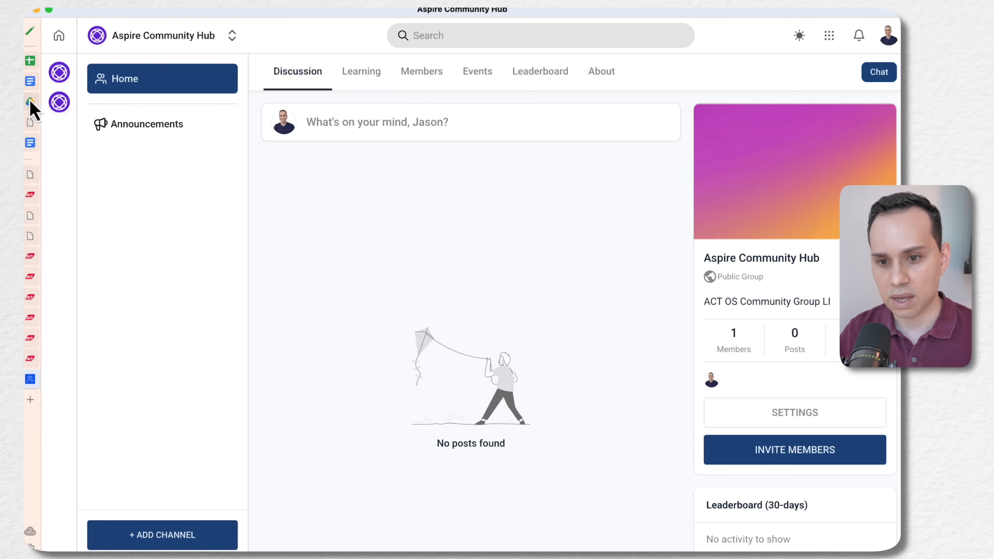
# Switch to the Convert Formula document in Google Docs and examine the OTO Funnel map and its funnel URLs
pyautogui.click(30, 85)
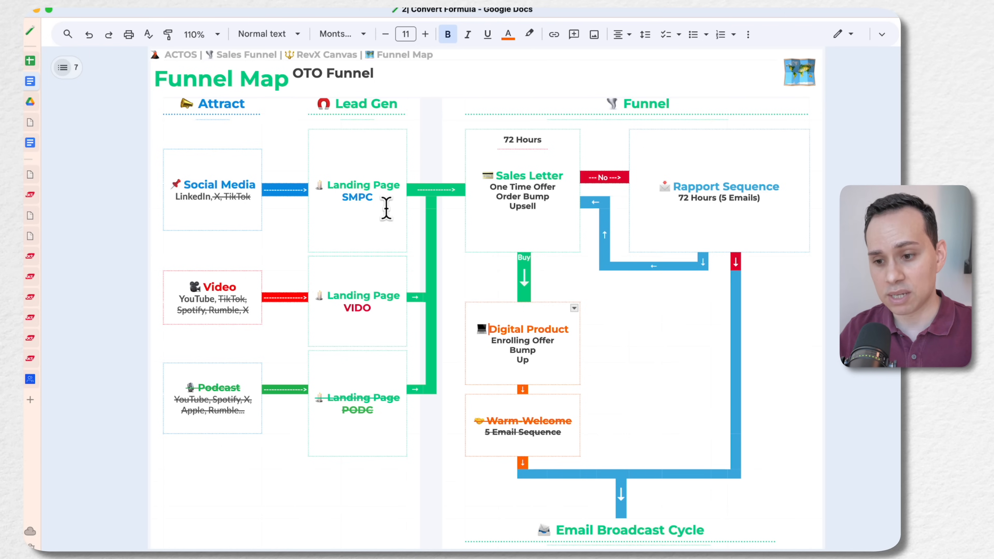
pyautogui.scroll(-12, 301, 223)
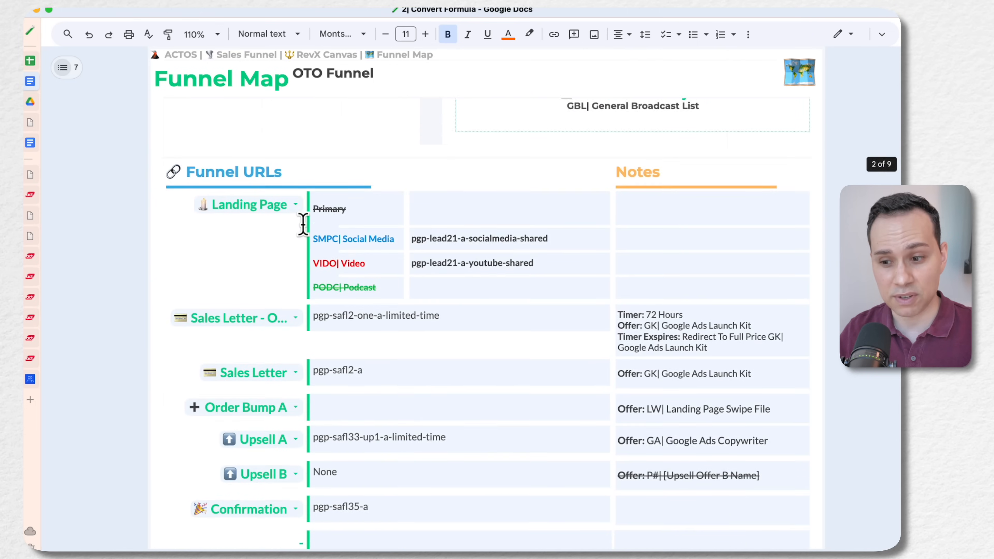
pyautogui.scroll(-20, 303, 224)
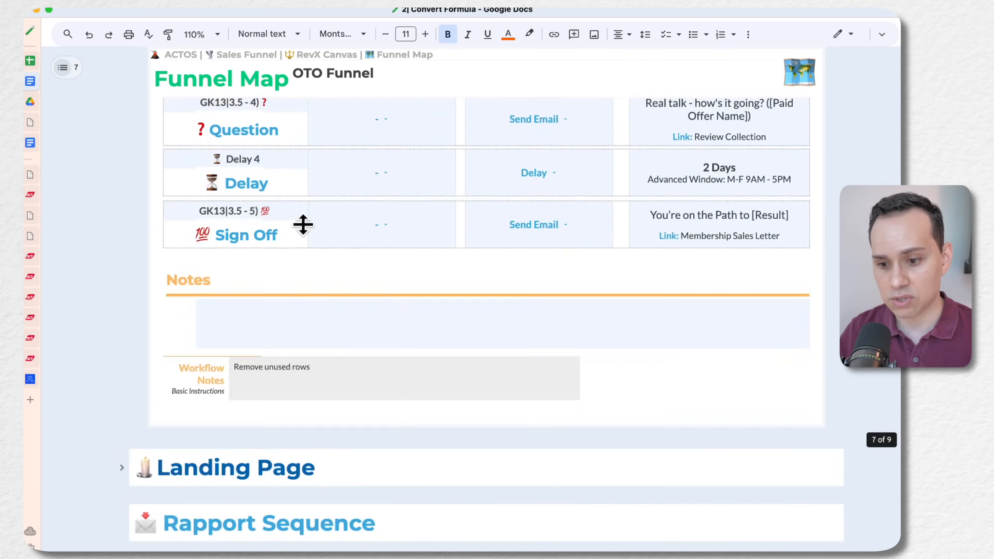
# Expand the Landing Page section and review its headline, bullet points and opt-in form copy
pyautogui.scroll(-10, 302, 225)
pyautogui.scroll(5, 302, 225)
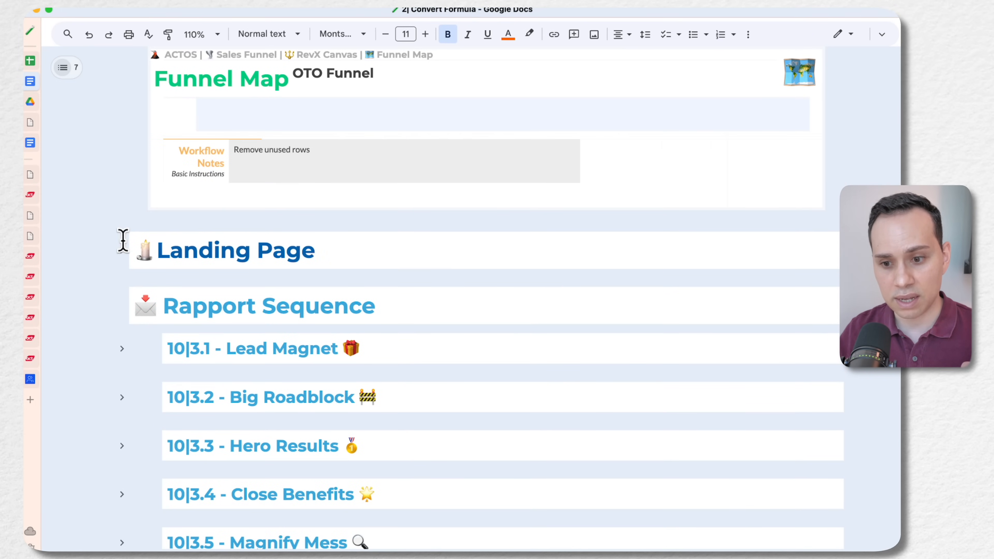
pyautogui.click(123, 251)
pyautogui.scroll(-6, 344, 280)
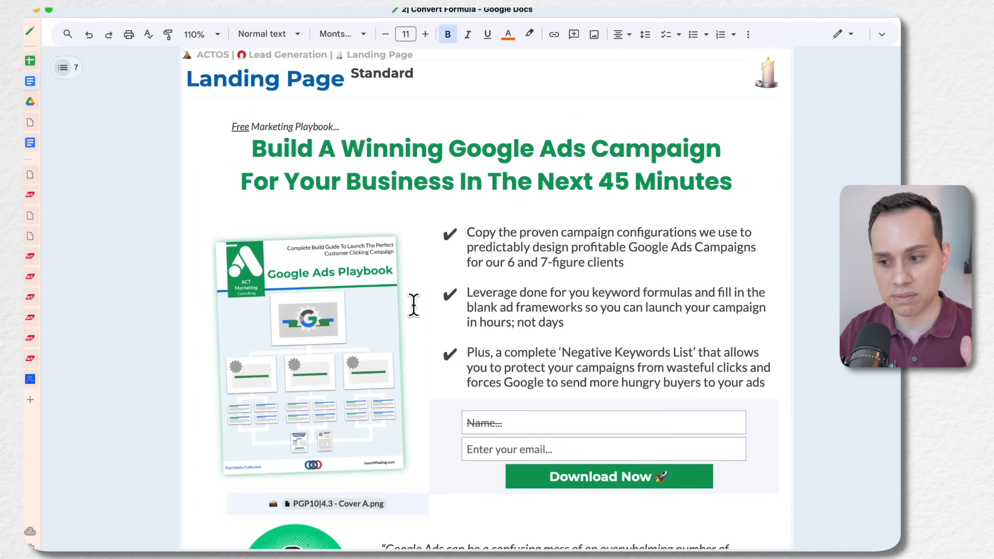
pyautogui.scroll(-3, 413, 304)
pyautogui.scroll(2, 414, 305)
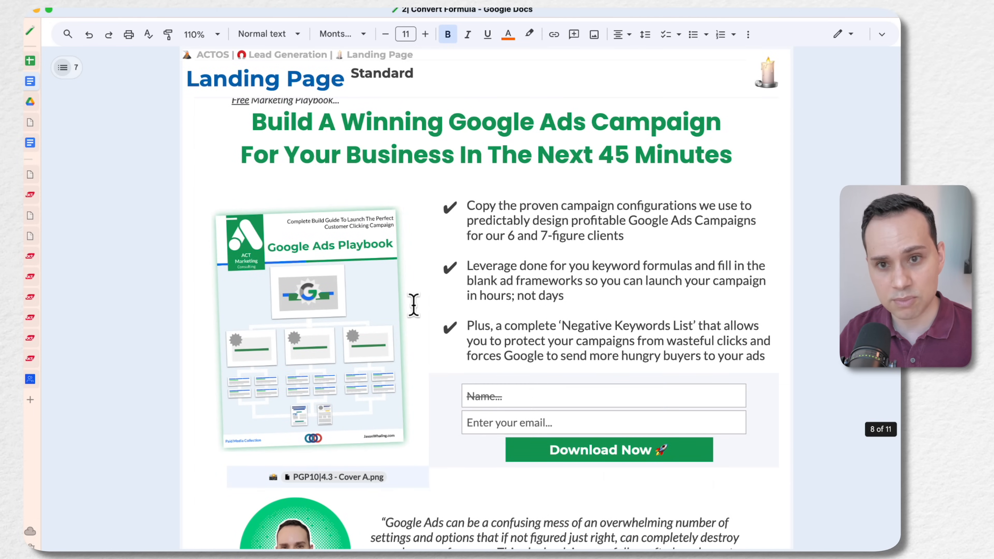
pyautogui.scroll(1, 413, 305)
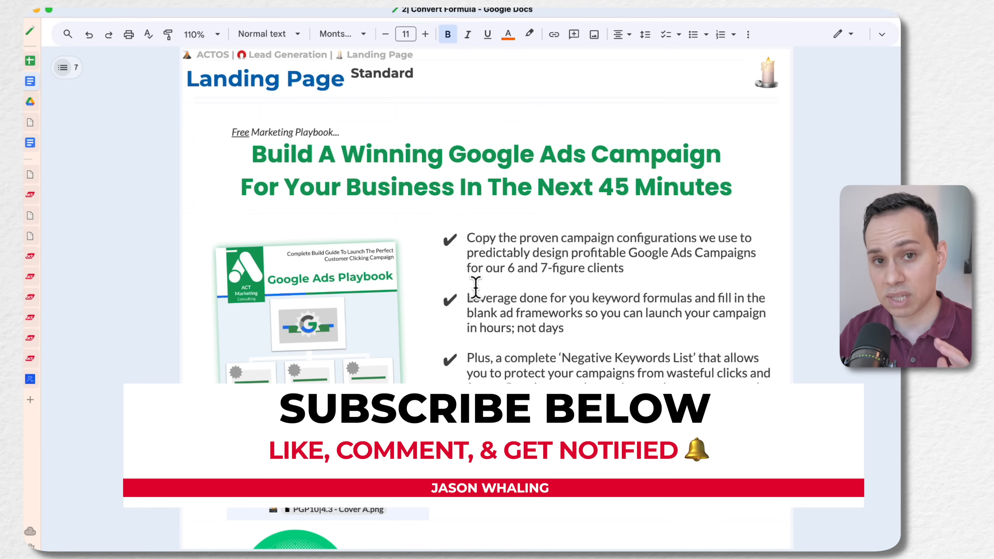
pyautogui.scroll(-10, 475, 287)
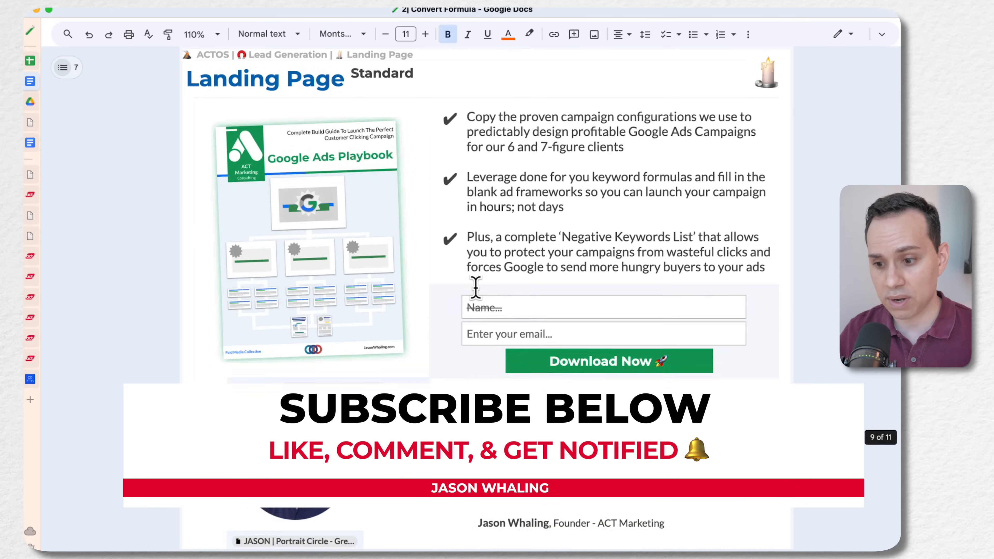
pyautogui.scroll(10, 476, 288)
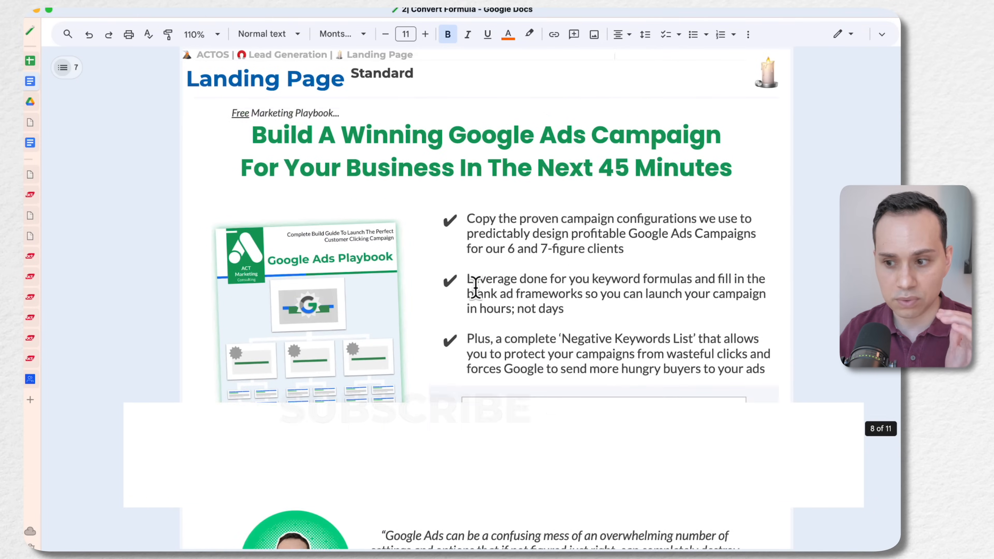
pyautogui.scroll(-1, 476, 288)
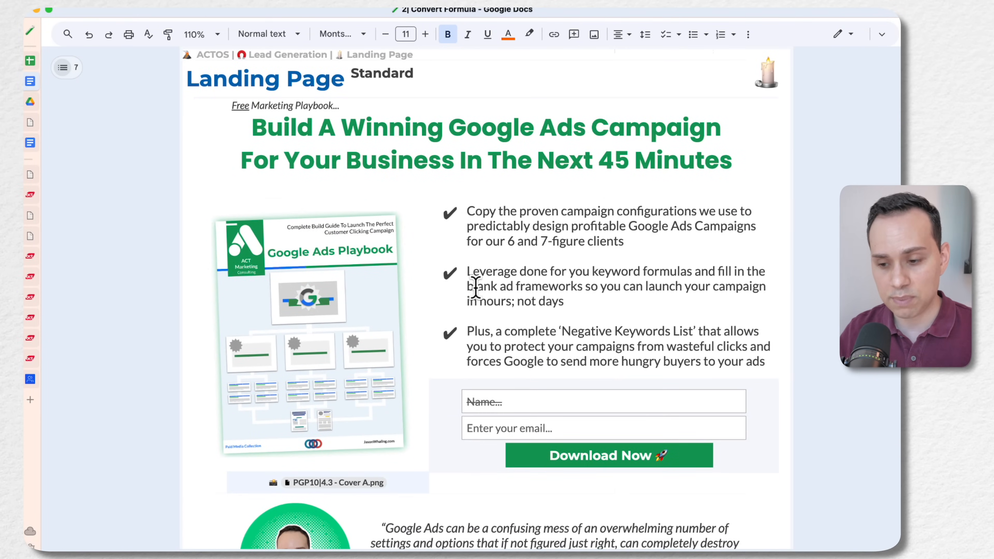
# Expand the 10|3.2 - Big Roadblock email in the Rapport Sequence and read through its copy and message links
pyautogui.scroll(-10, 475, 288)
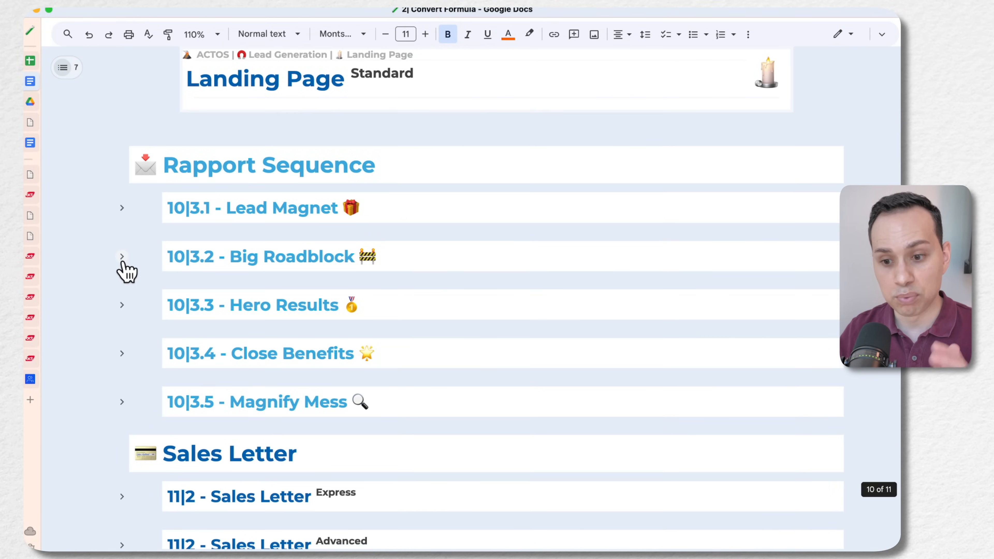
pyautogui.click(121, 258)
pyautogui.scroll(-10, 406, 295)
pyautogui.scroll(-9, 364, 241)
pyautogui.scroll(-1, 372, 296)
pyautogui.scroll(10, 371, 296)
pyautogui.scroll(-18, 372, 297)
pyautogui.scroll(-6, 371, 296)
pyautogui.scroll(3, 372, 296)
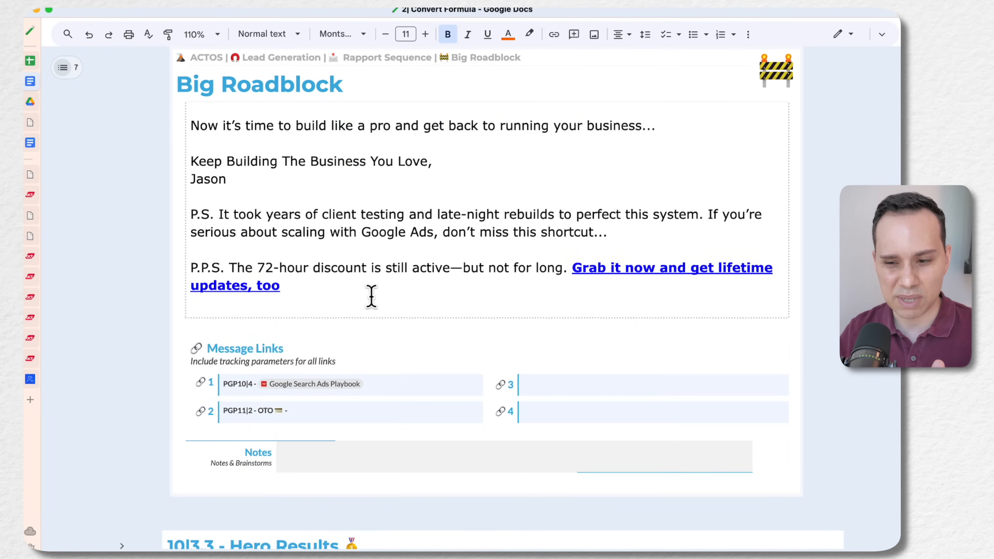
# Expand the 11|2 - Sales Letter Express section and review its copy, continuing through to the remaining funnel page headings
pyautogui.scroll(-8, 372, 296)
pyautogui.scroll(-1, 371, 297)
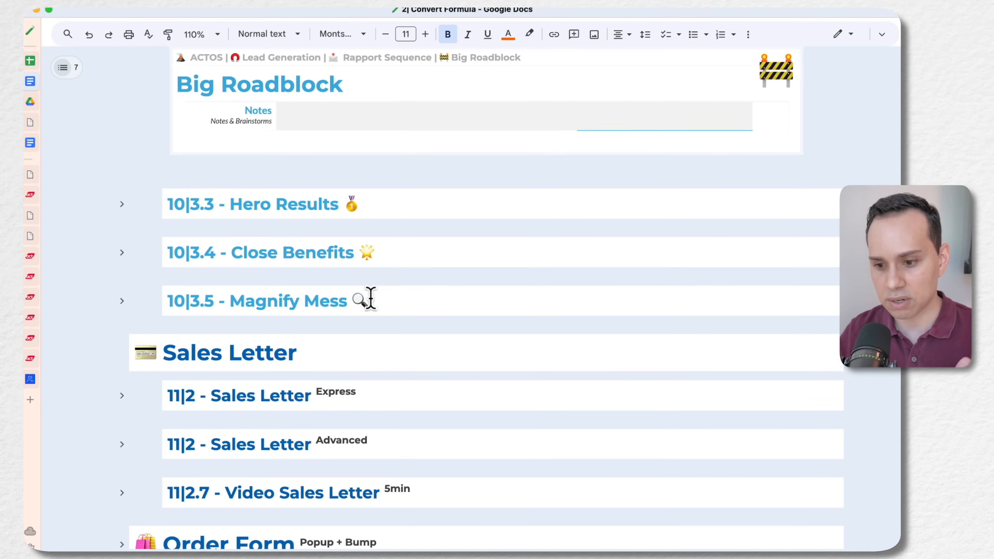
pyautogui.scroll(-5, 371, 296)
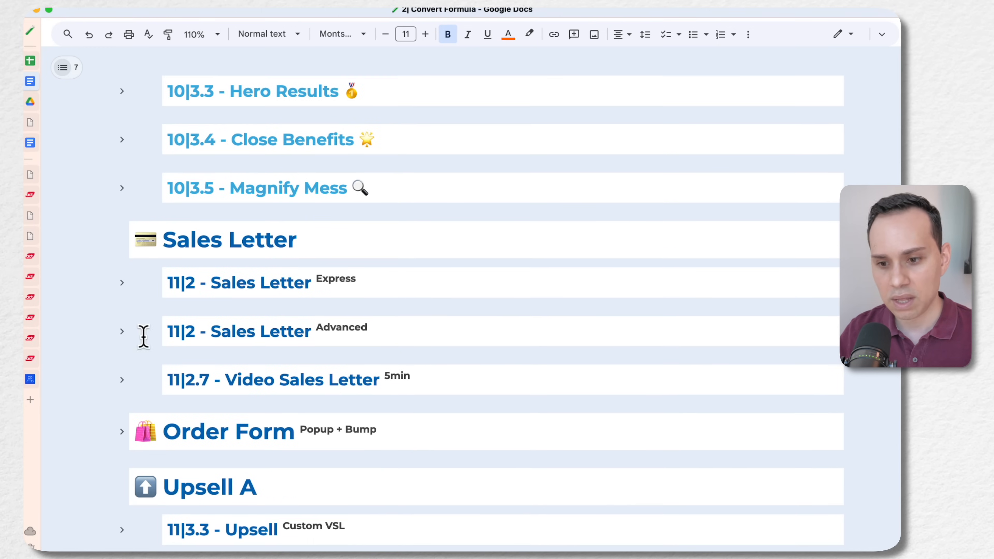
pyautogui.click(122, 283)
pyautogui.scroll(-10, 372, 313)
pyautogui.scroll(-20, 443, 273)
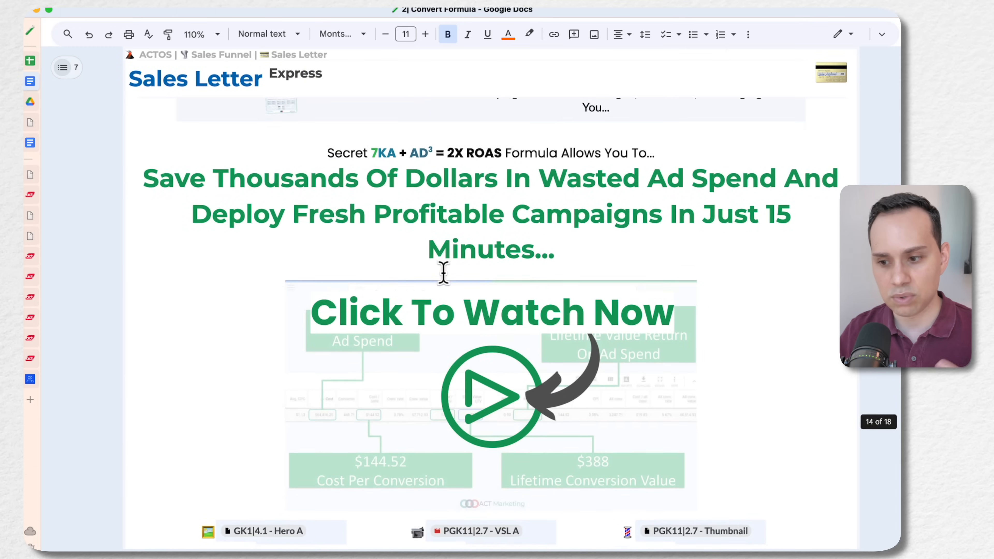
pyautogui.scroll(-16, 443, 273)
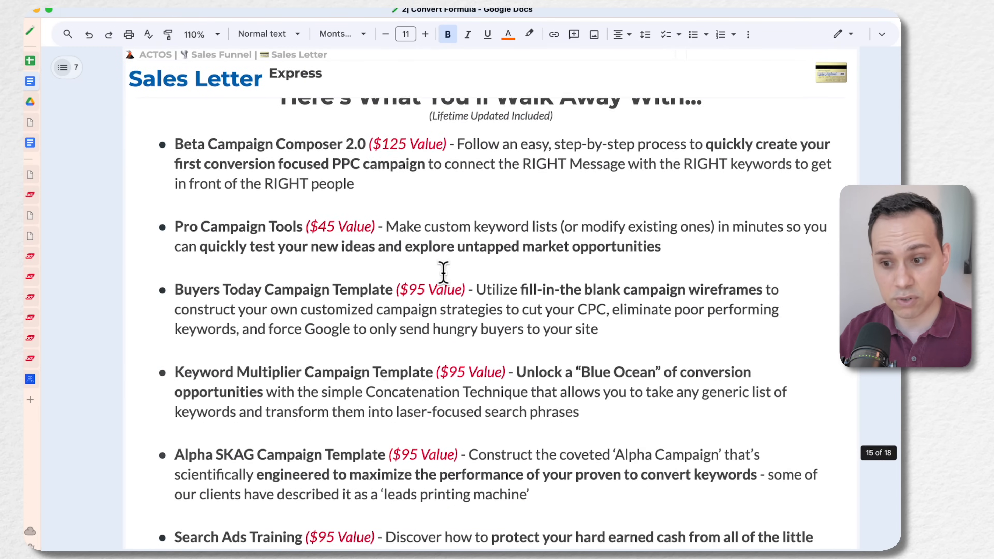
pyautogui.scroll(4, 443, 273)
pyautogui.scroll(-6, 444, 273)
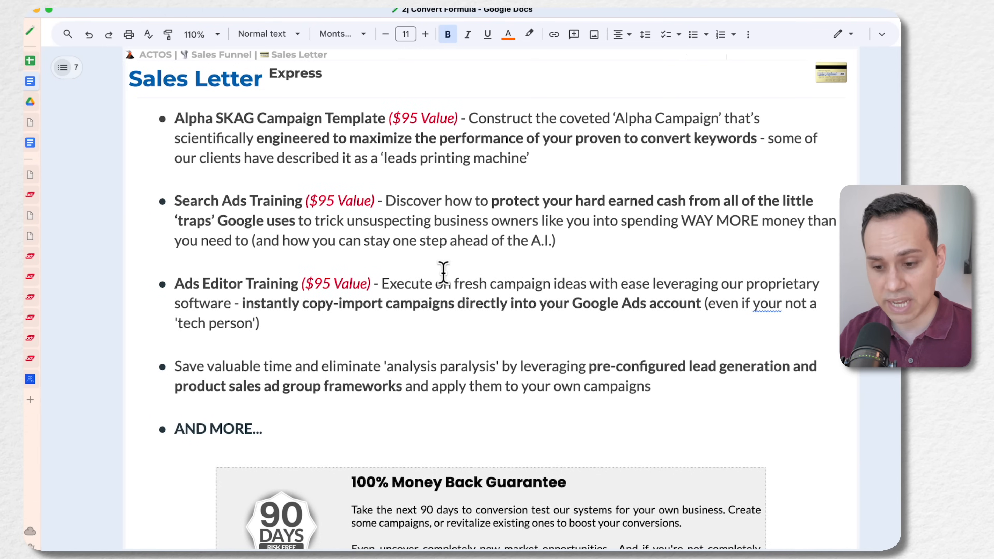
pyautogui.scroll(-20, 443, 273)
pyautogui.scroll(-15, 445, 276)
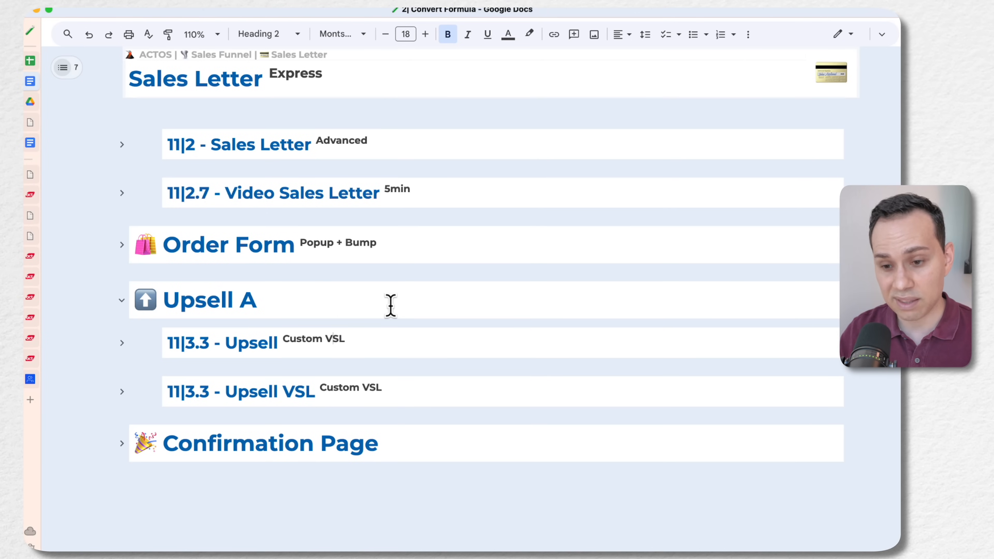
# Switch to HighLevel's Funnels page and start a new funnel from templates, opening the Template Library
pyautogui.hotkey('ctrl', 'Left')
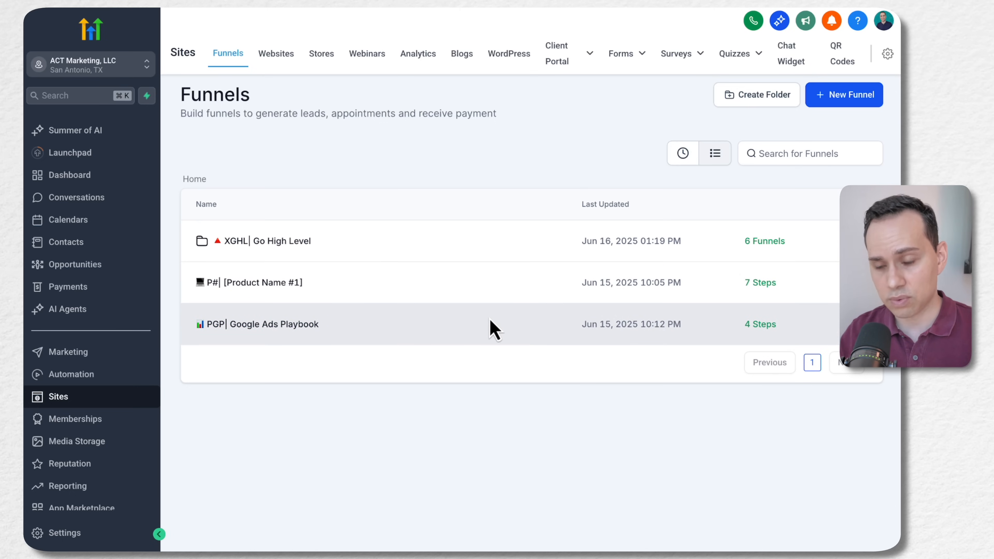
pyautogui.click(850, 101)
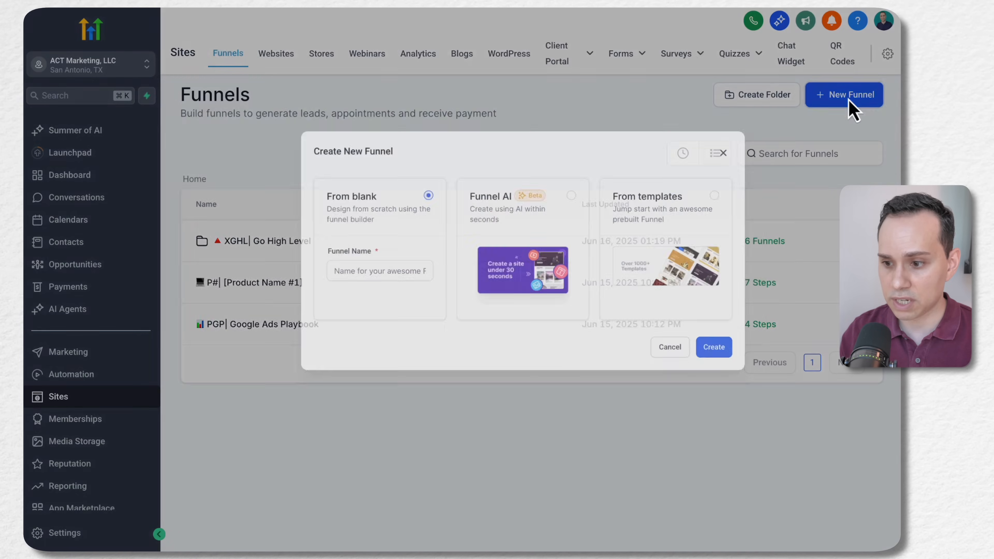
pyautogui.click(484, 270)
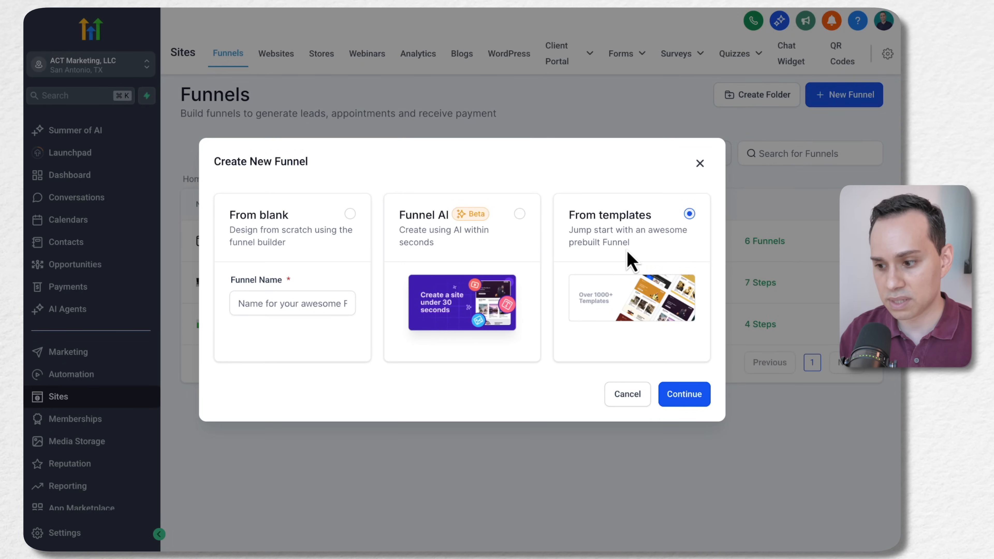
pyautogui.click(685, 400)
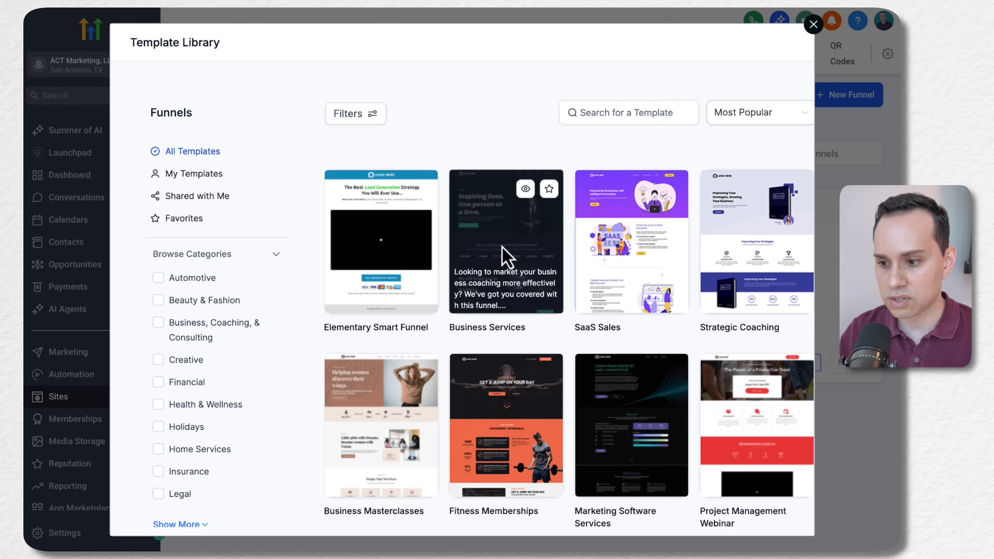
# Browse the funnel templates under All Templates, repeatedly loading more to examine the available designs
pyautogui.scroll(-10, 569, 260)
pyautogui.scroll(-3, 569, 258)
pyautogui.click(568, 494)
pyautogui.scroll(-7, 571, 422)
pyautogui.scroll(-15, 575, 420)
pyautogui.click(574, 496)
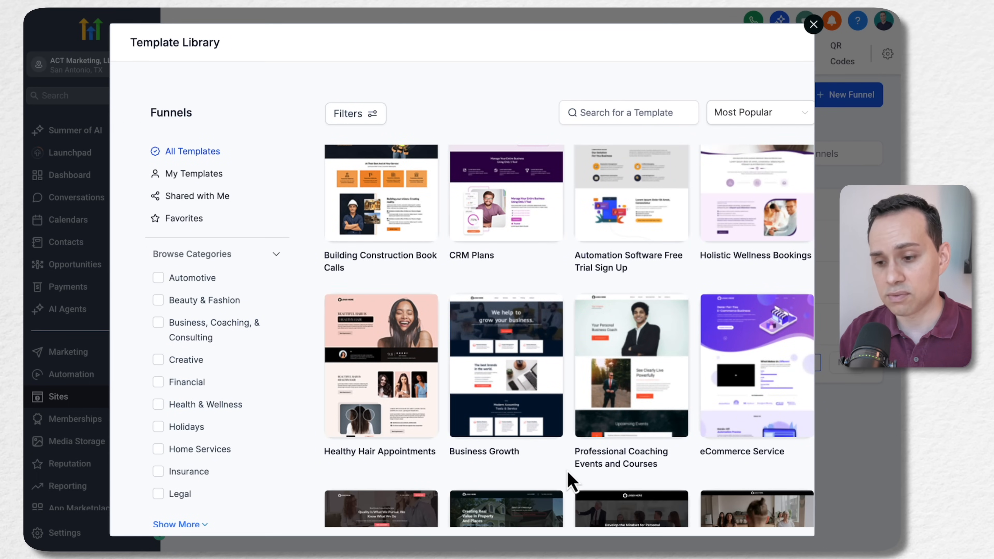
pyautogui.scroll(-20, 572, 482)
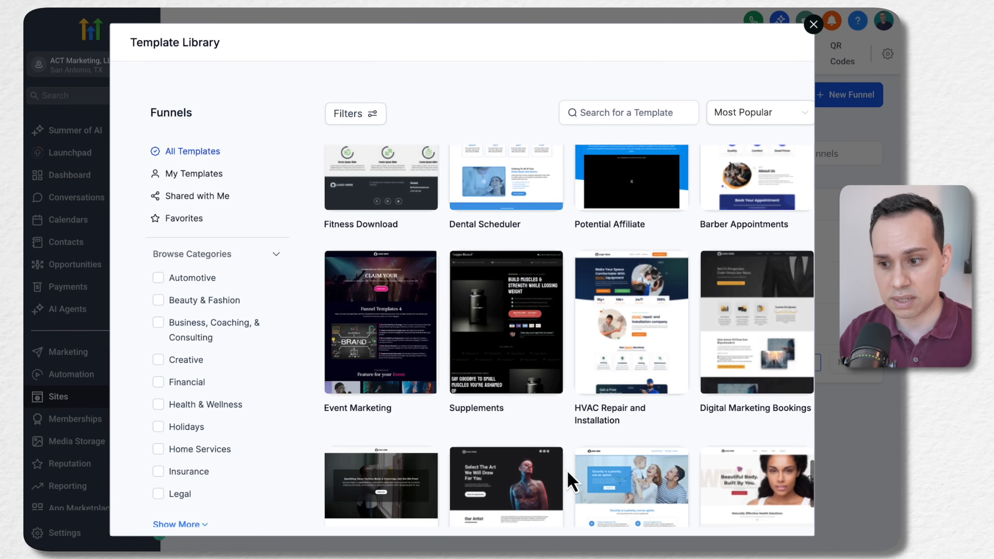
pyautogui.scroll(-3, 571, 483)
pyautogui.click(568, 508)
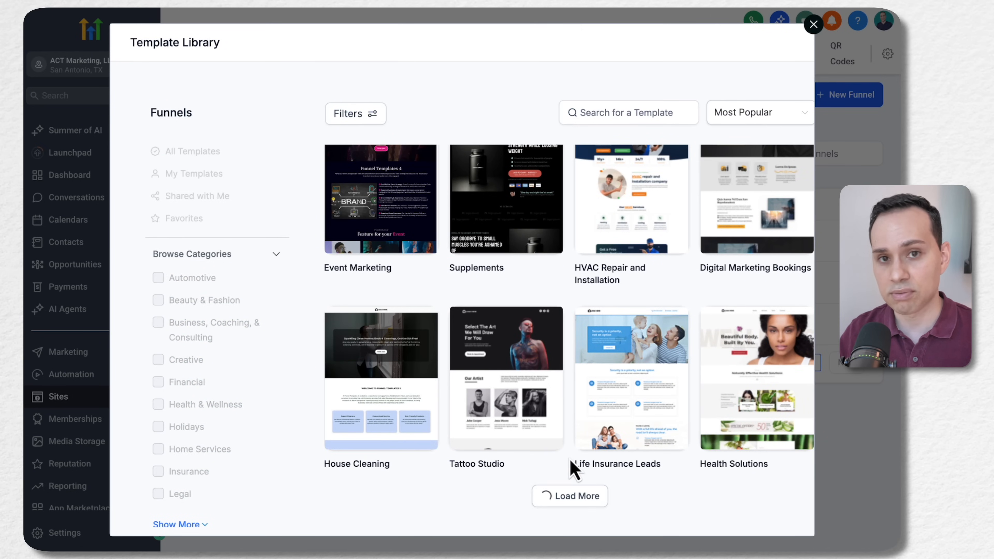
pyautogui.scroll(-6, 571, 463)
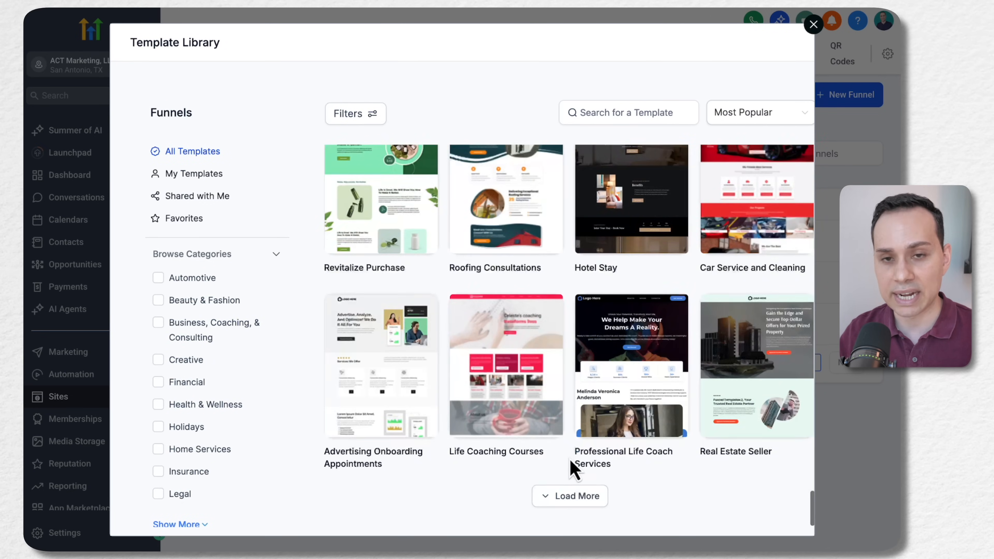
pyautogui.click(567, 495)
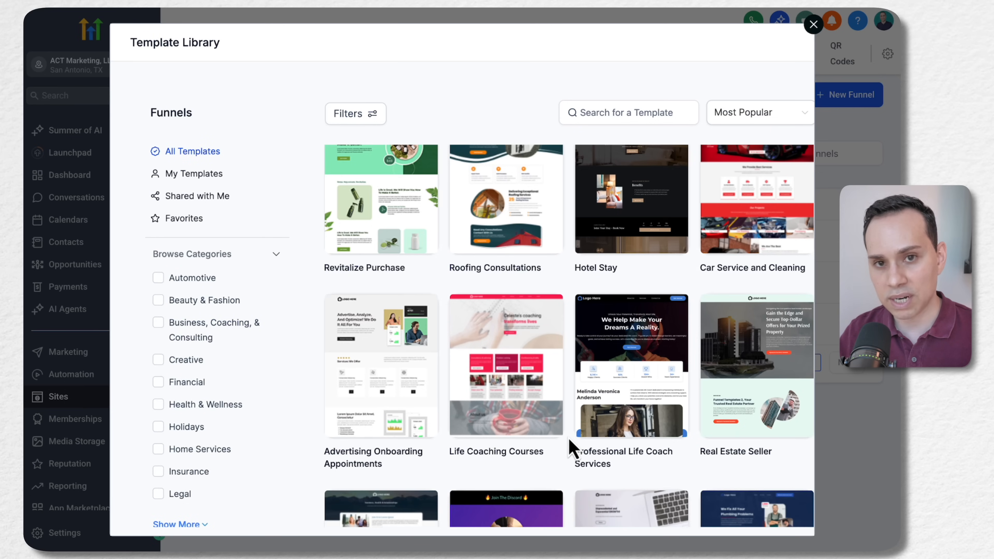
pyautogui.scroll(-15, 570, 450)
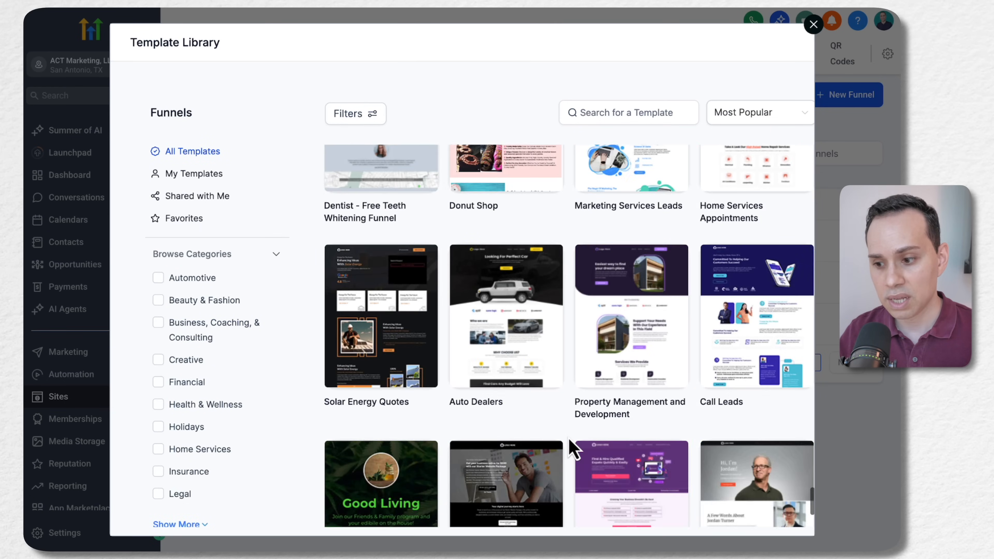
pyautogui.scroll(-3, 569, 439)
pyautogui.click(568, 497)
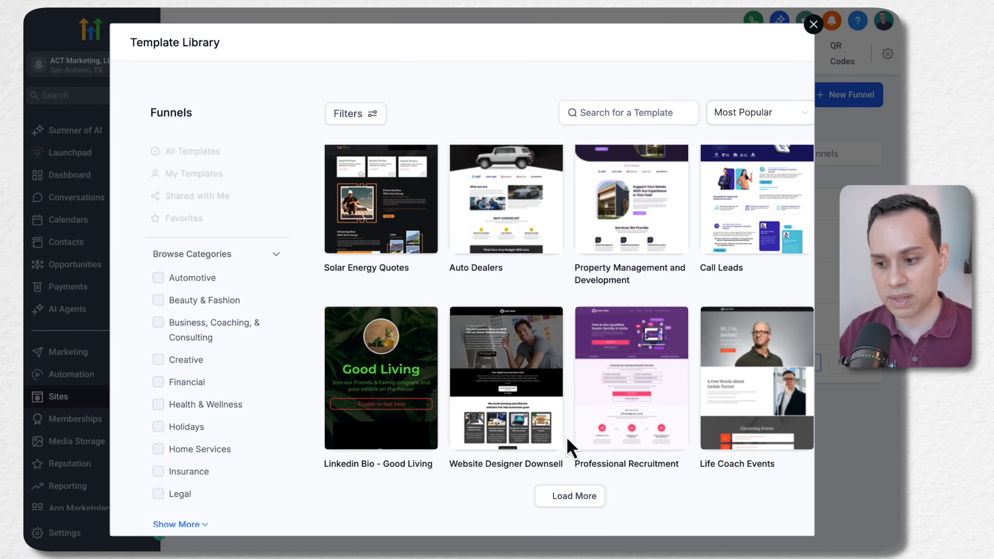
pyautogui.scroll(-10, 569, 434)
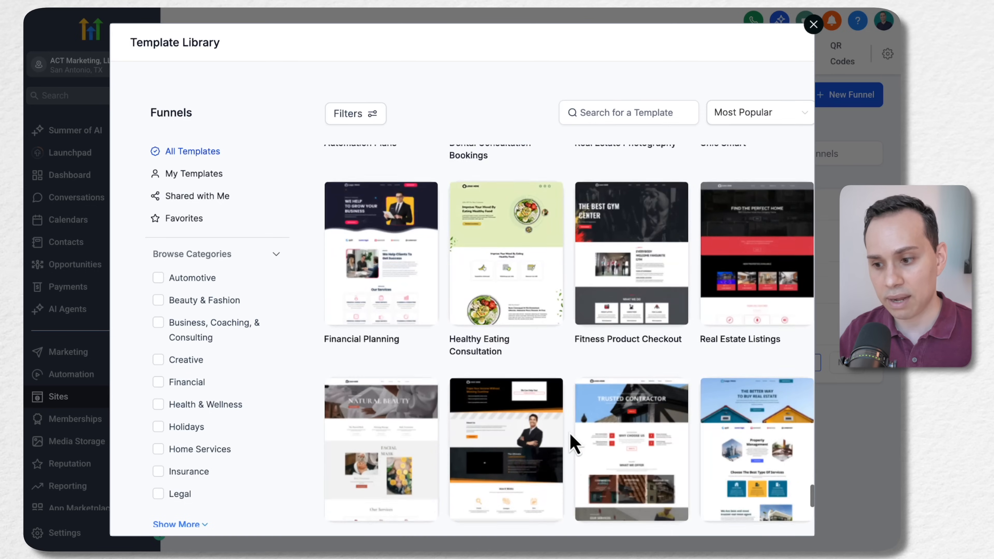
pyautogui.scroll(-5, 571, 444)
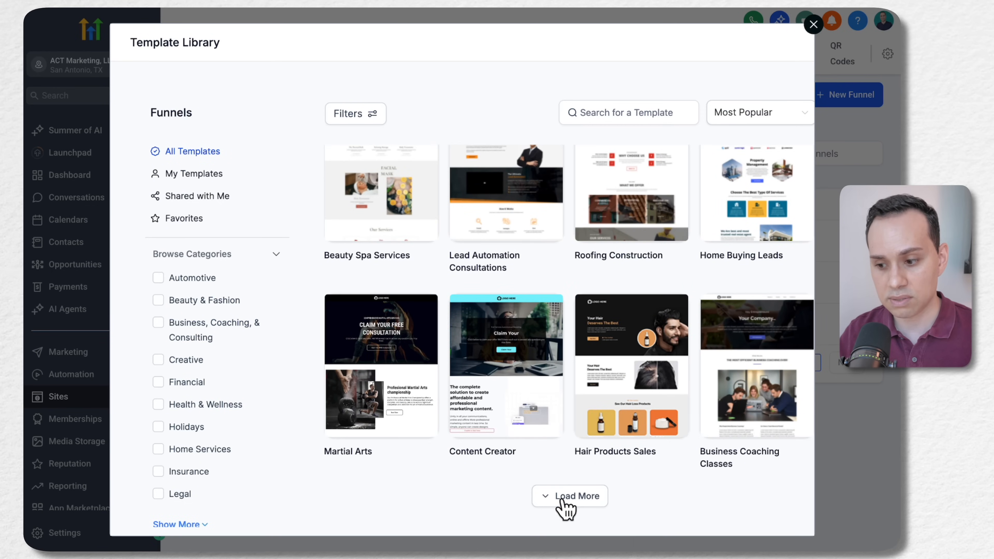
pyautogui.click(561, 502)
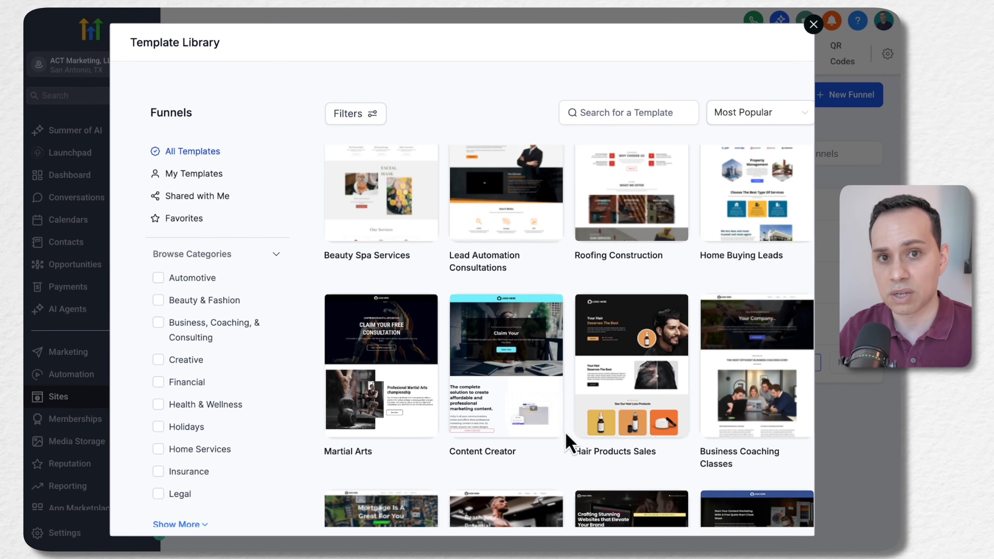
pyautogui.scroll(-10, 569, 443)
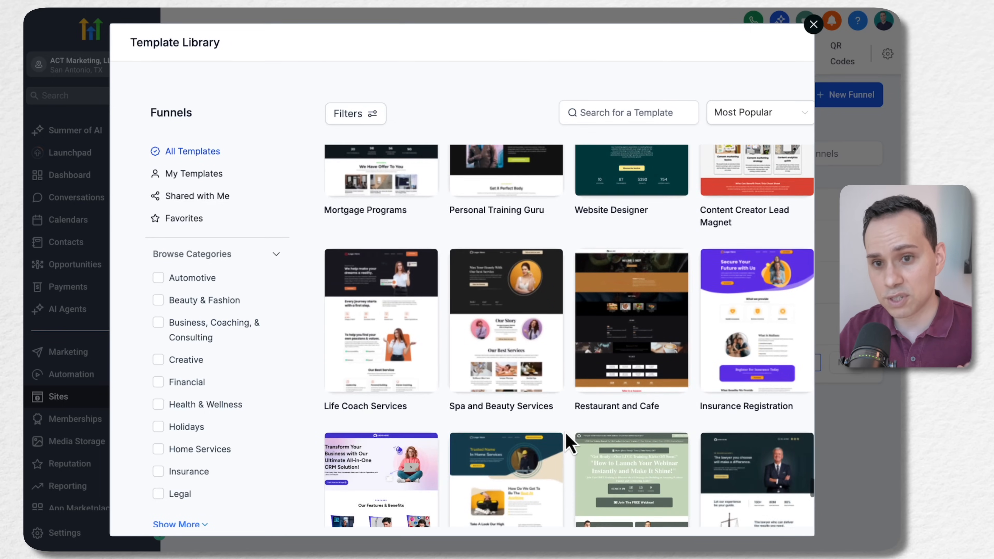
pyautogui.scroll(-7, 569, 443)
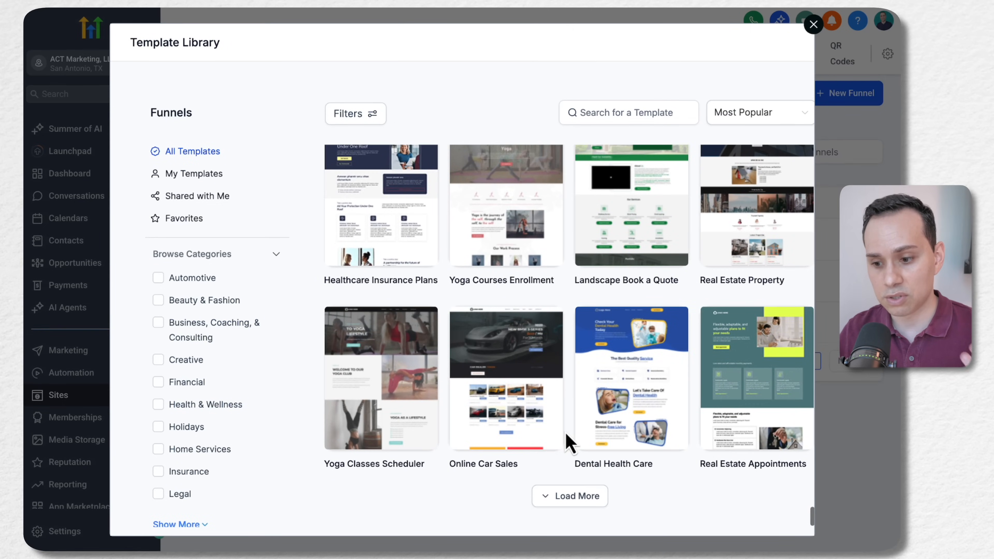
pyautogui.click(568, 504)
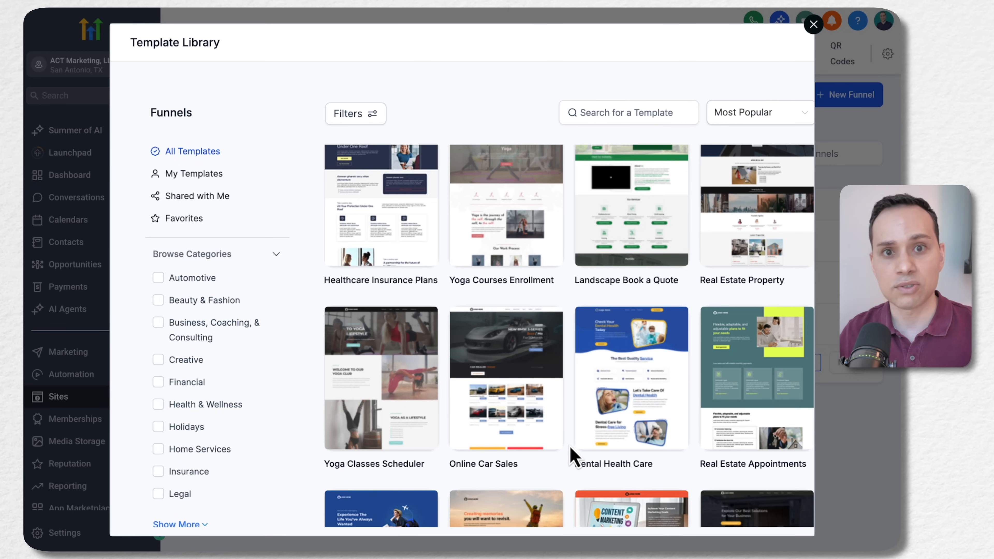
# Load further batches of funnel templates in the Template Library and look over the additional designs
pyautogui.scroll(-15, 571, 455)
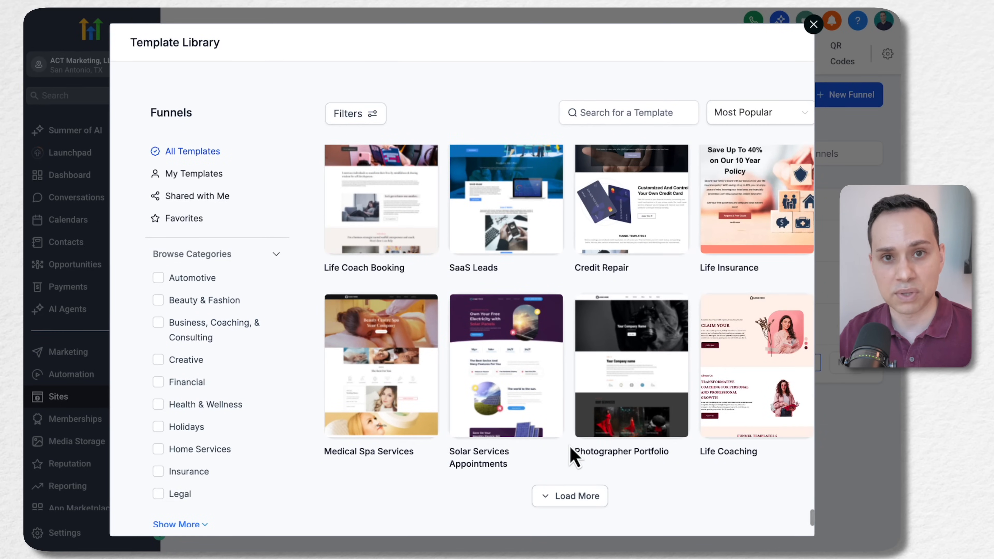
pyautogui.click(575, 501)
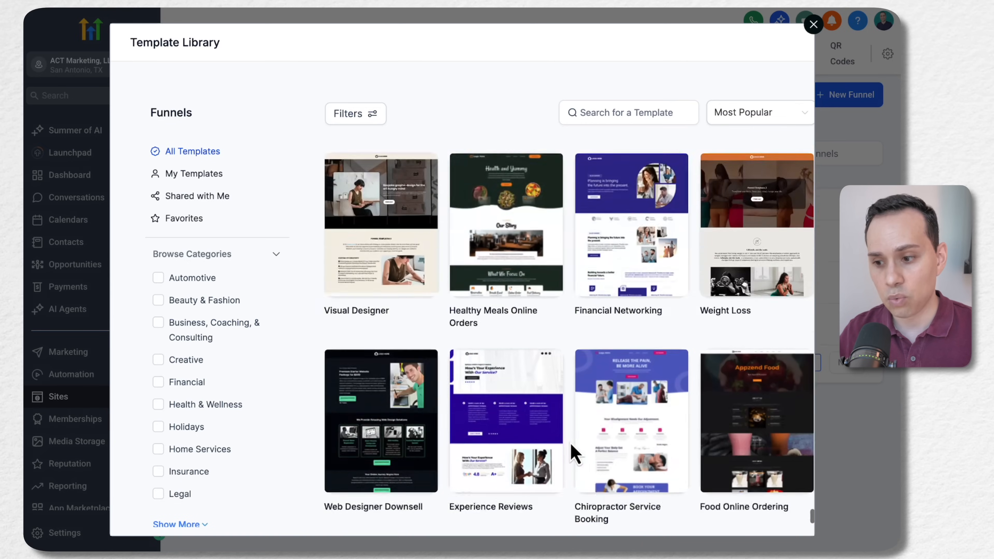
pyautogui.click(566, 497)
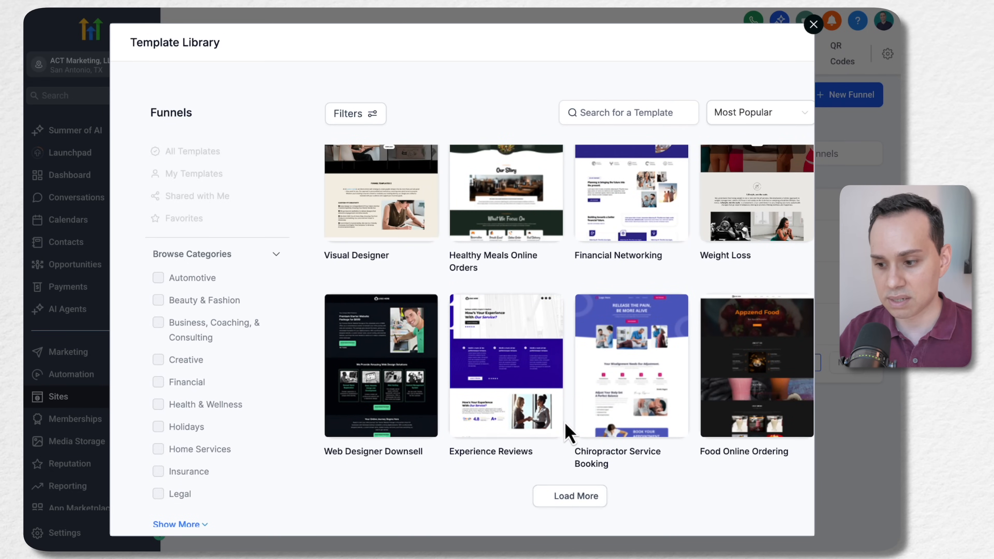
pyautogui.scroll(-10, 571, 423)
pyautogui.scroll(-10, 575, 428)
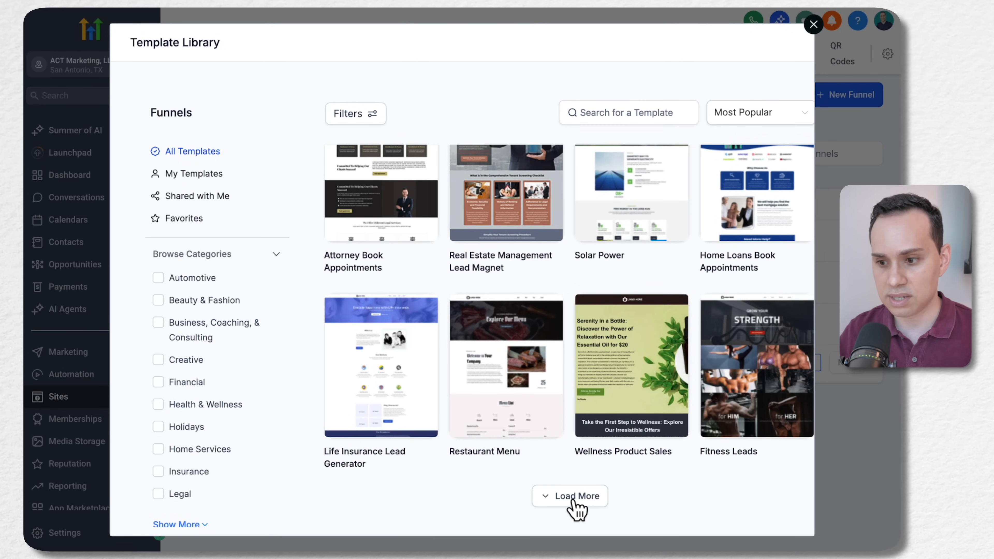
pyautogui.click(573, 501)
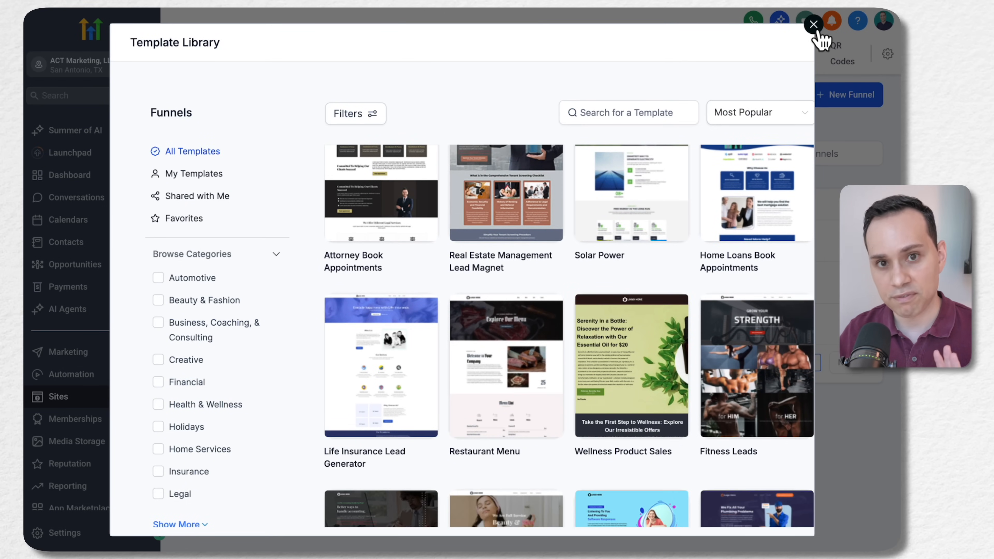
# Close the Template Library and open the PGP| Google Ads Playbook funnel, highlighting its title
pyautogui.click(813, 26)
pyautogui.click(285, 326)
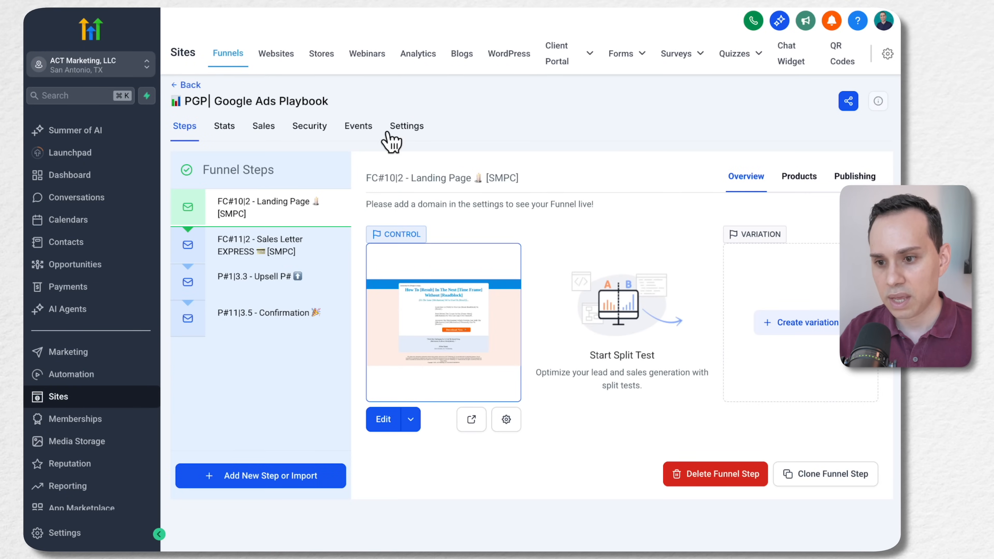
pyautogui.moveTo(172, 100); pyautogui.dragTo(377, 107)
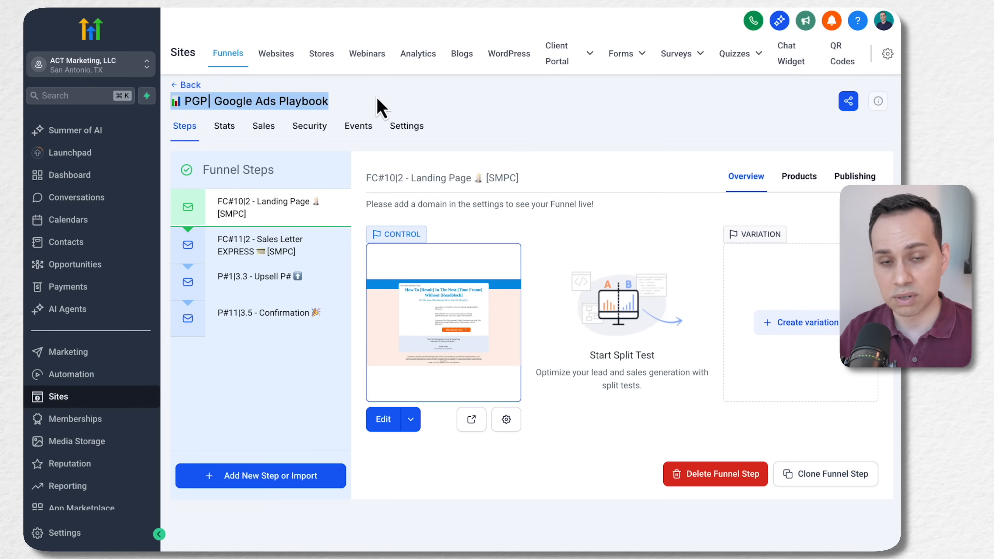
pyautogui.click(355, 104)
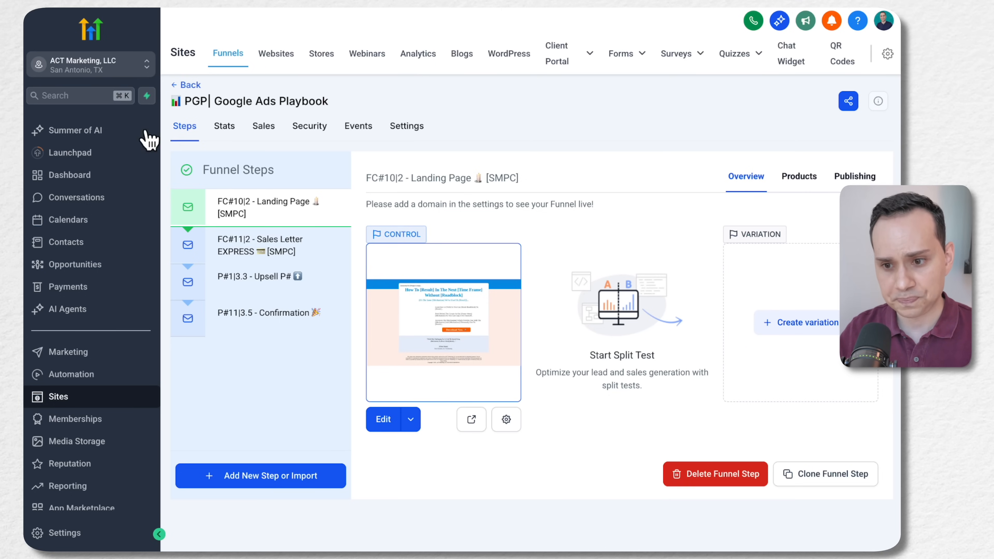
pyautogui.click(268, 481)
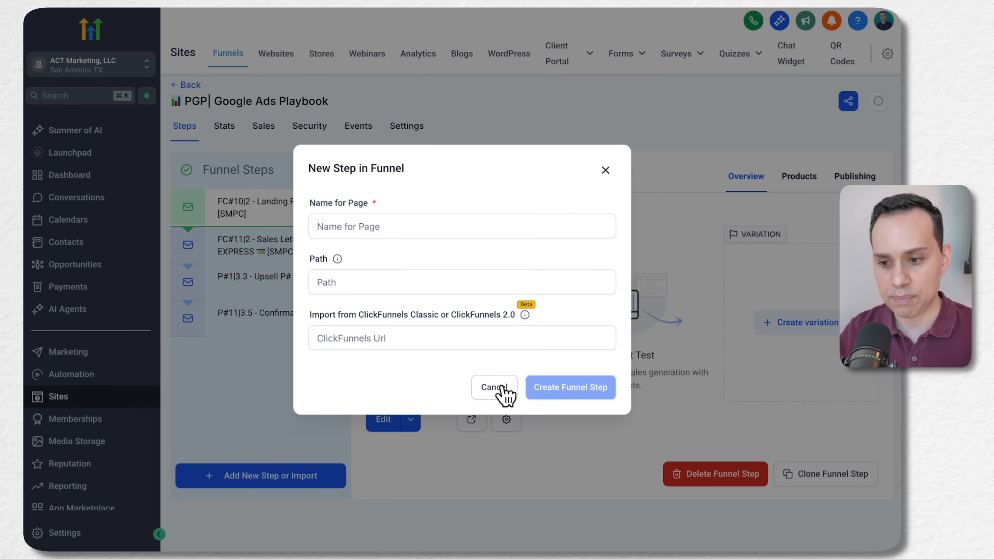
pyautogui.click(392, 230)
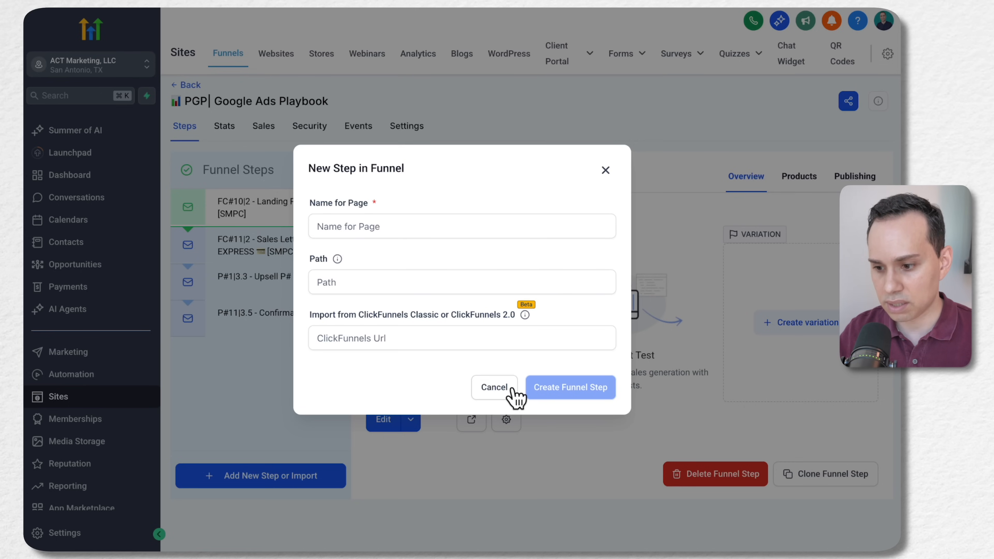
pyautogui.click(493, 387)
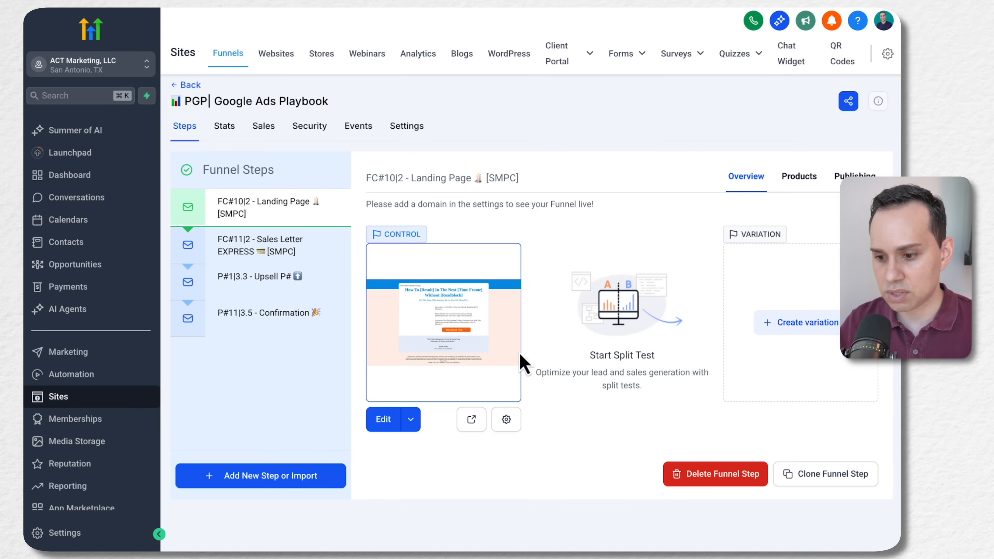
# Open the FC#10|2 - Landing Page for editing and show the layers under Page
pyautogui.click(383, 425)
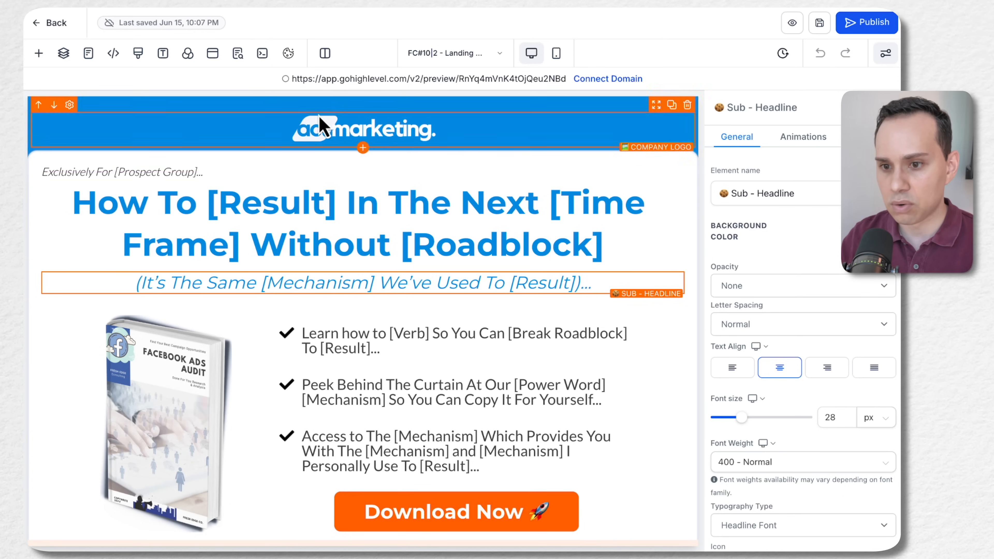
pyautogui.click(65, 55)
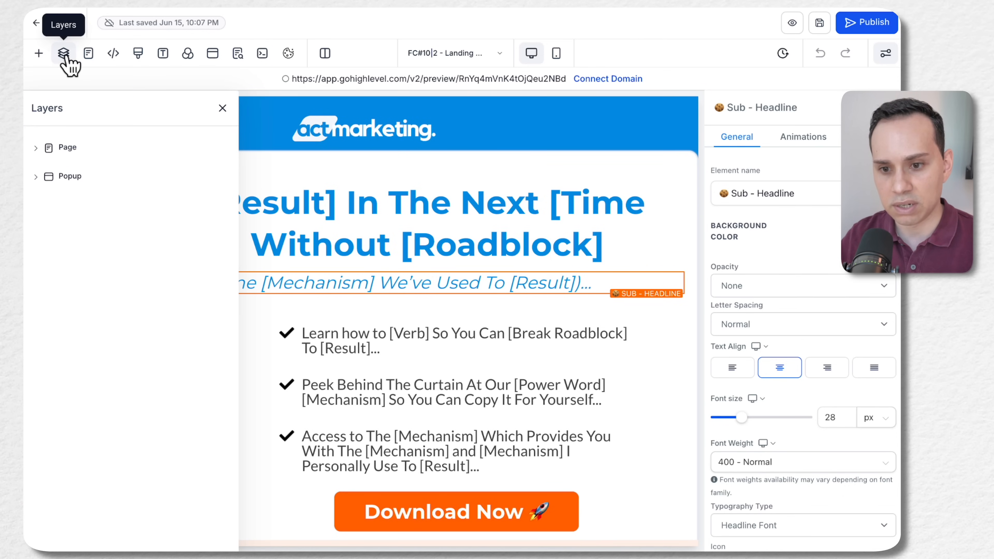
pyautogui.click(36, 146)
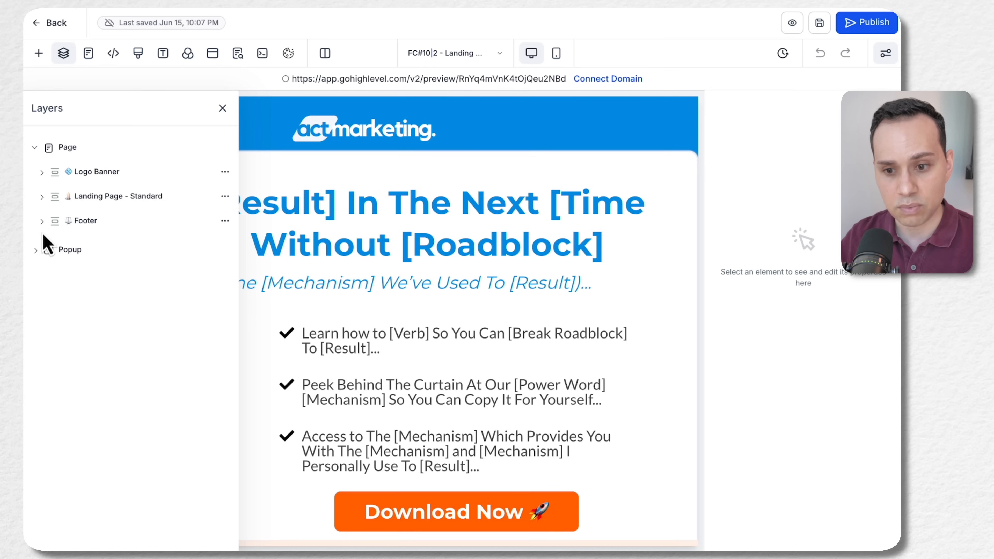
# Expand the Footer and the Logo Banner layers down to Company Logo, and select the Footer section
pyautogui.click(39, 222)
pyautogui.click(41, 172)
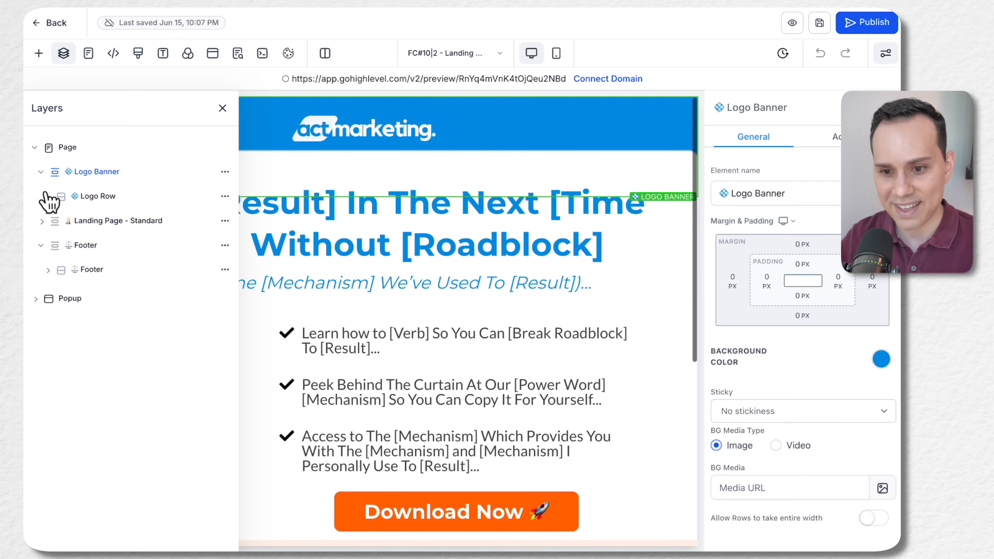
pyautogui.click(47, 197)
pyautogui.click(54, 221)
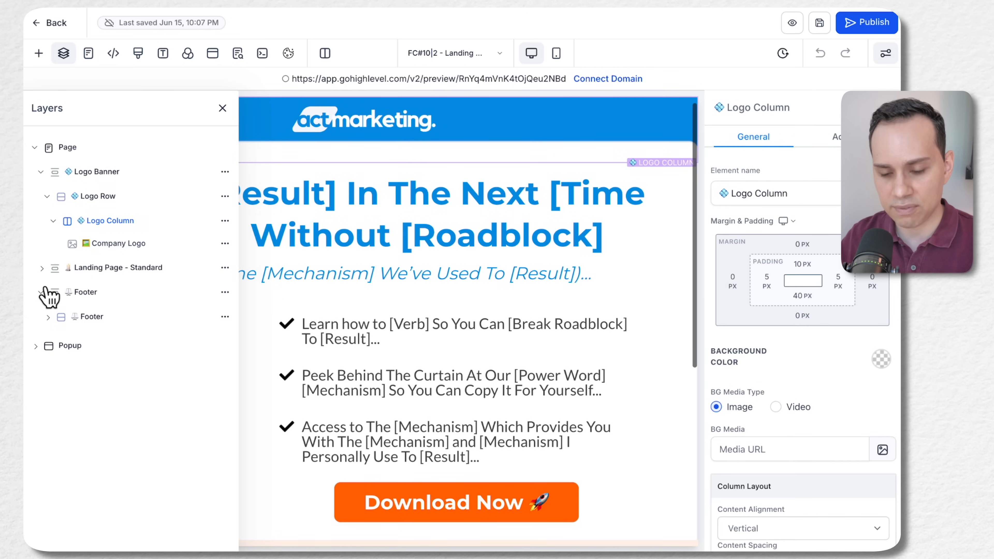
pyautogui.click(41, 293)
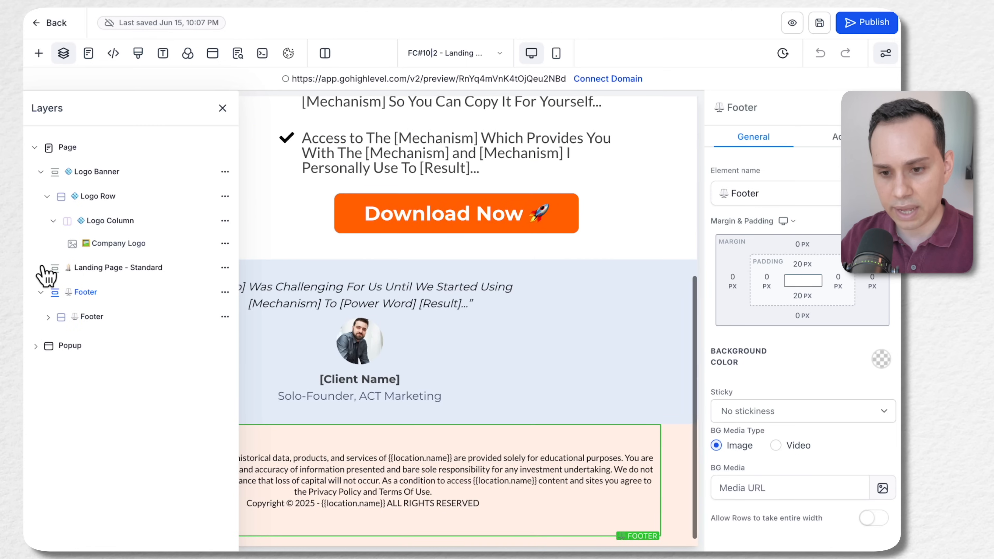
# Expand the Landing Page - Standard section with its Attention, Headline, Interest and Desire layers, and review the page structure
pyautogui.click(41, 268)
pyautogui.click(47, 293)
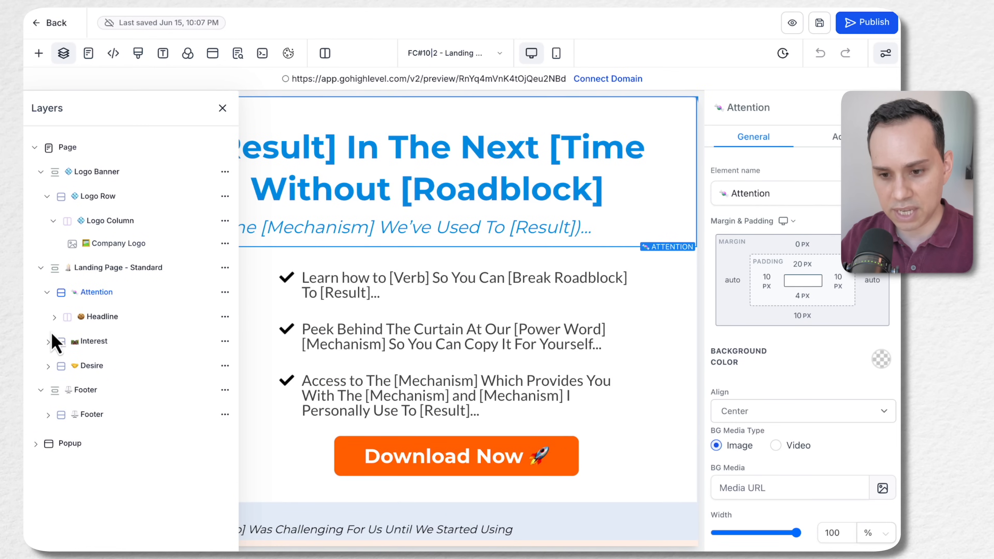
pyautogui.click(55, 317)
pyautogui.click(48, 409)
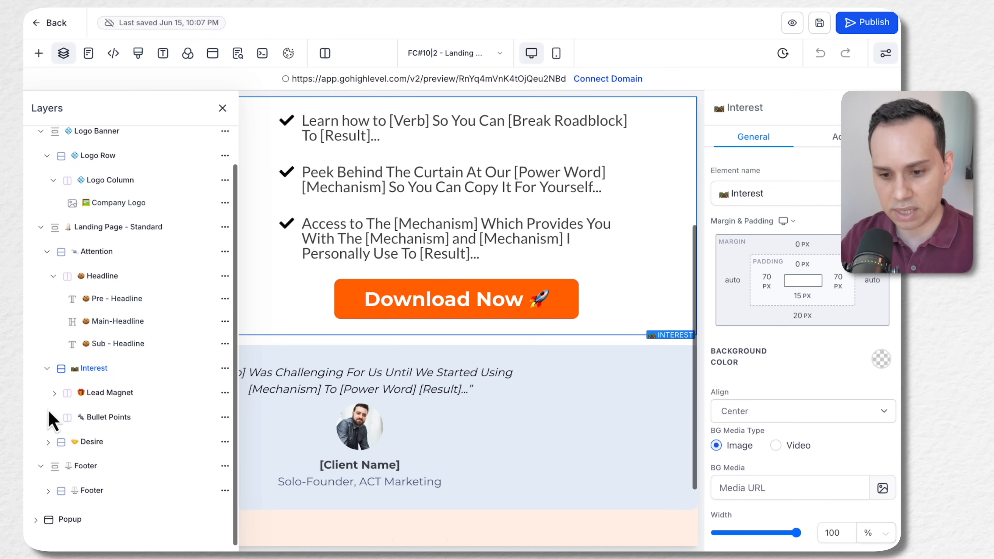
pyautogui.click(48, 441)
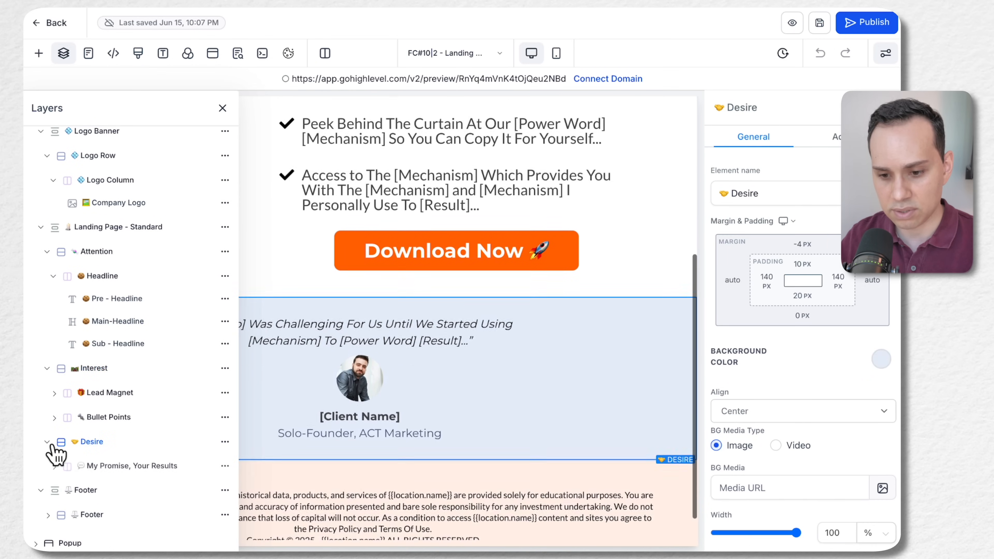
pyautogui.scroll(3, 118, 364)
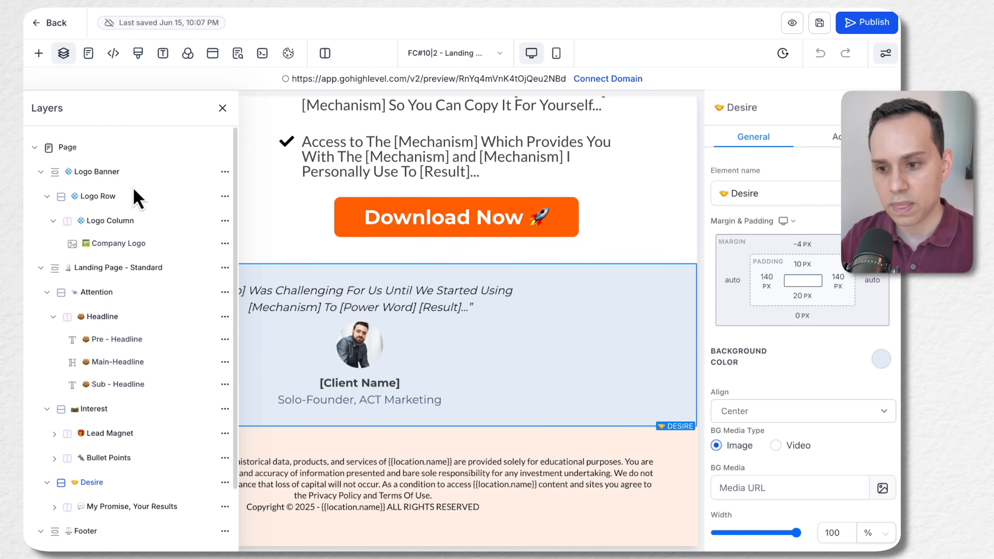
pyautogui.scroll(5, 409, 333)
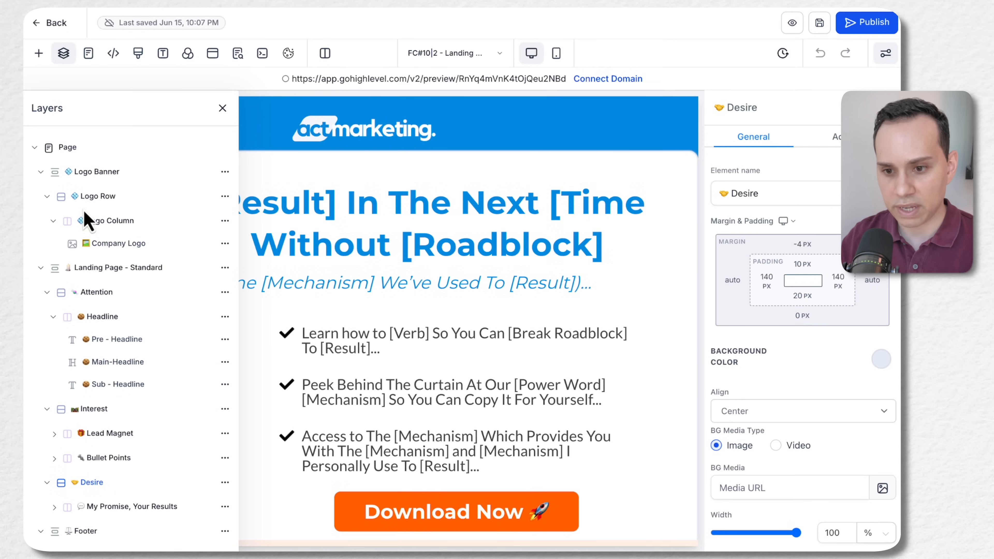
# Select Logo Banner, Logo Row, Logo Column and Company Logo in turn to examine each nesting level's outline and properties
pyautogui.click(96, 173)
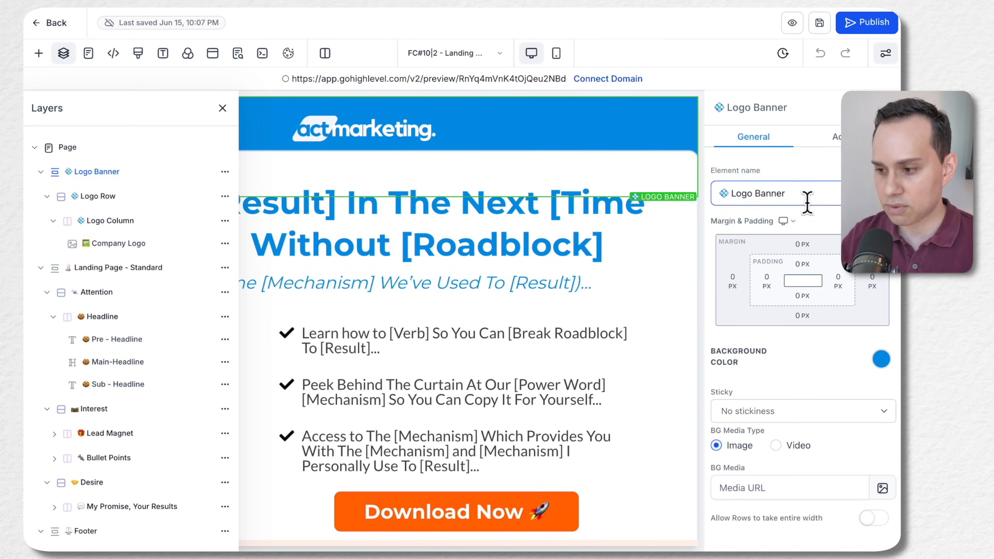
pyautogui.scroll(-1, 806, 203)
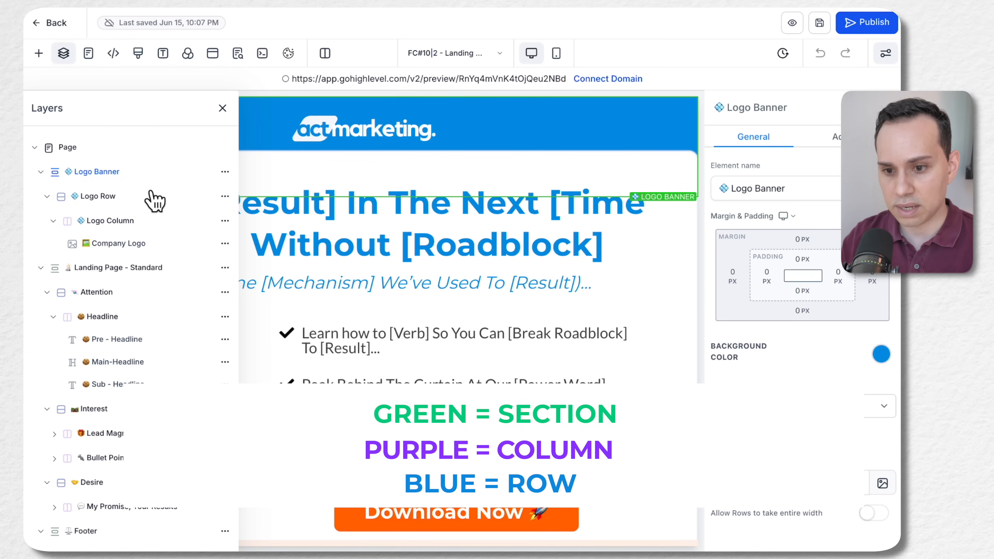
pyautogui.click(121, 197)
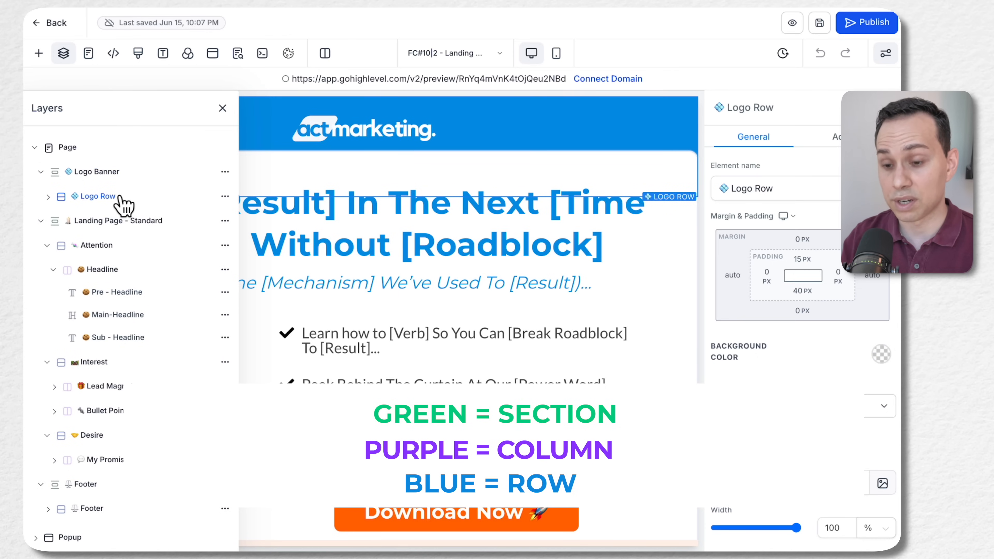
pyautogui.click(49, 197)
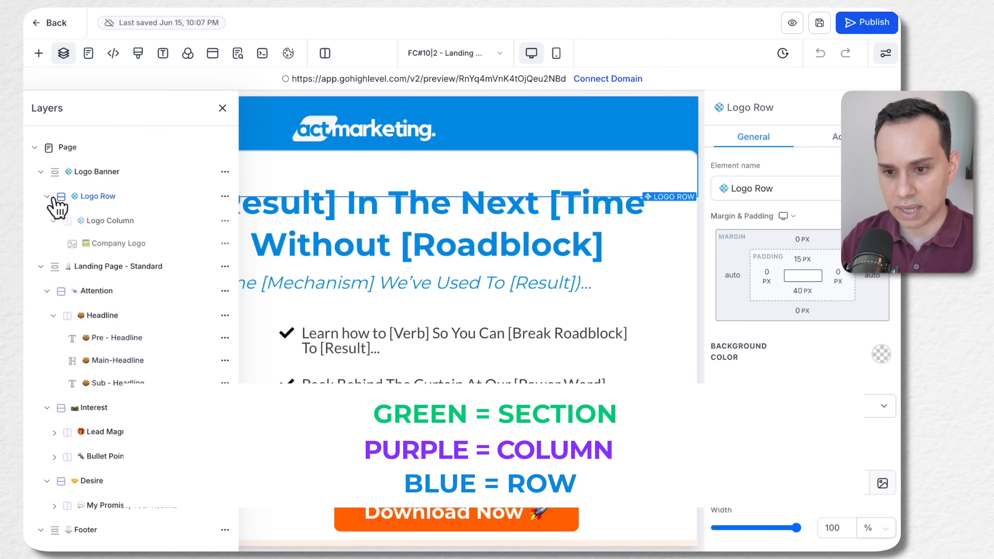
pyautogui.click(118, 222)
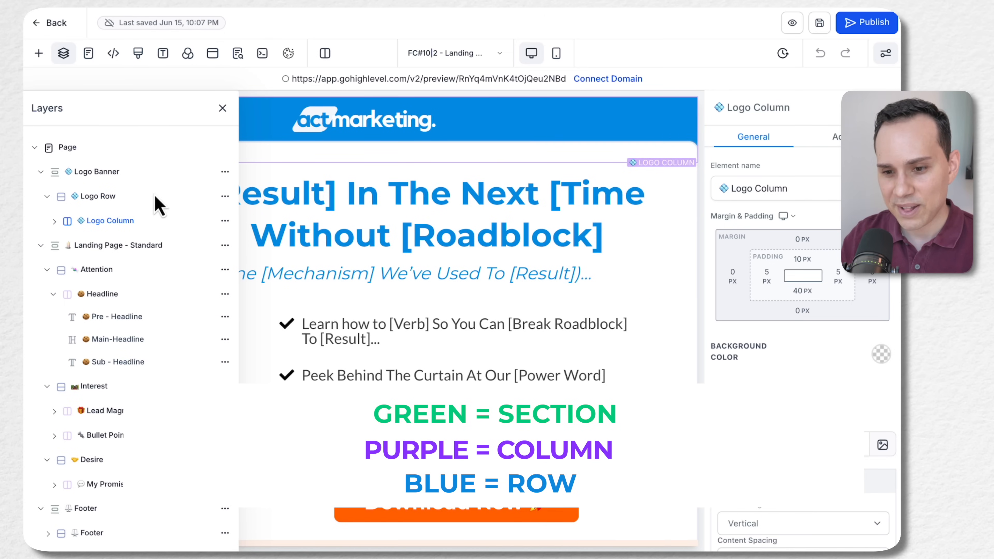
pyautogui.click(55, 221)
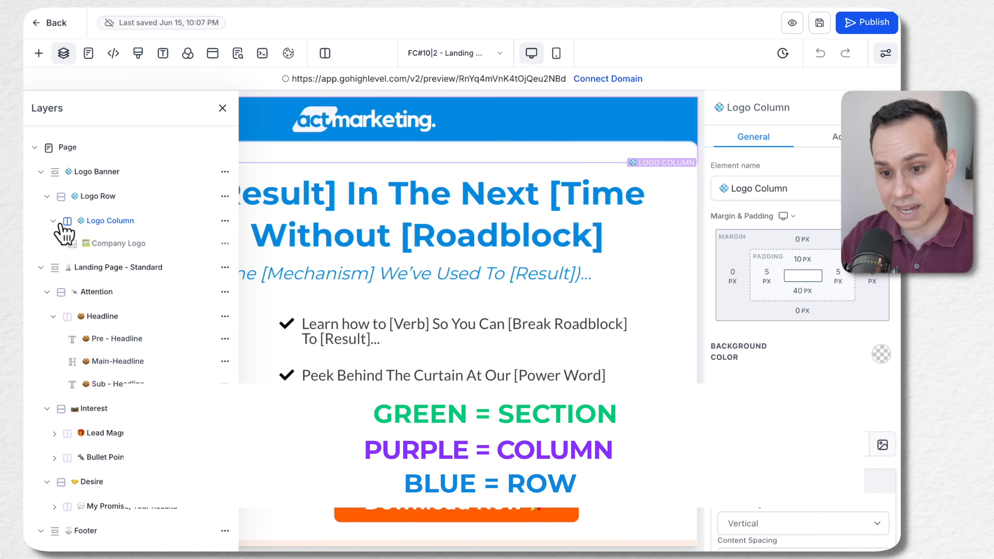
pyautogui.click(121, 243)
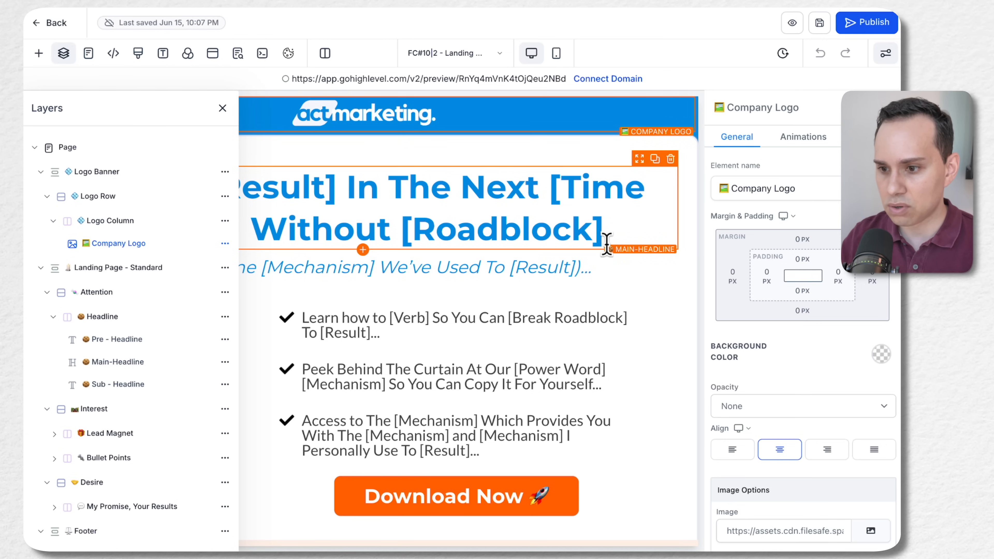
pyautogui.scroll(1, 517, 142)
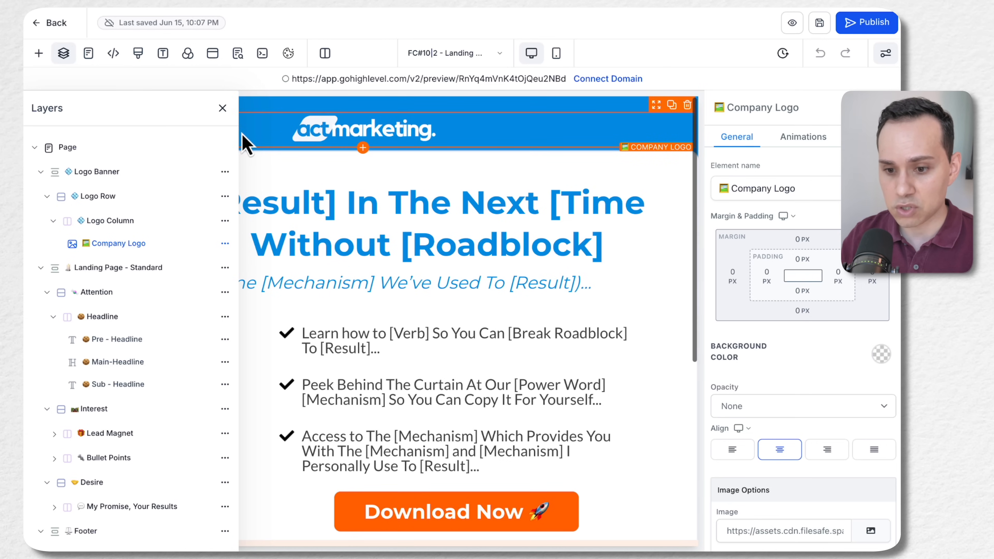
# Add a Wide section beneath the page's footer and name it DEMO A
pyautogui.click(221, 109)
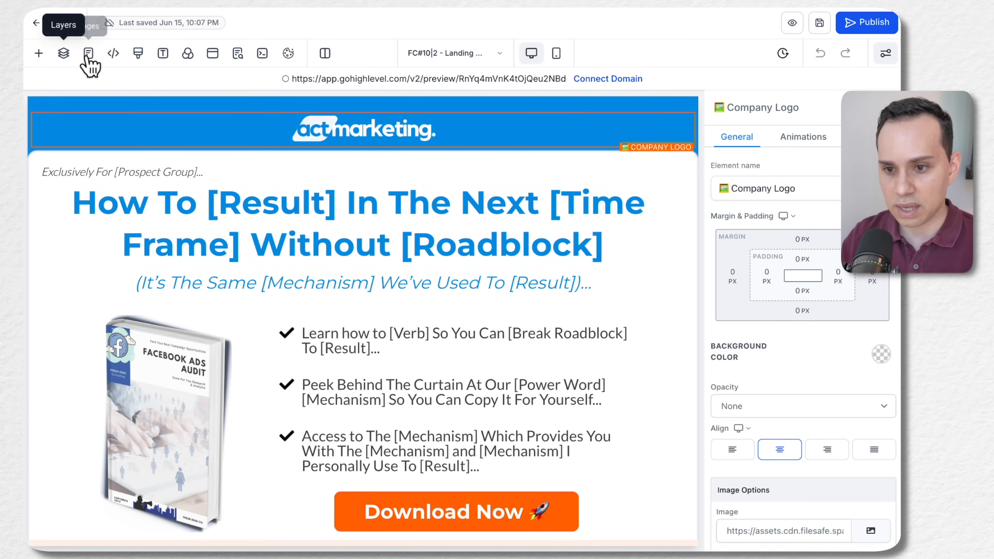
pyautogui.click(39, 54)
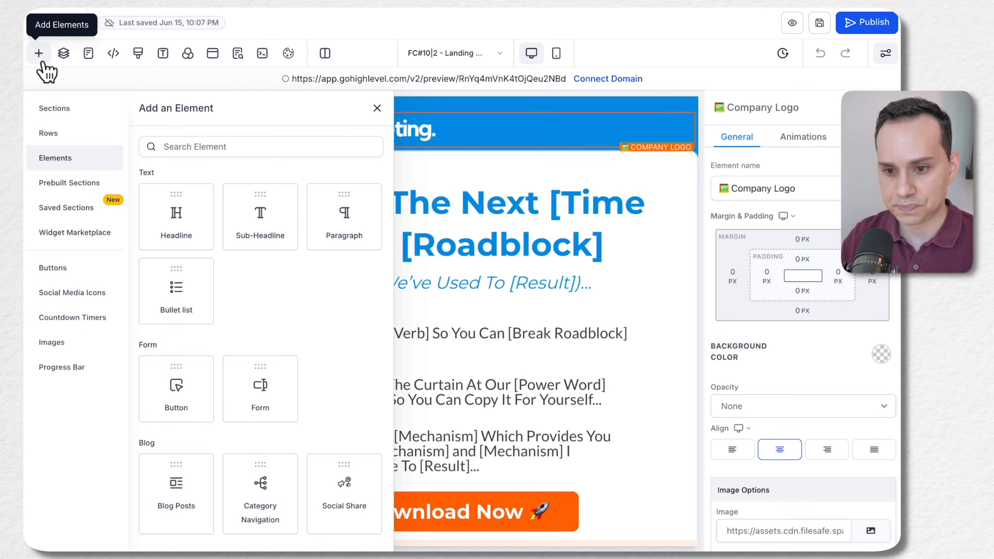
pyautogui.click(90, 117)
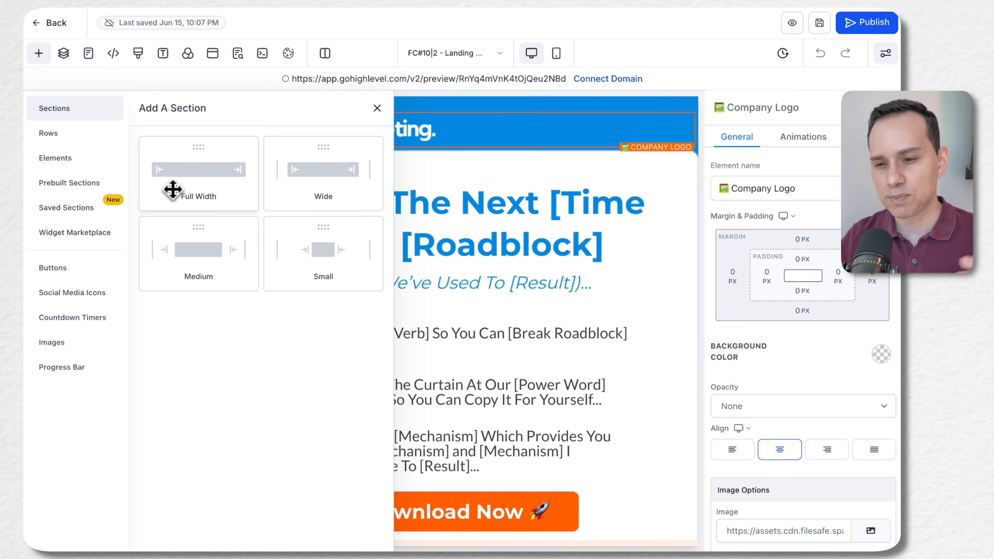
pyautogui.click(340, 177)
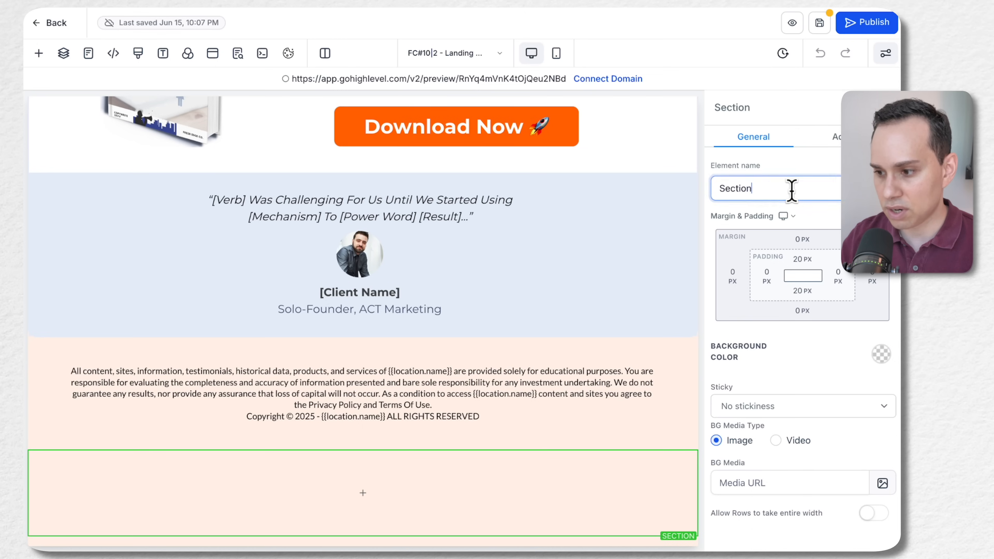
pyautogui.doubleClick(773, 189)
pyautogui.write('DEMO A')
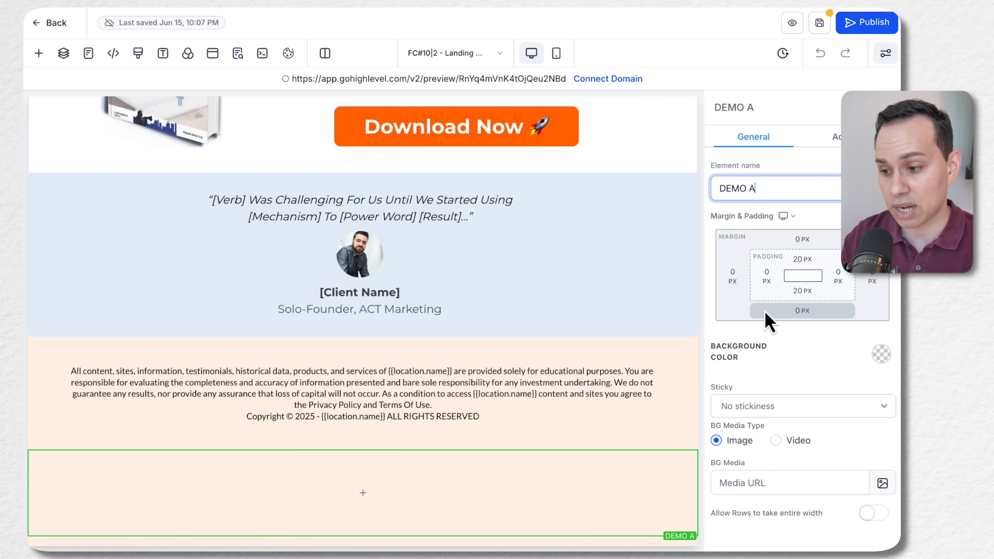
# Set the DEMO A section's background color, trying the bright blue in the first row and choosing the blue swatch in the third row
pyautogui.click(880, 355)
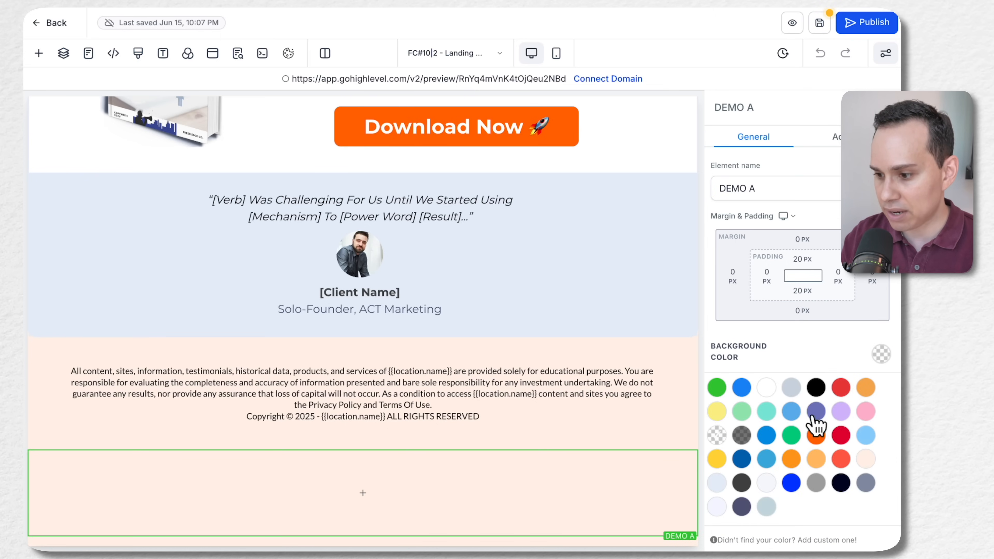
pyautogui.click(741, 387)
pyautogui.click(790, 363)
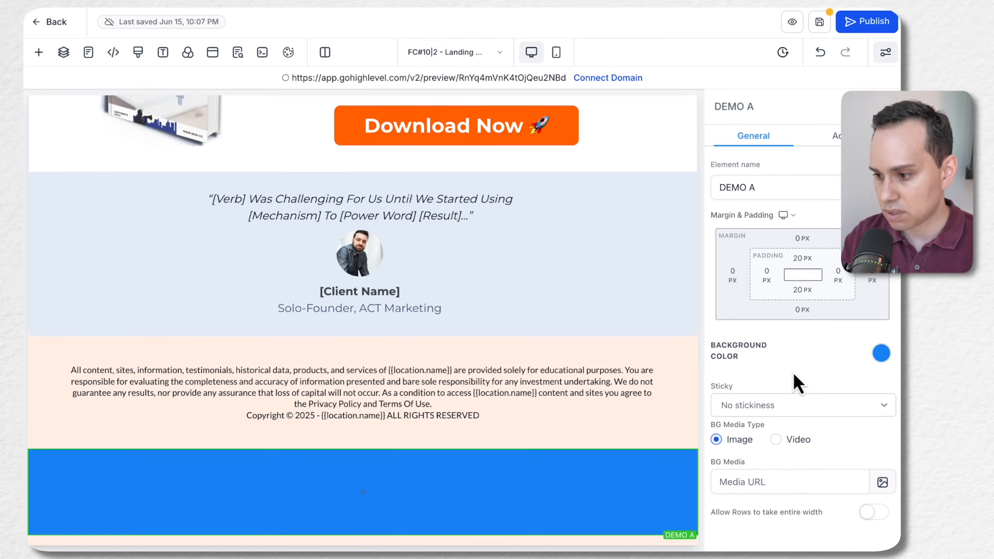
pyautogui.click(882, 355)
pyautogui.scroll(-5, 761, 450)
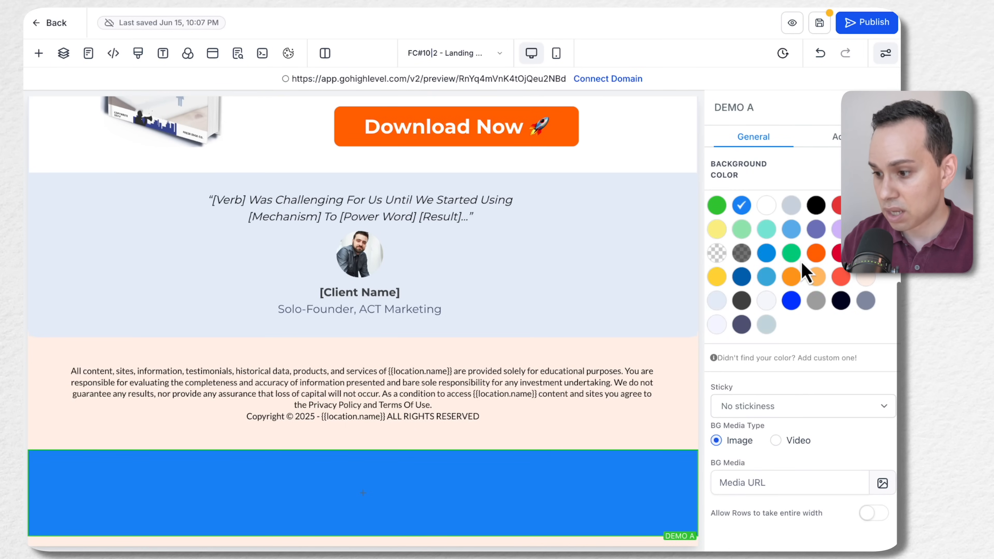
pyautogui.click(764, 258)
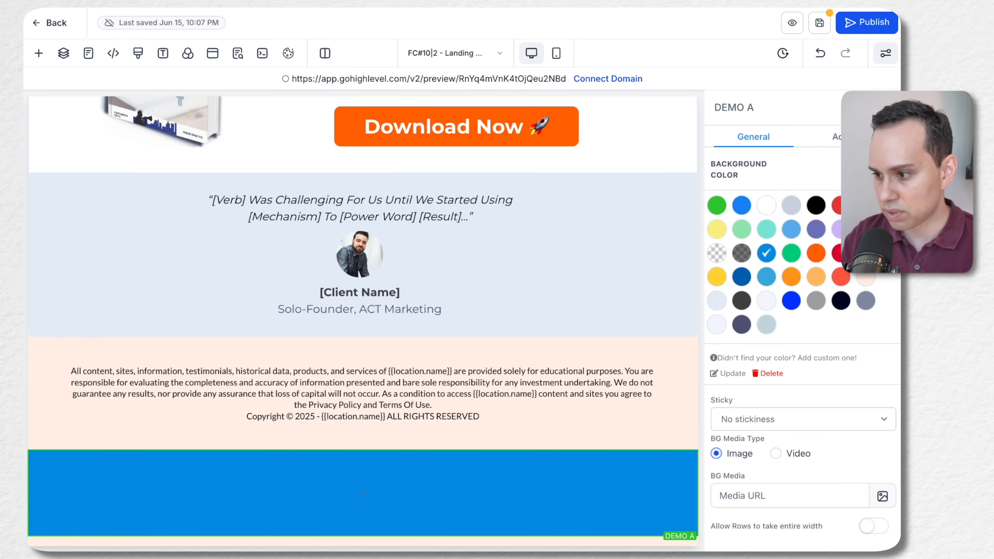
# Try to add the custom color My Custom Color 92 with value #000000 to the background palette, and cancel the entry
pyautogui.click(880, 170)
pyautogui.click(880, 356)
pyautogui.scroll(-1, 880, 357)
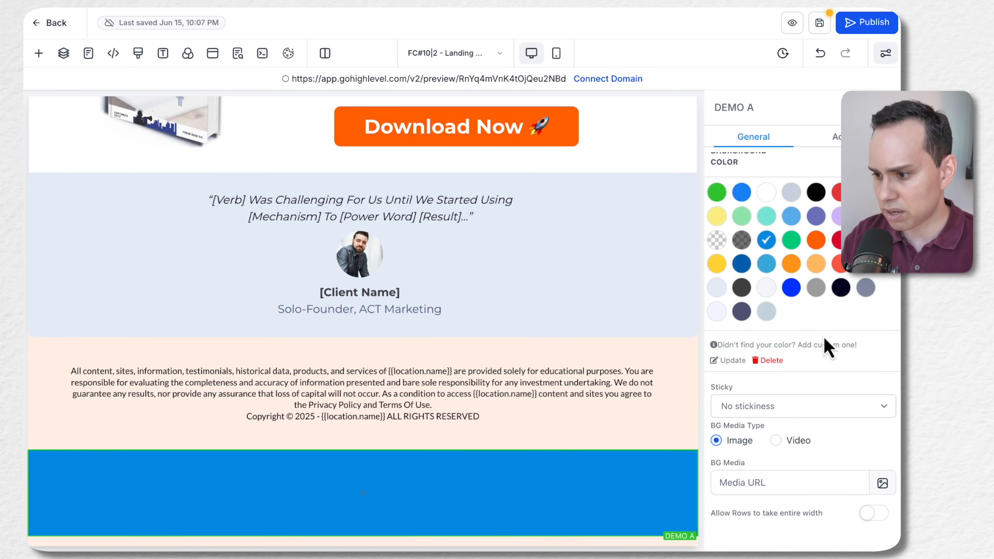
pyautogui.click(820, 345)
pyautogui.click(810, 364)
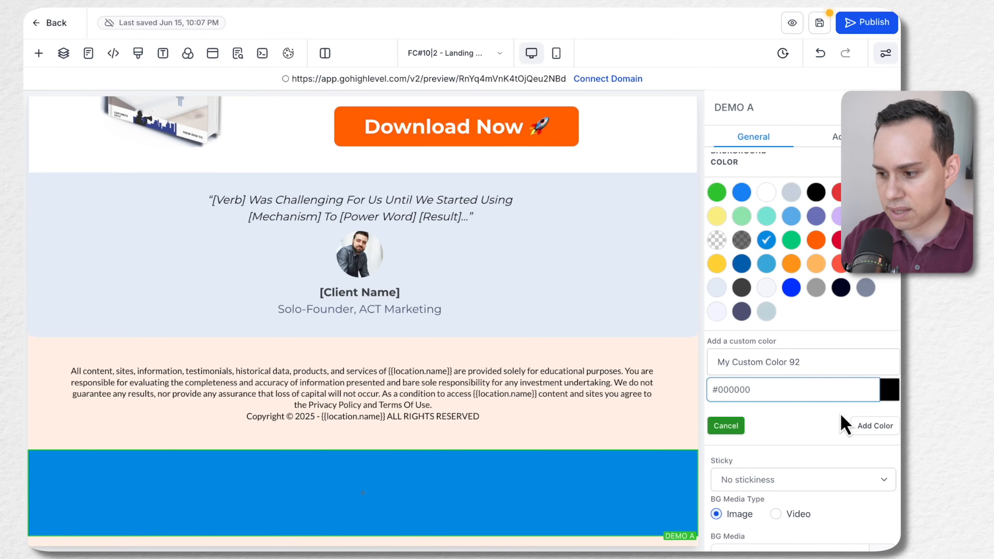
pyautogui.click(876, 427)
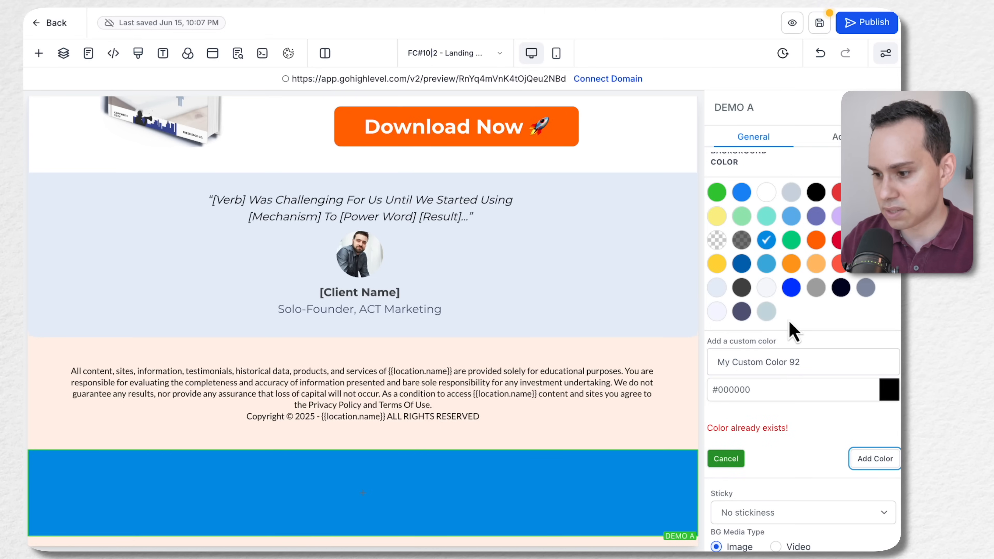
pyautogui.scroll(2, 790, 293)
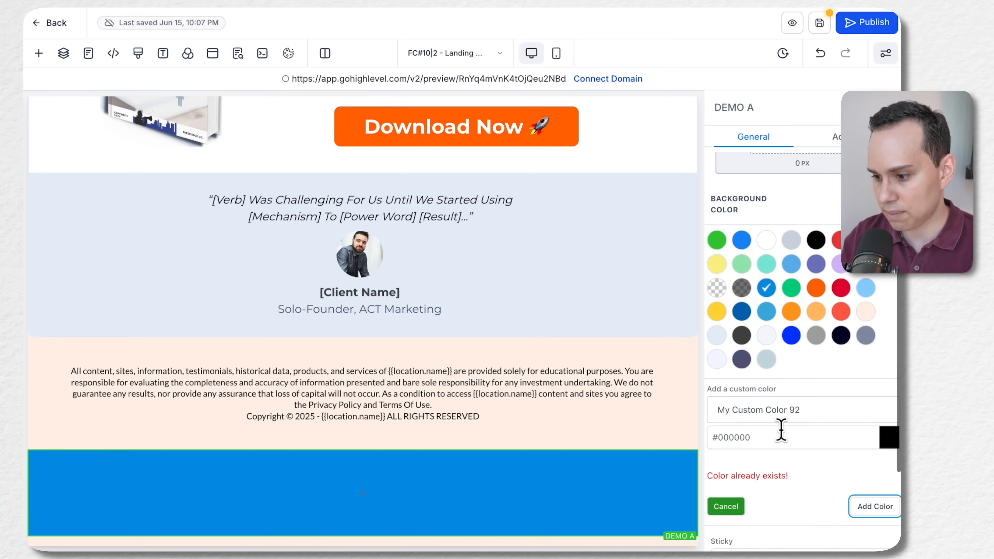
pyautogui.scroll(-4, 781, 431)
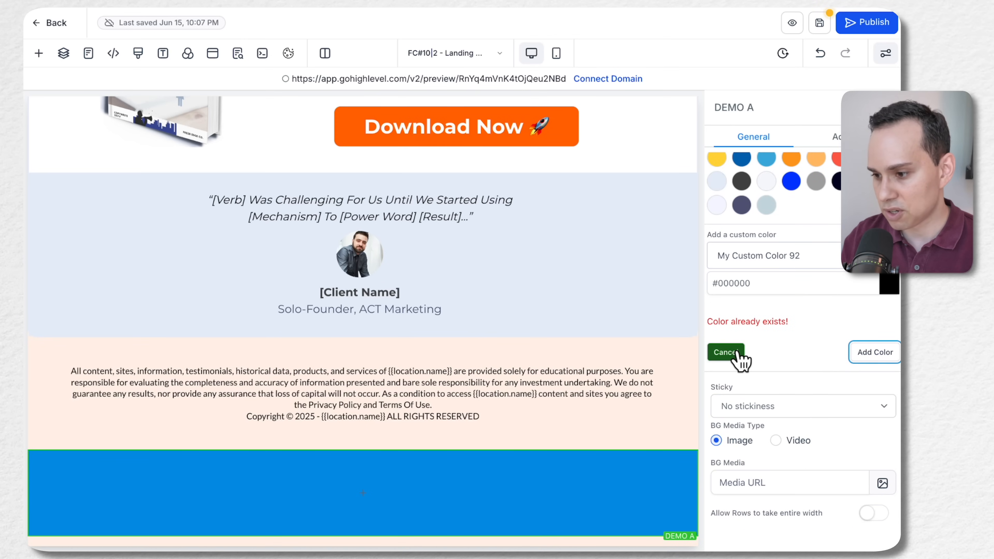
pyautogui.click(727, 352)
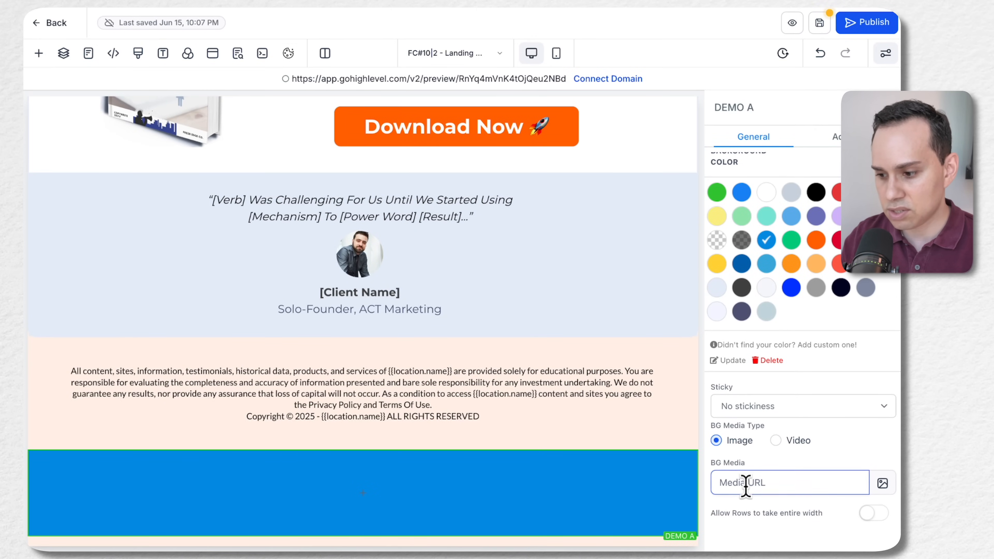
# Review DEMO A's background media field, general settings and advanced shadow, border, width and visibility options
pyautogui.click(754, 481)
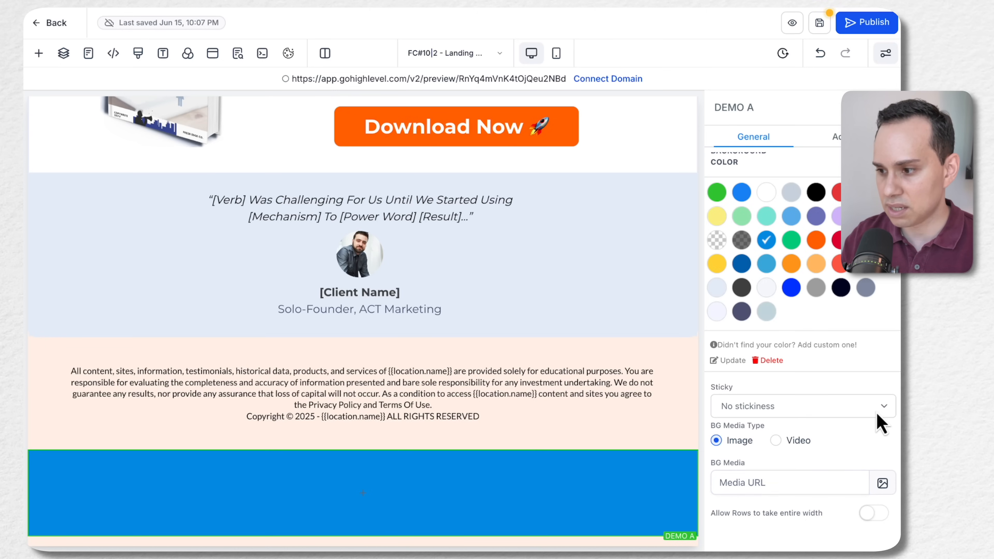
pyautogui.scroll(5, 876, 407)
pyautogui.scroll(1, 785, 354)
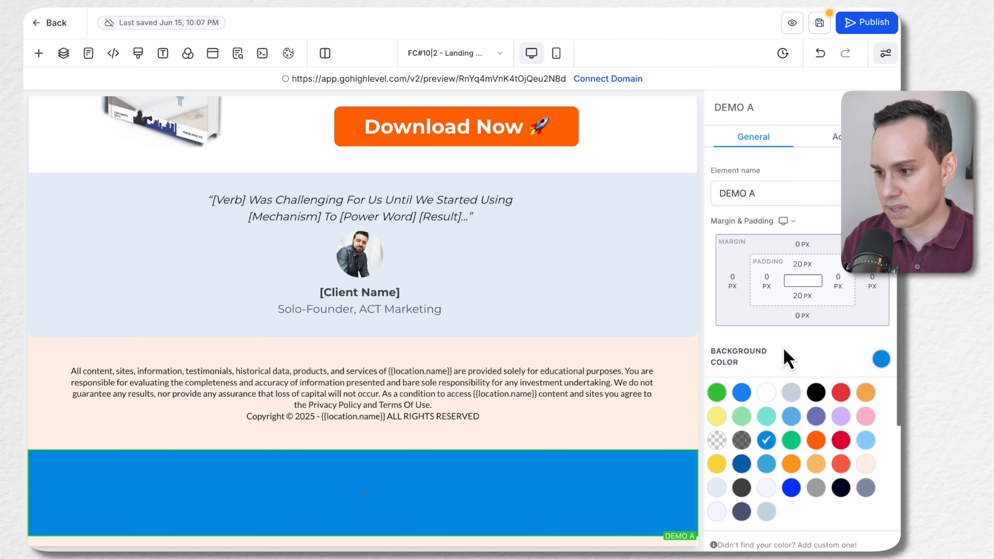
pyautogui.click(845, 137)
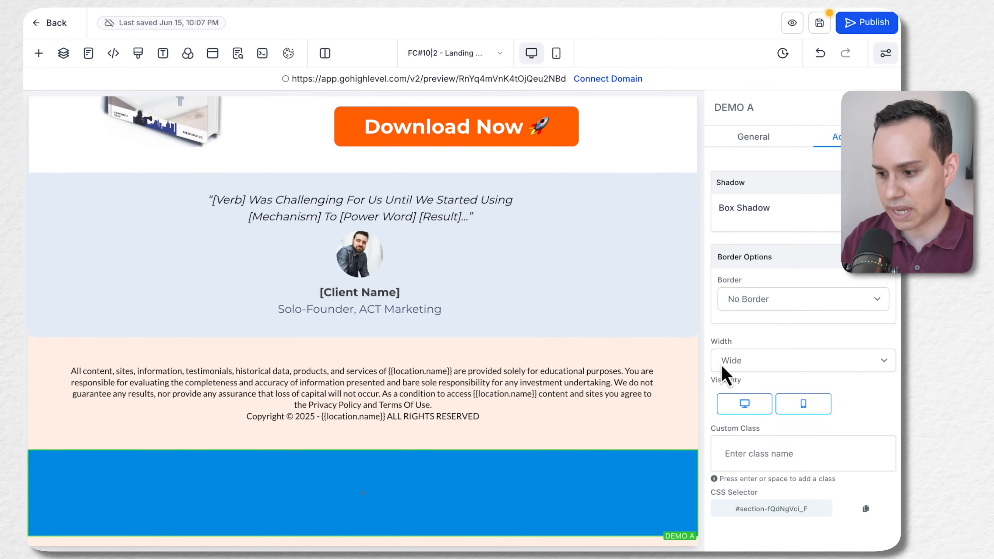
# Add a 1 Column row inside the DEMO A section and place an Image element in its column
pyautogui.click(365, 494)
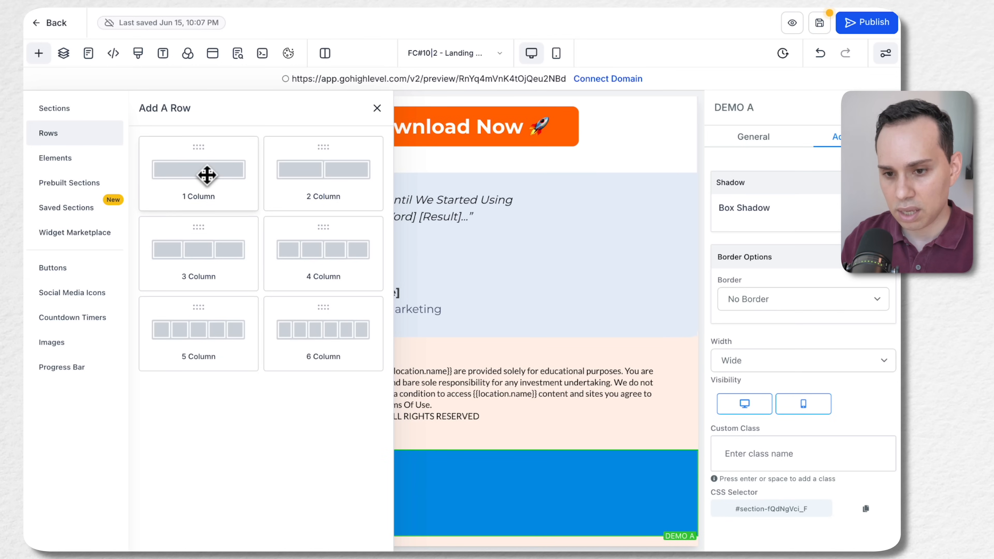
pyautogui.click(196, 178)
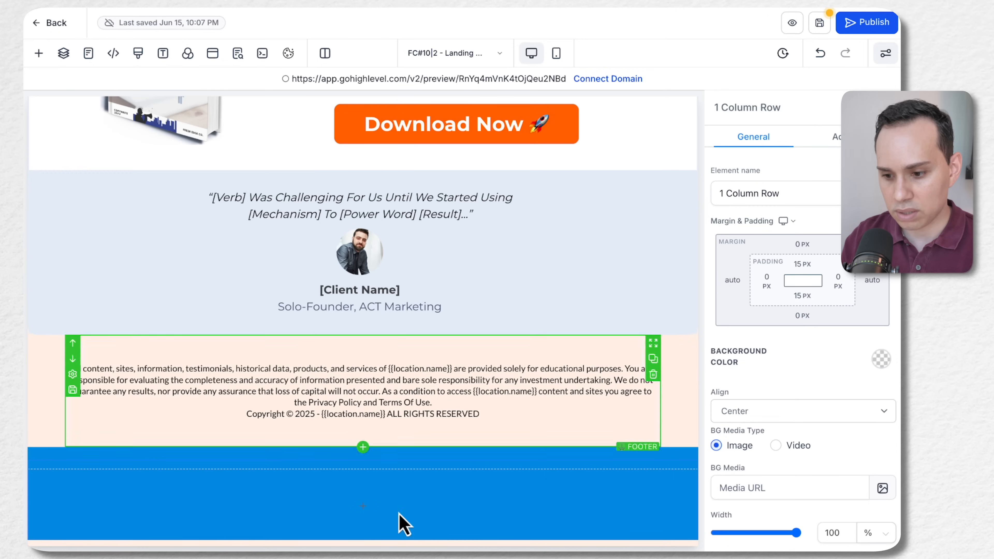
pyautogui.click(350, 507)
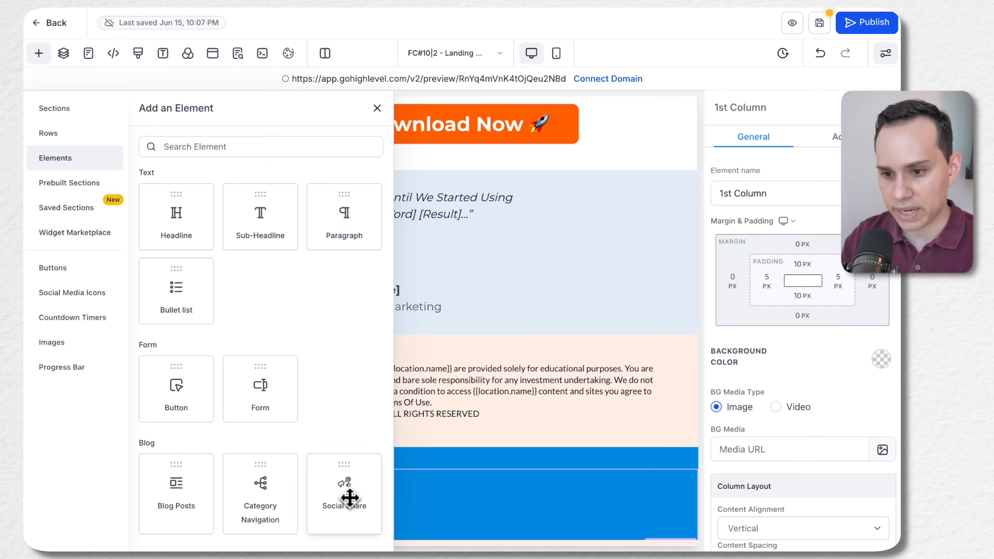
pyautogui.scroll(-5, 274, 311)
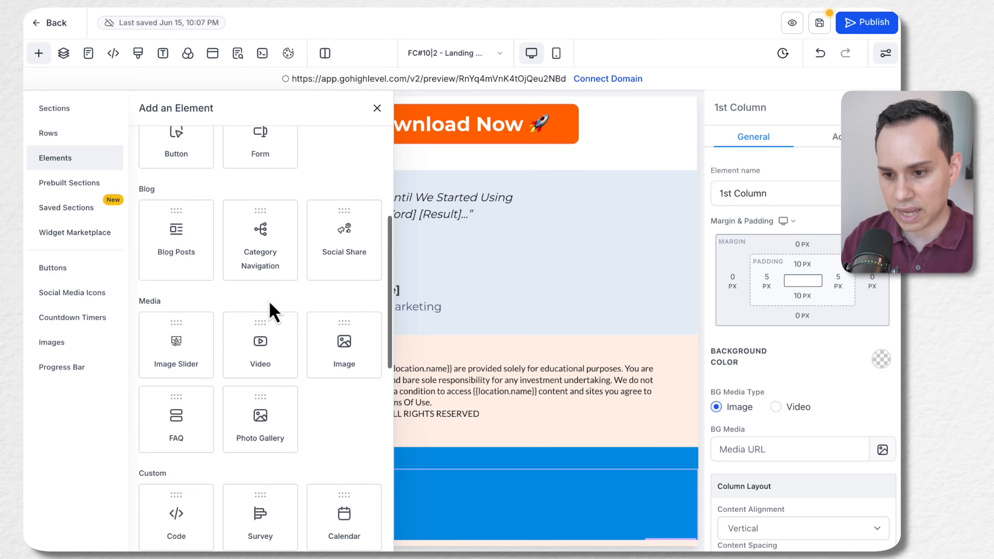
pyautogui.scroll(-3, 243, 282)
pyautogui.click(344, 293)
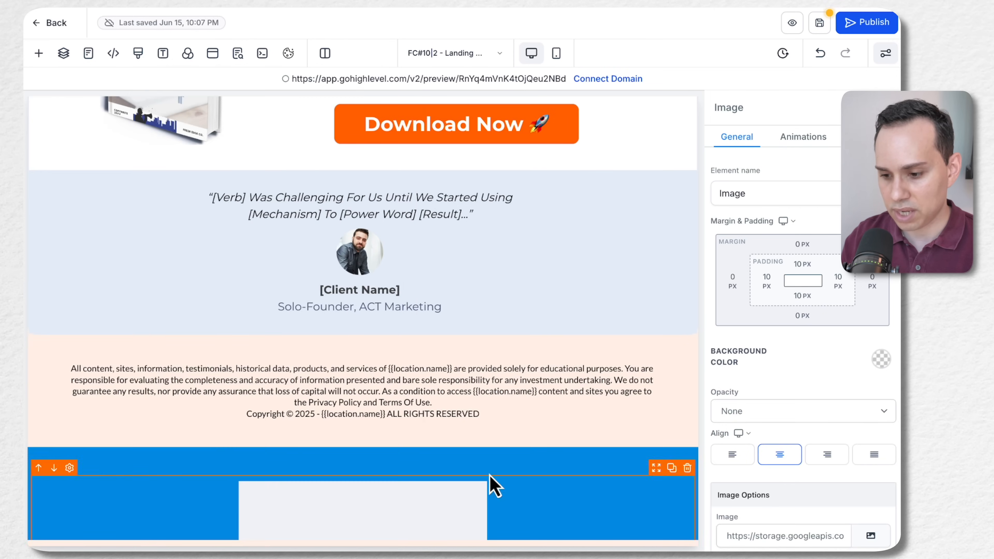
pyautogui.scroll(-4, 465, 476)
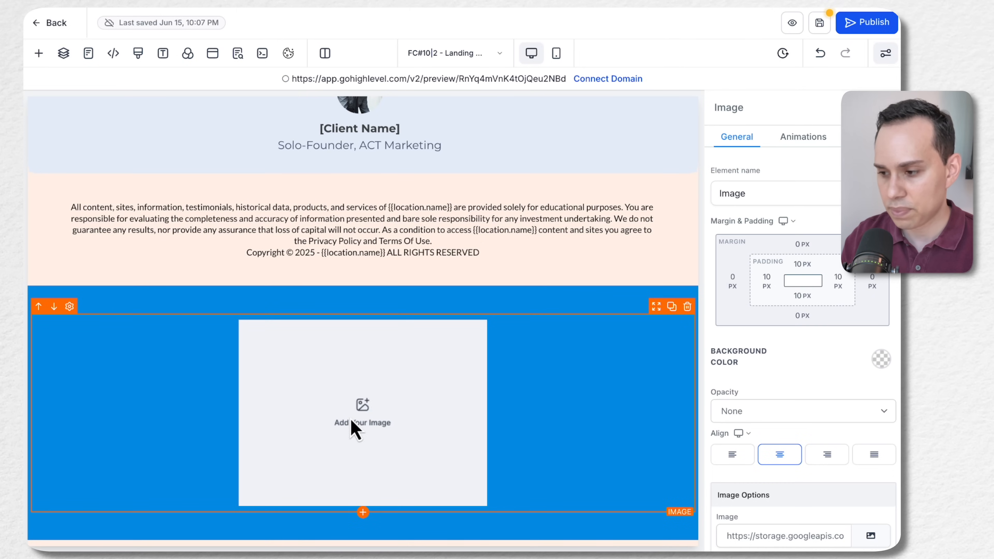
# Inspect the new row's settings, and rename its image element LOGO
pyautogui.click(466, 308)
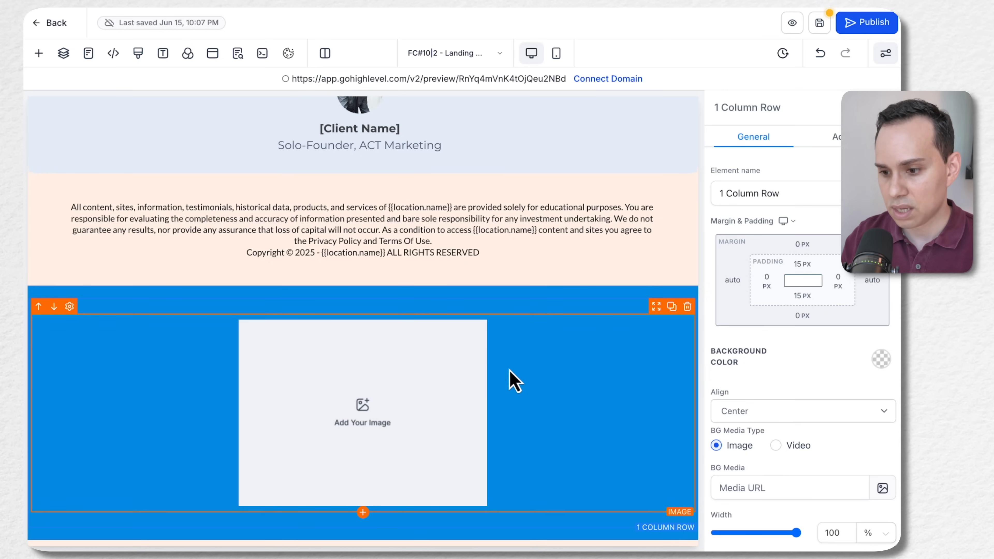
pyautogui.click(447, 407)
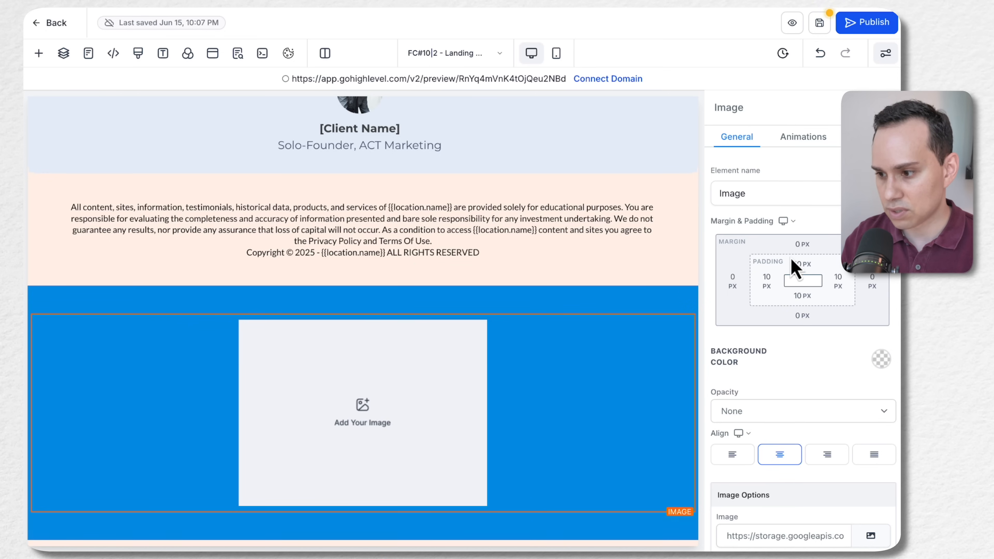
pyautogui.click(770, 194)
pyautogui.hotkey('ctrl', 'a')
pyautogui.write('L')
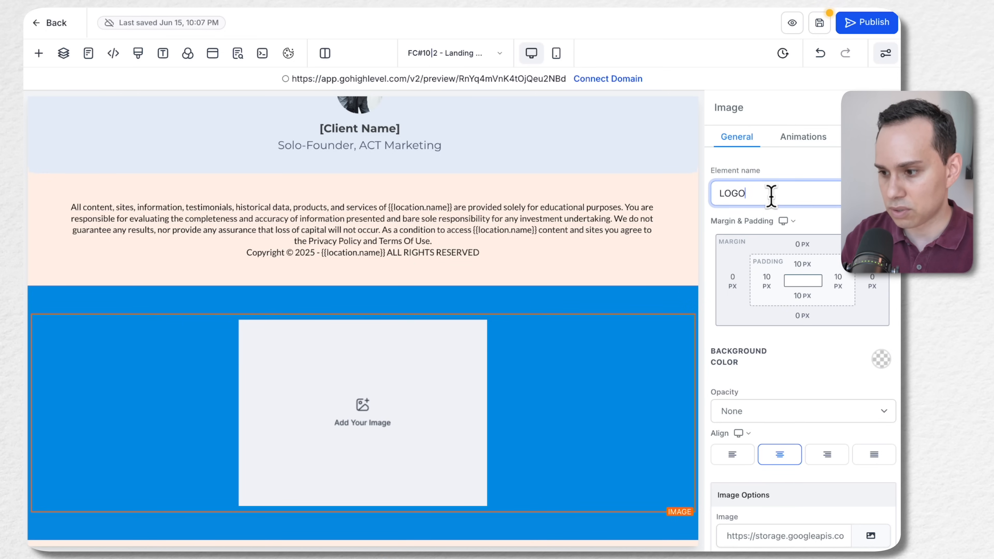
pyautogui.write('OGO')
# Insert the white and blue ACTMK logo from the Brand Boards folder's ACTMK | Brand Kit subfolder into the LOGO image
pyautogui.scroll(-6, 796, 358)
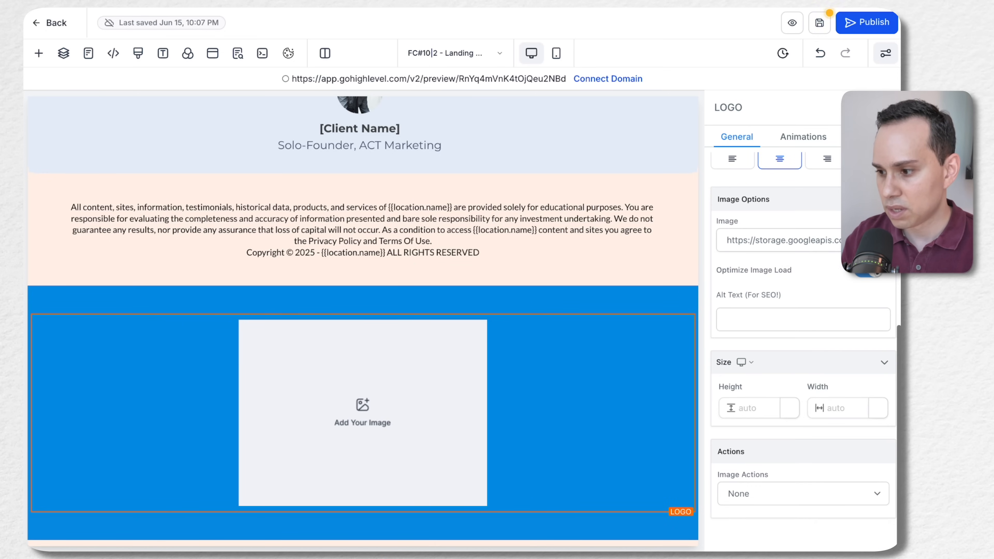
pyautogui.click(877, 239)
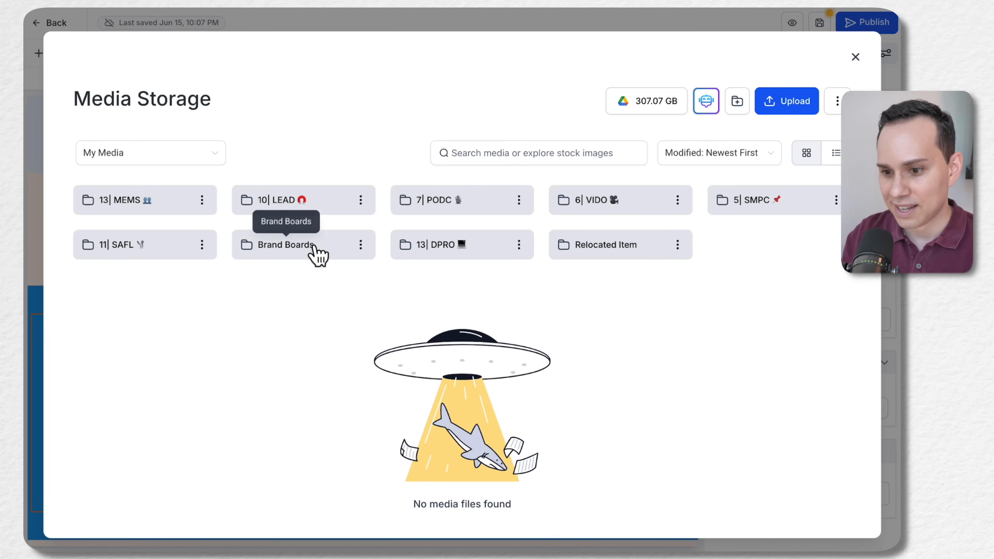
pyautogui.click(313, 254)
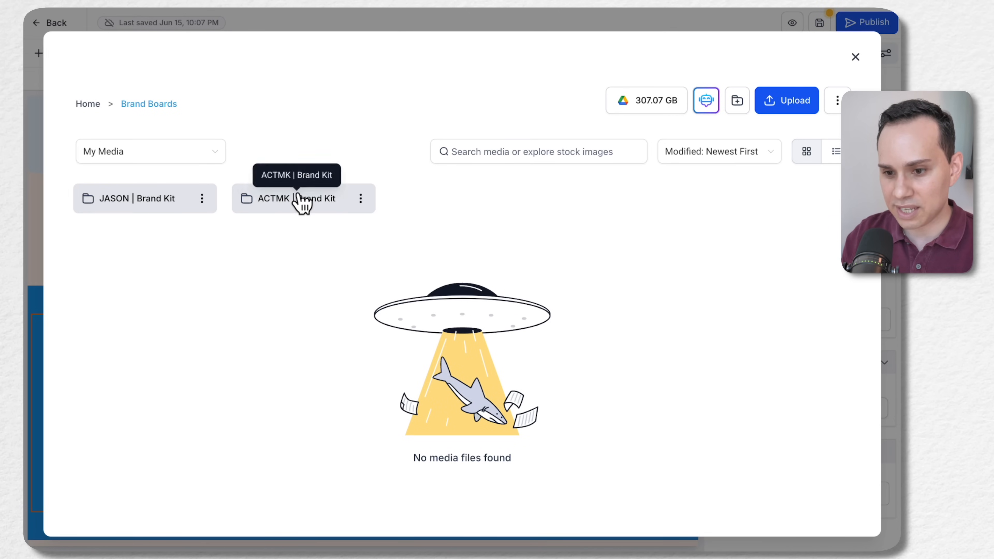
pyautogui.click(295, 215)
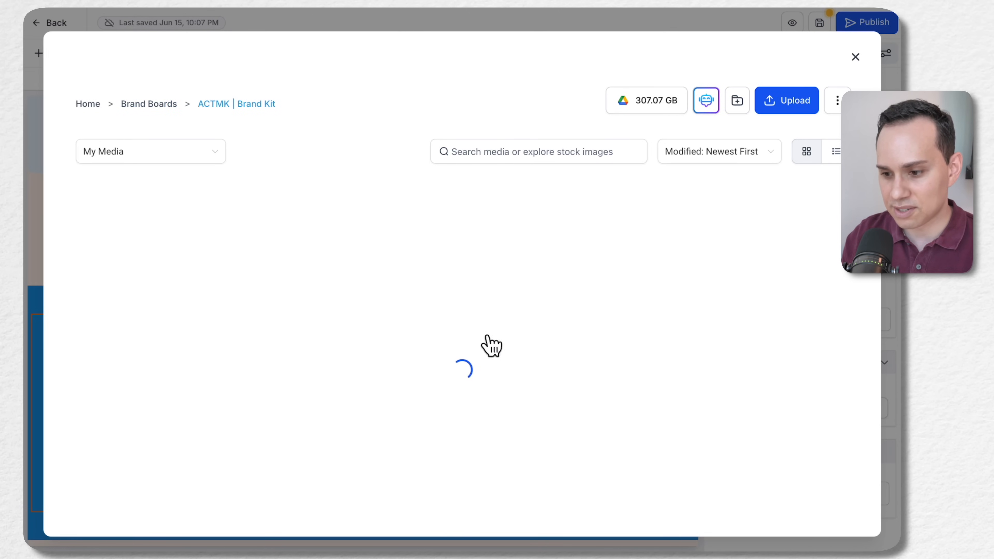
pyautogui.scroll(-3, 472, 349)
pyautogui.scroll(3, 284, 344)
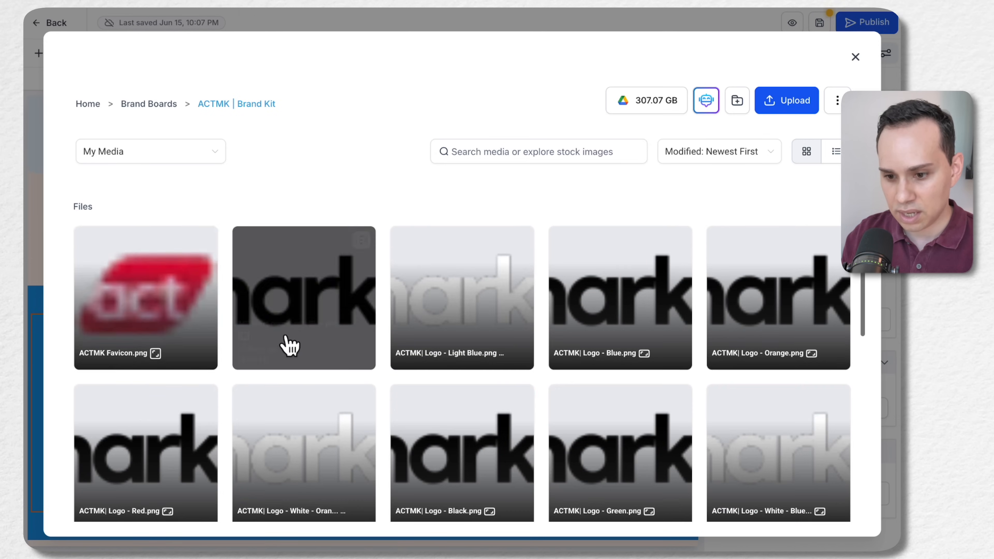
pyautogui.scroll(-3, 510, 310)
pyautogui.scroll(2, 625, 319)
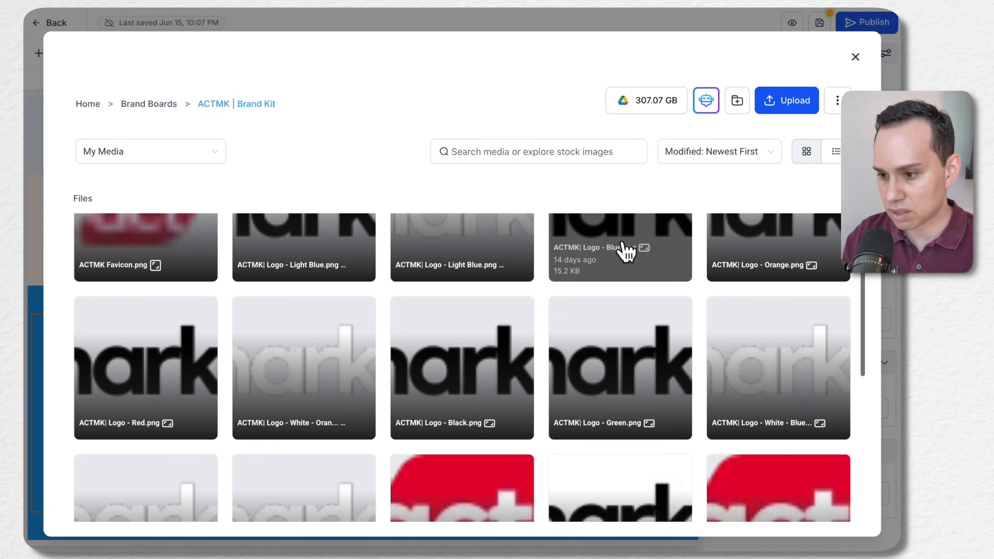
pyautogui.click(751, 395)
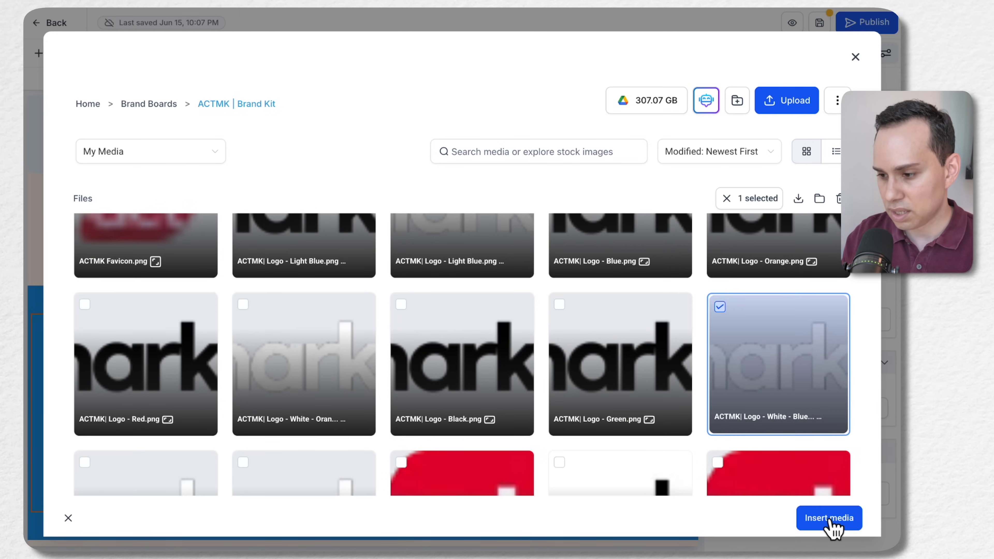
pyautogui.click(828, 518)
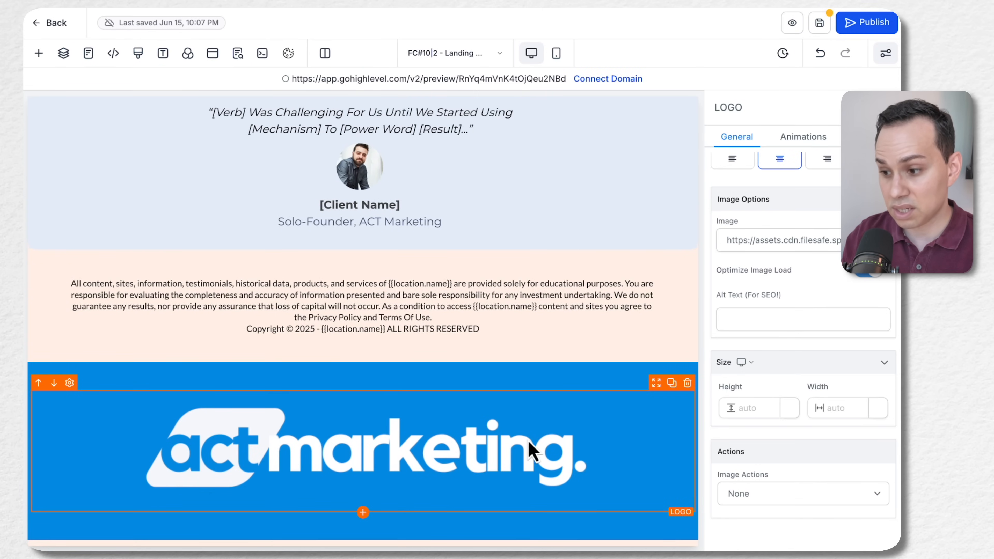
# Reduce the LOGO image's height through 200 px and 100 px to a smaller size, and select the DEMO A section
pyautogui.click(752, 409)
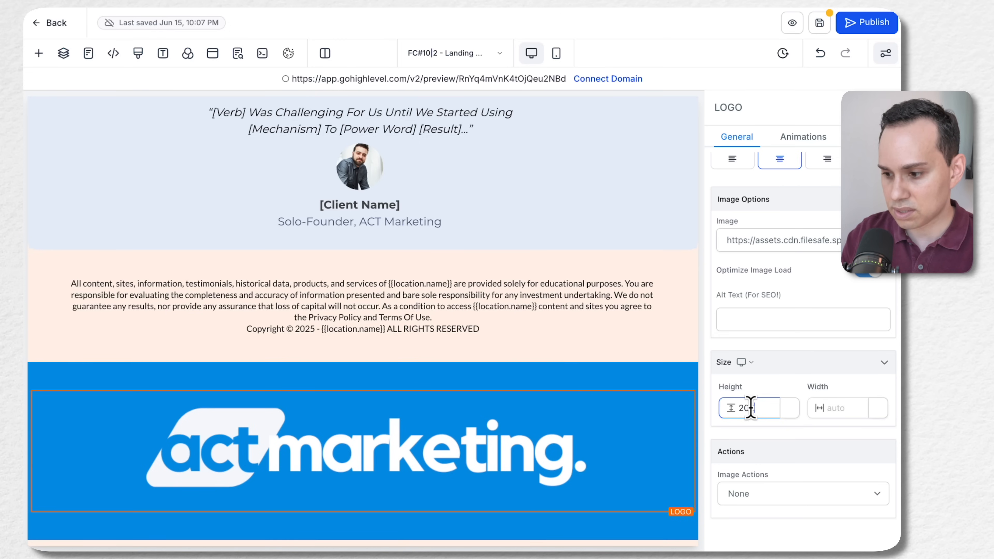
pyautogui.click(759, 407)
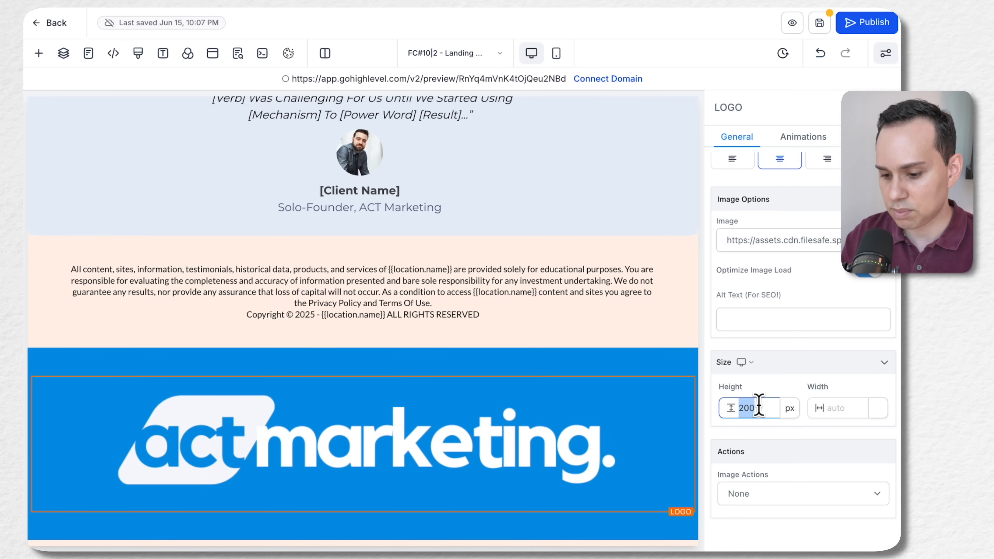
pyautogui.write('100')
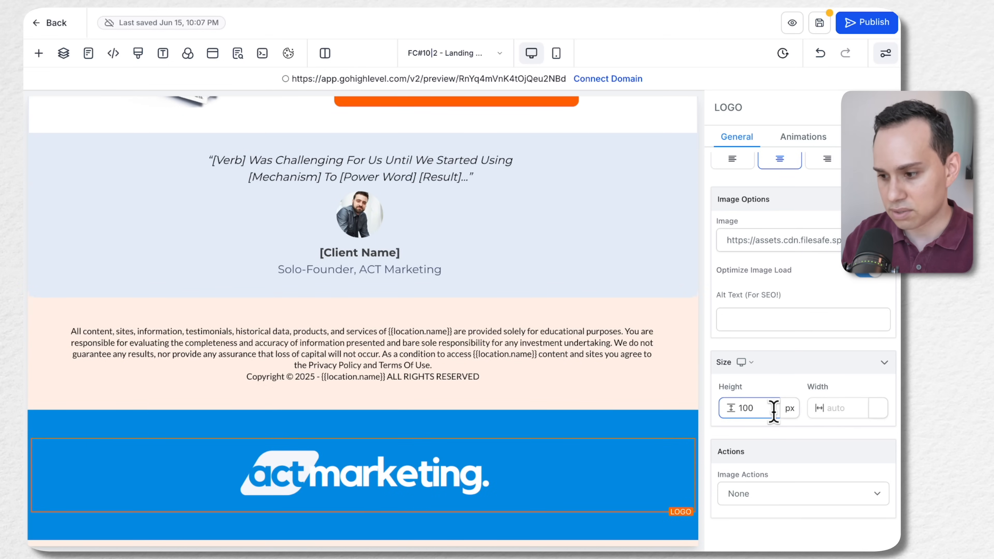
pyautogui.press('super+a')
pyautogui.click(759, 404)
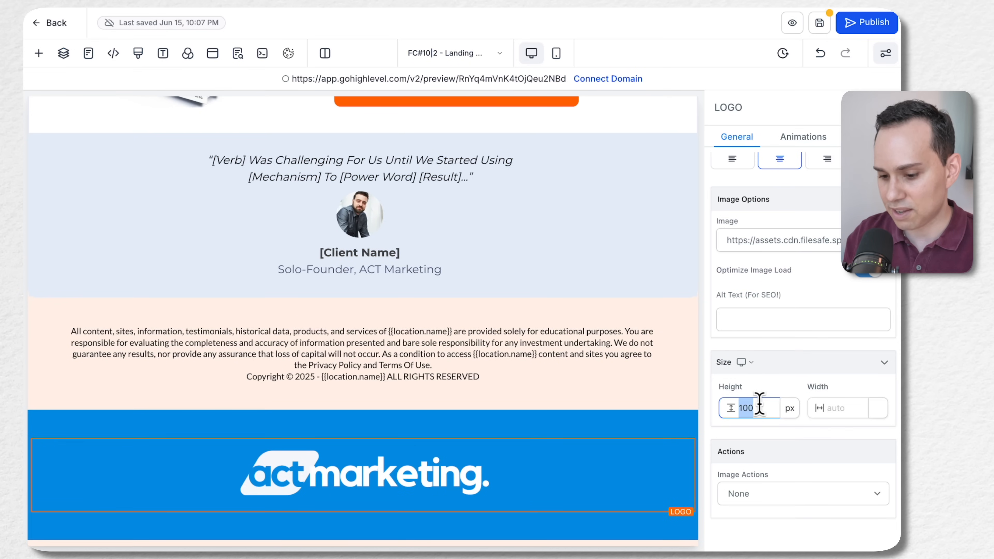
pyautogui.click(770, 375)
pyautogui.scroll(-1, 425, 442)
pyautogui.click(427, 449)
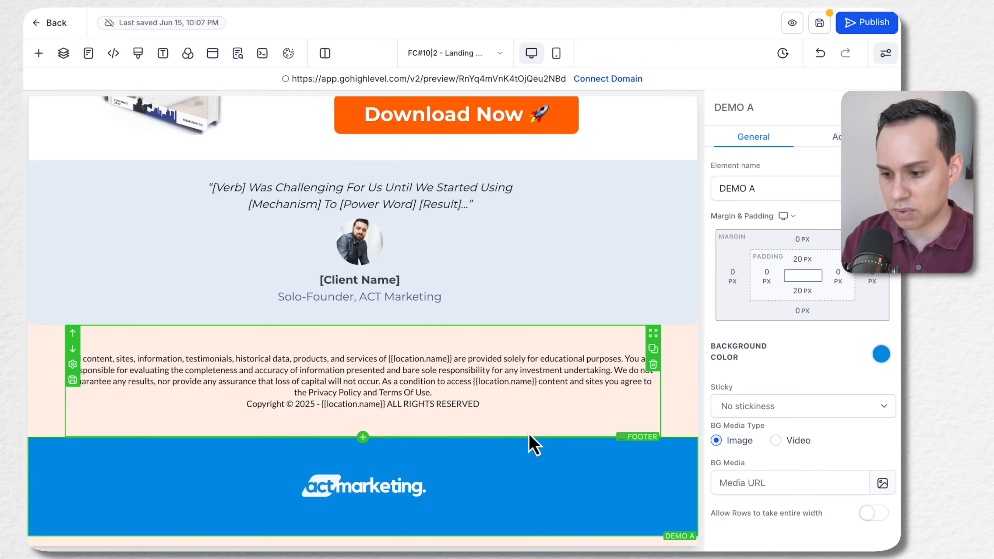
# Add a Wide section below the DEMO A section and place a 1 Column row inside it
pyautogui.scroll(10, 532, 450)
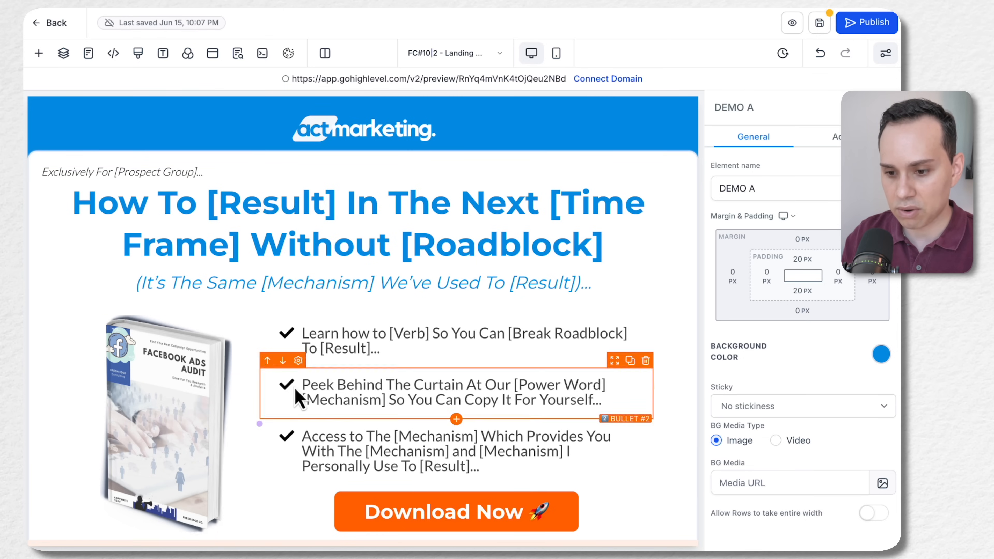
pyautogui.scroll(-10, 419, 370)
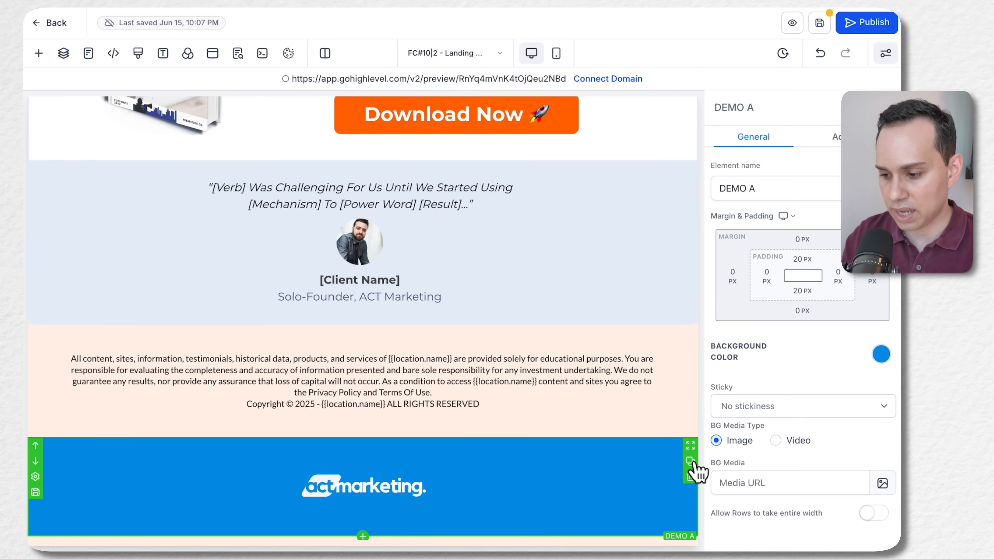
pyautogui.click(40, 55)
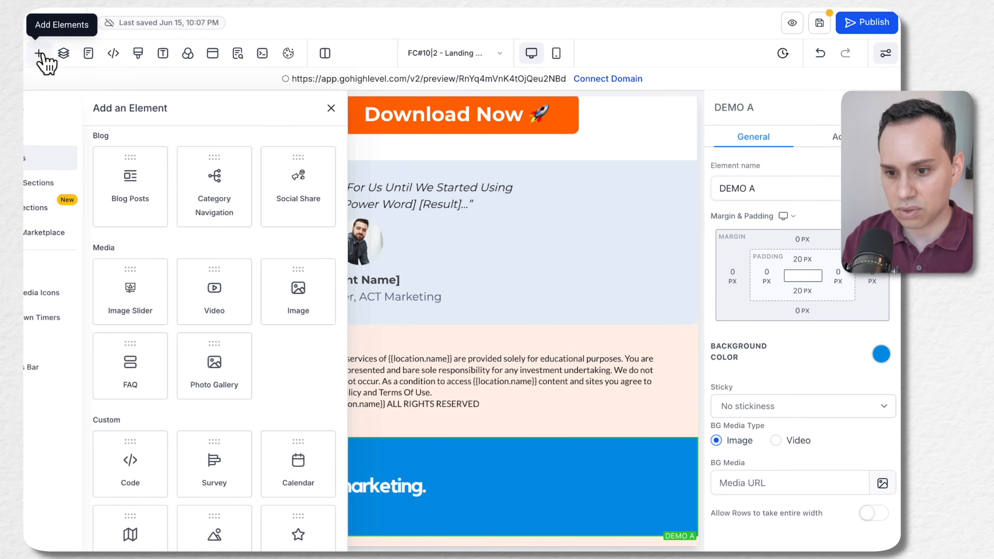
pyautogui.click(63, 110)
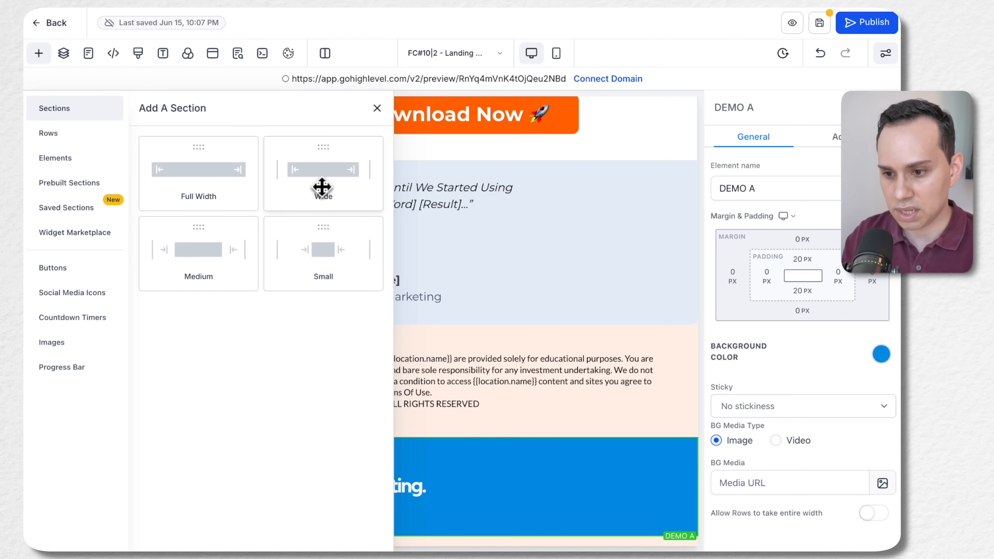
pyautogui.moveTo(322, 185); pyautogui.dragTo(454, 459)
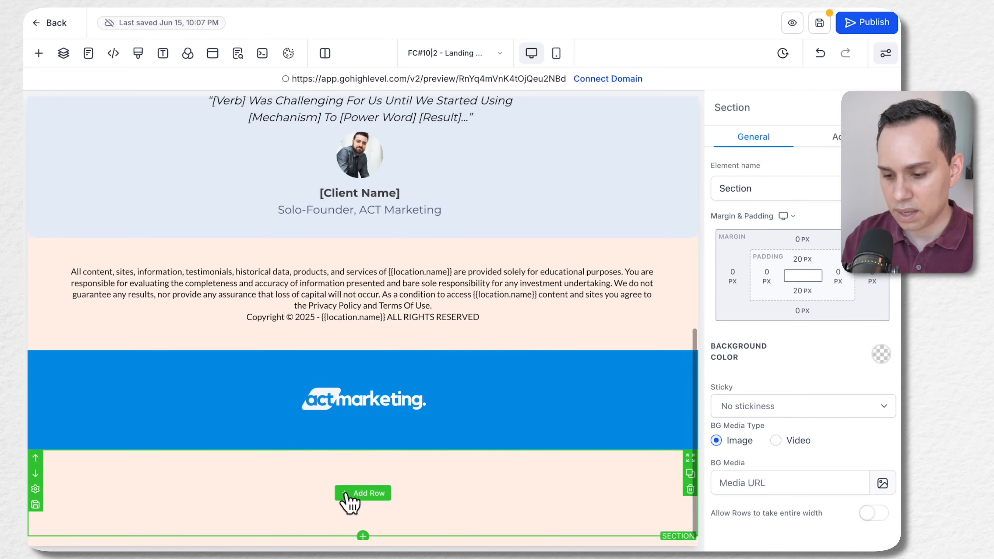
pyautogui.click(356, 494)
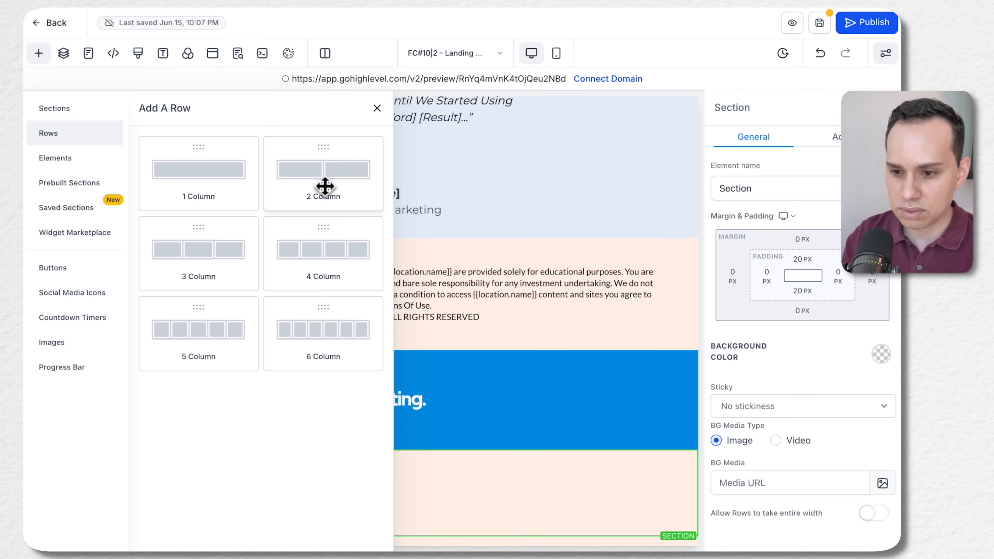
pyautogui.click(202, 180)
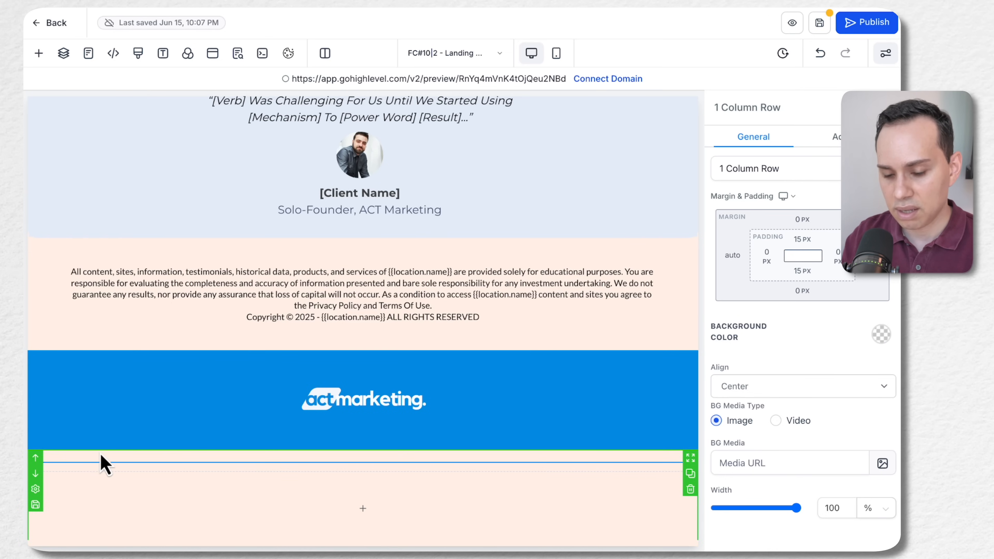
# Set the background color of the new section below DEMO A to white
pyautogui.click(103, 464)
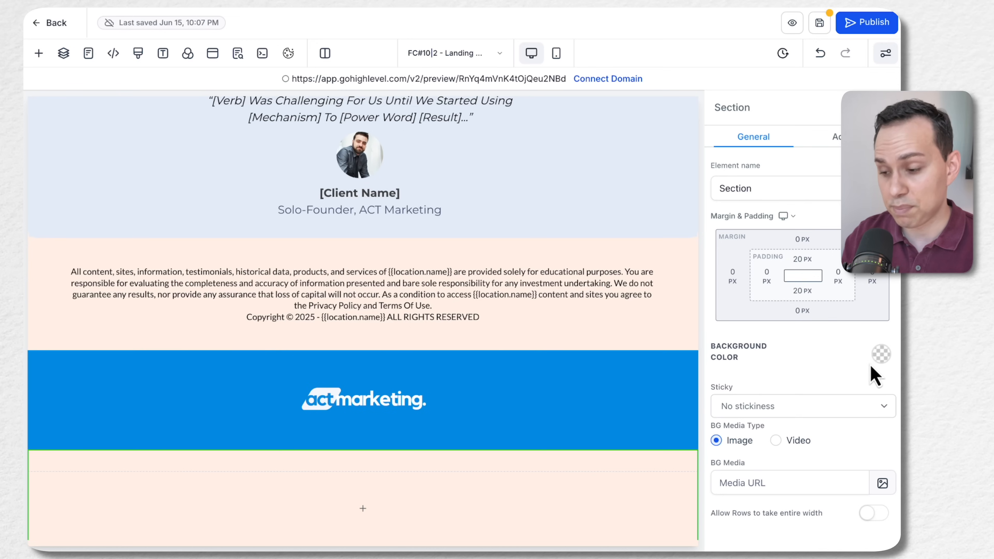
pyautogui.click(880, 358)
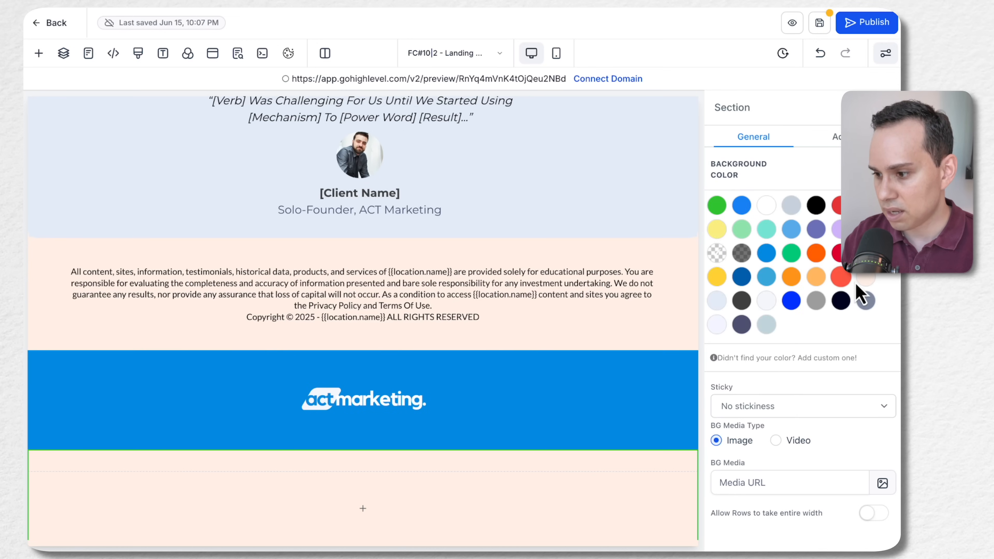
pyautogui.click(767, 211)
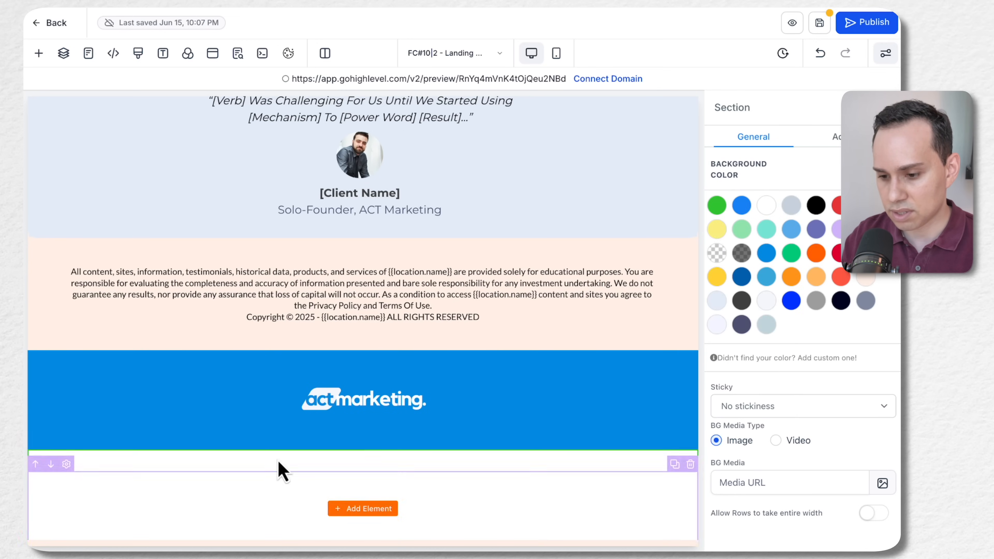
# Give the new white section an outer box shadow with X and Y offsets of 0 px and a slightly larger blur
pyautogui.click(488, 494)
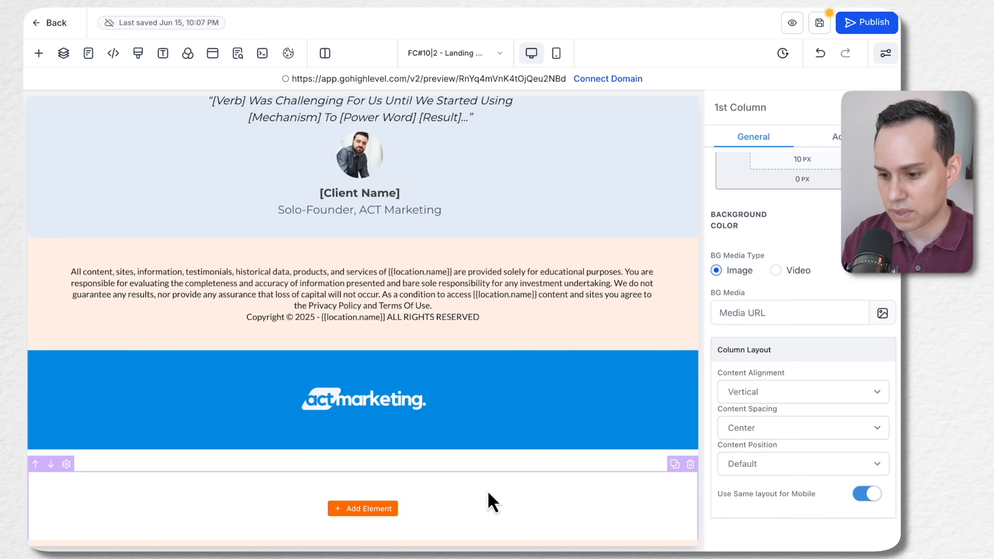
pyautogui.click(504, 463)
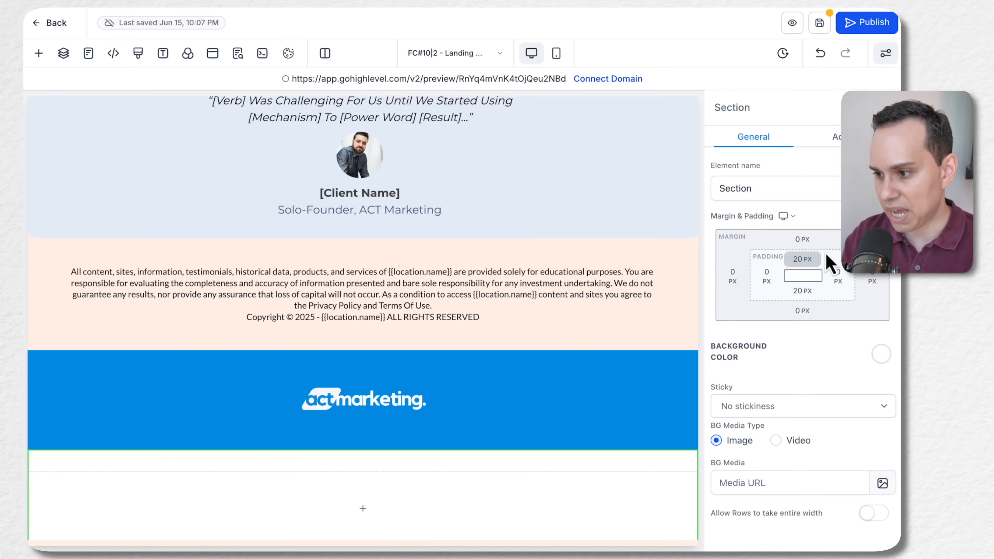
pyautogui.click(836, 136)
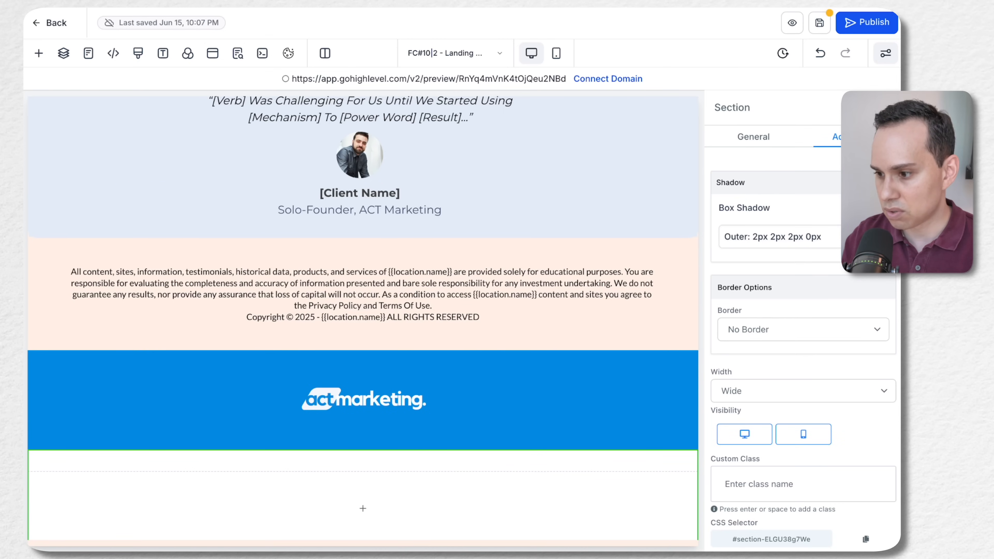
pyautogui.click(823, 247)
pyautogui.click(847, 329)
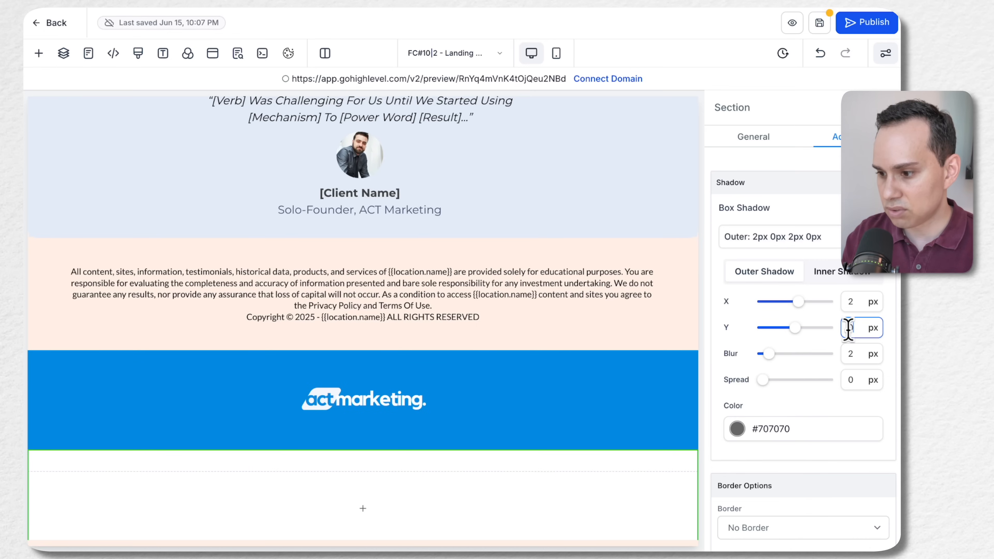
pyautogui.write('0')
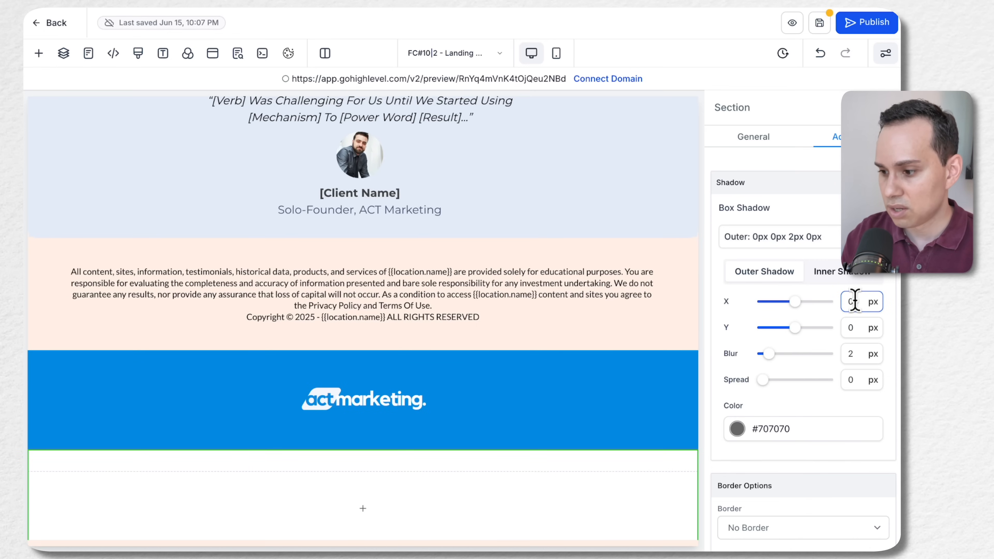
pyautogui.click(852, 351)
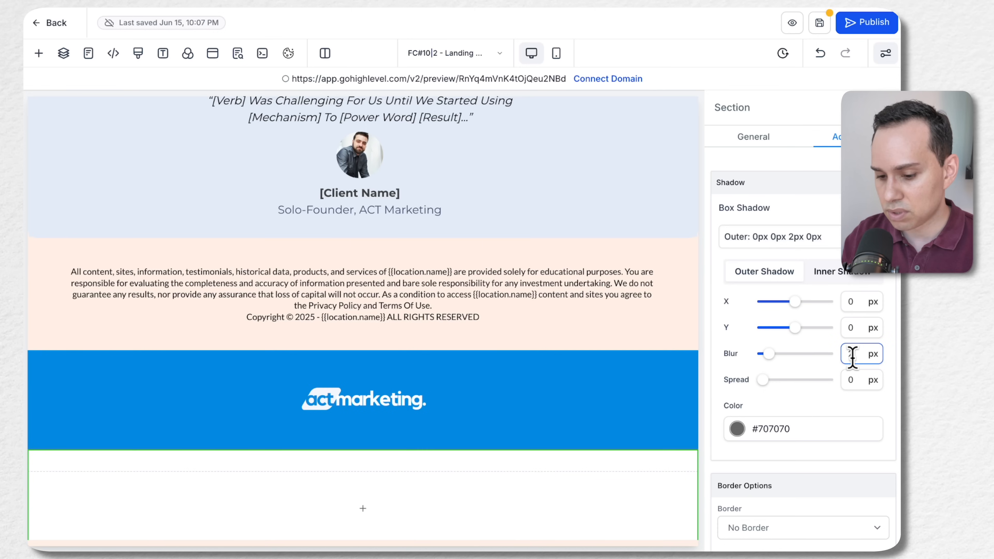
# Change the color of the new section's box shadow to black, #000000FF
pyautogui.click(759, 426)
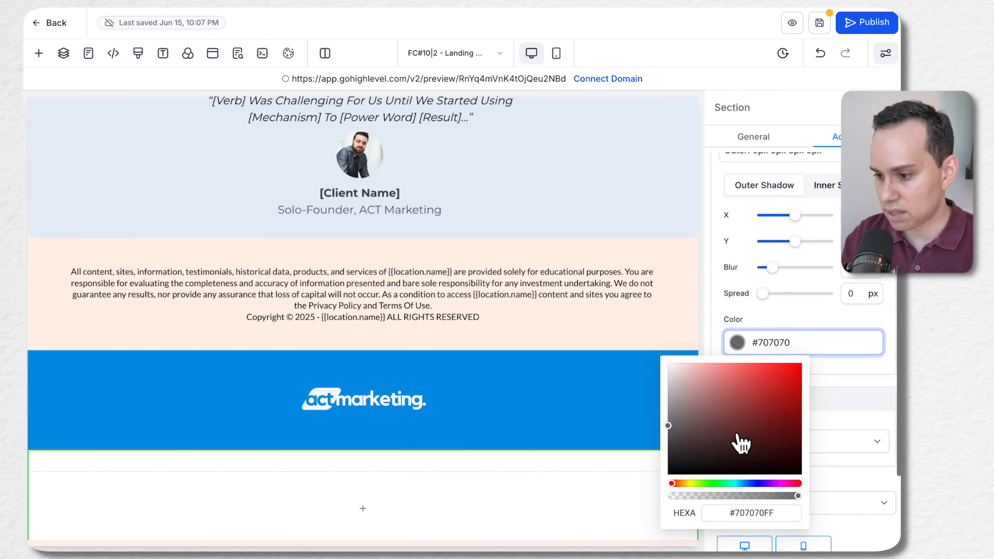
pyautogui.click(763, 481)
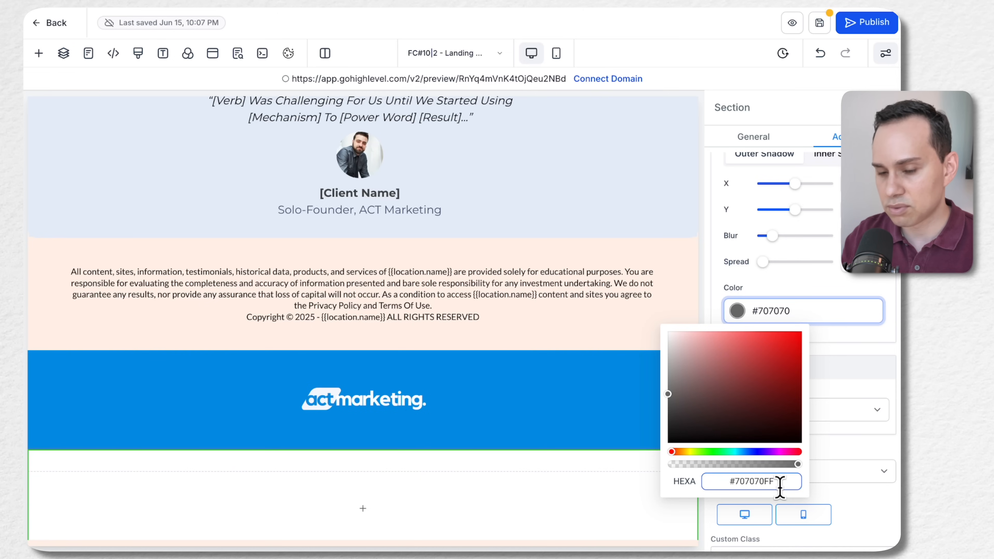
pyautogui.click(667, 396)
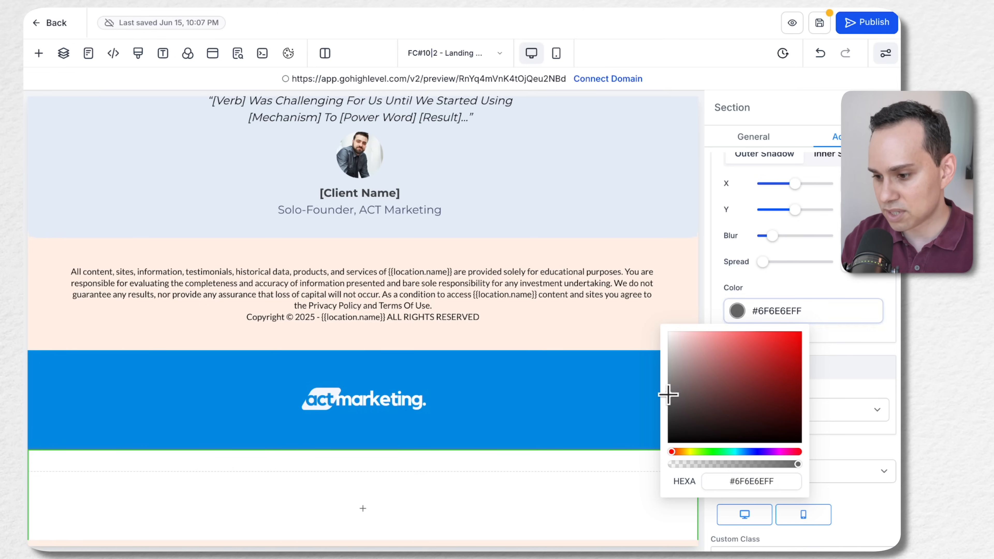
pyautogui.moveTo(668, 398); pyautogui.dragTo(670, 462)
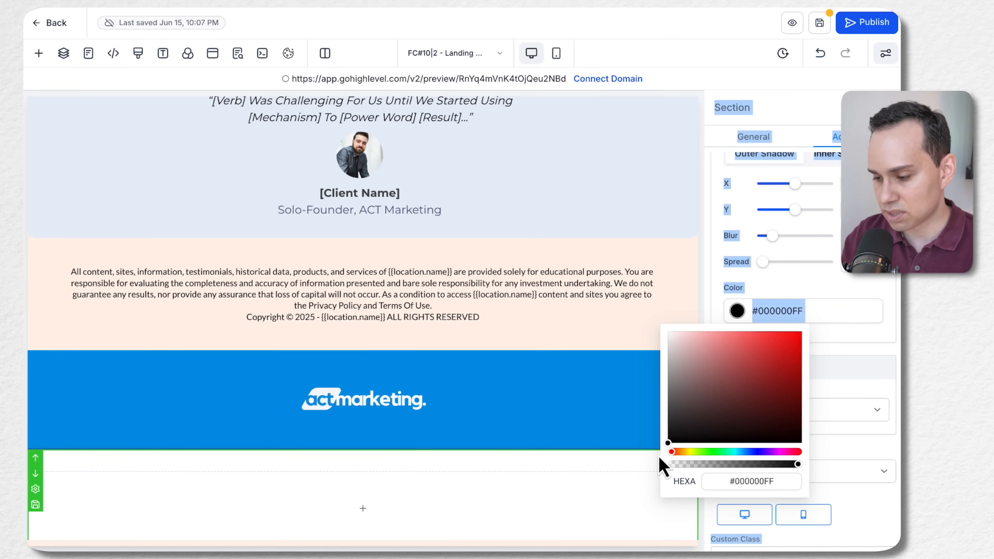
pyautogui.click(836, 337)
pyautogui.click(808, 311)
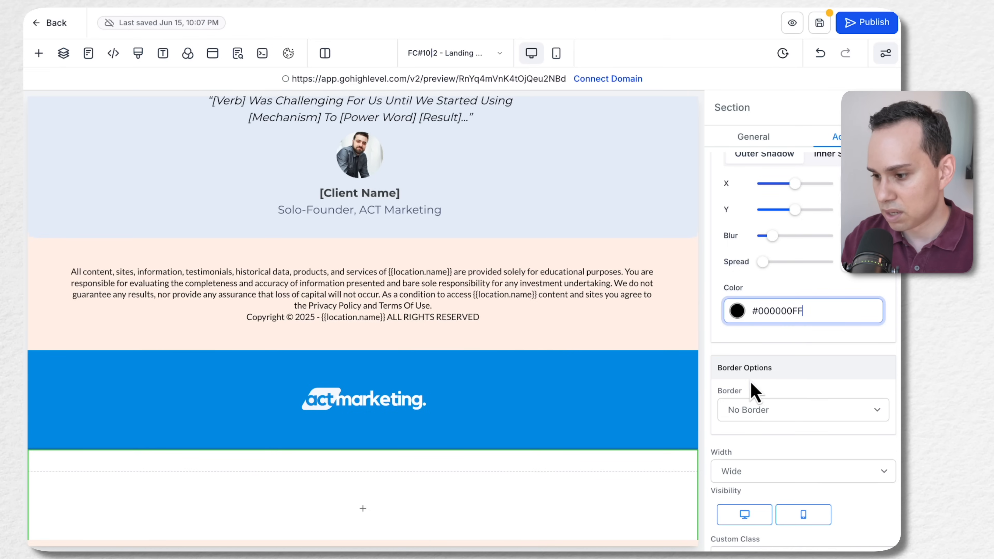
# Apply a Top & Bottom Border to the new section, keeping the Solid style and 2px width after checking their options
pyautogui.scroll(-3, 766, 382)
pyautogui.click(788, 321)
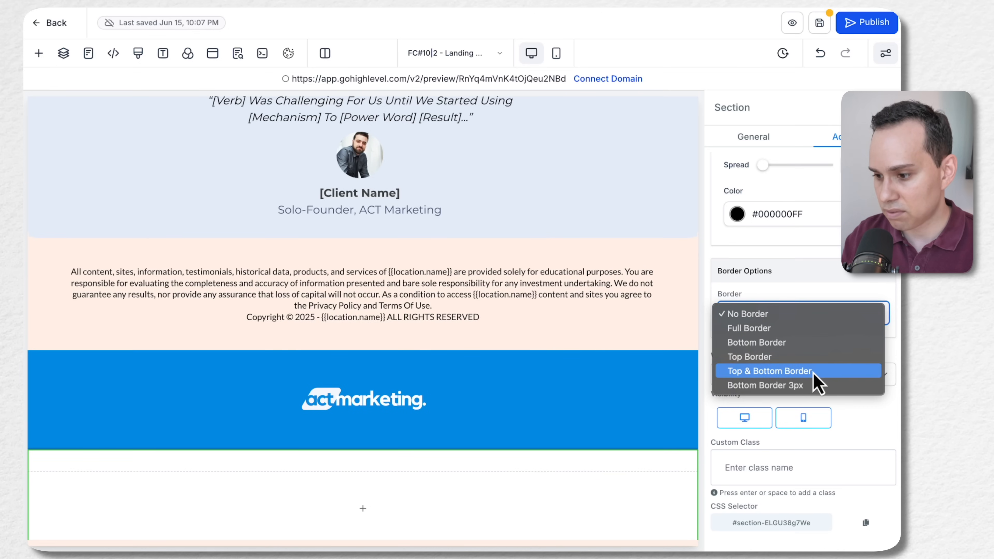
pyautogui.click(821, 371)
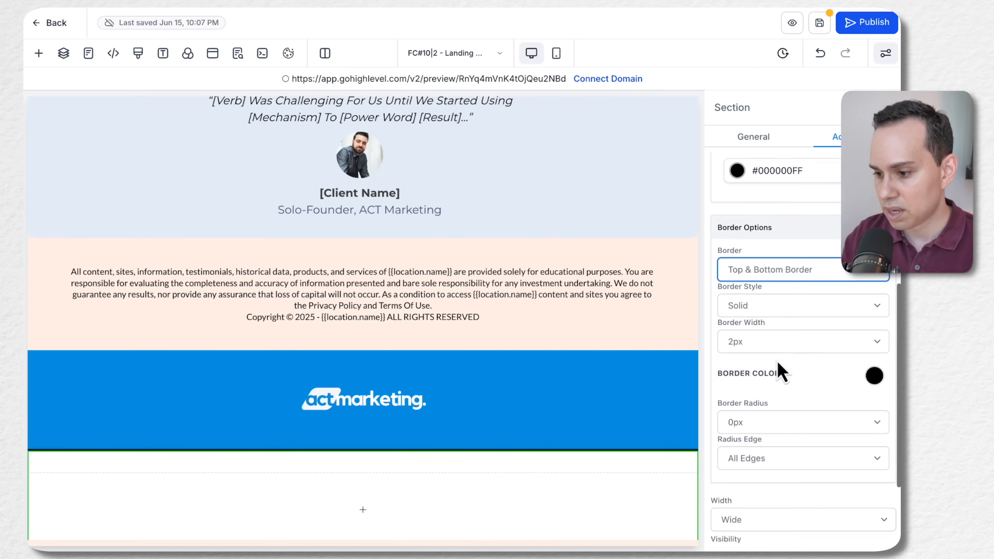
pyautogui.scroll(-3, 778, 364)
pyautogui.click(760, 257)
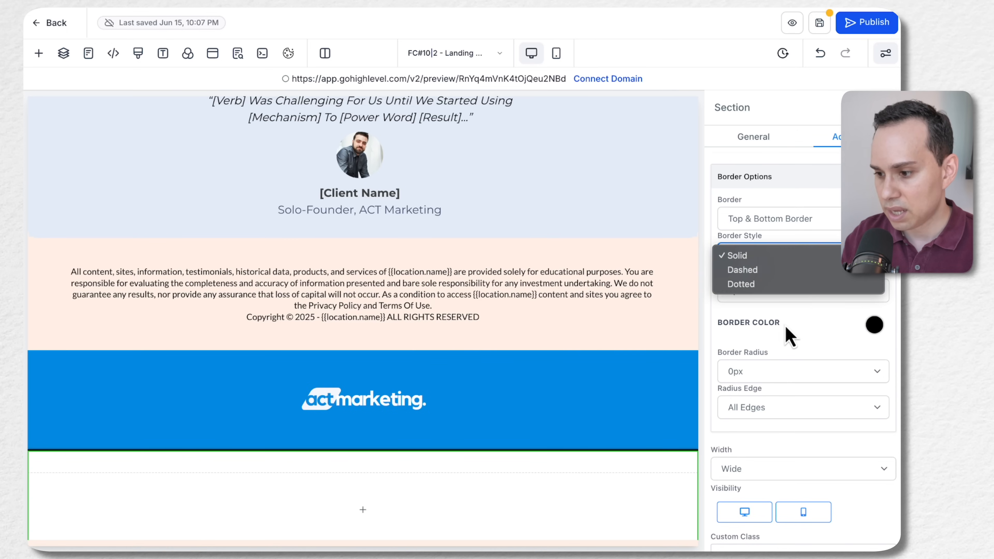
pyautogui.click(770, 309)
pyautogui.click(758, 294)
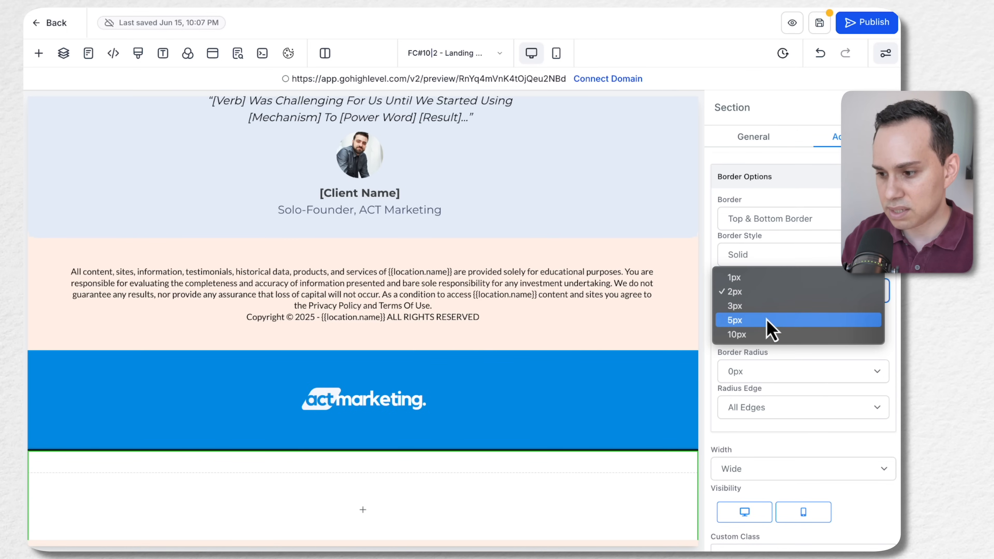
pyautogui.click(774, 291)
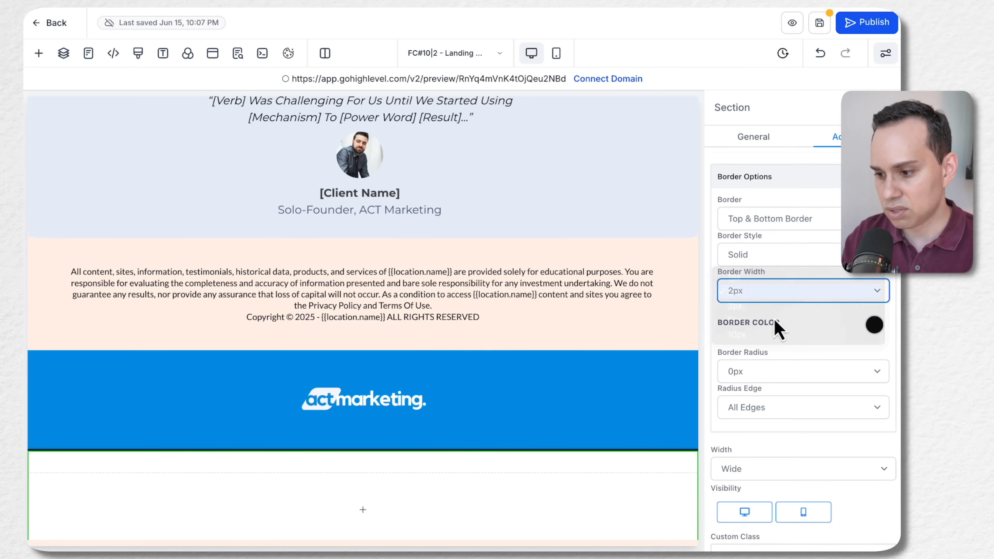
pyautogui.scroll(-2, 778, 345)
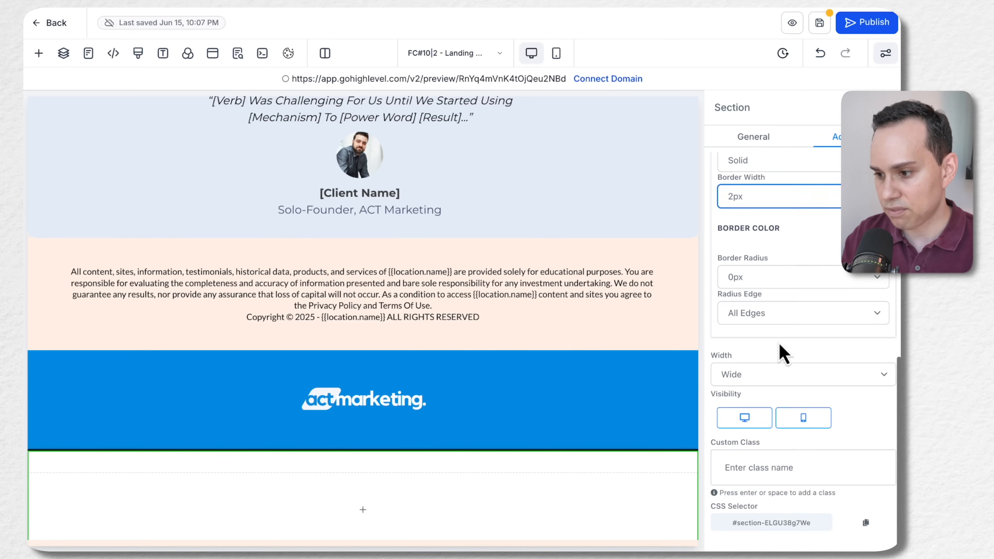
# Try a 15px border radius on the new section, and inspect the advanced settings of the logo's column
pyautogui.click(765, 279)
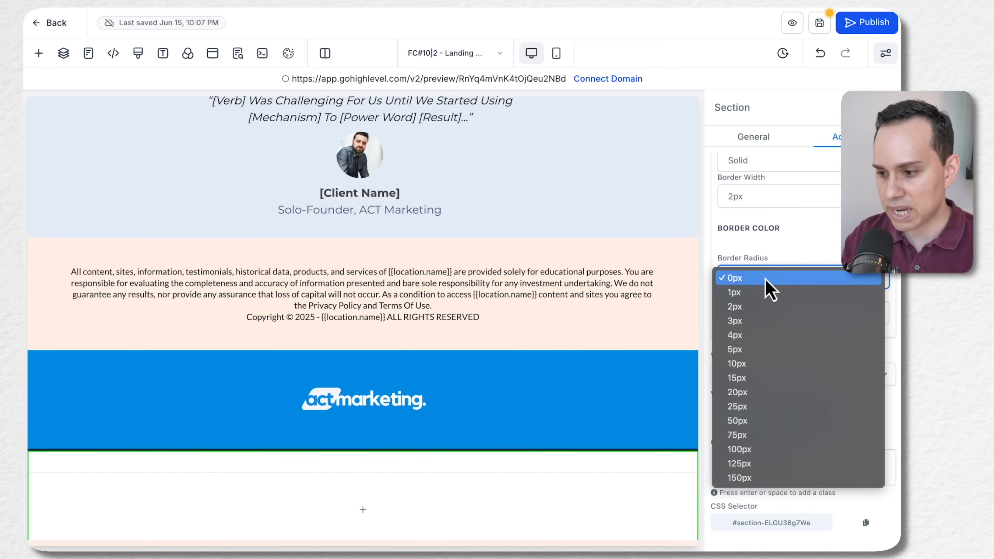
pyautogui.click(763, 380)
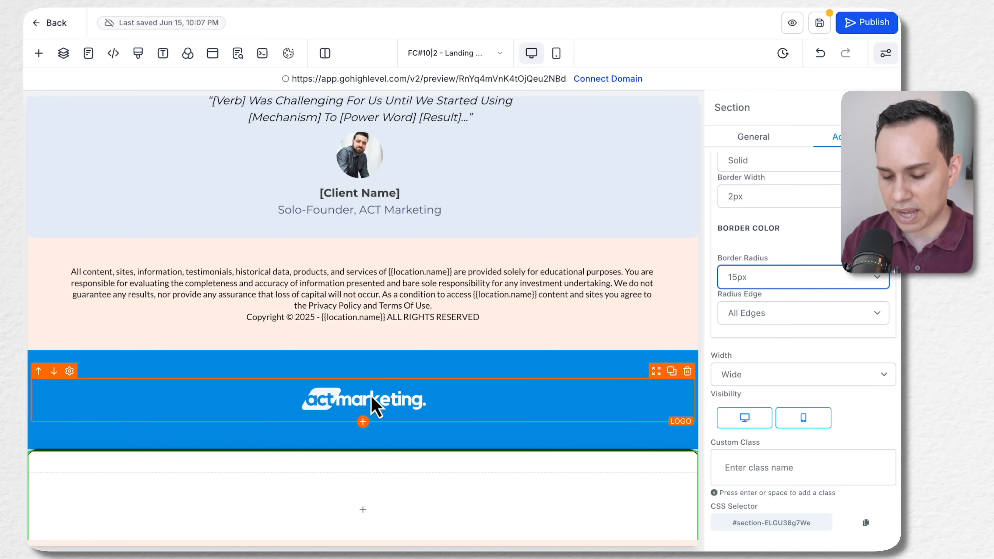
pyautogui.click(505, 392)
pyautogui.scroll(-1, 73, 427)
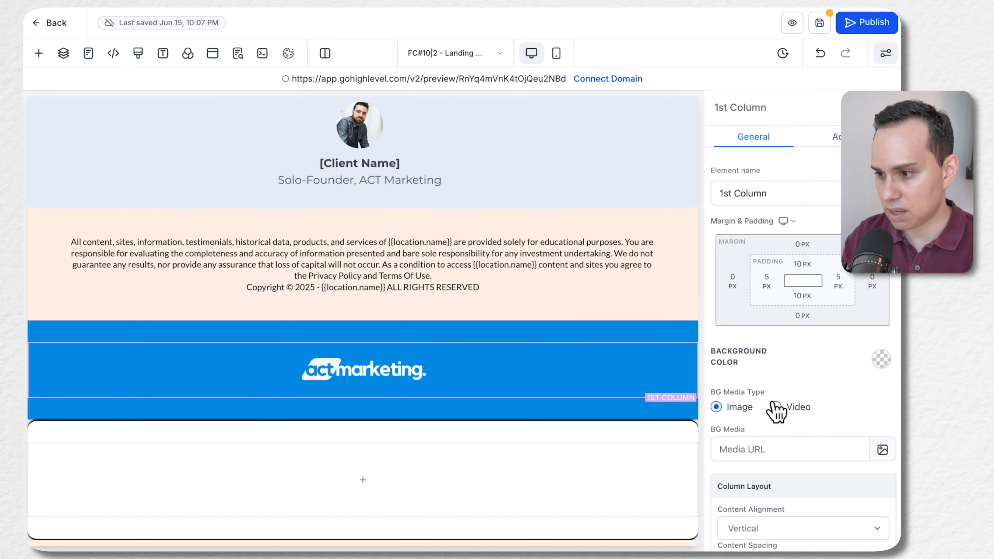
pyautogui.scroll(-10, 802, 321)
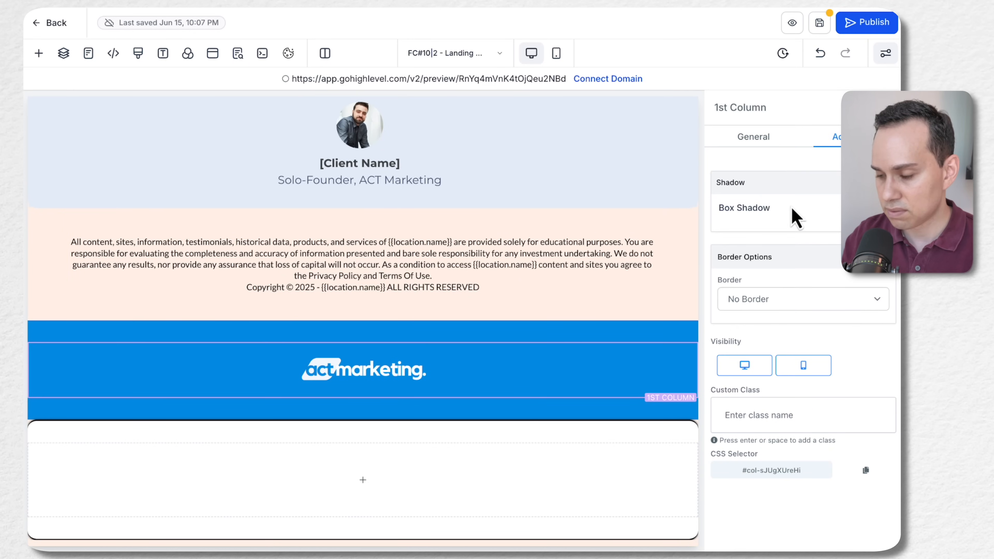
# Set the new section's border radius to 0px, and select the Footer column
pyautogui.click(484, 440)
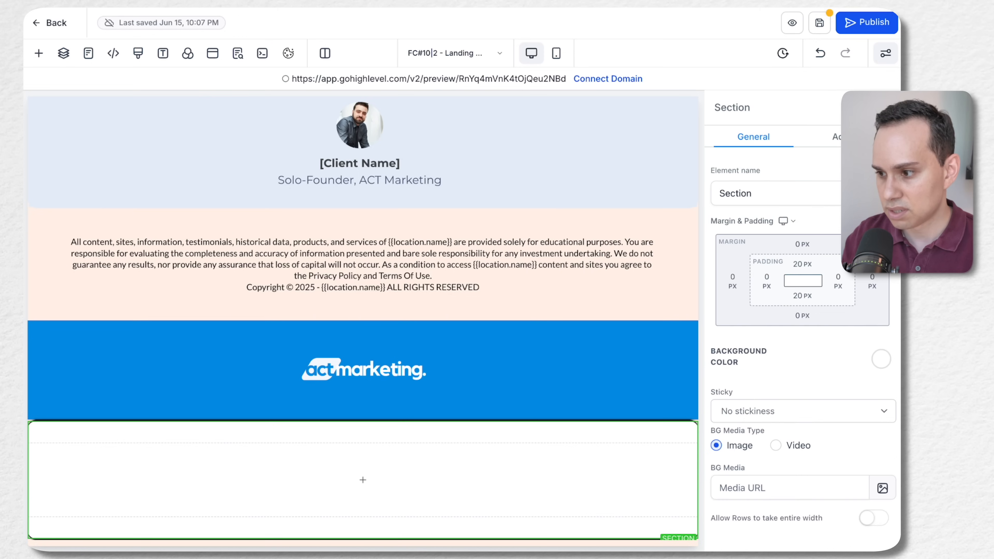
pyautogui.scroll(-4, 774, 289)
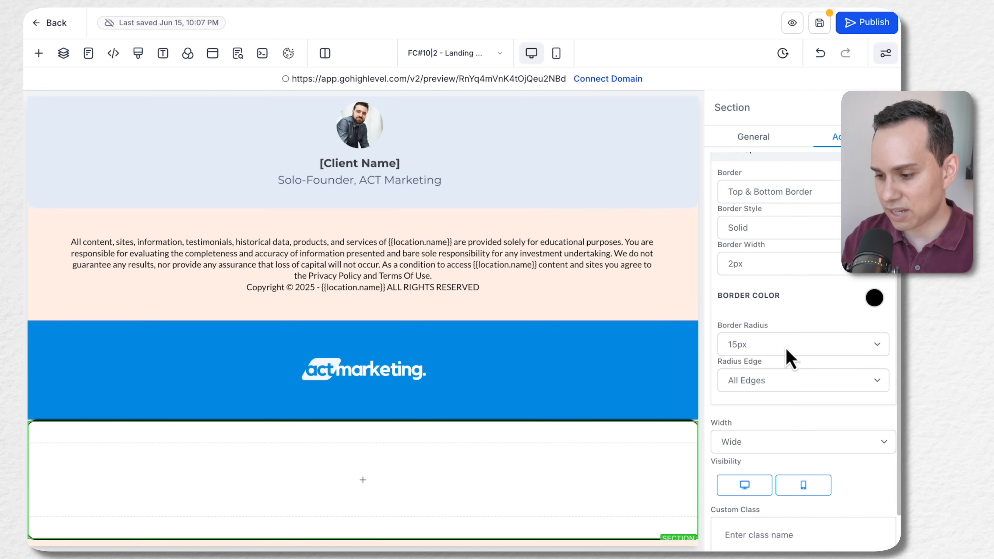
pyautogui.click(775, 345)
pyautogui.click(748, 245)
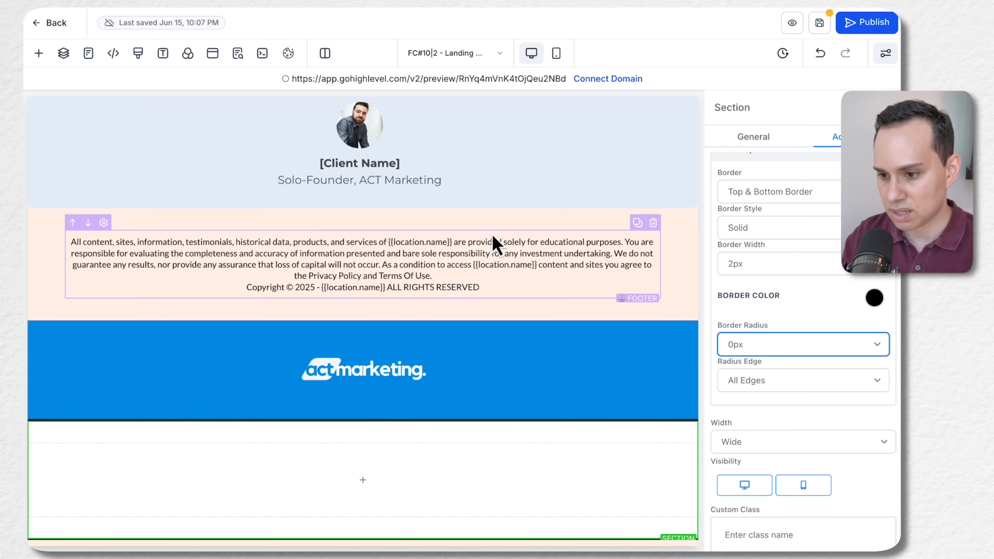
pyautogui.click(492, 242)
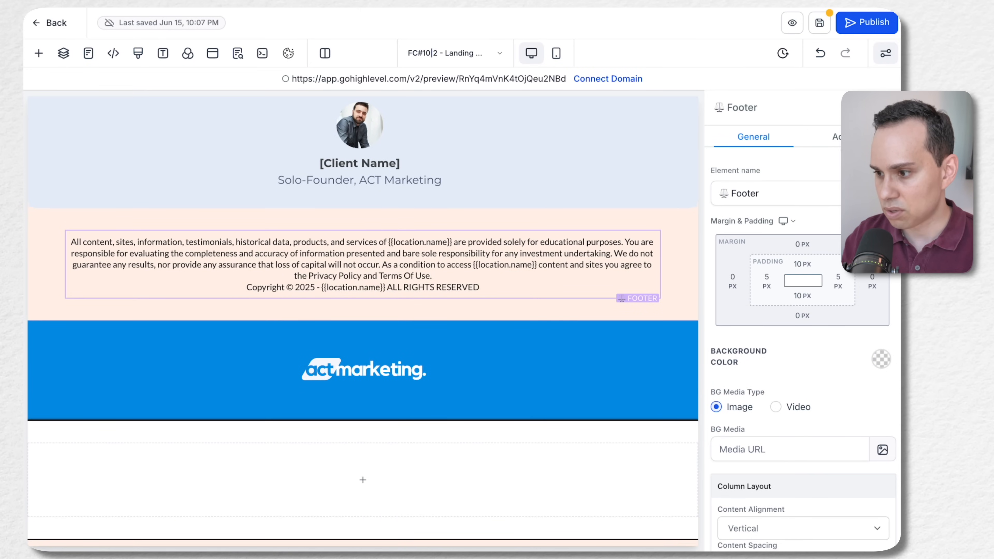
# Inspect the advanced settings of the Footer column and of the new white section
pyautogui.click(835, 137)
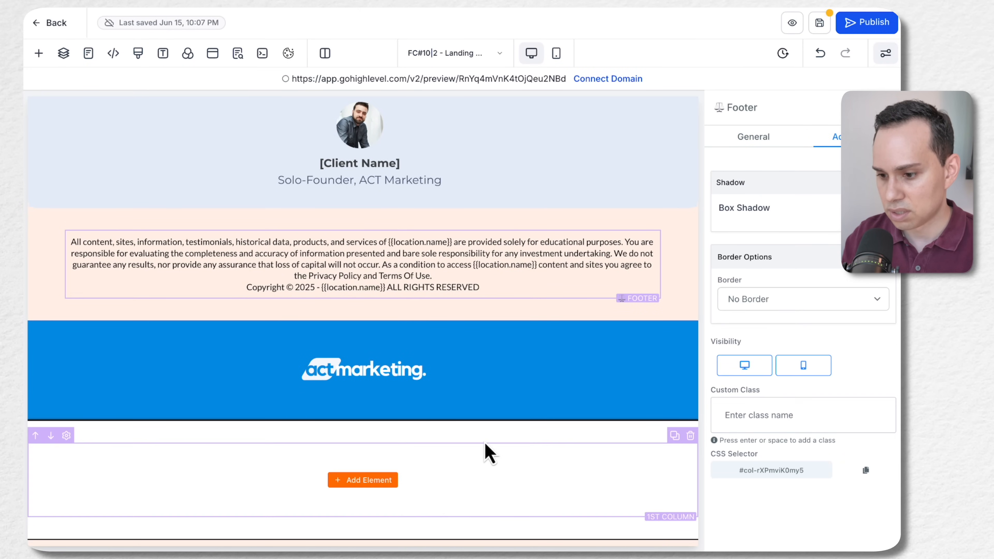
pyautogui.click(491, 439)
pyautogui.click(835, 137)
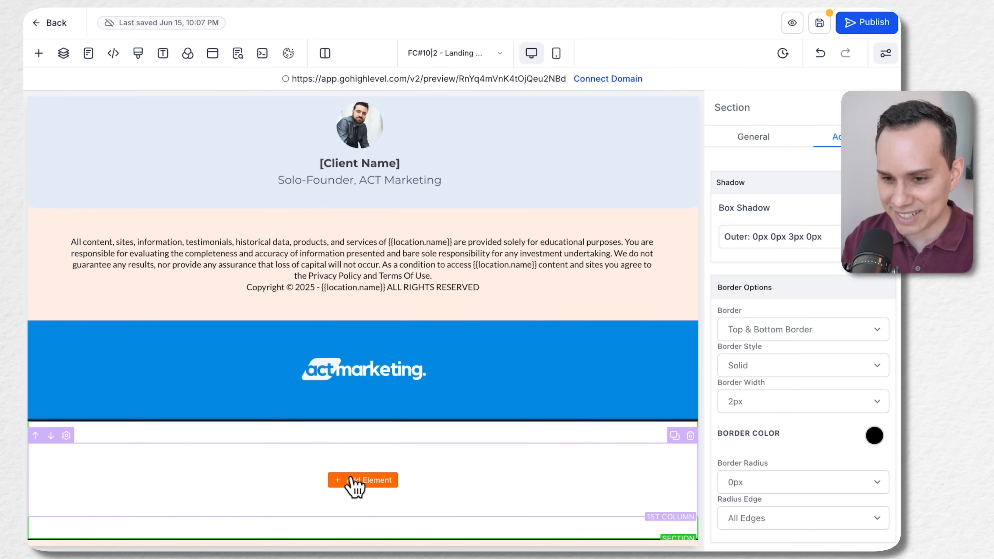
# Examine the new section's hierarchy in the page layers down to its 1st Column, and select the section itself
pyautogui.click(63, 55)
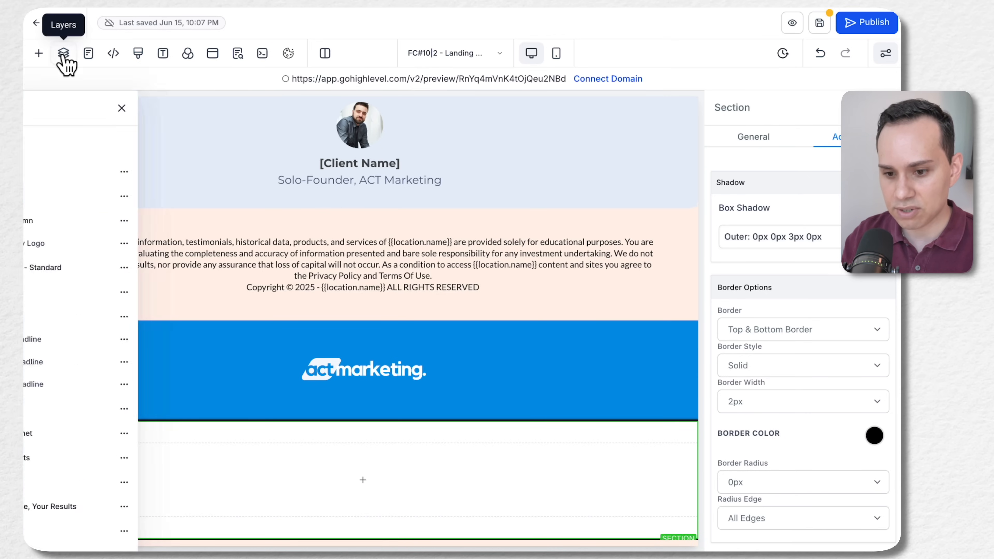
pyautogui.scroll(-4, 124, 346)
pyautogui.click(40, 490)
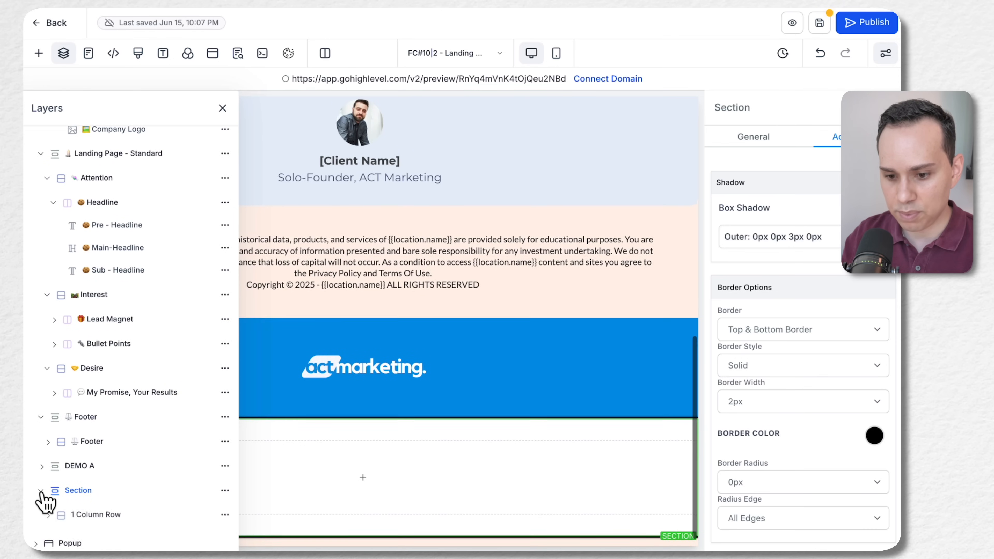
pyautogui.click(46, 494)
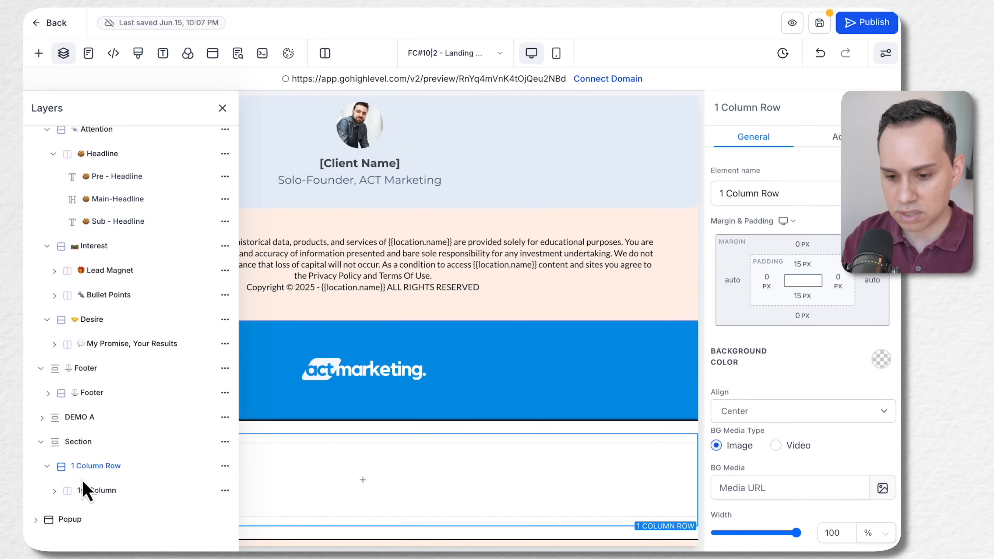
pyautogui.click(55, 491)
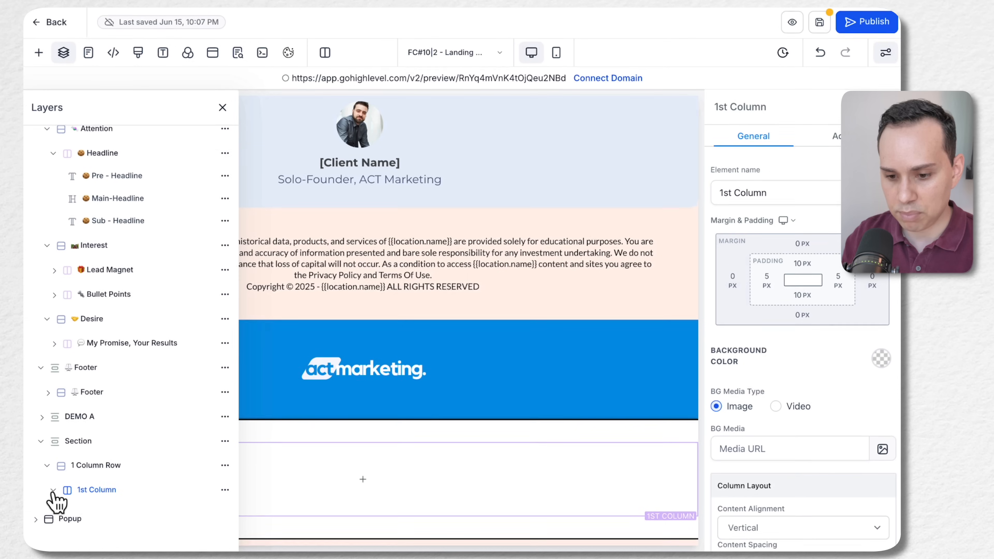
pyautogui.click(76, 443)
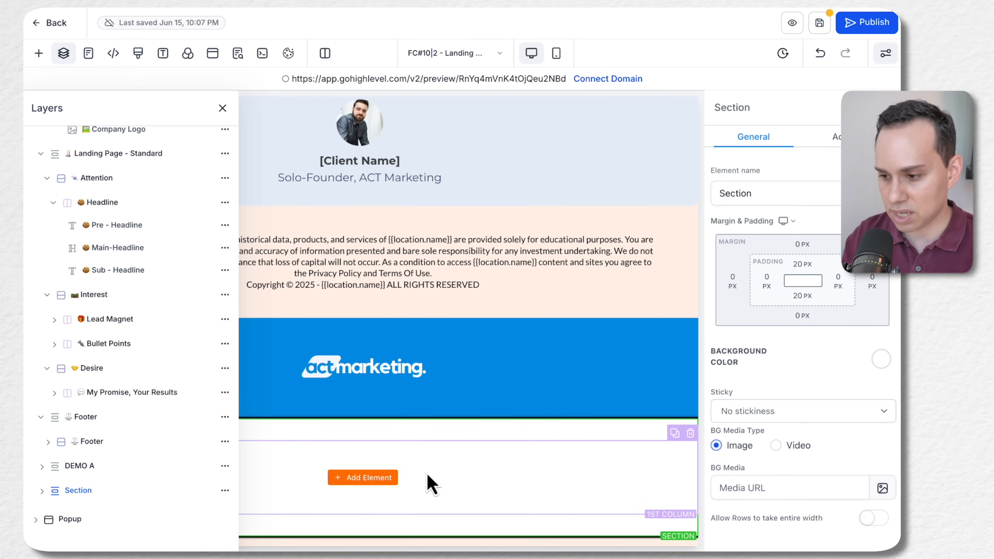
# Set the new section's border radius to 10px on Top Only Edges, and close the layers list
pyautogui.click(836, 137)
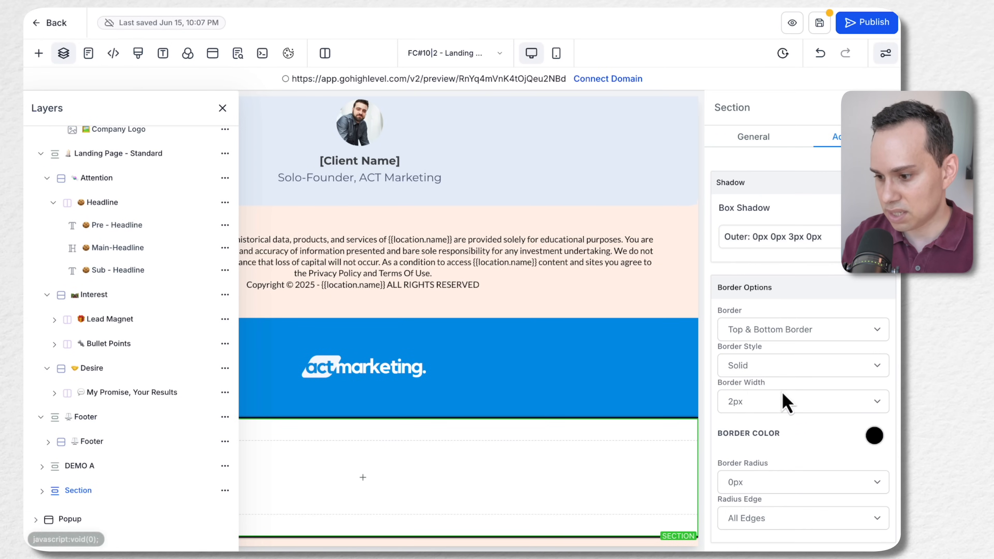
pyautogui.scroll(-5, 809, 390)
pyautogui.click(781, 315)
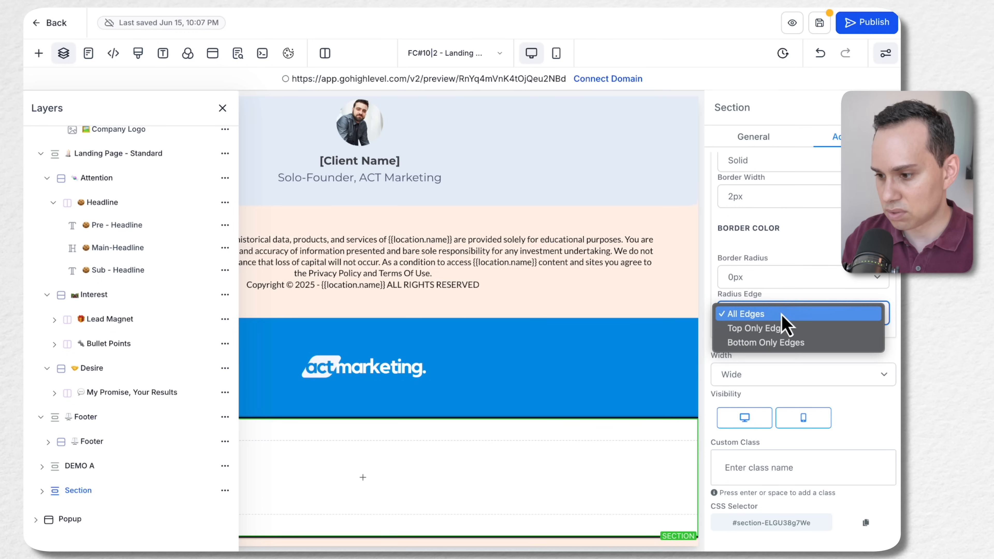
pyautogui.click(784, 290)
pyautogui.click(781, 285)
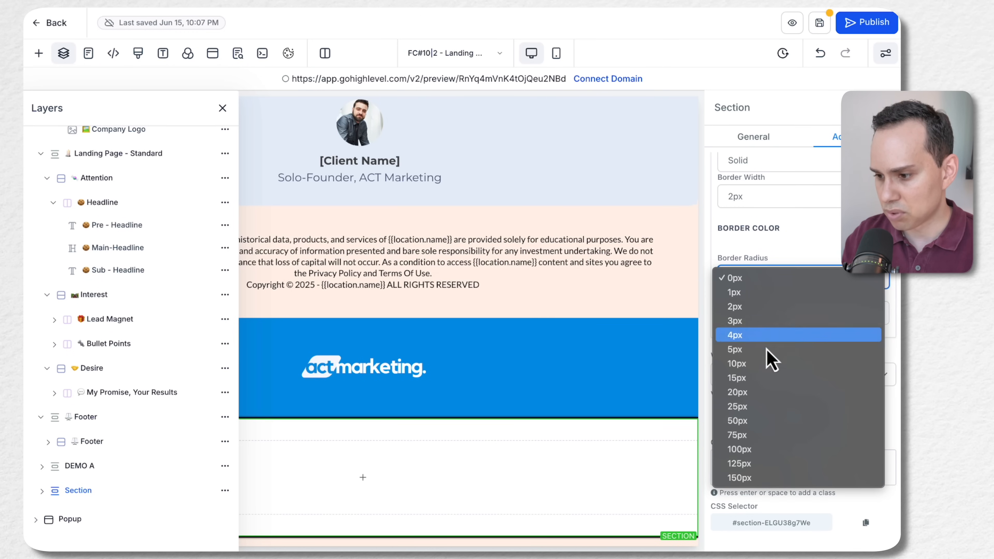
pyautogui.click(760, 371)
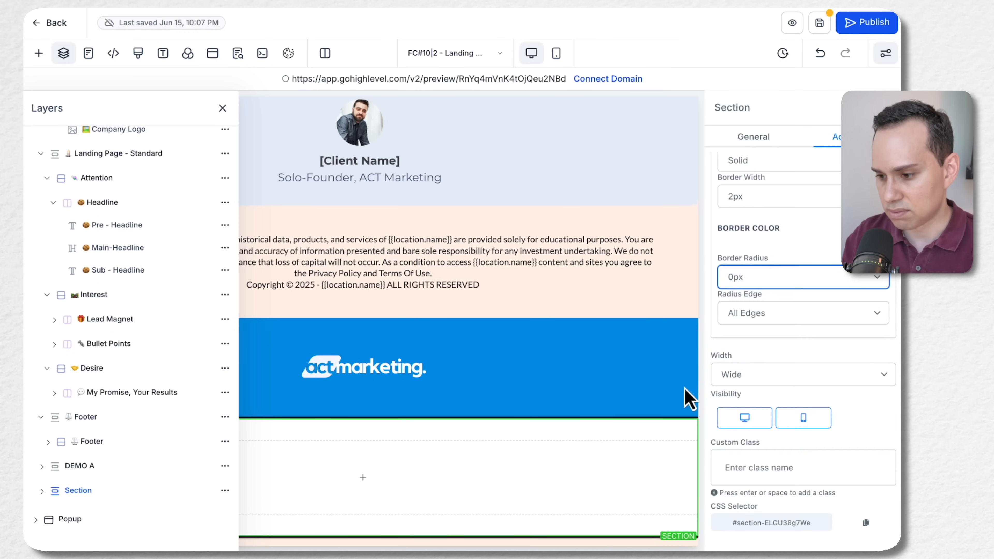
pyautogui.click(778, 318)
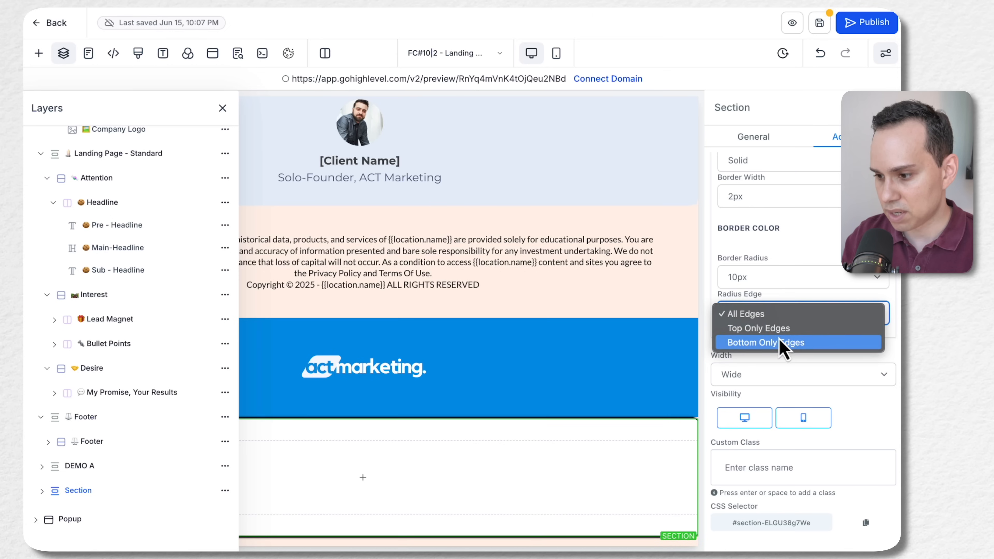
pyautogui.click(783, 328)
pyautogui.click(514, 307)
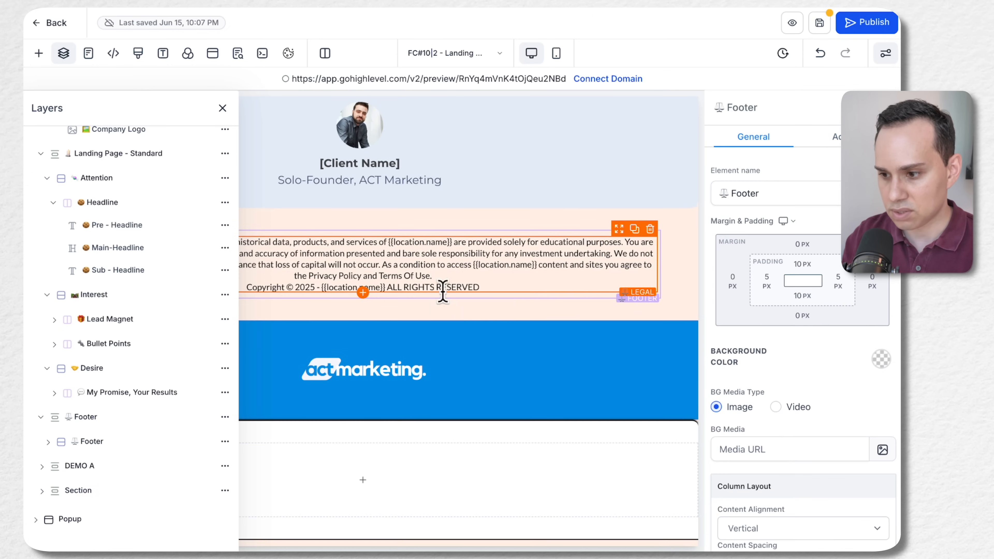
pyautogui.click(676, 192)
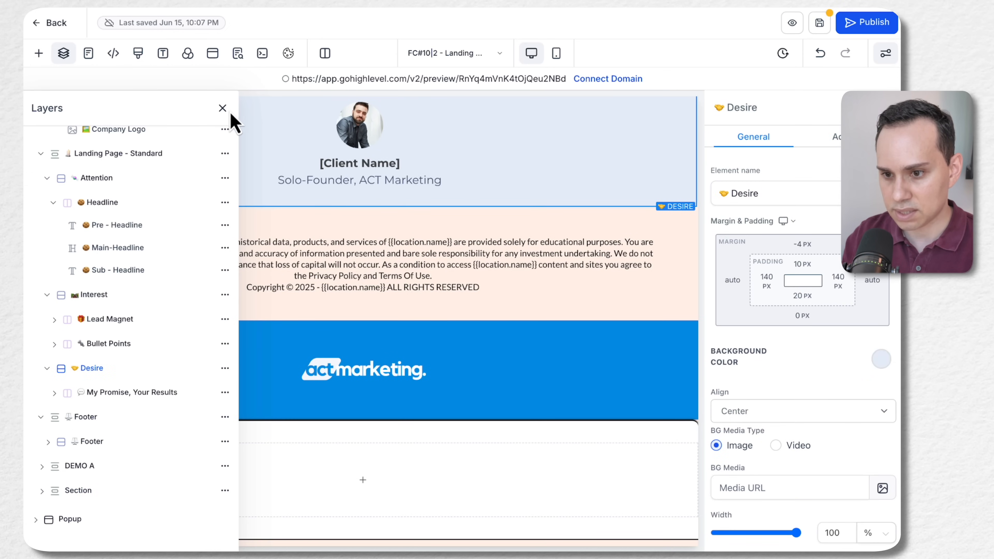
pyautogui.click(223, 109)
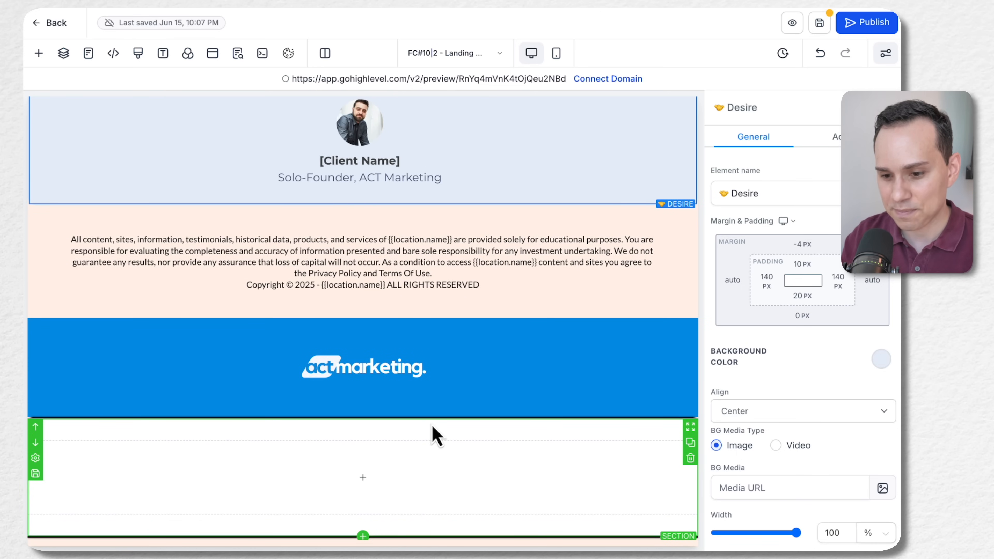
# Set the new section's top margin to -50 px so that it moves up over the logo banner
pyautogui.click(385, 427)
pyautogui.scroll(15, 431, 352)
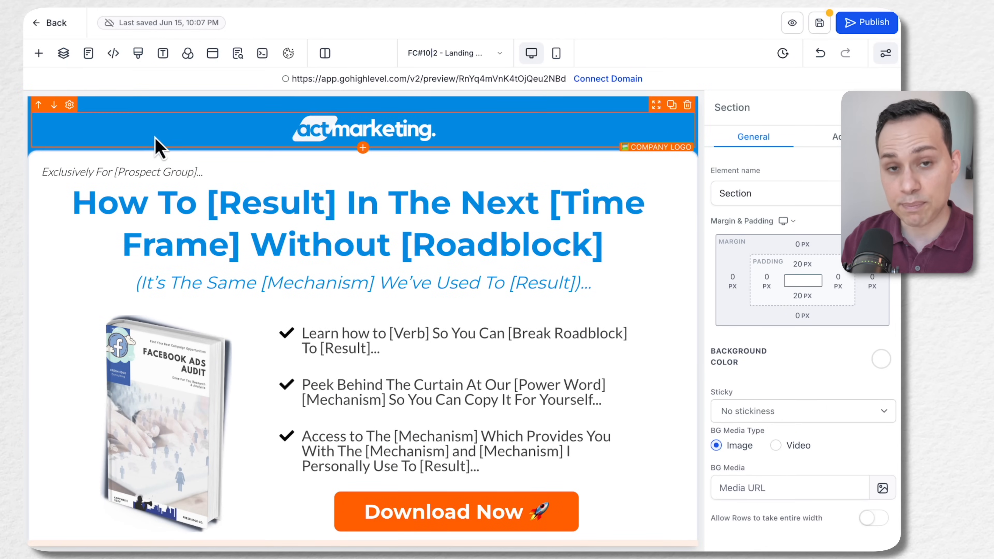
pyautogui.scroll(-15, 312, 298)
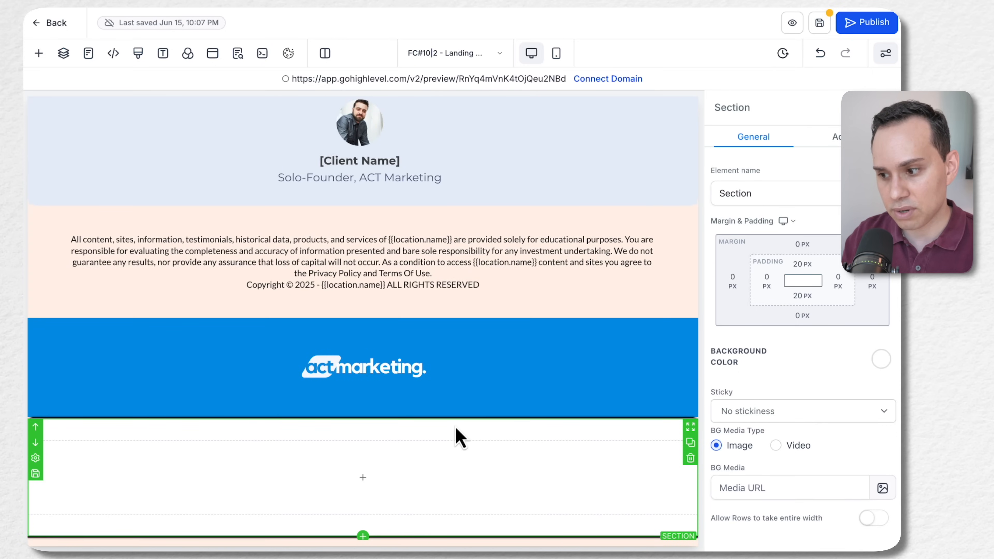
pyautogui.click(800, 250)
pyautogui.click(824, 272)
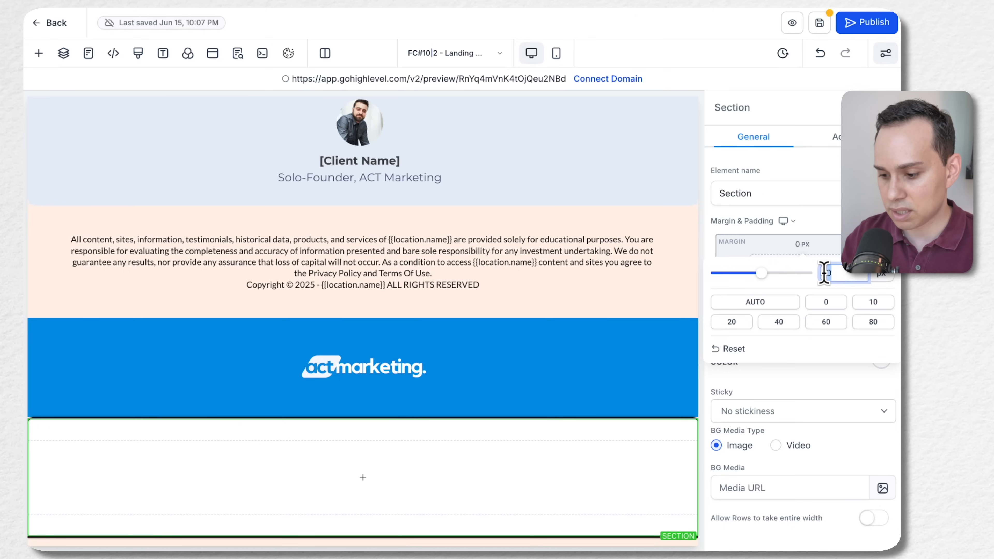
pyautogui.write('-50')
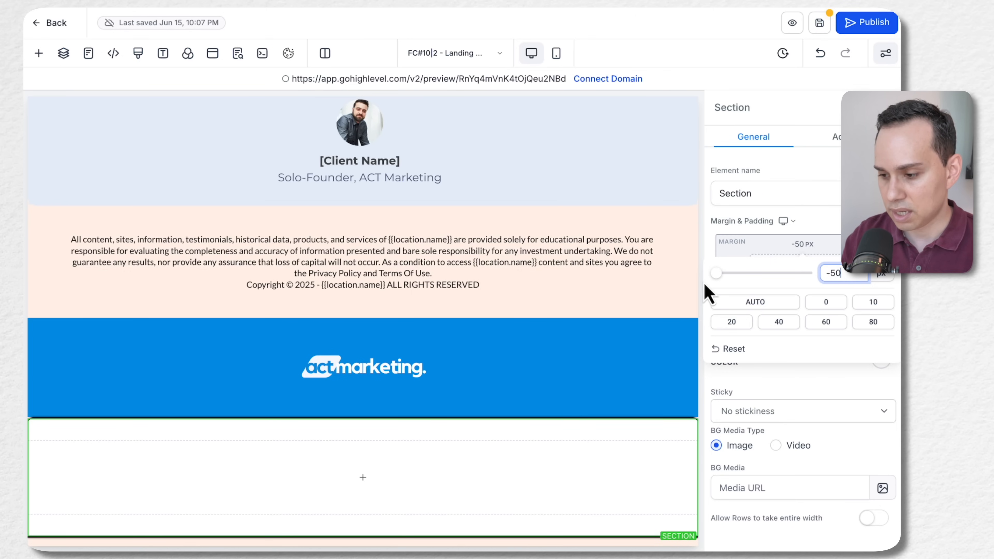
pyautogui.click(797, 381)
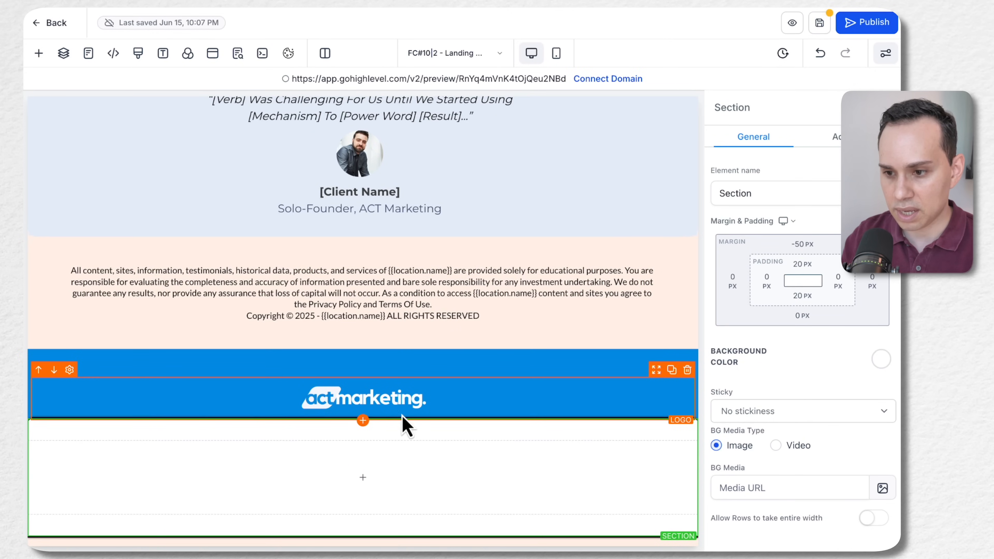
# Add a Headline element to the empty column of the new section
pyautogui.scroll(1, 440, 306)
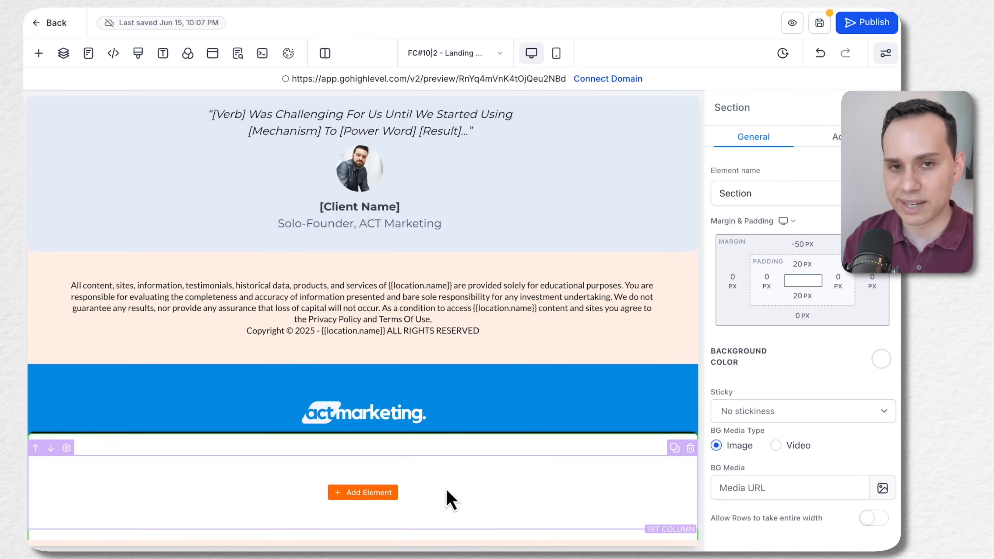
pyautogui.click(358, 493)
pyautogui.click(175, 215)
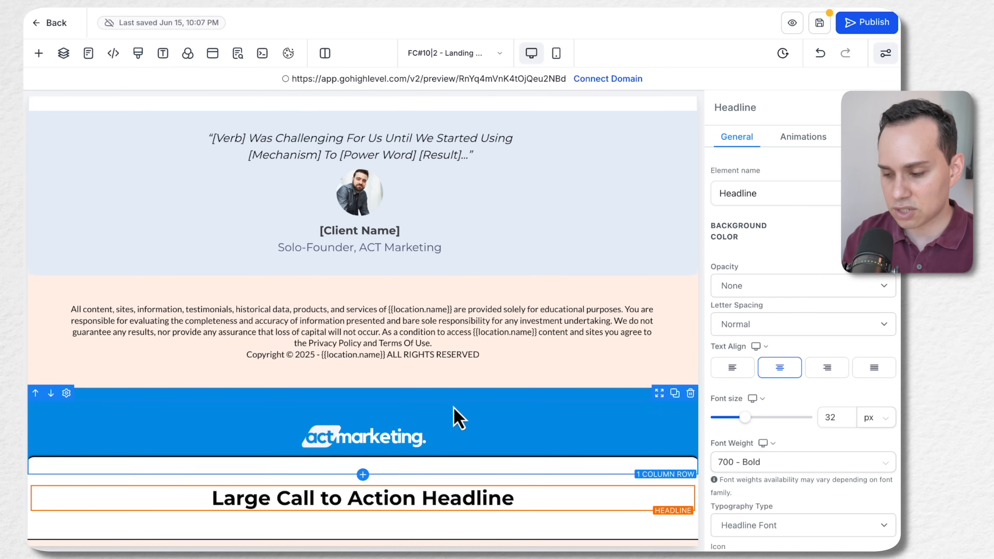
# Replace the headline text with "Build A Winning Google Ads Campaign For Your Business In The Next 45 Minutes" from the Google Docs landing page copy
pyautogui.hotkey('ctrl', 'Right')
pyautogui.scroll(10, 269, 242)
pyautogui.scroll(20, 269, 242)
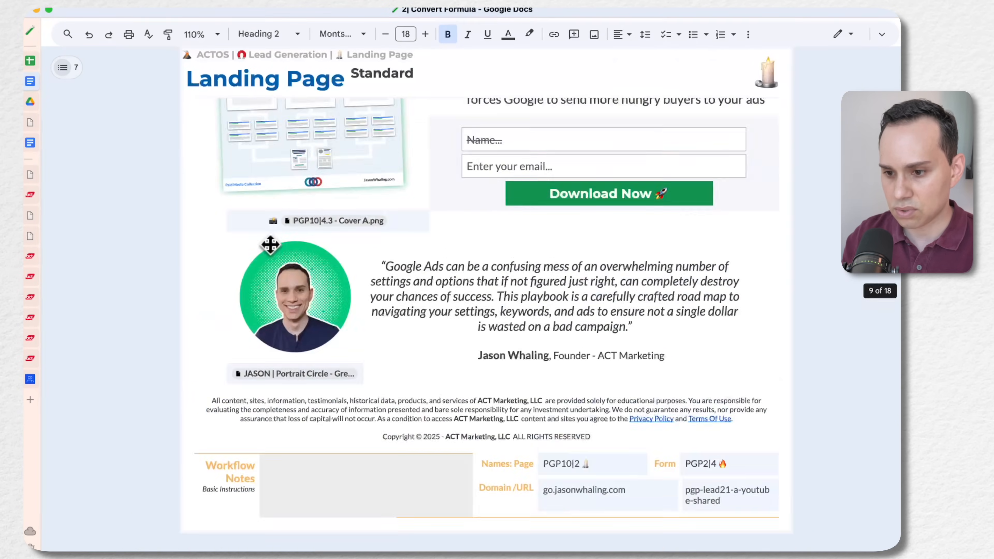
pyautogui.scroll(15, 270, 245)
pyautogui.scroll(-10, 266, 242)
pyautogui.click(239, 168)
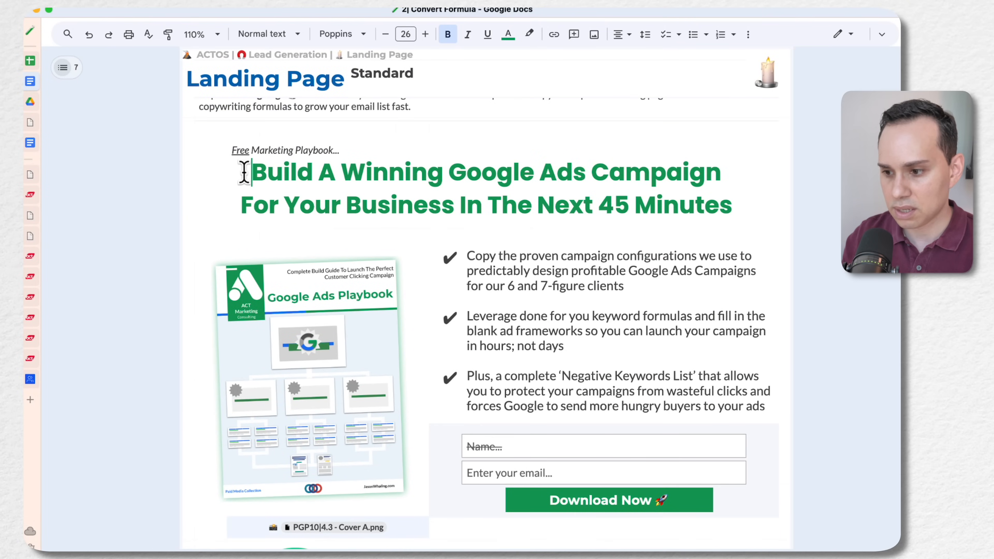
pyautogui.keyDown('shift'); pyautogui.click(741, 200); pyautogui.keyUp('shift')
pyautogui.press('super+c')
pyautogui.hotkey('ctrl', 'Left')
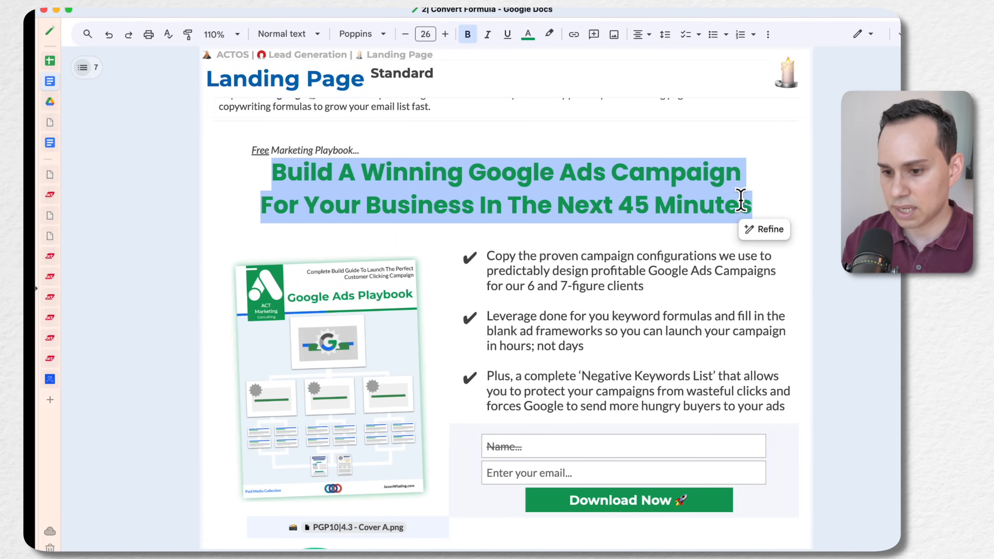
pyautogui.tripleClick(400, 497)
pyautogui.press('super+v')
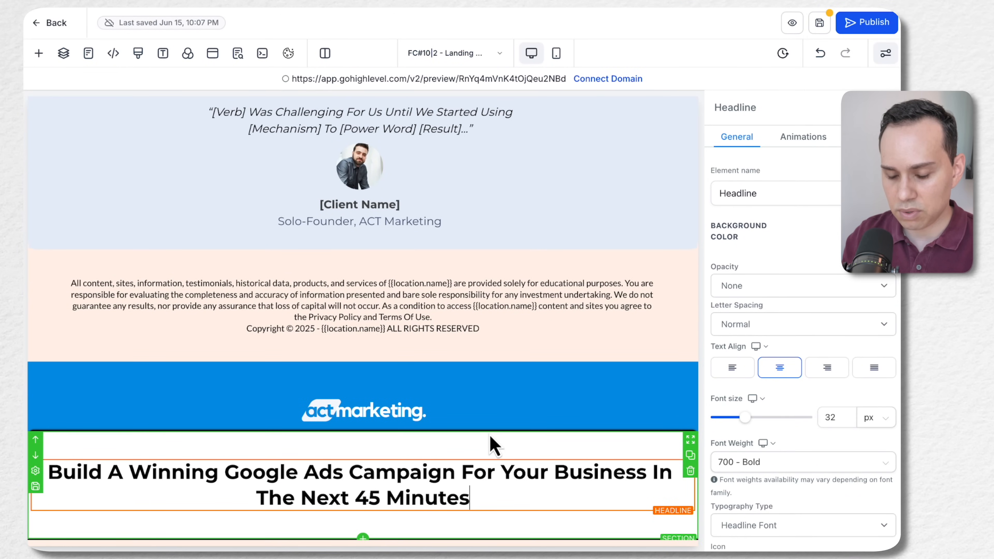
# Add a Sub-Headline element to the new section and place it above the main headline
pyautogui.click(478, 448)
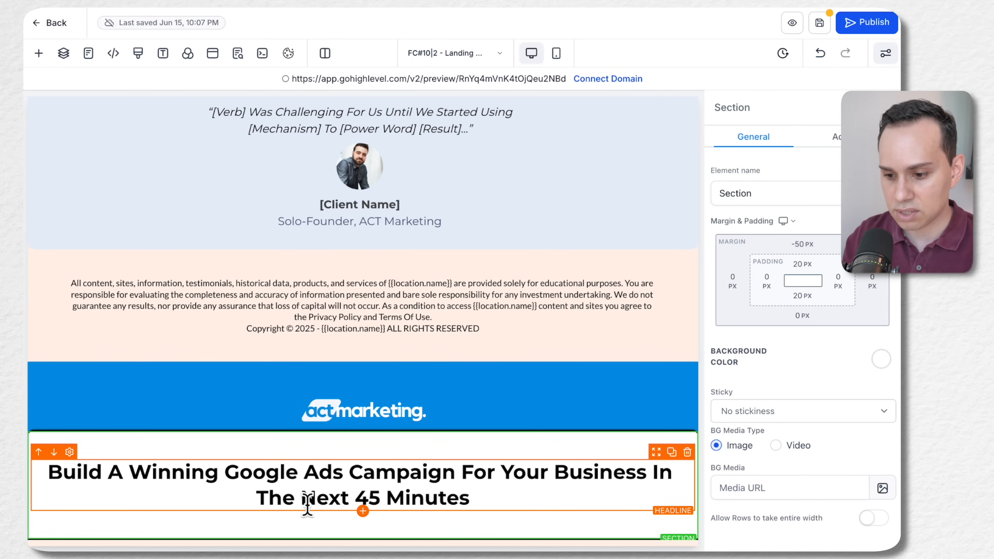
pyautogui.click(363, 511)
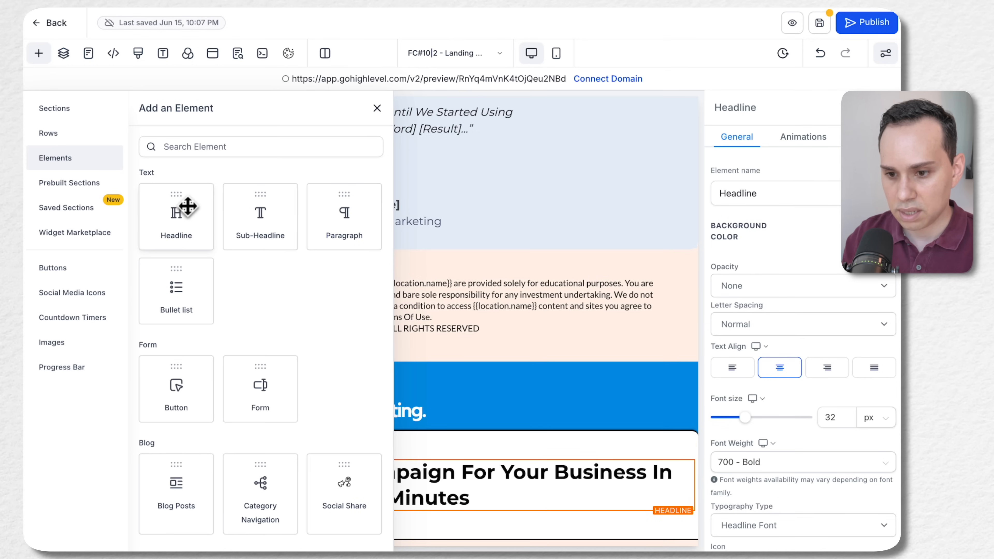
pyautogui.click(261, 225)
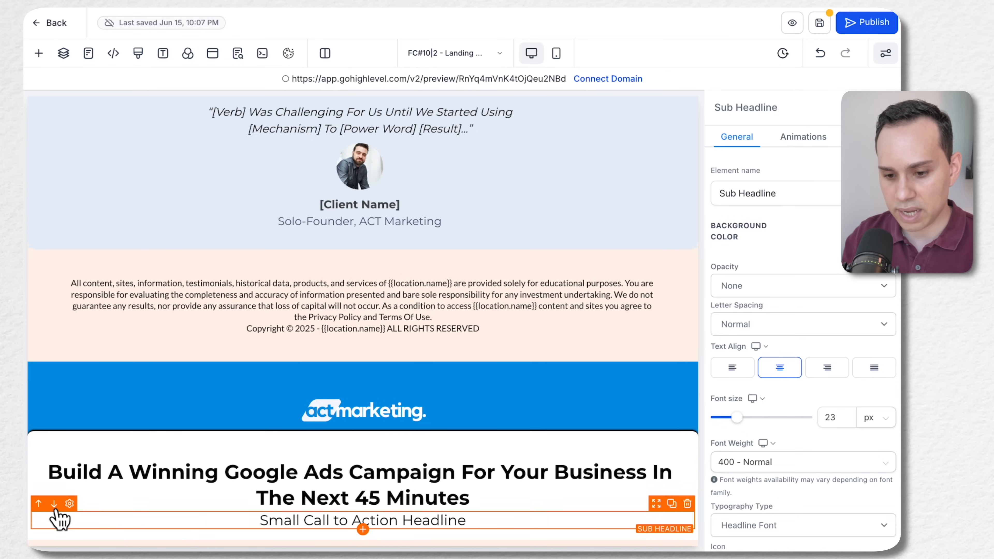
pyautogui.click(39, 503)
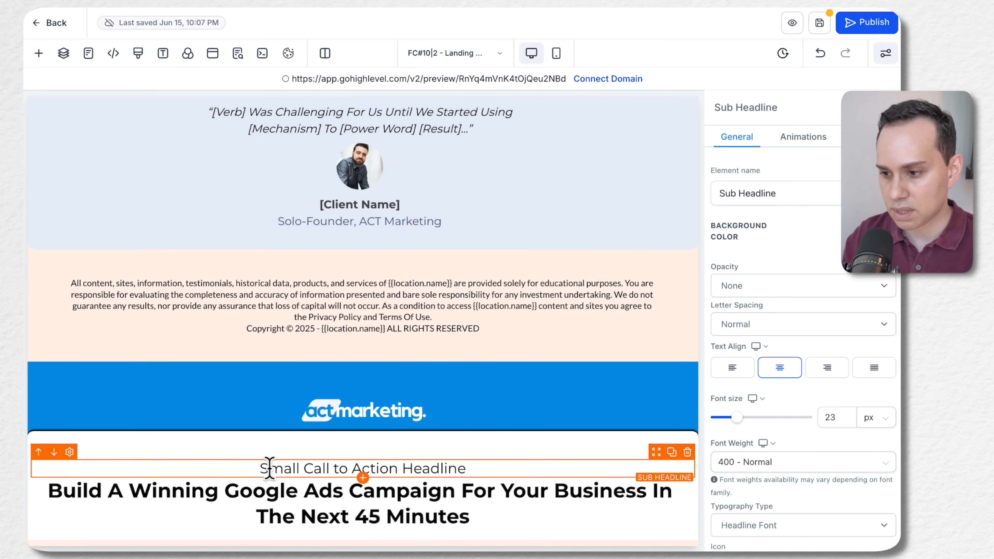
# Replace the sub-headline text with "Free Marketing Playbook..." from the landing page copy in Google Docs
pyautogui.hotkey('ctrl', 'Right')
pyautogui.click(355, 148)
pyautogui.tripleClick(355, 148)
pyautogui.hotkey('ctrl', 'c')
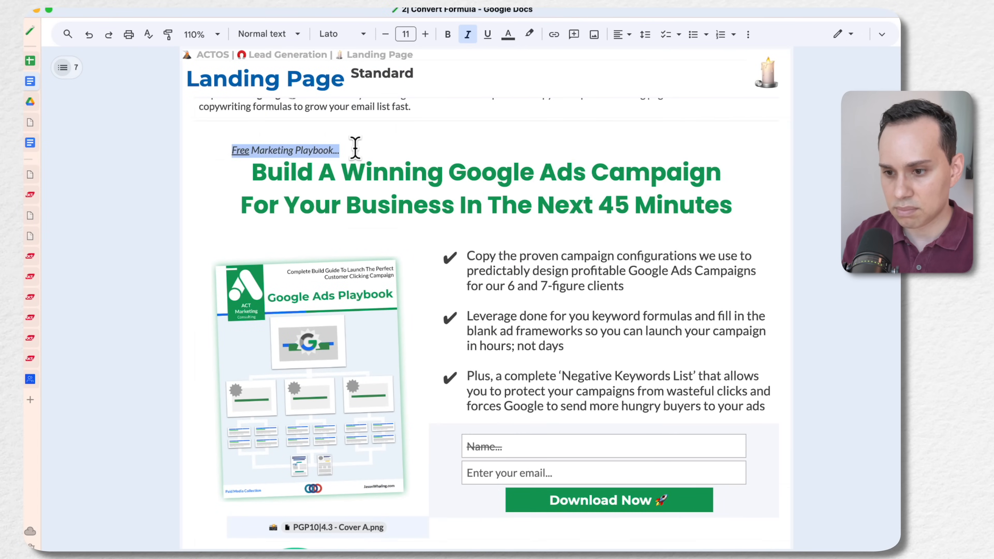
pyautogui.hotkey('ctrl', 'Left')
pyautogui.hotkey('ctrl', 'a')
pyautogui.hotkey('ctrl', 'v')
# Italicize the "Free Marketing Playbook..." sub-headline and align it left
pyautogui.hotkey('ctrl', 'a')
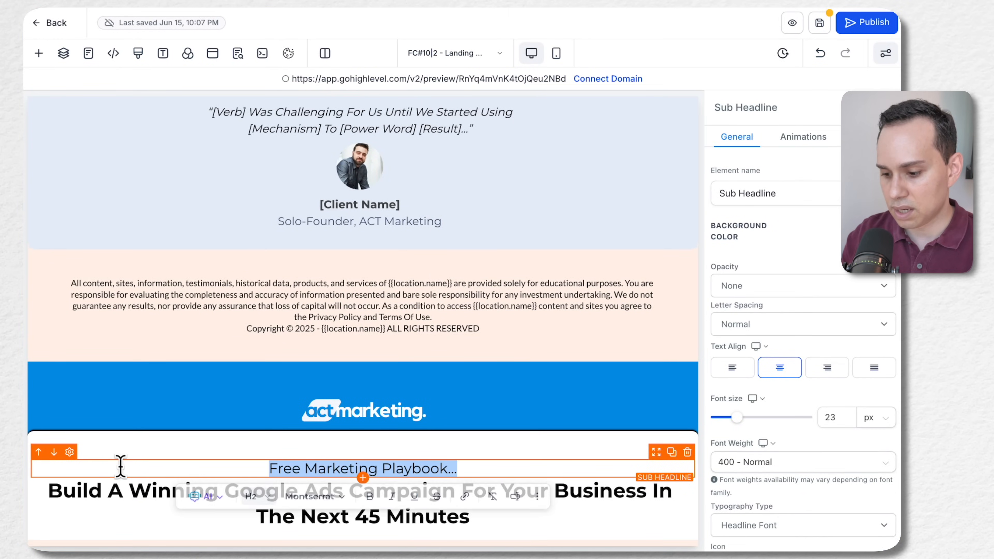
pyautogui.hotkey('ctrl', 'i')
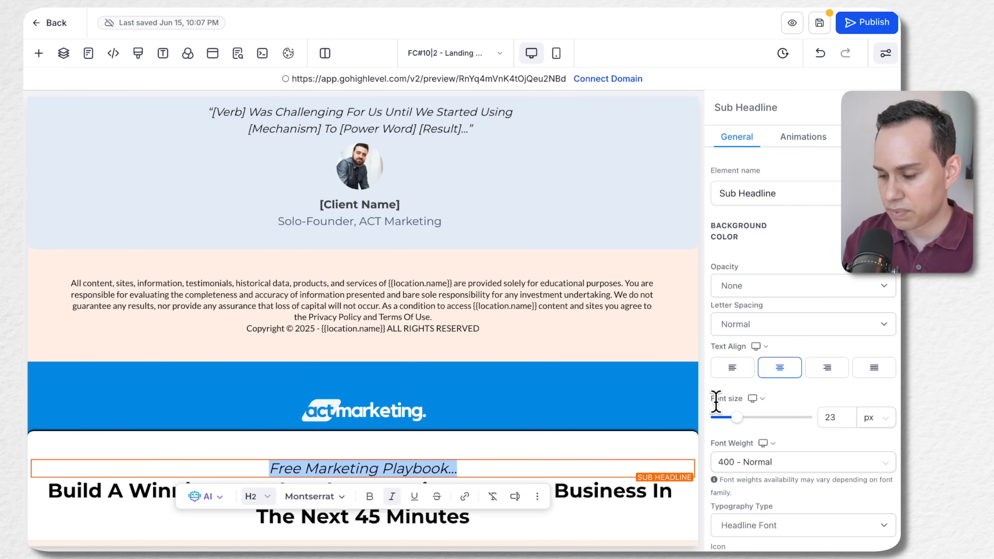
pyautogui.click(735, 374)
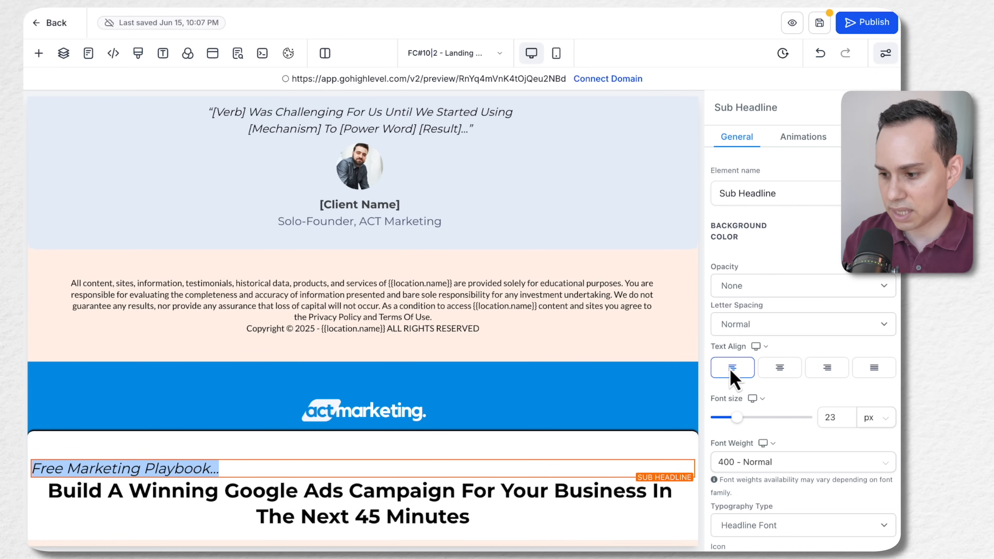
pyautogui.moveTo(735, 417)
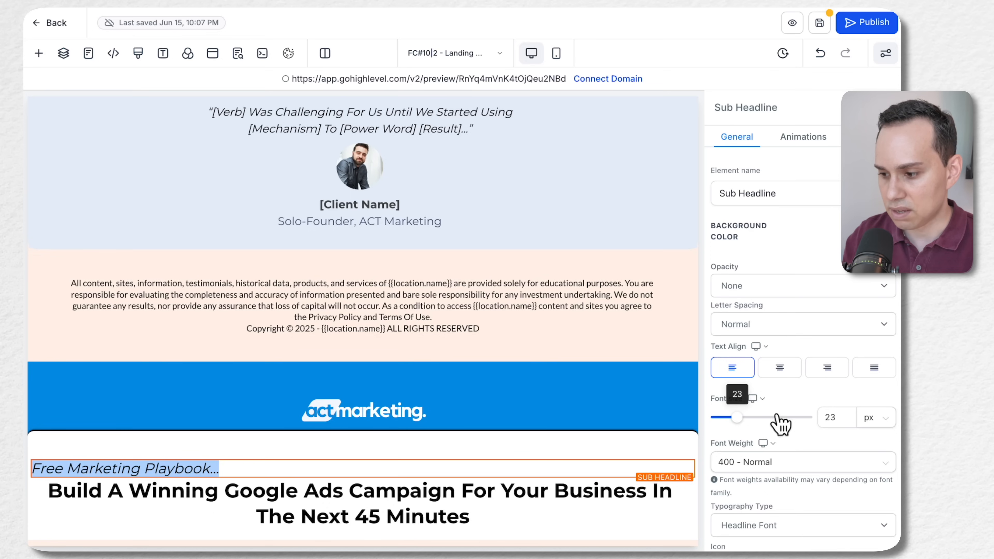
# Set the "Free Marketing Playbook..." sub-headline's font size to 18 px and check its typography type options
pyautogui.click(838, 416)
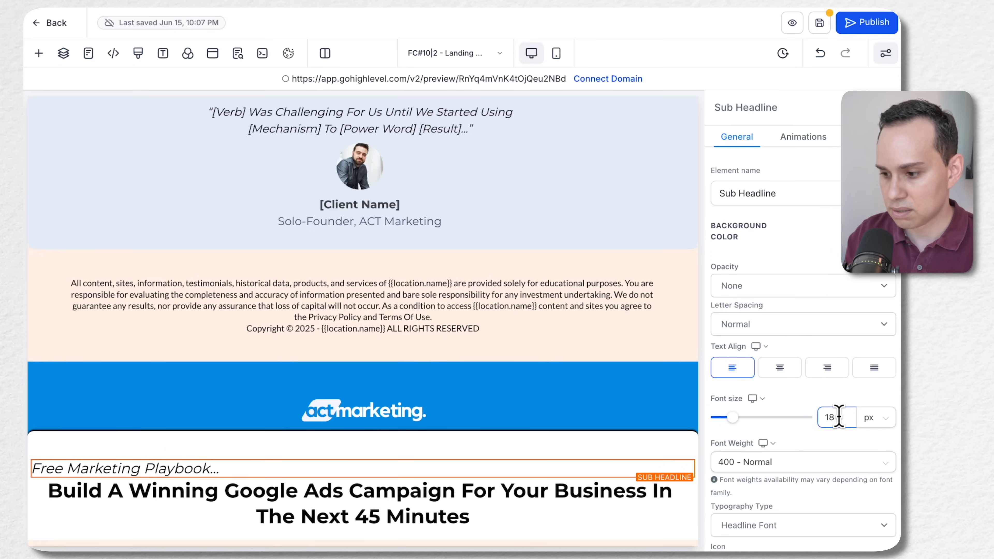
pyautogui.scroll(-5, 797, 295)
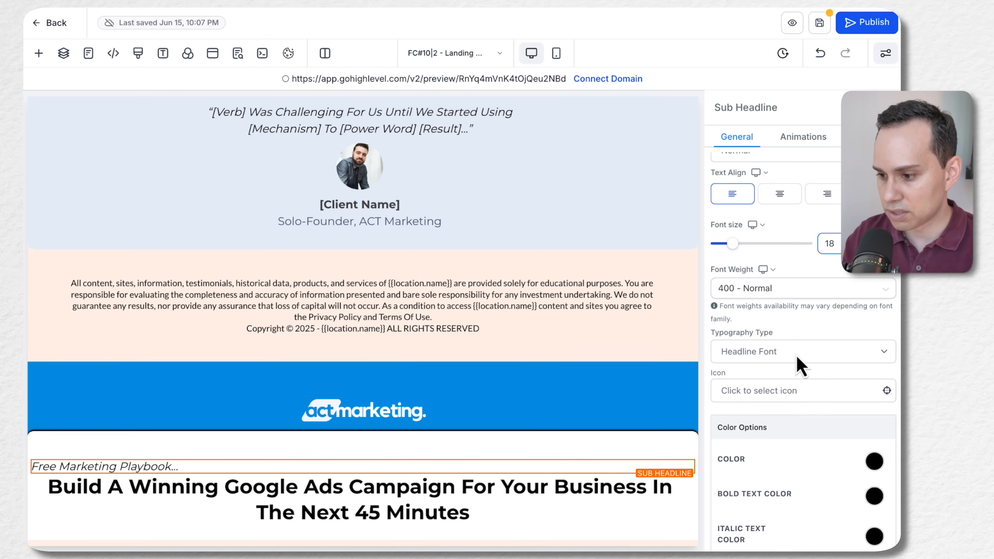
pyautogui.scroll(-1, 794, 345)
pyautogui.click(784, 317)
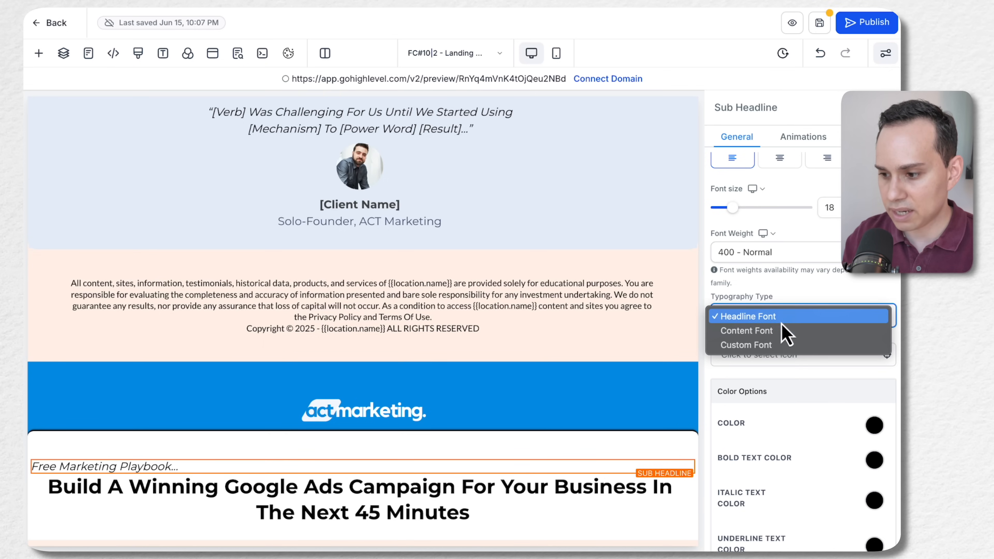
pyautogui.click(788, 292)
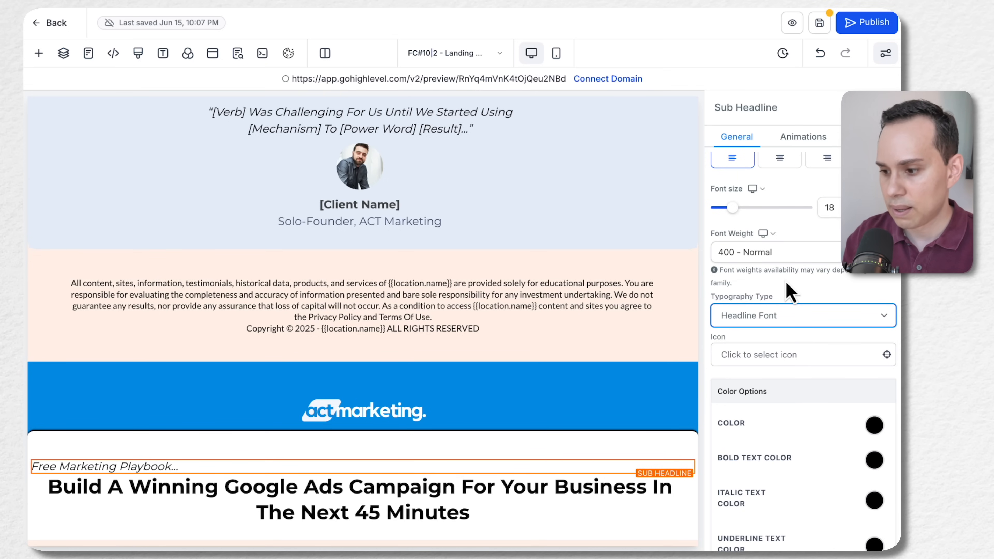
# Set the sub-headline's general text color to the dark gray swatch
pyautogui.scroll(-6, 788, 292)
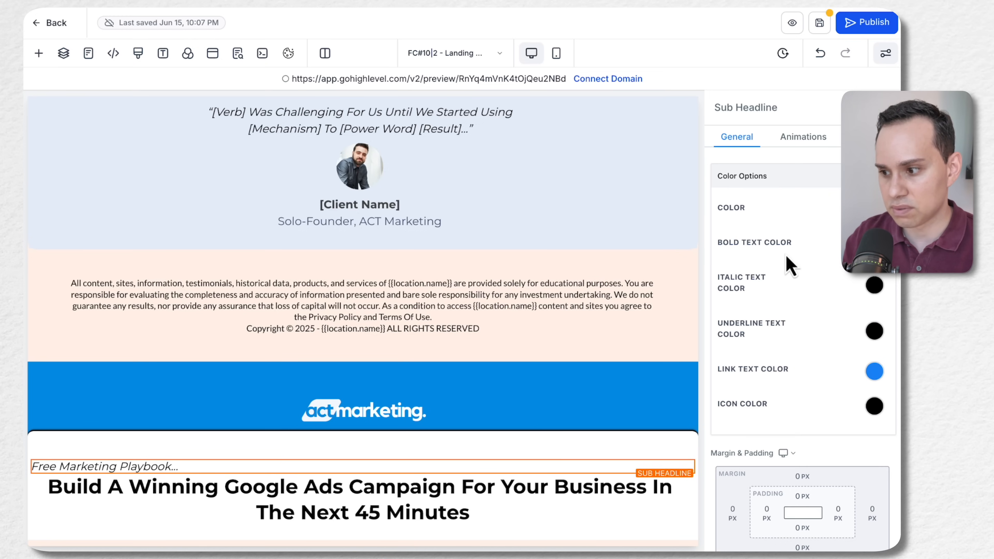
pyautogui.scroll(-1, 836, 222)
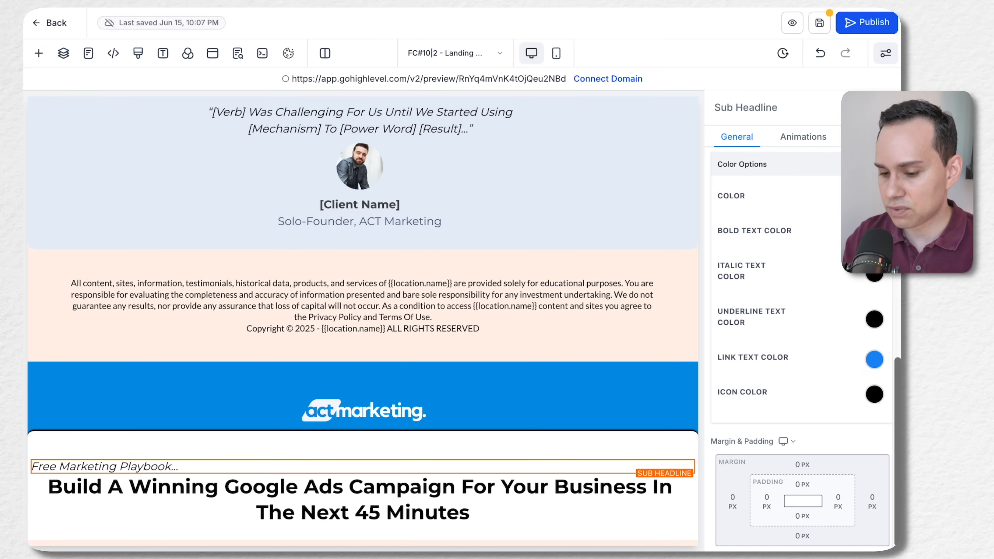
pyautogui.click(874, 196)
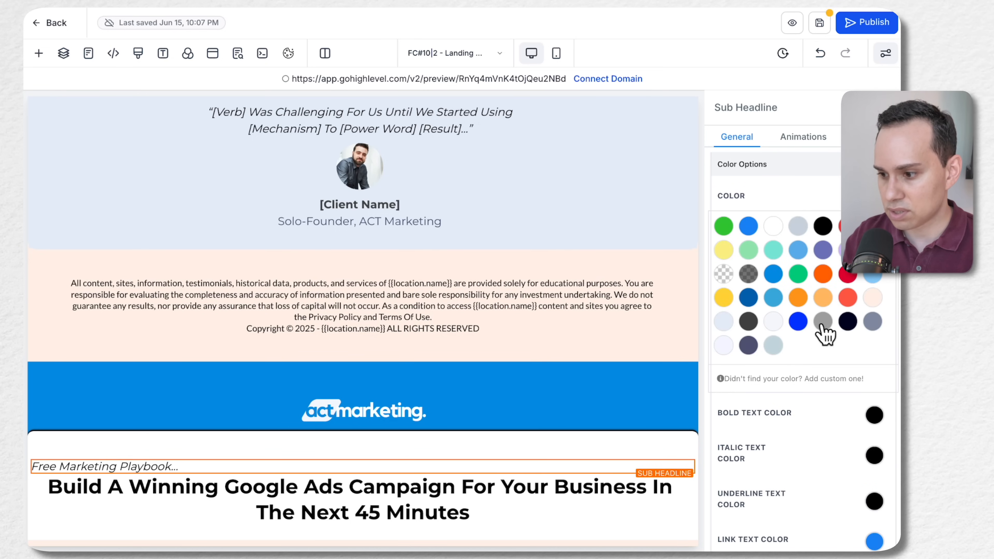
pyautogui.click(749, 323)
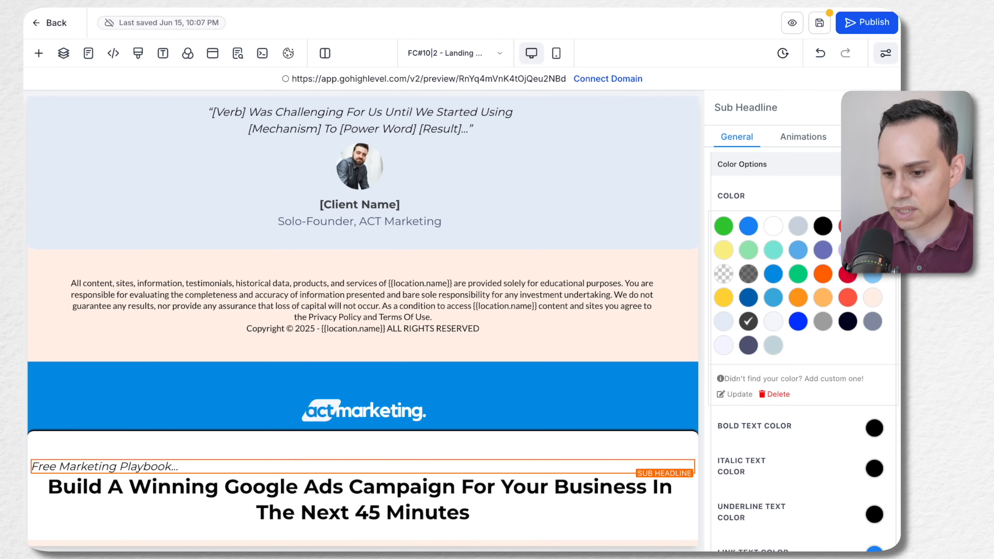
# Set the sub-headline's italic text color to red, trying black for comparison
pyautogui.scroll(-1, 94, 463)
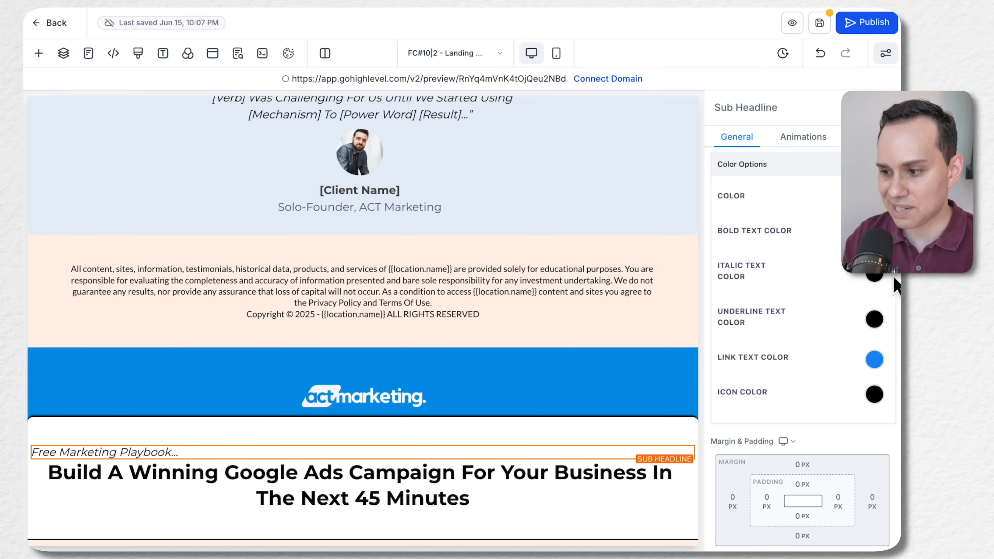
pyautogui.click(875, 278)
pyautogui.click(848, 309)
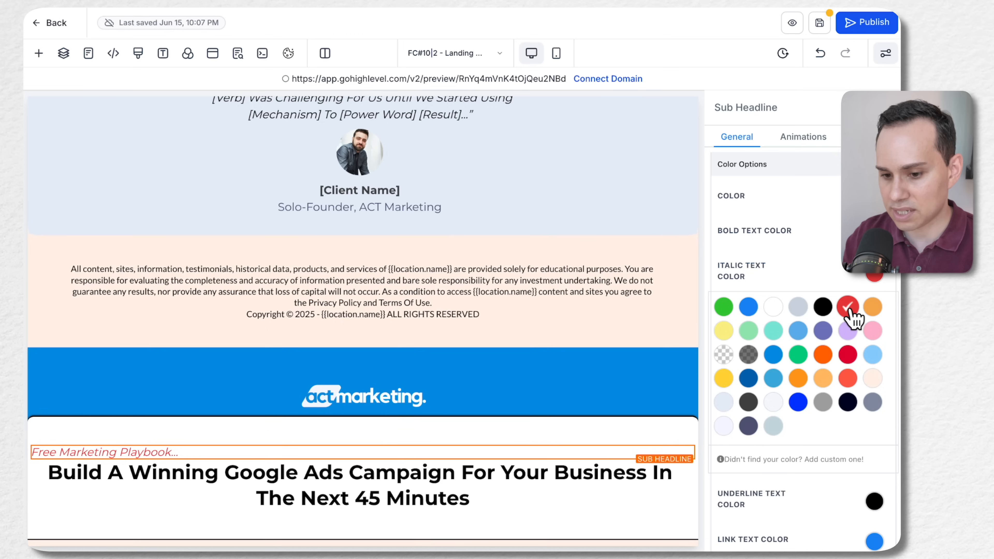
pyautogui.click(822, 308)
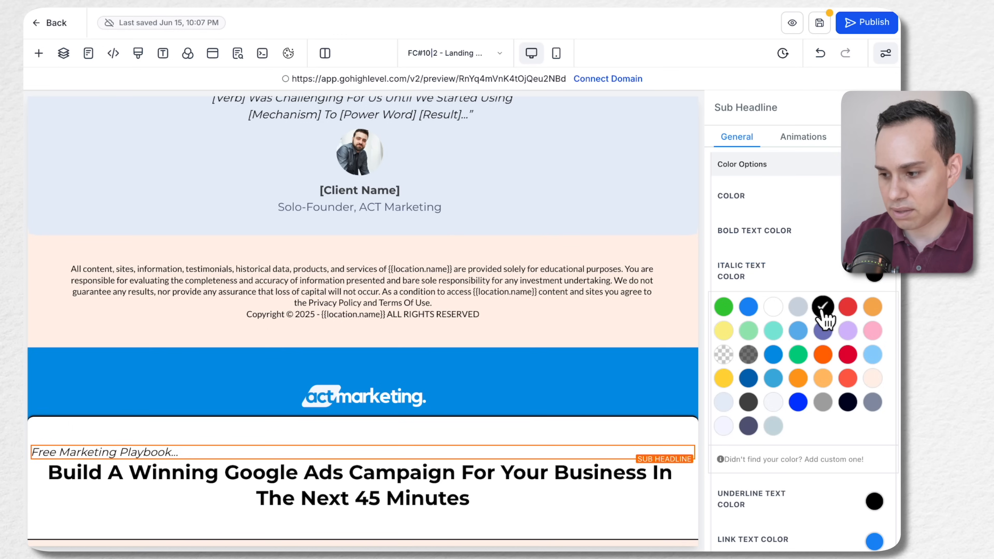
pyautogui.click(847, 308)
# Remove the italic formatting from the "Free Marketing Playbook..." sub-headline and close the italic color palette
pyautogui.click(129, 474)
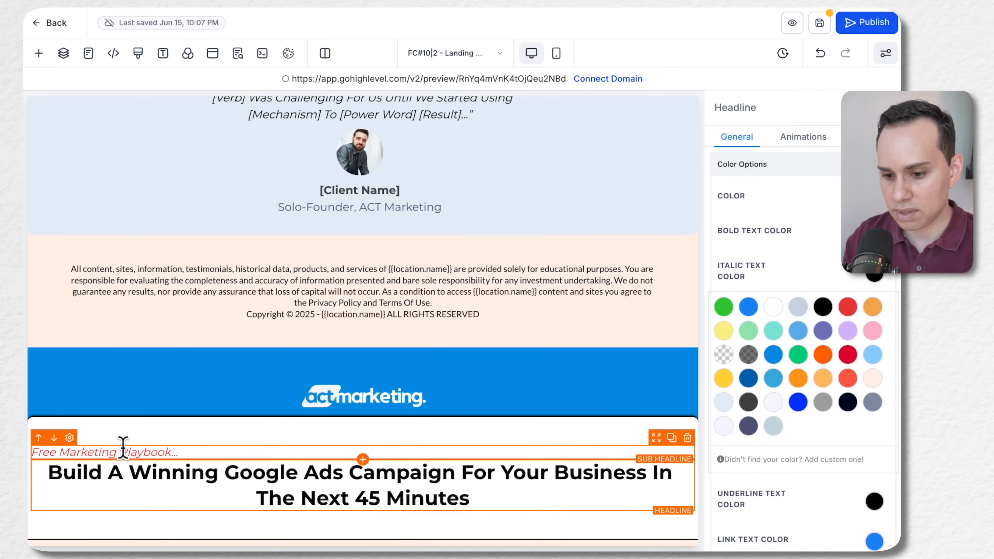
pyautogui.click(191, 452)
pyautogui.click(192, 453)
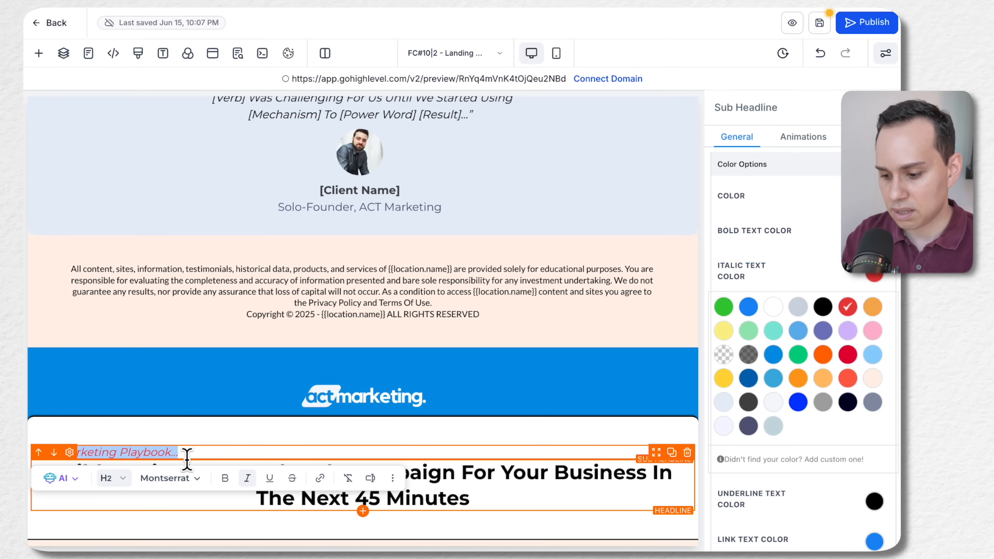
pyautogui.hotkey('ctrl', 'i')
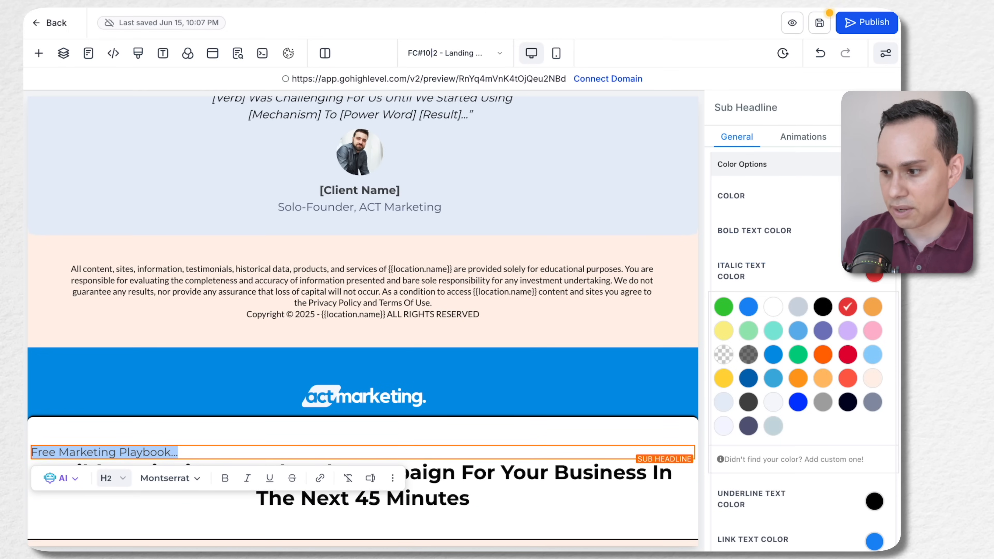
pyautogui.click(814, 251)
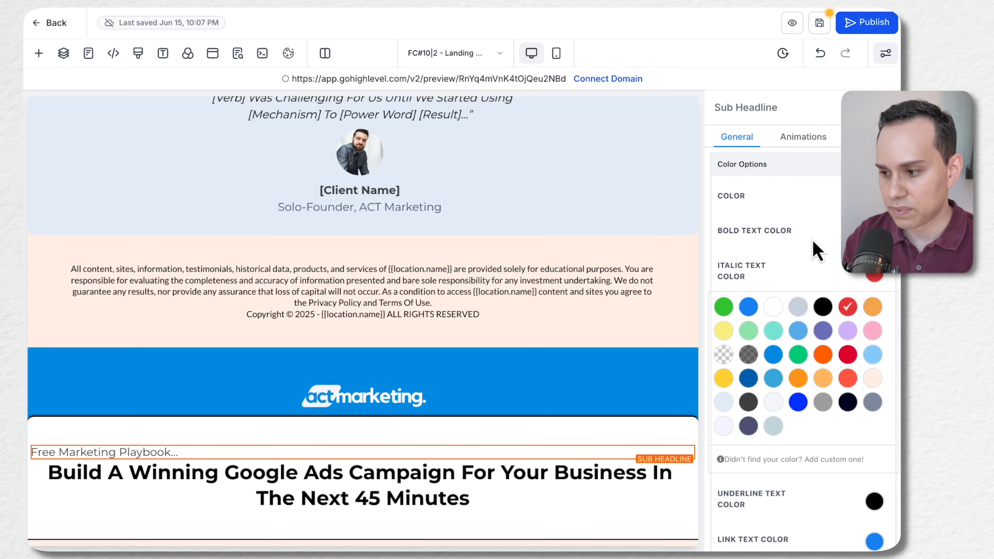
pyautogui.click(877, 278)
# Italicize the "Free Marketing Playbook..." sub-headline again and append "- DOwnload Now" to it
pyautogui.click(249, 454)
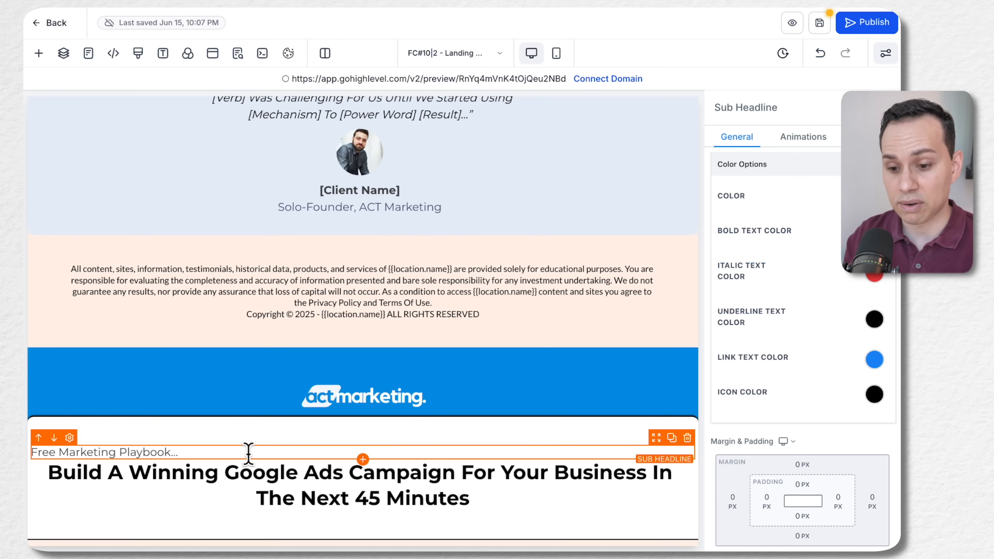
pyautogui.hotkey('ctrl', 'a')
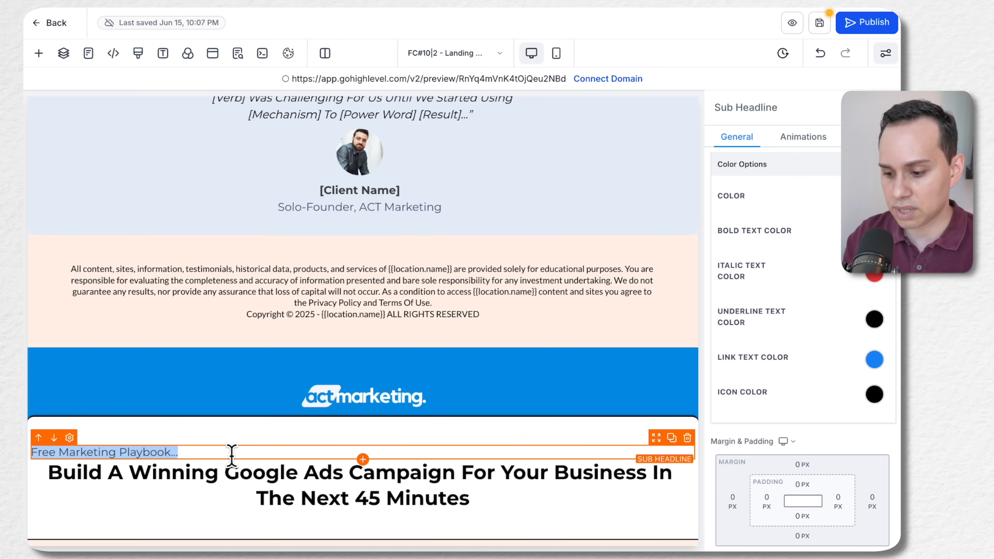
pyautogui.hotkey('ctrl', 'i')
pyautogui.click(231, 455)
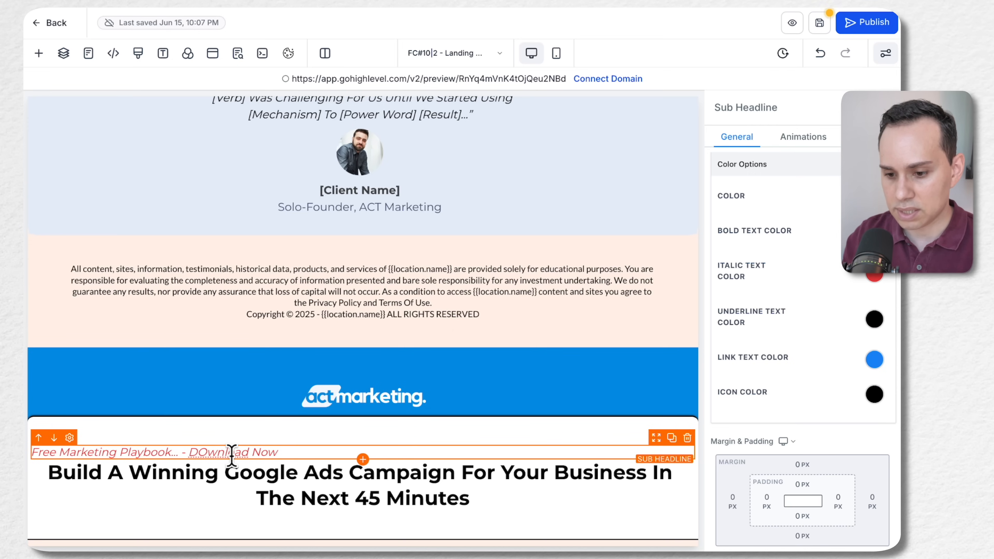
# Make only "DOwnload Now" bold without italics and set the sub-headline's bold text color to green
pyautogui.hotkey('alt', 'shift', 'Left')
pyautogui.hotkey('alt', 'shift', 'Left')
pyautogui.hotkey('alt', 'shift', 'Left')
pyautogui.hotkey('alt', 'shift', 'Right')
pyautogui.hotkey('alt', 'shift', 'Right')
pyautogui.hotkey('alt', 'shift', 'Left')
pyautogui.press('super+i')
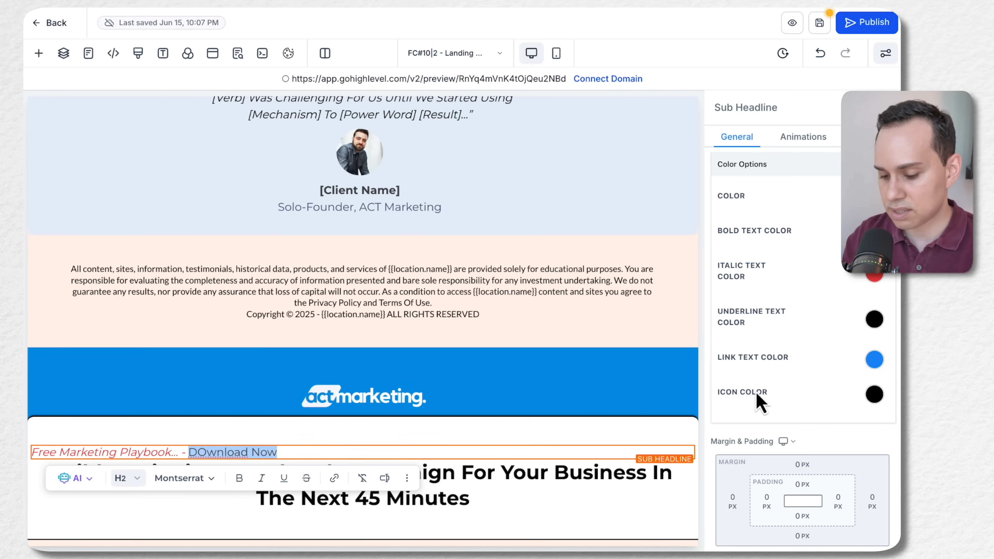
pyautogui.press('super+b')
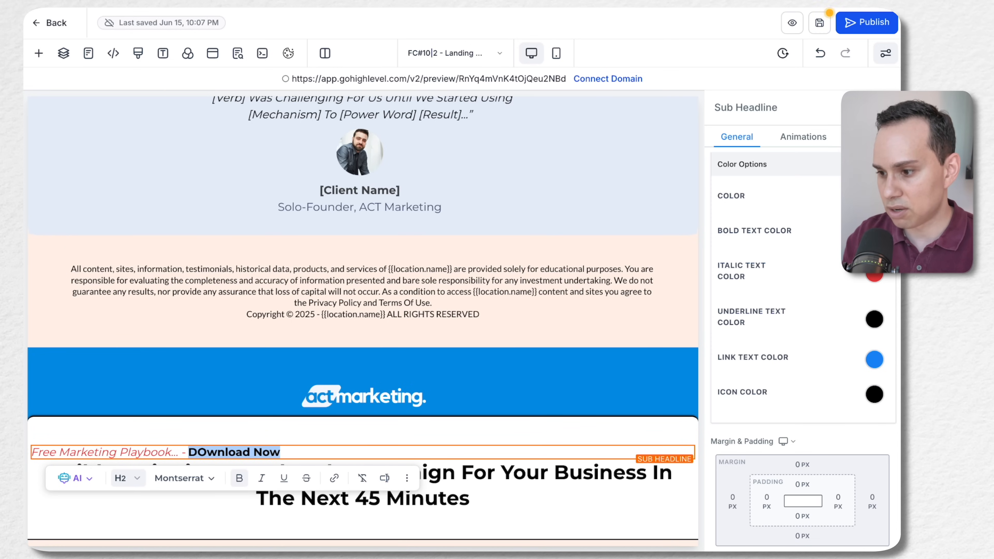
pyautogui.click(873, 231)
pyautogui.click(797, 309)
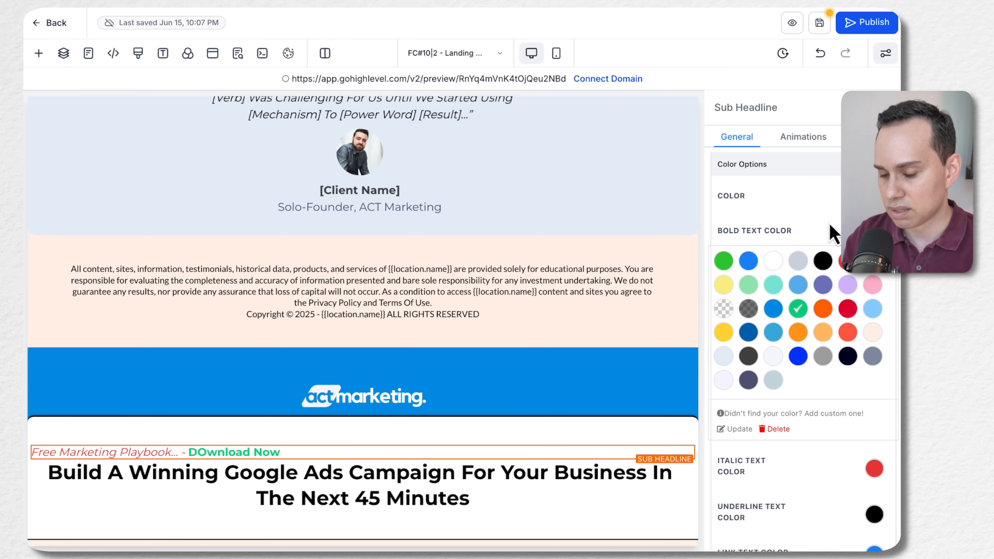
# Correct "DOwnload" to "Download" in the sub-headline and append a hyphen after "Now"
pyautogui.click(309, 449)
pyautogui.click(206, 452)
pyautogui.press('BackSpace')
pyautogui.write('o')
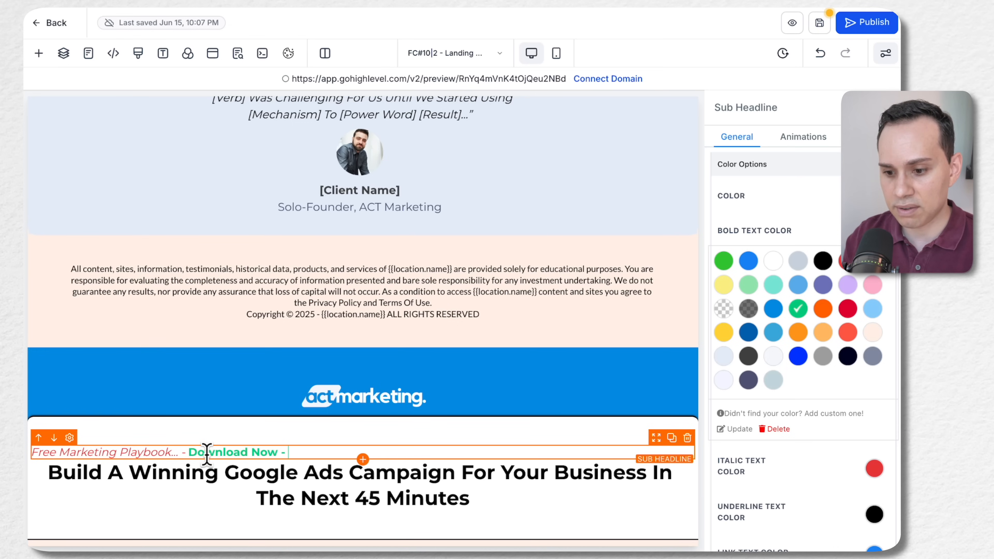
# Append "Normal Text" to the end of the sub-headline and remove bold from those two words
pyautogui.press('super+shift+Left')
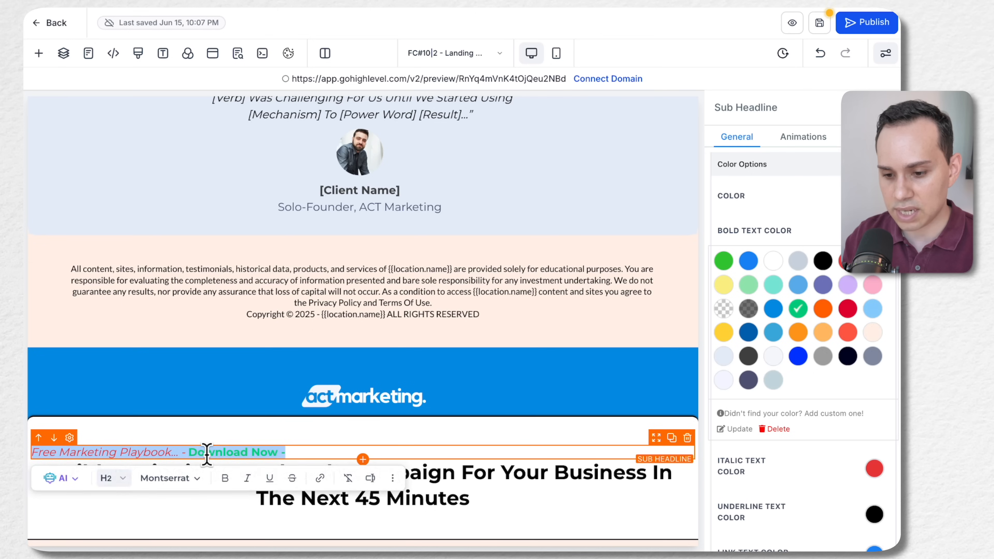
pyautogui.press('Right')
pyautogui.hotkey('alt', 'shift', 'Left')
pyautogui.hotkey('alt', 'shift', 'Left')
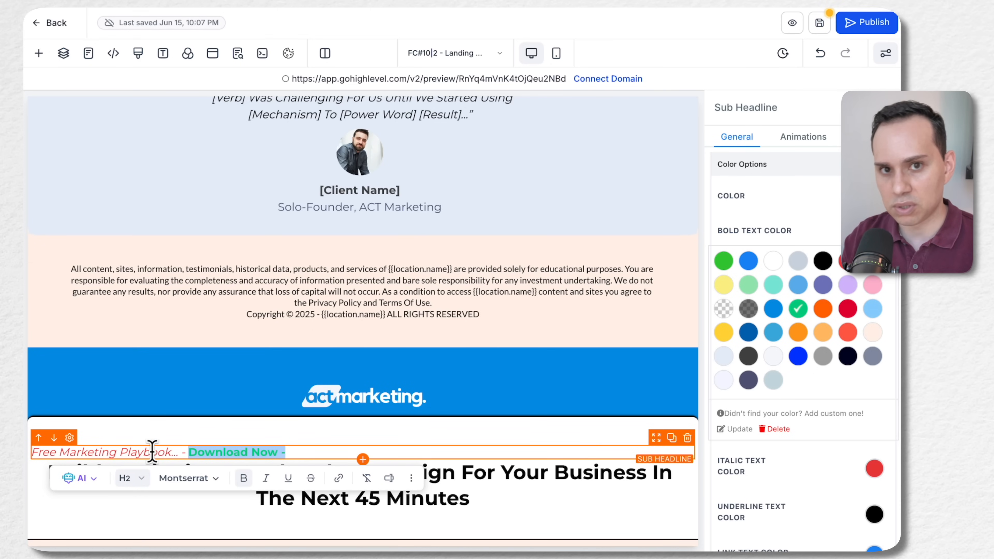
pyautogui.press('Right')
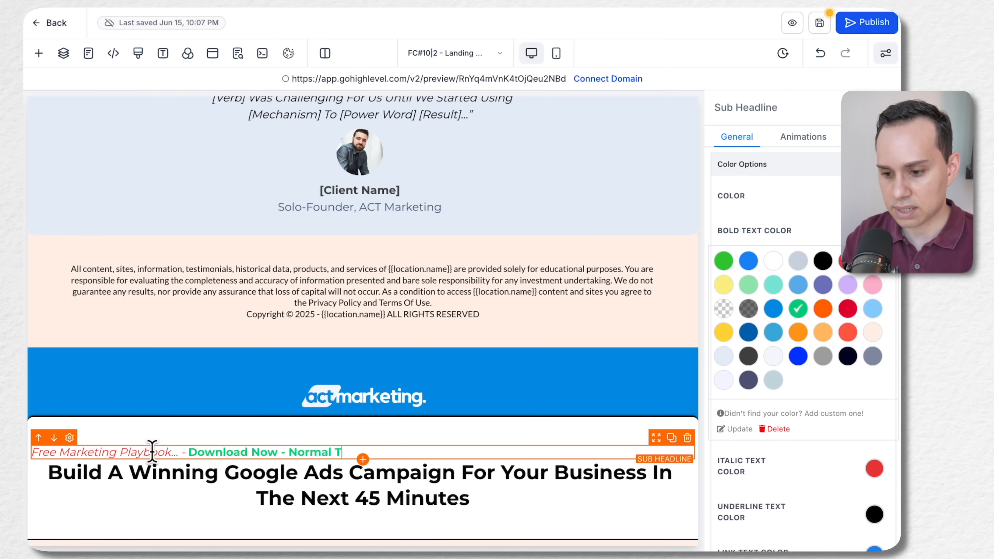
pyautogui.hotkey('ctrl', 'shift', 'Left')
pyautogui.hotkey('ctrl', 'shift', 'Left')
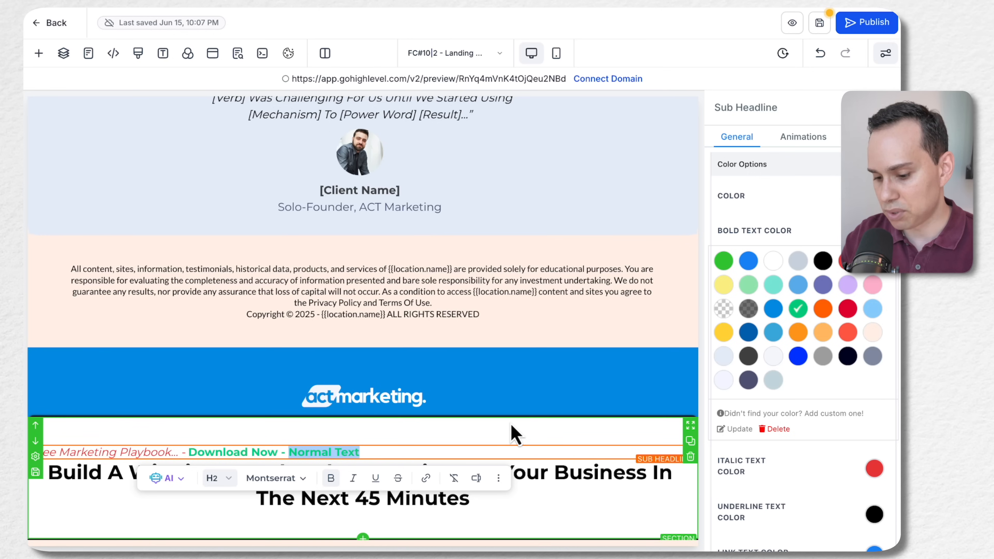
# Delete the demo logo banner section and the overlapping headline section below the page's legal text
pyautogui.click(422, 430)
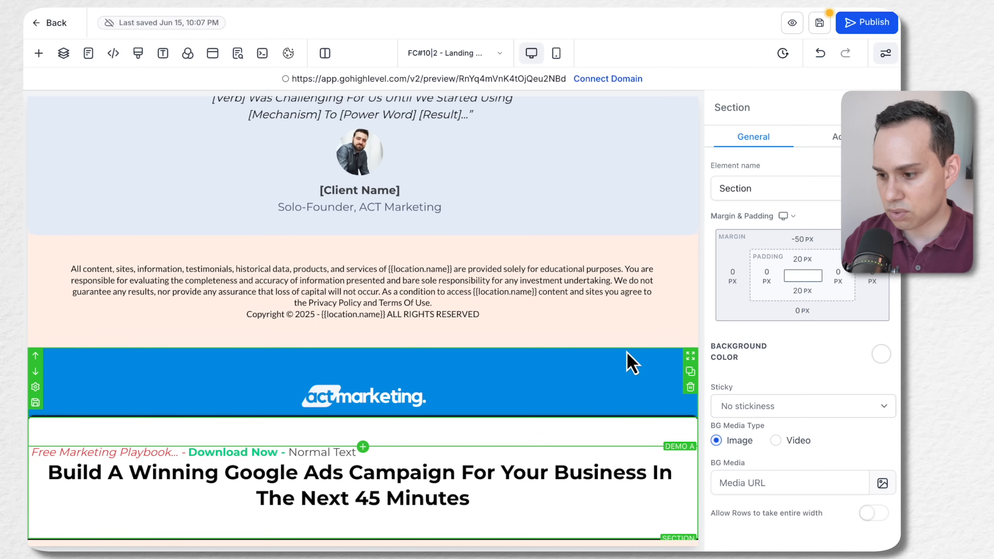
pyautogui.click(690, 387)
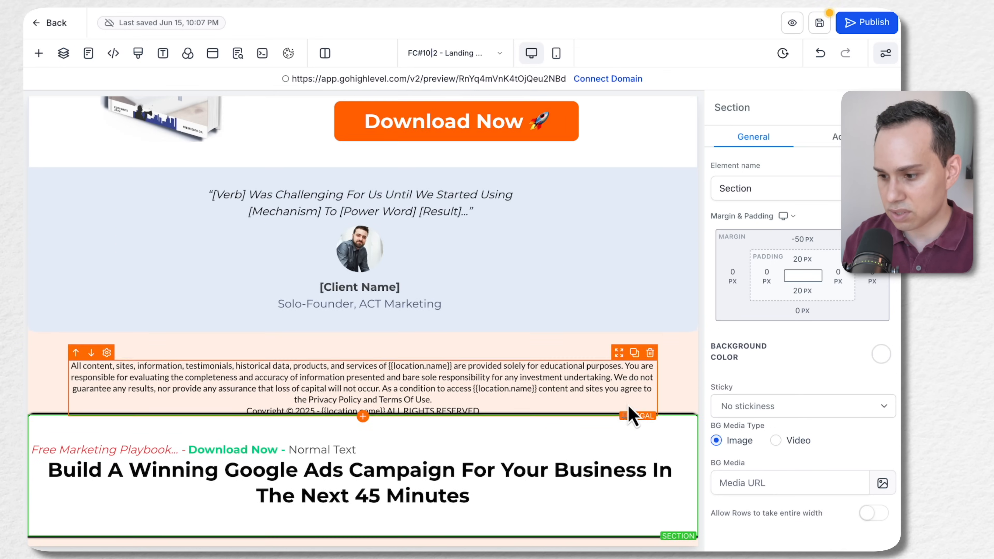
pyautogui.click(690, 452)
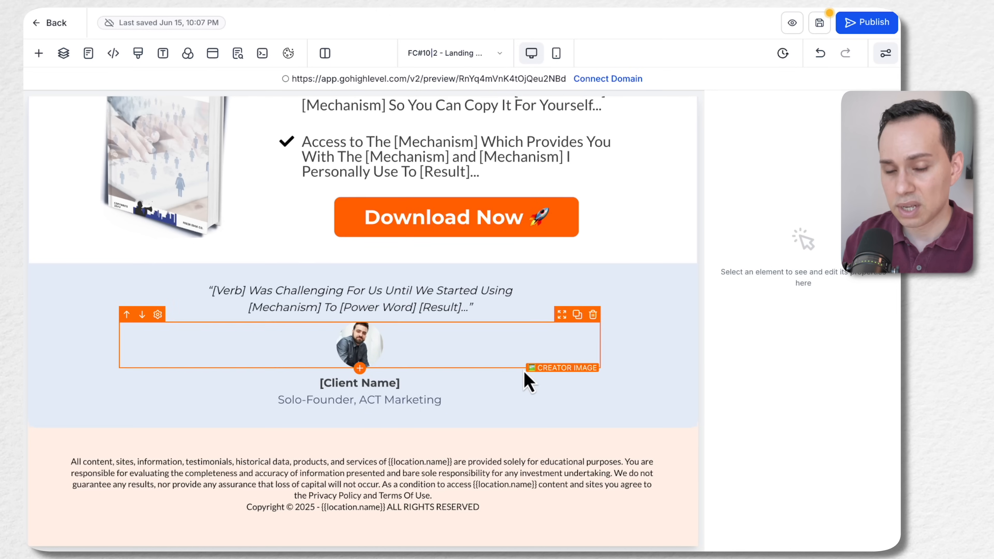
# Replace the template's "Exclusively For [Prospect Group]..." pre-headline with "Free Marketing Playbook..." from the Google Docs landing page copy
pyautogui.scroll(5, 517, 426)
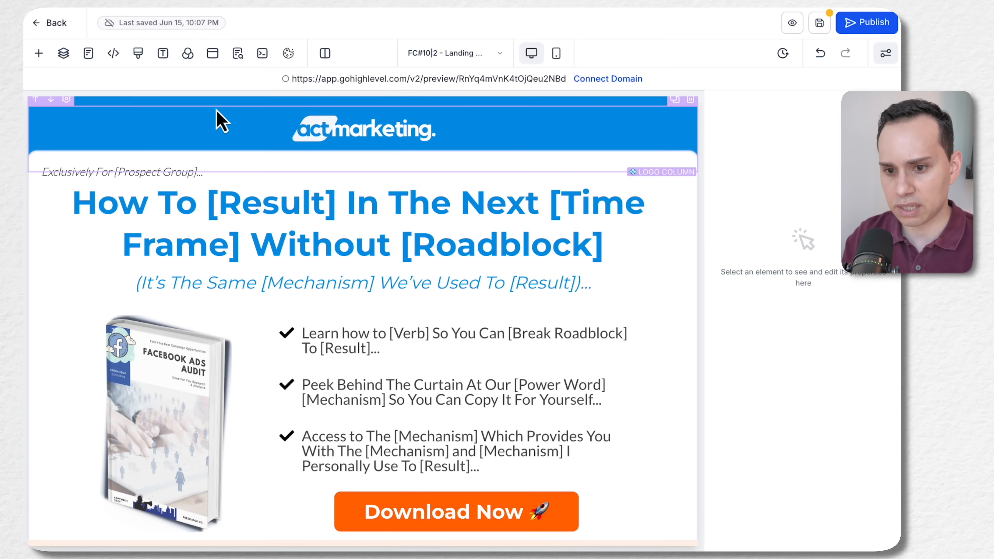
pyautogui.hotkey('ctrl', 'Right')
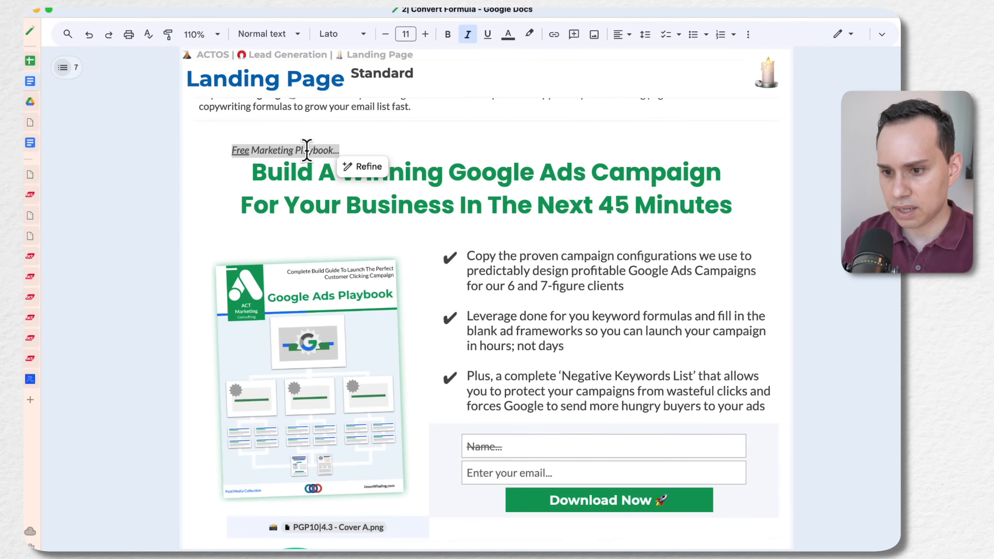
pyautogui.press('super+c')
pyautogui.hotkey('ctrl', 'Left')
pyautogui.click(195, 169)
pyautogui.press('super+a')
pyautogui.press('super+v')
# Replace the template's main headline with "Build A Winning Google Ads Campaign For Your Business In The Next 45 Minutes" from the Google Docs copy
pyautogui.hotkey('ctrl', 'Right')
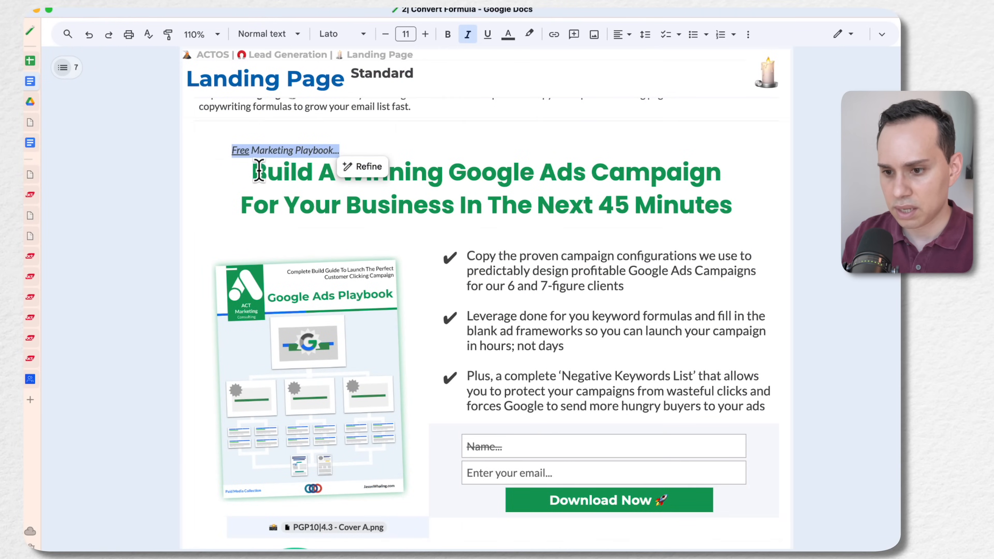
pyautogui.click(252, 173)
pyautogui.keyDown('shift'); pyautogui.click(732, 207); pyautogui.keyUp('shift')
pyautogui.press('super+c')
pyautogui.hotkey('ctrl', 'Left')
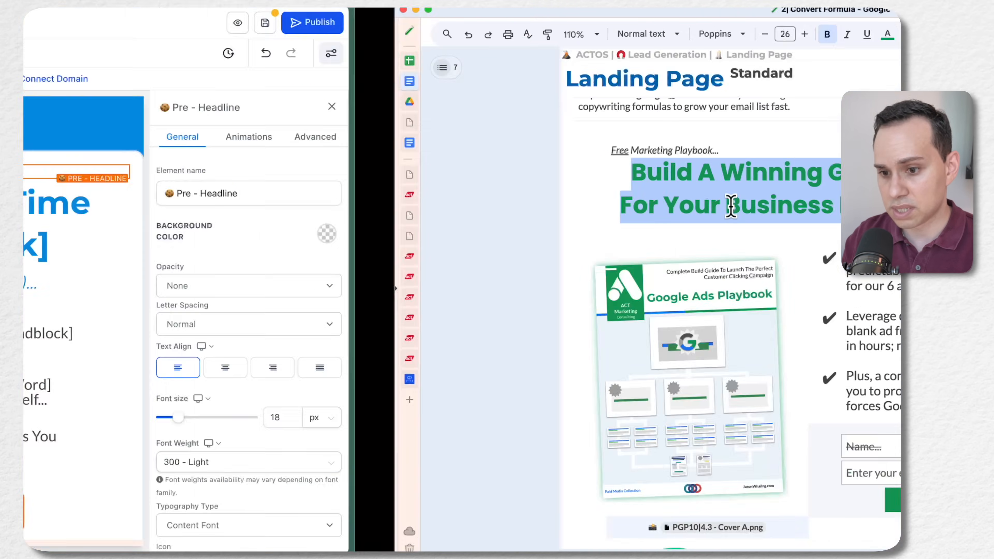
pyautogui.click(411, 246)
pyautogui.press('super+a')
pyautogui.press('super+v')
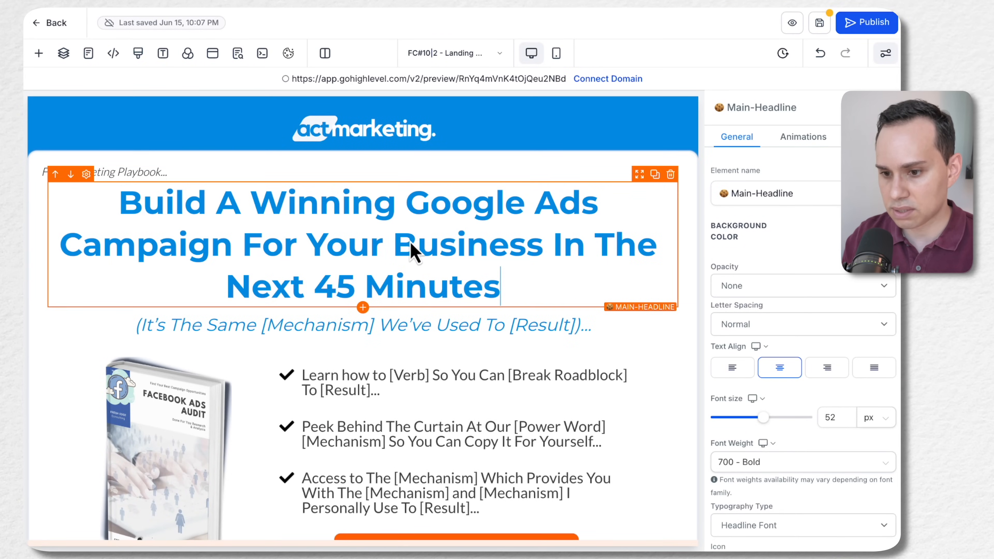
pyautogui.scroll(-2, 467, 249)
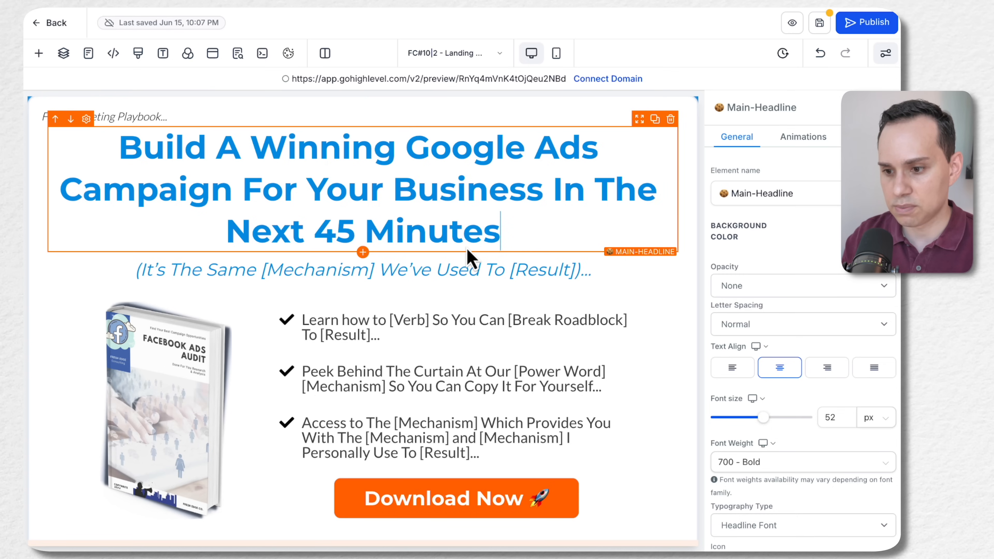
# Delete the "(It's The Same [Mechanism] We've Used To [Result])..." sub-headline below the main headline
pyautogui.scroll(-3, 472, 258)
pyautogui.scroll(4, 315, 209)
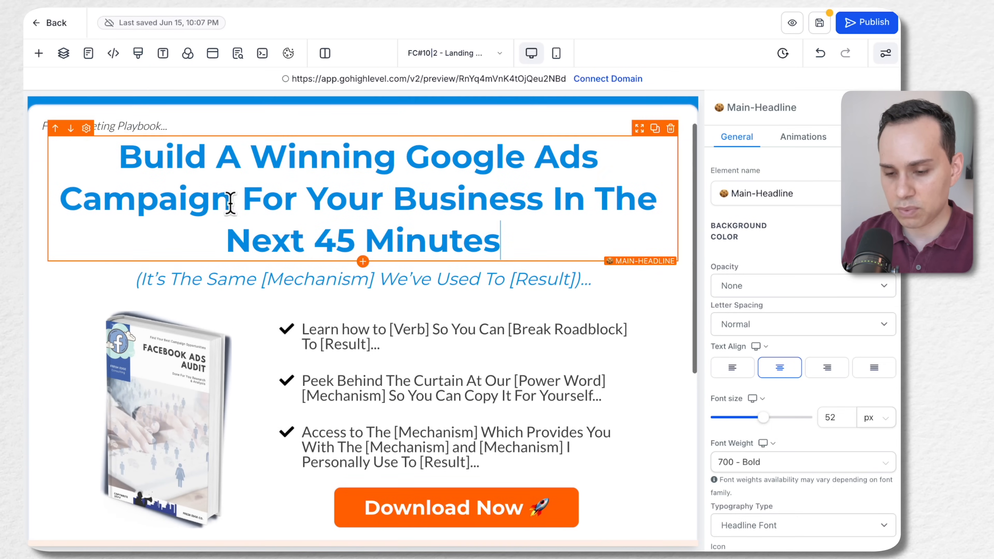
pyautogui.scroll(1, 215, 235)
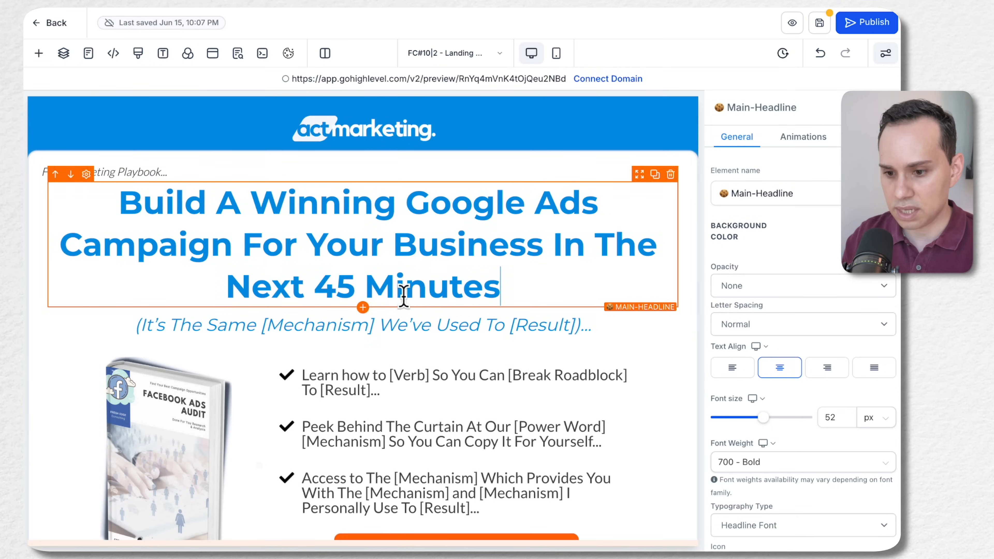
pyautogui.scroll(-2, 405, 350)
pyautogui.click(606, 255)
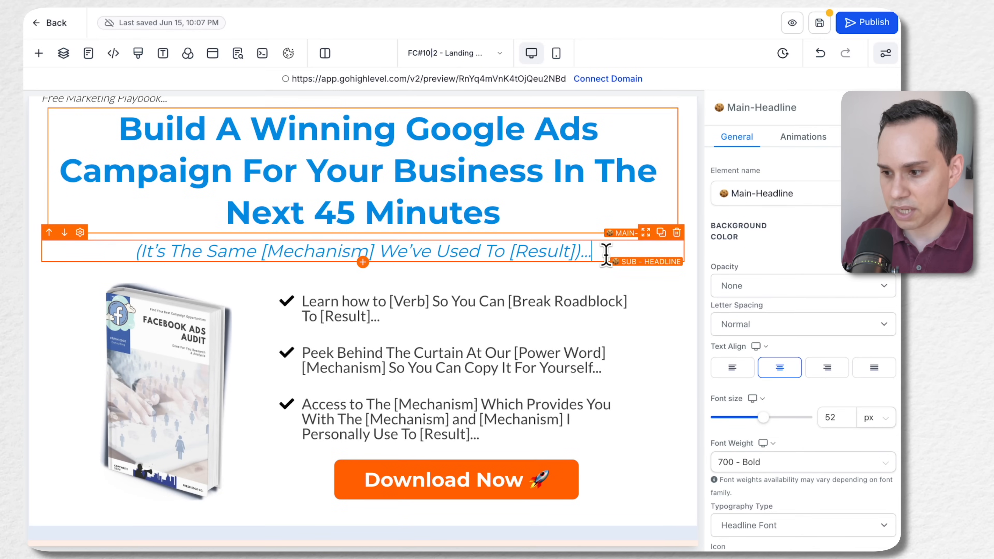
pyautogui.click(677, 234)
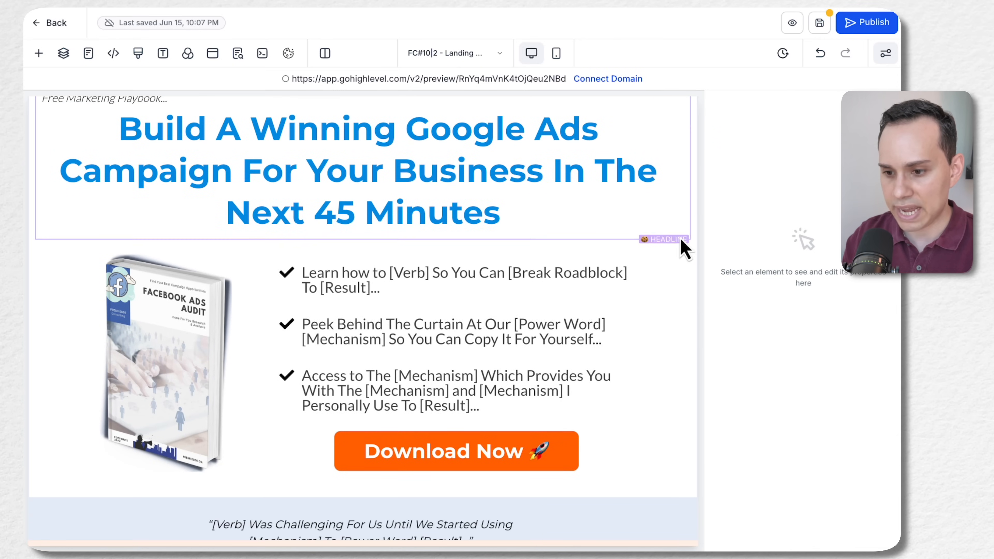
# Add a Bullet list element directly below the template's first check-marked bullet
pyautogui.scroll(-2, 407, 235)
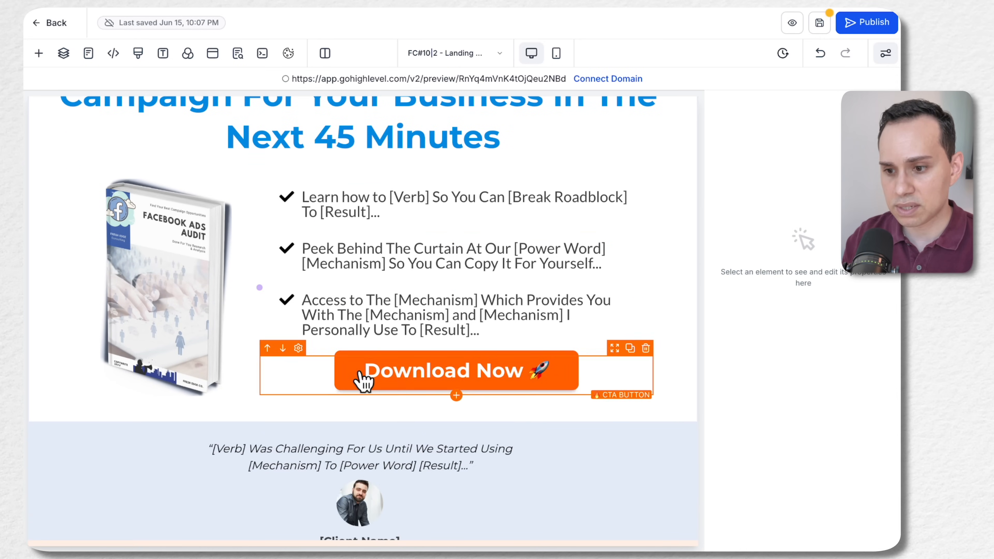
pyautogui.scroll(2, 450, 230)
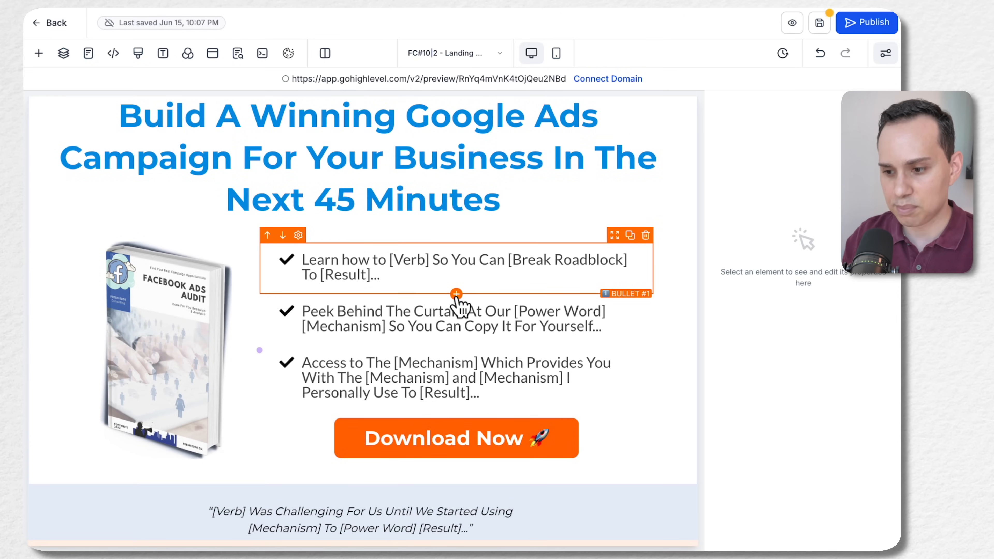
pyautogui.click(456, 294)
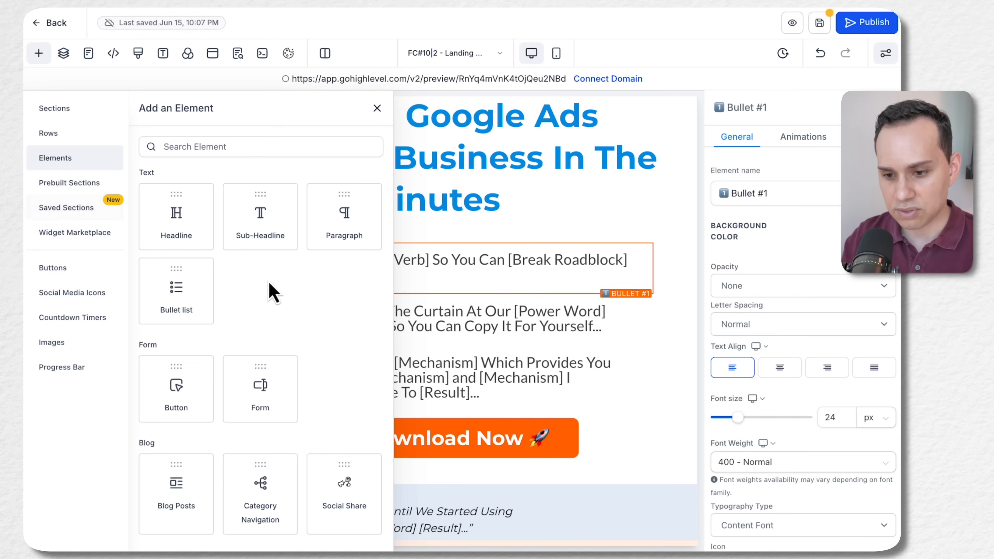
pyautogui.click(175, 290)
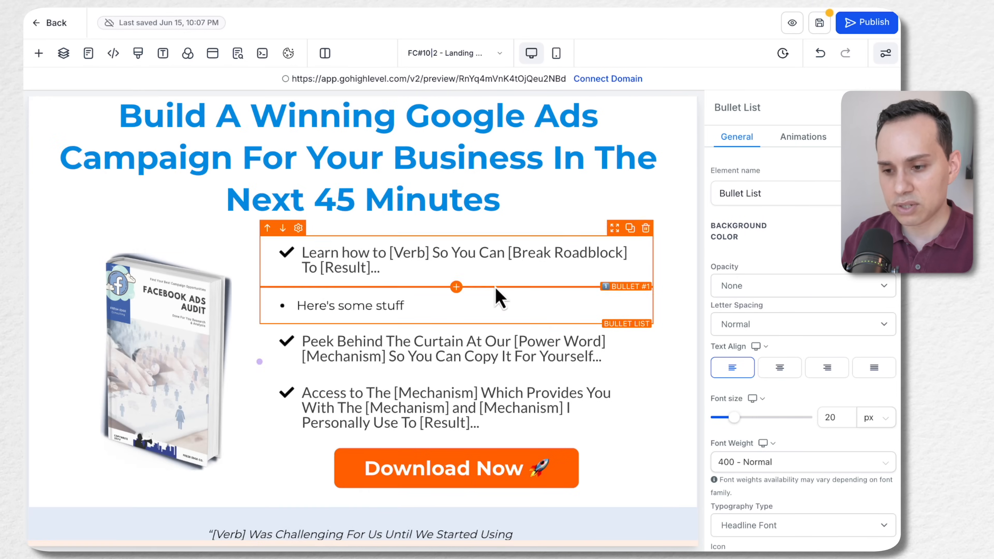
pyautogui.scroll(-2, 495, 285)
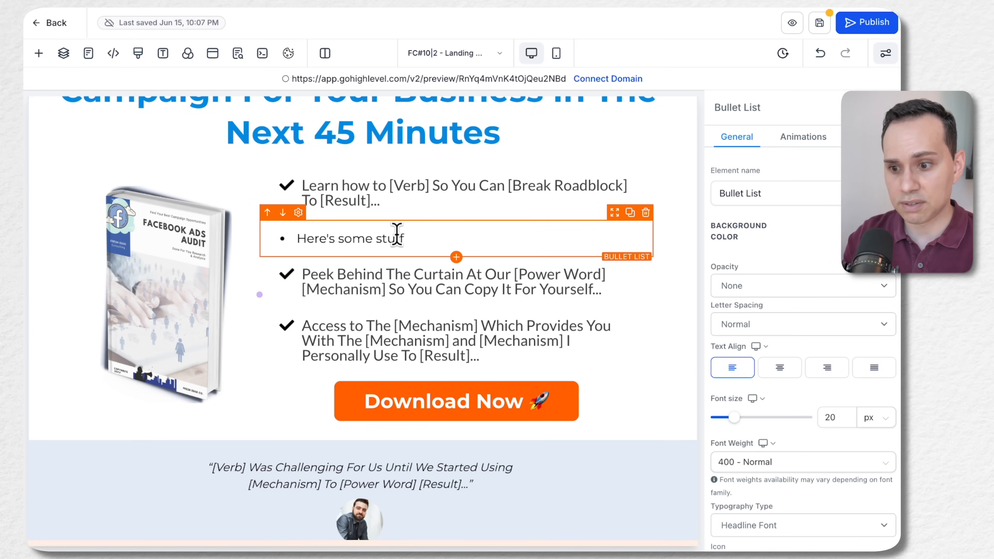
# Copy the "Here's some stuff" text and repeat it as further items in the new bullet list
pyautogui.hotkey('ctrl', 'shift', 'Left')
pyautogui.hotkey('ctrl', 'shift', 'Left')
pyautogui.hotkey('ctrl', 'shift', 'Left')
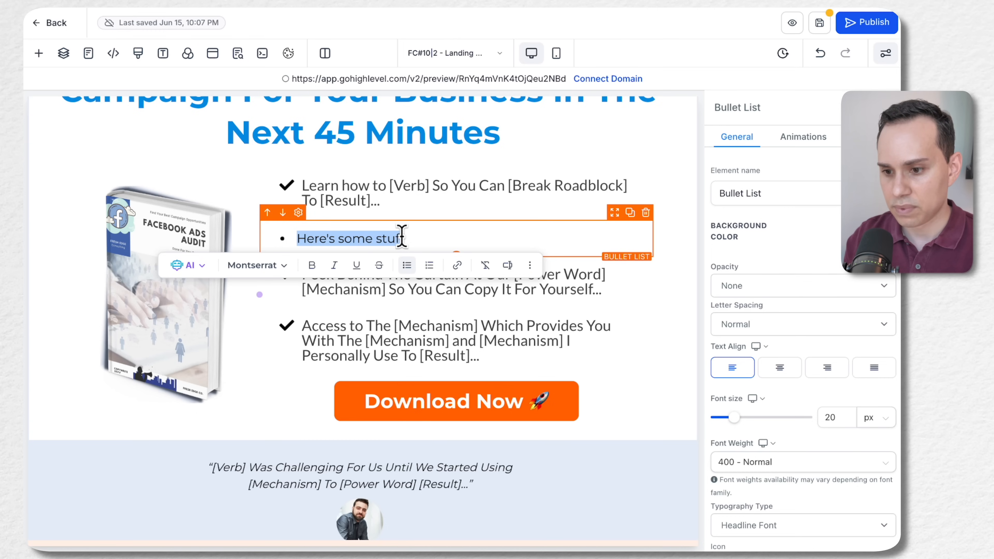
pyautogui.press('Right')
pyautogui.press('Return')
pyautogui.hotkey('ctrl', 'v')
pyautogui.press('Return')
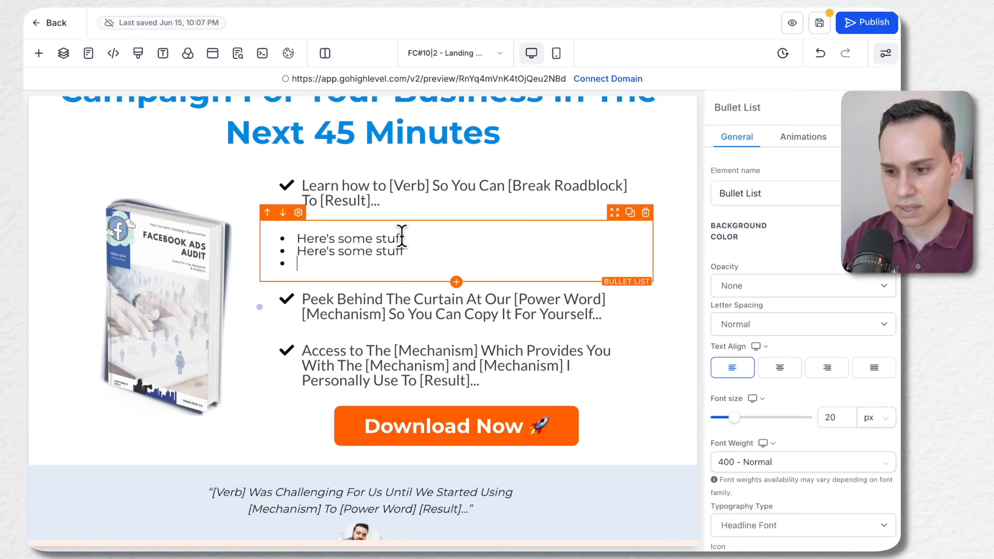
pyautogui.hotkey('ctrl', 'v')
pyautogui.press('Return')
pyautogui.hotkey('ctrl', 'v')
pyautogui.press('Return')
pyautogui.hotkey('ctrl', 'v')
pyautogui.press('Return')
pyautogui.hotkey('ctrl', 'v')
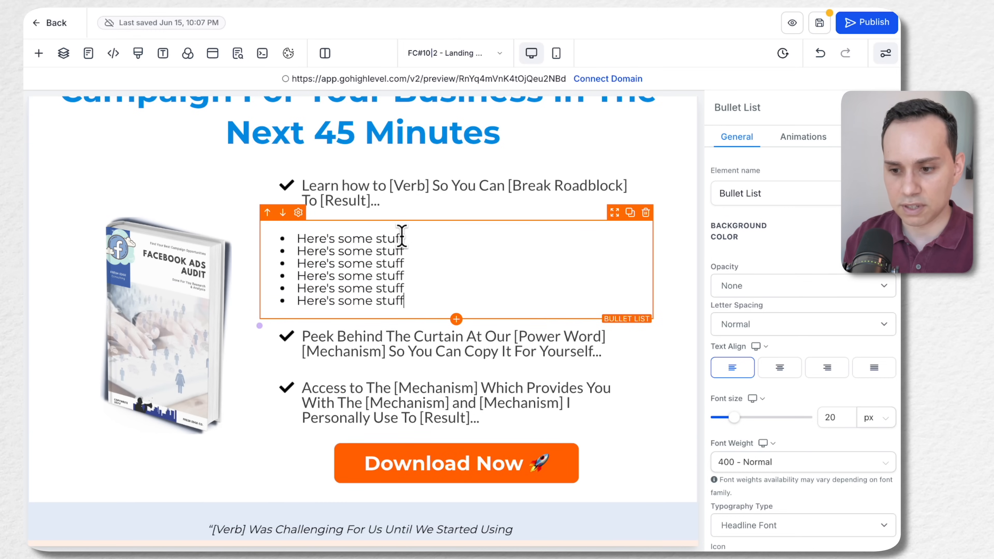
pyautogui.press('Return')
pyautogui.hotkey('ctrl', 'v')
pyautogui.press('Return')
pyautogui.hotkey('ctrl', 'v')
pyautogui.press('Return')
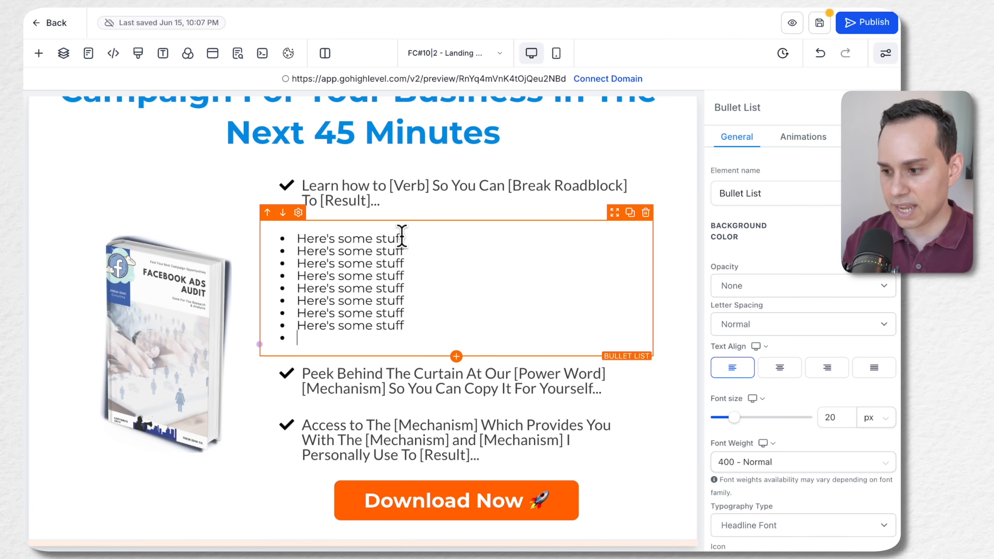
pyautogui.scroll(-10, 776, 315)
pyautogui.scroll(10, 777, 319)
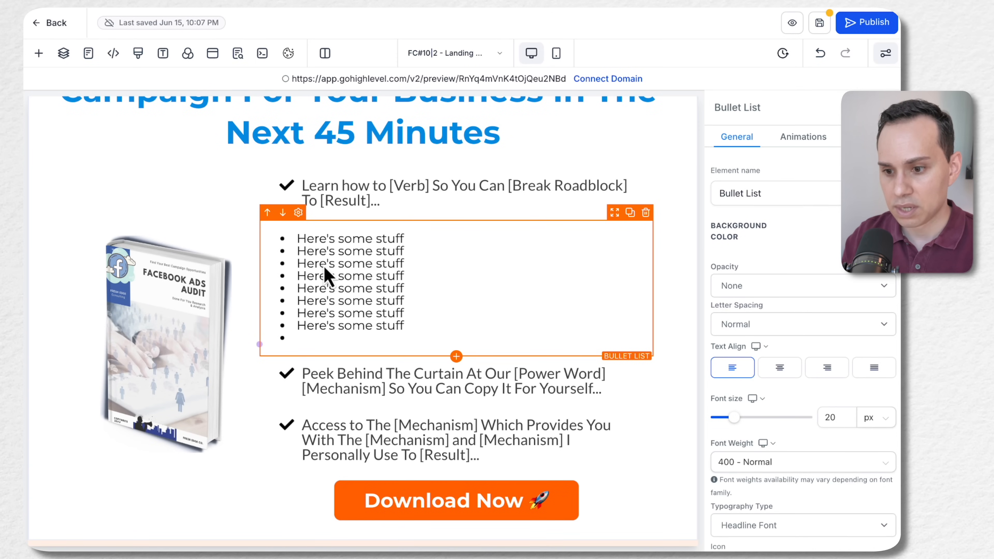
# Remove the repeated items from the new bullet list and replace the remaining item's text with "Bullet 1"
pyautogui.keyDown('shift'); pyautogui.click(295, 255); pyautogui.keyUp('shift')
pyautogui.press('BackSpace')
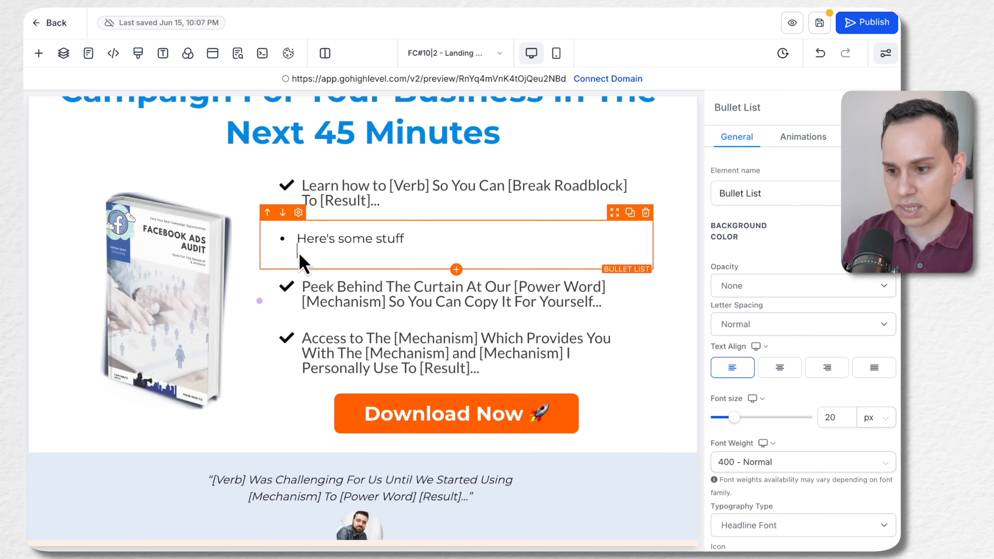
pyautogui.hotkey('shift', 'Home')
pyautogui.write('Bu')
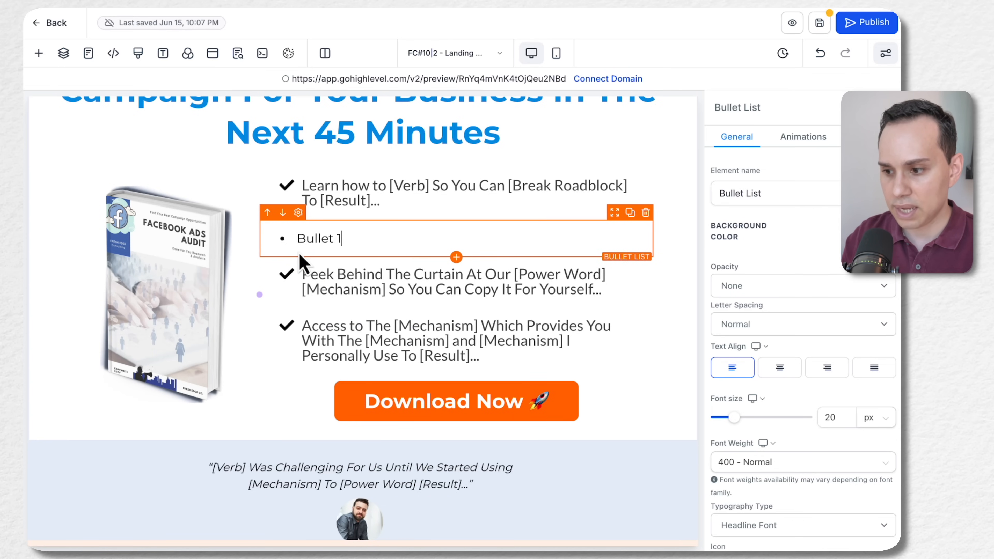
# Duplicate the "Bullet 1" list element and change the copy's text to "Bullet 2"
pyautogui.click(630, 213)
pyautogui.click(382, 279)
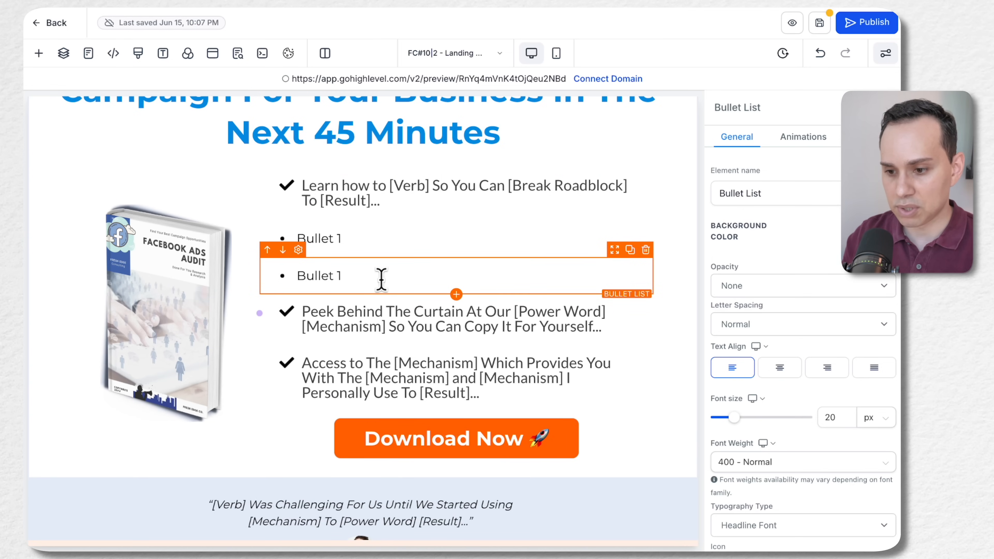
# Set both the bottom and top margins of the "Bullet 1" list element to 60 px
pyautogui.click(455, 236)
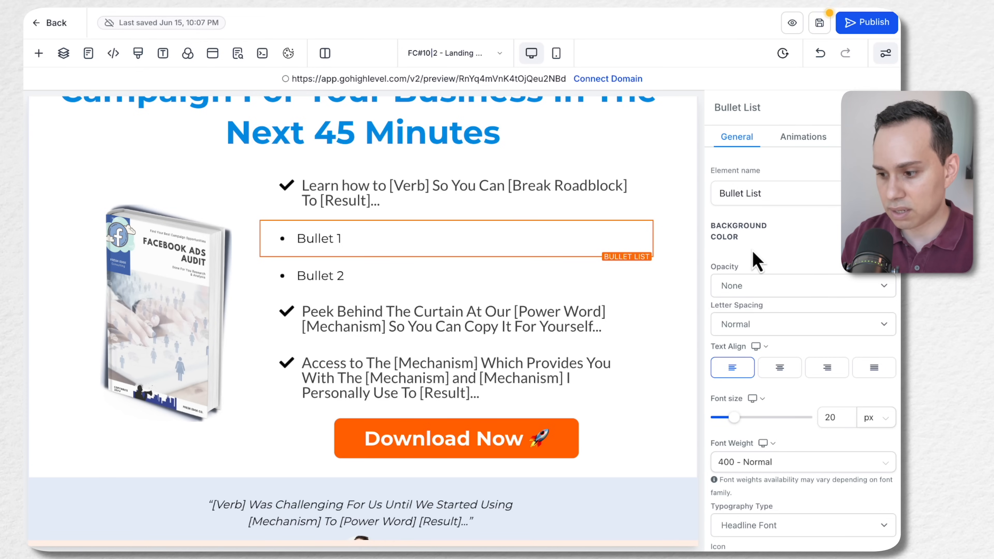
pyautogui.scroll(-10, 755, 258)
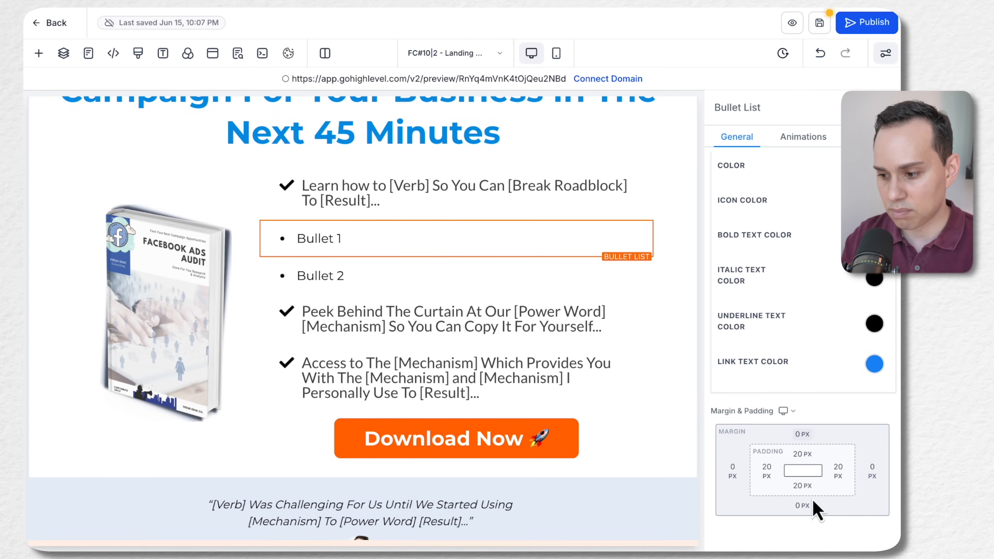
pyautogui.click(808, 507)
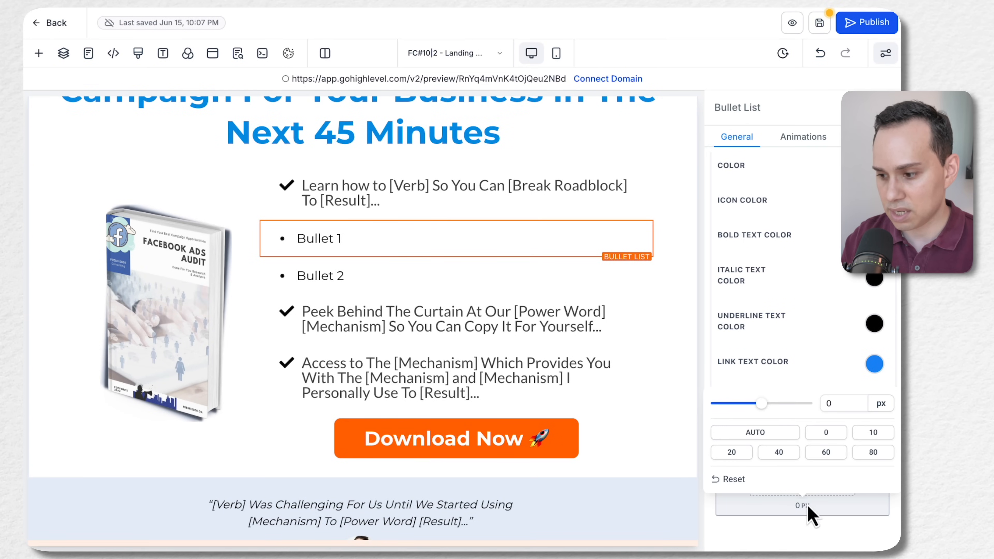
pyautogui.click(825, 452)
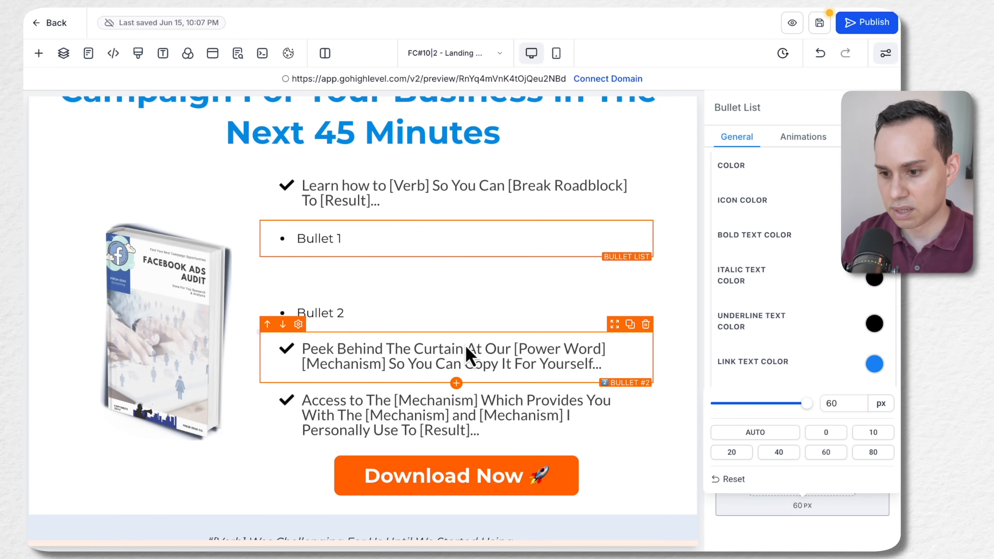
pyautogui.click(794, 527)
pyautogui.click(804, 441)
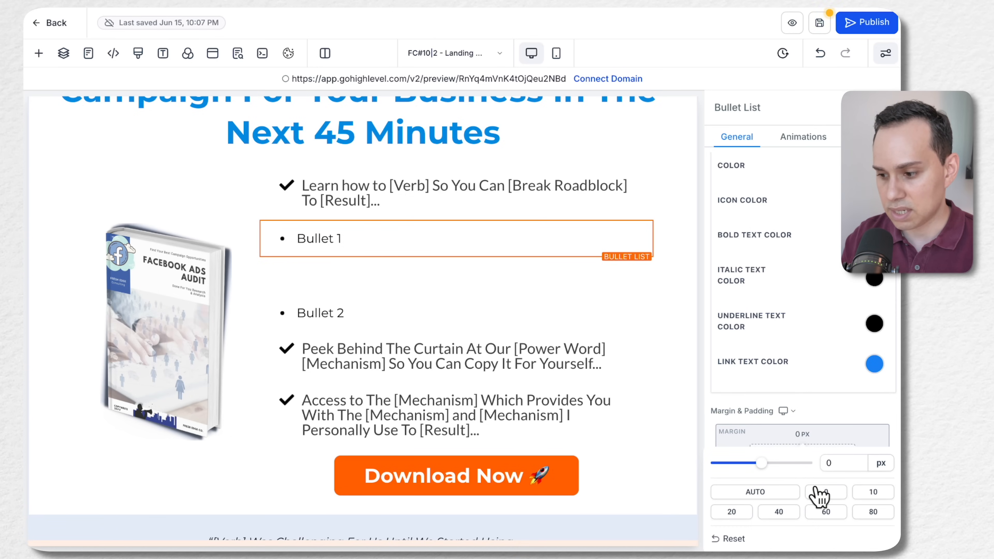
pyautogui.click(823, 510)
pyautogui.click(461, 341)
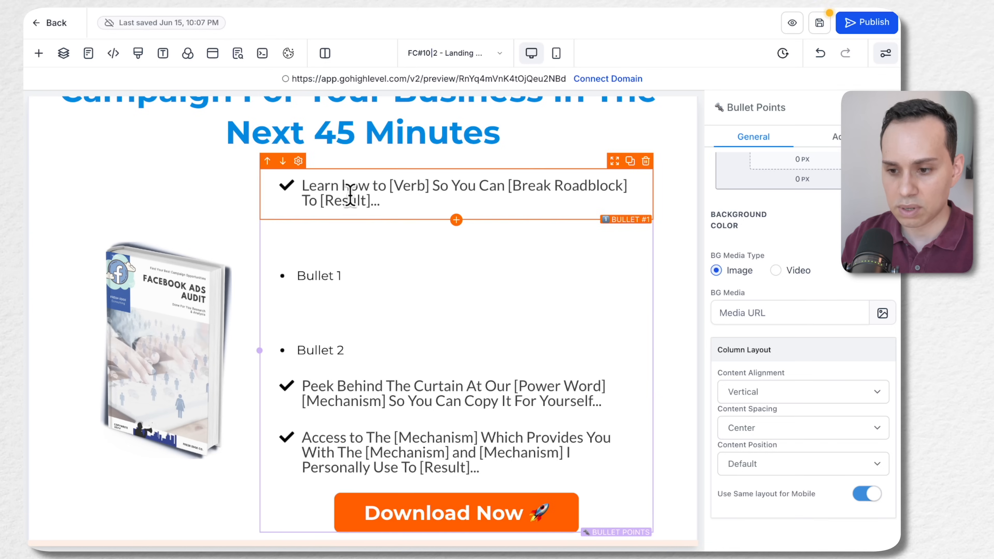
# Examine the icon setting of the template's first bullet and browse the available icons for the "Bullet 1" list
pyautogui.click(359, 261)
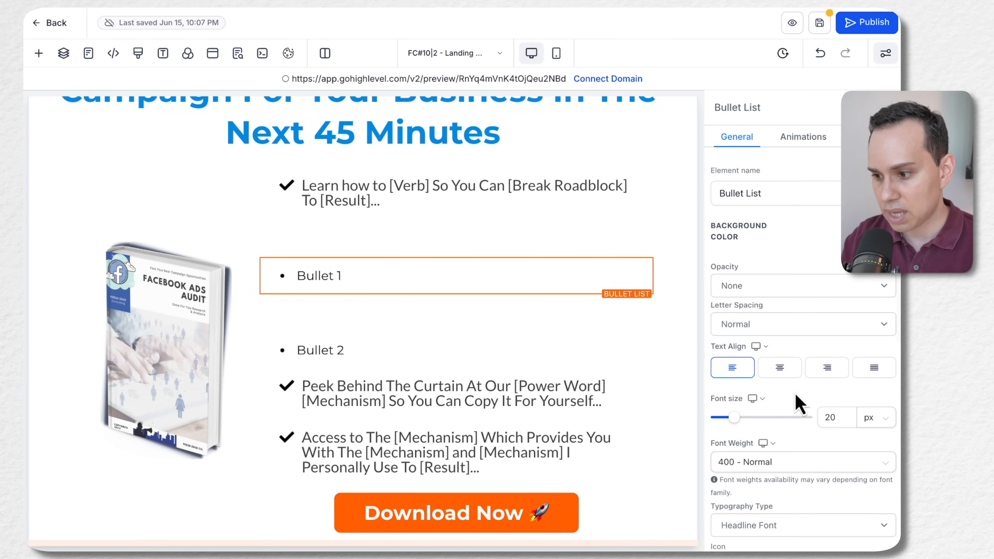
pyautogui.scroll(-6, 798, 401)
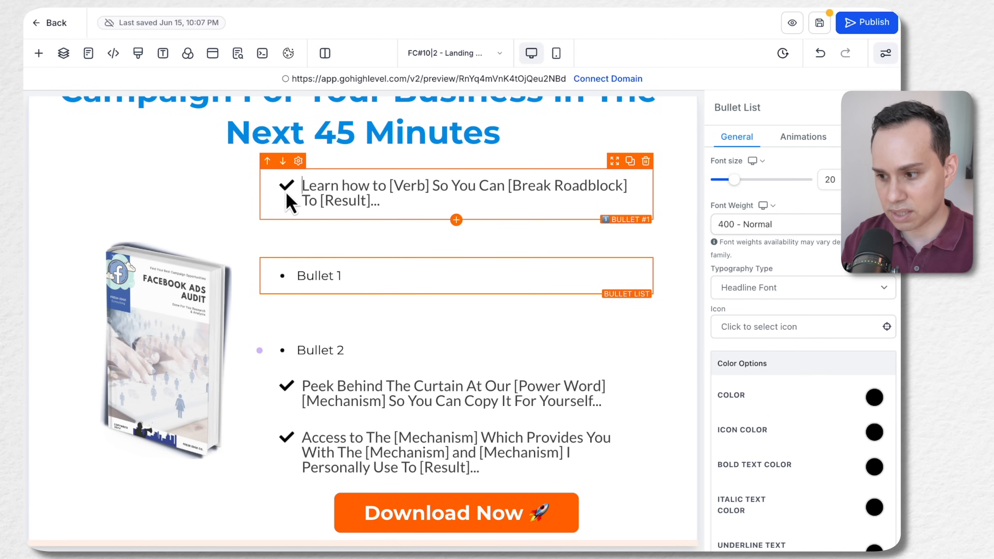
pyautogui.click(288, 202)
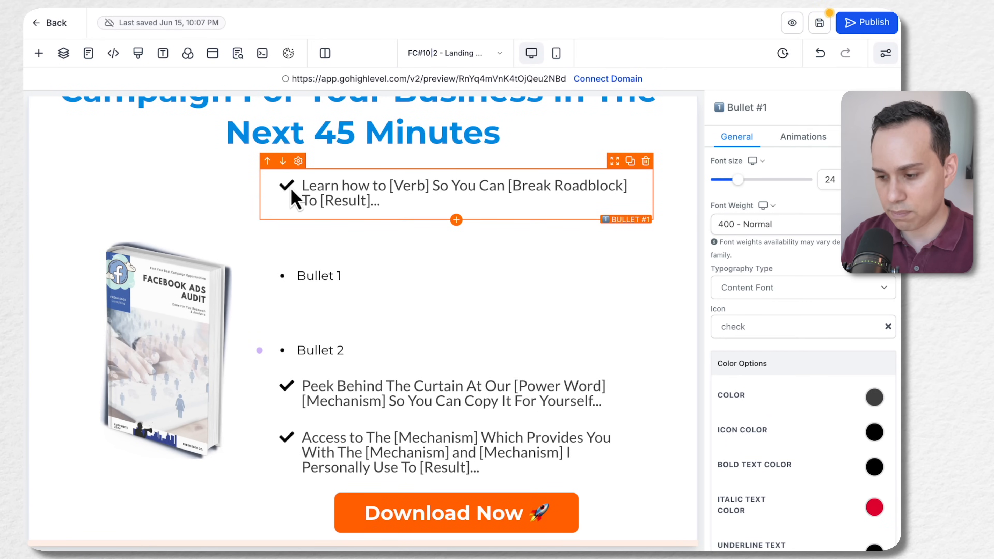
pyautogui.click(341, 281)
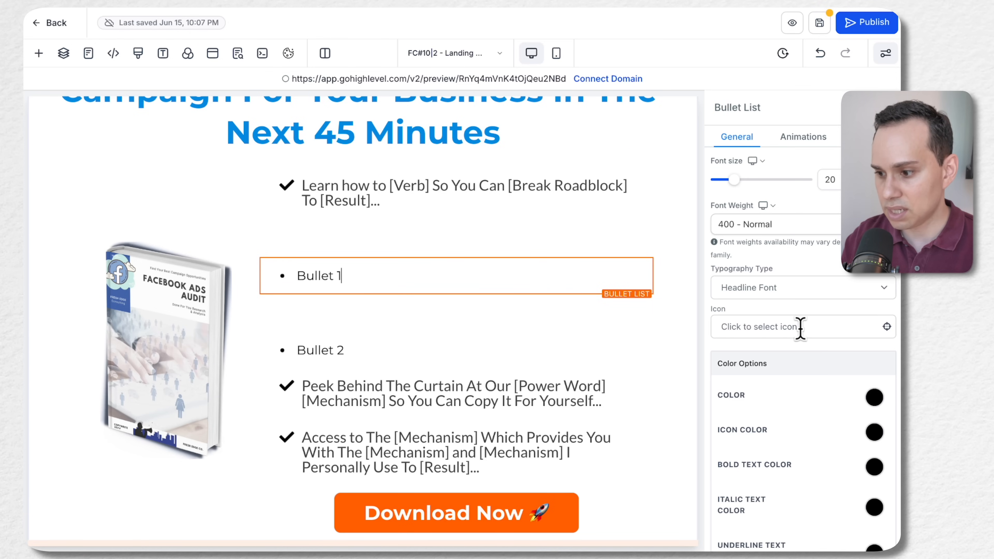
pyautogui.scroll(-2, 800, 329)
pyautogui.click(817, 277)
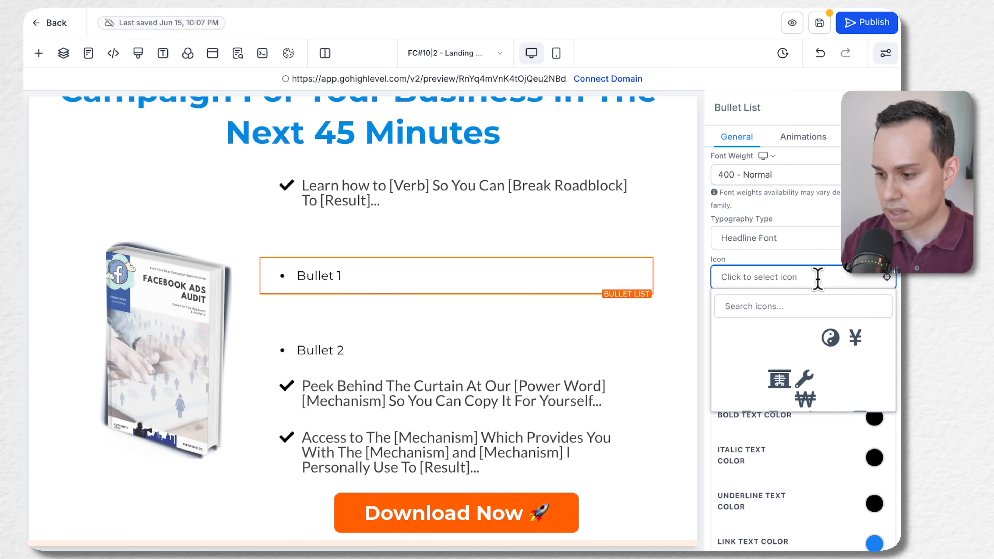
pyautogui.scroll(-5, 794, 346)
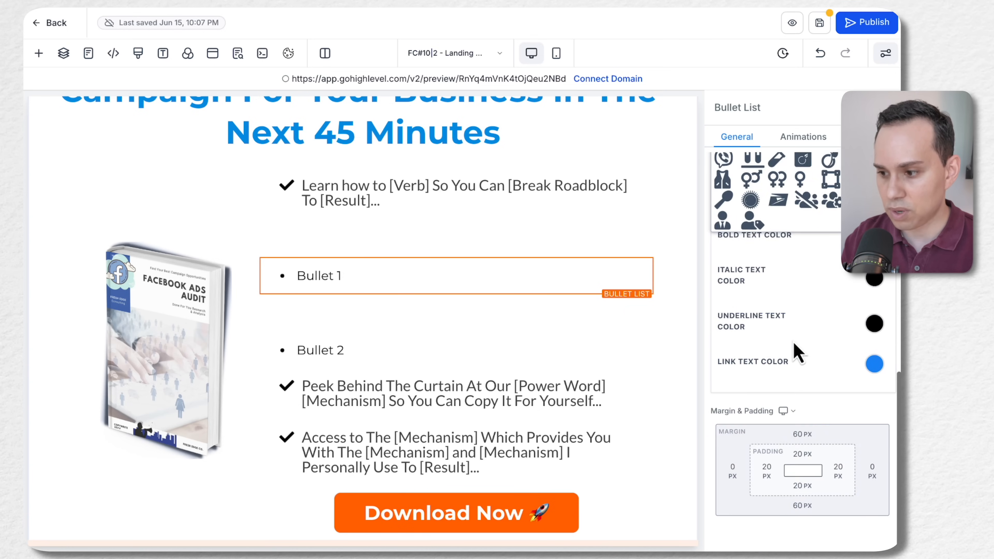
pyautogui.scroll(8, 798, 353)
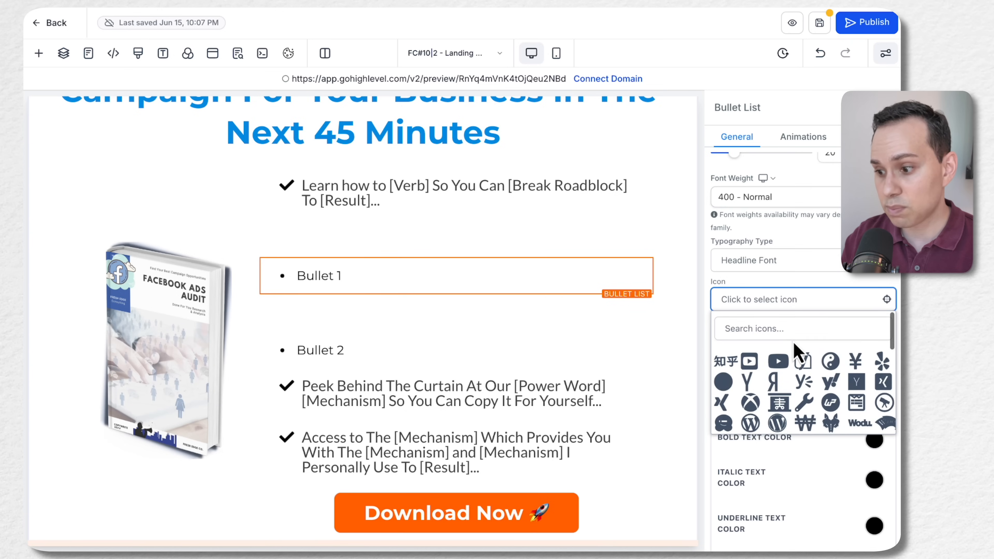
pyautogui.scroll(1, 797, 349)
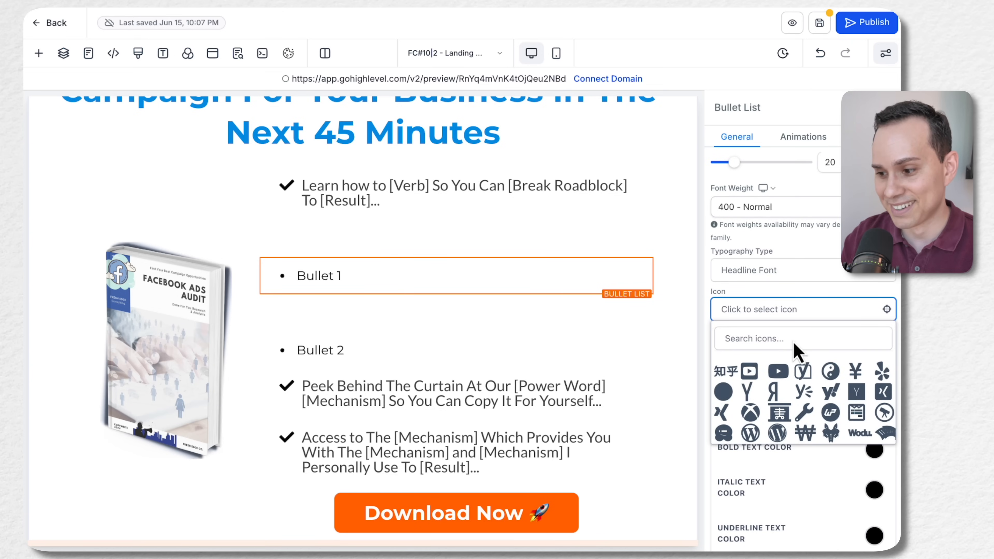
# Search the icon library of the "Bullet 1" list for "check", "law" and "med" and look through the matching icons
pyautogui.click(789, 339)
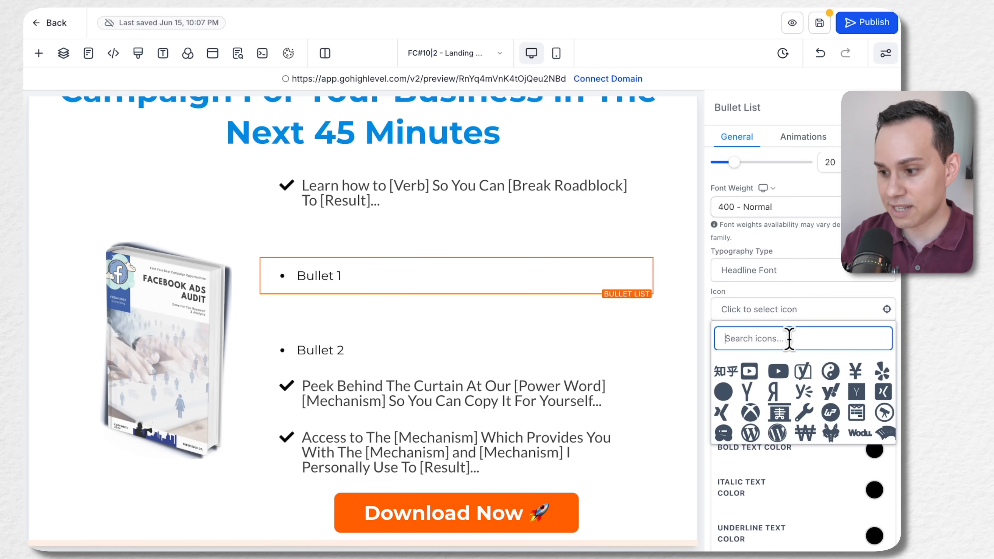
pyautogui.write('check')
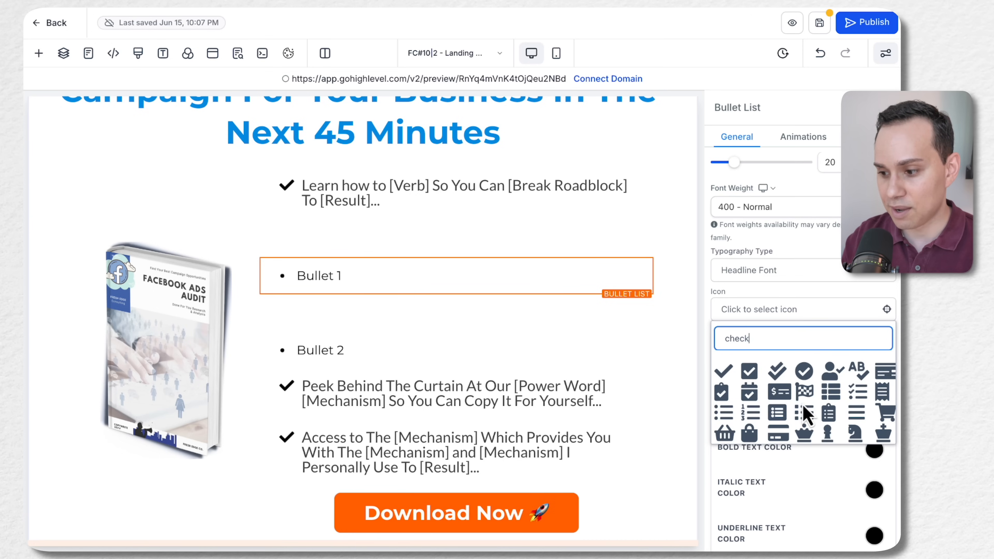
pyautogui.scroll(-1, 804, 409)
pyautogui.scroll(1, 770, 415)
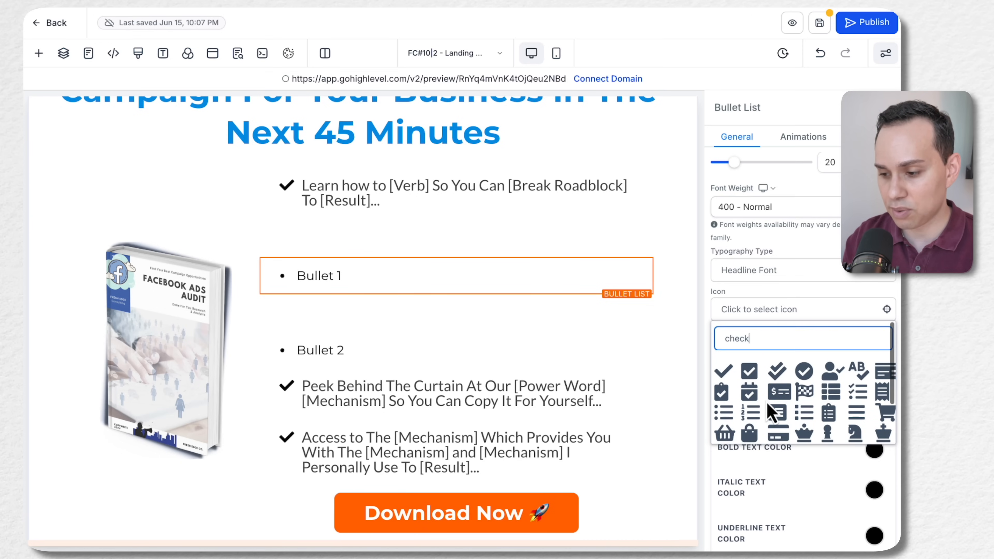
pyautogui.write('law')
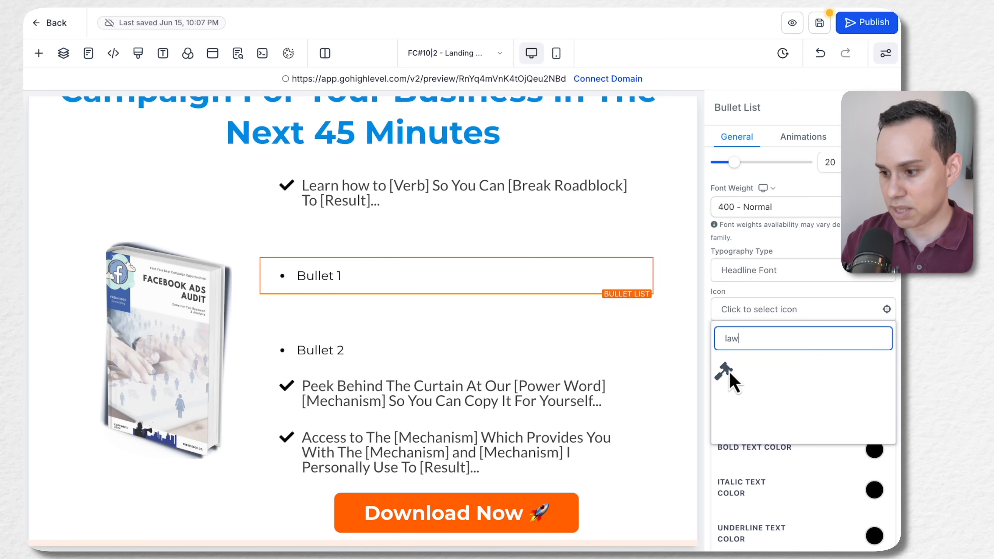
pyautogui.press('BackSpace')
pyautogui.press('BackSpace')
pyautogui.press('BackSpace')
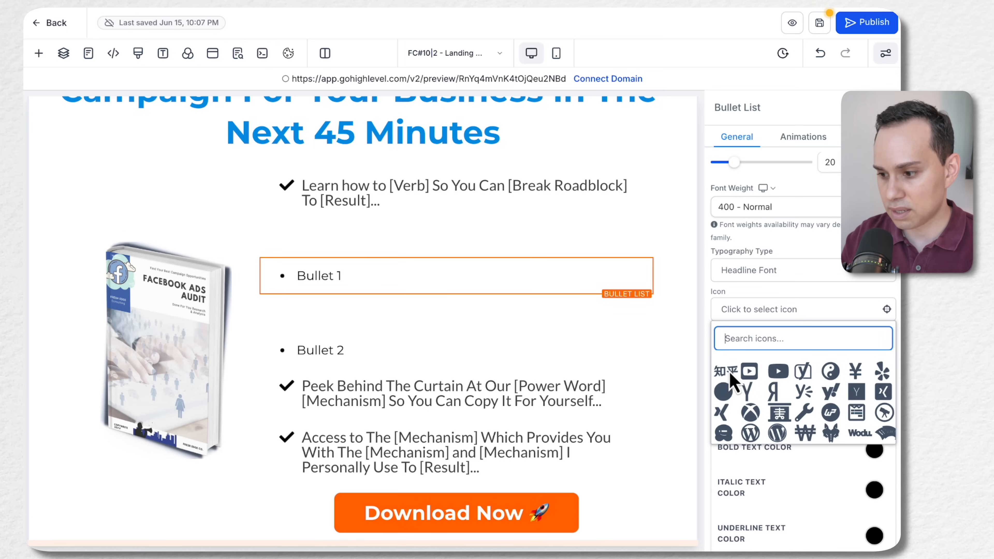
pyautogui.write('med')
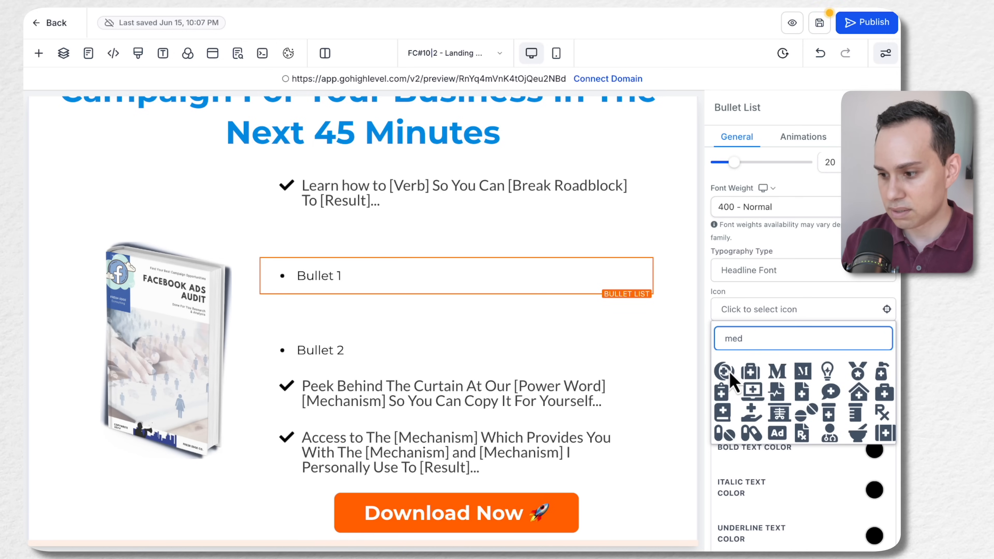
pyautogui.scroll(-5, 790, 383)
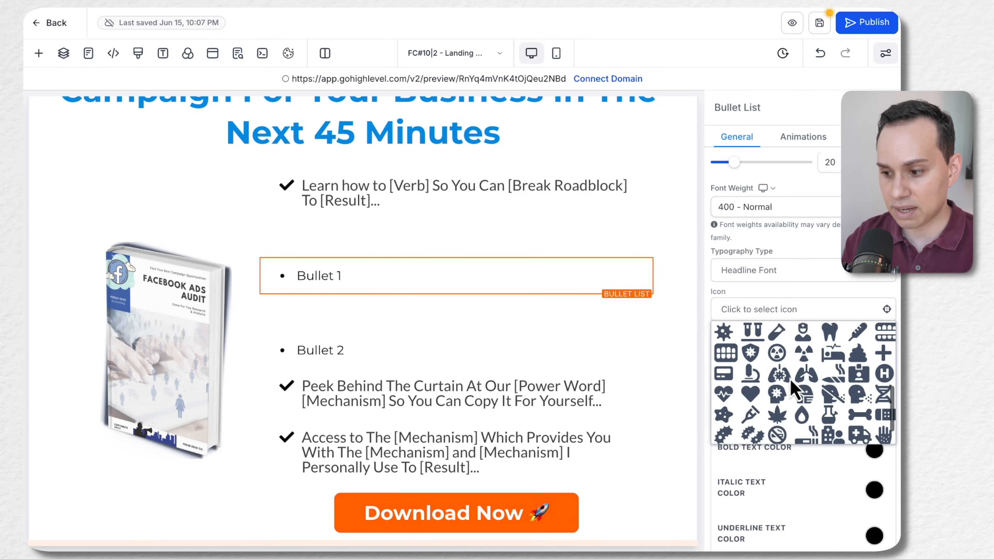
pyautogui.scroll(5, 790, 389)
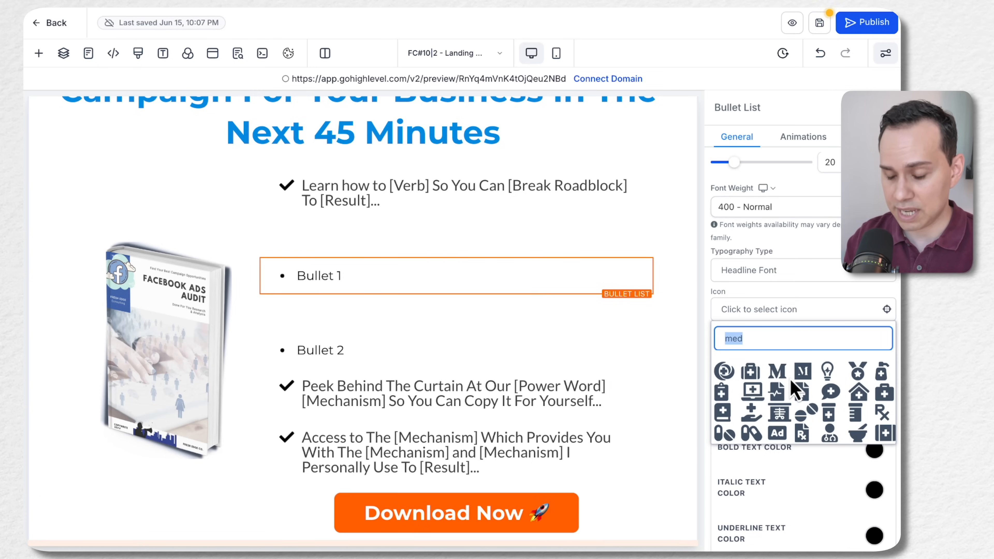
# Search the icons for "check" and set the "Bullet 1" list's icon to check-double
pyautogui.press('BackSpace')
pyautogui.write('check')
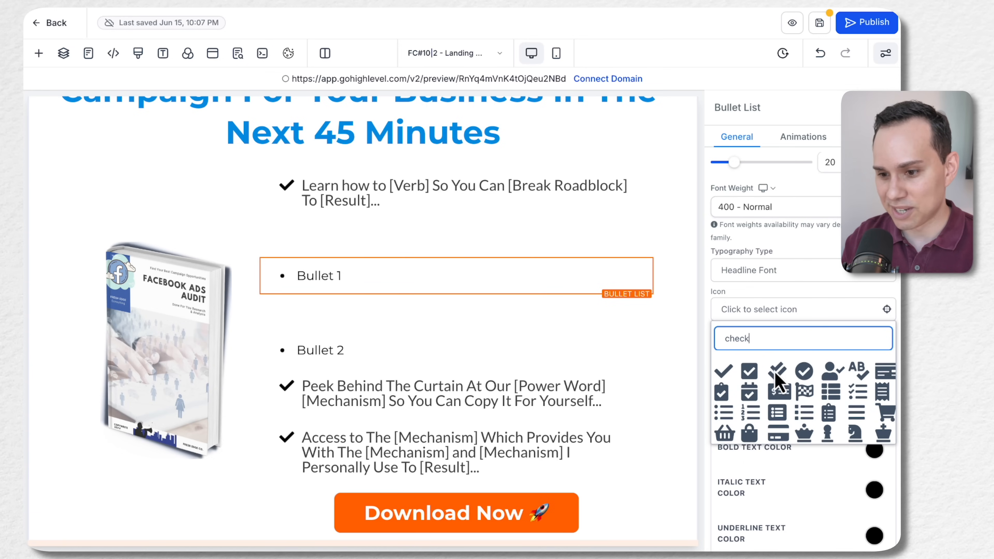
pyautogui.click(775, 372)
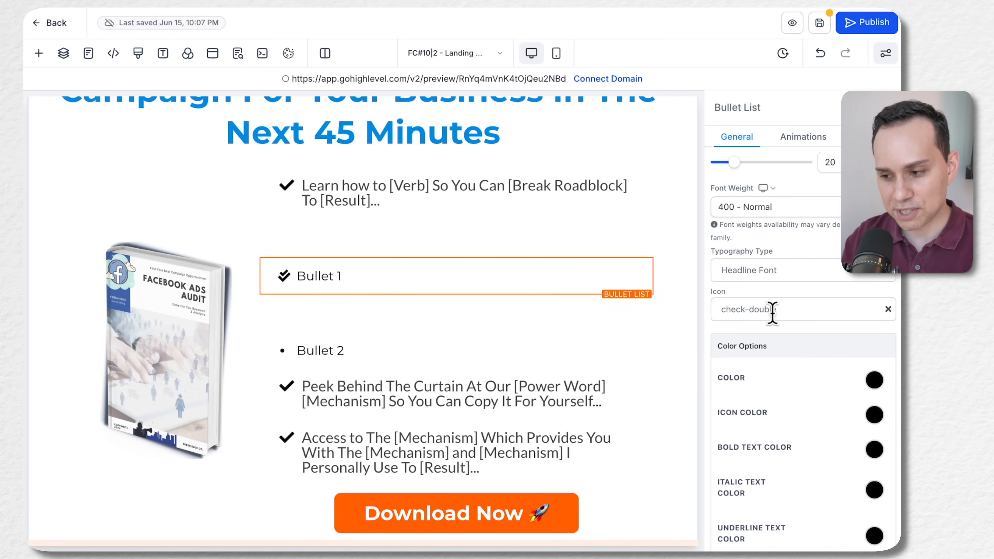
pyautogui.scroll(5, 794, 309)
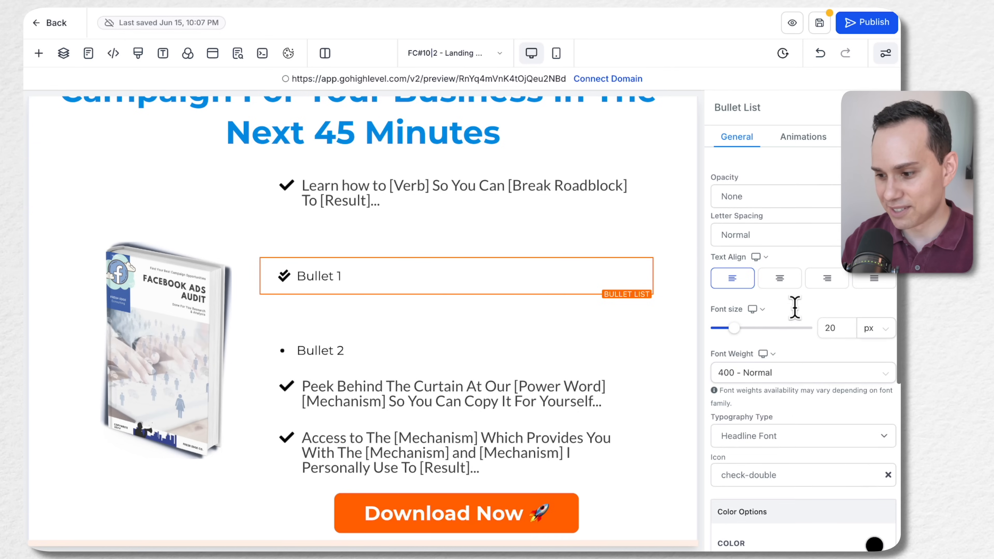
# Reopen the icon choices of the "Bullet 1" list, clear the search term and browse the full icon library
pyautogui.click(798, 474)
pyautogui.scroll(-4, 796, 470)
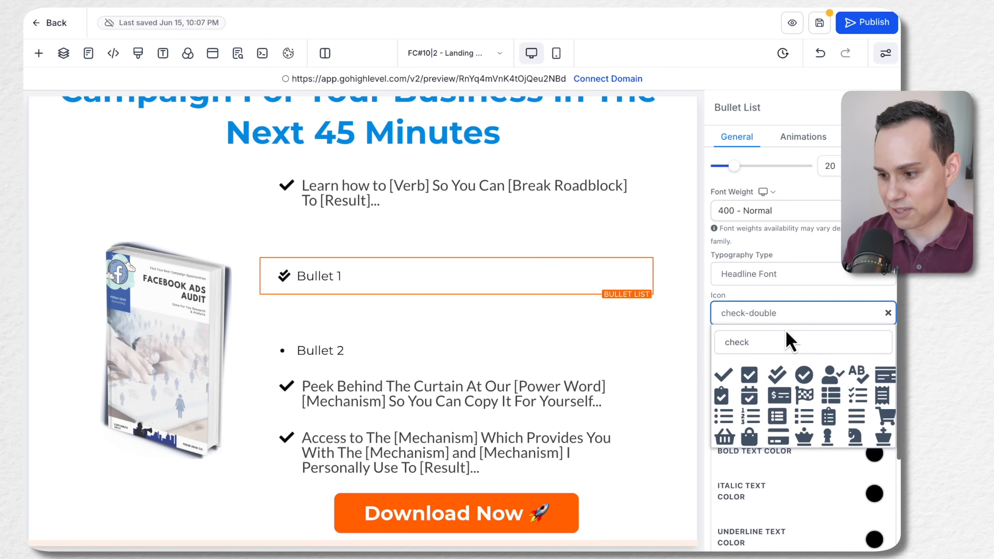
pyautogui.hotkey('ctrl', 'a')
pyautogui.press('BackSpace')
pyautogui.scroll(-3, 777, 407)
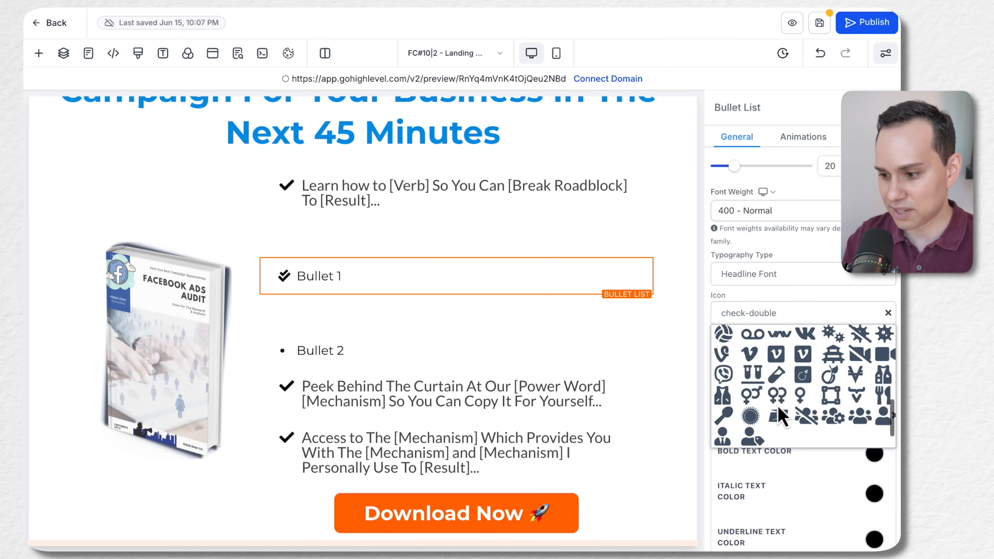
pyautogui.scroll(3, 777, 404)
pyautogui.scroll(-2, 777, 404)
pyautogui.scroll(3, 776, 405)
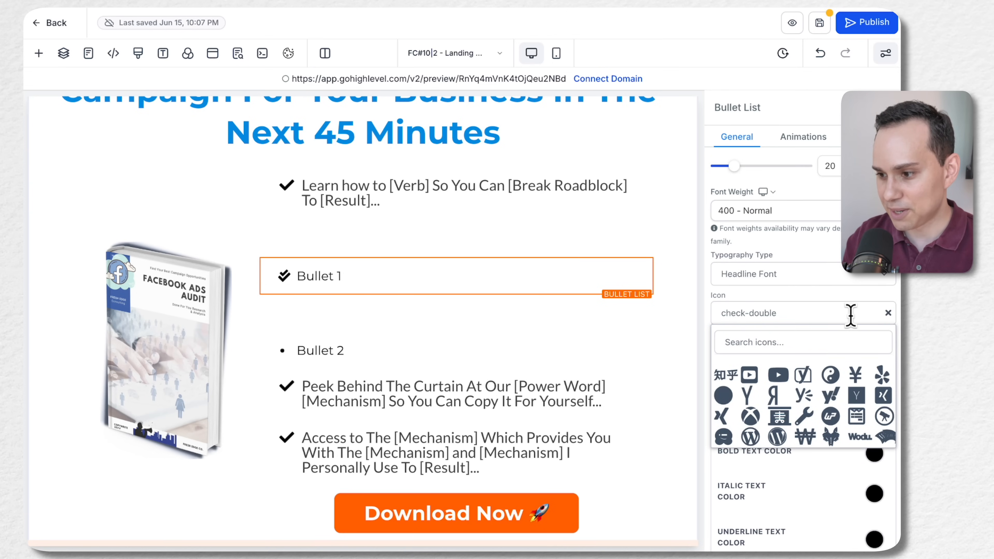
pyautogui.click(823, 307)
pyautogui.scroll(3, 823, 307)
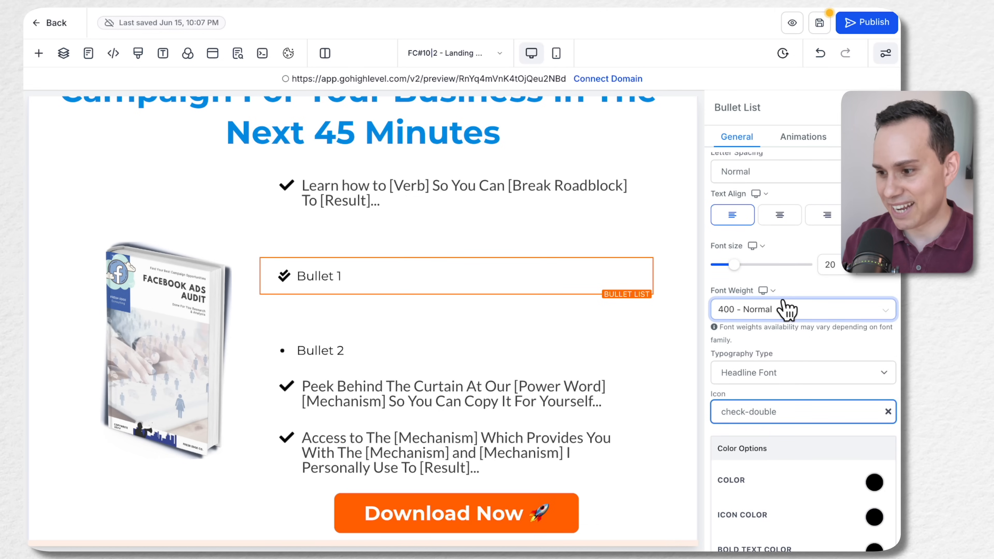
# Try a dark blue background color on the "Bullet 1" list and undo it
pyautogui.scroll(3, 787, 308)
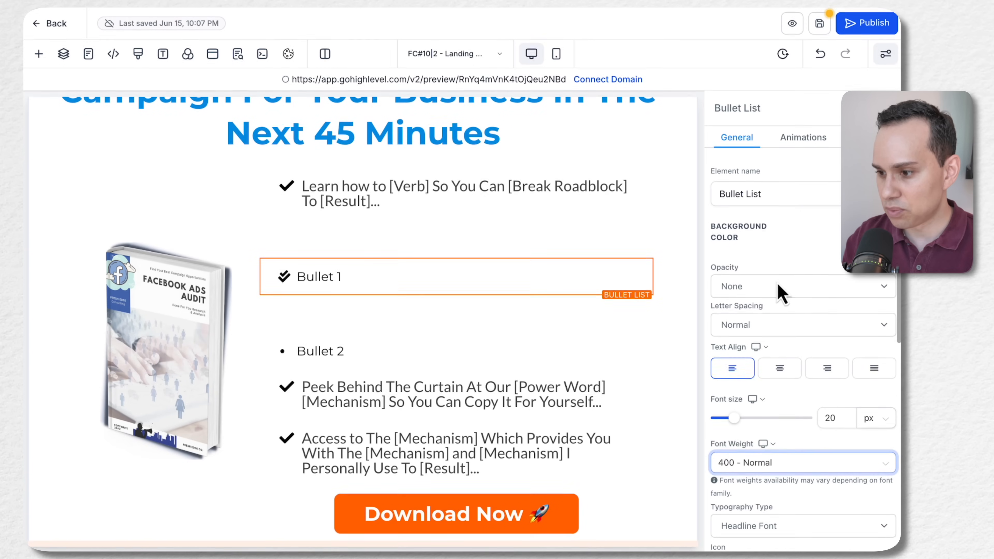
pyautogui.click(769, 191)
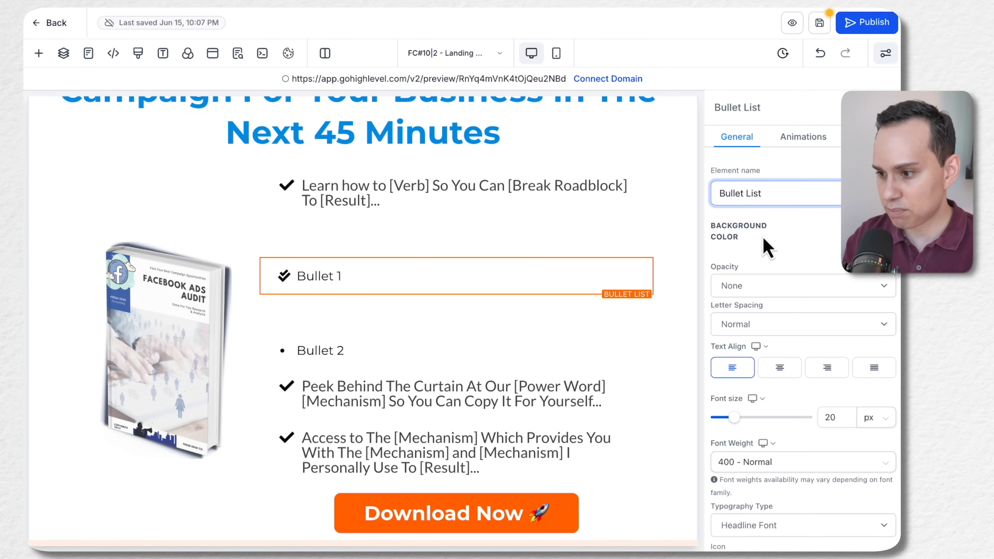
pyautogui.scroll(-2, 767, 247)
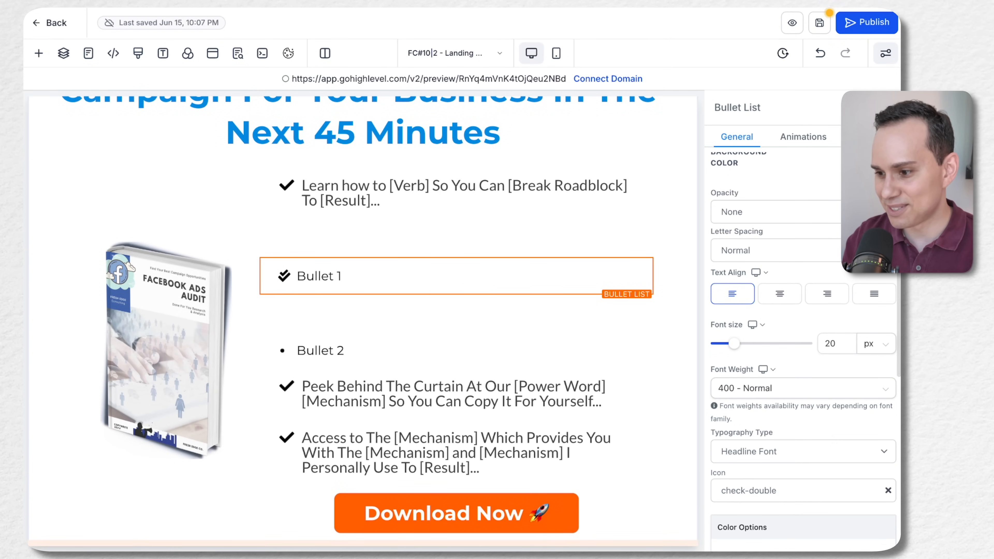
pyautogui.click(741, 265)
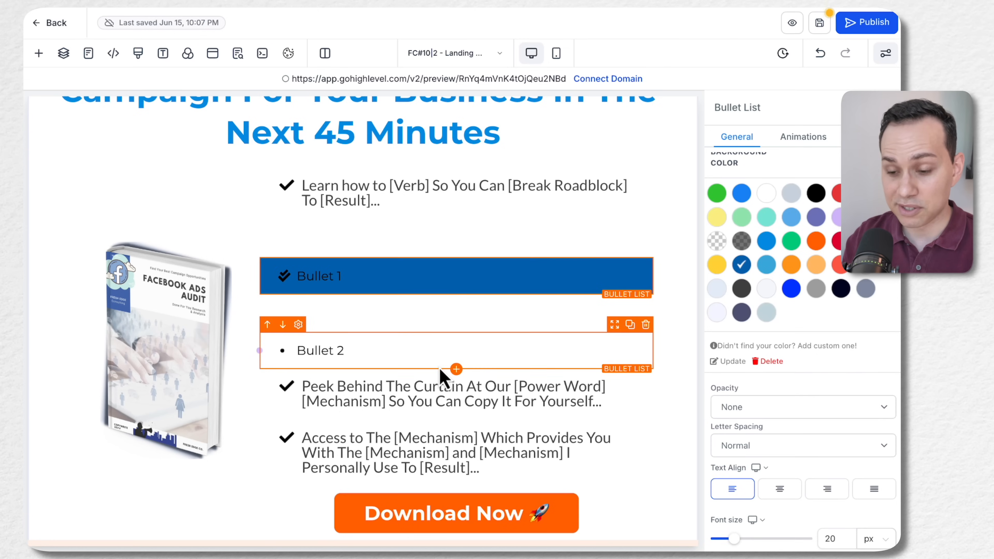
pyautogui.click(402, 281)
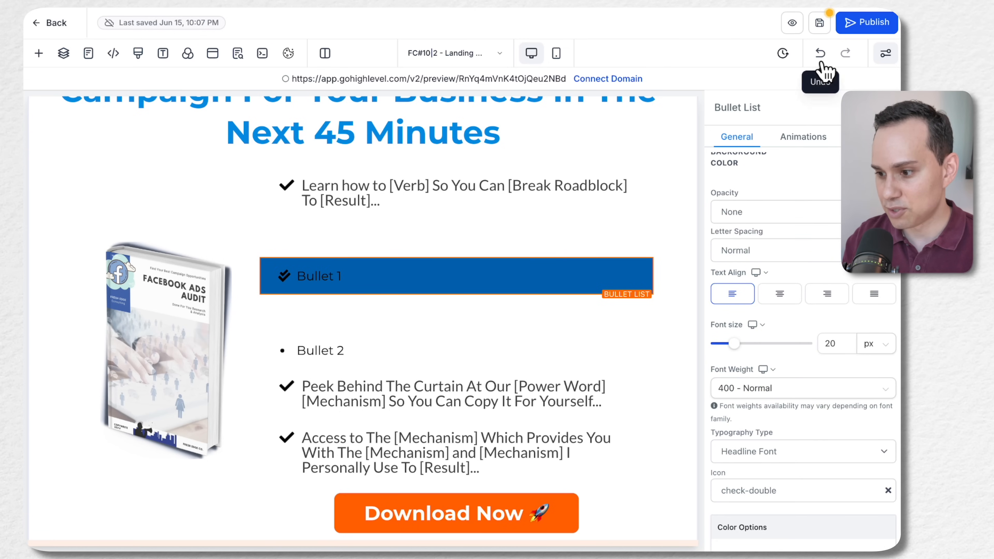
pyautogui.click(820, 53)
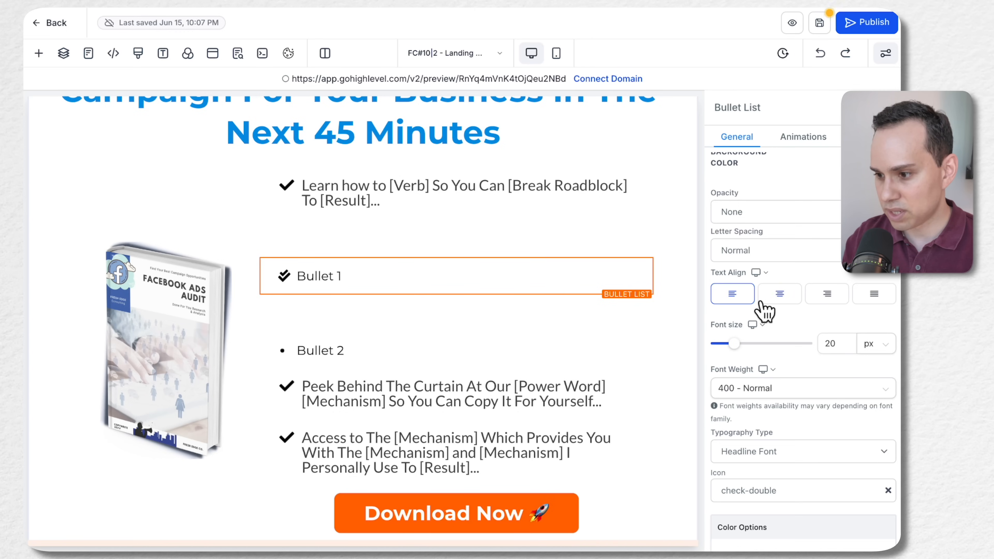
# Try the font weights 700 - Bold, 200 - Extra Light and 500 - Medium on the "Bullet 1" list, ending with 600 - Semi-Bold
pyautogui.scroll(-3, 765, 311)
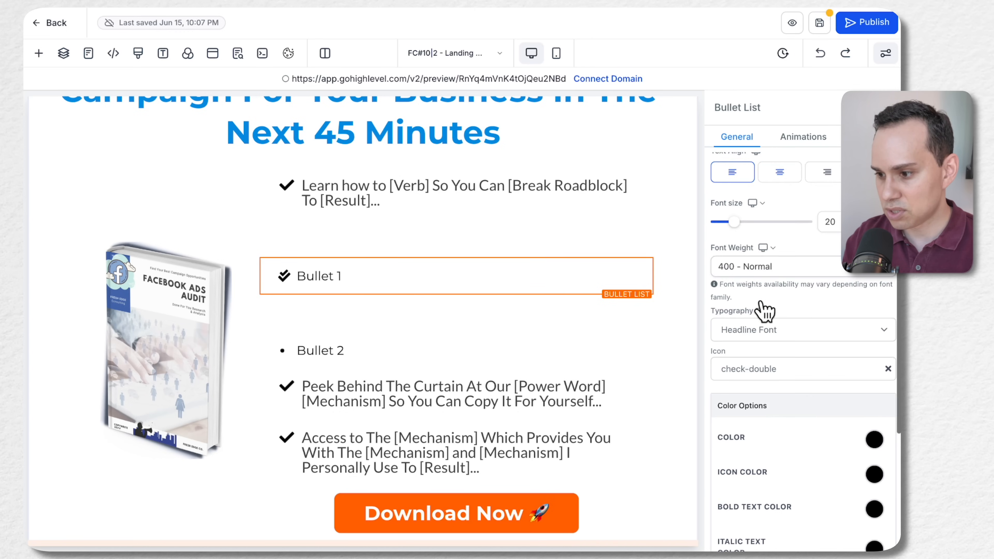
pyautogui.click(778, 266)
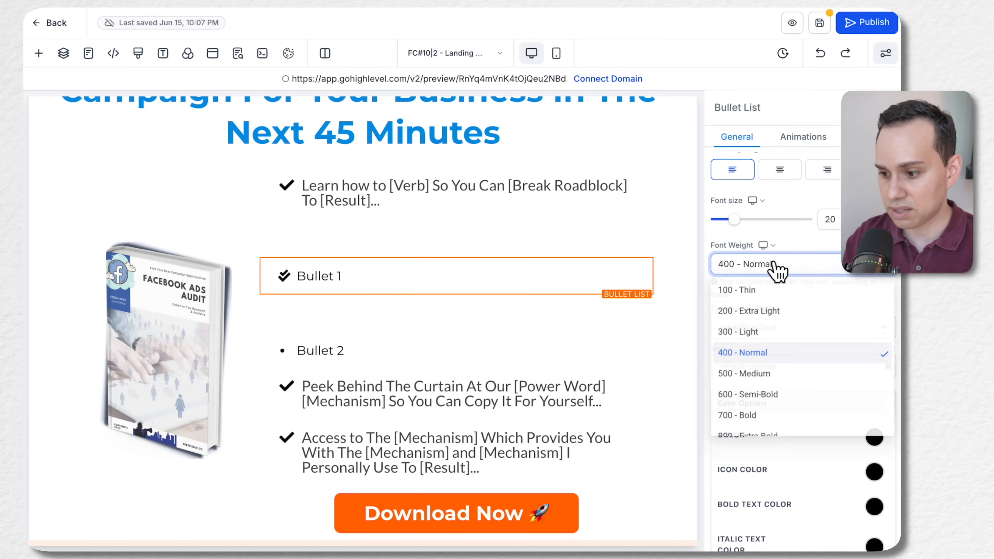
pyautogui.click(769, 417)
pyautogui.click(763, 264)
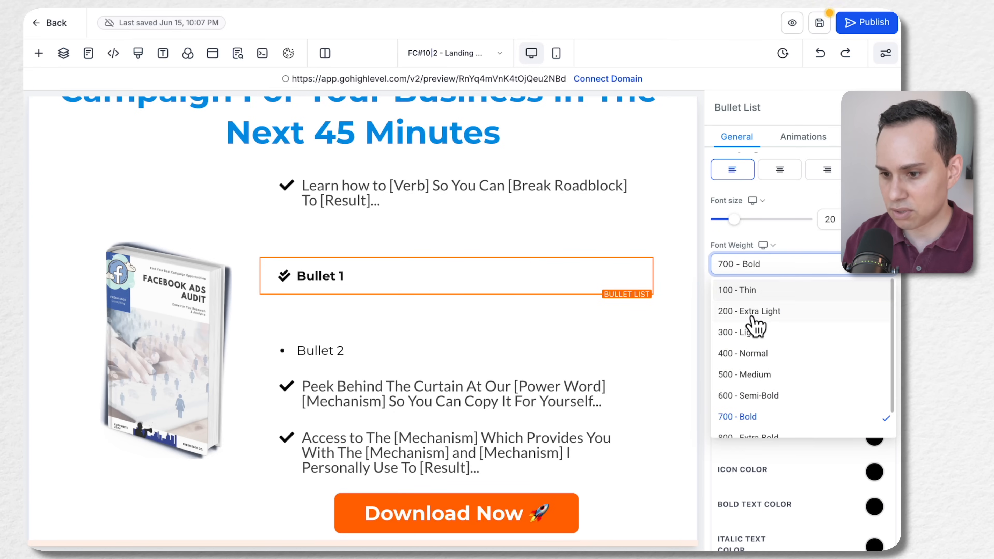
pyautogui.click(752, 313)
pyautogui.click(765, 268)
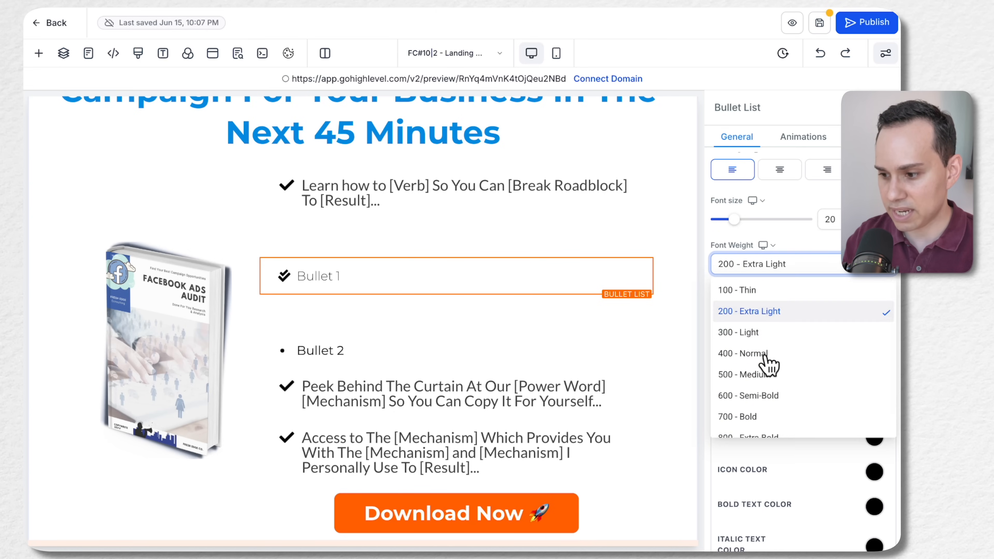
pyautogui.click(770, 382)
pyautogui.click(765, 266)
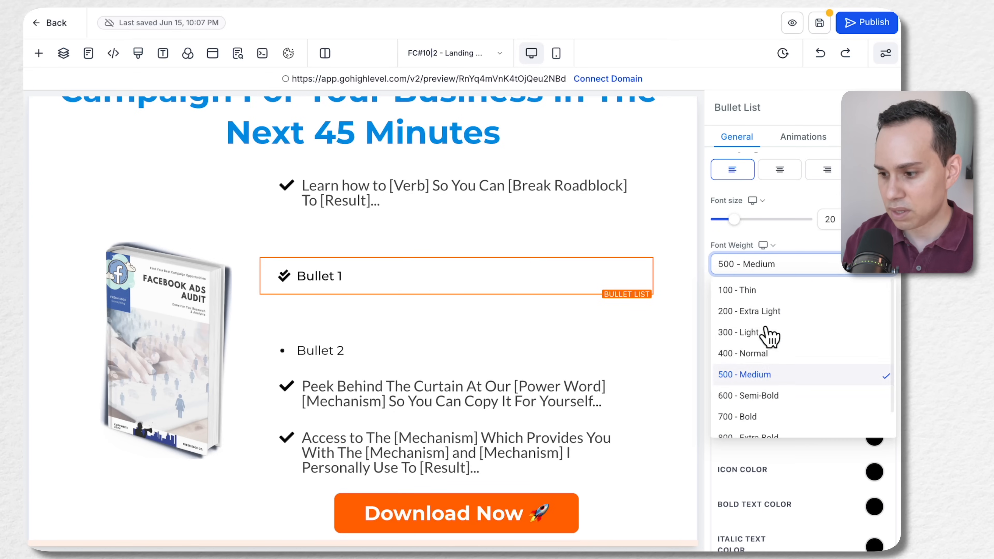
pyautogui.click(769, 393)
# Delete the demo "Bullet 1" and "Bullet 2" list elements from the bullet points column
pyautogui.click(454, 327)
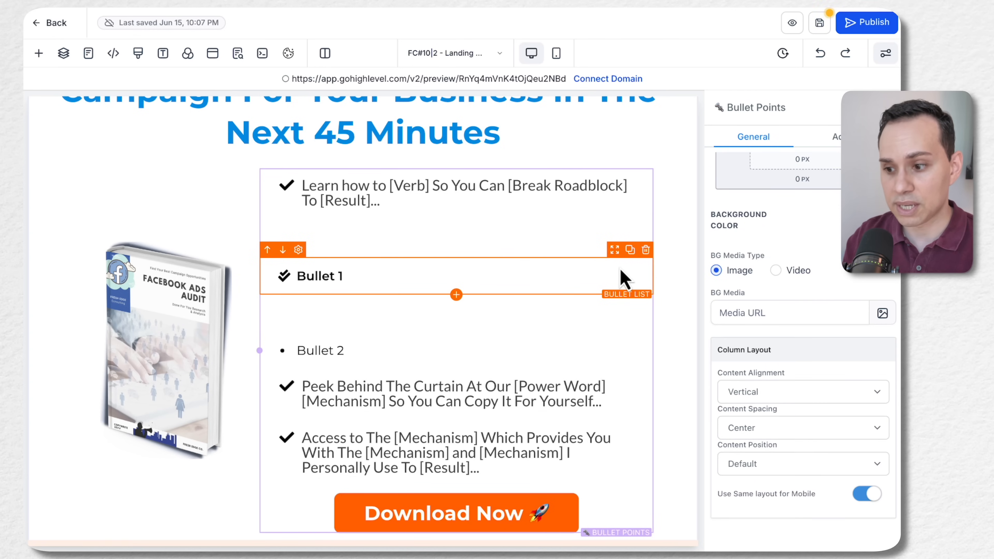
pyautogui.click(646, 253)
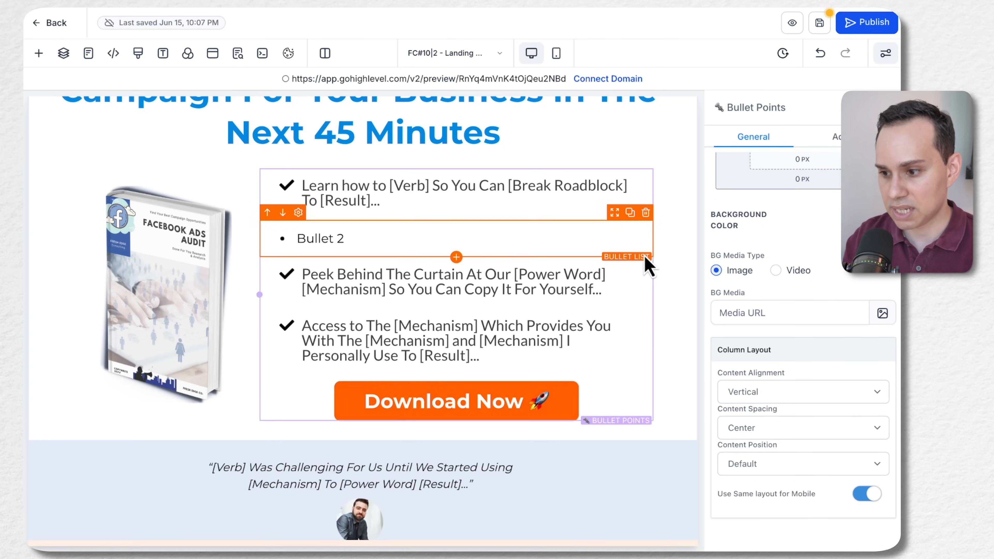
pyautogui.click(645, 213)
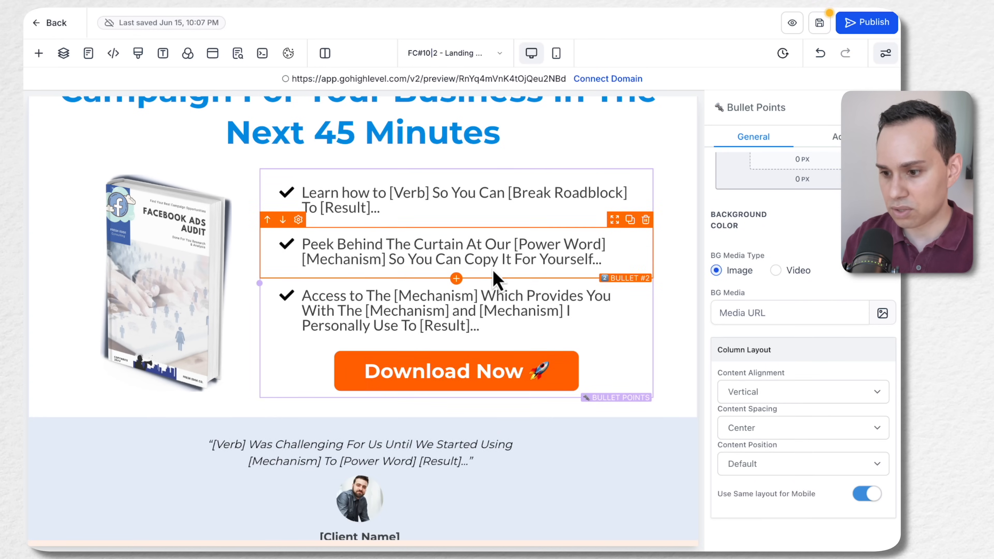
# Replace the template's first bullet text with the "Copy the proven campaign configurations..." bullet copied from the Google Docs landing page copy
pyautogui.hotkey('ctrl', 'Right')
pyautogui.click(465, 257)
pyautogui.keyDown('shift'); pyautogui.click(624, 287); pyautogui.keyUp('shift')
pyautogui.hotkey('ctrl', 'c')
pyautogui.hotkey('ctrl', 'Left')
pyautogui.click(349, 193)
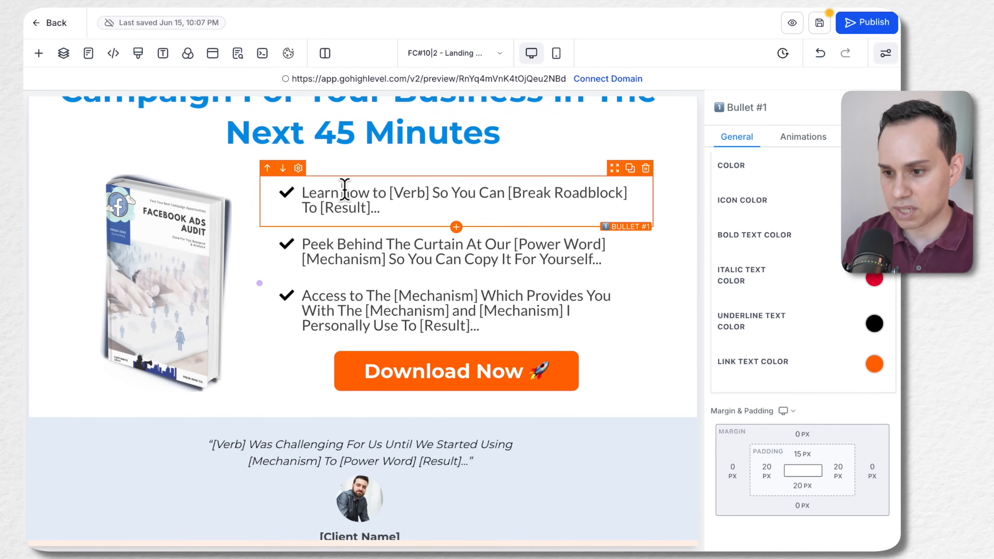
pyautogui.hotkey('ctrl', 'a')
pyautogui.hotkey('ctrl', 'v')
# Replace the template's second bullet text with the "Leverage done for you keyword formulas..." bullet copied from the Google Docs copy
pyautogui.hotkey('ctrl', 'Right')
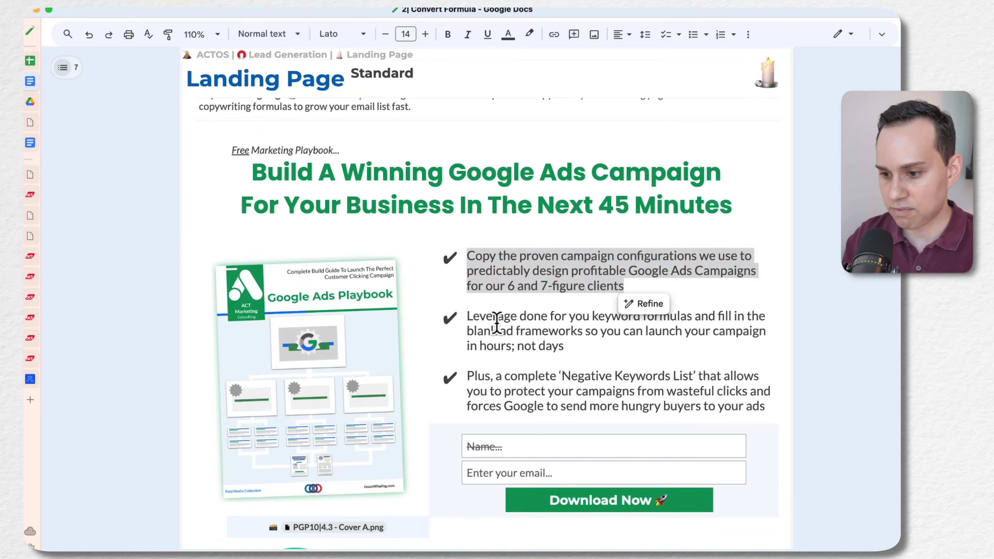
pyautogui.click(467, 317)
pyautogui.keyDown('shift'); pyautogui.click(565, 345); pyautogui.keyUp('shift')
pyautogui.hotkey('ctrl', 'c')
pyautogui.hotkey('ctrl', 'Left')
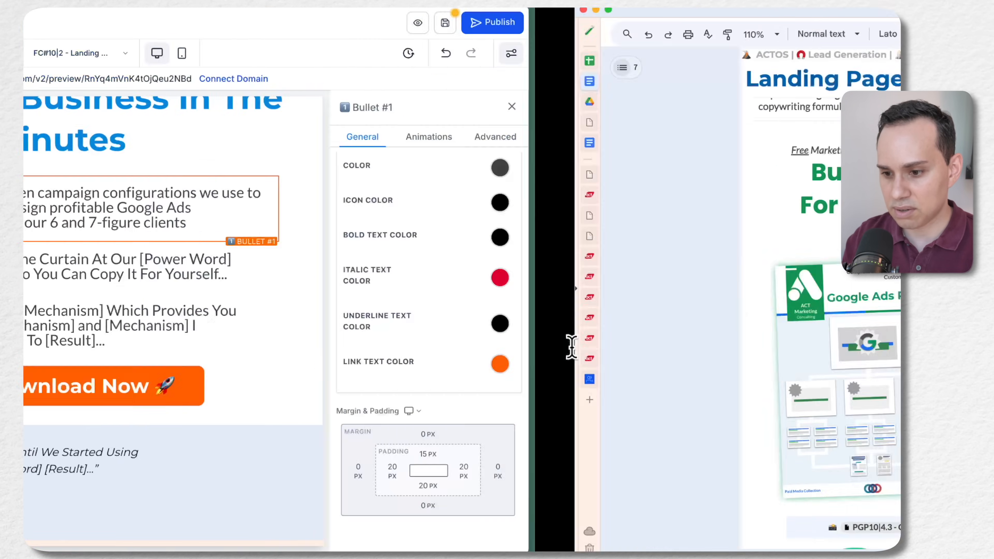
pyautogui.click(371, 270)
pyautogui.hotkey('ctrl', 'a')
pyautogui.hotkey('ctrl', 'v')
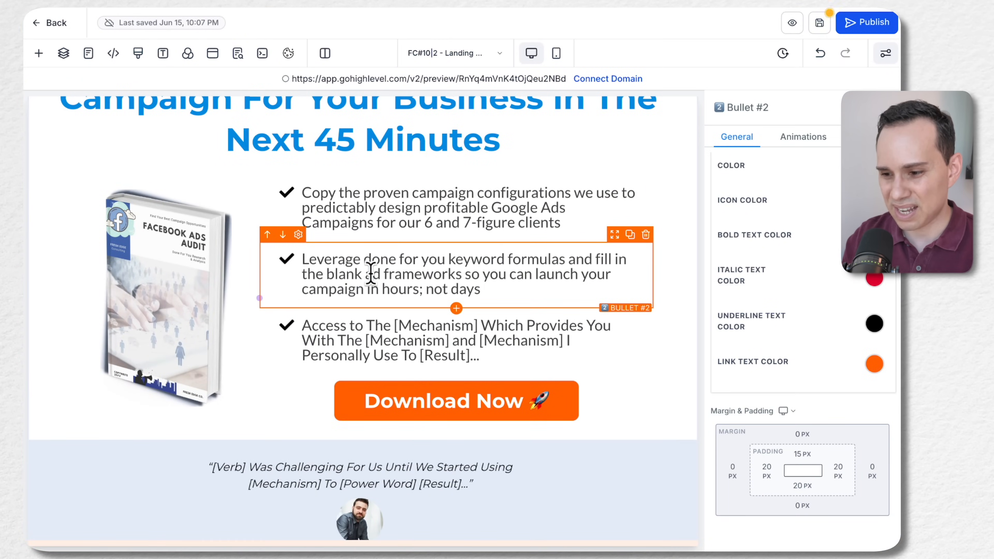
# Replace the template's third bullet text with the "Plus, a complete 'Negative Keywords List'..." bullet copied from the Google Docs landing page copy
pyautogui.hotkey('ctrl', 'Right')
pyautogui.click(468, 376)
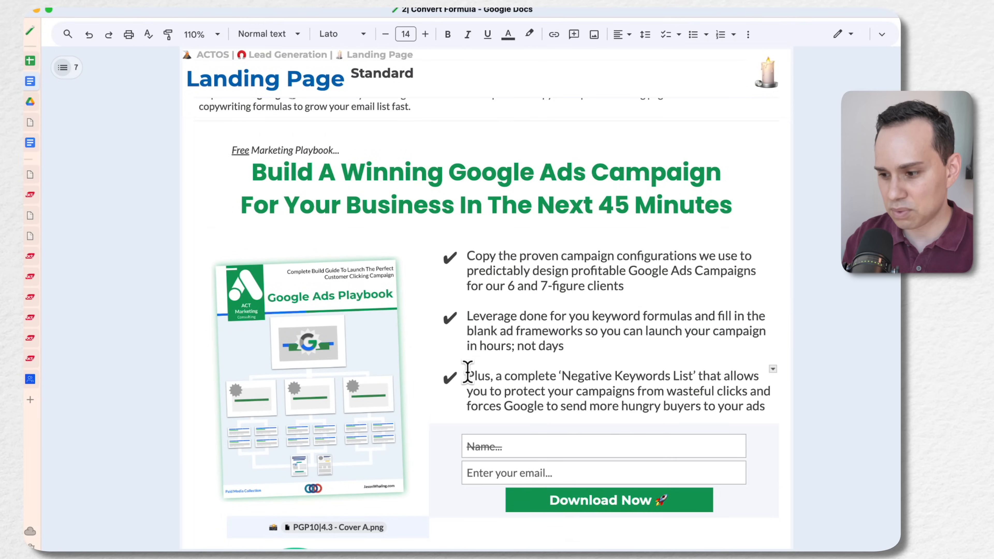
pyautogui.keyDown('shift'); pyautogui.click(766, 406); pyautogui.keyUp('shift')
pyautogui.hotkey('ctrl', 'c')
pyautogui.hotkey('ctrl', 'Left')
pyautogui.click(504, 344)
pyautogui.hotkey('ctrl', 'a')
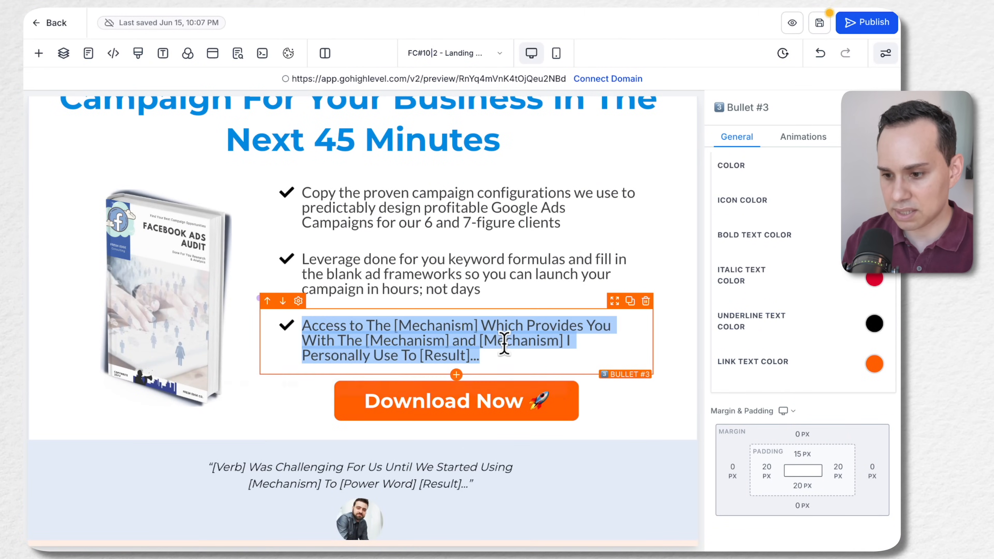
pyautogui.hotkey('ctrl', 'v')
# Set the line height of the first bullet, "Copy the proven campaign configurations...", to 1.3 em
pyautogui.click(348, 216)
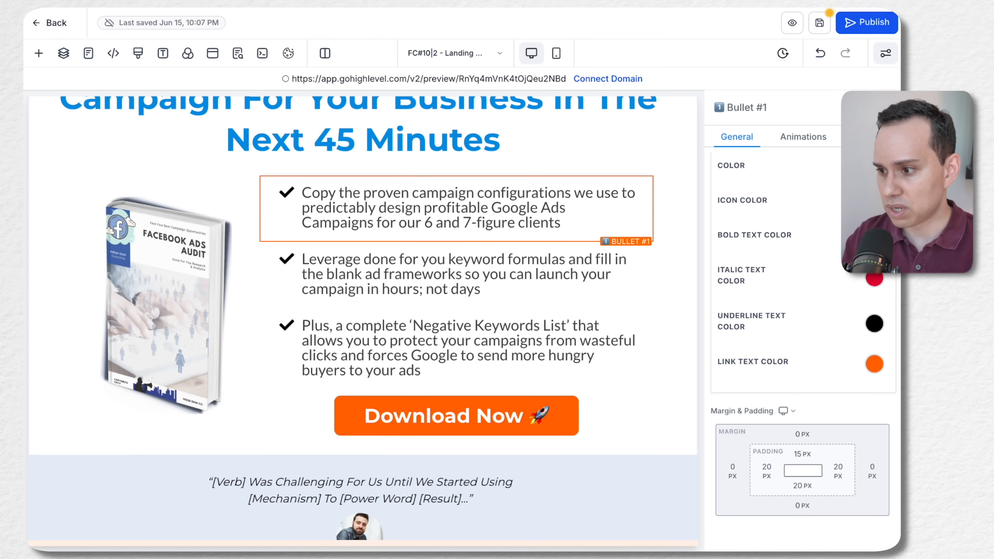
pyautogui.scroll(-5, 840, 259)
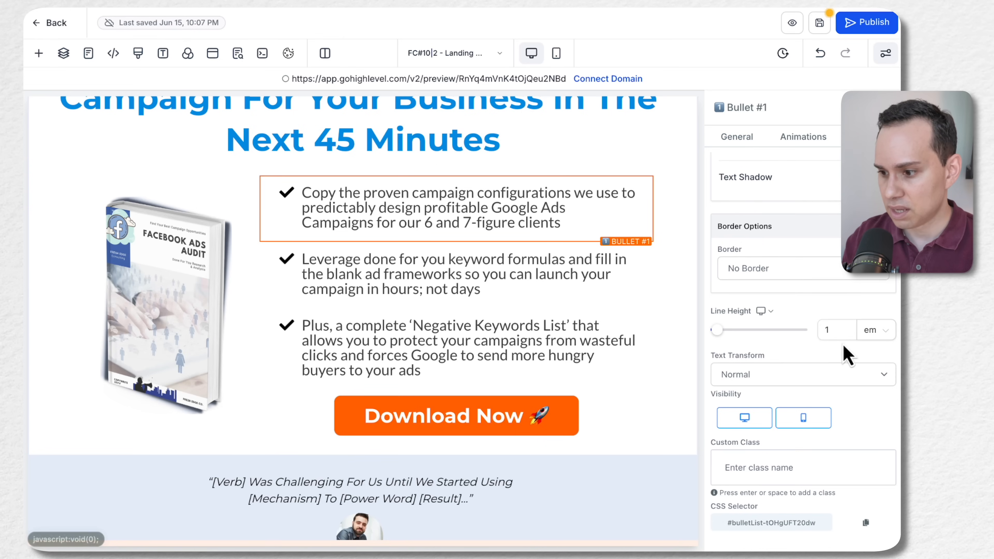
pyautogui.moveTo(714, 328); pyautogui.dragTo(720, 330)
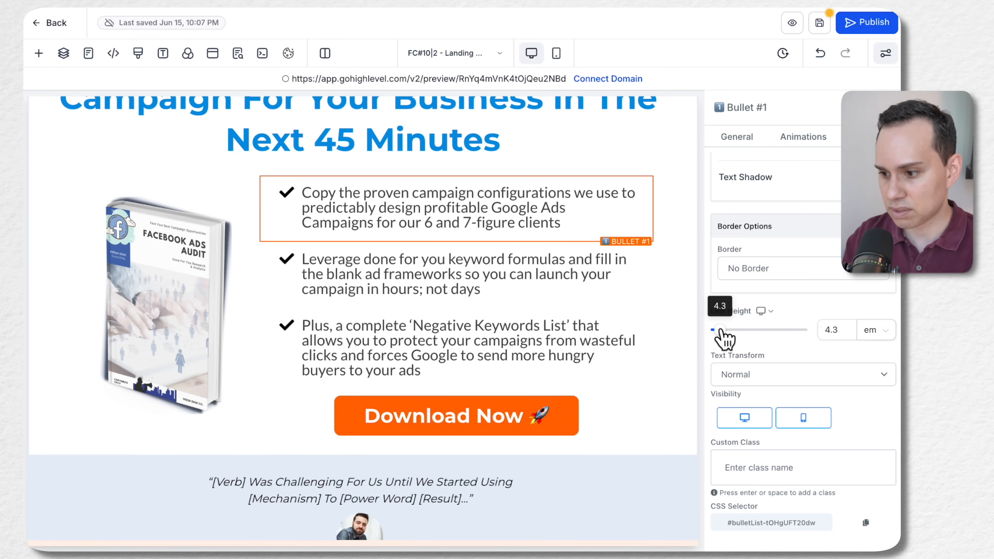
pyautogui.click(825, 330)
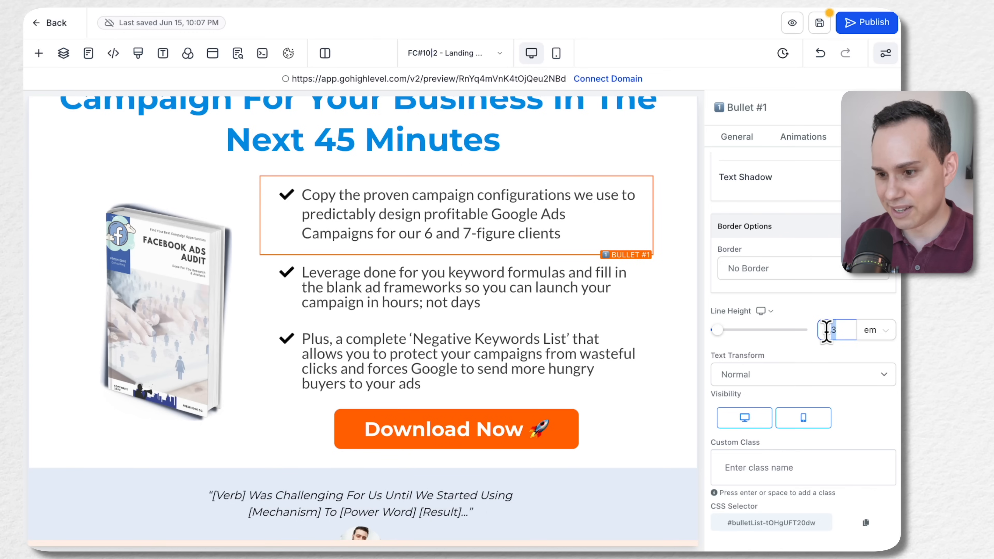
pyautogui.click(839, 329)
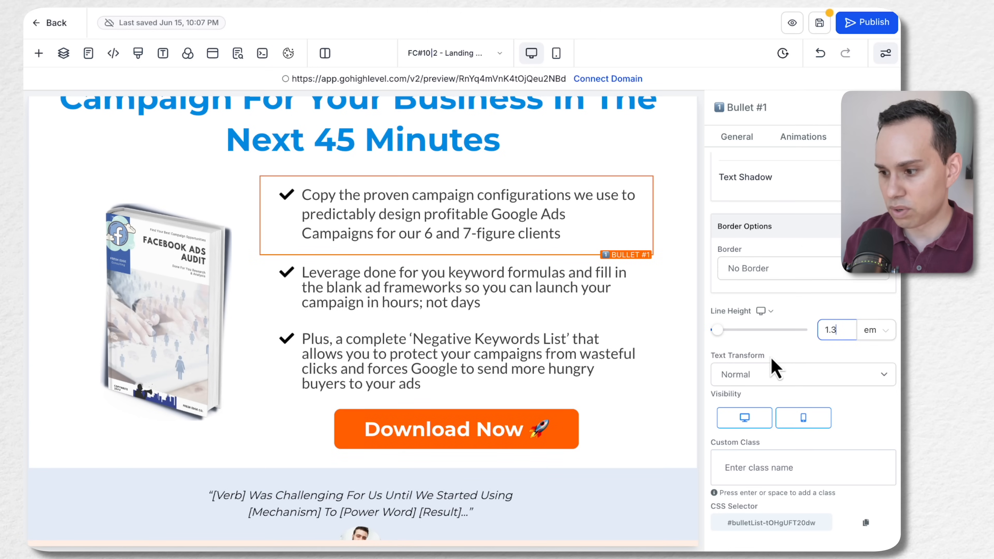
pyautogui.click(584, 230)
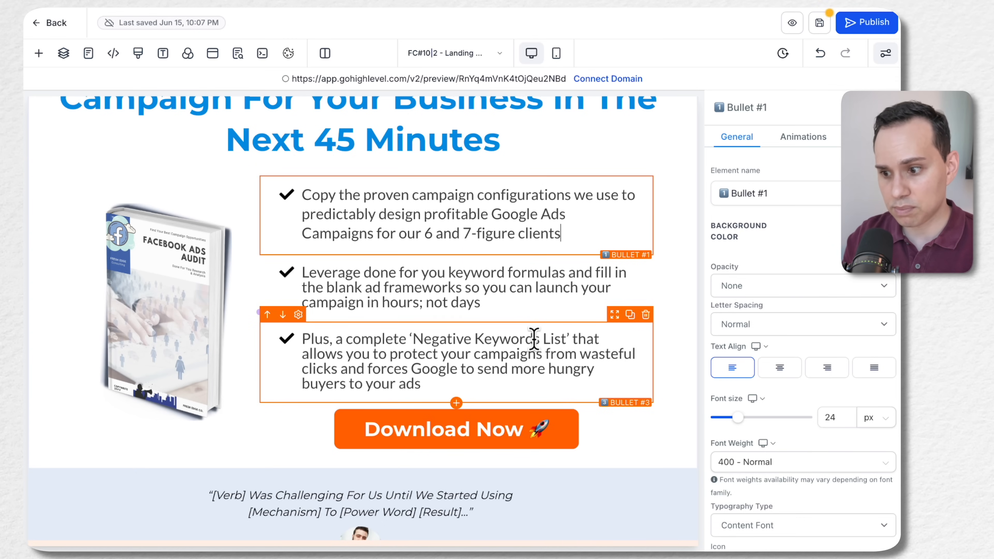
pyautogui.scroll(-10, 778, 274)
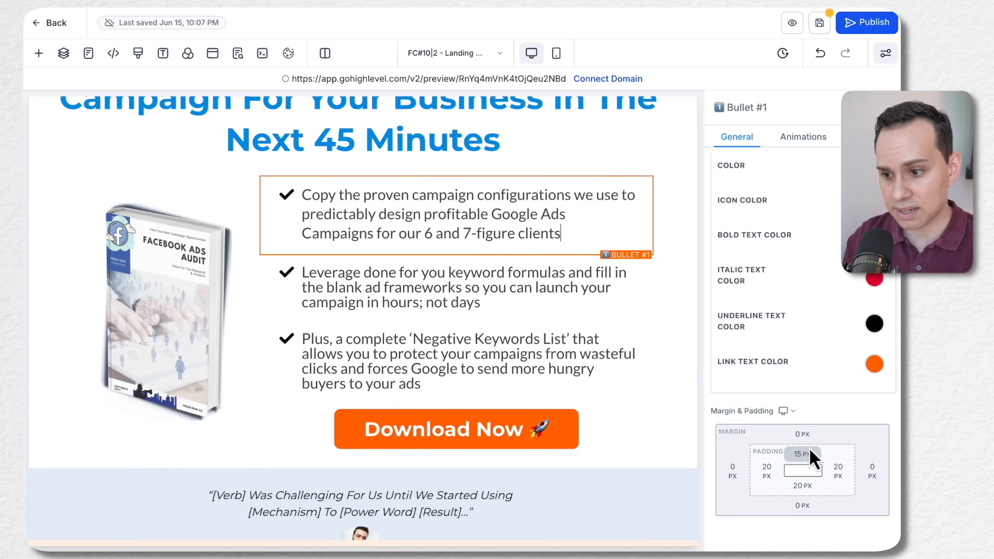
pyautogui.scroll(10, 782, 301)
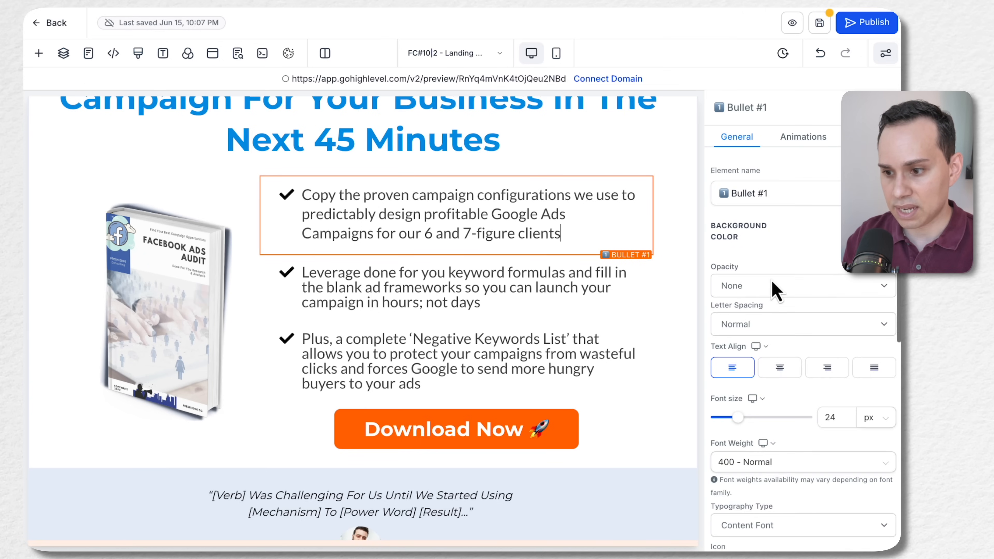
pyautogui.scroll(-5, 802, 352)
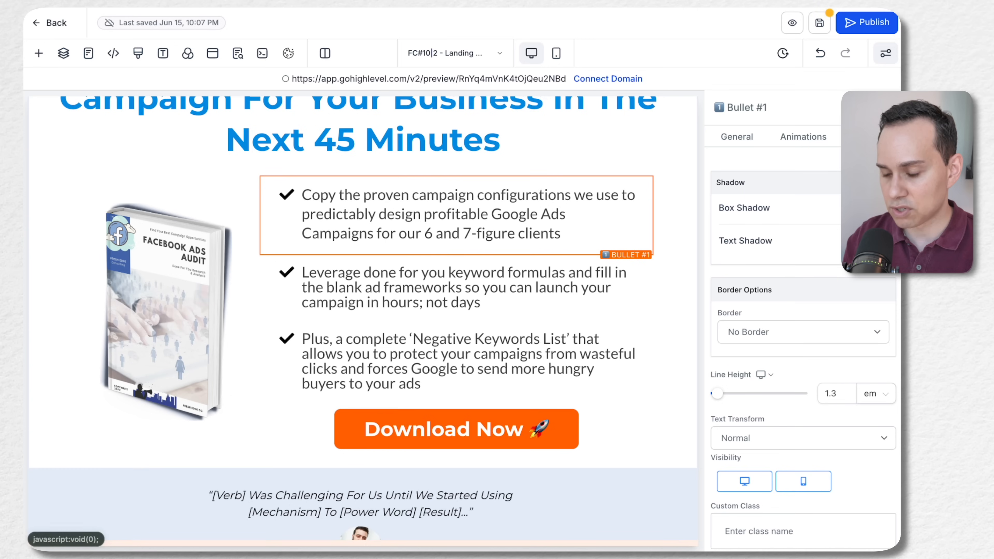
pyautogui.click(881, 394)
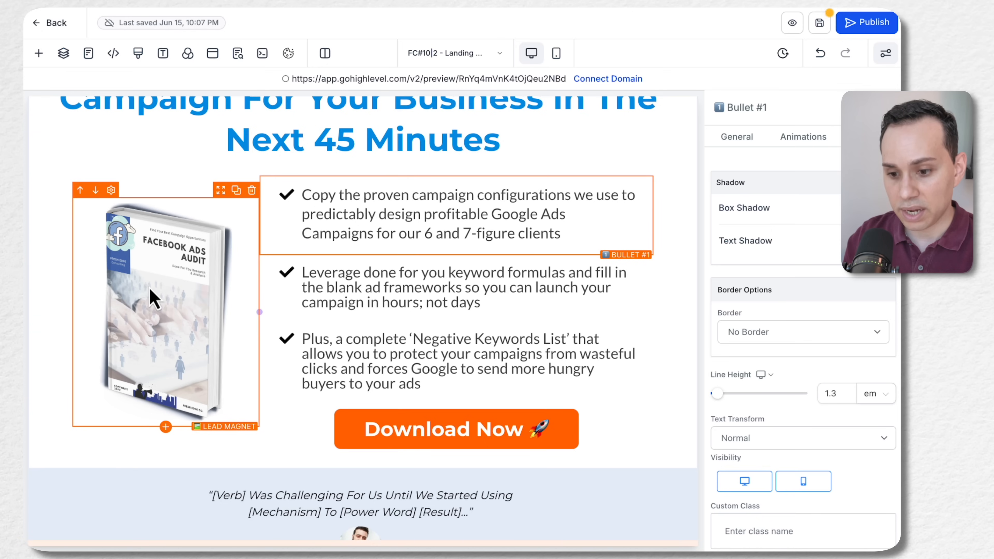
# Open the height value of the Lead Magnet book image for editing
pyautogui.click(187, 313)
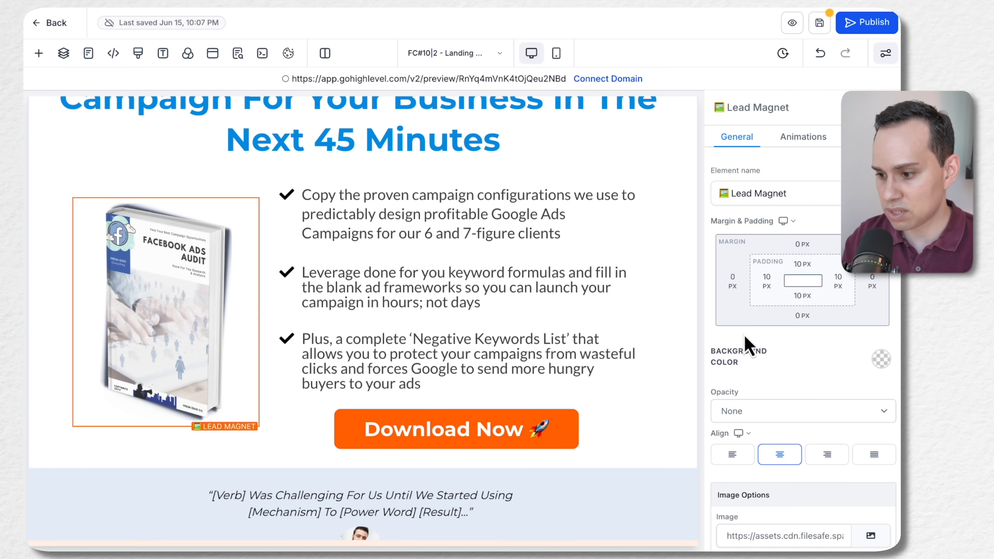
pyautogui.scroll(-5, 745, 339)
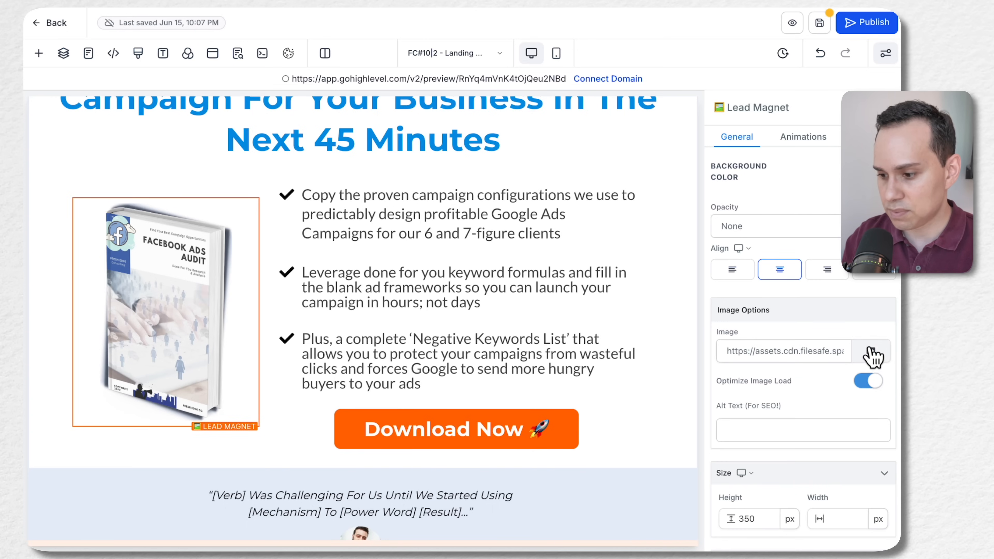
pyautogui.scroll(-3, 728, 411)
pyautogui.click(753, 413)
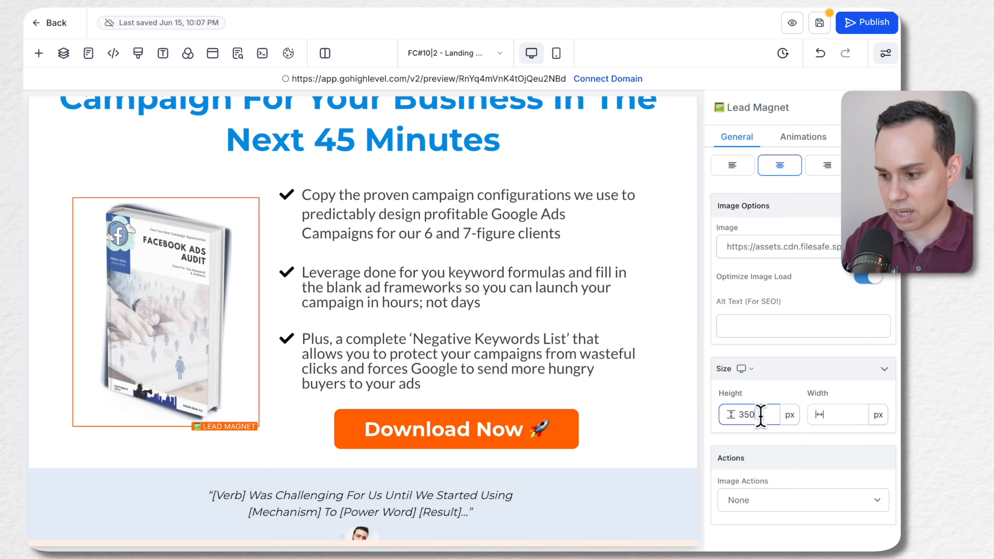
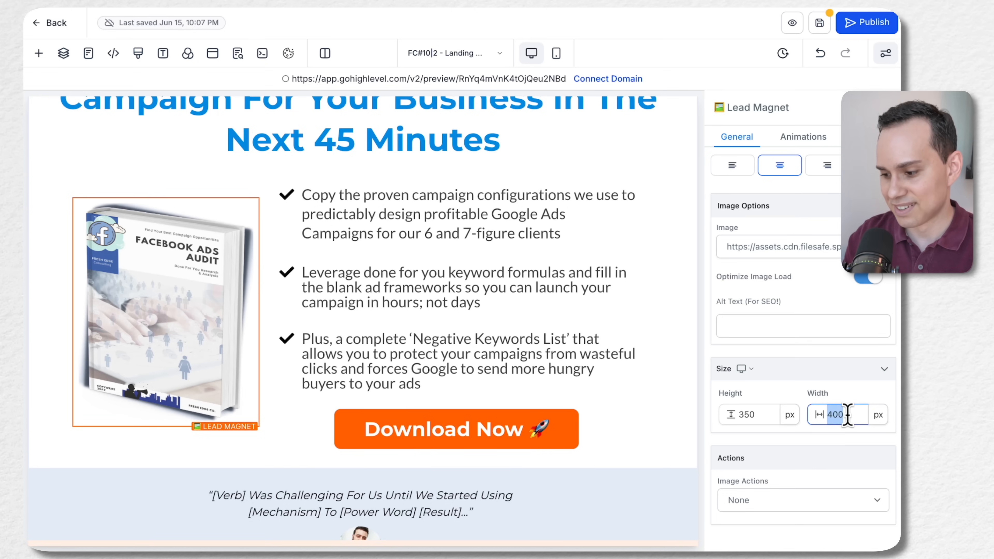
# Try setting the Lead Magnet image's width to 400 px and undo the change
pyautogui.write('400')
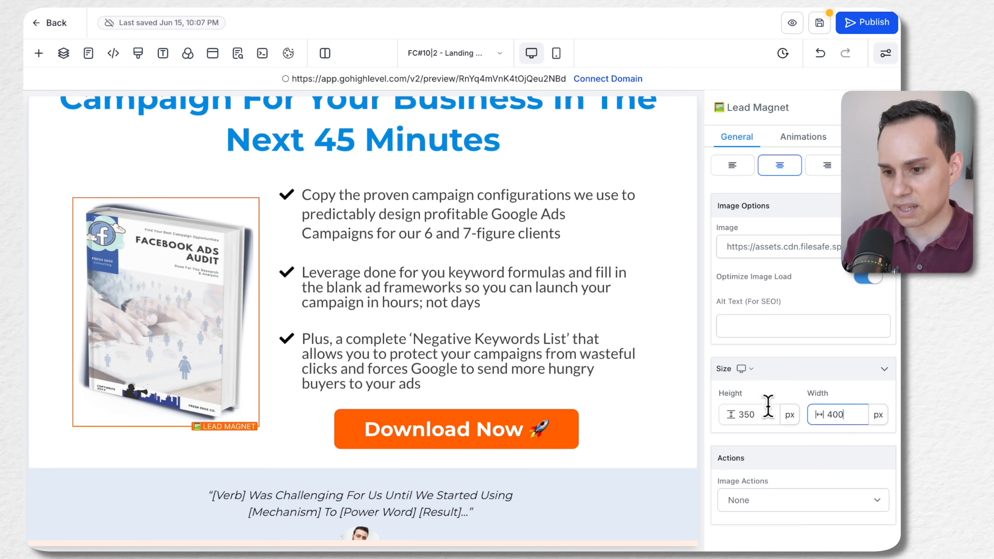
pyautogui.click(819, 53)
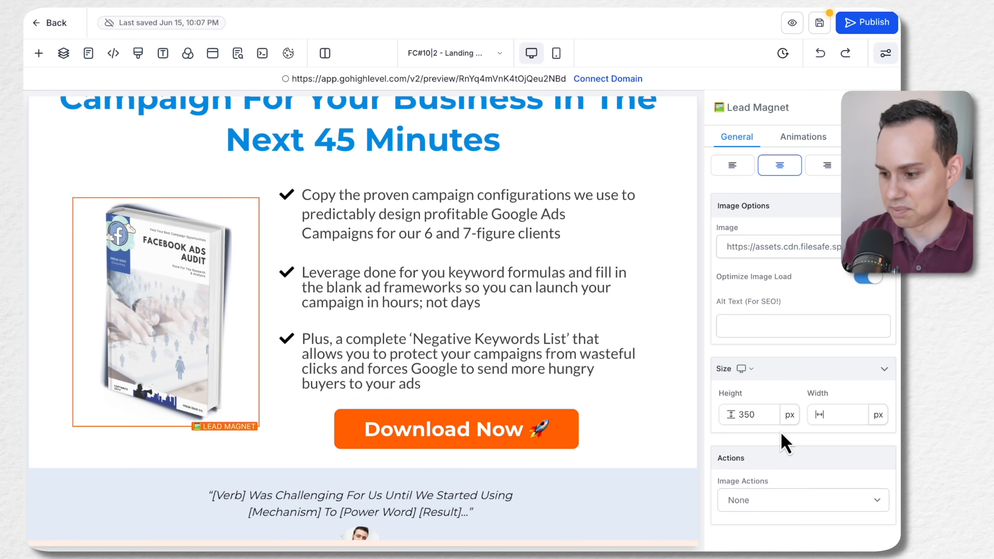
# Replace the Lead Magnet image with the Google Ads Playbook cover from the "PGP| Google Ads Playbook" folder inside "11| SAFL" in media storage
pyautogui.scroll(4, 808, 419)
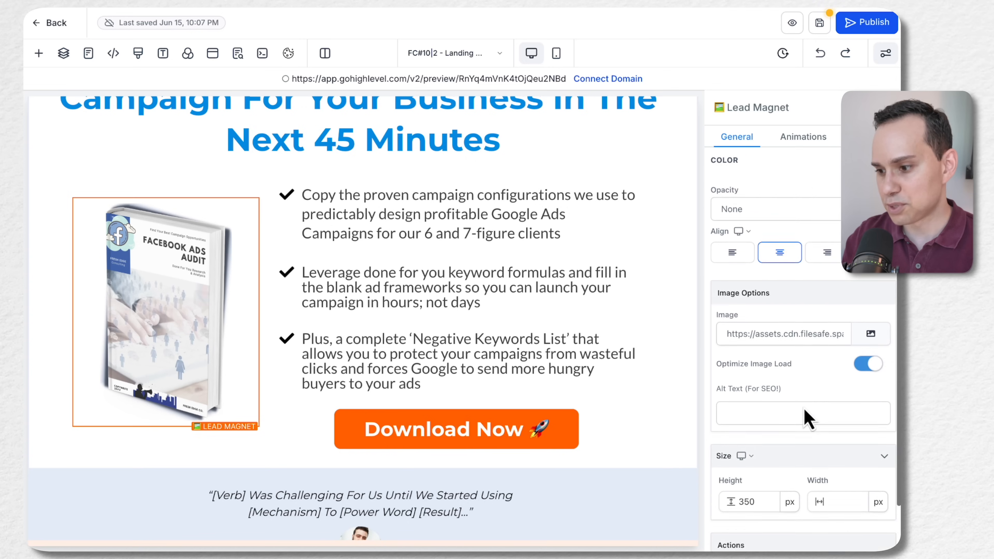
pyautogui.scroll(-1, 808, 419)
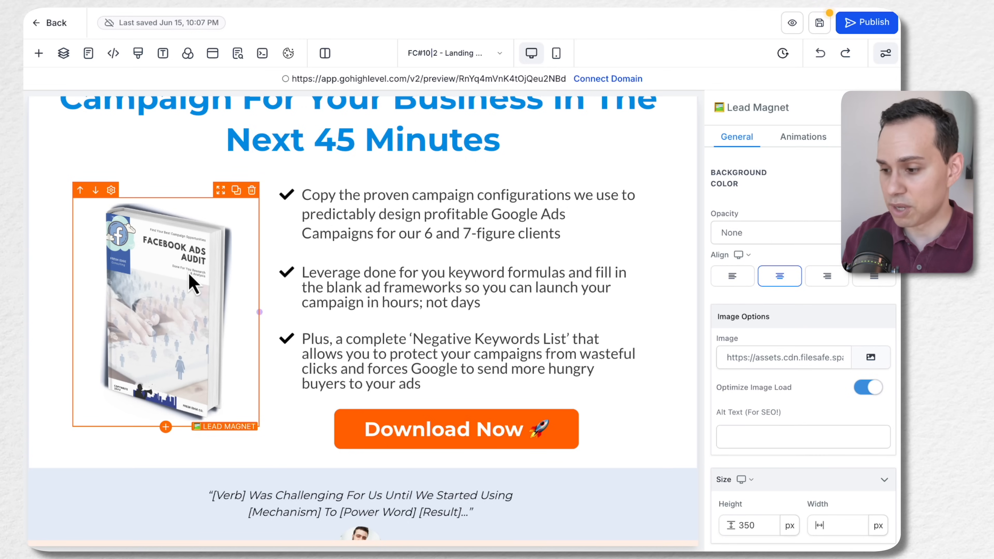
pyautogui.click(869, 358)
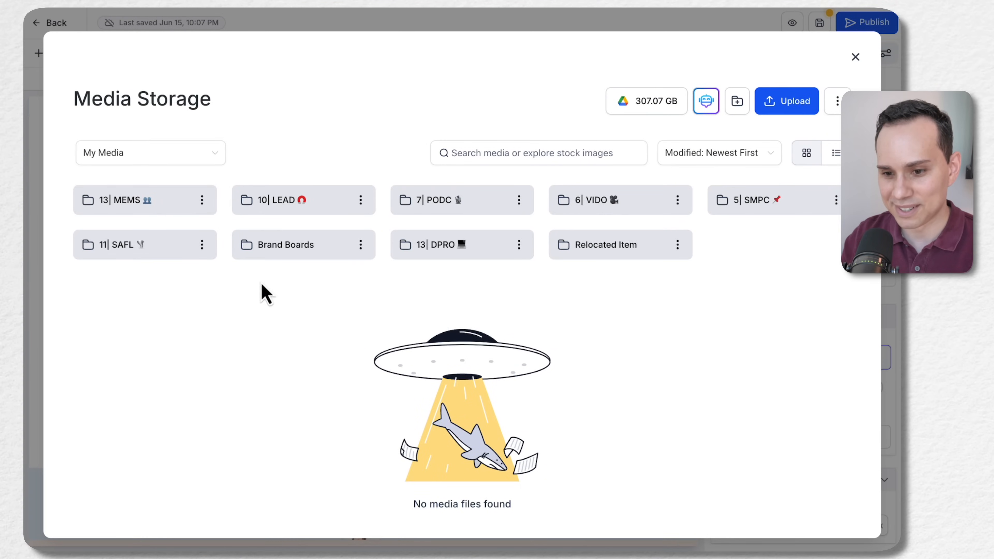
pyautogui.click(144, 255)
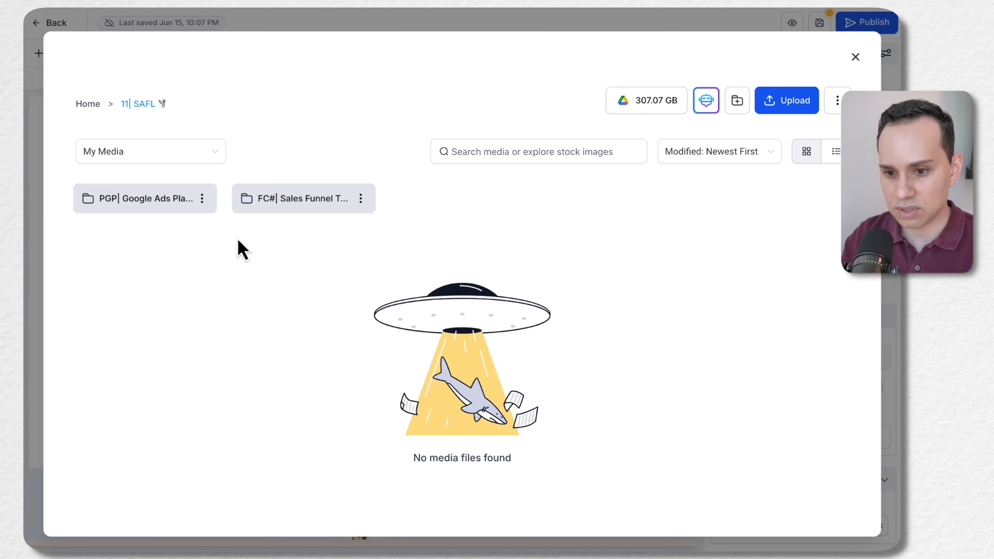
pyautogui.click(135, 199)
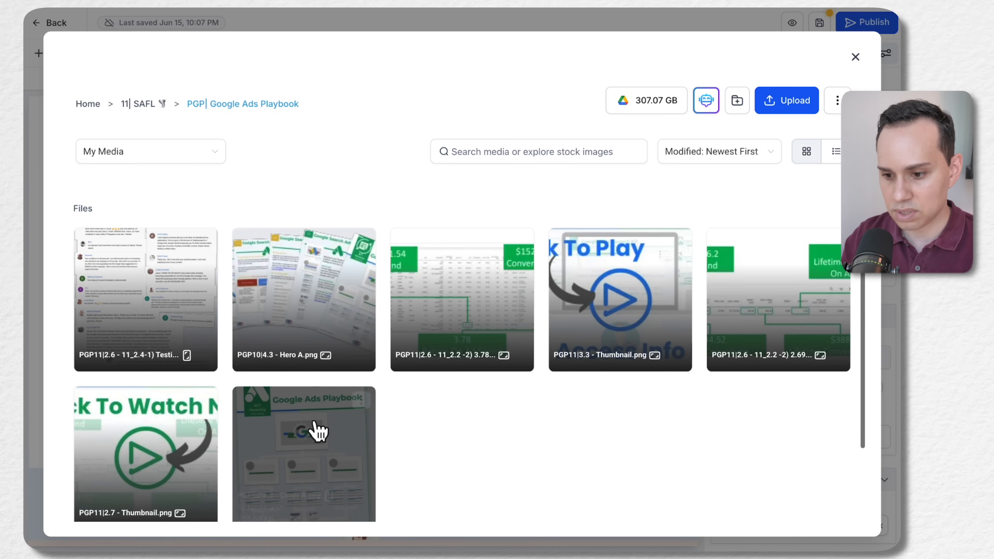
pyautogui.click(314, 422)
pyautogui.click(847, 521)
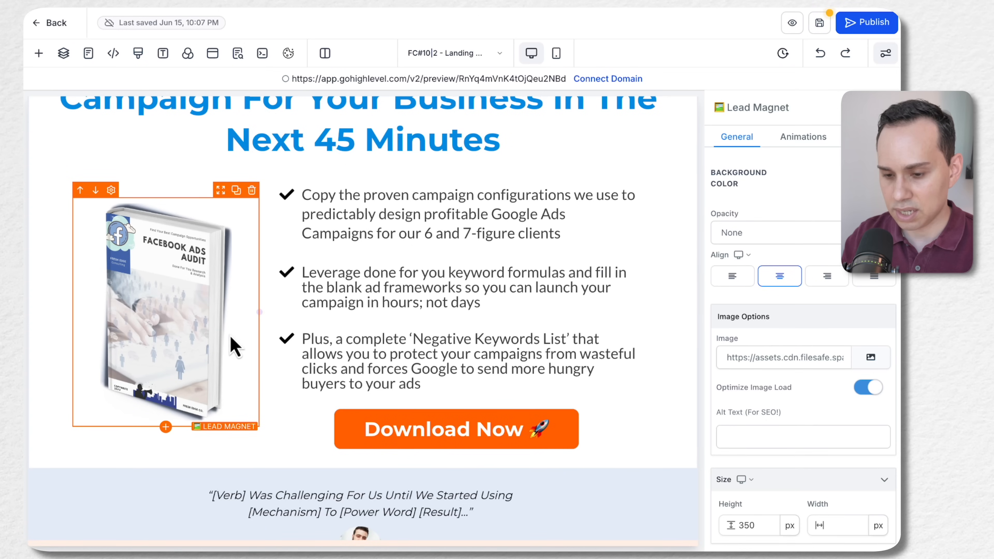
pyautogui.scroll(4, 381, 235)
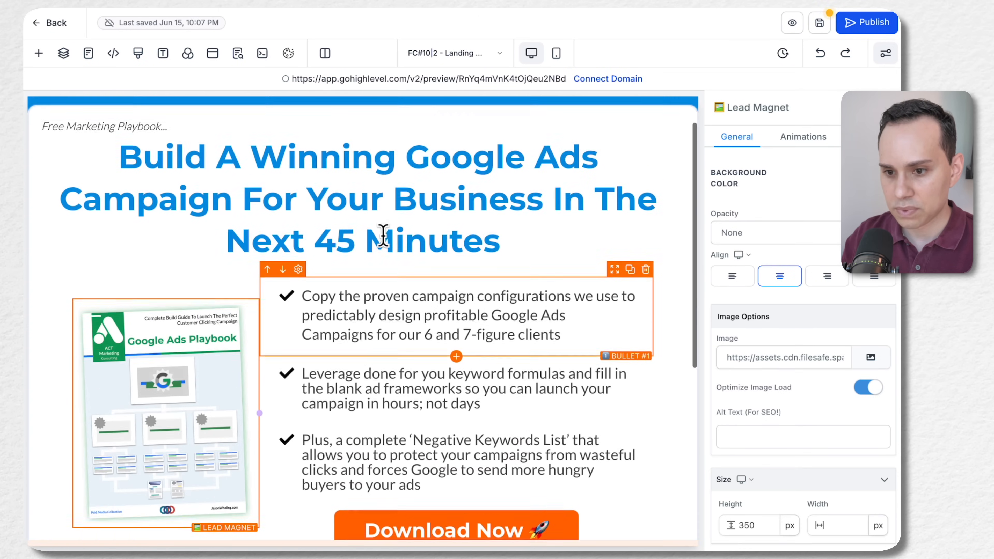
# Replace the Creator Quote placeholder with the "Google Ads can be a confusing mess..." quote copied from the Google Docs landing page copy
pyautogui.scroll(-8, 384, 236)
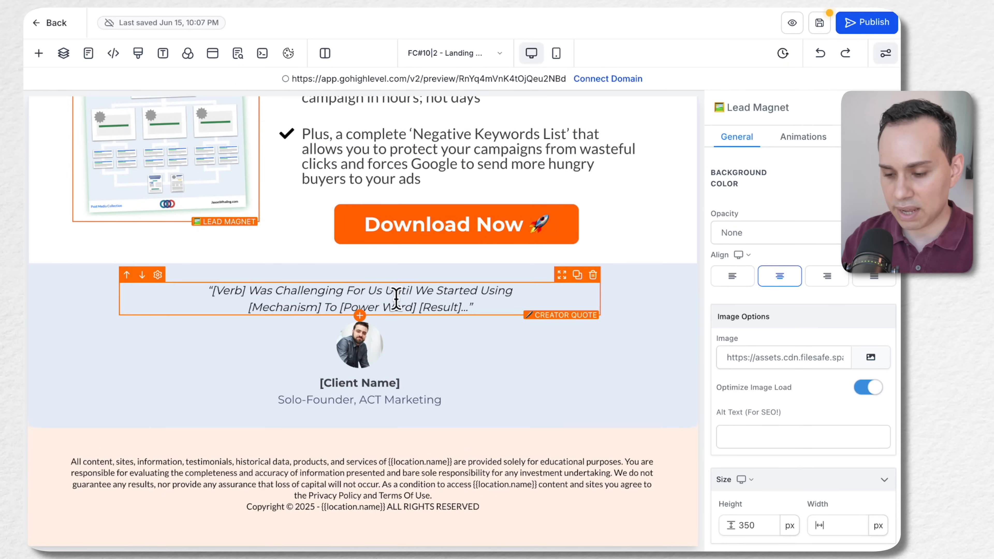
pyautogui.hotkey('ctrl', 'Right')
pyautogui.scroll(-7, 437, 366)
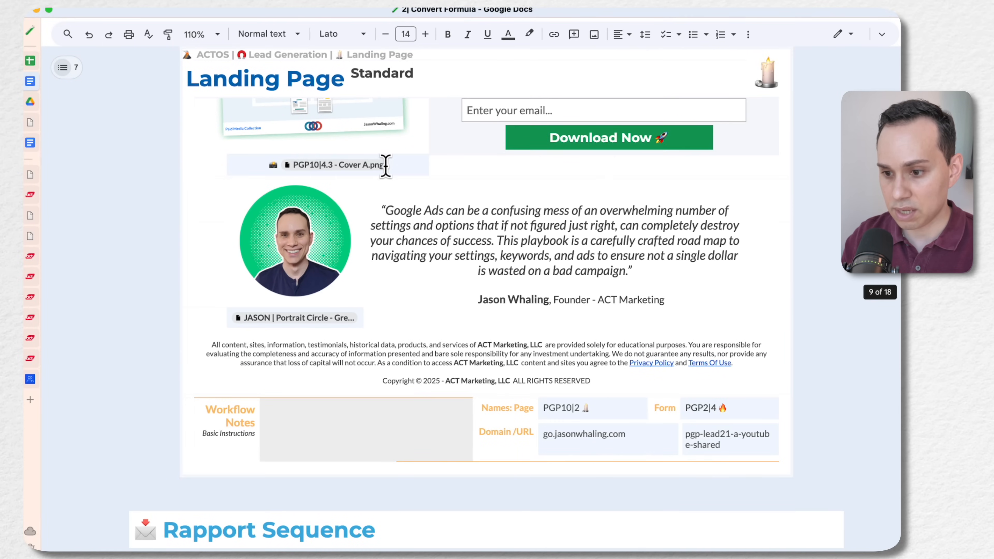
pyautogui.click(381, 208)
pyautogui.keyDown('shift'); pyautogui.click(644, 270); pyautogui.keyUp('shift')
pyautogui.hotkey('ctrl', 'c')
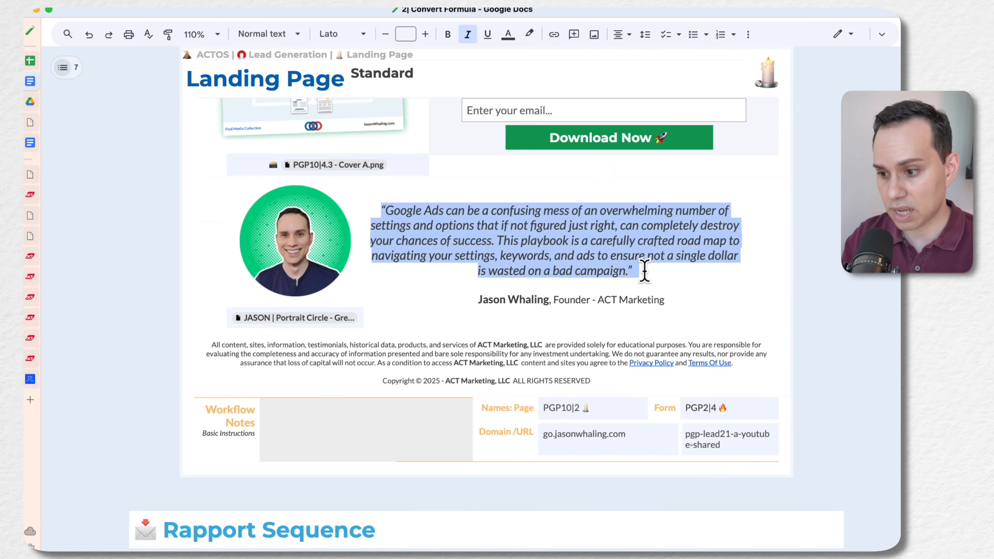
pyautogui.hotkey('ctrl', 'Left')
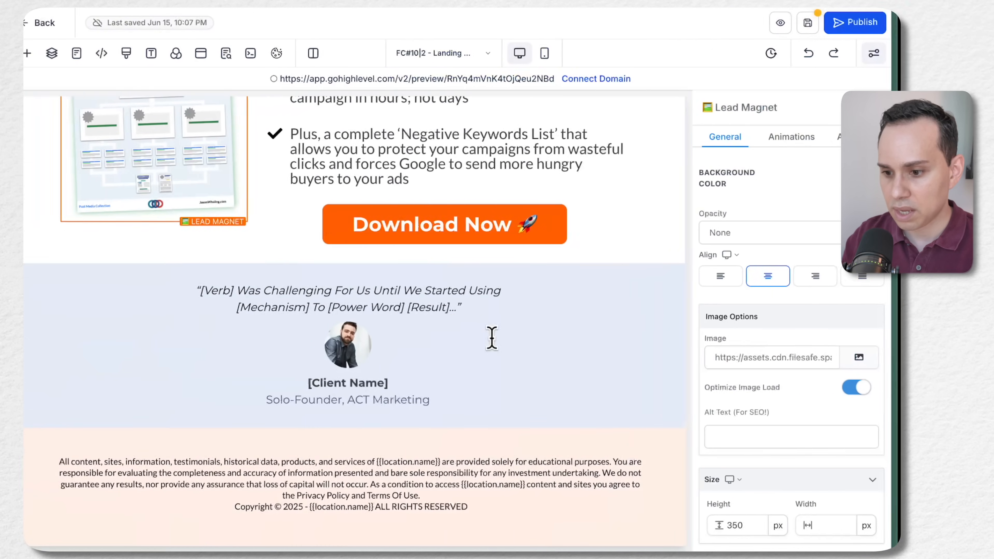
pyautogui.tripleClick(400, 307)
pyautogui.hotkey('ctrl', 'v')
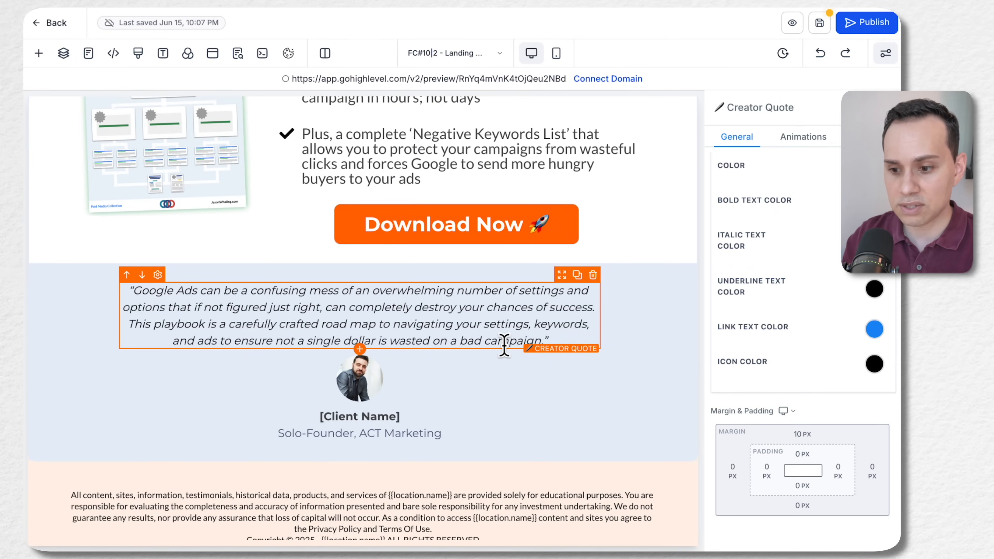
# Replace the [Client Name] placeholder with the creator's name from the Google Docs copy, removing the pasted ", Founder - ACT Marketing" part
pyautogui.hotkey('ctrl', 'Right')
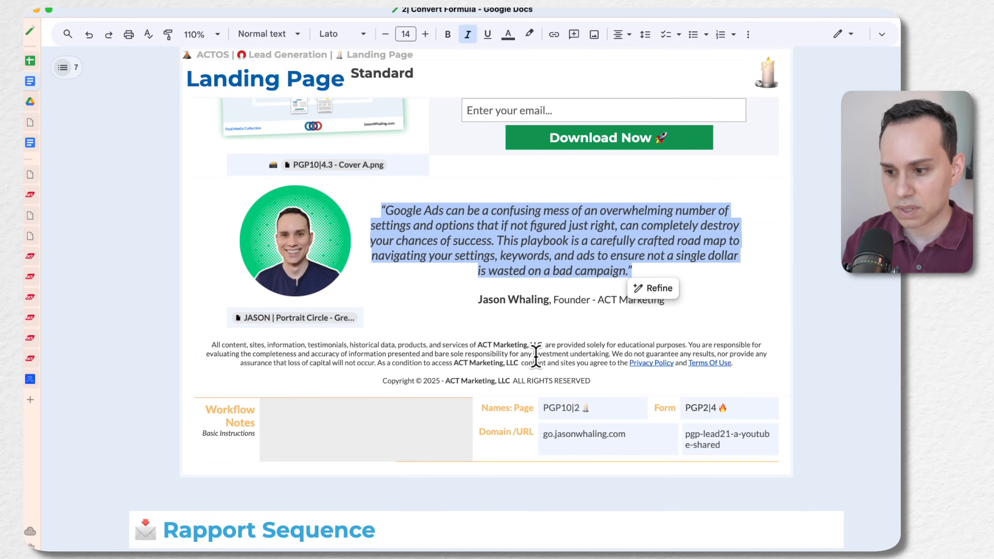
pyautogui.click(473, 302)
pyautogui.keyDown('shift'); pyautogui.click(672, 302); pyautogui.keyUp('shift')
pyautogui.hotkey('ctrl', 'c')
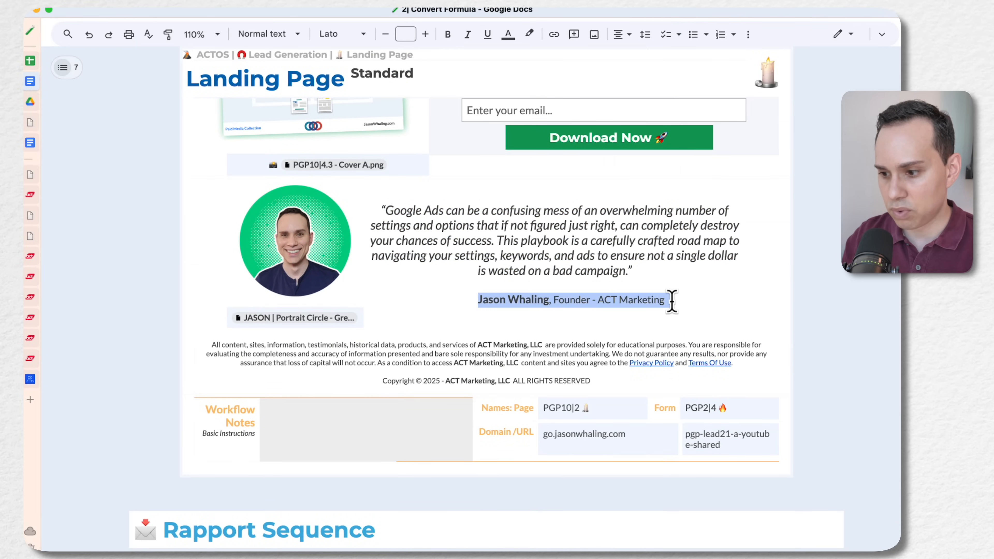
pyautogui.hotkey('ctrl', 'Left')
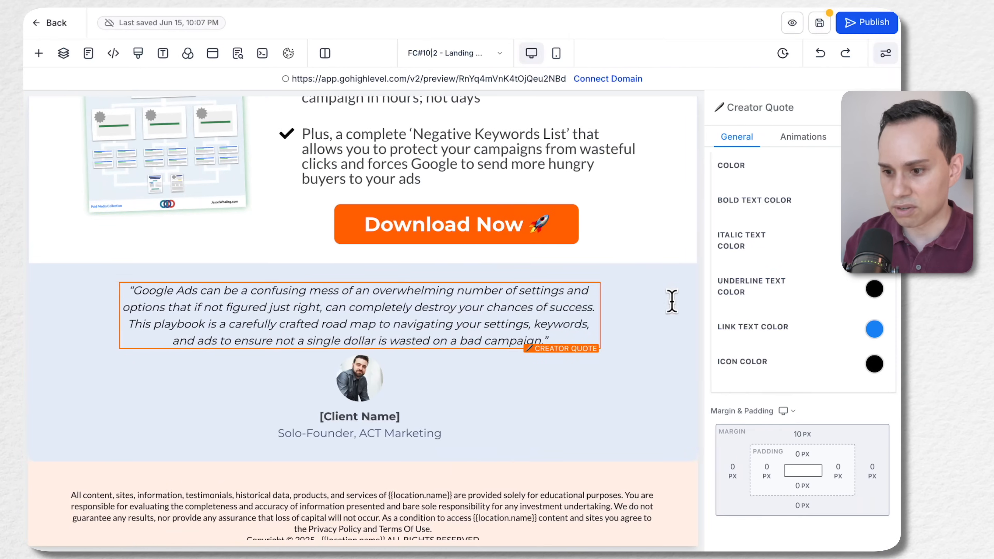
pyautogui.click(408, 415)
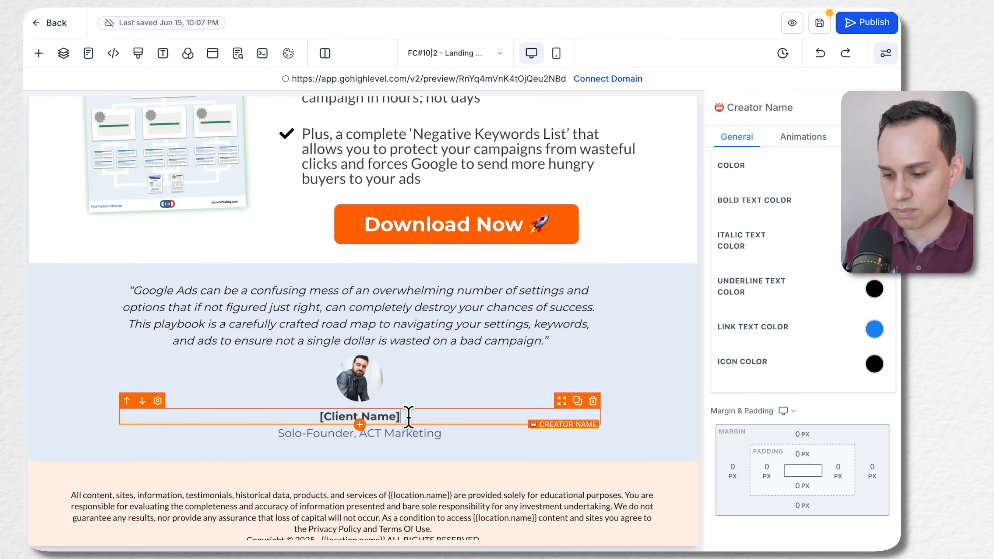
pyautogui.tripleClick(408, 415)
pyautogui.hotkey('ctrl', 'v')
pyautogui.hotkey('ctrl', 'shift', 'Left')
pyautogui.hotkey('ctrl', 'shift', 'Left')
pyautogui.hotkey('ctrl', 'shift', 'Left')
pyautogui.hotkey('ctrl', 'shift', 'Left')
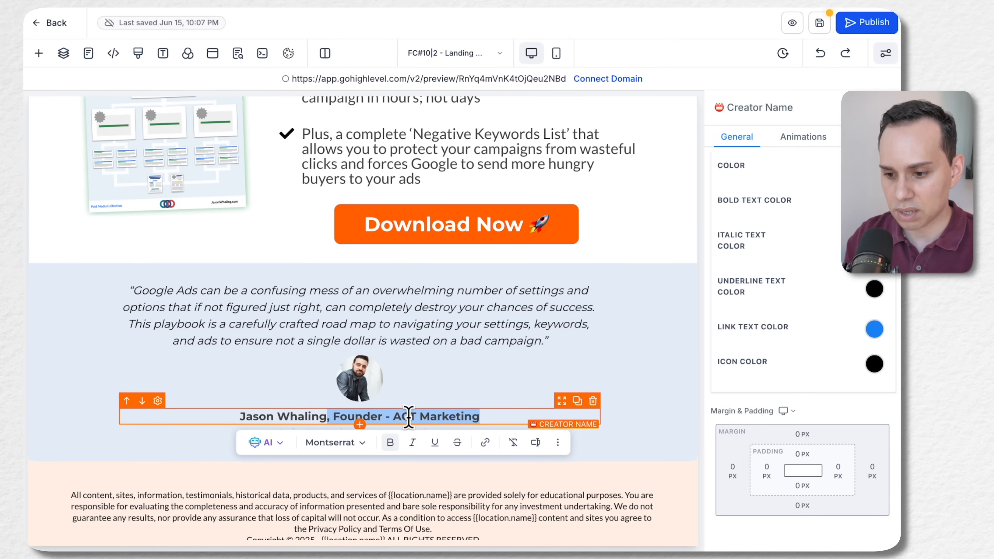
pyautogui.press('BackSpace')
pyautogui.press('BackSpace')
pyautogui.click(381, 433)
pyautogui.tripleClick(380, 431)
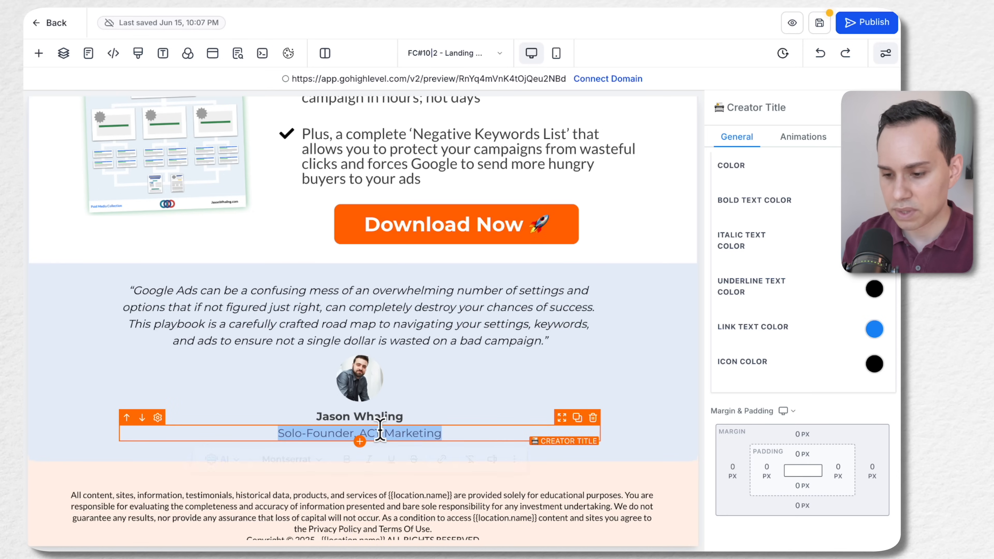
# Replace the Creator Image with the green portrait circle from the creator's Brand Kit folder inside Brand Boards in media storage
pyautogui.click(372, 384)
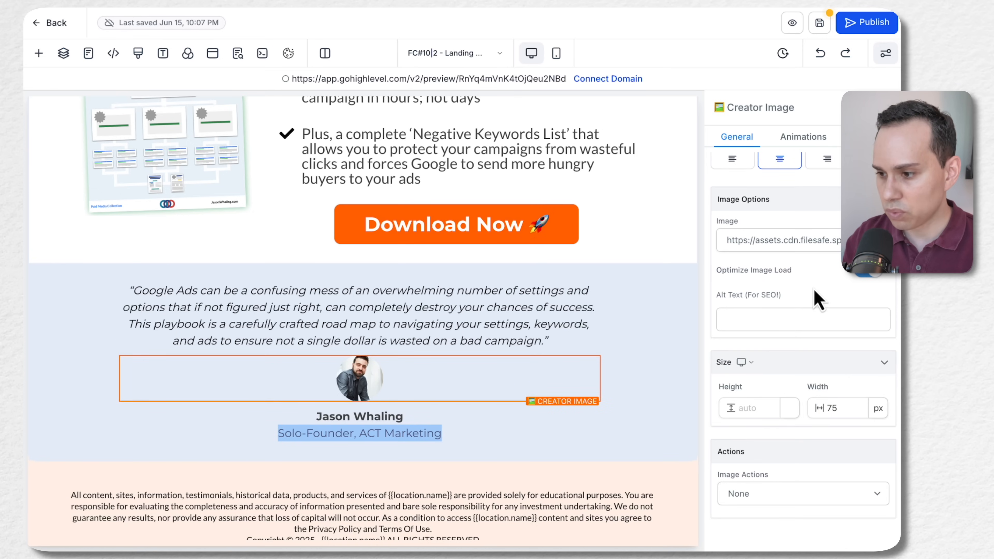
pyautogui.scroll(3, 815, 302)
pyautogui.scroll(4, 548, 309)
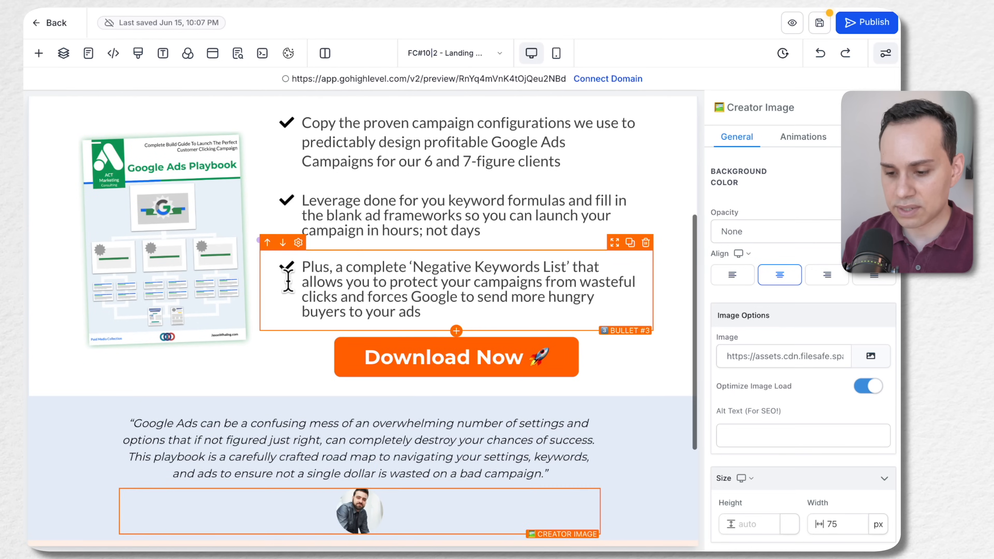
pyautogui.scroll(-2, 290, 277)
pyautogui.scroll(-1, 288, 281)
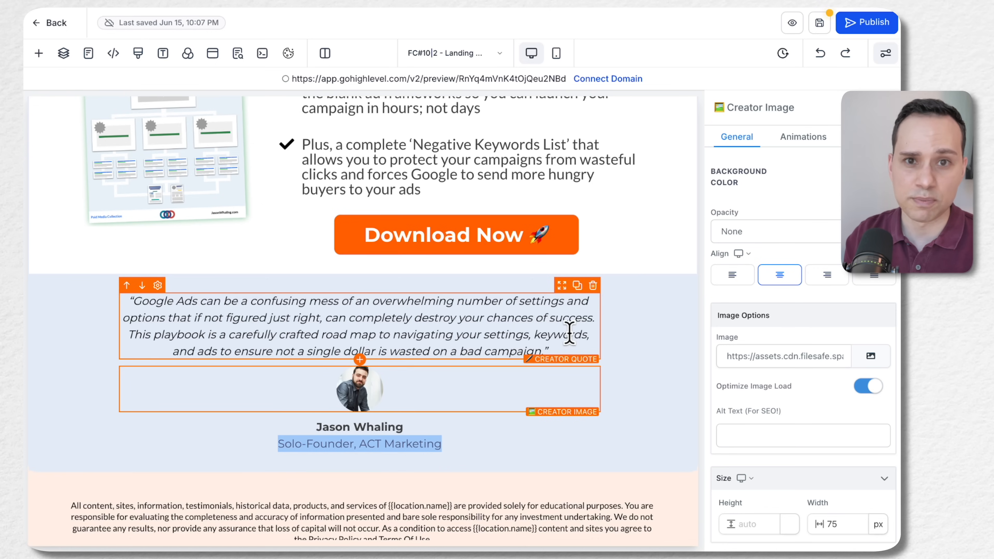
pyautogui.scroll(8, 569, 333)
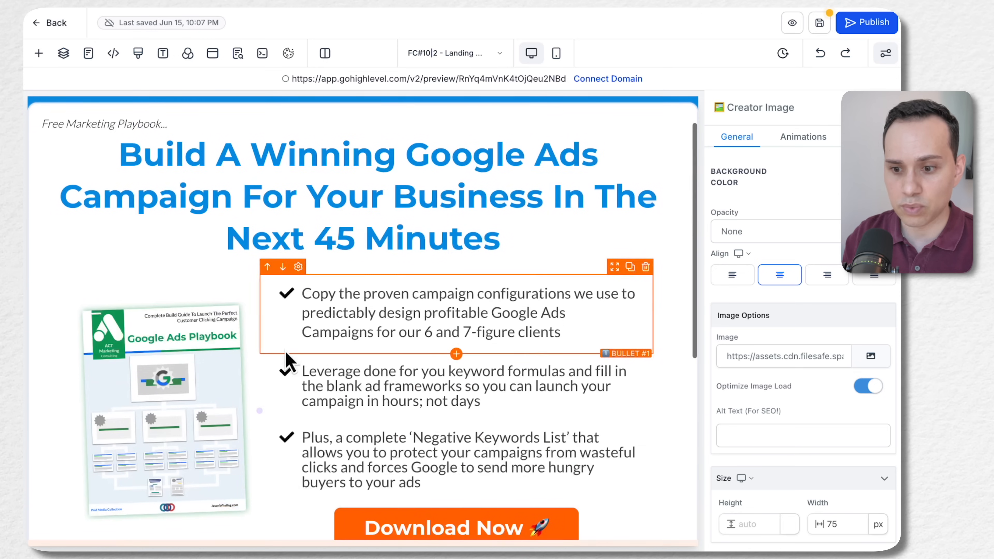
pyautogui.scroll(-8, 438, 278)
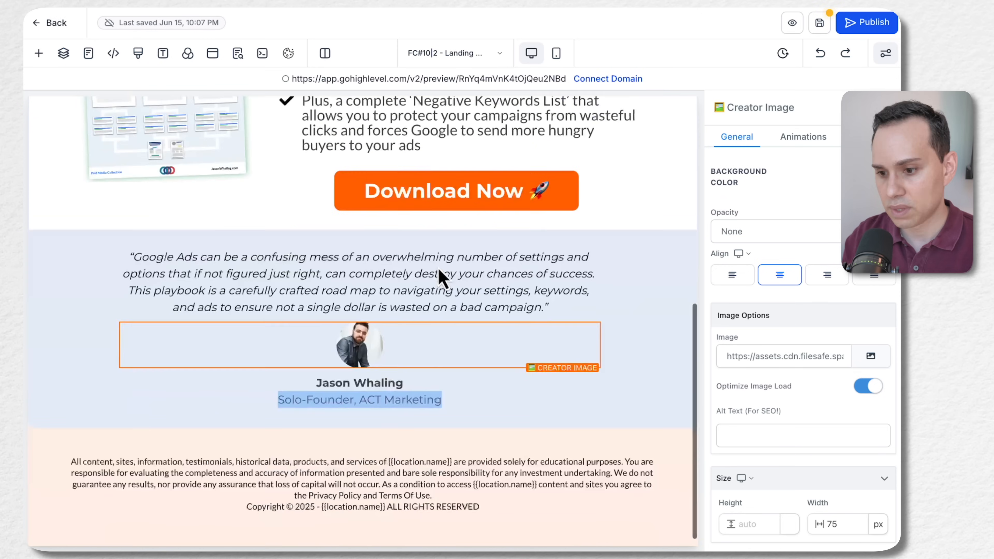
pyautogui.click(870, 356)
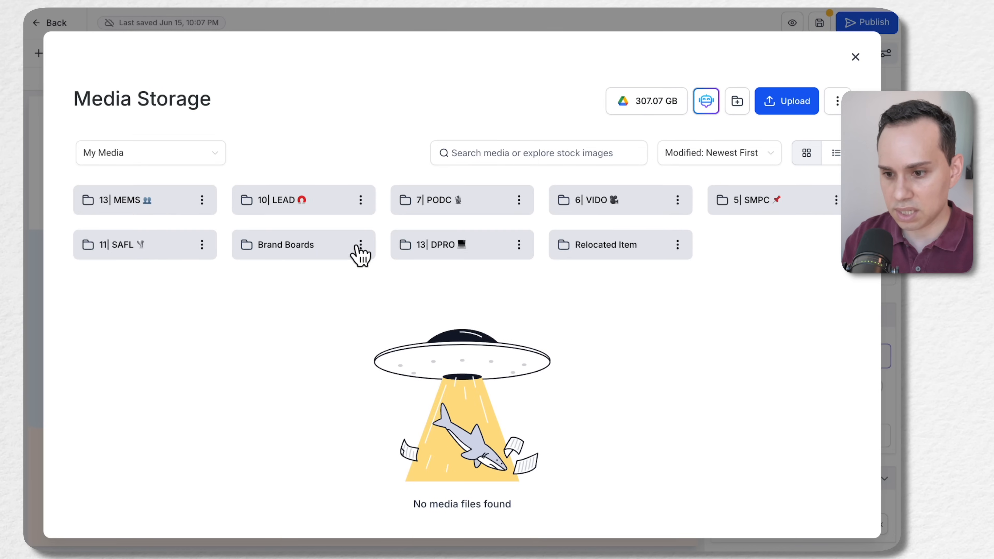
pyautogui.click(287, 249)
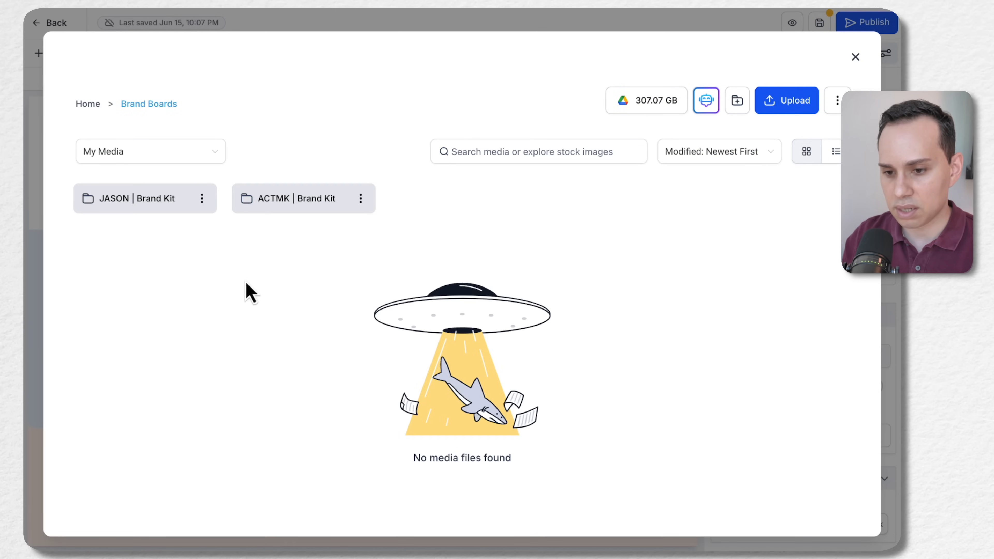
pyautogui.click(139, 205)
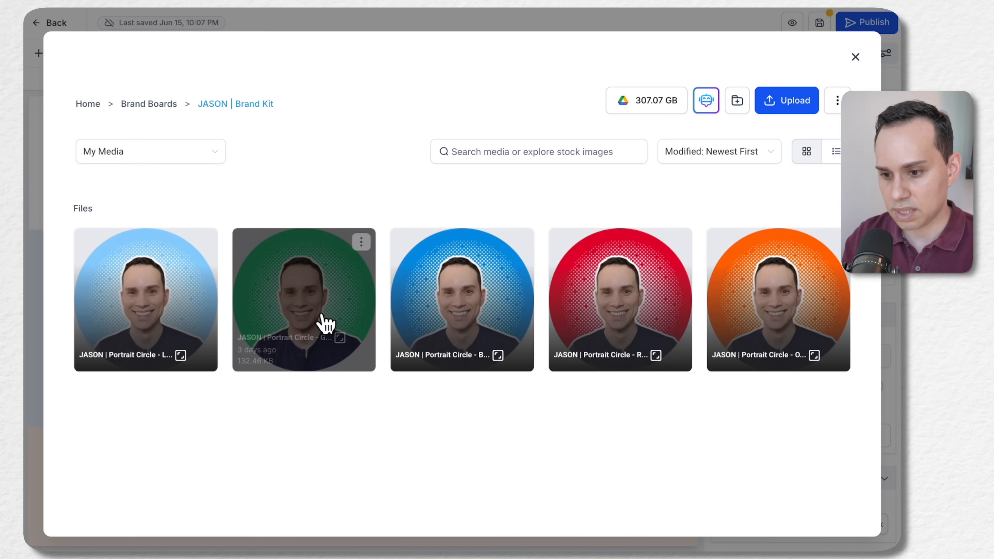
pyautogui.click(324, 321)
pyautogui.click(854, 524)
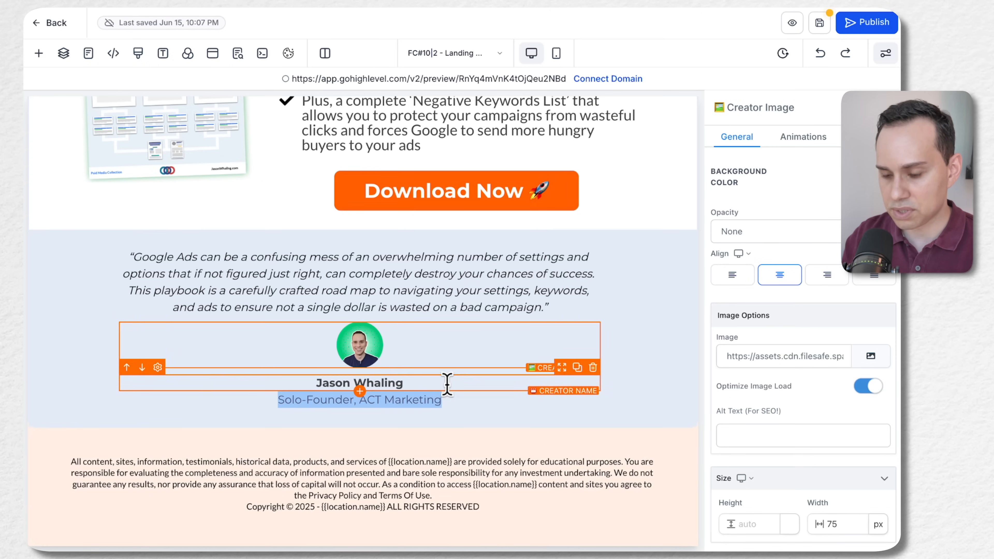
pyautogui.click(648, 351)
pyautogui.scroll(10, 644, 341)
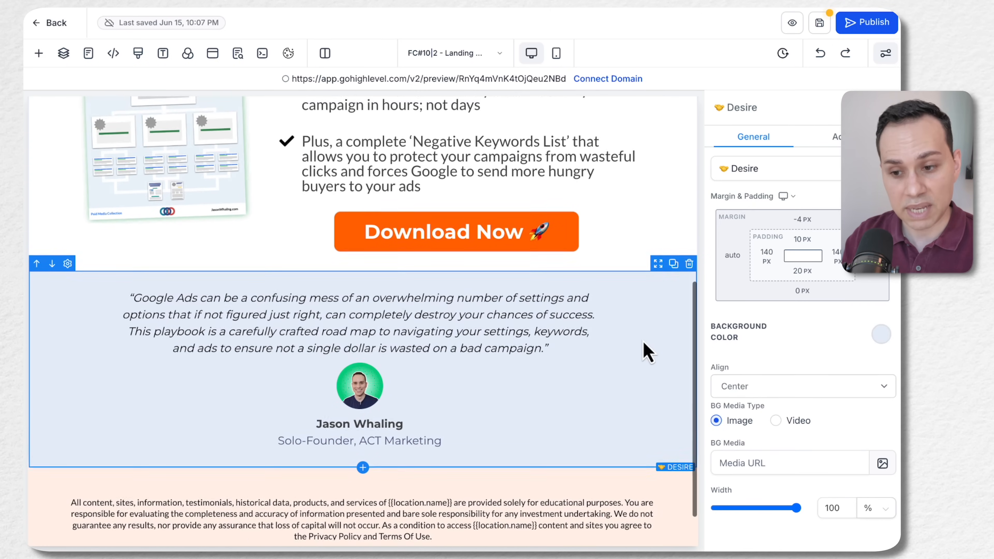
# Save the landing page with its updated copy and images
pyautogui.click(487, 438)
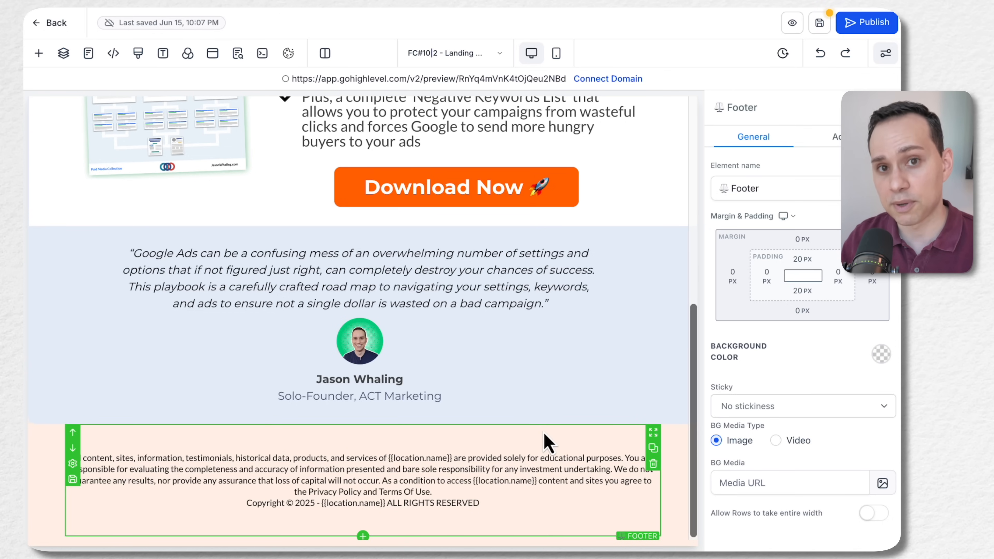
pyautogui.scroll(10, 547, 442)
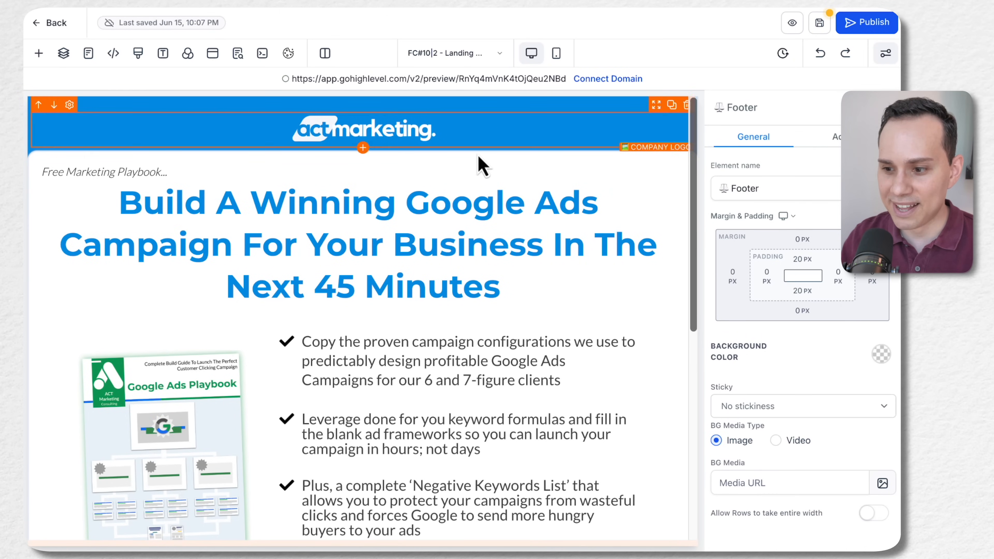
pyautogui.scroll(-6, 465, 221)
pyautogui.scroll(-2, 467, 221)
pyautogui.scroll(8, 417, 422)
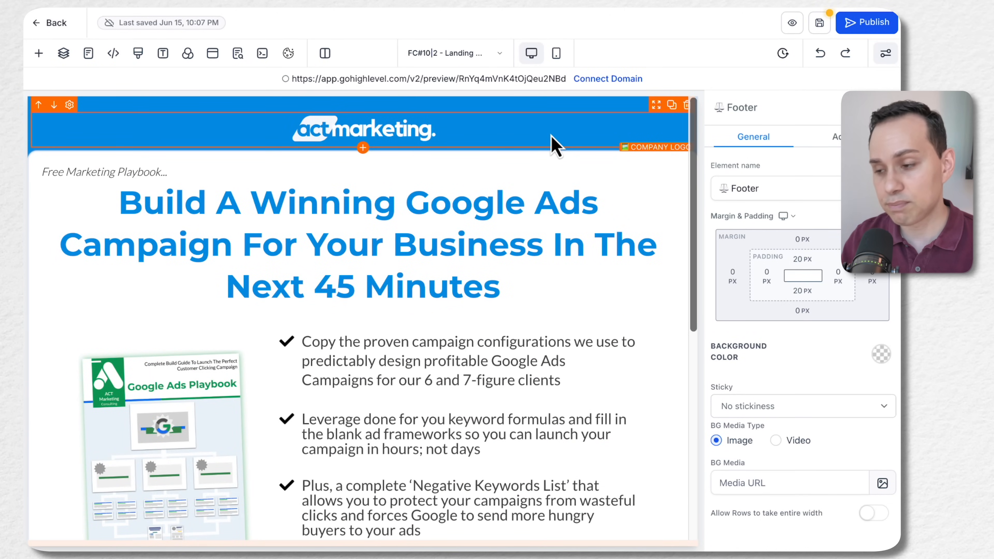
pyautogui.click(819, 31)
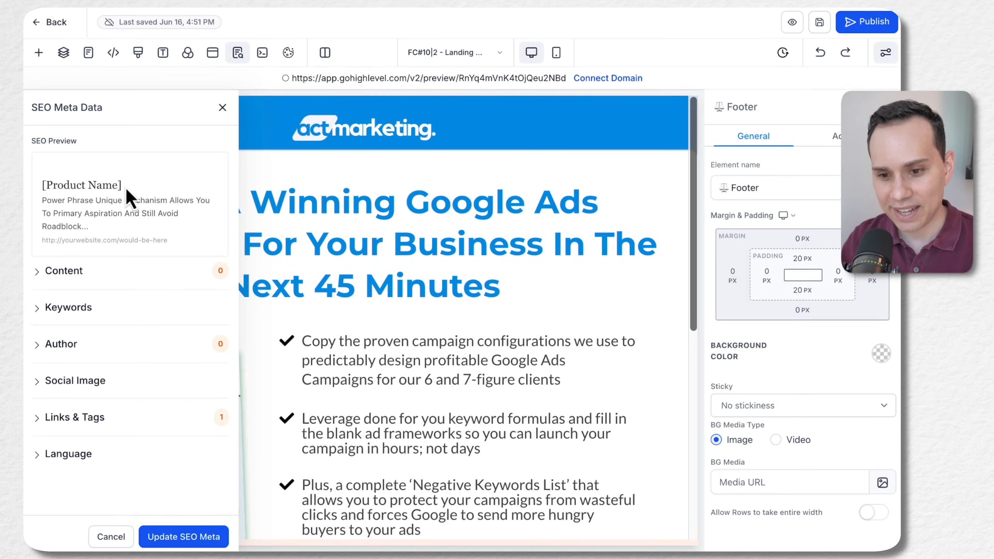
# Set the landing page's SEO title to "Google Ads Playbook"
pyautogui.click(77, 273)
pyautogui.click(119, 307)
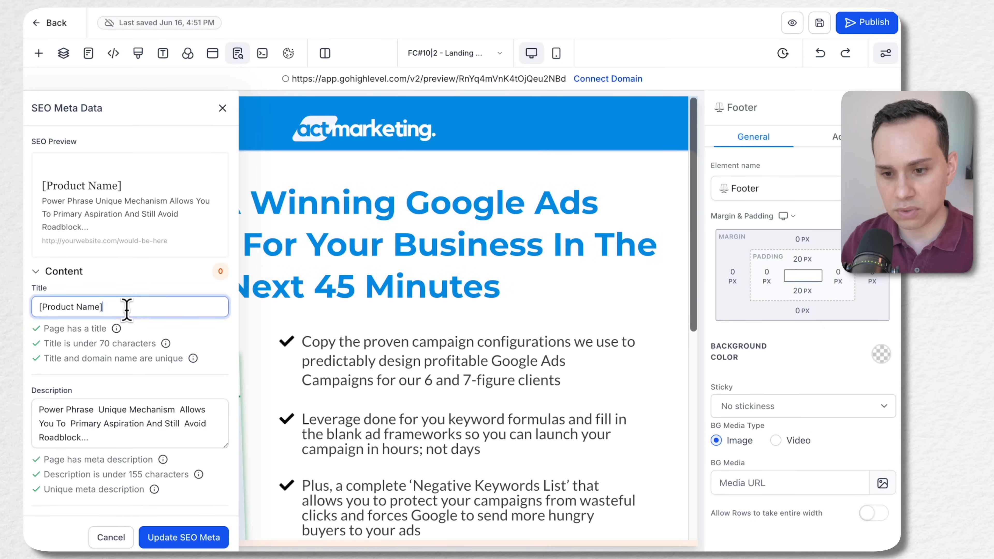
pyautogui.scroll(-2, 127, 298)
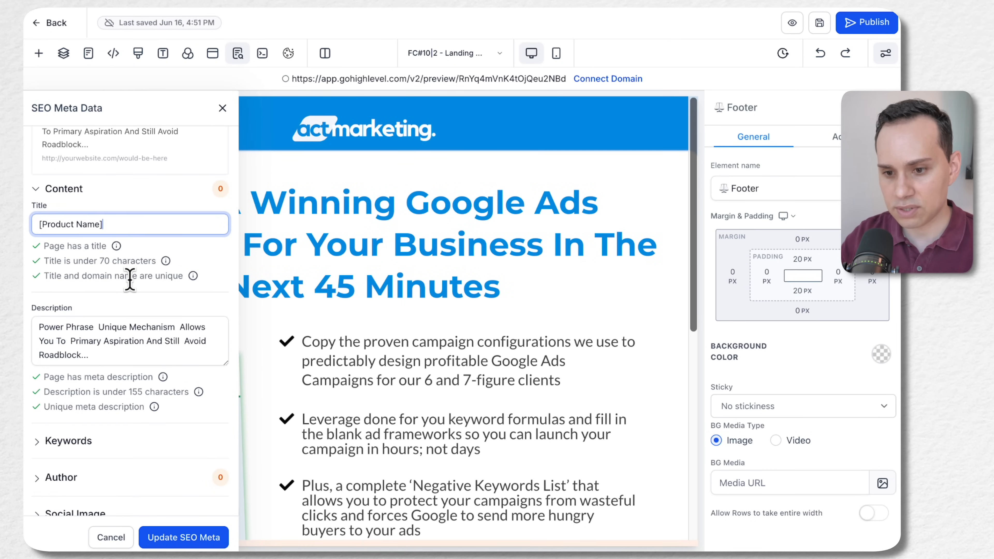
pyautogui.tripleClick(129, 226)
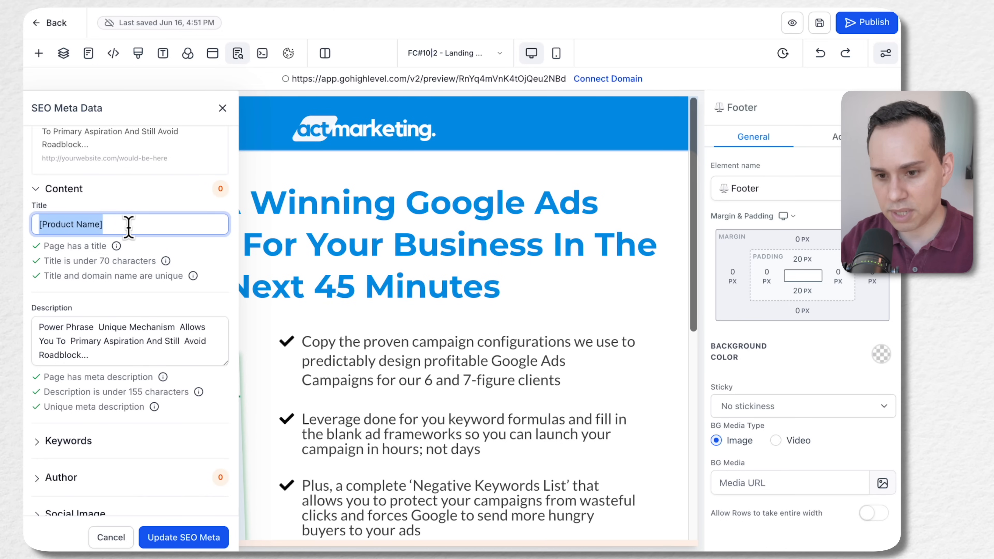
pyautogui.write('Google Ads Playbook')
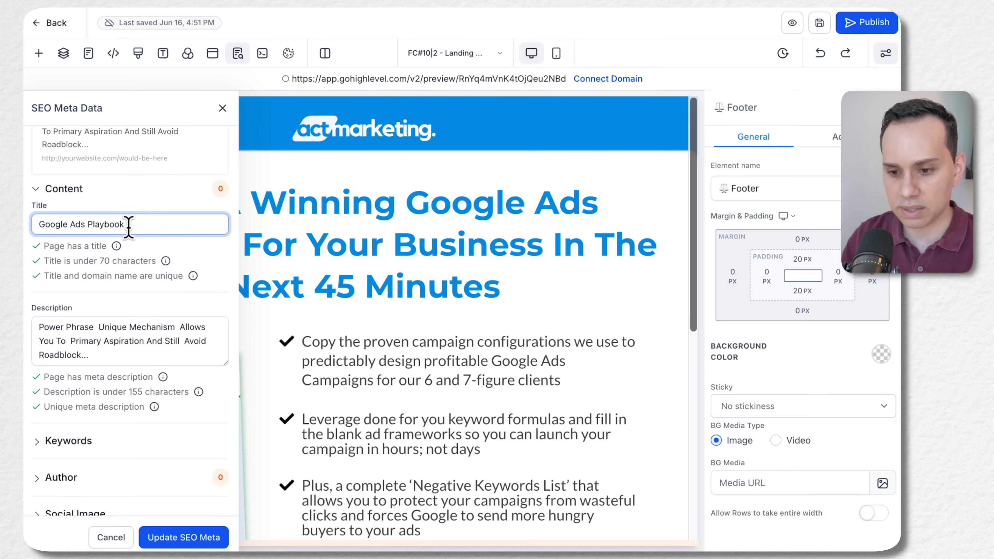
# Replace the SEO description with the headline "Build A Winning Google Ads Campaign For Your Business In The Next 45 Minutes" copied from the Google Docs copy
pyautogui.click(78, 327)
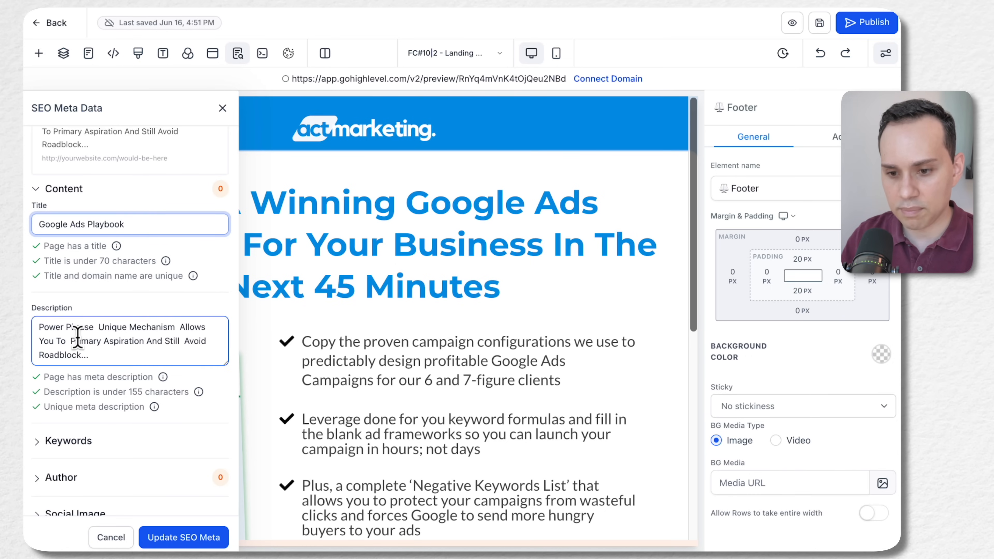
pyautogui.scroll(-3, 78, 333)
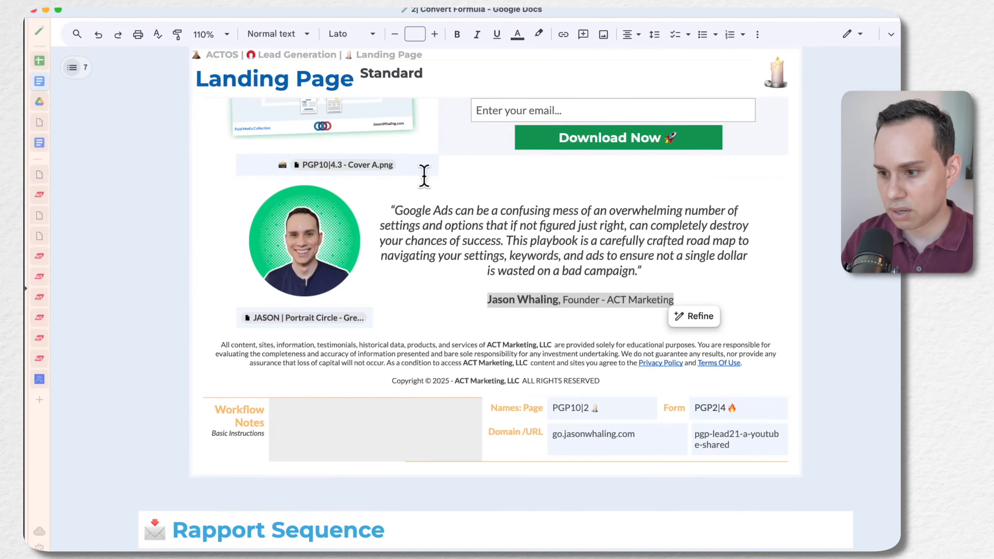
pyautogui.scroll(5, 447, 250)
pyautogui.scroll(3, 447, 249)
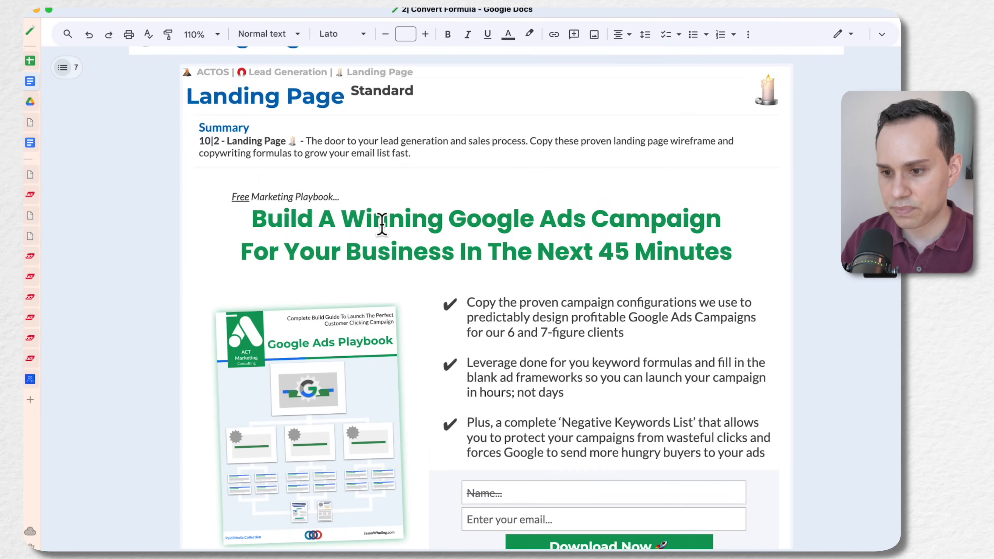
pyautogui.click(253, 218)
pyautogui.keyDown('shift'); pyautogui.click(735, 250); pyautogui.keyUp('shift')
pyautogui.hotkey('ctrl', 'c')
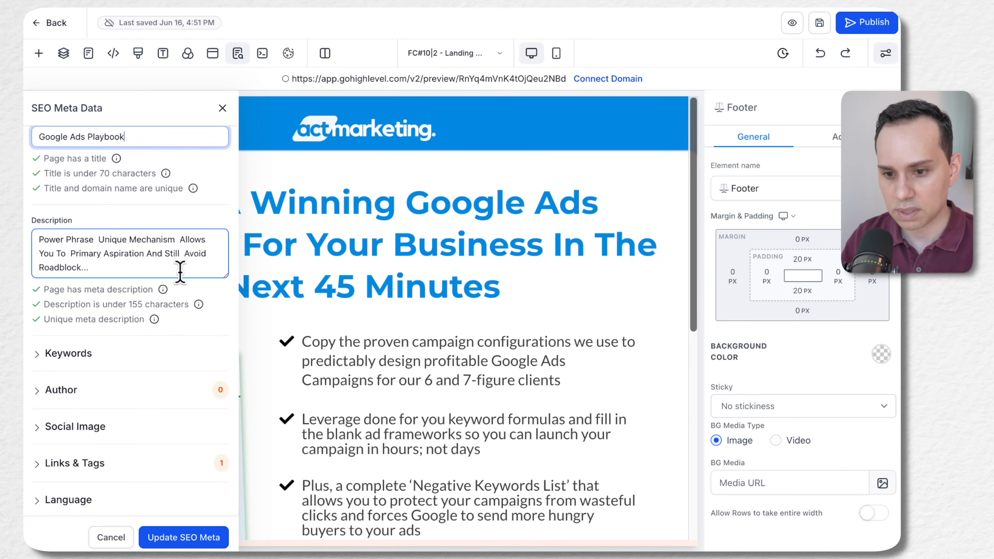
pyautogui.click(180, 271)
pyautogui.hotkey('ctrl', 'a')
pyautogui.hotkey('ctrl', 'v')
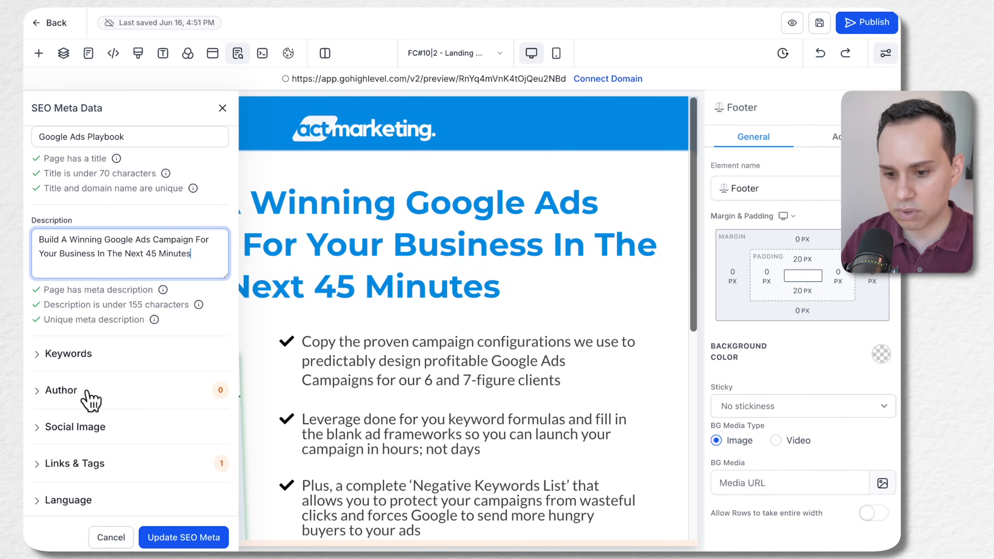
# Replace the [Creator Name] placeholder in the SEO author field with the creator's full name
pyautogui.scroll(-1, 90, 396)
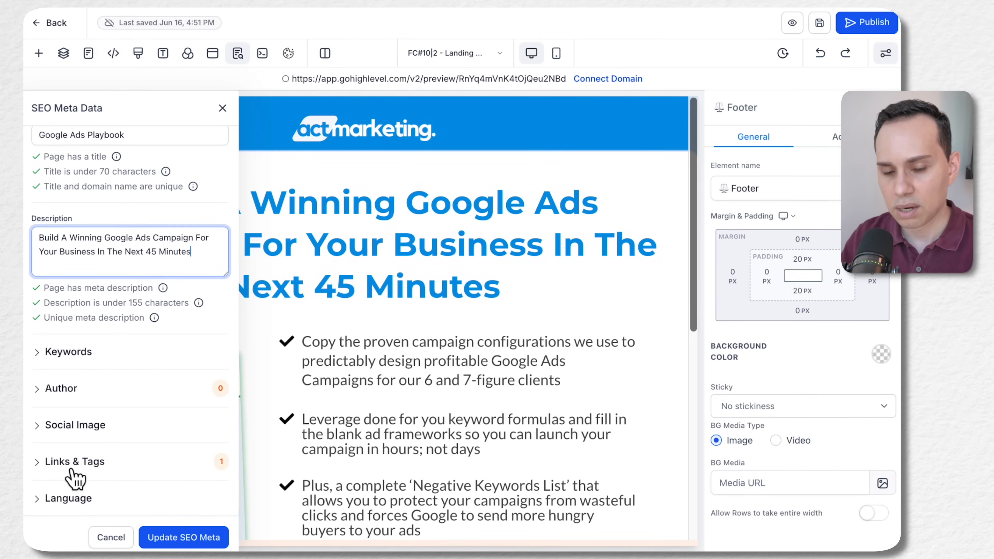
pyautogui.click(59, 387)
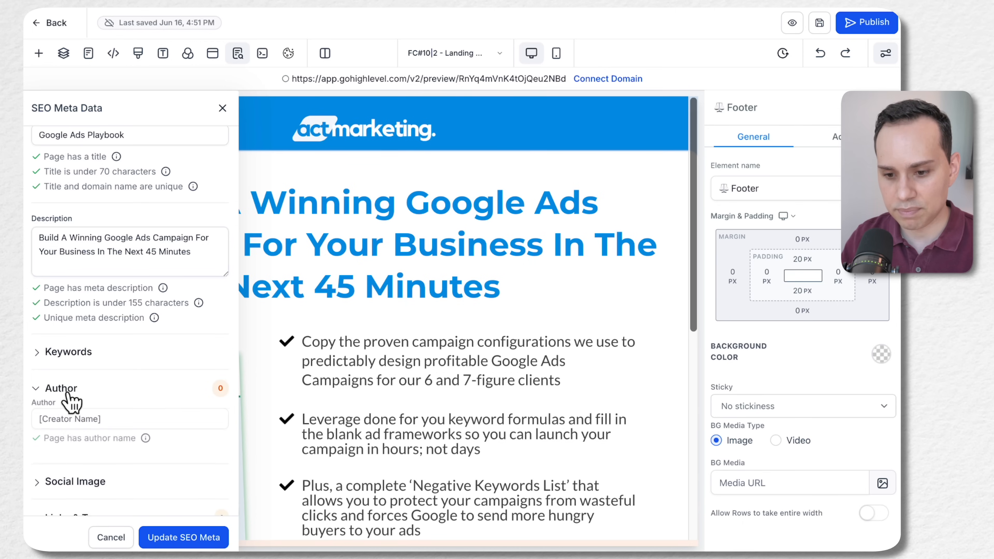
pyautogui.scroll(-2, 146, 377)
pyautogui.tripleClick(134, 371)
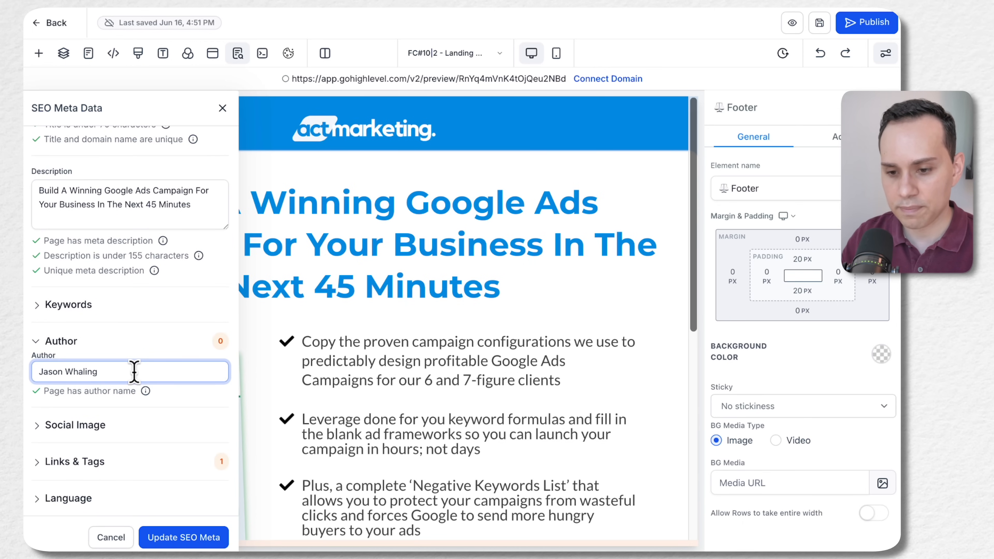
# Review the Social Image, Links & Tags and Language options in the SEO meta data
pyautogui.click(81, 308)
pyautogui.click(84, 311)
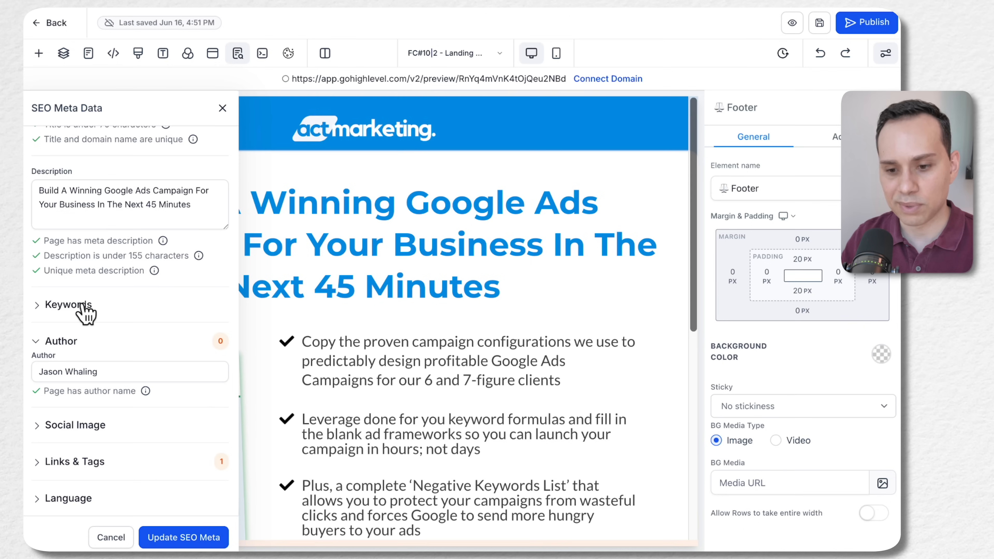
pyautogui.click(93, 428)
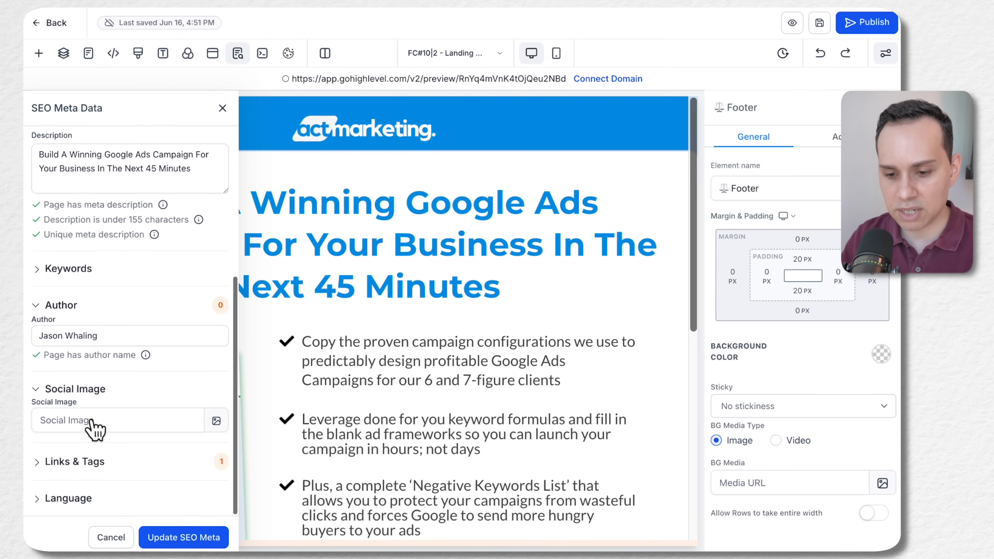
pyautogui.click(92, 388)
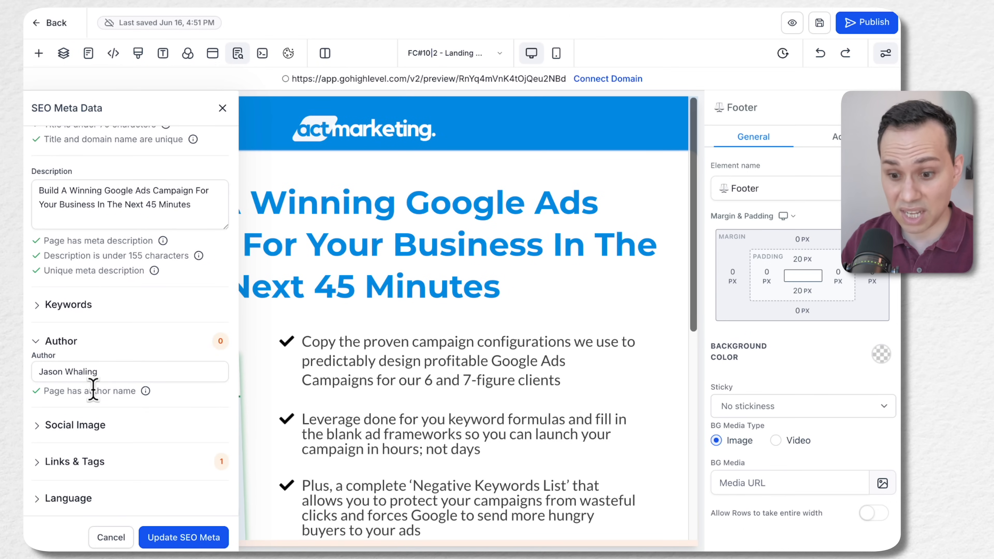
pyautogui.click(75, 505)
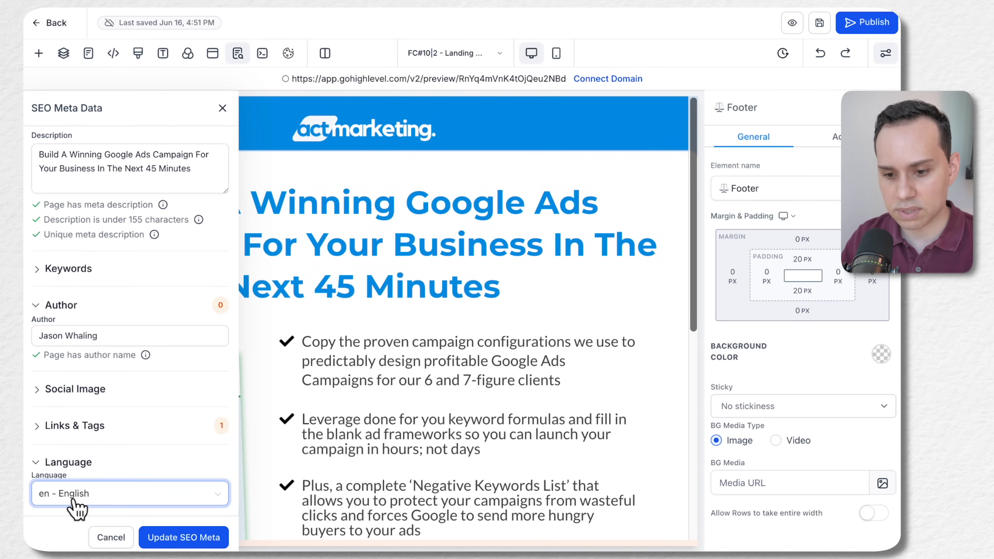
pyautogui.click(75, 471)
pyautogui.click(76, 463)
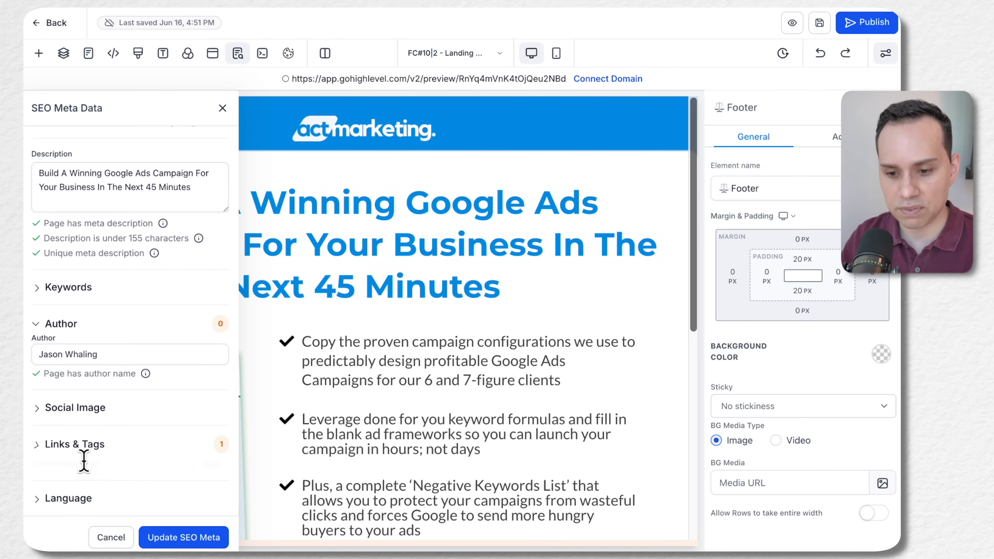
pyautogui.click(70, 497)
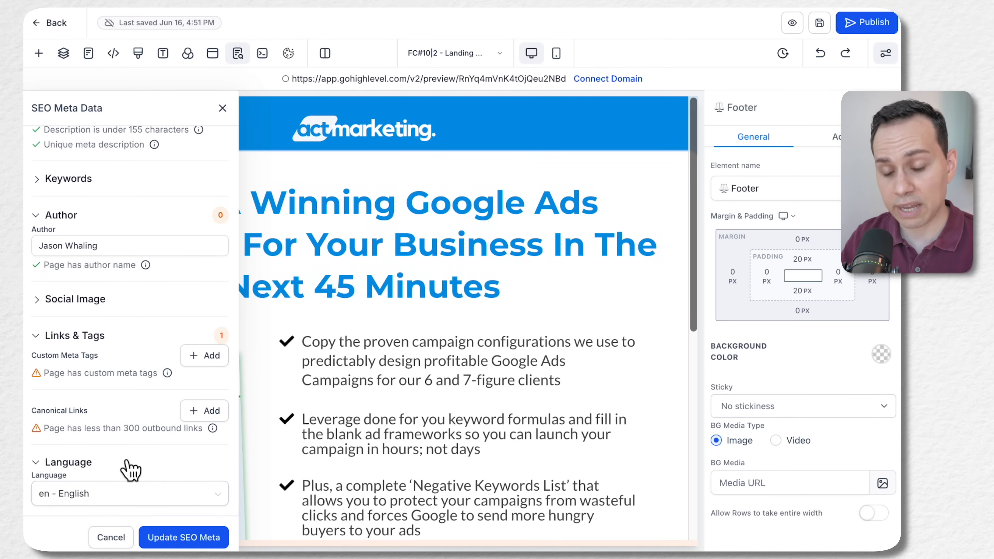
pyautogui.scroll(1, 129, 390)
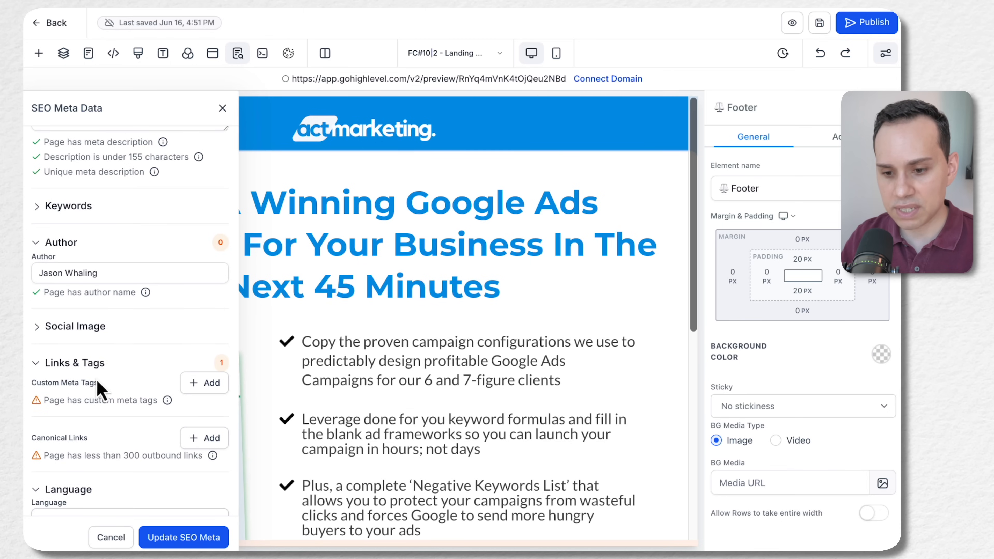
pyautogui.click(98, 365)
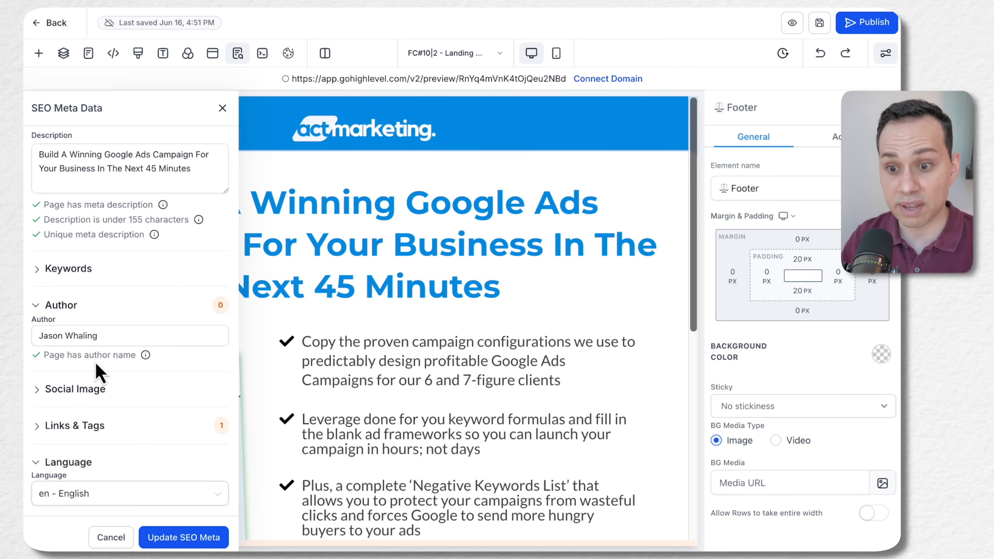
# Check the SEO preview, close the SEO meta data and save the landing page
pyautogui.scroll(5, 195, 394)
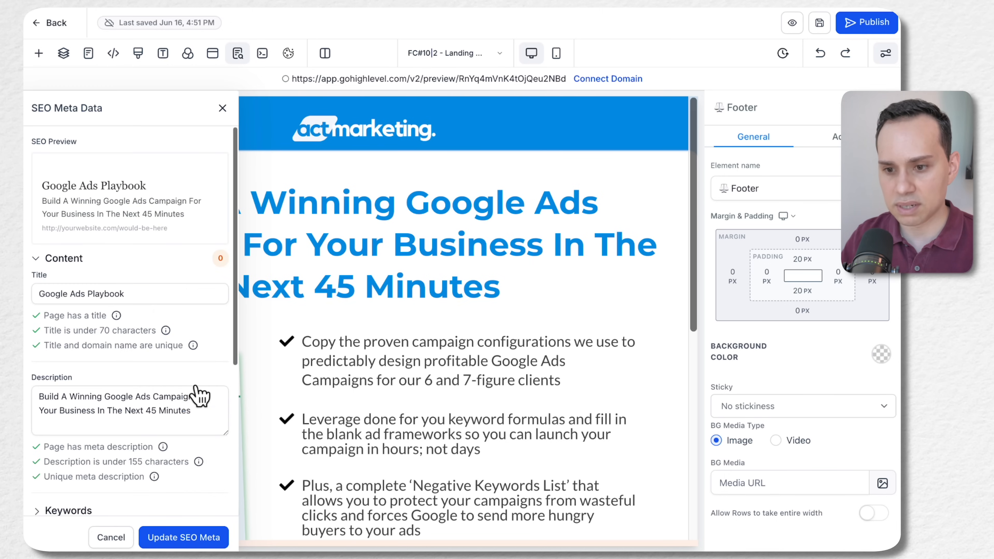
pyautogui.scroll(-2, 173, 148)
pyautogui.scroll(2, 173, 149)
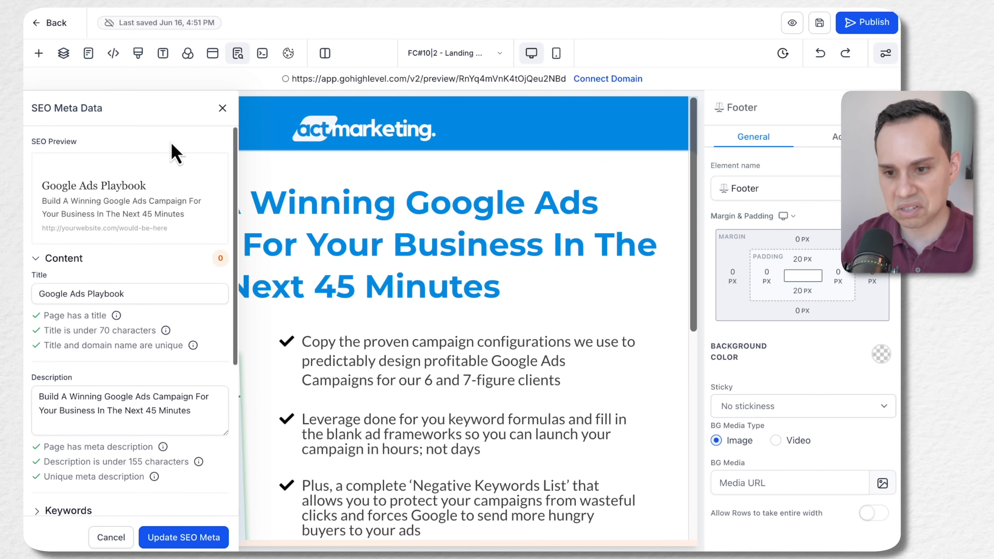
pyautogui.click(222, 108)
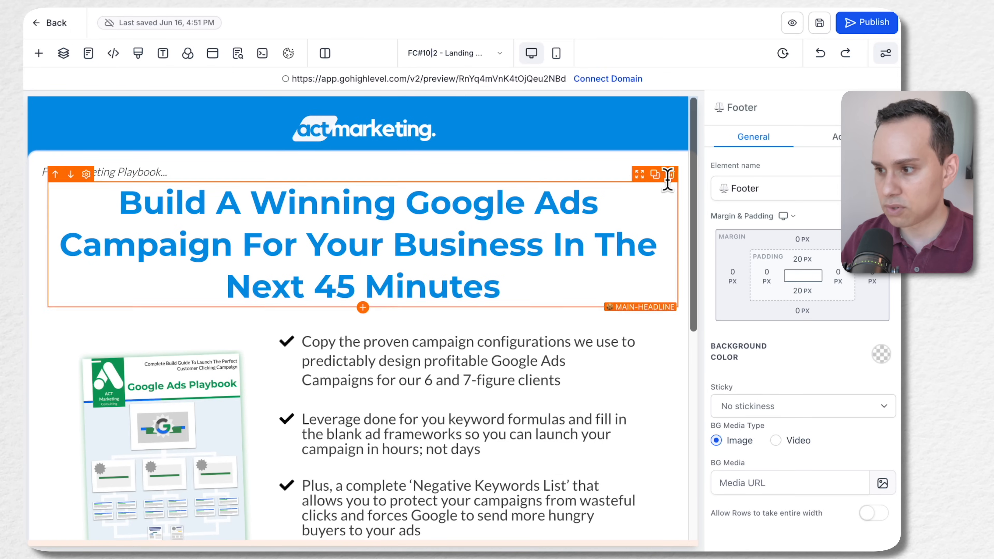
pyautogui.click(819, 22)
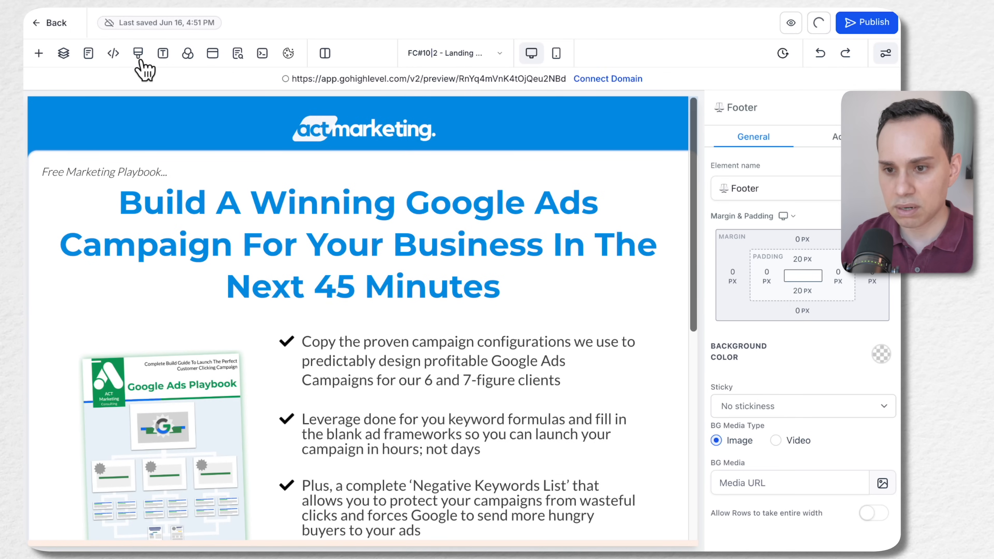
# Look at the page's header Tracking Code editor and its Custom CSS editor, closing both without adding code
pyautogui.click(113, 53)
pyautogui.click(245, 160)
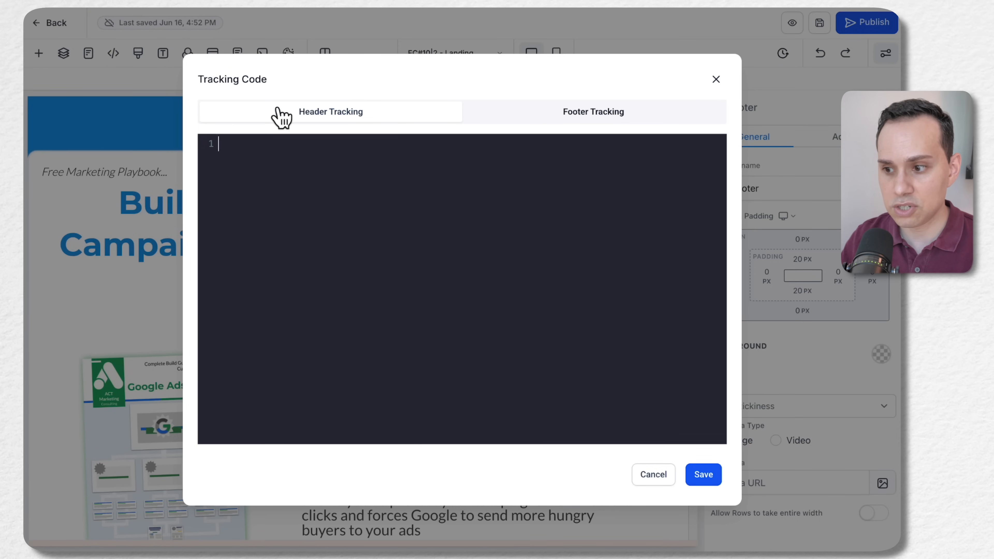
pyautogui.click(715, 80)
pyautogui.click(138, 55)
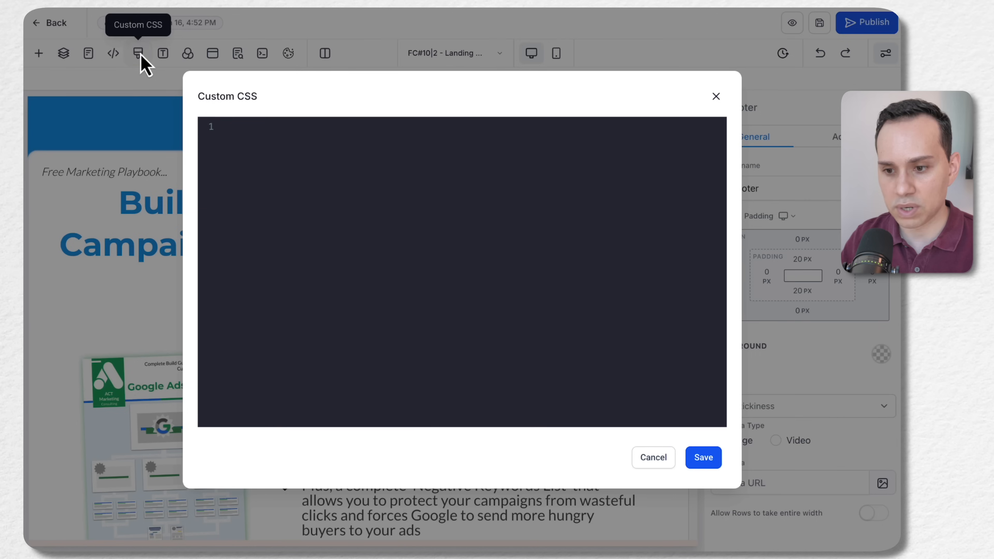
pyautogui.click(715, 96)
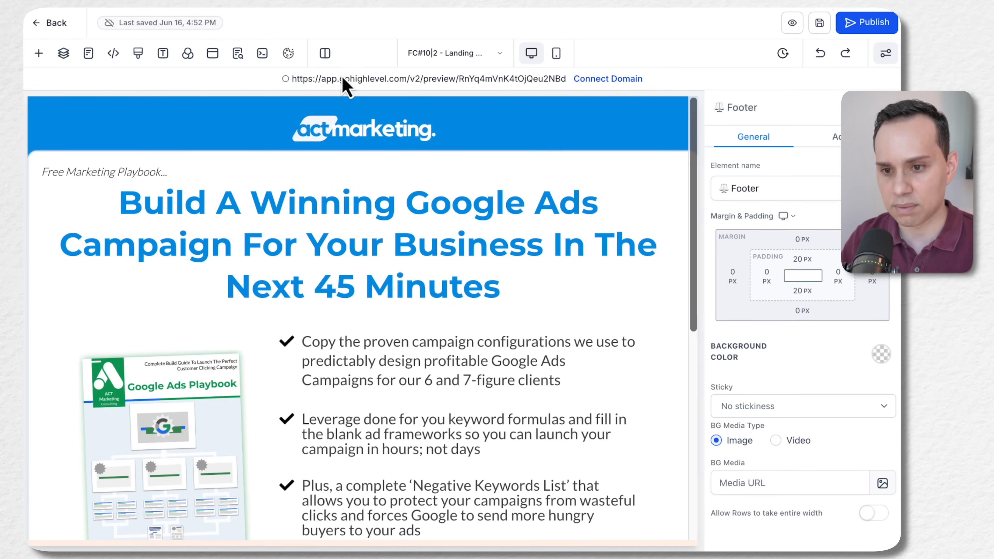
# Open the page's typography settings and try Custom Font as Bullet #1's typography type before restoring Content Font
pyautogui.click(163, 53)
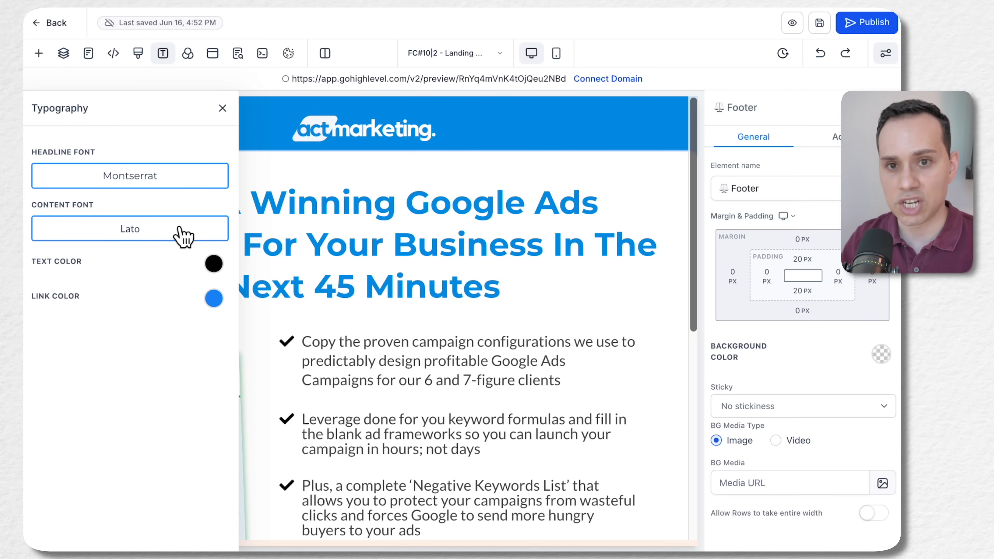
pyautogui.click(406, 360)
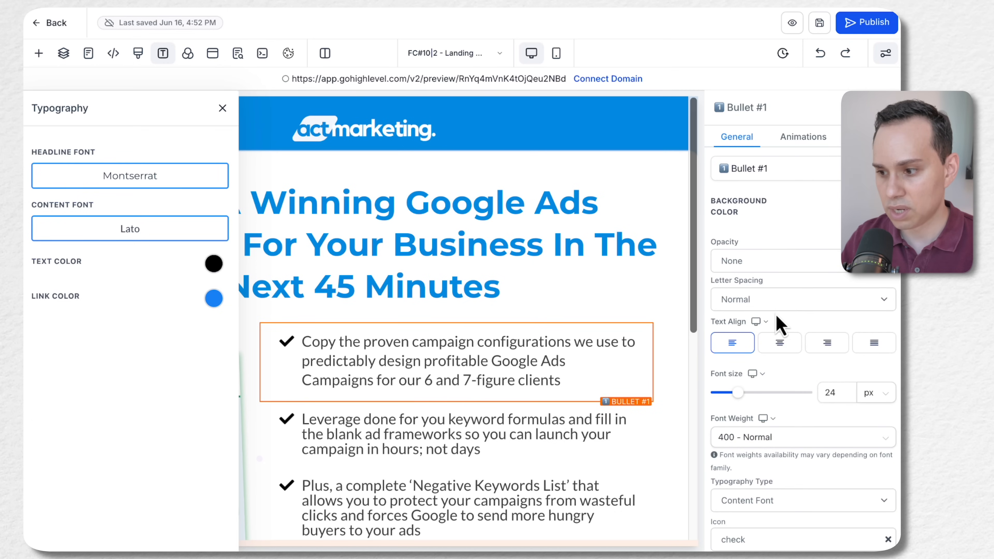
pyautogui.scroll(-5, 768, 270)
pyautogui.click(771, 277)
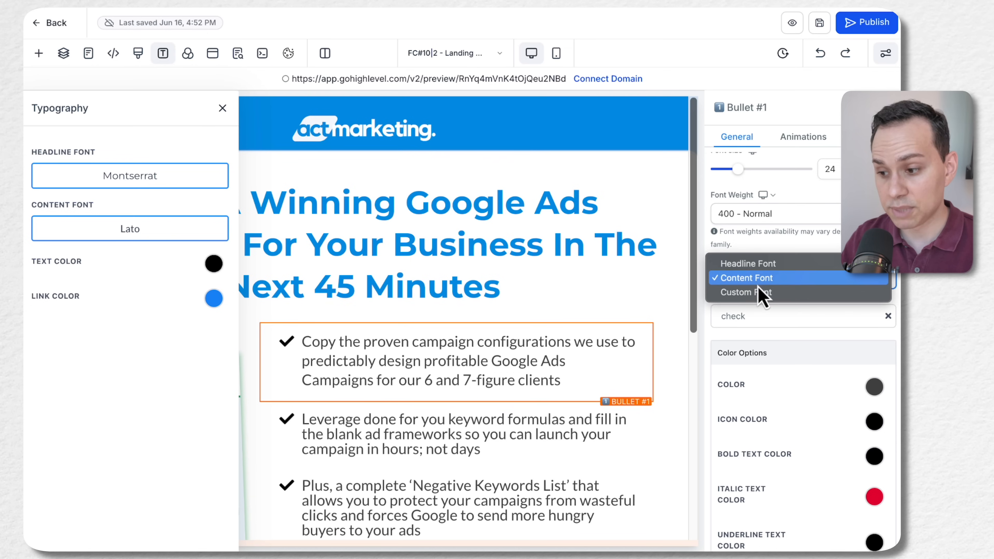
pyautogui.click(751, 294)
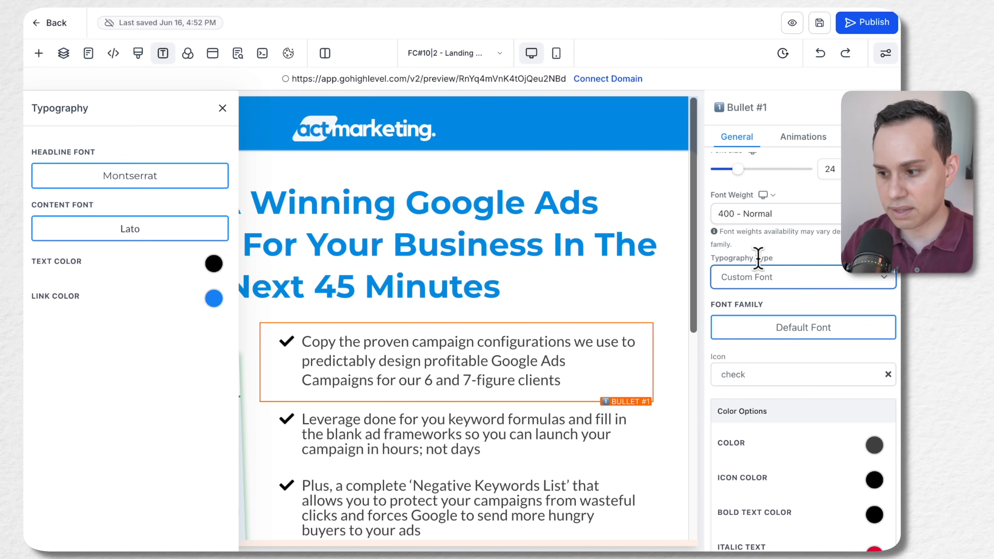
pyautogui.click(757, 276)
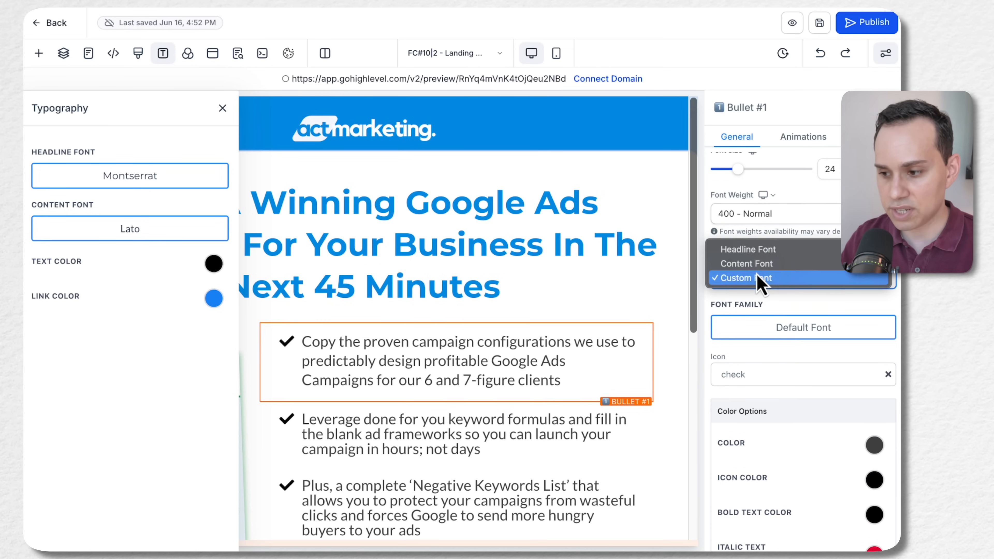
pyautogui.click(738, 264)
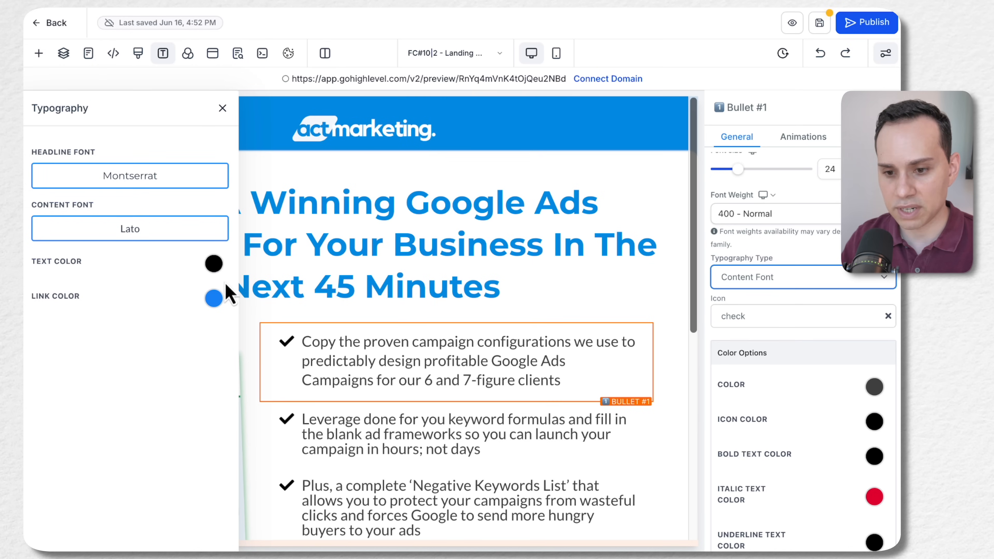
# Examine the page's background image and color settings, and reopen the SEO meta data
pyautogui.click(188, 55)
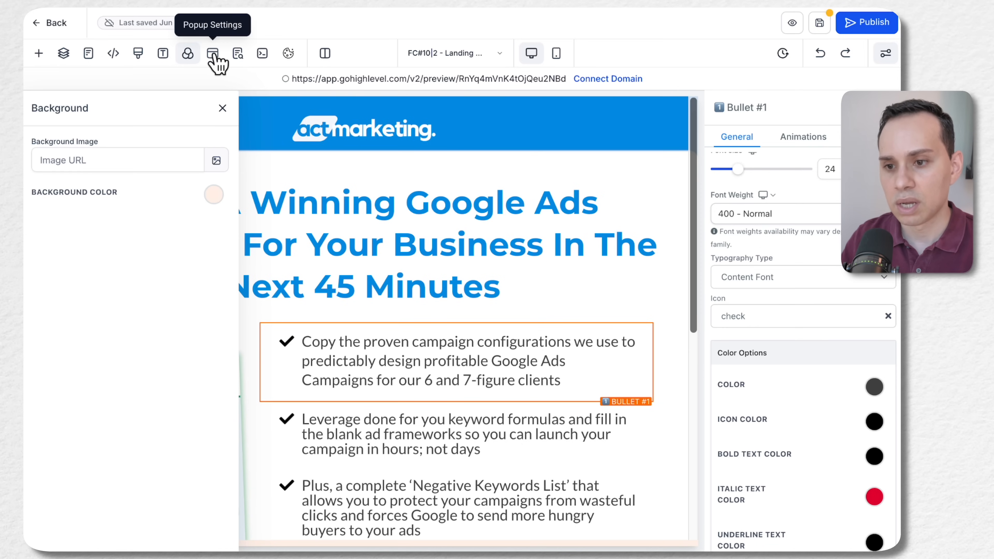
pyautogui.click(238, 54)
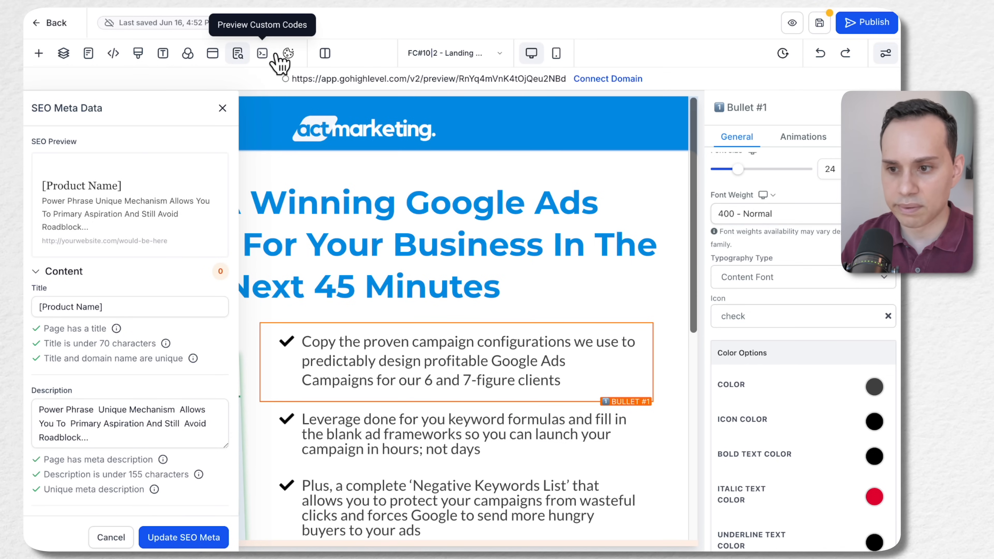
# Look at the cookie consent banner settings, close them without changes and save the landing page
pyautogui.click(290, 54)
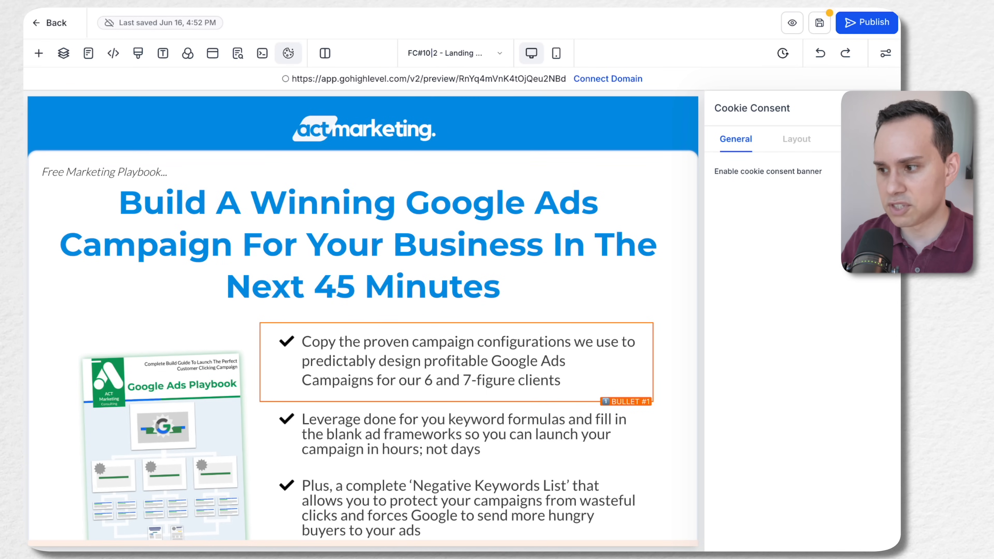
pyautogui.click(886, 108)
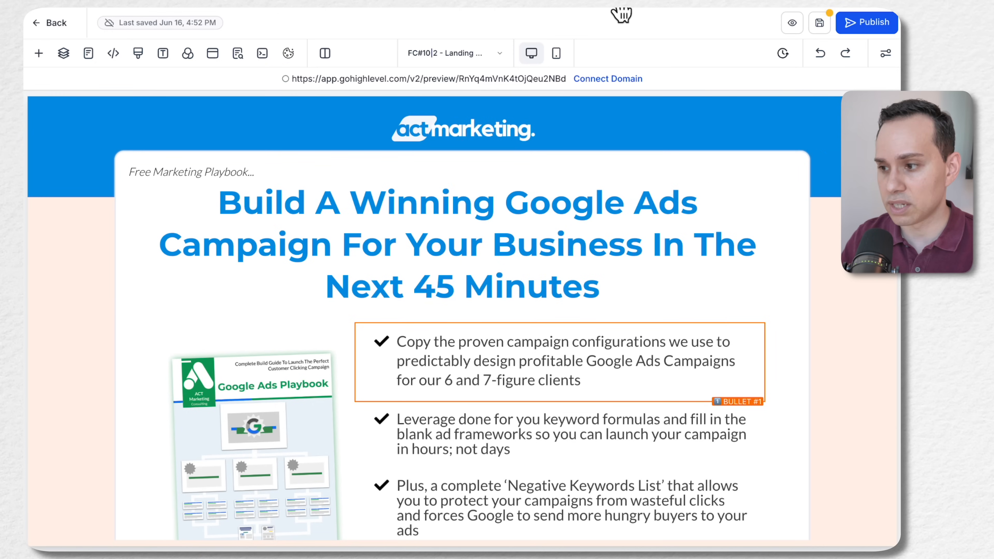
pyautogui.click(820, 24)
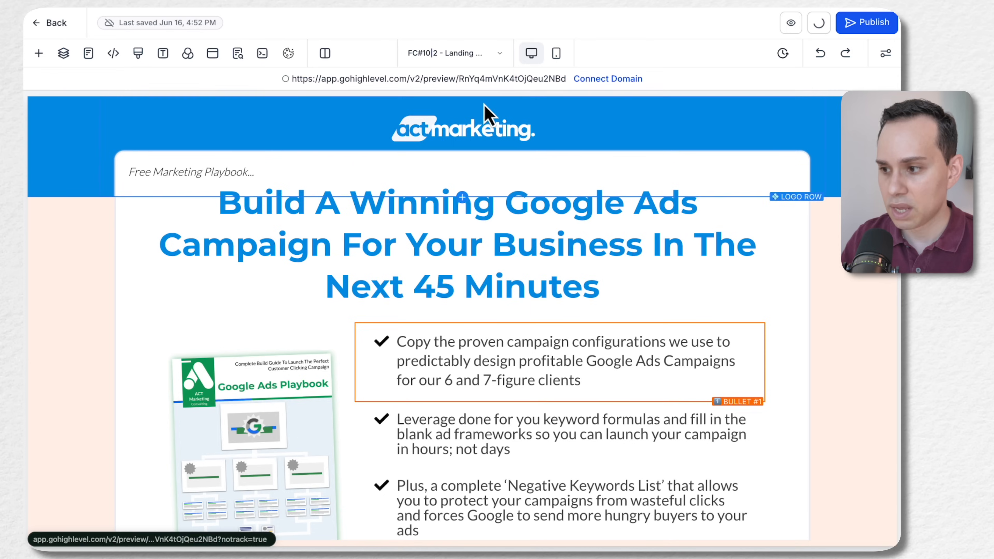
# Preview the landing page, open the Download Now form popup from its call-to-action button and close the popup
pyautogui.click(793, 26)
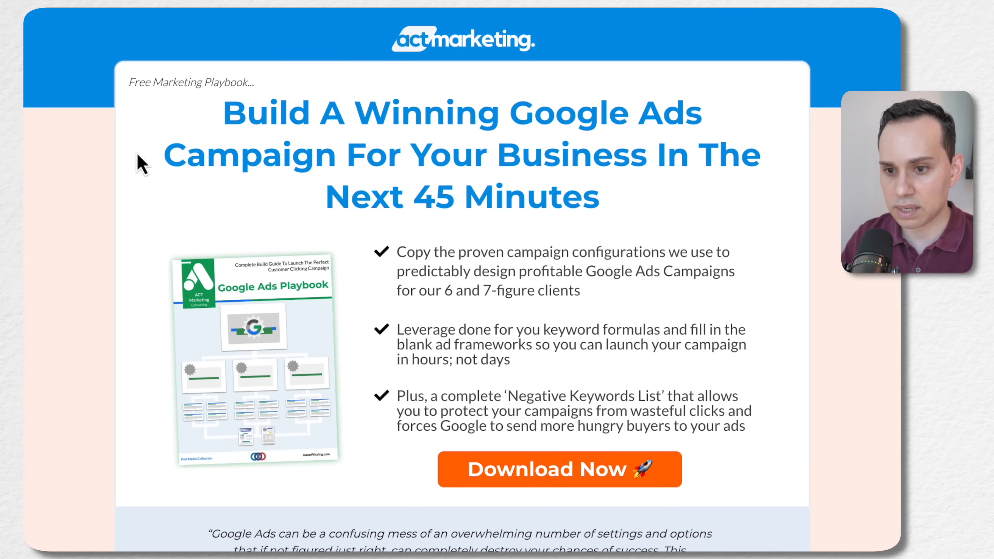
pyautogui.scroll(-3, 77, 147)
pyautogui.scroll(3, 77, 146)
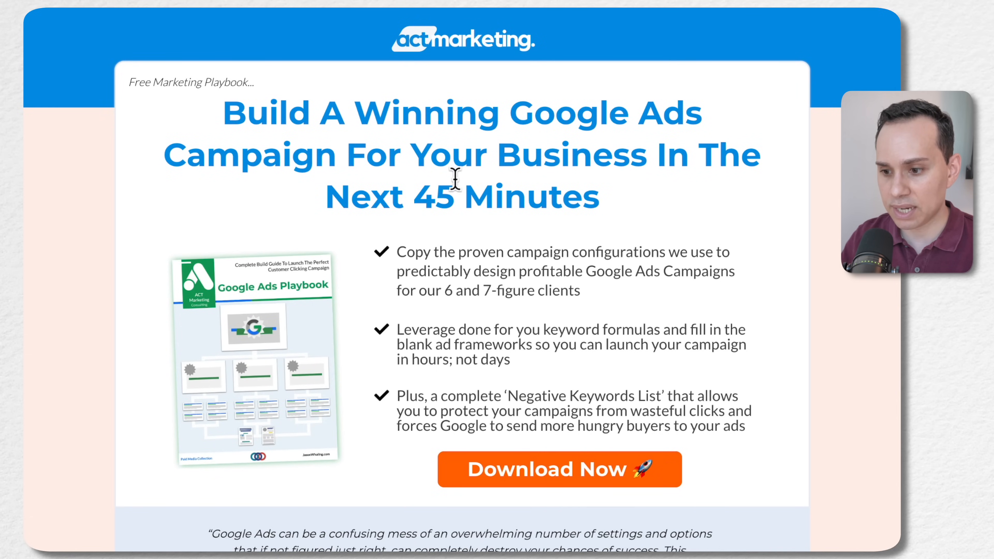
pyautogui.scroll(-3, 454, 196)
pyautogui.scroll(-3, 477, 313)
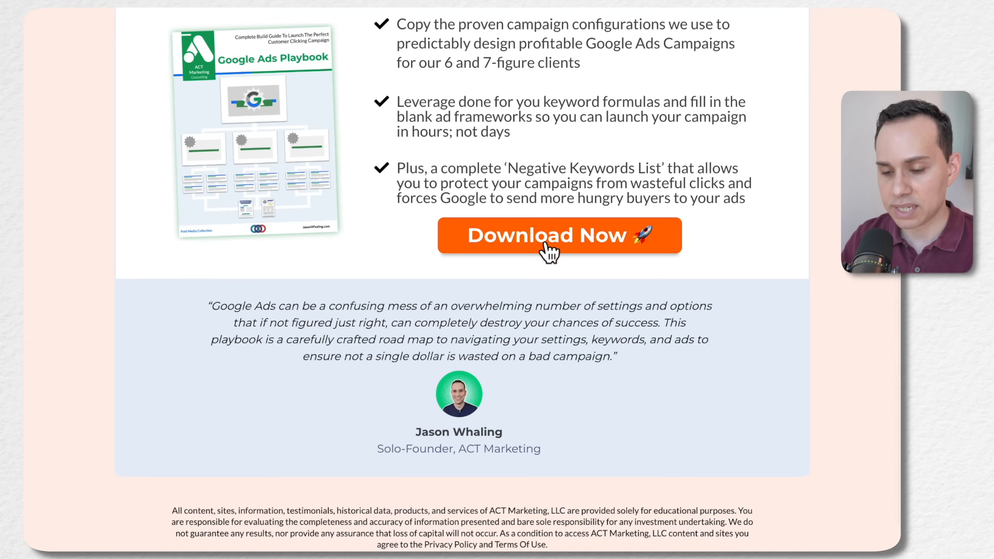
pyautogui.click(561, 246)
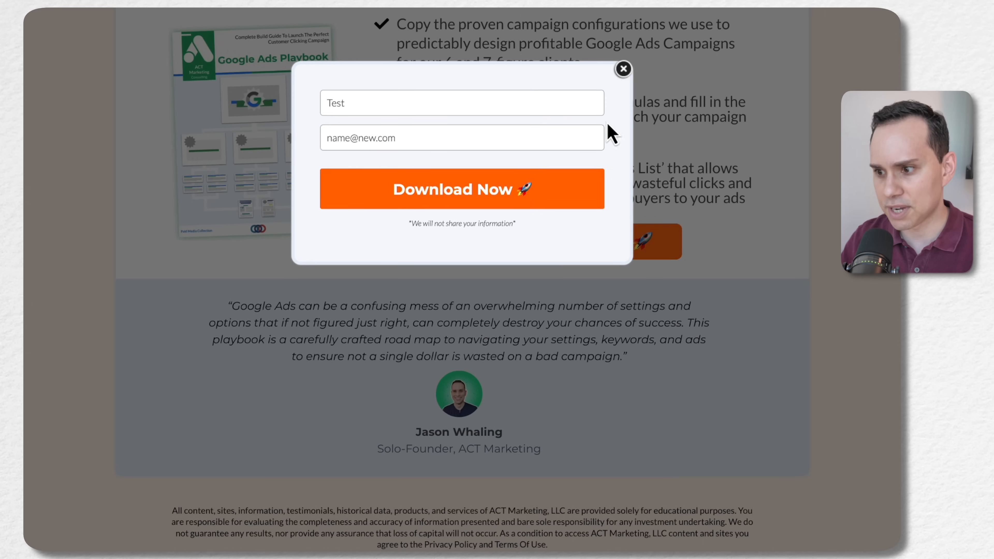
pyautogui.click(623, 69)
# Examine the preview's footer disclaimer and highlight its Privacy Policy and Terms Of Use text
pyautogui.scroll(-2, 437, 357)
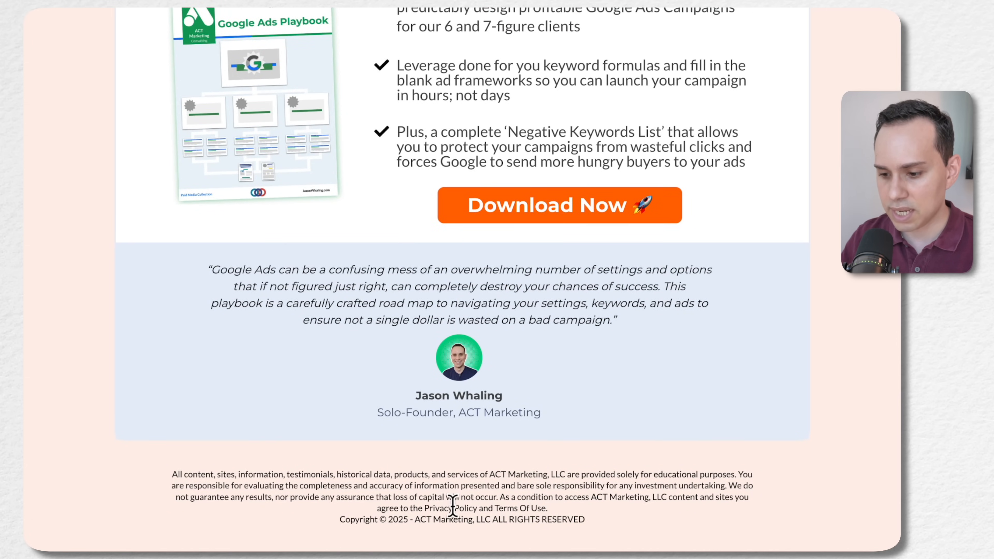
pyautogui.moveTo(424, 507); pyautogui.dragTo(545, 509)
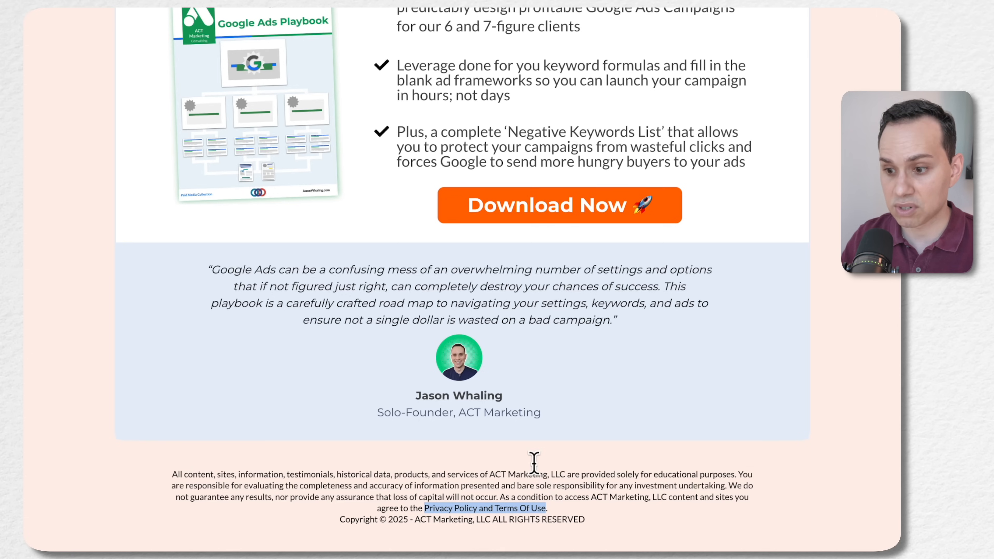
pyautogui.scroll(7, 534, 461)
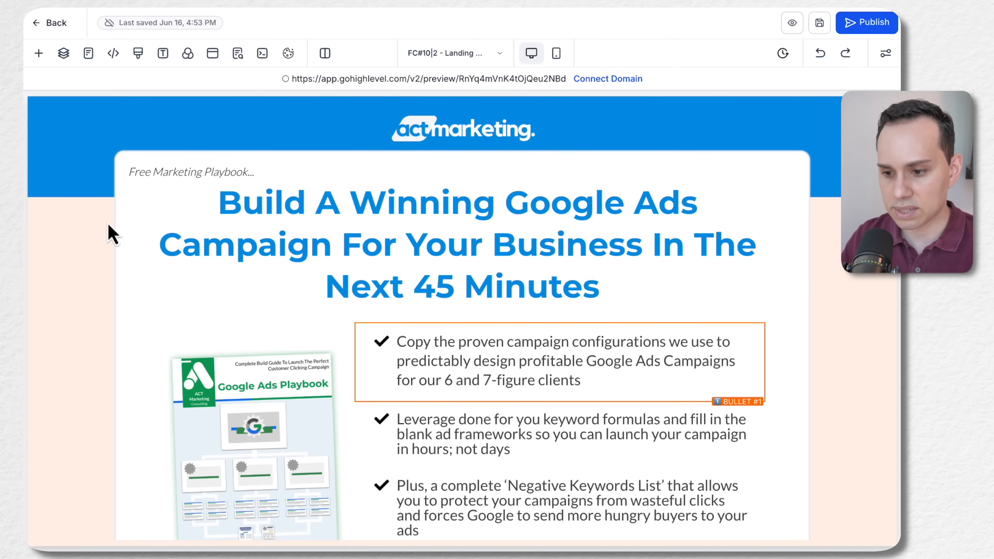
# Return to the page editor and open the element settings of the Download Now CTA button
pyautogui.scroll(-5, 107, 275)
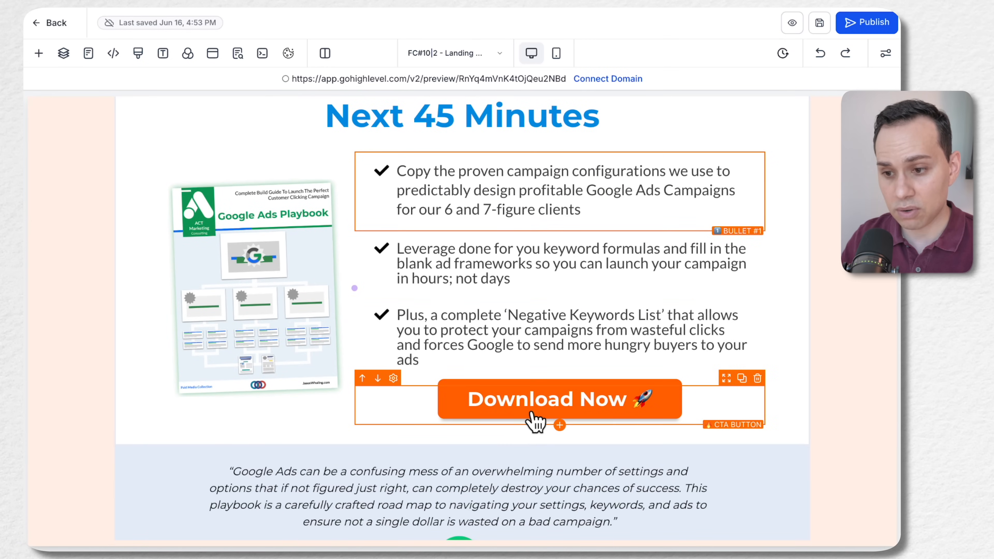
pyautogui.scroll(5, 551, 401)
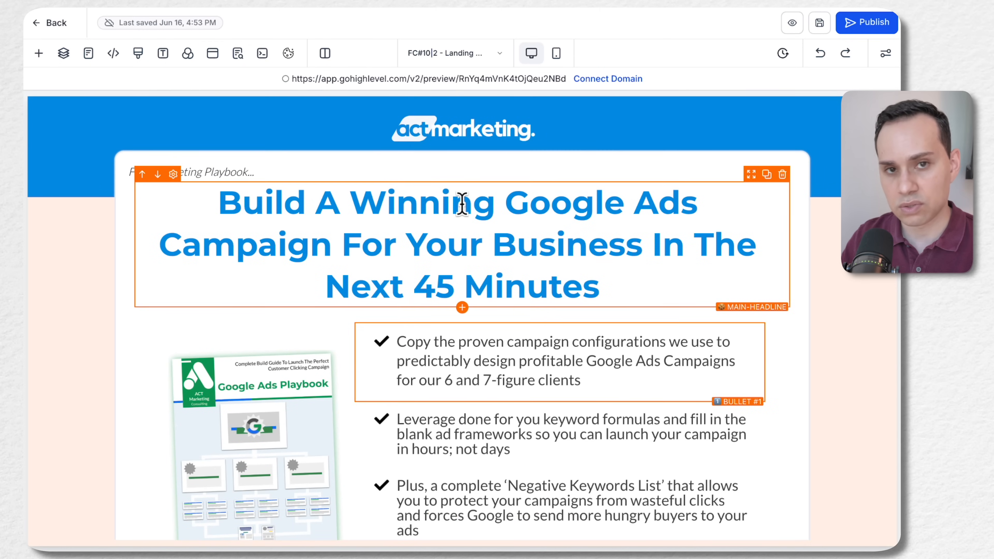
pyautogui.scroll(-7, 462, 203)
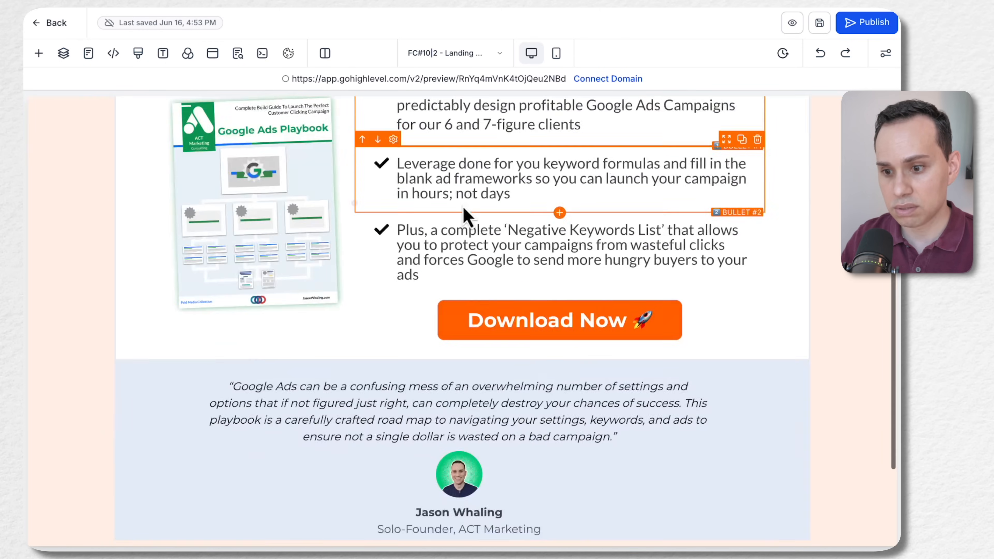
pyautogui.click(462, 204)
pyautogui.click(441, 365)
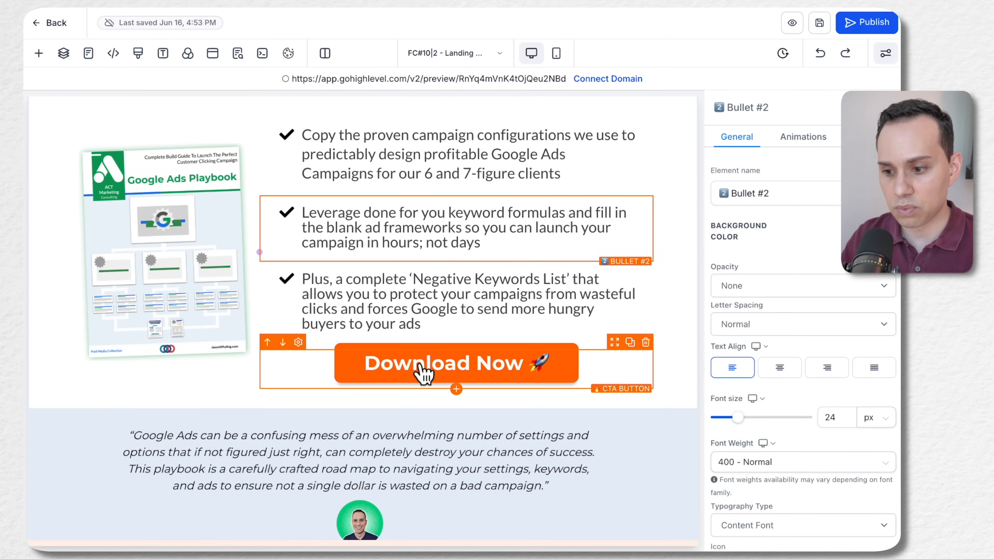
pyautogui.click(422, 371)
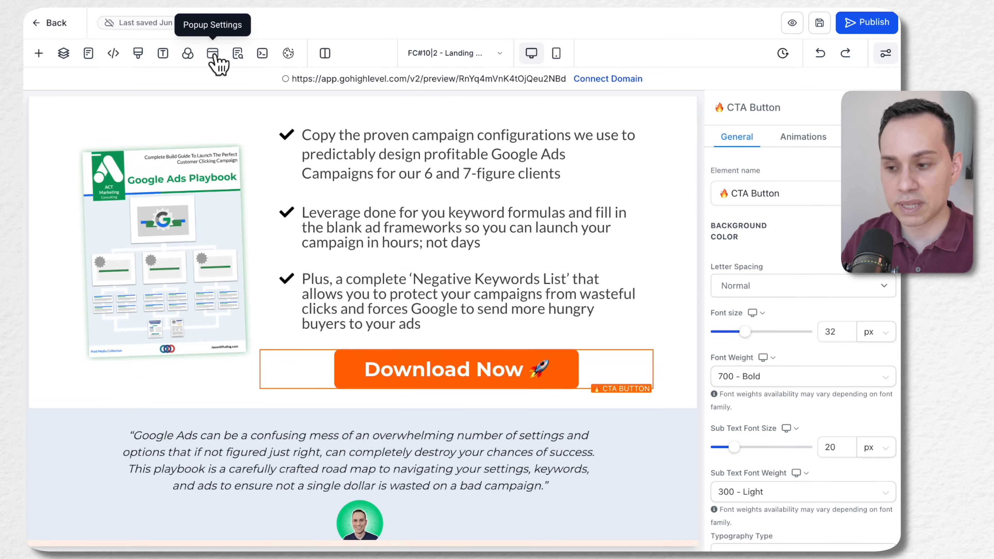
# Check the CTA button's settings and its available link actions, keeping Open popup as the link target
pyautogui.scroll(-1, 812, 257)
pyautogui.scroll(-7, 812, 257)
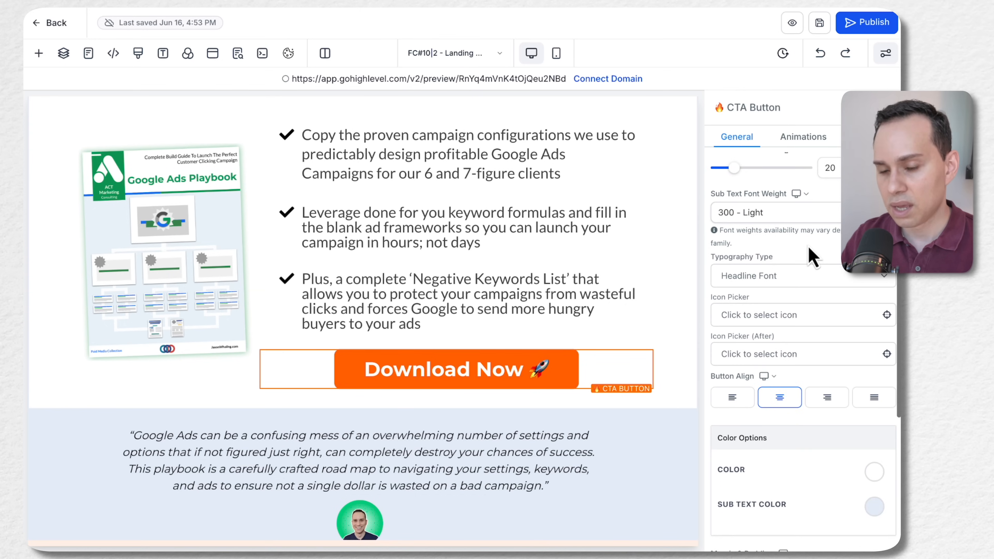
pyautogui.scroll(-6, 812, 257)
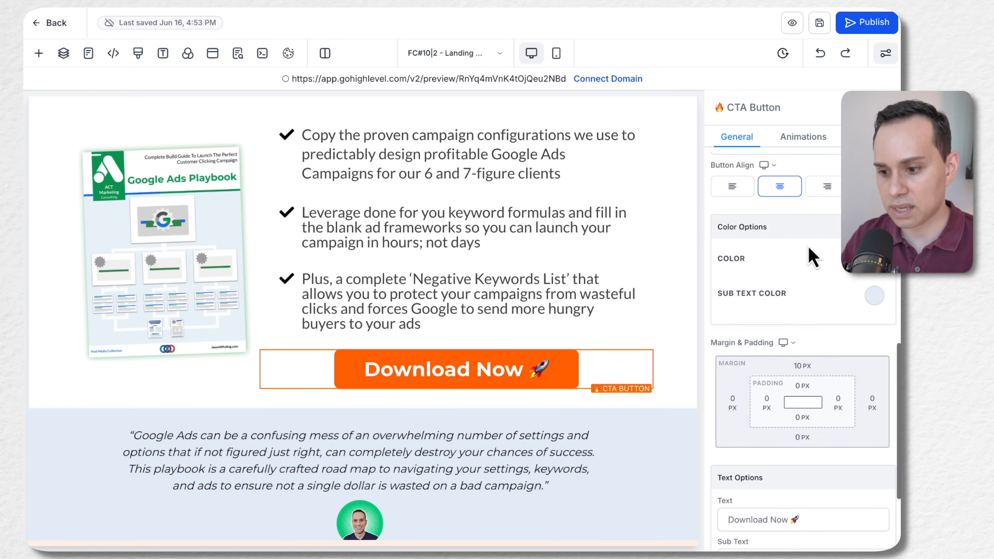
pyautogui.scroll(-2, 812, 256)
pyautogui.moveTo(587, 395)
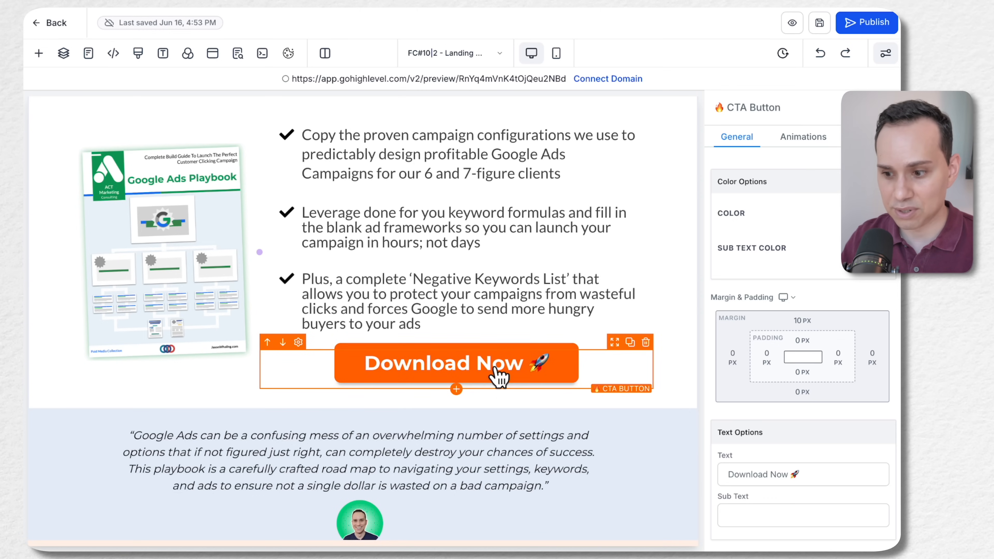
pyautogui.scroll(-3, 769, 450)
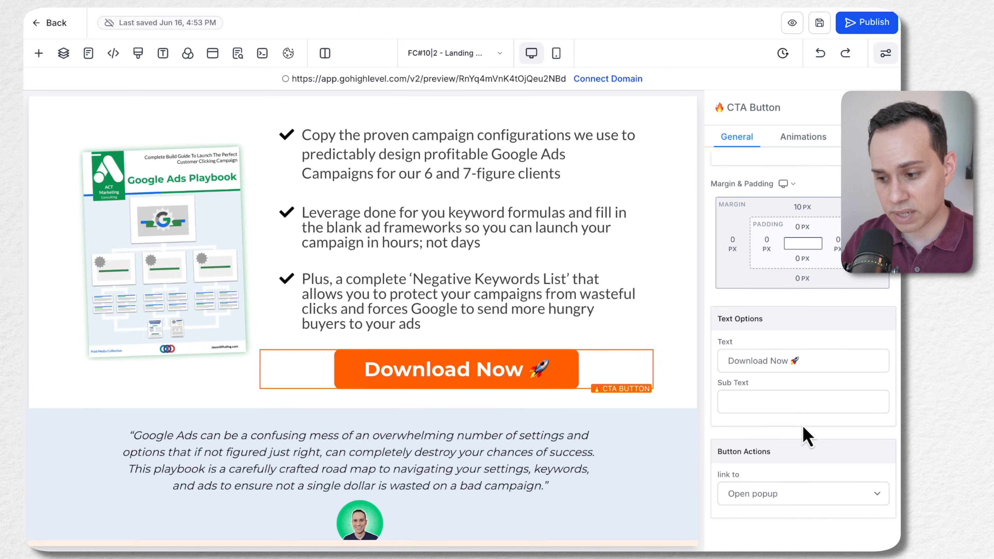
pyautogui.click(822, 494)
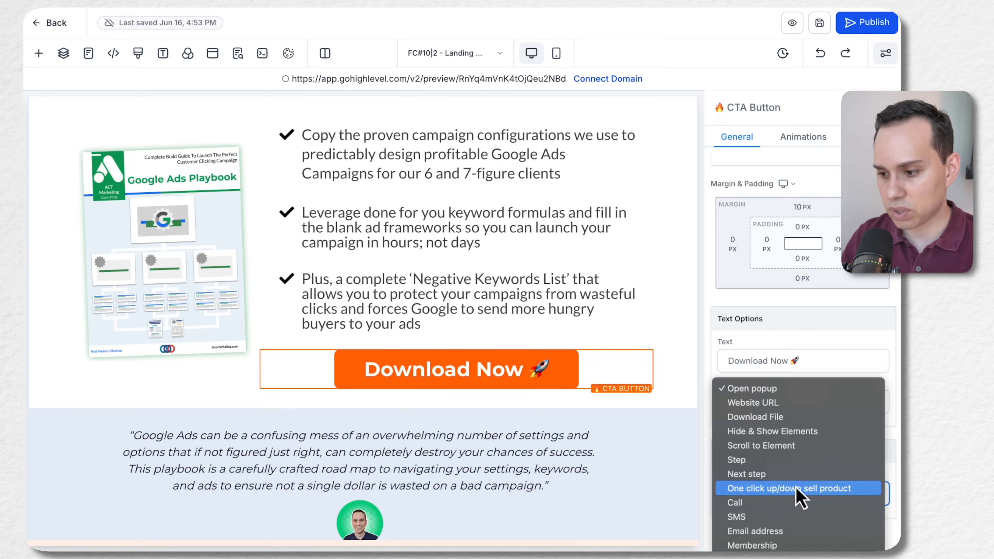
pyautogui.click(779, 388)
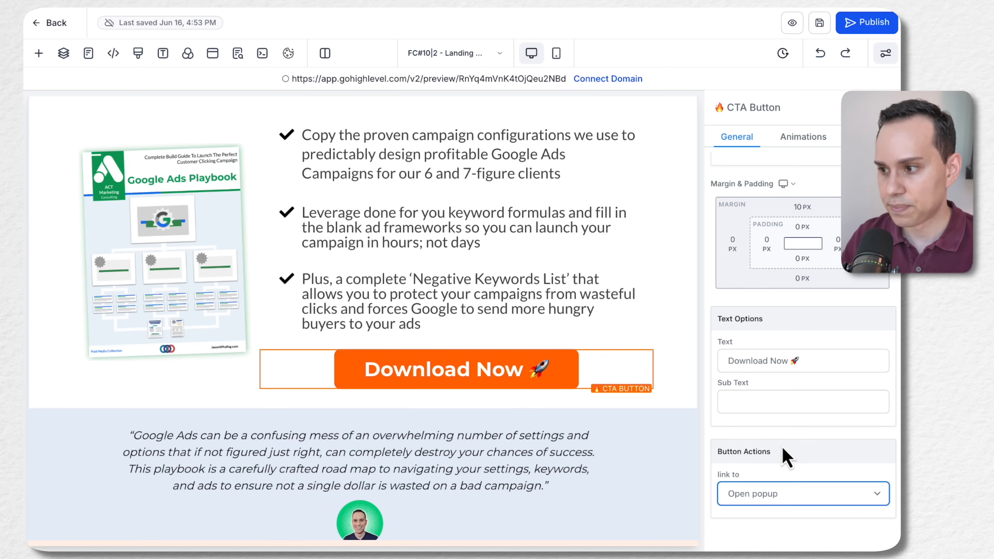
# Review the landing page in the editor from the main headline through the bullets to the creator quote and footer
pyautogui.scroll(10, 789, 360)
pyautogui.scroll(2, 465, 223)
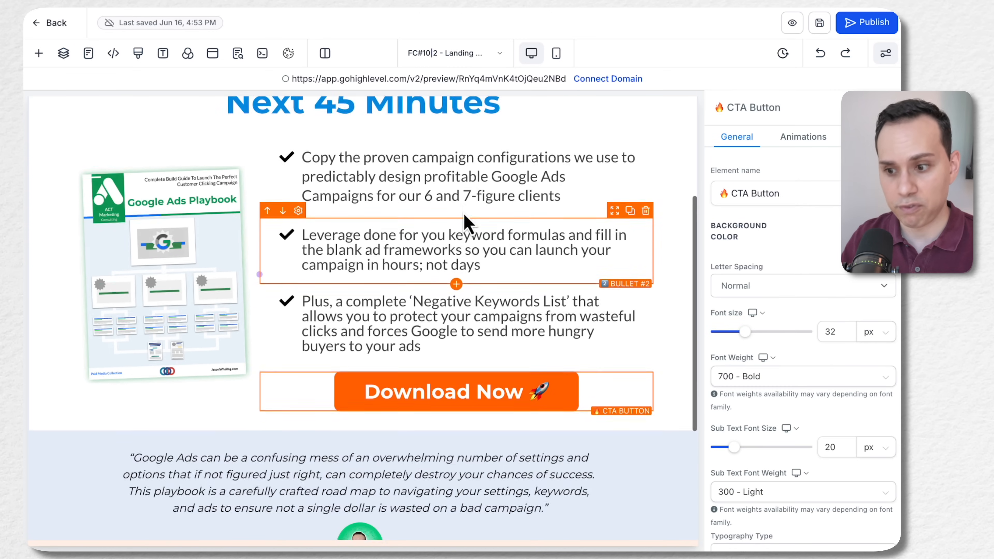
pyautogui.scroll(5, 466, 223)
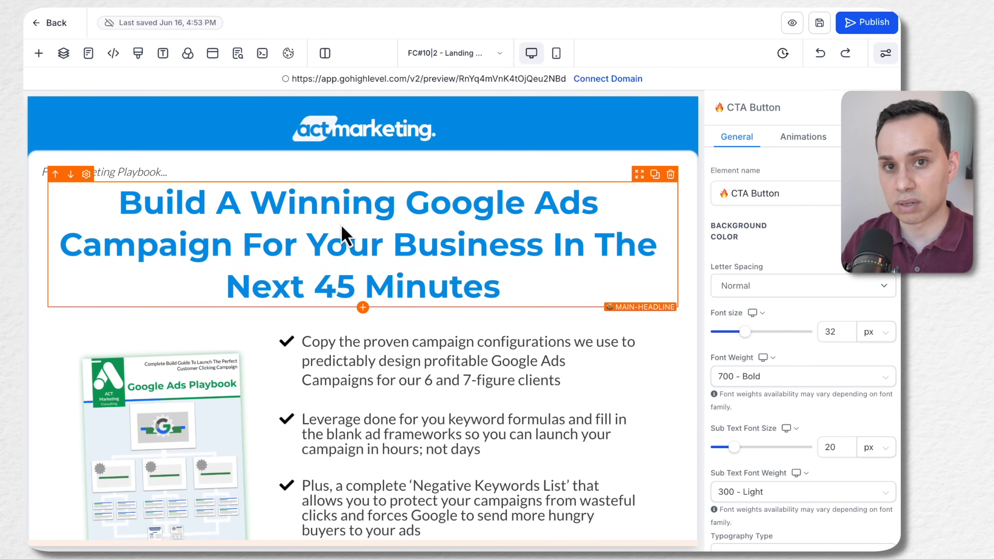
pyautogui.scroll(-2, 342, 235)
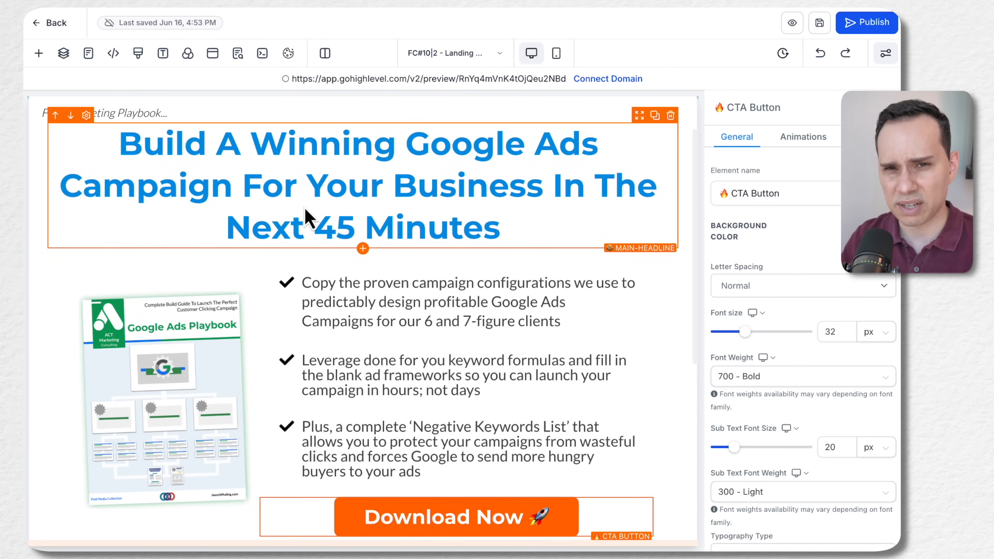
pyautogui.scroll(1, 307, 213)
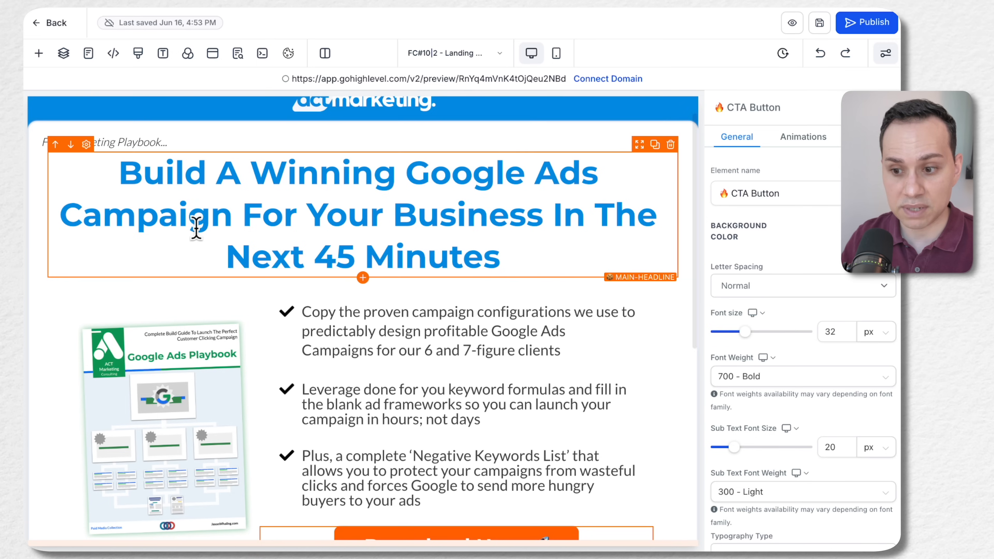
pyautogui.scroll(-4, 364, 214)
pyautogui.scroll(-1, 367, 213)
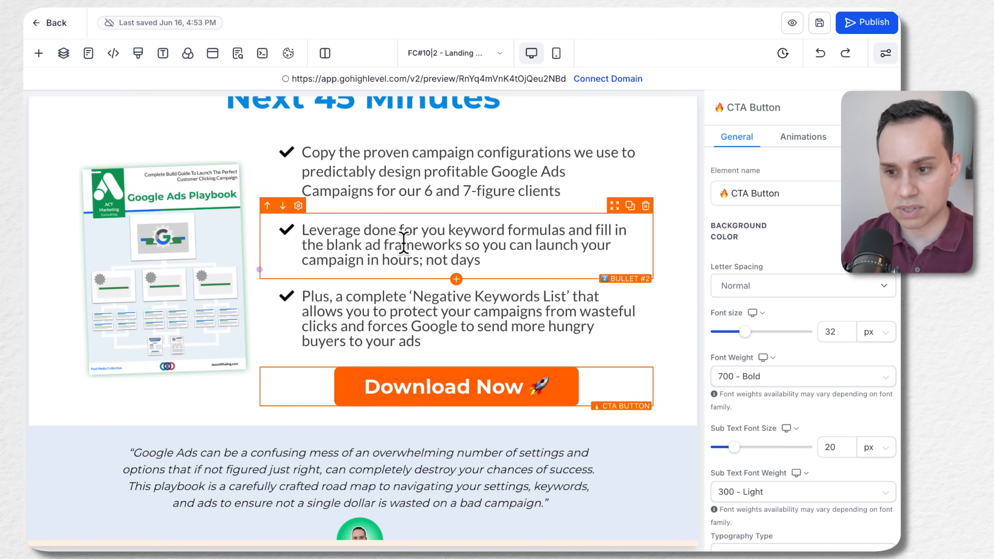
pyautogui.scroll(-4, 415, 290)
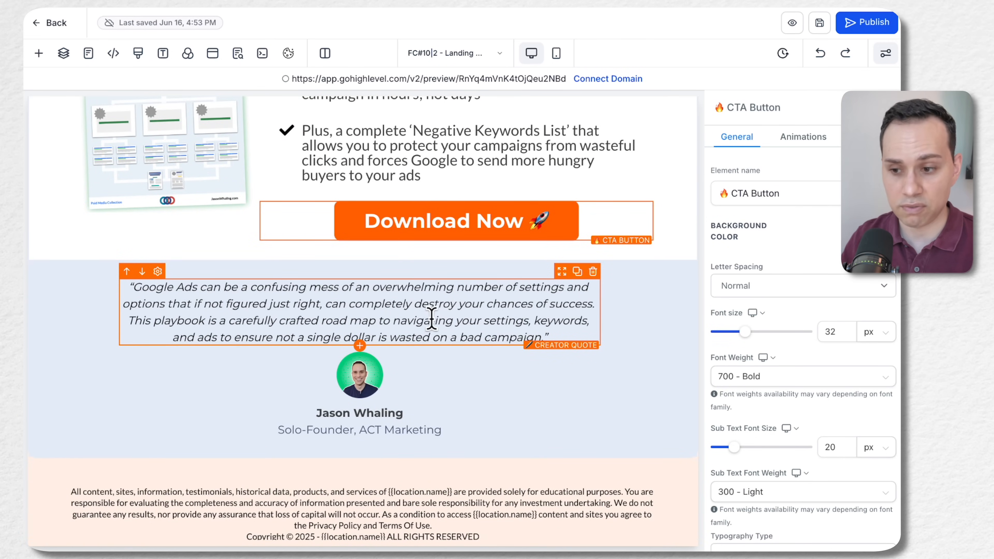
pyautogui.scroll(5, 432, 318)
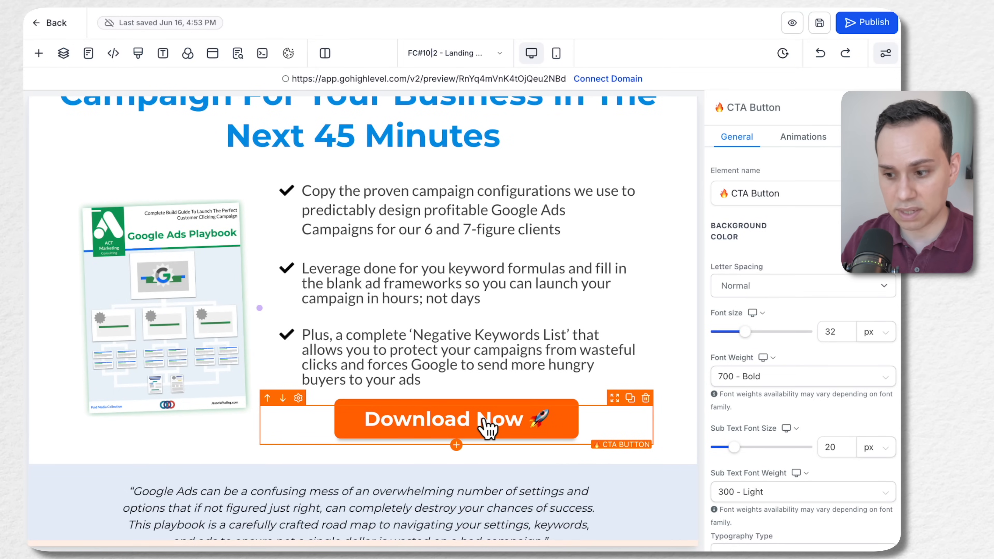
# Open the page's popup and delete the existing form element inside it
pyautogui.click(216, 54)
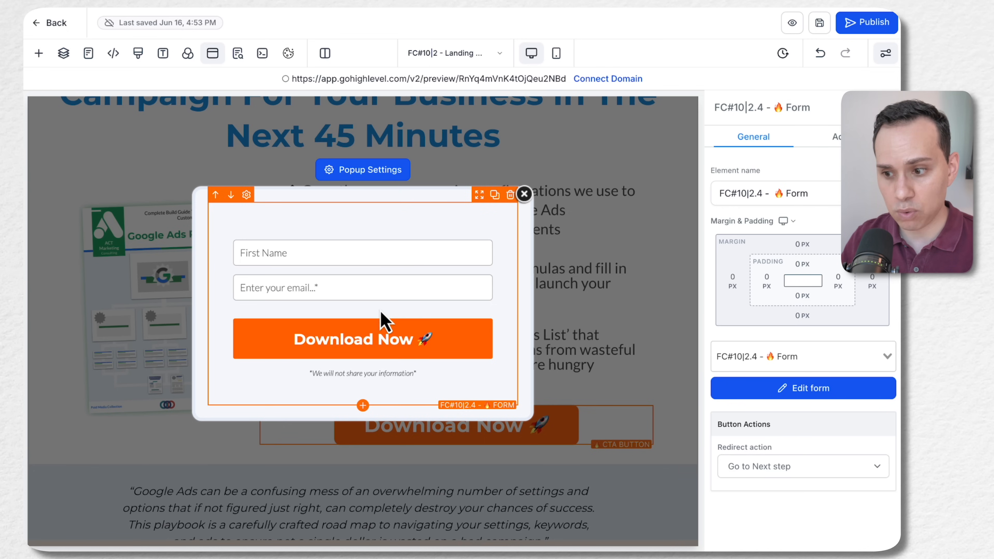
pyautogui.click(524, 193)
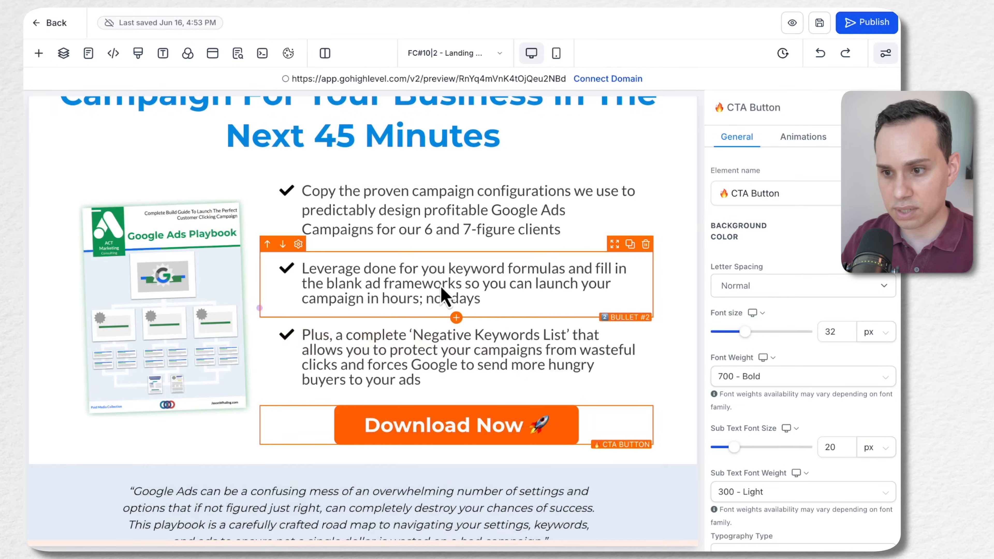
pyautogui.click(212, 54)
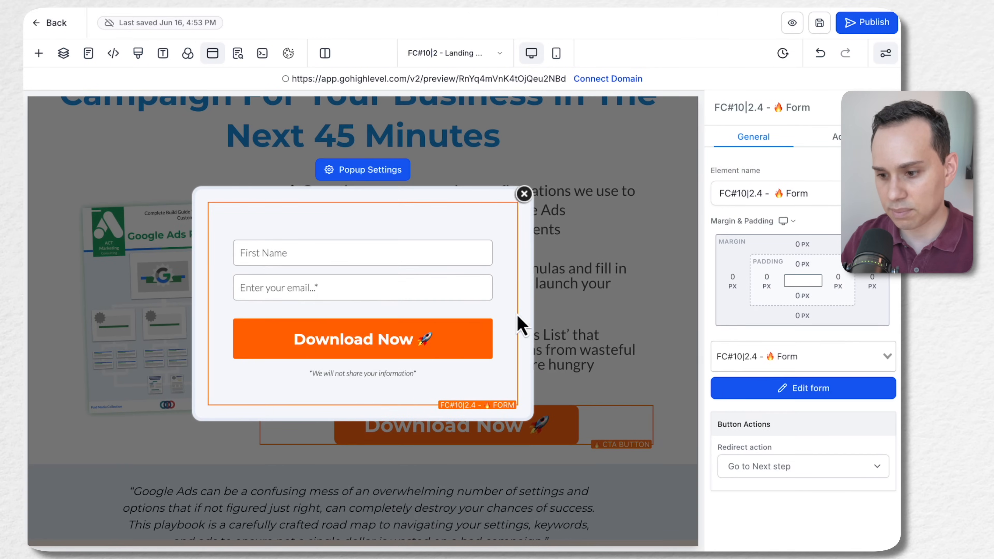
pyautogui.click(509, 195)
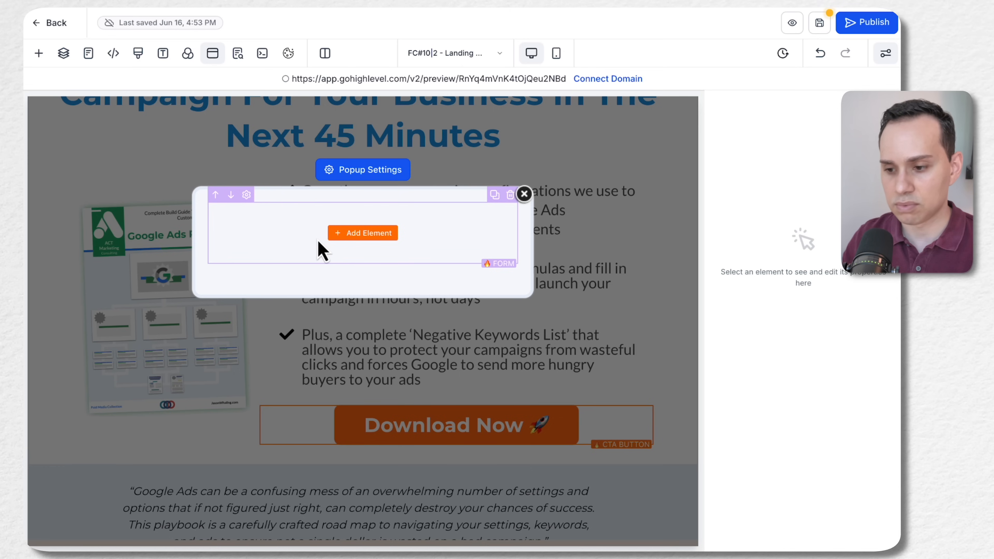
# Add a Form element to the empty popup, assign the FC#10|2.4 - 🔥 Form to it, and save the page
pyautogui.click(364, 234)
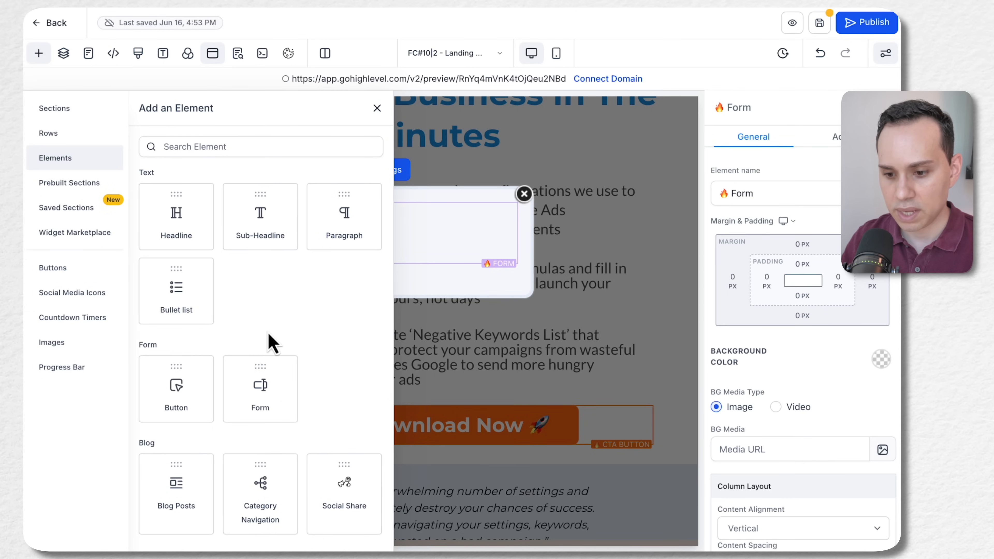
pyautogui.scroll(-2, 269, 335)
pyautogui.scroll(-4, 270, 341)
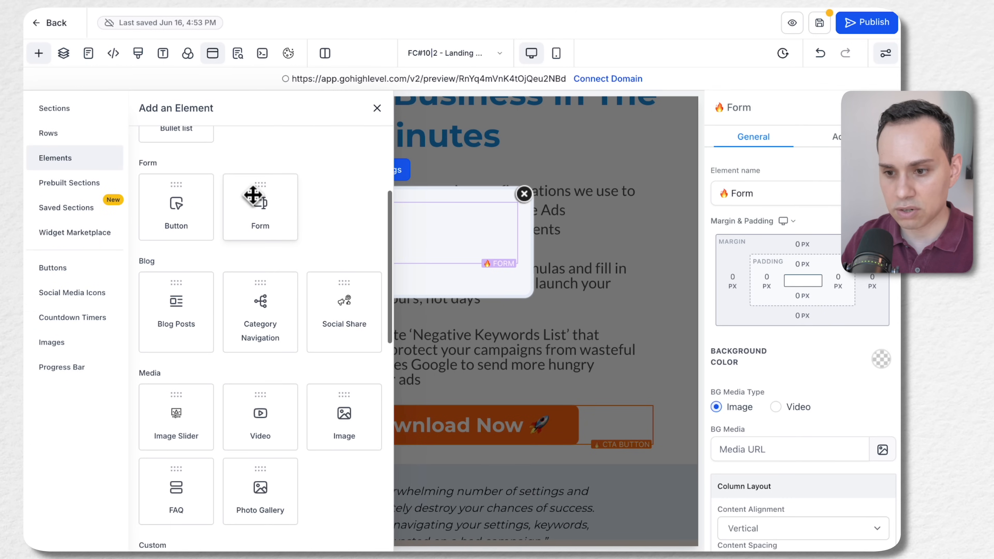
pyautogui.moveTo(263, 212); pyautogui.dragTo(262, 215)
pyautogui.click(433, 237)
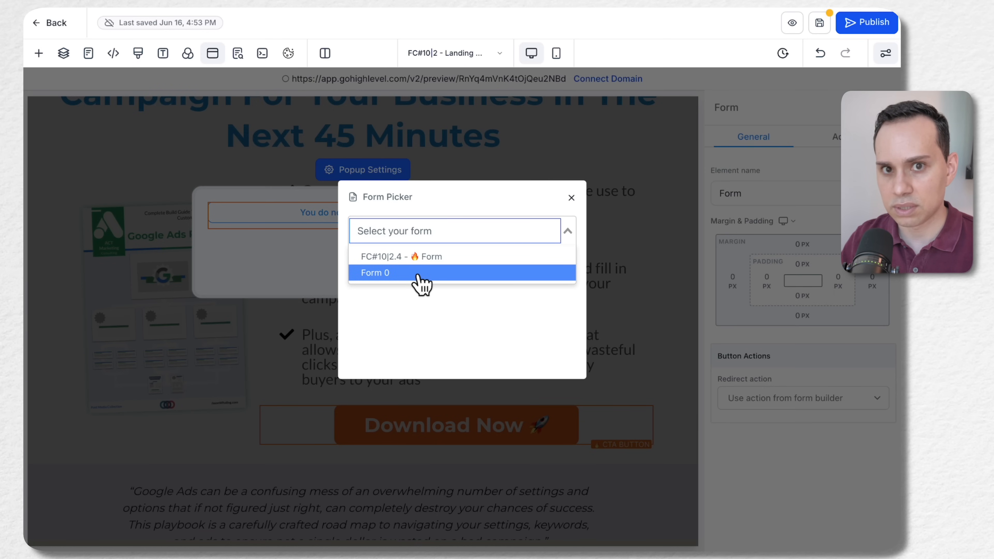
pyautogui.click(494, 257)
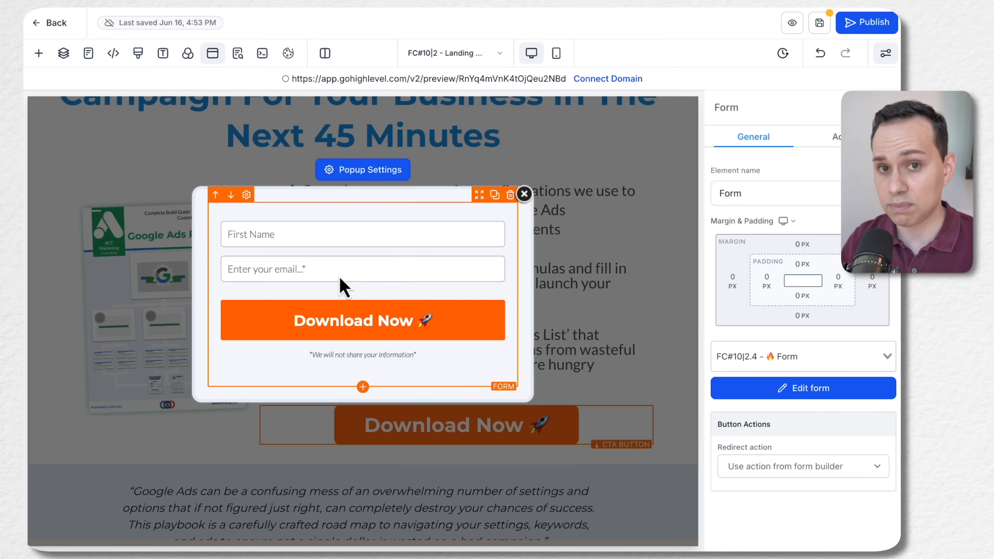
pyautogui.click(818, 28)
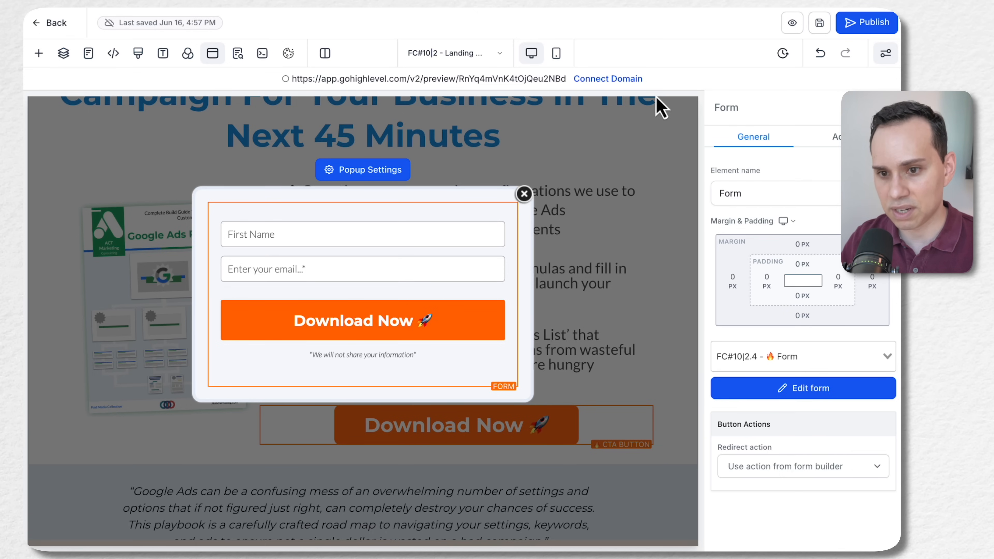
# Switch to the FC#11|2 - Sales Letter EXPRESS page and look through its template layout from header to pricing
pyautogui.click(89, 55)
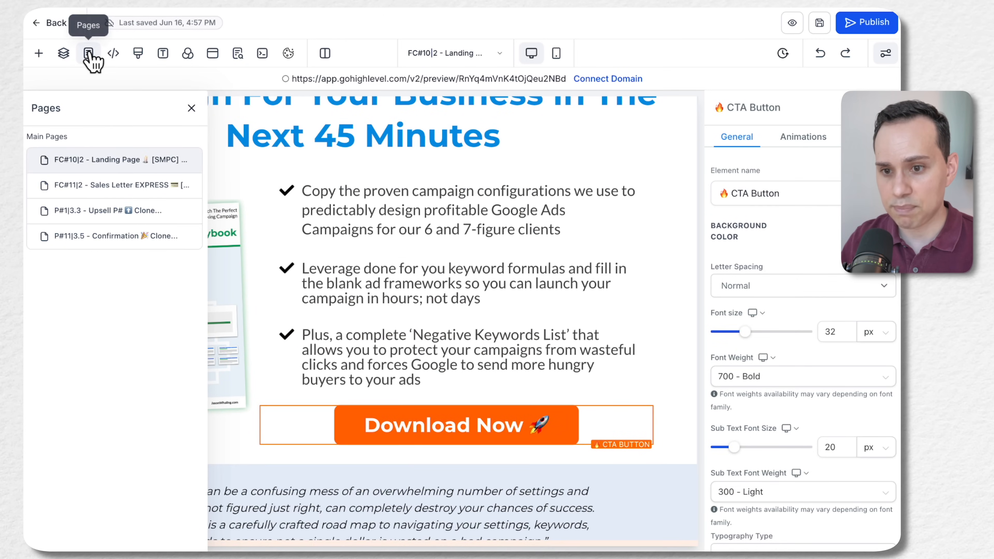
pyautogui.click(105, 192)
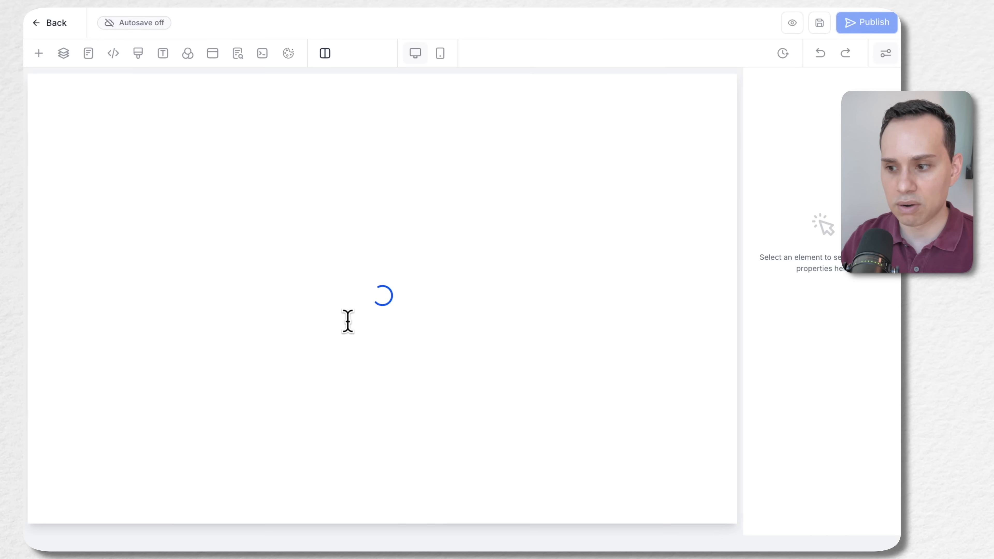
pyautogui.scroll(-20, 384, 308)
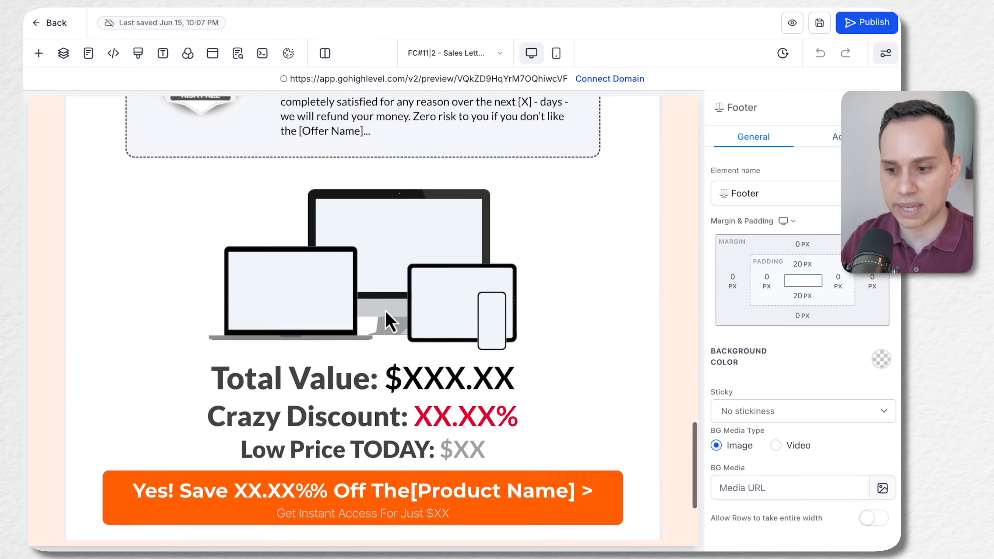
pyautogui.scroll(20, 385, 312)
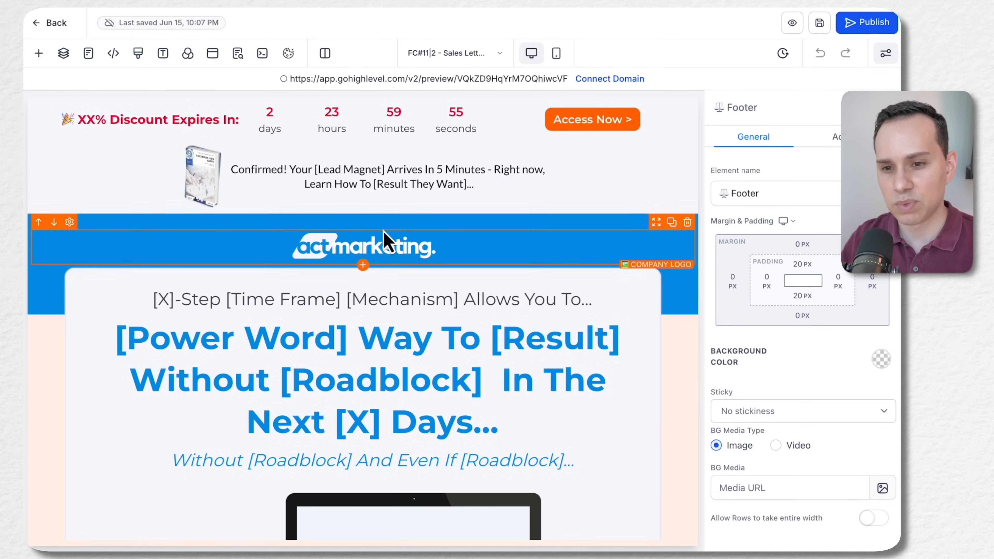
# Leave the page editor, select the FC#10|2 - Landing Page funnel step, and go to the forms builder list
pyautogui.click(36, 22)
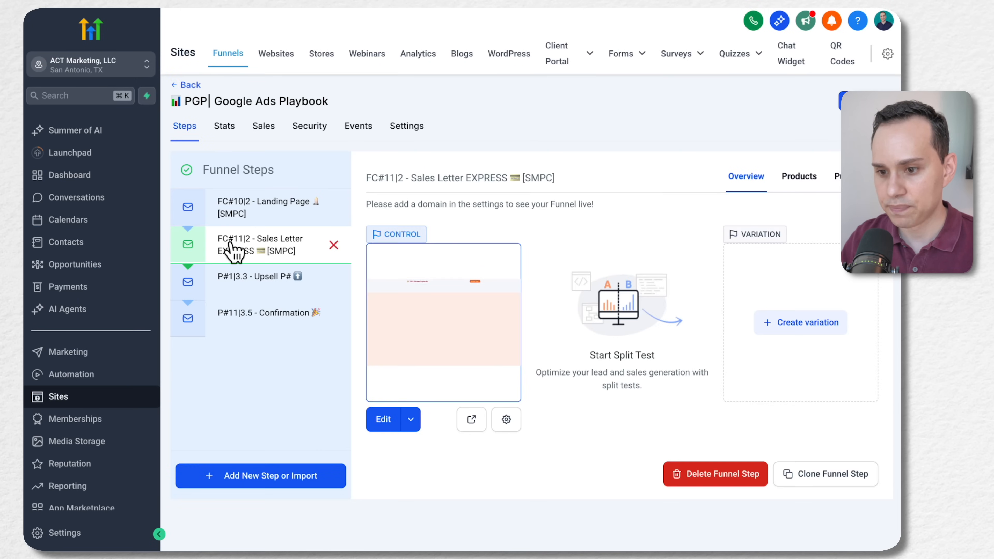
pyautogui.click(285, 213)
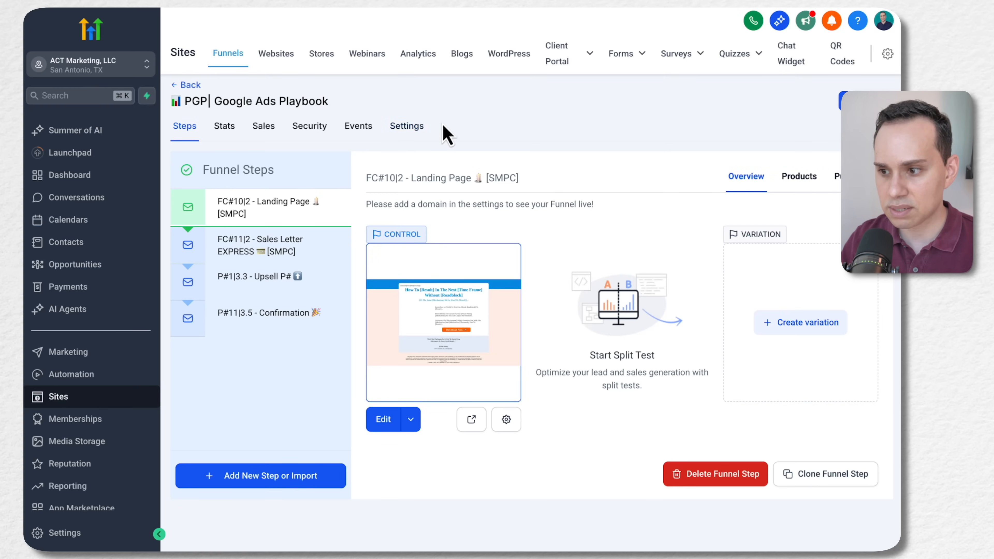
pyautogui.moveTo(625, 63)
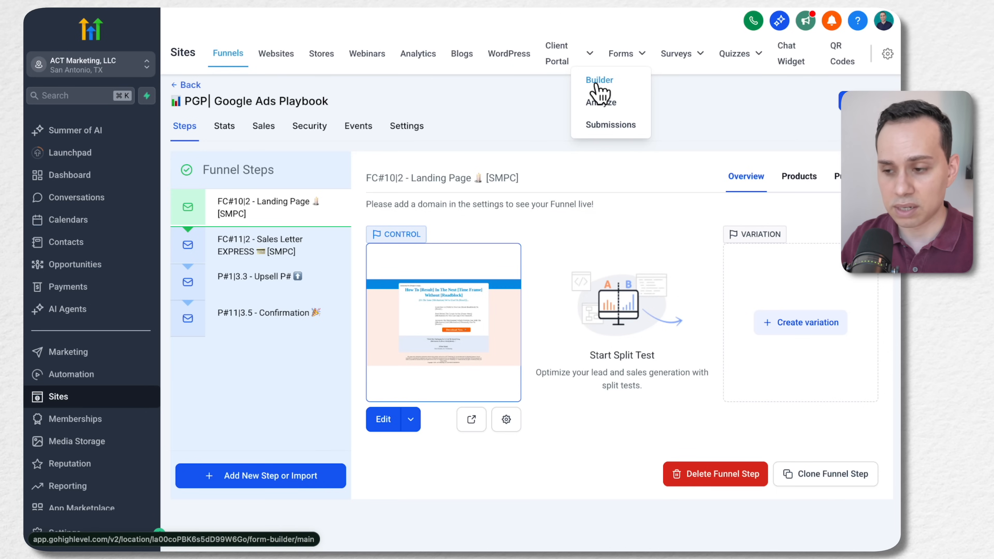
pyautogui.click(607, 83)
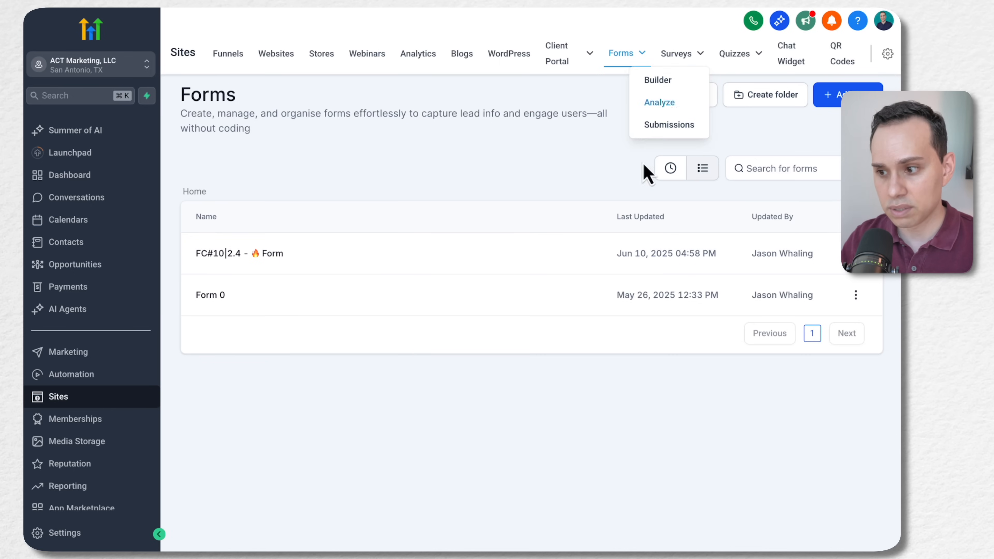
# Open the Form Features overview, examine the feature cards and starter templates, and close it
pyautogui.click(657, 103)
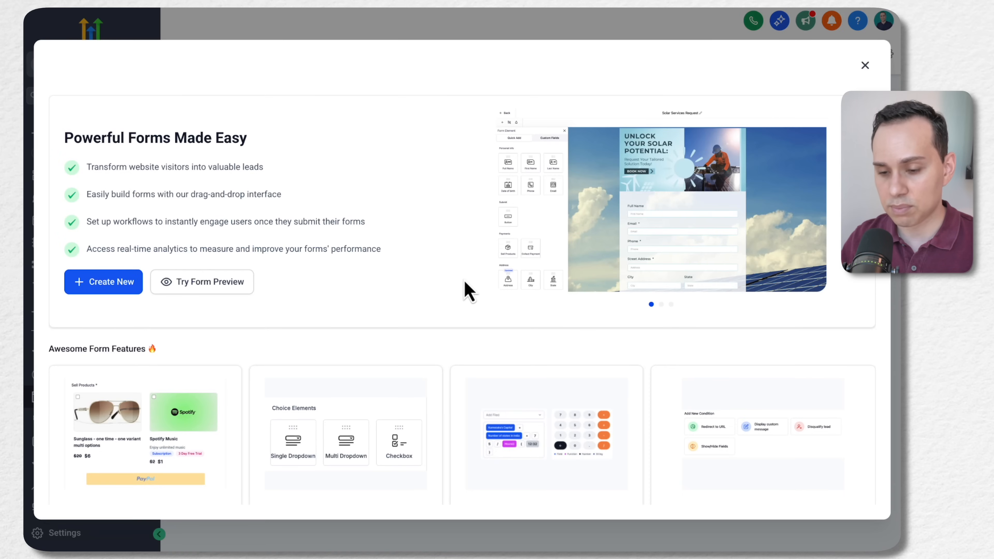
pyautogui.scroll(-5, 459, 362)
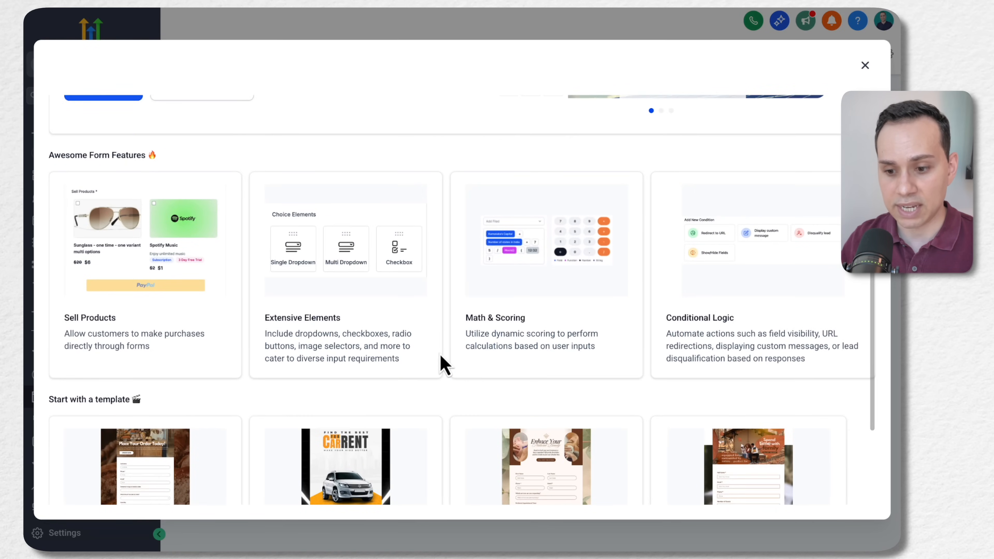
pyautogui.scroll(-3, 445, 357)
pyautogui.scroll(2, 444, 357)
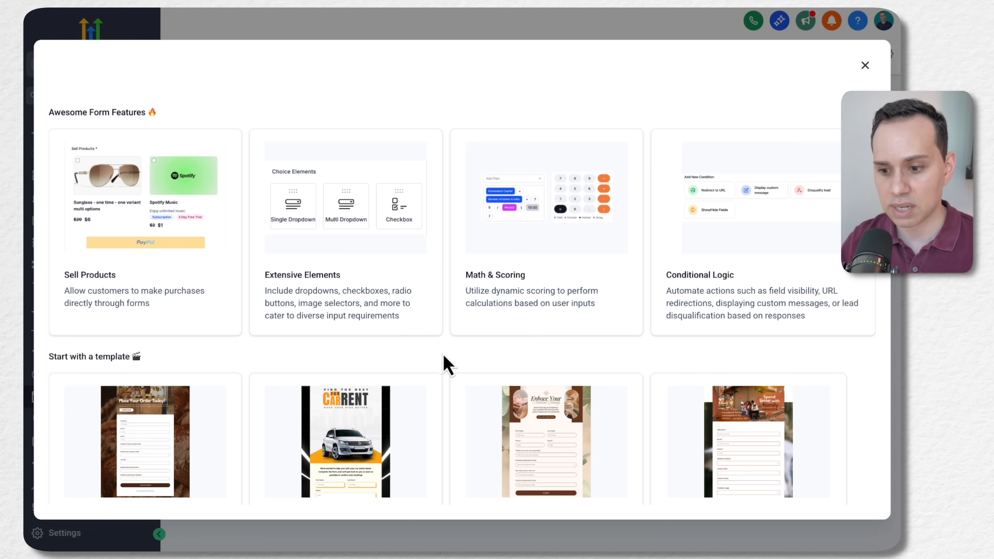
pyautogui.scroll(-2, 442, 354)
pyautogui.scroll(6, 443, 354)
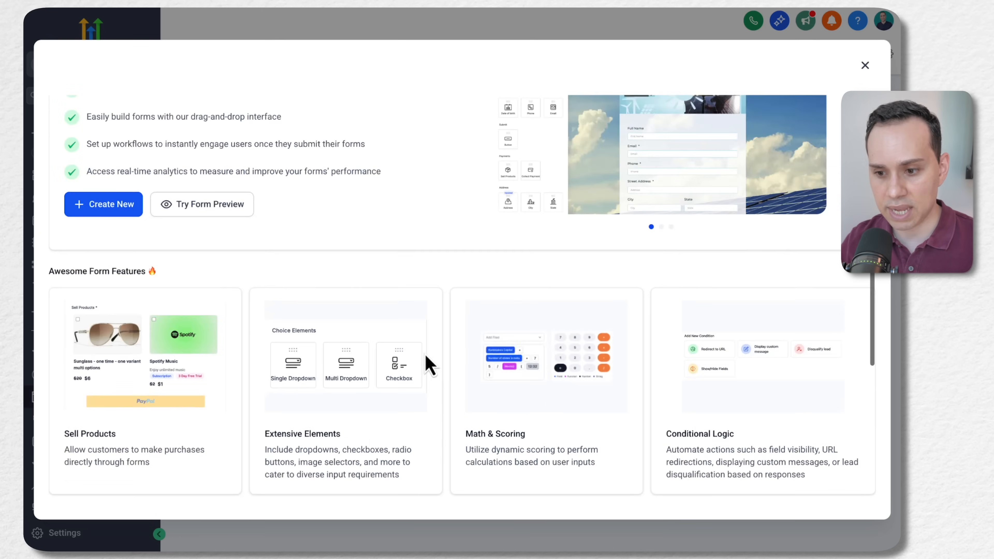
pyautogui.scroll(-2, 444, 399)
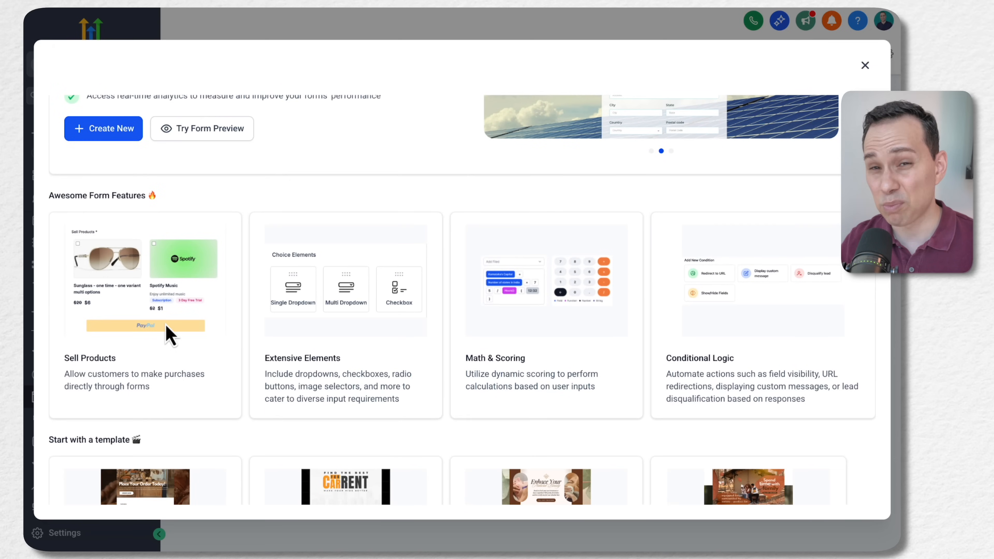
pyautogui.scroll(4, 252, 324)
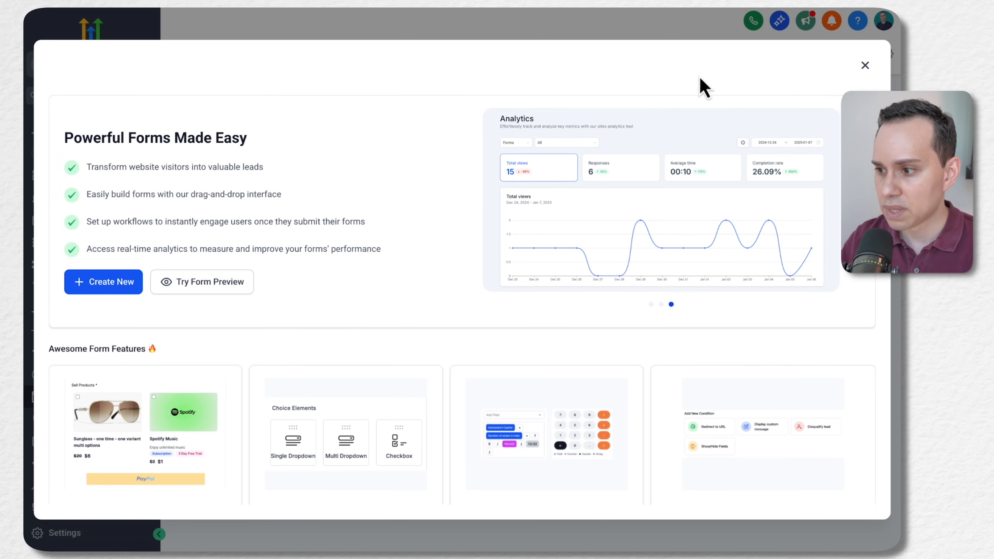
pyautogui.click(864, 66)
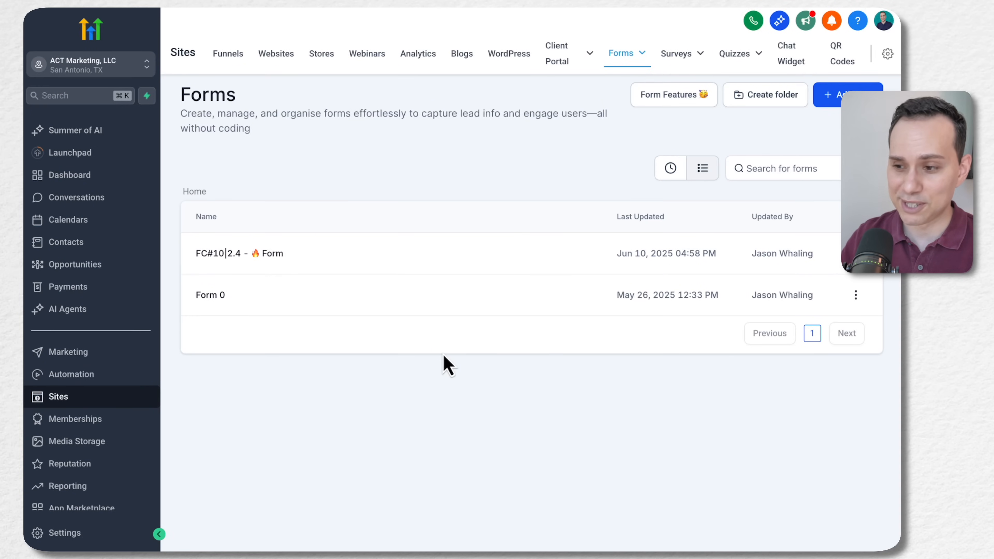
# Start a new form with the From templates option and open the form template library
pyautogui.click(857, 96)
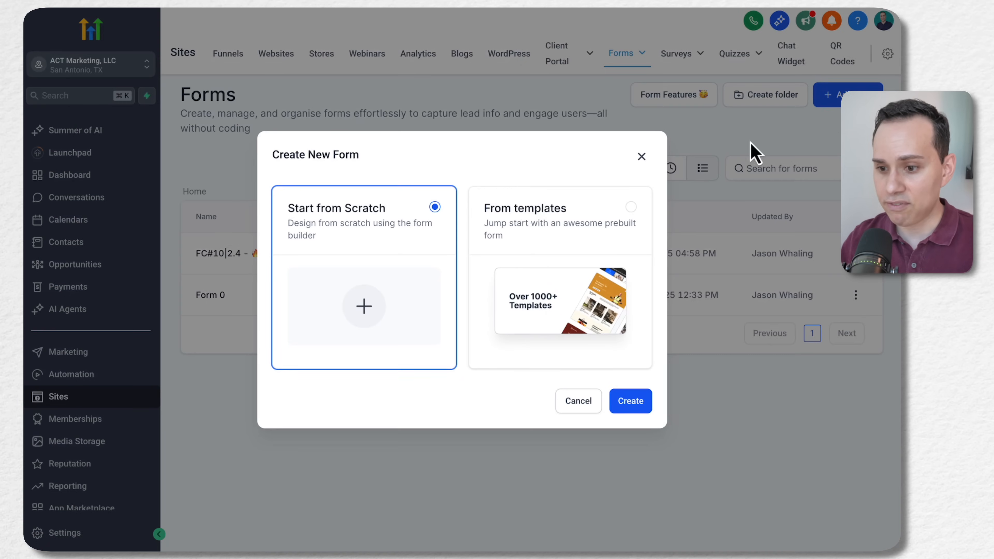
pyautogui.click(645, 309)
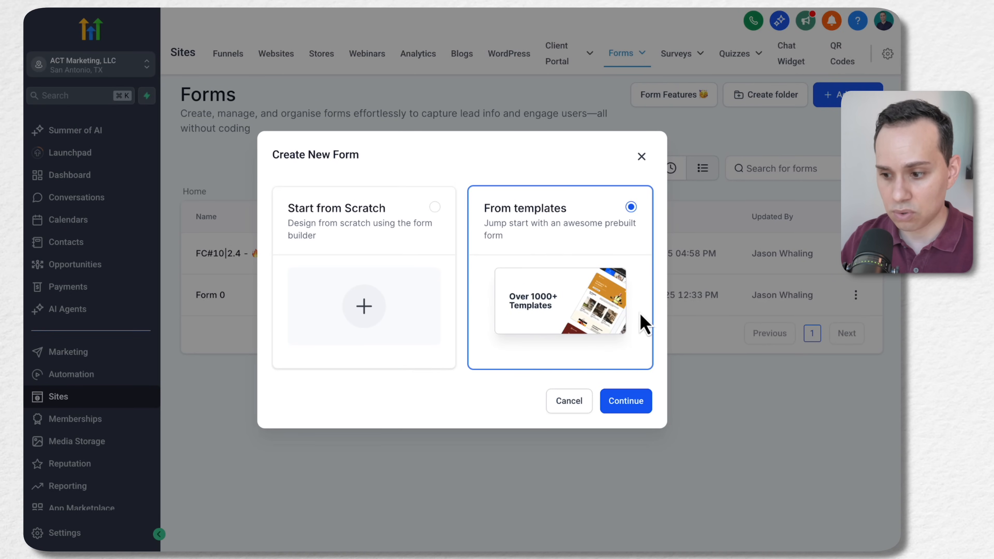
pyautogui.click(626, 407)
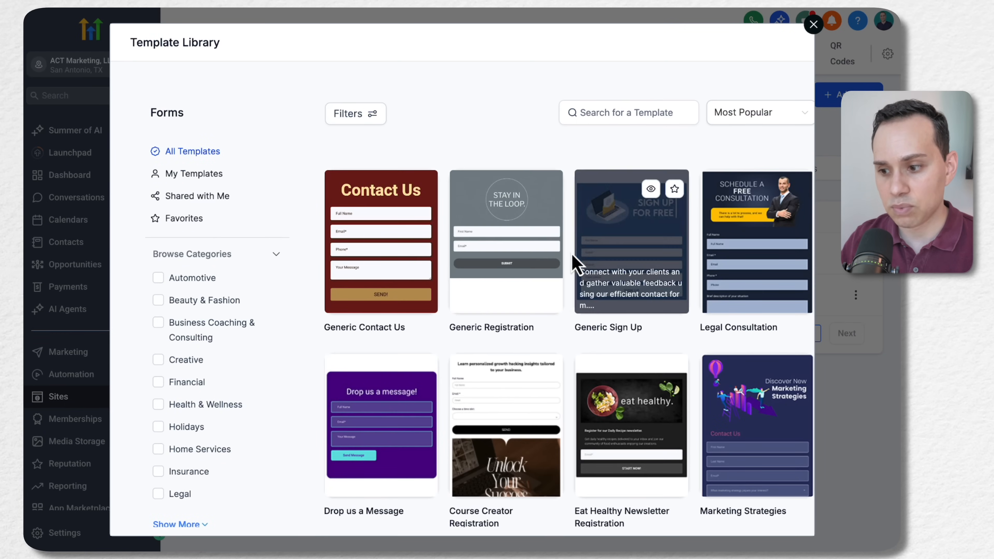
# Browse the form template library, repeatedly loading more templates, and close it without choosing one
pyautogui.scroll(-10, 572, 262)
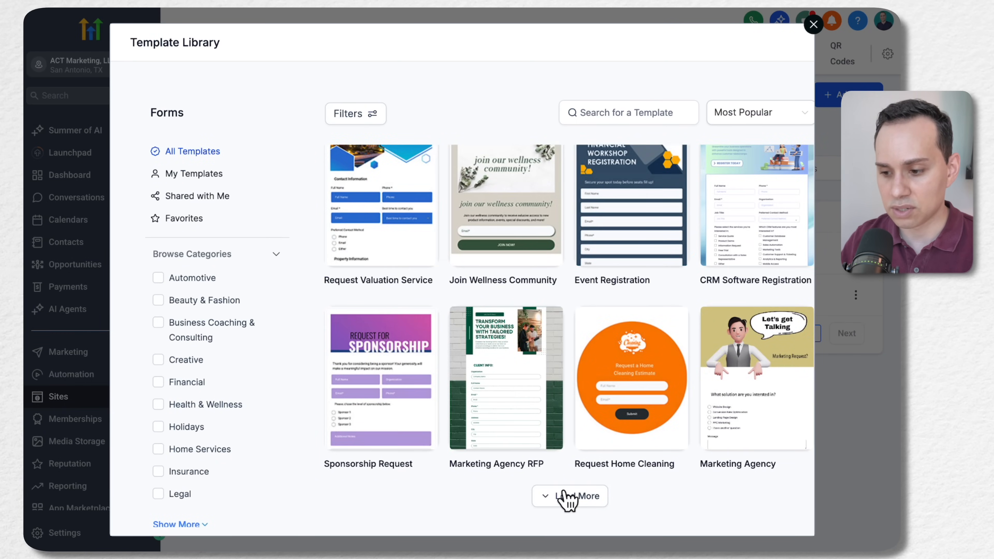
pyautogui.click(568, 501)
pyautogui.scroll(-15, 574, 425)
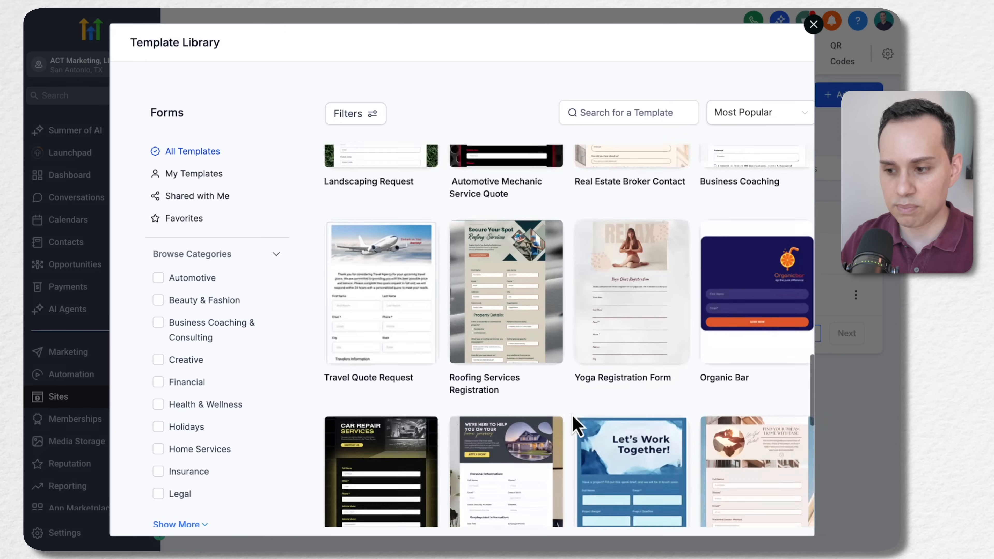
pyautogui.scroll(-3, 574, 424)
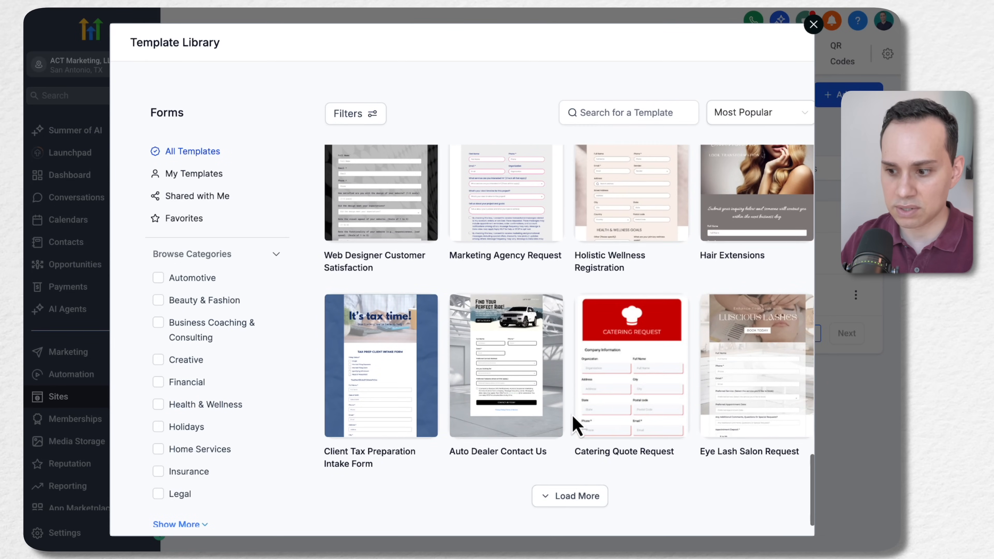
pyautogui.click(566, 503)
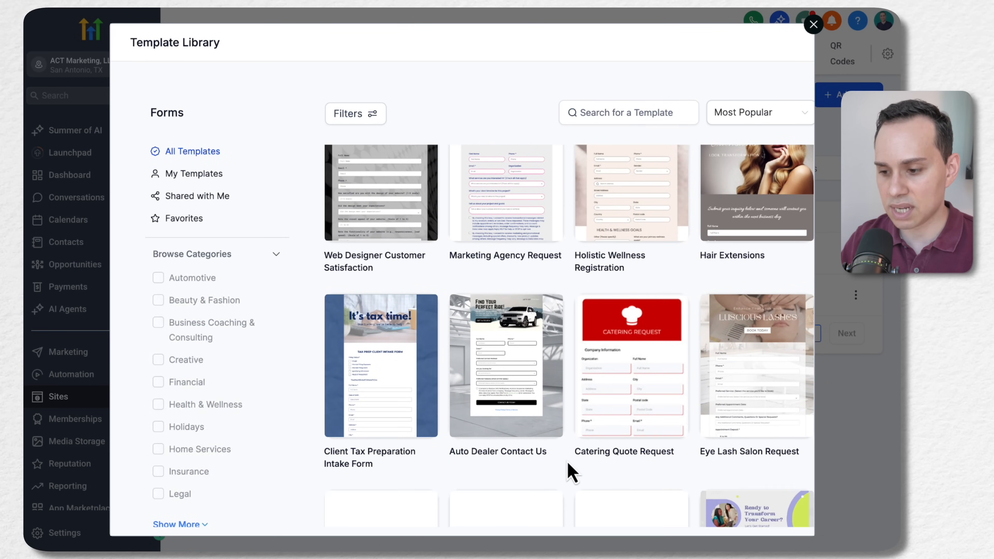
pyautogui.scroll(-12, 568, 471)
pyautogui.scroll(-10, 567, 466)
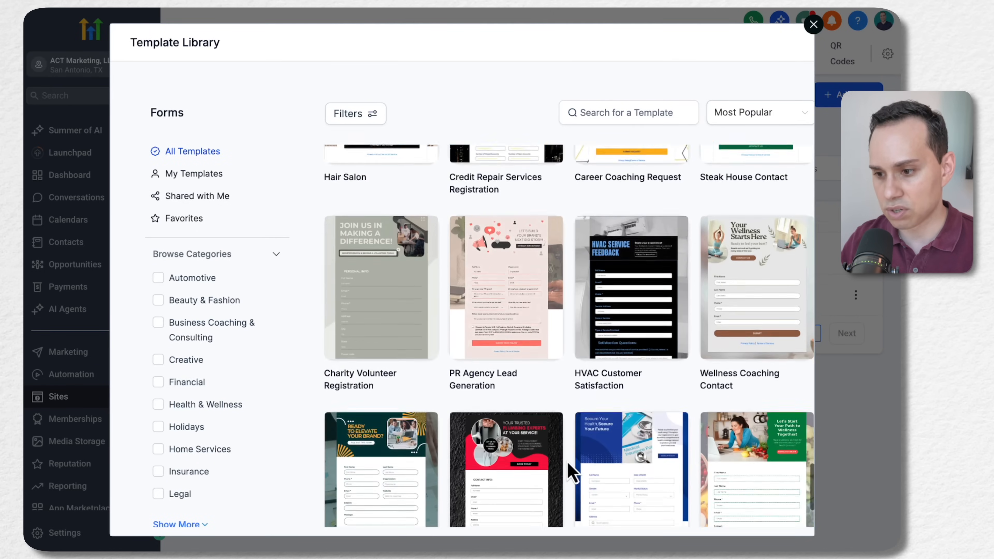
pyautogui.click(567, 503)
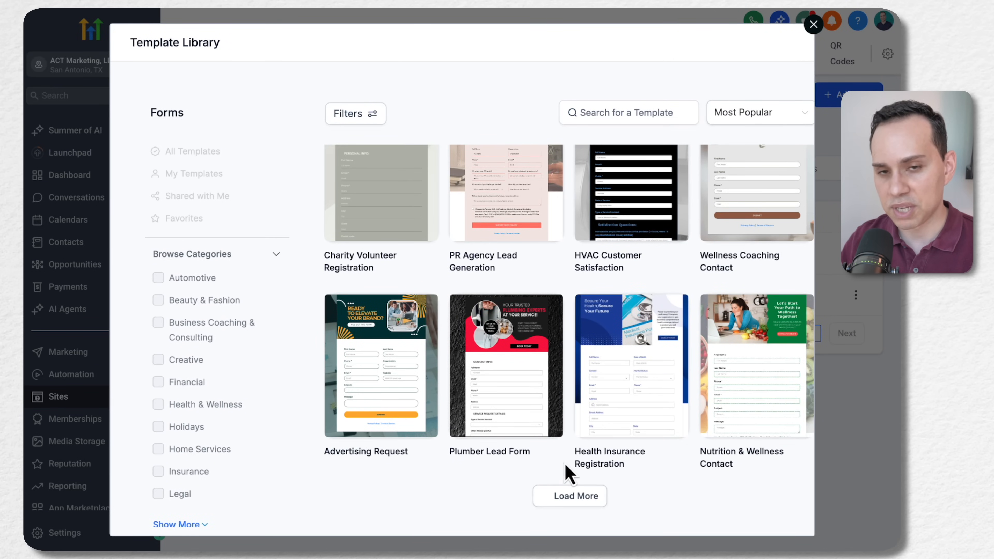
pyautogui.scroll(-8, 571, 470)
pyautogui.scroll(-16, 574, 471)
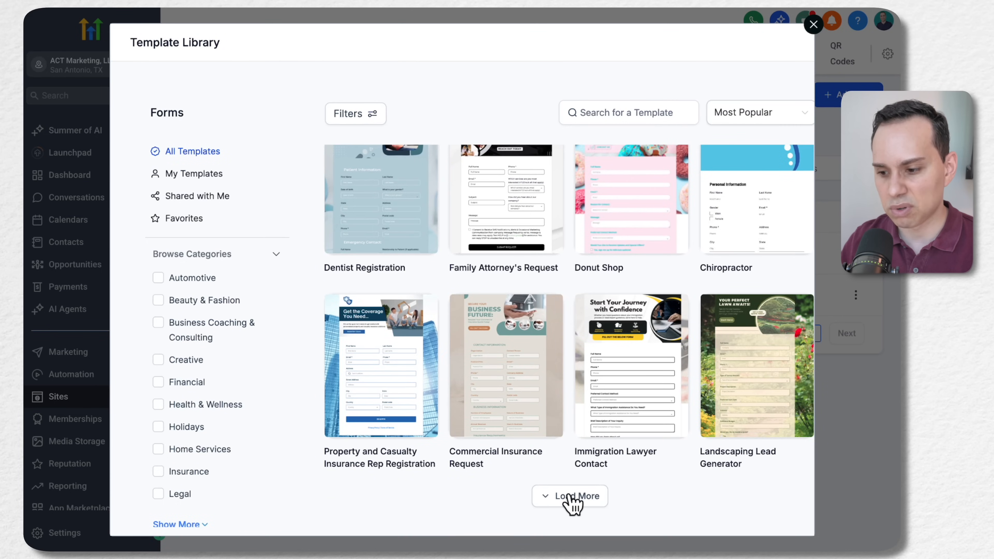
pyautogui.click(571, 496)
pyautogui.scroll(-10, 570, 468)
pyautogui.scroll(-5, 571, 472)
pyautogui.scroll(-4, 578, 450)
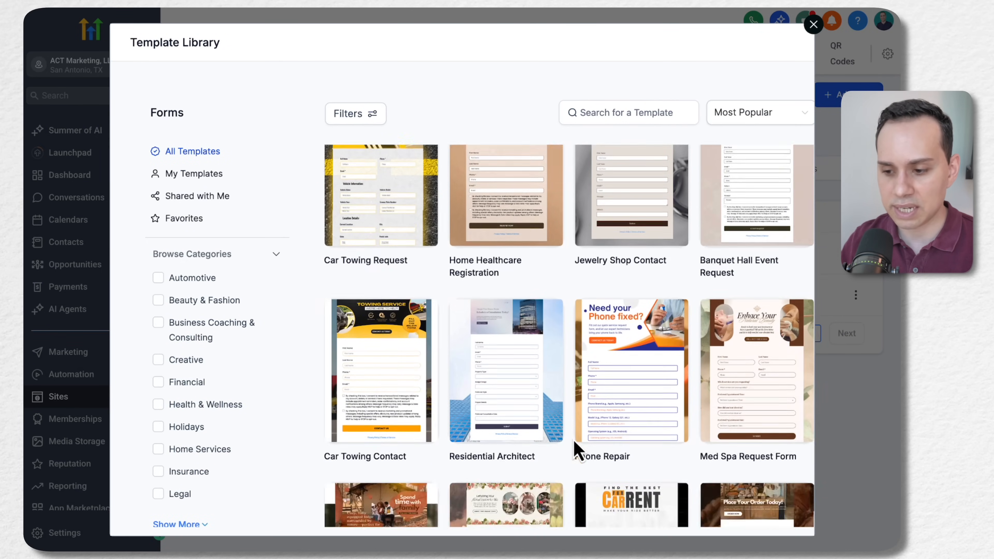
pyautogui.scroll(-2, 575, 449)
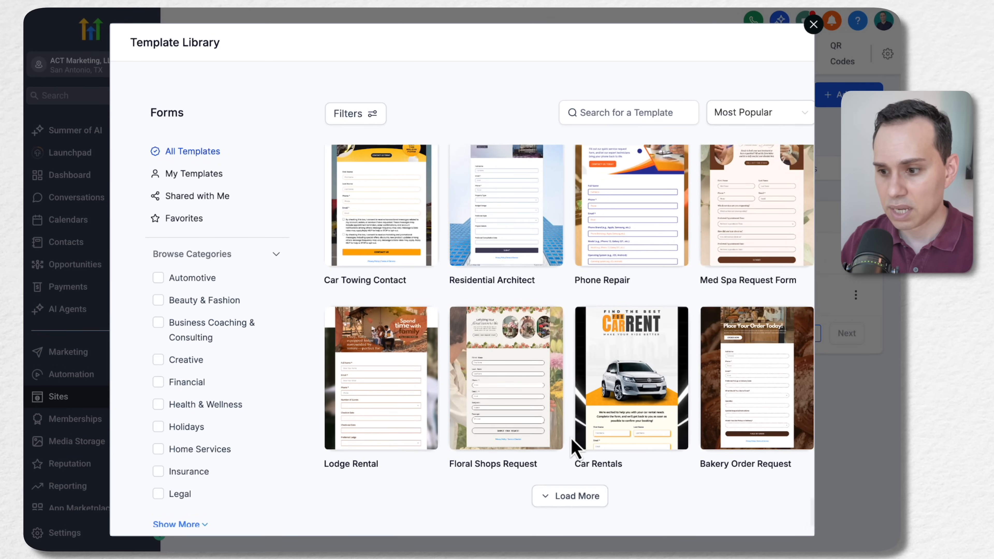
pyautogui.scroll(-15, 575, 449)
pyautogui.scroll(20, 571, 449)
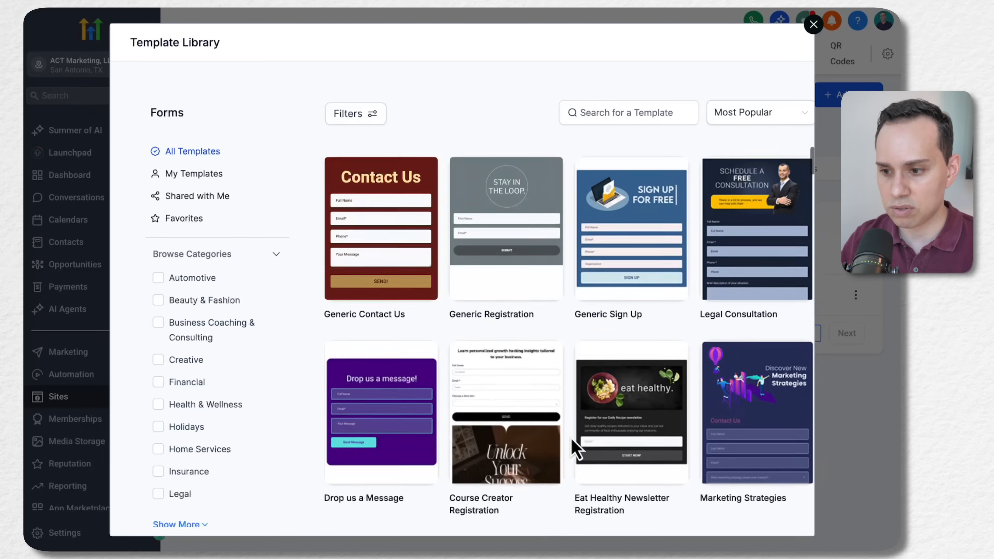
pyautogui.moveTo(483, 213)
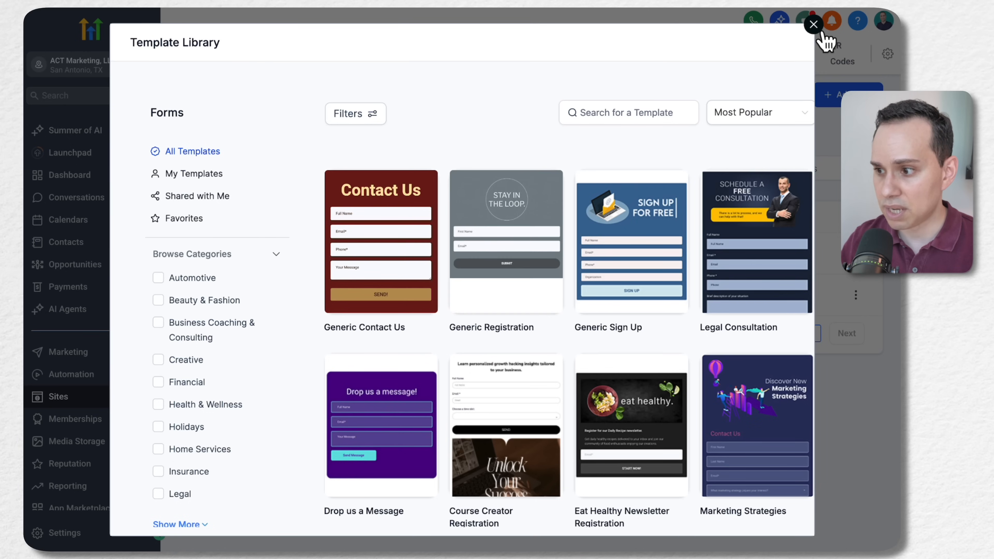
pyautogui.click(813, 25)
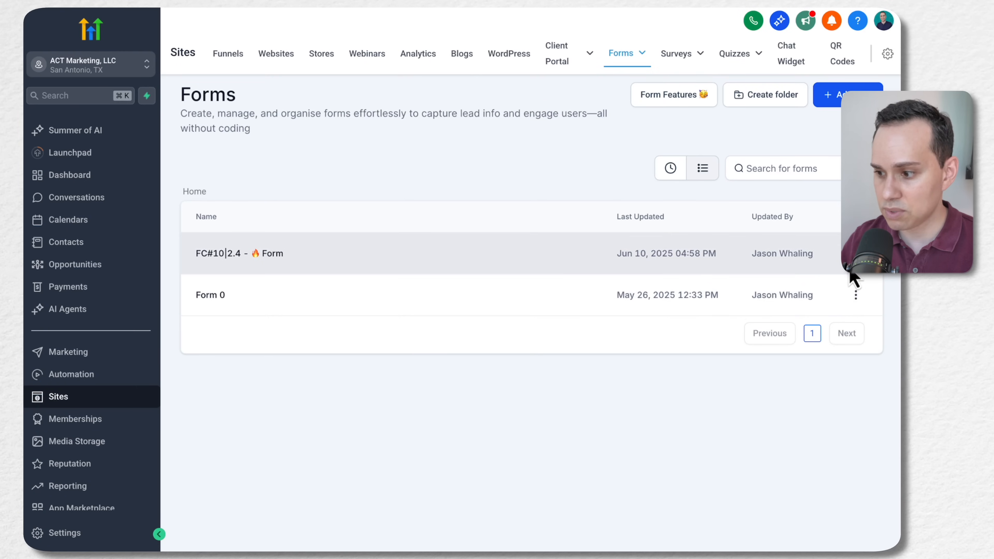
# Duplicate the FC#10|2.4 - 🔥 Form and name the copy "PGP10|2.4 - 🔥 Form"
pyautogui.click(856, 259)
pyautogui.click(798, 144)
pyautogui.click(476, 296)
pyautogui.press('super+Left')
pyautogui.hotkey('shift', 'Right')
pyautogui.hotkey('shift', 'Right')
pyautogui.hotkey('shift', 'Right')
pyautogui.write('PGP')
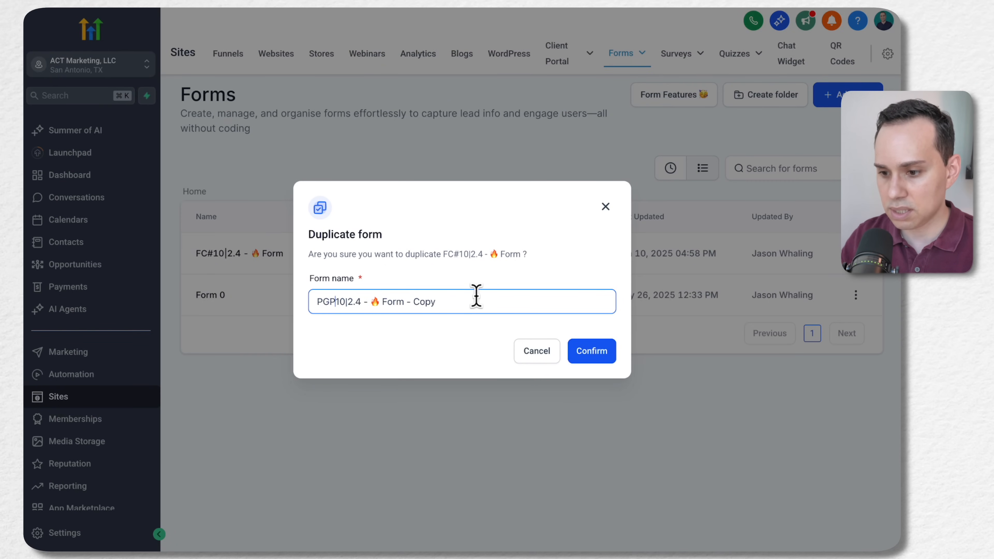
pyautogui.hotkey('shift', 'Left')
pyautogui.hotkey('shift', 'Left')
pyautogui.hotkey('shift', 'Left')
pyautogui.hotkey('shift', 'Left')
pyautogui.hotkey('shift', 'Left')
pyautogui.hotkey('shift', 'Left')
pyautogui.press('BackSpace')
pyautogui.press('BackSpace')
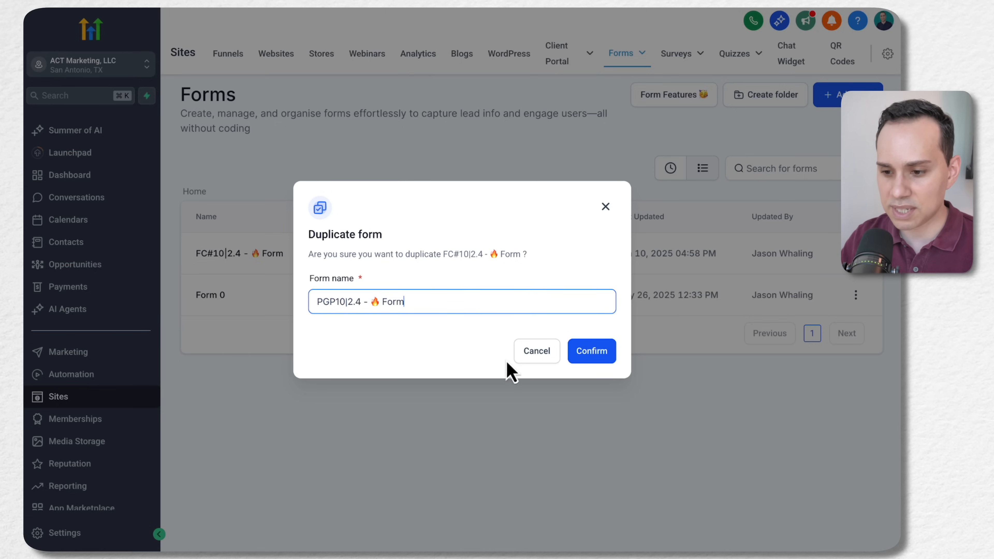
pyautogui.click(599, 360)
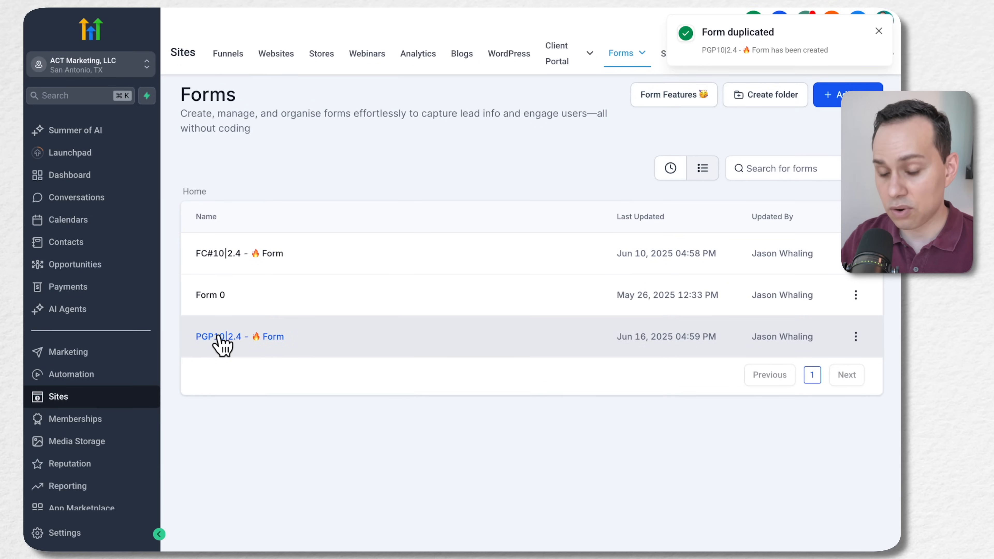
# Open the PGP10|2.4 - 🔥 Form in the form builder and look through the available form elements
pyautogui.click(219, 337)
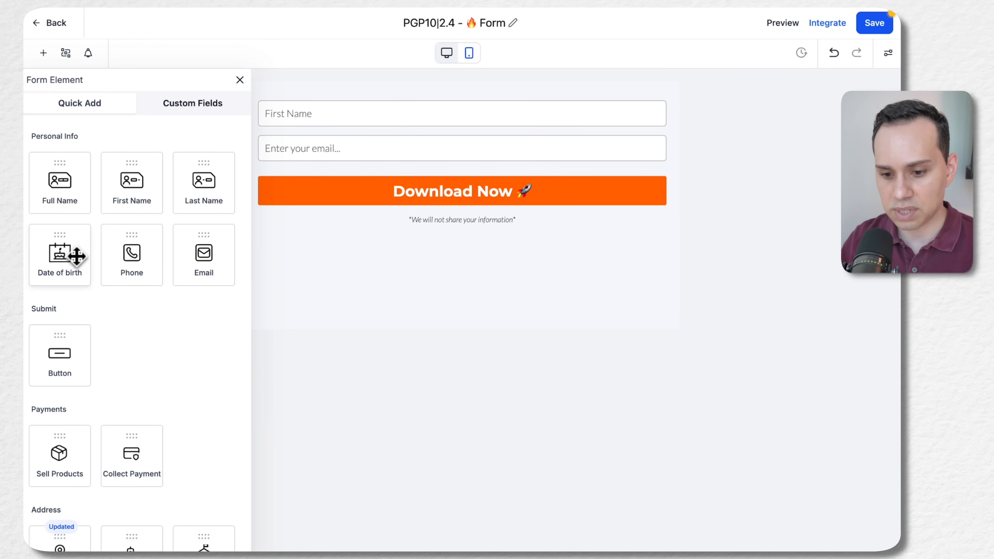
pyautogui.scroll(-12, 77, 257)
pyautogui.scroll(-10, 76, 257)
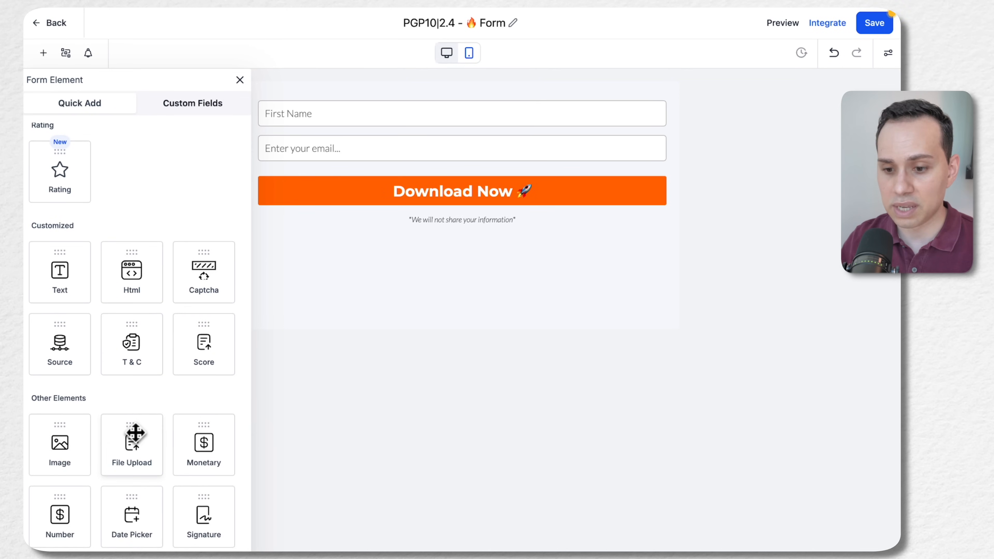
pyautogui.scroll(20, 133, 433)
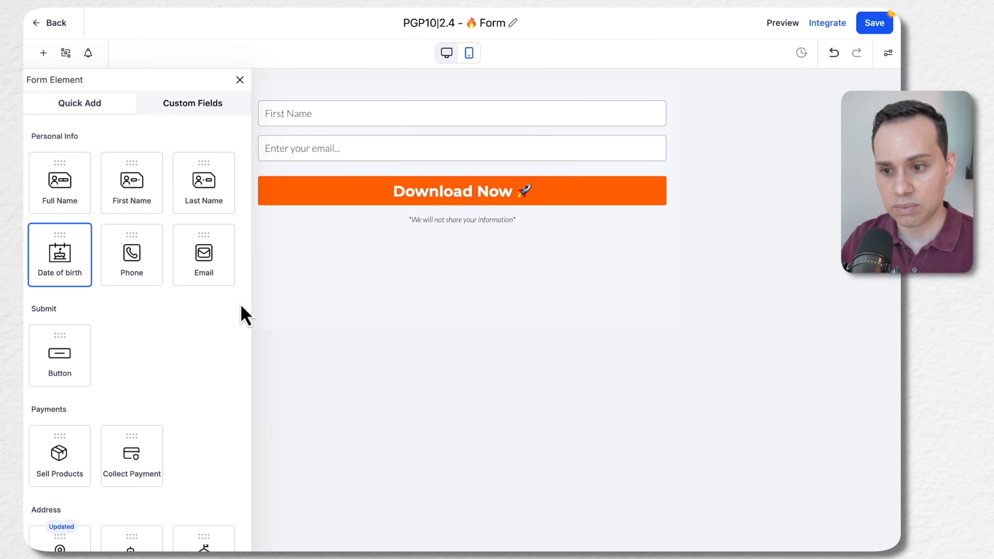
# Examine the settings of the form's First Name field, email field, Download Now button and privacy note text
pyautogui.click(341, 114)
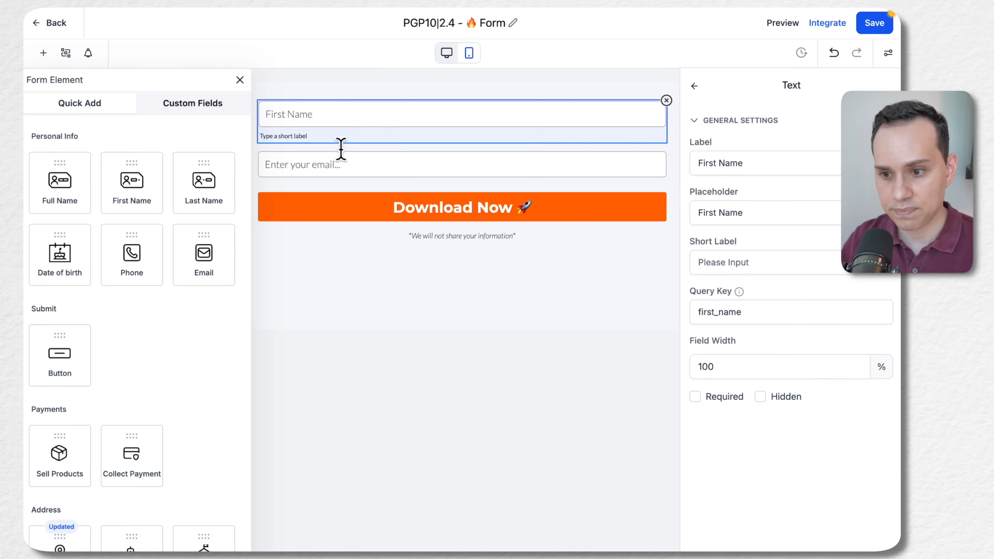
pyautogui.click(337, 166)
pyautogui.click(526, 193)
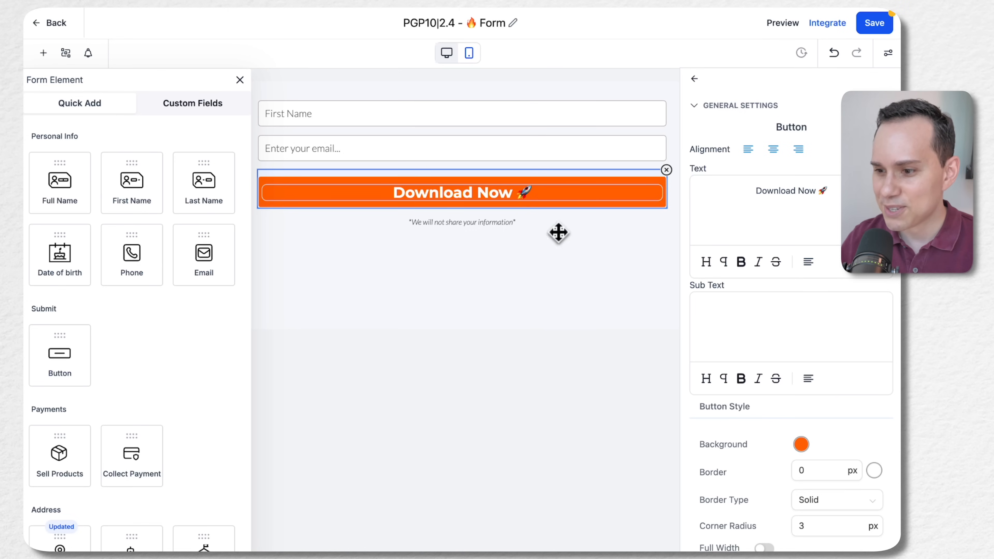
pyautogui.scroll(-5, 802, 438)
pyautogui.scroll(-9, 804, 441)
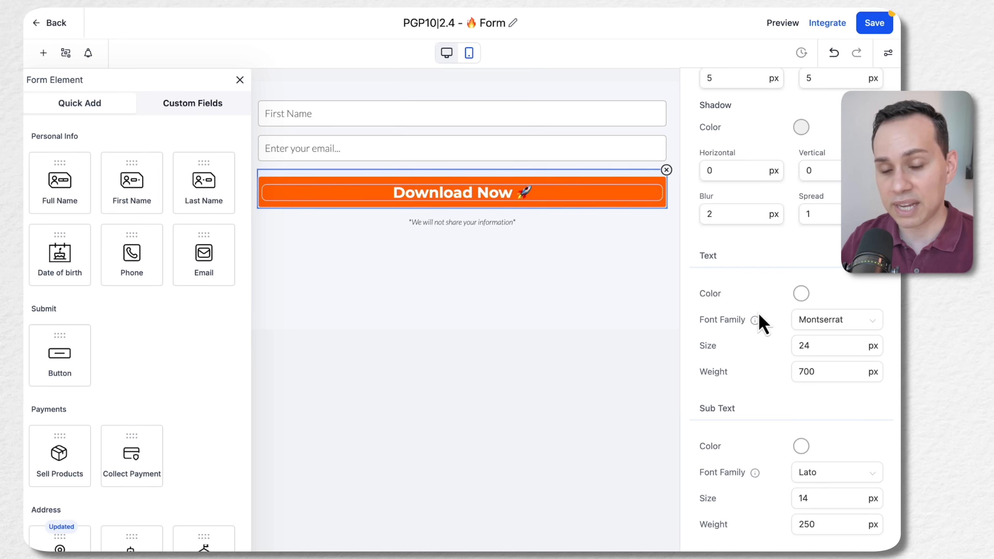
pyautogui.scroll(15, 761, 319)
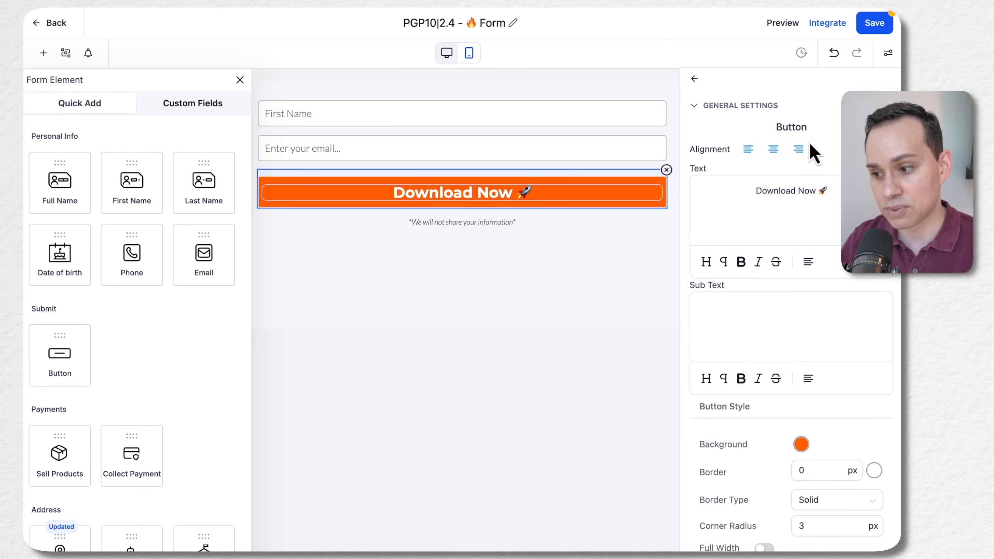
pyautogui.click(571, 145)
pyautogui.click(532, 115)
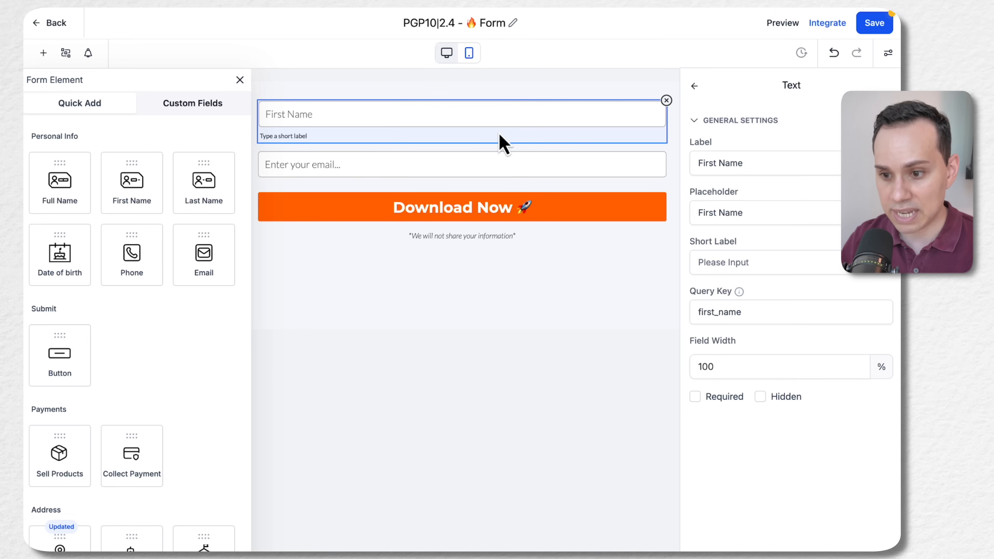
pyautogui.click(484, 160)
pyautogui.click(487, 209)
pyautogui.click(467, 227)
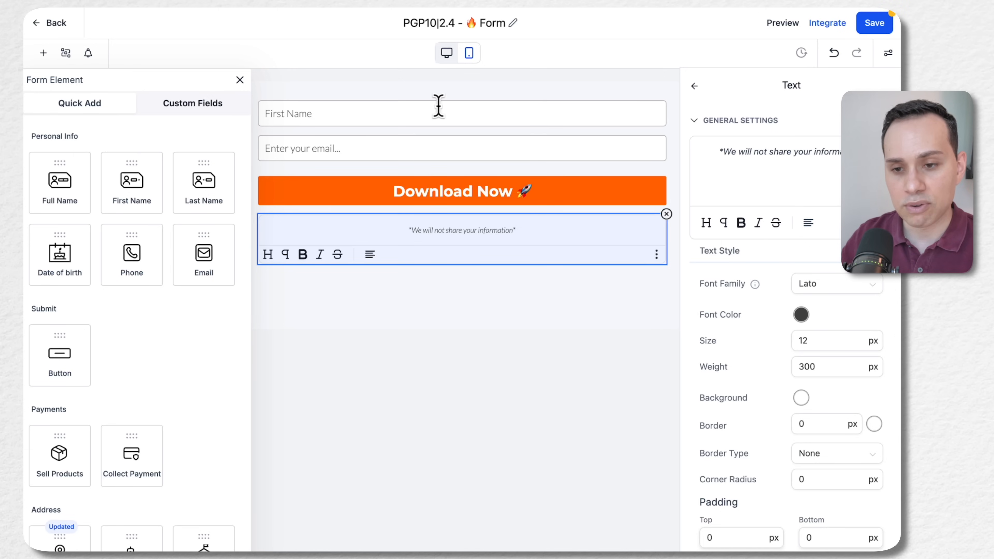
# Check the condition types offered by the form's conditional logic, close them, and save the form
pyautogui.click(65, 54)
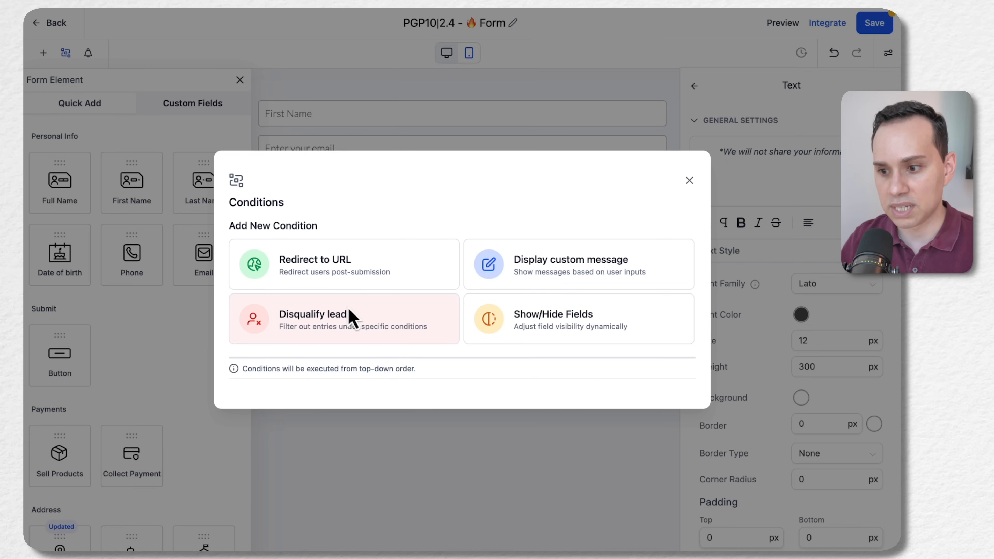
pyautogui.click(690, 181)
pyautogui.click(873, 24)
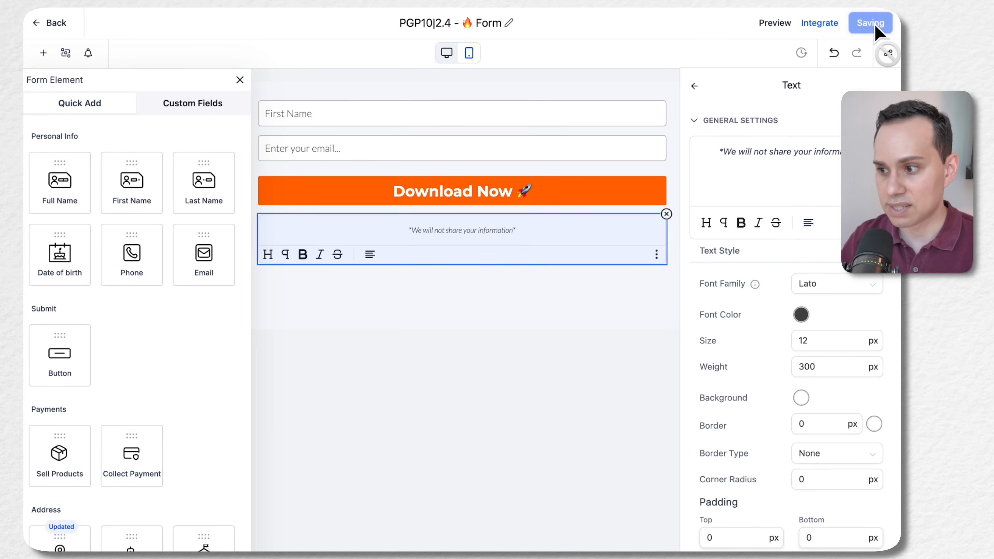
# Review the form's integration options for embed layout, trigger and activation, and return to the forms list
pyautogui.click(826, 27)
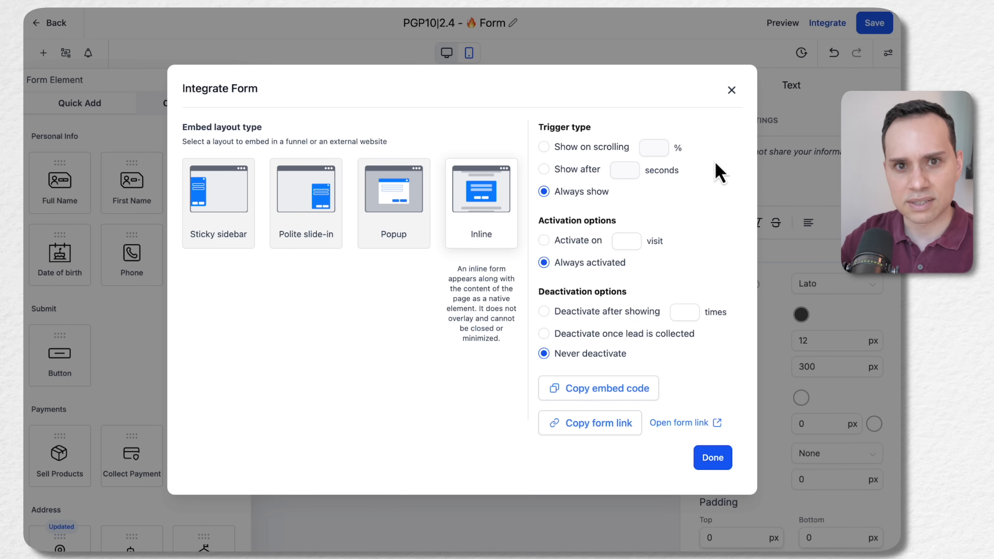
pyautogui.click(731, 90)
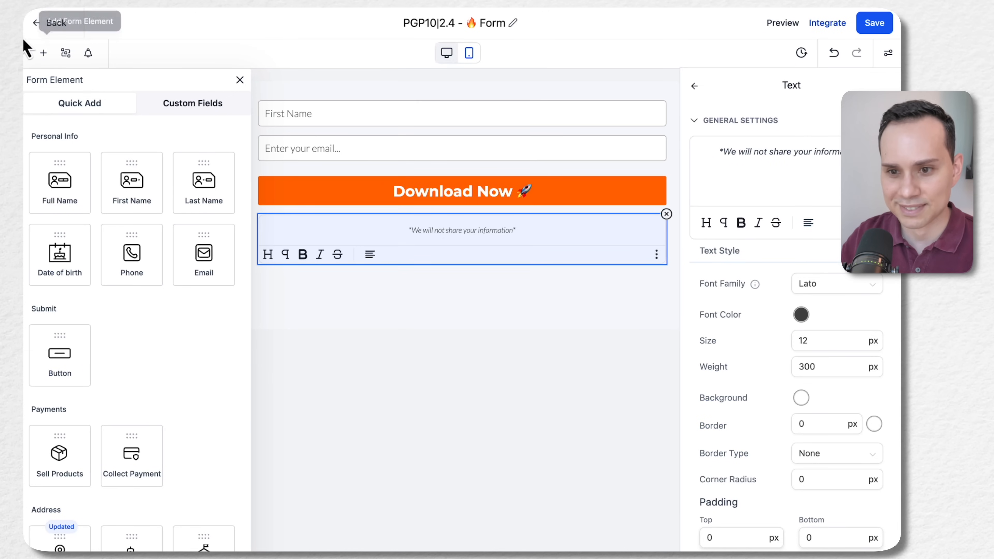
pyautogui.click(55, 25)
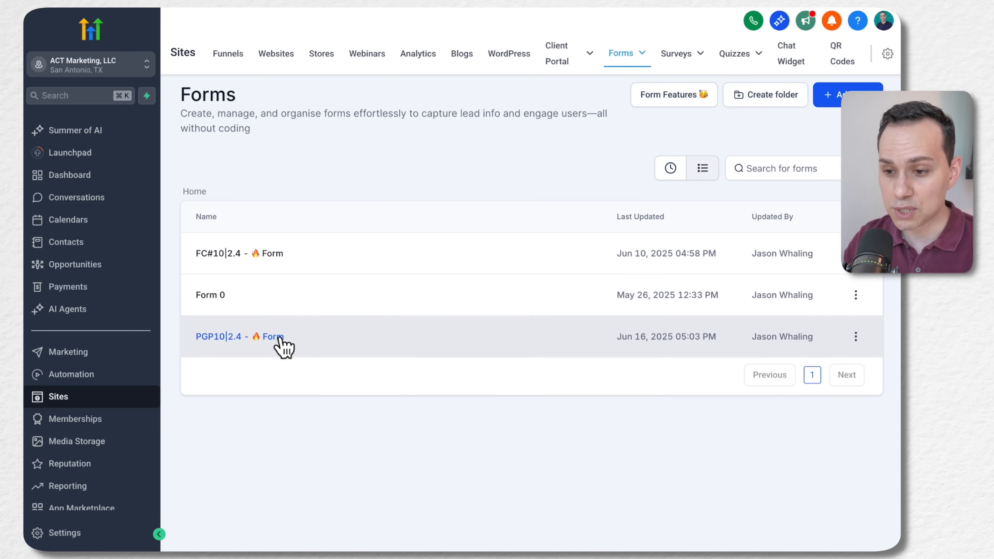
# Open the PGP| Google Ads Playbook funnel and load its FC#10|2 - Landing Page step in the page editor
pyautogui.click(228, 55)
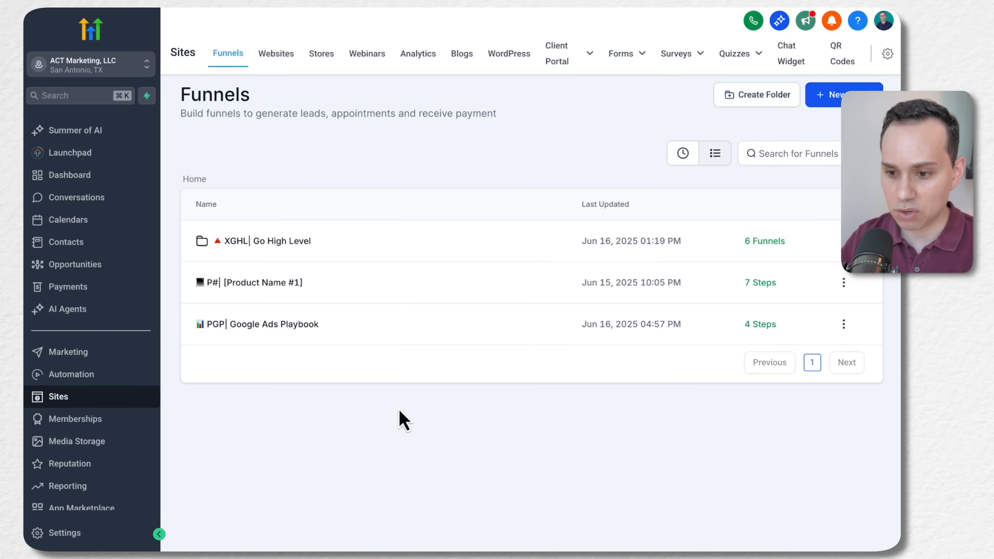
pyautogui.click(282, 326)
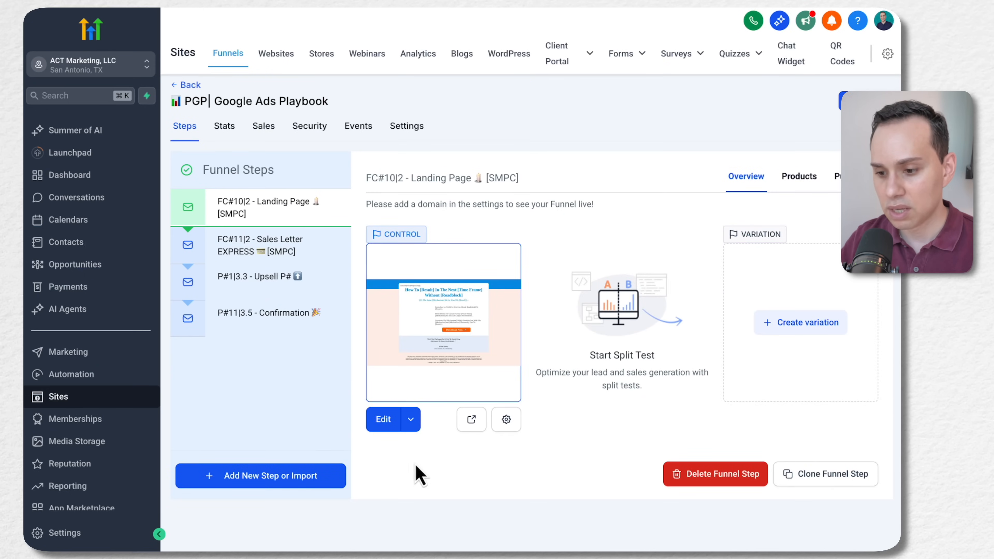
pyautogui.click(381, 420)
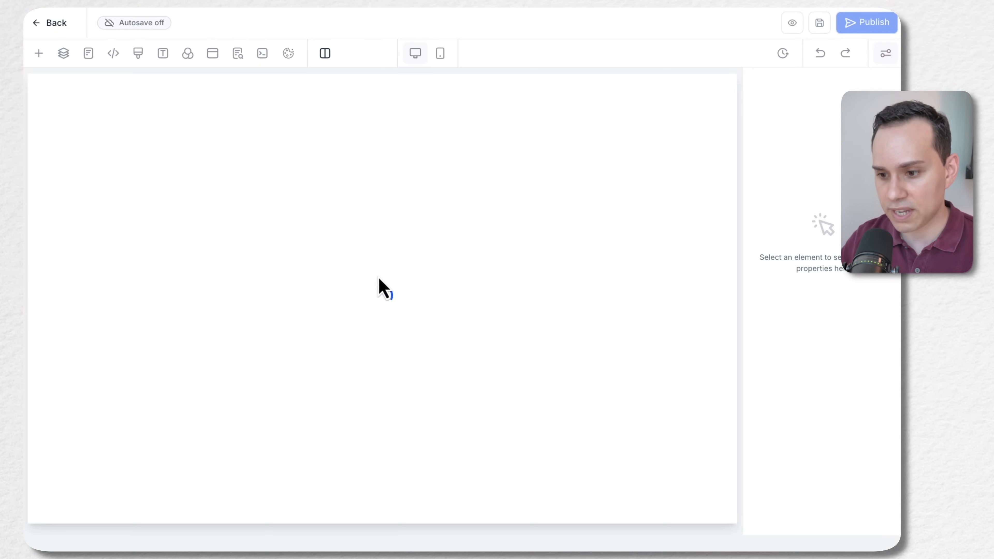
pyautogui.scroll(-5, 371, 229)
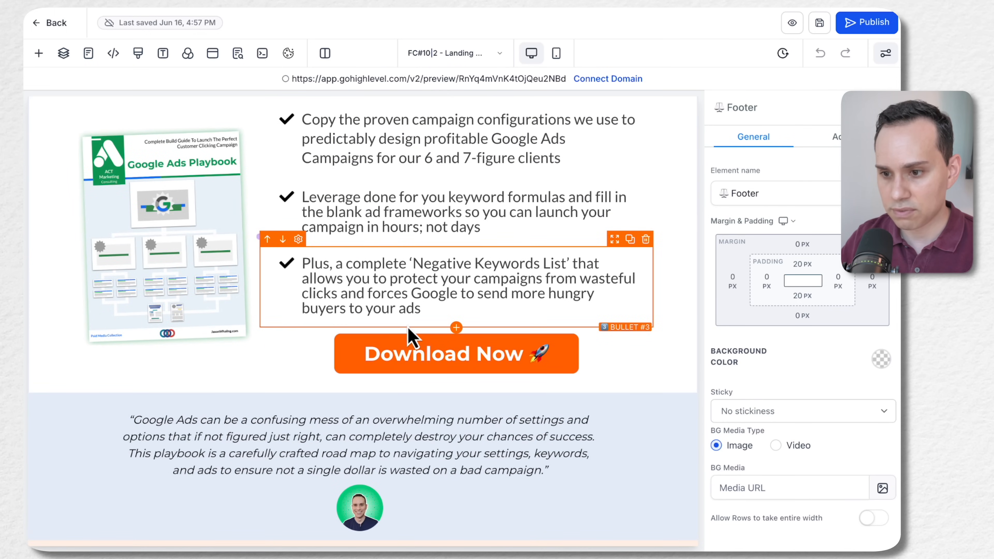
pyautogui.scroll(5, 410, 333)
# Replace the form in the landing page popup with the PGP10|2.4 - 🔥 Form and save the page
pyautogui.click(214, 54)
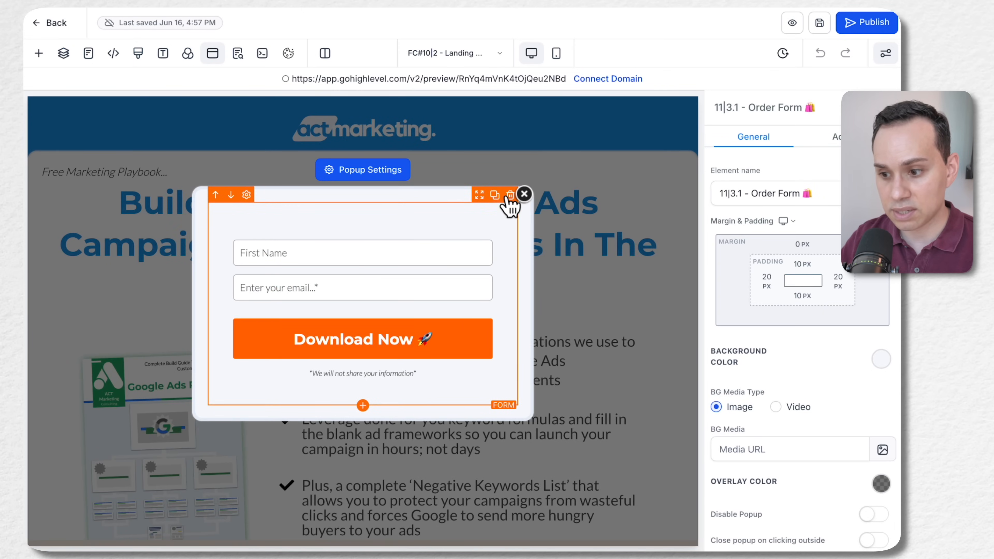
pyautogui.click(508, 196)
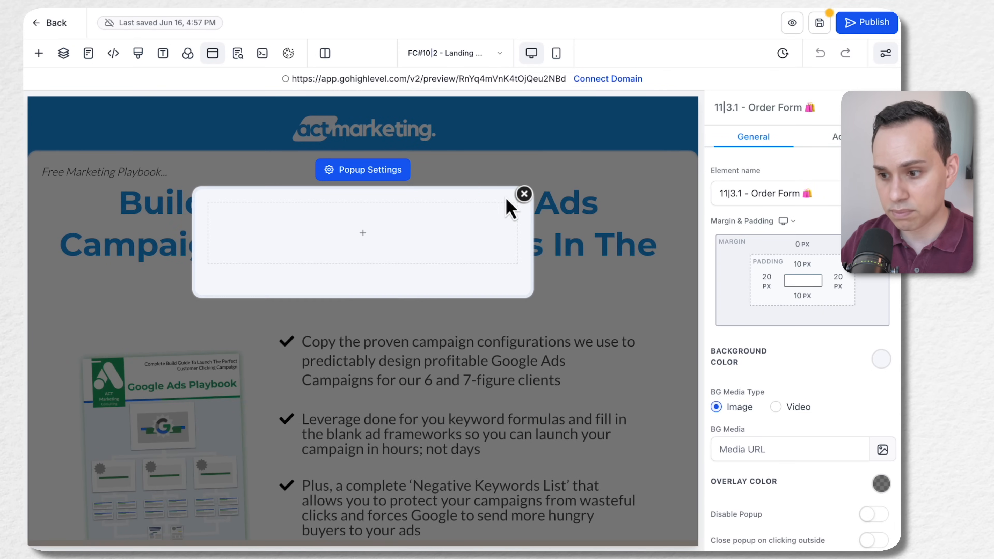
pyautogui.click(362, 236)
pyautogui.click(280, 396)
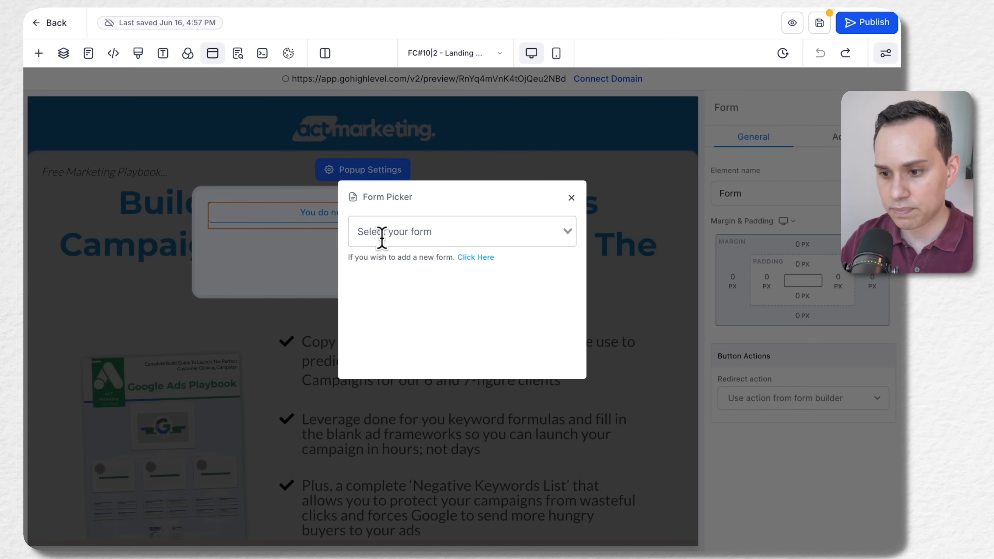
pyautogui.click(443, 235)
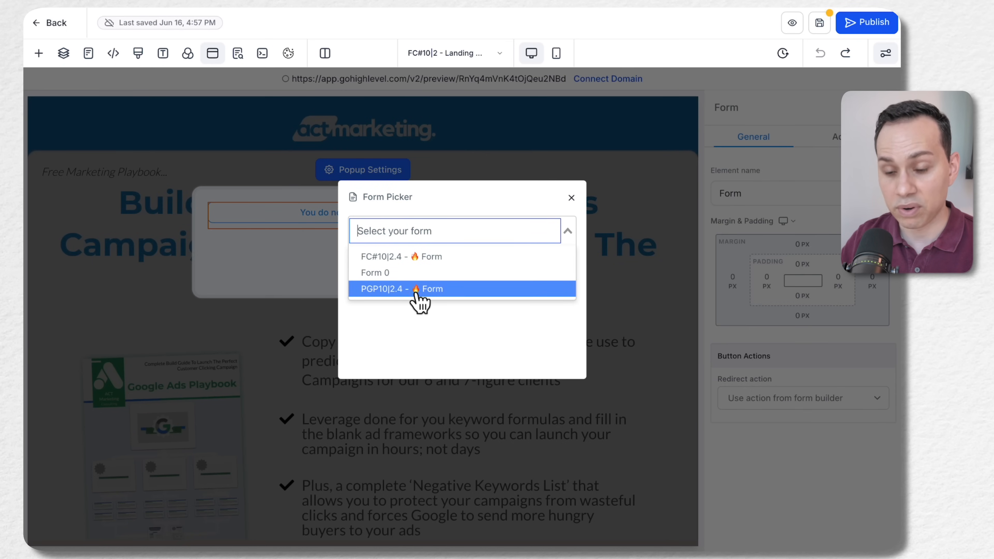
pyautogui.click(428, 294)
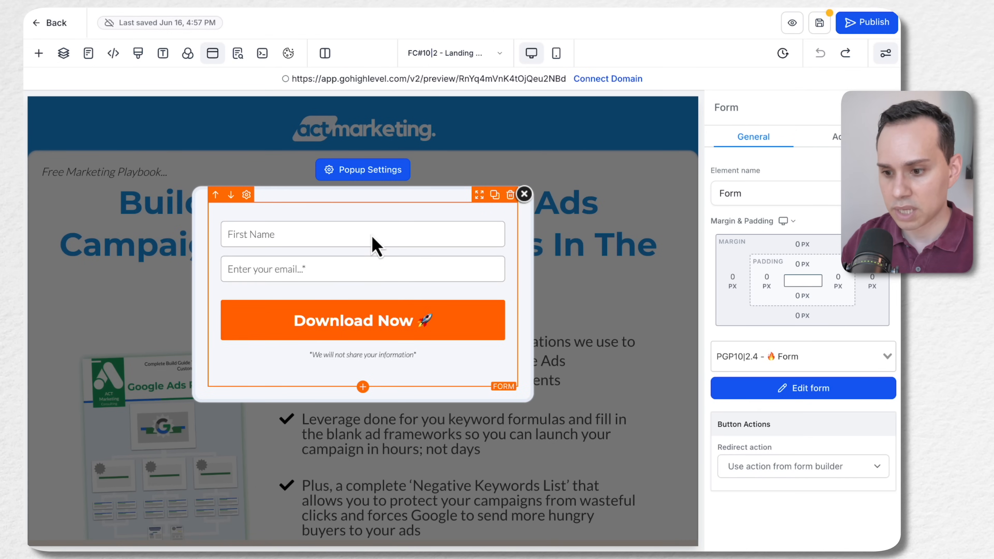
pyautogui.click(822, 27)
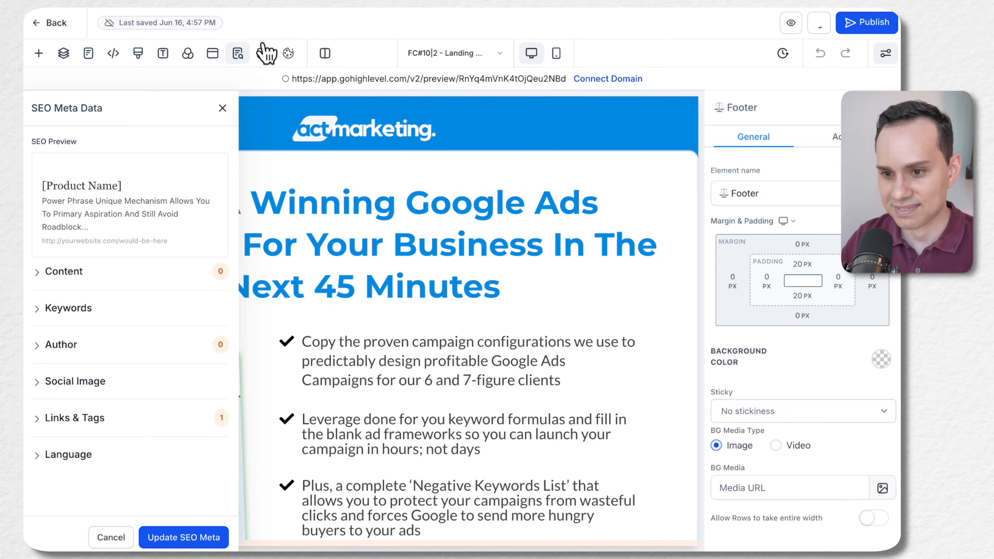
# Set the popup form's redirect action to Go to Next step and save the page
pyautogui.click(218, 55)
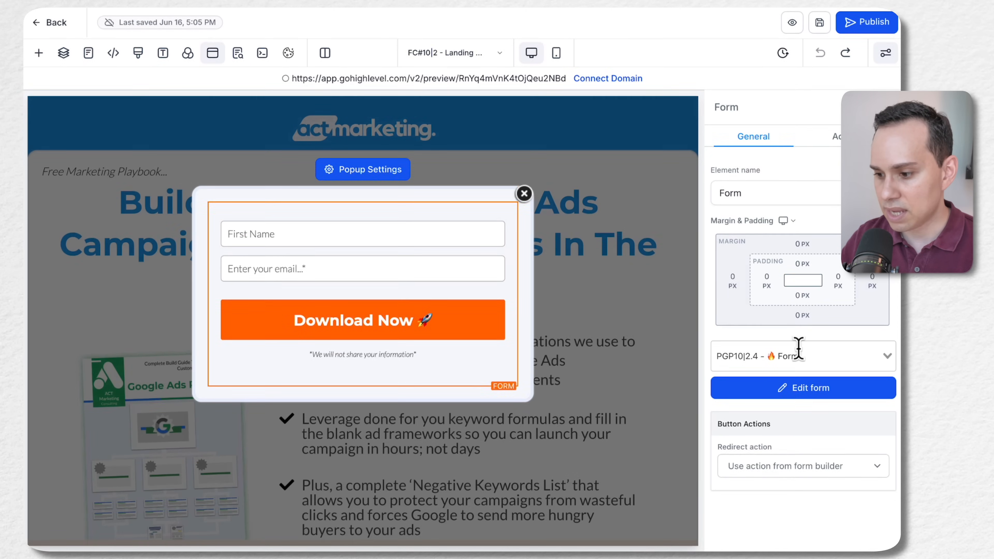
pyautogui.click(759, 474)
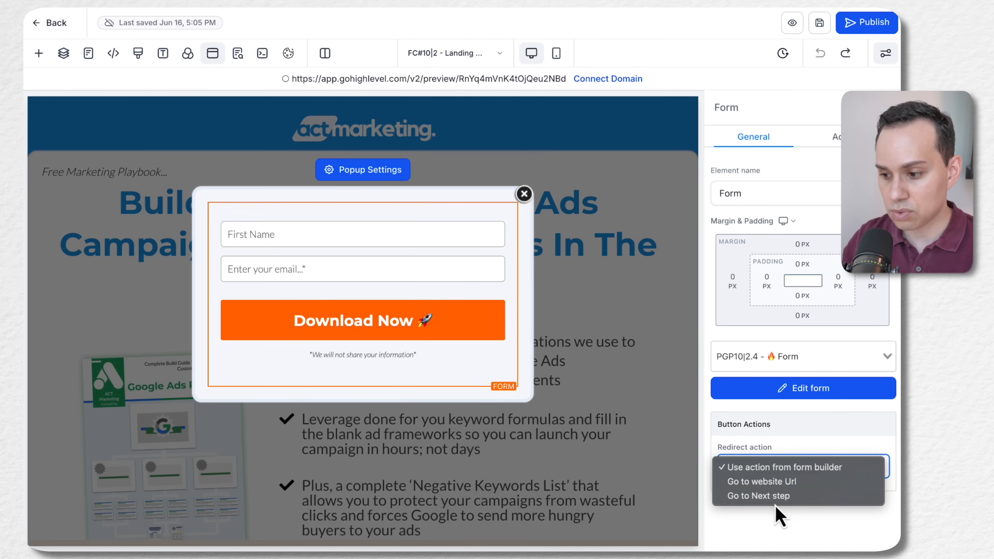
pyautogui.click(790, 495)
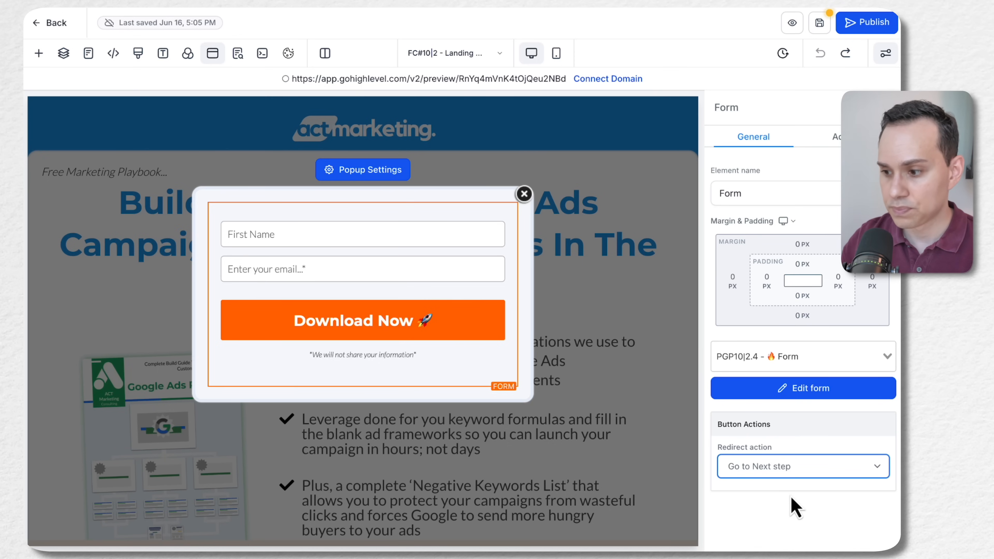
pyautogui.click(822, 24)
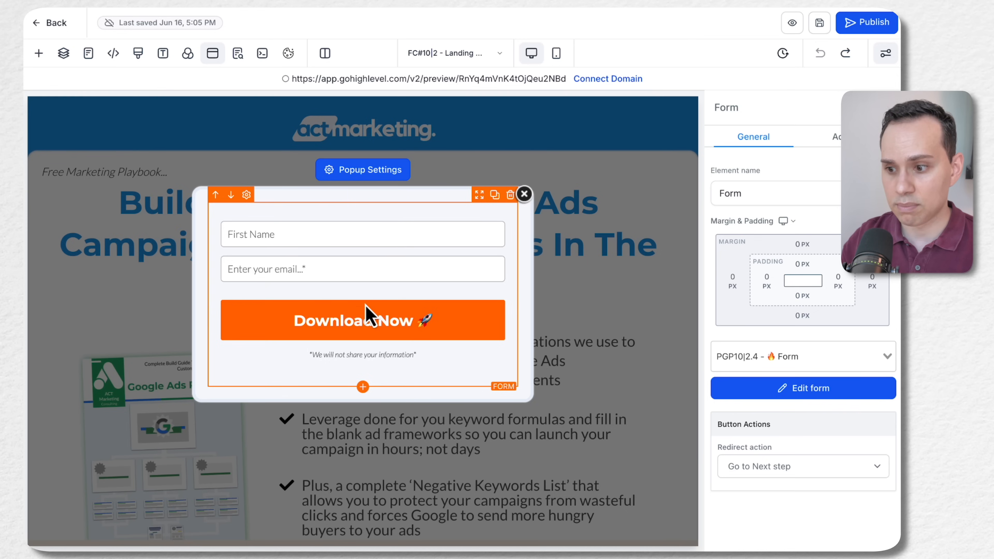
pyautogui.click(820, 24)
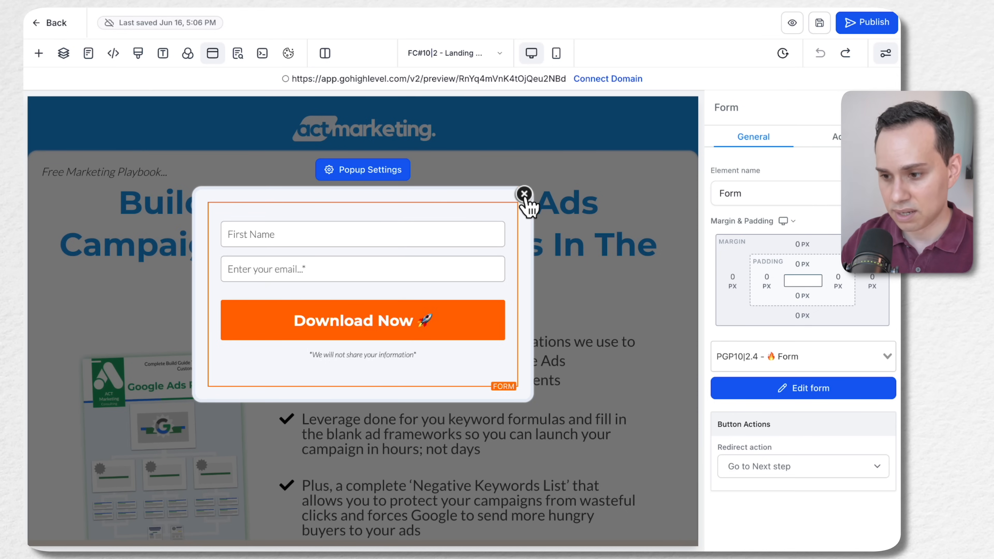
# Close the form popup, then open the page's layer tree and expand the Popup and its Form layer to examine their structure
pyautogui.click(524, 194)
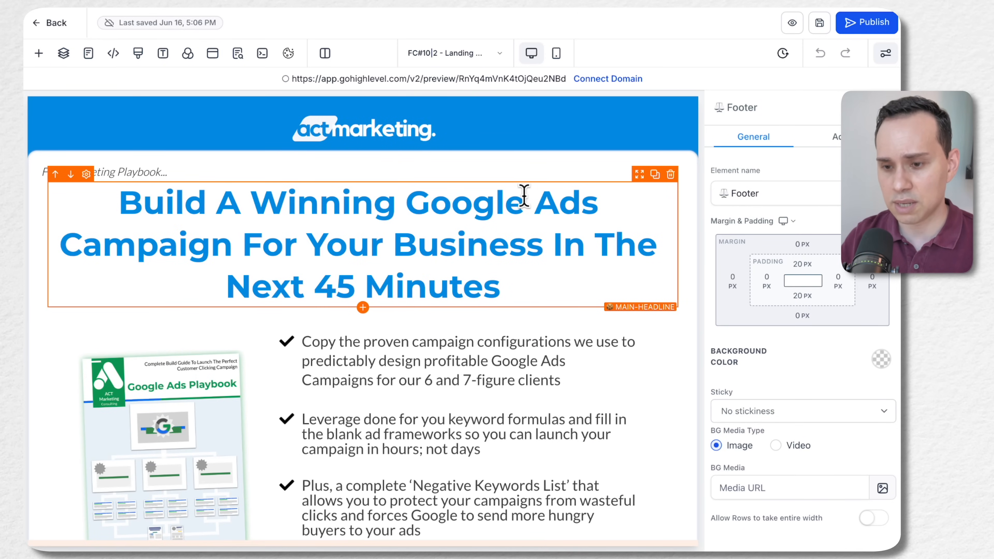
pyautogui.scroll(-10, 444, 326)
pyautogui.scroll(10, 445, 326)
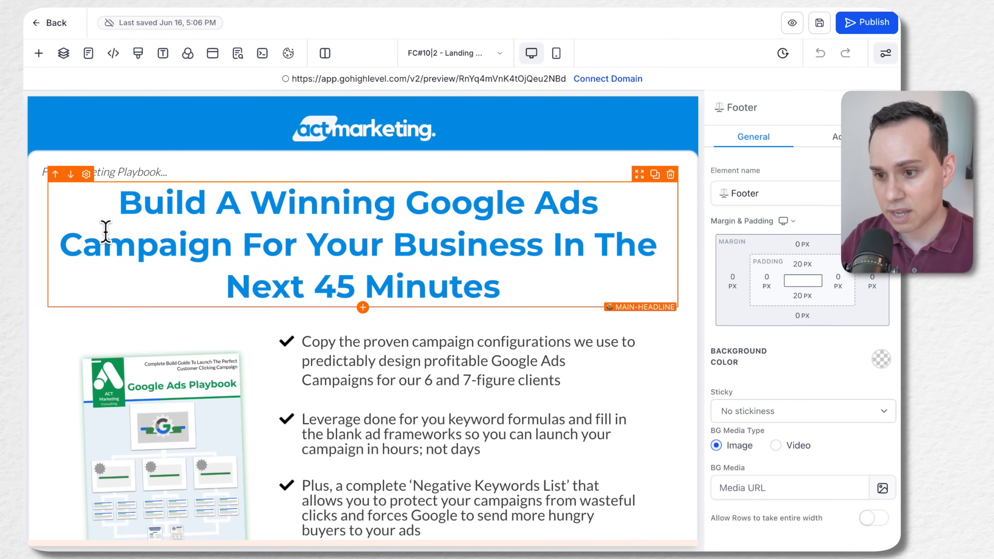
pyautogui.click(65, 54)
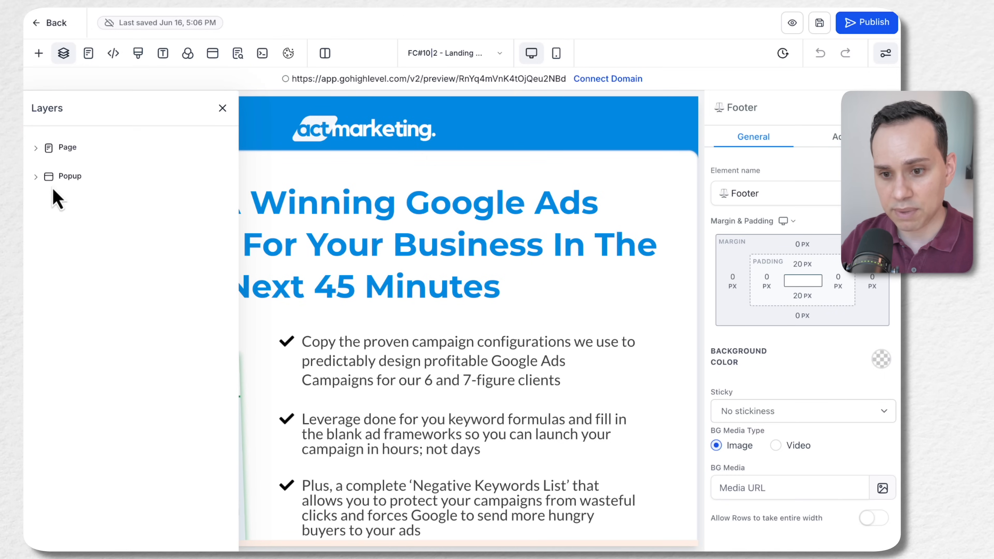
pyautogui.click(36, 177)
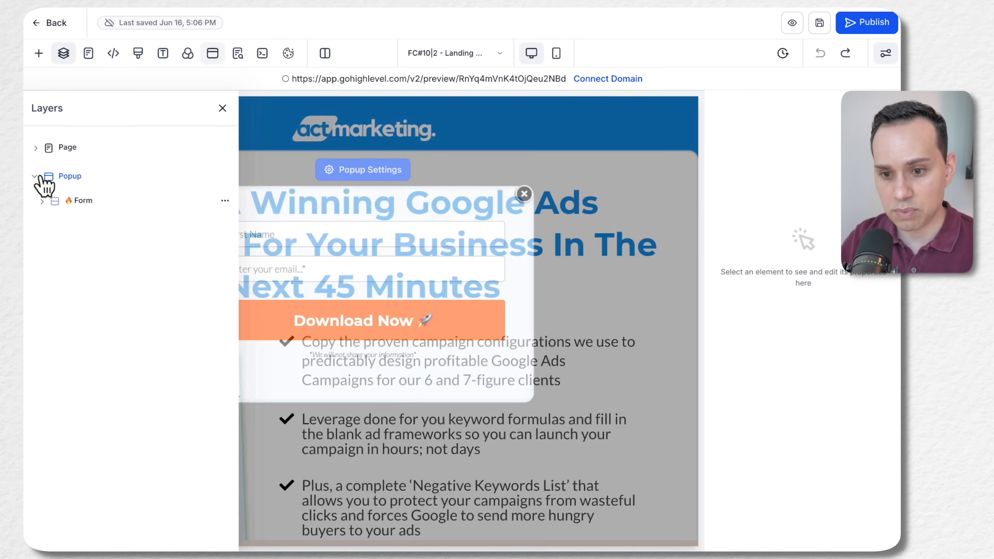
pyautogui.click(42, 200)
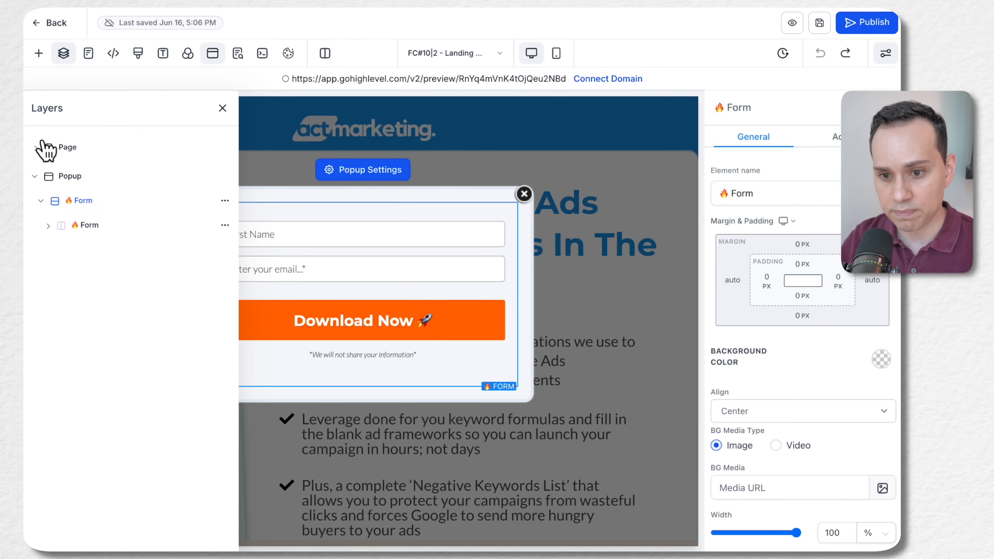
# Expand the Page layers for Logo Banner, Landing Page - Standard with Attention, Interest and Desire, and Footer to examine the page structure
pyautogui.click(42, 150)
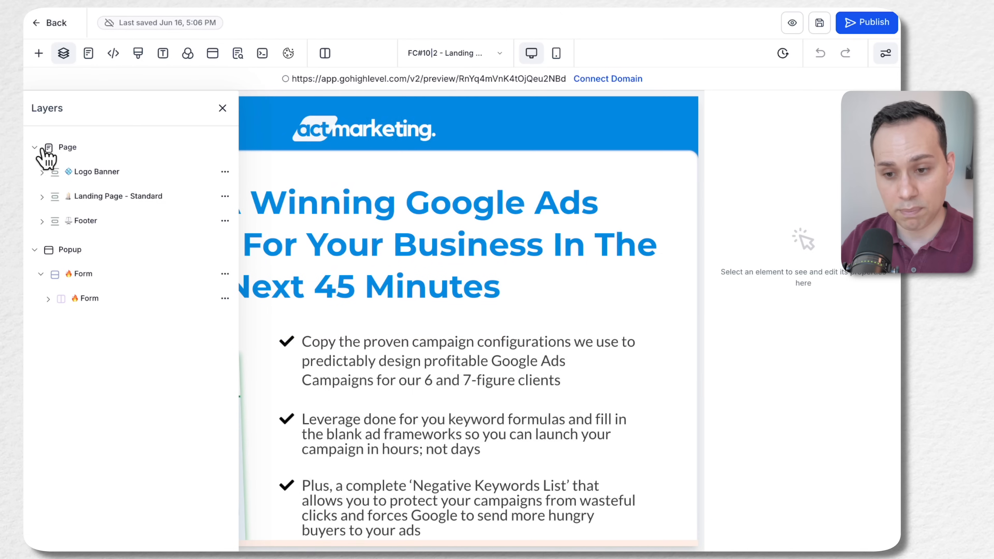
pyautogui.click(41, 173)
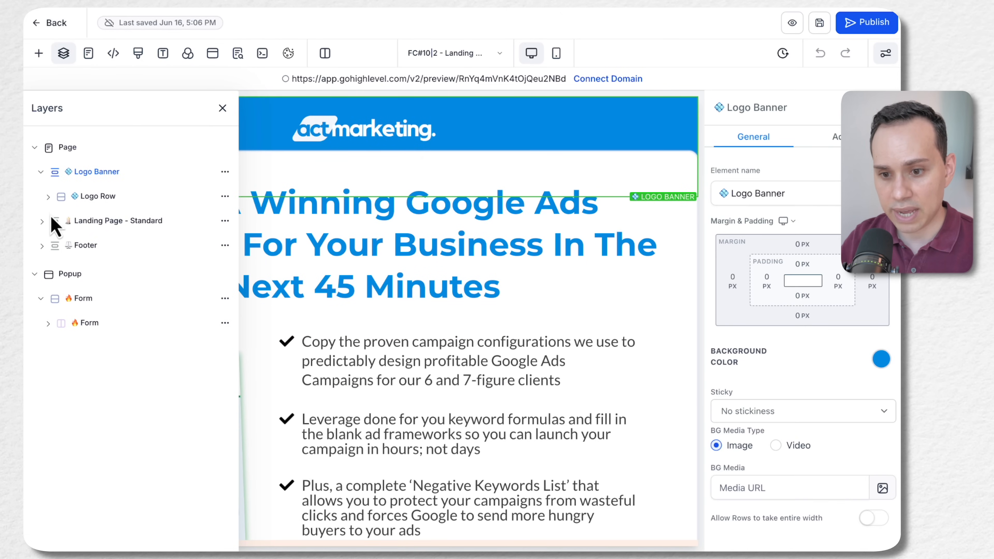
pyautogui.click(41, 222)
pyautogui.click(47, 246)
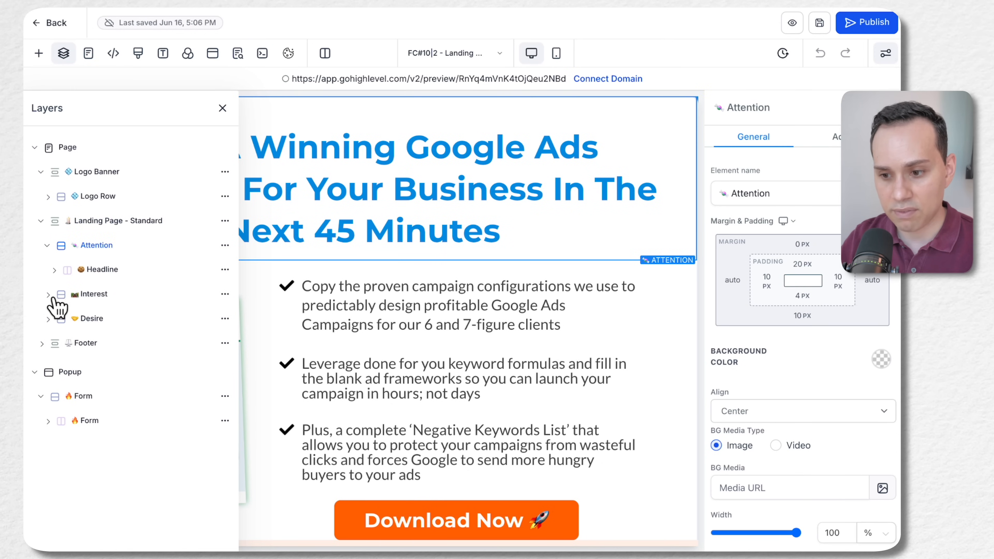
pyautogui.click(49, 295)
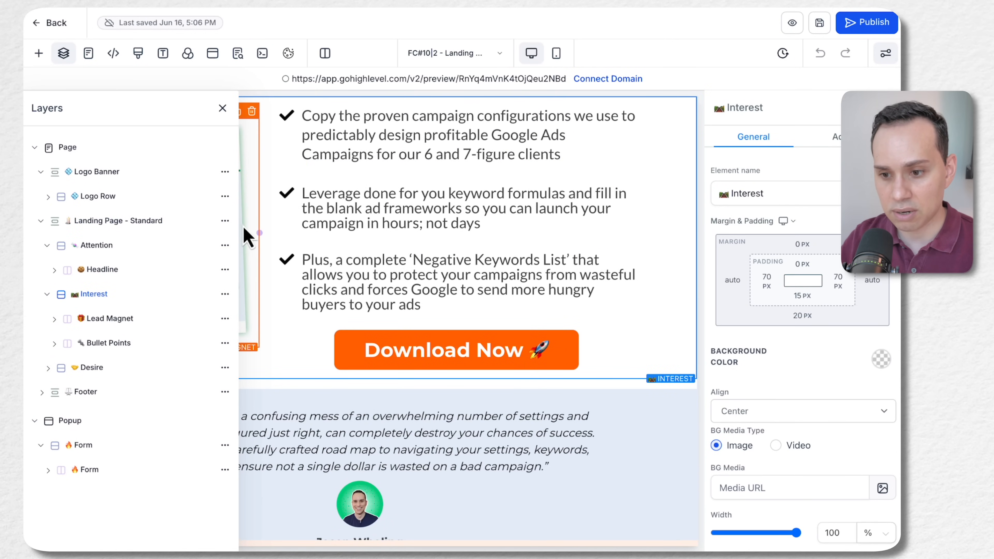
pyautogui.click(47, 369)
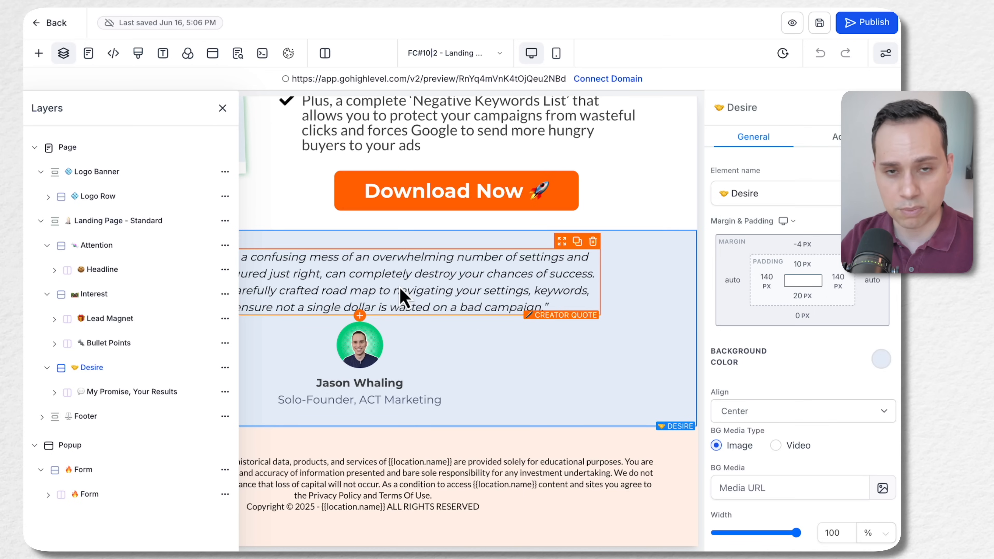
pyautogui.click(90, 416)
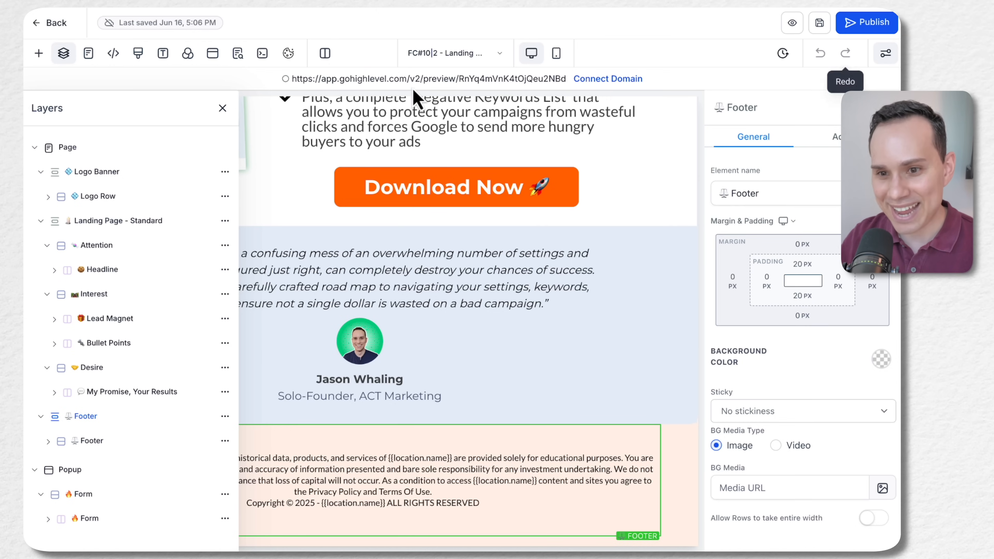
# Leave the page editor, look at the FC#10|3 workflow's trigger and actions in the other window, and return to the funnel steps
pyautogui.click(62, 26)
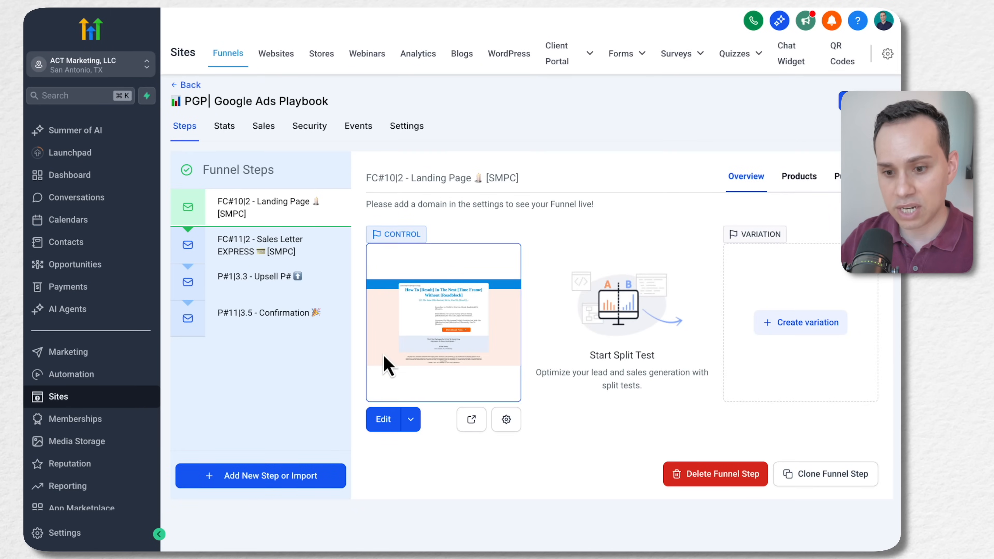
pyautogui.hotkey('ctrl', 'Right')
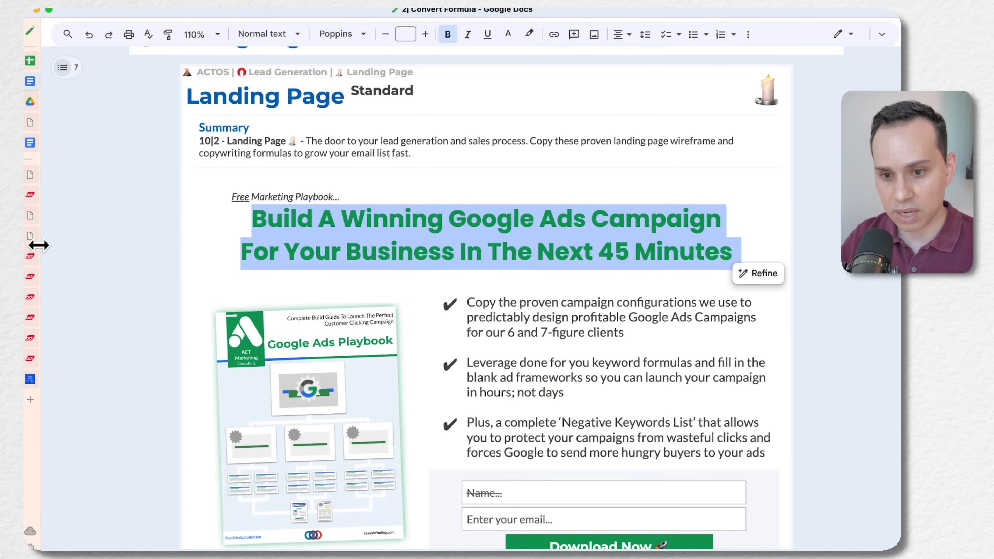
pyautogui.click(35, 226)
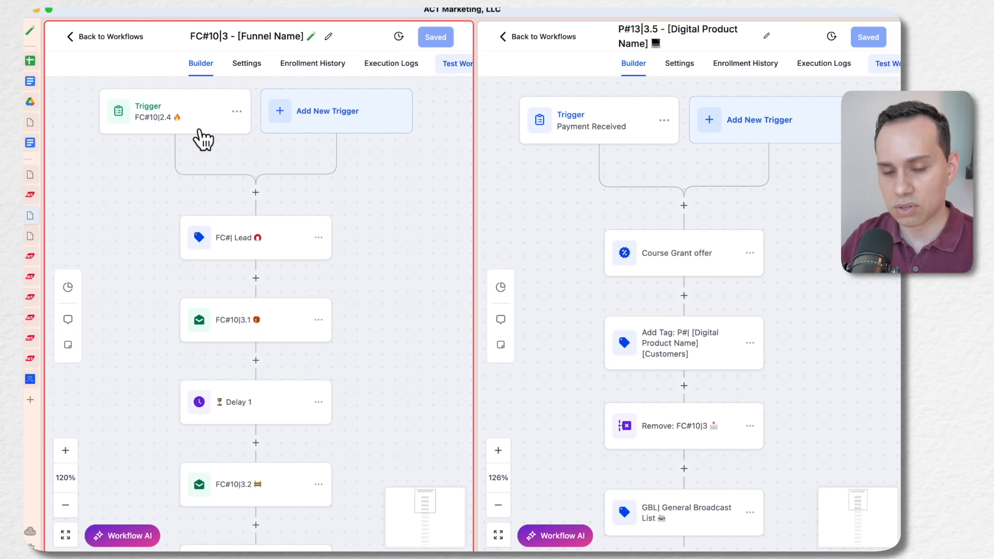
pyautogui.hotkey('ctrl', 'Left')
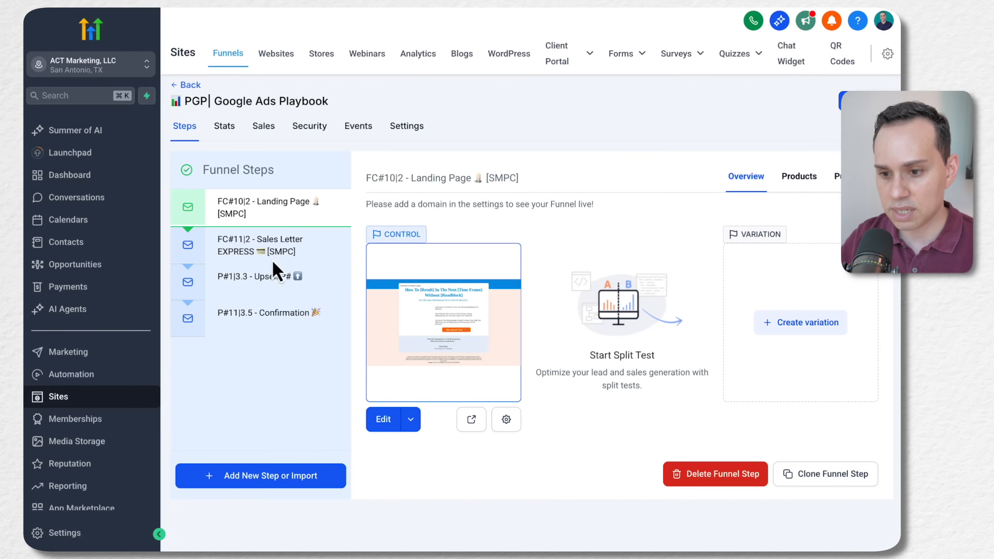
# Select the FC#11|2 - Sales Letter EXPRESS step in the PGP| Google Ads Playbook funnel
pyautogui.click(267, 251)
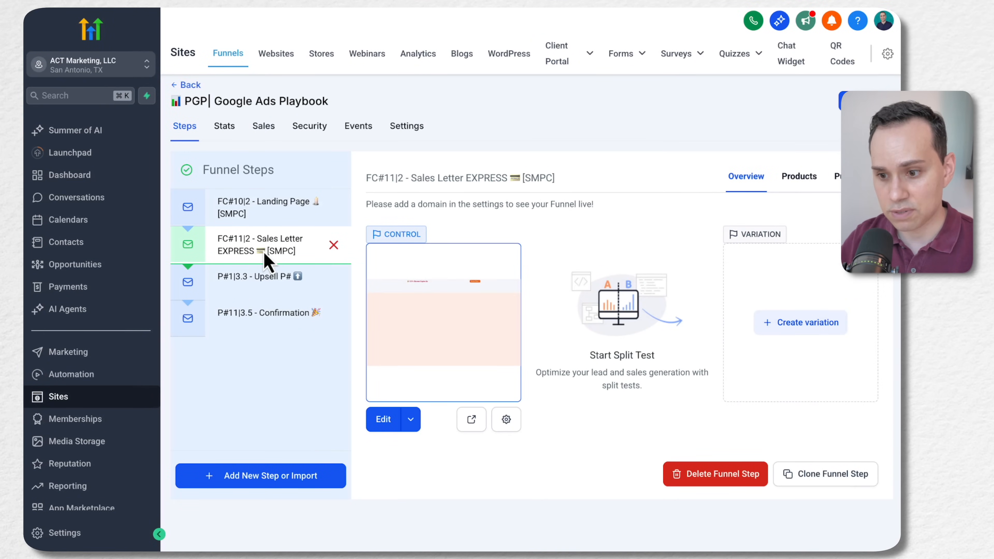
pyautogui.click(264, 207)
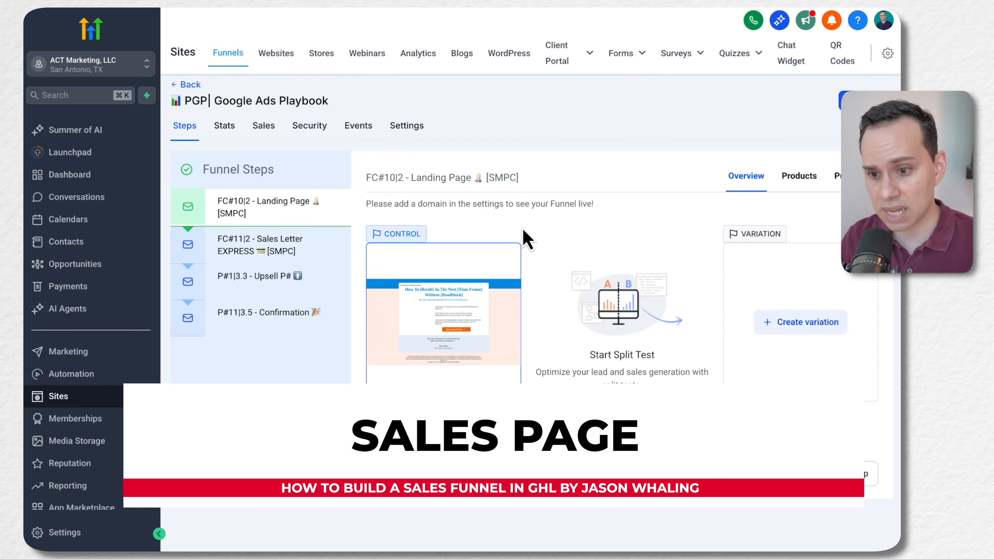
pyautogui.click(274, 252)
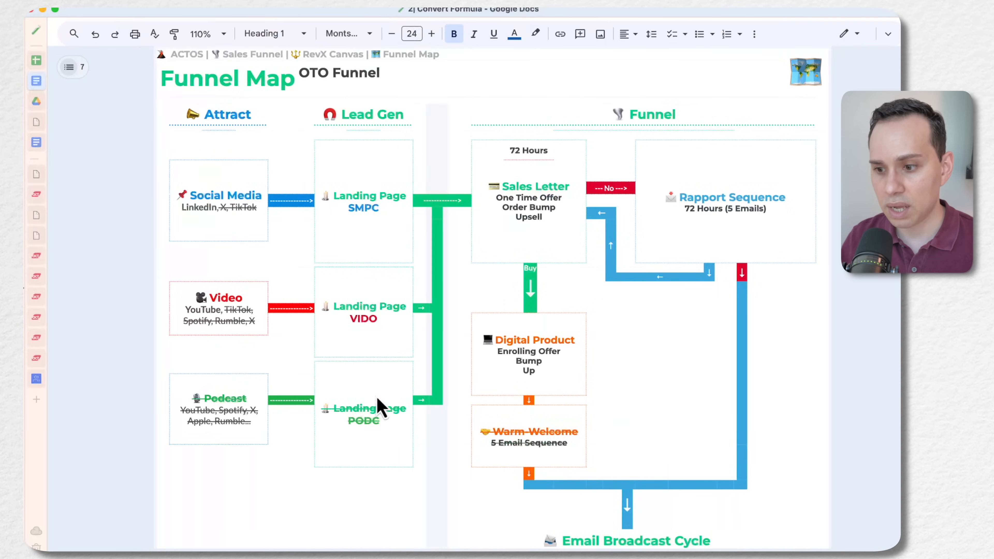
# In the Convert Formula Google Doc, highlight One Time Offer in the Funnel Map, then expand the 11|2 - Sales Letter Express section
pyautogui.moveTo(489, 197); pyautogui.dragTo(560, 202)
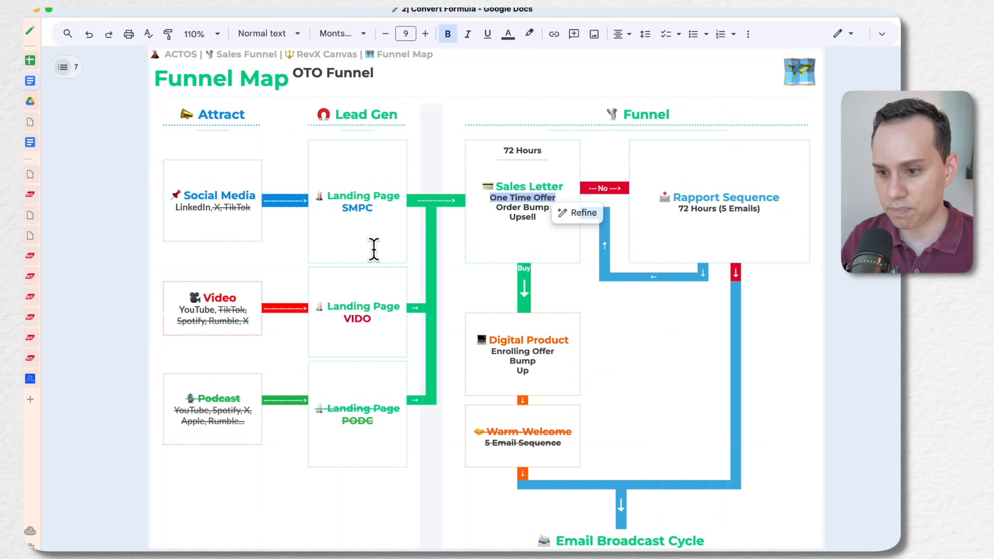
pyautogui.scroll(-4, 331, 258)
pyautogui.scroll(-20, 331, 258)
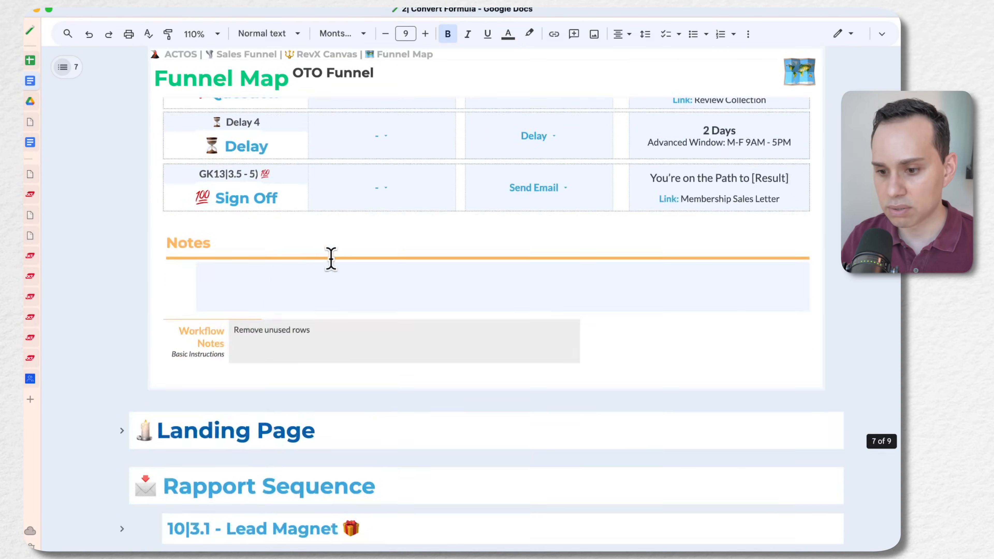
pyautogui.scroll(-5, 331, 258)
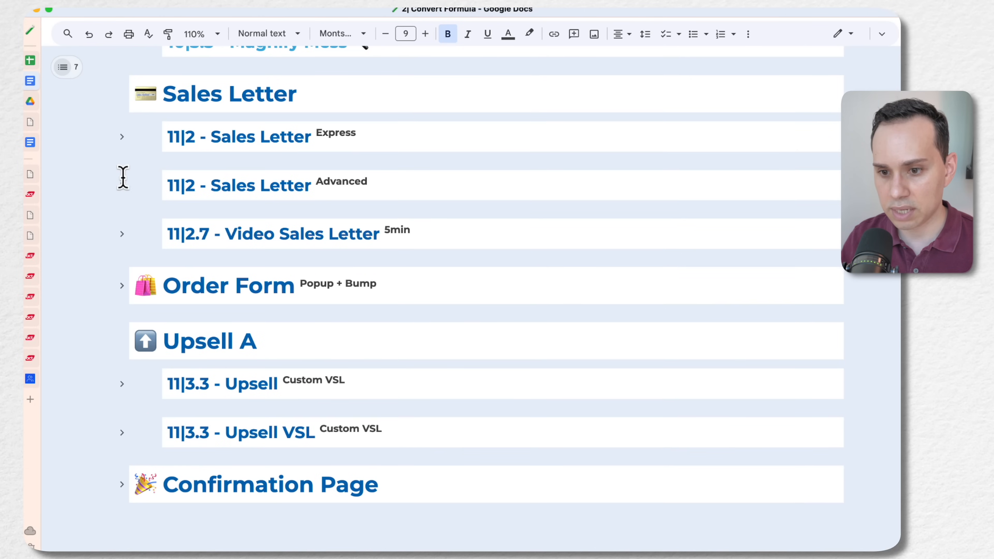
pyautogui.click(122, 139)
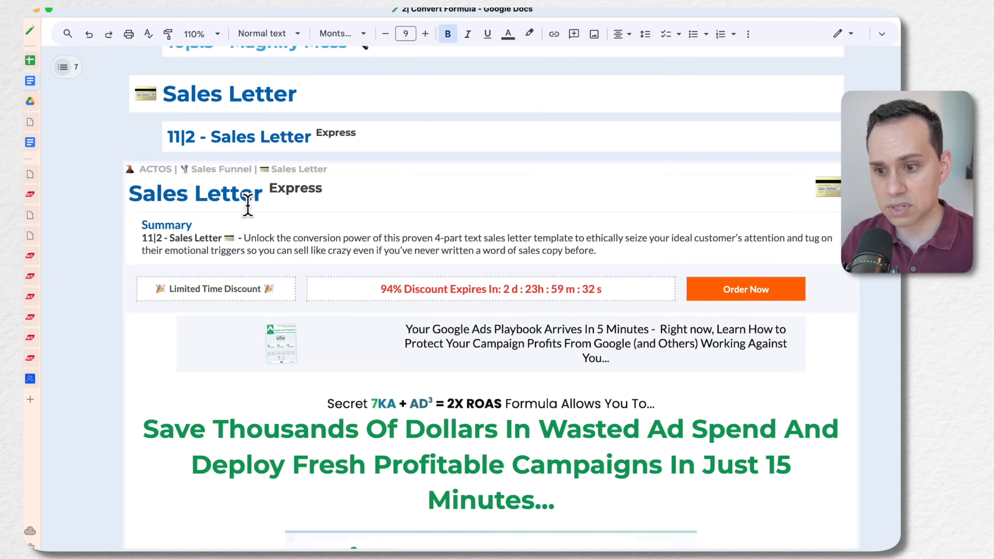
# Review the prepared Sales Letter Express copy, including the discount bar, headline, video section and offer components
pyautogui.scroll(-3, 252, 310)
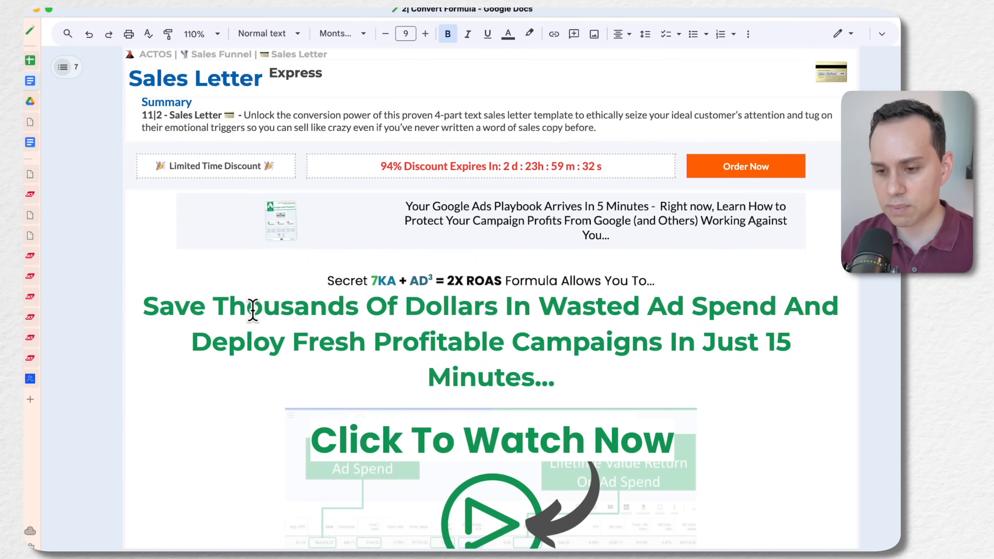
pyautogui.scroll(-1, 334, 288)
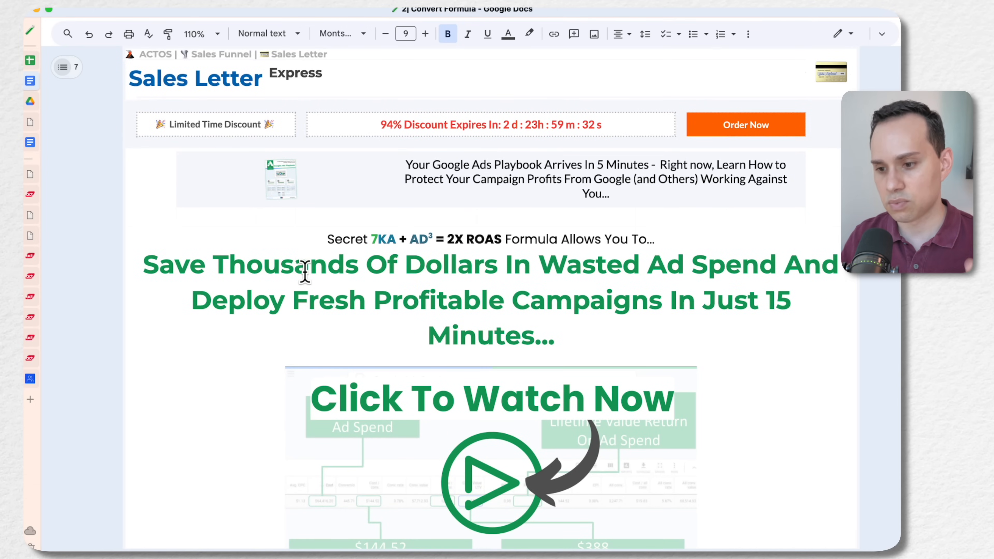
pyautogui.scroll(1, 305, 271)
pyautogui.scroll(-1, 305, 272)
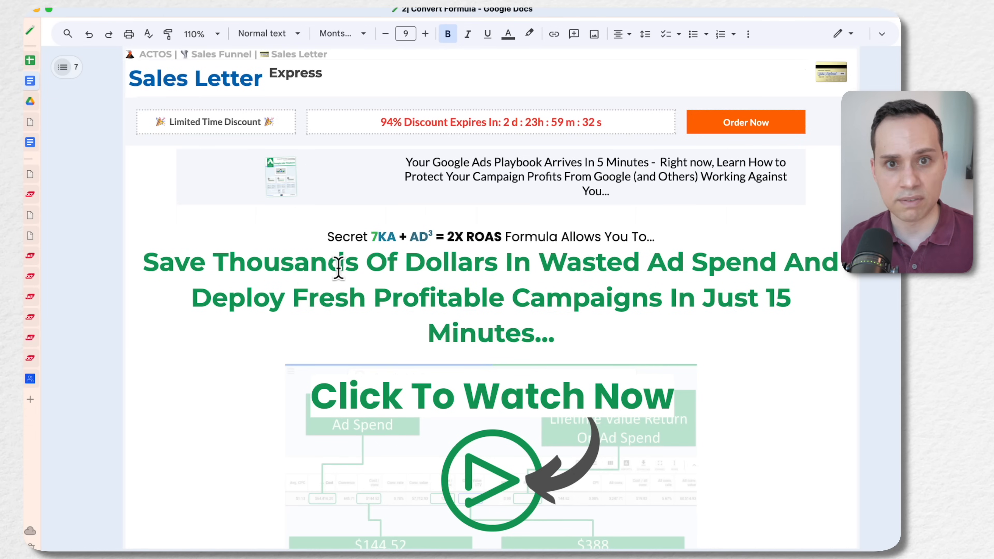
pyautogui.scroll(-8, 338, 268)
pyautogui.scroll(5, 338, 268)
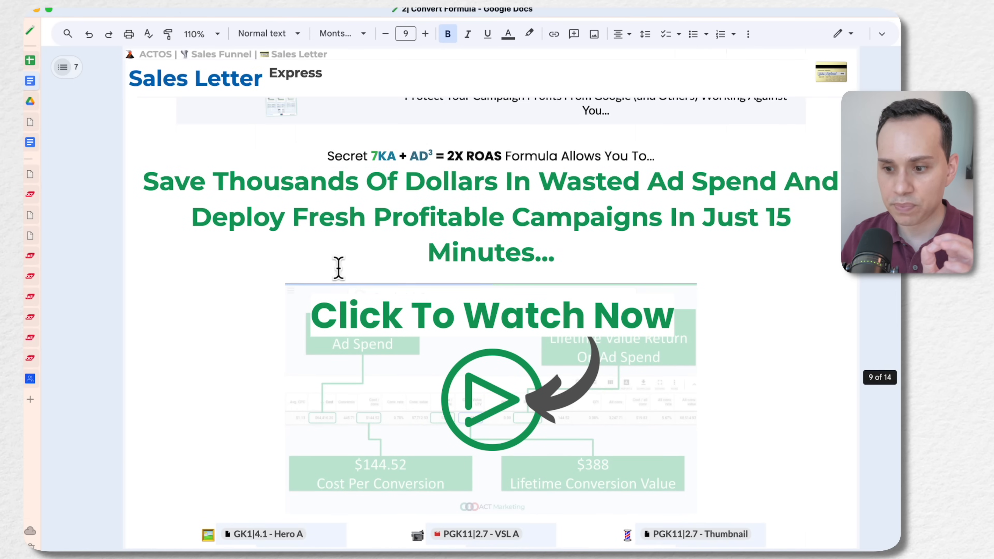
pyautogui.scroll(-15, 395, 259)
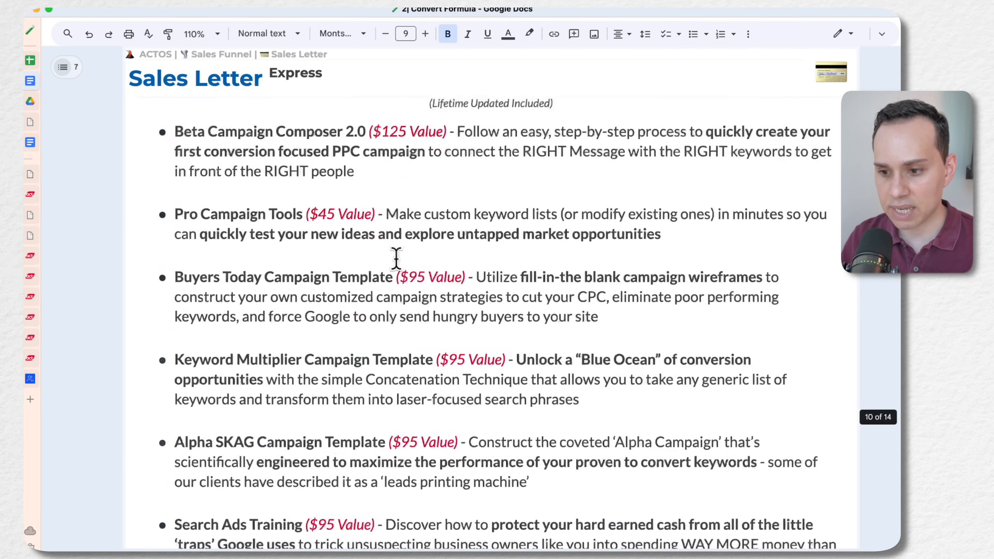
pyautogui.scroll(-8, 396, 259)
pyautogui.scroll(15, 397, 259)
pyautogui.scroll(15, 403, 250)
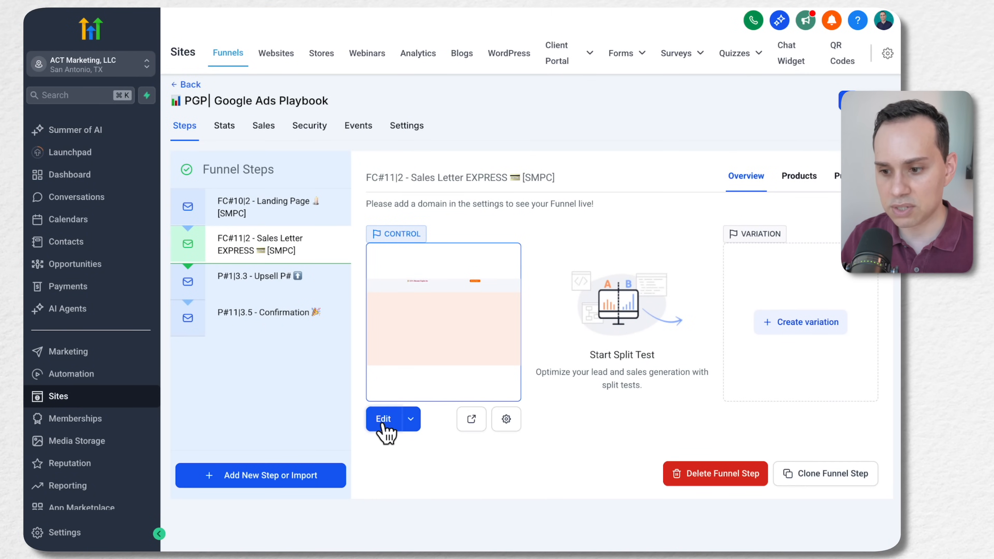
# Open the FC#11|2 - Sales Letter EXPRESS page in the HighLevel page editor and look through its template sections
pyautogui.click(382, 421)
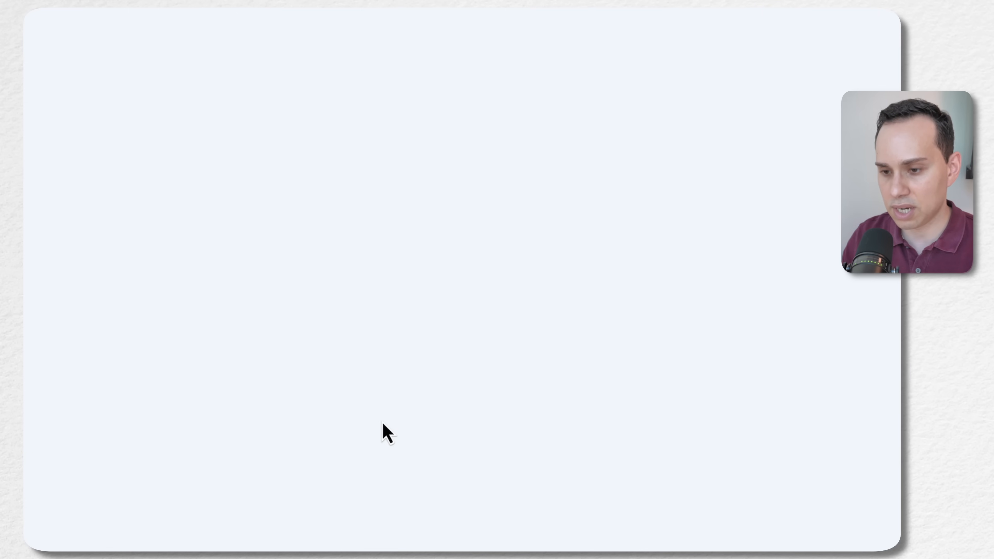
pyautogui.scroll(-15, 87, 341)
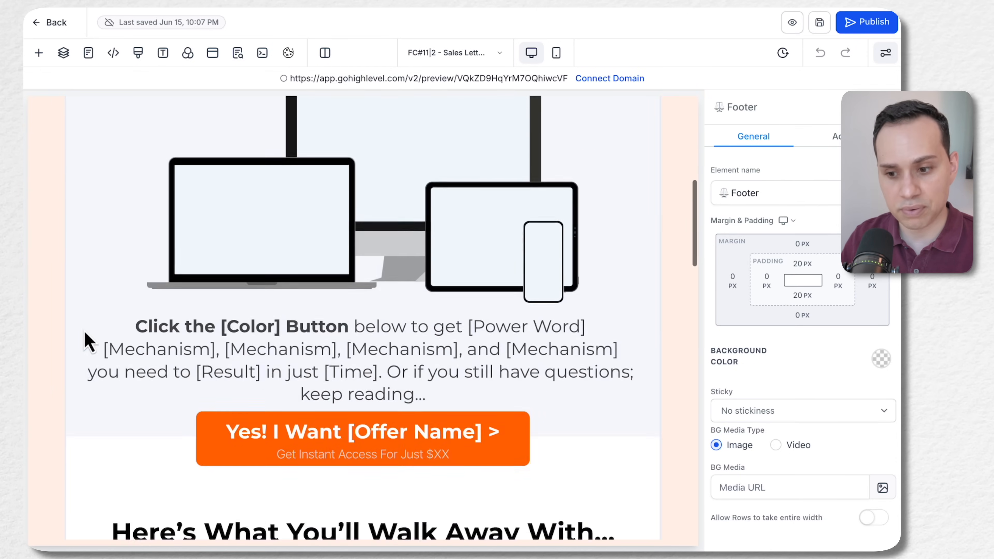
pyautogui.scroll(-15, 87, 341)
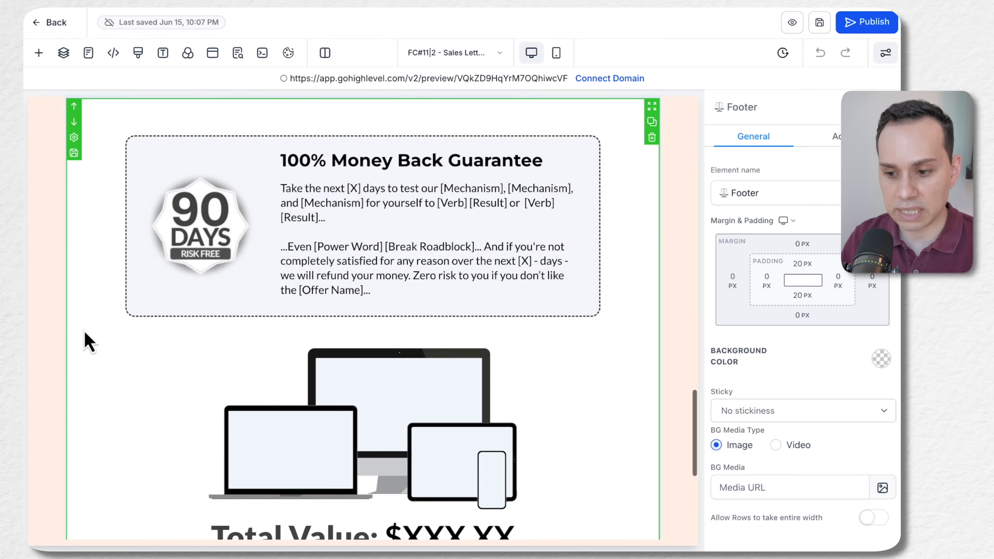
pyautogui.scroll(20, 87, 341)
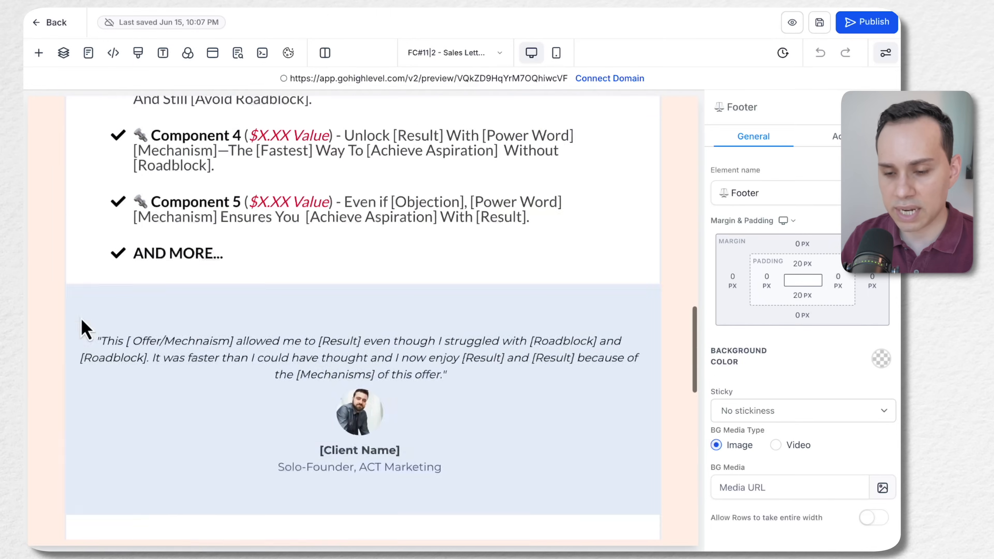
pyautogui.scroll(2, 83, 321)
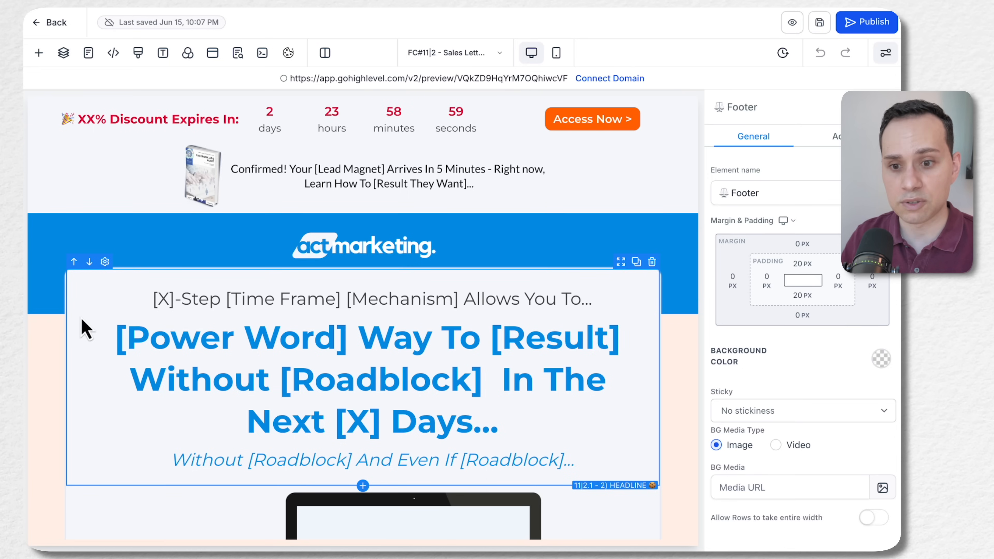
# Switch to the sales letter page's preview and examine the discount bar, headline and offer button while moving down the page
pyautogui.moveTo(26, 298)
pyautogui.click(75, 257)
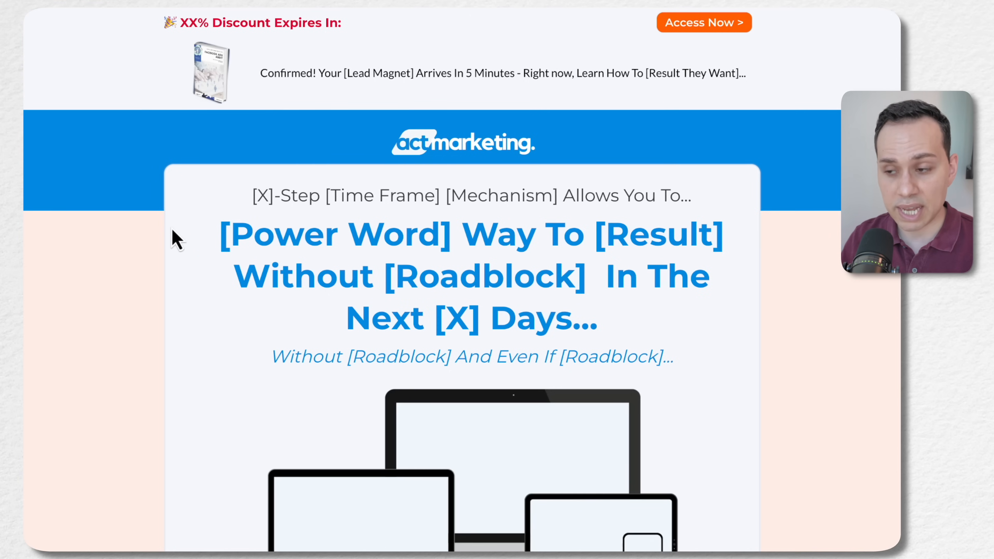
pyautogui.scroll(-4, 172, 231)
pyautogui.scroll(-4, 172, 229)
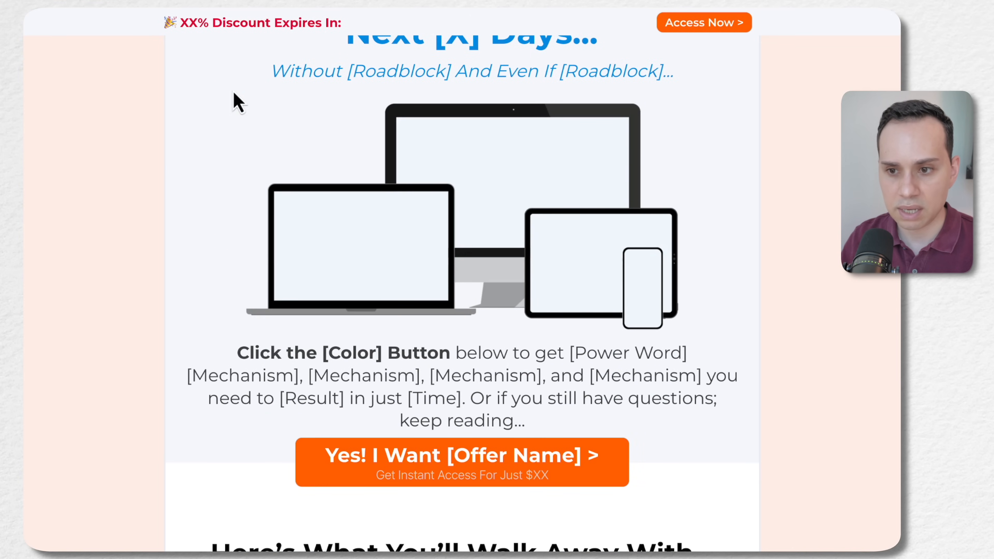
# In the sales letter preview, review the offer components and open the Access Now order popup, closing it after checking its contact form
pyautogui.scroll(-16, 137, 114)
pyautogui.scroll(-3, 142, 116)
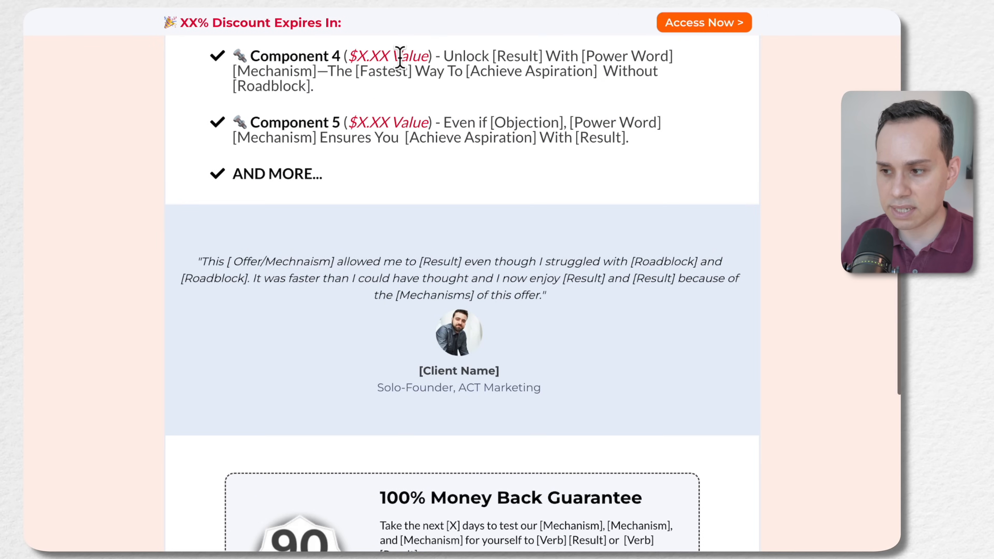
pyautogui.click(743, 23)
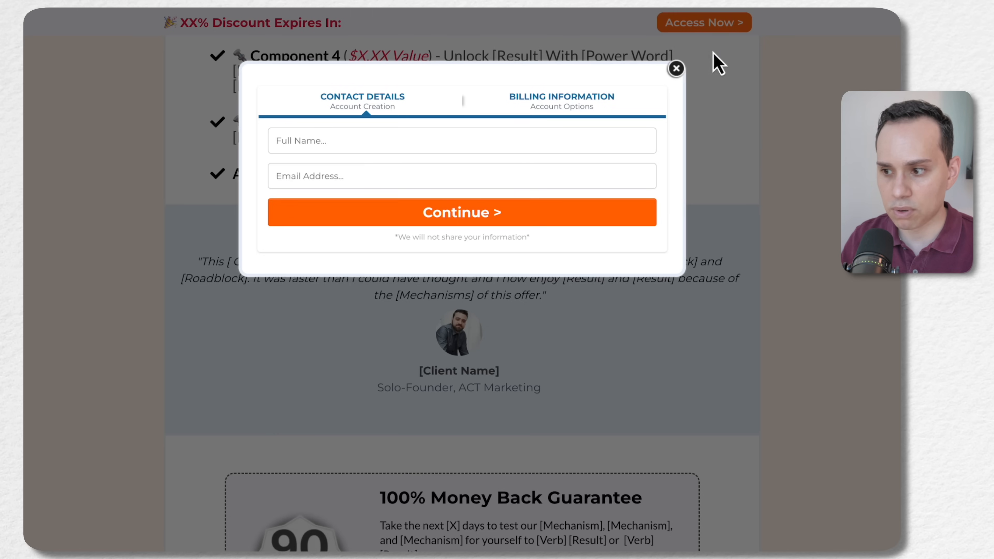
pyautogui.click(675, 69)
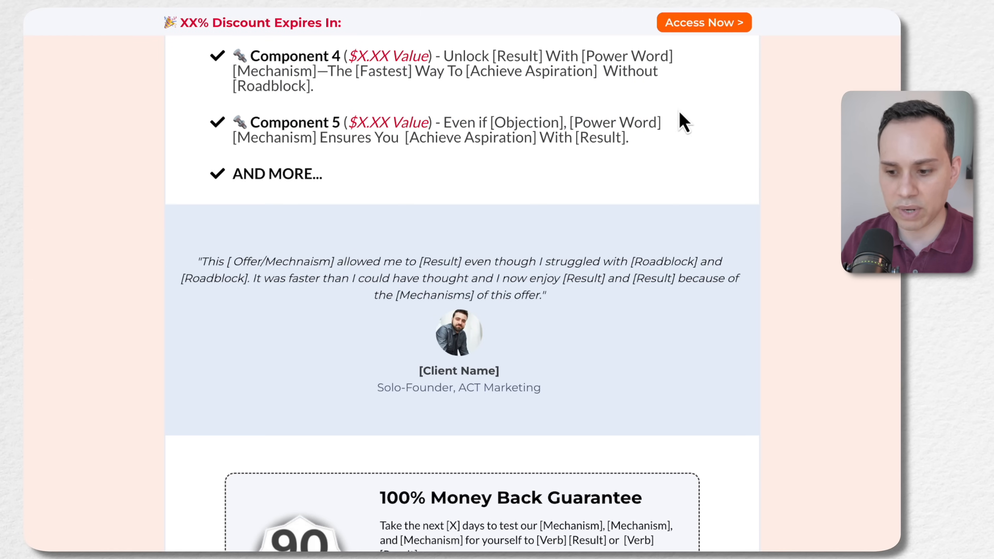
# Examine the preview's opt-in confirmation bar, headline, money back guarantee and pricing section
pyautogui.scroll(-15, 681, 122)
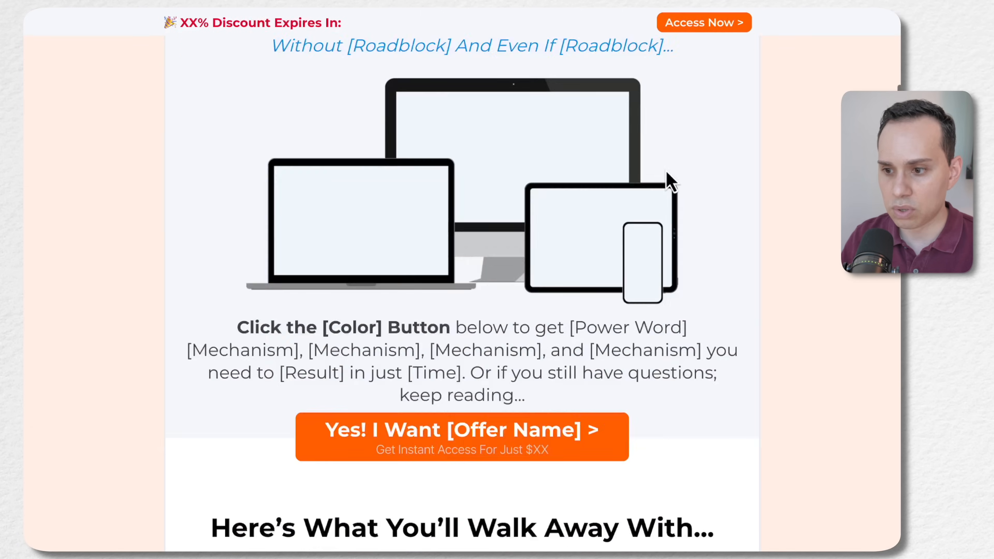
pyautogui.scroll(8, 669, 180)
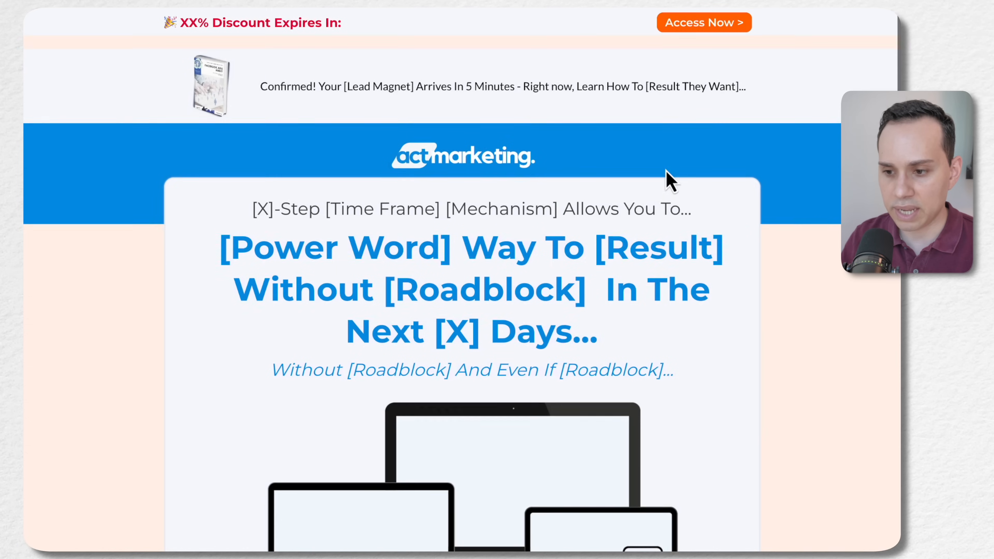
pyautogui.scroll(-3, 404, 177)
pyautogui.scroll(3, 403, 178)
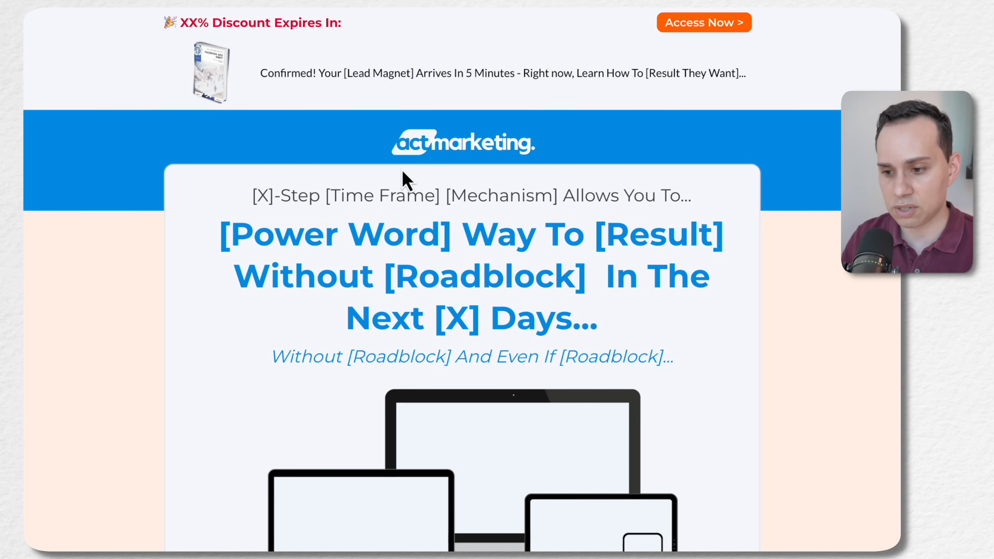
pyautogui.scroll(-20, 403, 177)
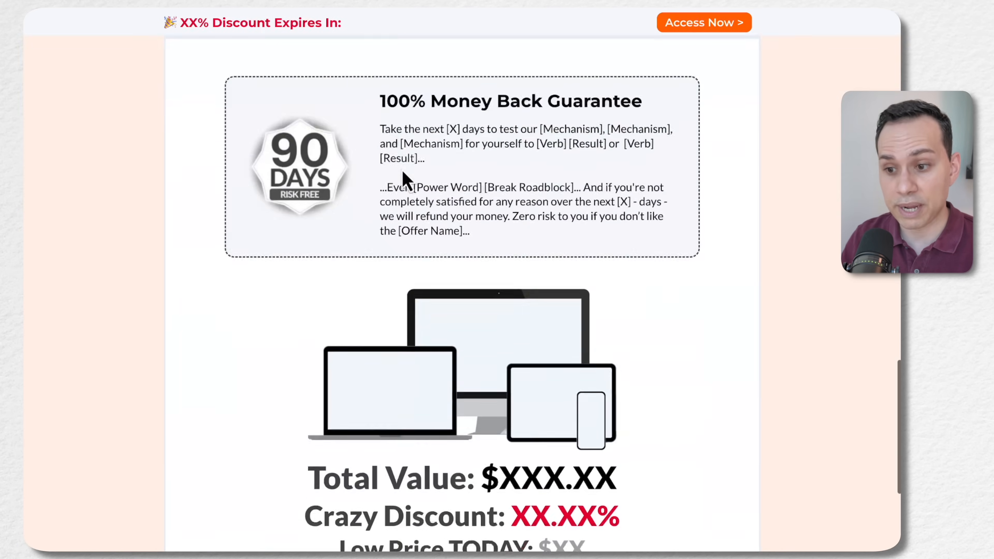
pyautogui.scroll(20, 403, 180)
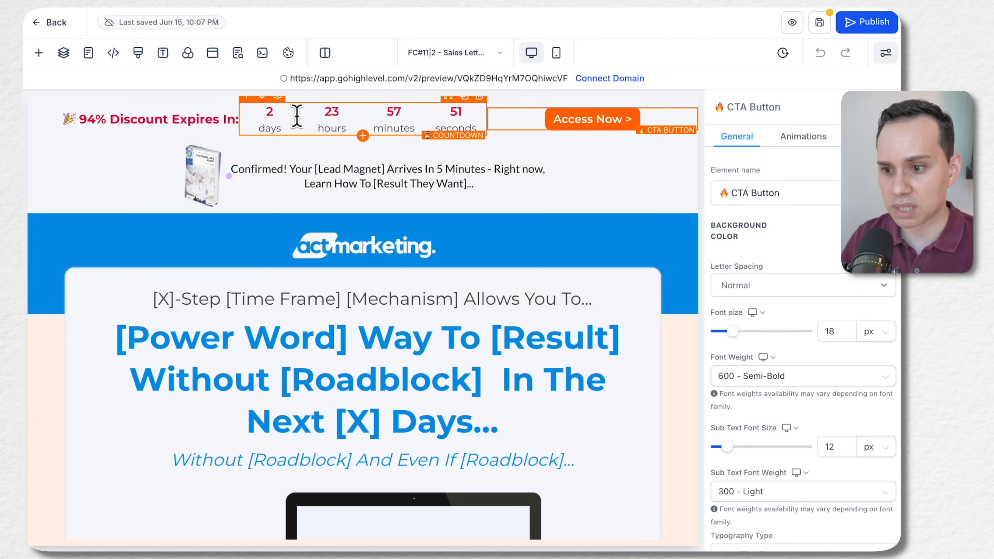
# Select the discount bar's countdown in the page editor and try to add a Minute Timer element beneath it
pyautogui.click(344, 126)
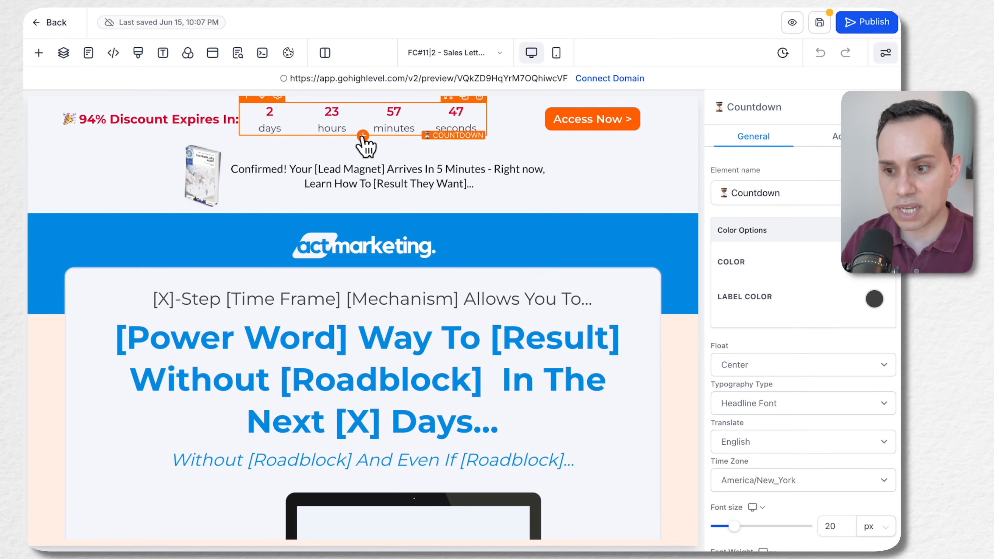
pyautogui.click(362, 135)
pyautogui.scroll(-6, 280, 329)
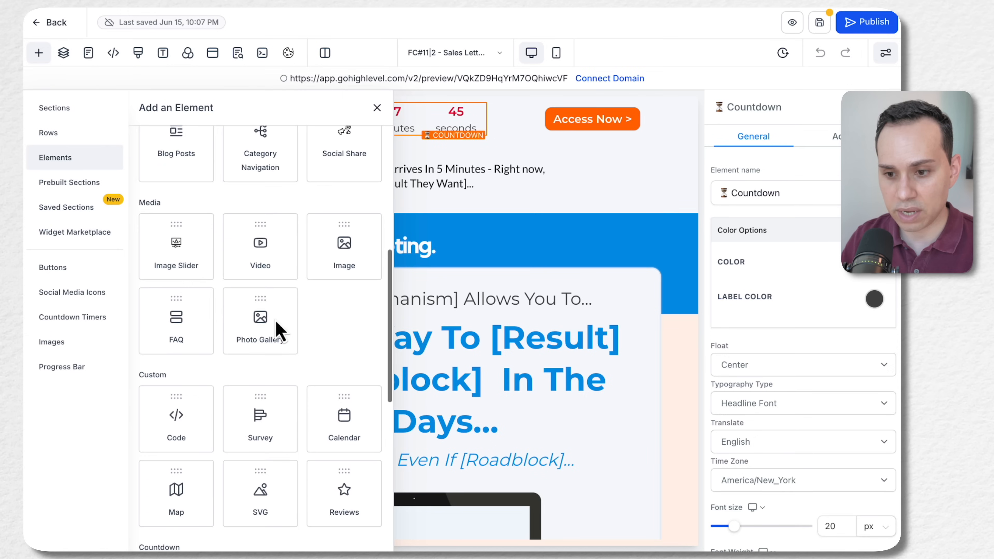
pyautogui.scroll(-8, 301, 322)
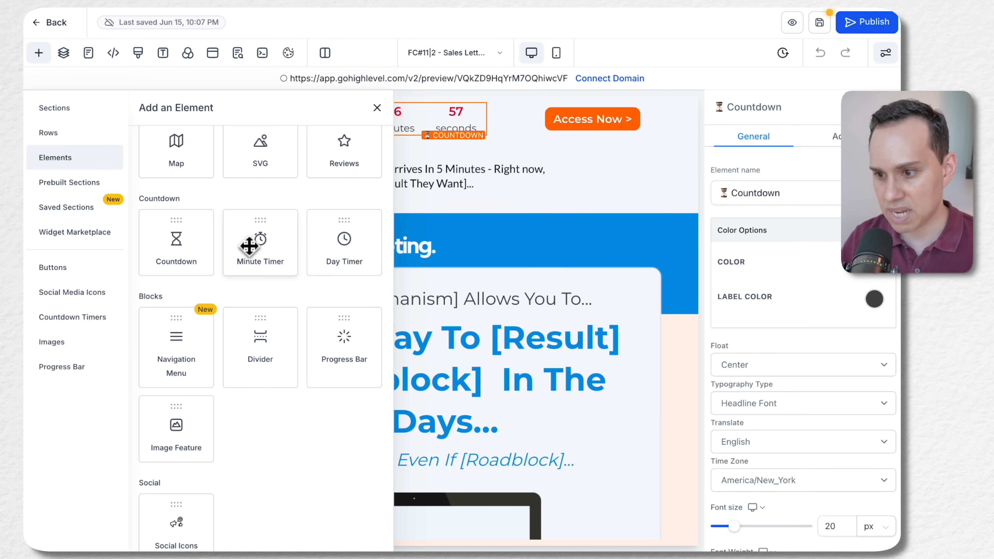
pyautogui.moveTo(250, 246); pyautogui.dragTo(464, 189)
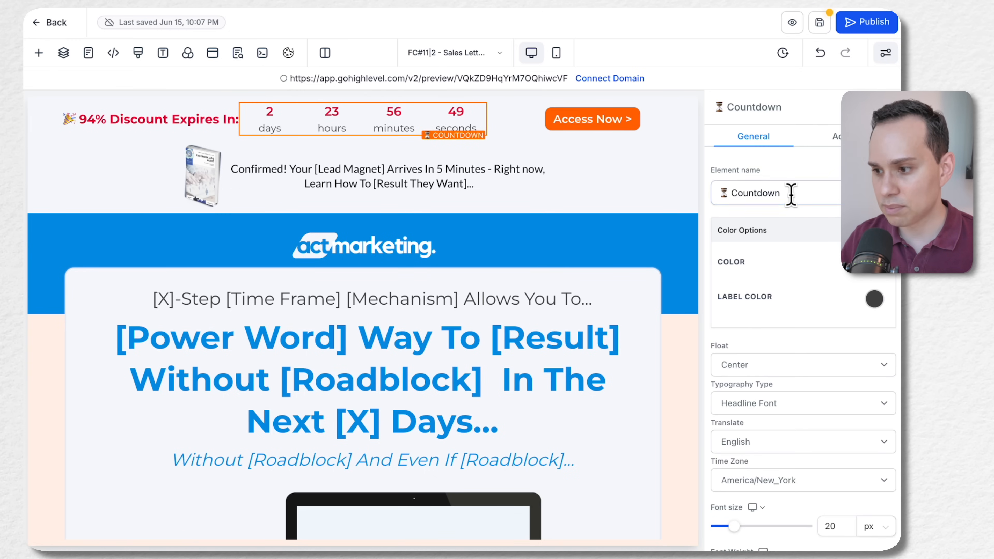
# Try other float alignments such as Space Evenly on the countdown and set it back to Center
pyautogui.scroll(-2, 791, 196)
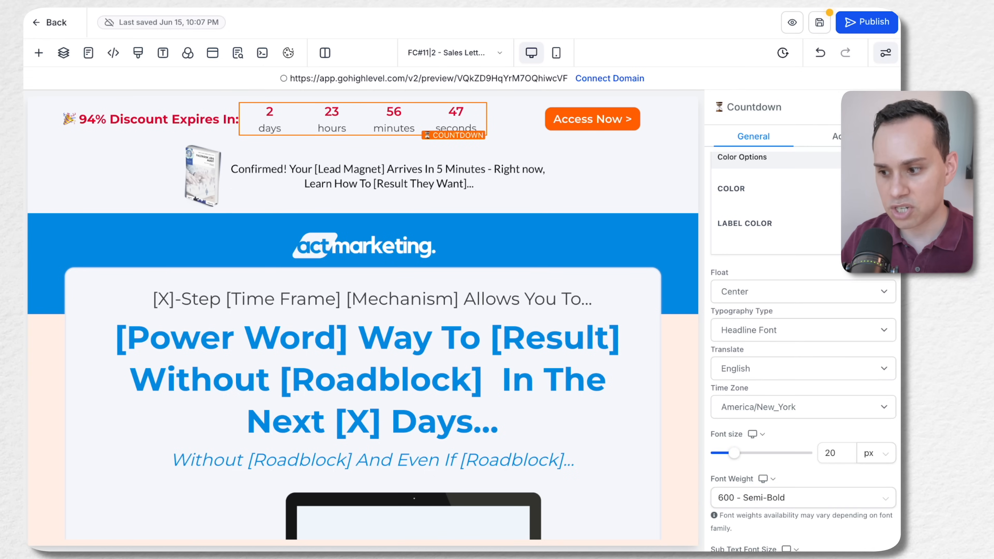
pyautogui.scroll(-2, 765, 242)
pyautogui.click(775, 219)
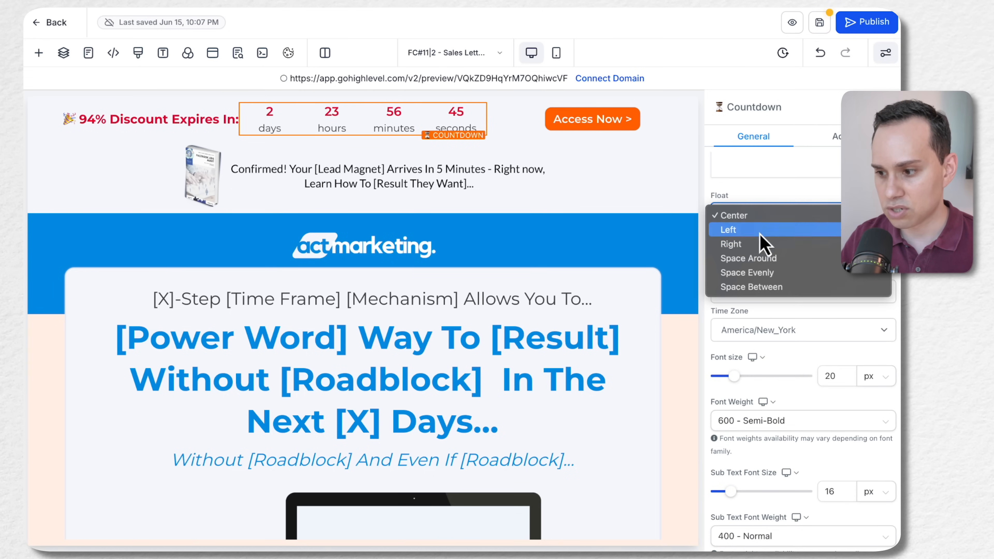
pyautogui.click(750, 245)
pyautogui.click(775, 224)
pyautogui.click(762, 247)
pyautogui.click(761, 220)
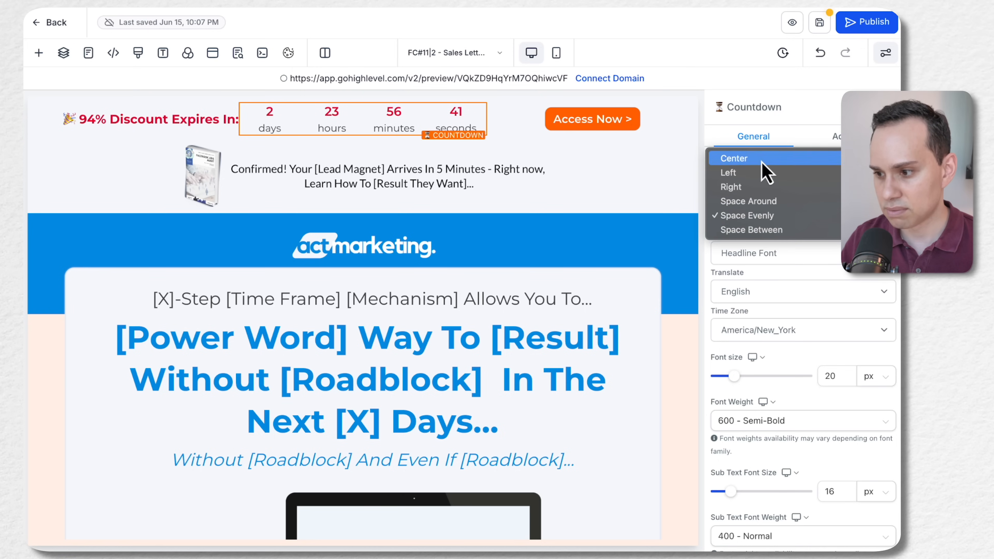
pyautogui.click(760, 276)
# In the countdown's minute settings, set the minutes to 10
pyautogui.scroll(-4, 762, 278)
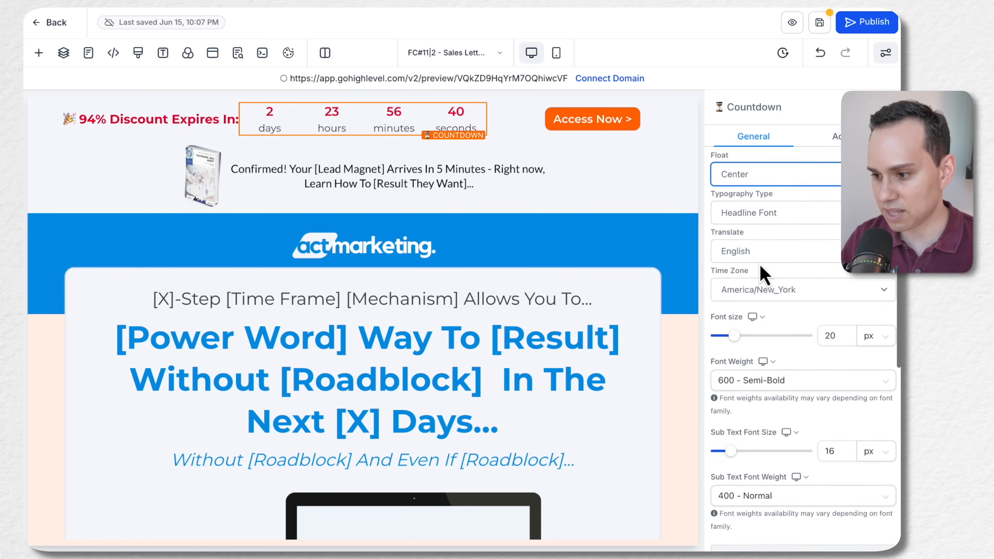
pyautogui.scroll(1, 770, 242)
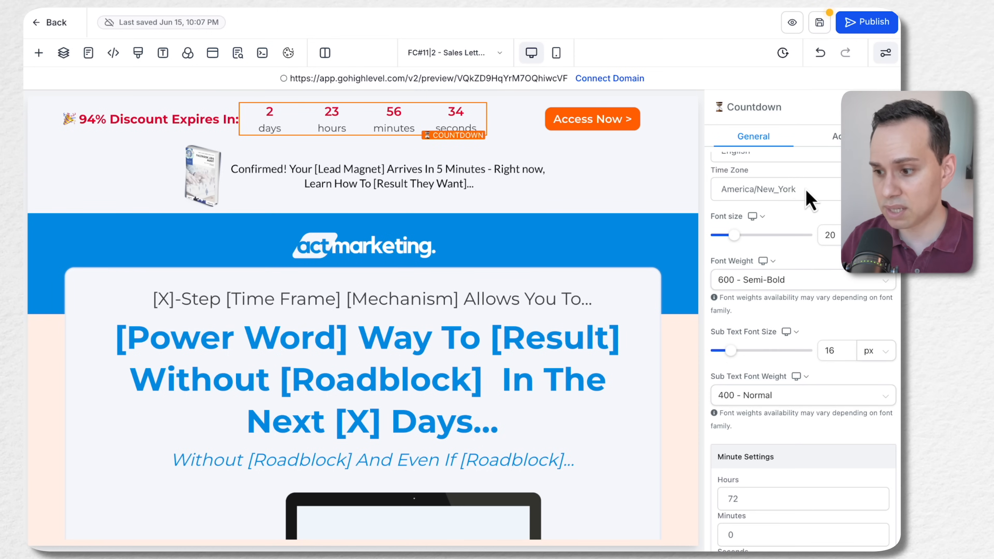
pyautogui.scroll(-6, 809, 198)
pyautogui.scroll(-2, 785, 266)
pyautogui.click(755, 216)
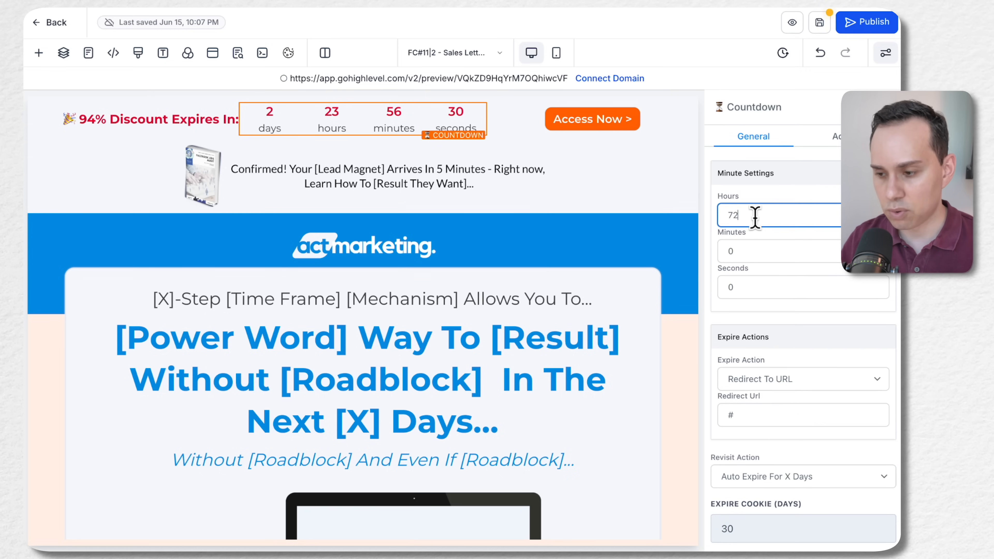
pyautogui.click(745, 250)
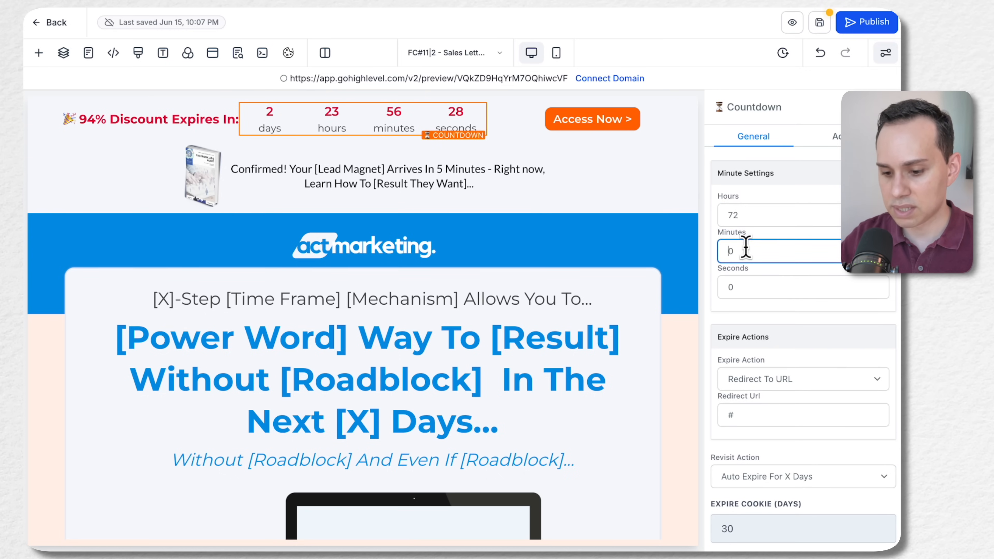
pyautogui.write('1')
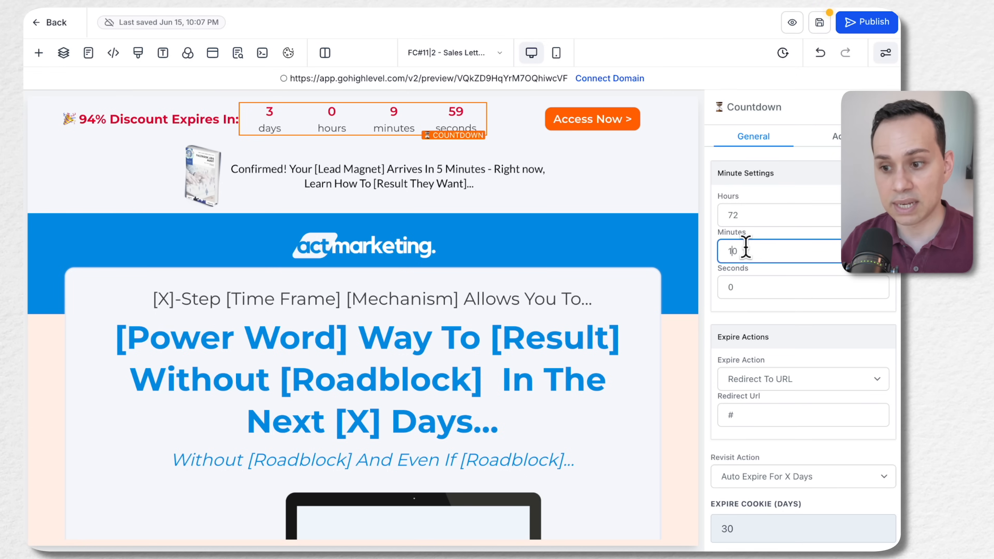
# Try 70 and 50 as the countdown's seconds and return the value to 0
pyautogui.click(752, 288)
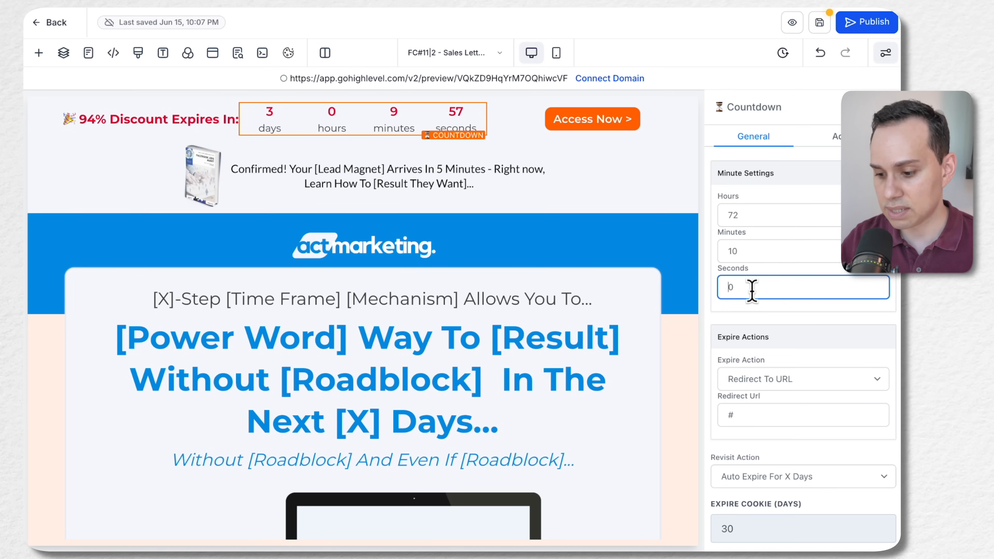
pyautogui.write('7')
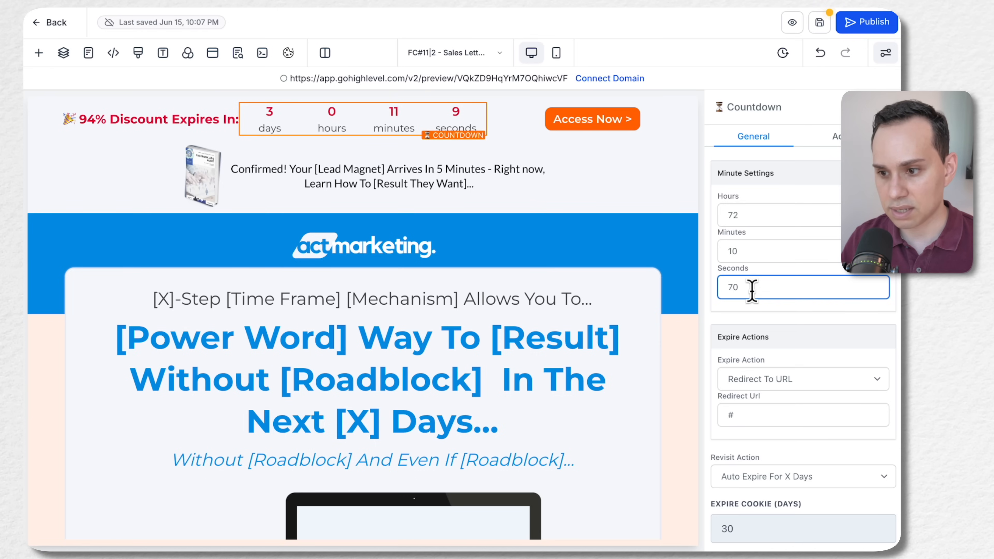
pyautogui.press('BackSpace')
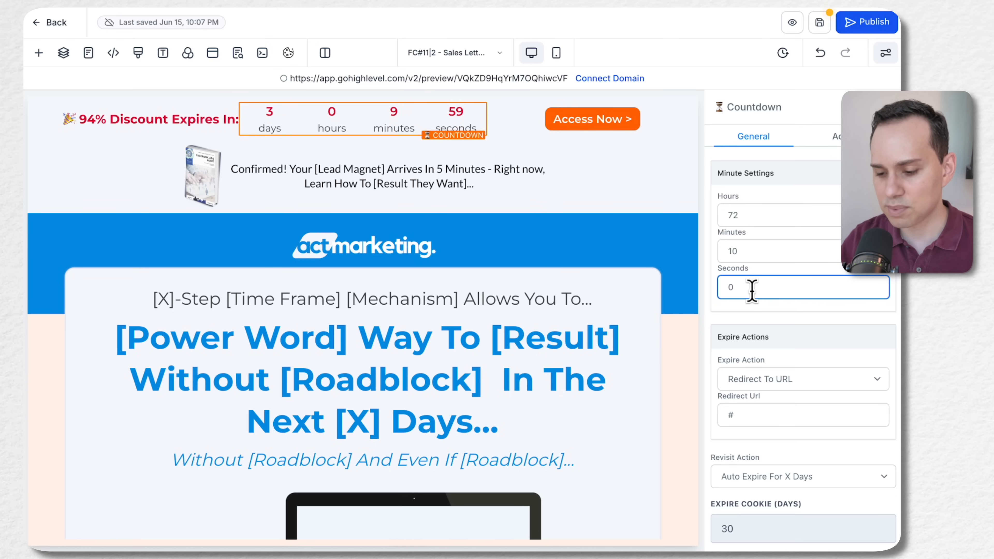
pyautogui.write('5')
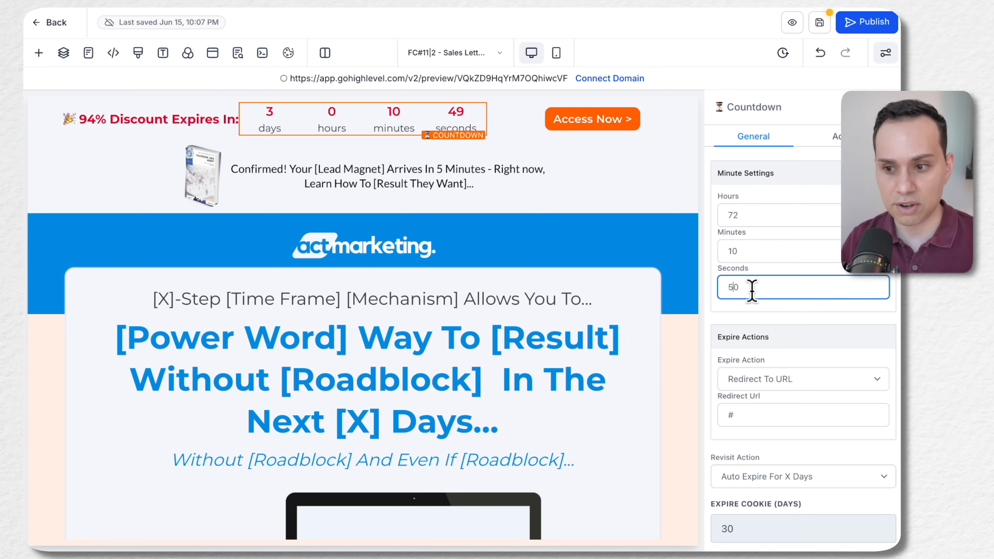
pyautogui.press('BackSpace')
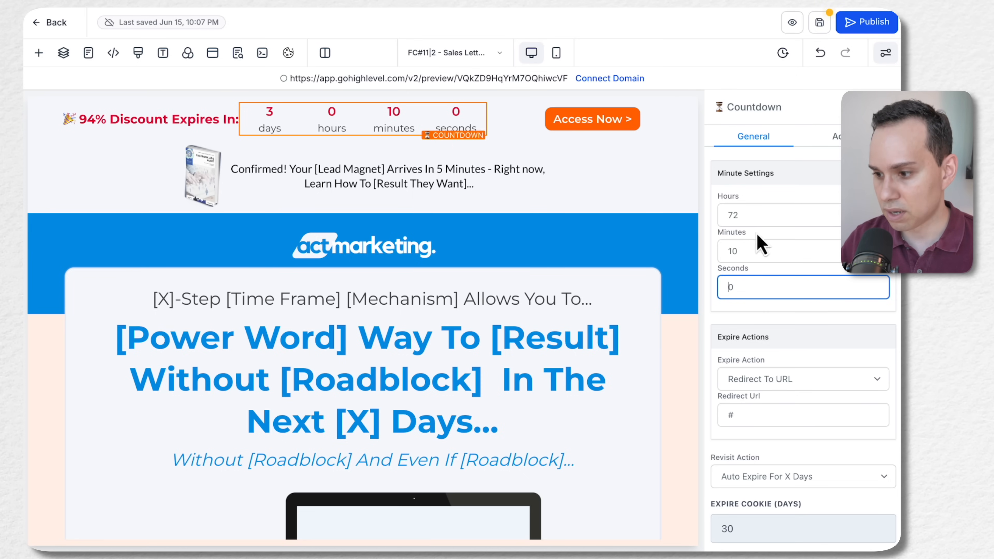
# Reset the countdown's minutes to 0
pyautogui.click(734, 256)
pyautogui.press('BackSpace')
pyautogui.click(772, 215)
# Change the countdown's expire action to Show & Hide Element
pyautogui.scroll(-3, 782, 223)
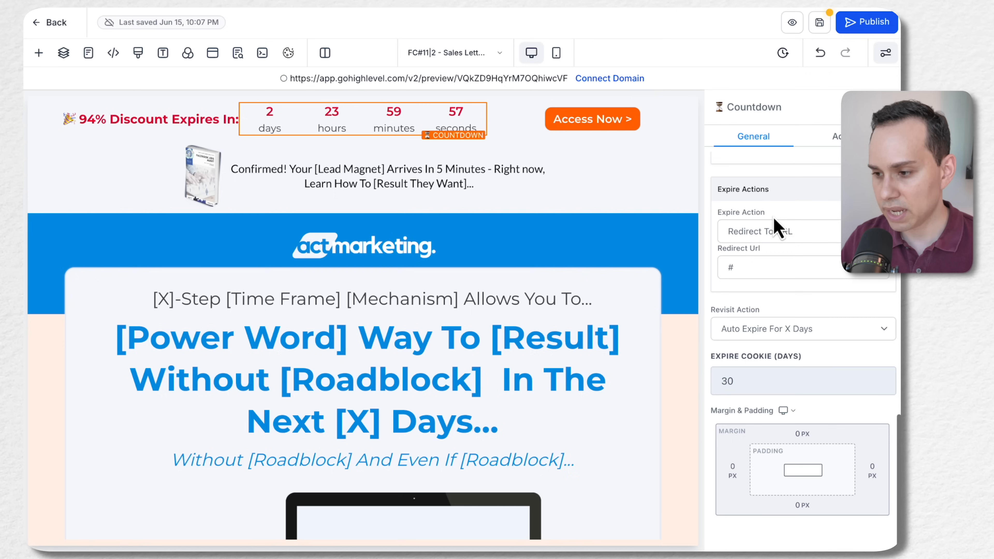
pyautogui.click(801, 233)
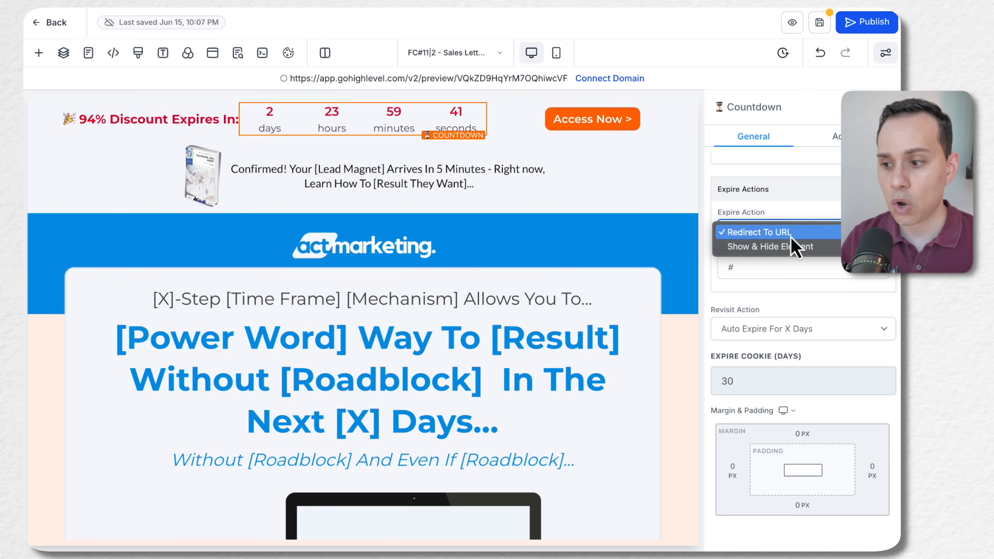
pyautogui.click(791, 246)
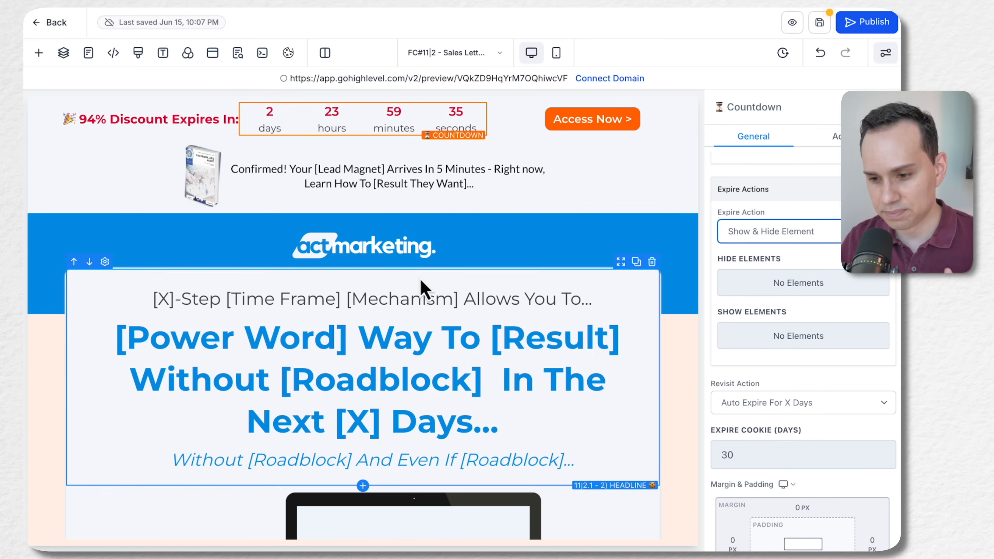
# Look over the page's offer section and browse the countdown's Hide Elements list for the CTA buttons
pyautogui.scroll(-5, 420, 281)
pyautogui.scroll(-9, 420, 281)
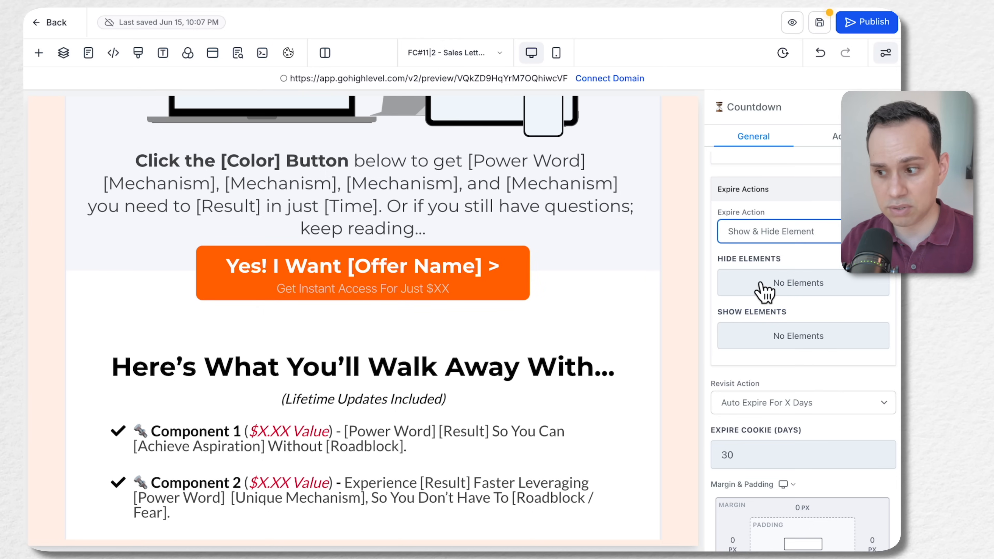
pyautogui.click(780, 290)
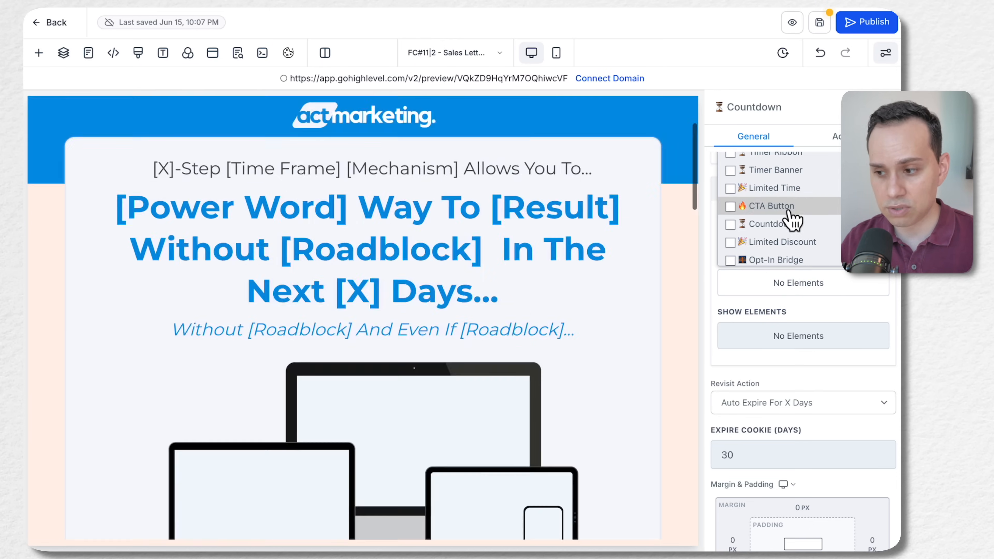
pyautogui.scroll(-1, 802, 215)
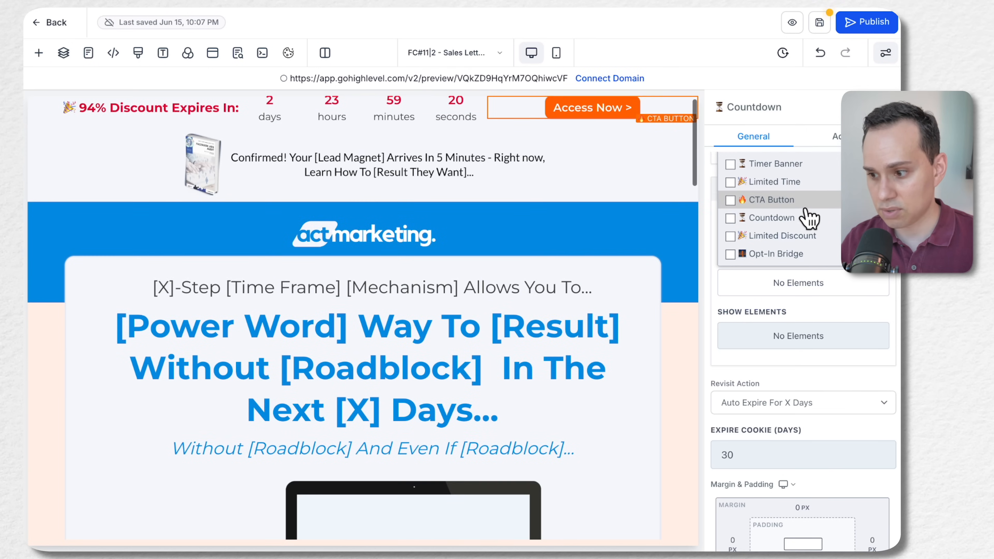
pyautogui.scroll(-5, 807, 217)
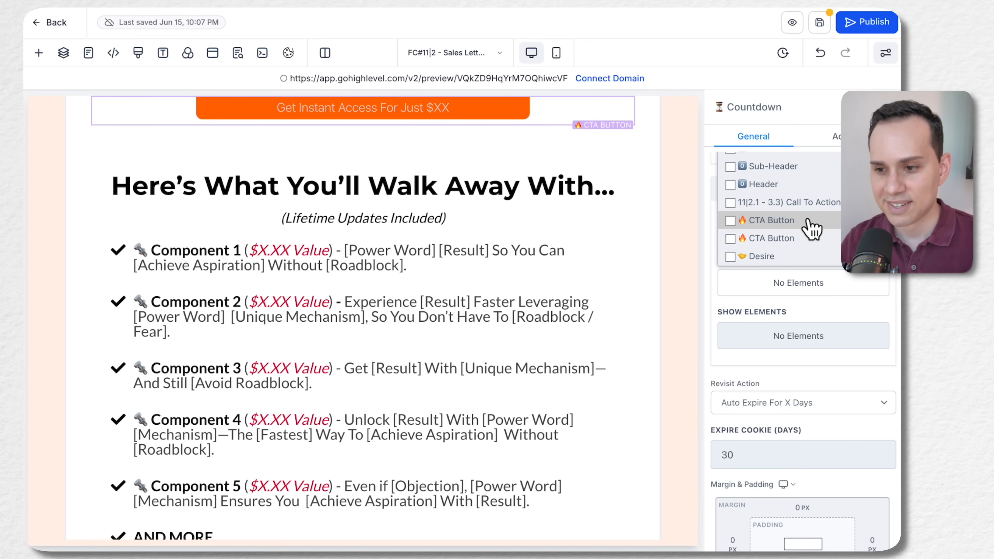
pyautogui.scroll(2, 548, 252)
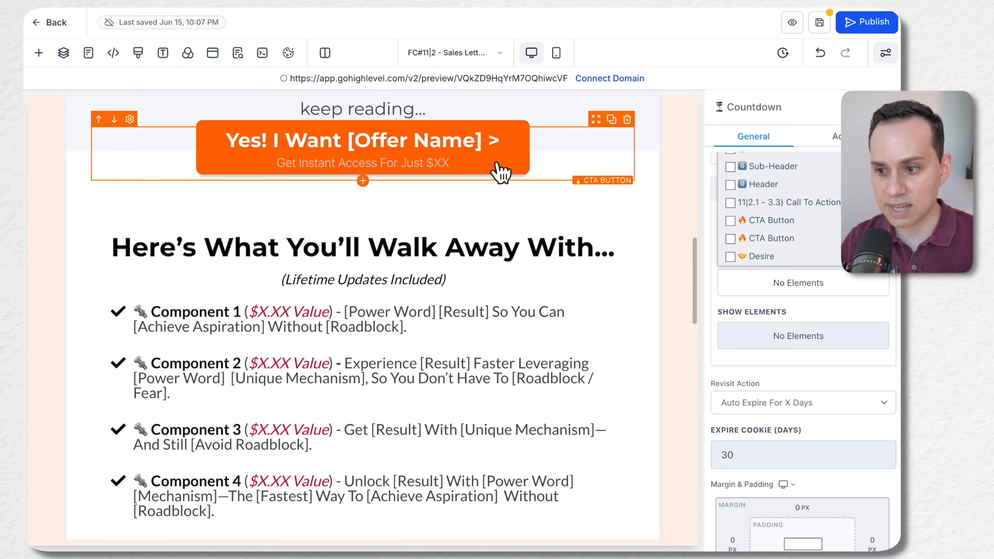
# Duplicate the "Yes! I Want [Offer Name]" CTA button above "Here's What You'll Walk Away With" and open the copy's settings
pyautogui.click(611, 119)
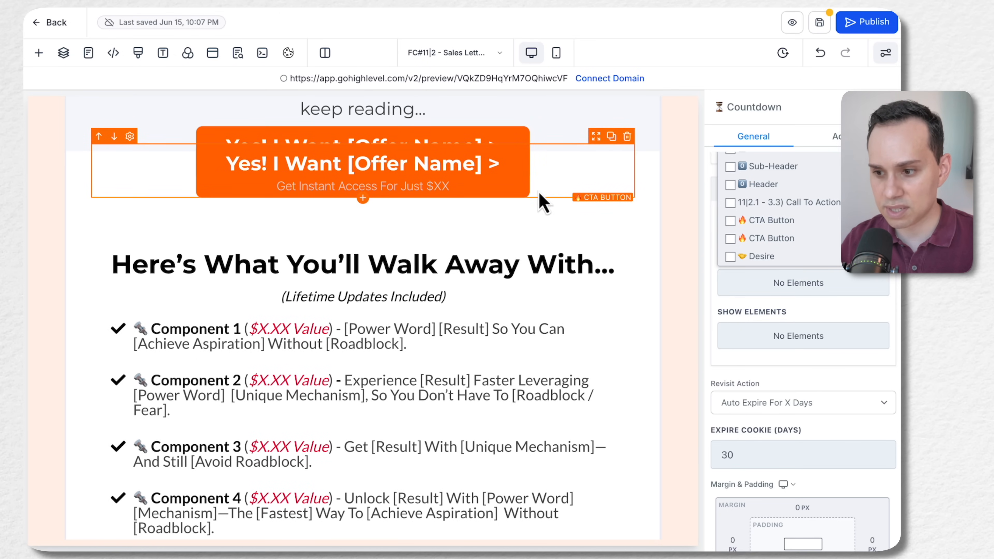
pyautogui.click(566, 200)
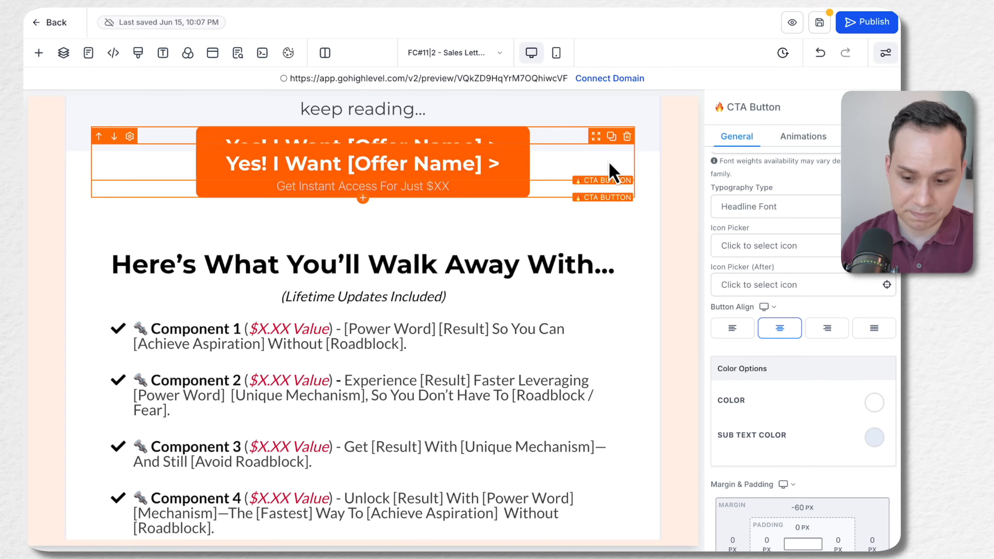
pyautogui.scroll(20, 612, 173)
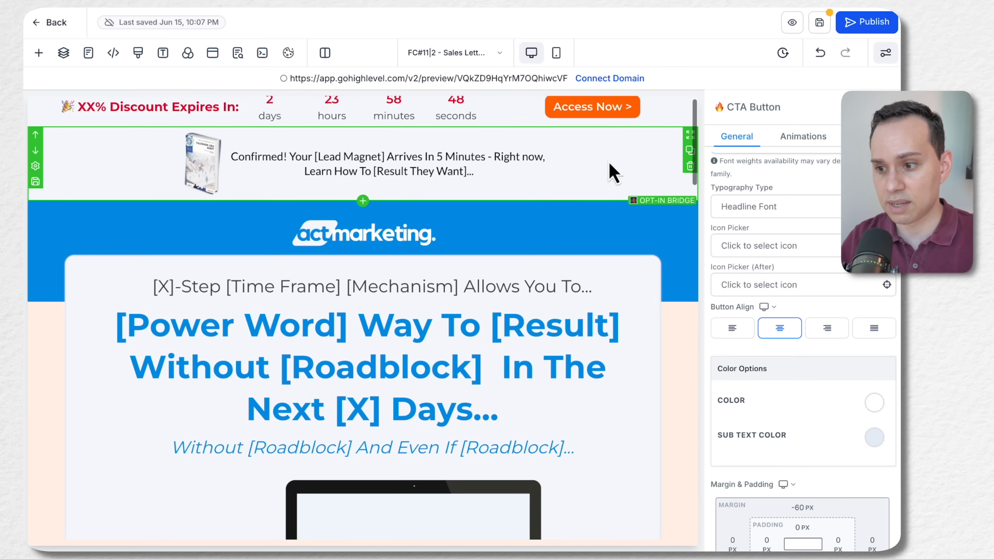
# Undo the duplication of the "Yes! I Want [Offer Name]" CTA button above "Here's What You'll Walk Away With"
pyautogui.scroll(-15, 443, 315)
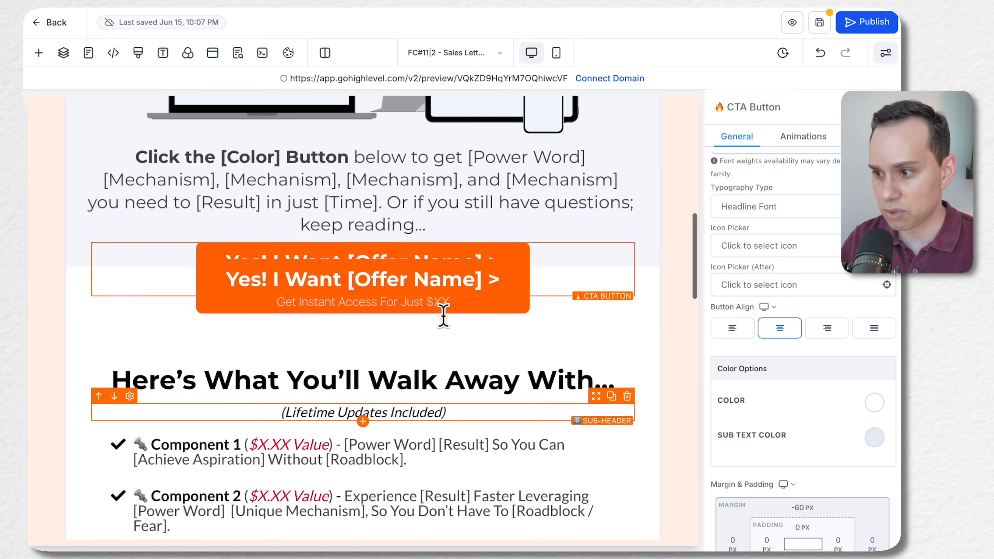
pyautogui.click(820, 52)
# Open the timer ribbon countdown's settings and change its expire action to Redirect To URL
pyautogui.scroll(15, 548, 313)
pyautogui.click(378, 129)
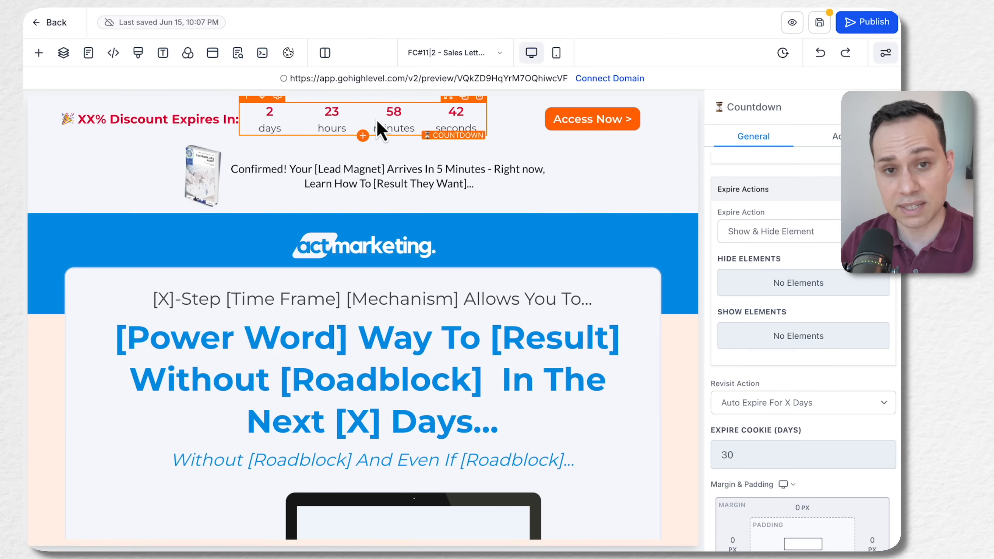
pyautogui.scroll(-2, 779, 274)
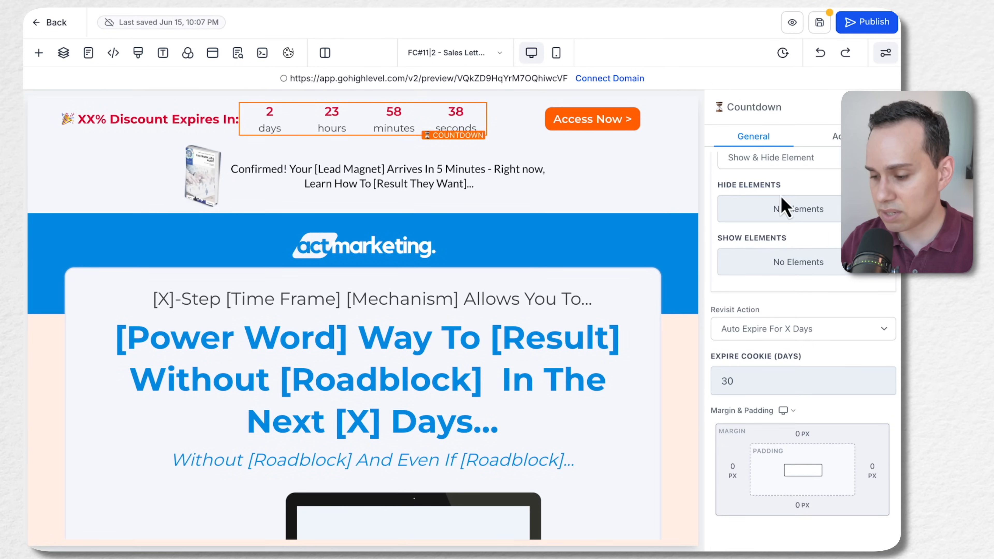
pyautogui.scroll(3, 779, 298)
pyautogui.scroll(-1, 768, 225)
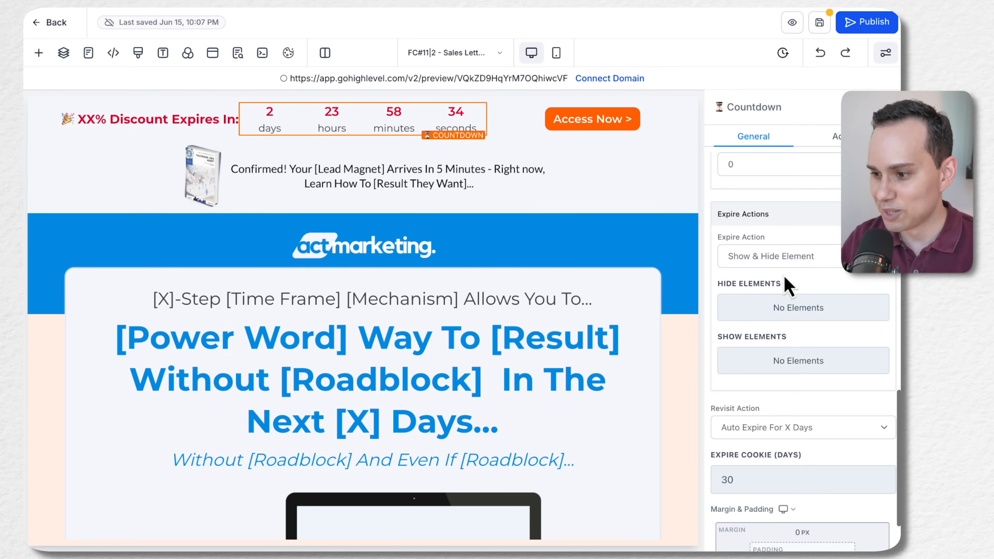
pyautogui.click(800, 259)
pyautogui.click(791, 245)
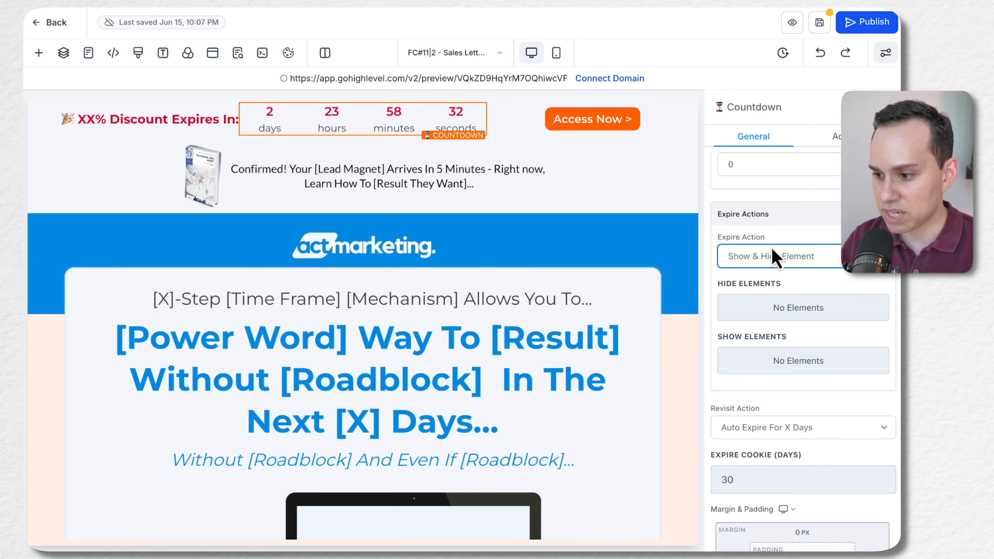
pyautogui.click(738, 294)
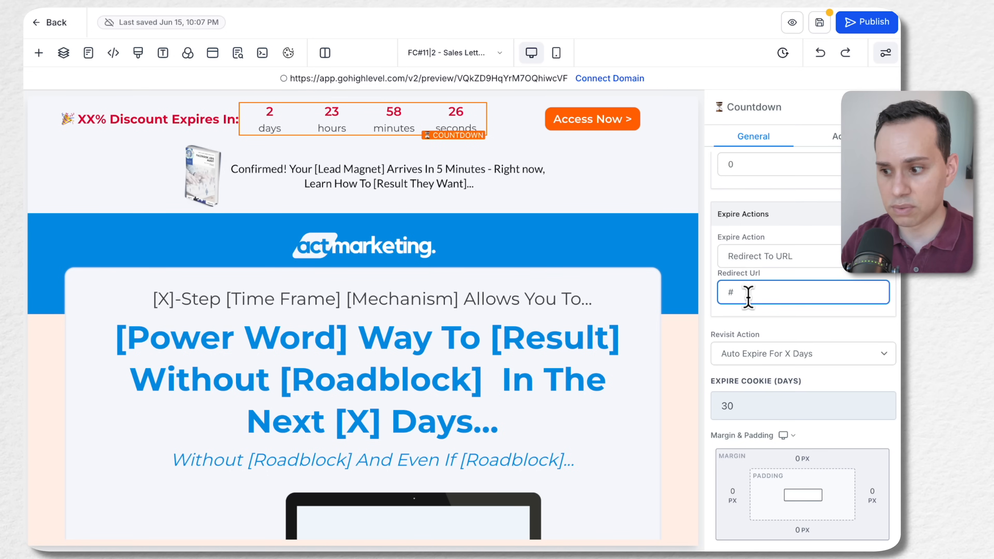
# Review the countdown's revisit options, keeping Auto Expire For X Days, and examine its expire cookie and redirect URL fields
pyautogui.click(825, 358)
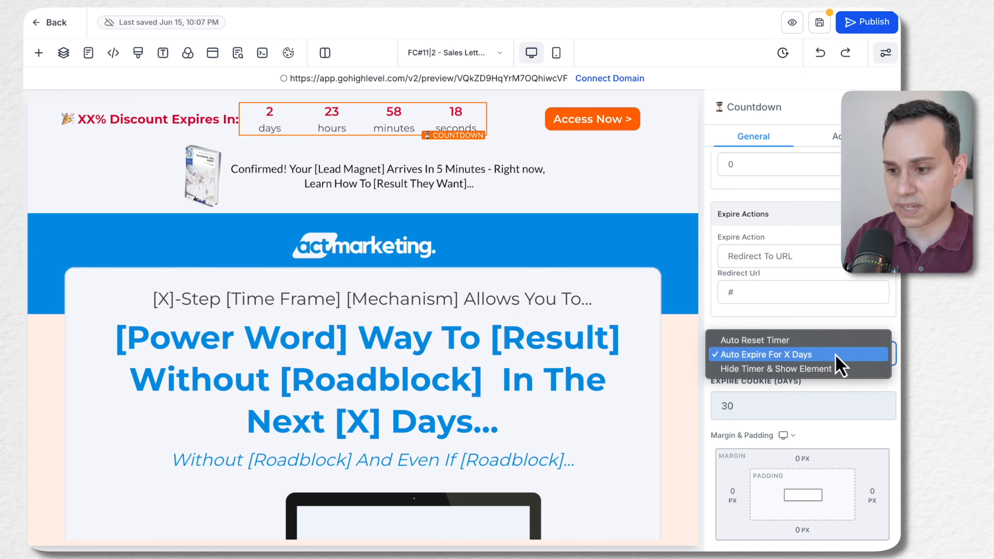
pyautogui.click(838, 357)
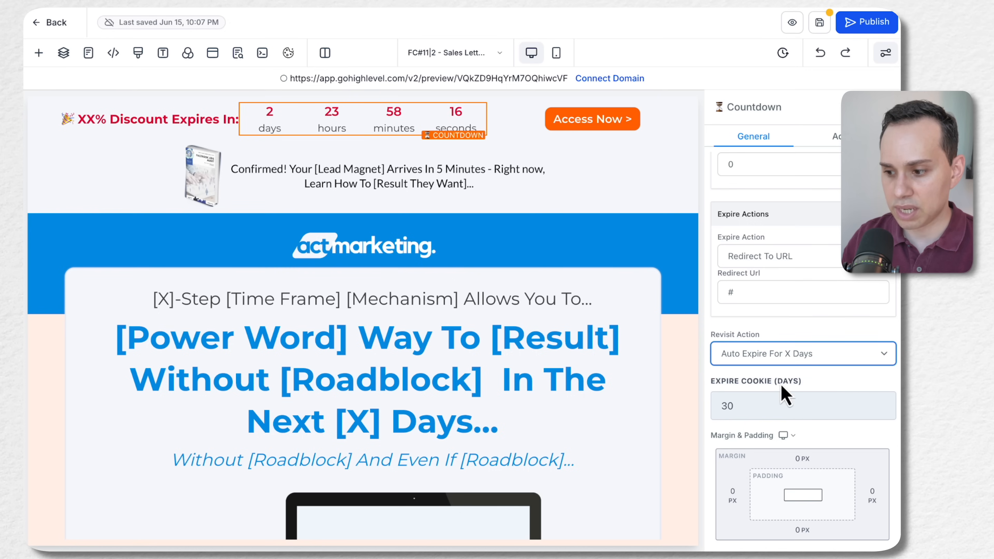
pyautogui.click(756, 405)
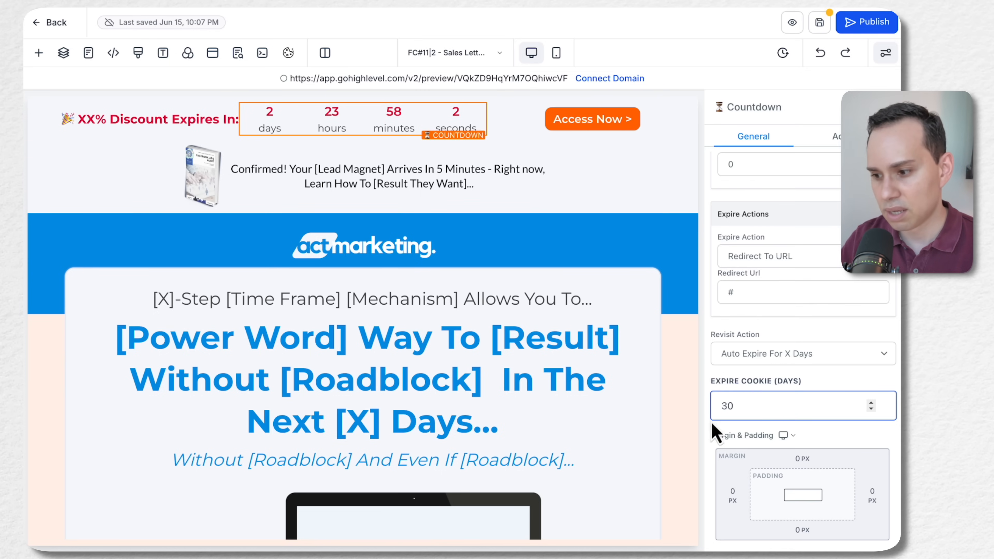
pyautogui.scroll(3, 817, 362)
pyautogui.click(759, 347)
pyautogui.doubleClick(756, 351)
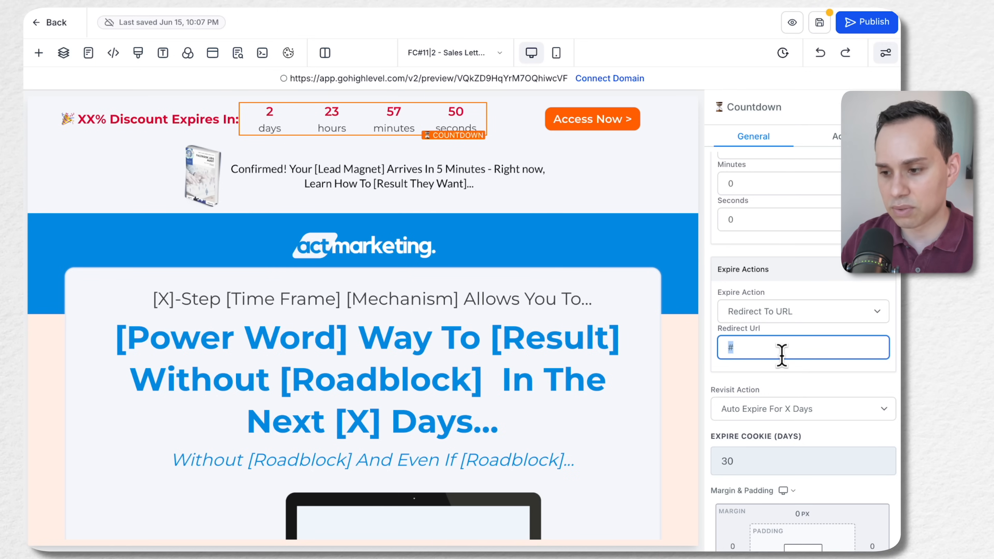
pyautogui.scroll(2, 784, 350)
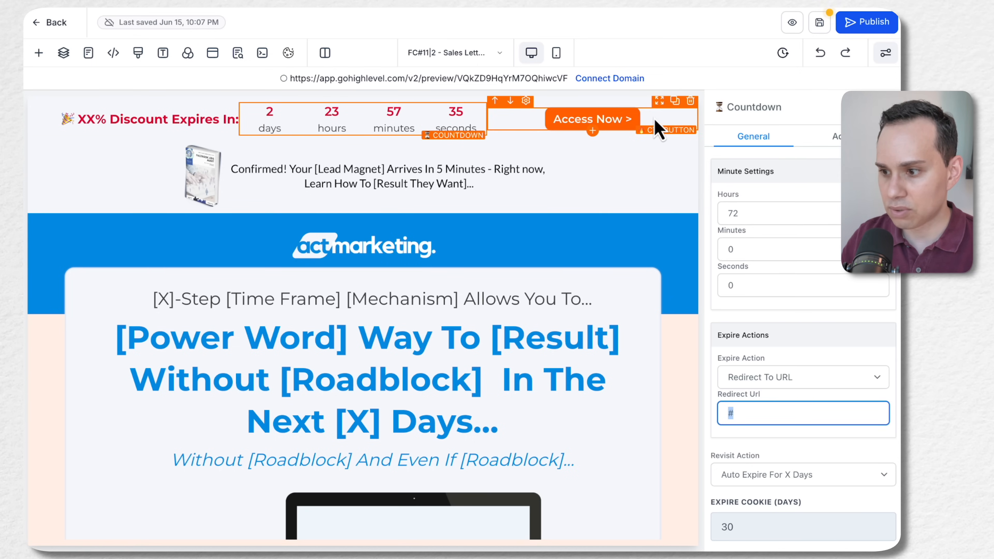
# Open the Timer Ribbon section's settings from the page layers and check its sticky options, keeping Stick to top on scroll
pyautogui.click(64, 52)
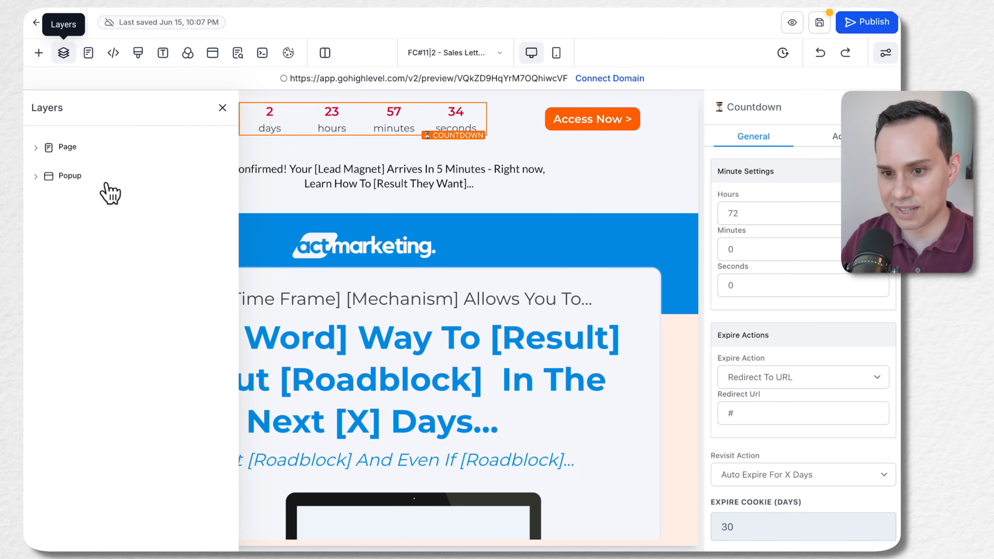
pyautogui.click(66, 150)
pyautogui.click(126, 176)
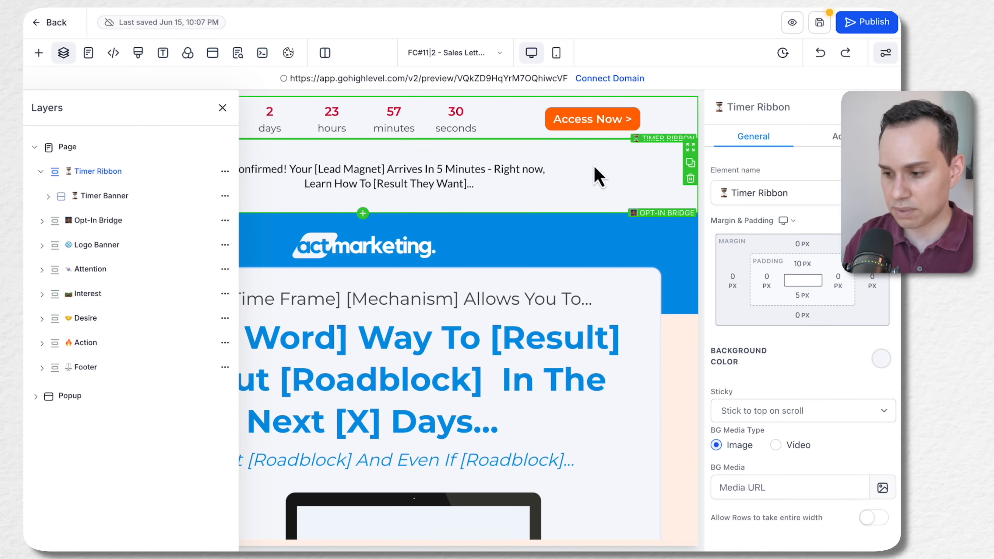
pyautogui.scroll(-1, 788, 311)
pyautogui.click(779, 411)
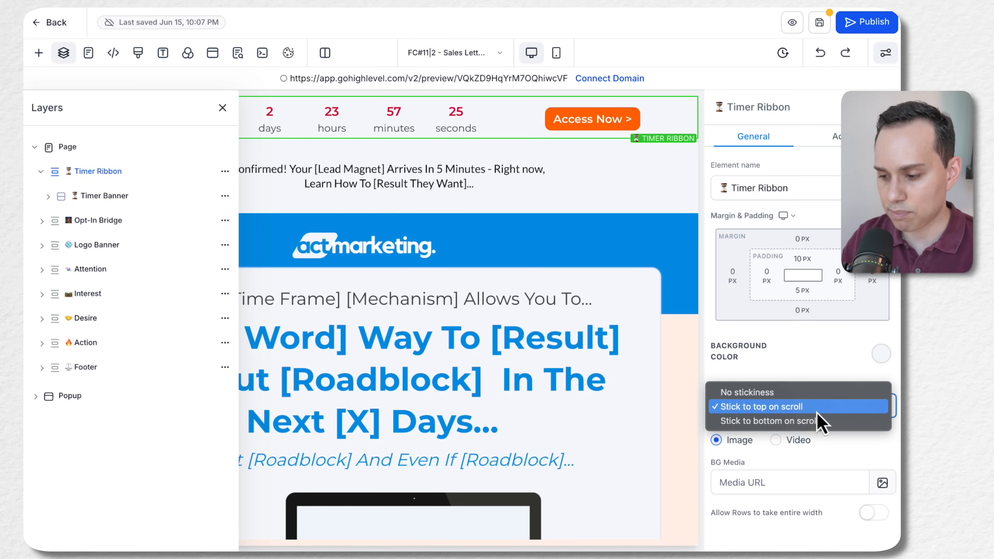
pyautogui.click(813, 411)
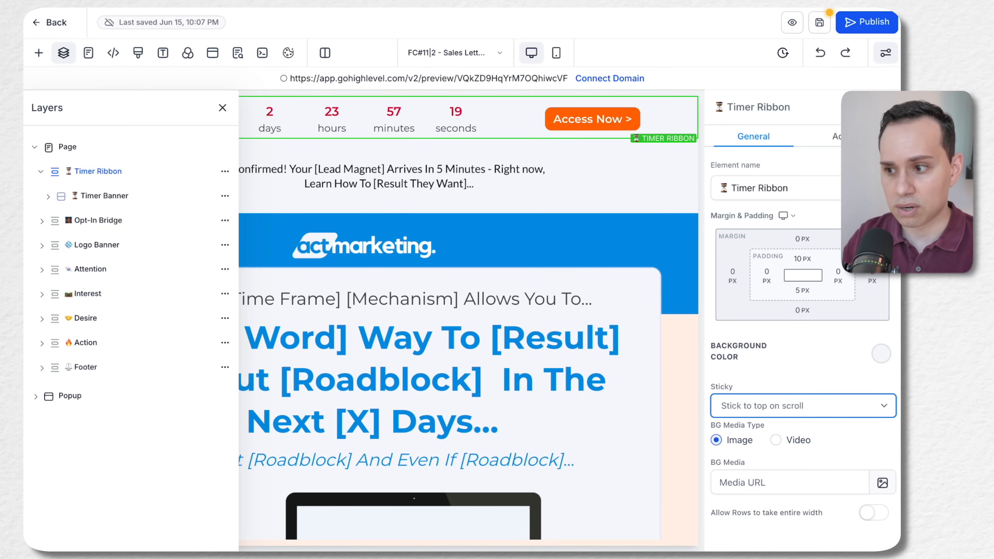
# Save the page, then preview it to check the sticky timer ribbon and its Access Now button down the page
pyautogui.click(819, 22)
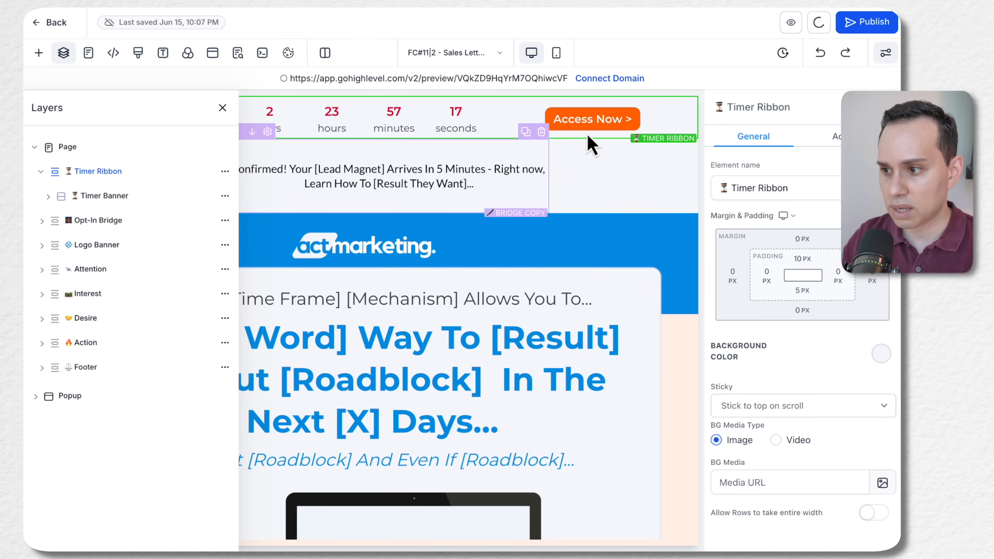
pyautogui.click(791, 27)
pyautogui.scroll(-6, 752, 157)
pyautogui.scroll(-5, 377, 37)
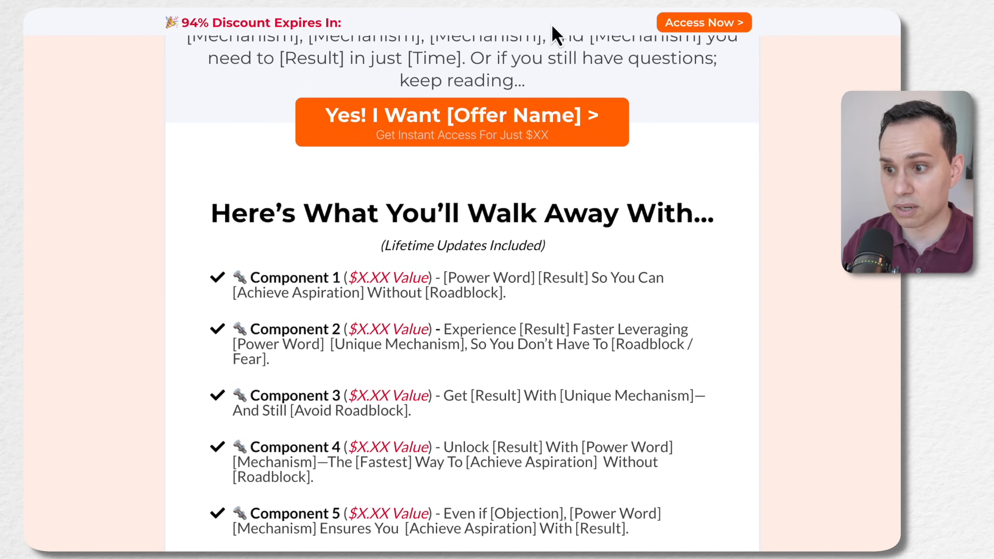
pyautogui.scroll(-15, 657, 320)
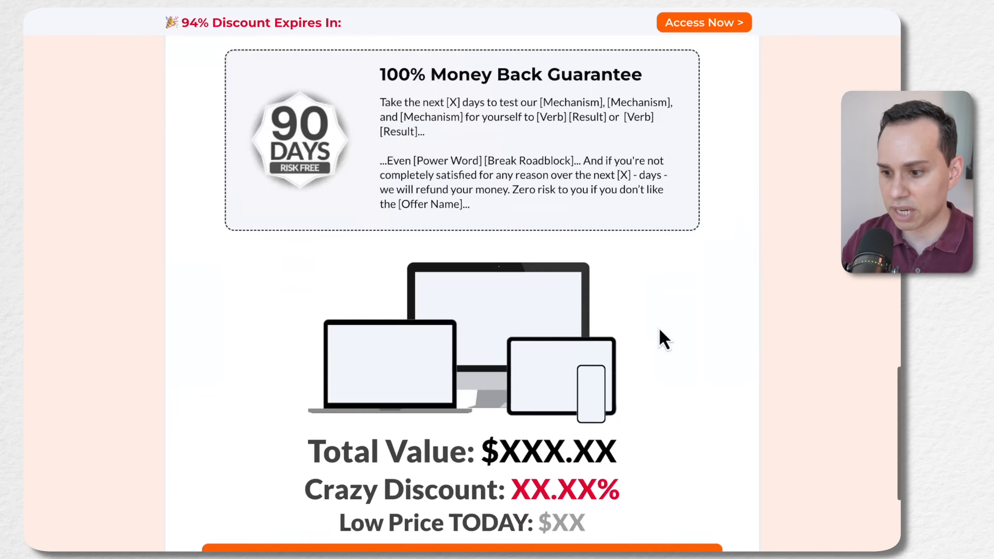
pyautogui.scroll(10, 659, 338)
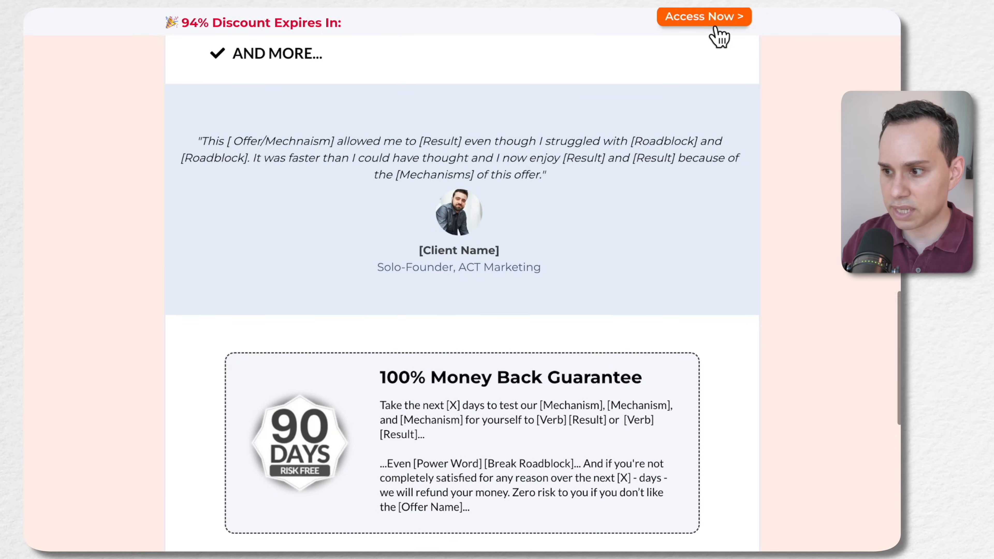
pyautogui.click(728, 20)
pyautogui.click(676, 70)
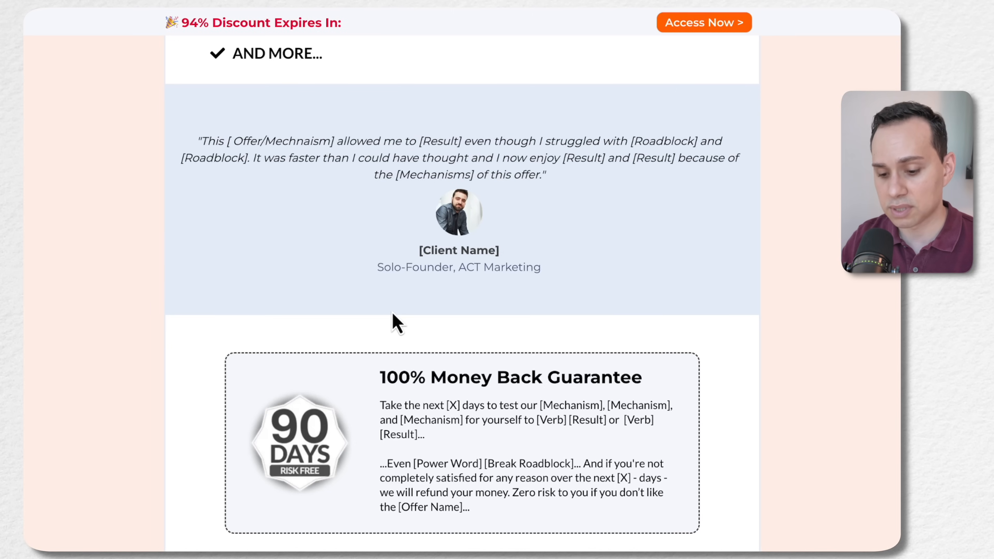
# Return to the page editor and examine the link action of the "Yes! Save XX.XX%% Off" CTA button above the footer
pyautogui.hotkey('ctrl', 'shift', 'Tab')
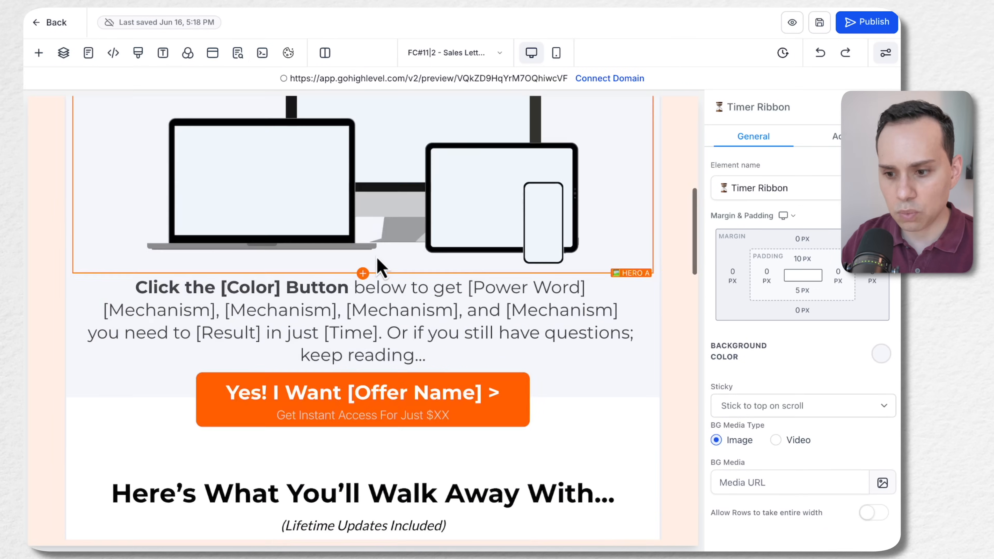
pyautogui.scroll(-10, 377, 258)
pyautogui.scroll(-15, 377, 259)
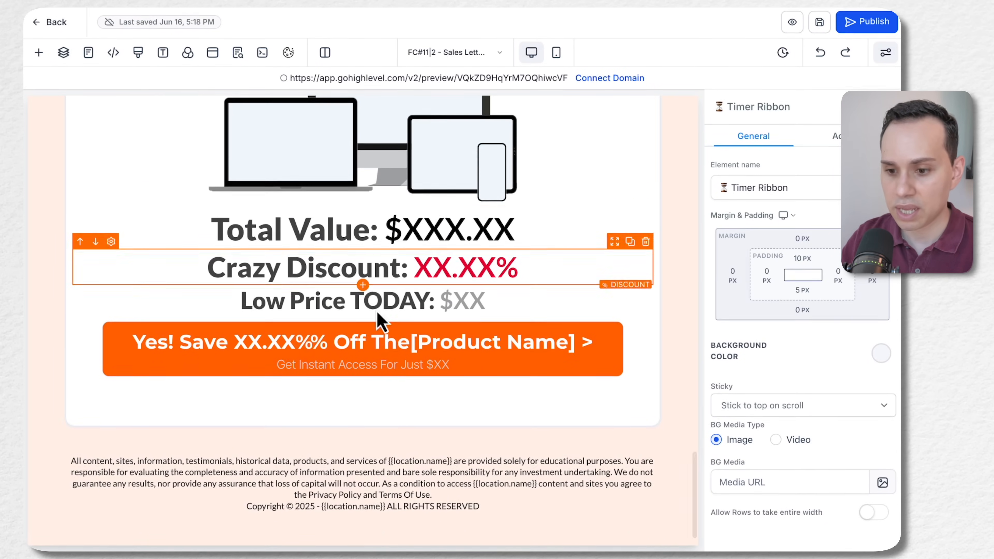
pyautogui.click(465, 359)
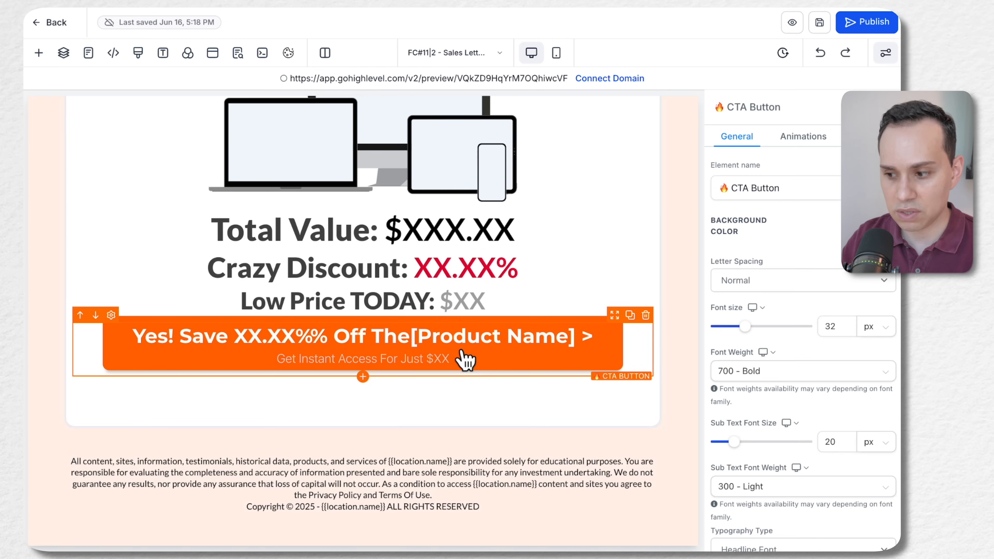
pyautogui.scroll(-8, 767, 335)
pyautogui.scroll(-2, 787, 415)
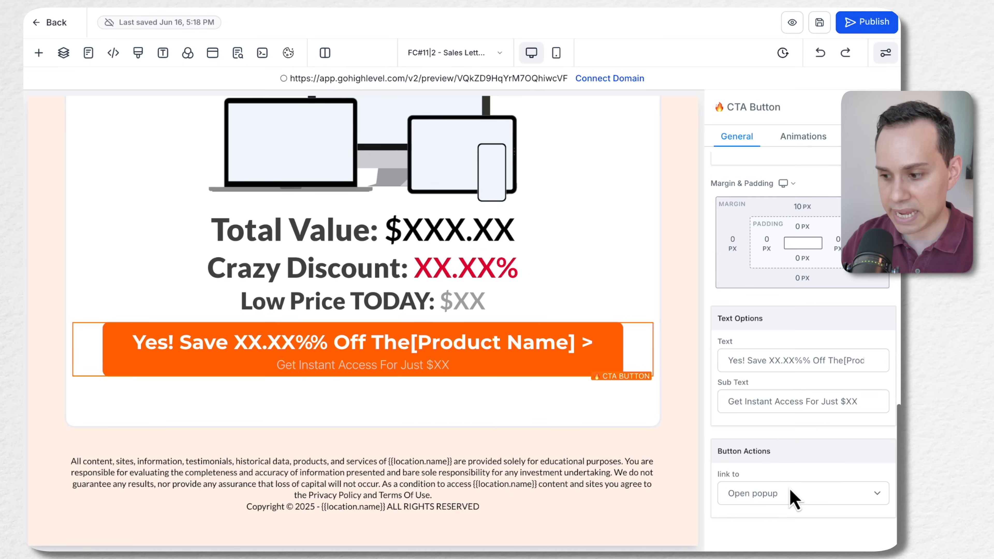
pyautogui.scroll(15, 239, 279)
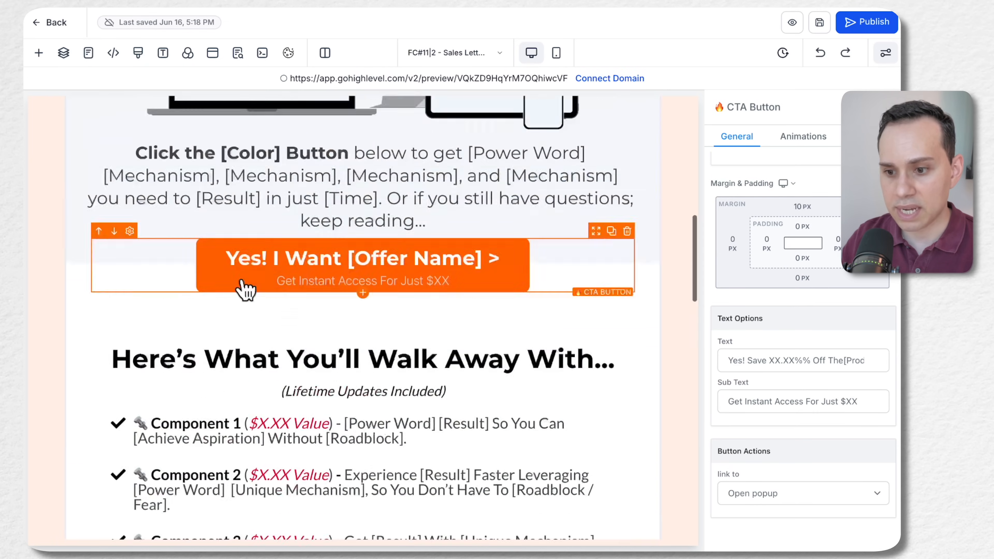
# Open the page's order form popup and browse the available elements for the 2 Step Order element
pyautogui.click(212, 59)
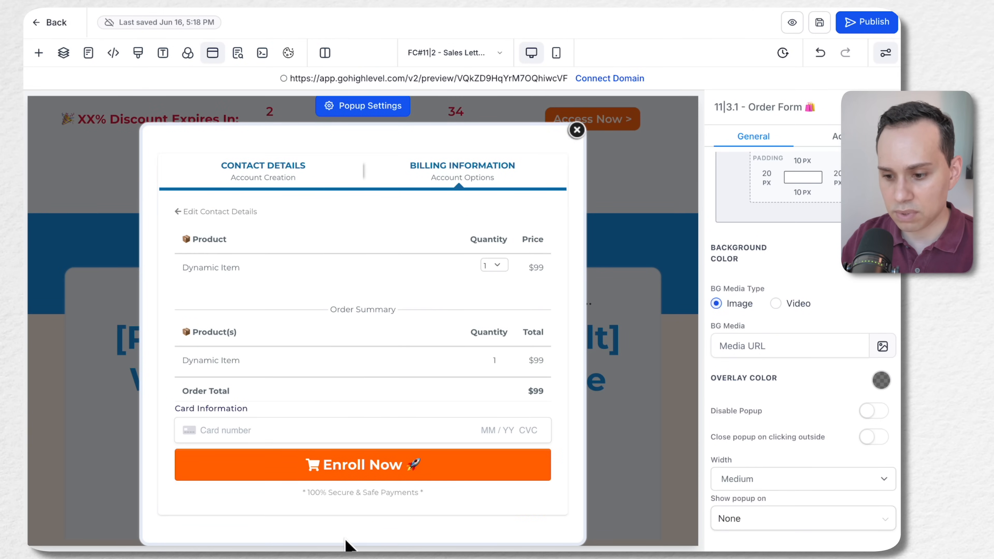
pyautogui.click(363, 529)
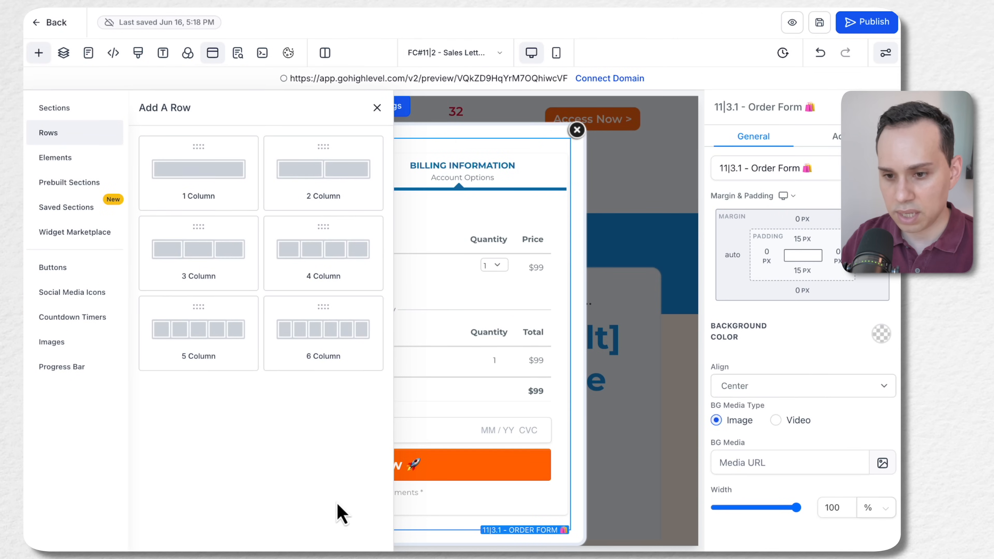
pyautogui.click(63, 158)
pyautogui.scroll(-1, 241, 340)
pyautogui.scroll(-15, 239, 333)
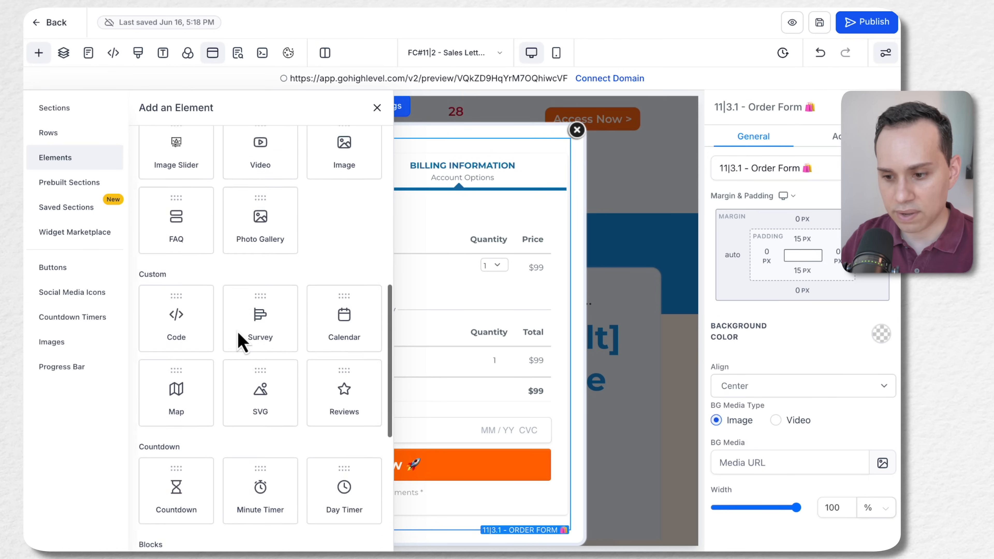
pyautogui.scroll(-5, 237, 331)
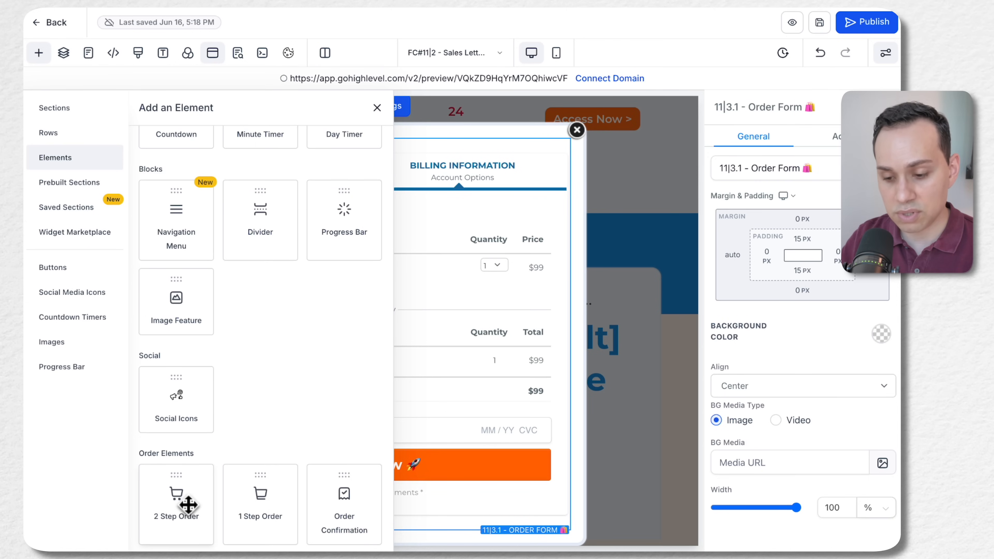
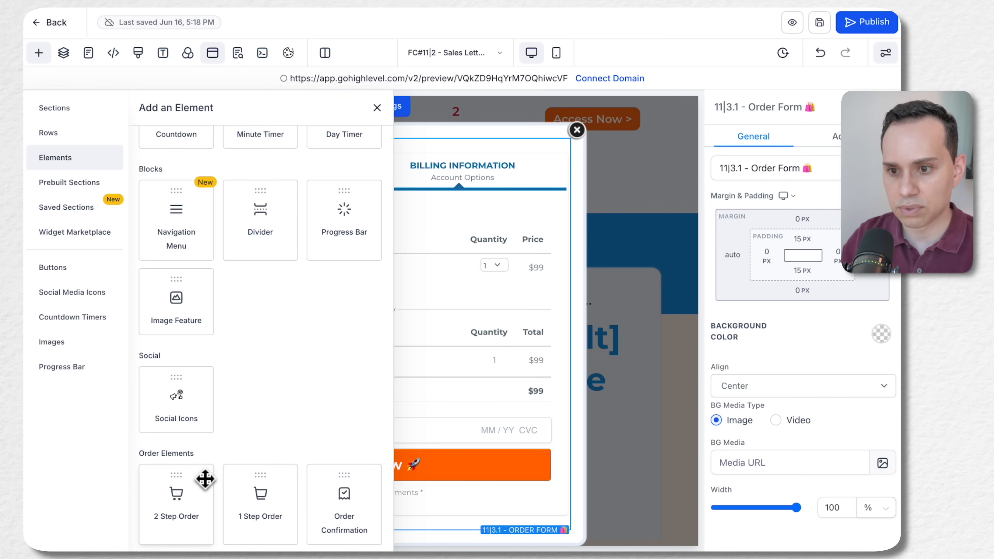
# Add a 2 Step Order element directly below the existing order form in the popup
pyautogui.click(377, 108)
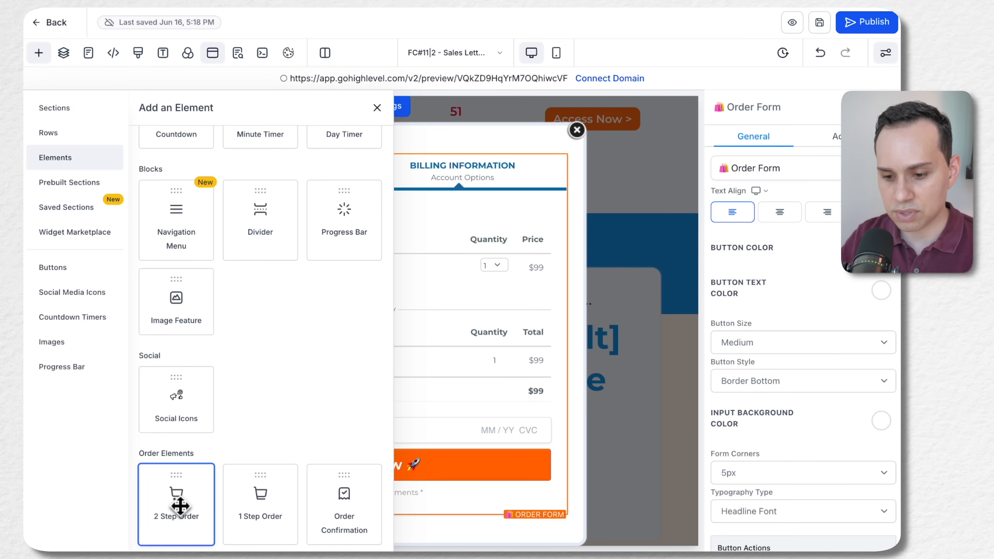
pyautogui.click(182, 509)
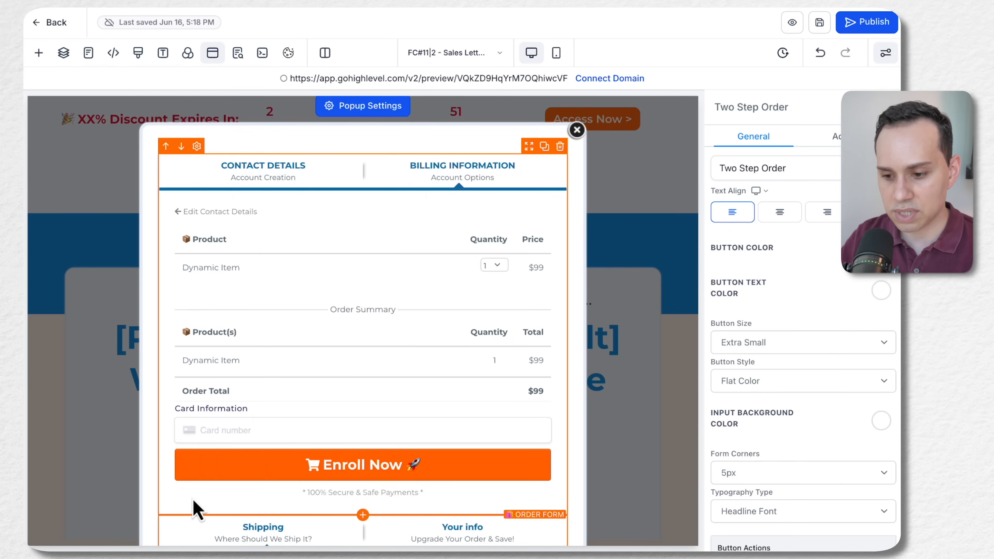
pyautogui.scroll(10, 366, 288)
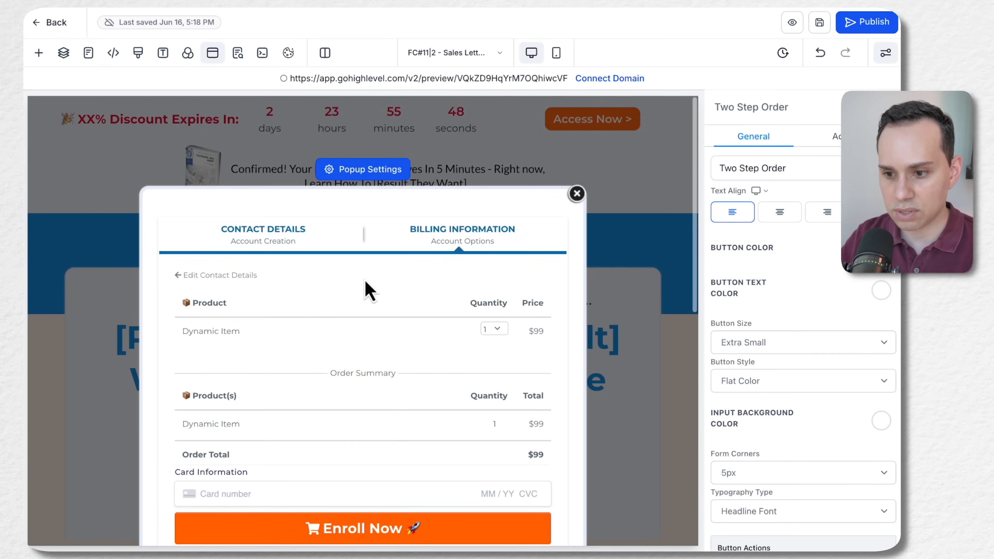
pyautogui.scroll(-3, 368, 289)
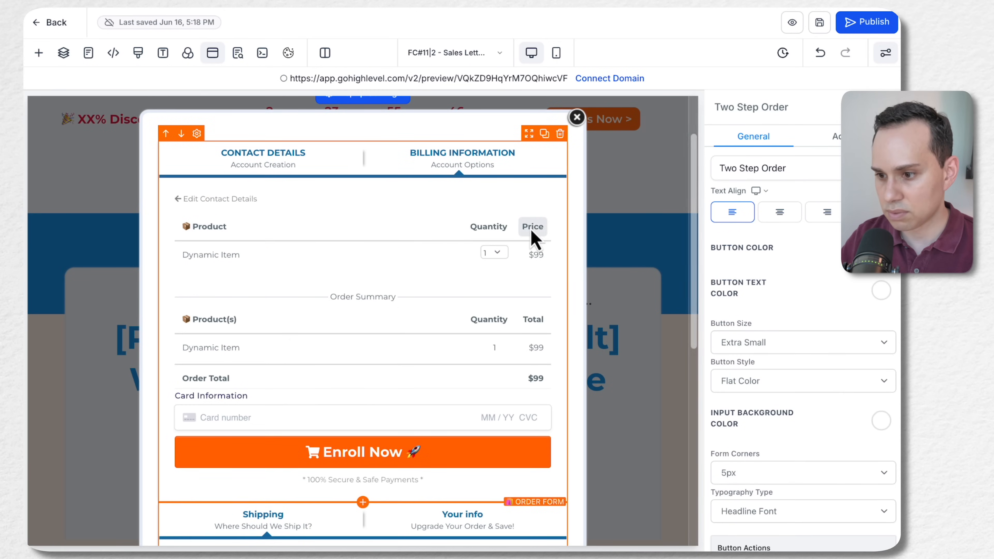
# Switch the popup's existing order form to display Step #1 in its form options
pyautogui.click(532, 229)
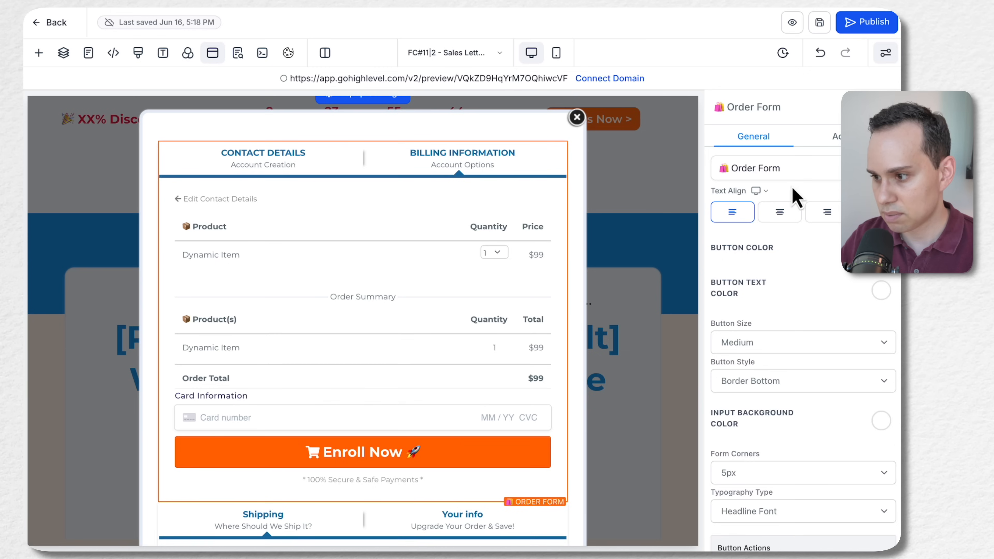
pyautogui.scroll(-10, 799, 198)
pyautogui.click(836, 137)
pyautogui.scroll(10, 780, 306)
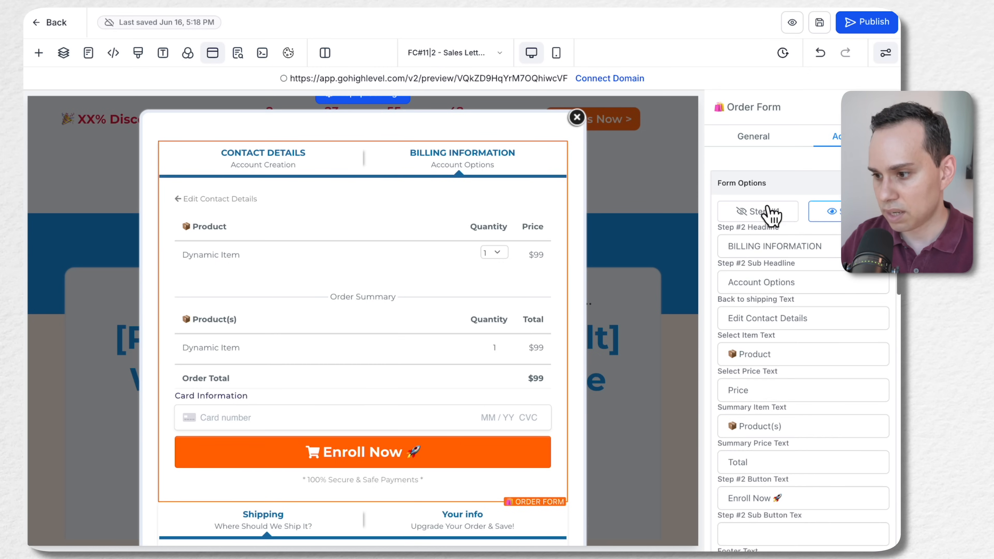
pyautogui.click(766, 211)
pyautogui.click(753, 136)
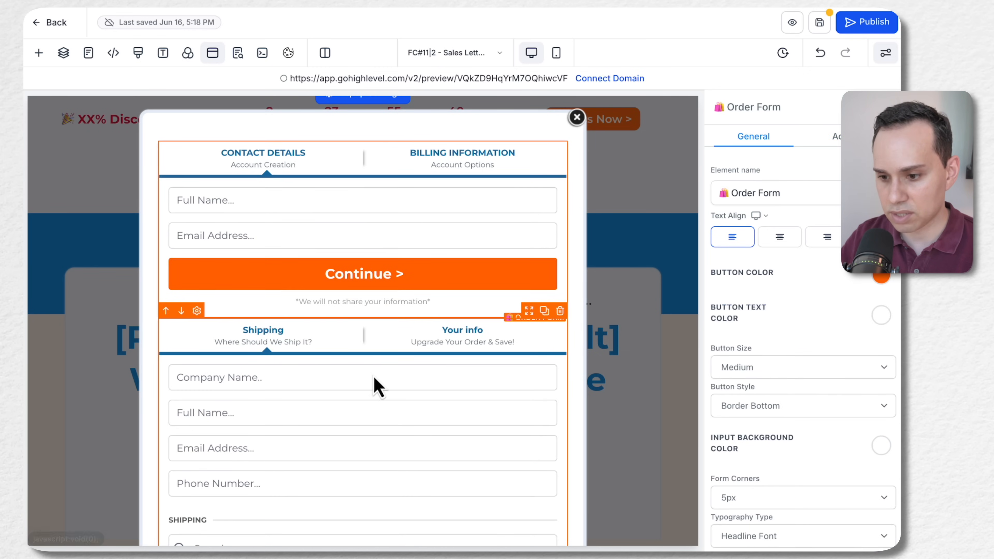
# Compare the existing order form with the new Two Step Order element, checking their Step #1 fields and the existing form's general settings
pyautogui.click(821, 138)
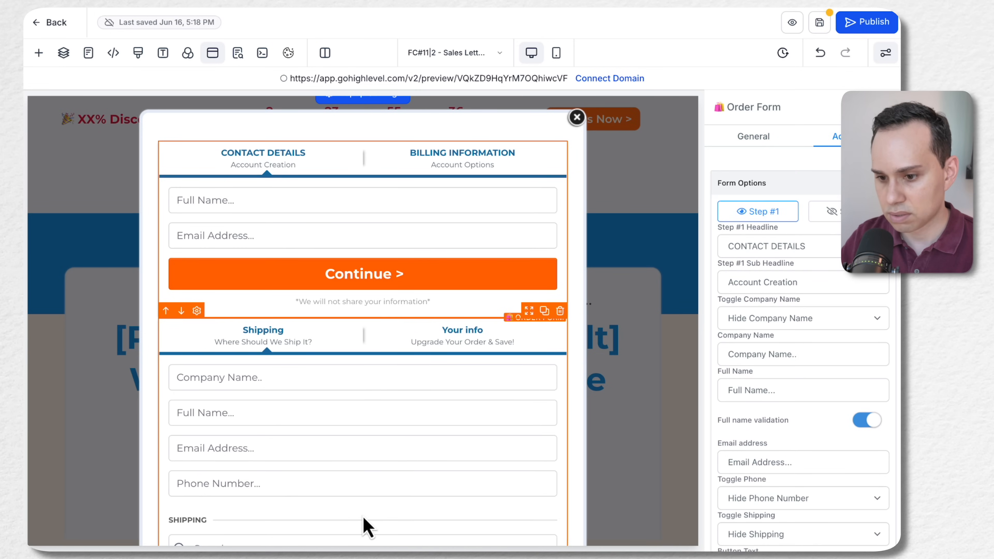
pyautogui.click(390, 516)
pyautogui.click(837, 136)
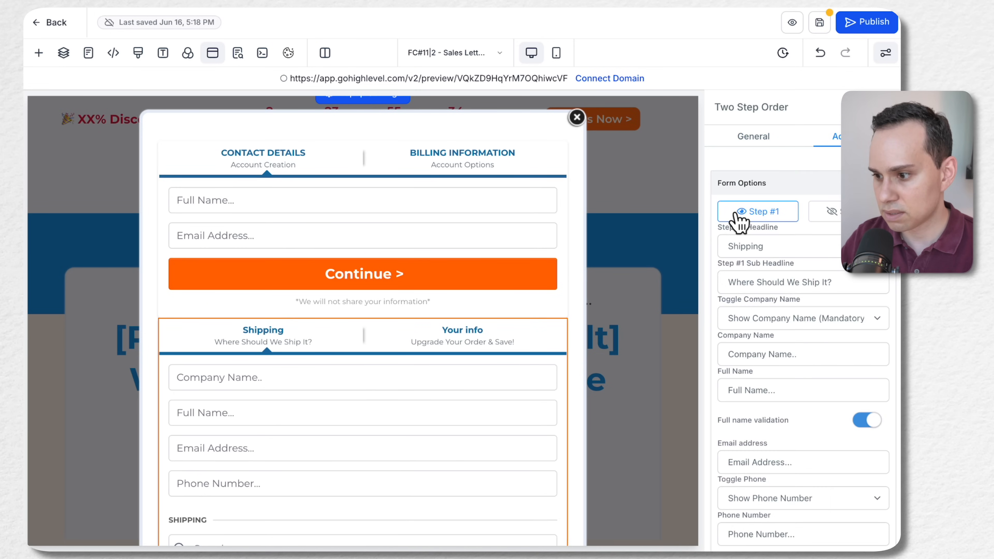
pyautogui.scroll(-5, 328, 432)
pyautogui.scroll(6, 328, 432)
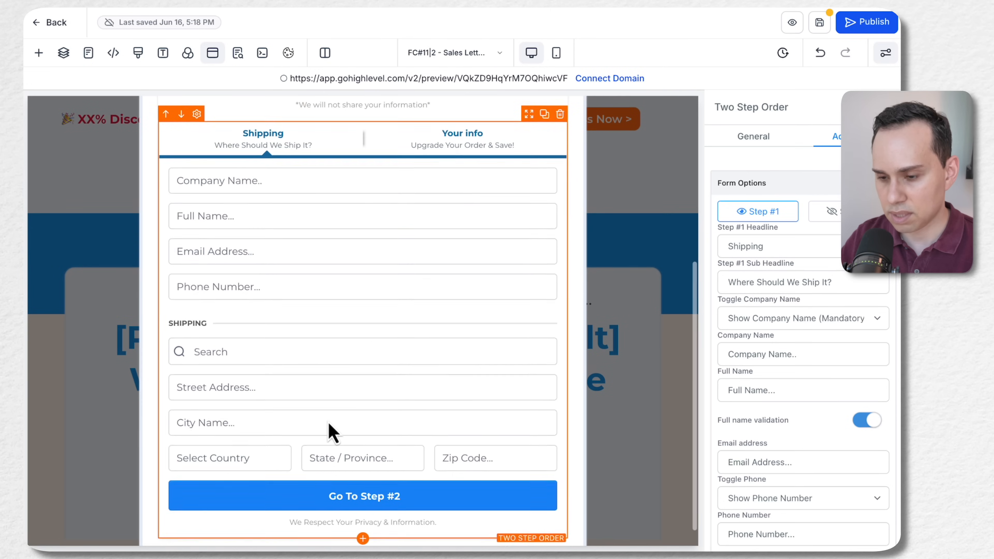
pyautogui.click(421, 211)
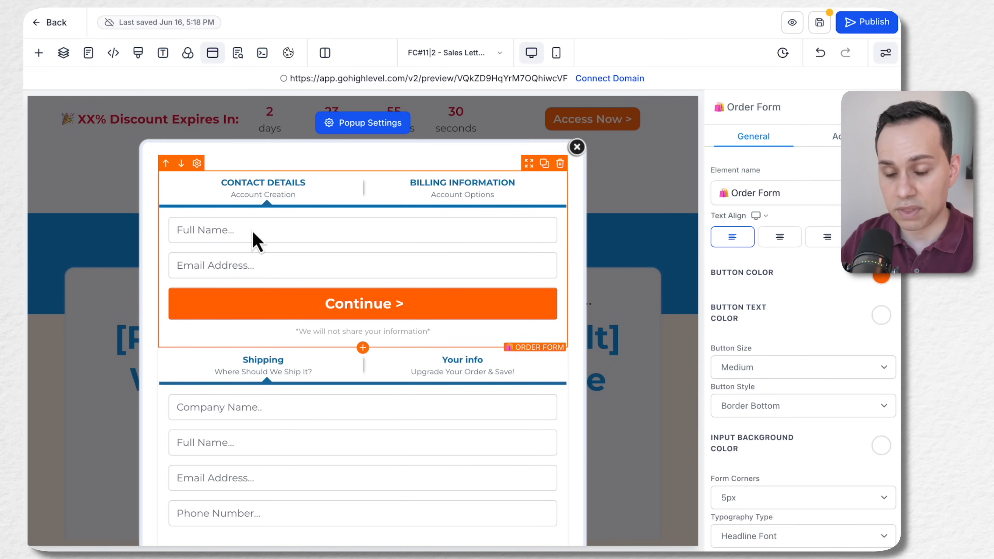
pyautogui.scroll(-3, 310, 274)
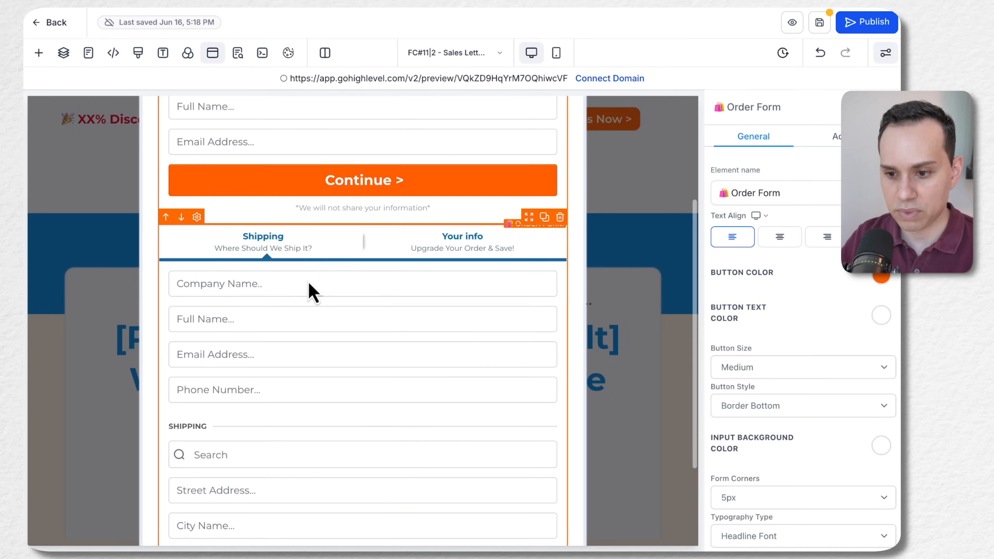
pyautogui.scroll(-3, 306, 324)
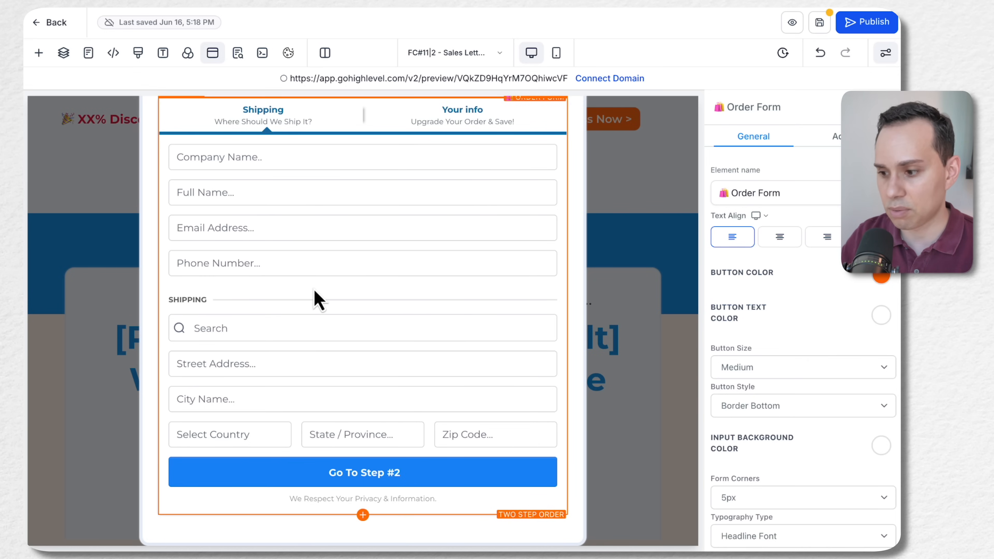
pyautogui.scroll(-4, 761, 309)
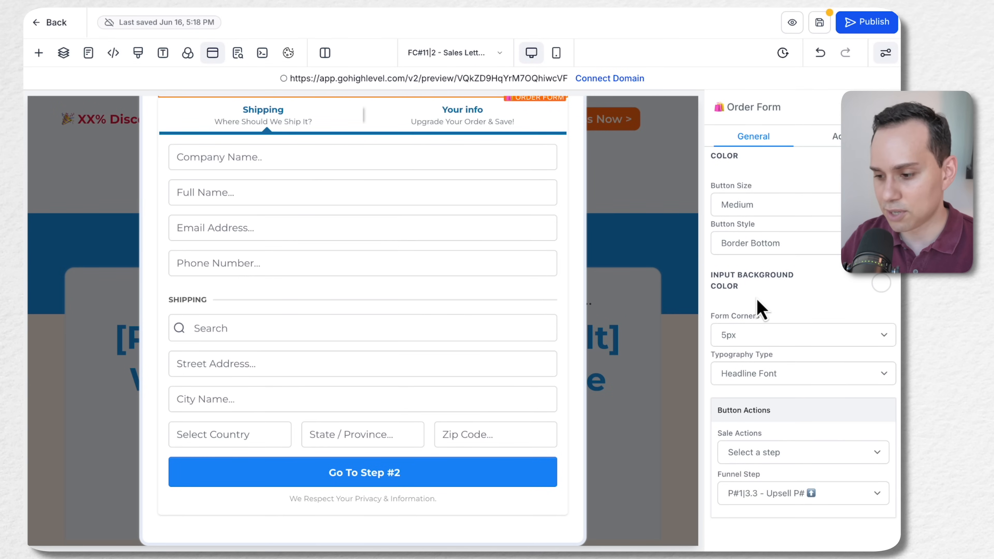
pyautogui.scroll(4, 790, 338)
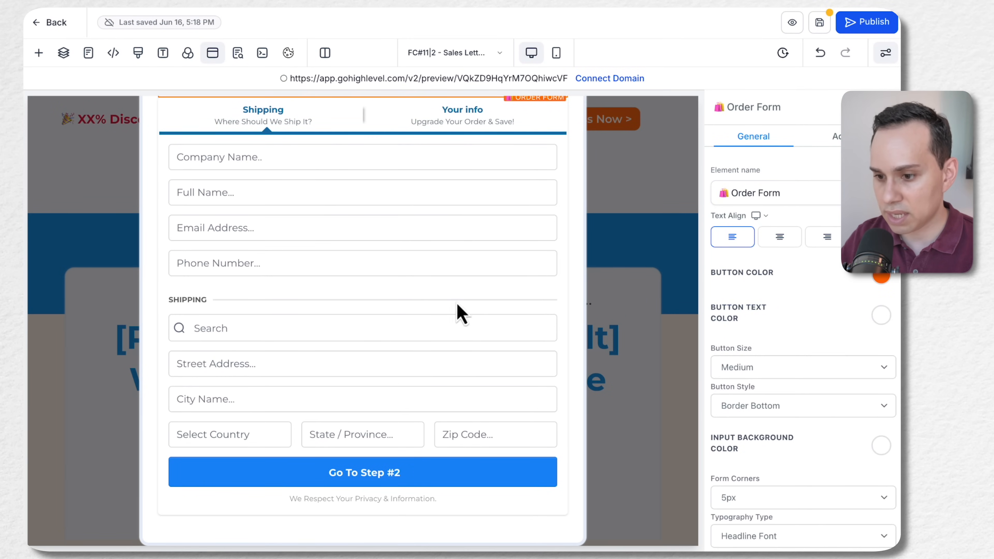
pyautogui.scroll(1, 329, 295)
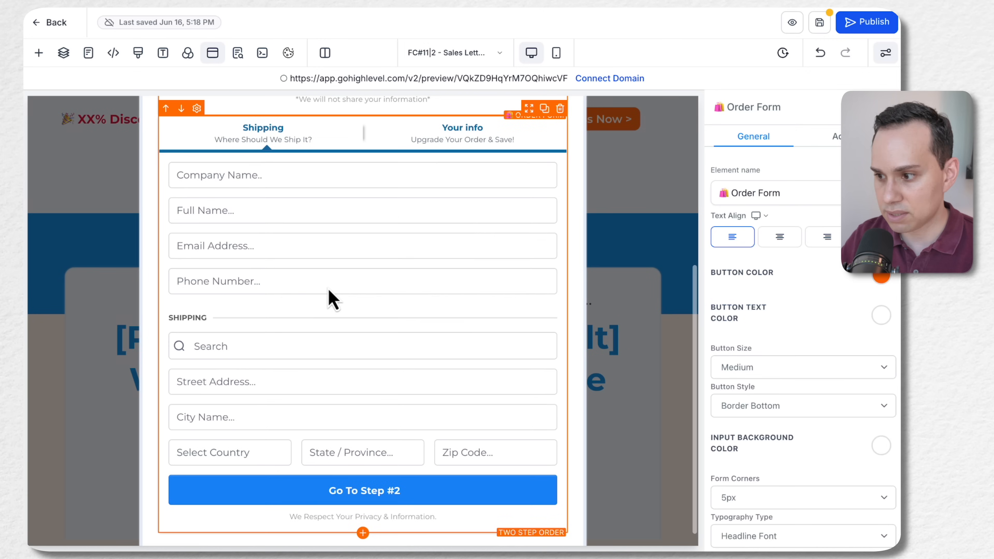
# Review the existing order form's advanced options, from the Step #1 fields through product, order bump, coupon, and terms settings
pyautogui.click(835, 136)
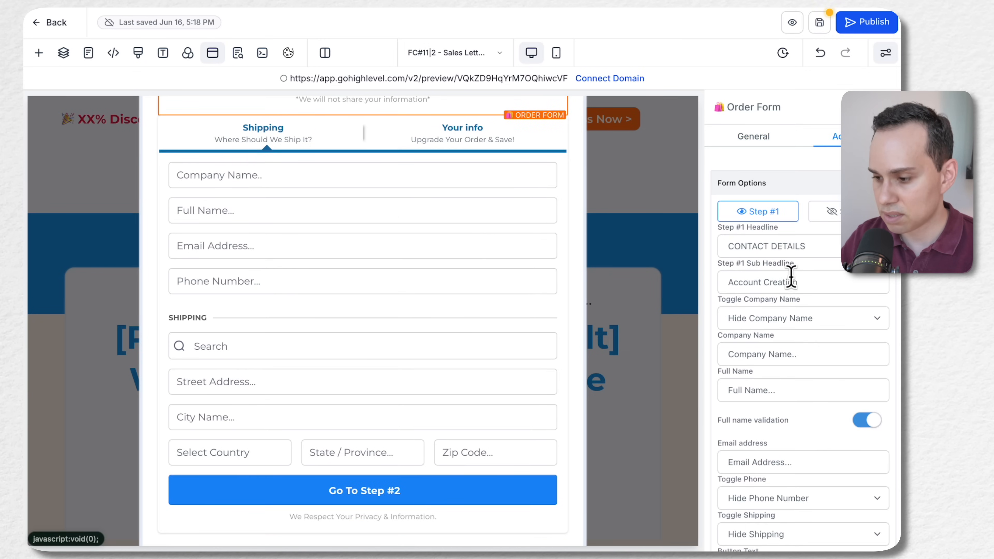
pyautogui.scroll(-5, 794, 290)
pyautogui.scroll(-1, 794, 290)
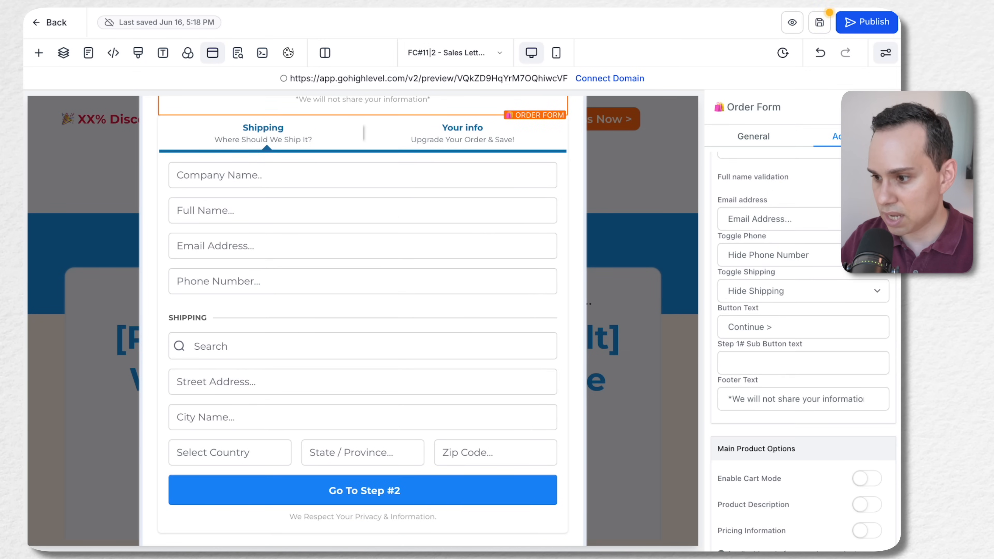
pyautogui.scroll(1, 794, 290)
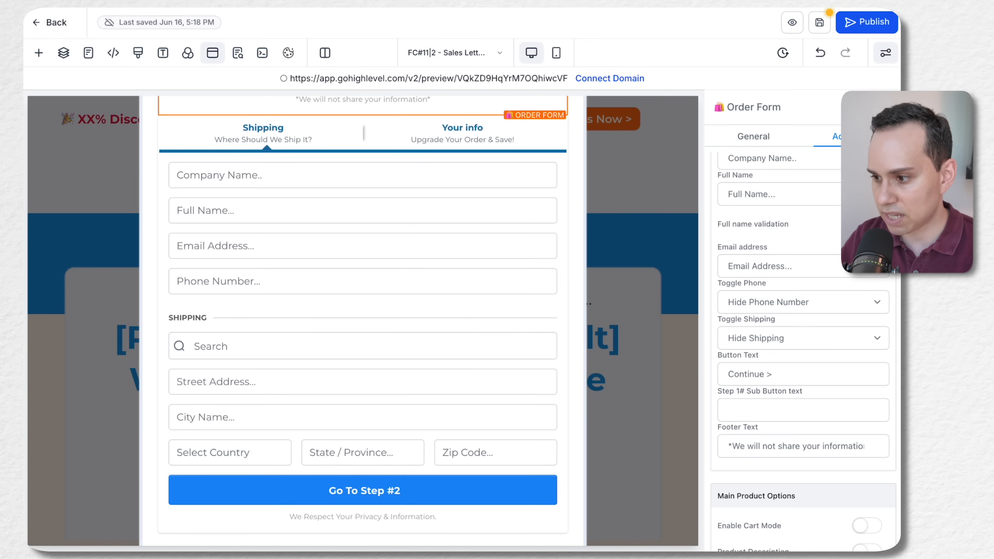
pyautogui.scroll(-7, 758, 224)
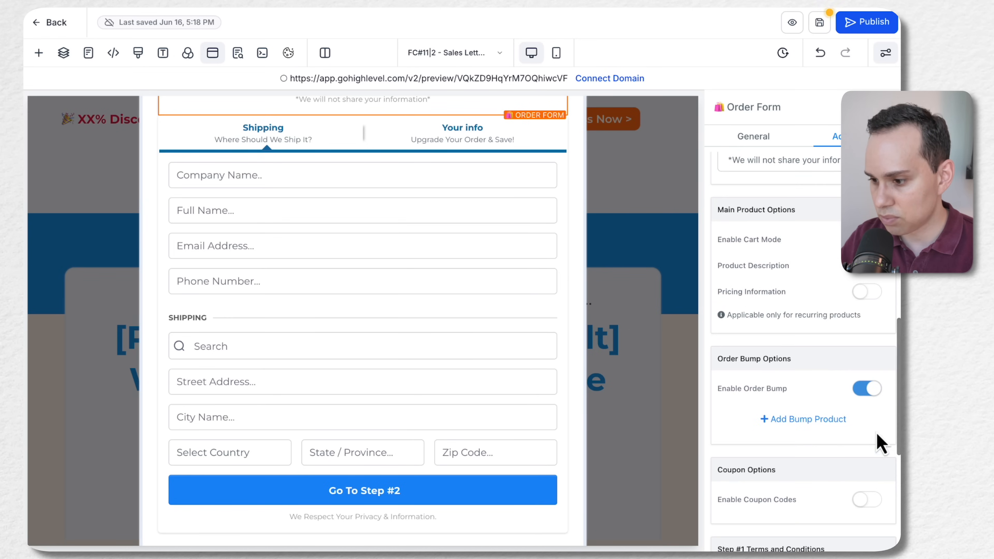
pyautogui.scroll(-5, 853, 373)
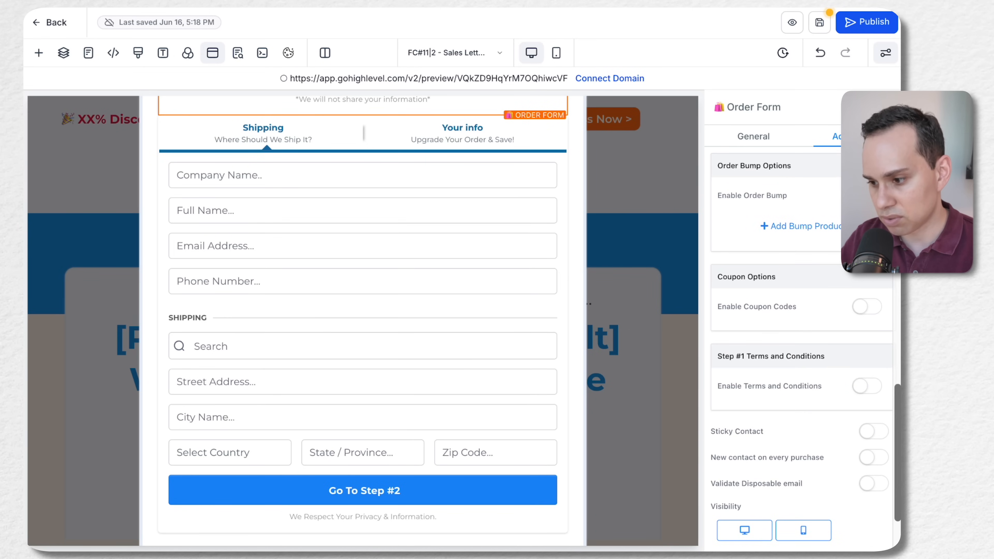
pyautogui.scroll(-2, 802, 352)
# Set the new Two Step Order element's company name field to Hide Company Name
pyautogui.click(389, 192)
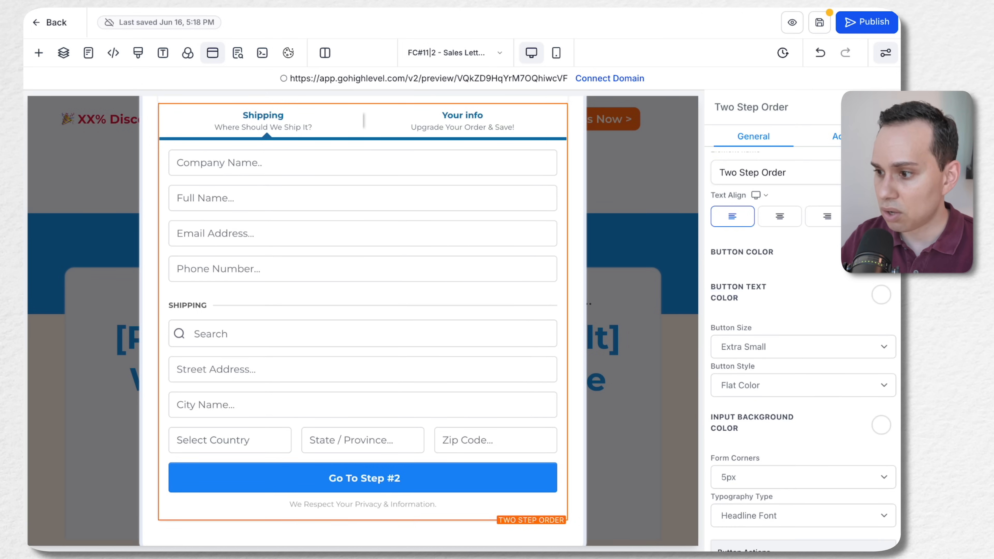
pyautogui.click(853, 136)
pyautogui.scroll(10, 809, 212)
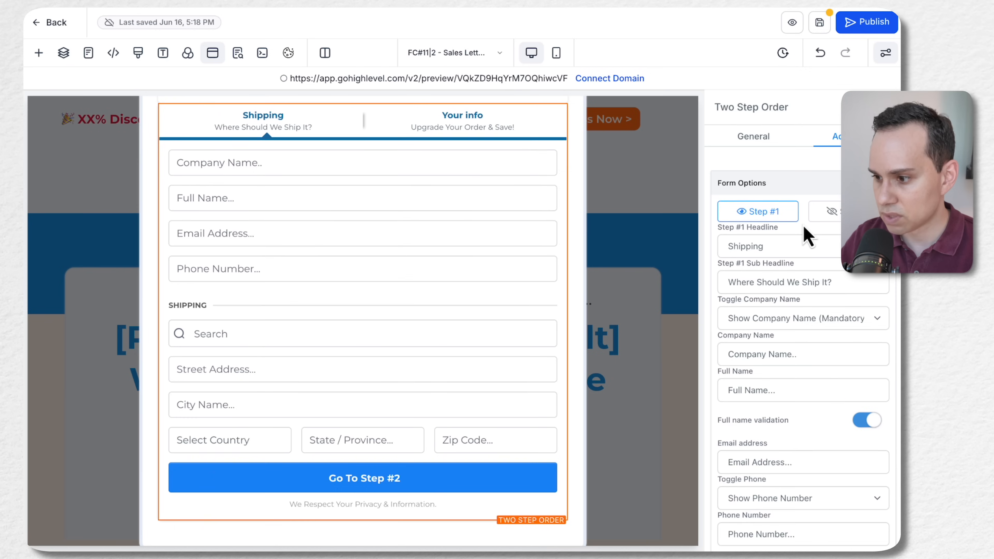
pyautogui.scroll(-2, 807, 233)
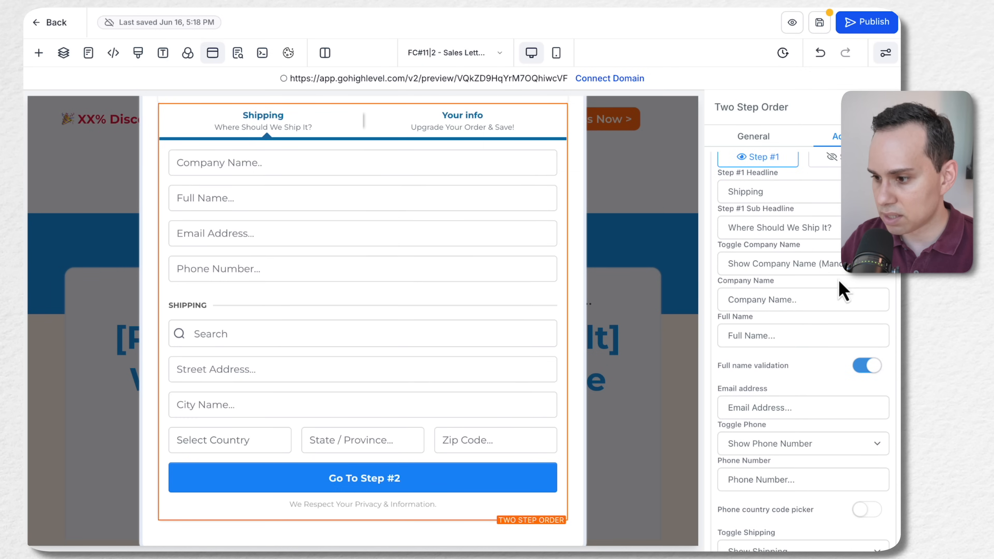
pyautogui.click(822, 271)
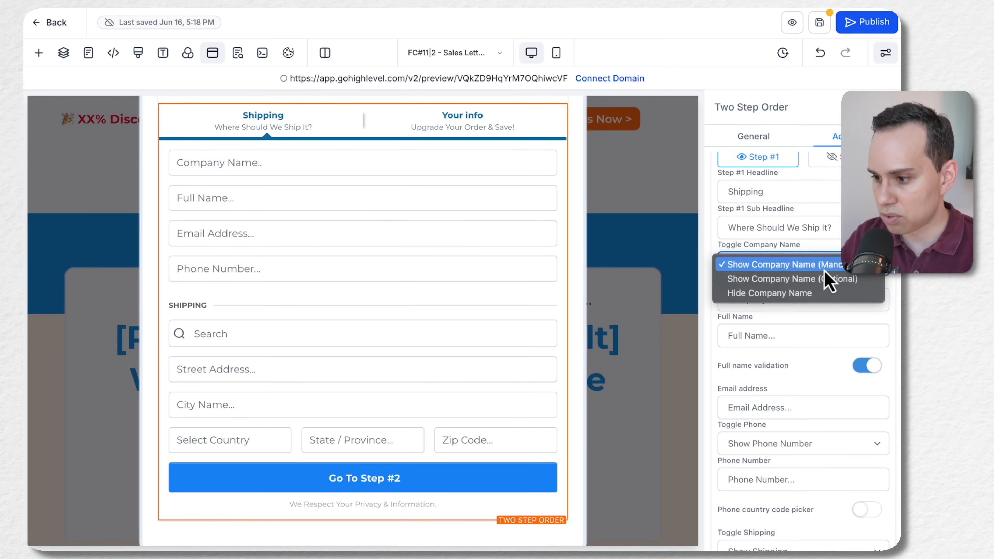
pyautogui.click(778, 293)
# Turn off full name validation for the new Two Step Order element and check its phone and shipping options
pyautogui.scroll(-1, 795, 285)
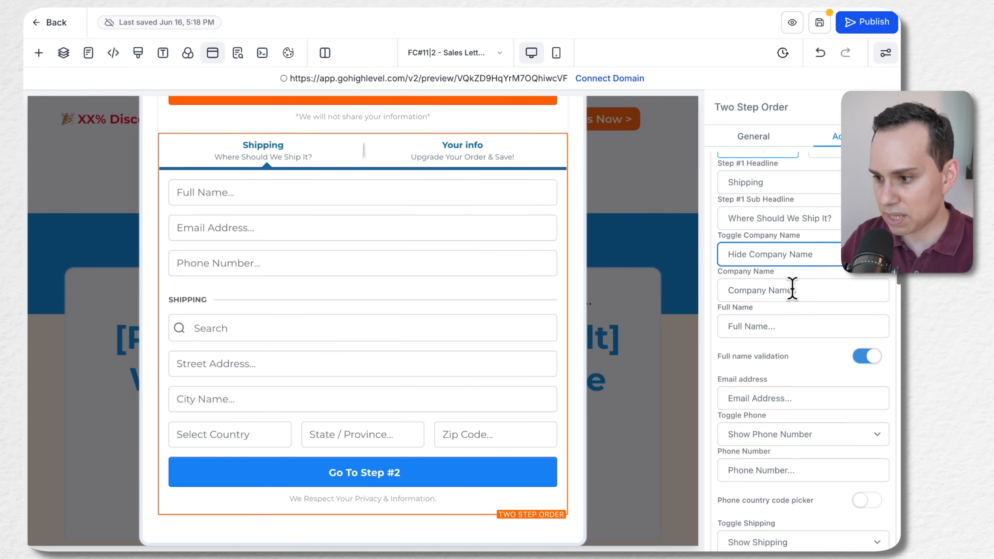
pyautogui.click(874, 350)
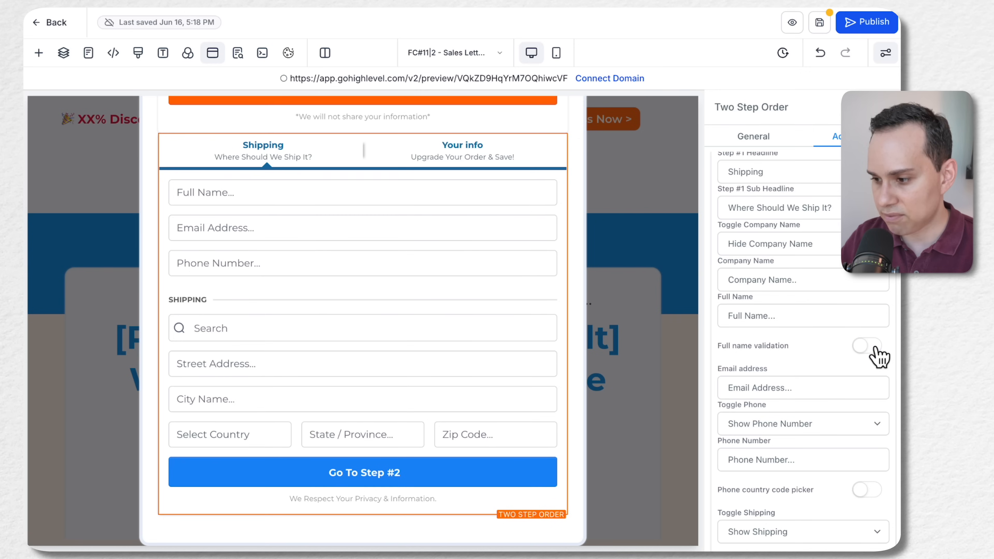
pyautogui.scroll(-3, 812, 344)
pyautogui.scroll(-3, 810, 345)
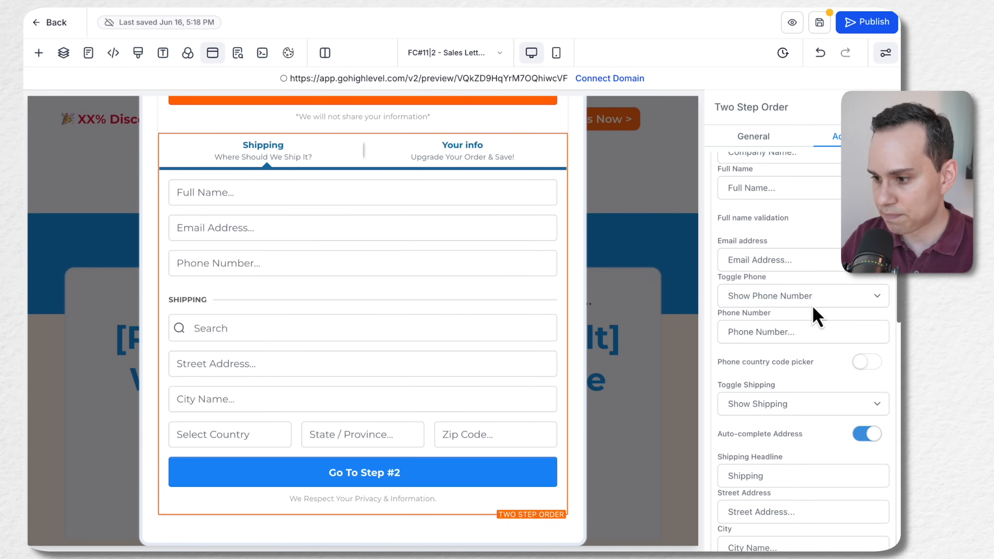
pyautogui.scroll(1, 810, 317)
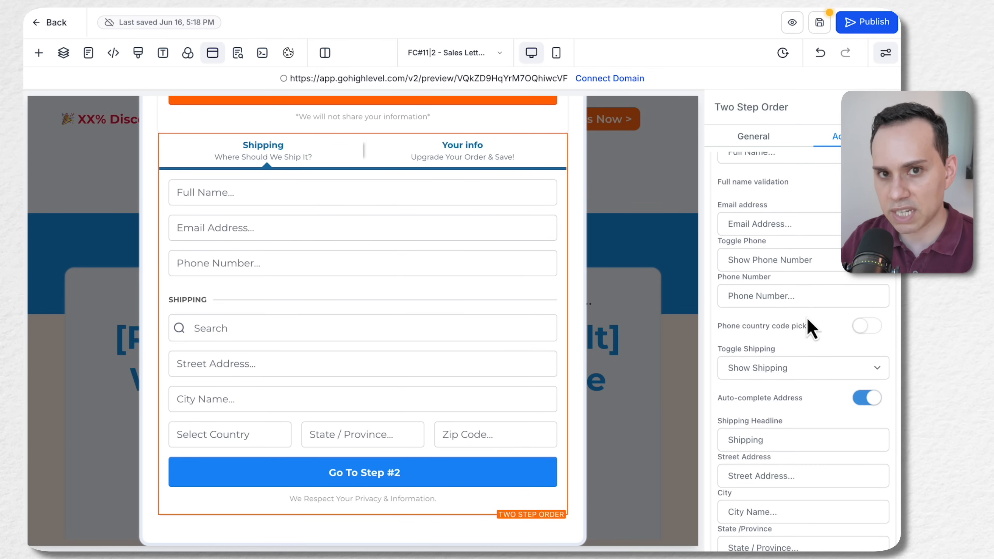
# Turn off Auto-complete Address and set shipping to Hide Shipping on the new Two Step Order element
pyautogui.scroll(-1, 782, 388)
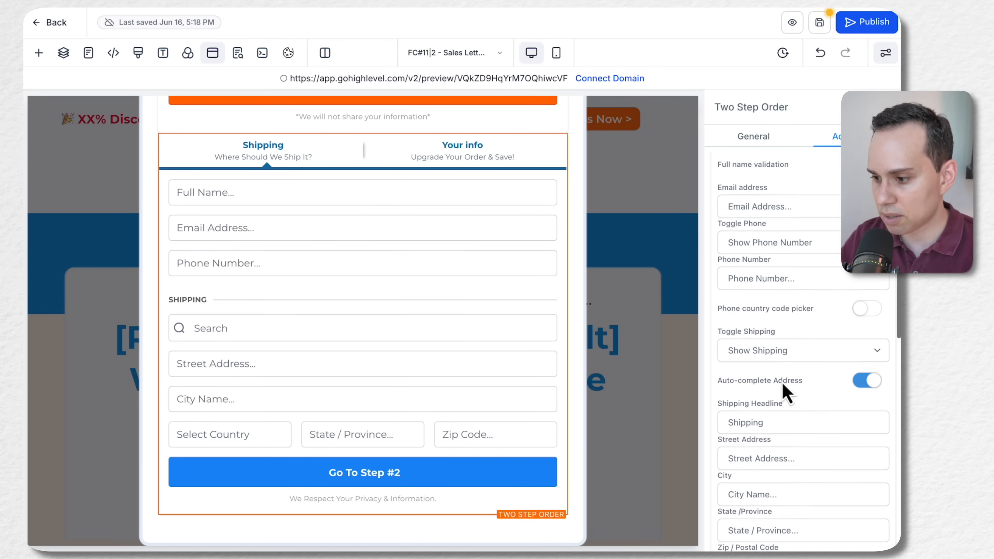
pyautogui.click(863, 379)
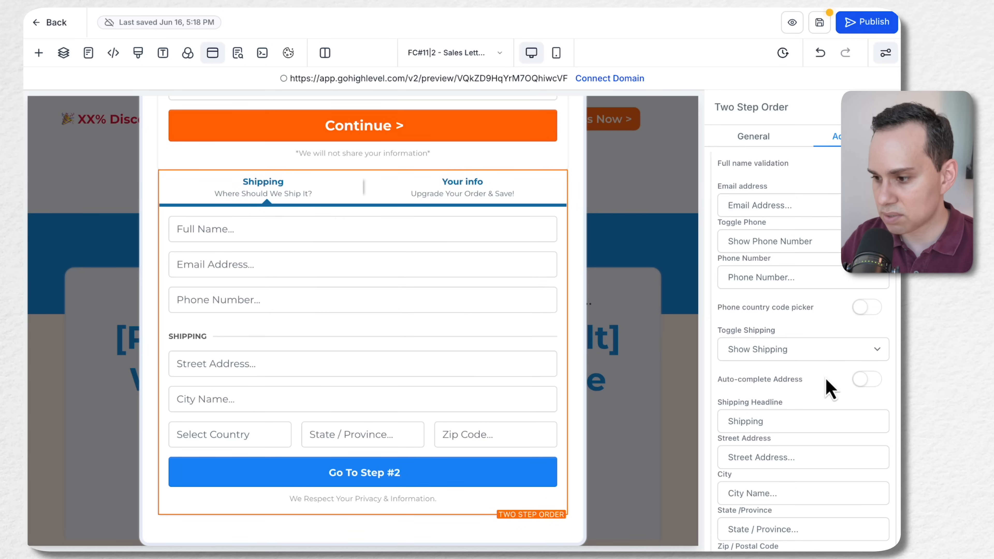
pyautogui.click(859, 352)
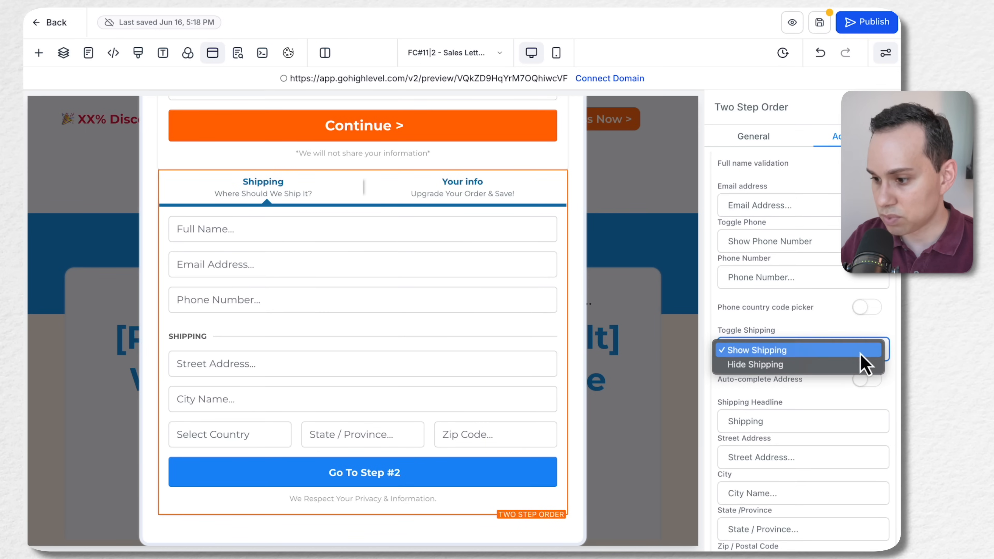
pyautogui.click(796, 367)
# Set the new order element's Step #1 button text to "Continue >" and its sub button text to "dkdk"
pyautogui.scroll(-3, 801, 378)
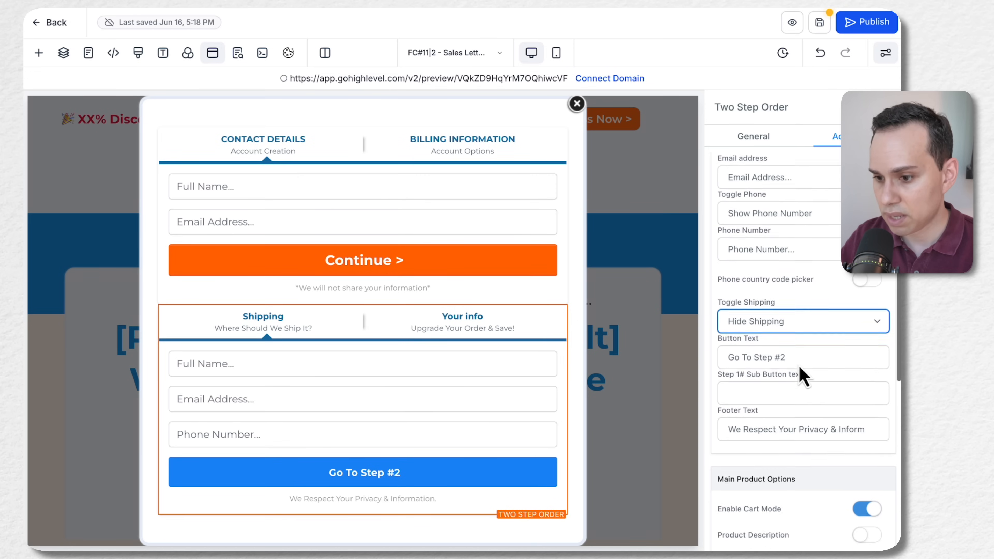
pyautogui.click(807, 323)
pyautogui.hotkey('ctrl', 'a')
pyautogui.write('C')
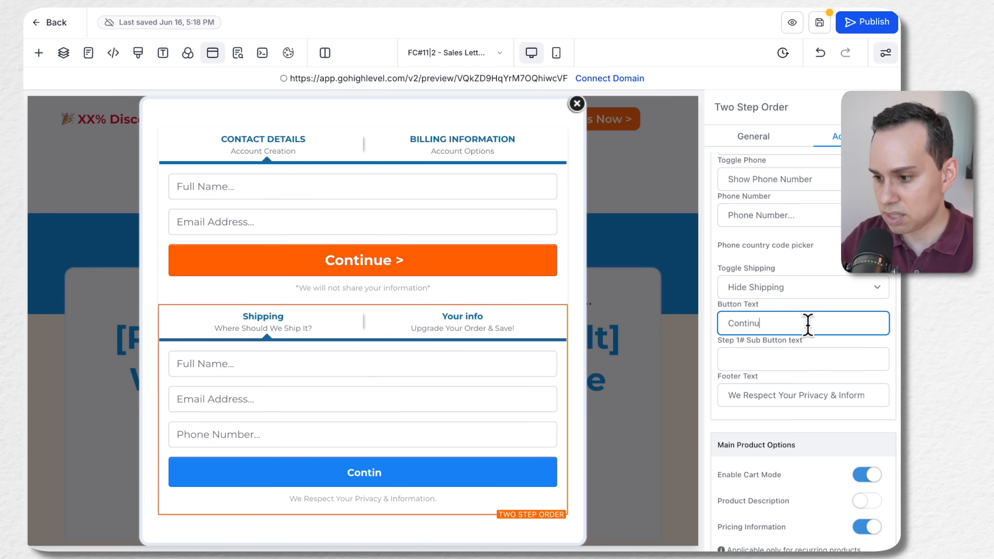
pyautogui.click(791, 361)
pyautogui.write('dkdkkd')
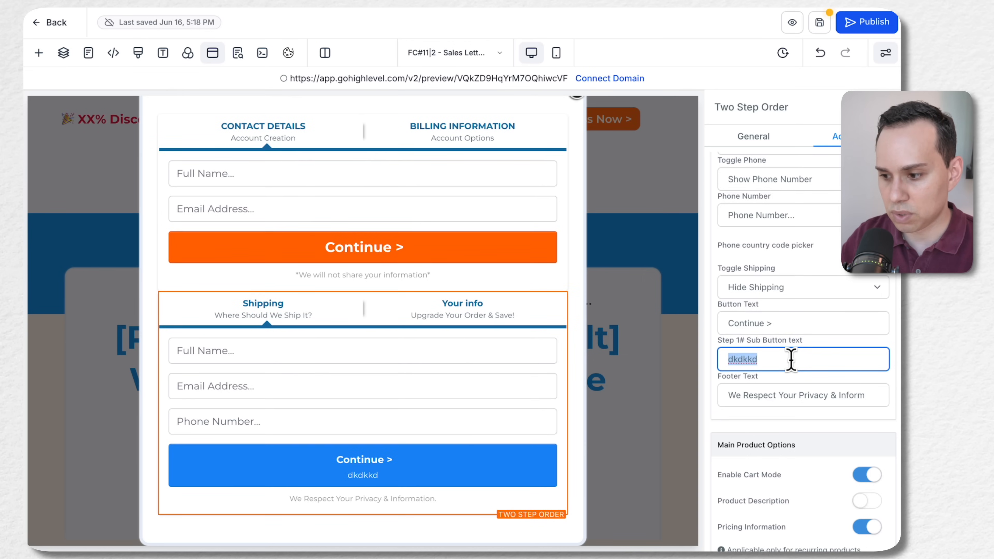
# Clear the new Two Step Order element's Step #1 sub button text and turn off Enable Cart Mode
pyautogui.press('BackSpace')
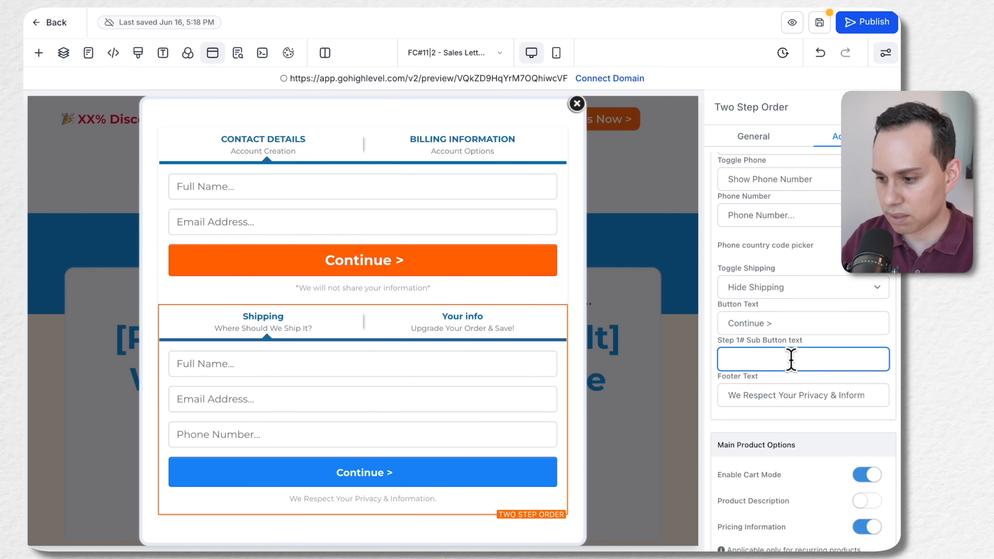
pyautogui.click(872, 394)
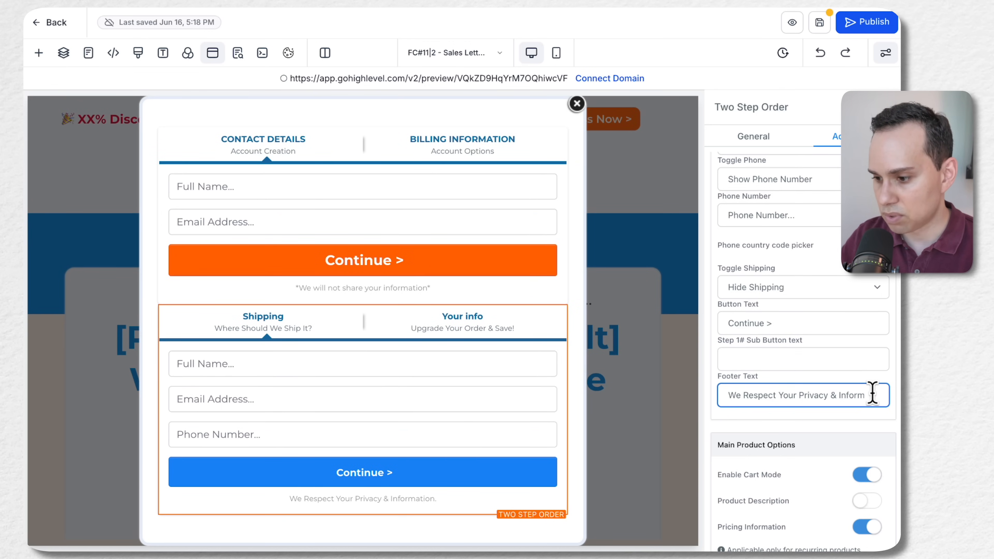
pyautogui.scroll(-3, 842, 406)
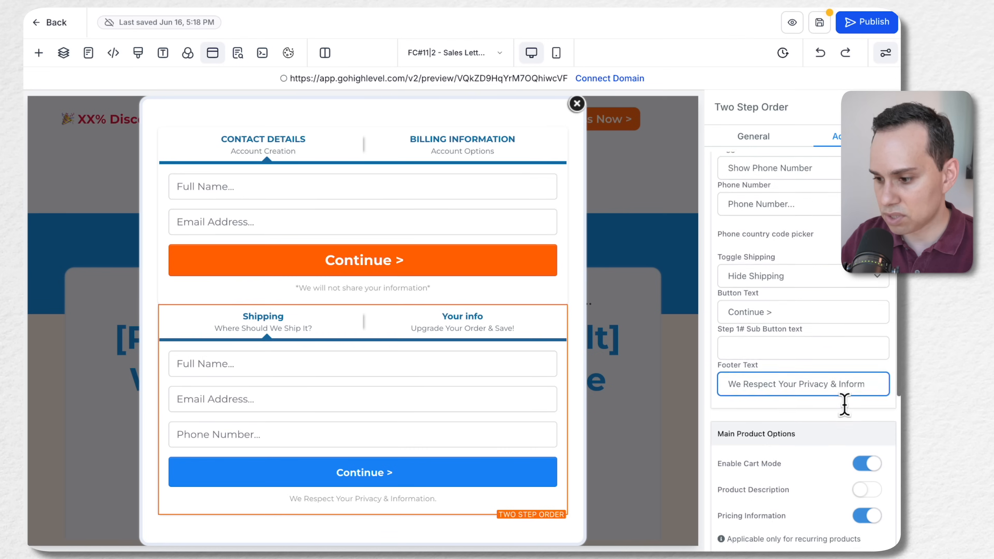
pyautogui.click(863, 411)
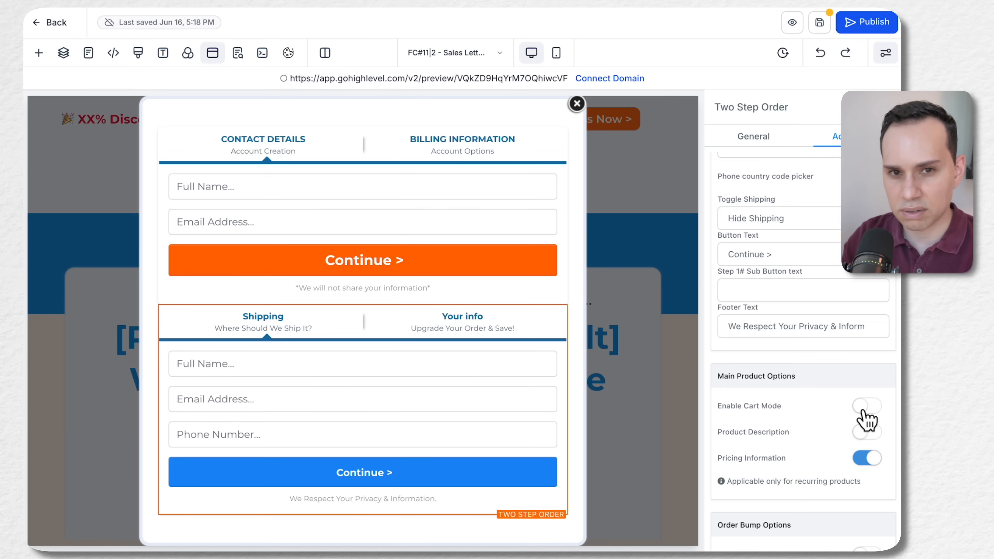
# Turn off Pricing Information and Enable Coupon Codes for the new Two Step Order element
pyautogui.scroll(-1, 865, 419)
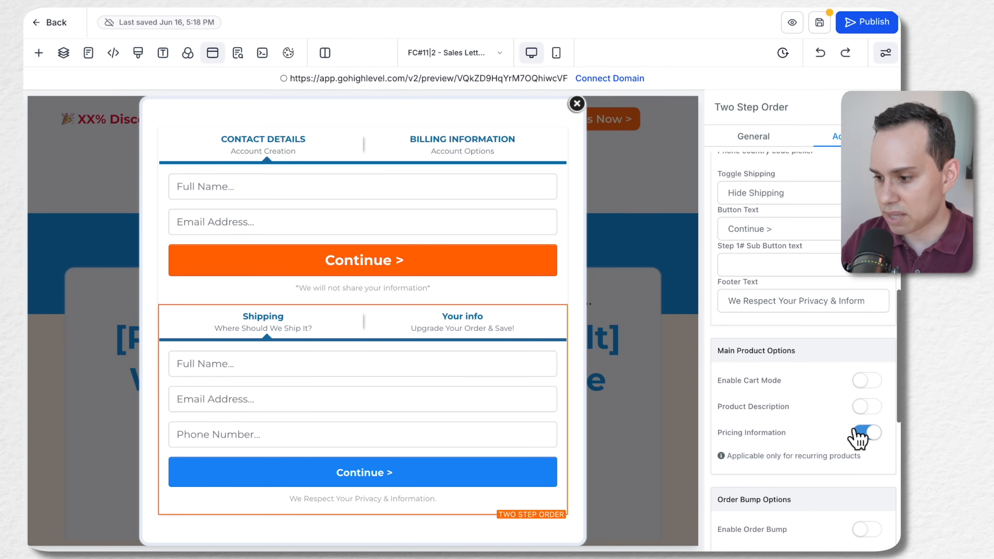
pyautogui.scroll(-9, 830, 418)
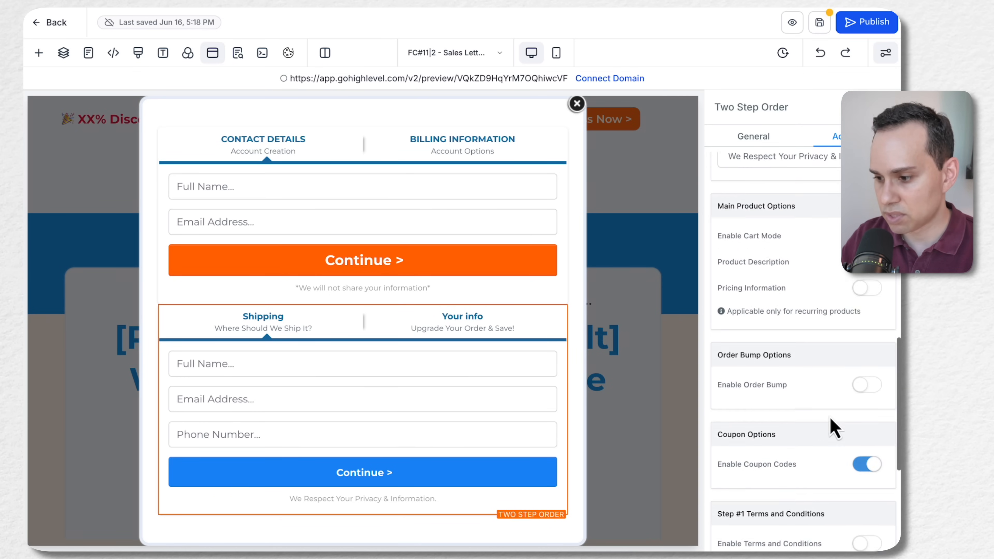
pyautogui.scroll(-1, 829, 416)
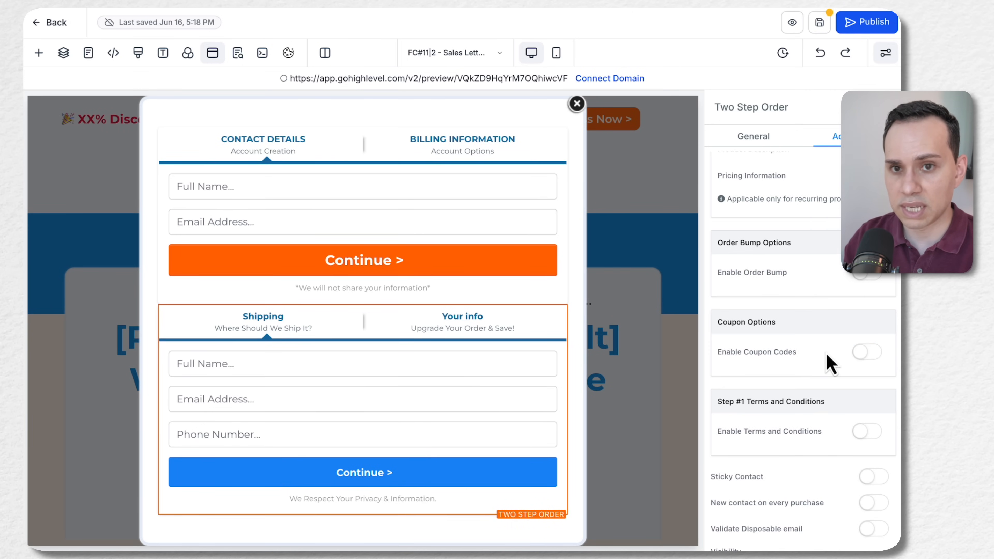
pyautogui.scroll(-4, 824, 352)
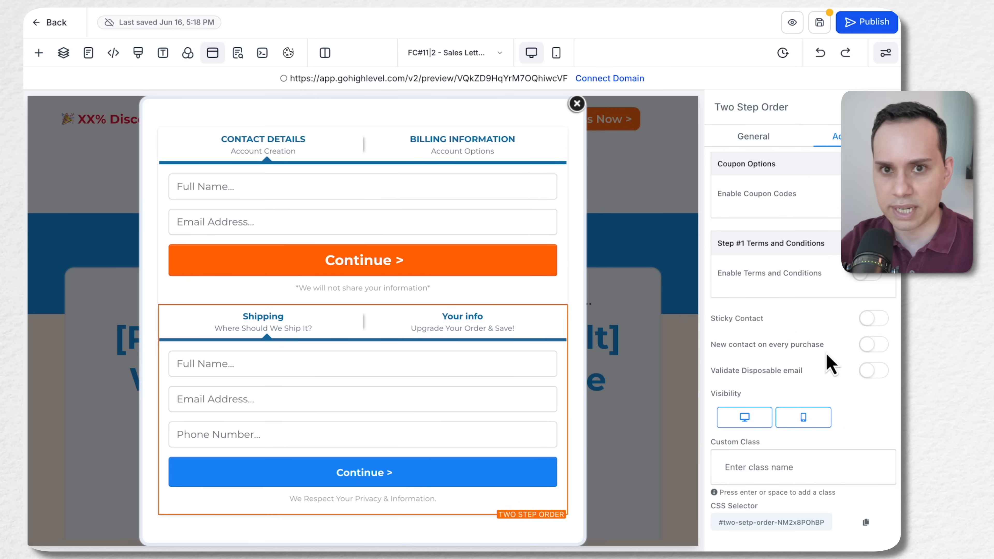
# Set the new Two Step Order element's Step #1 sub headline to "Account Creation"
pyautogui.scroll(3, 825, 352)
pyautogui.scroll(20, 826, 352)
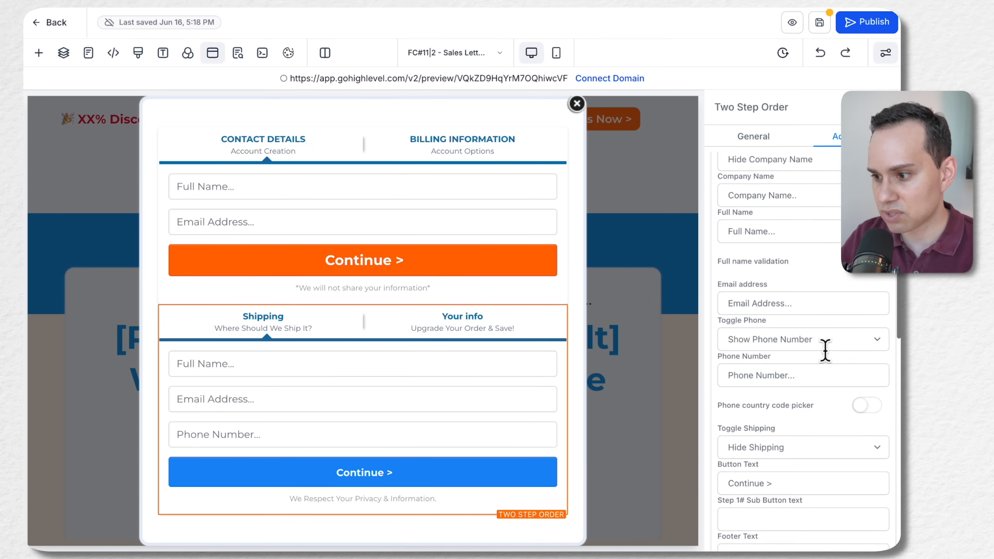
pyautogui.scroll(5, 825, 352)
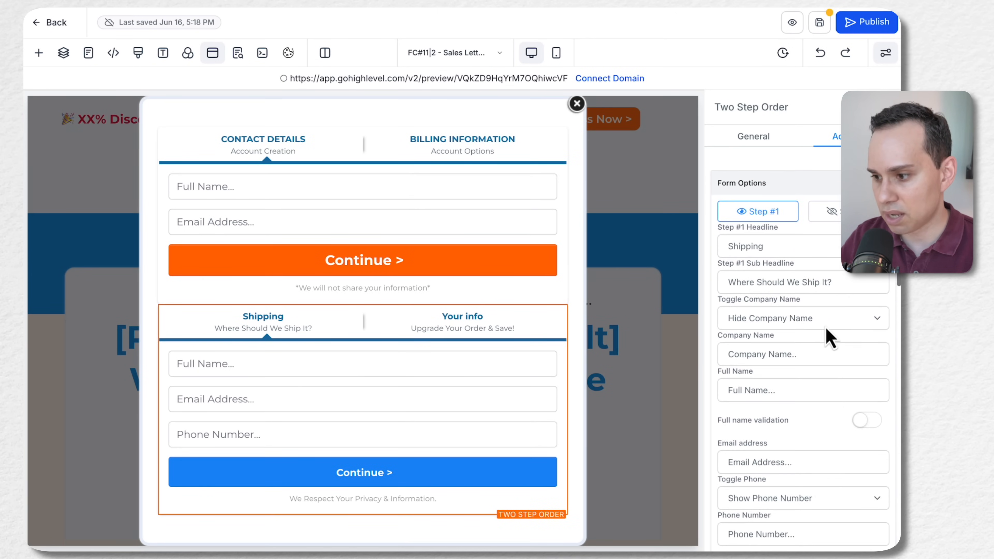
pyautogui.click(844, 282)
pyautogui.tripleClick(844, 282)
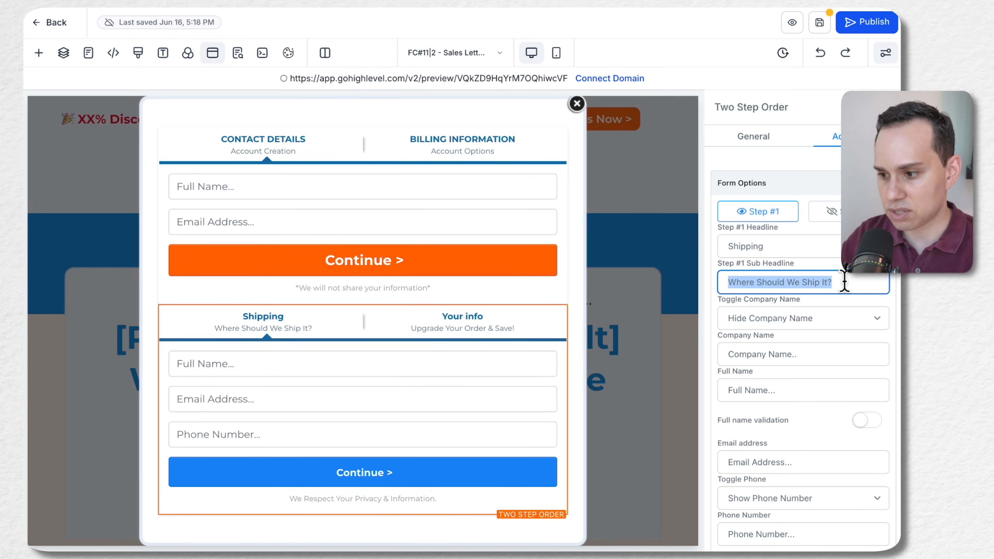
pyautogui.write('Acount Creation')
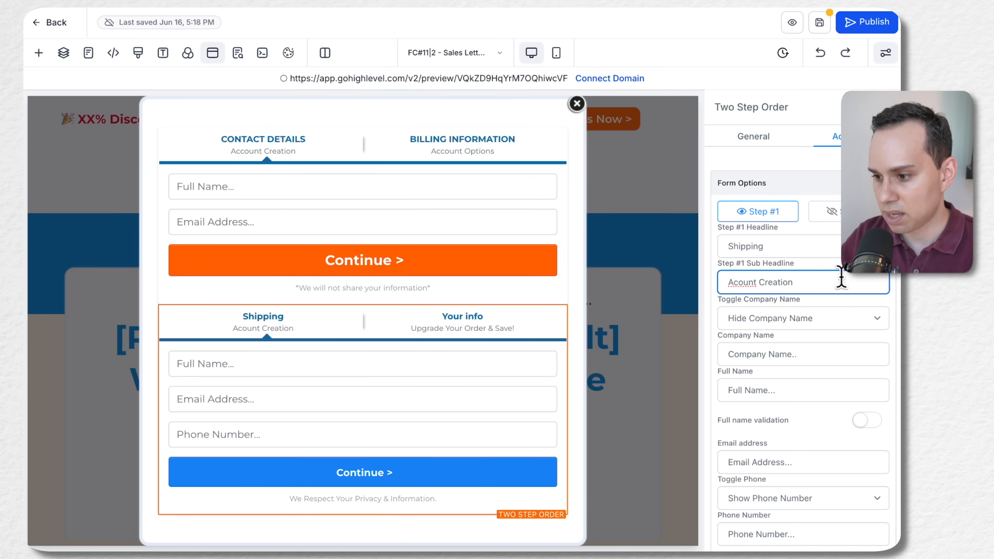
pyautogui.rightClick(742, 282)
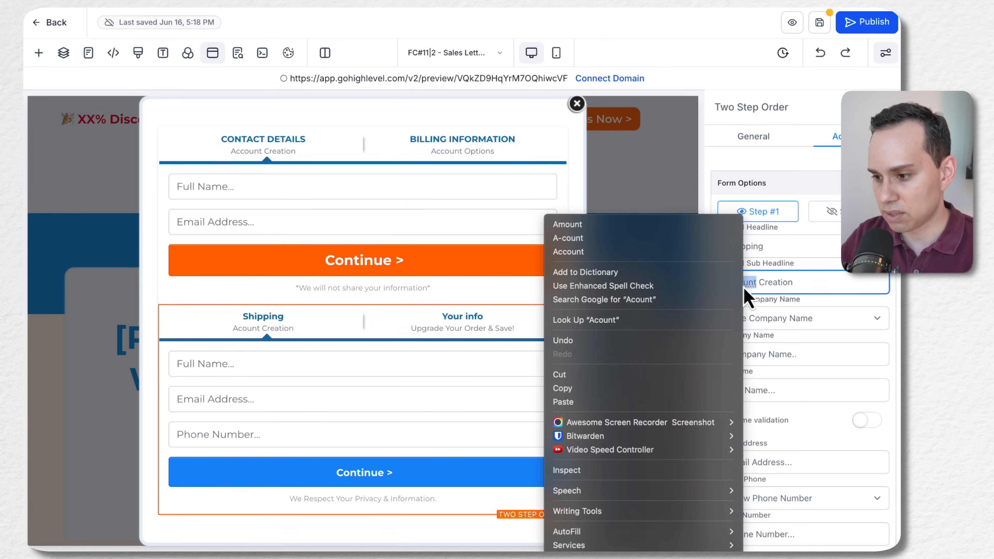
pyautogui.click(702, 256)
# Show Step #2 of both the new Two Step Order element and the original Order Form in the popup
pyautogui.scroll(-3, 783, 387)
pyautogui.scroll(3, 783, 387)
pyautogui.click(836, 217)
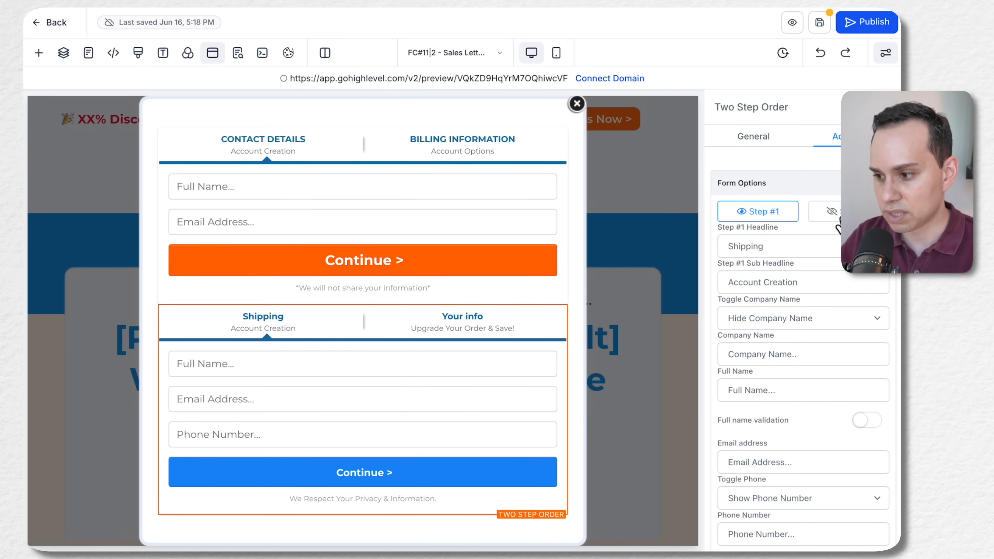
pyautogui.scroll(5, 404, 275)
pyautogui.click(405, 268)
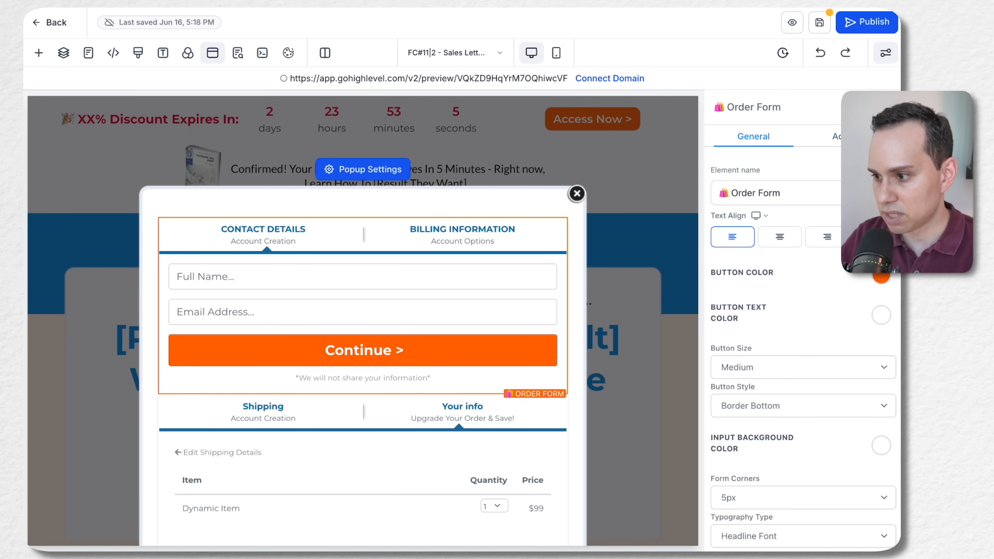
pyautogui.click(836, 136)
pyautogui.click(831, 211)
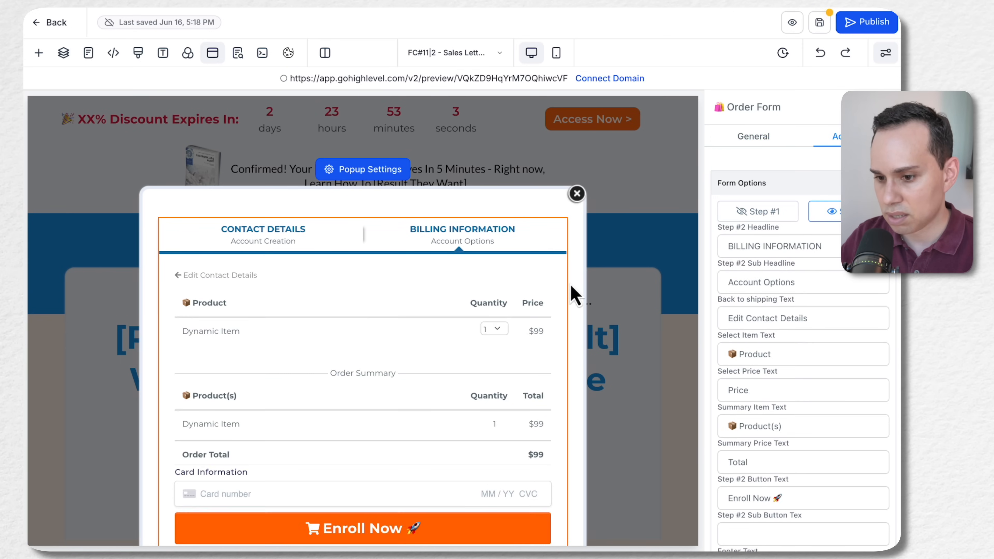
# Compare the product, summary and payment sections in Step #2 of the original Order Form and the new Two Step Order element
pyautogui.scroll(-2, 366, 335)
pyautogui.scroll(-5, 366, 334)
pyautogui.scroll(5, 388, 297)
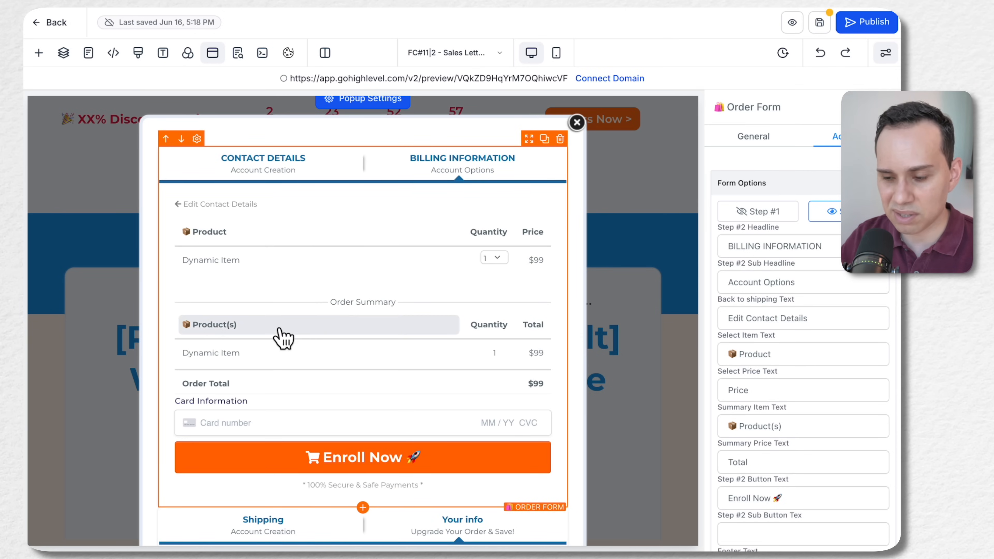
pyautogui.scroll(-1, 289, 335)
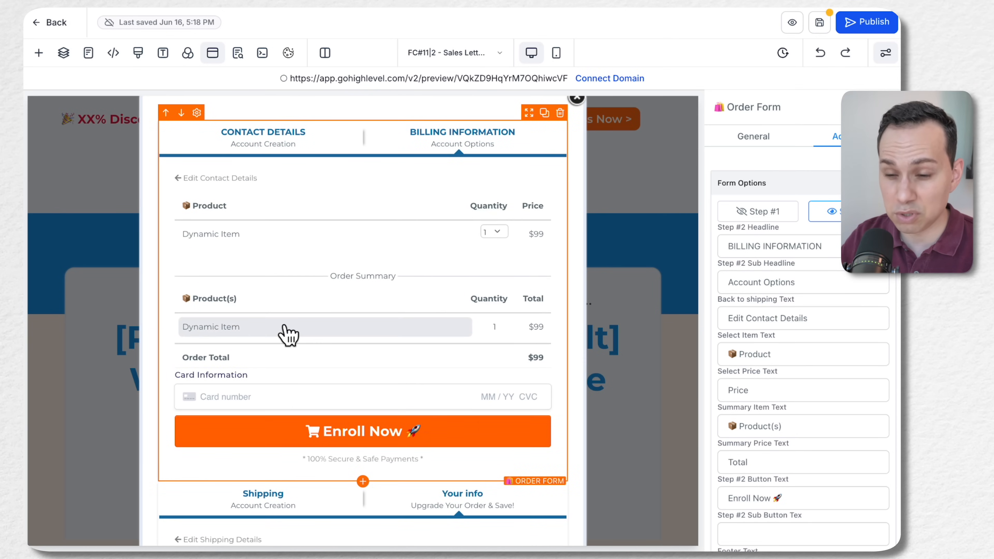
pyautogui.scroll(-8, 289, 335)
pyautogui.click(311, 336)
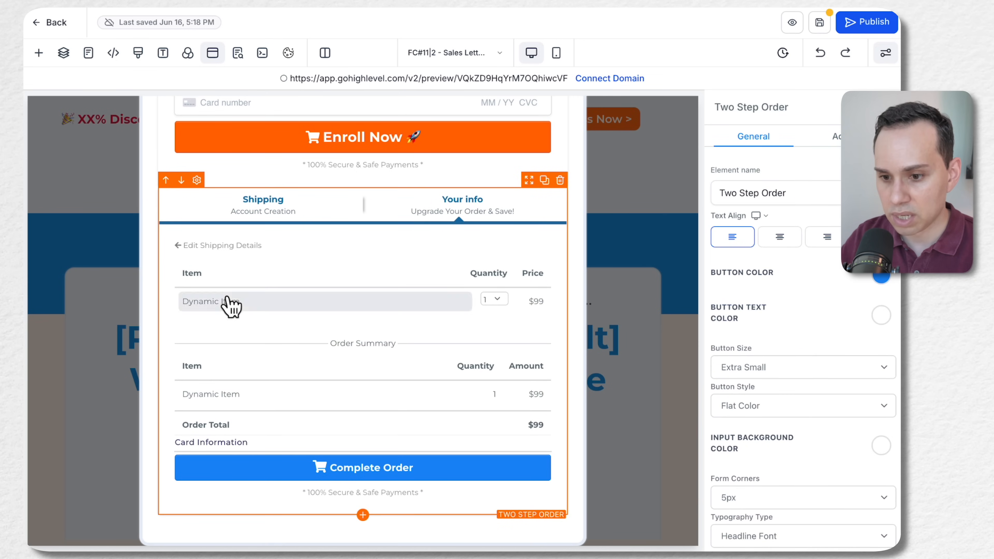
pyautogui.scroll(-3, 810, 377)
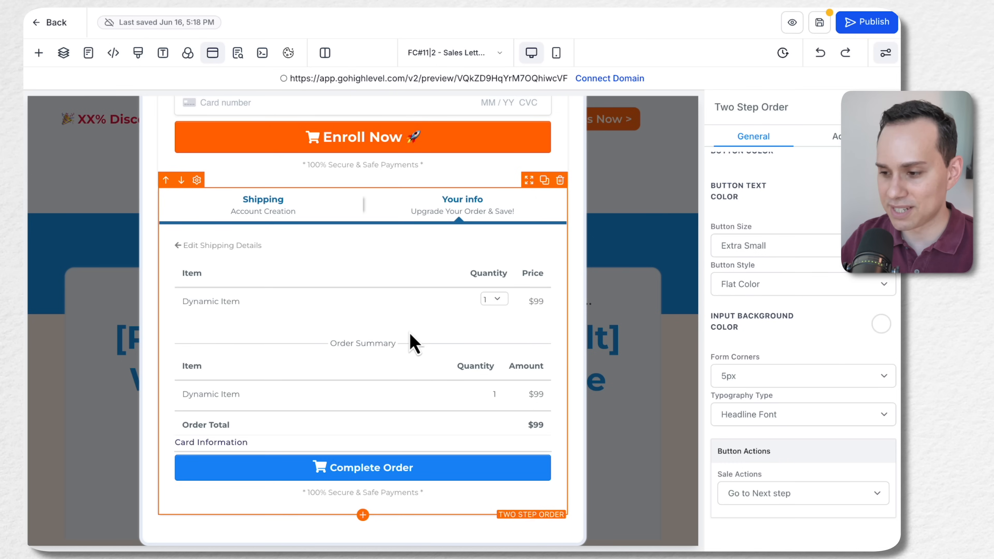
# Delete the new Two Step Order element from the order popup
pyautogui.scroll(3, 748, 333)
pyautogui.scroll(1, 333, 337)
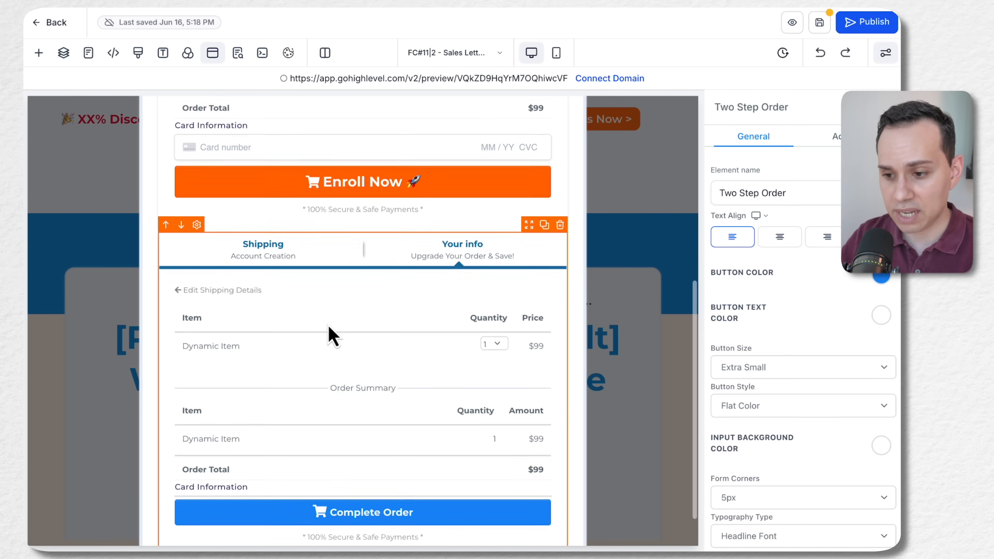
pyautogui.scroll(2, 332, 336)
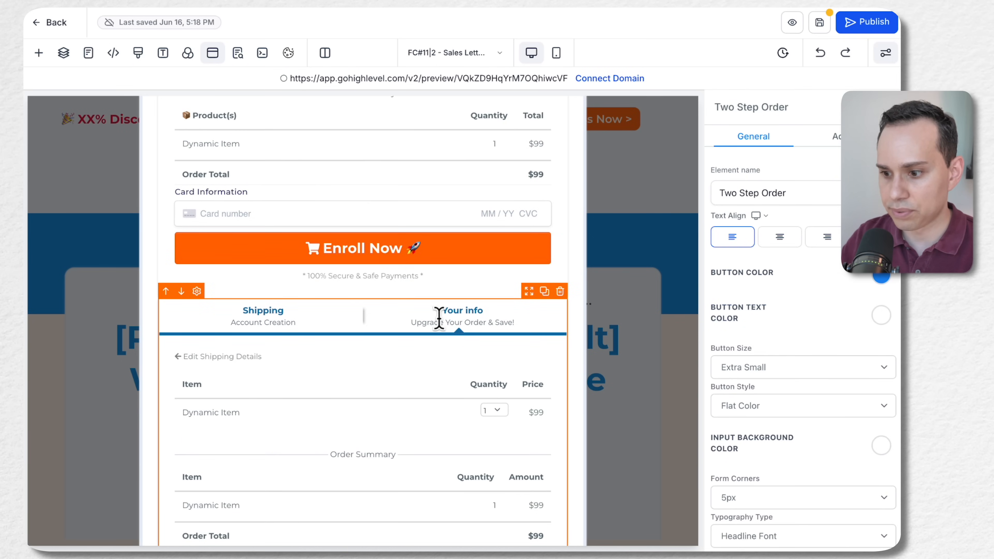
pyautogui.click(560, 291)
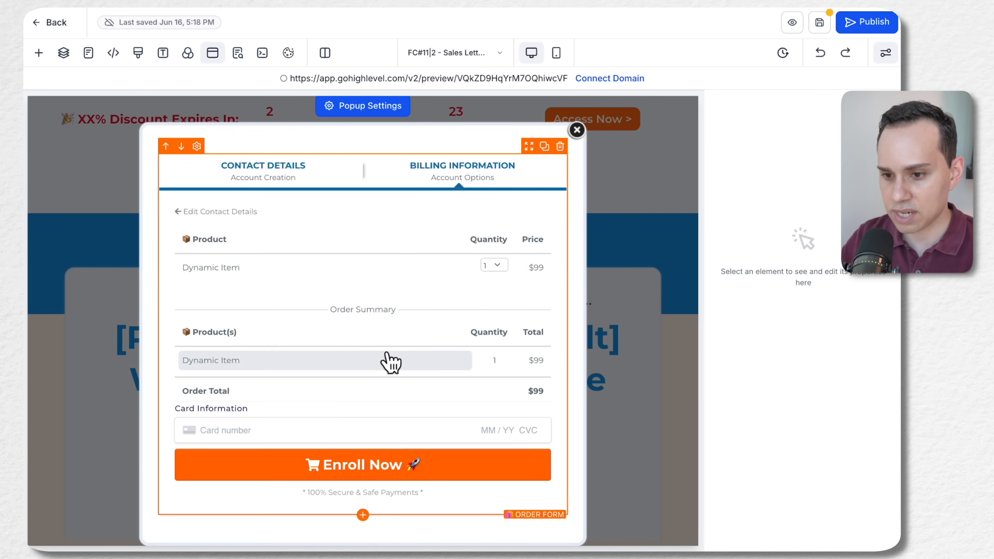
# Review the original Order Form's billing step and its Button Actions settings
pyautogui.click(502, 240)
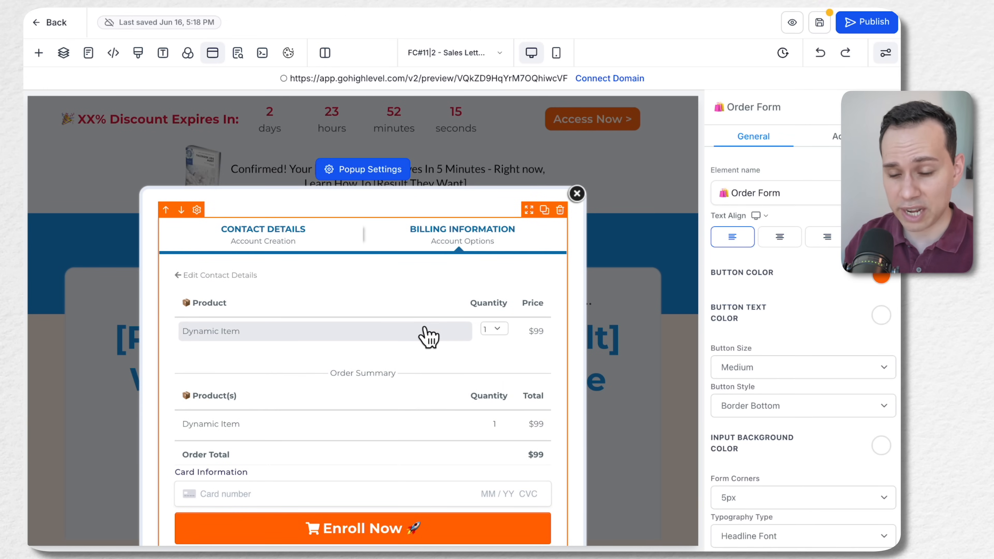
pyautogui.scroll(-2, 428, 337)
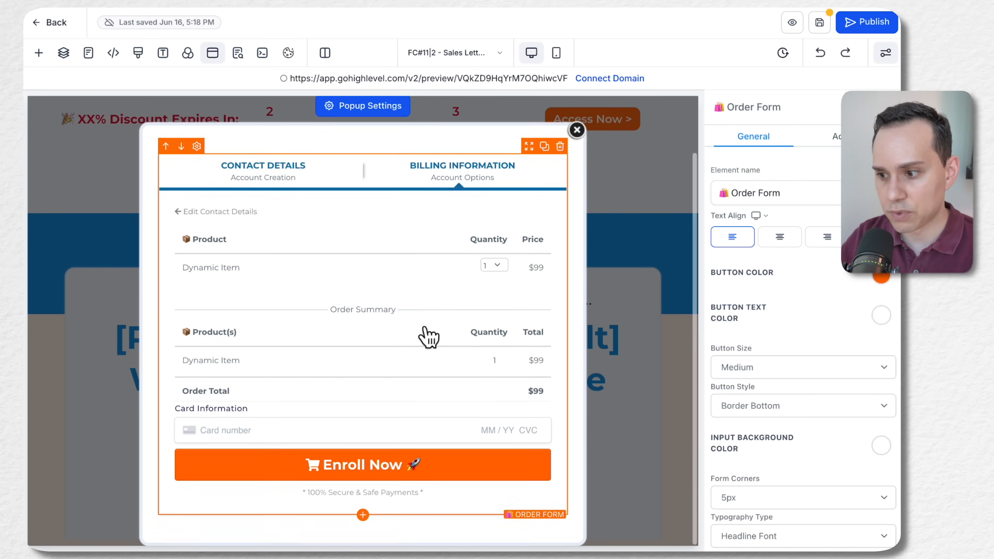
pyautogui.scroll(-3, 777, 356)
pyautogui.scroll(-1, 777, 356)
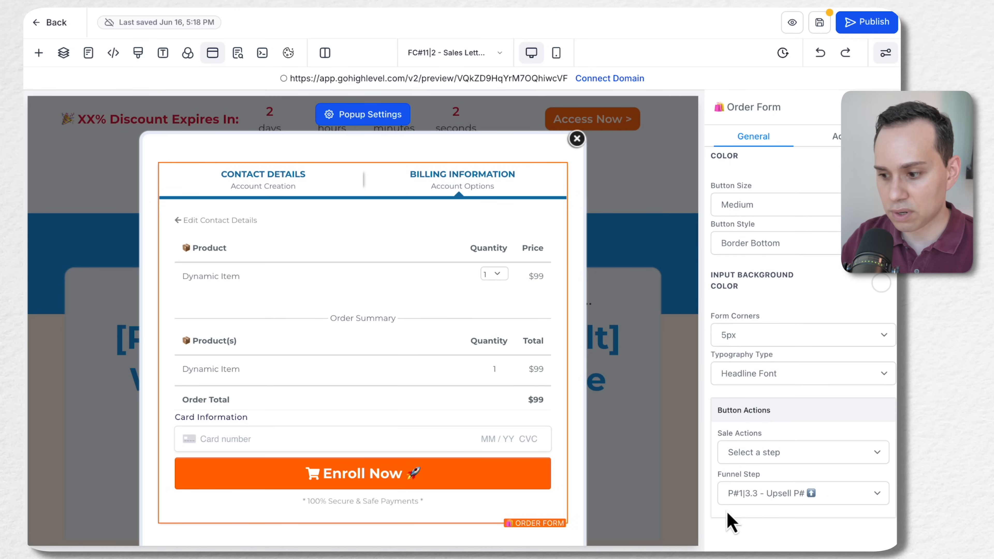
pyautogui.scroll(2, 384, 355)
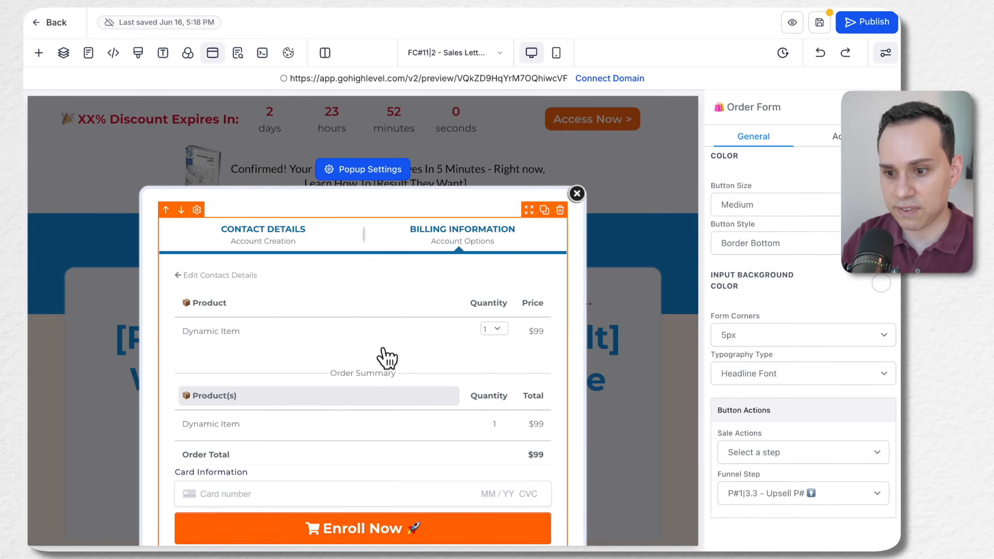
pyautogui.scroll(-2, 388, 358)
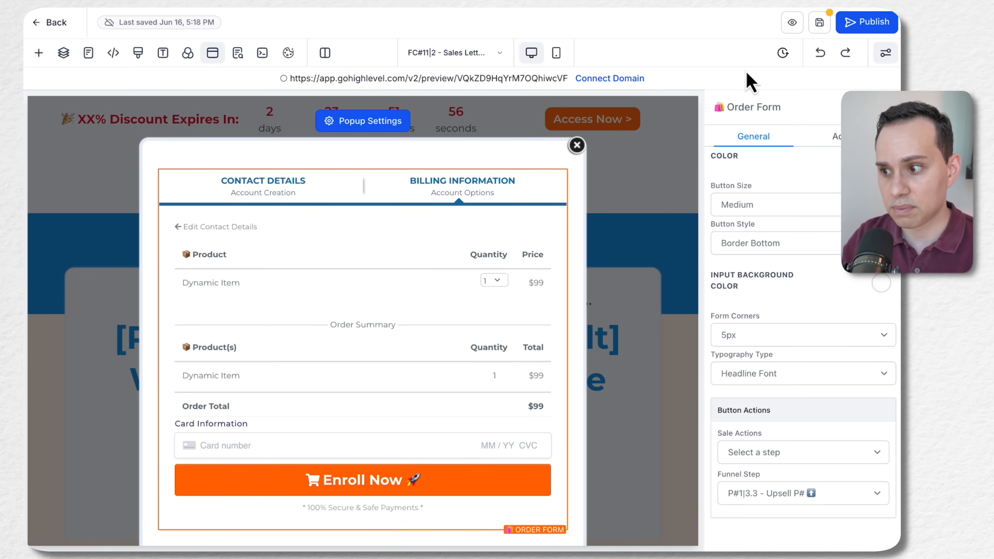
# Save the sales letter page with its order popup and return to the funnel's steps overview
pyautogui.click(820, 24)
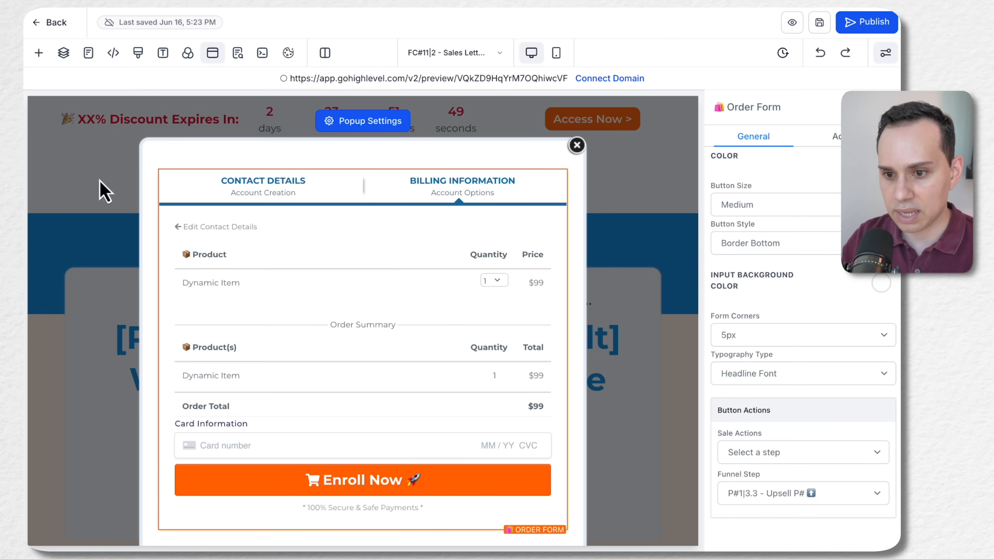
pyautogui.click(576, 146)
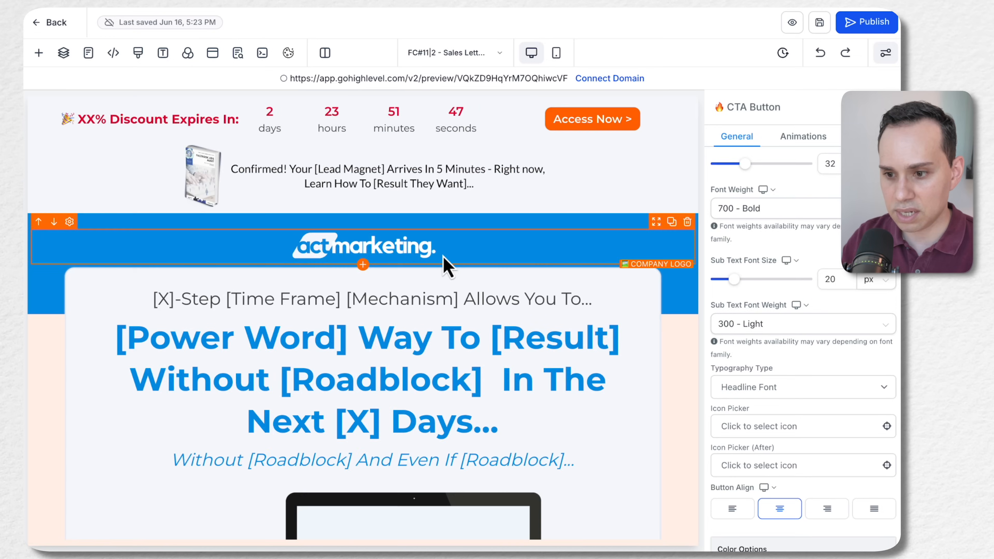
pyautogui.scroll(-3, 443, 261)
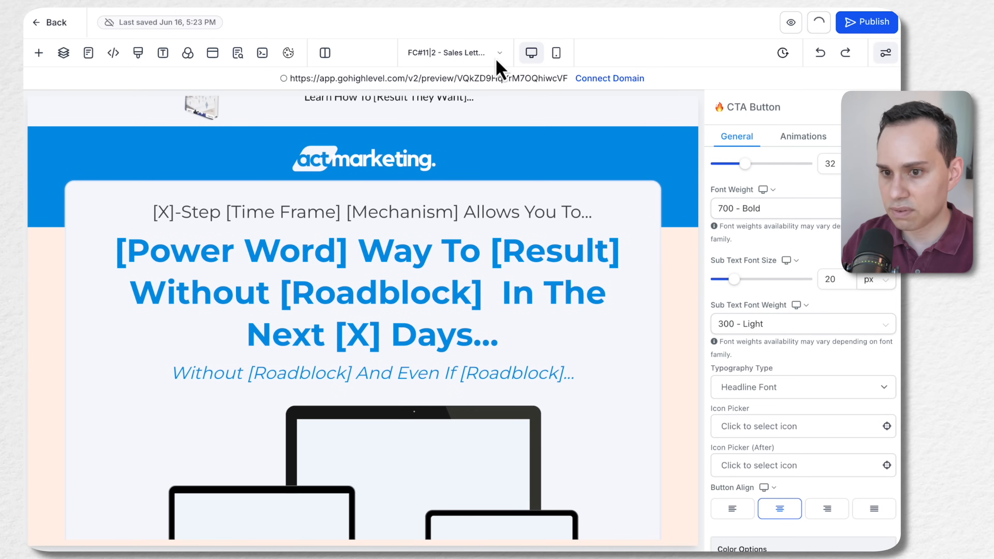
pyautogui.click(57, 24)
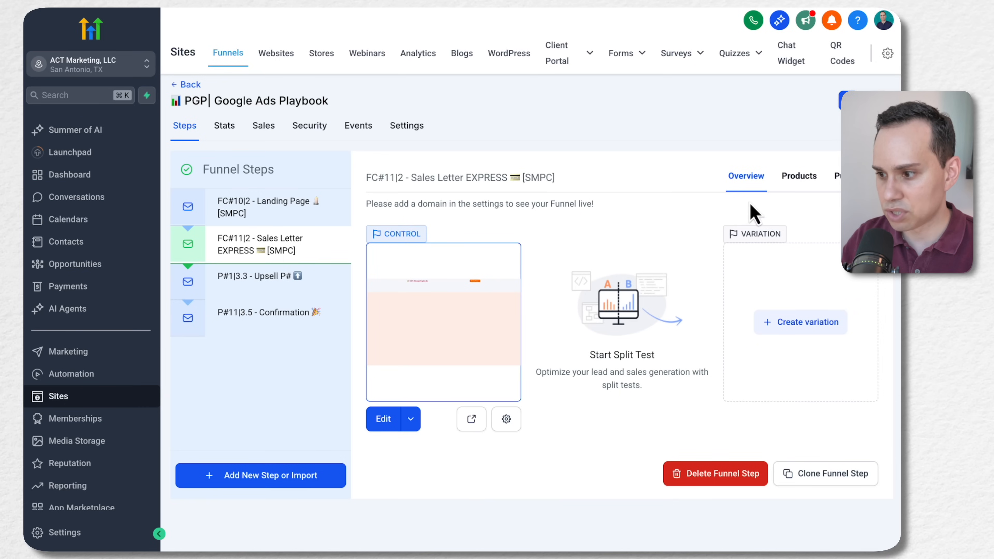
# Add the product P#| [Digital Product Name] to the Sales Letter EXPRESS step with the [Digital Product Name] - $7.95 price
pyautogui.click(806, 184)
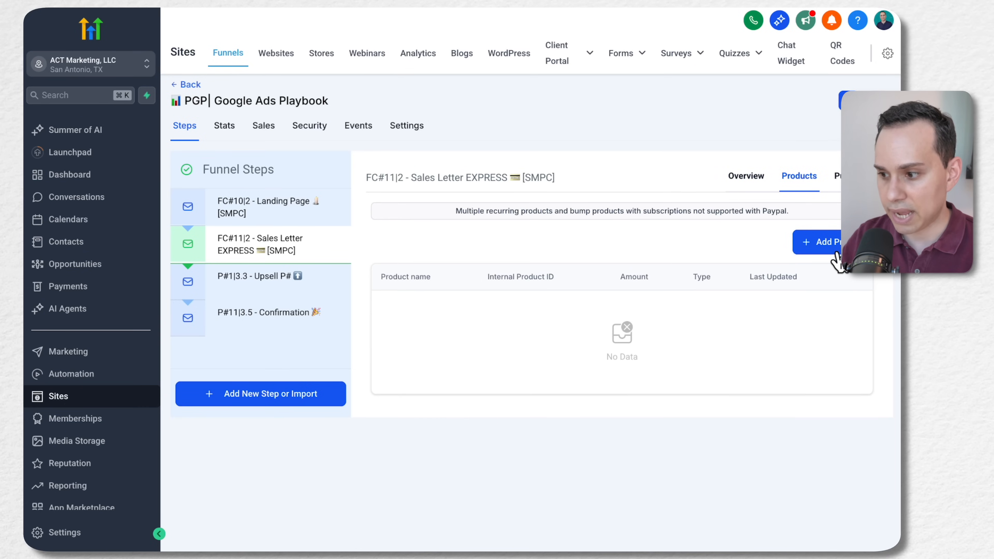
pyautogui.click(835, 243)
pyautogui.click(470, 287)
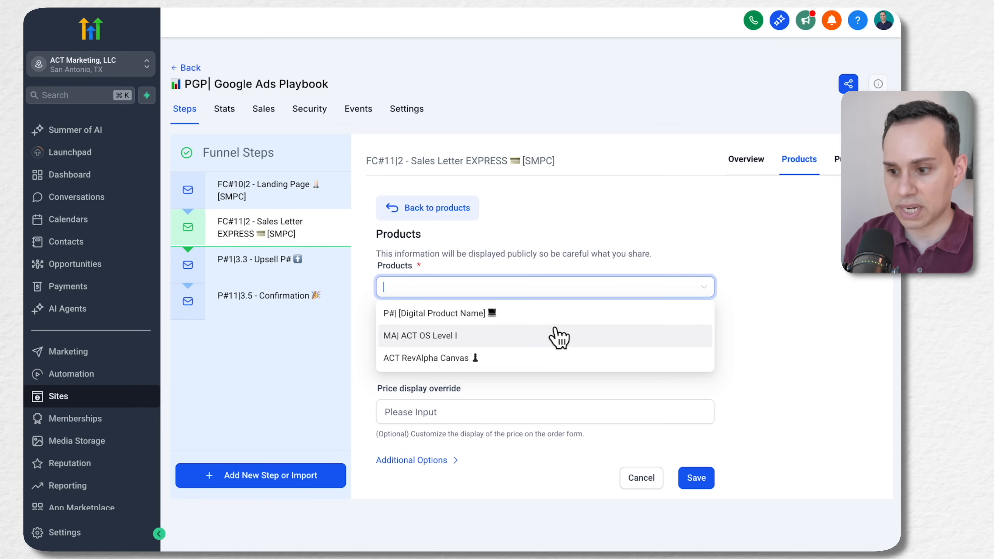
pyautogui.click(516, 318)
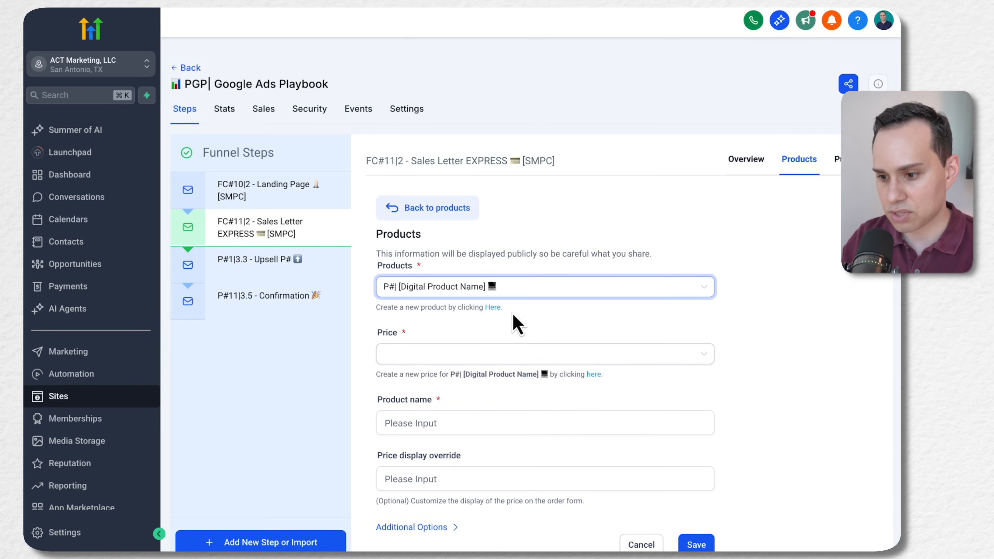
pyautogui.scroll(-1, 514, 322)
pyautogui.click(511, 319)
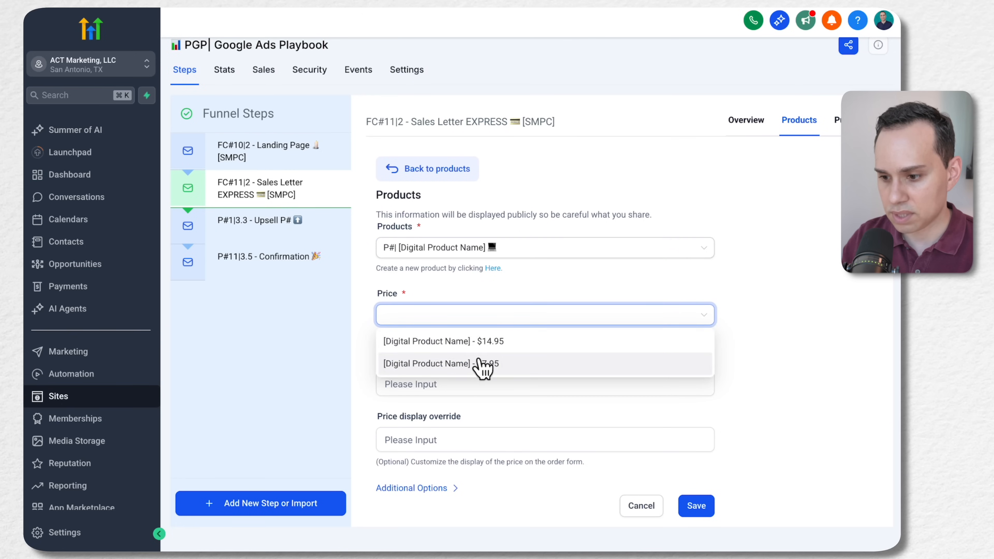
pyautogui.click(455, 368)
pyautogui.click(506, 319)
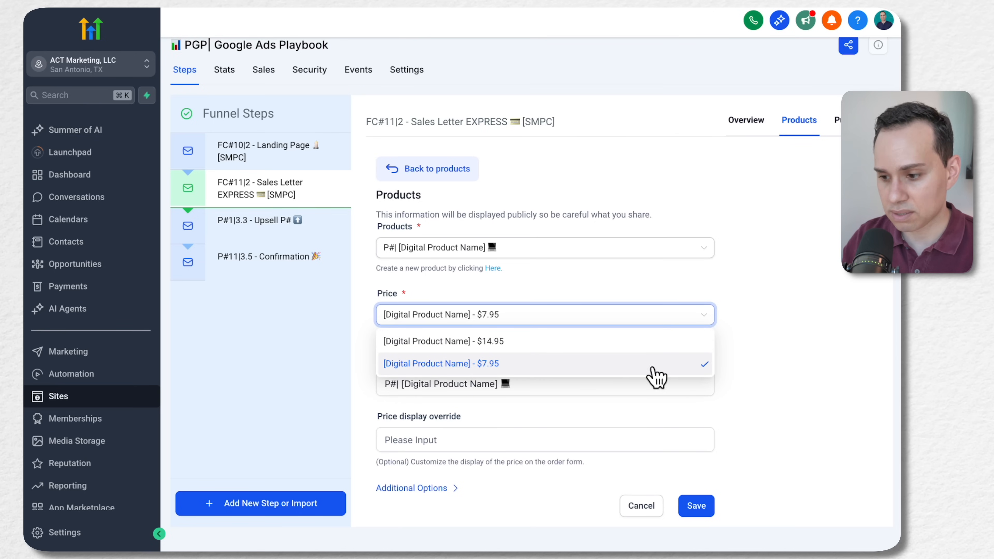
pyautogui.click(751, 360)
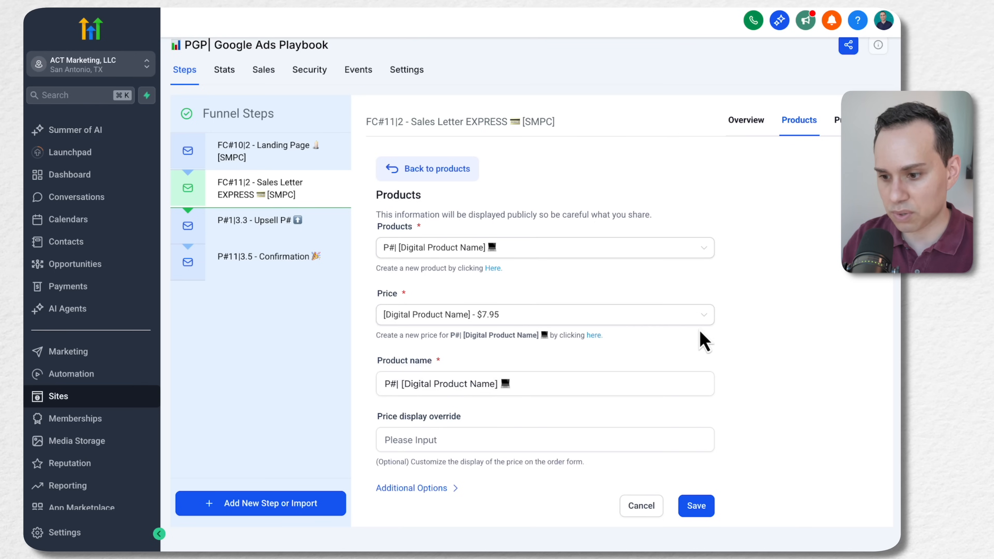
# Check the product name and additional options, and save the product to the step as the Main Product
pyautogui.click(571, 386)
pyautogui.tripleClick(511, 393)
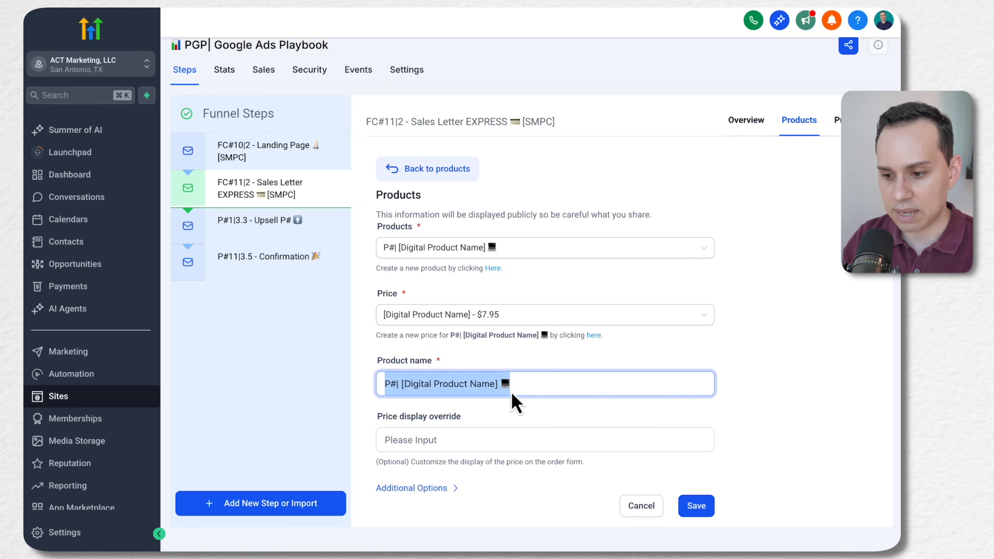
pyautogui.click(492, 442)
pyautogui.click(451, 488)
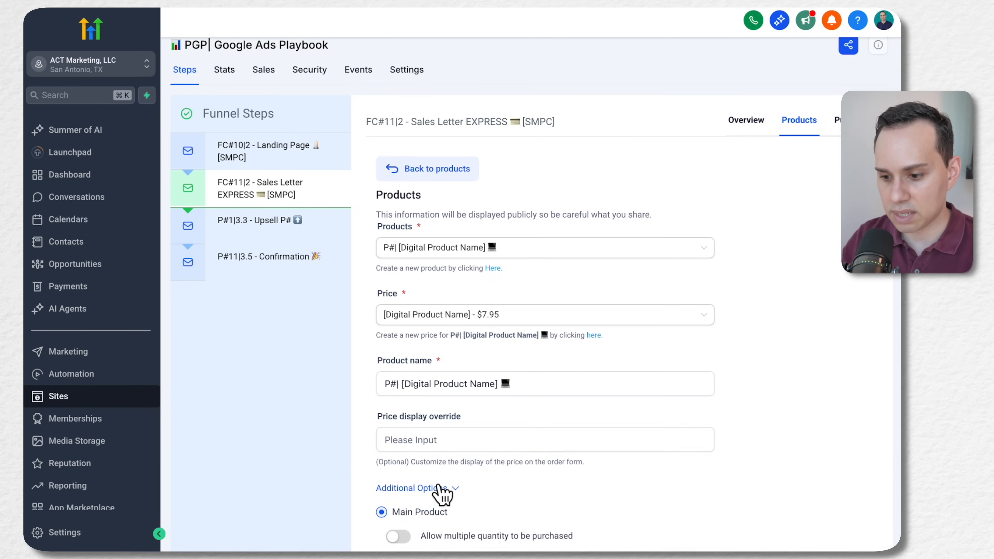
pyautogui.scroll(-3, 450, 486)
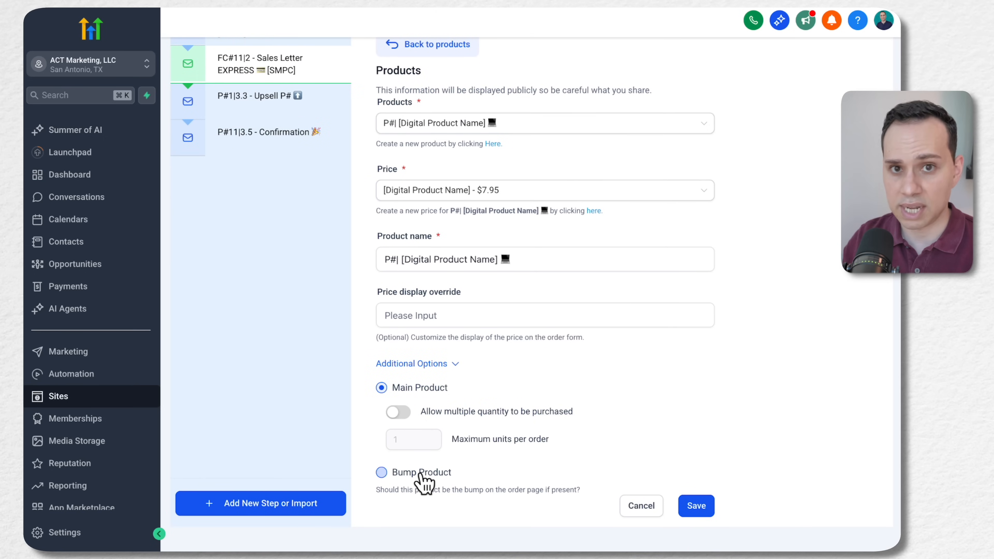
pyautogui.click(702, 508)
pyautogui.scroll(1, 578, 359)
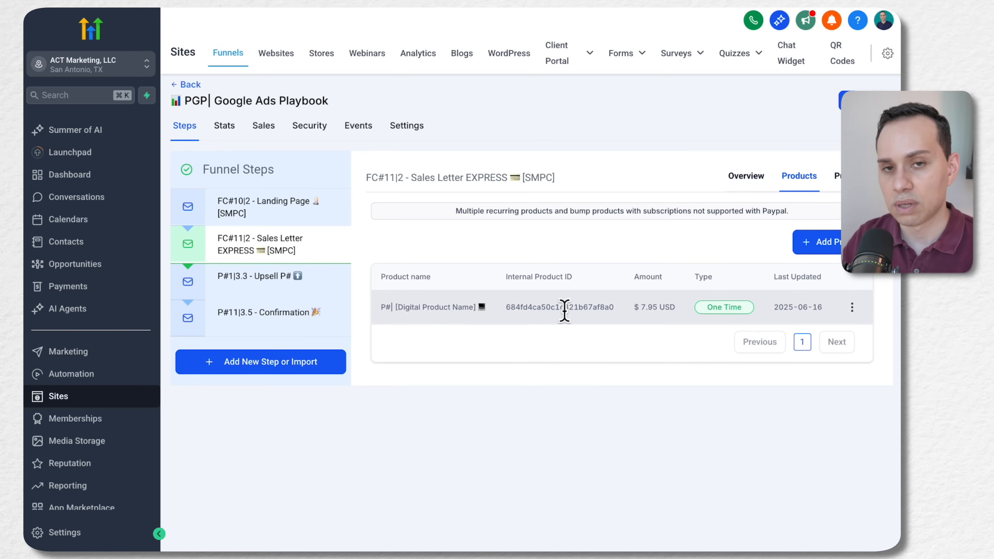
# Open the Sales Letter EXPRESS page for editing and select the Order Form in its popup
pyautogui.click(746, 180)
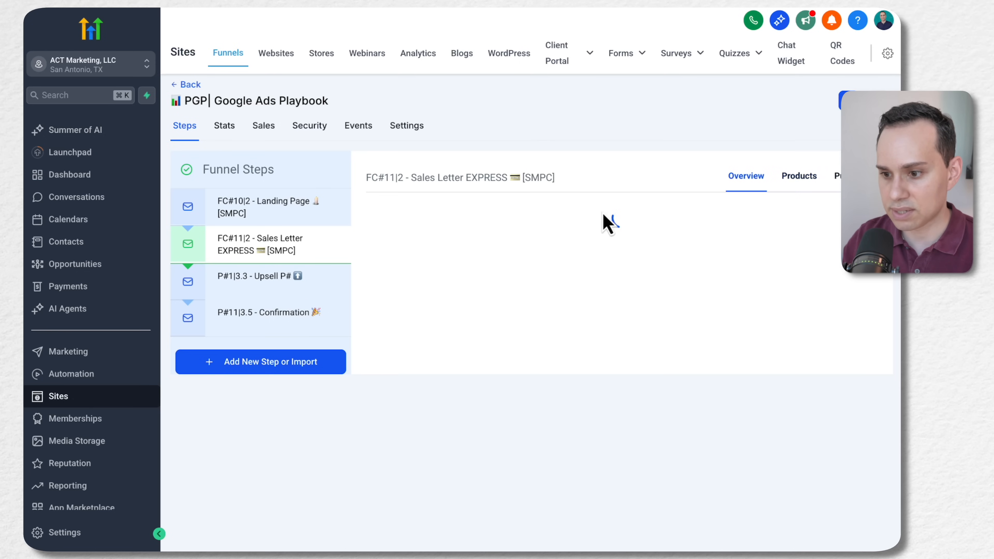
pyautogui.click(375, 426)
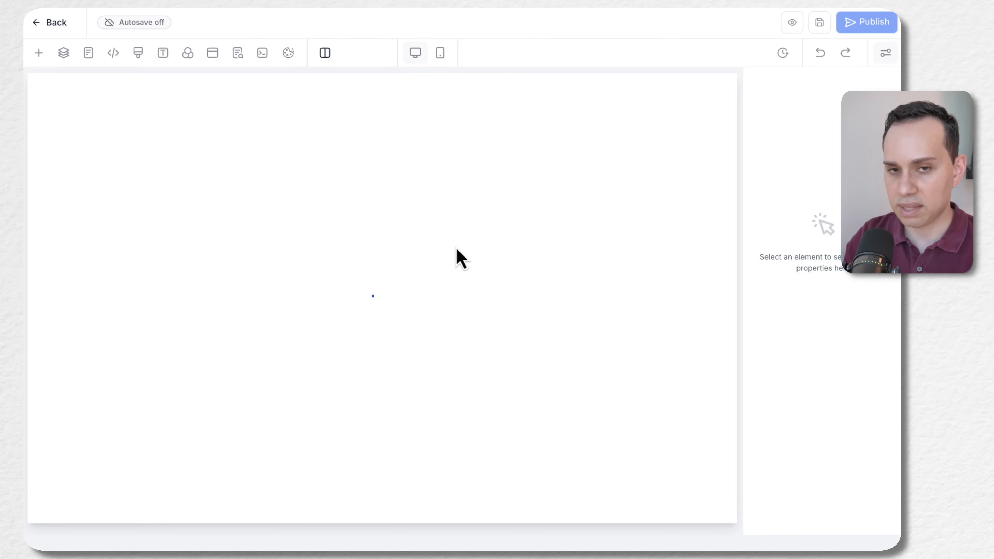
pyautogui.click(213, 56)
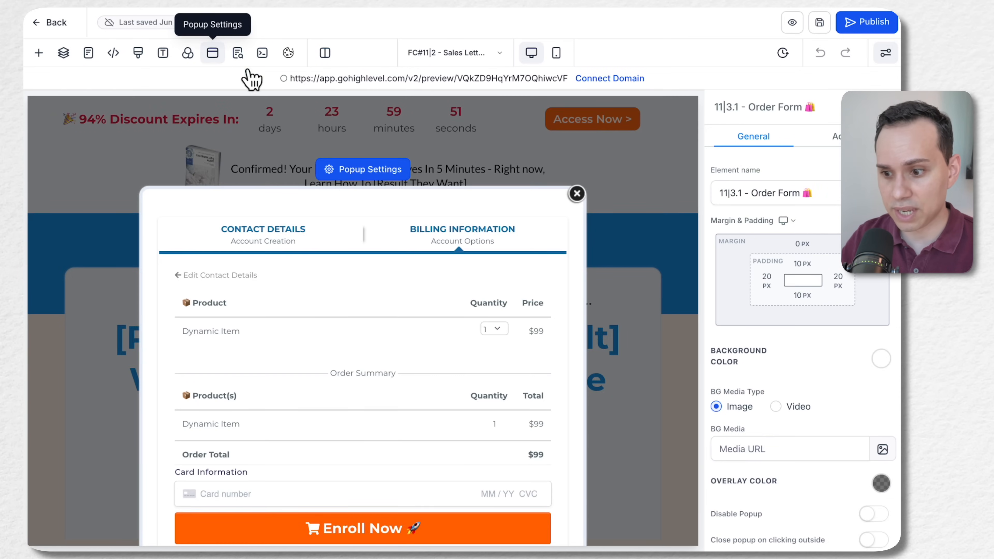
pyautogui.click(374, 333)
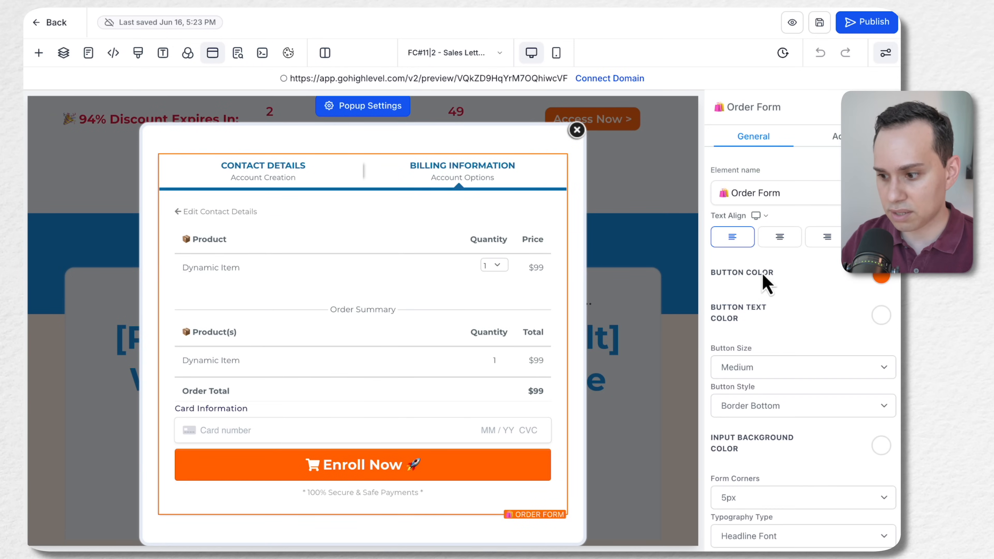
# Examine the Order Form's button styling and its Button Actions settings
pyautogui.scroll(-3, 802, 234)
pyautogui.scroll(4, 802, 235)
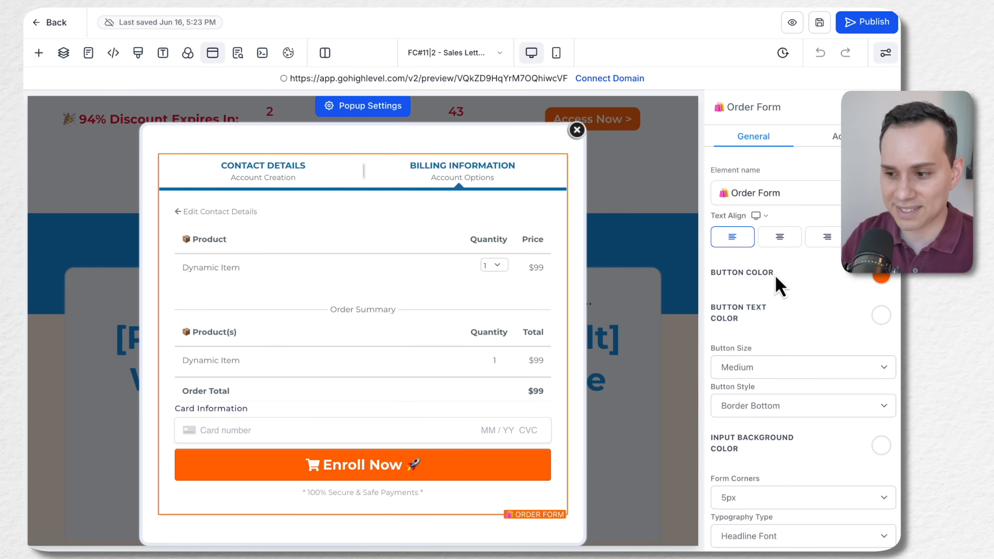
pyautogui.scroll(-4, 777, 285)
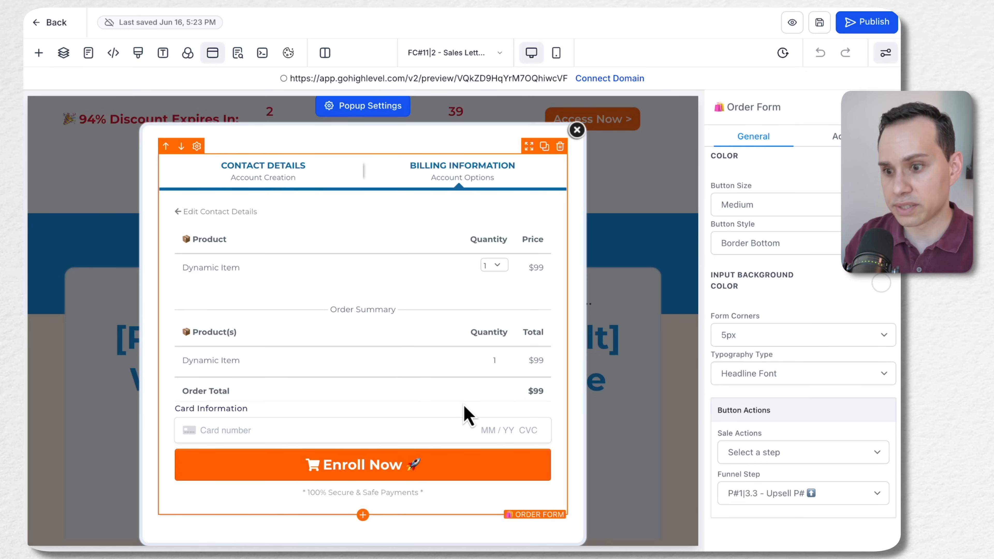
pyautogui.click(779, 456)
pyautogui.click(777, 454)
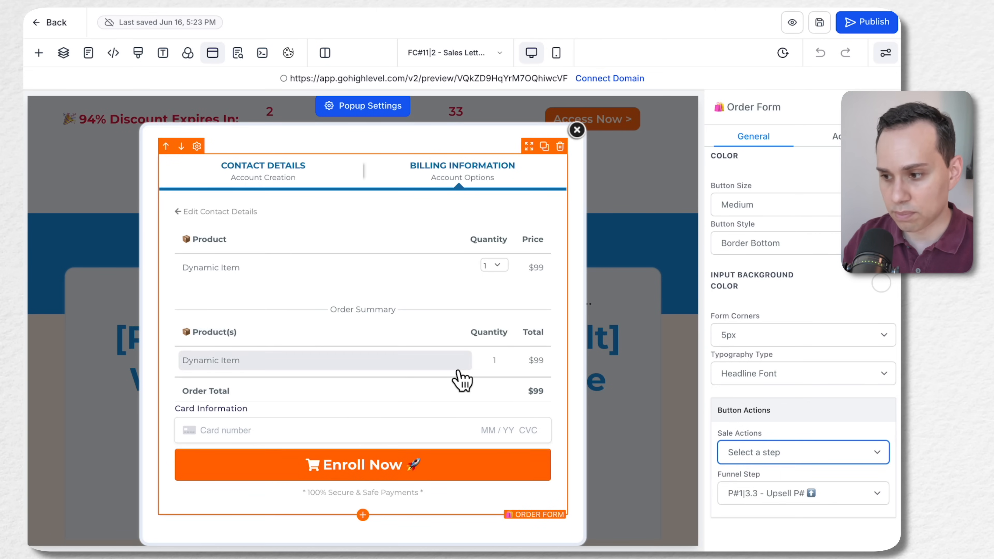
pyautogui.scroll(4, 779, 235)
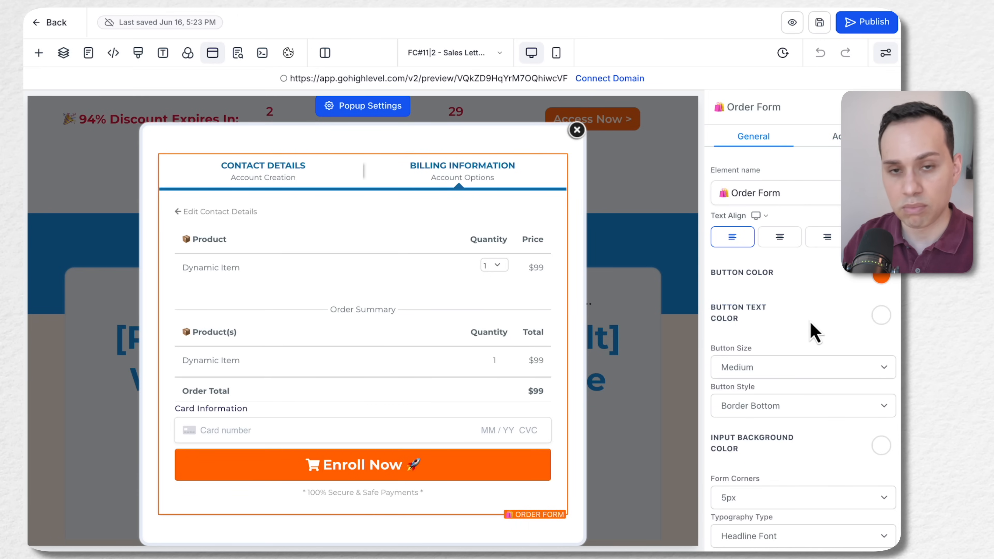
pyautogui.scroll(-4, 812, 331)
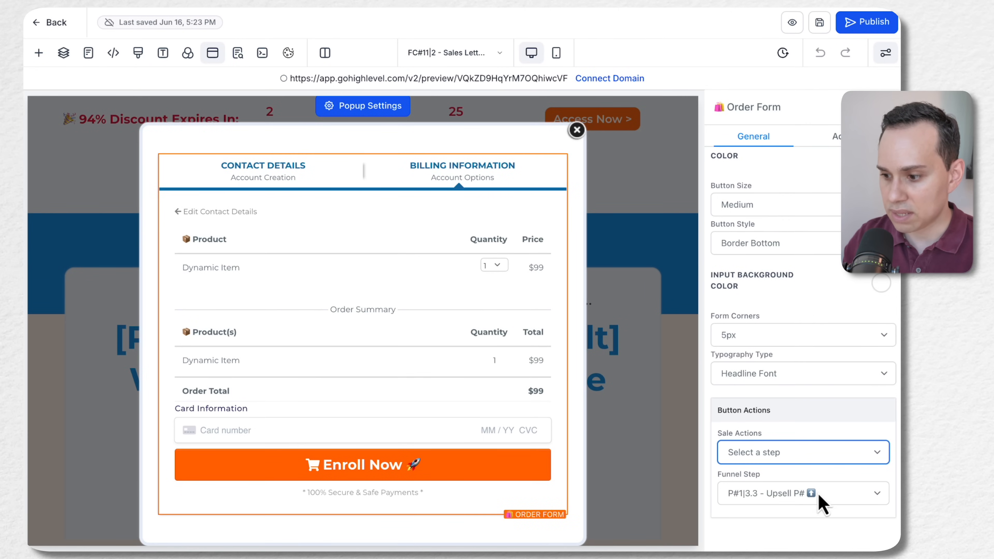
# Set the Order Form's sale action to Select a step, with P#1|3.3 - Upsell P# as the funnel step
pyautogui.click(853, 456)
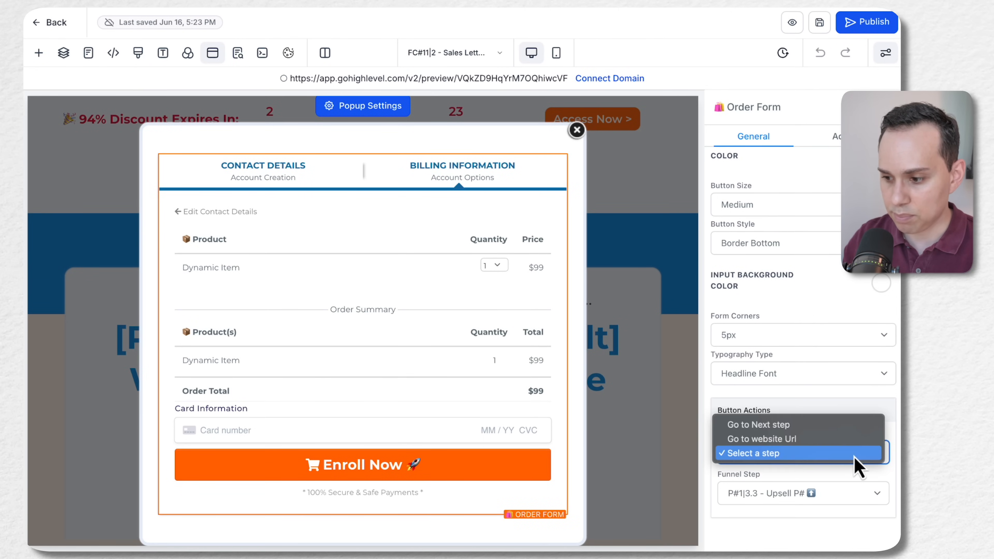
pyautogui.click(787, 459)
pyautogui.click(819, 499)
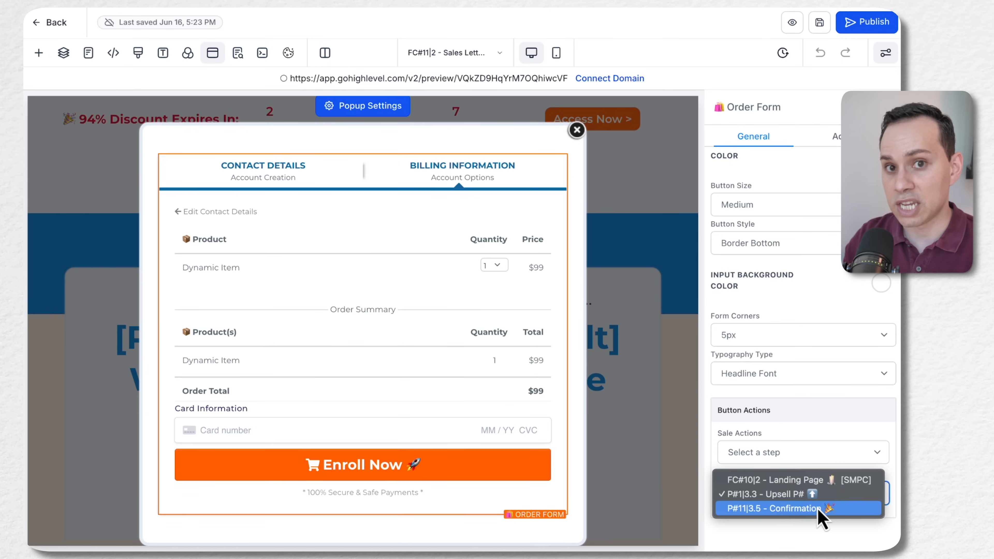
pyautogui.click(777, 495)
# View the funnel's page list, then reopen the order popup and recheck the Order Form's Funnel Step choice
pyautogui.click(88, 54)
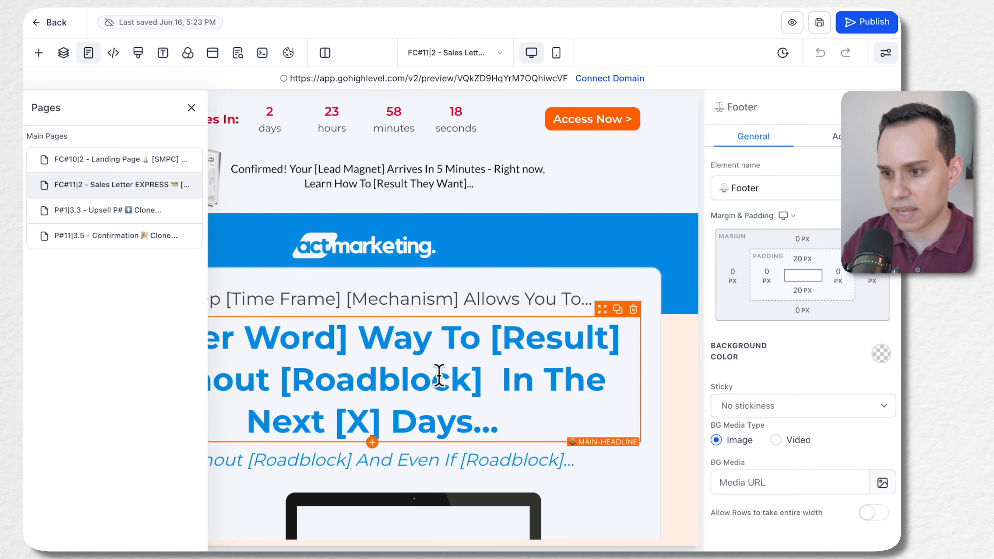
pyautogui.click(213, 55)
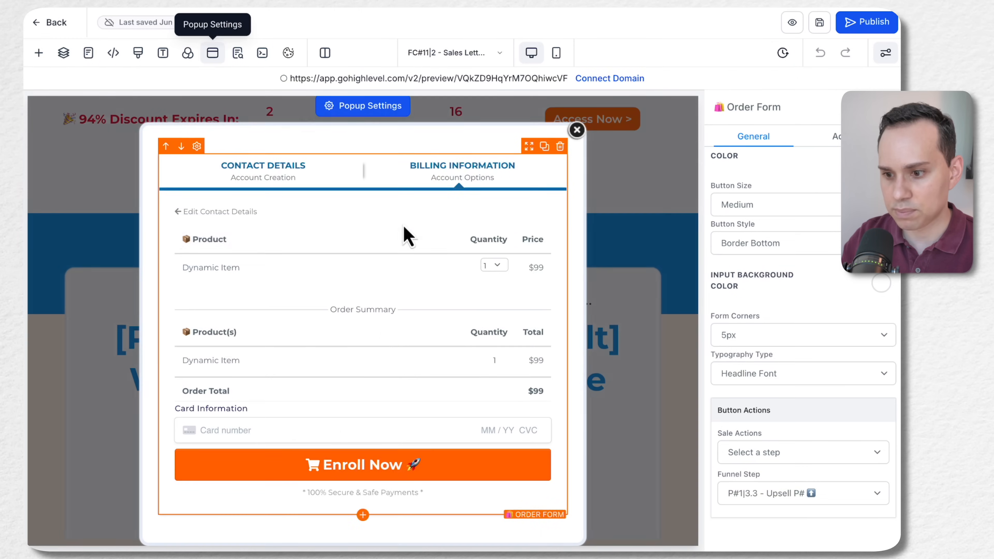
pyautogui.click(814, 498)
pyautogui.click(793, 498)
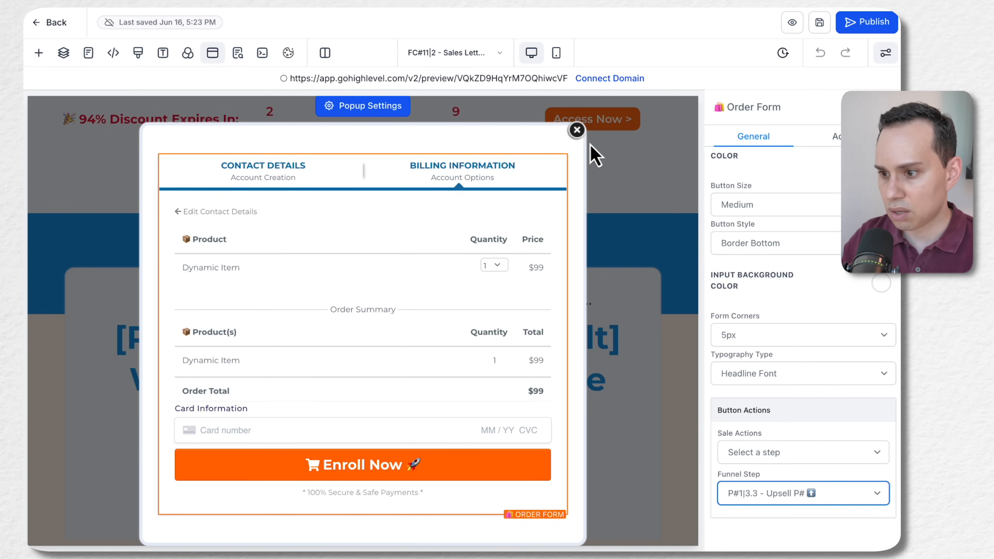
# Close the order popup and look over the sales letter page from the headline to the money back guarantee
pyautogui.click(576, 130)
pyautogui.scroll(-6, 393, 252)
pyautogui.scroll(4, 382, 233)
pyautogui.scroll(-8, 382, 237)
pyautogui.scroll(-15, 381, 237)
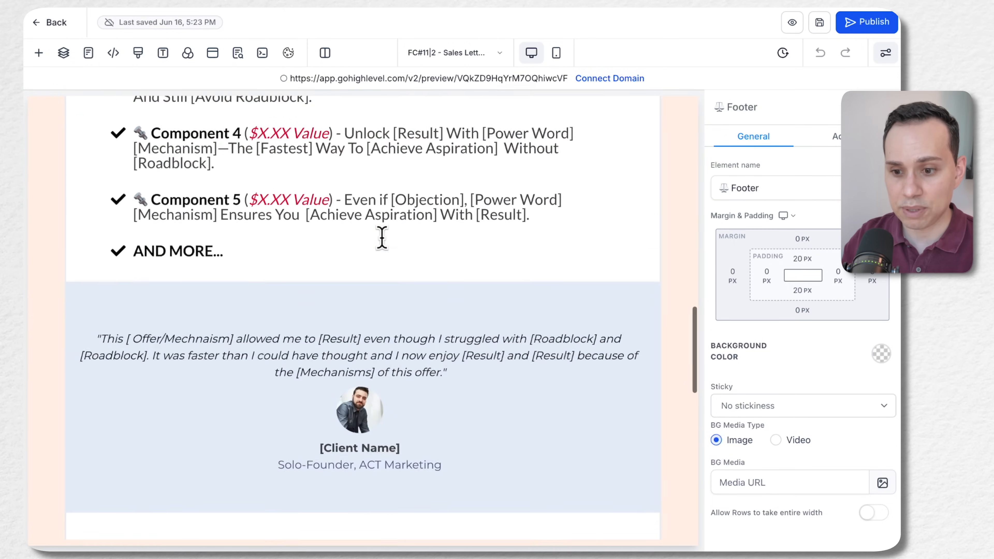
pyautogui.scroll(-8, 386, 209)
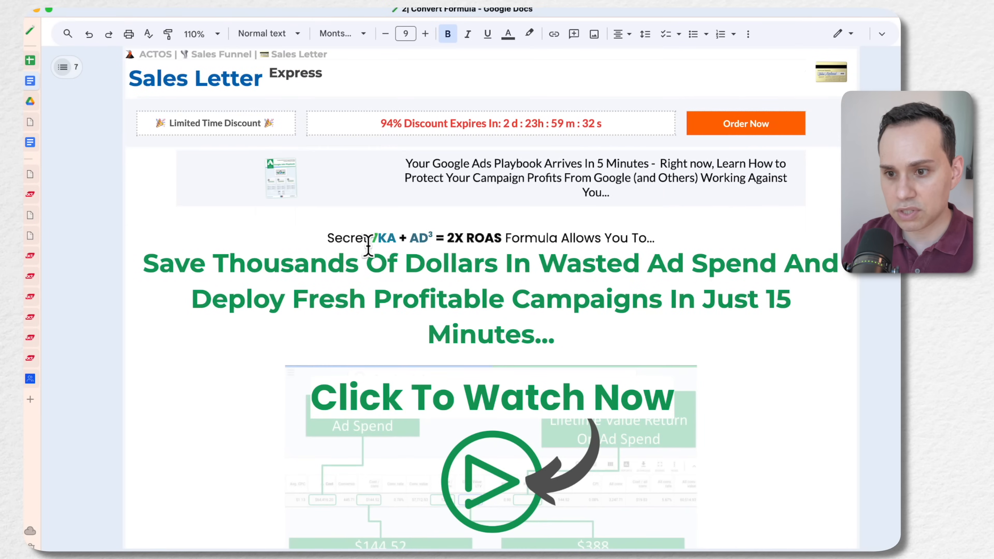
# Switch to the Convert Formula document in Google Docs and review the 11|2 - Sales Letter Express copy through its workflow notes
pyautogui.scroll(2, 368, 244)
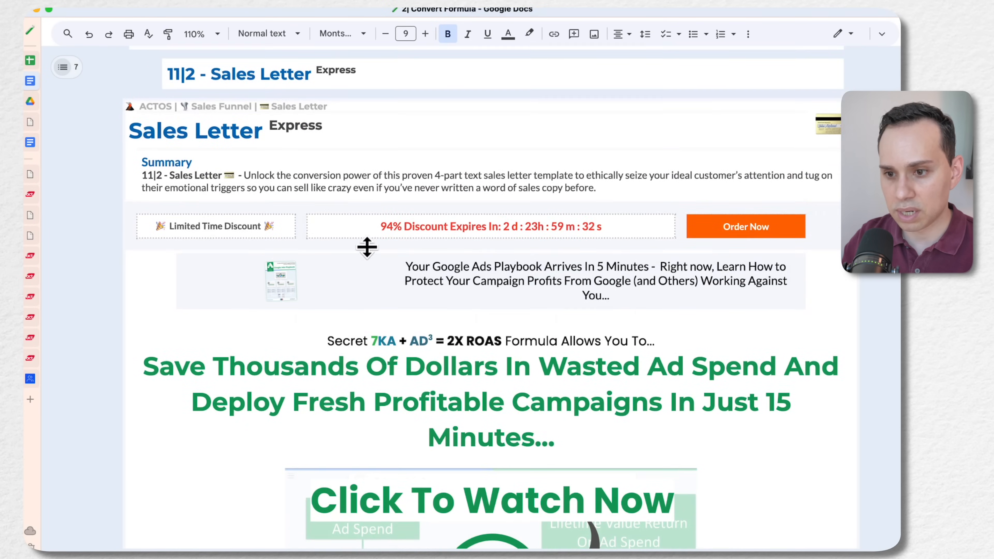
pyautogui.scroll(-12, 485, 279)
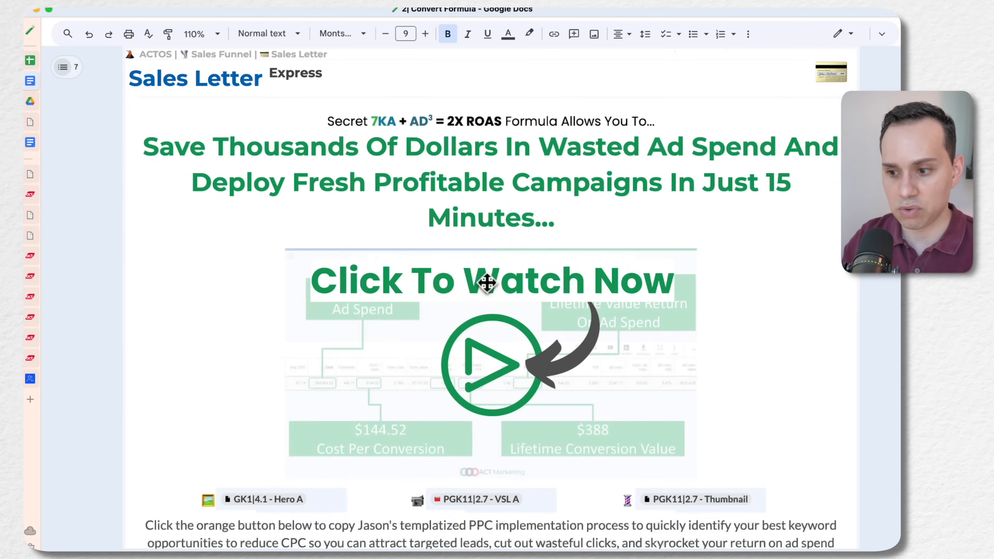
pyautogui.scroll(-15, 485, 279)
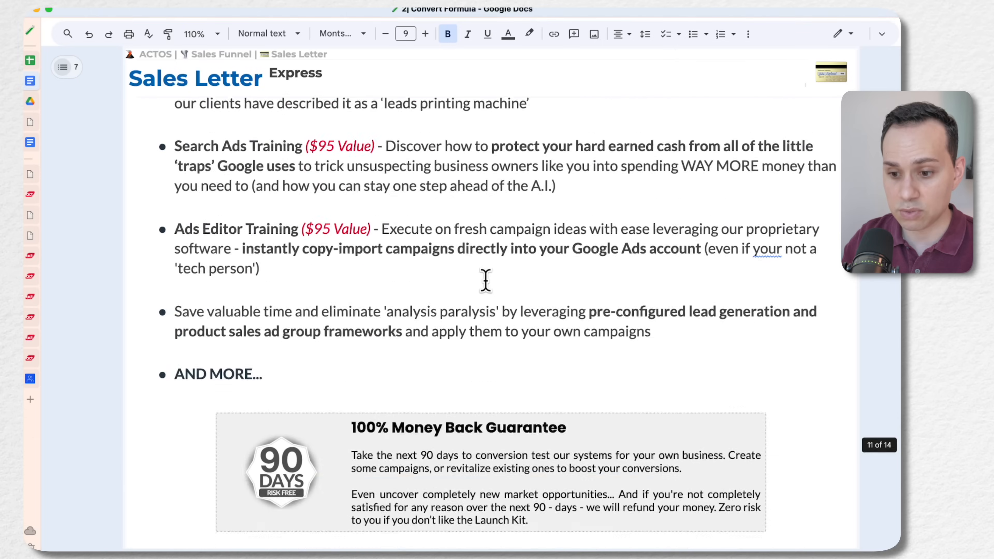
pyautogui.scroll(-9, 486, 282)
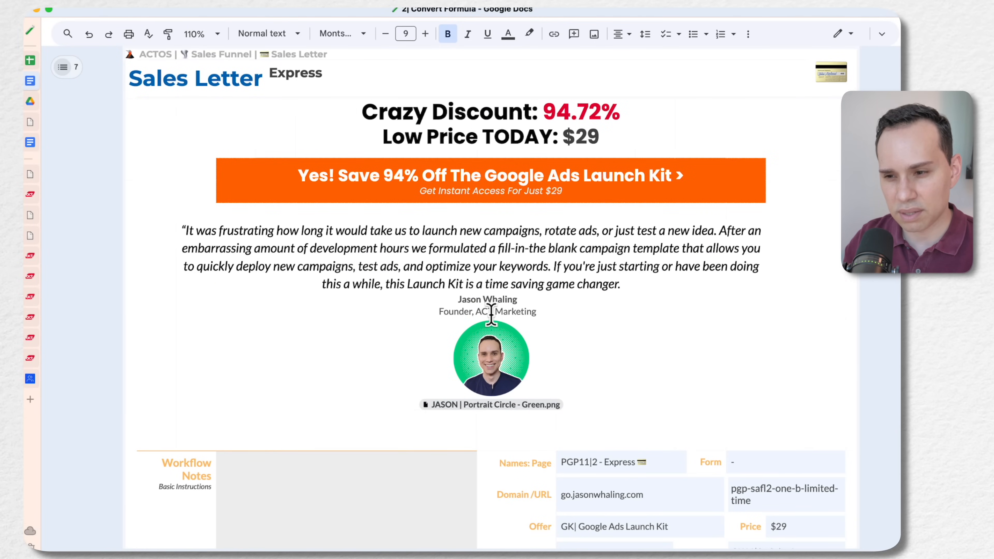
pyautogui.scroll(-9, 491, 313)
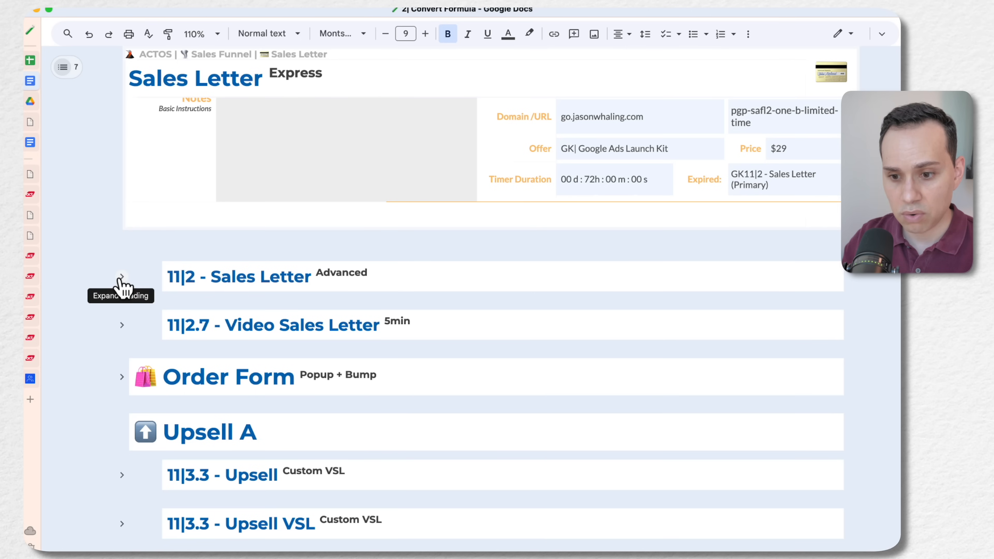
# Expand the 11|2 - Sales Letter Advanced section and read through its copy, client results and offer
pyautogui.scroll(-20, 497, 280)
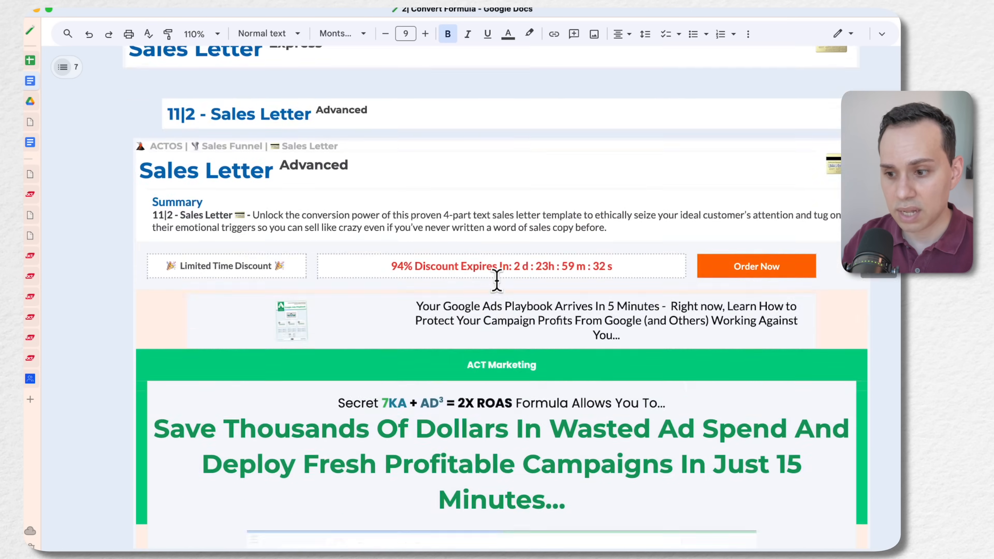
pyautogui.scroll(-6, 496, 281)
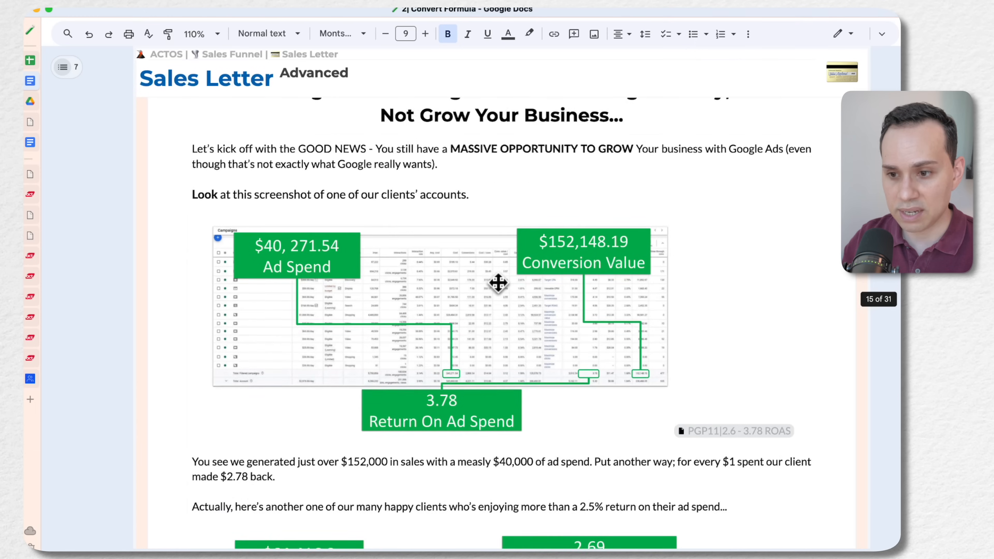
pyautogui.scroll(2, 497, 282)
pyautogui.scroll(-20, 498, 282)
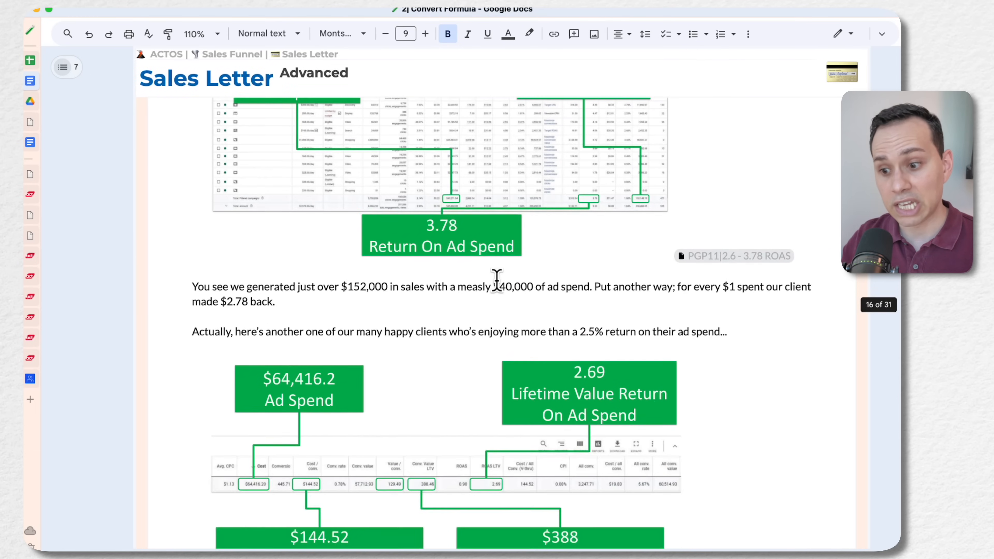
pyautogui.scroll(-20, 498, 282)
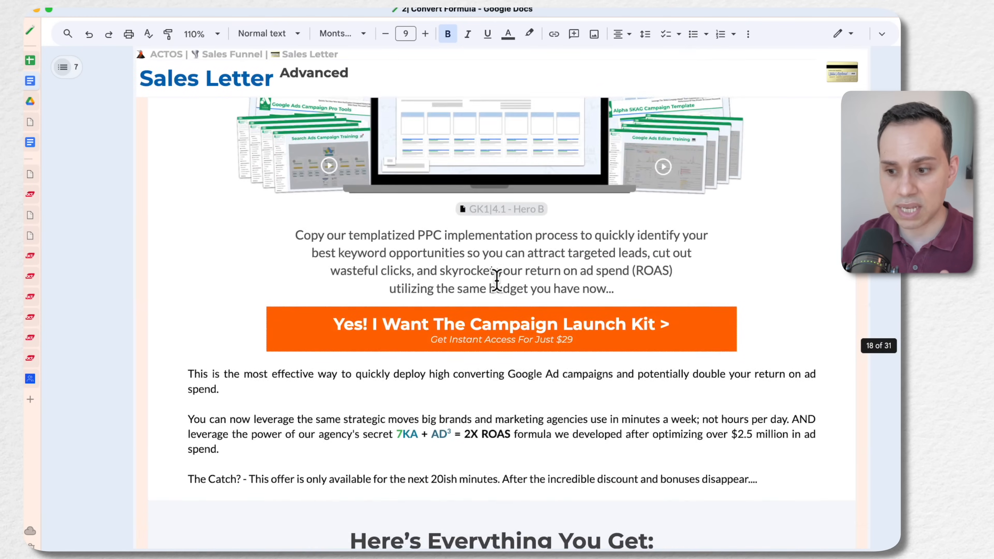
# Read the rest of the Sales Letter Advanced copy, from the hero offer through the bonuses and guarantee to the FAQ
pyautogui.scroll(-20, 497, 281)
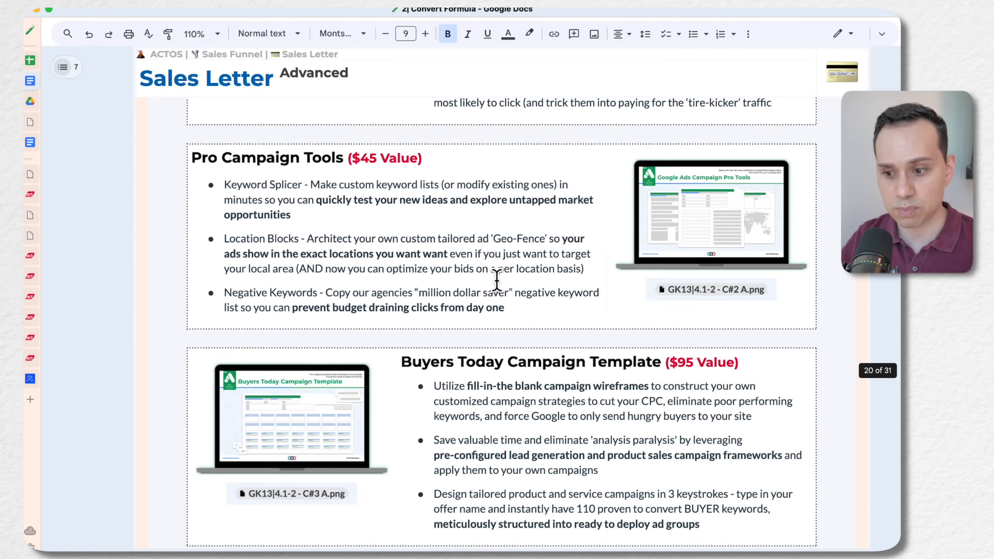
pyautogui.scroll(-20, 497, 280)
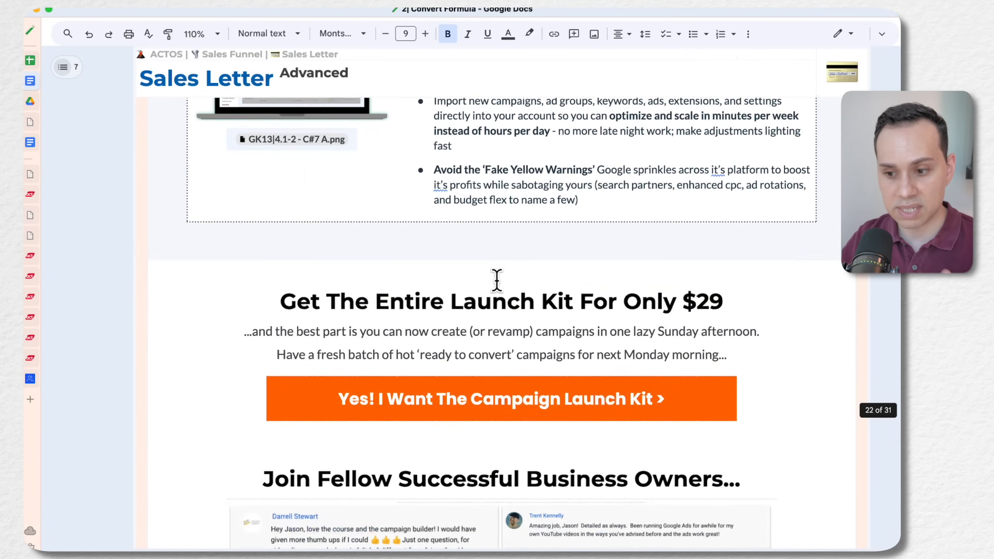
pyautogui.scroll(10, 498, 282)
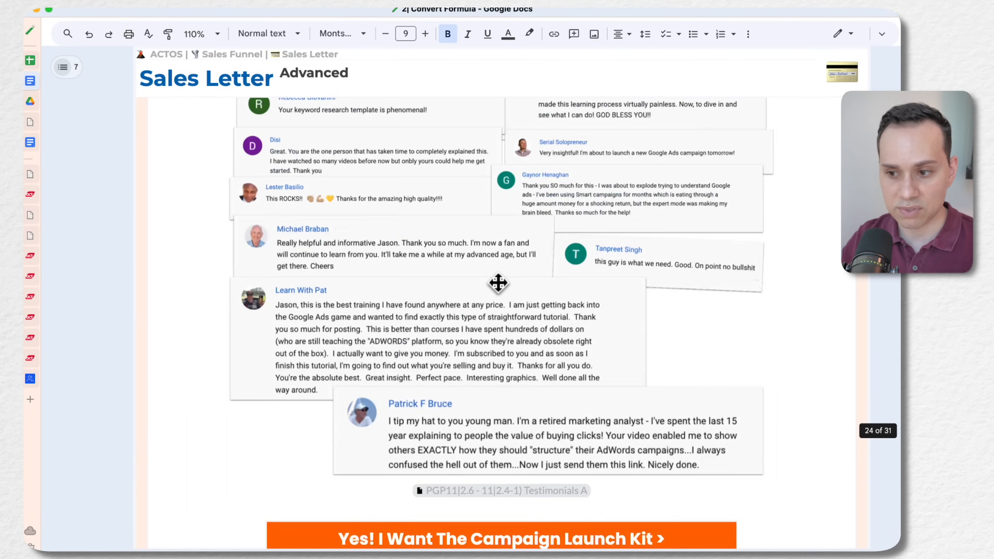
pyautogui.scroll(-20, 499, 331)
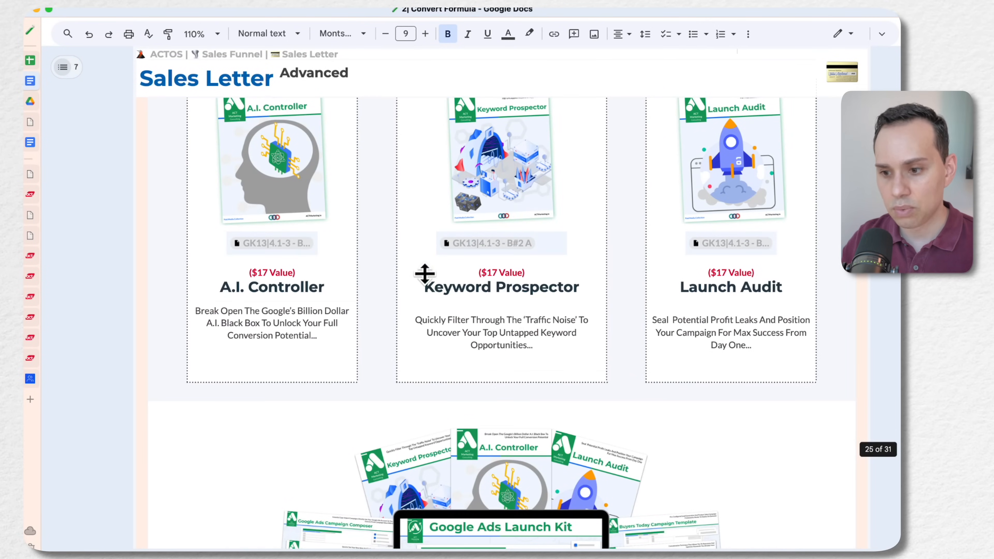
pyautogui.scroll(-20, 536, 207)
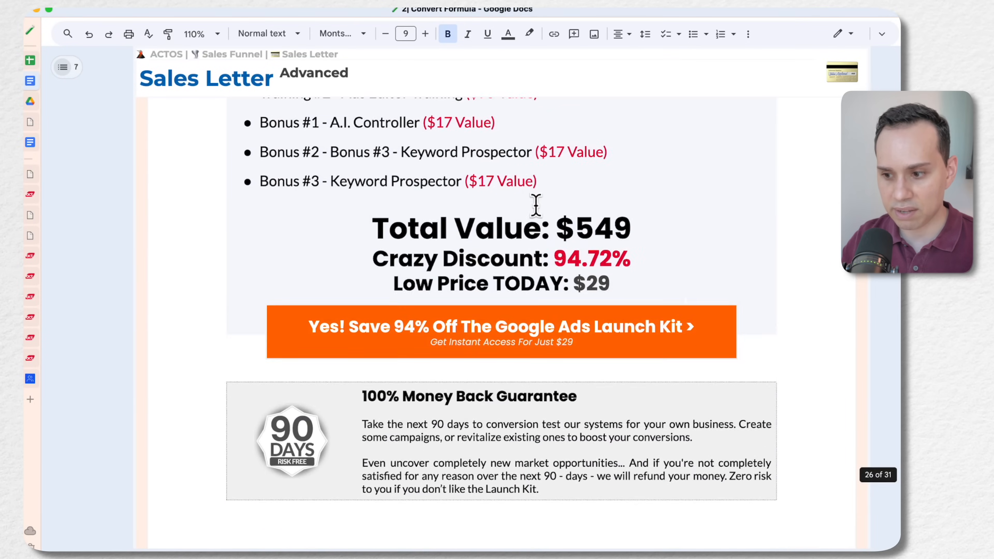
pyautogui.scroll(-20, 535, 205)
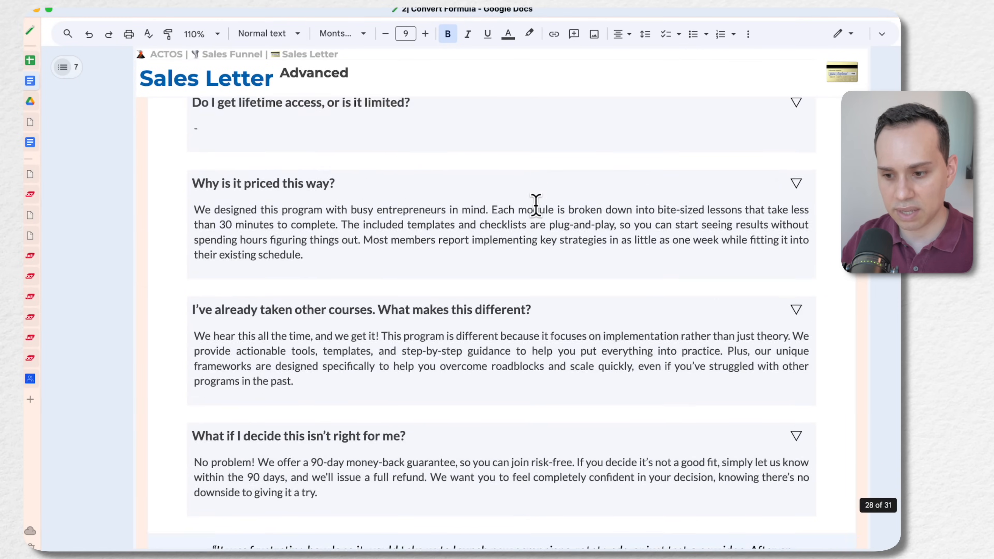
pyautogui.scroll(-20, 535, 205)
# Go back through the client results to the Sales Letter Express copy and review its pricing, headline and video block
pyautogui.scroll(6, 525, 254)
pyautogui.scroll(20, 515, 293)
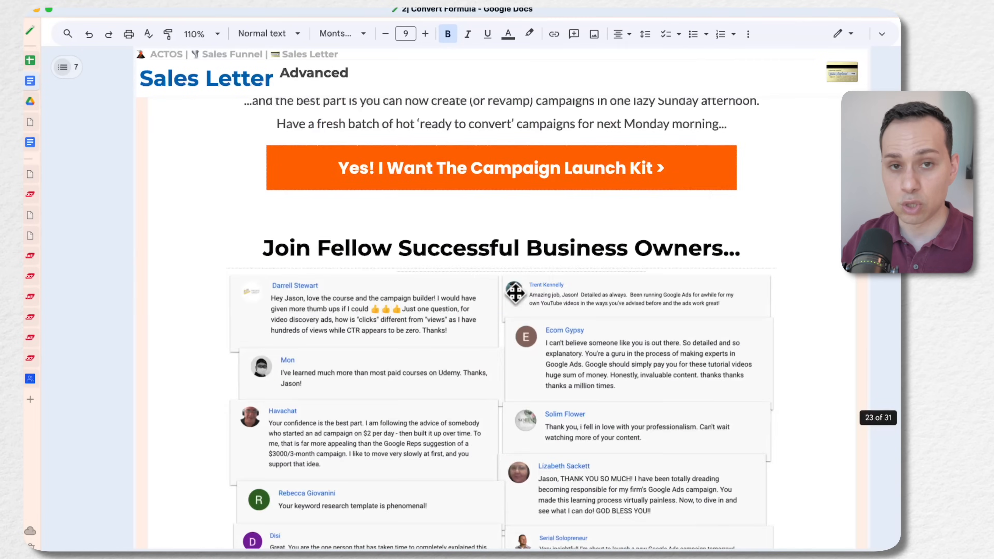
pyautogui.scroll(20, 514, 292)
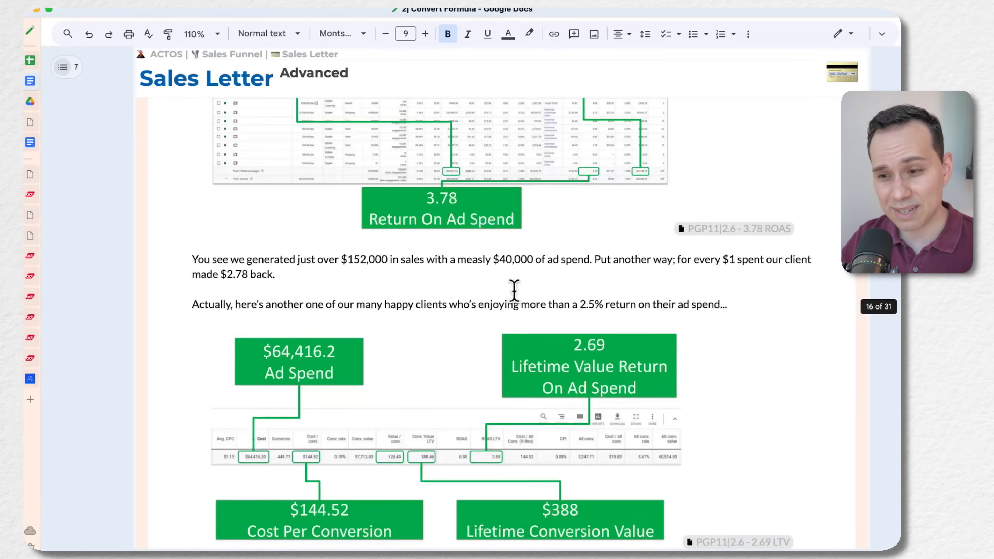
pyautogui.scroll(20, 515, 294)
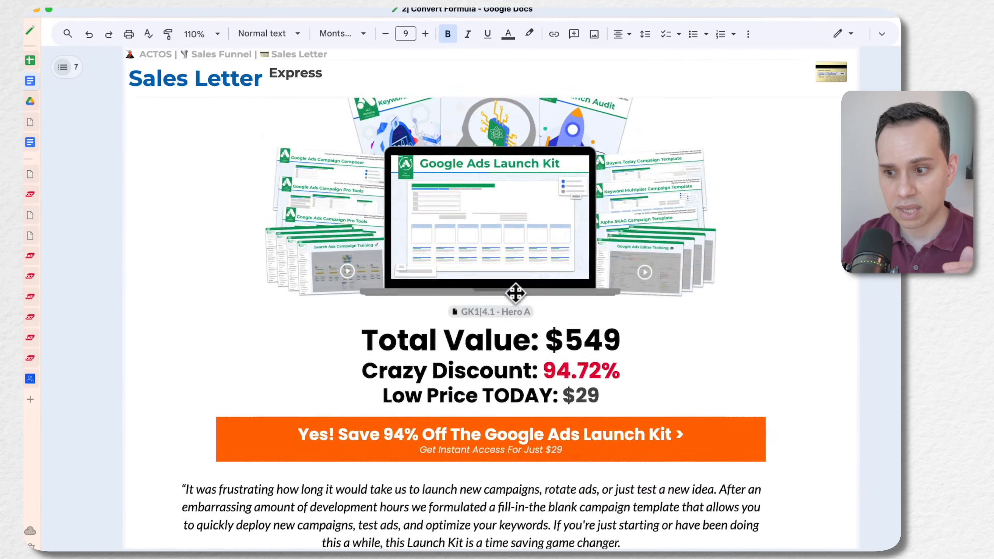
pyautogui.scroll(20, 514, 291)
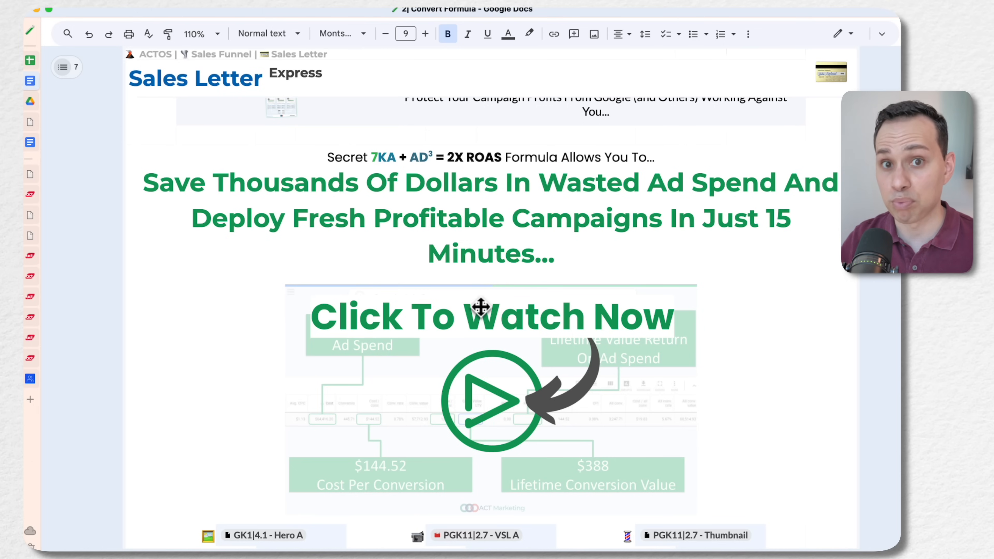
# Switch to the HighLevel page editor, look over the sales letter template up to its headline, and return to the funnel's steps
pyautogui.hotkey('ctrl', 'Left')
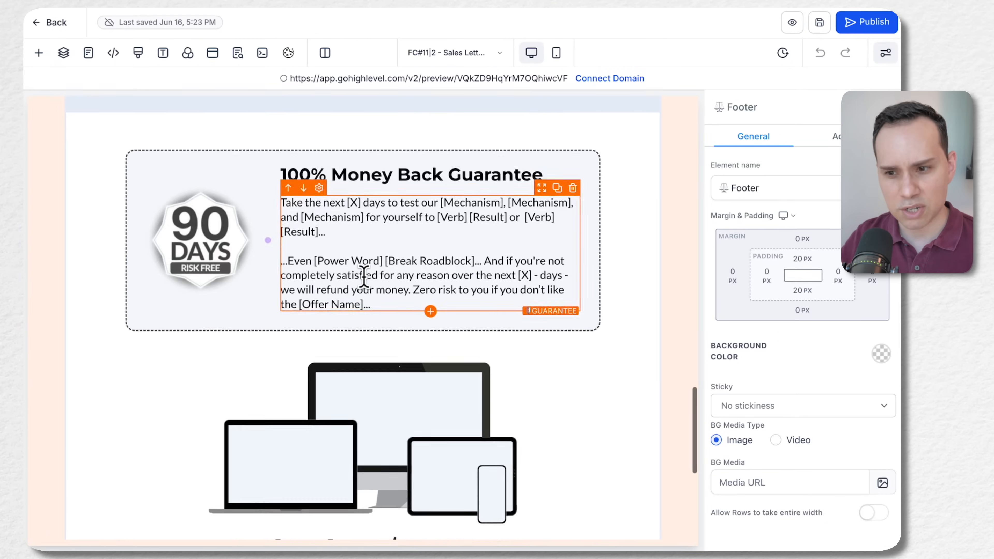
pyautogui.scroll(20, 364, 274)
pyautogui.scroll(3, 366, 288)
pyautogui.scroll(-20, 366, 288)
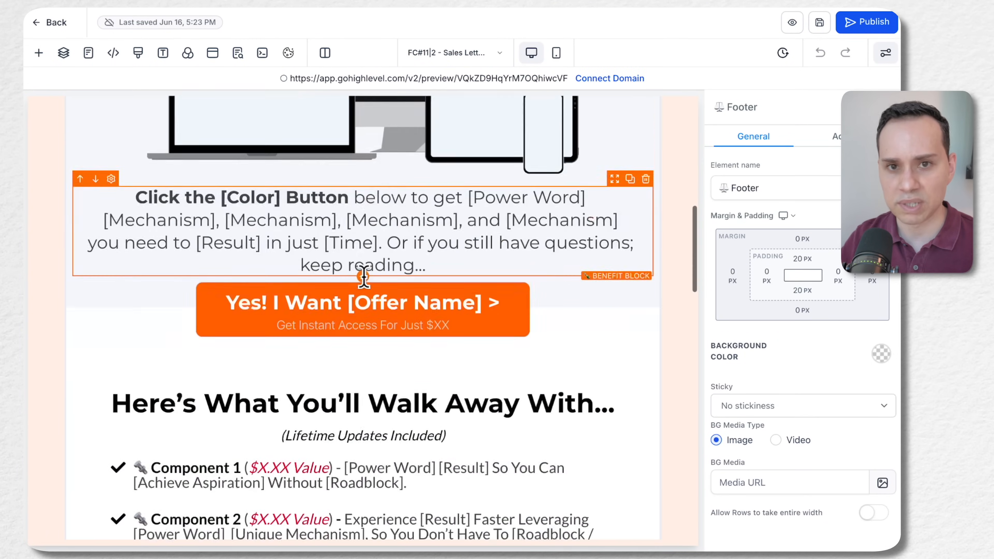
pyautogui.scroll(-3, 366, 287)
pyautogui.scroll(20, 364, 275)
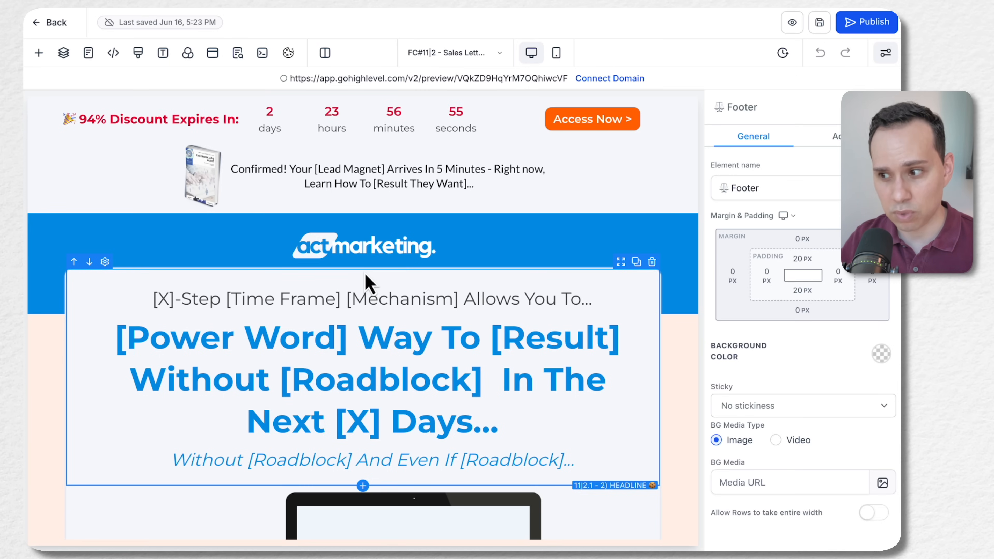
pyautogui.click(55, 25)
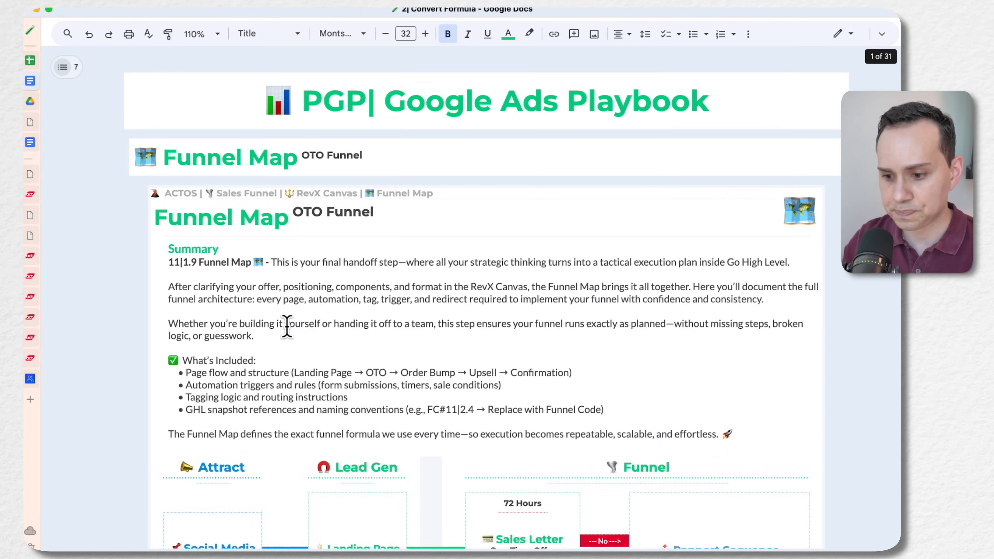
# In the Google Docs Convert Formula document, view the OTO Funnel map and highlight Order Bump under Sales Letter
pyautogui.scroll(-10, 189, 289)
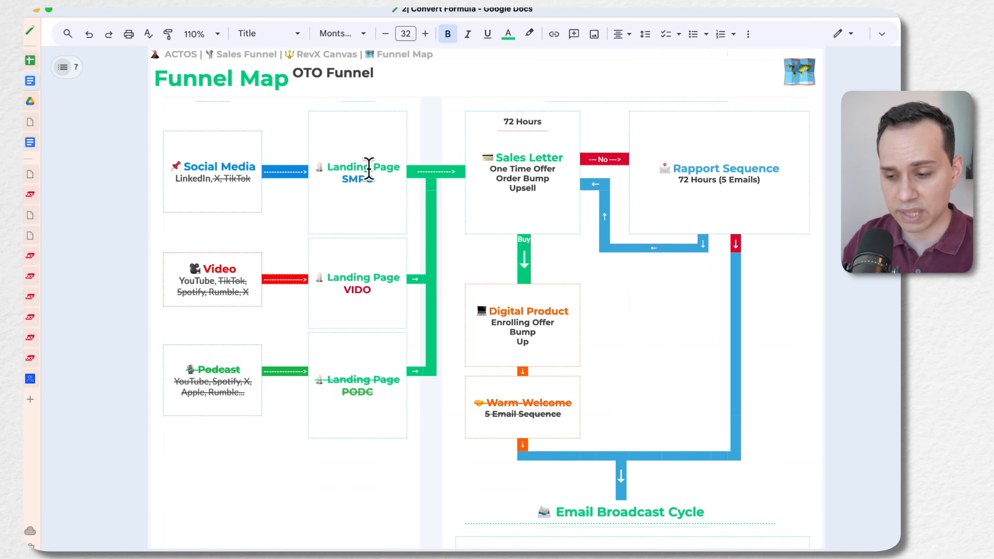
pyautogui.moveTo(487, 156); pyautogui.dragTo(556, 169)
pyautogui.click(486, 178)
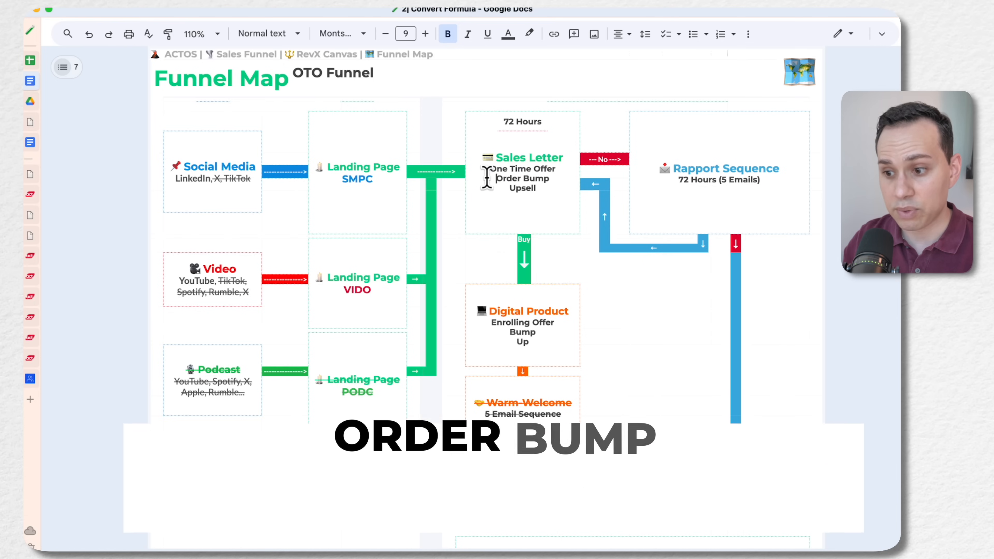
pyautogui.tripleClick(487, 178)
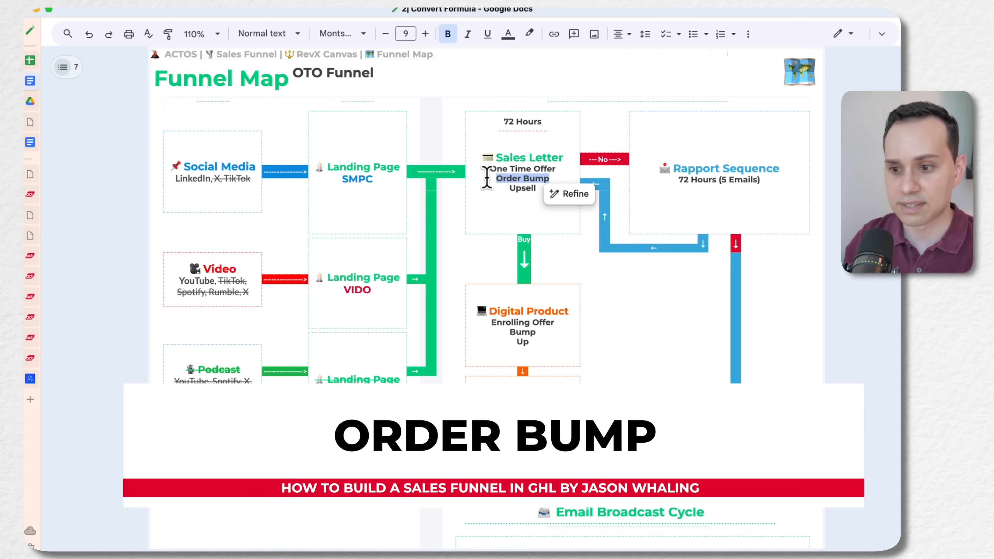
# Back in HighLevel, start adding a product to the FC#11|2 - Sales Letter EXPRESS step and choose ACT RevAlpha Canvas
pyautogui.hotkey('ctrl', 'Left')
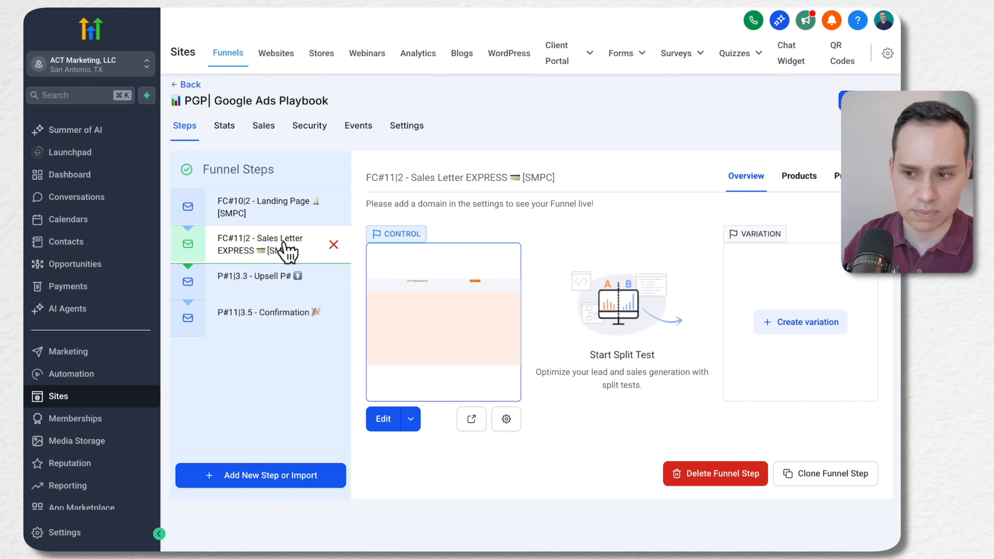
pyautogui.click(804, 189)
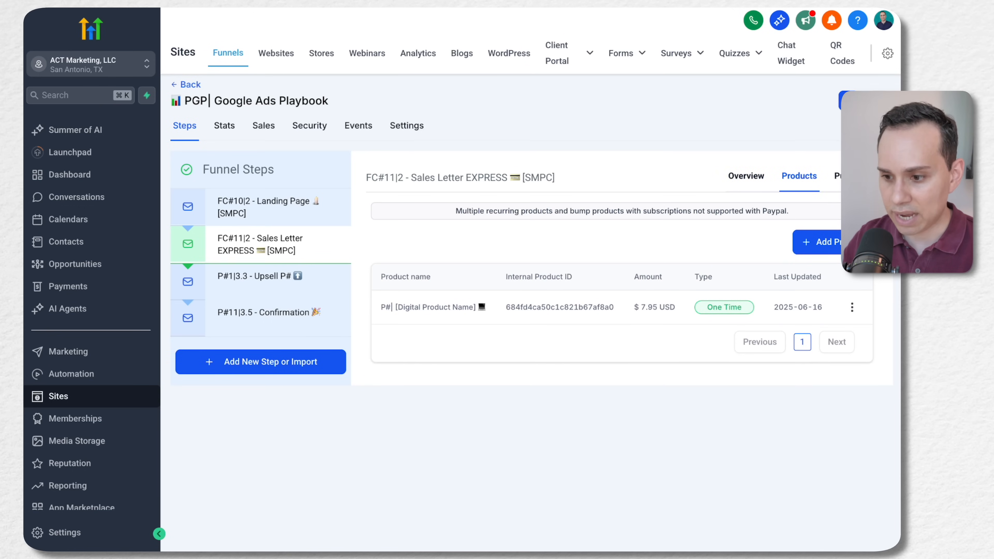
pyautogui.click(843, 242)
pyautogui.click(489, 292)
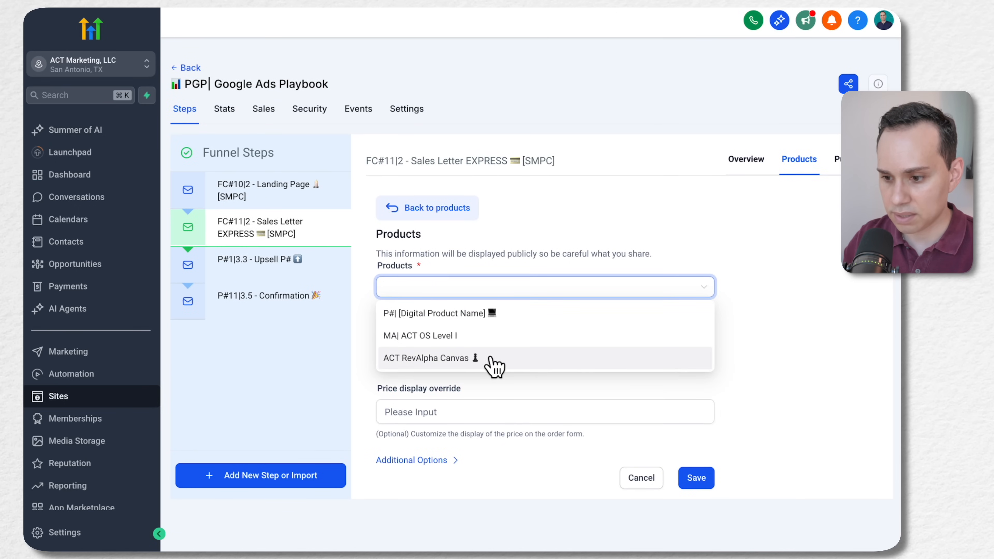
pyautogui.click(496, 362)
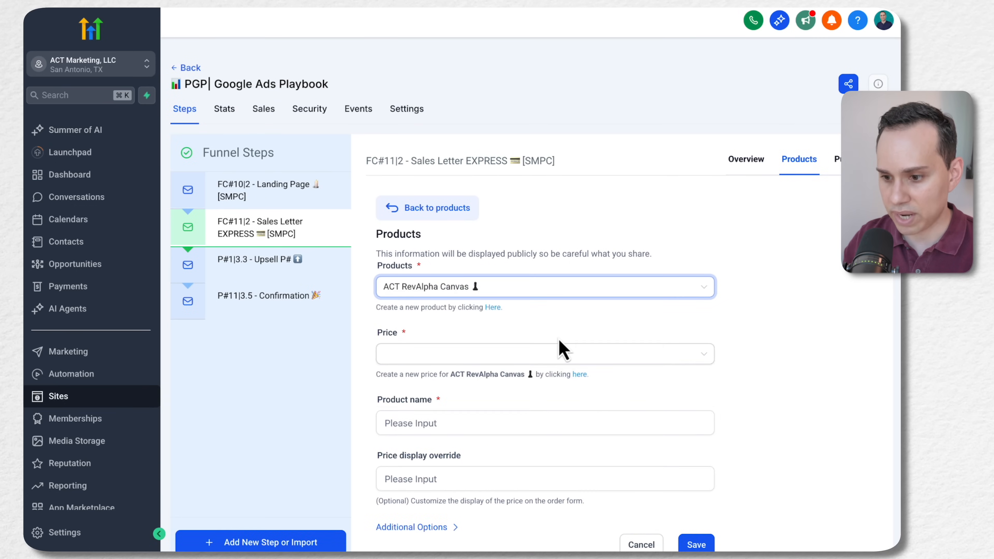
# Choose the ACT RevAlpha Canvas price, designate the item as a Bump Product in the additional options, and save it
pyautogui.scroll(-1, 509, 337)
pyautogui.click(487, 319)
pyautogui.click(427, 343)
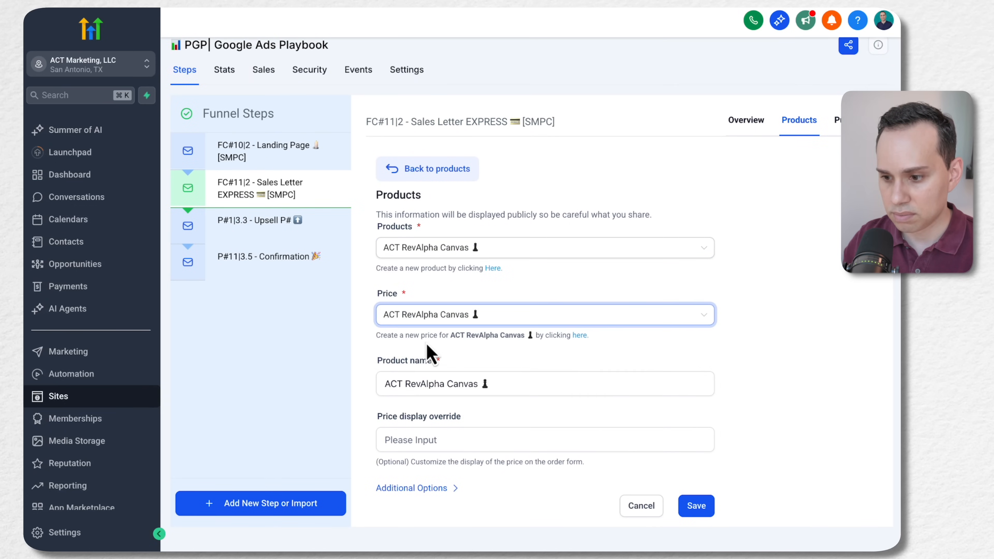
pyautogui.click(488, 316)
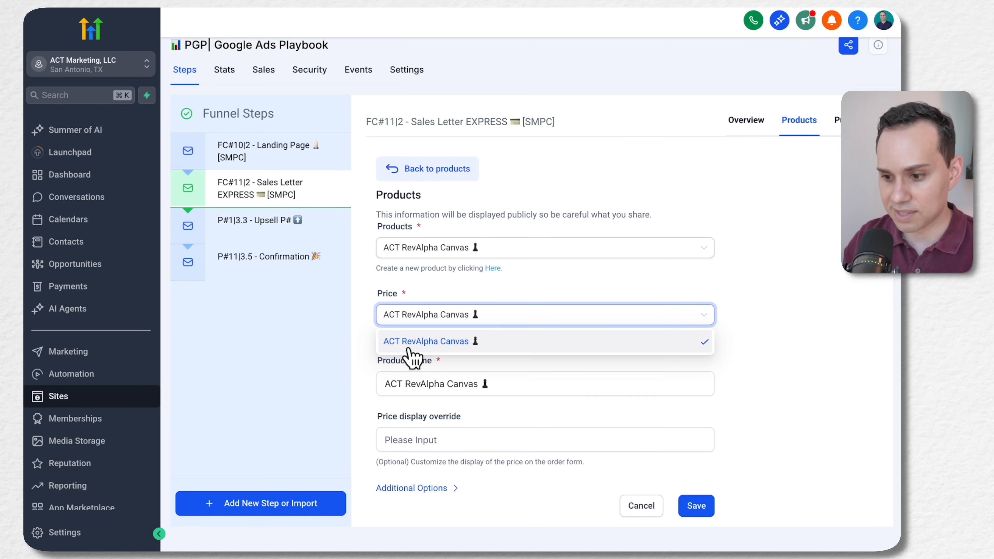
pyautogui.click(412, 344)
pyautogui.click(401, 489)
pyautogui.scroll(-3, 403, 497)
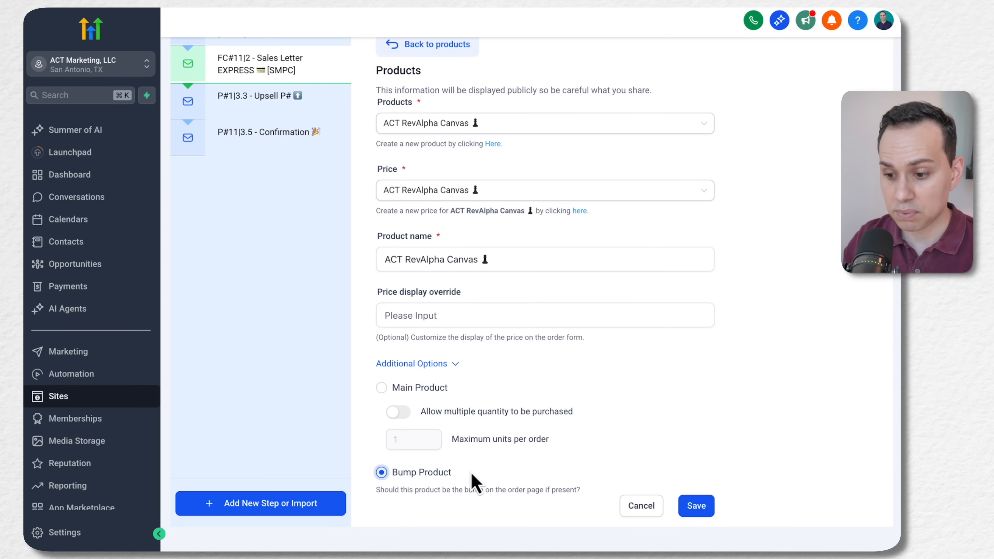
pyautogui.click(698, 507)
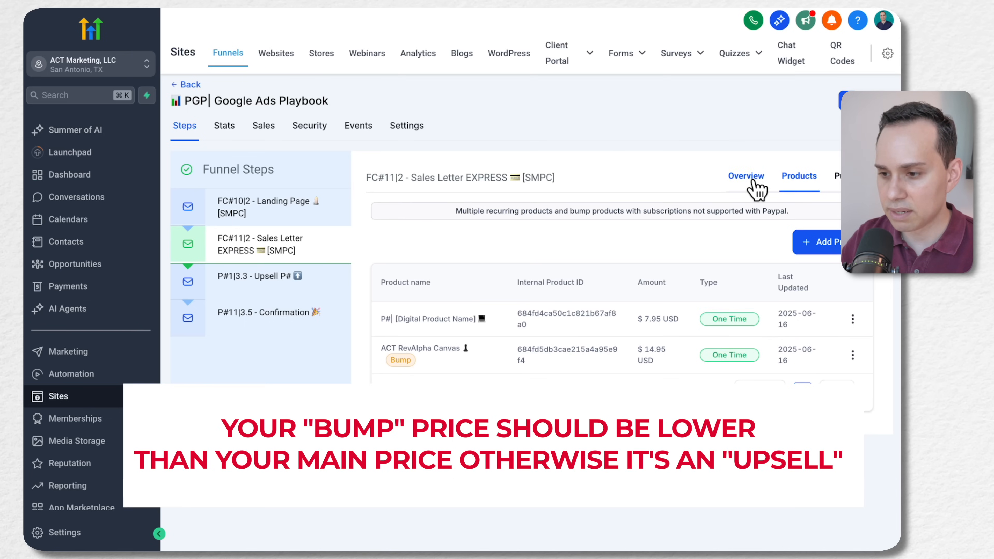
# Open the sales letter page for editing, and highlight "Yes, Super Charge My Landing Pages Too!" in the Google Docs Order Form copy
pyautogui.click(739, 179)
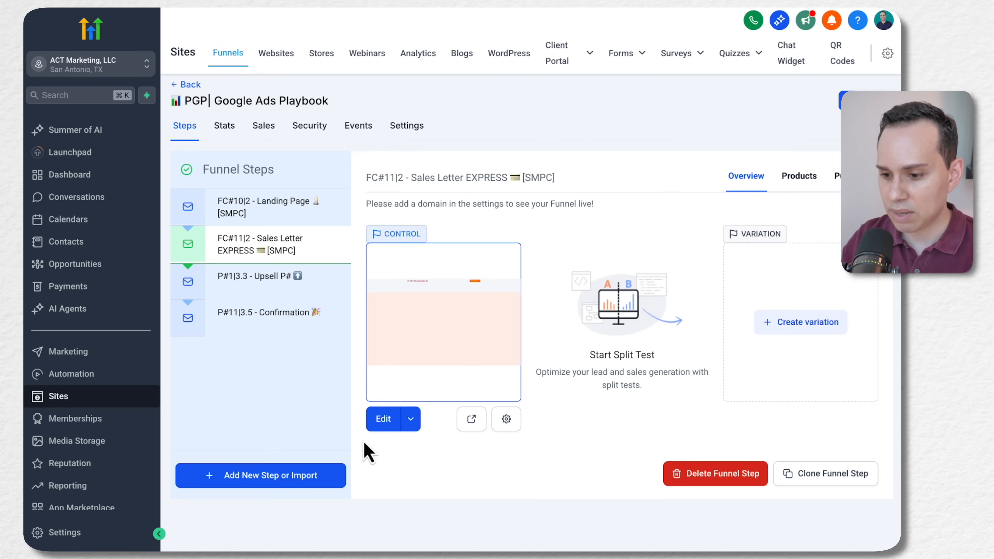
pyautogui.click(384, 418)
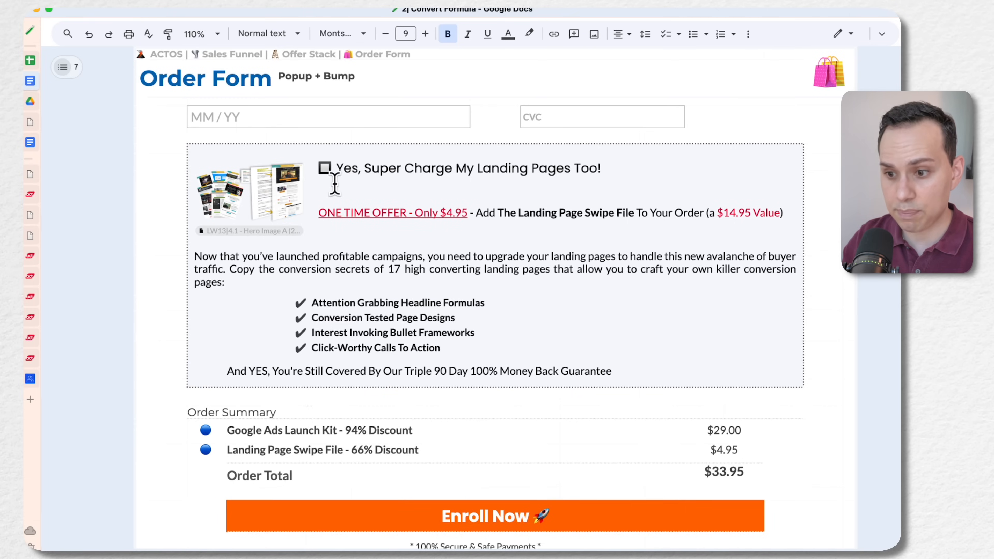
pyautogui.click(340, 167)
pyautogui.hotkey('shift', 'End')
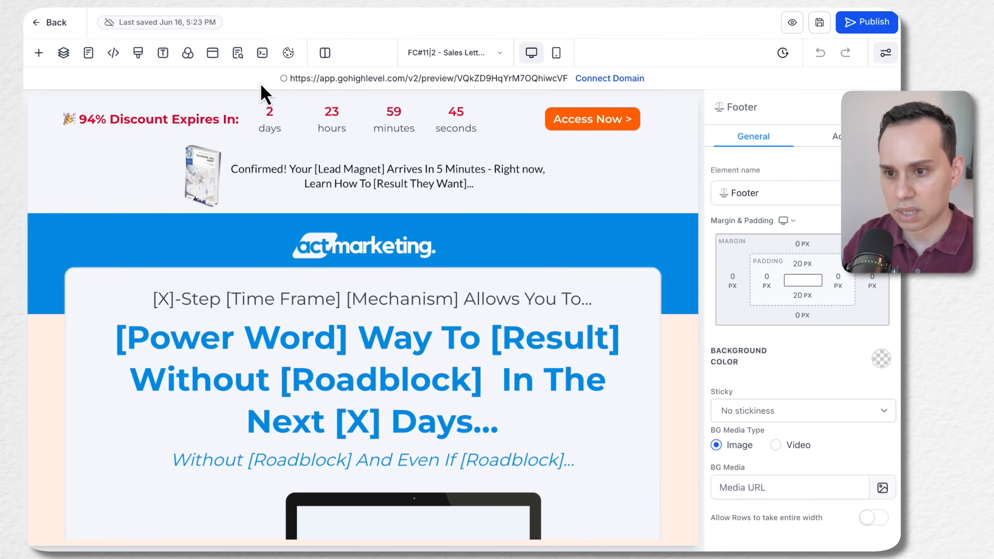
# Open the sales letter page's order popup in HighLevel, select its Order Form element and look through the general settings
pyautogui.click(213, 55)
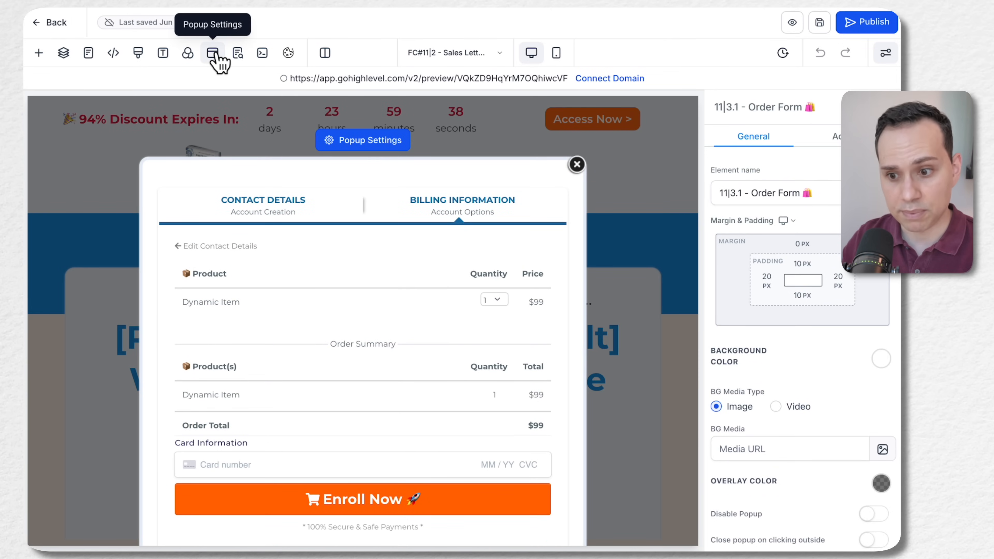
pyautogui.scroll(-2, 358, 288)
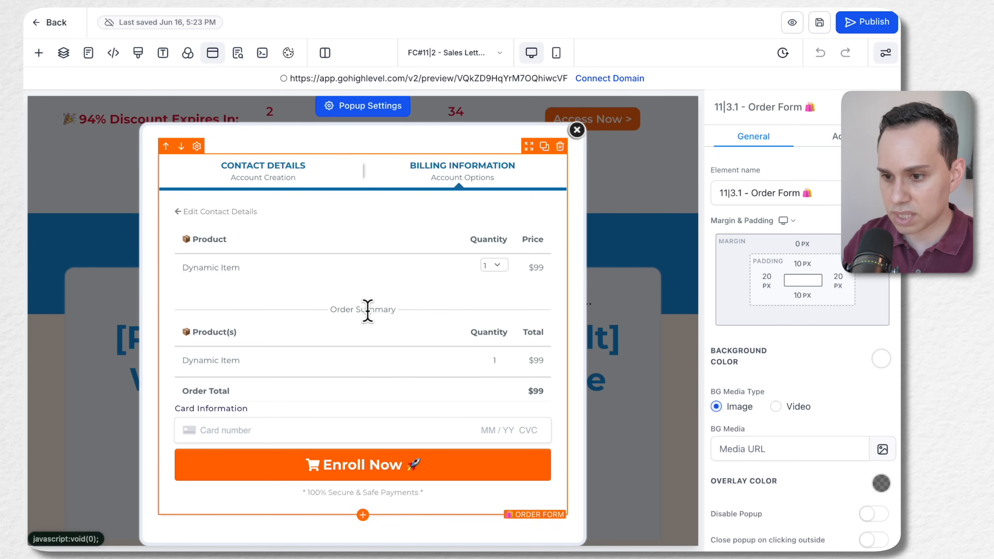
pyautogui.click(357, 303)
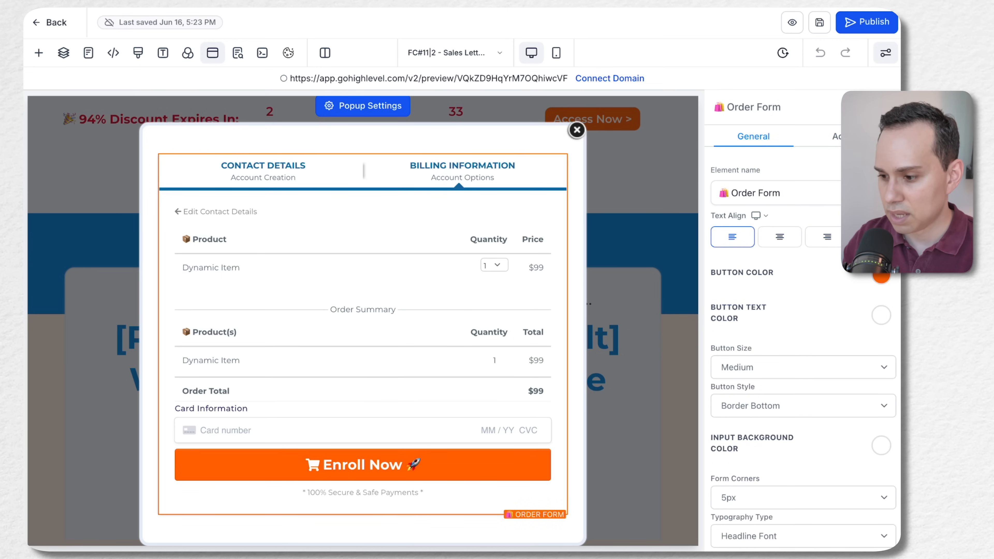
pyautogui.scroll(-3, 826, 236)
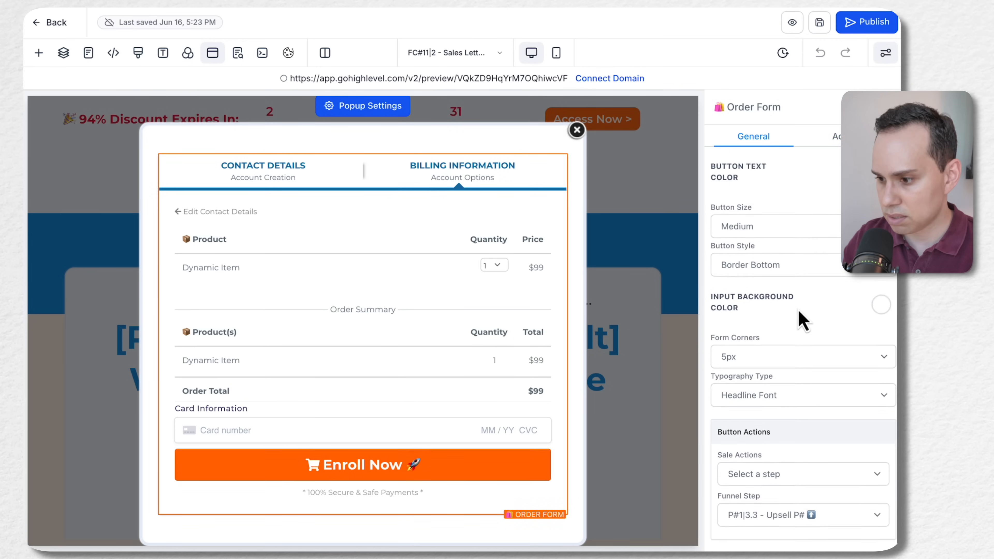
pyautogui.scroll(-5, 803, 317)
# In the Order Form's advanced order bump options, add a bump product and choose ACT RevAlpha Canvas
pyautogui.click(837, 136)
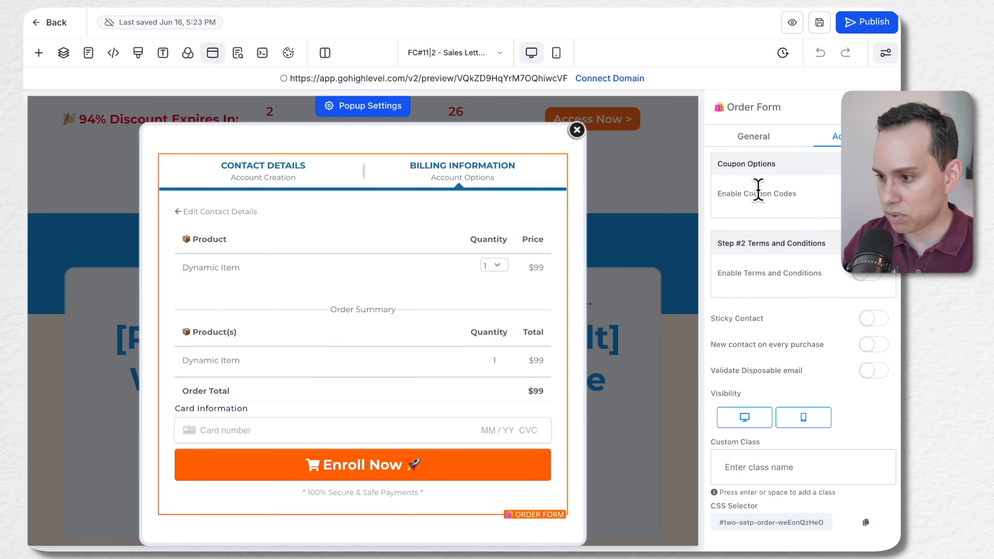
pyautogui.scroll(5, 849, 288)
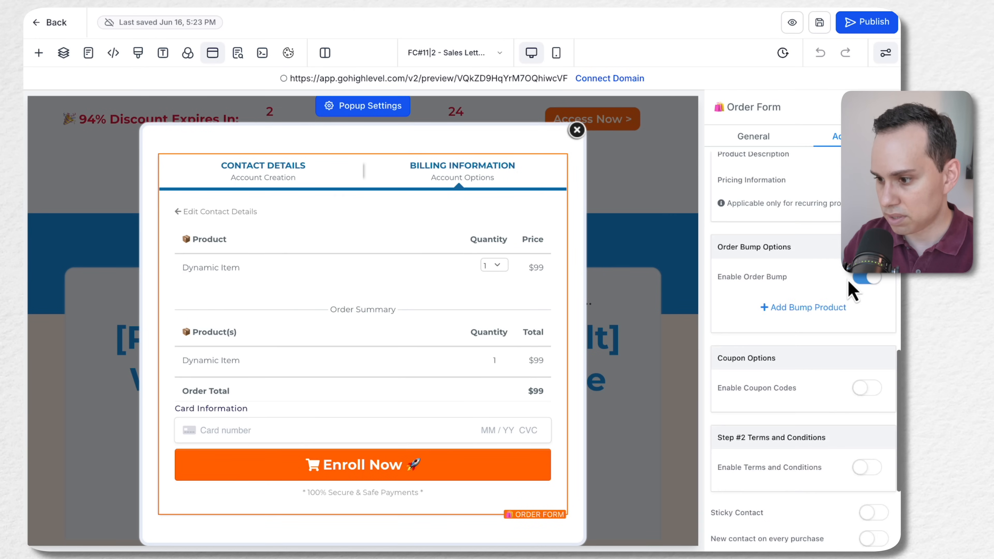
pyautogui.click(792, 313)
pyautogui.scroll(-3, 792, 312)
pyautogui.click(853, 203)
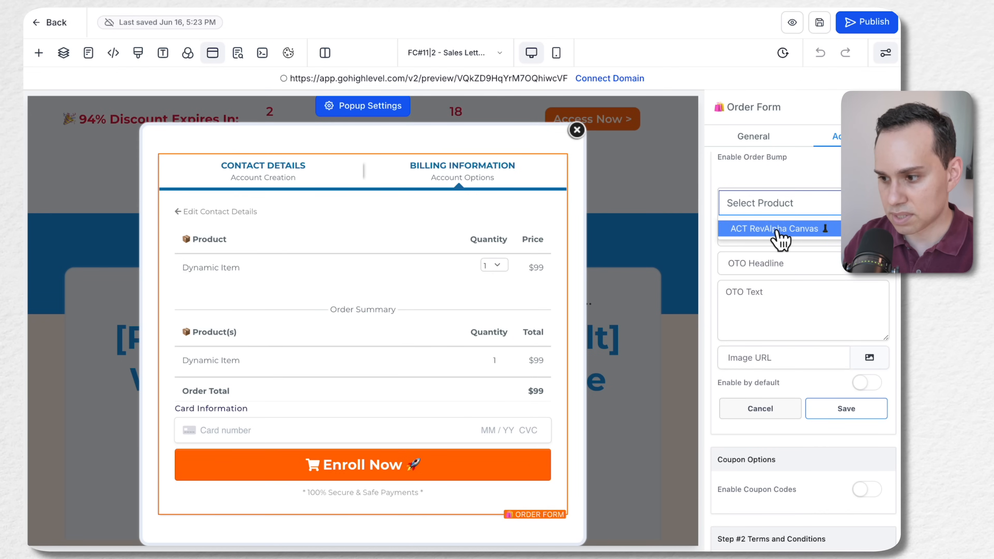
pyautogui.click(767, 228)
pyautogui.click(853, 203)
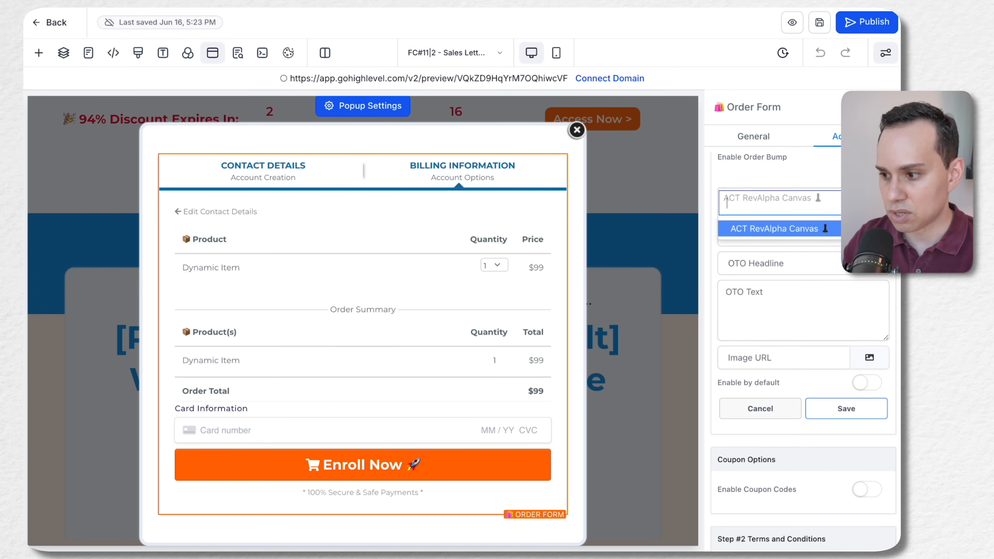
pyautogui.click(808, 179)
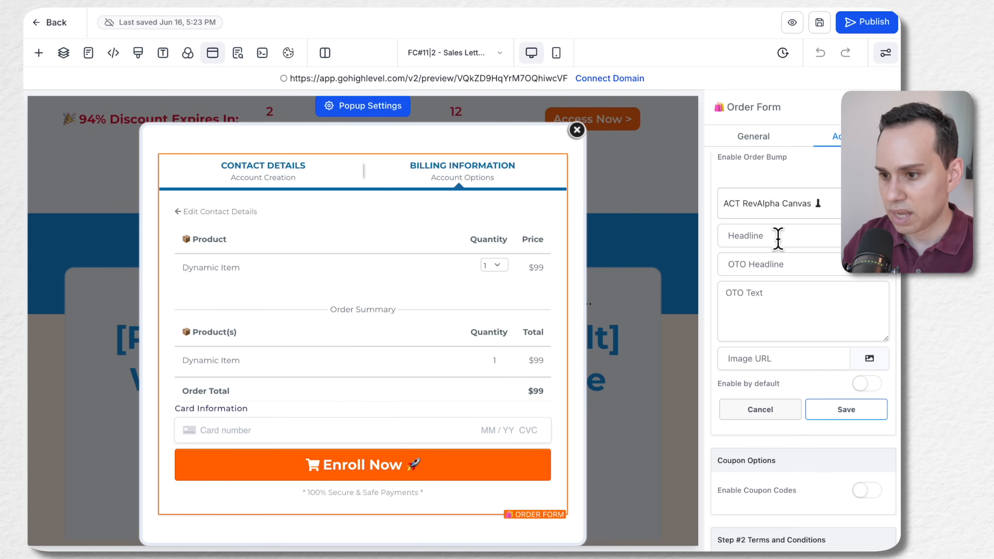
# Paste "Yes, Super Charge My Landing Pages Too!" as the bump product's headline
pyautogui.click(808, 235)
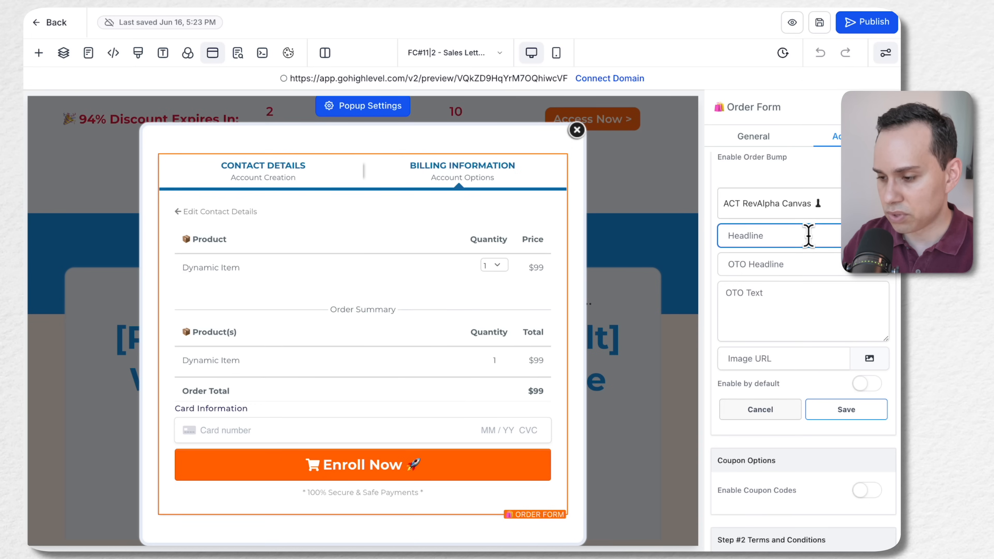
pyautogui.hotkey('ctrl', 'v')
pyautogui.scroll(15, 821, 235)
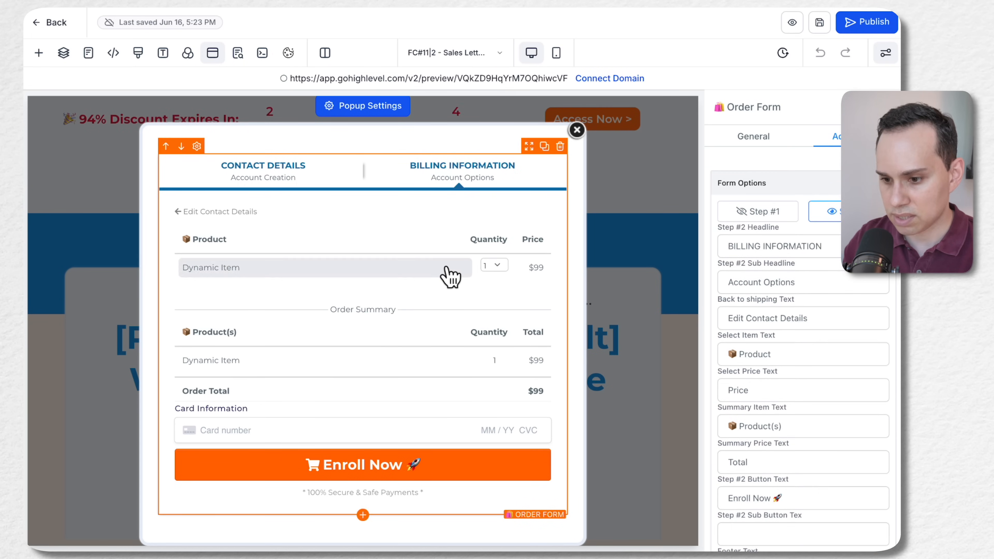
pyautogui.scroll(-15, 787, 319)
pyautogui.scroll(-6, 788, 323)
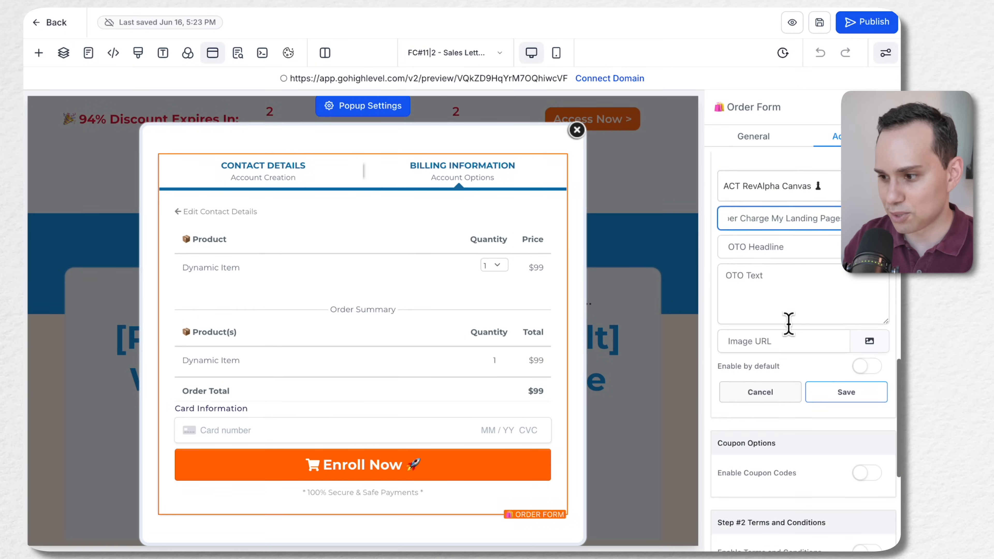
# Copy the full "ONE TIME OFFER - Only $4.95" line from the Google Docs Order Form into the bump's OTO headline in HighLevel
pyautogui.hscroll(2, 756, 246)
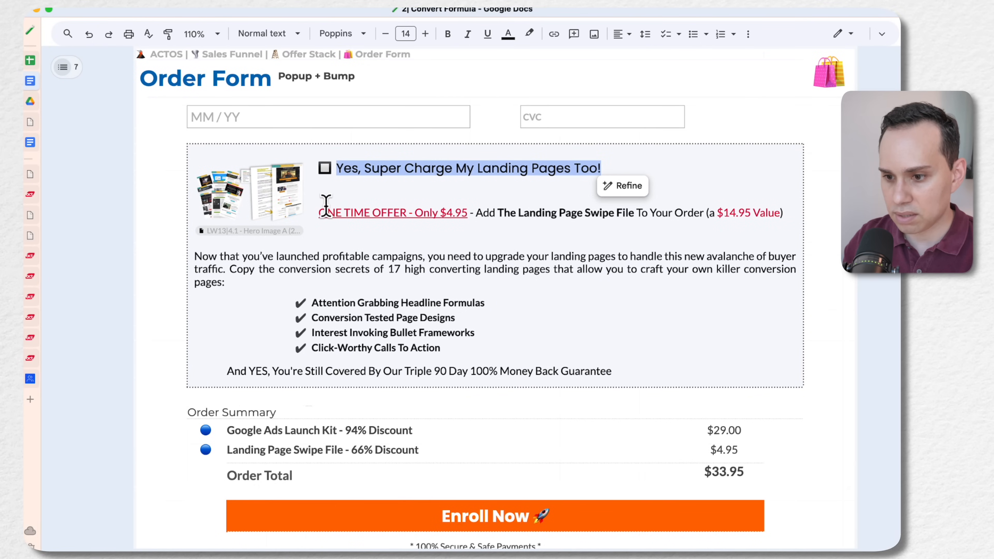
pyautogui.click(320, 212)
pyautogui.keyDown('shift'); pyautogui.click(783, 213); pyautogui.keyUp('shift')
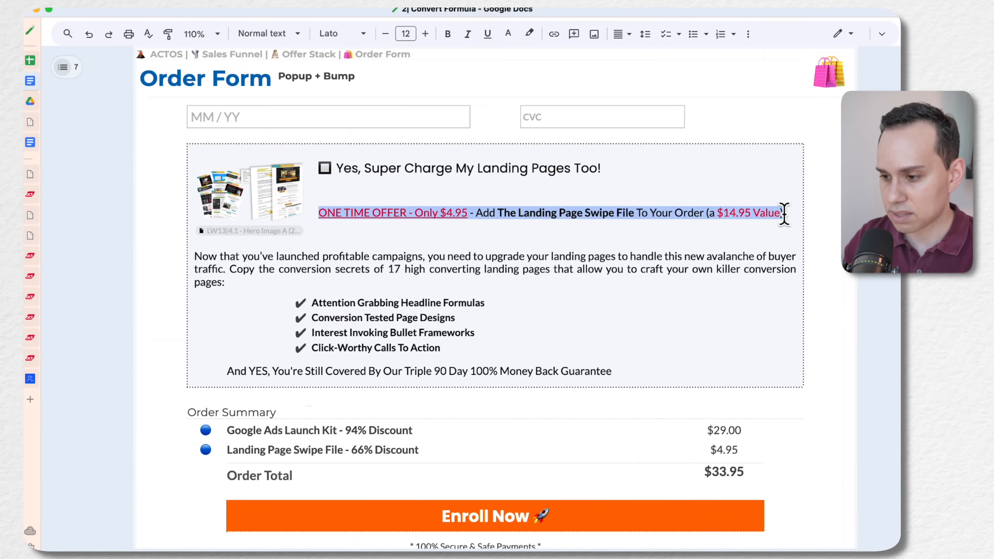
pyautogui.press('super+c')
pyautogui.press('super+Tab')
pyautogui.click(756, 253)
pyautogui.press('super+v')
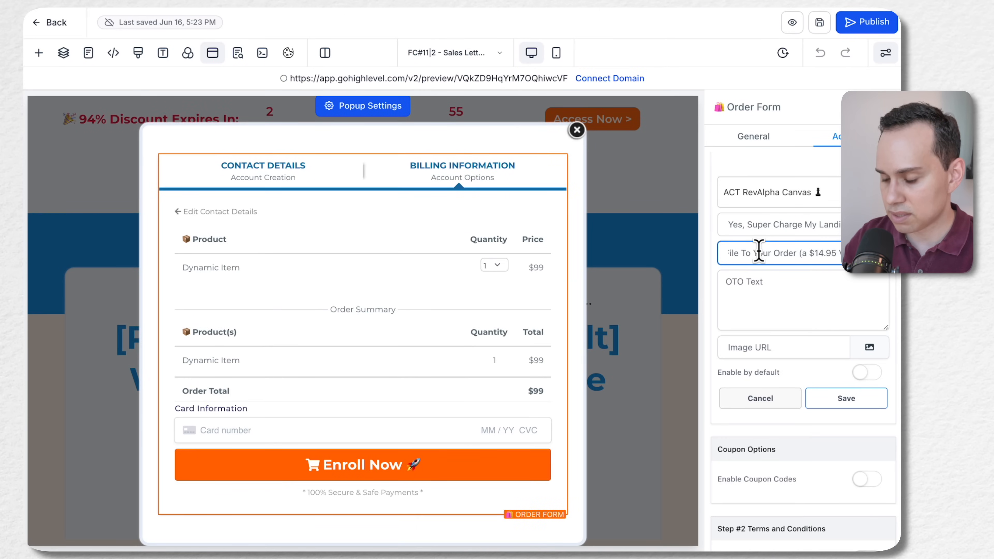
# Copy the "Now that you've launched profitable campaigns" paragraph from Google Docs into the bump's OTO text in HighLevel, preceded by a dash
pyautogui.click(747, 284)
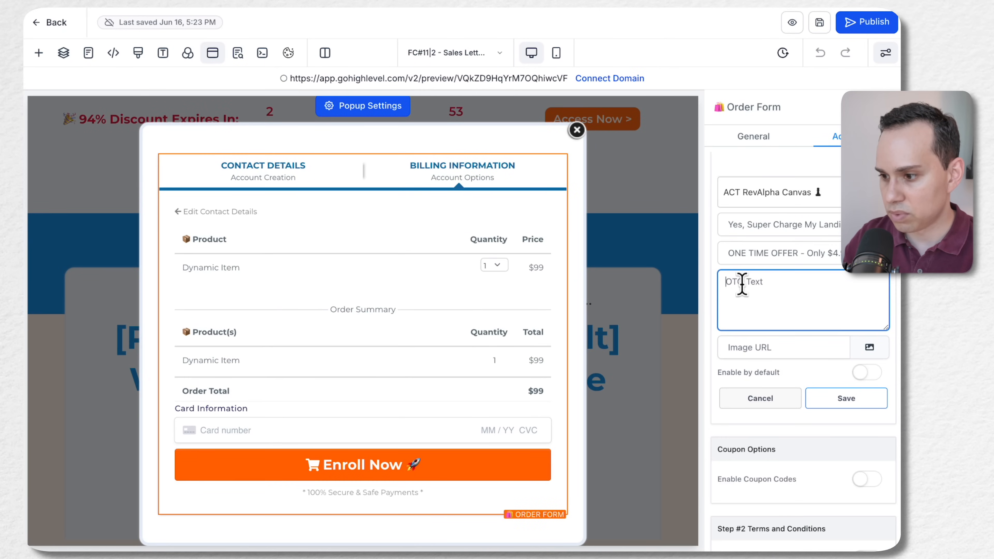
pyautogui.press('super+Tab')
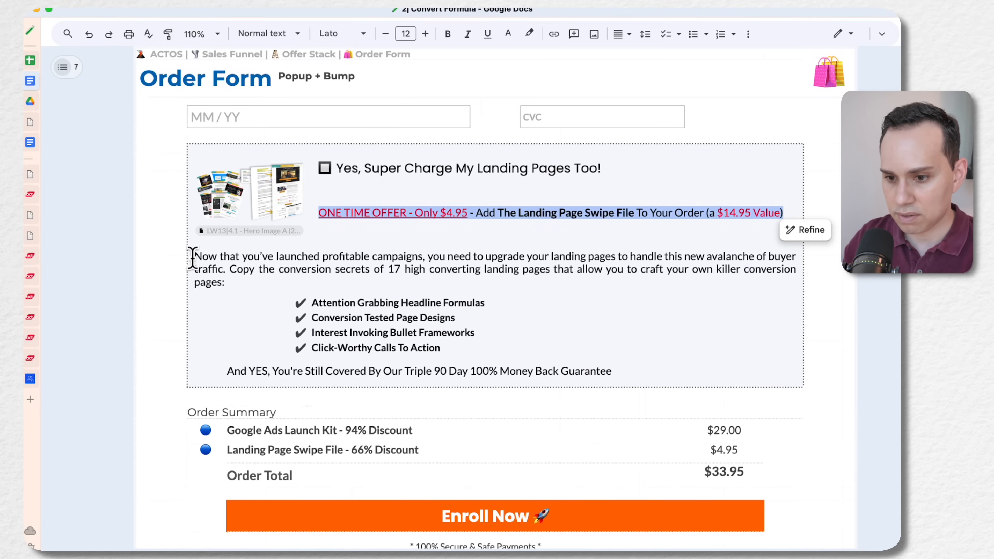
pyautogui.click(193, 257)
pyautogui.keyDown('shift'); pyautogui.click(224, 284); pyautogui.keyUp('shift')
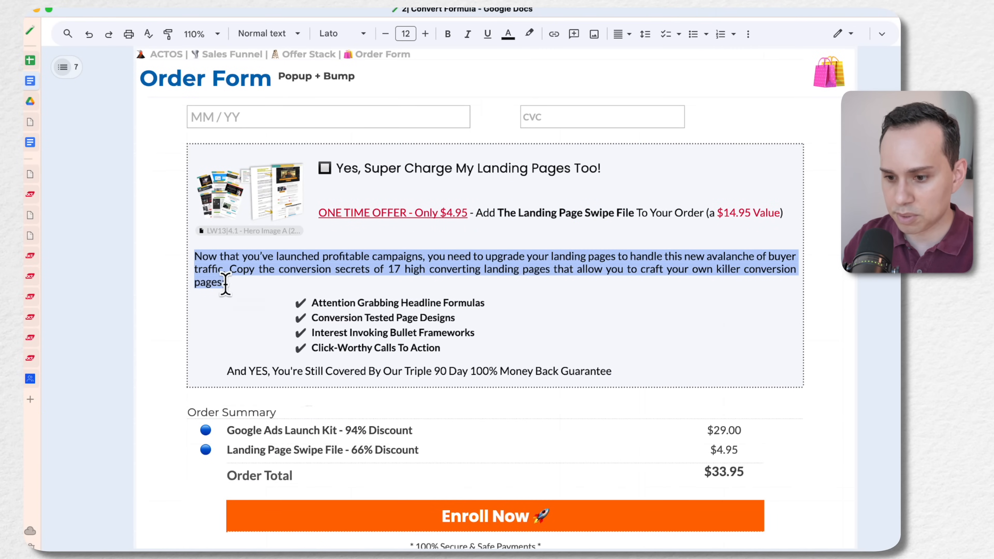
pyautogui.press('super+Tab')
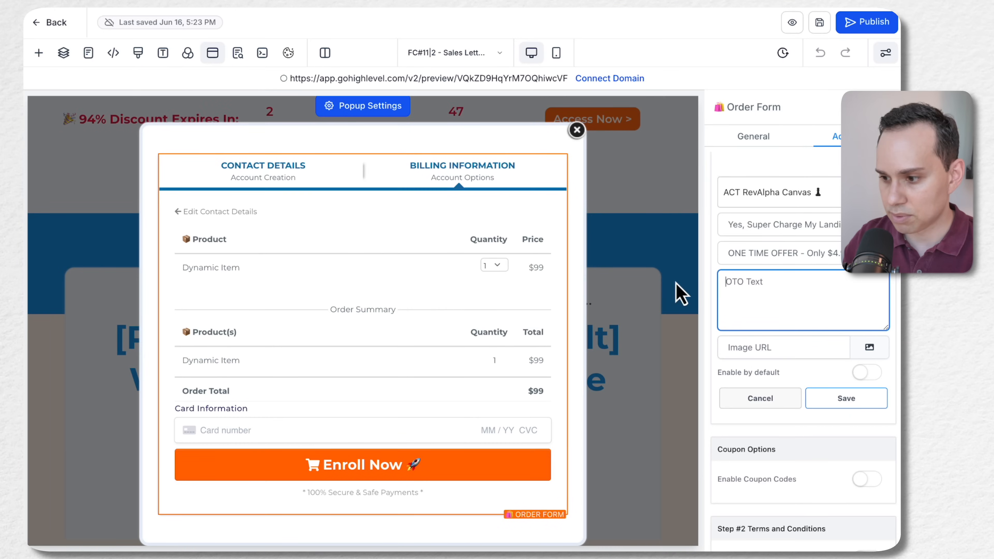
pyautogui.press('super+v')
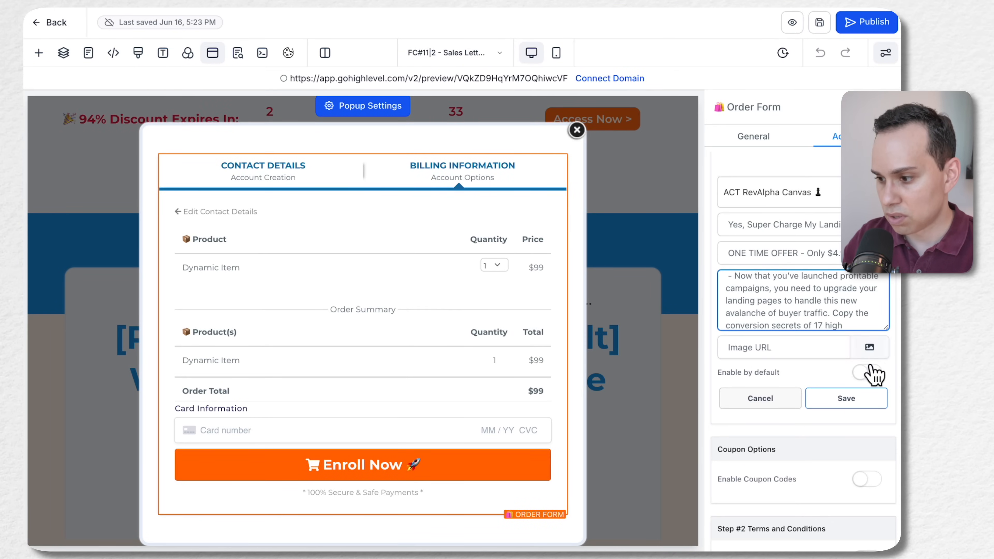
# Insert the landing page swipe file hero image from media storage as the bump image and save the bump product
pyautogui.click(871, 350)
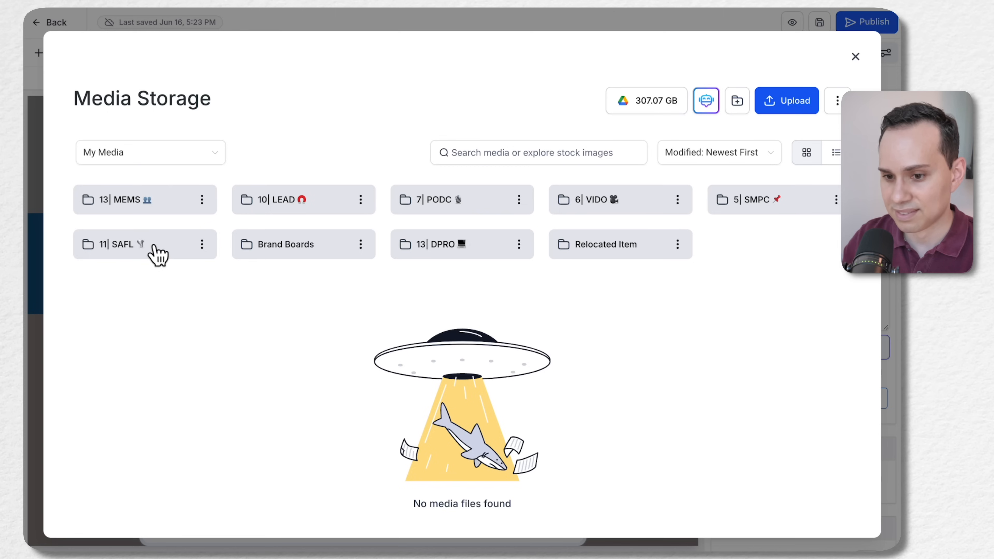
pyautogui.click(137, 254)
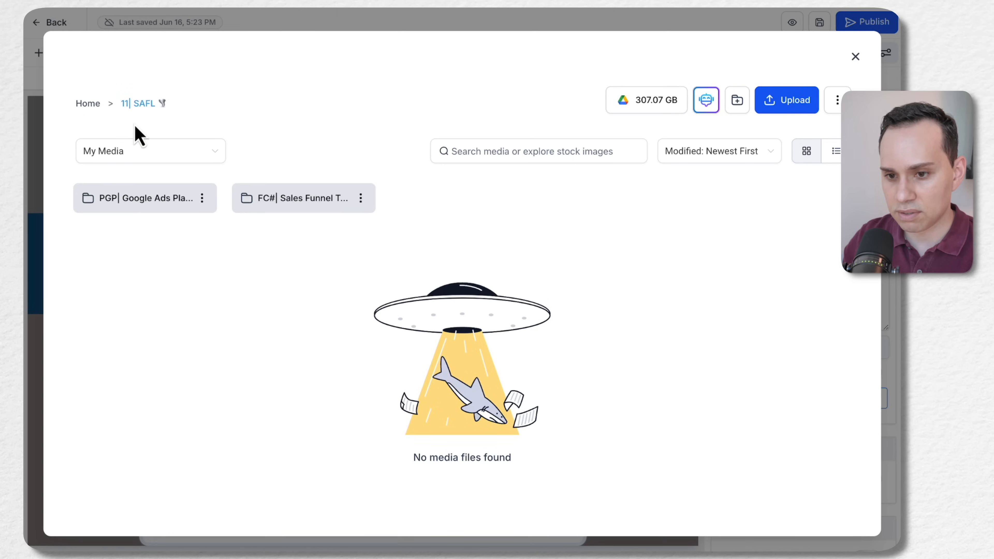
pyautogui.click(81, 102)
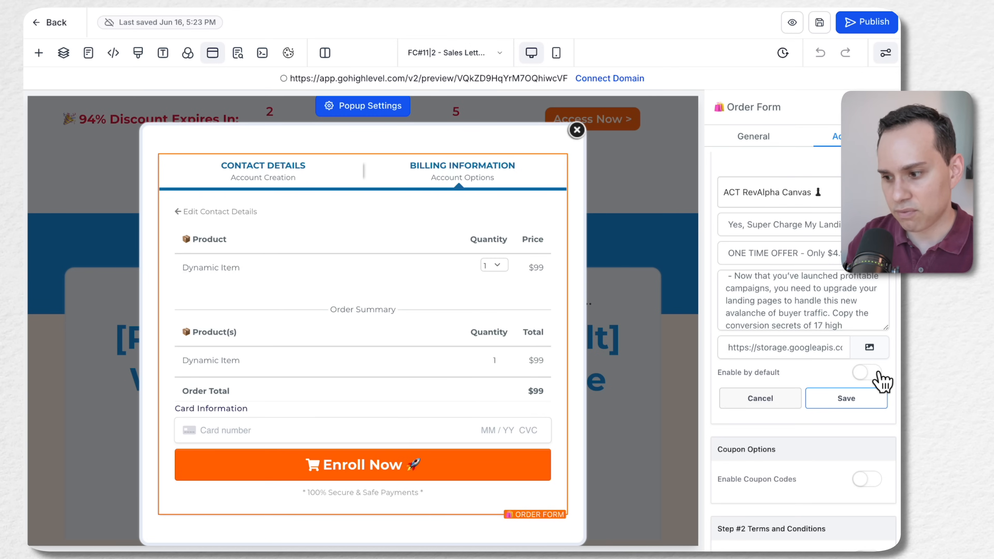
pyautogui.click(841, 398)
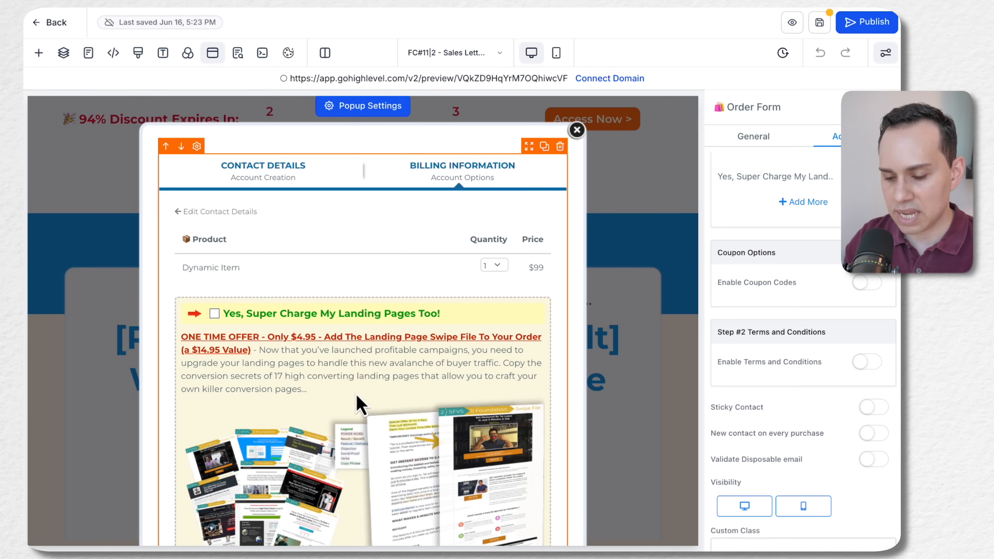
# Examine the order bump's headline, offer text and image size in the order form popup
pyautogui.scroll(-2, 355, 407)
pyautogui.scroll(-4, 356, 401)
pyautogui.scroll(2, 284, 177)
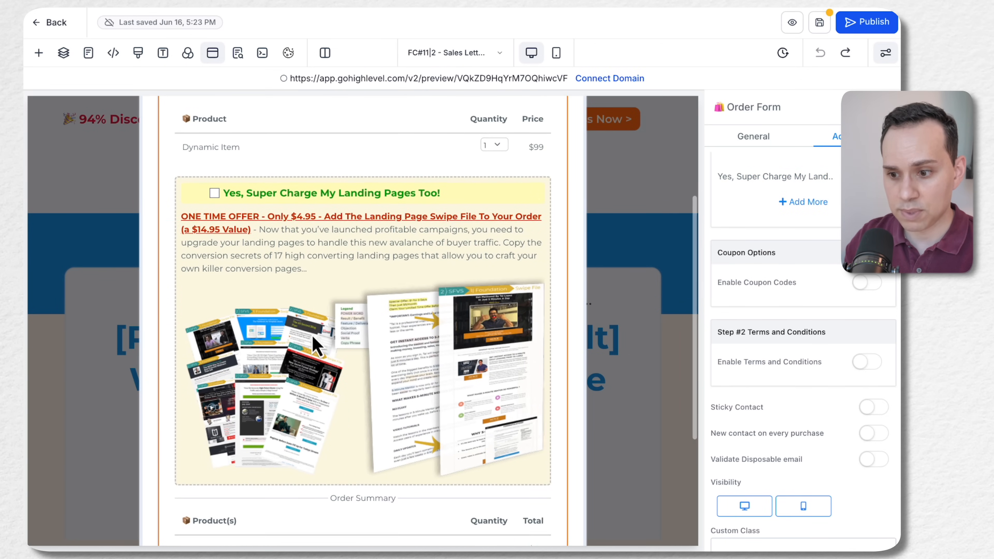
pyautogui.scroll(2, 315, 345)
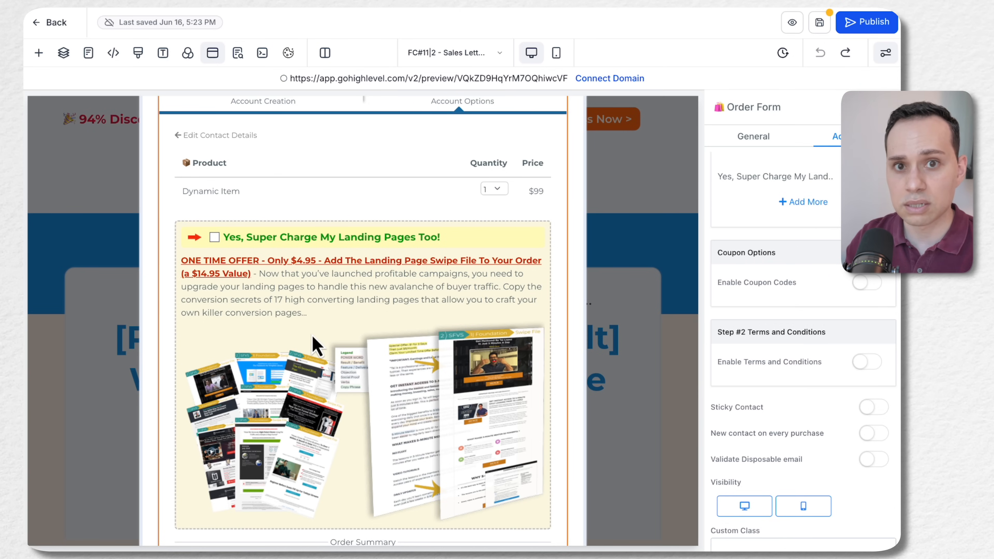
pyautogui.scroll(-2, 315, 345)
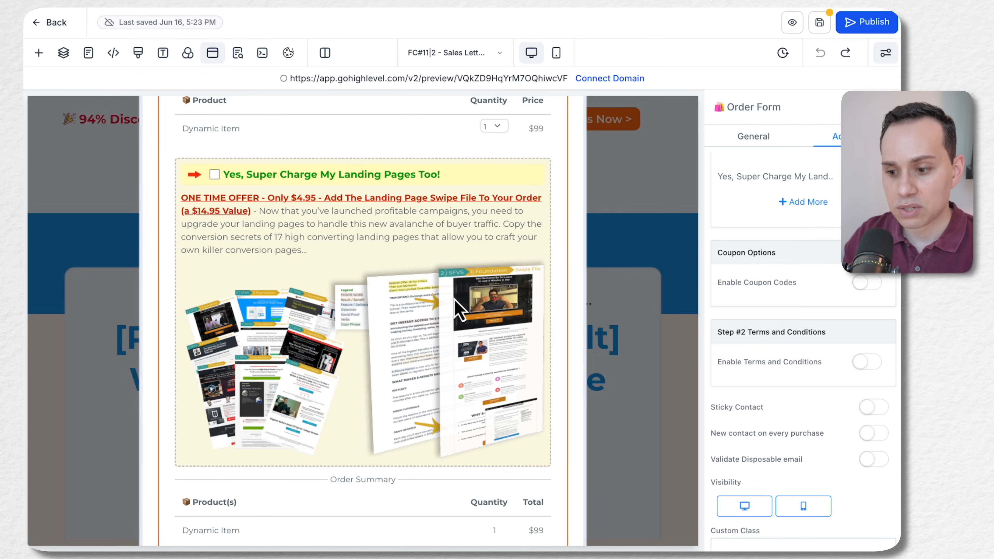
pyautogui.scroll(1, 415, 391)
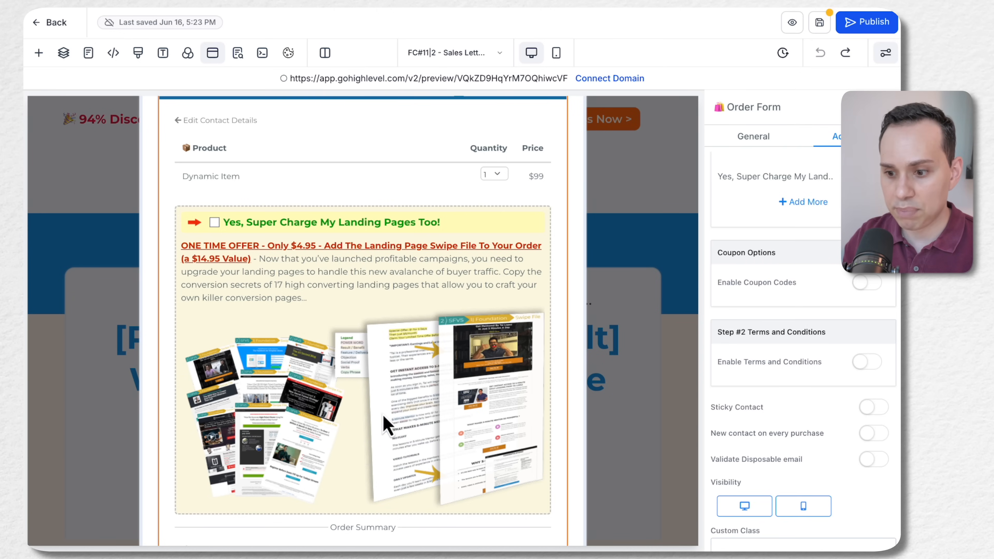
pyautogui.scroll(1, 364, 391)
pyautogui.scroll(-2, 359, 381)
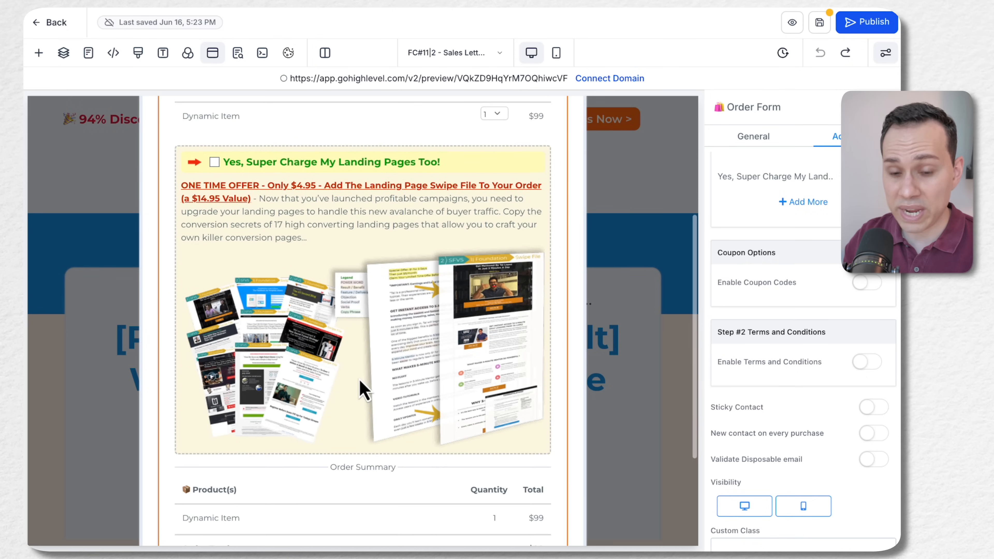
pyautogui.scroll(1, 387, 349)
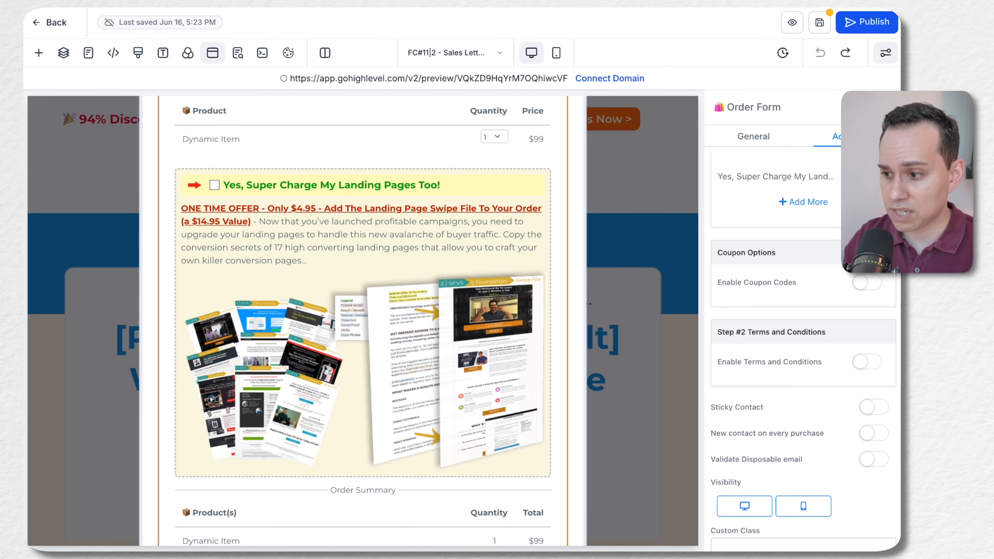
# Replace the bump image with the smallest LW13|4.1 - Hero Image A from the 13| DPRO Landing Page Swipe File folder and update the bump
pyautogui.click(875, 373)
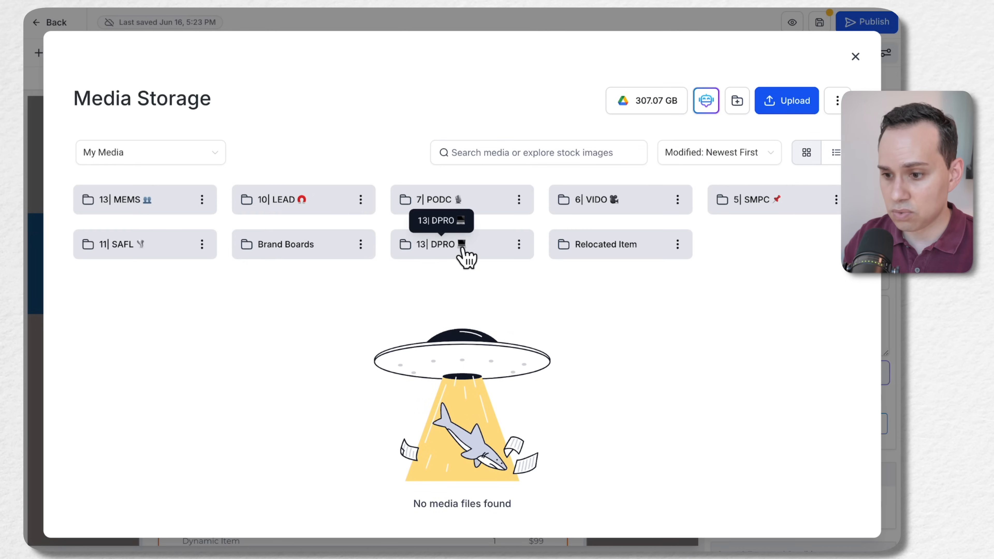
pyautogui.click(461, 247)
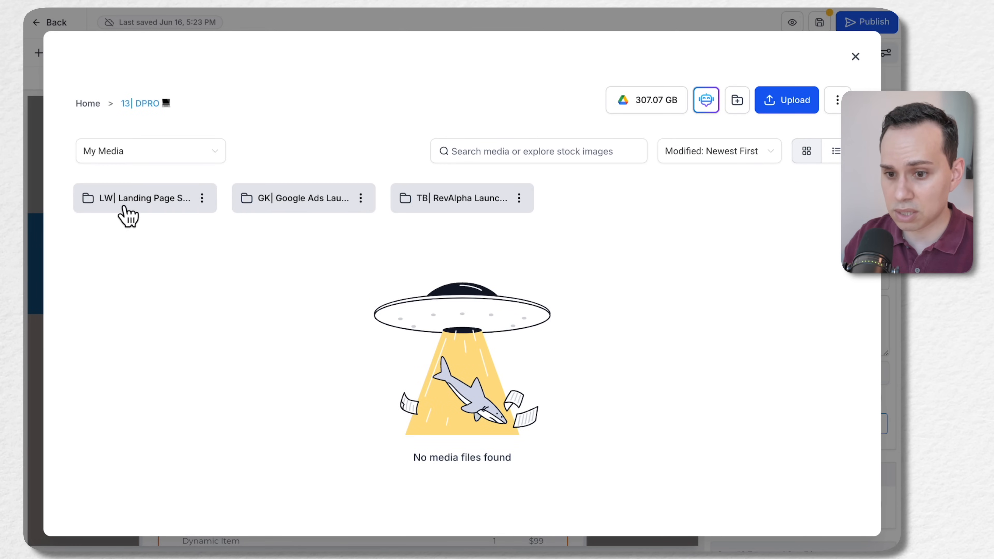
pyautogui.click(128, 216)
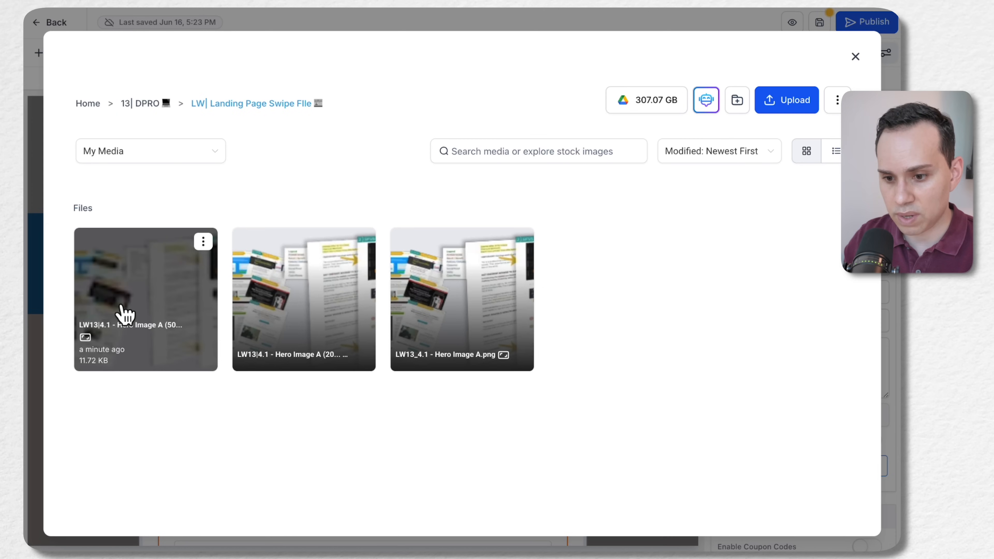
pyautogui.click(124, 313)
pyautogui.click(832, 521)
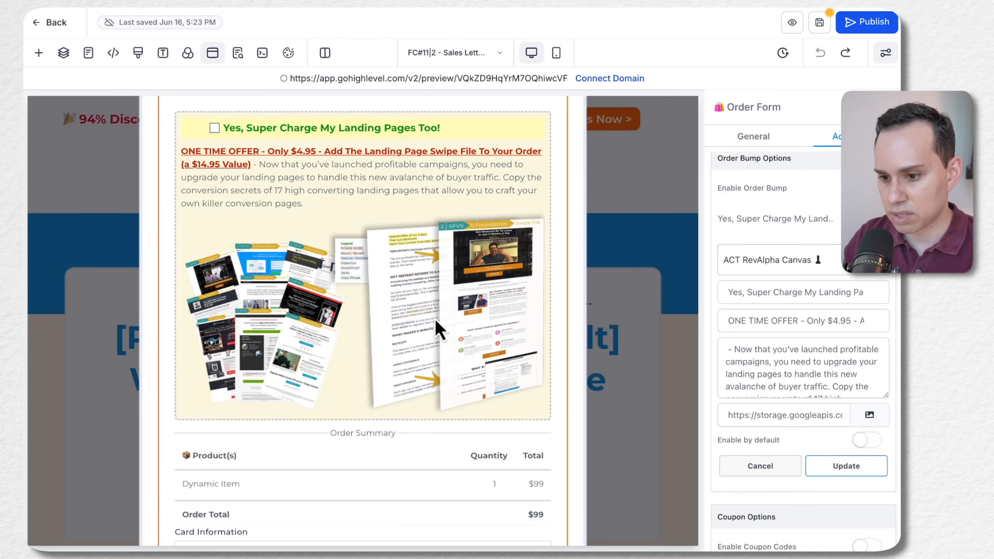
pyautogui.scroll(1, 403, 418)
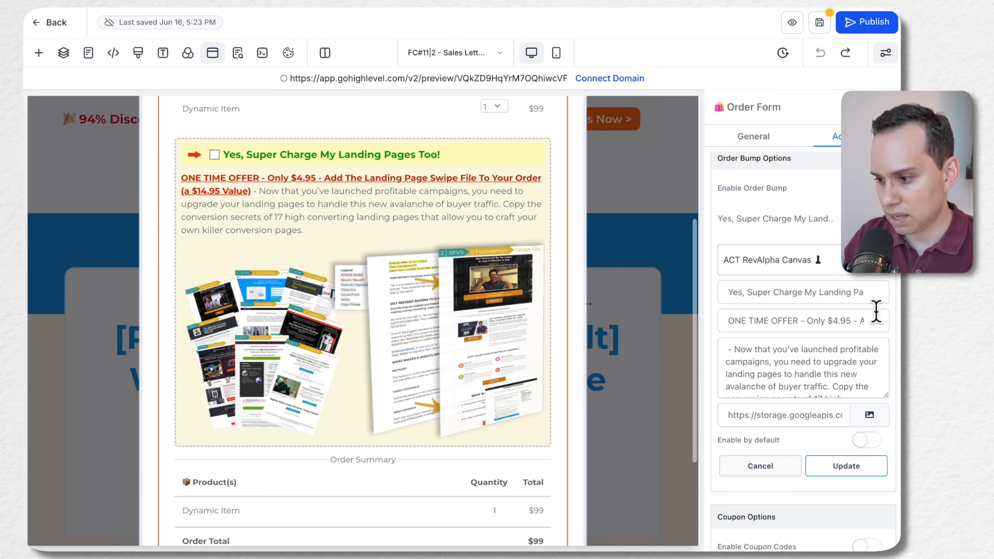
pyautogui.click(846, 468)
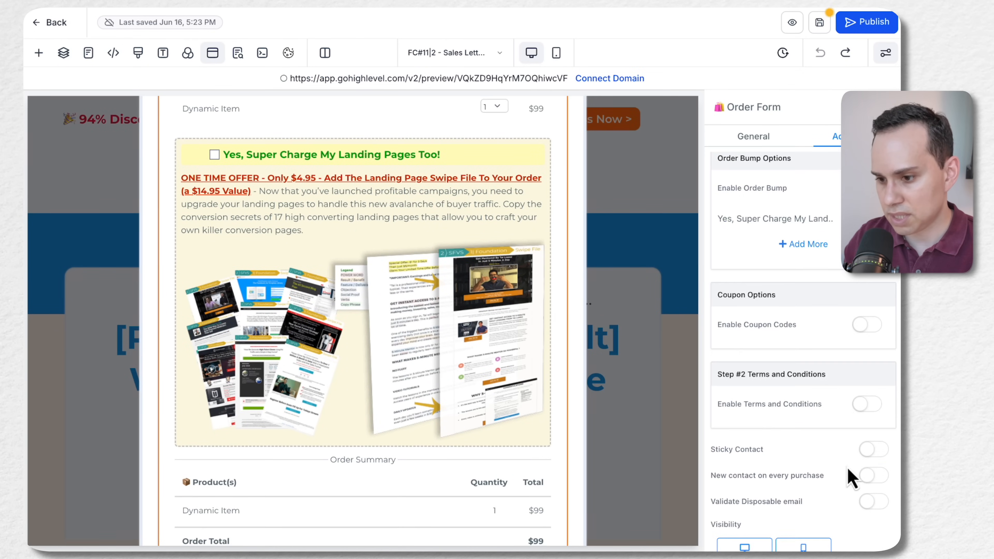
pyautogui.scroll(-2, 434, 353)
pyautogui.scroll(3, 436, 329)
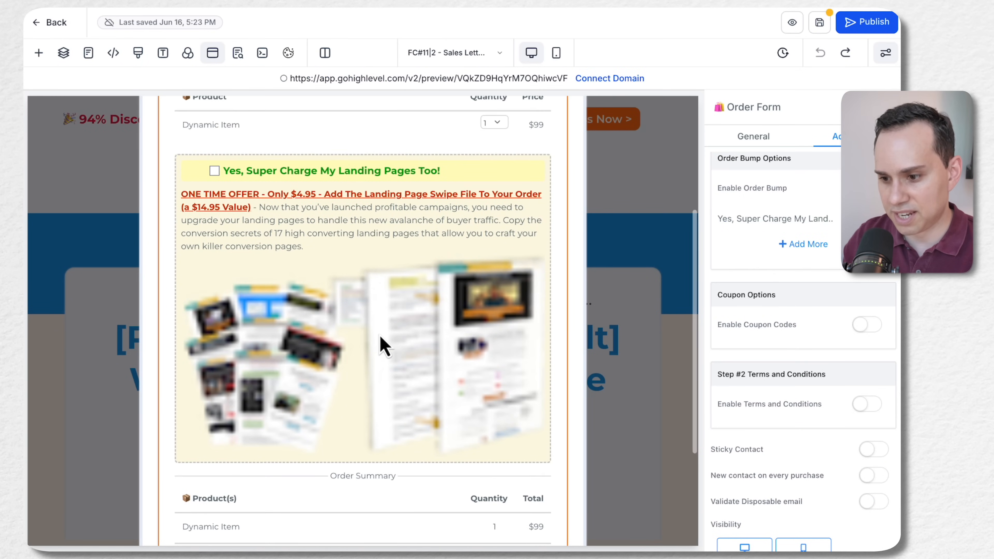
# Replace the bump image with the mid-size LW13|4.1 - Hero Image A (20... file from the 13| DPRO landing page folder and update the bump
pyautogui.click(864, 219)
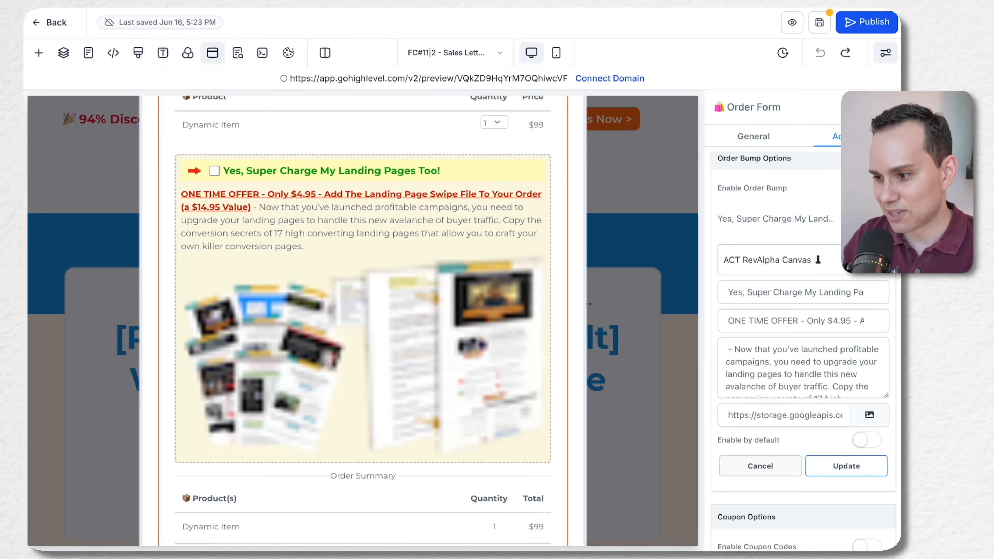
pyautogui.click(869, 414)
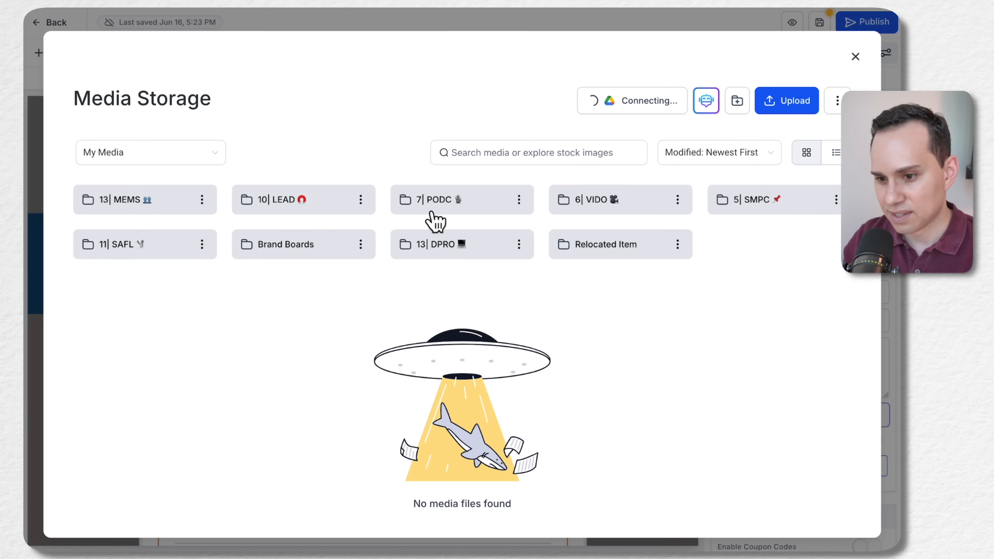
pyautogui.click(444, 241)
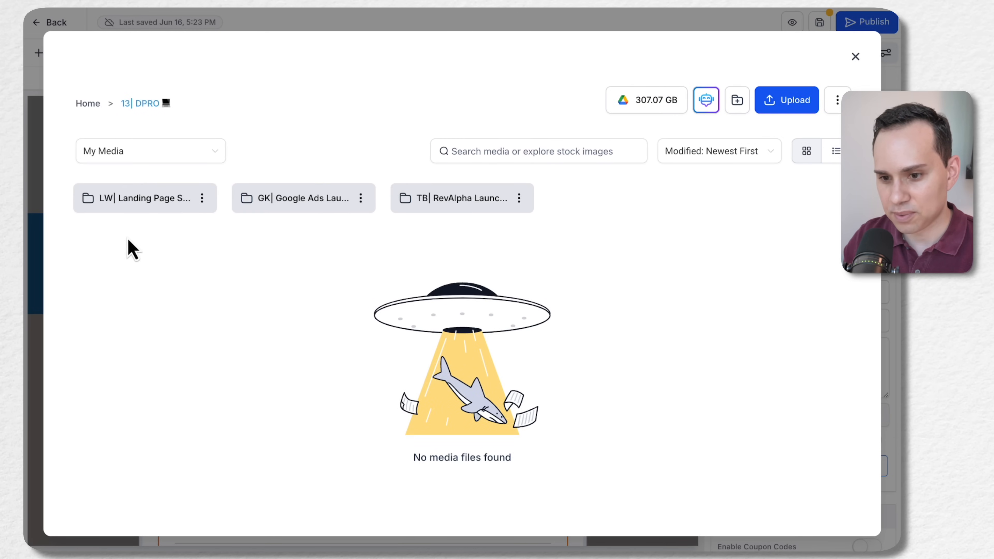
pyautogui.click(135, 201)
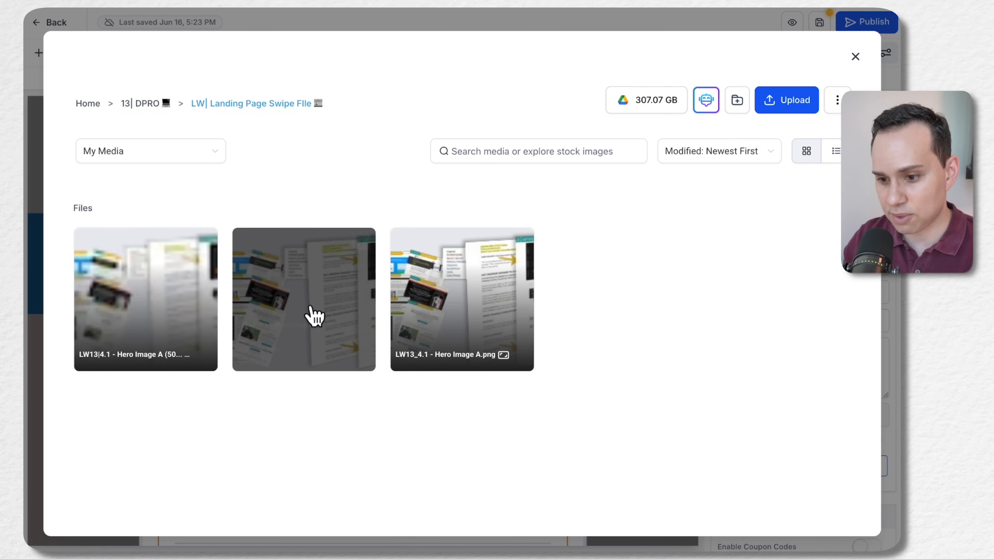
pyautogui.click(311, 306)
pyautogui.click(841, 522)
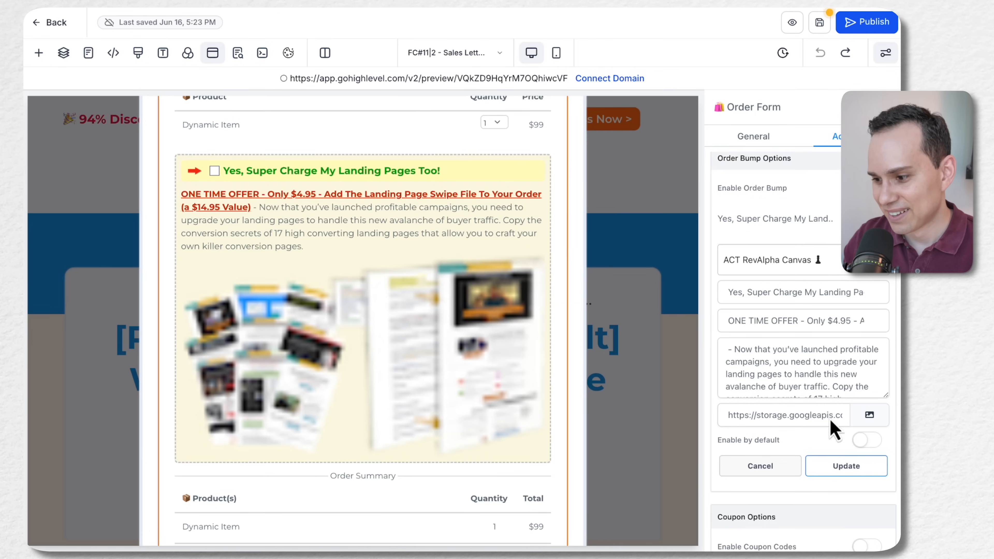
pyautogui.click(848, 466)
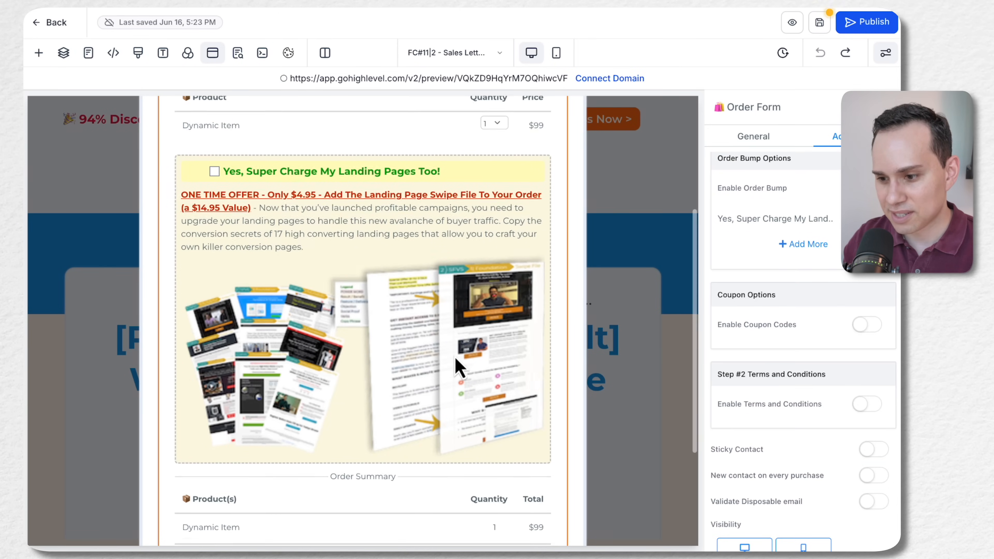
pyautogui.scroll(-1, 467, 356)
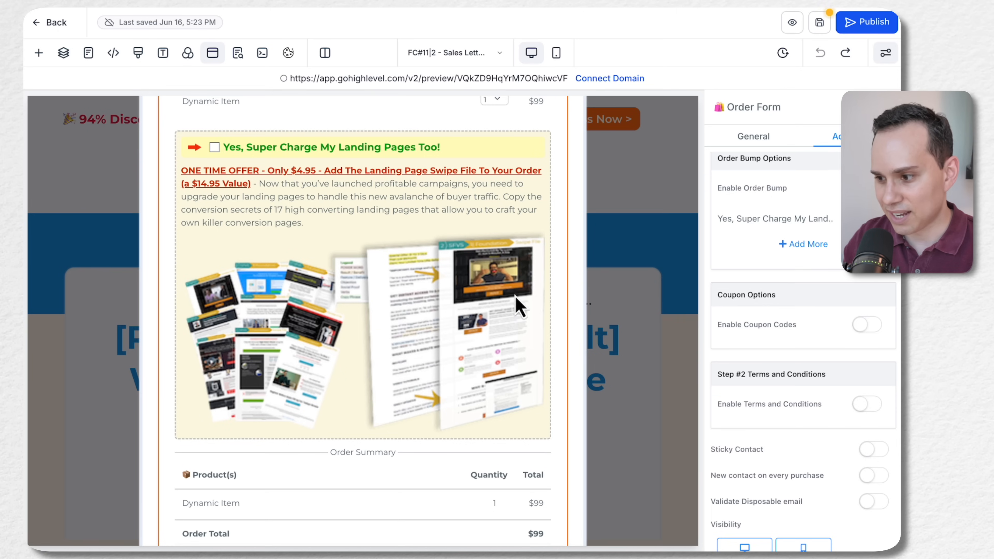
# Replace the bump image with LW13_4.1 - Hero Image A.png from the 13| DPRO landing page folder, update the bump and save the page
pyautogui.click(864, 219)
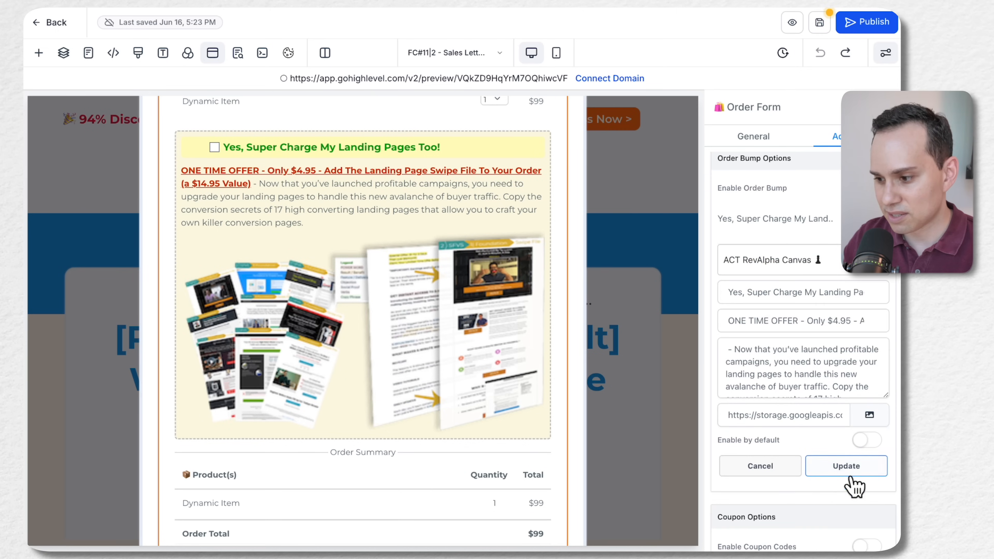
pyautogui.click(869, 416)
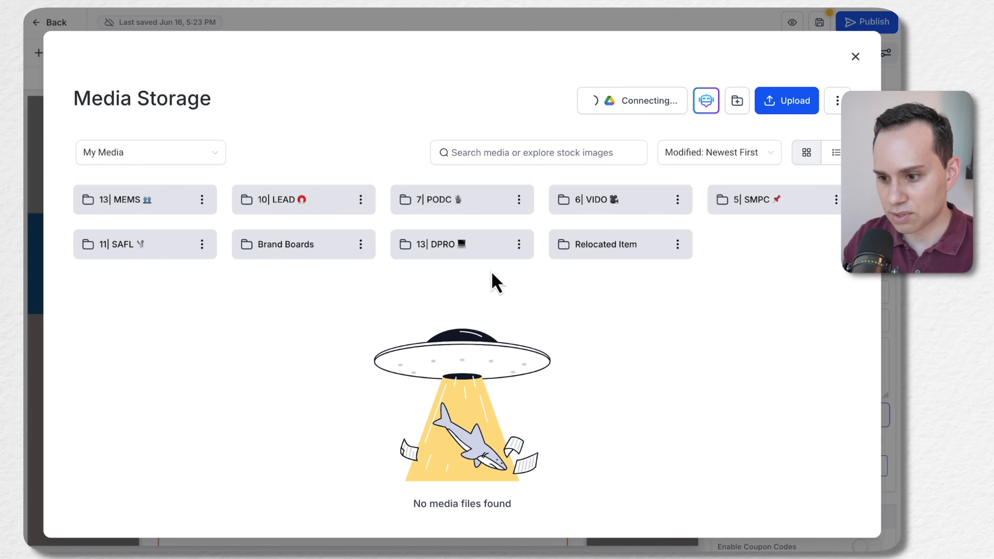
pyautogui.click(459, 251)
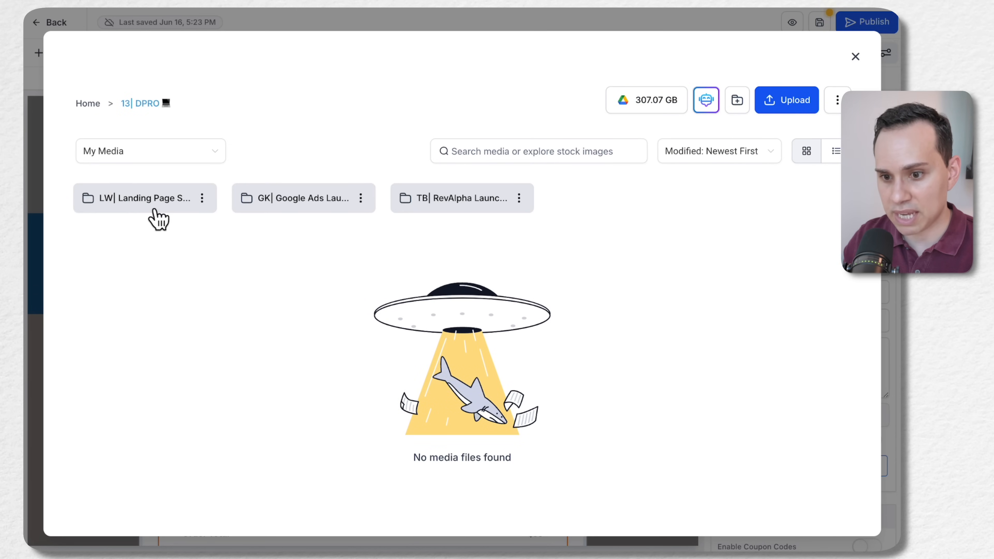
pyautogui.click(154, 219)
pyautogui.click(464, 323)
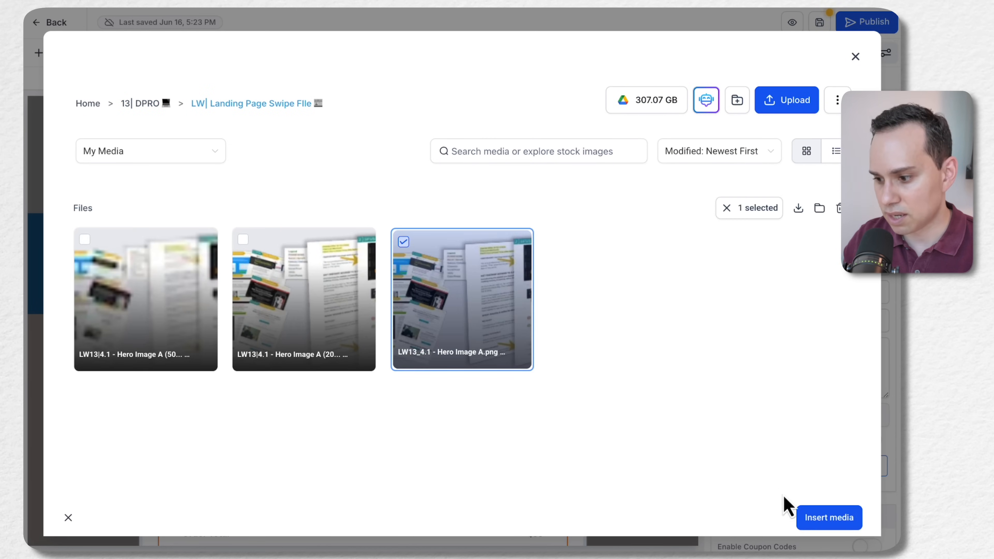
pyautogui.click(846, 520)
pyautogui.click(846, 466)
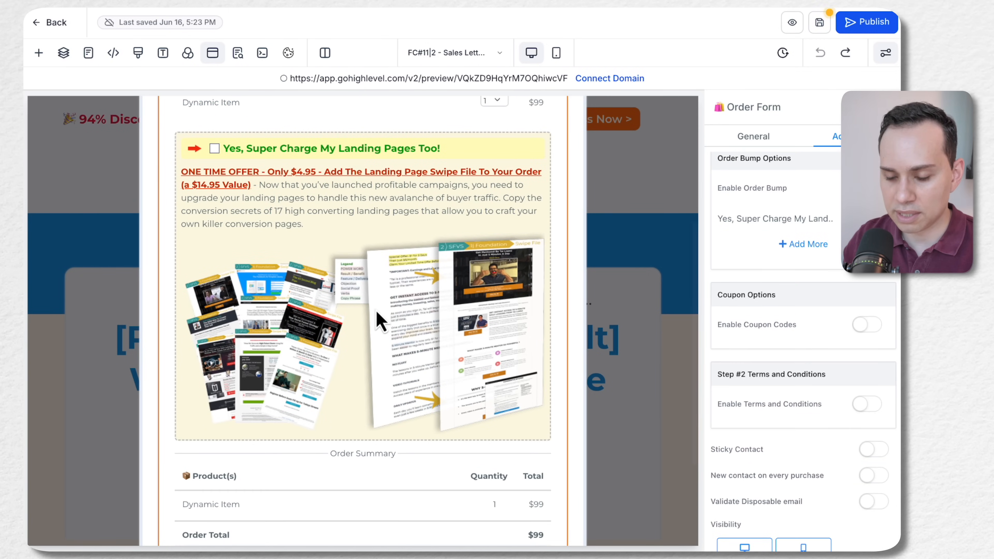
pyautogui.scroll(6, 378, 316)
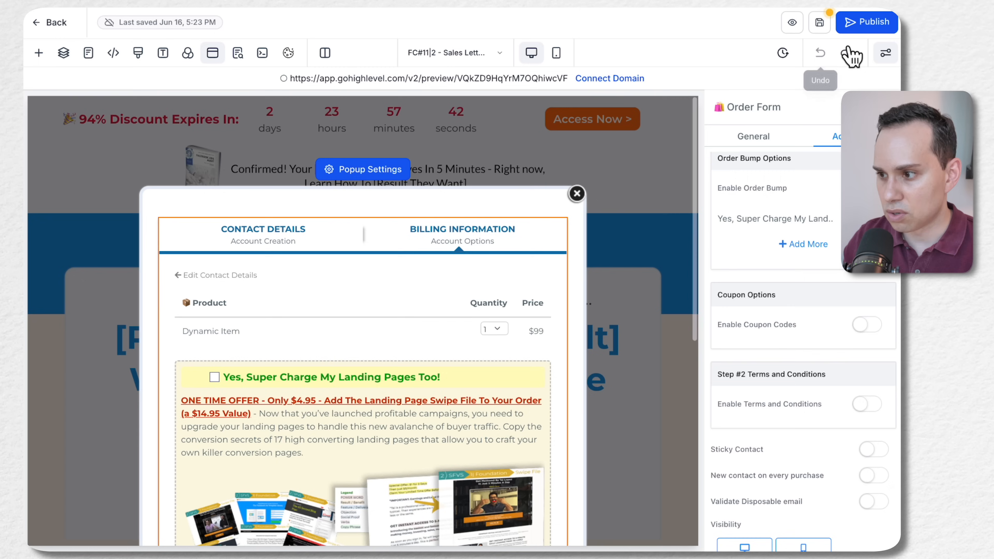
pyautogui.click(823, 26)
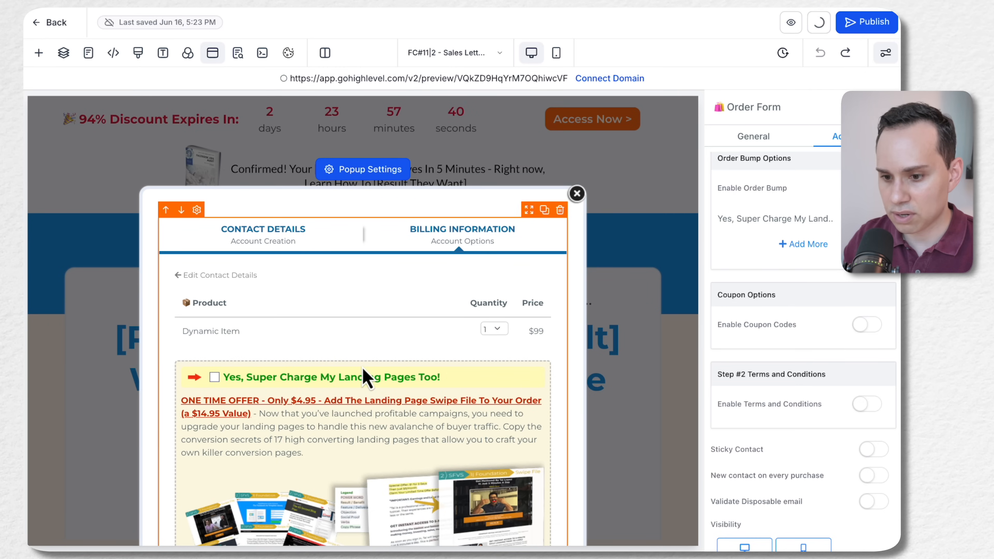
# Reopen the order form popup and check the order bump's new image
pyautogui.scroll(-8, 365, 377)
pyautogui.scroll(4, 363, 377)
pyautogui.click(238, 52)
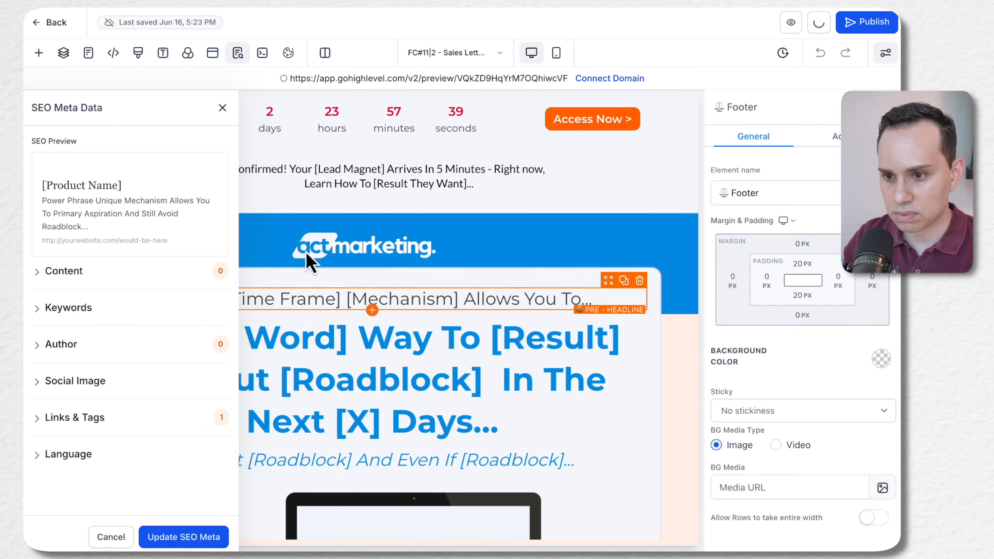
pyautogui.click(213, 52)
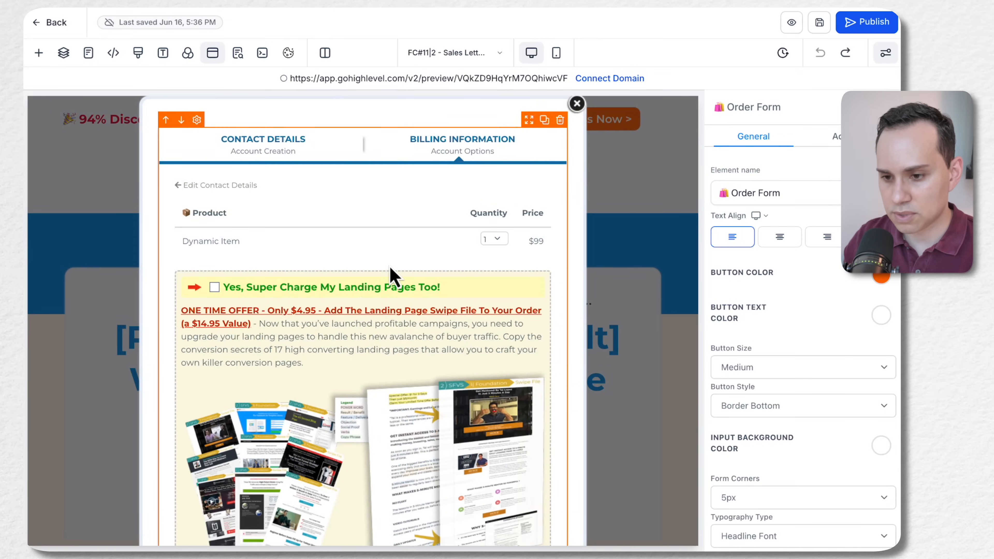
pyautogui.scroll(-2, 391, 255)
pyautogui.scroll(2, 391, 270)
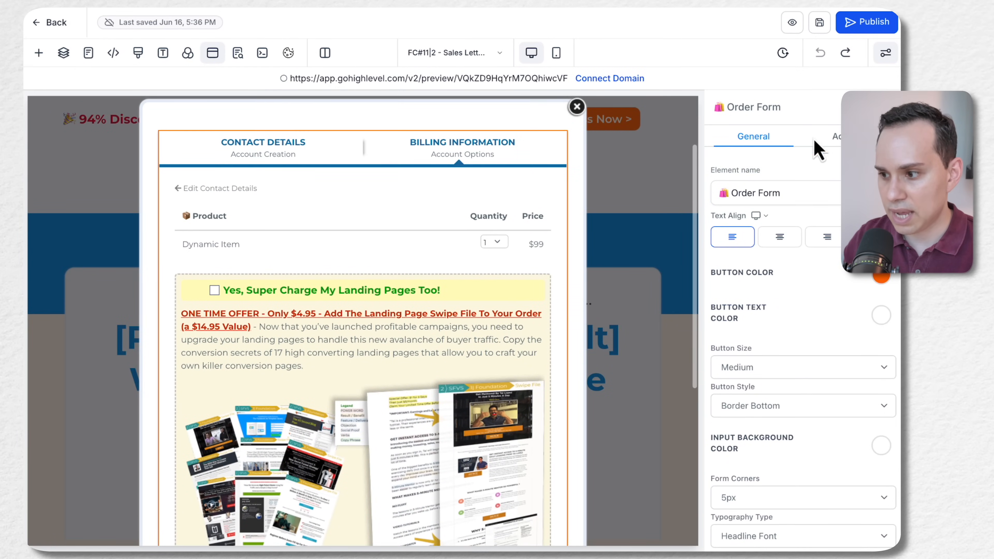
# Examine the form's Step #1 contact details and Step #2 billing information, from the order bump to the Enroll Now button
pyautogui.click(835, 136)
pyautogui.click(761, 211)
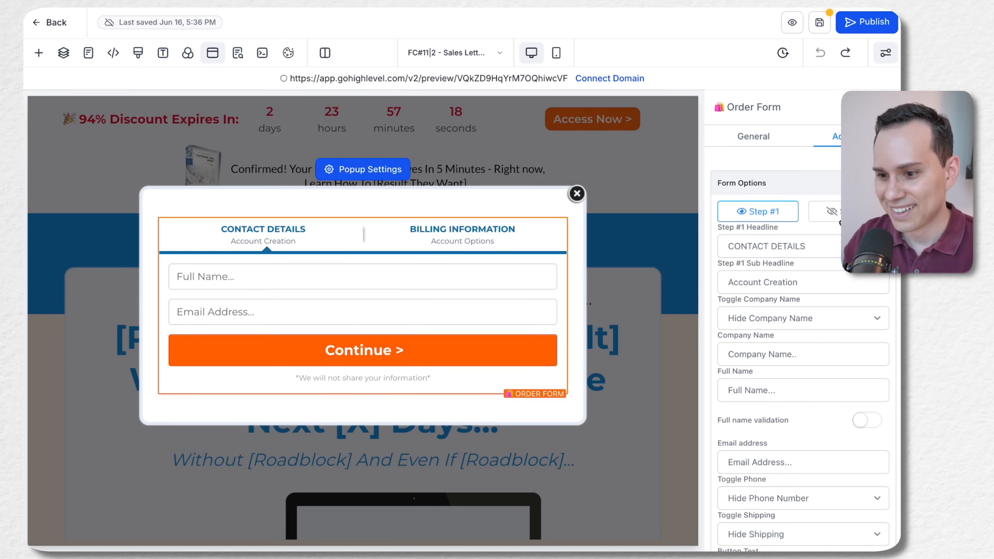
pyautogui.click(831, 213)
pyautogui.scroll(-3, 355, 319)
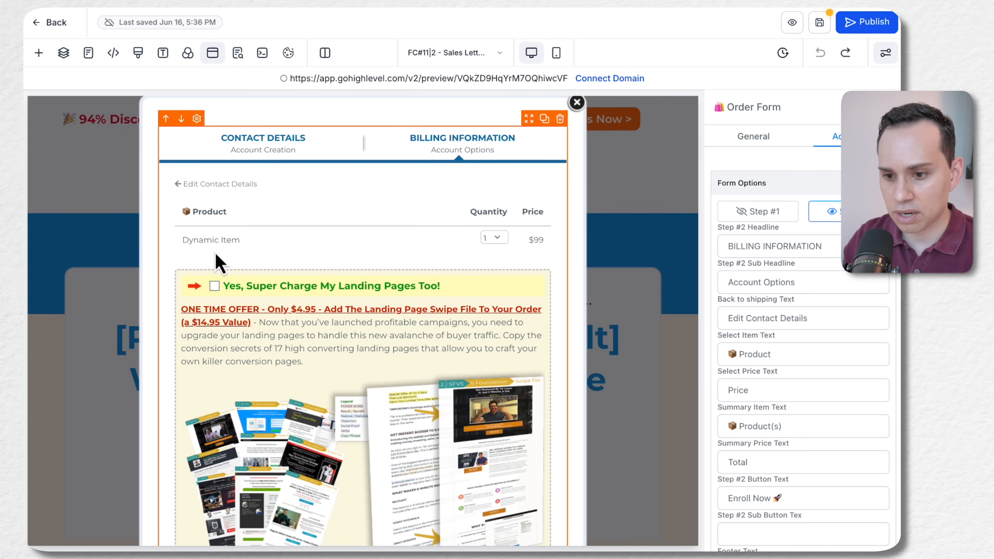
pyautogui.scroll(-3, 274, 260)
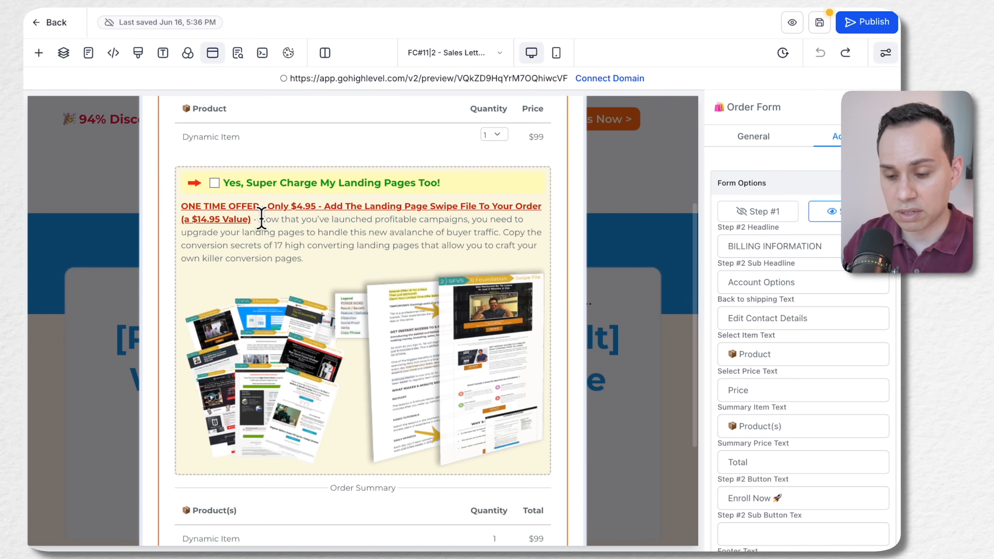
pyautogui.scroll(-2, 260, 216)
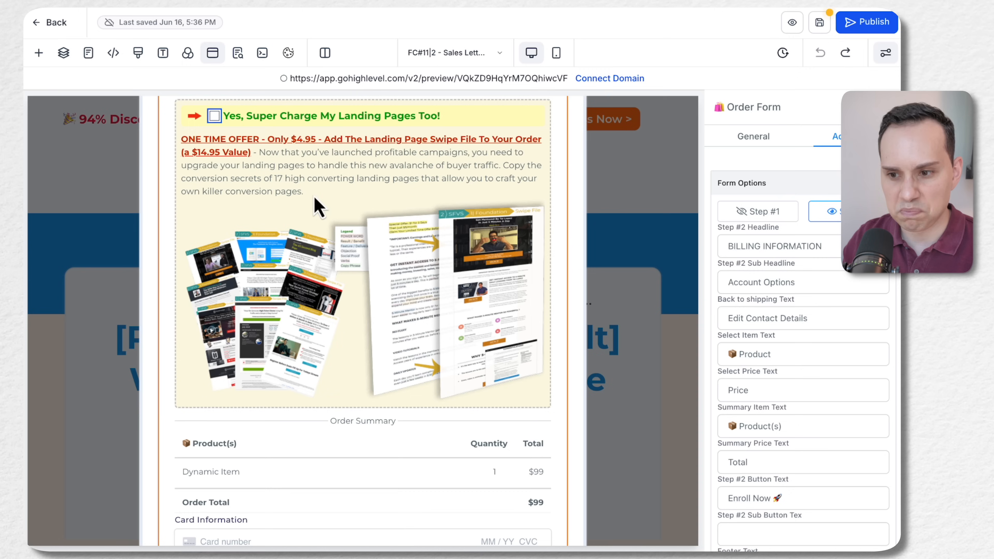
pyautogui.scroll(1, 348, 239)
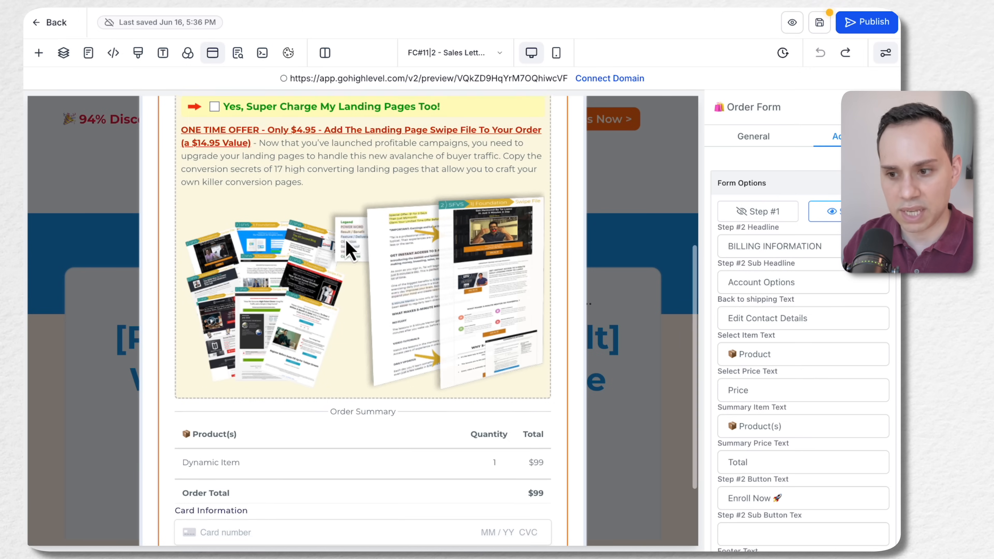
pyautogui.scroll(-3, 333, 303)
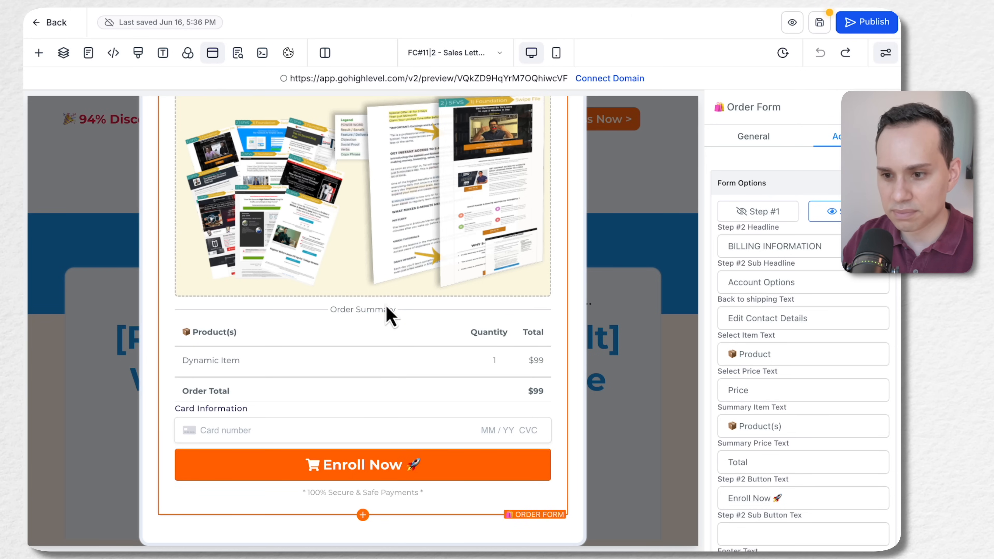
pyautogui.scroll(5, 390, 313)
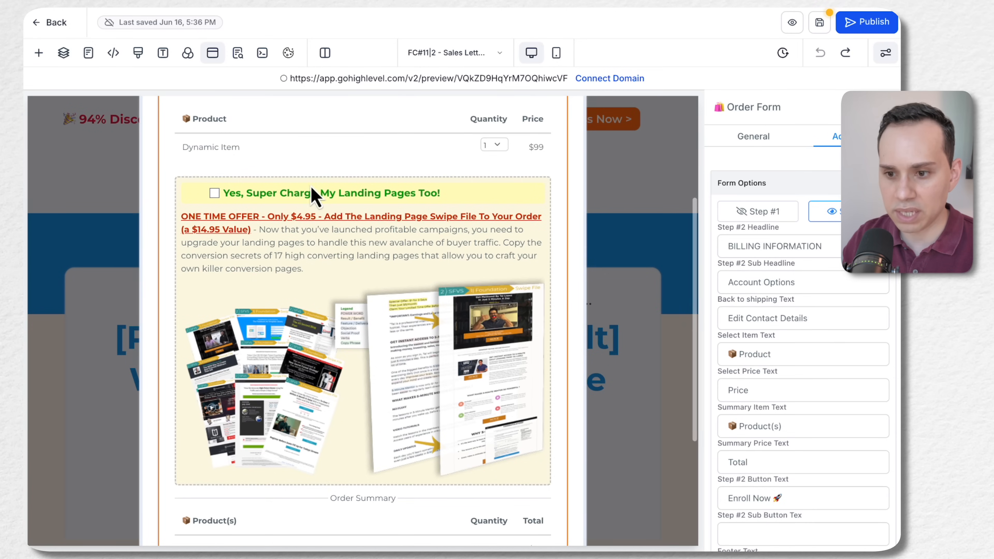
pyautogui.scroll(-5, 321, 274)
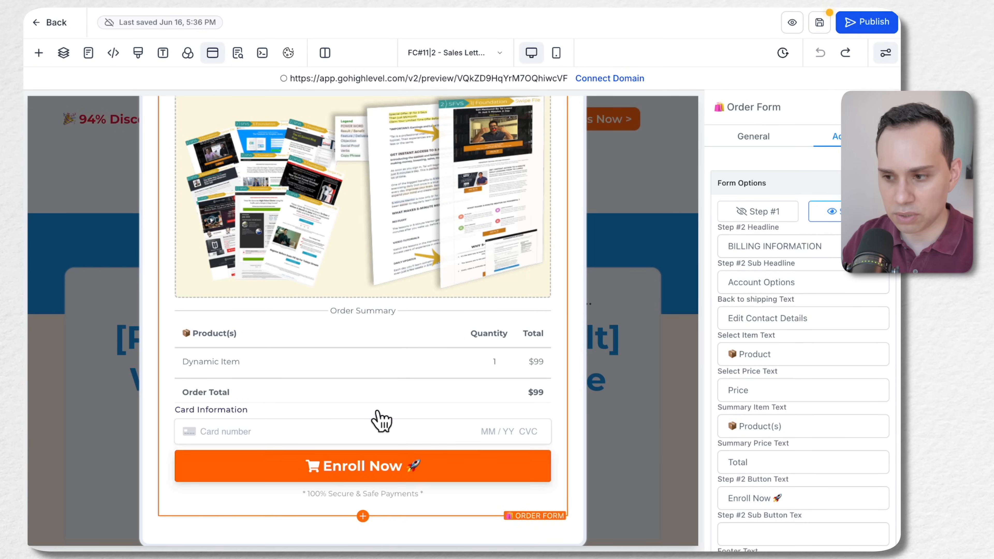
# Save the sales letter page and close the order form popup
pyautogui.click(819, 23)
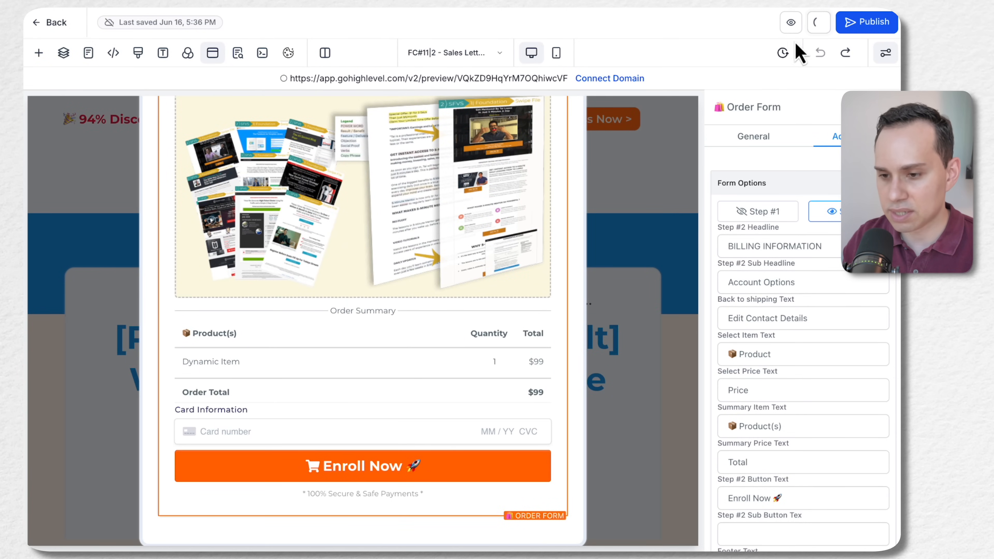
pyautogui.scroll(8, 420, 344)
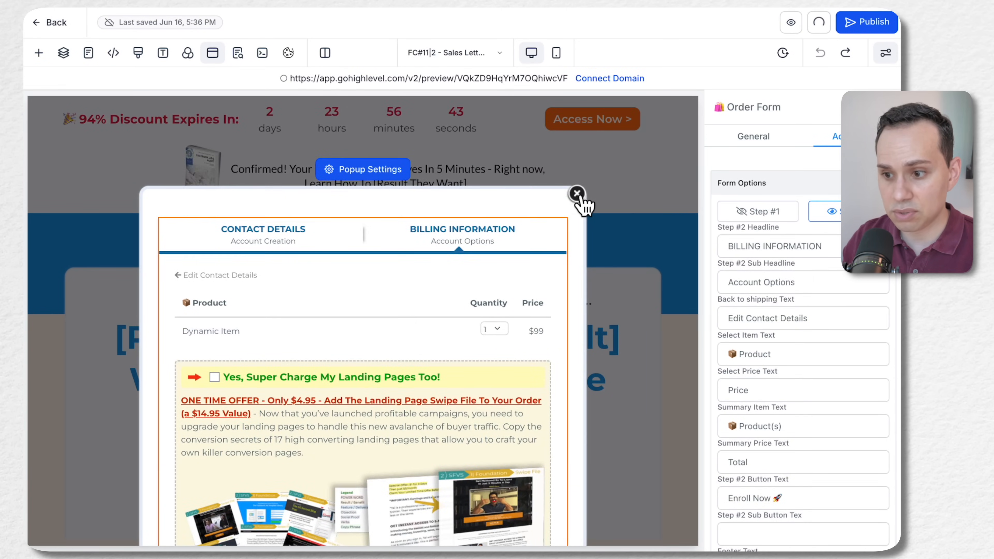
pyautogui.click(581, 194)
pyautogui.scroll(-20, 428, 219)
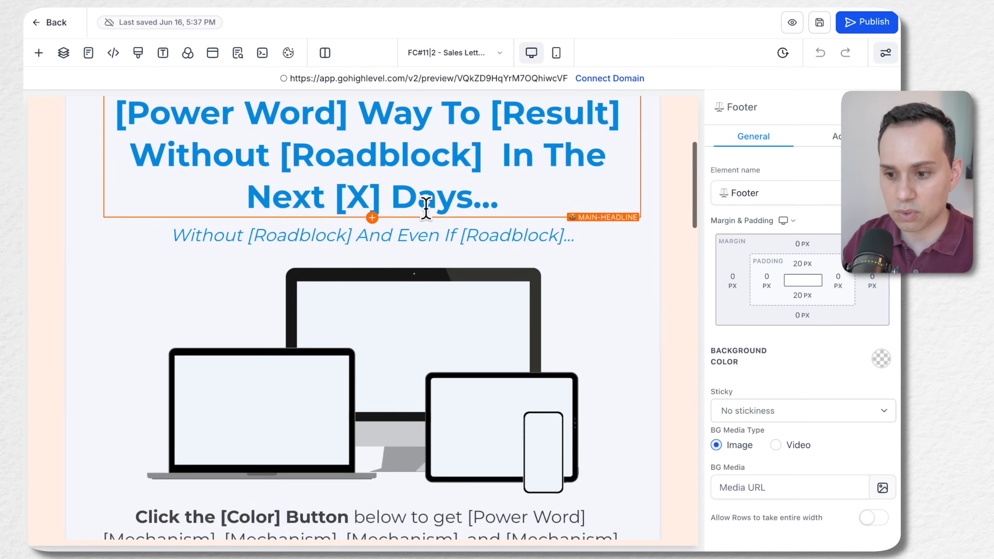
pyautogui.scroll(20, 427, 219)
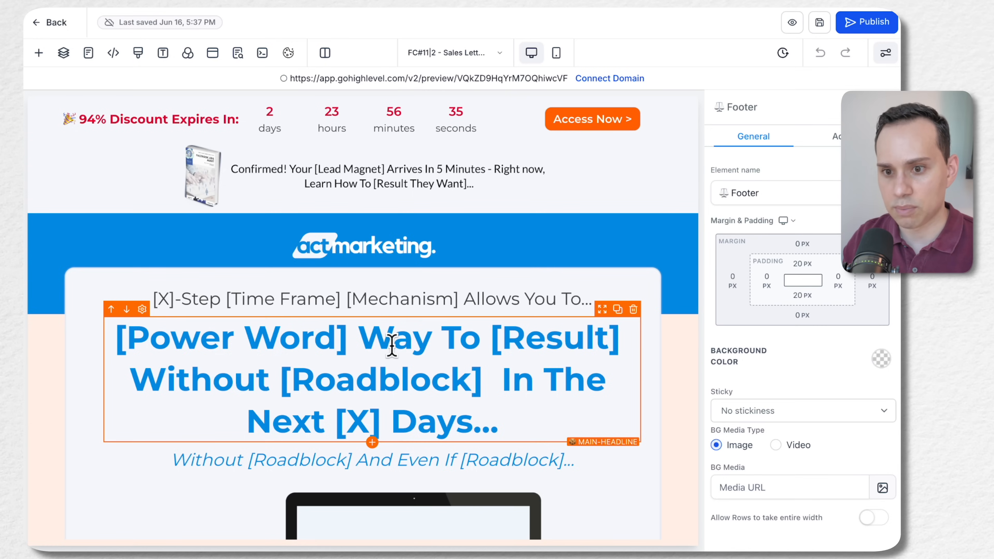
# Leave the sales letter and open the P#1|3.3 - Upsell P# funnel step for editing
pyautogui.click(54, 25)
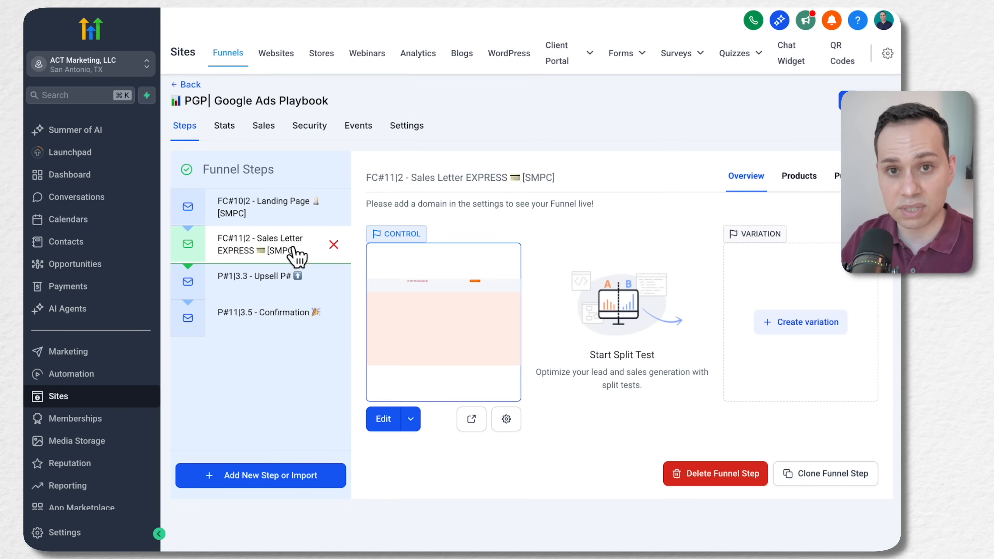
pyautogui.click(276, 288)
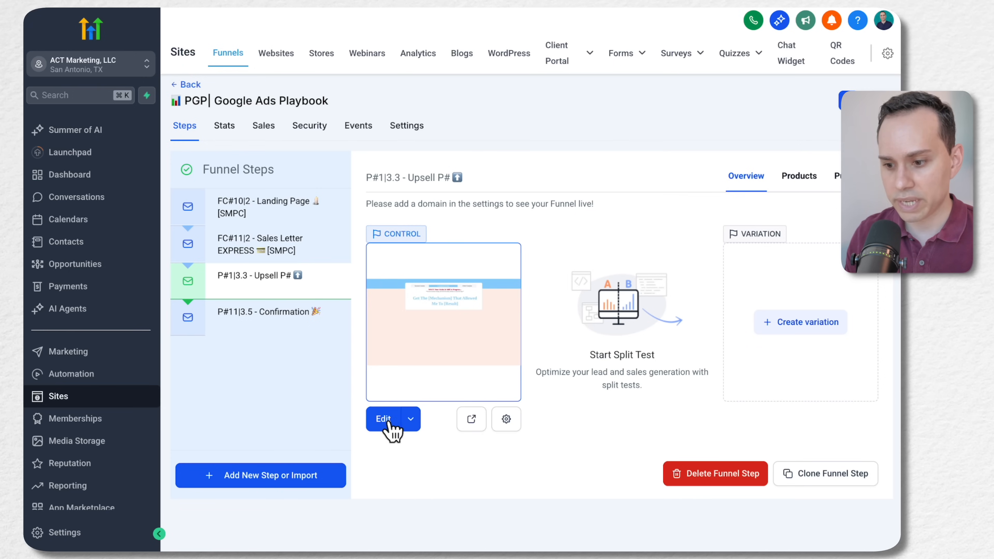
pyautogui.click(385, 422)
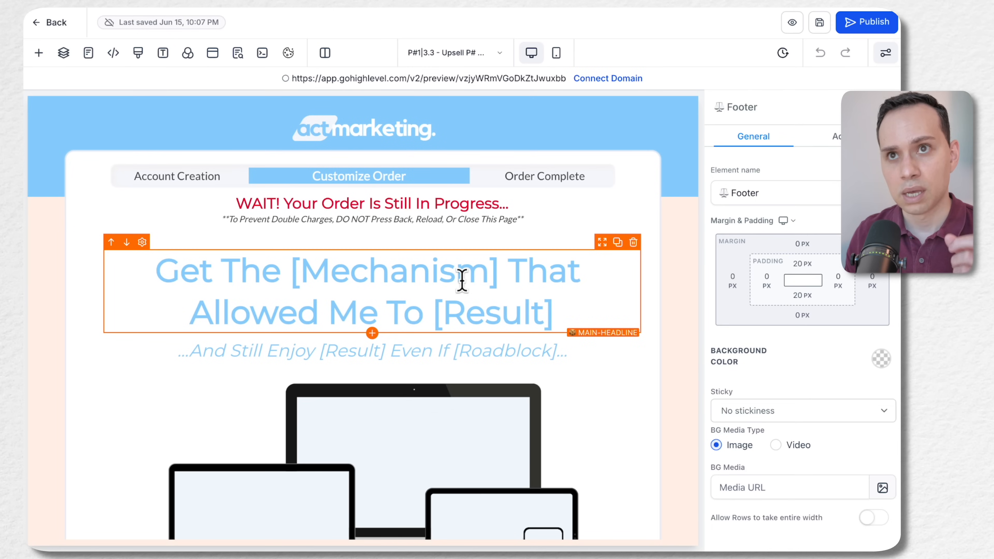
# Examine the upsell page template from the main headline through the components, guarantee and pricing to the footer
pyautogui.click(462, 280)
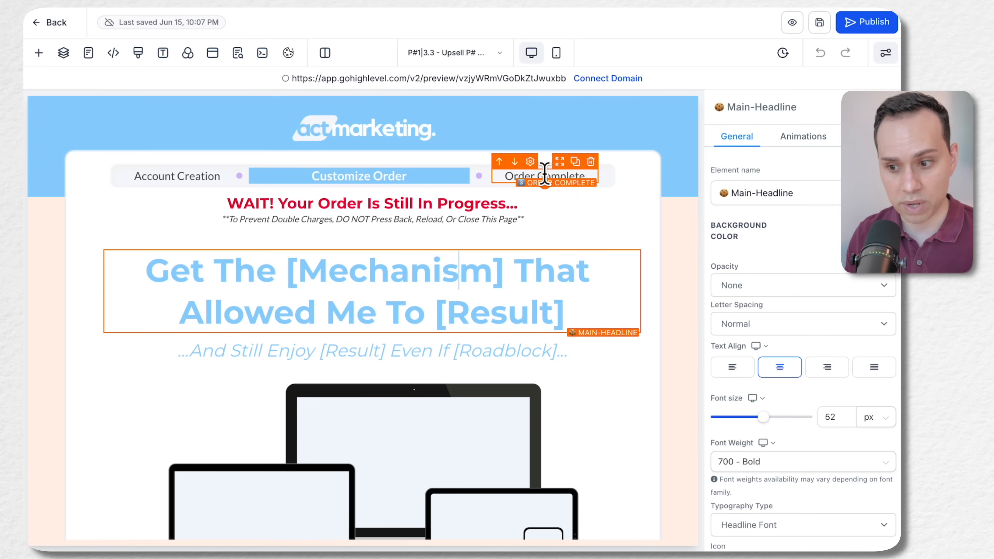
pyautogui.scroll(-3, 544, 175)
pyautogui.scroll(-9, 344, 204)
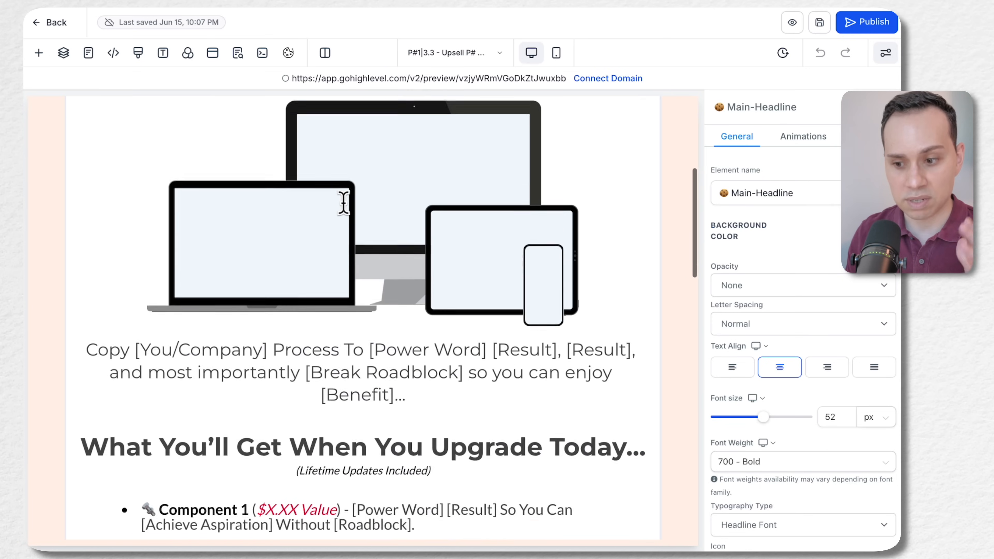
pyautogui.scroll(-8, 344, 222)
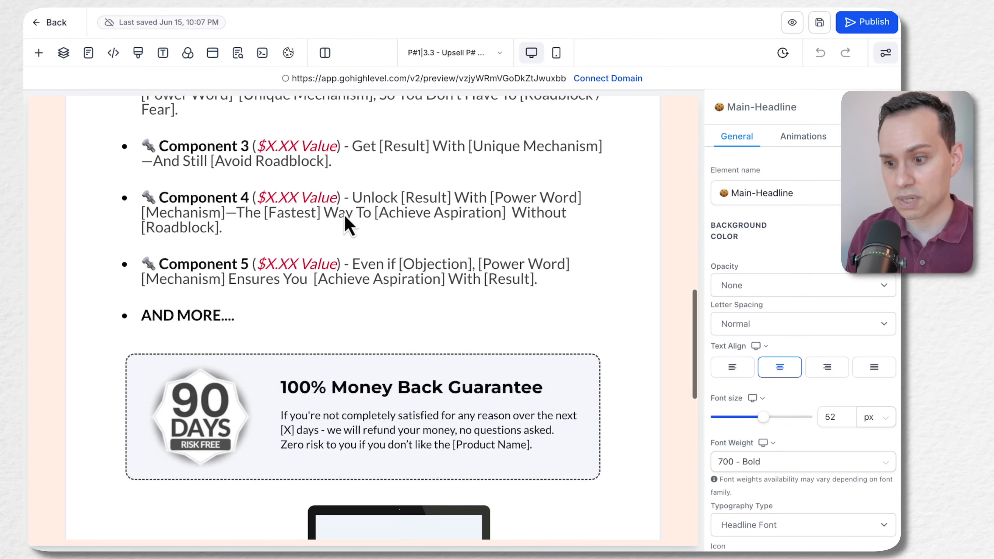
pyautogui.scroll(-5, 344, 222)
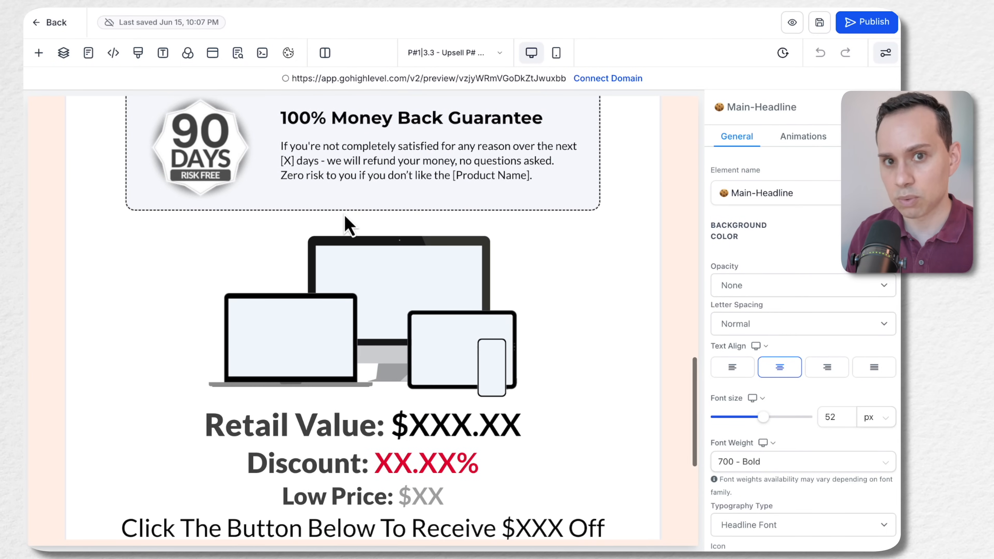
pyautogui.scroll(-4, 346, 223)
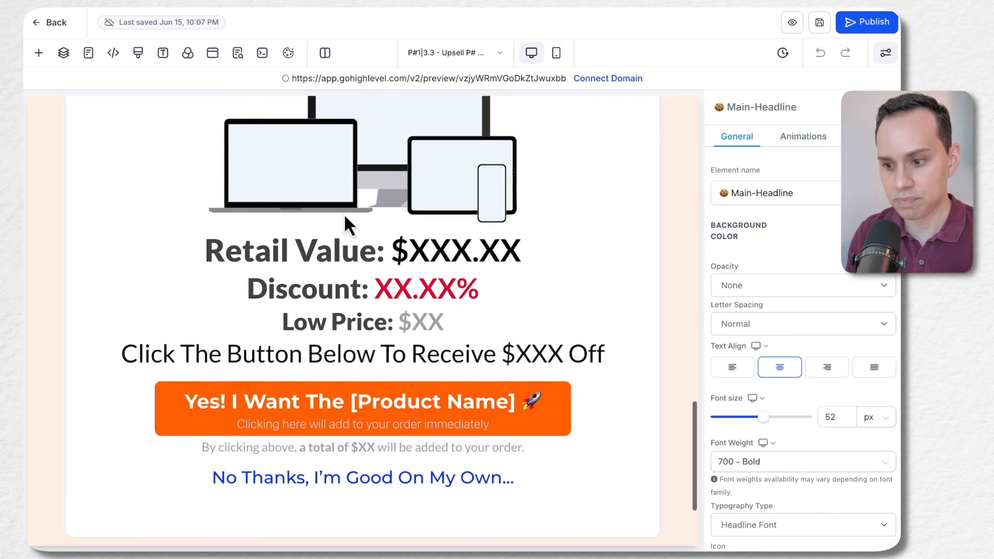
pyautogui.scroll(-3, 349, 223)
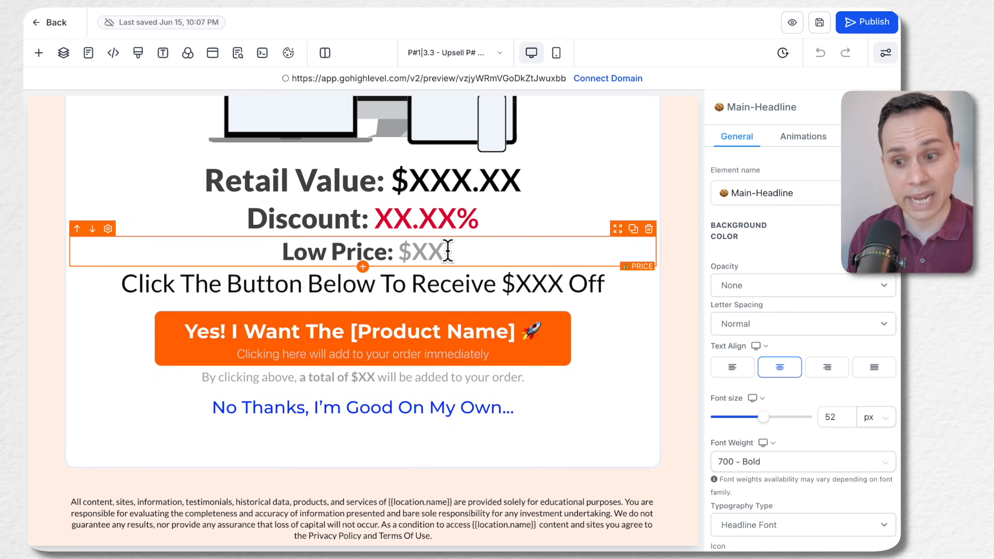
# Inspect the CTA button's actions and its link options, keeping One click up/down sell product
pyautogui.click(471, 342)
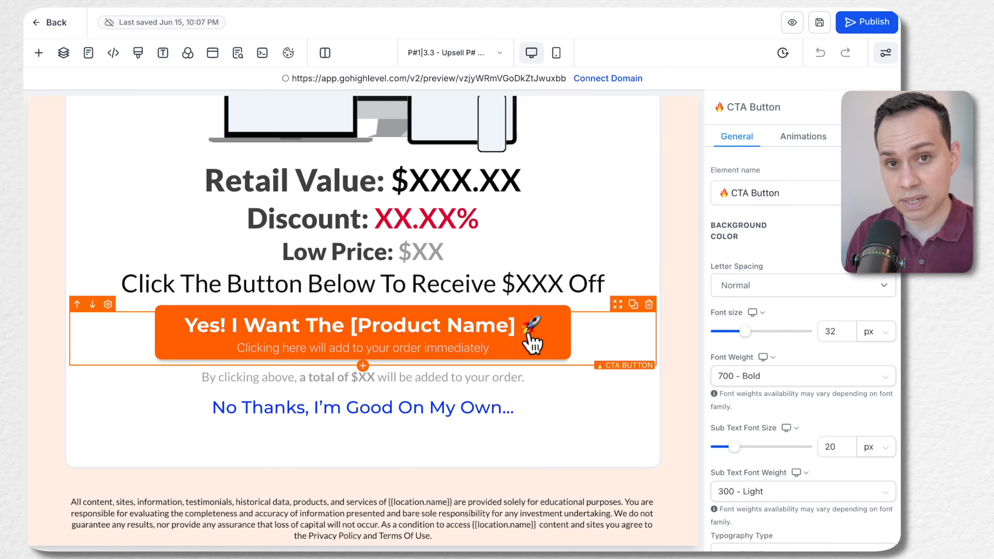
pyautogui.scroll(-10, 752, 315)
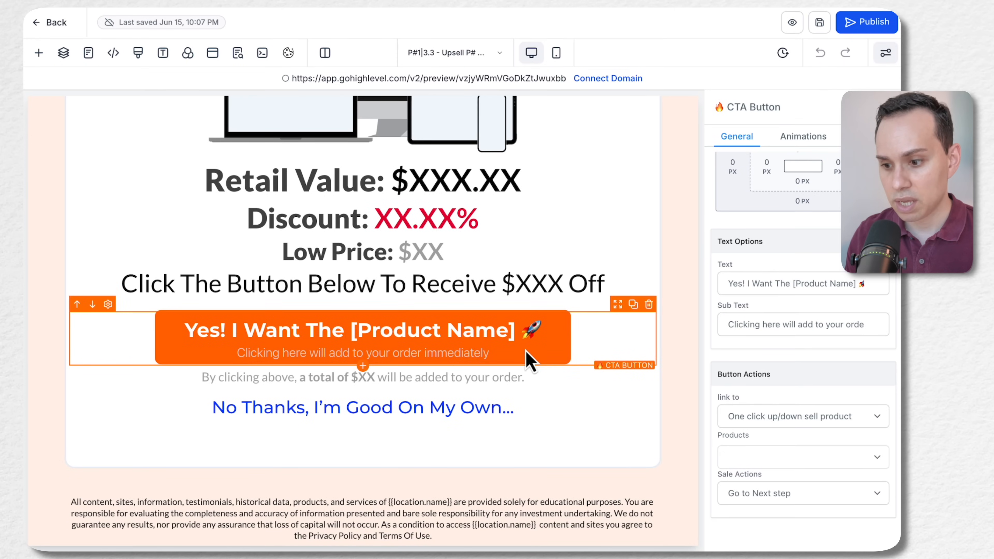
pyautogui.scroll(8, 781, 311)
pyautogui.scroll(-8, 781, 313)
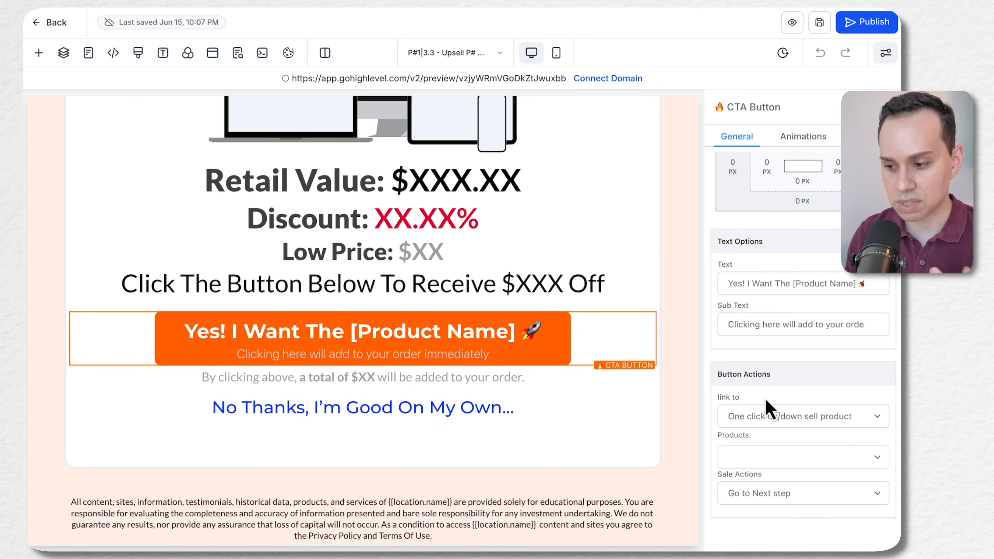
pyautogui.click(759, 416)
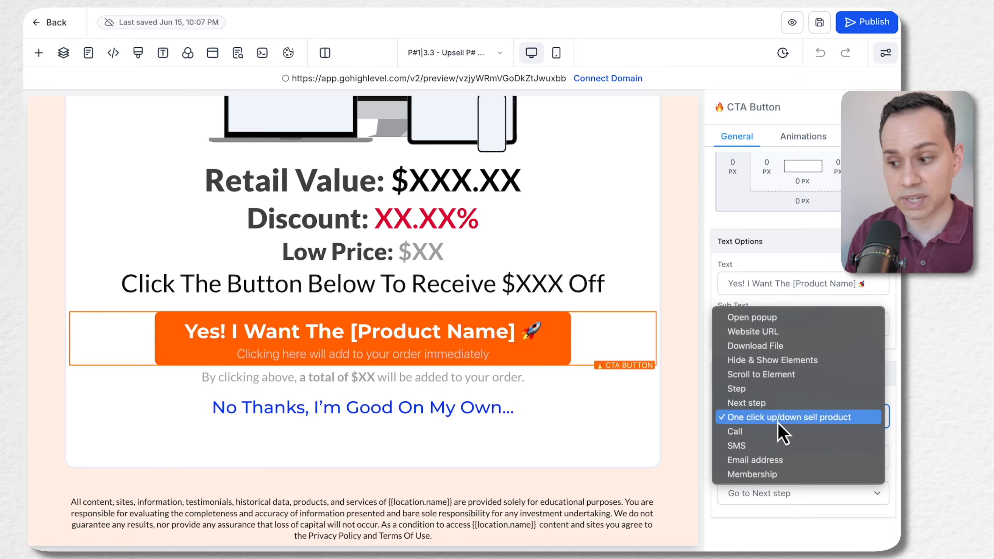
pyautogui.click(788, 419)
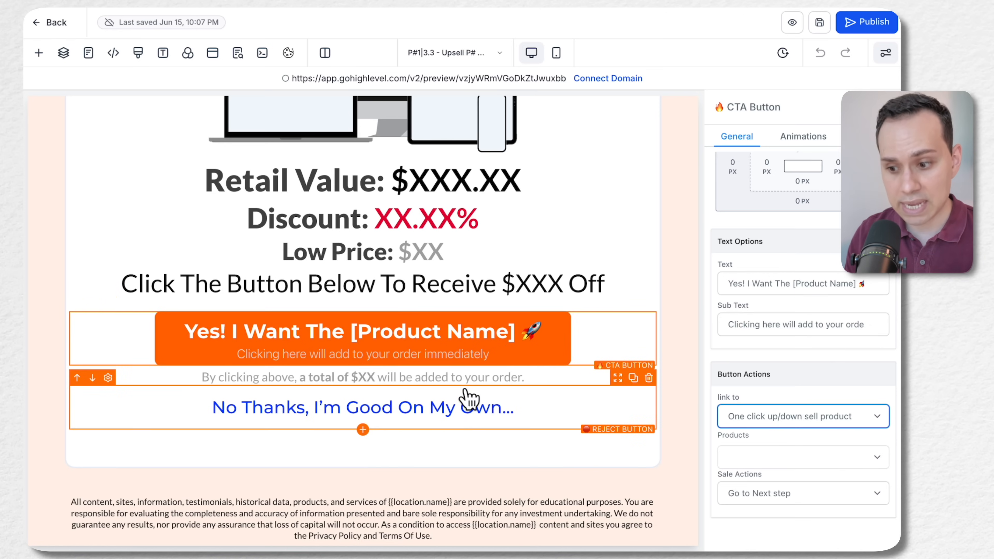
# Inspect the "No Thanks, I'm Good On My Own..." reject button's link options, keeping Next step
pyautogui.click(449, 411)
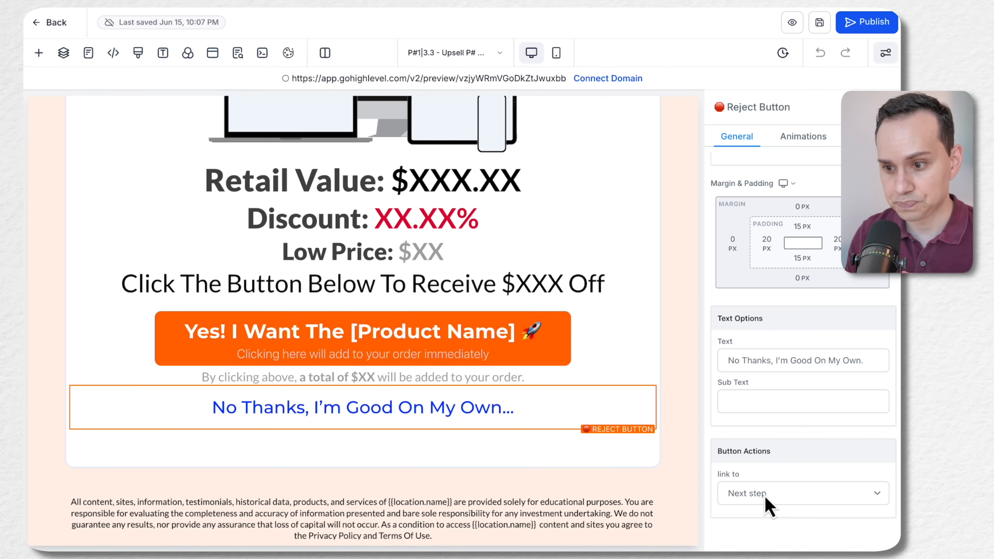
pyautogui.scroll(10, 587, 411)
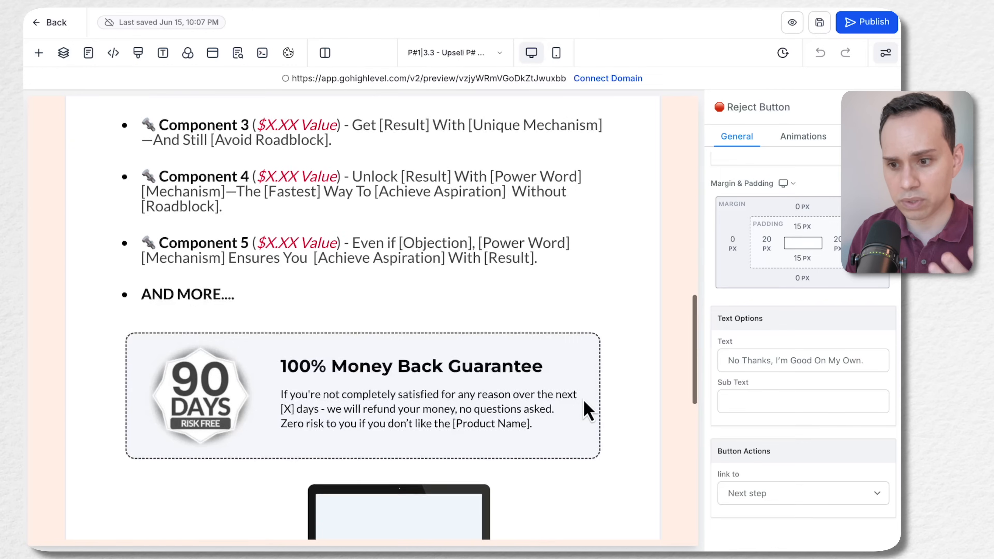
pyautogui.scroll(5, 587, 411)
pyautogui.scroll(-15, 587, 411)
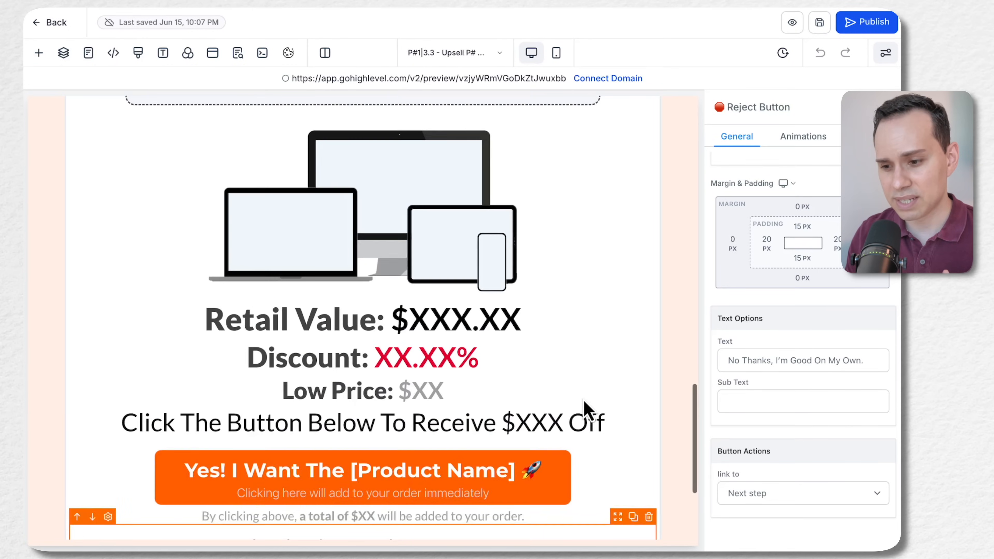
pyautogui.scroll(-1, 588, 410)
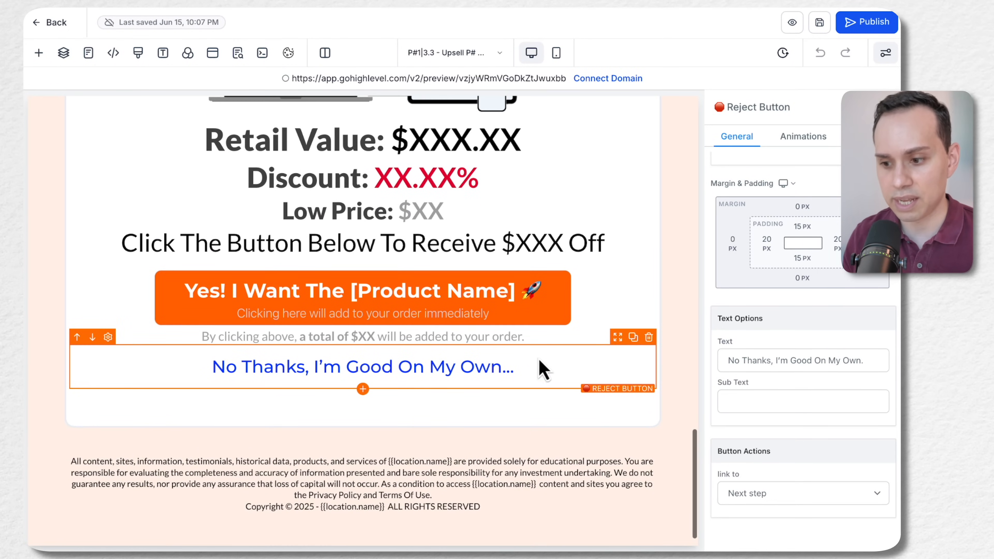
pyautogui.click(593, 313)
pyautogui.click(552, 365)
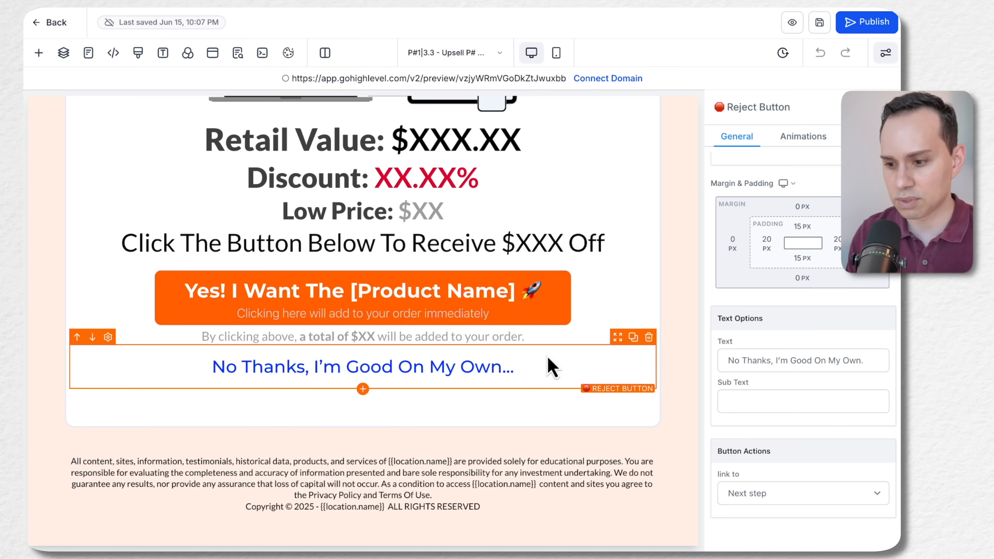
pyautogui.click(749, 499)
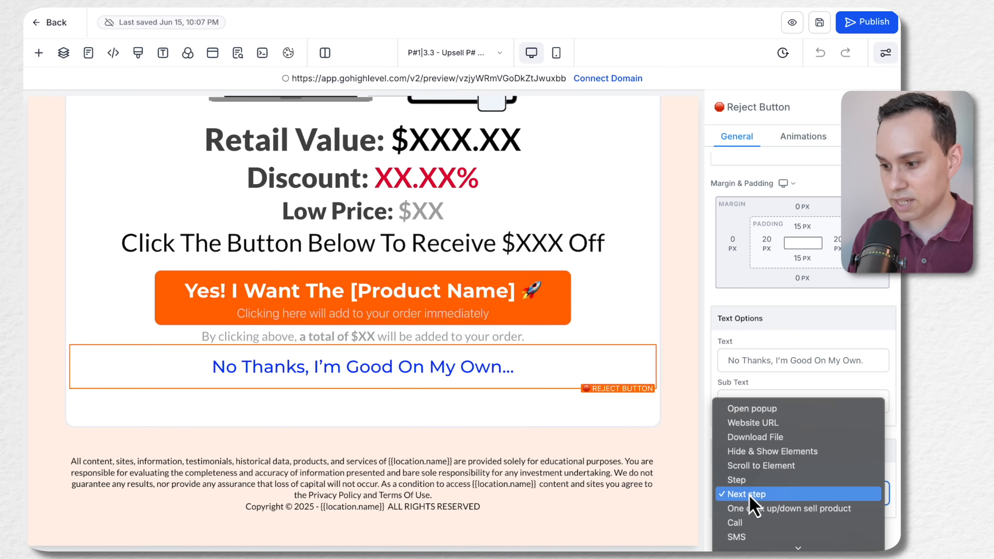
pyautogui.scroll(-1, 749, 505)
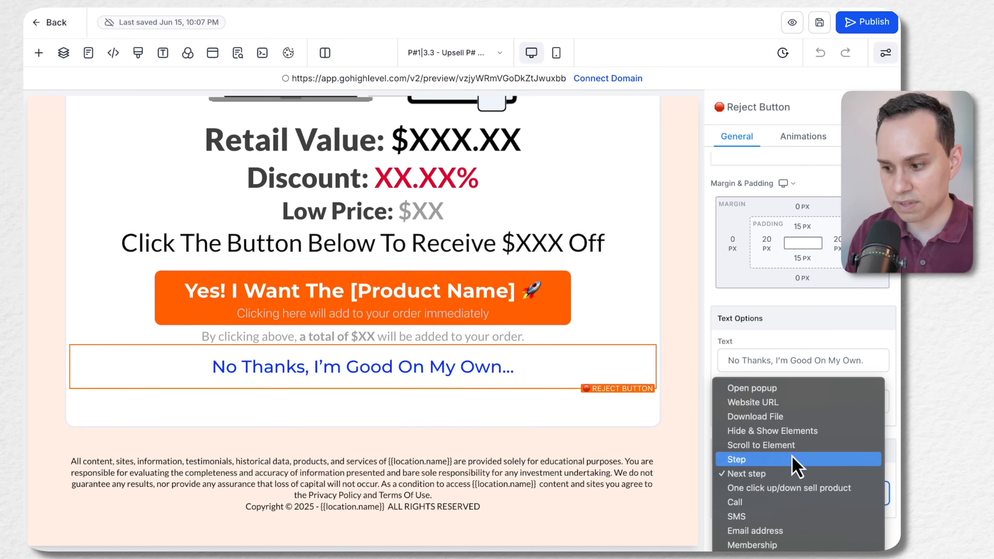
pyautogui.click(786, 473)
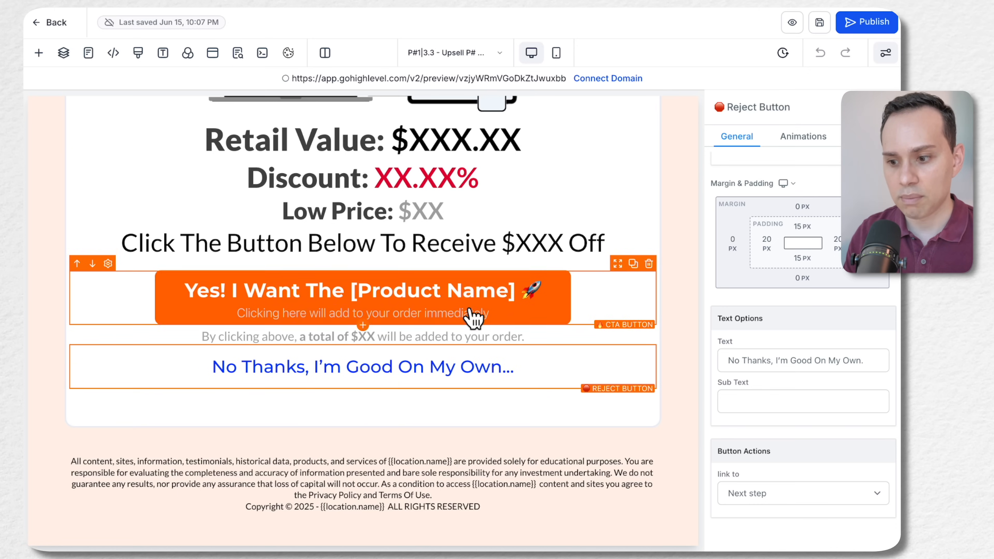
# Review the orange CTA button's link, product and sale action choices for the one-click upsell
pyautogui.scroll(5, 473, 316)
pyautogui.scroll(15, 479, 313)
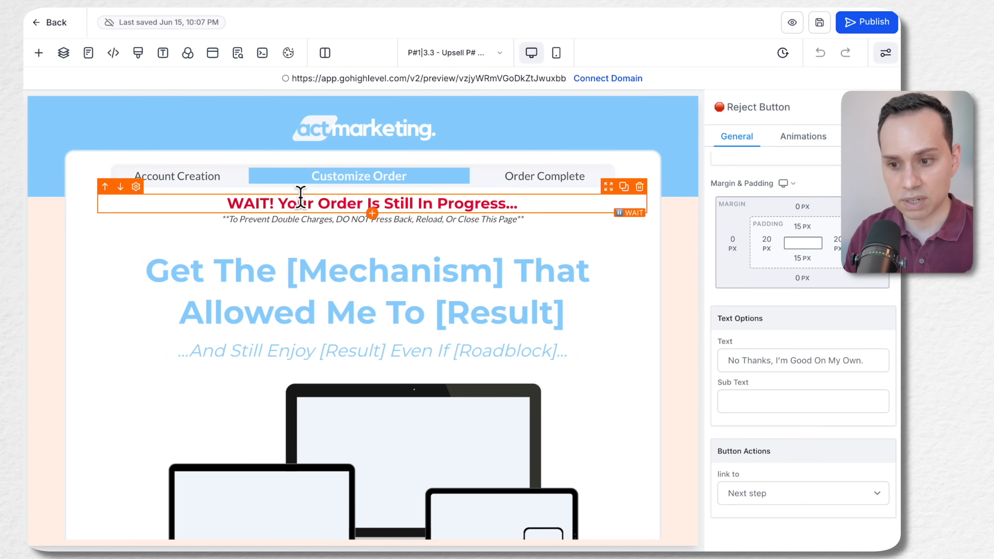
pyautogui.scroll(-15, 343, 200)
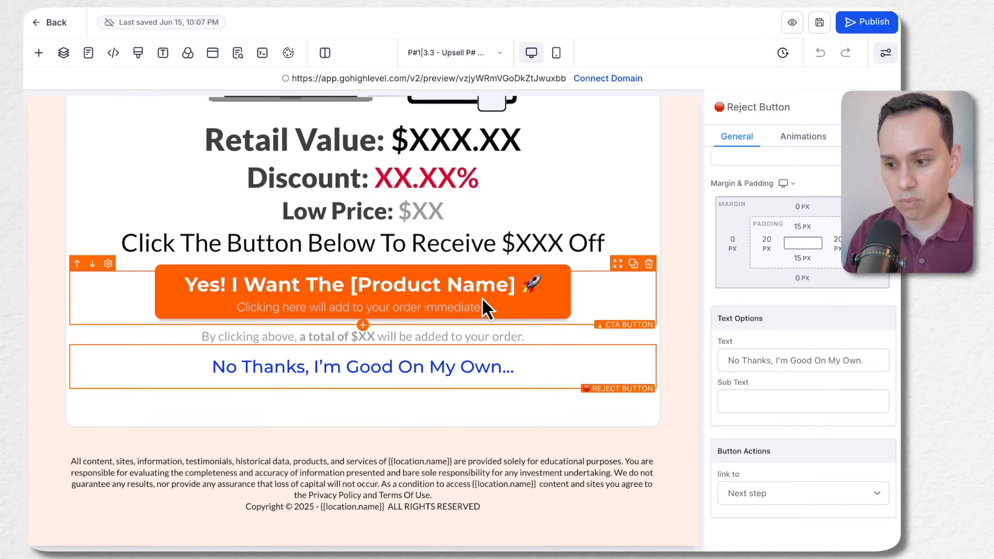
pyautogui.click(486, 310)
pyautogui.scroll(-2, 807, 336)
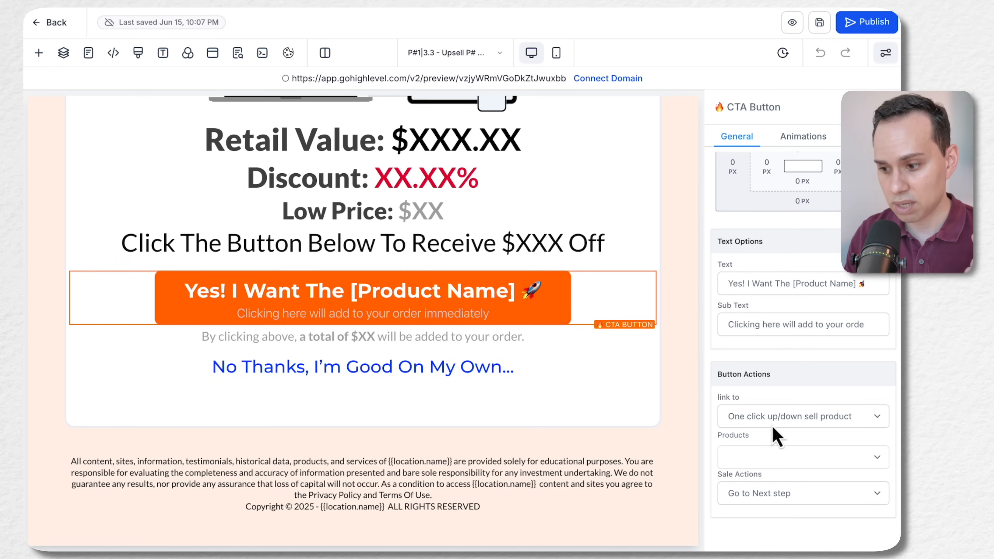
pyautogui.click(765, 459)
pyautogui.click(759, 459)
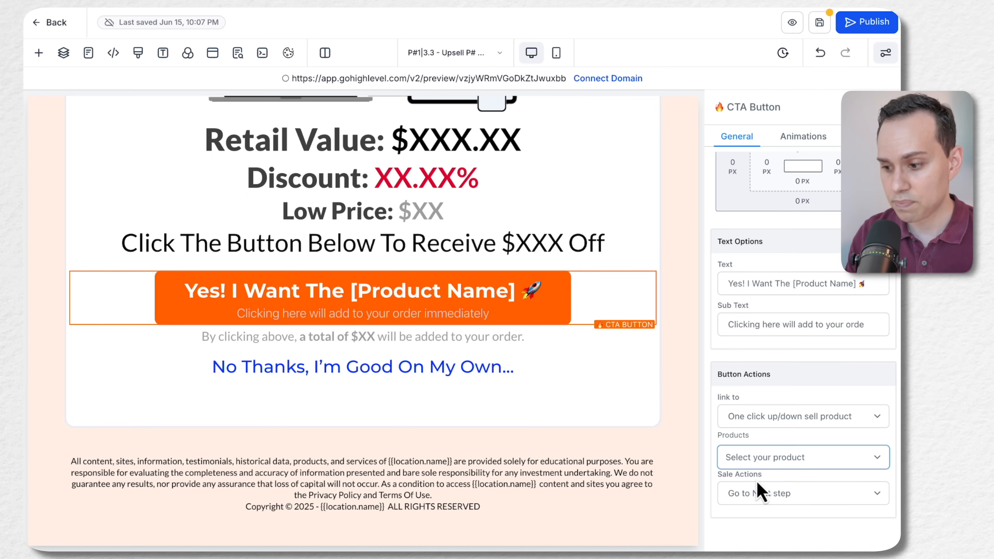
pyautogui.click(757, 497)
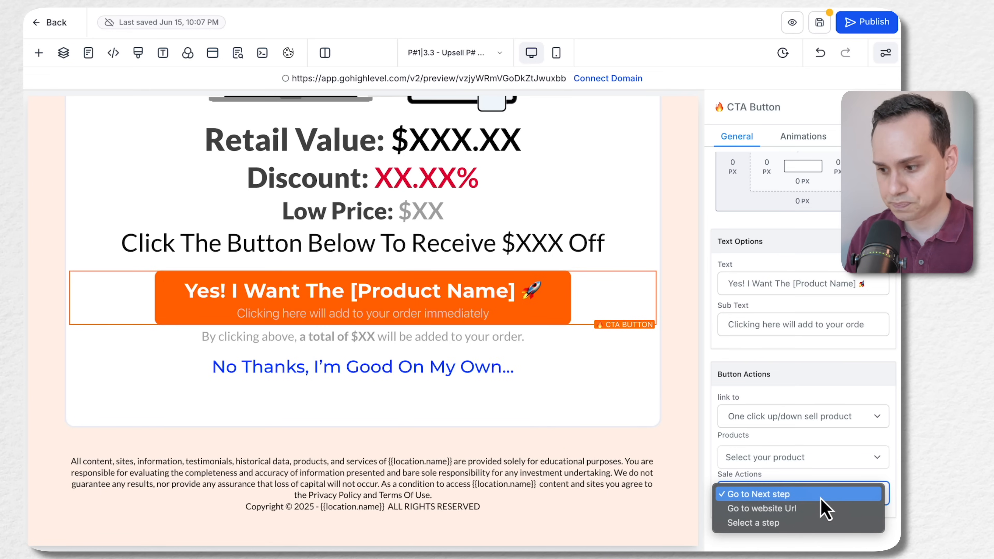
pyautogui.click(810, 423)
pyautogui.click(806, 421)
pyautogui.click(808, 423)
pyautogui.click(776, 456)
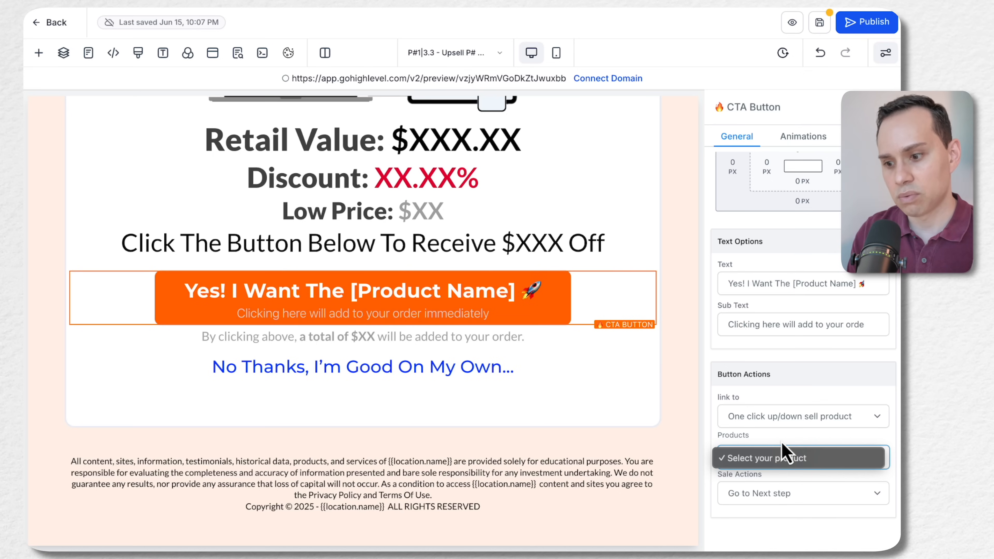
pyautogui.click(785, 461)
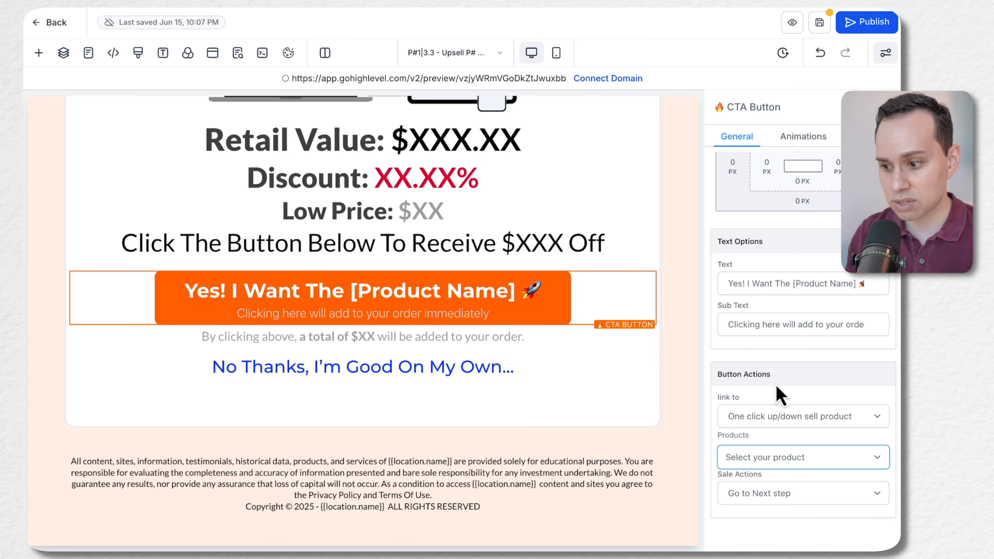
pyautogui.click(769, 418)
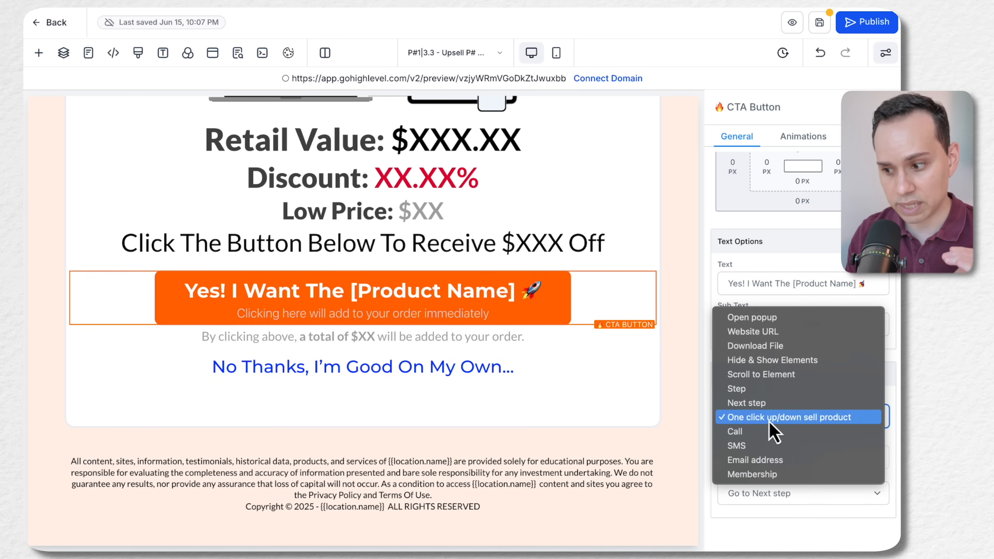
pyautogui.click(768, 417)
# Set the CTA button's sale action to Select a step with funnel step P#11|3.5 - Confirmation, and save the page
pyautogui.click(759, 493)
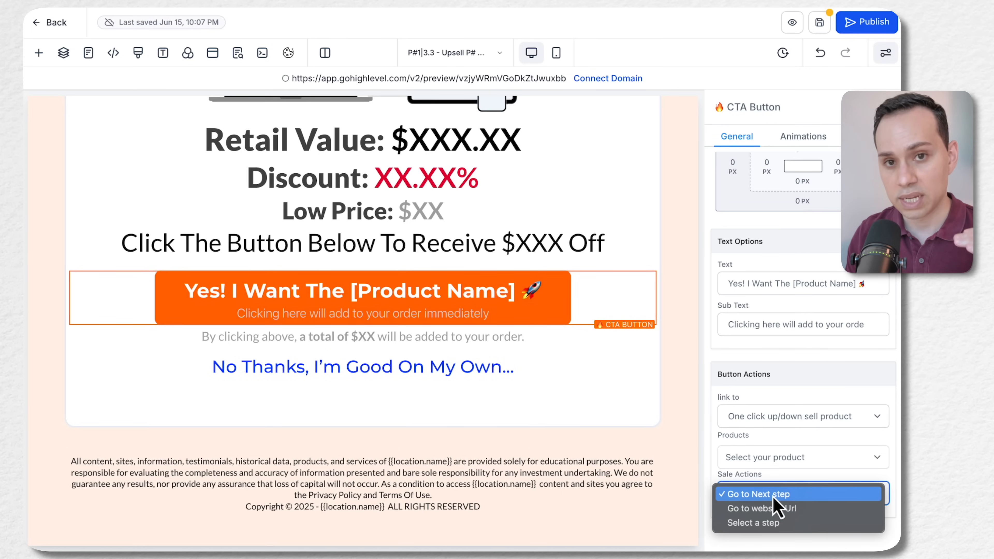
pyautogui.click(777, 523)
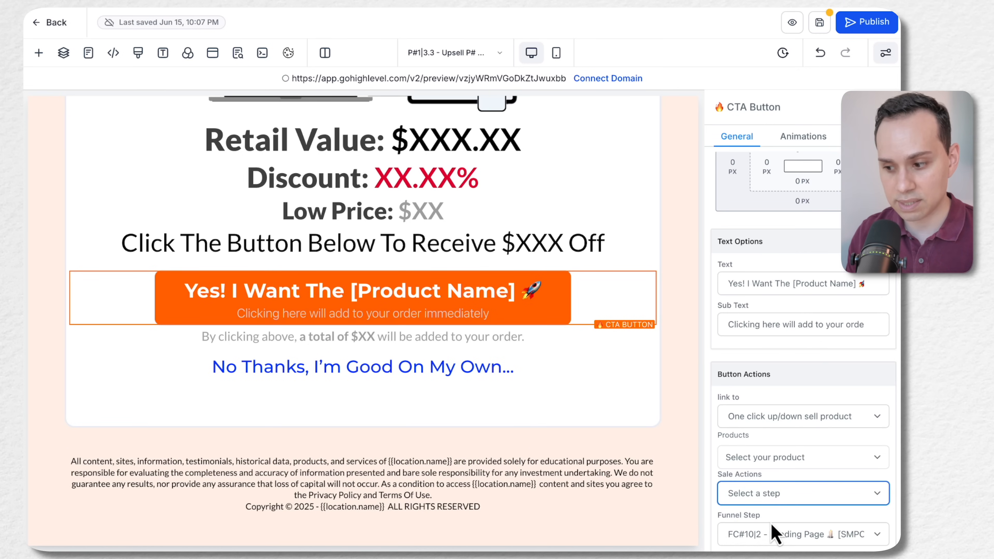
pyautogui.scroll(-2, 788, 505)
pyautogui.click(787, 499)
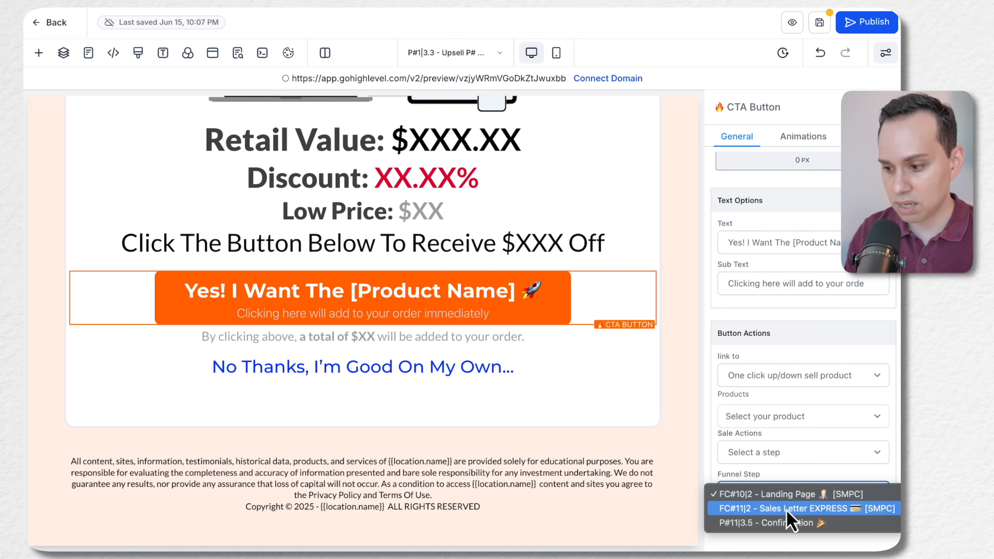
pyautogui.click(784, 523)
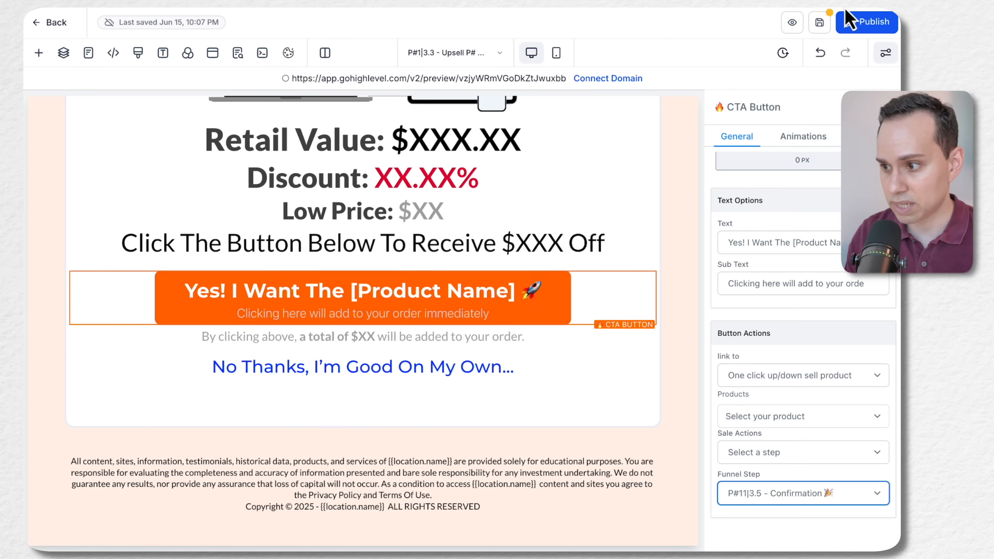
pyautogui.click(819, 22)
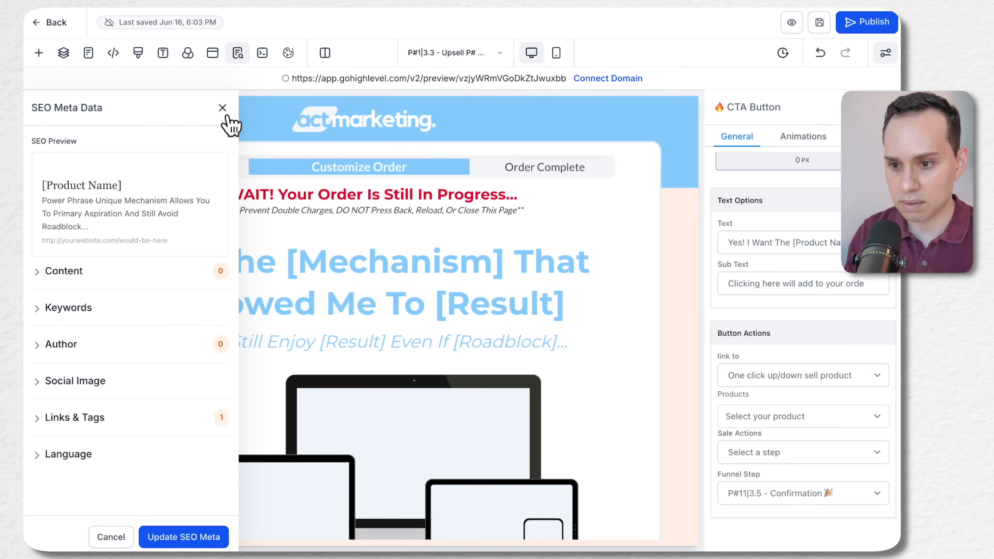
# Replace the page's main headline with "Watch The Video Below To Complete Your Order & Access Your Launch Kit..." copied from the Upsell A Google Doc
pyautogui.click(222, 107)
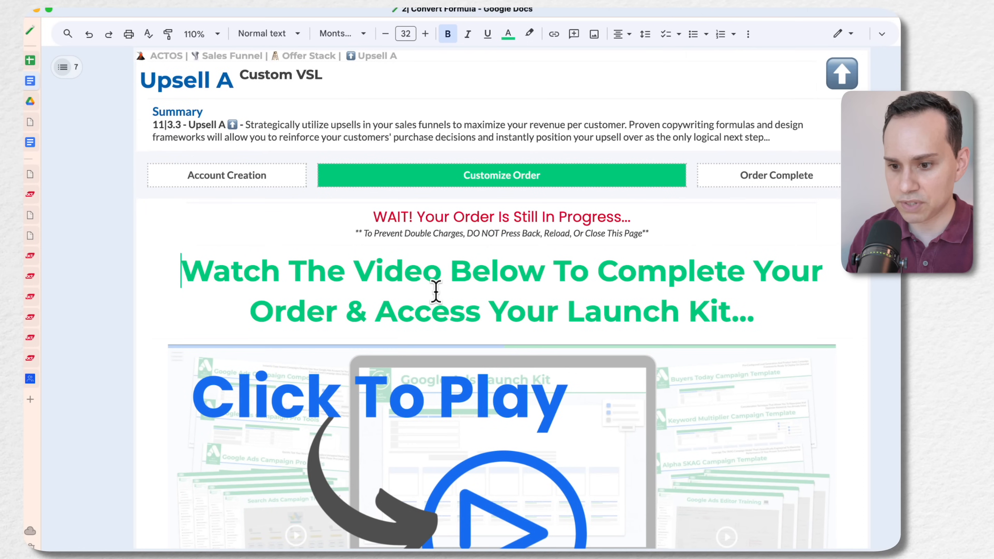
pyautogui.keyDown('shift'); pyautogui.click(766, 312); pyautogui.keyUp('shift')
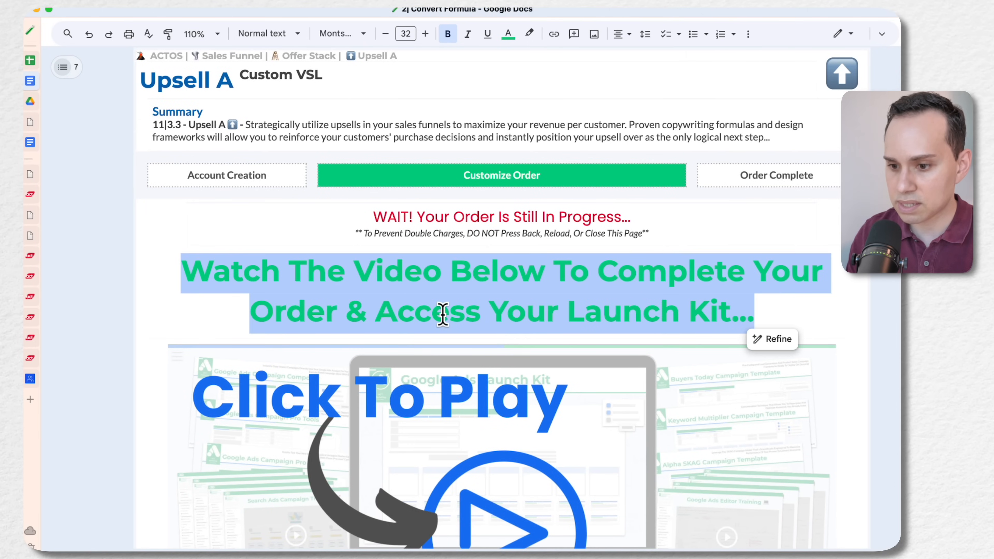
pyautogui.scroll(-2, 443, 316)
pyautogui.hotkey('ctrl', 'Left')
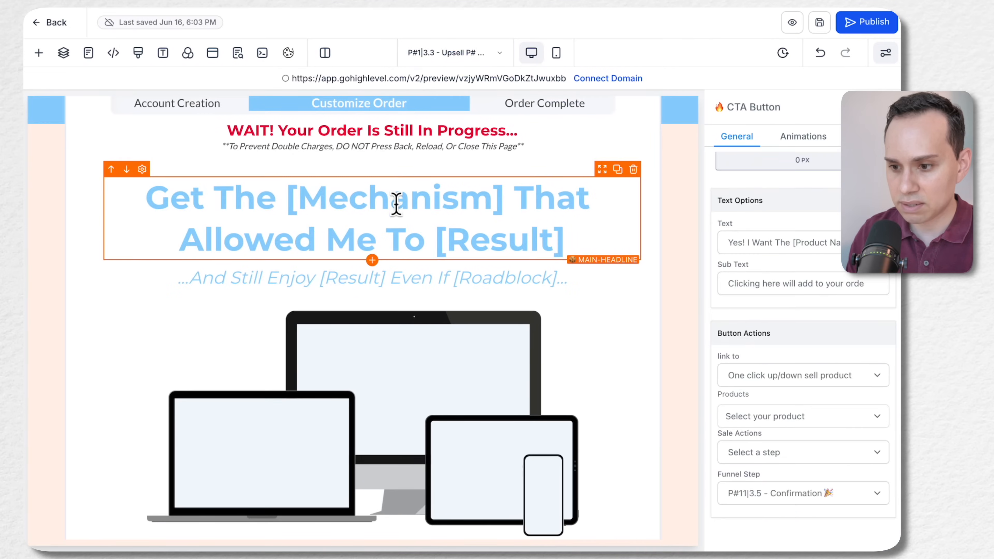
pyautogui.click(396, 204)
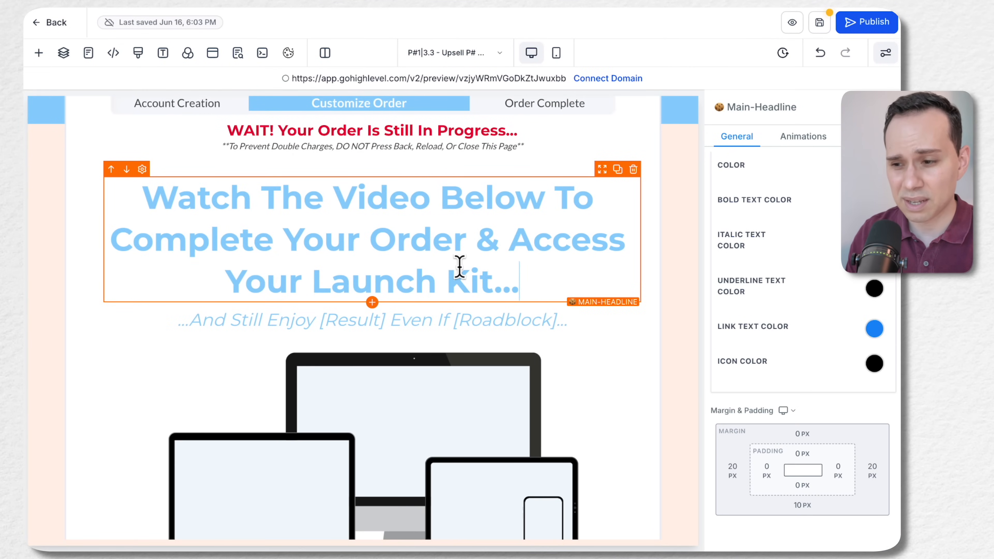
# Copy the "Leverage direct response strategies..." paragraph from the Google Doc and paste it over the upsell page's benefit block text
pyautogui.hotkey('ctrl', 'Right')
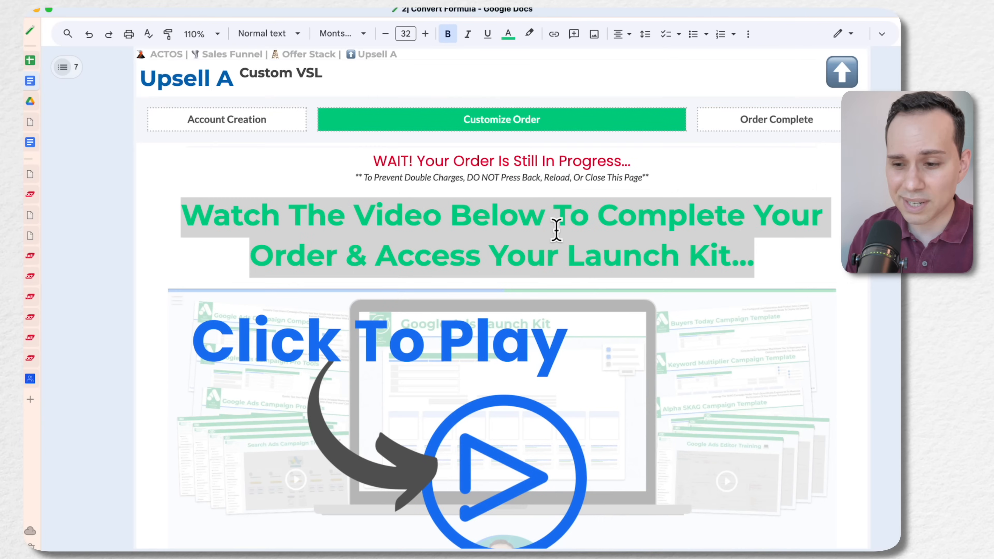
pyautogui.scroll(-5, 552, 235)
pyautogui.scroll(-5, 553, 238)
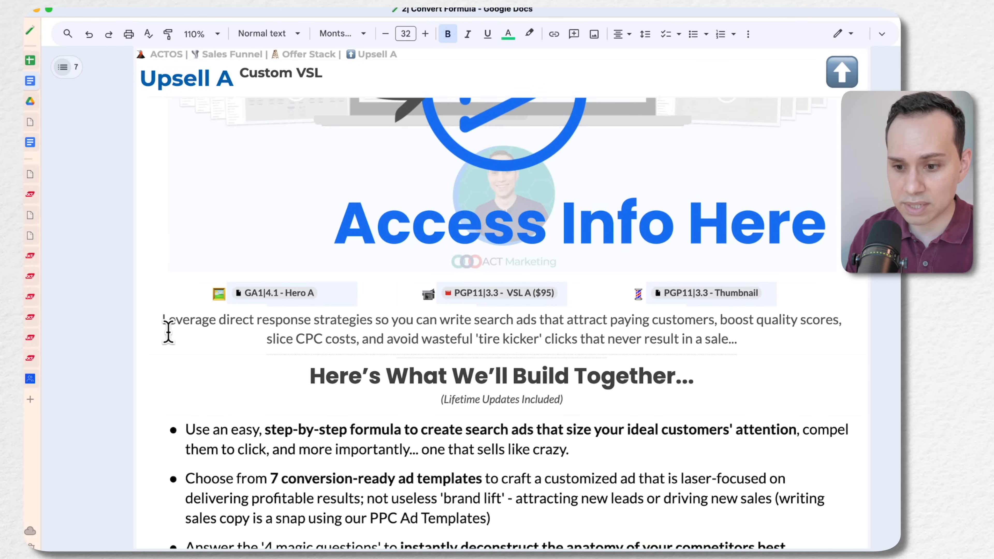
pyautogui.click(161, 320)
pyautogui.keyDown('shift'); pyautogui.click(744, 334); pyautogui.keyUp('shift')
pyautogui.hotkey('ctrl', 'c')
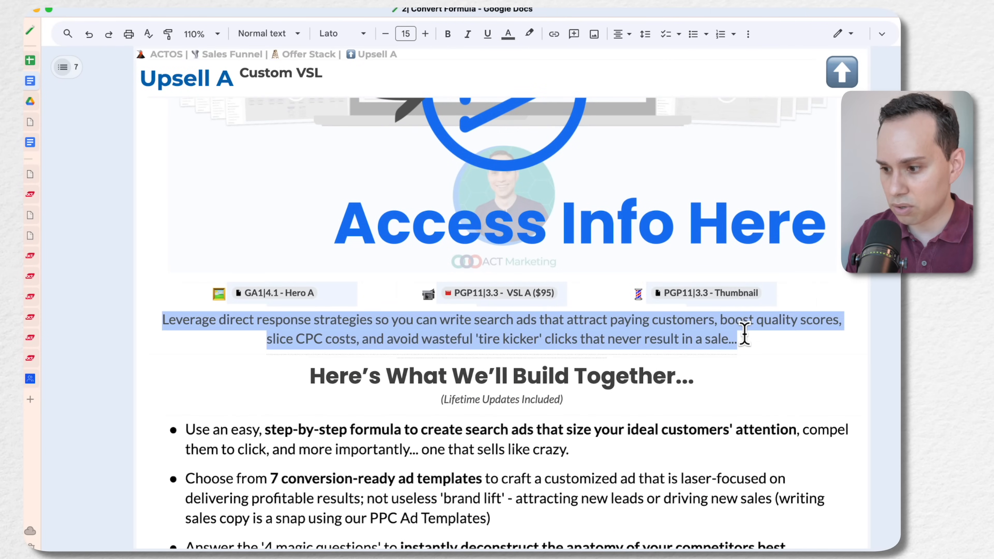
pyautogui.hotkey('ctrl', 'Left')
pyautogui.scroll(-5, 377, 338)
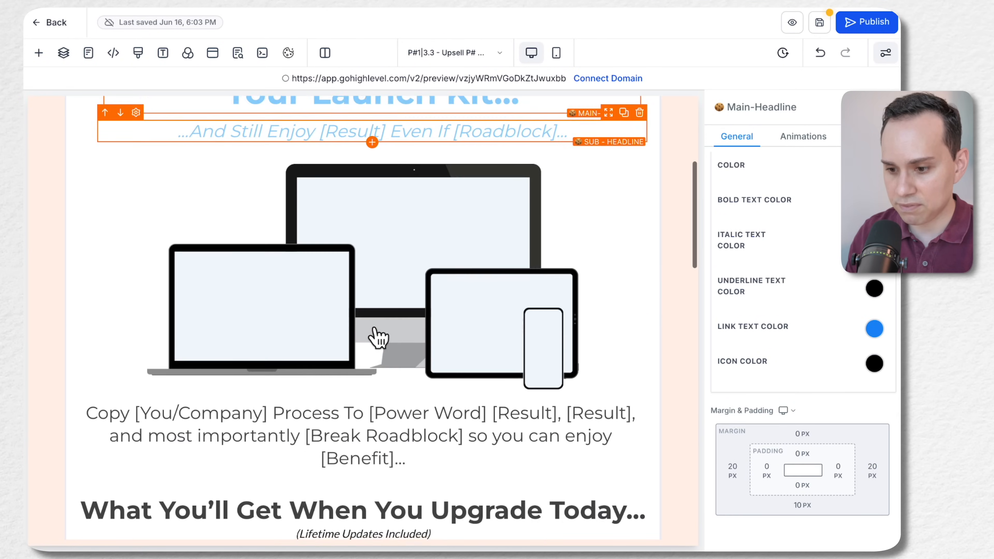
pyautogui.tripleClick(375, 376)
pyautogui.hotkey('ctrl', 'v')
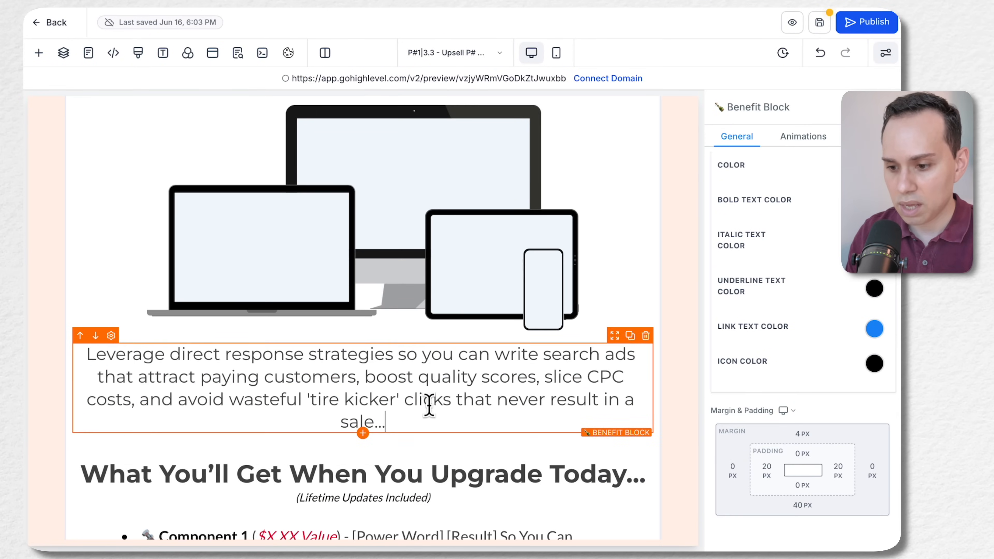
# Delete the Hero A device mockup image above the benefit block
pyautogui.scroll(3, 442, 411)
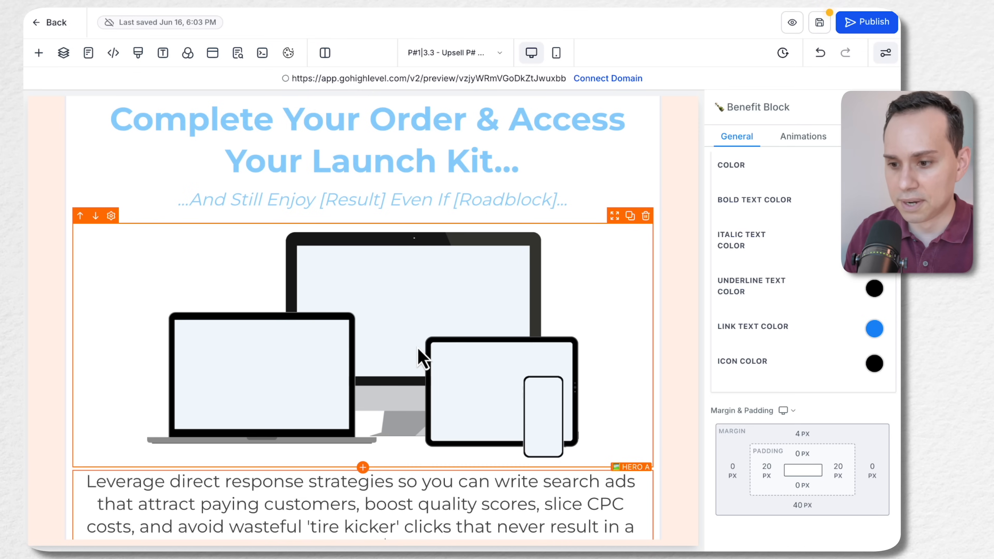
pyautogui.click(419, 350)
pyautogui.scroll(-1, 411, 340)
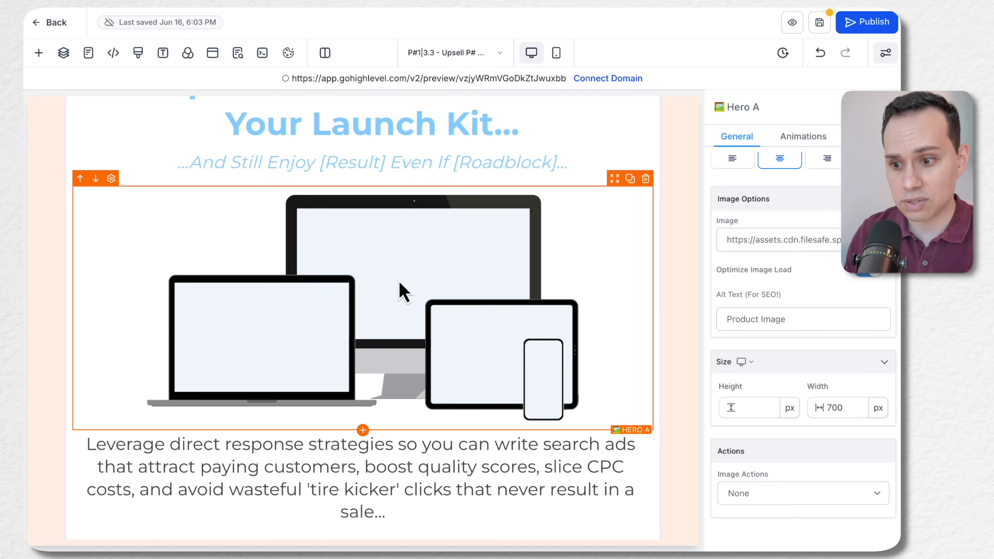
pyautogui.moveTo(642, 201)
pyautogui.click(645, 182)
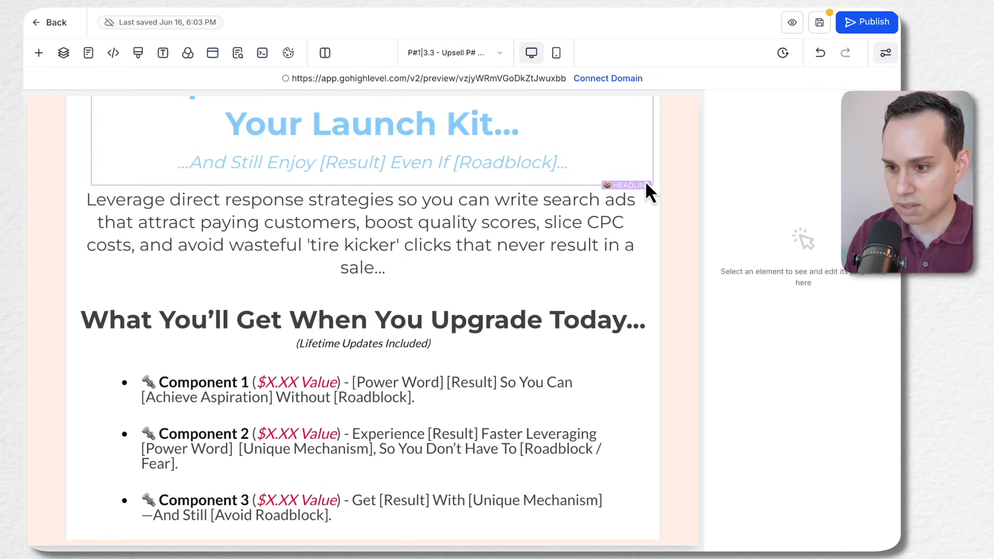
# Add a Video element directly beneath the sub-headline, above the benefit block
pyautogui.scroll(3, 372, 193)
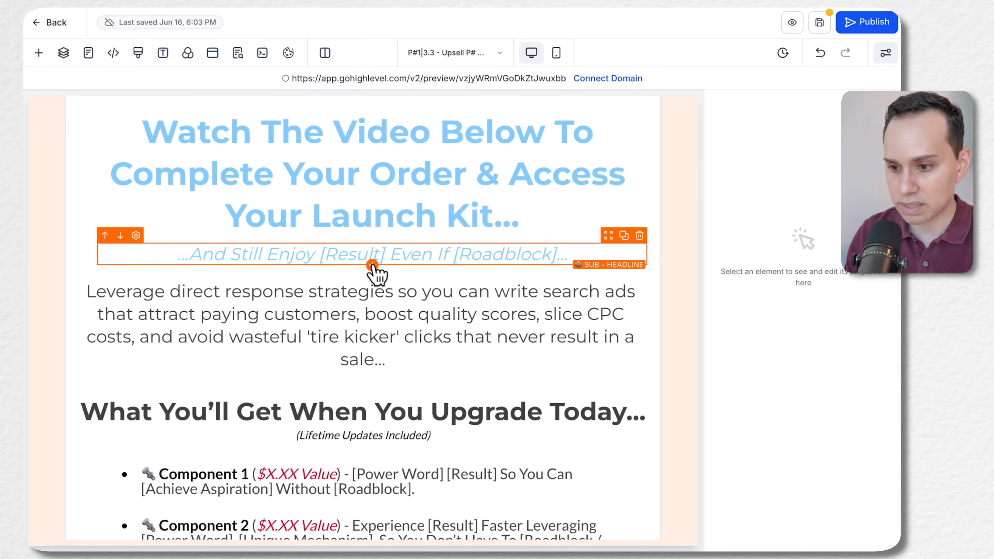
pyautogui.click(371, 265)
pyautogui.scroll(-3, 301, 331)
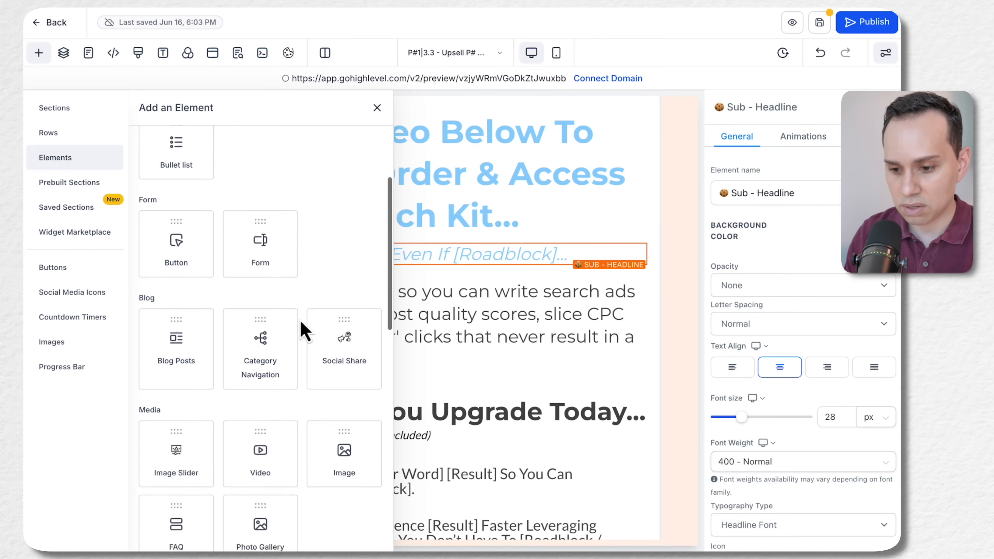
pyautogui.scroll(-4, 301, 331)
pyautogui.click(260, 304)
pyautogui.scroll(-4, 373, 389)
# Set the video element's left and right padding to 80 px each
pyautogui.click(563, 441)
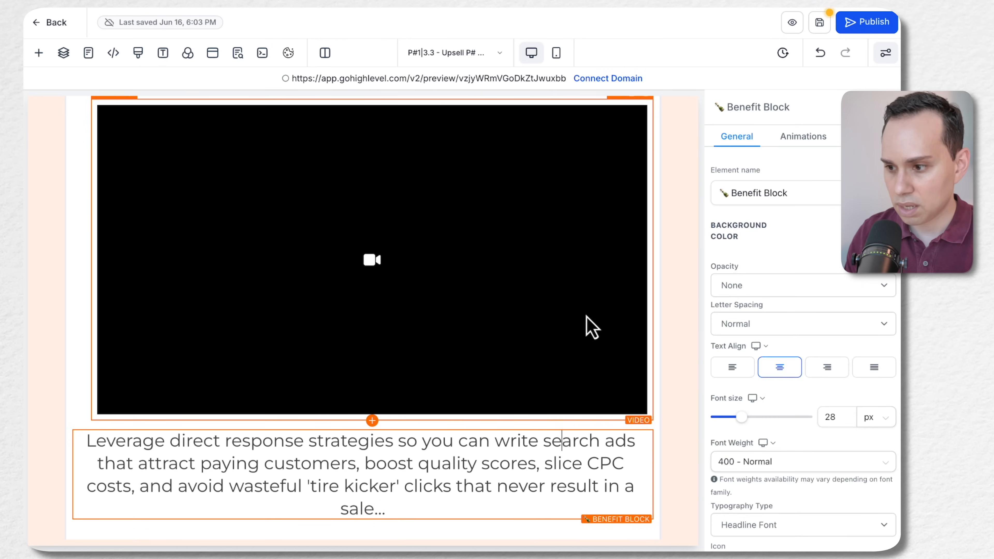
pyautogui.click(575, 277)
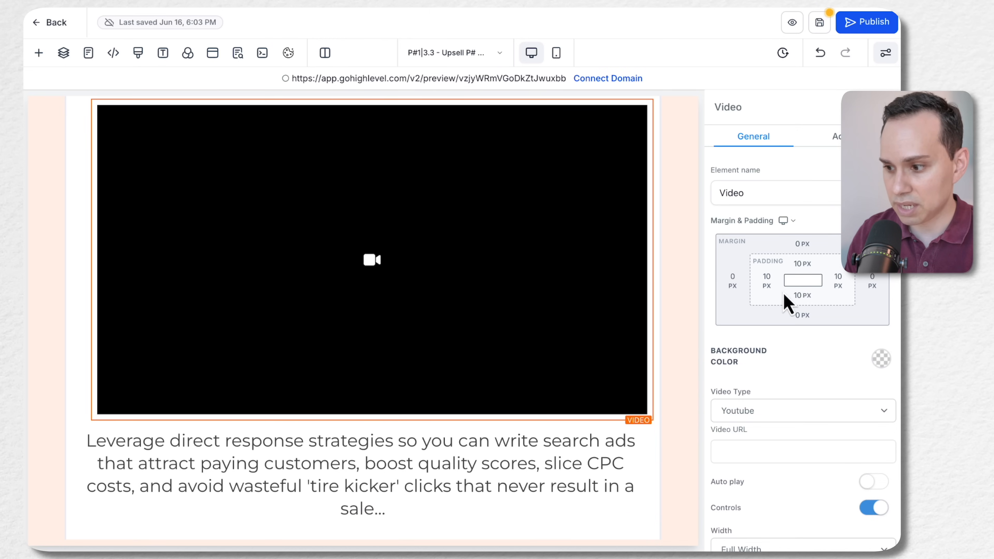
pyautogui.click(765, 281)
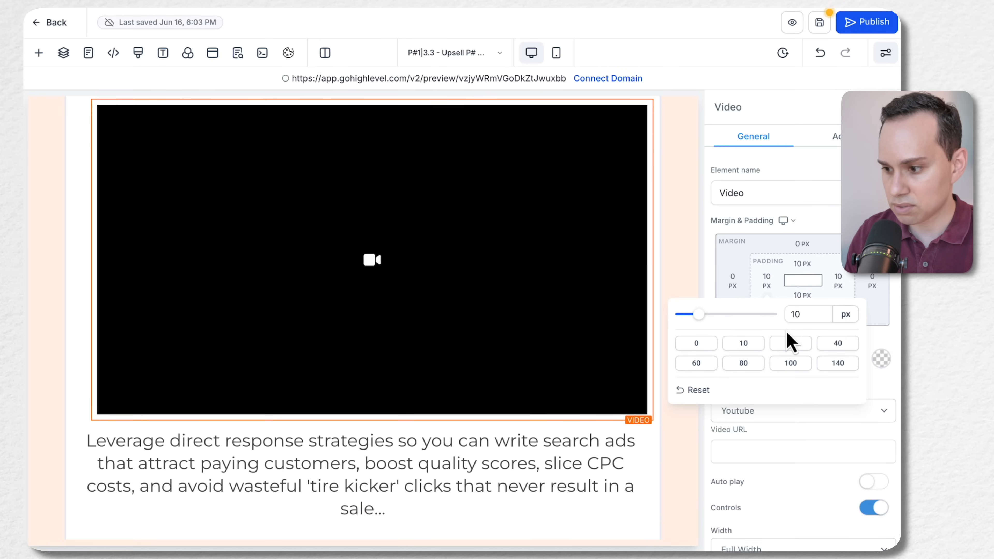
pyautogui.click(792, 346)
pyautogui.click(830, 345)
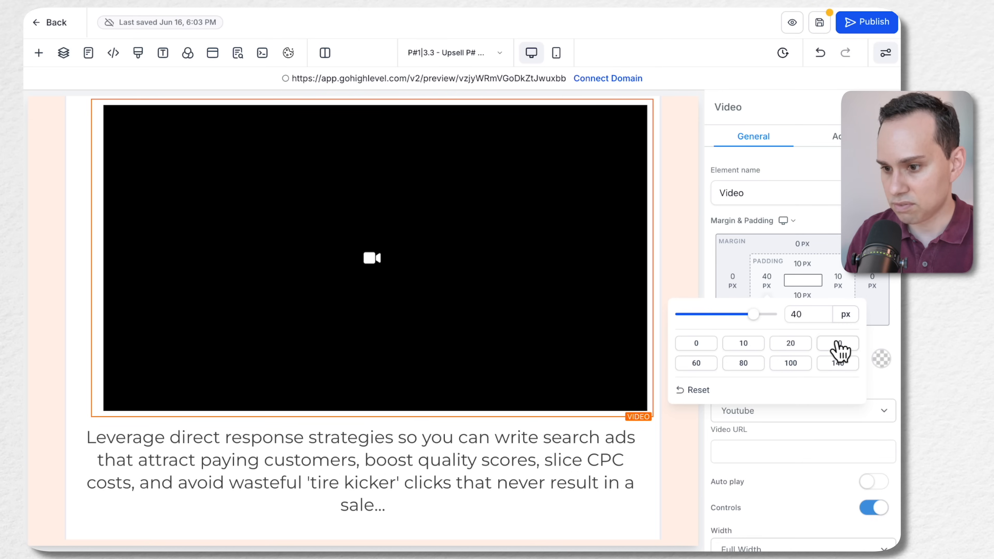
pyautogui.click(749, 365)
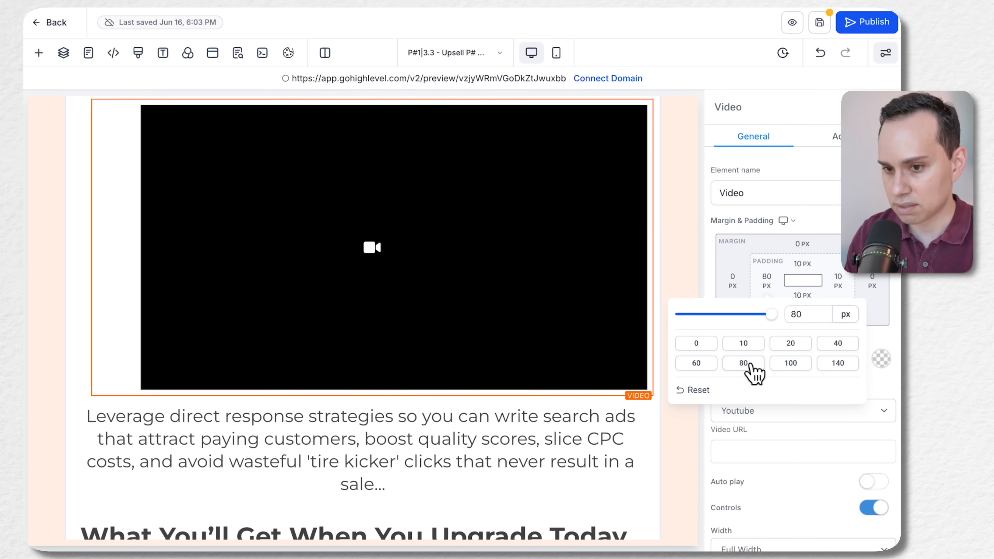
pyautogui.click(837, 284)
pyautogui.click(721, 363)
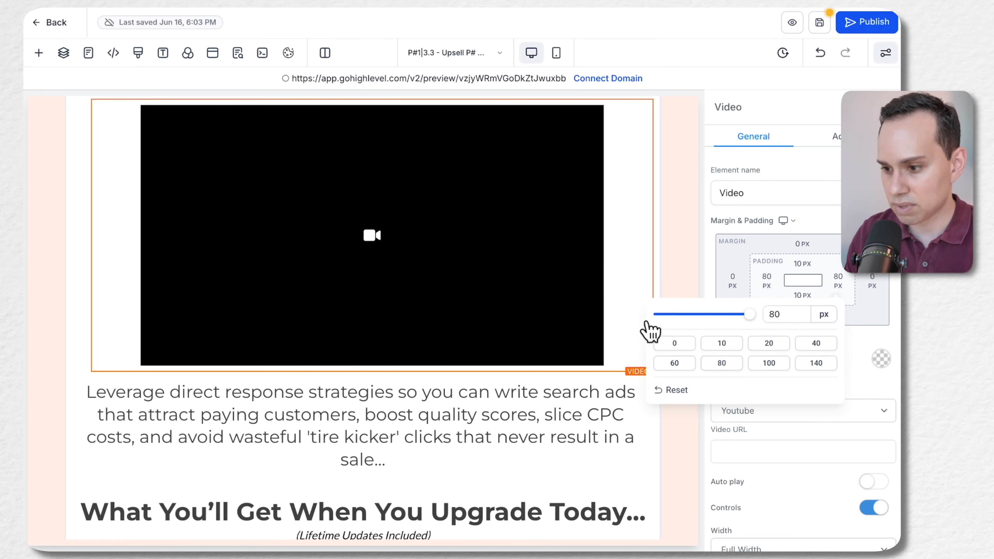
pyautogui.click(585, 382)
# Delete the "...And Still Enjoy [Result] Even If [Roadblock]..." sub-headline above the video
pyautogui.scroll(4, 587, 395)
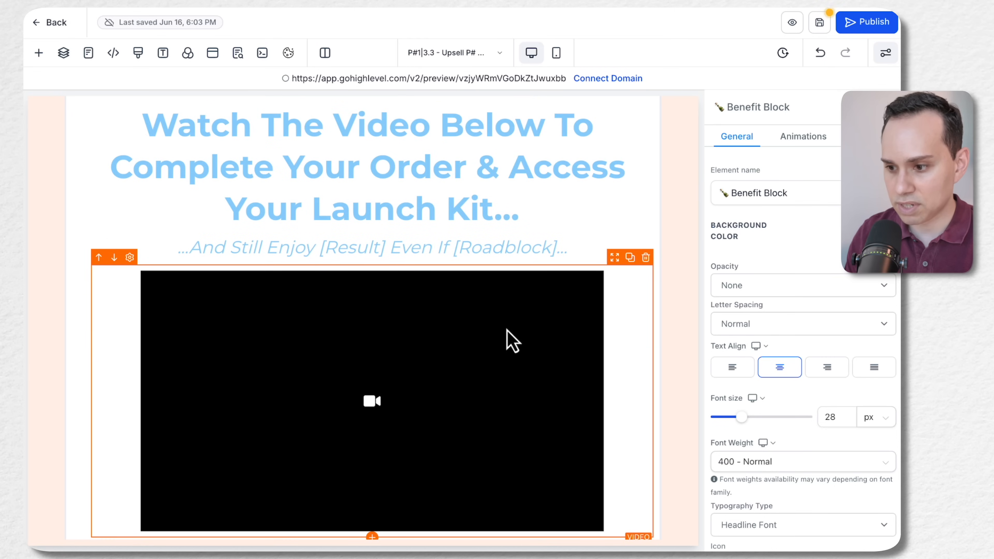
pyautogui.click(644, 230)
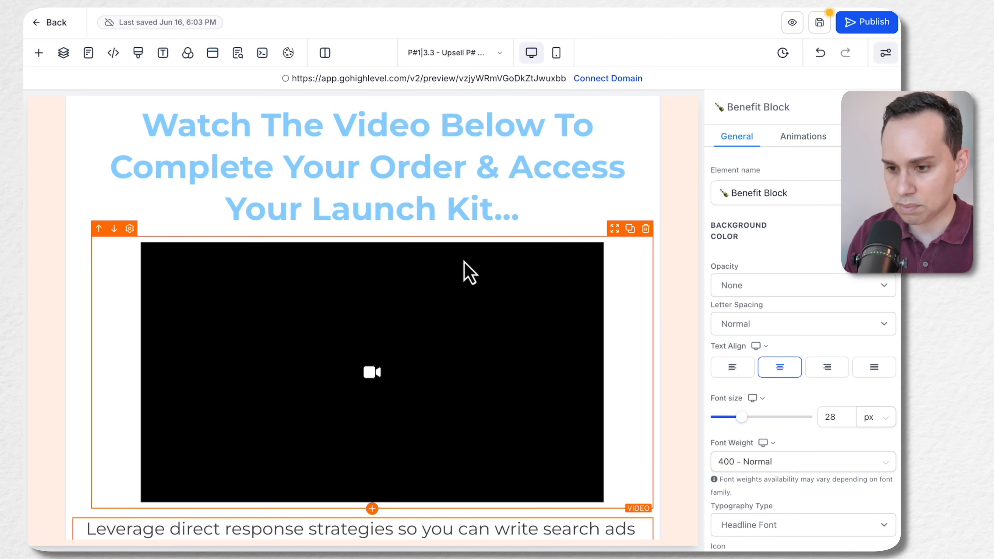
pyautogui.scroll(3, 465, 266)
pyautogui.scroll(-5, 479, 231)
# Change the video element's video type to Hosted Video
pyautogui.click(460, 320)
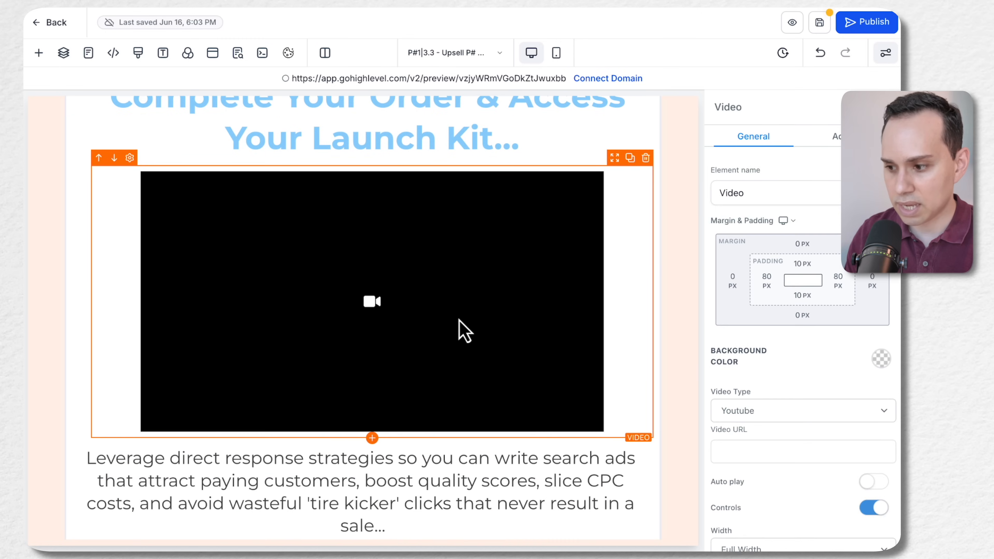
pyautogui.scroll(-1, 801, 368)
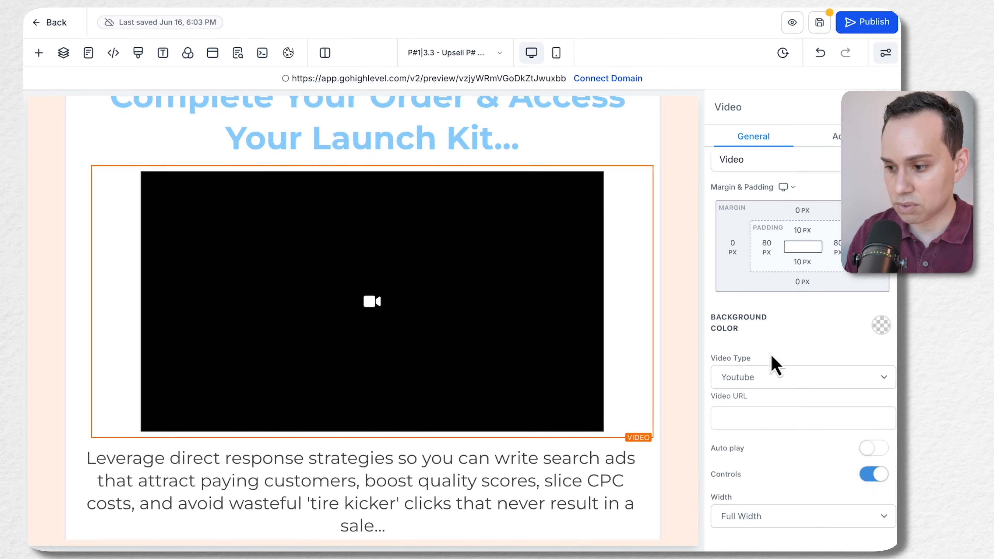
pyautogui.click(782, 373)
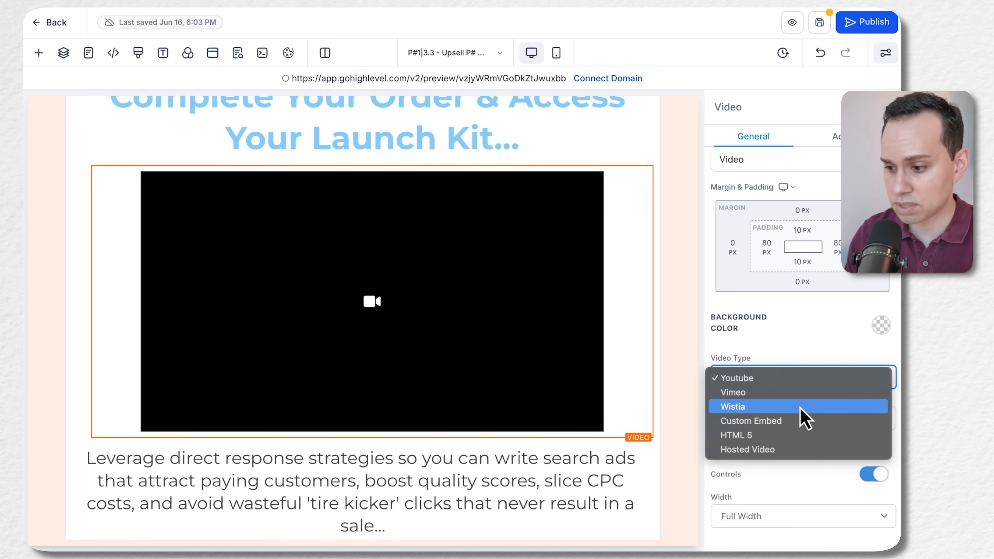
pyautogui.click(735, 449)
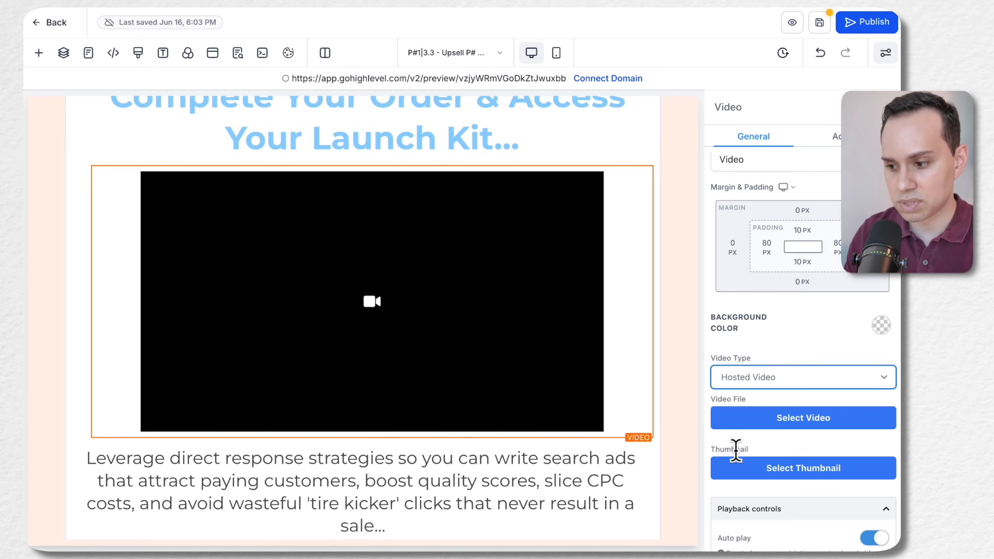
# Adjust the hosted video's playback controls: disable Auto play, allow Play/Pause, and disable Show Full Screen Toggle
pyautogui.scroll(-3, 739, 449)
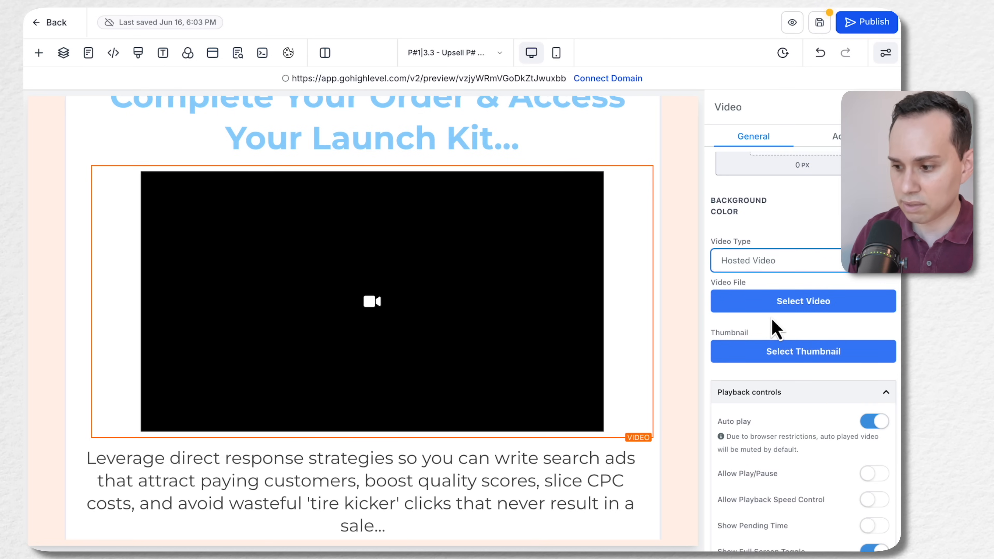
pyautogui.scroll(-5, 818, 340)
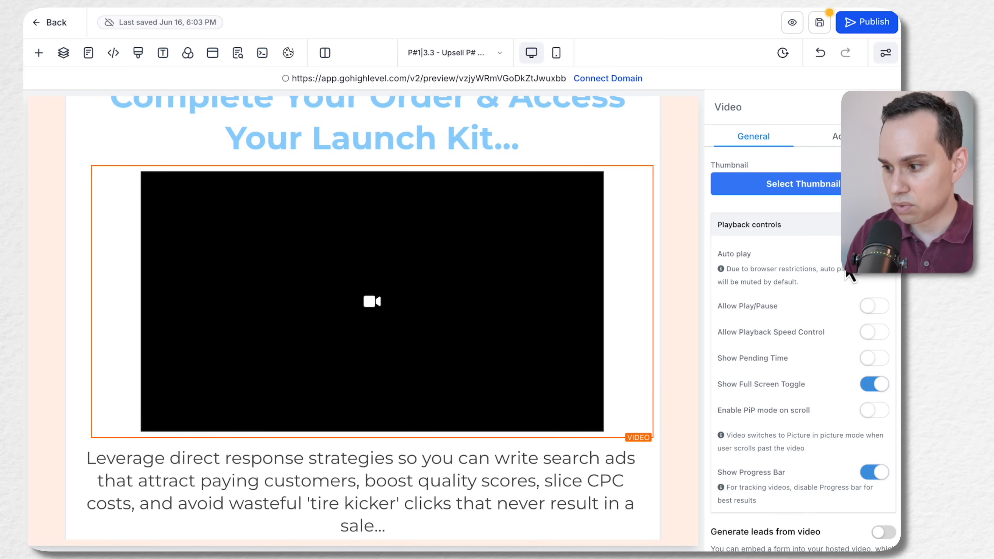
pyautogui.click(874, 306)
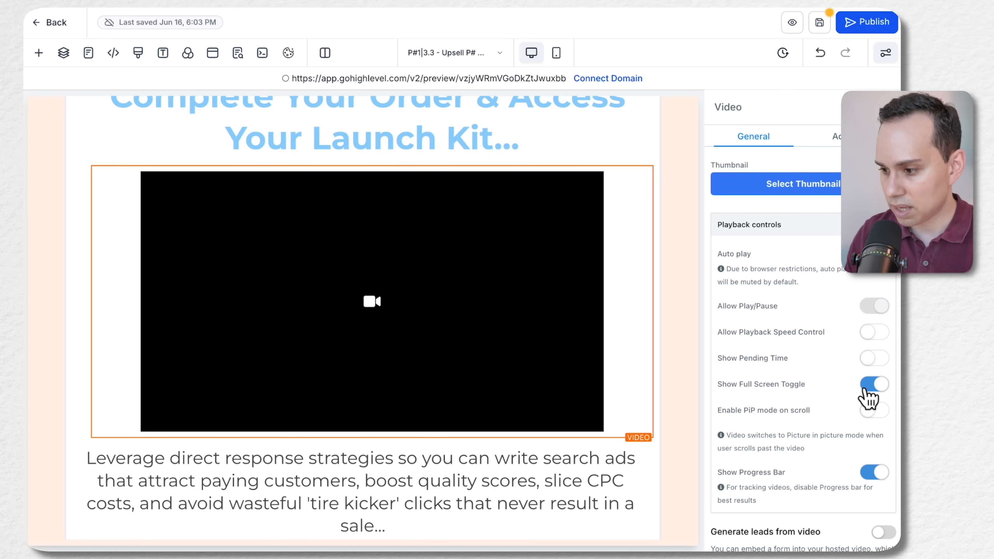
pyautogui.scroll(-2, 845, 399)
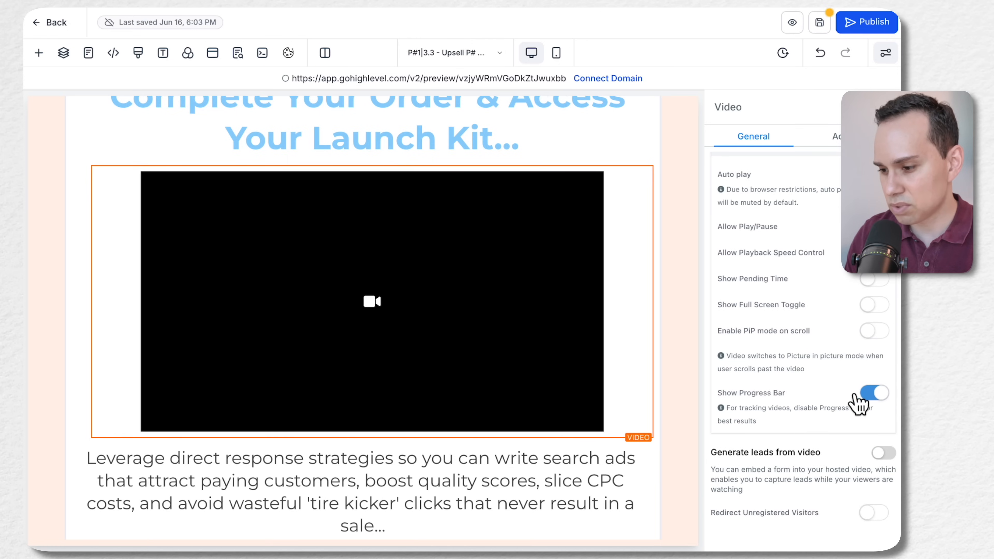
# Assign PGP11|3.3 - VSL A ($95).mp4 from the 11| SAFL > PGP| Google Ads Playbook media folder as the video file
pyautogui.scroll(7, 831, 403)
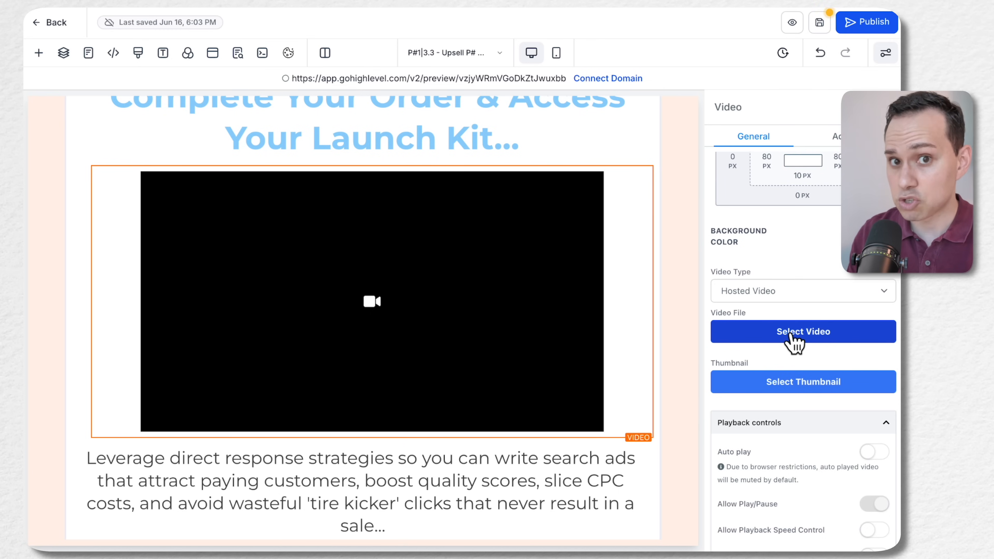
pyautogui.click(790, 334)
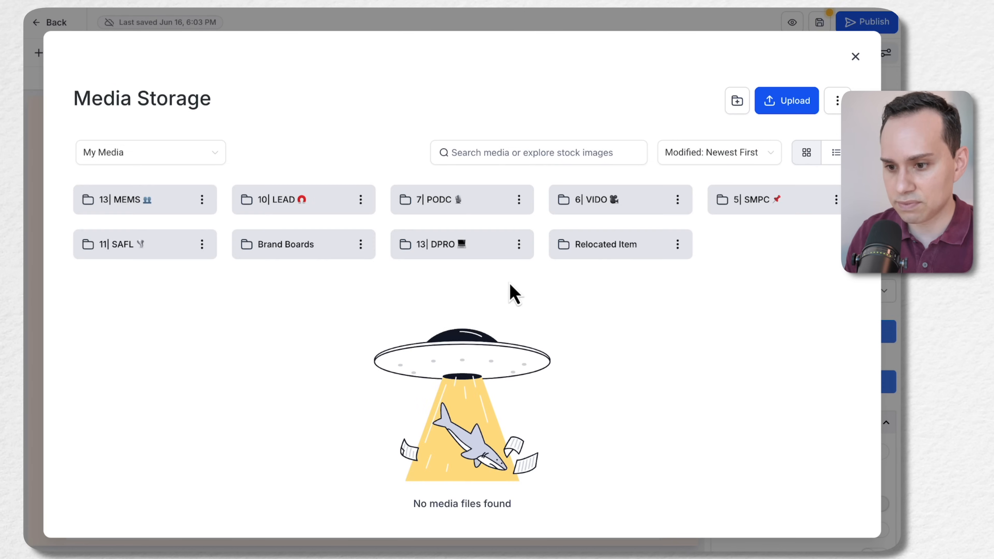
pyautogui.click(169, 254)
pyautogui.click(164, 207)
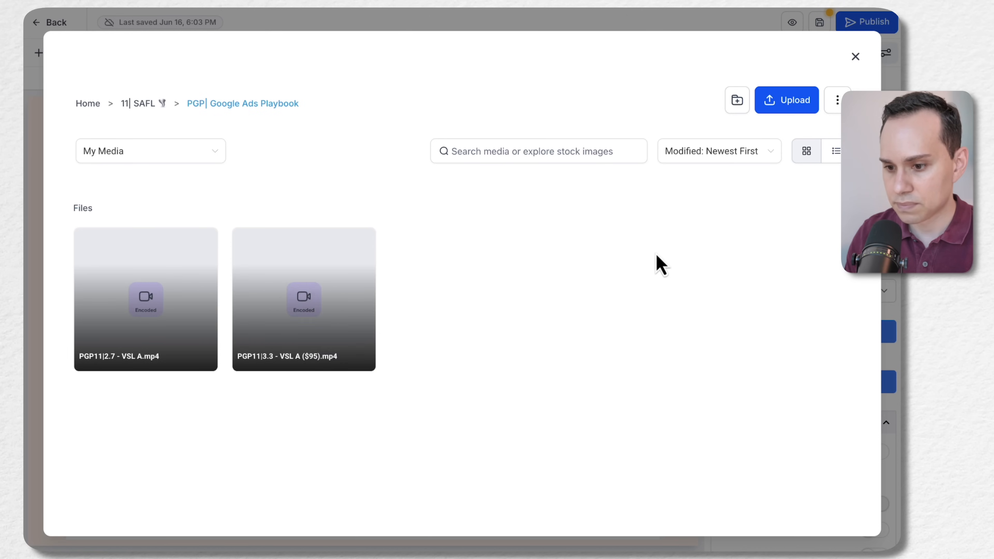
pyautogui.click(326, 312)
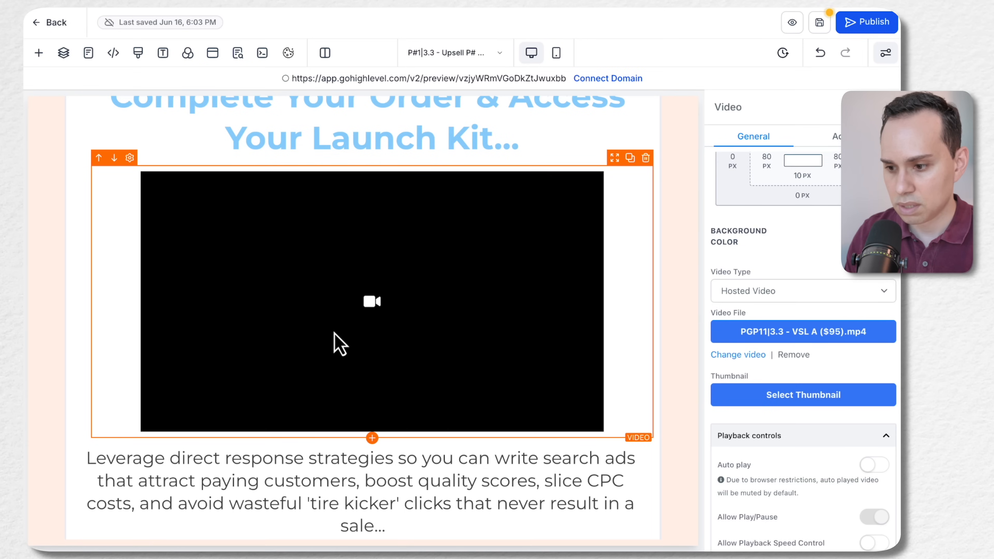
pyautogui.scroll(-1, 485, 306)
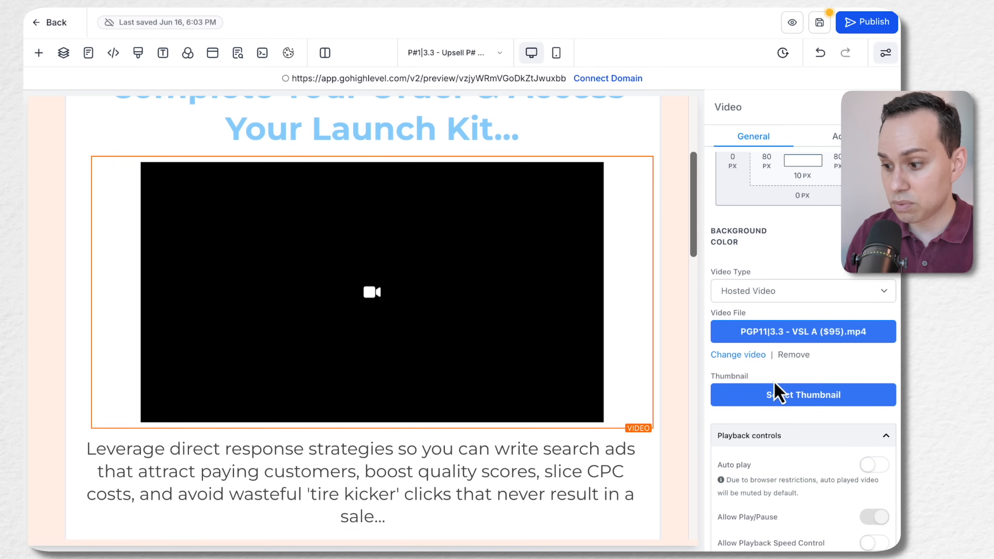
# Set PGP11|3.3 - Thumbnail.png from the 11| SAFL > PGP| Google Ads Playbook media folder as the video's thumbnail
pyautogui.click(767, 399)
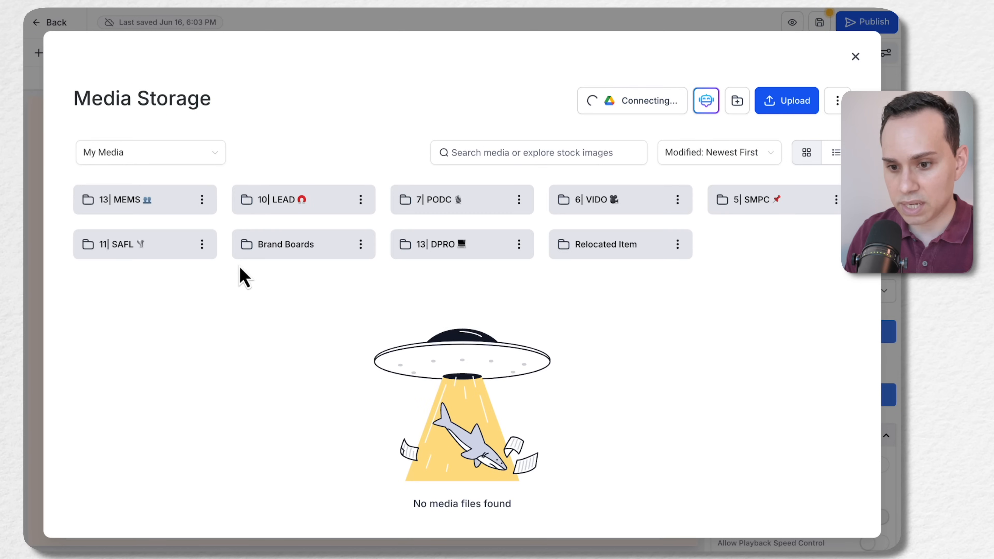
pyautogui.click(150, 252)
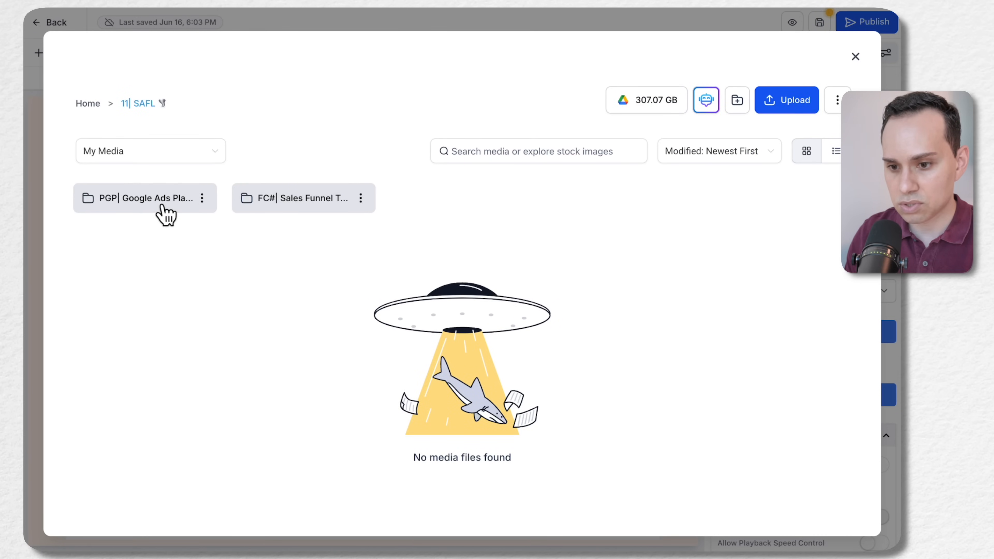
pyautogui.click(162, 208)
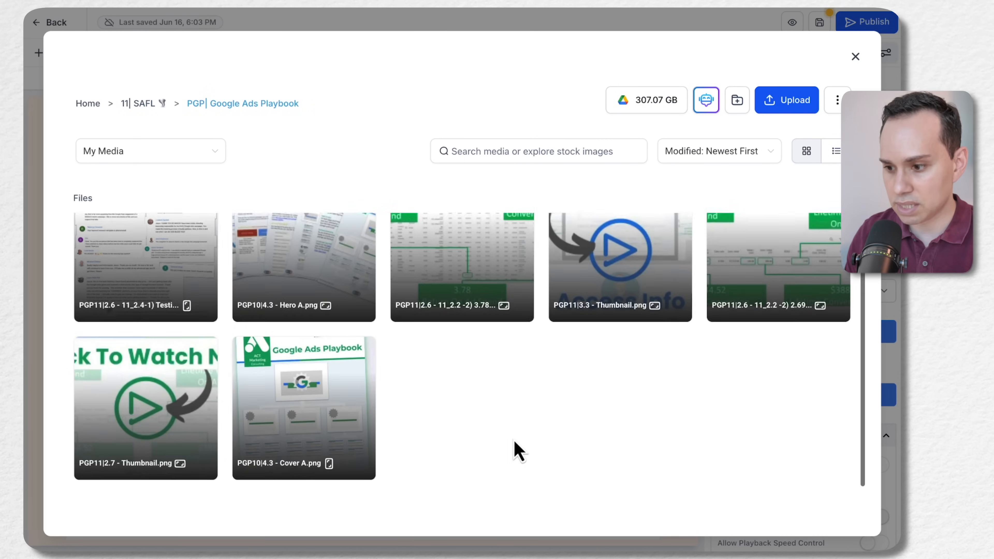
pyautogui.click(626, 293)
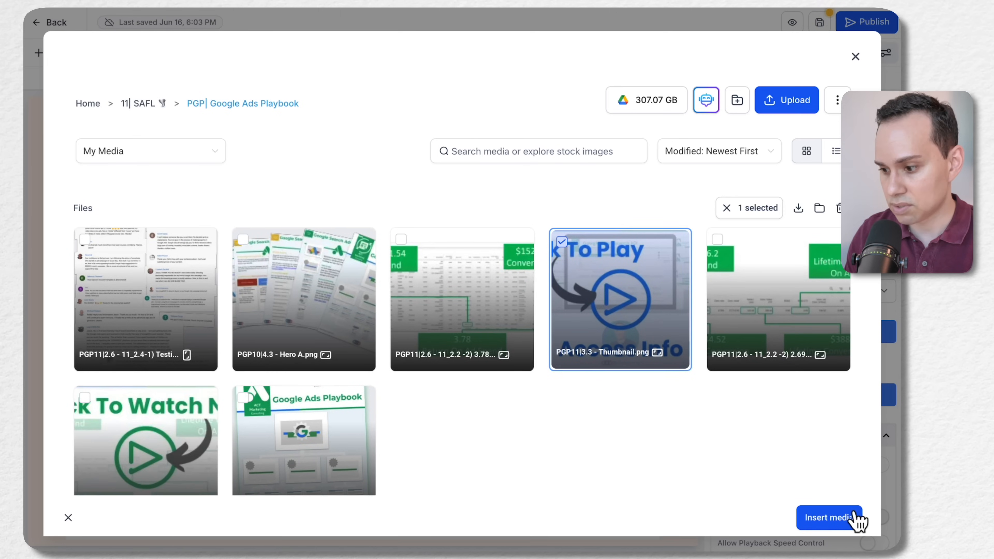
pyautogui.click(853, 520)
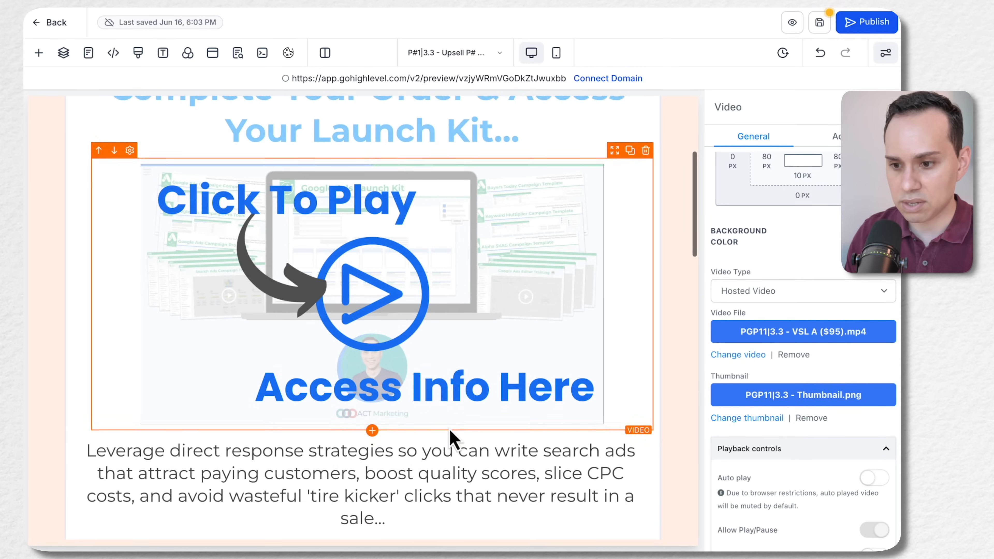
# Review the video thumbnail with the headline above it and the copy and component bullets below it
pyautogui.scroll(1, 450, 437)
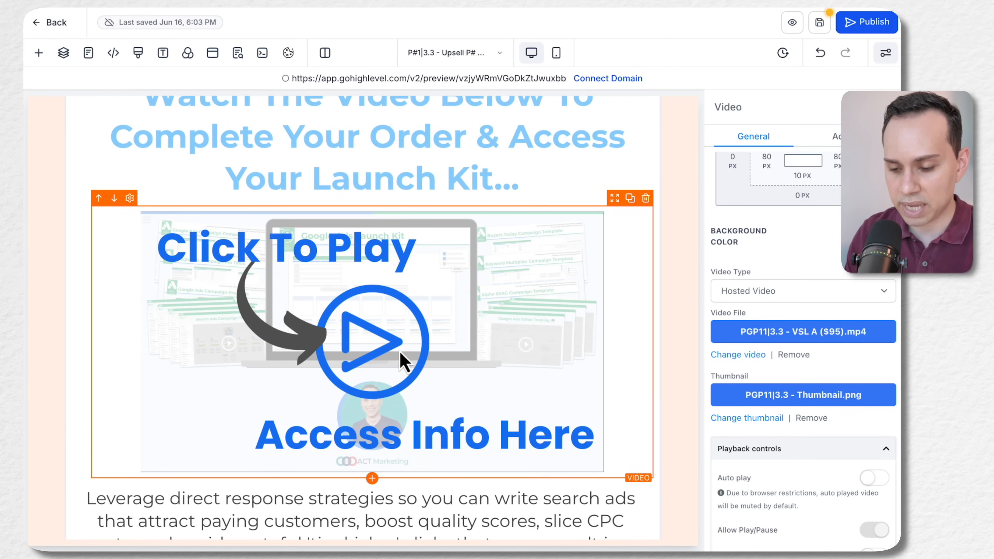
pyautogui.scroll(1, 561, 450)
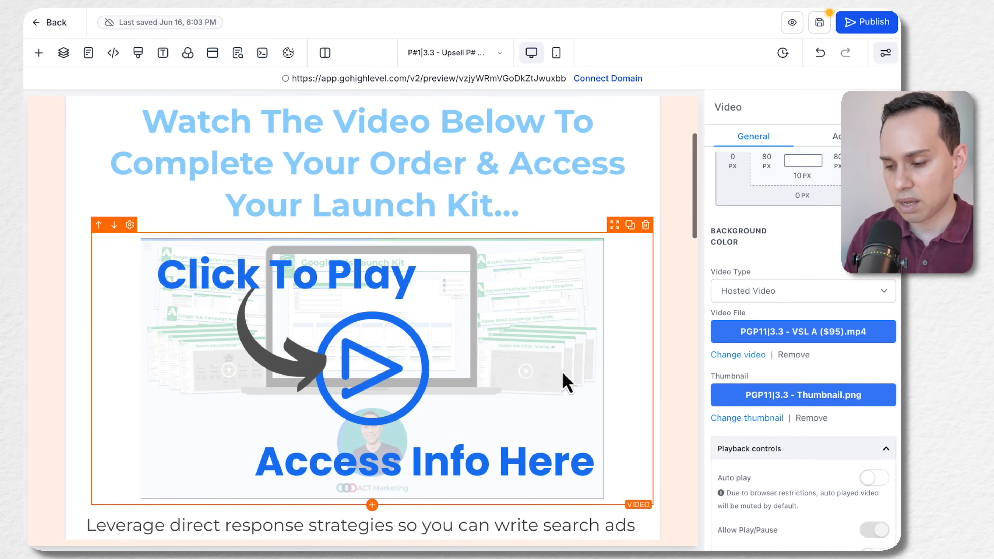
pyautogui.scroll(-2, 565, 378)
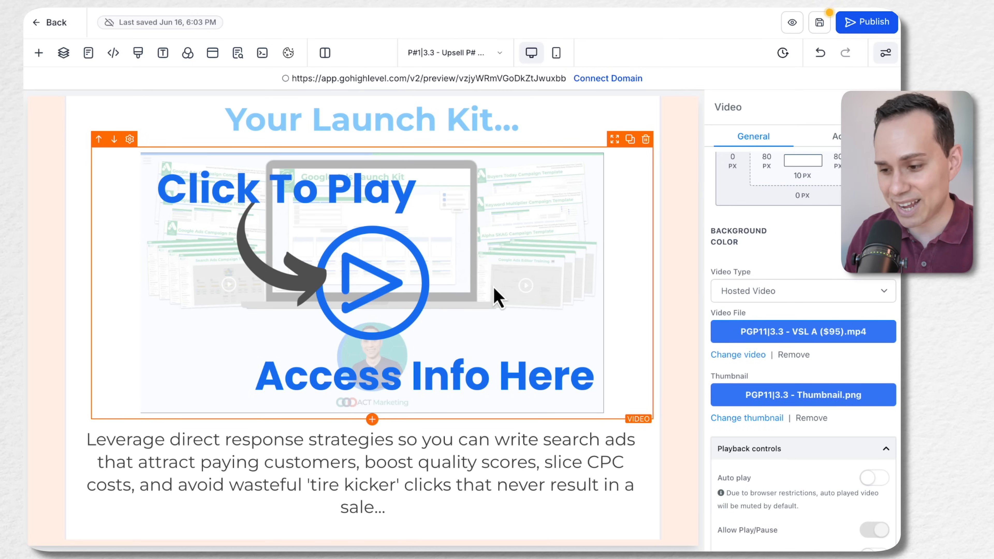
pyautogui.scroll(5, 496, 295)
pyautogui.scroll(-1, 495, 295)
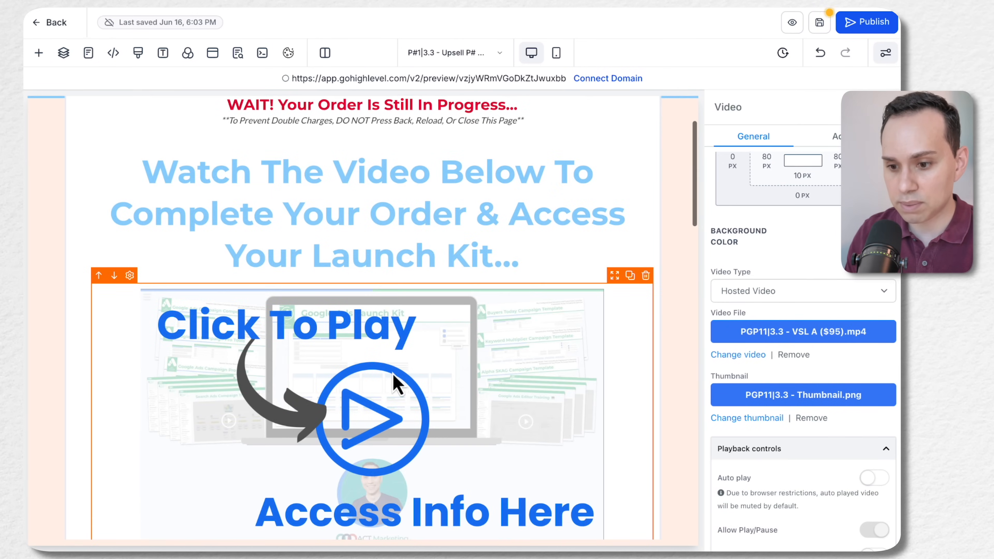
pyautogui.scroll(-3, 393, 376)
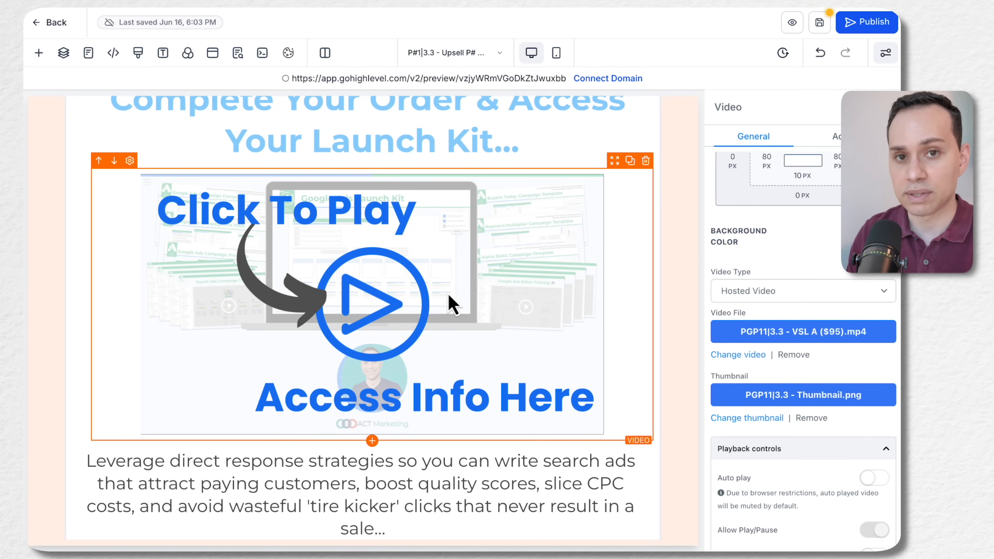
pyautogui.scroll(-2, 449, 298)
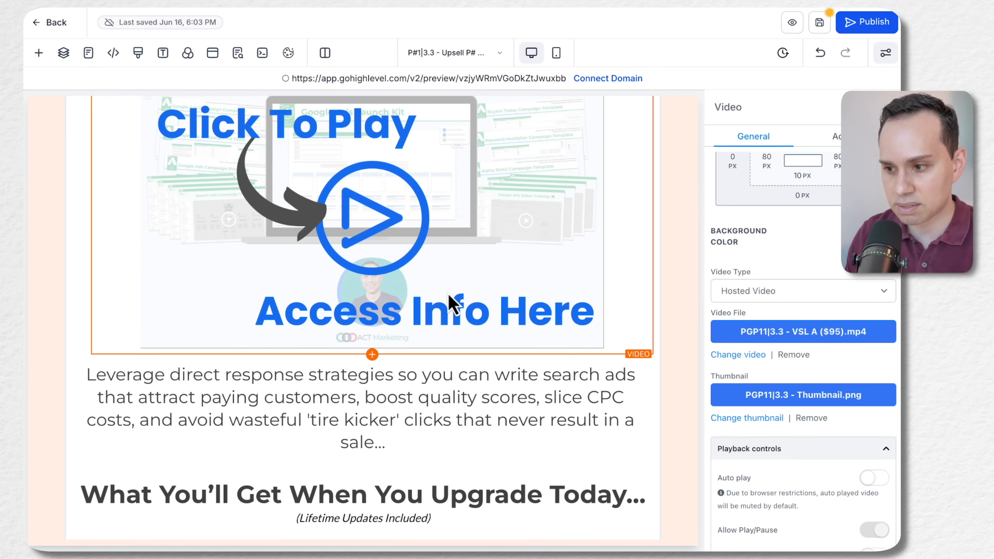
pyautogui.scroll(1, 450, 302)
pyautogui.scroll(-8, 461, 411)
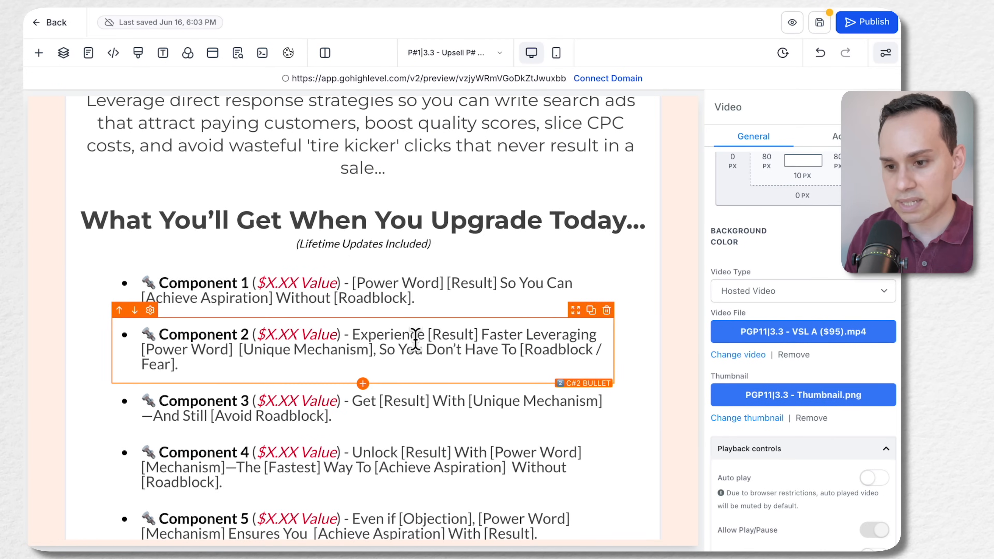
# Replace the "What You'll Get When You Upgrade Today..." header with "Here's What We'll Build Together..." copied from the Upsell A section in Google Docs
pyautogui.scroll(1, 415, 338)
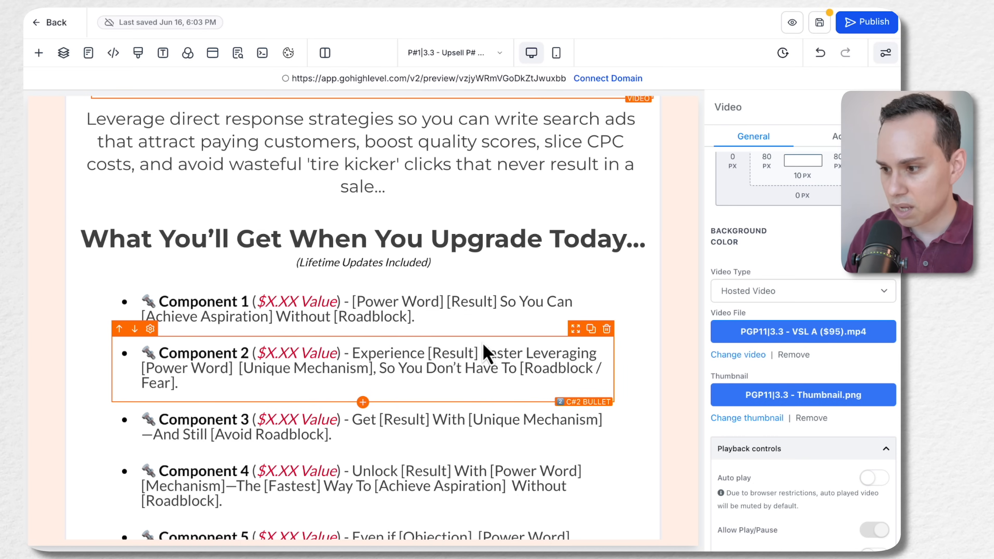
pyautogui.hotkey('ctrl', 'Right')
pyautogui.scroll(-3, 292, 293)
pyautogui.click(311, 257)
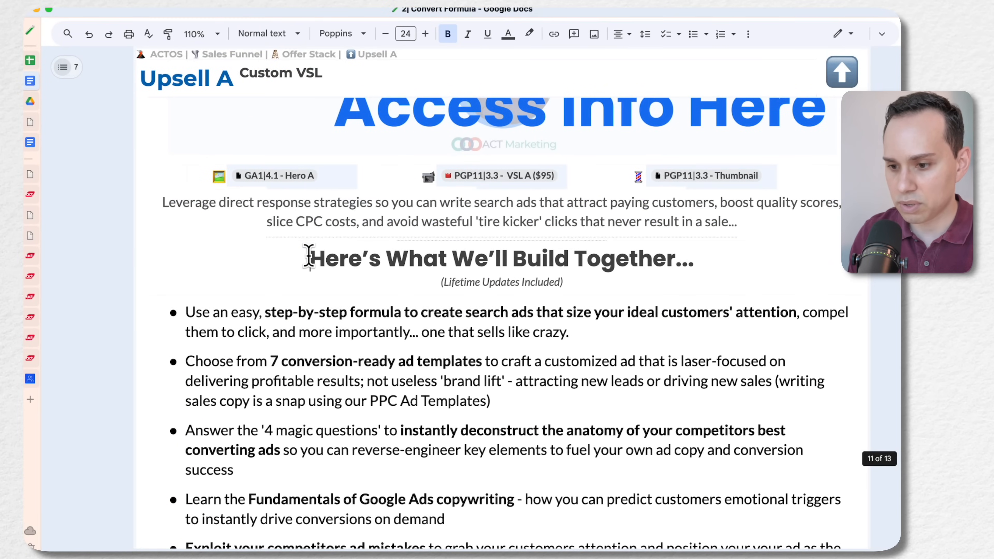
pyautogui.tripleClick(309, 257)
pyautogui.hotkey('ctrl', 'c')
pyautogui.hotkey('ctrl', 'Left')
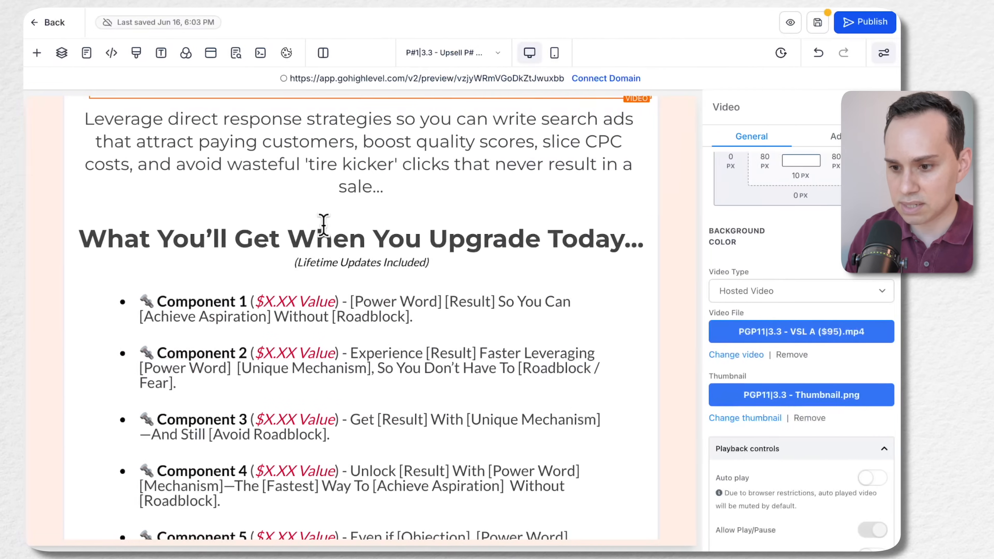
pyautogui.tripleClick(332, 243)
pyautogui.hotkey('ctrl', 'v')
pyautogui.click(310, 348)
# Replace the Component 1 to 5 placeholder bullets with the five Upsell A bullets from Google Docs, from "Use an easy, step-by-step formula" to "Exploit your competitors ad mistakes"
pyautogui.scroll(-5, 310, 348)
pyautogui.scroll(1, 310, 348)
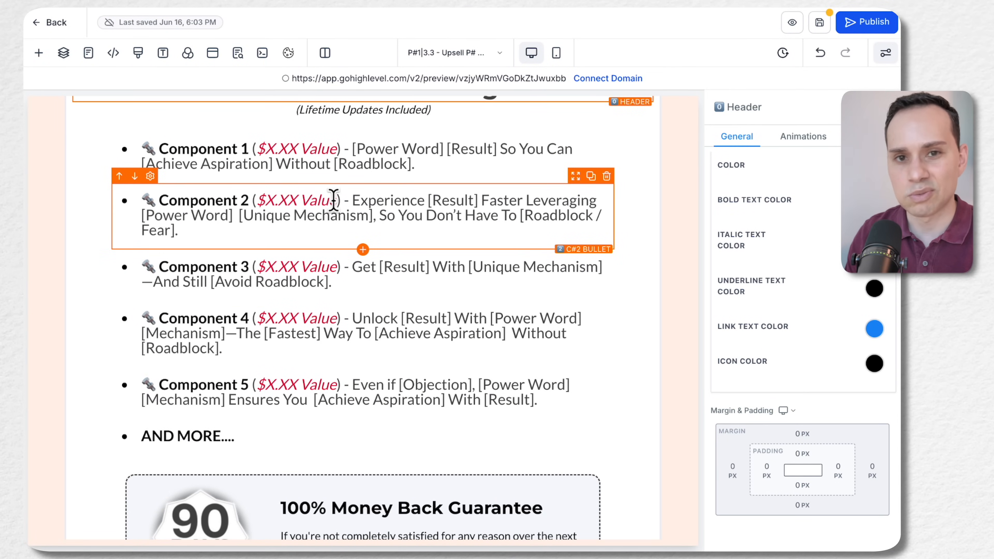
pyautogui.hotkey('ctrl', 'Right')
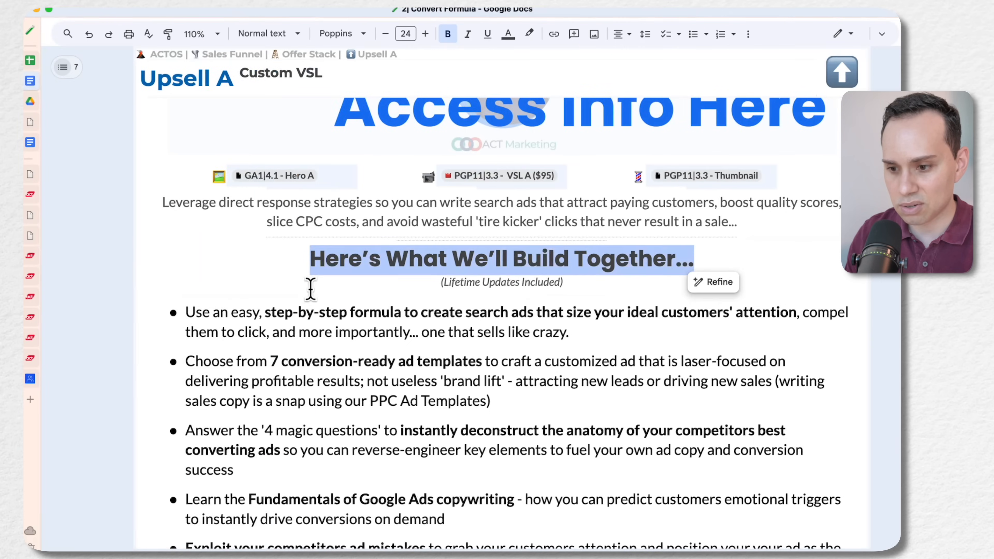
pyautogui.scroll(-3, 308, 284)
pyautogui.click(189, 198)
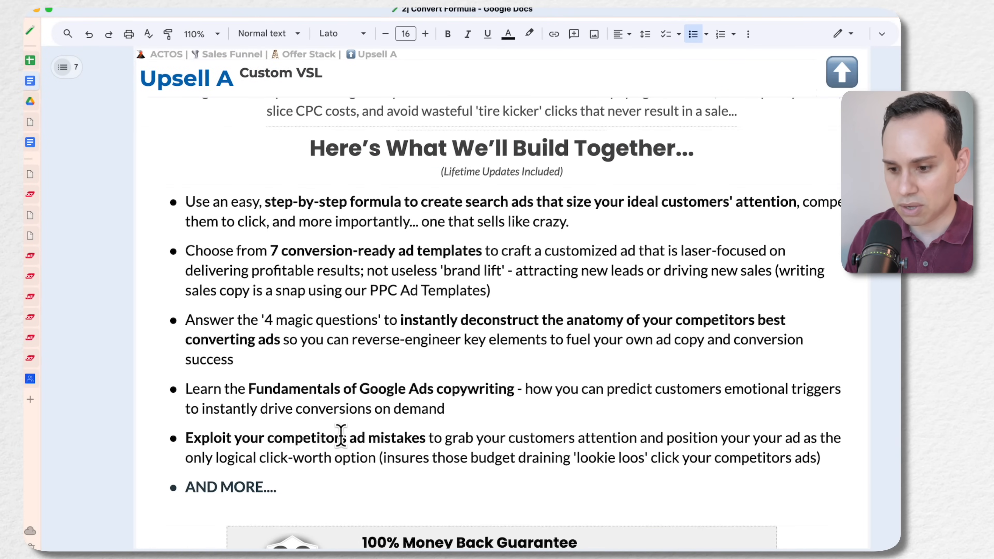
pyautogui.keyDown('shift'); pyautogui.click(595, 229); pyautogui.keyUp('shift')
pyautogui.hotkey('ctrl', 'Right')
pyautogui.click(183, 160)
pyautogui.tripleClick(428, 166)
pyautogui.write("Use an easy, step-by-step formula to create search ads that size your ideal customers' attention, compel them to click, and more importantly... one that sells like crazy.")
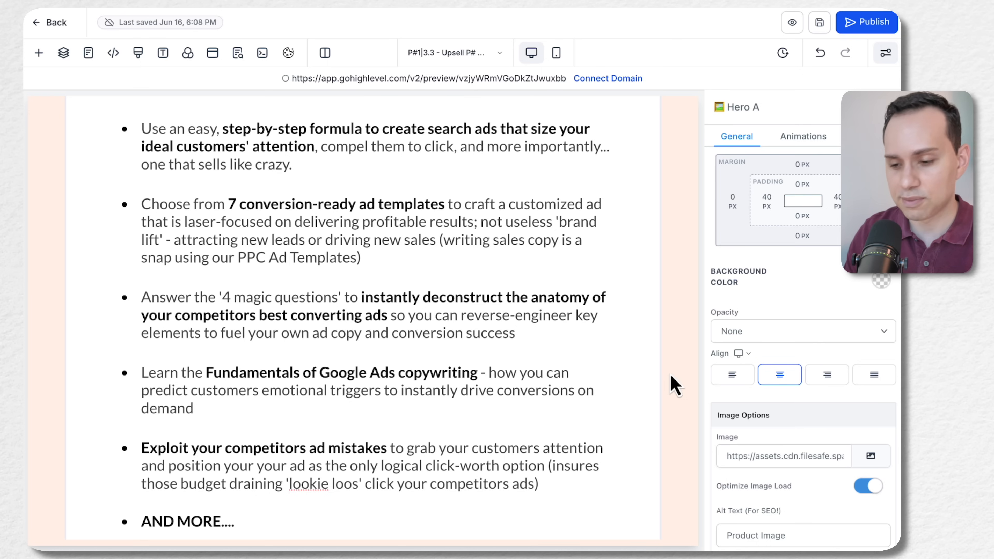
# Check the filled-in bullets, the 100% Money Back Guarantee box and the Hero A image area below it
pyautogui.scroll(-1, 678, 335)
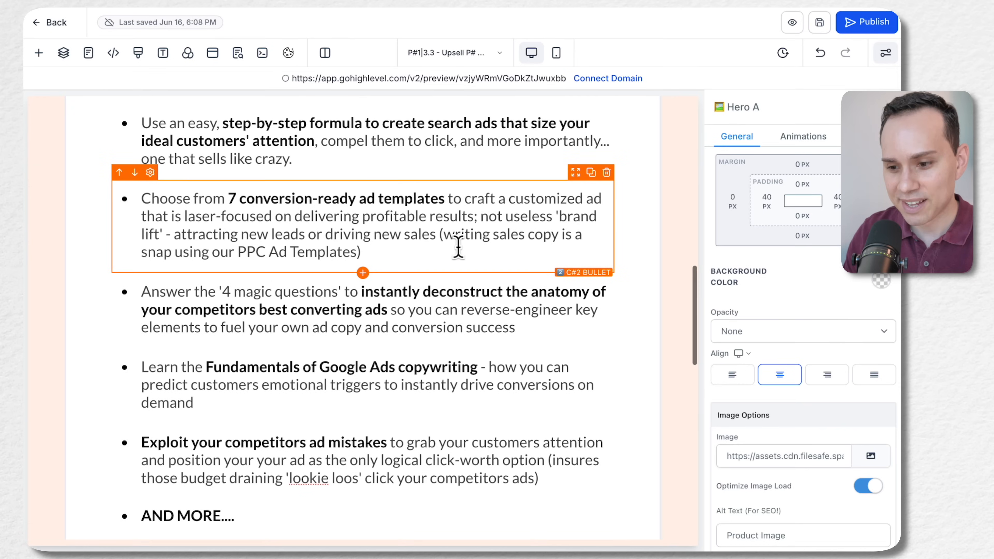
pyautogui.scroll(-8, 458, 246)
pyautogui.scroll(-1, 458, 247)
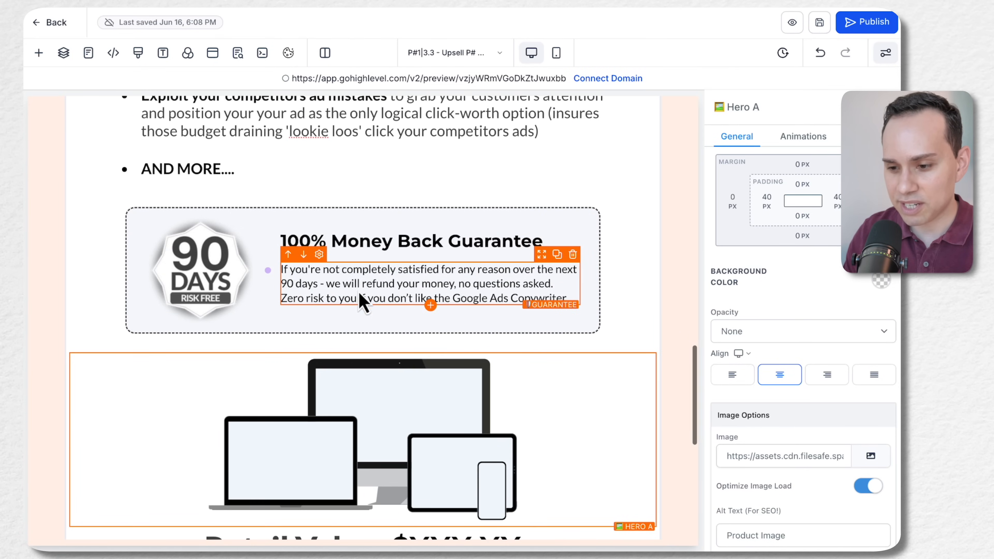
pyautogui.scroll(-1, 393, 279)
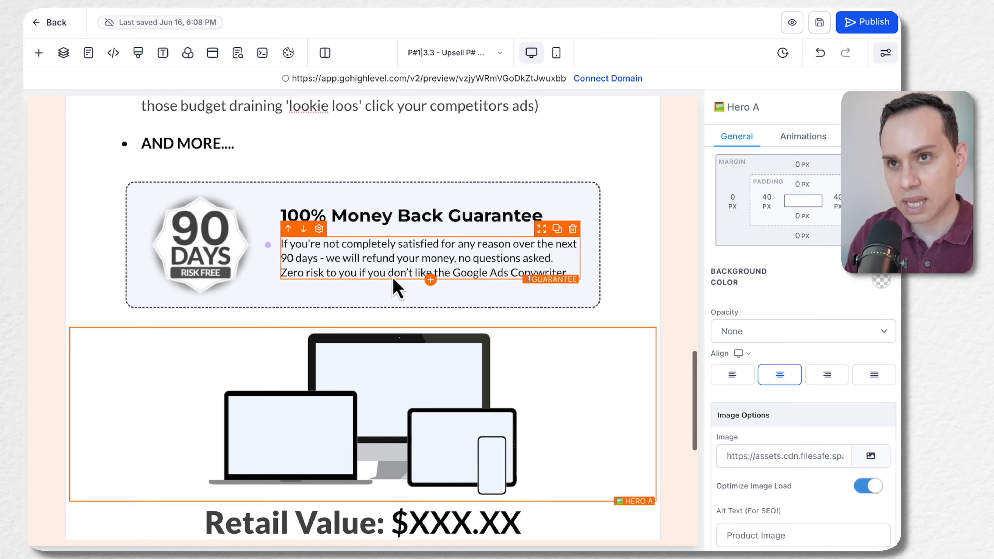
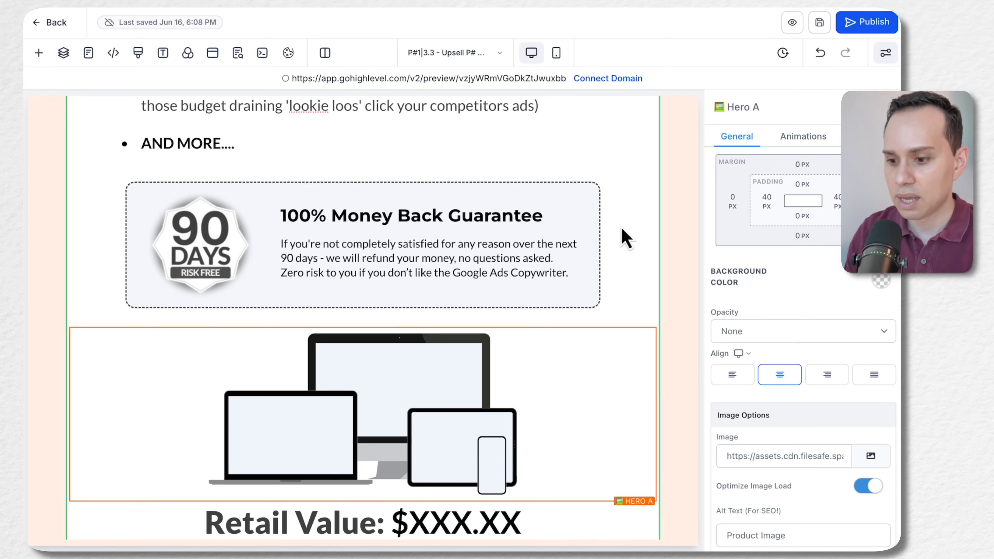
# Replace the device mockup image below the money back guarantee with GA1_4.1 - Hero A.png from the GA| Google Ads Copywriter media folder
pyautogui.scroll(-4, 626, 239)
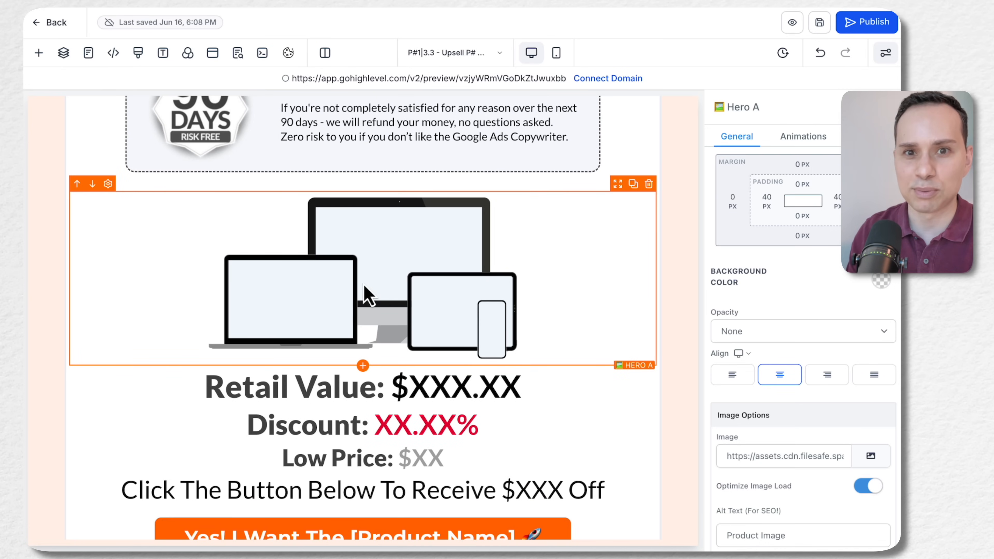
pyautogui.scroll(-1, 381, 286)
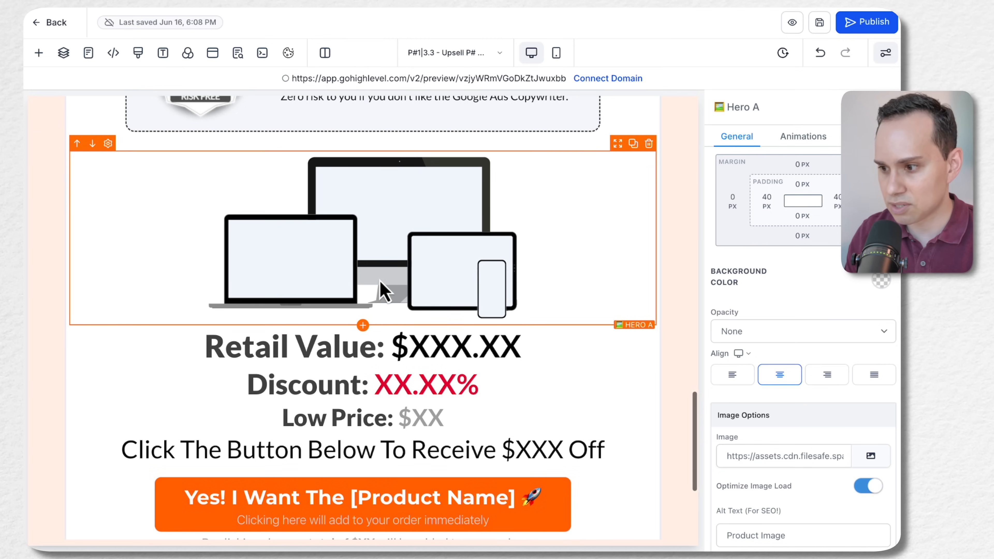
pyautogui.scroll(-2, 828, 373)
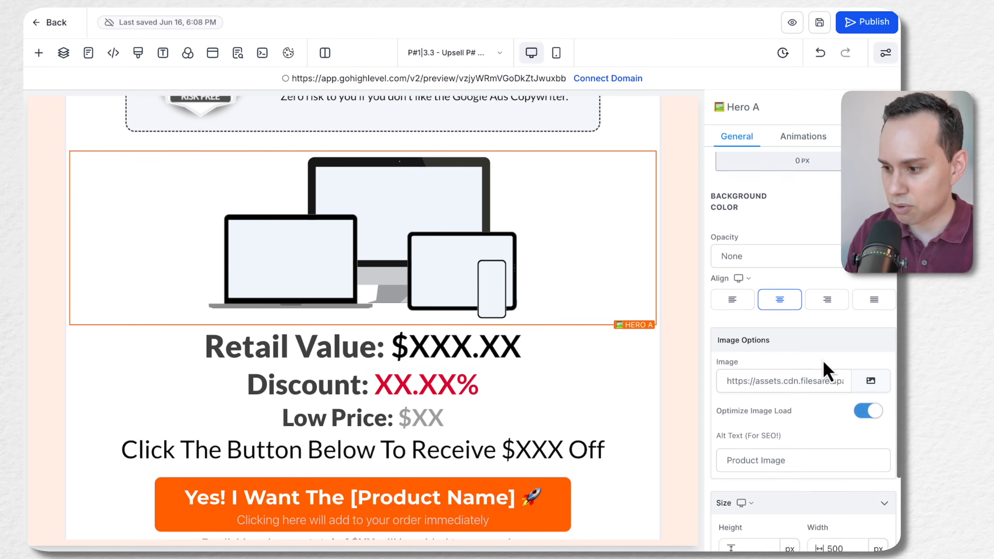
pyautogui.click(871, 374)
pyautogui.click(153, 305)
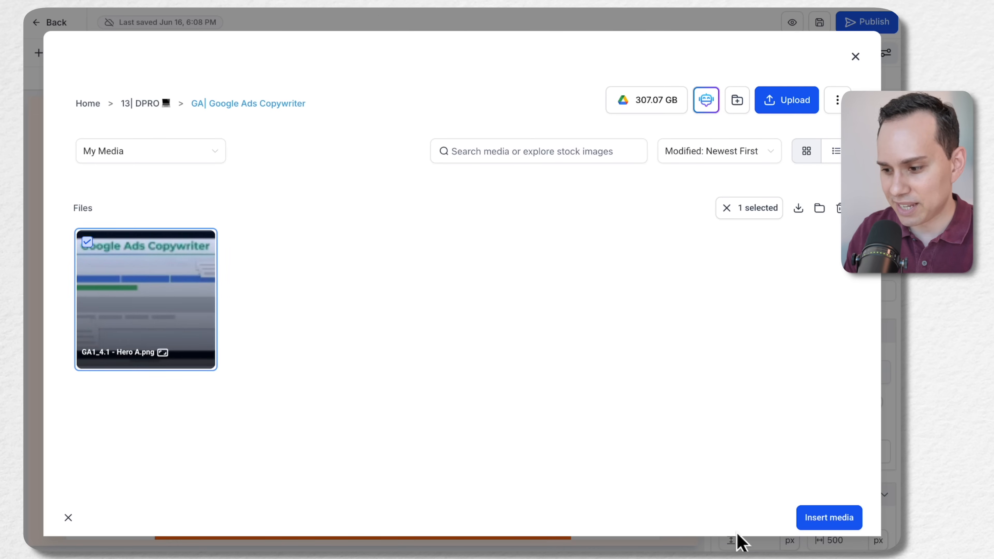
pyautogui.click(849, 519)
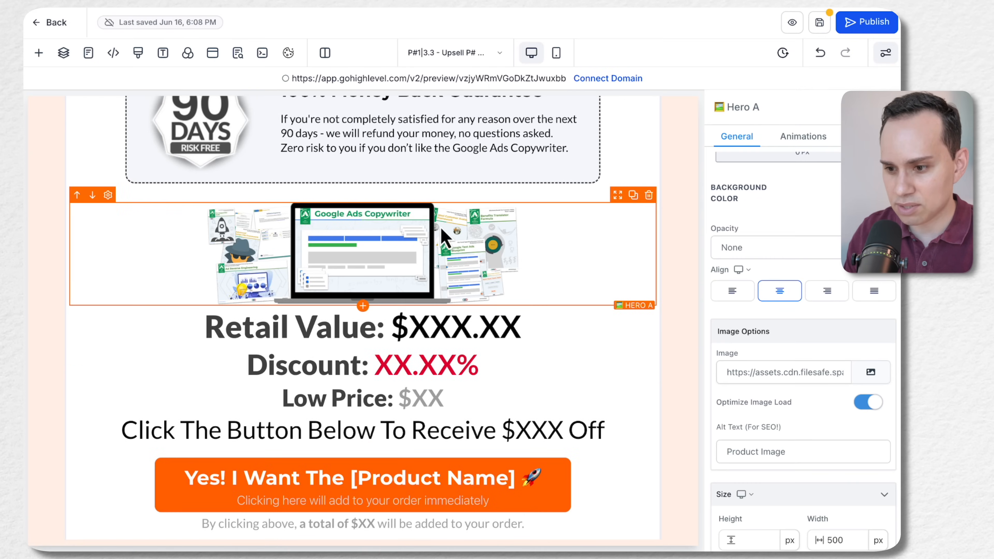
# Set the Hero A image's width to 800 px
pyautogui.scroll(-3, 809, 364)
pyautogui.click(828, 409)
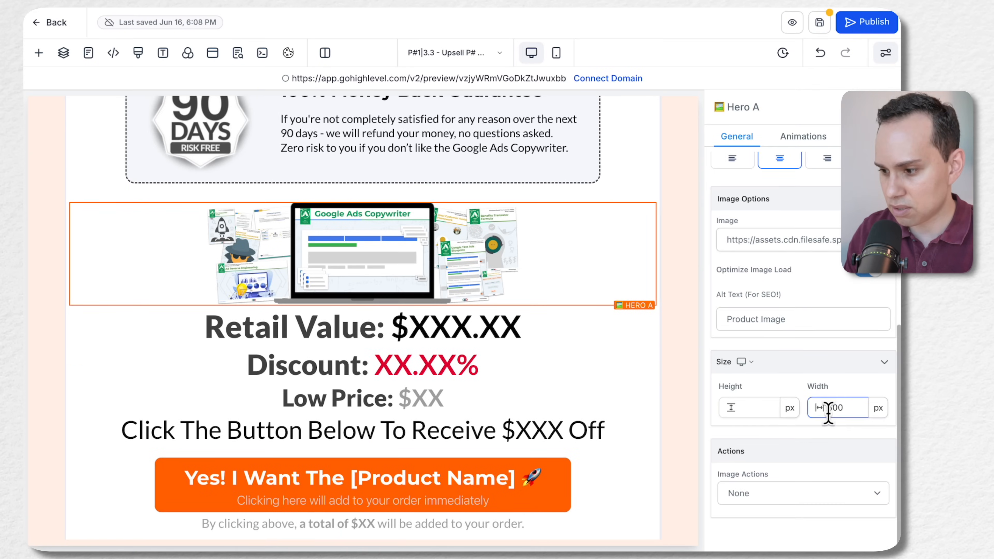
pyautogui.write('8')
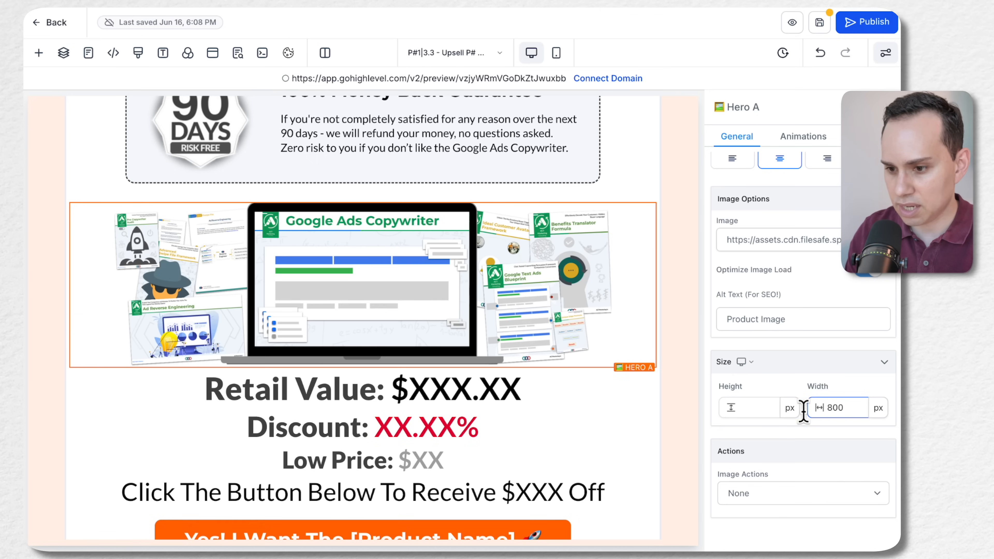
# Replace the Retail Value placeholder with $295, copied from the Upsell A section of the Convert Formula document in Google Docs
pyautogui.scroll(-2, 430, 299)
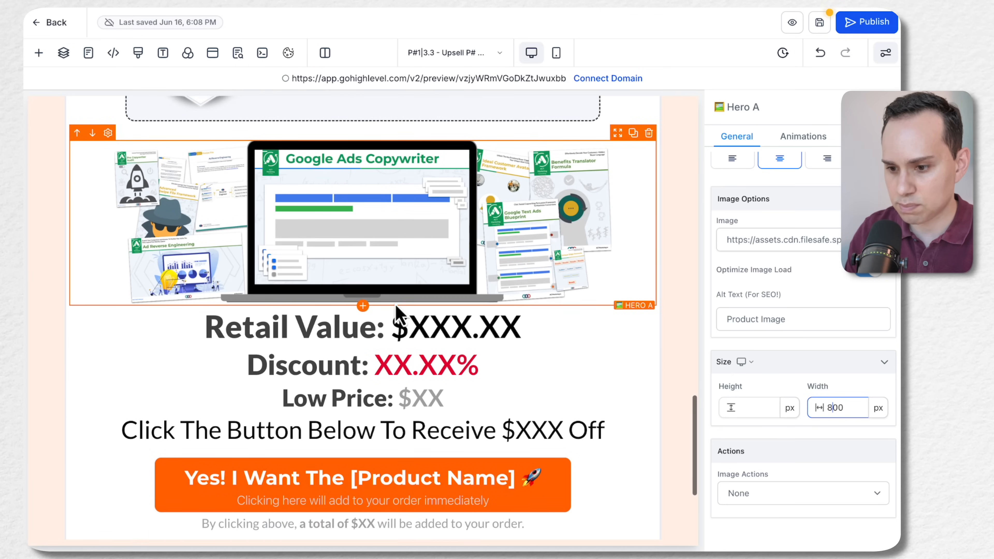
pyautogui.click(403, 325)
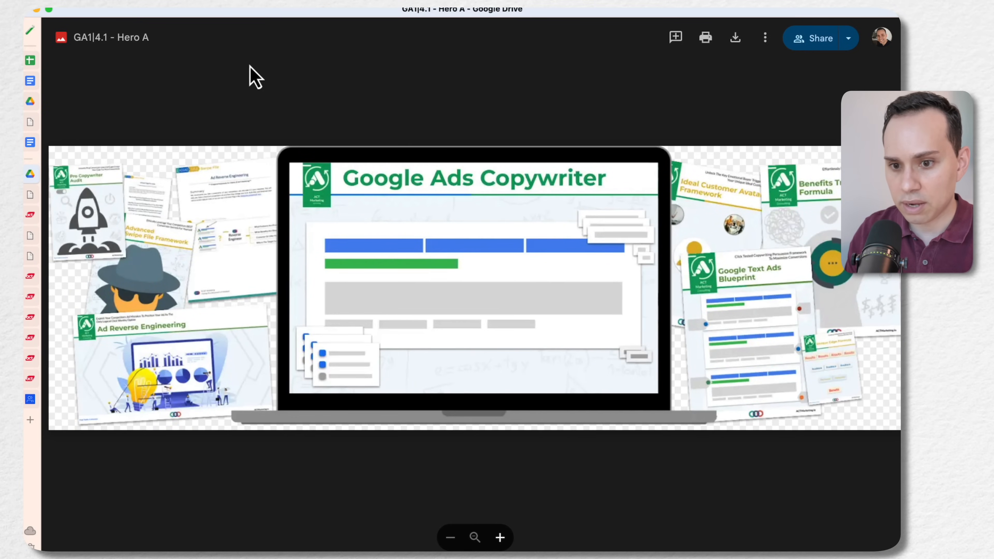
pyautogui.click(30, 81)
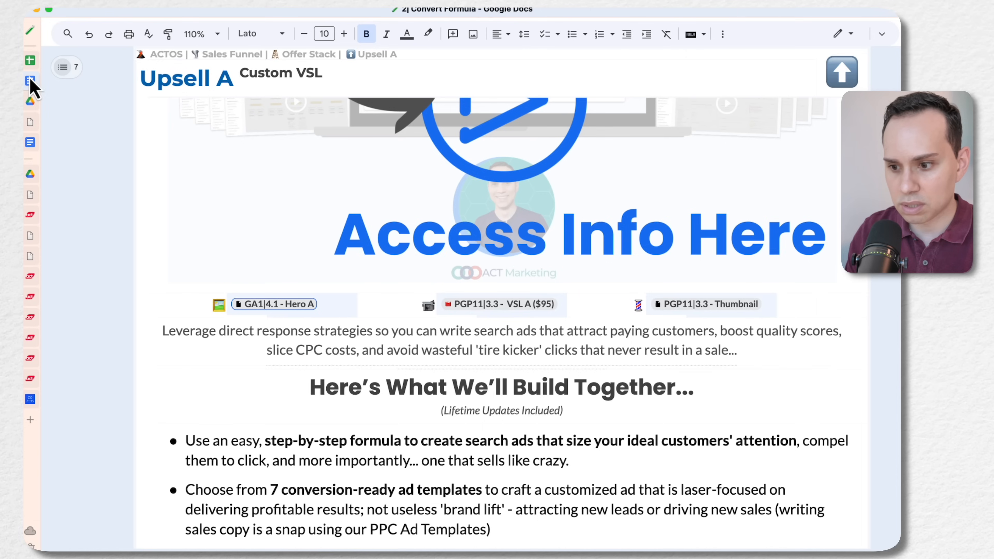
pyautogui.scroll(-5, 338, 369)
pyautogui.scroll(-10, 337, 370)
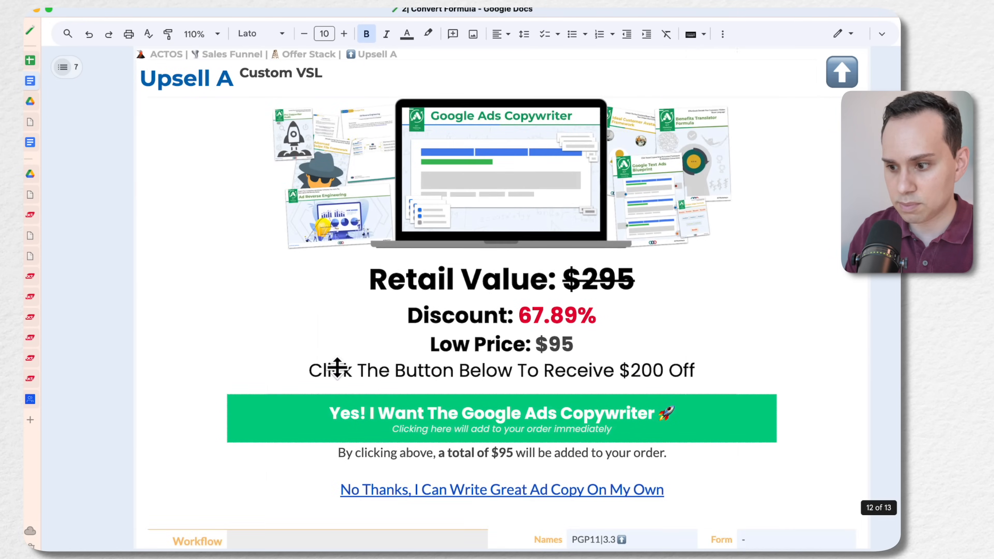
pyautogui.doubleClick(567, 216)
pyautogui.hotkey('ctrl', 'c')
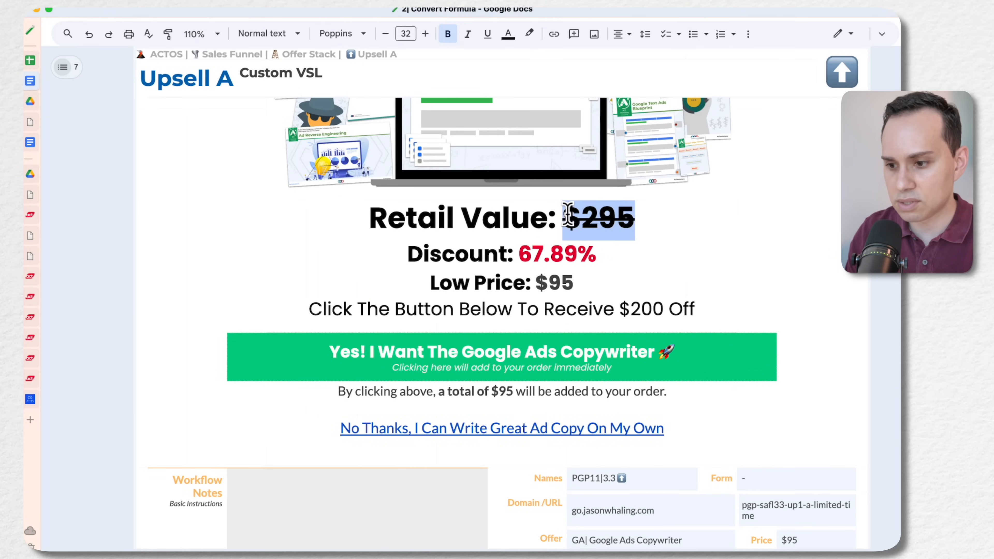
pyautogui.hotkey('ctrl', 'Left')
pyautogui.click(404, 330)
pyautogui.hotkey('shift', 'End')
pyautogui.hotkey('ctrl', 'v')
pyautogui.click(441, 324)
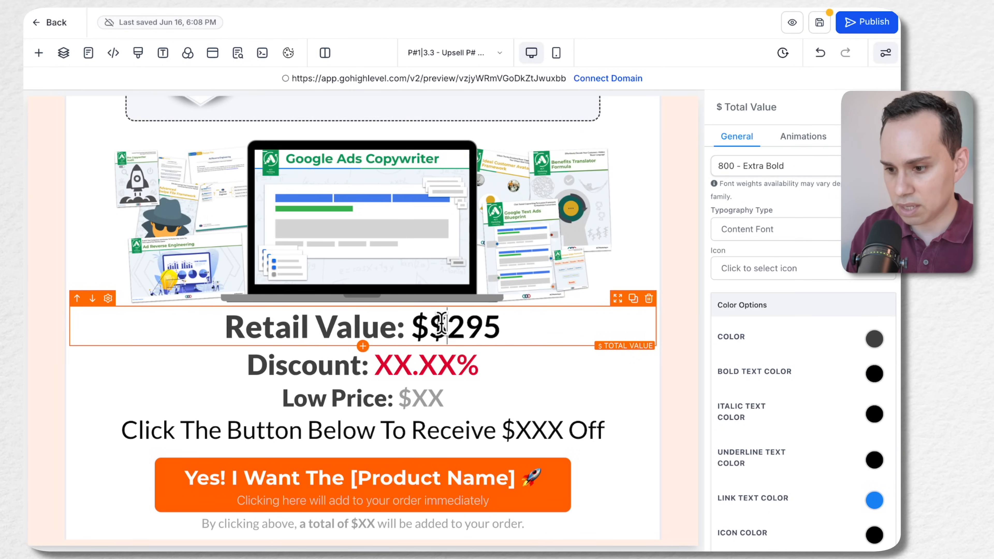
pyautogui.press('BackSpace')
# Replace the Discount placeholder with 67.89%, copied from the Upsell A copy document
pyautogui.press('super+Tab')
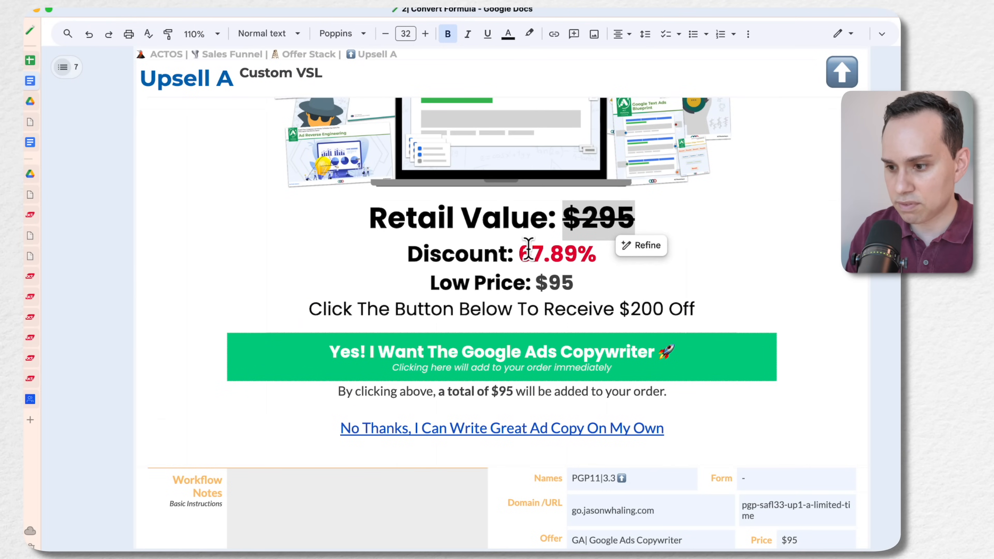
pyautogui.doubleClick(528, 250)
pyautogui.hotkey('ctrl', 'c')
pyautogui.press('super+Tab')
pyautogui.click(383, 365)
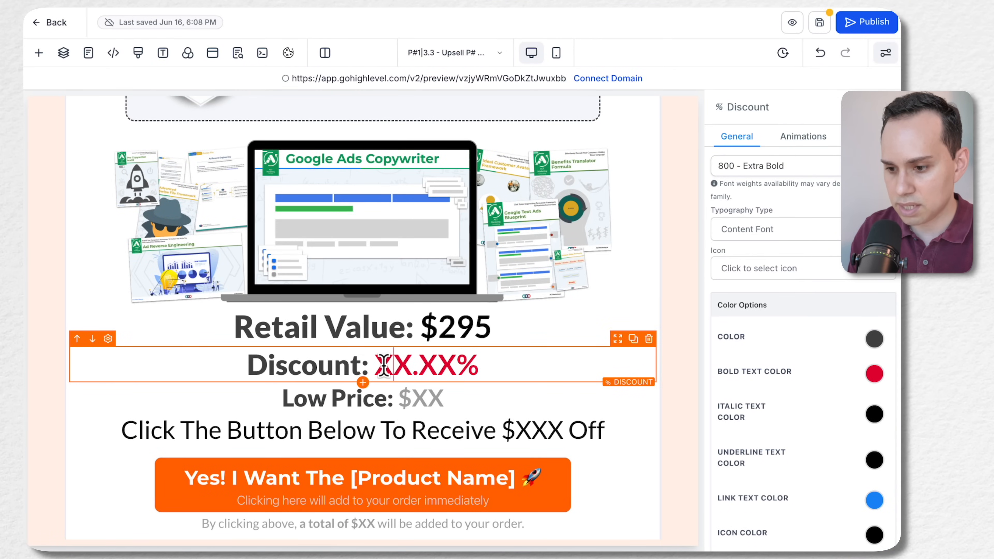
pyautogui.hotkey('shift', 'End')
pyautogui.hotkey('ctrl', 'v')
pyautogui.press('BackSpace')
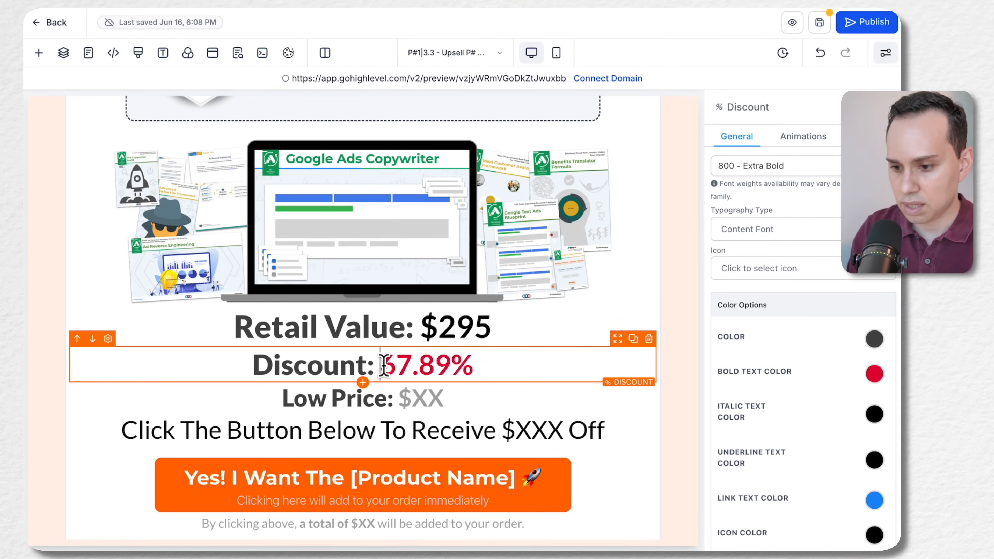
# Look up the low price in the copy document and set the page's Low Price line to $95
pyautogui.press('super+Tab')
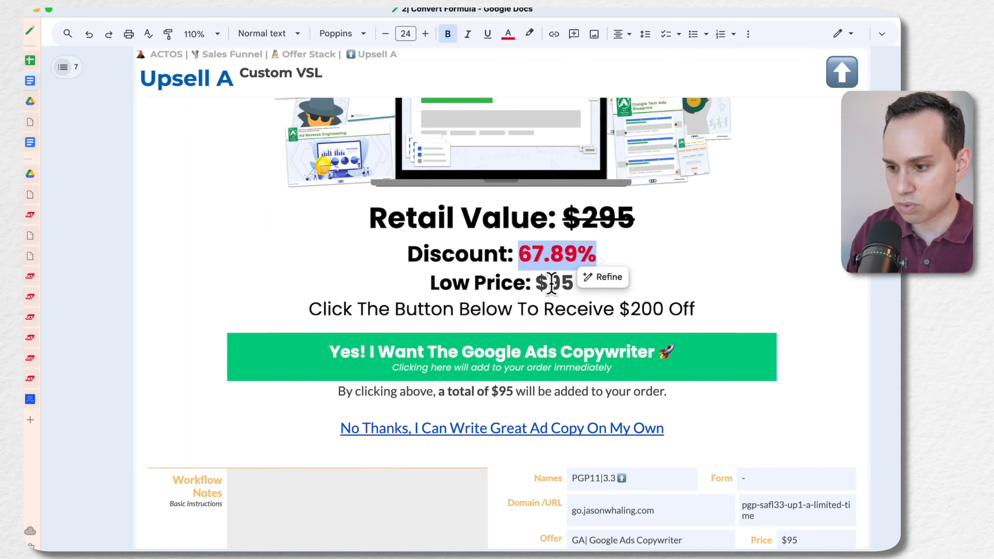
pyautogui.click(549, 282)
pyautogui.press('super+Tab')
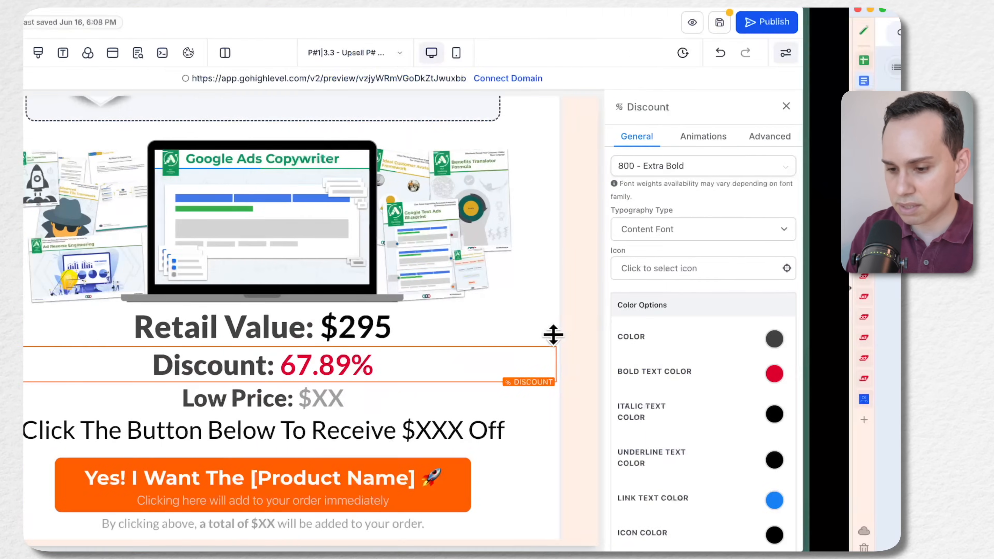
pyautogui.press('super+Tab')
pyautogui.click(322, 354)
pyautogui.press('super+Tab')
pyautogui.click(419, 394)
pyautogui.doubleClick(420, 395)
pyautogui.press('BackSpace')
pyautogui.write('95')
# Change the savings line to read "Click The Button Below To Receive $200 Off"
pyautogui.scroll(-2, 446, 359)
pyautogui.click(526, 353)
pyautogui.press('Left')
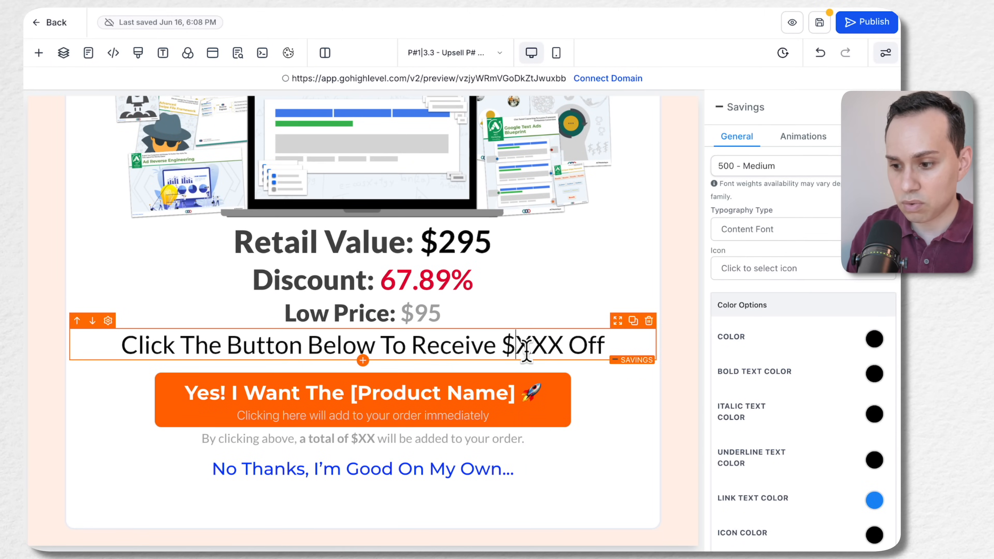
pyautogui.hotkey('shift', 'Right')
pyautogui.hotkey('shift', 'Right')
pyautogui.hotkey('shift', 'Right')
pyautogui.write('200')
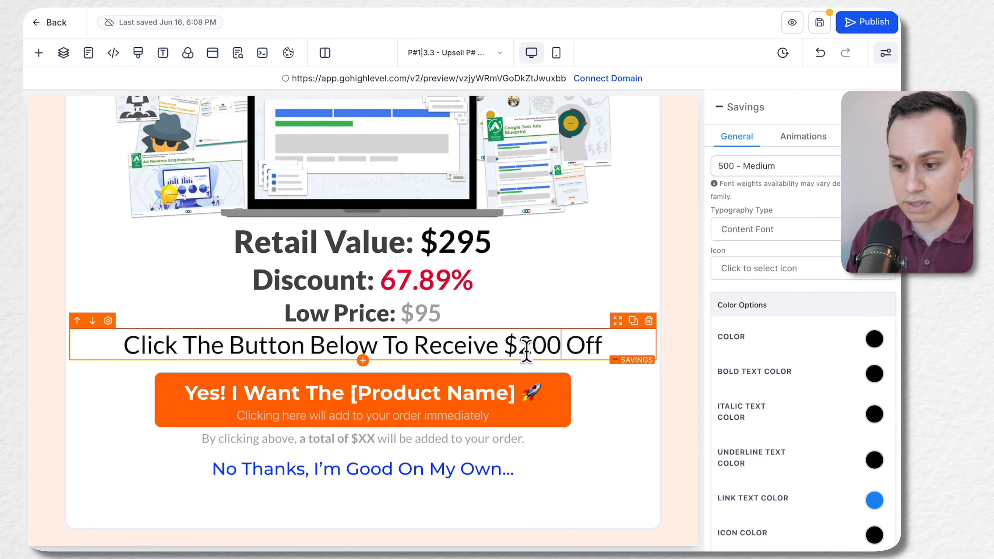
# Set the CTA button's text to "Yes! I Want The Google Ads Copywriter 🚀" and check its sub text against the copy document
pyautogui.click(483, 397)
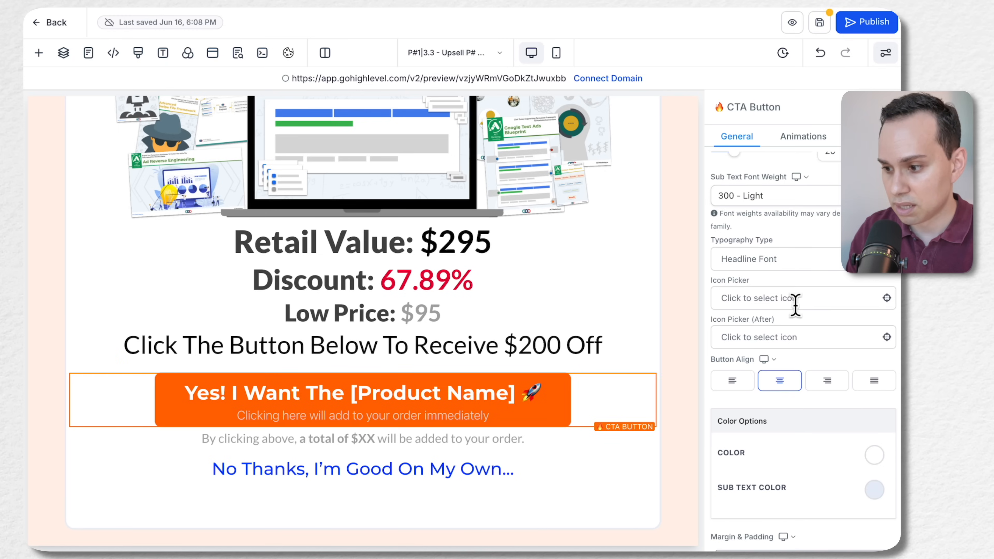
pyautogui.scroll(-10, 794, 304)
pyautogui.tripleClick(783, 243)
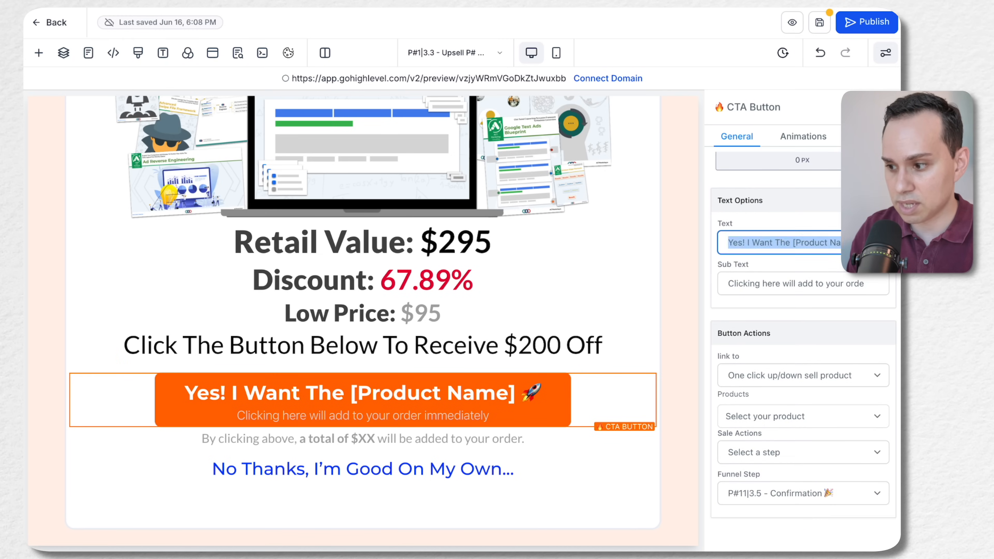
pyautogui.write('Yes! I Want The Google Ads Copywriter')
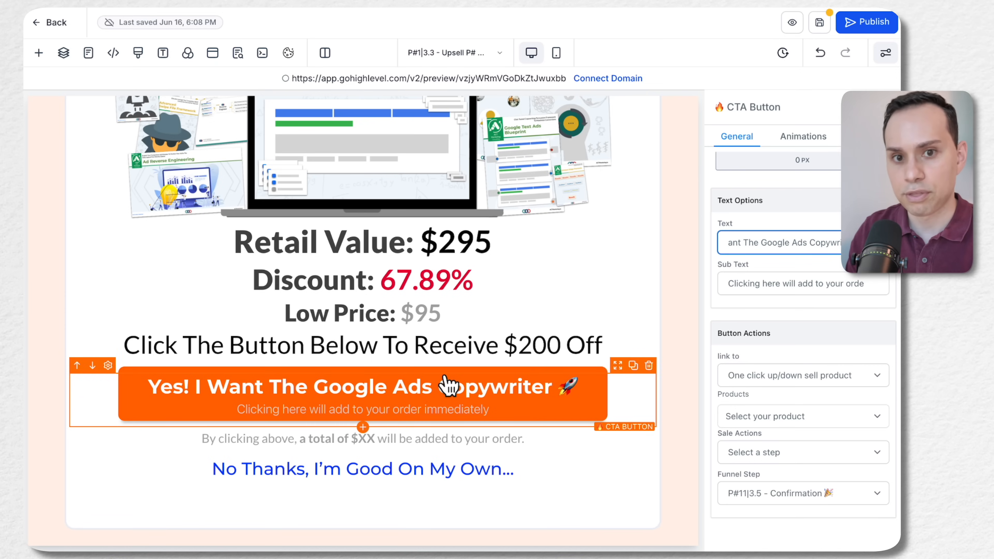
pyautogui.hotkey('ctrl', 'Right')
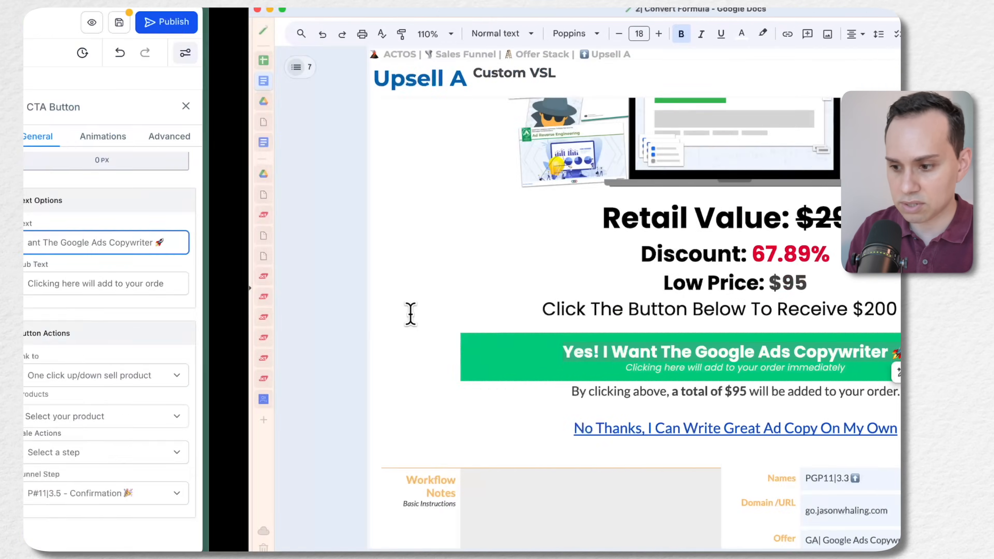
pyautogui.click(412, 368)
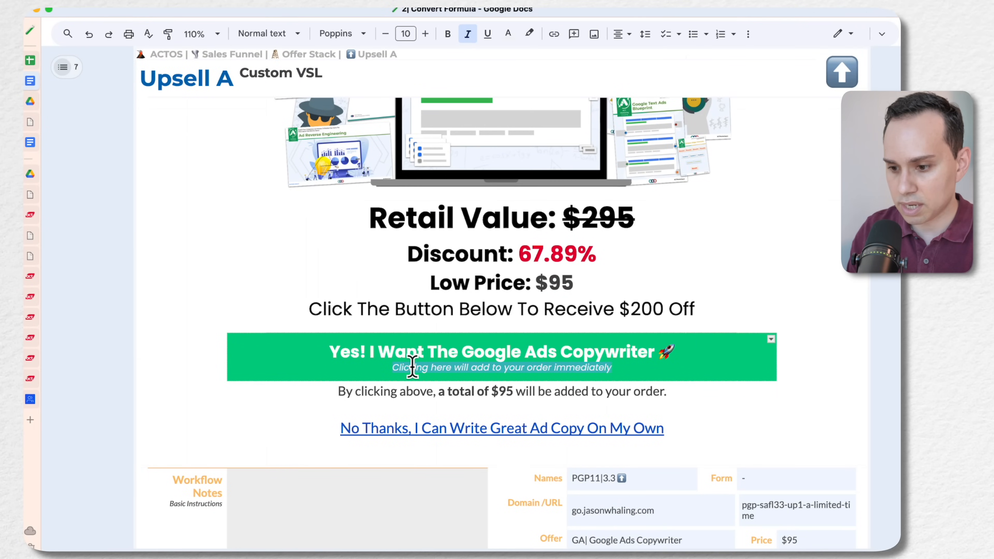
pyautogui.hotkey('ctrl', 'Left')
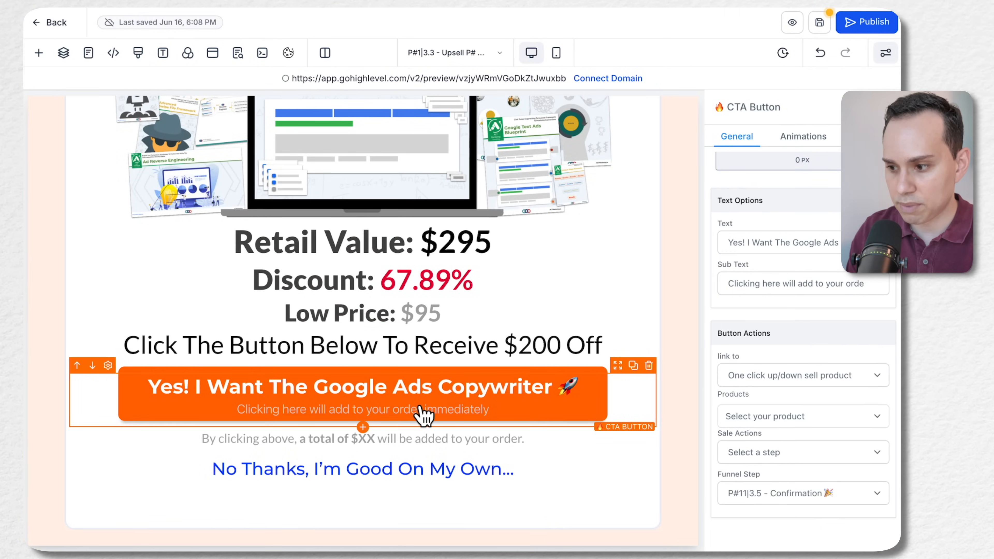
# Fill in $95 as the order total in the upsell price line beneath the CTA button
pyautogui.scroll(-2, 391, 411)
pyautogui.scroll(1, 373, 291)
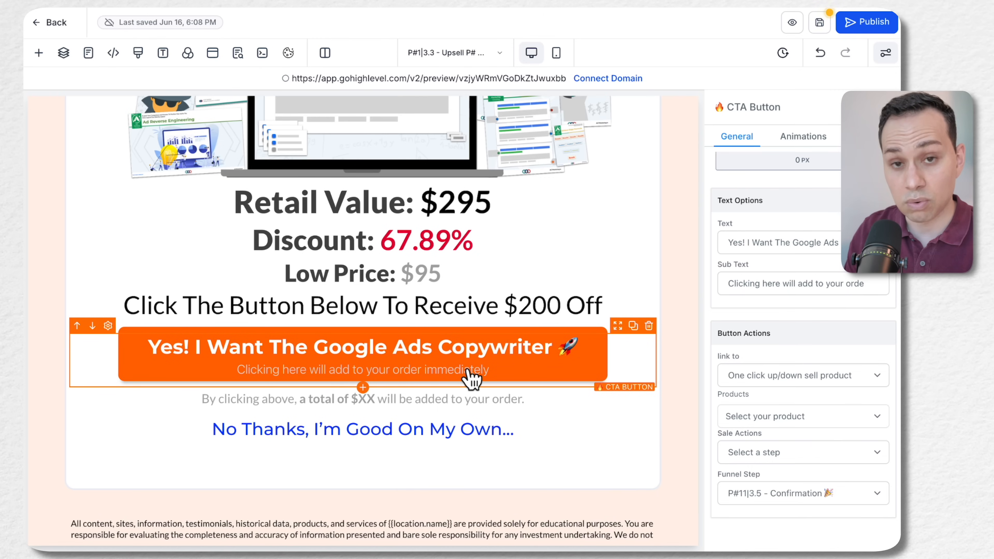
pyautogui.click(325, 399)
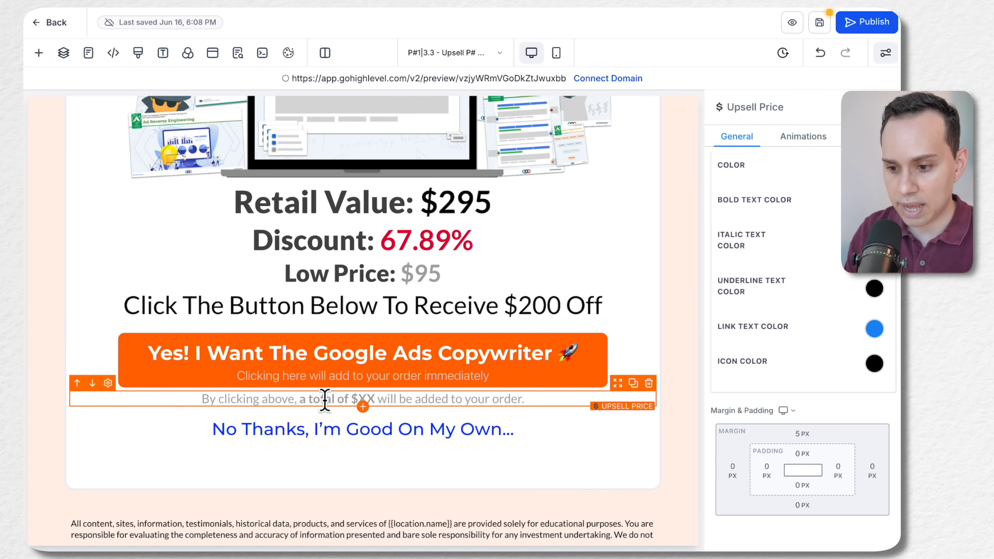
pyautogui.doubleClick(359, 398)
pyautogui.write('95')
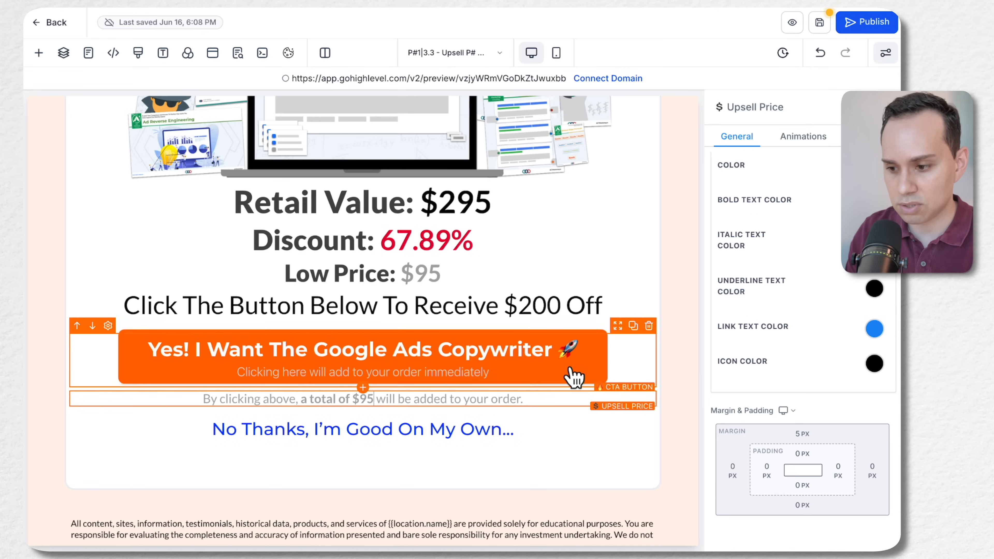
# Change the bold text color of the upsell price line beneath the CTA button to the dark charcoal swatch
pyautogui.click(421, 289)
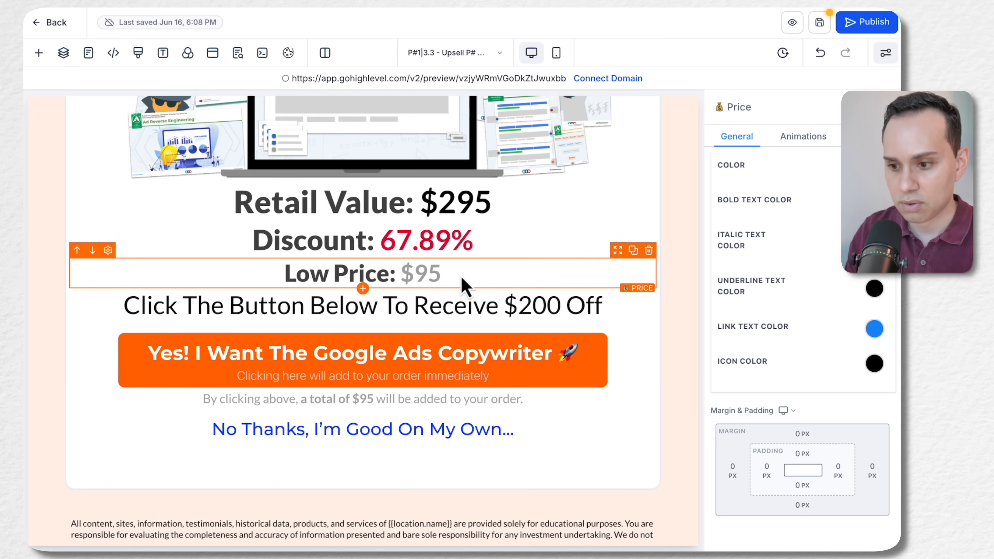
pyautogui.moveTo(441, 276); pyautogui.dragTo(252, 294)
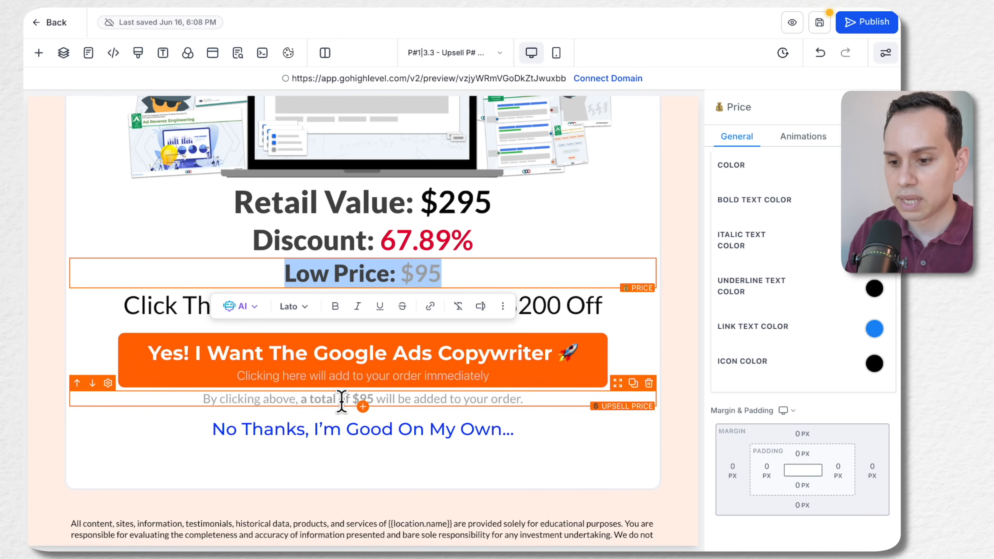
pyautogui.click(544, 400)
pyautogui.tripleClick(544, 400)
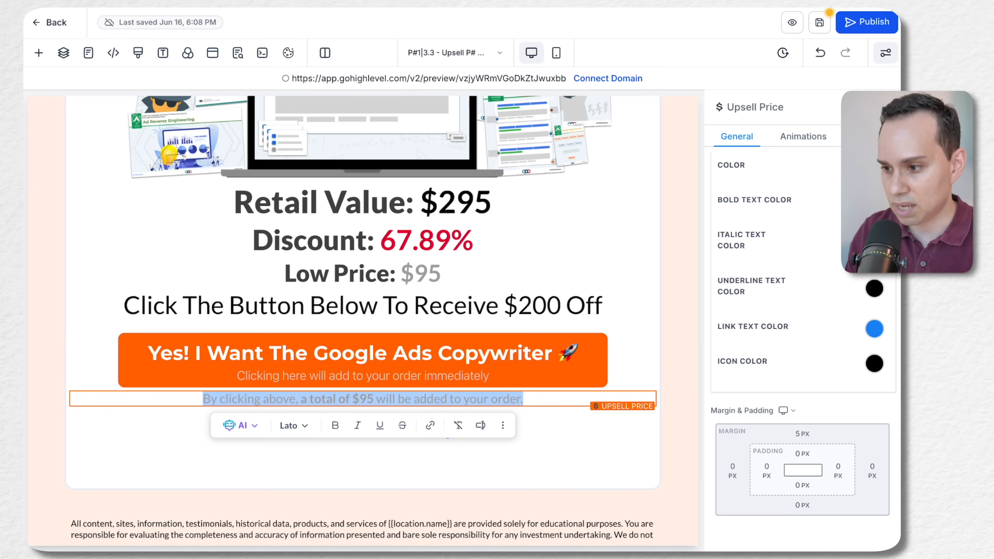
pyautogui.click(874, 201)
pyautogui.scroll(5, 820, 256)
pyautogui.click(748, 338)
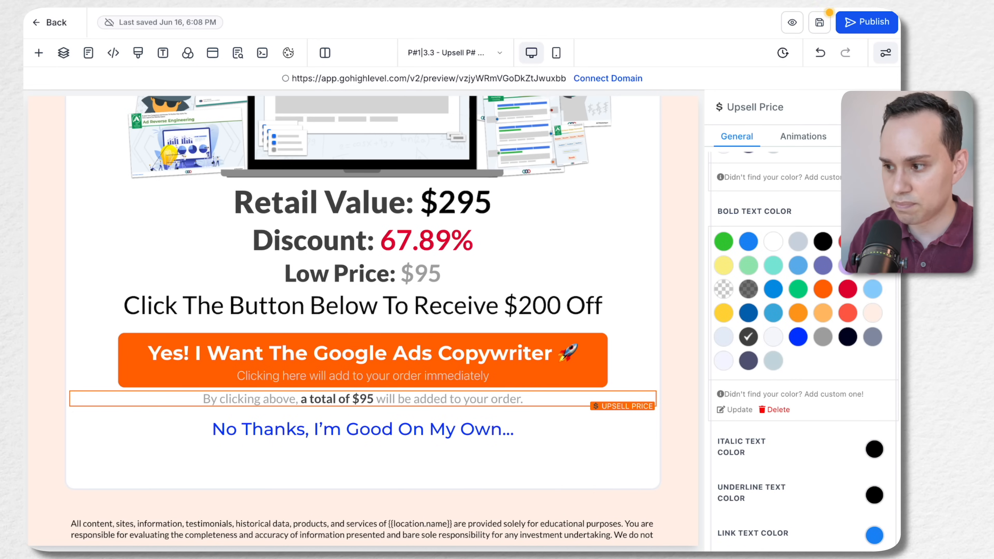
pyautogui.click(885, 106)
pyautogui.click(753, 369)
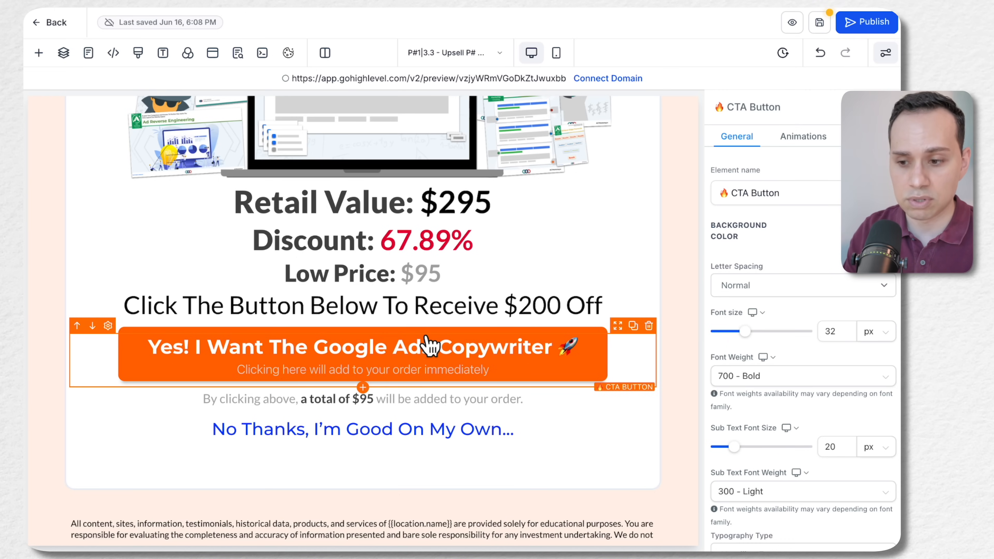
pyautogui.click(466, 243)
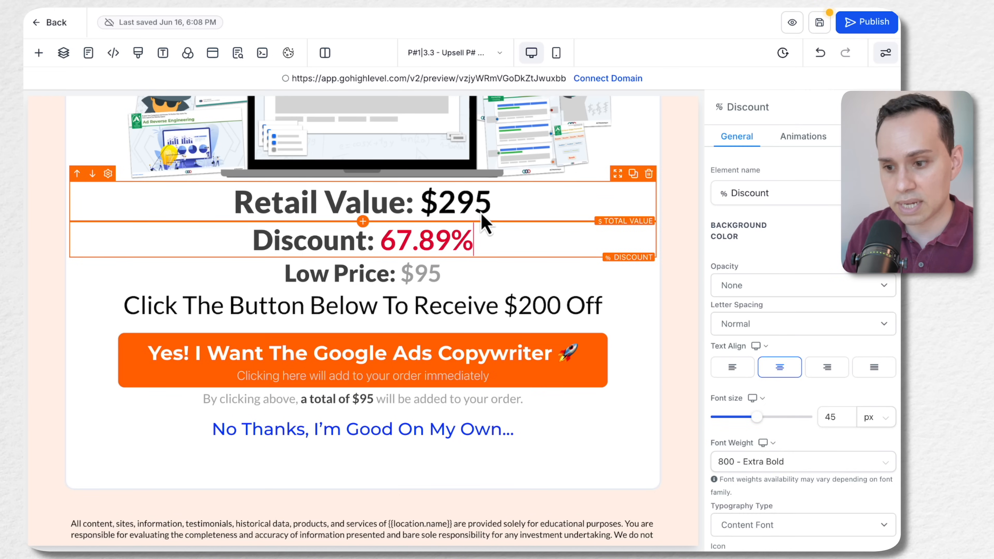
# Open the orange CTA button's settings and check its button actions
pyautogui.scroll(-2, 485, 223)
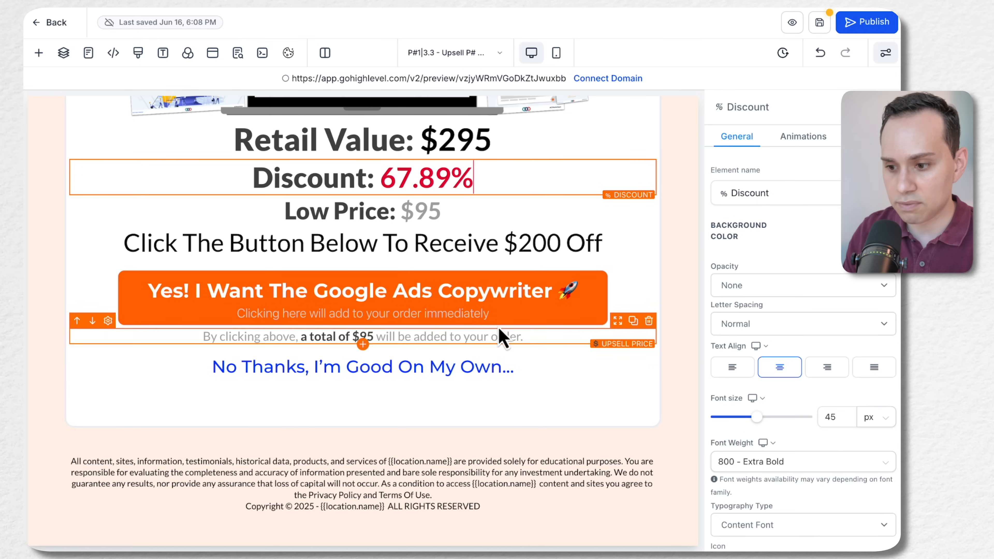
pyautogui.click(510, 317)
pyautogui.scroll(-5, 845, 345)
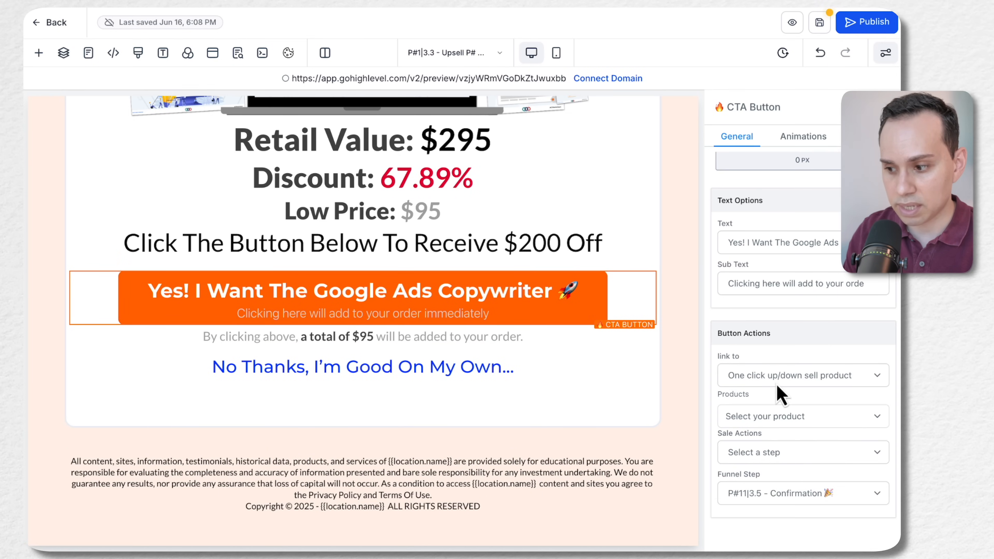
# Link the "No Thanks, I'm Good On My Own..." reject button to the funnel step P#11|3.5 - Confirmation
pyautogui.click(485, 385)
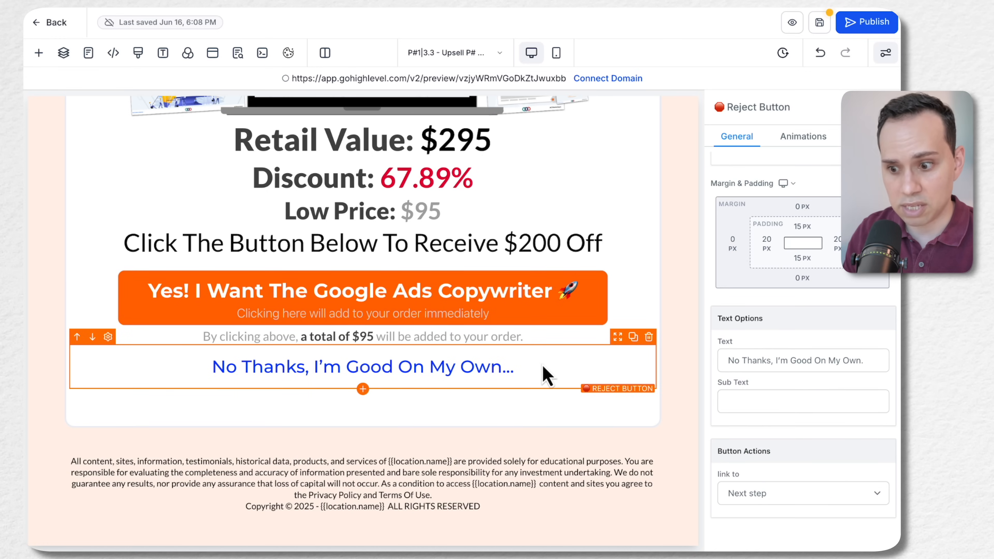
pyautogui.click(803, 498)
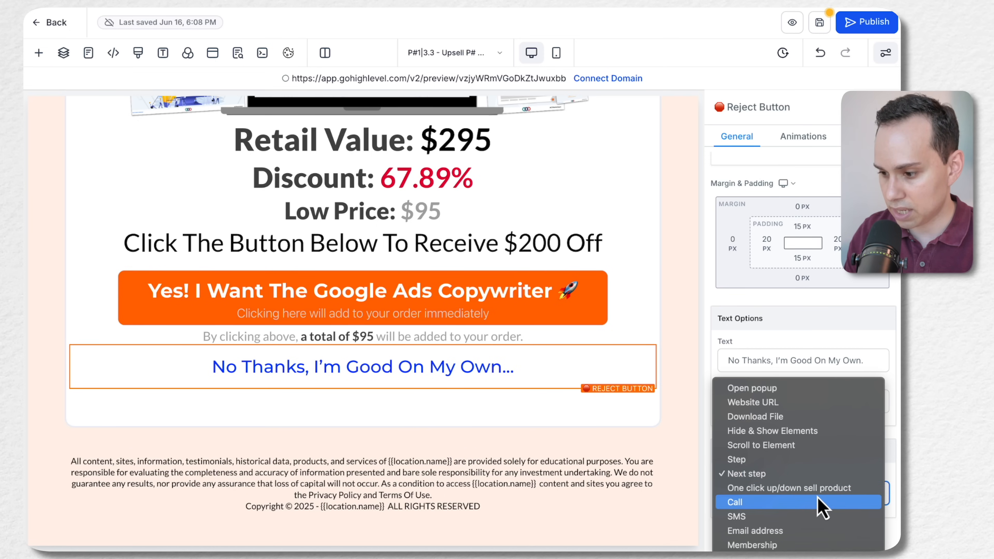
pyautogui.click(807, 463)
pyautogui.scroll(-2, 843, 532)
pyautogui.click(841, 492)
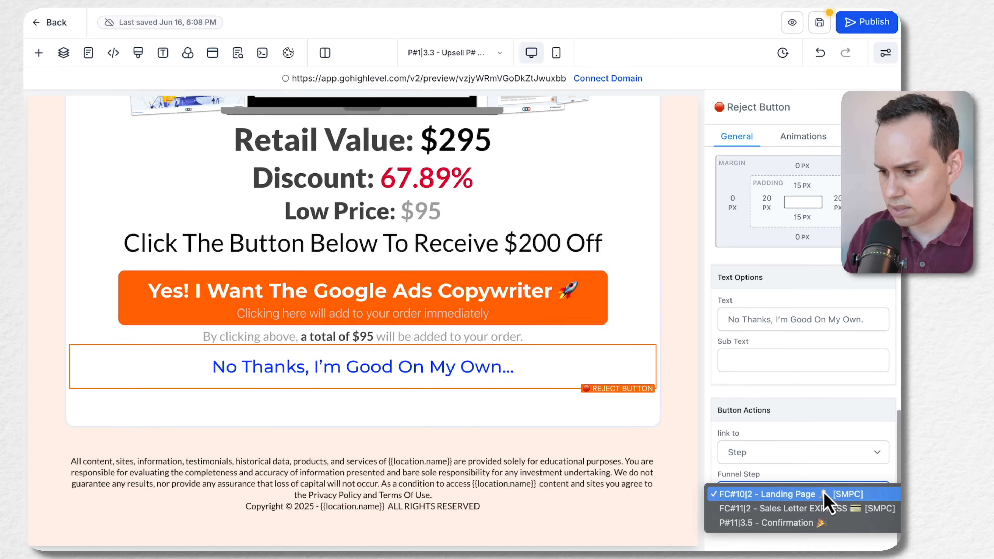
pyautogui.click(774, 524)
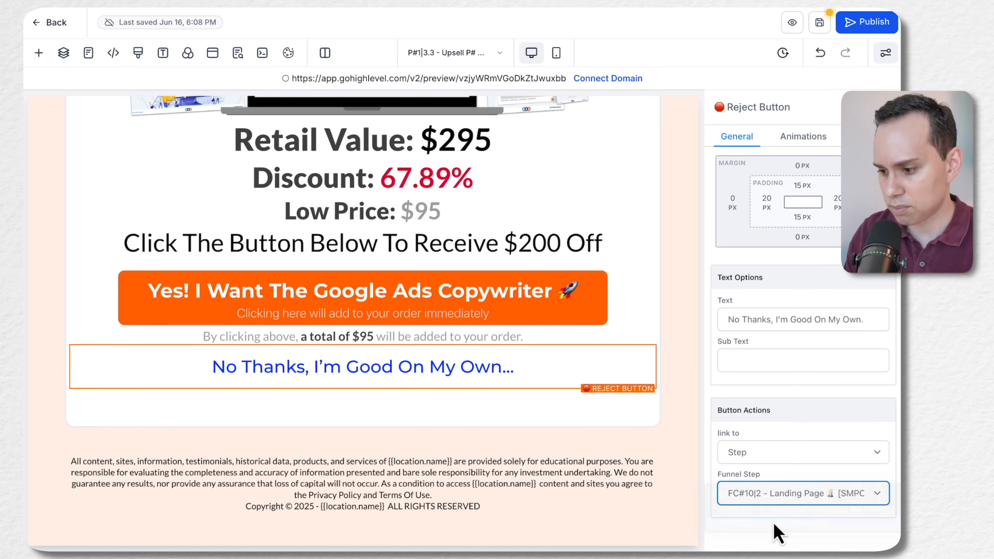
pyautogui.click(807, 493)
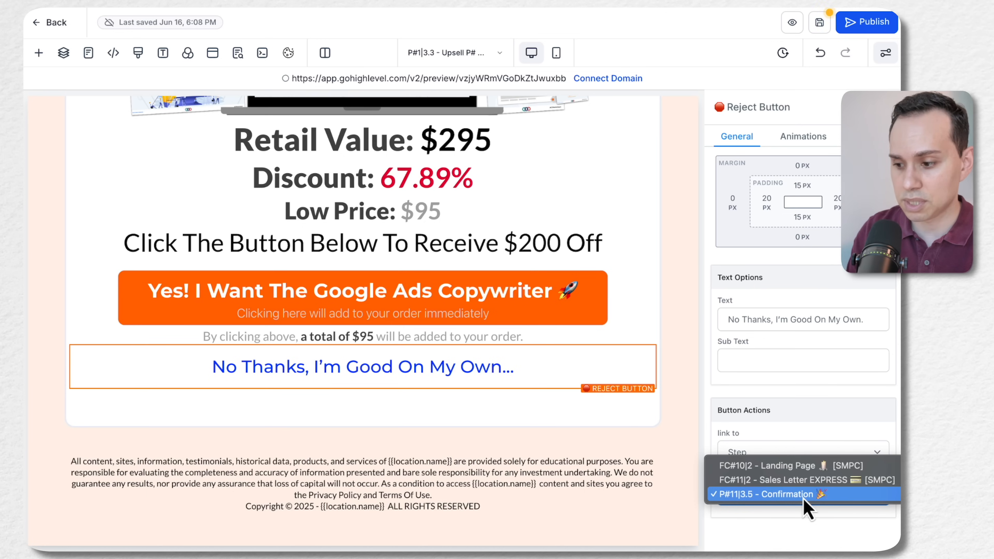
pyautogui.click(785, 524)
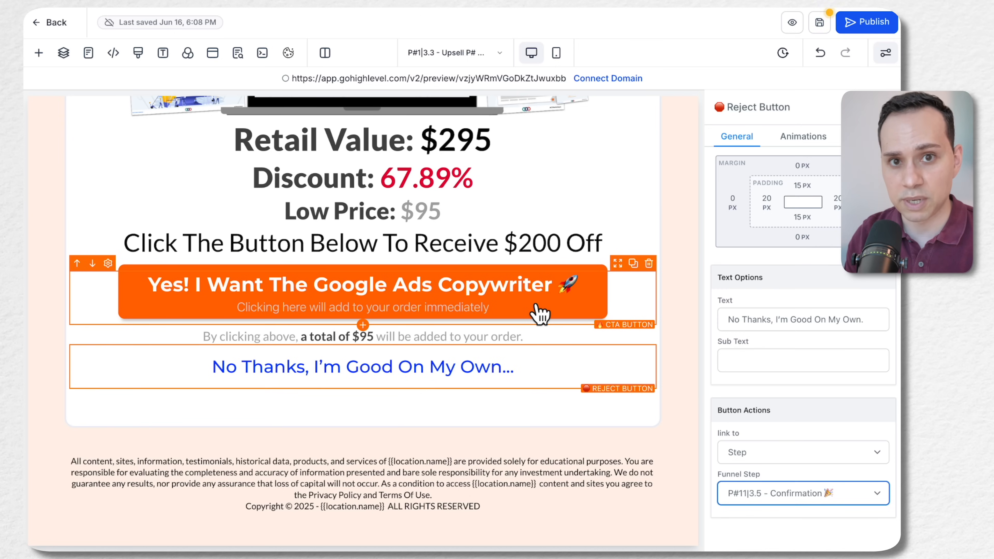
# Save the upsell page and open its preview
pyautogui.click(820, 23)
pyautogui.scroll(15, 290, 251)
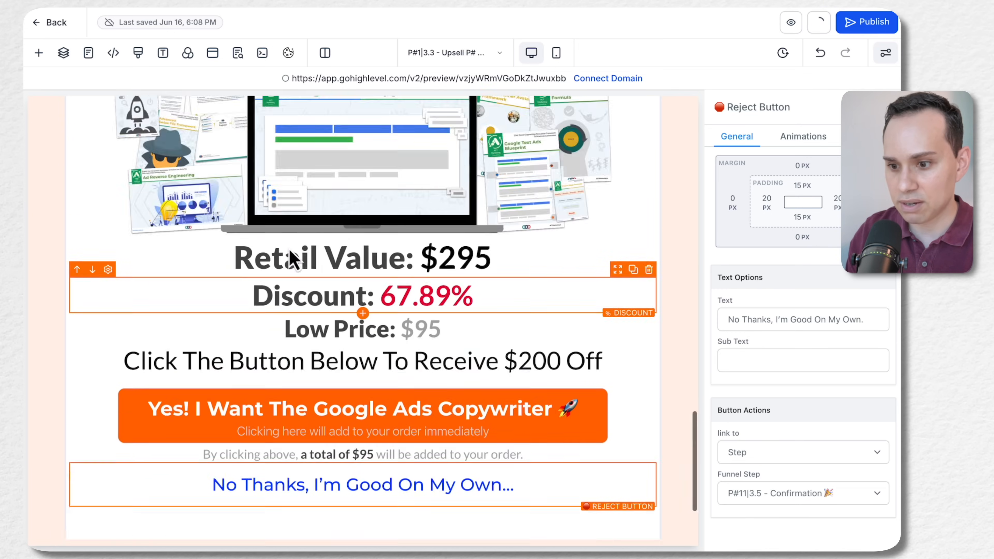
pyautogui.scroll(5, 290, 252)
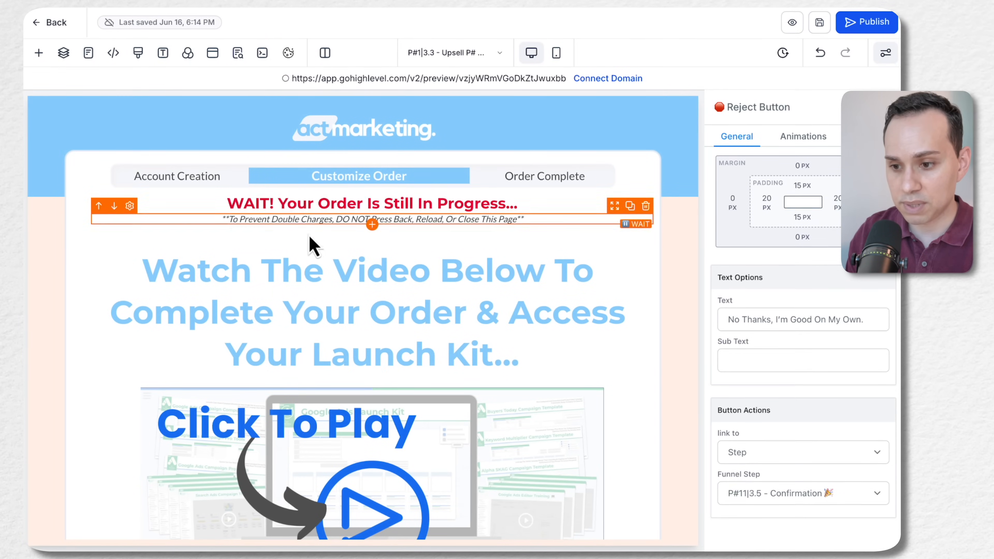
pyautogui.click(792, 22)
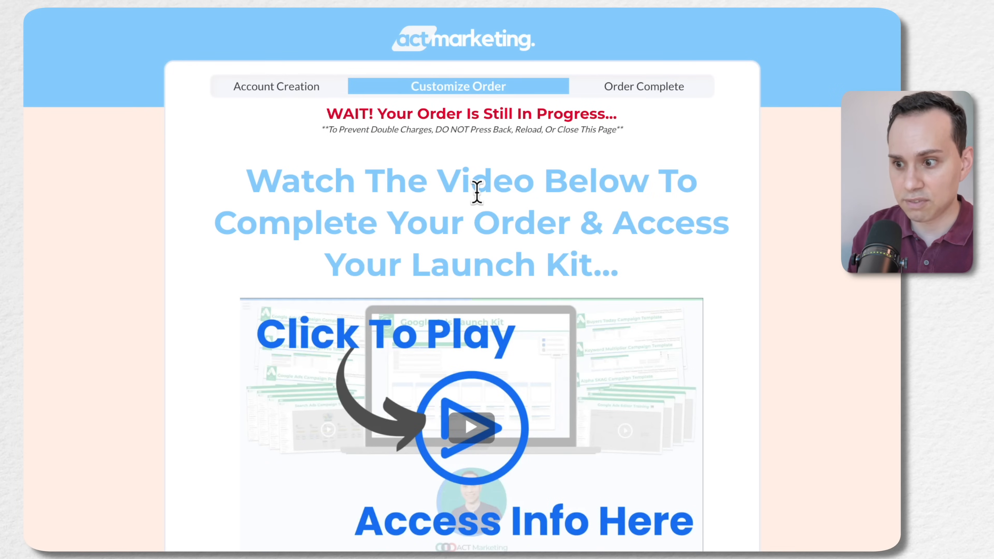
# Review the previewed upsell page's headline, video, benefit list and money-back guarantee section
pyautogui.scroll(-5, 354, 258)
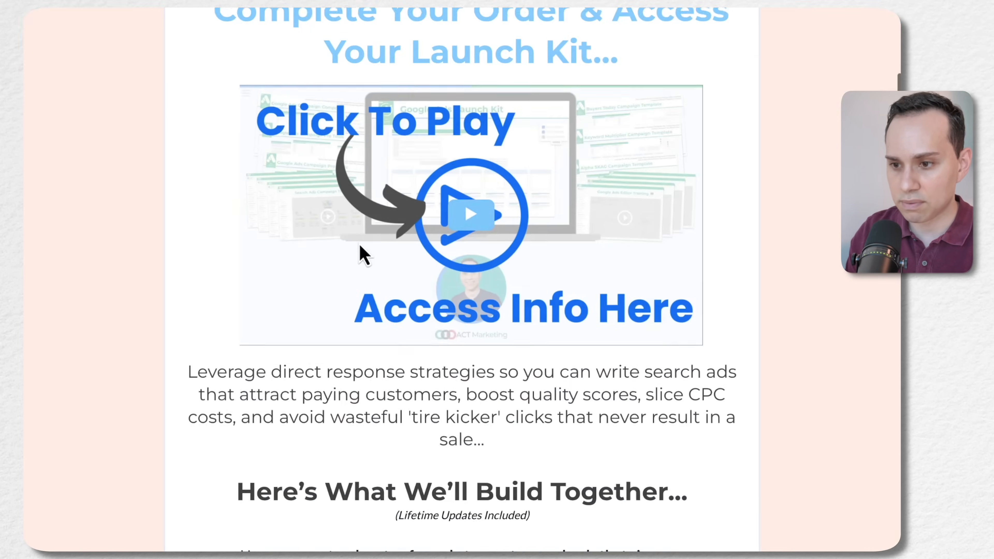
pyautogui.scroll(5, 222, 160)
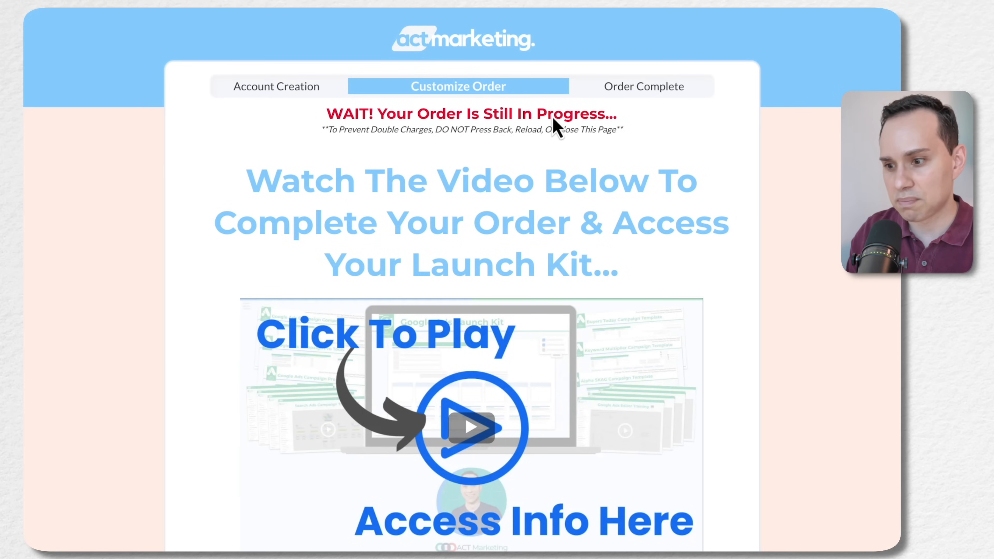
pyautogui.scroll(-5, 514, 222)
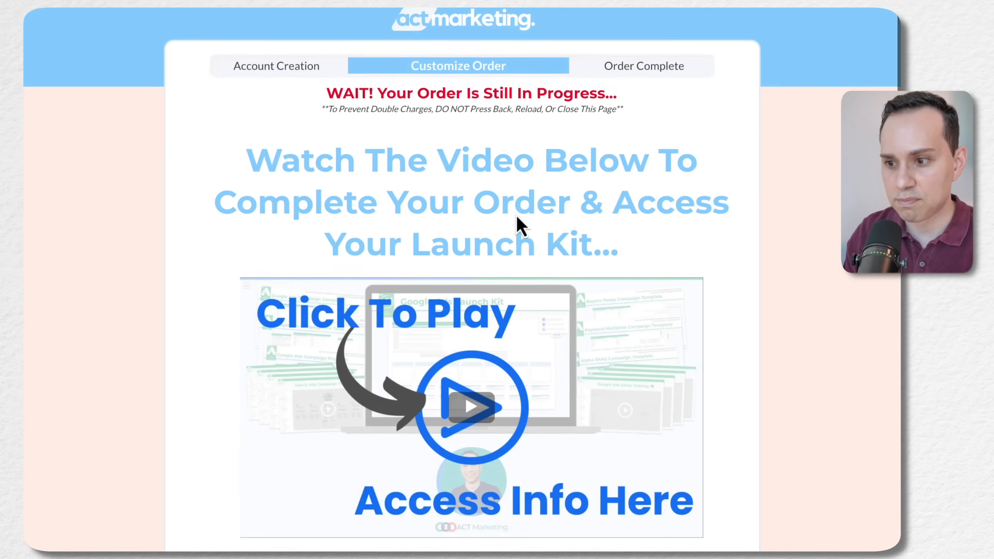
pyautogui.scroll(-2, 520, 226)
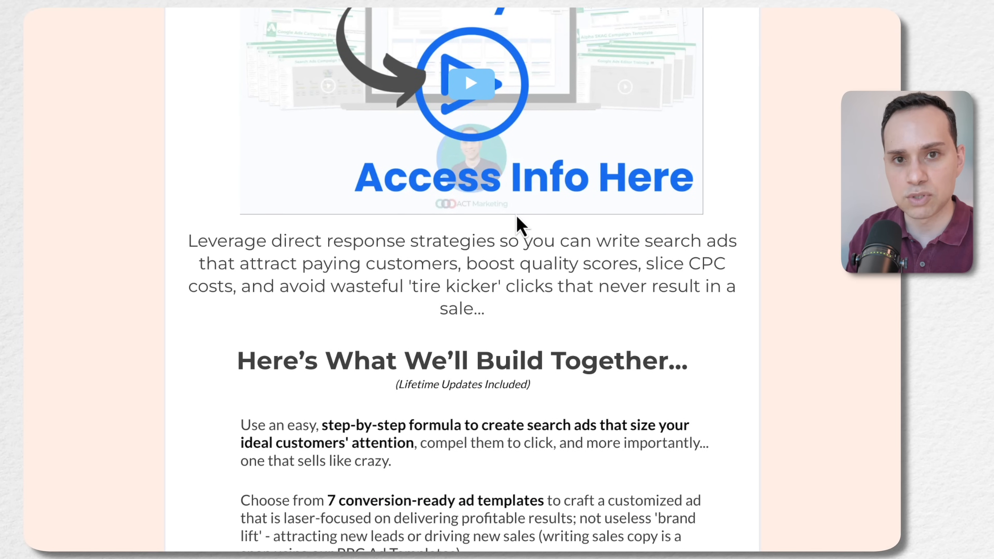
pyautogui.scroll(-4, 519, 225)
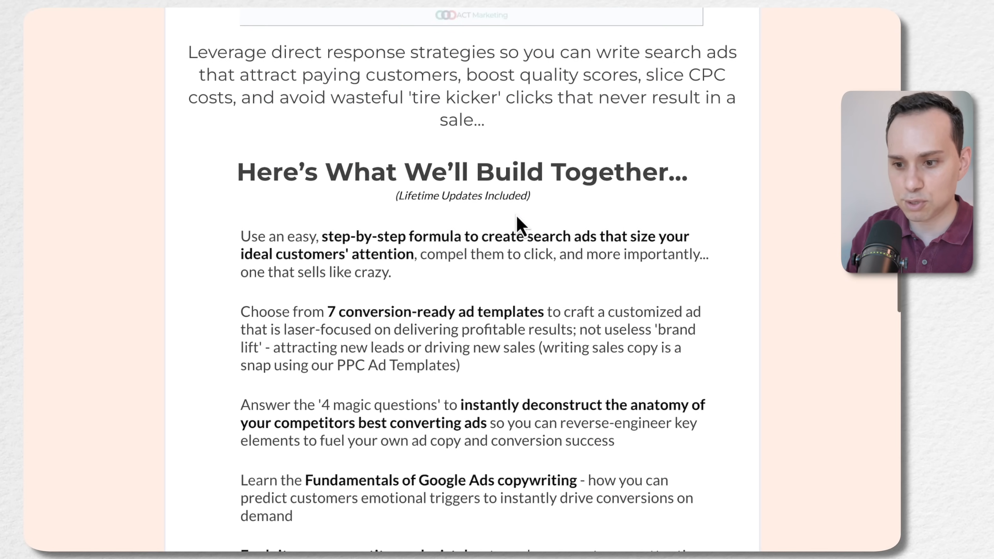
pyautogui.scroll(-6, 518, 225)
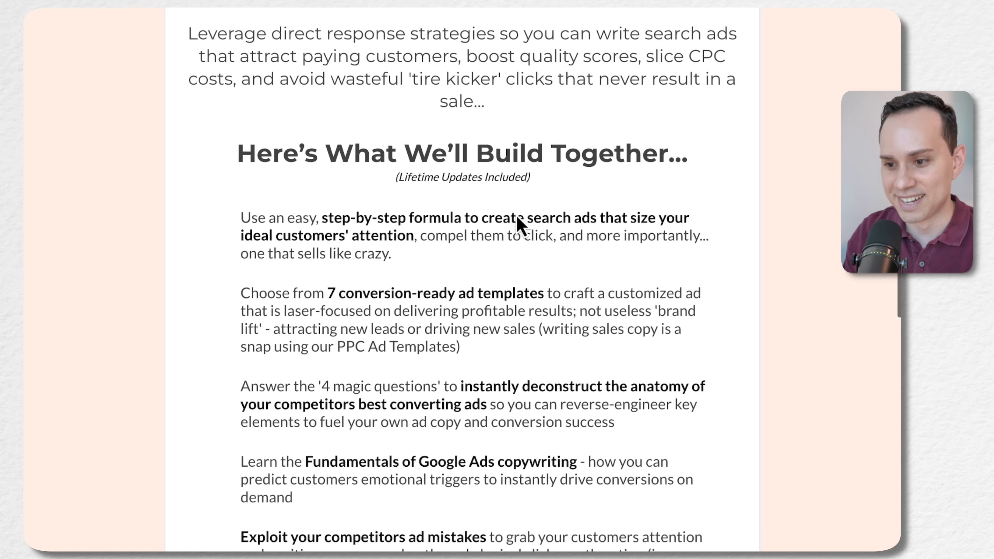
pyautogui.scroll(-6, 515, 215)
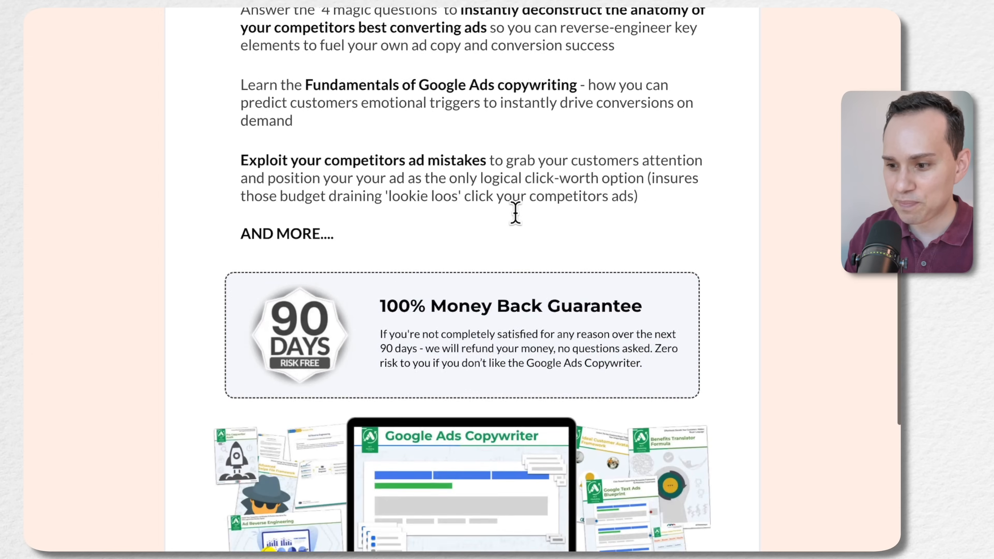
pyautogui.scroll(9, 521, 219)
pyautogui.scroll(-5, 517, 219)
pyautogui.scroll(-1, 516, 224)
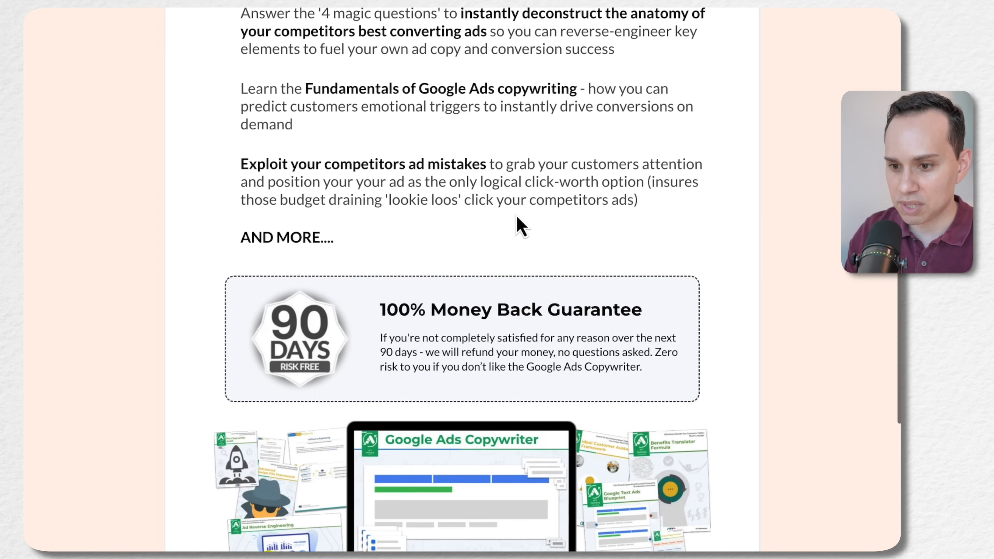
pyautogui.scroll(7, 517, 224)
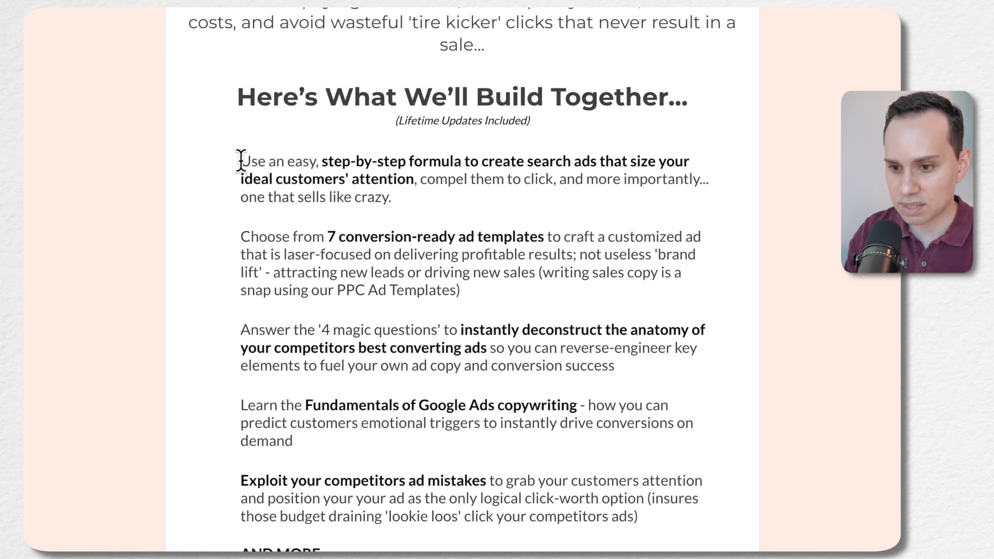
# Check the preview's pricing and button section, test the "No Thanks" link, and close the preview
pyautogui.scroll(-8, 234, 345)
pyautogui.scroll(-8, 234, 345)
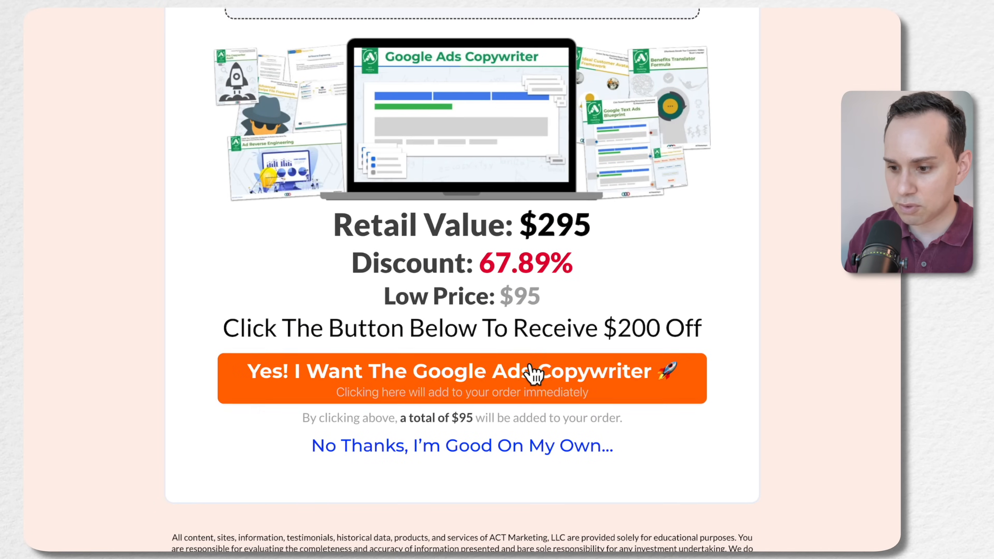
pyautogui.scroll(-2, 450, 332)
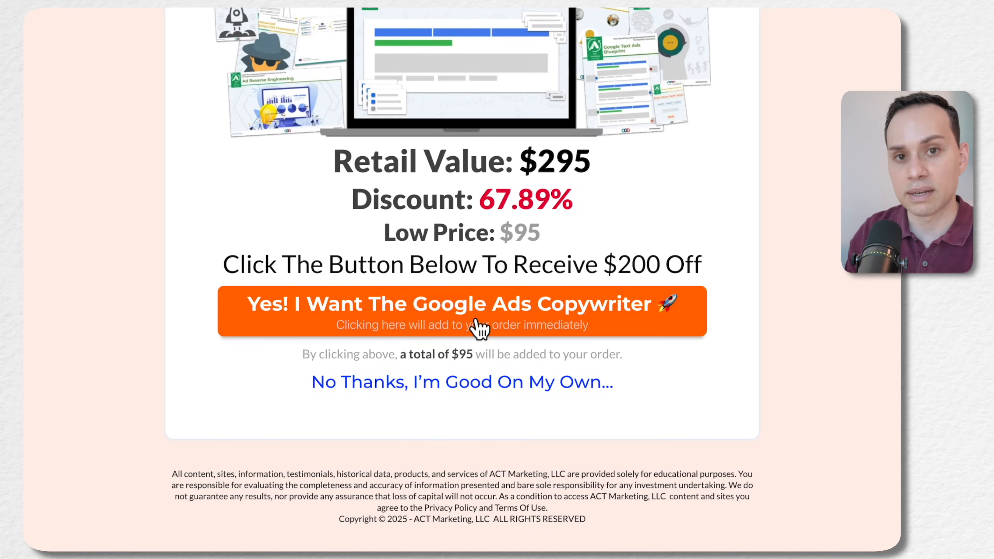
pyautogui.click(460, 399)
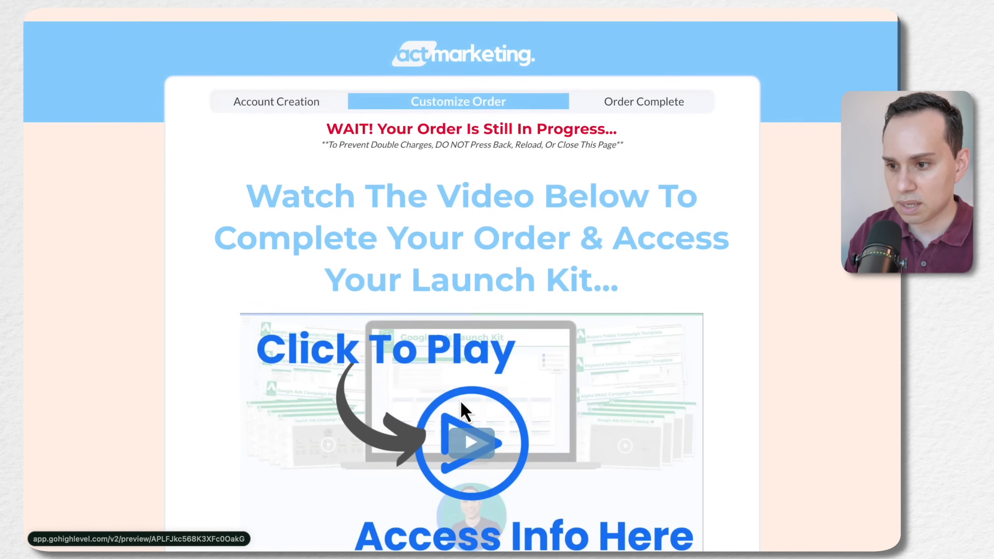
pyautogui.press('super+w')
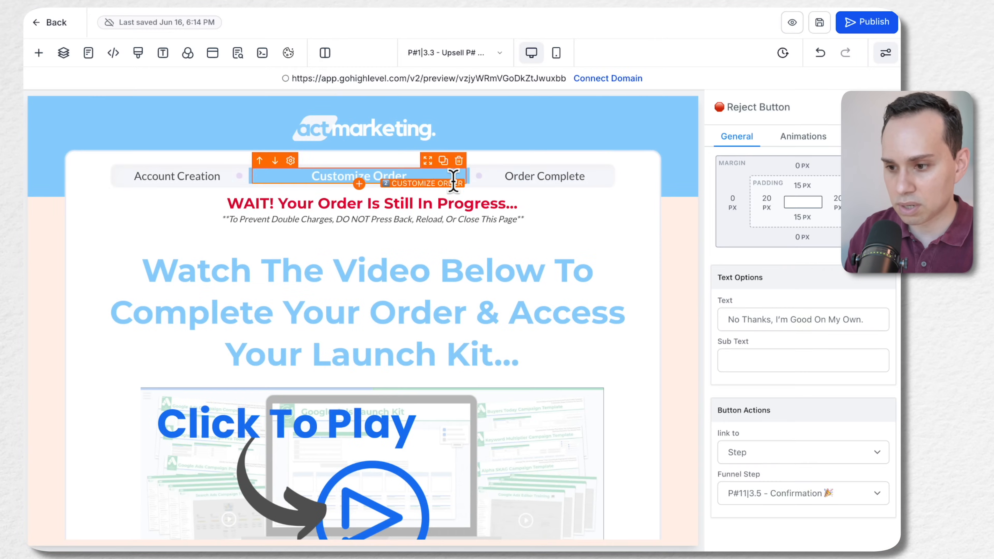
# Return to the funnel steps and add the product MA| ACT OS Level I with price Annual Discount - $495 to the upsell step
pyautogui.click(54, 24)
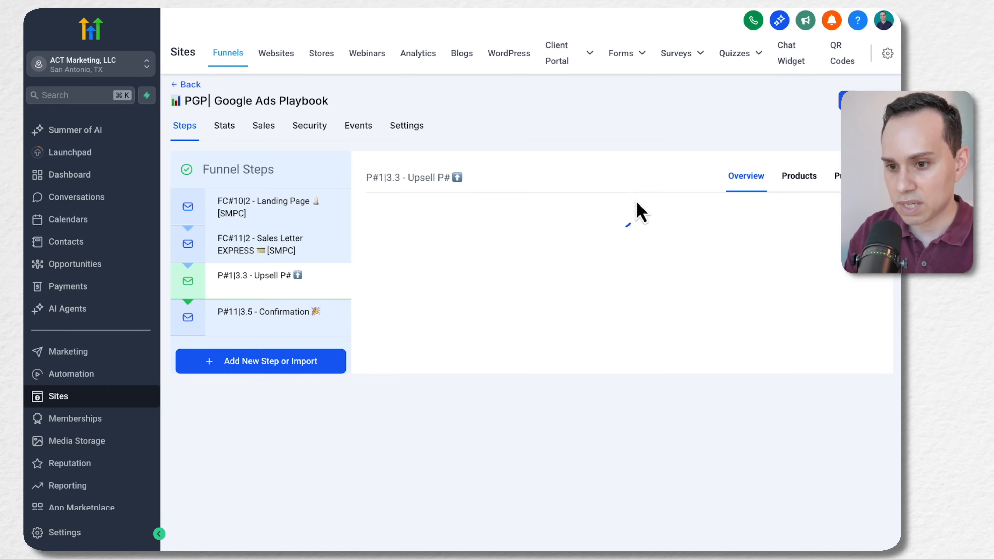
pyautogui.click(804, 177)
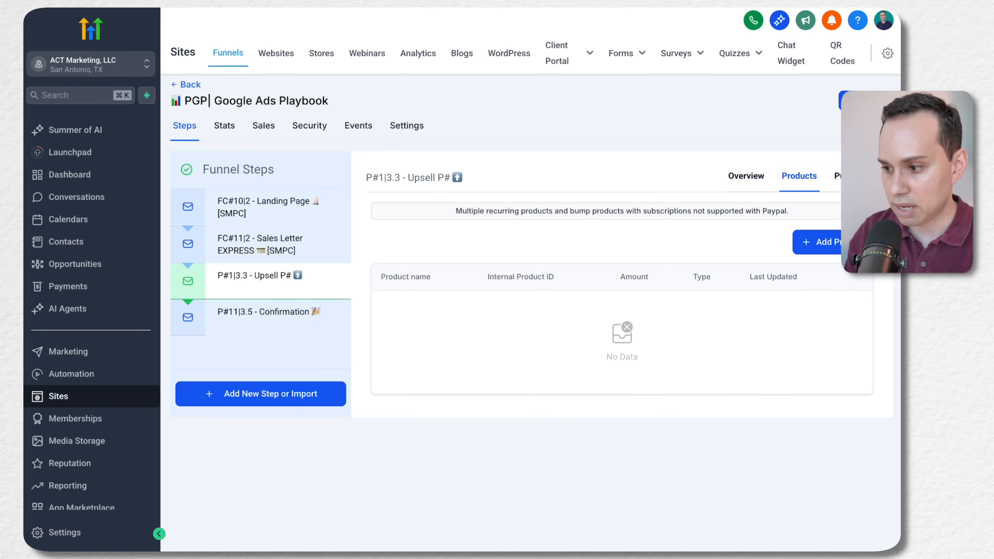
pyautogui.click(817, 241)
pyautogui.click(513, 290)
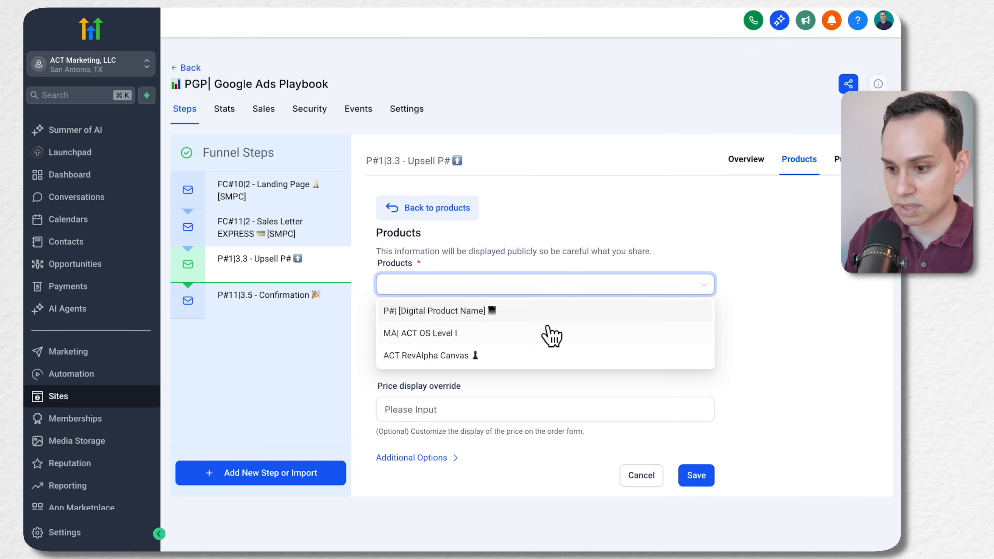
pyautogui.click(548, 341)
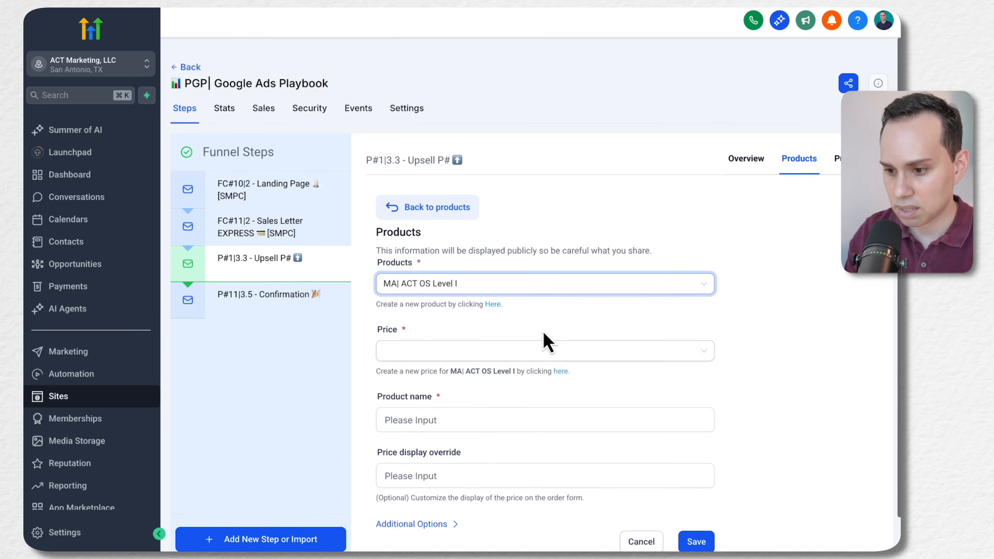
pyautogui.scroll(-1, 454, 315)
pyautogui.click(446, 315)
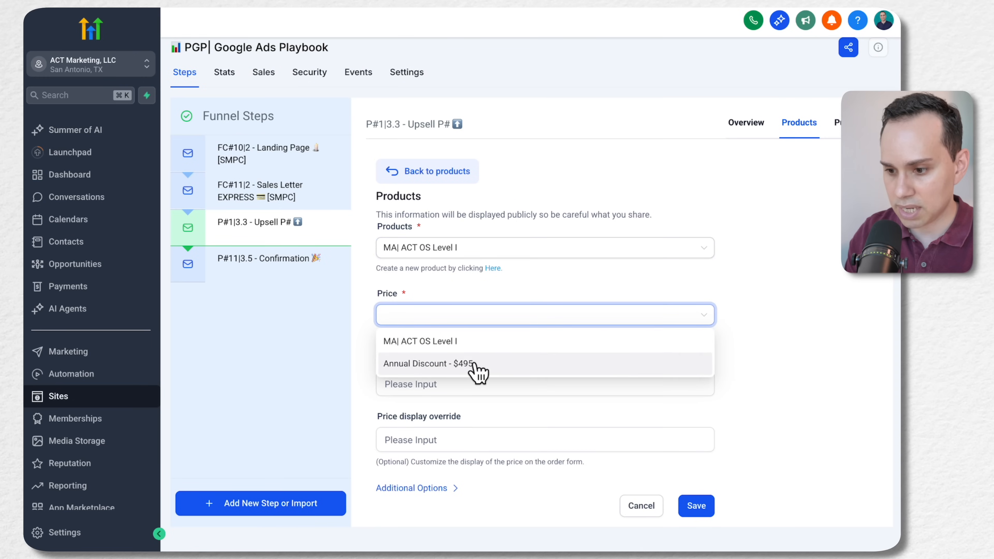
pyautogui.click(465, 357)
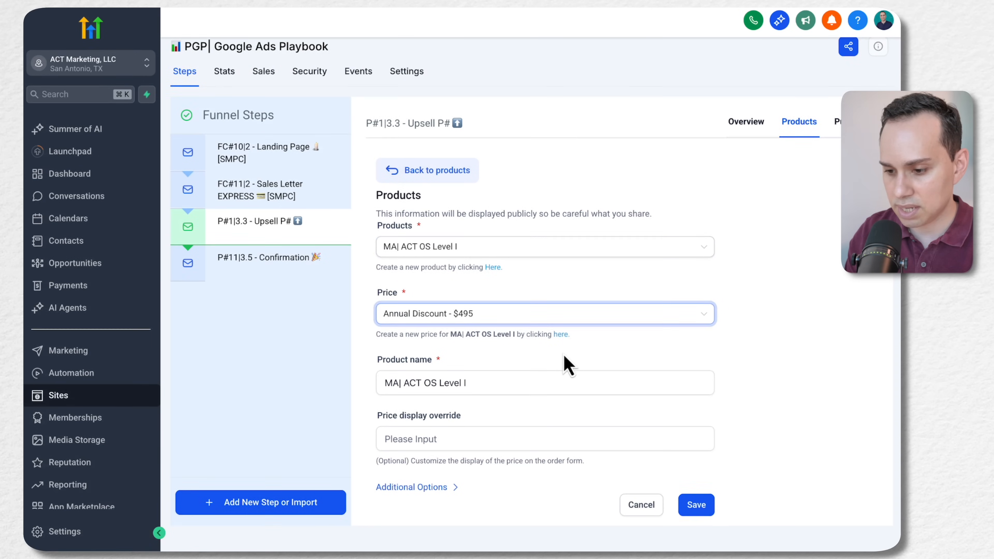
pyautogui.click(700, 509)
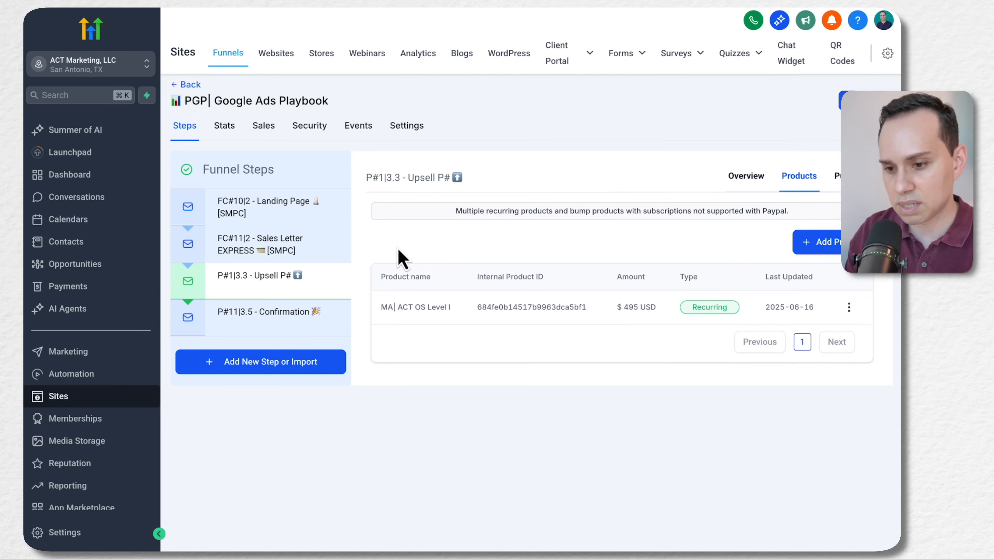
# Open the upsell page for editing and assign the product MA| ACT OS Level I to its "Yes! I Want The Google Ads Copywriter" button
pyautogui.click(752, 178)
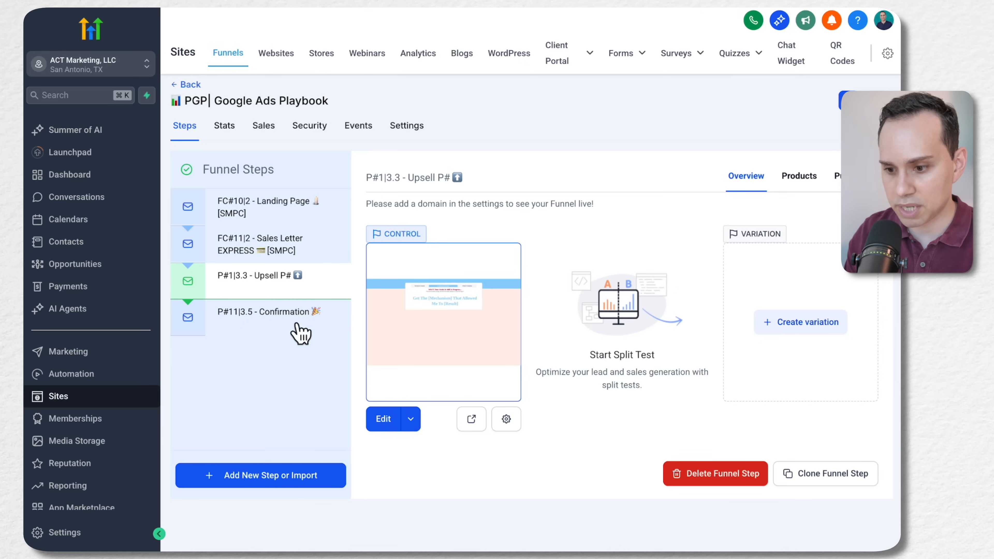
pyautogui.click(383, 419)
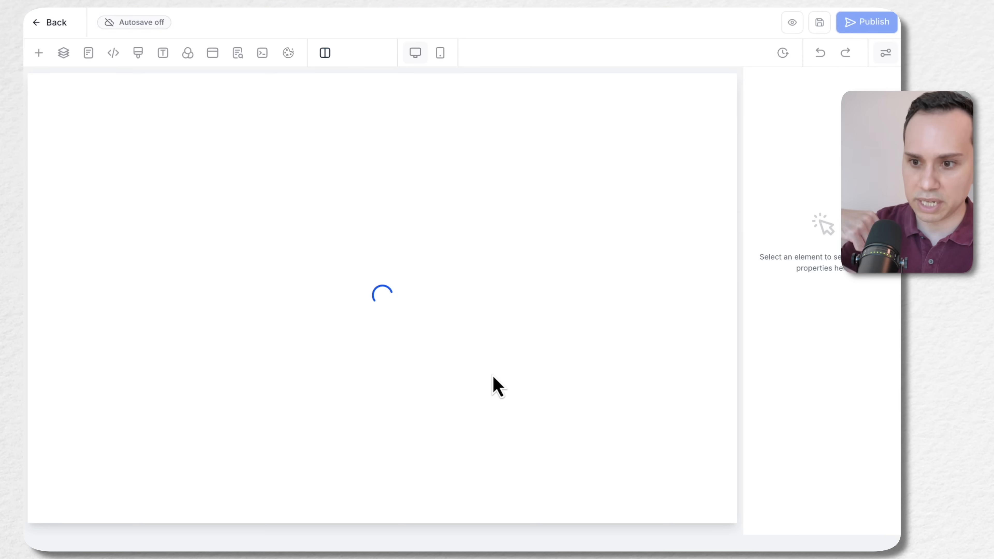
pyautogui.scroll(-15, 443, 177)
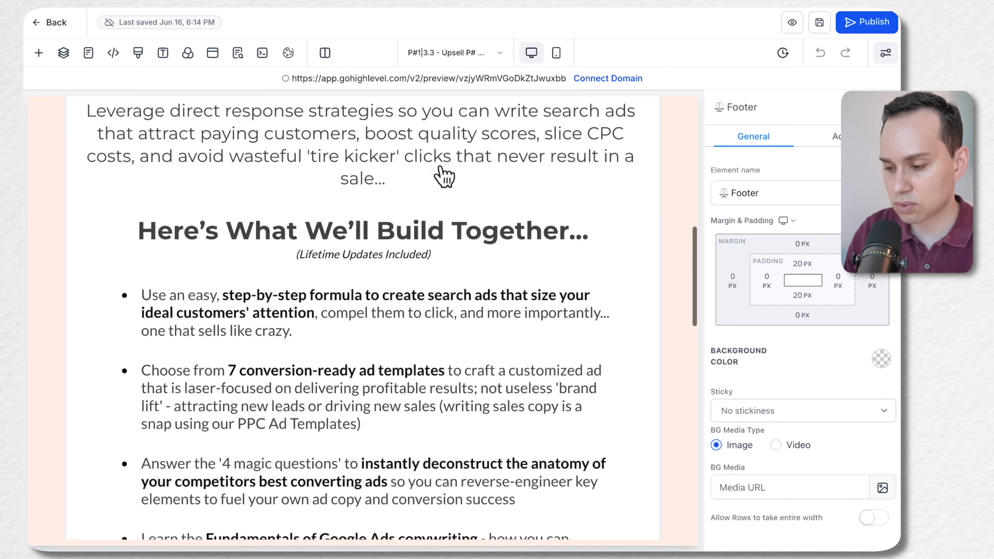
pyautogui.scroll(-15, 444, 176)
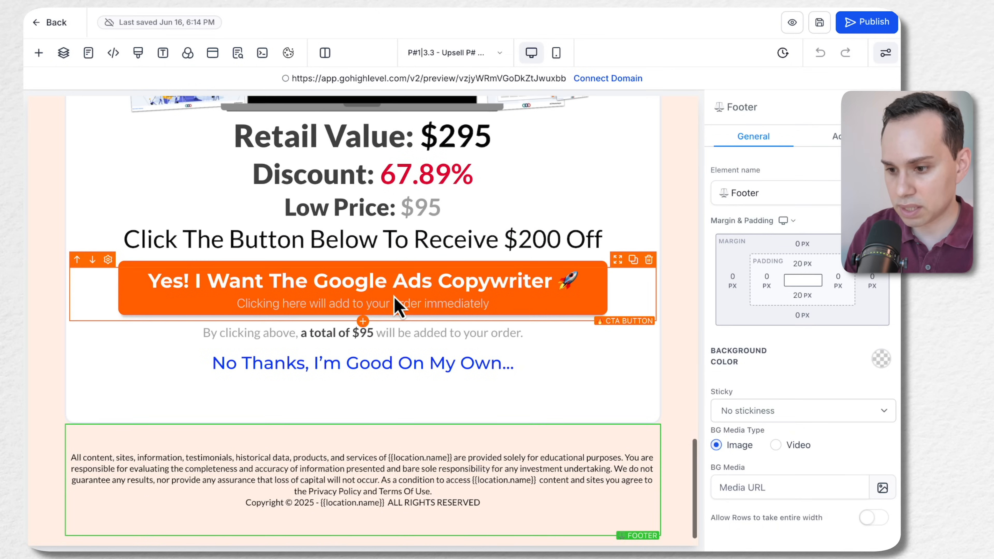
pyautogui.click(579, 309)
pyautogui.scroll(-12, 779, 415)
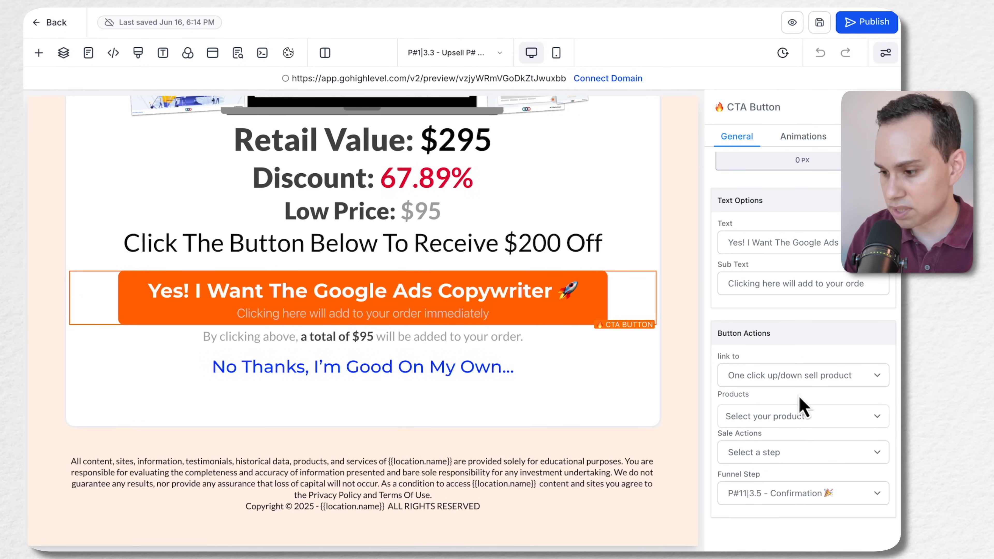
pyautogui.click(801, 422)
pyautogui.click(790, 437)
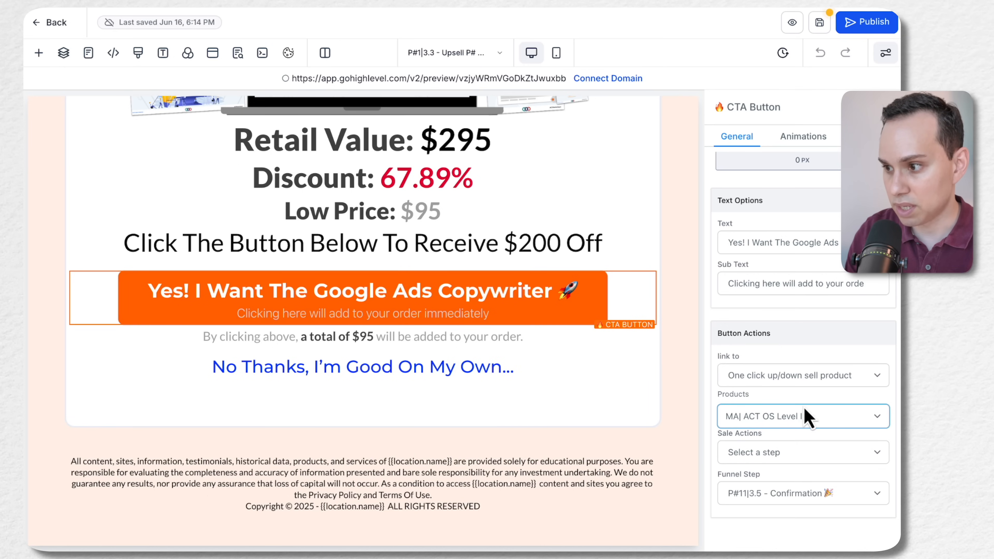
# Save the upsell page and close the SEO meta data settings
pyautogui.click(822, 29)
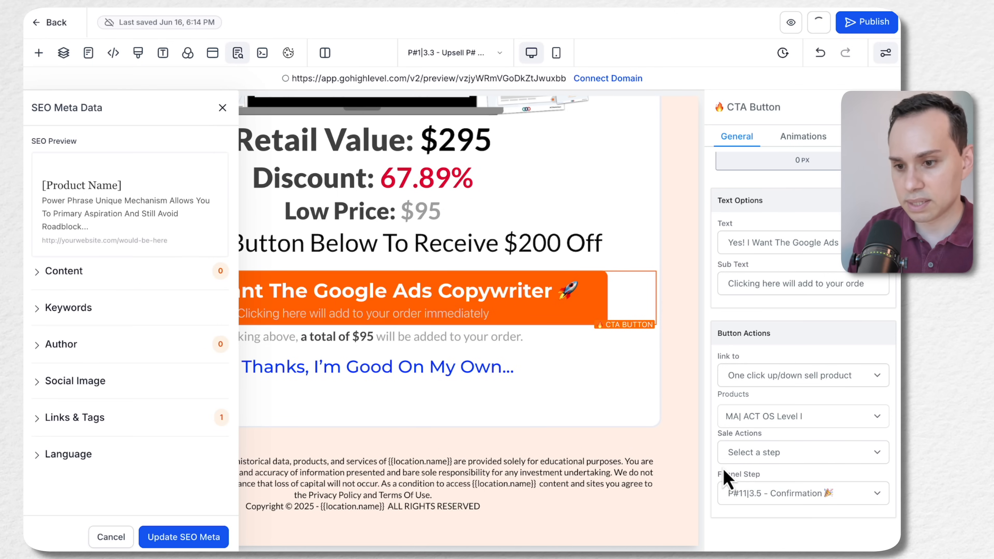
pyautogui.click(222, 108)
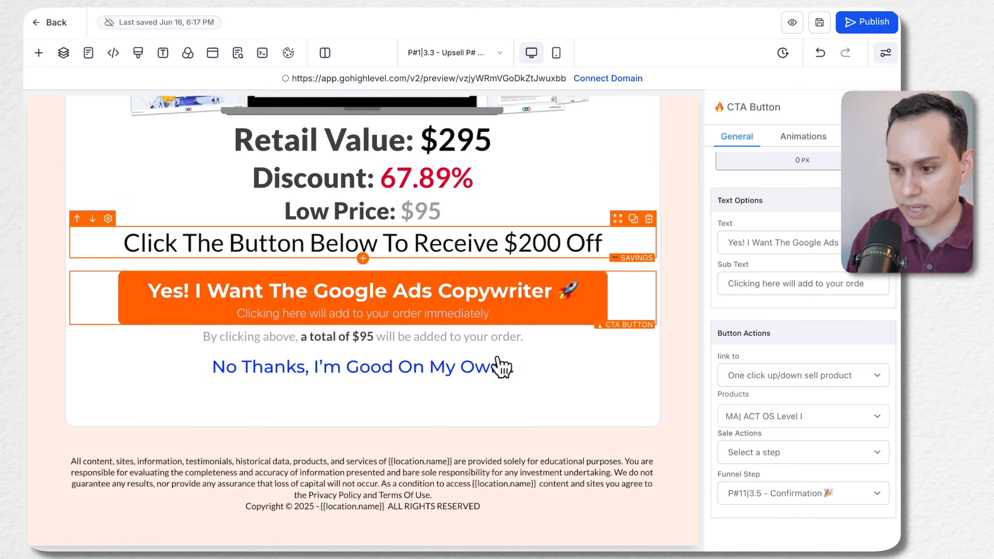
pyautogui.scroll(20, 478, 413)
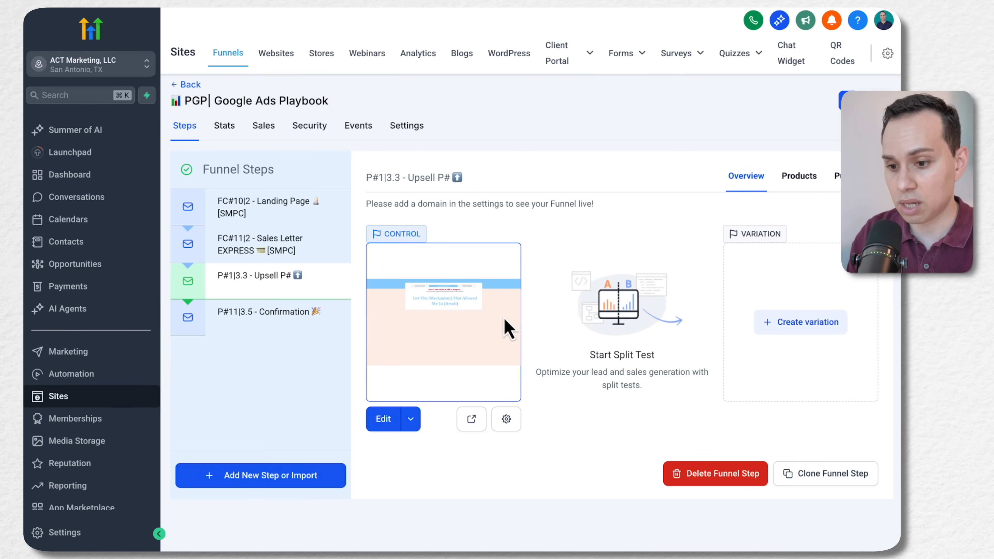
# Open the P#11|3.5 - Confirmation page for editing and select its [Primary Product Name] headline
pyautogui.click(263, 328)
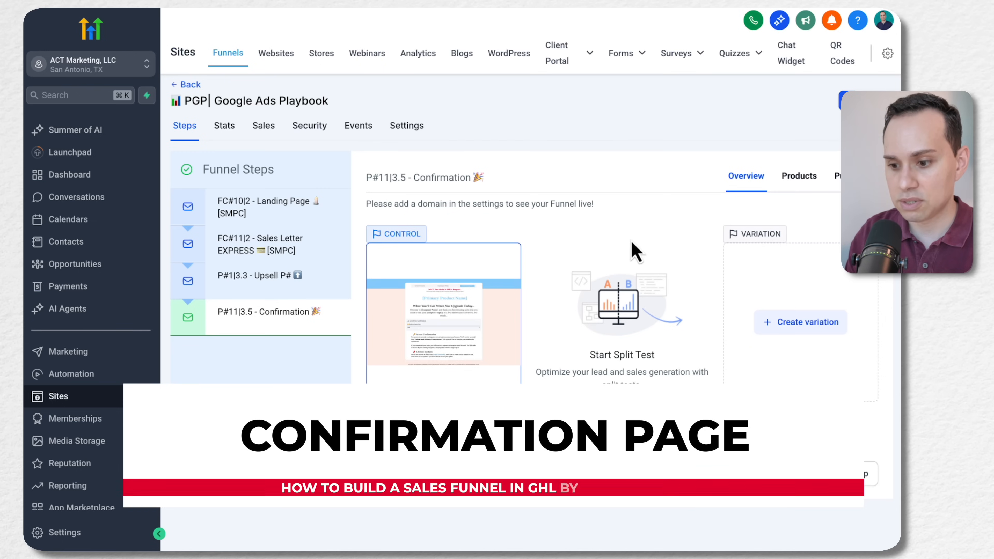
pyautogui.click(383, 420)
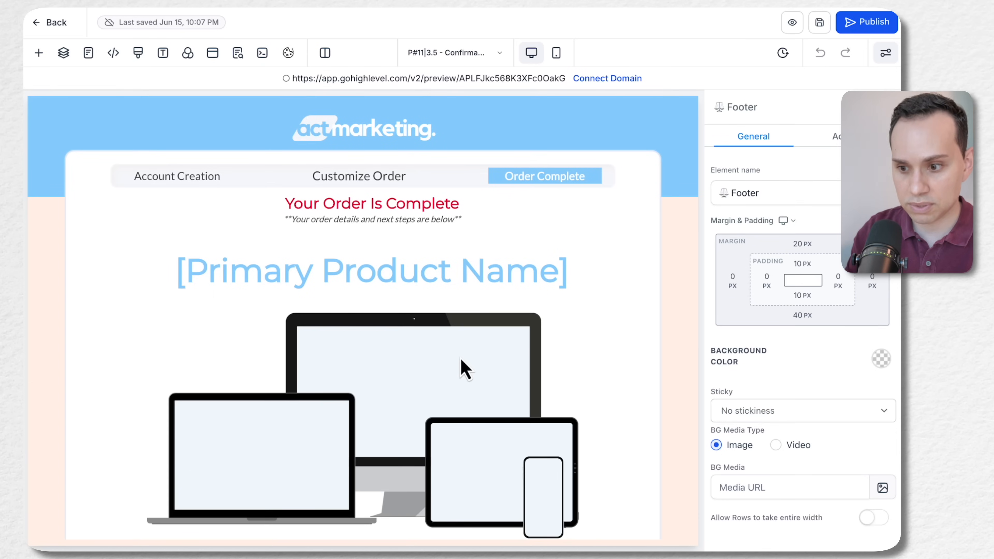
pyautogui.click(582, 277)
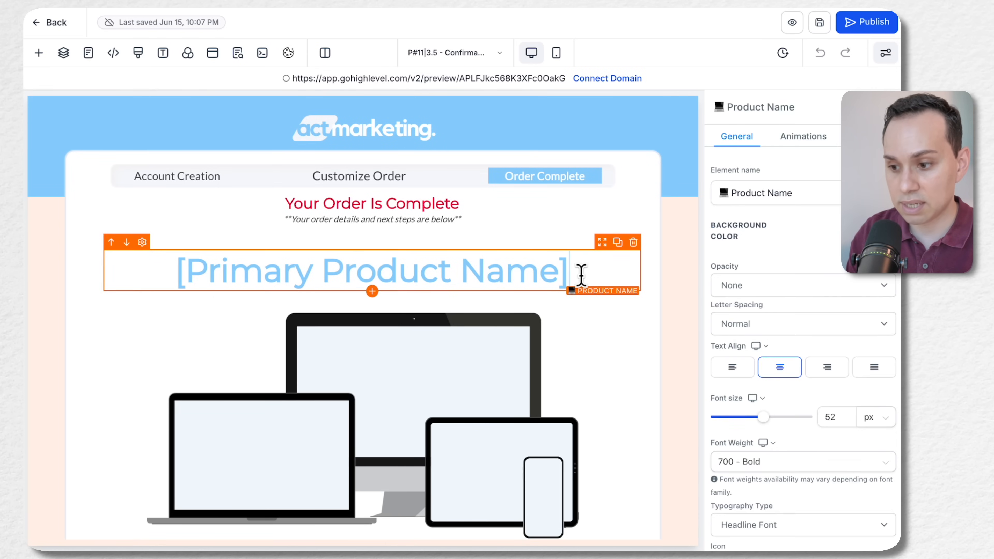
pyautogui.doubleClick(581, 273)
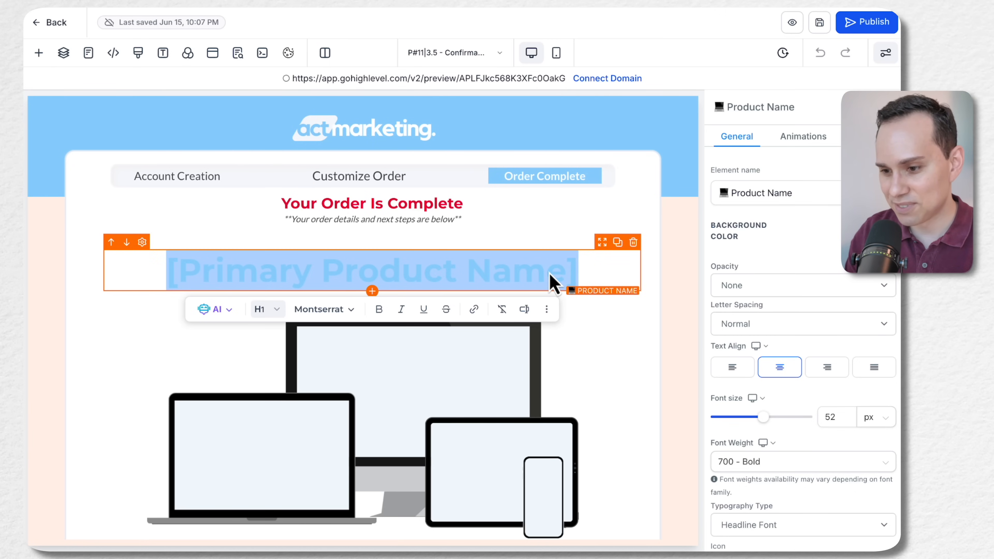
# Copy the product name from the Confirmation Page section of the Convert Formula Google Doc and replace the page's headline placeholder with "Google Ads Launch Kit"
pyautogui.hotkey('ctrl', 'Right')
pyautogui.scroll(-10, 295, 293)
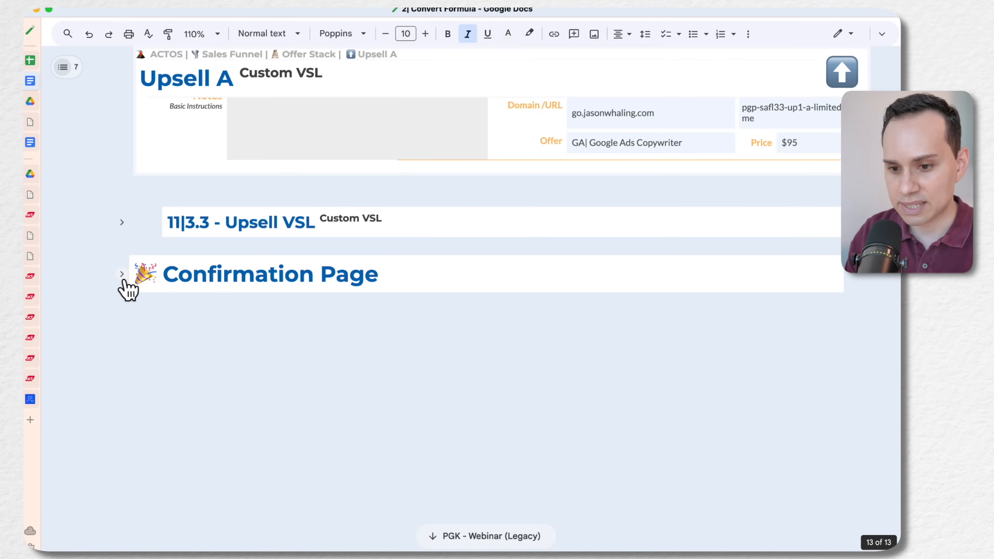
pyautogui.click(123, 275)
pyautogui.scroll(-10, 315, 129)
pyautogui.scroll(4, 337, 129)
pyautogui.click(372, 229)
pyautogui.press('super+shift+Right')
pyautogui.hotkey('ctrl', 'c')
pyautogui.hotkey('ctrl', 'Left')
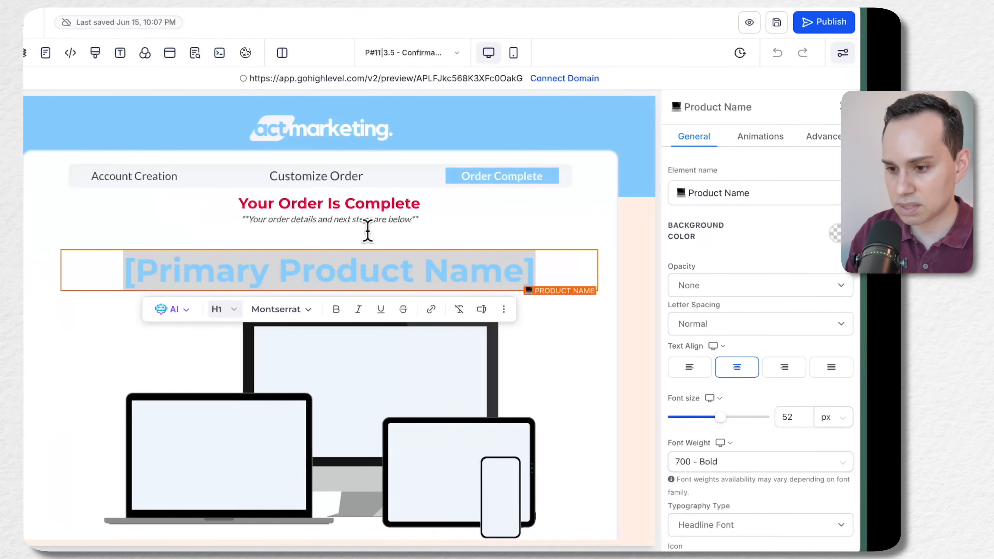
pyautogui.hotkey('ctrl', 'v')
# Change the text color of the Google Ads Launch Kit headline to green
pyautogui.hotkey('ctrl', 'a')
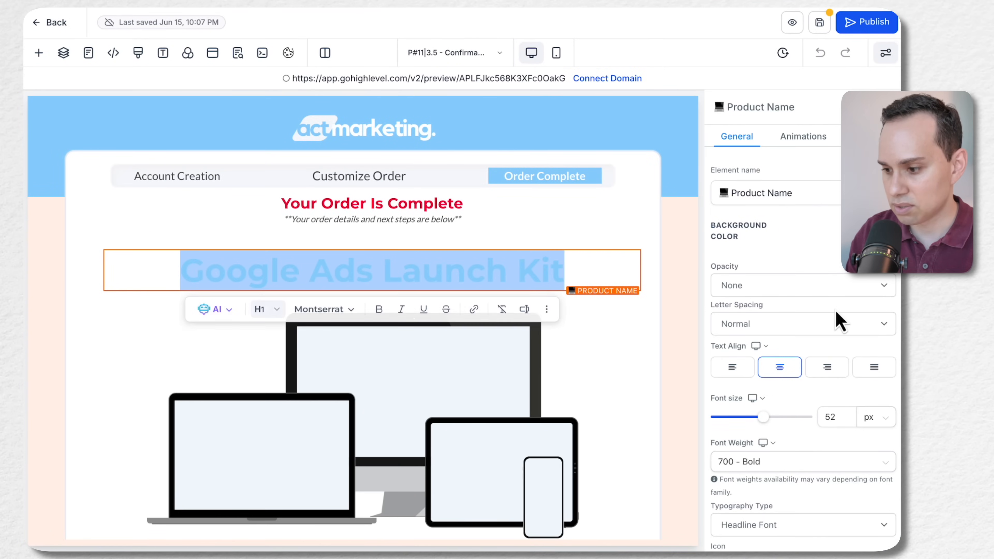
pyautogui.scroll(-9, 837, 321)
pyautogui.click(874, 283)
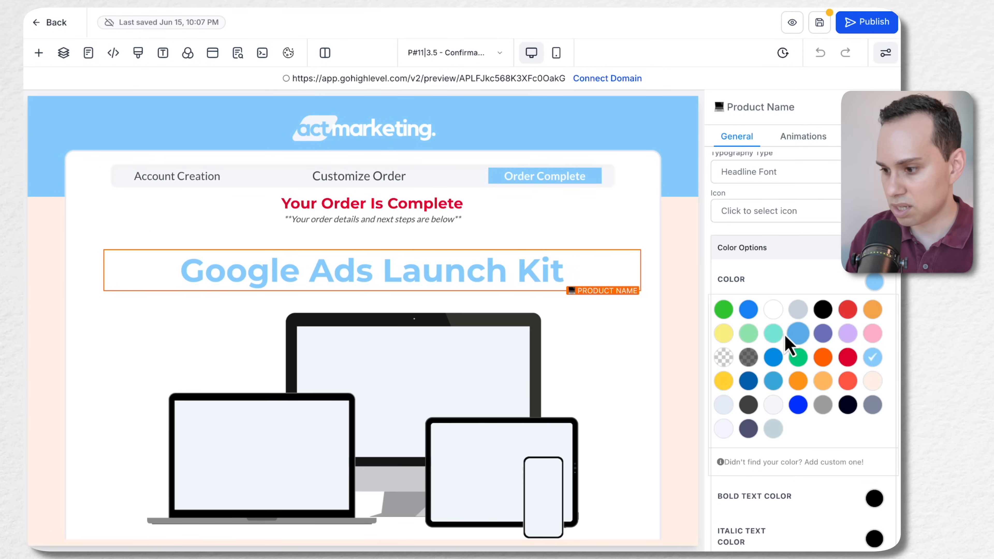
pyautogui.click(797, 357)
pyautogui.click(875, 283)
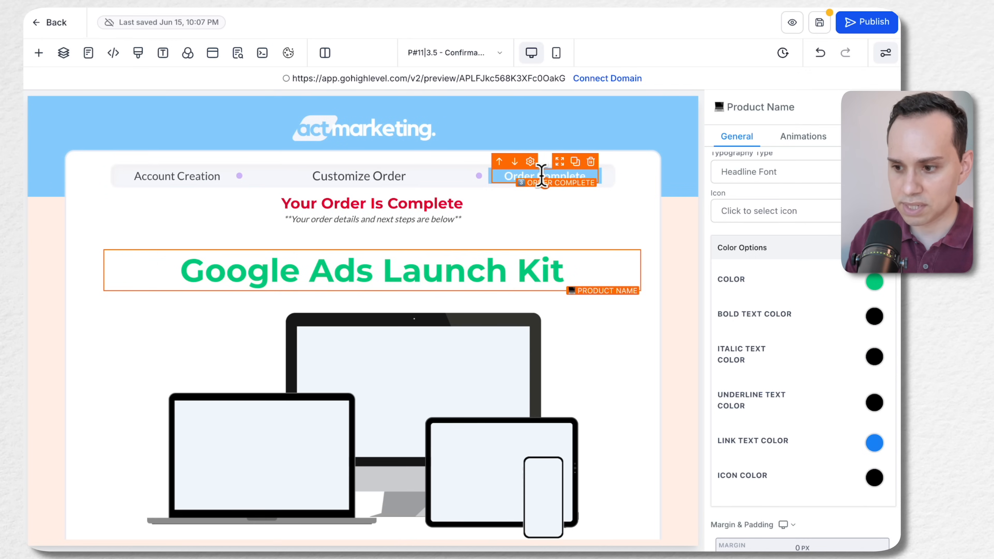
# Replace the Hero A mockup image with GK13|4.1 - Hero A.png from the GK| Google Ads Launch Kit folder inside 13| DPRO
pyautogui.scroll(-5, 543, 175)
pyautogui.click(391, 224)
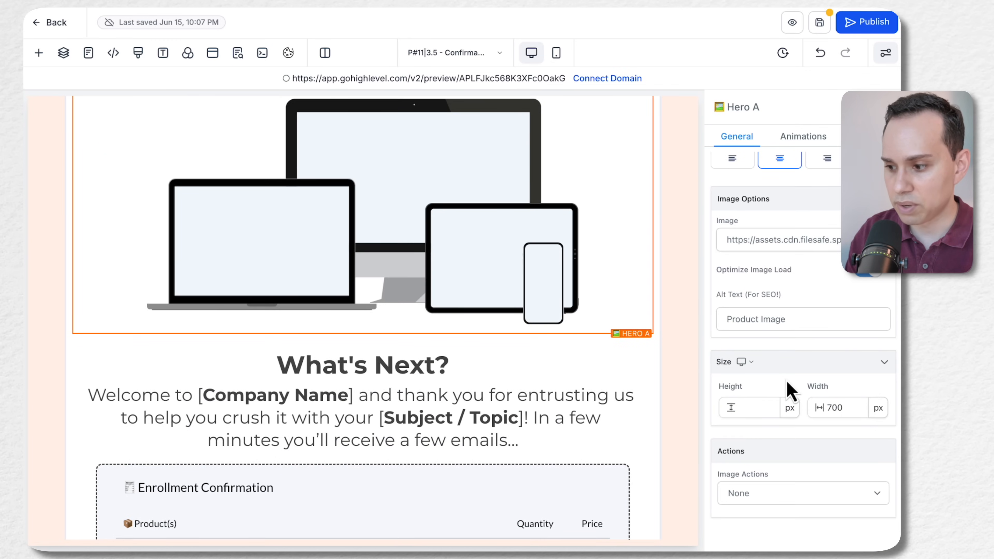
pyautogui.click(878, 240)
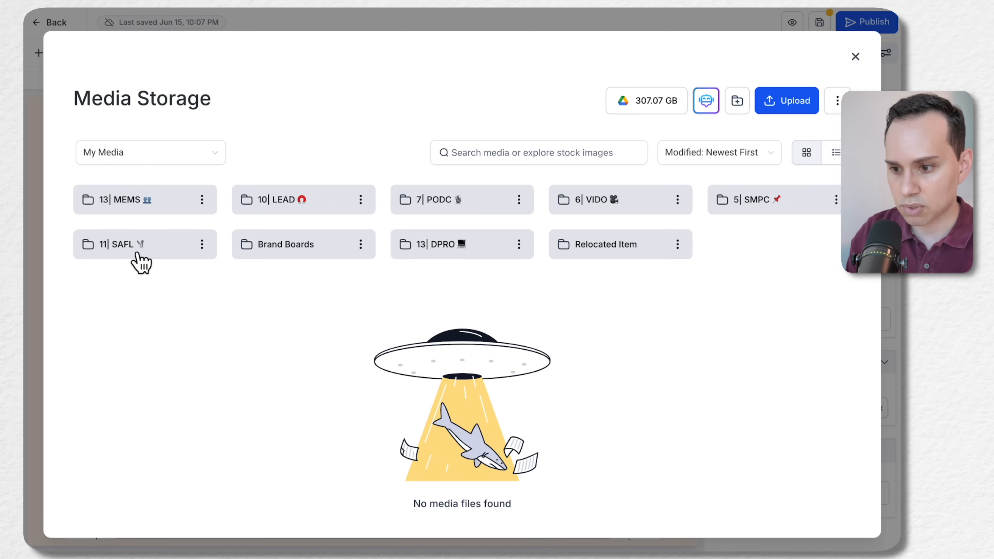
pyautogui.doubleClick(457, 243)
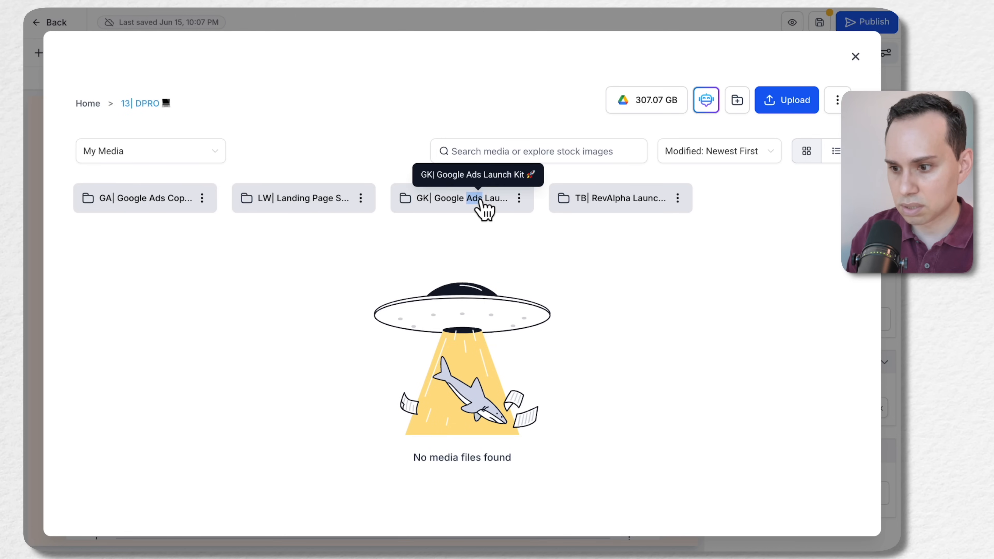
pyautogui.doubleClick(481, 211)
pyautogui.scroll(-3, 430, 391)
pyautogui.click(485, 393)
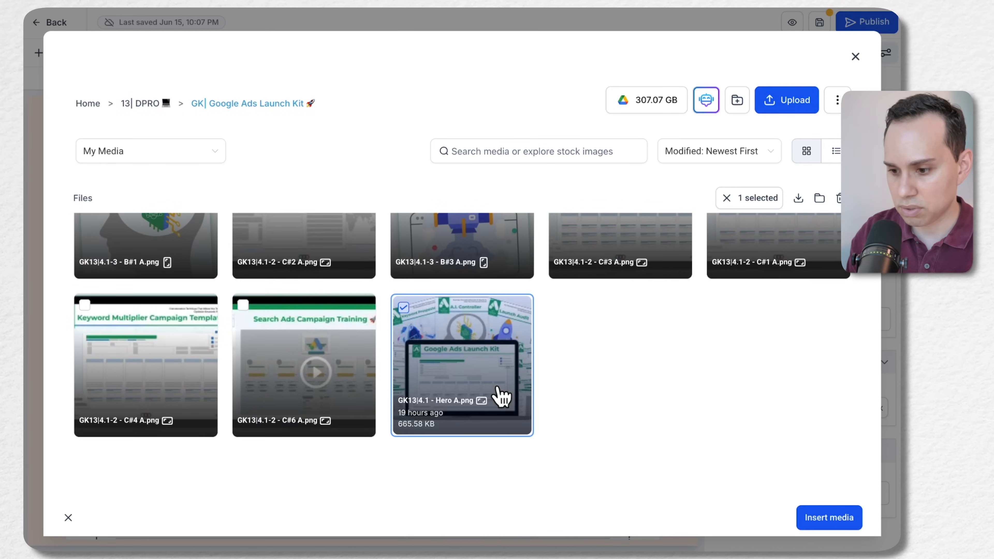
pyautogui.click(823, 520)
# Replace the [Company Name] placeholder in the welcome paragraph under What's Next? with "ACT Marketing"
pyautogui.scroll(-4, 389, 349)
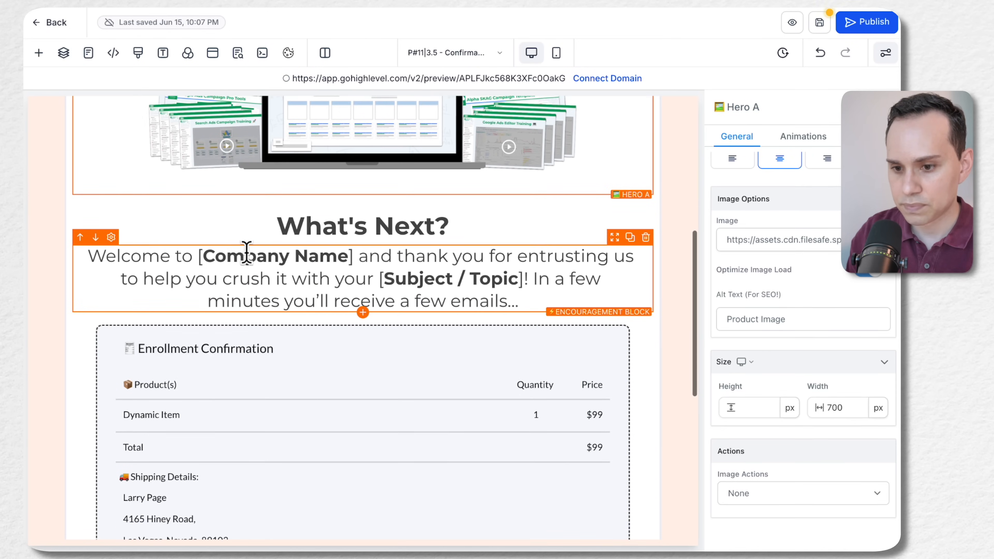
pyautogui.click(198, 252)
pyautogui.hotkey('shift', 'Right')
pyautogui.hotkey('alt', 'shift', 'Right')
pyautogui.hotkey('alt', 'shift', 'Right')
pyautogui.hotkey('shift', 'Right')
pyautogui.write('ACT Marketing,')
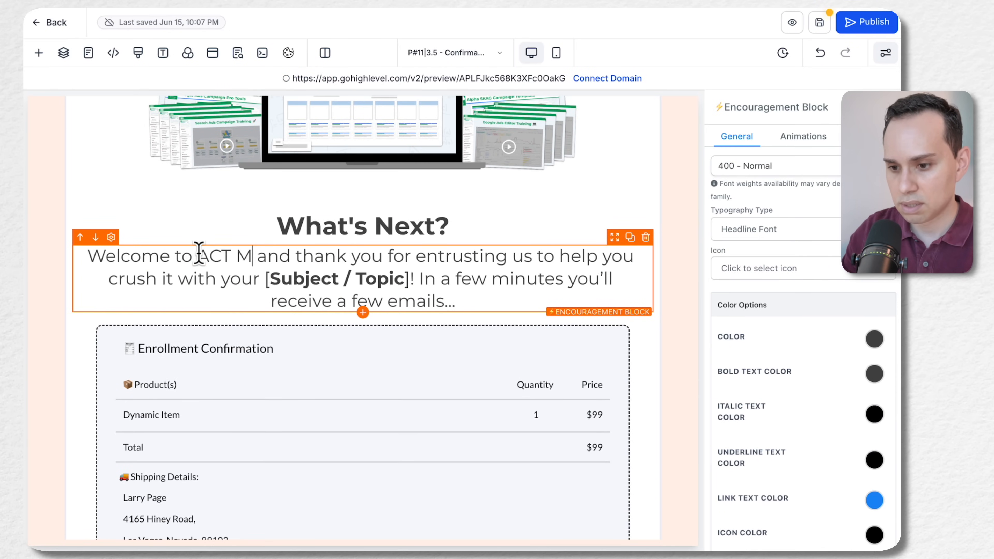
pyautogui.press('BackSpace')
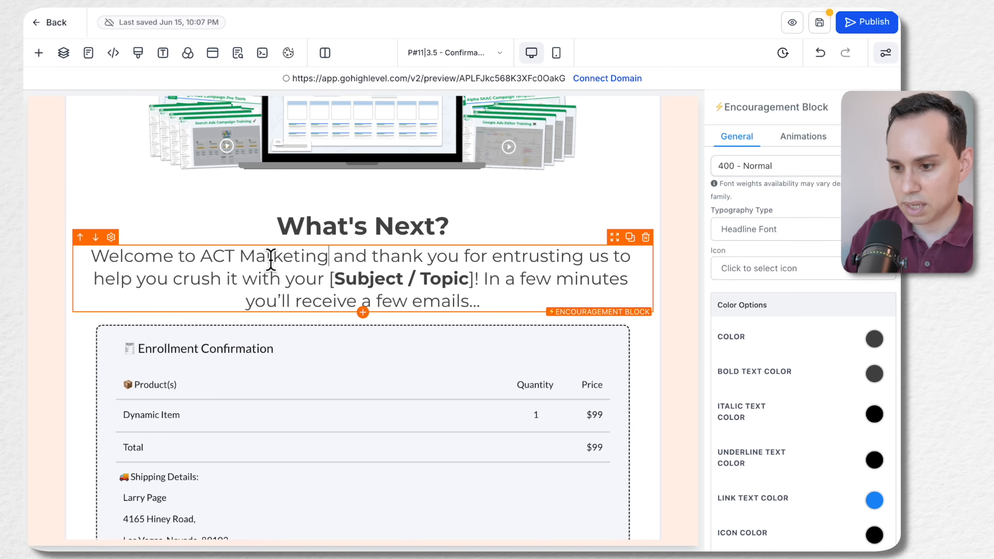
# Replace the [Subject / Topic] placeholder in the welcome paragraph with "Google Ads Campaigns"
pyautogui.click(327, 278)
pyautogui.hotkey('alt', 'shift', 'Right')
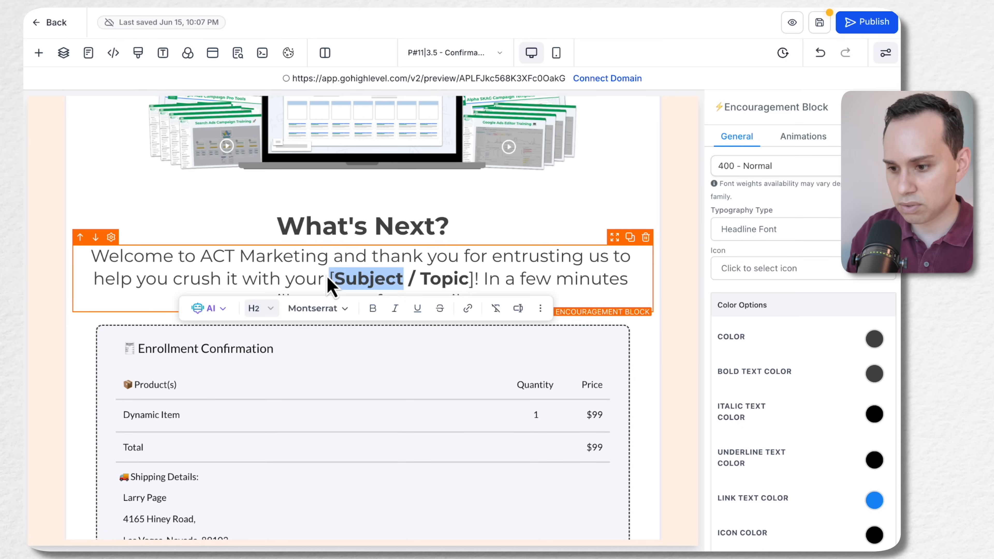
pyautogui.hotkey('alt', 'shift', 'Right')
pyautogui.hotkey('alt', 'shift', 'Right')
pyautogui.hotkey('shift', 'Right')
pyautogui.write('Goo')
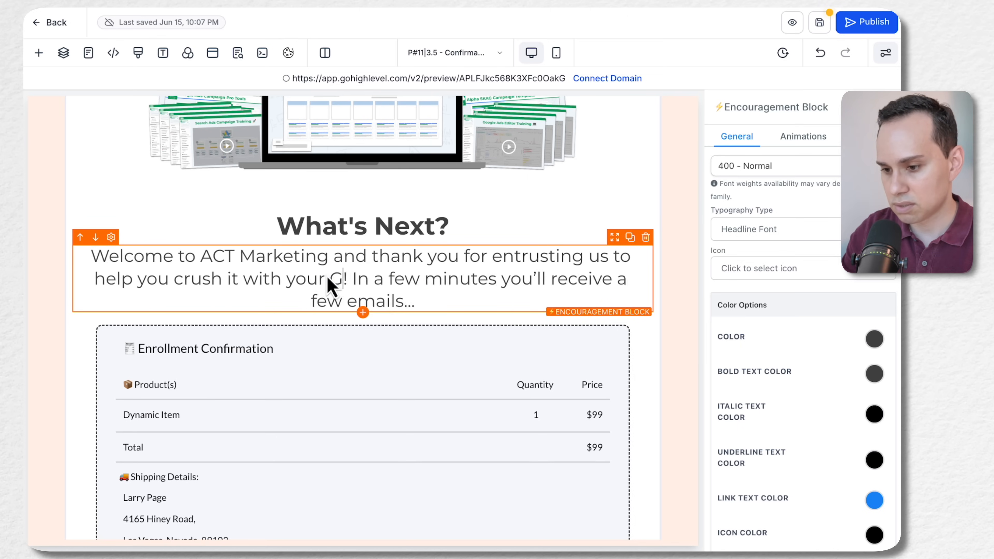
pyautogui.write('gle Ads Camp')
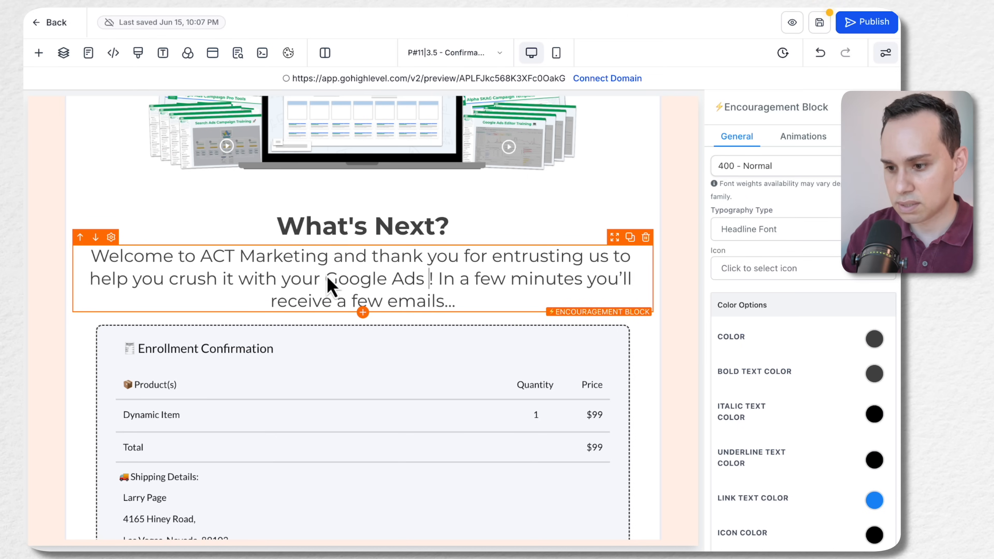
pyautogui.write('aigns')
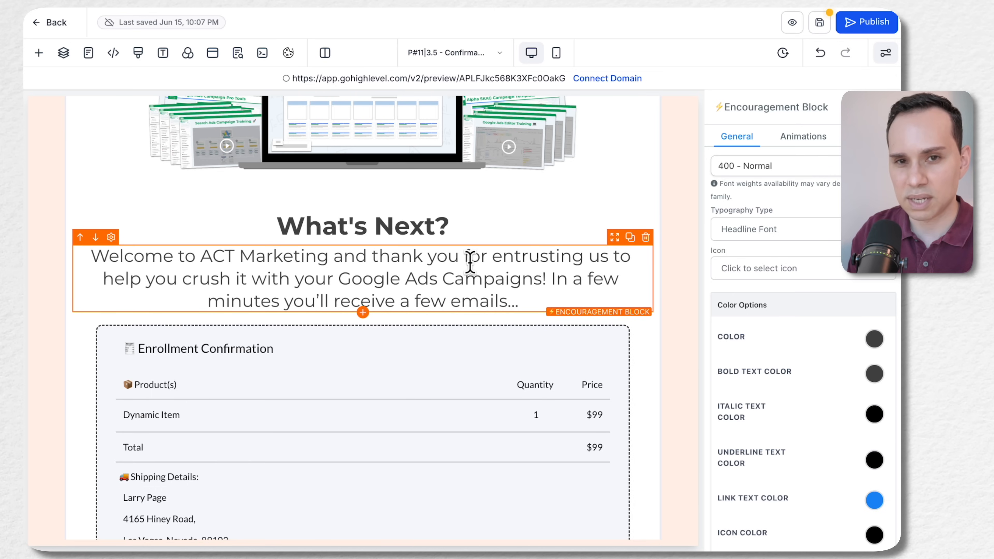
# Replace the bracketed creator e-mail placeholder in the Access Confirmation paragraph with the creator's actual e-mail address
pyautogui.scroll(-1, 468, 261)
pyautogui.click(424, 196)
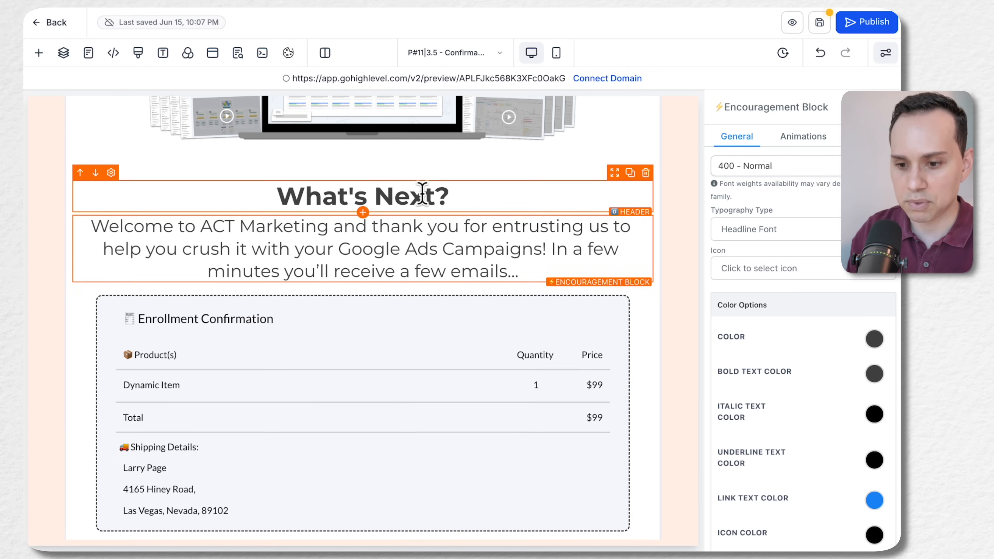
pyautogui.scroll(-5, 300, 271)
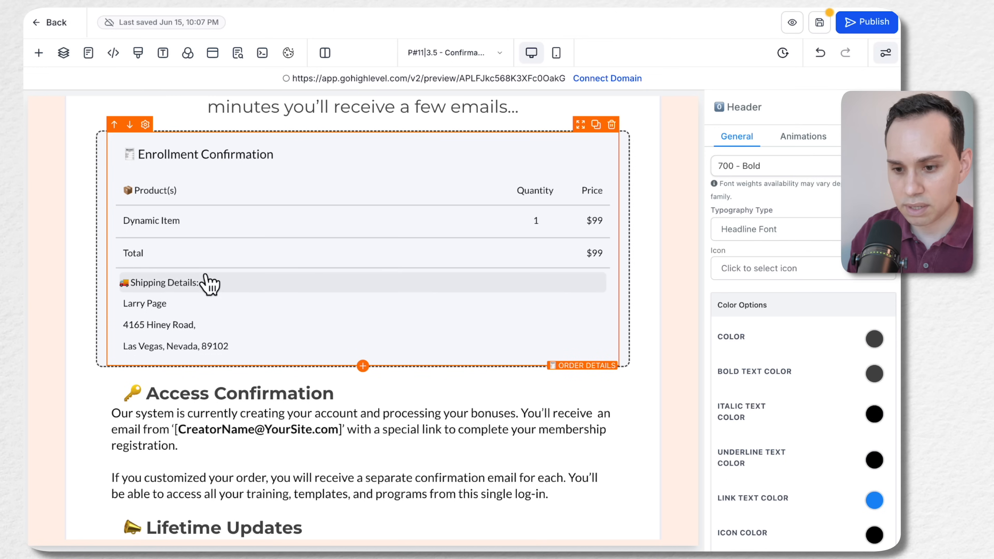
pyautogui.scroll(-3, 183, 311)
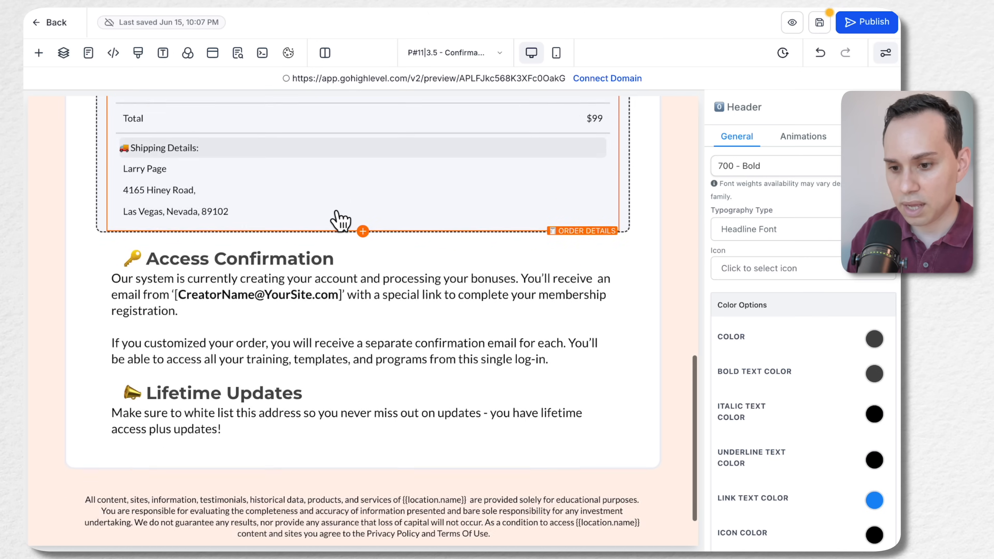
pyautogui.scroll(-1, 274, 234)
pyautogui.click(174, 251)
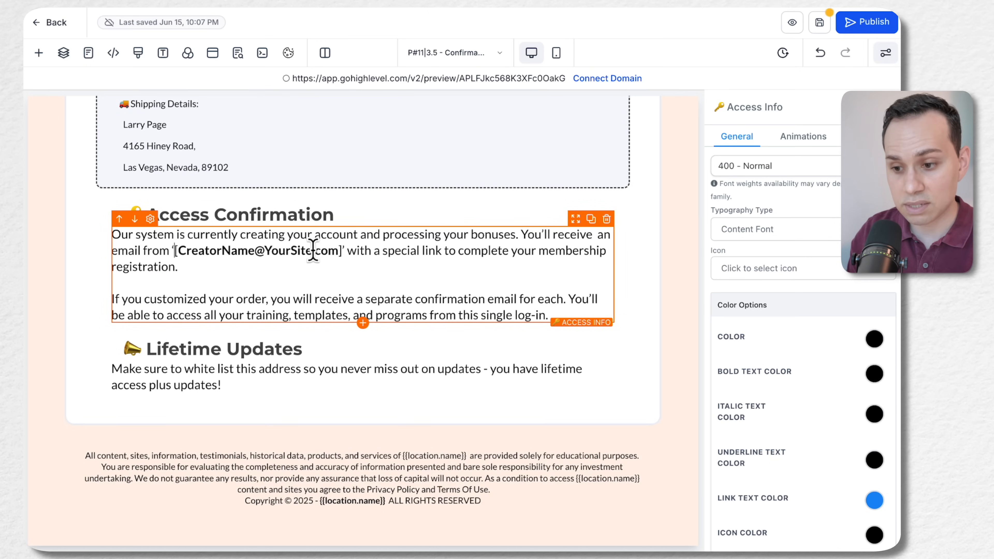
pyautogui.keyDown('shift'); pyautogui.click(338, 250); pyautogui.keyUp('shift')
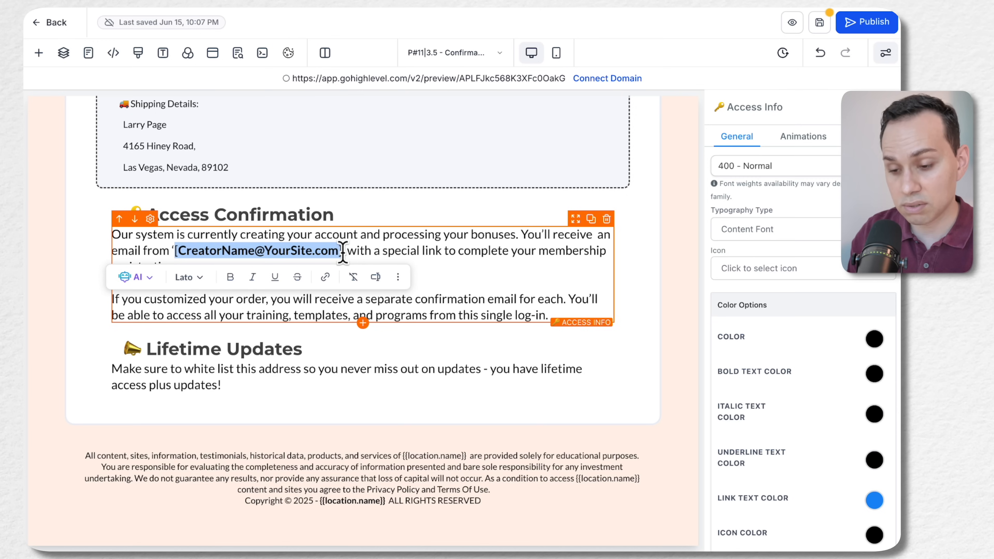
pyautogui.keyDown('shift'); pyautogui.click(343, 251); pyautogui.keyUp('shift')
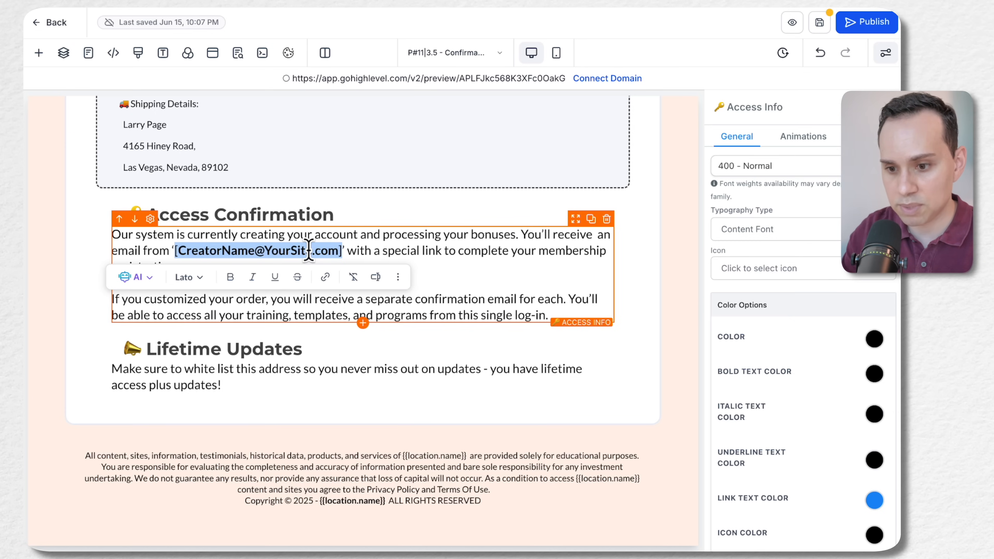
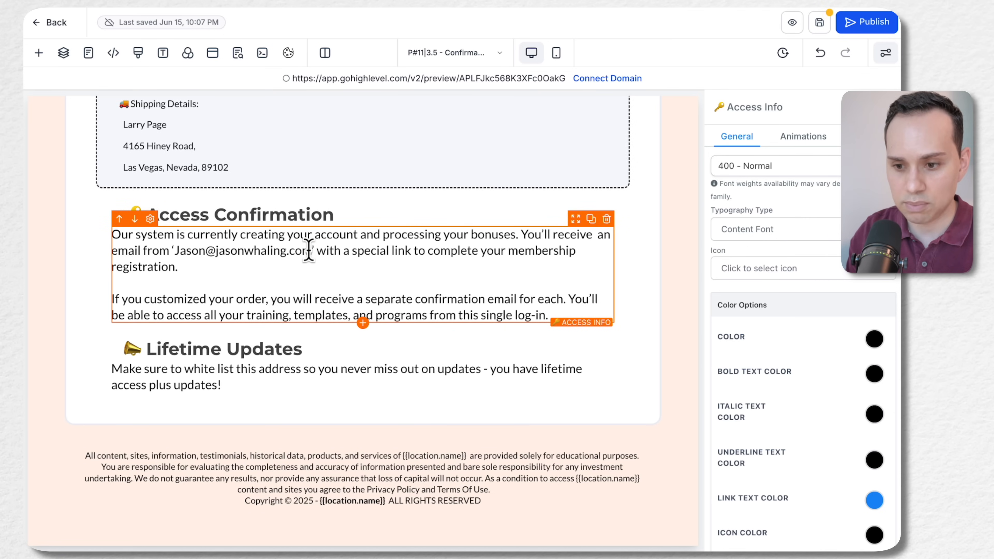
# Format the e-mail address in the Access Confirmation paragraph as bold and italic
pyautogui.hotkey('ctrl', 'shift', 'Left')
pyautogui.hotkey('ctrl', 'shift', 'Left')
pyautogui.hotkey('ctrl', 'shift', 'Left')
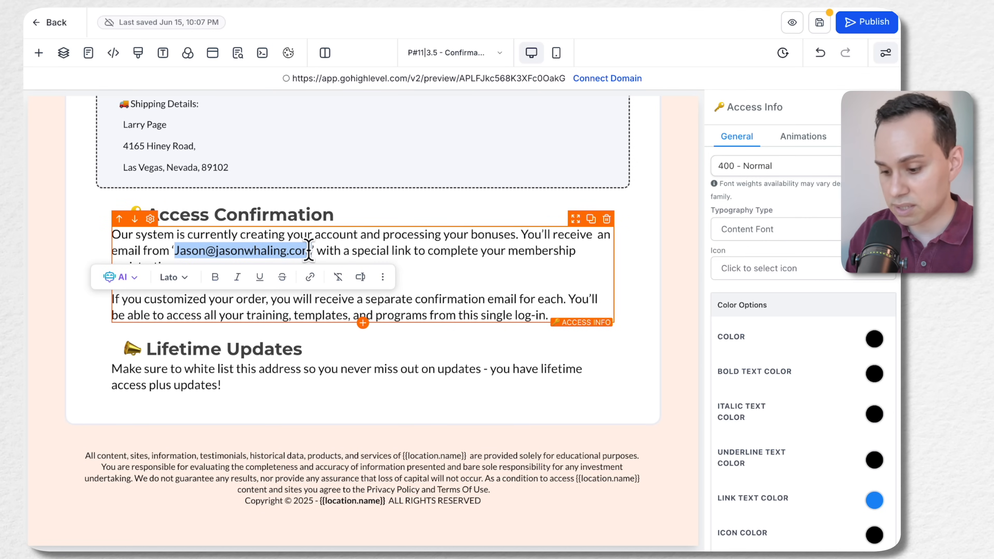
pyautogui.hotkey('ctrl', 'b')
pyautogui.click(309, 250)
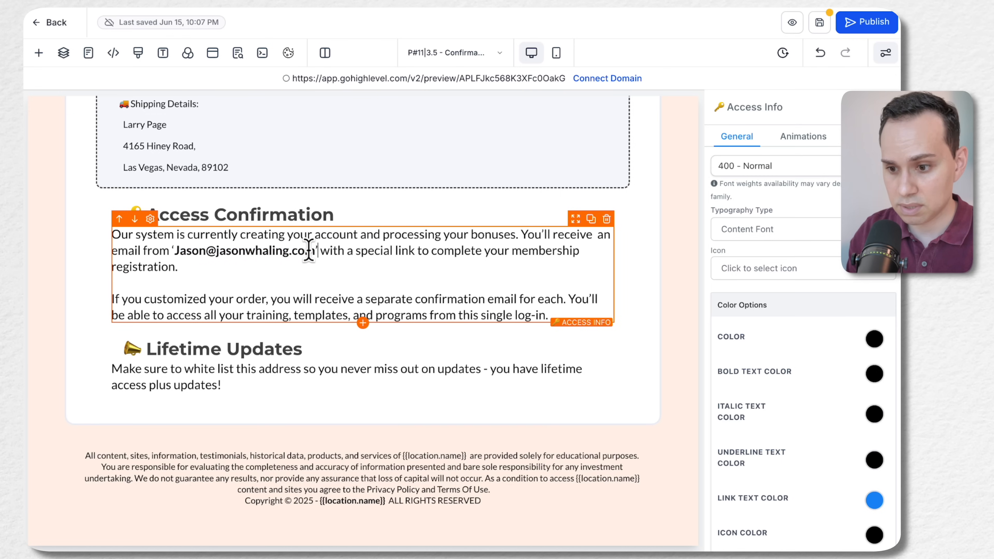
pyautogui.hotkey('ctrl', 'shift', 'Left')
pyautogui.hotkey('ctrl', 'shift', 'Left')
pyautogui.hotkey('ctrl', 'shift', 'Left')
pyautogui.hotkey('ctrl', 'i')
pyautogui.click(476, 284)
pyautogui.click(339, 385)
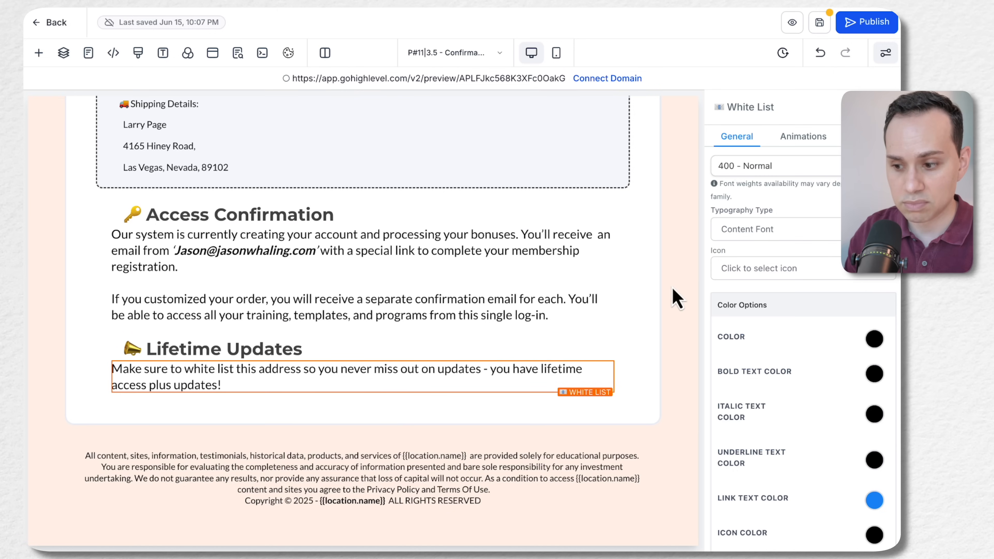
# Save the confirmation page, close the SEO Meta Data settings without changes, and exit to the funnel's steps overview
pyautogui.scroll(1, 675, 300)
pyautogui.click(820, 24)
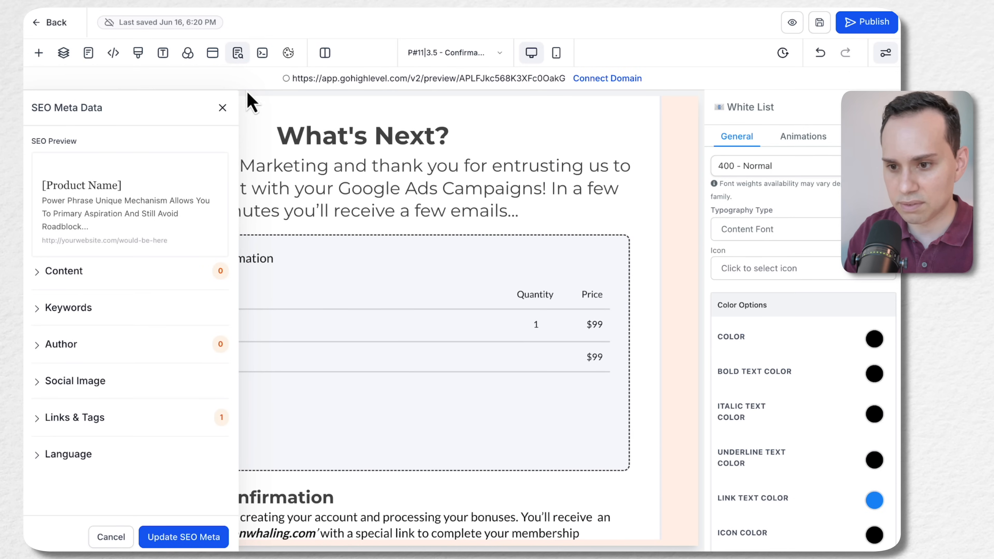
pyautogui.click(222, 108)
pyautogui.scroll(10, 540, 256)
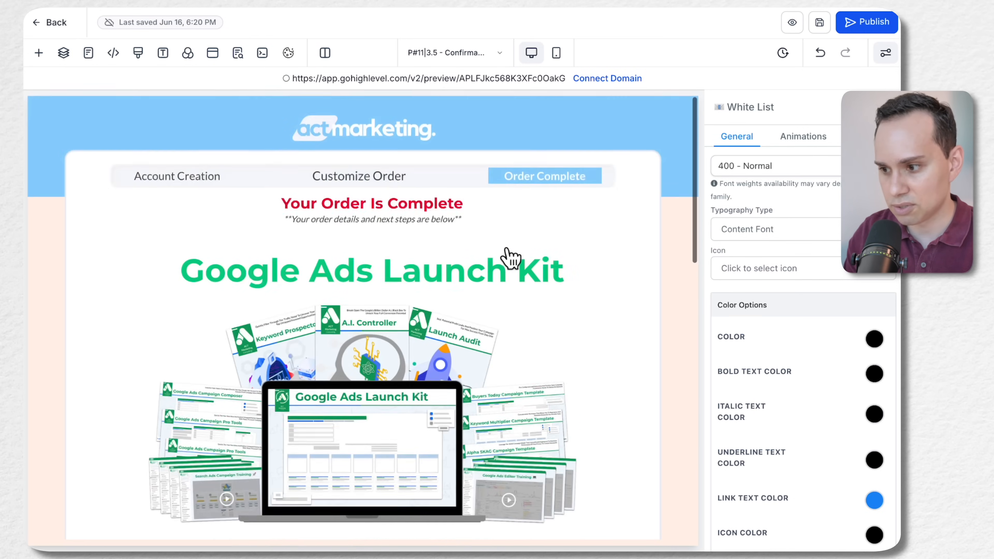
pyautogui.scroll(7, 861, 196)
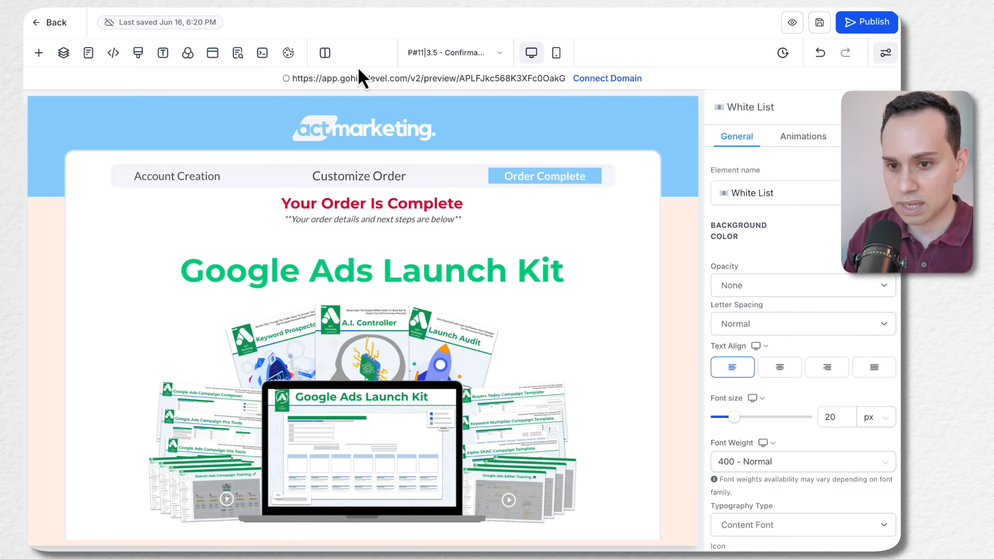
pyautogui.click(37, 23)
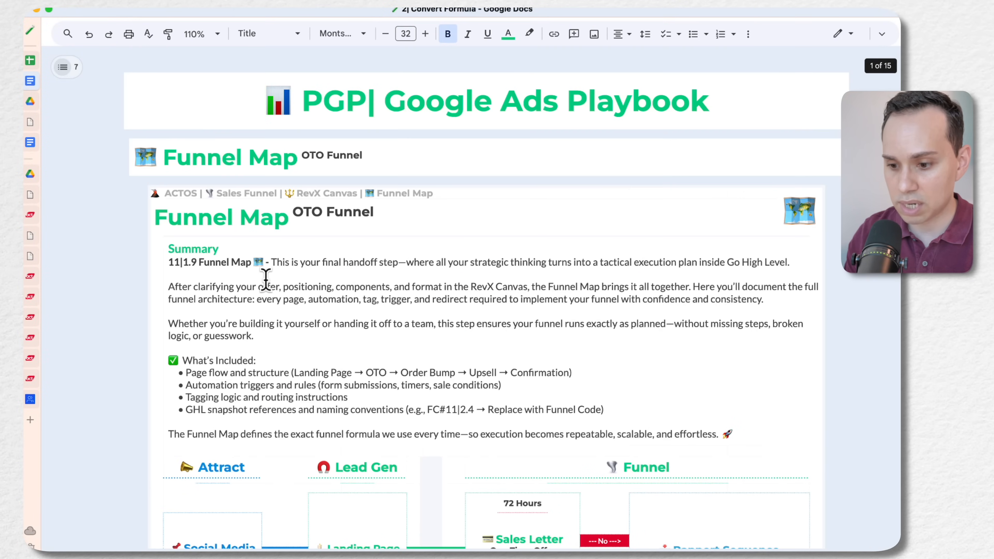
# Review the Sales Letter, Rapport Sequence and Digital Product stages of the Funnel Map in the Convert Formula document
pyautogui.scroll(-5, 266, 278)
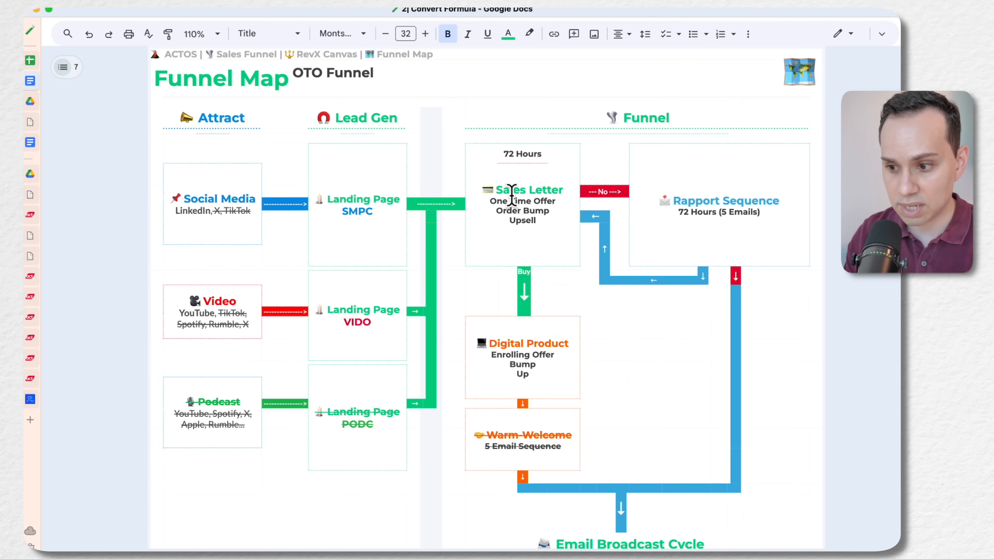
pyautogui.moveTo(489, 199); pyautogui.dragTo(542, 222)
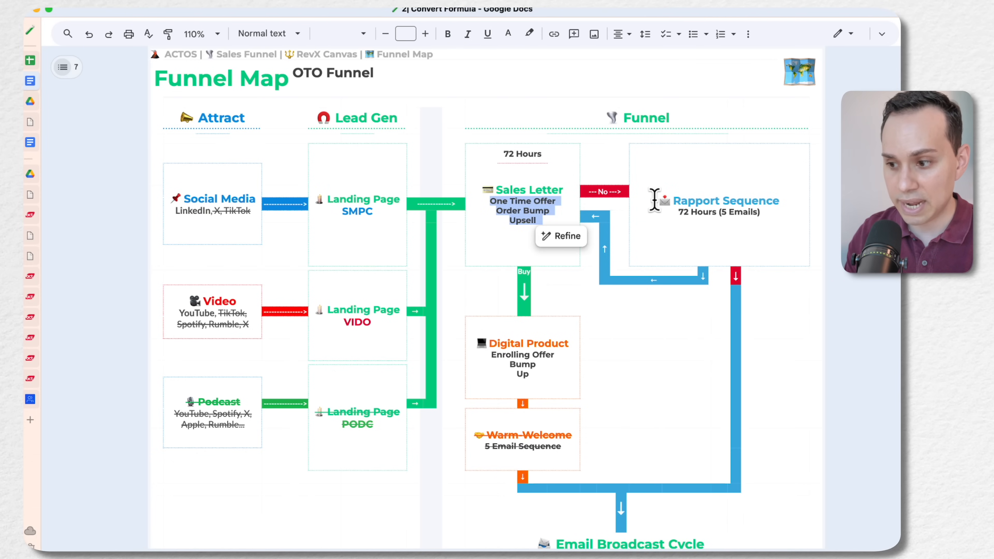
pyautogui.click(714, 213)
pyautogui.tripleClick(763, 213)
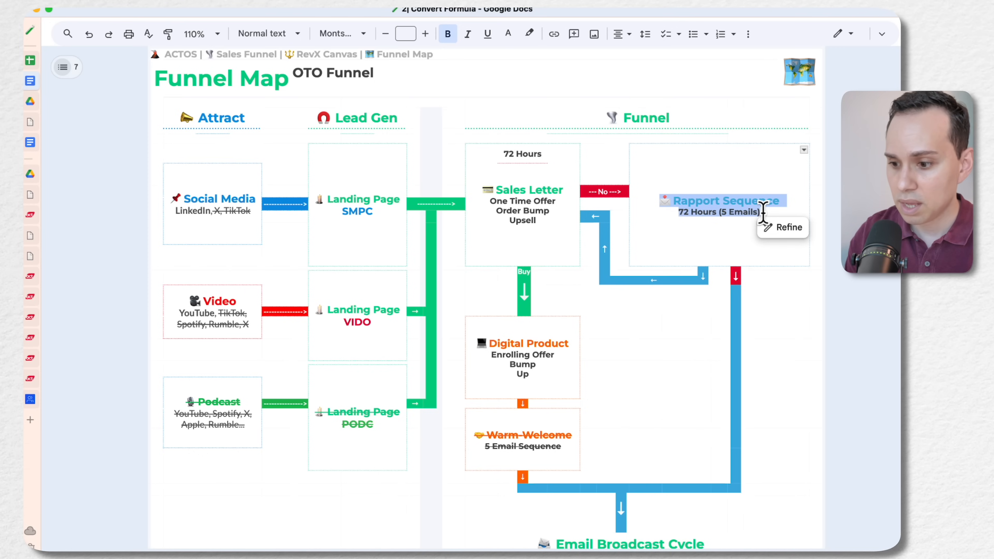
pyautogui.click(479, 349)
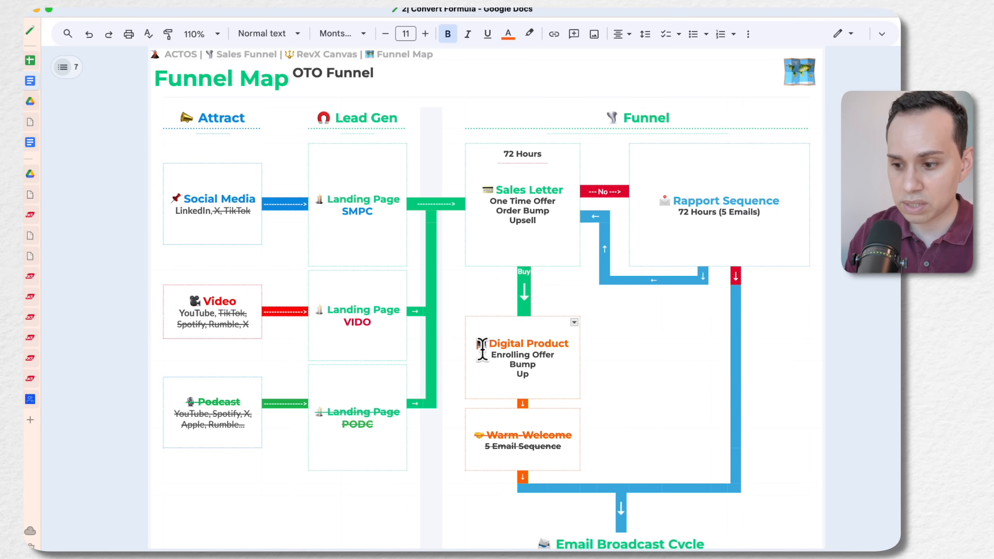
pyautogui.tripleClick(543, 379)
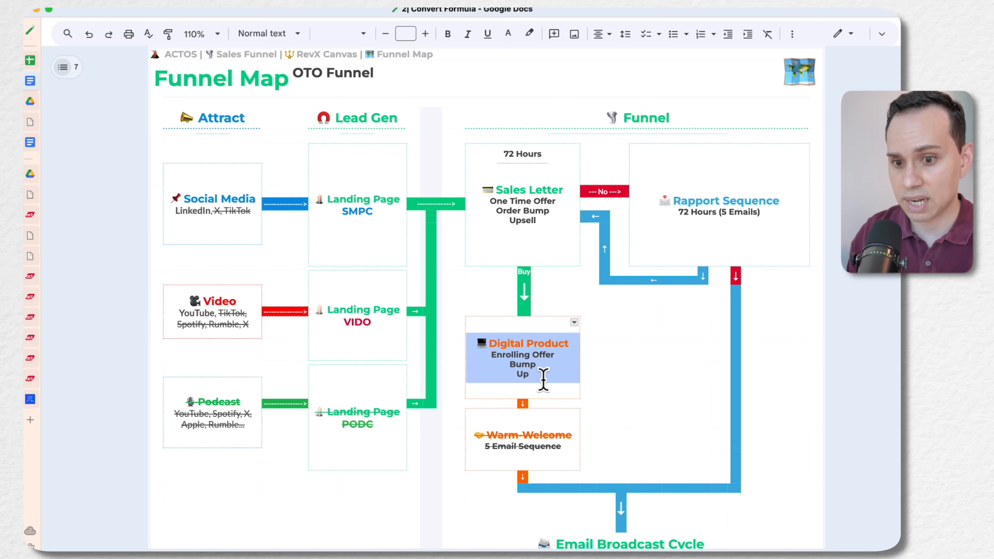
# Switch back to HighLevel and open the course products list under Memberships
pyautogui.hotkey('ctrl', 'Left')
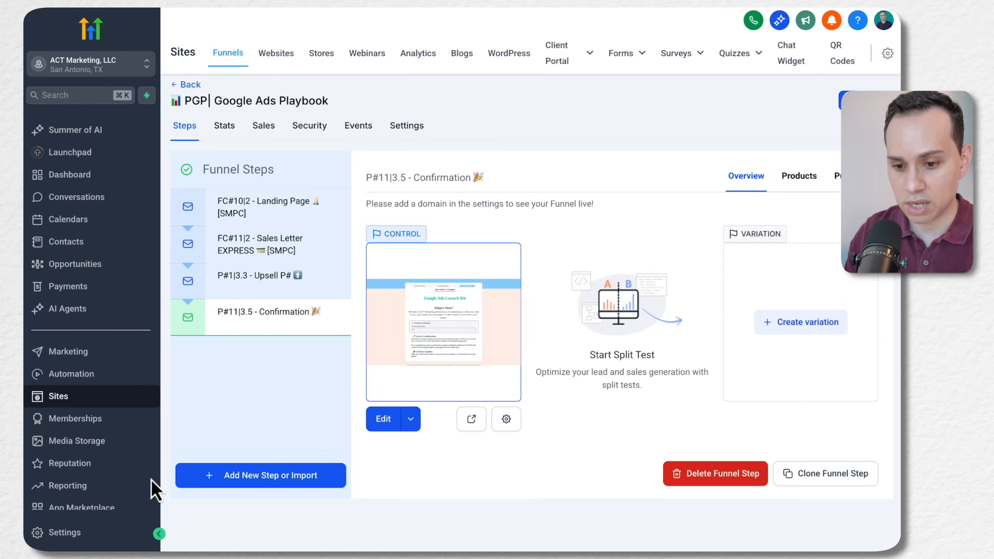
pyautogui.click(126, 422)
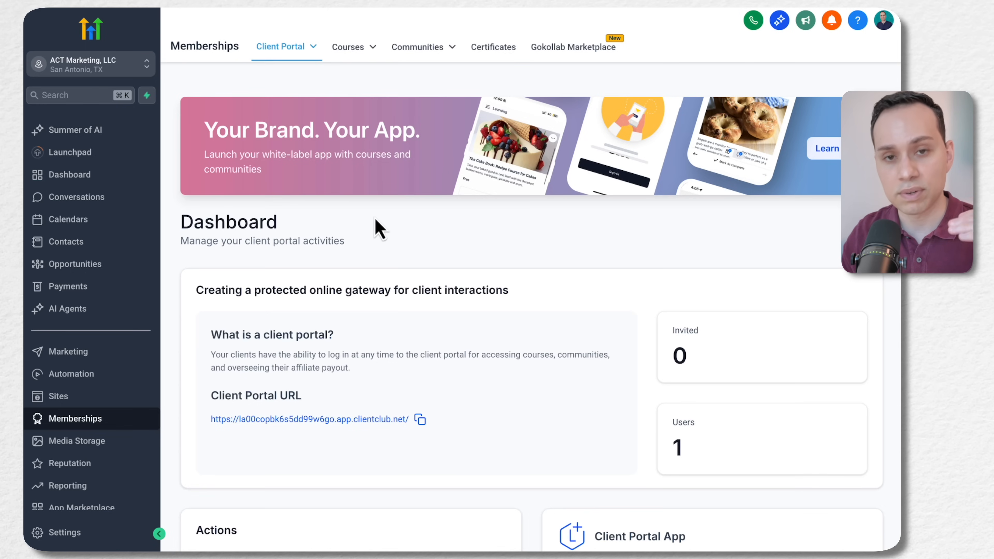
pyautogui.moveTo(315, 57)
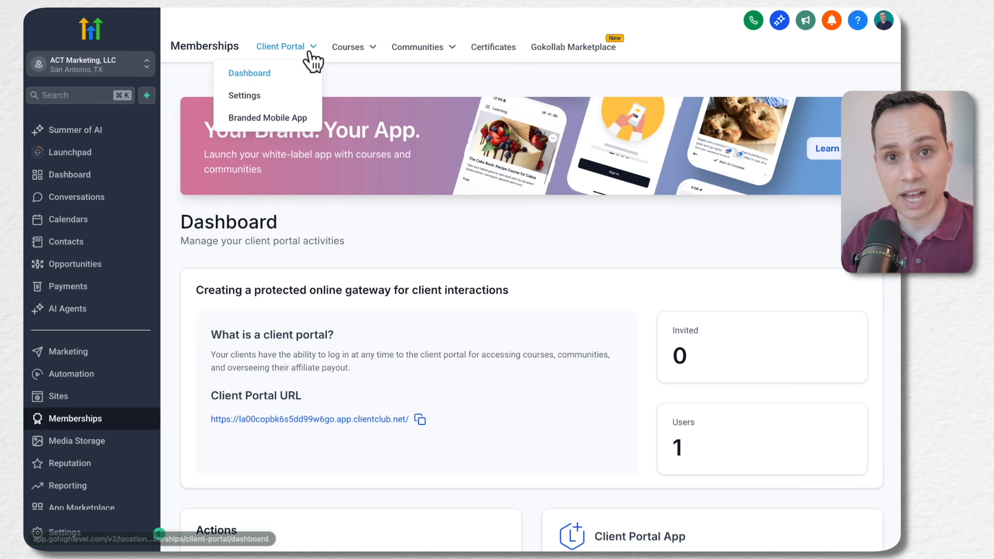
pyautogui.moveTo(375, 49)
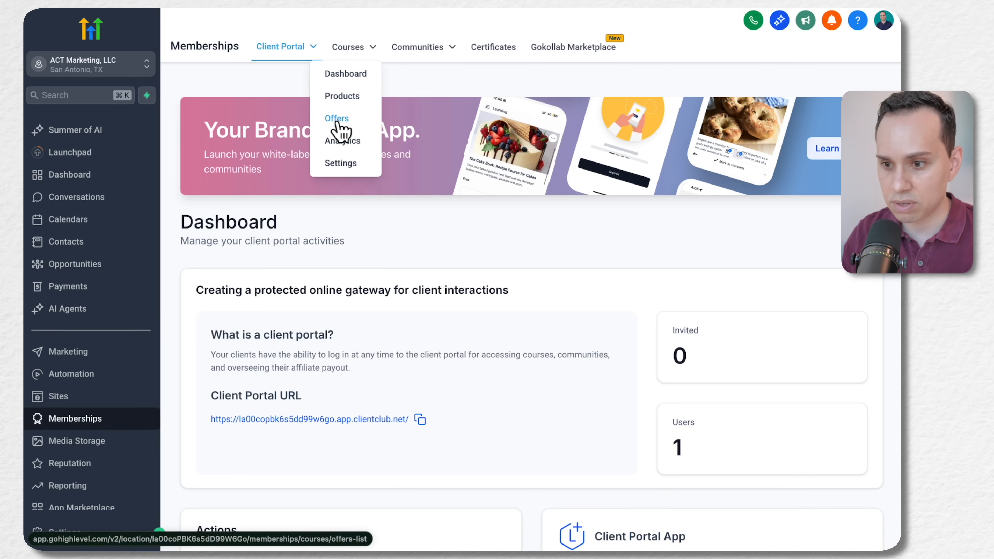
pyautogui.click(344, 117)
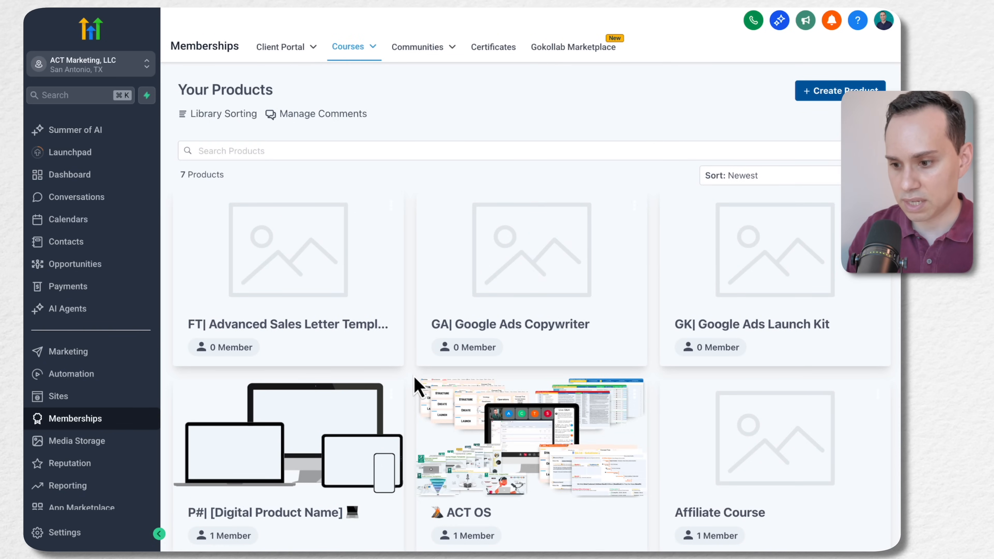
# Switch to the ACT OS course preview in the membership portal and examine the System Architect lesson's video and overview text
pyautogui.hotkey('ctrl', 'Right')
pyautogui.moveTo(34, 342)
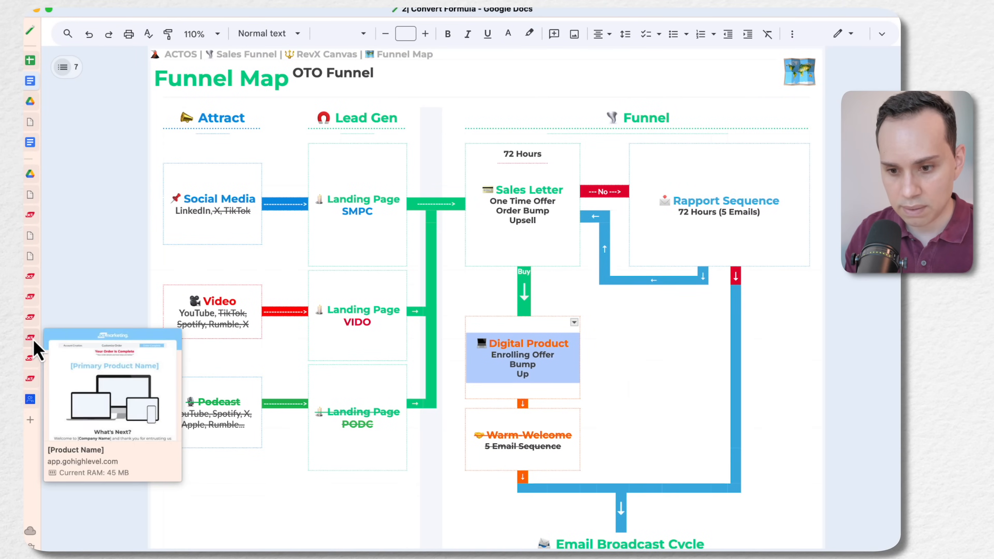
pyautogui.click(33, 357)
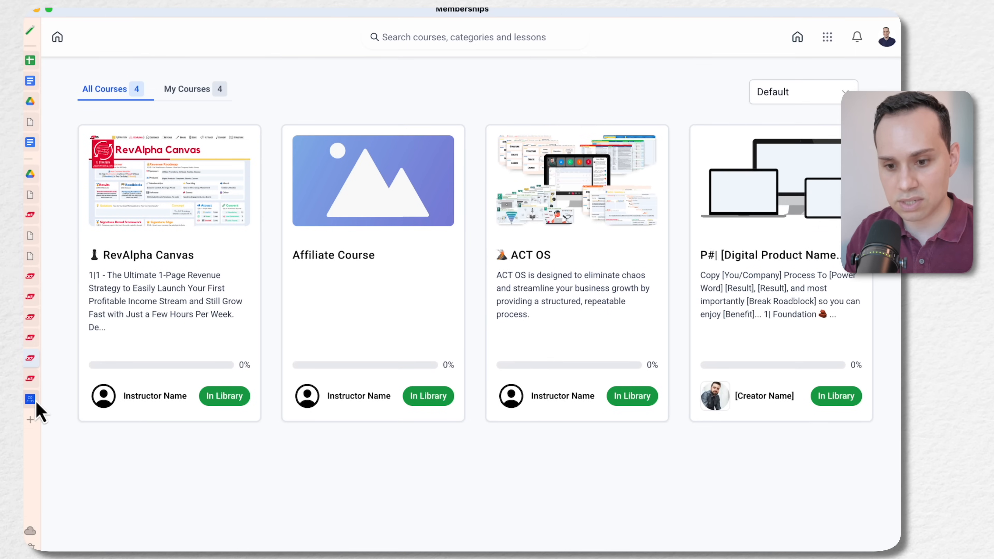
pyautogui.click(31, 378)
pyautogui.scroll(-15, 572, 333)
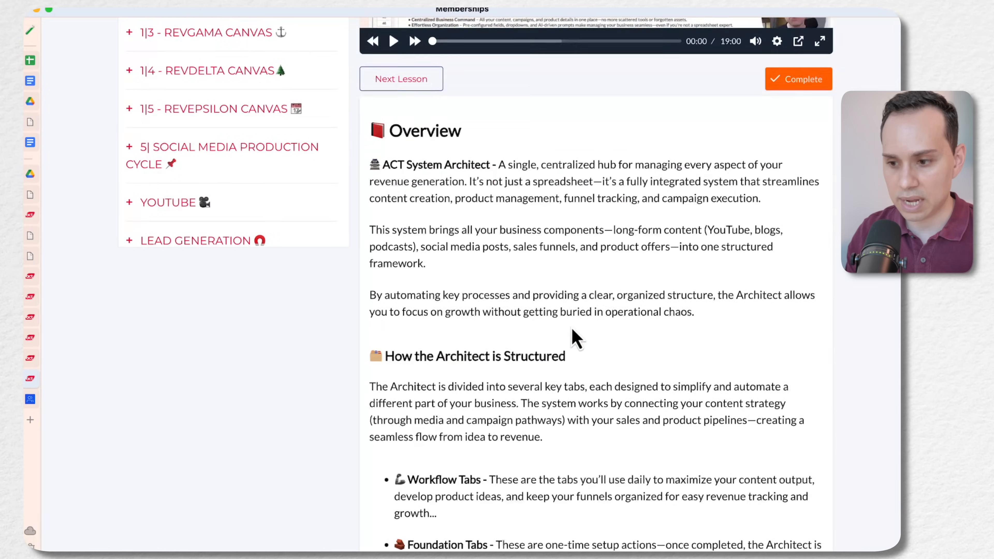
pyautogui.scroll(15, 572, 333)
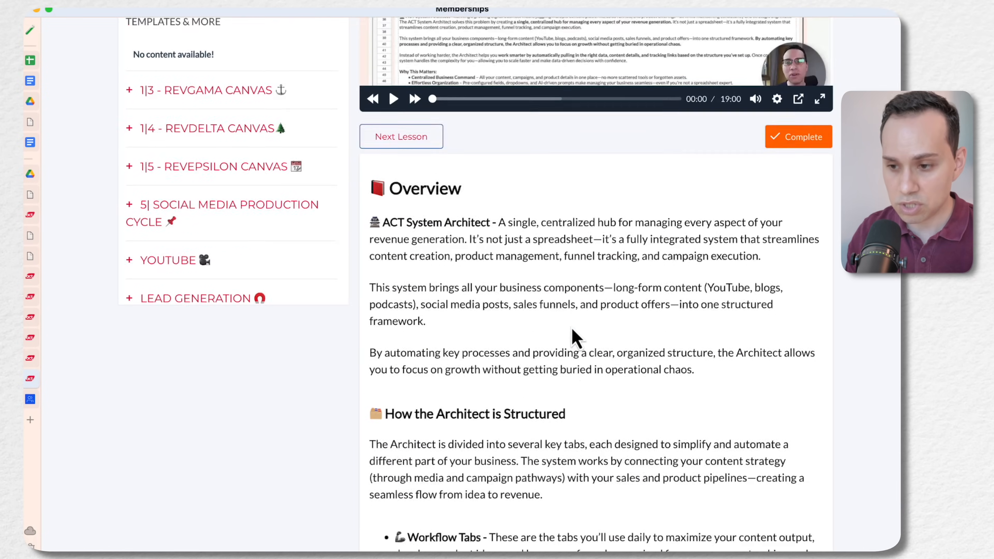
pyautogui.scroll(3, 560, 131)
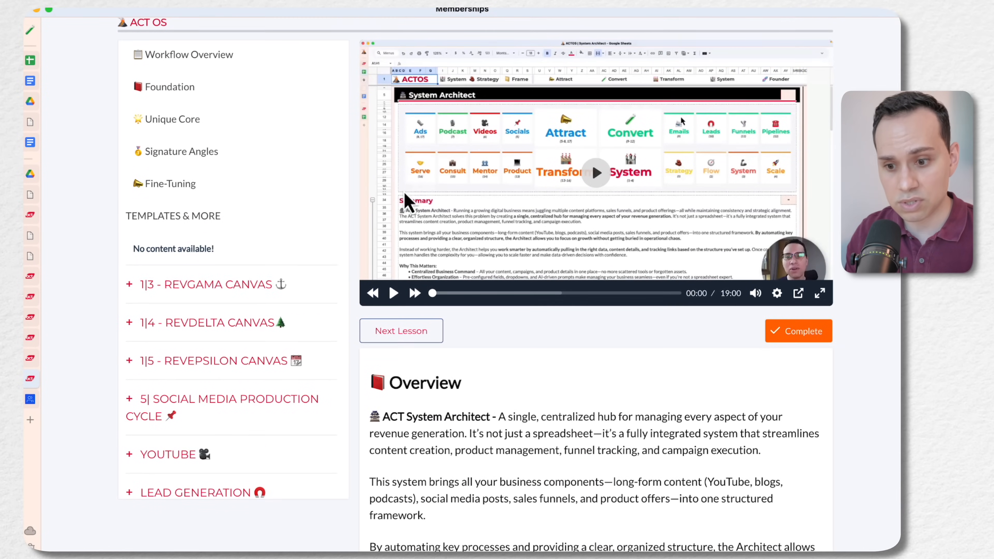
# Examine the ACT OS course outline, opening the 1|3 - RevGama Canvas category and reviewing how lessons are grouped
pyautogui.scroll(-4, 280, 244)
pyautogui.scroll(-1, 280, 243)
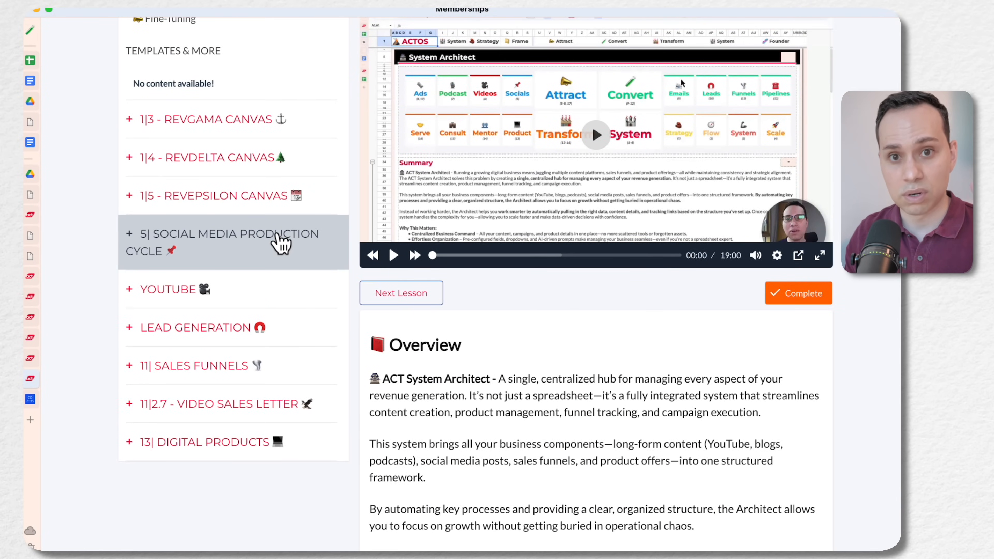
pyautogui.click(132, 120)
pyautogui.scroll(15, 231, 298)
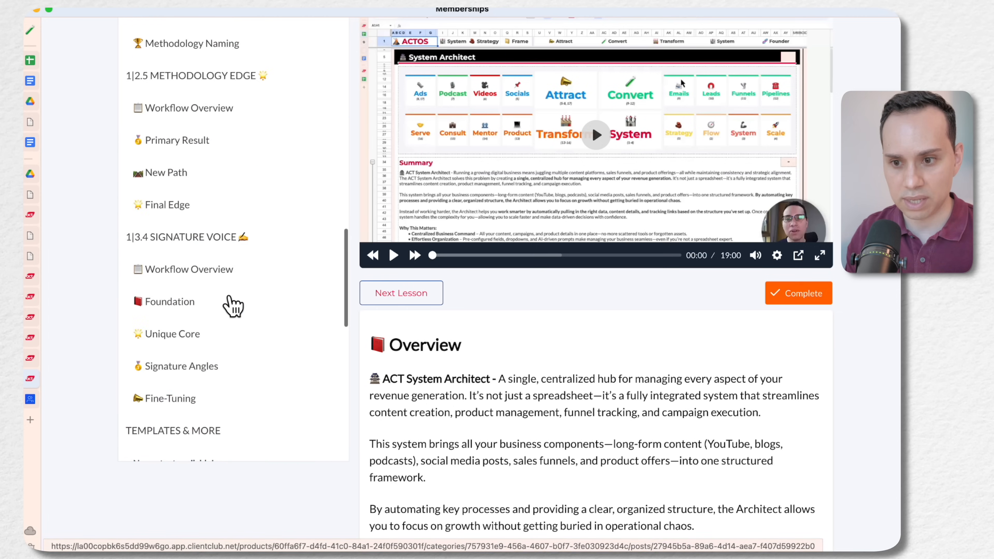
pyautogui.scroll(20, 233, 306)
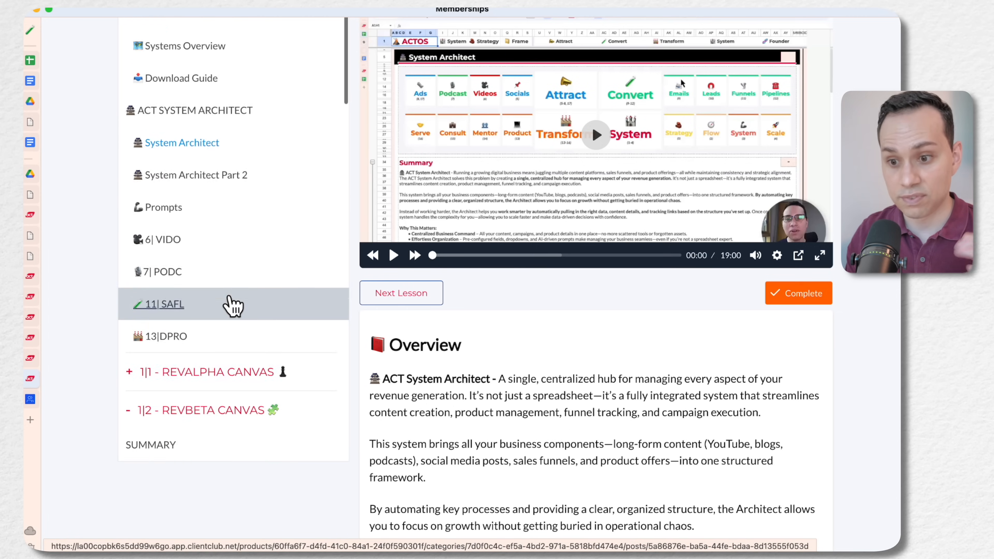
pyautogui.scroll(2, 232, 301)
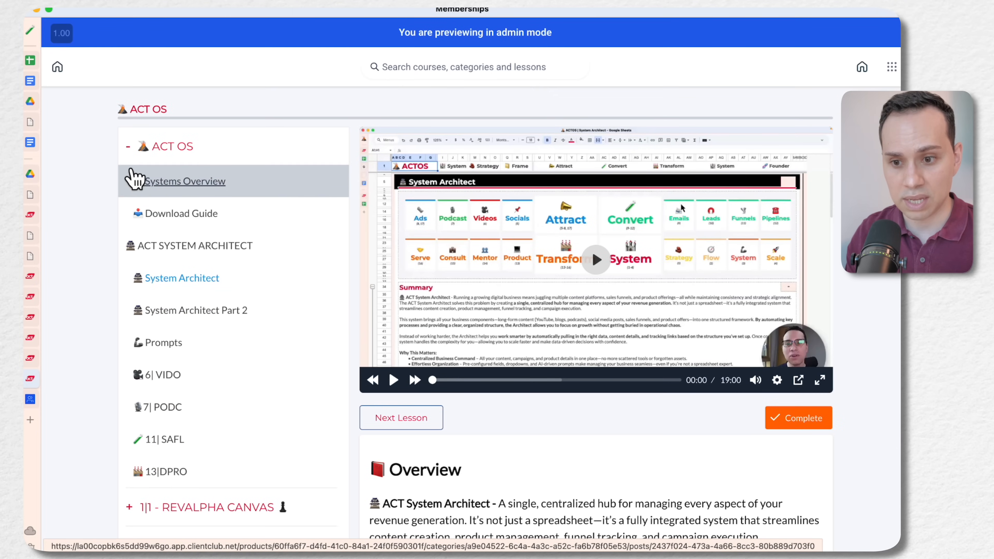
# Collapse the ACT OS and 1|3 - RevGama Canvas categories and review the course outline's categories down to 13| Digital Products
pyautogui.click(128, 148)
pyautogui.click(129, 224)
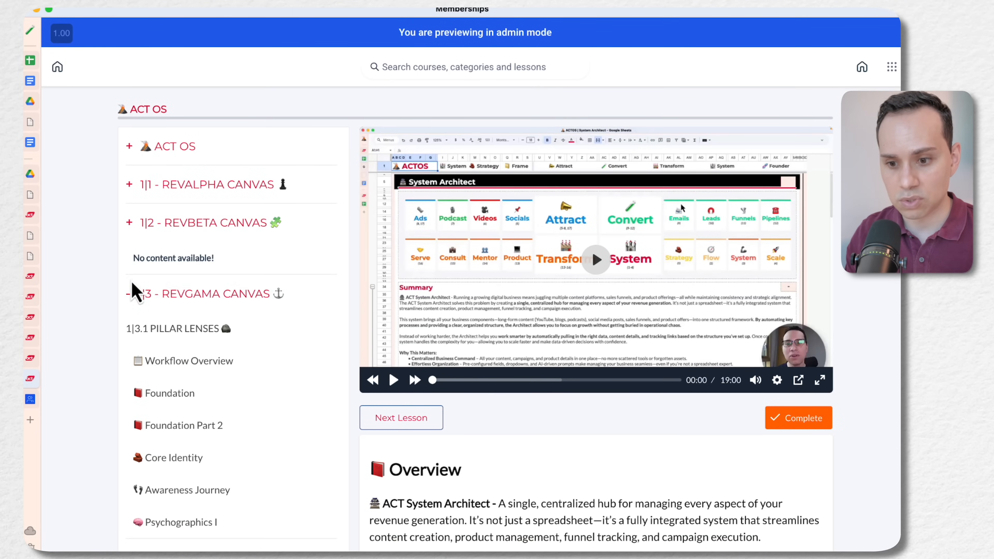
pyautogui.click(132, 297)
pyautogui.click(131, 235)
pyautogui.click(130, 226)
pyautogui.scroll(-5, 133, 250)
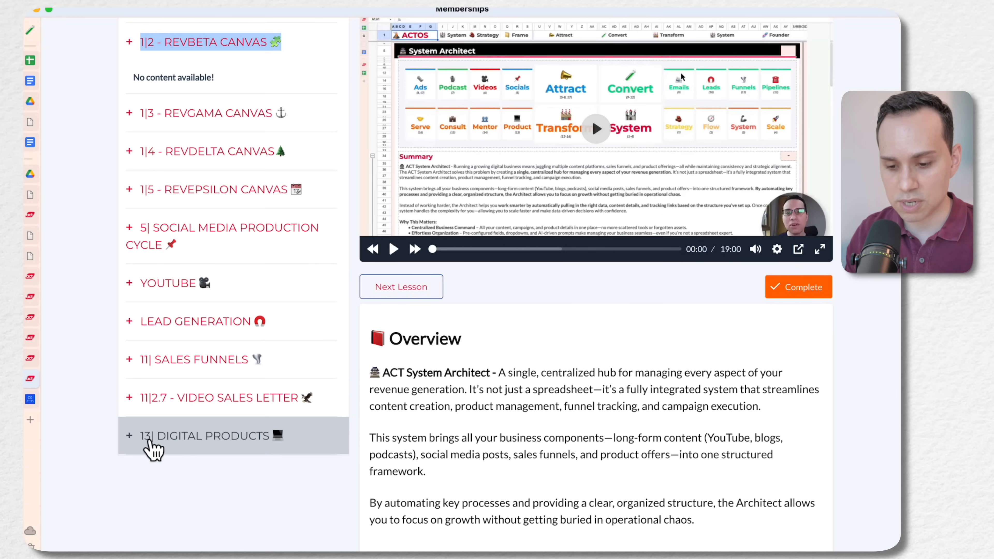
pyautogui.scroll(2, 216, 386)
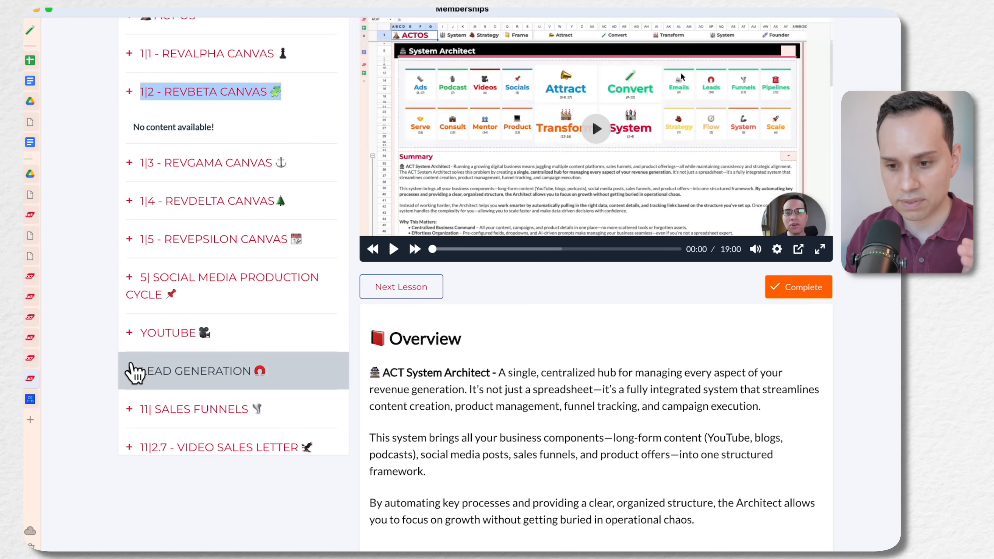
# Expand the YouTube category and examine how its Welcome, Research and Writing lessons are grouped
pyautogui.click(133, 343)
pyautogui.scroll(-3, 214, 319)
pyautogui.scroll(-4, 215, 319)
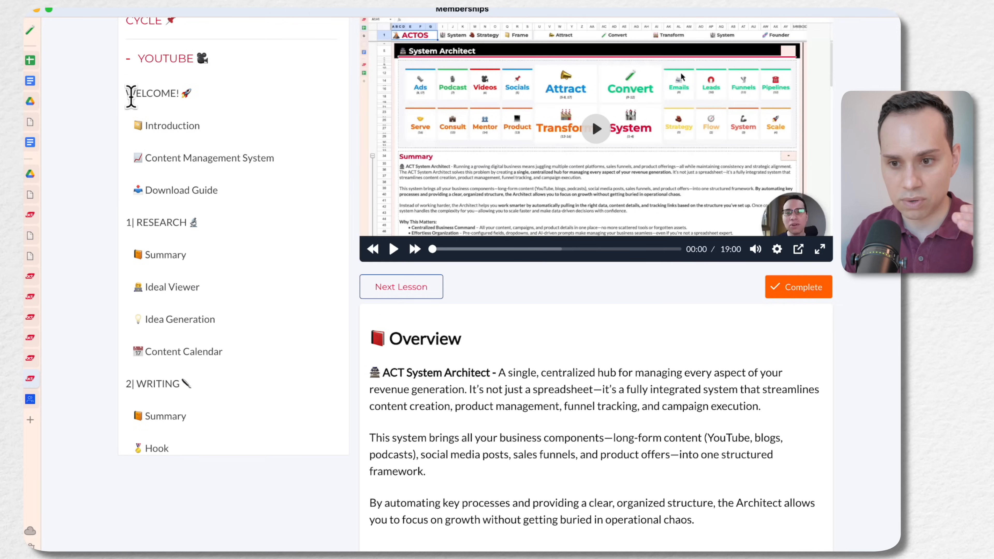
pyautogui.scroll(-1, 210, 198)
pyautogui.scroll(-2, 209, 198)
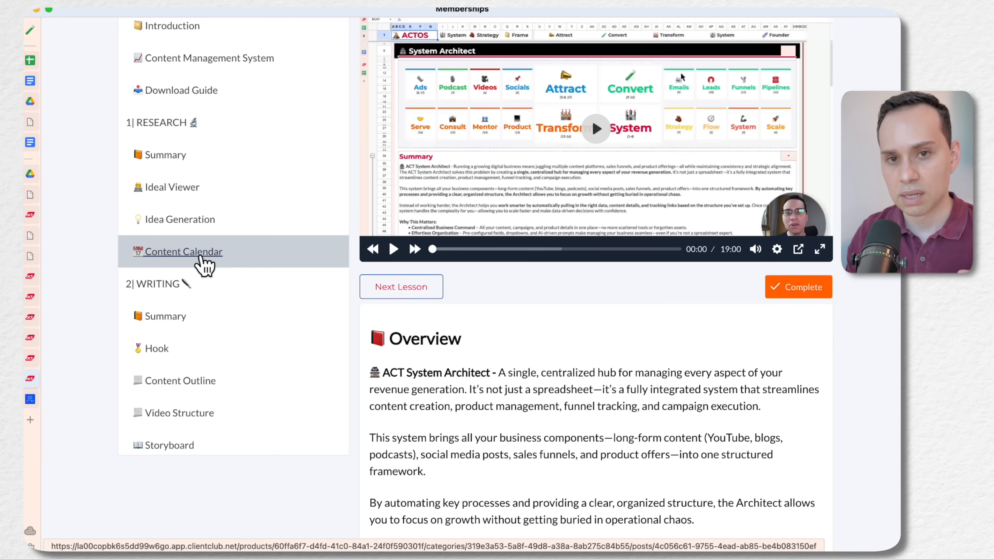
pyautogui.scroll(10, 239, 250)
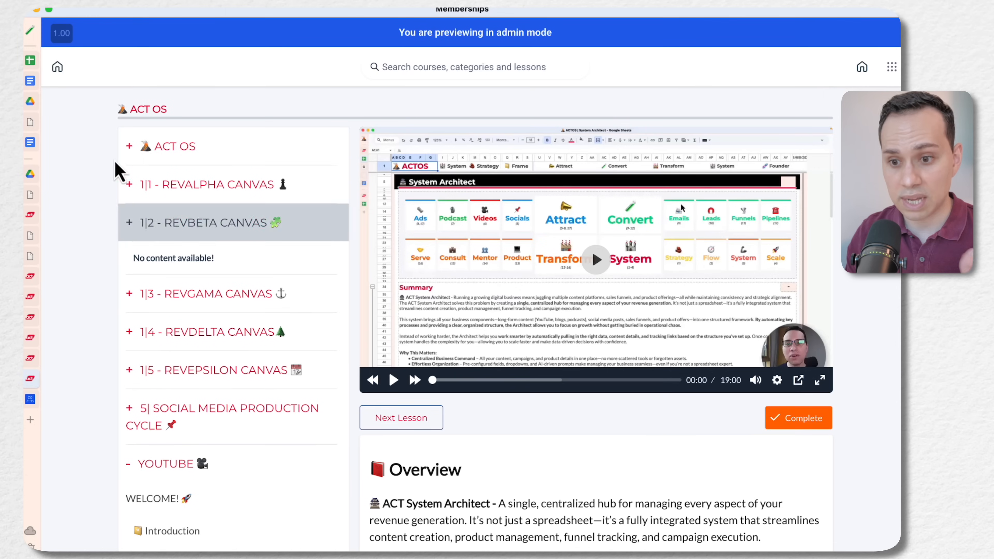
pyautogui.moveTo(120, 285); pyautogui.dragTo(35, 362)
pyautogui.moveTo(35, 363)
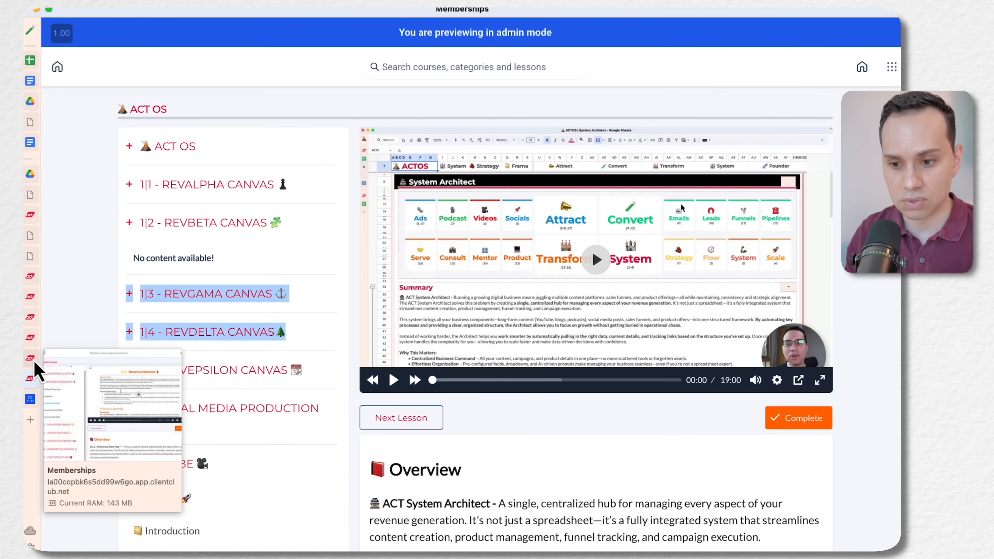
pyautogui.click(94, 318)
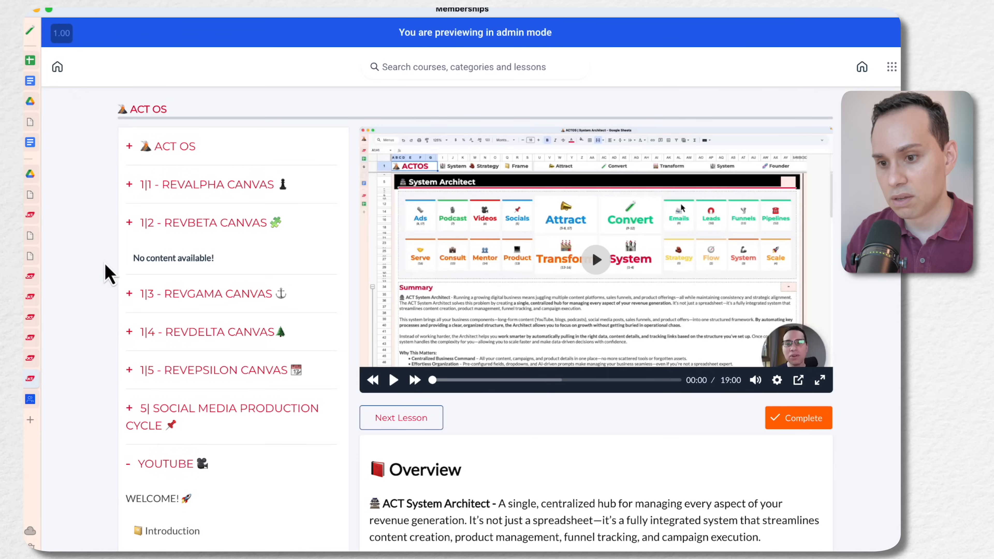
# Switch back to HighLevel, view the GK| Google Ads Launch Kit product's outline and return to the products list
pyautogui.hotkey('ctrl', 'Left')
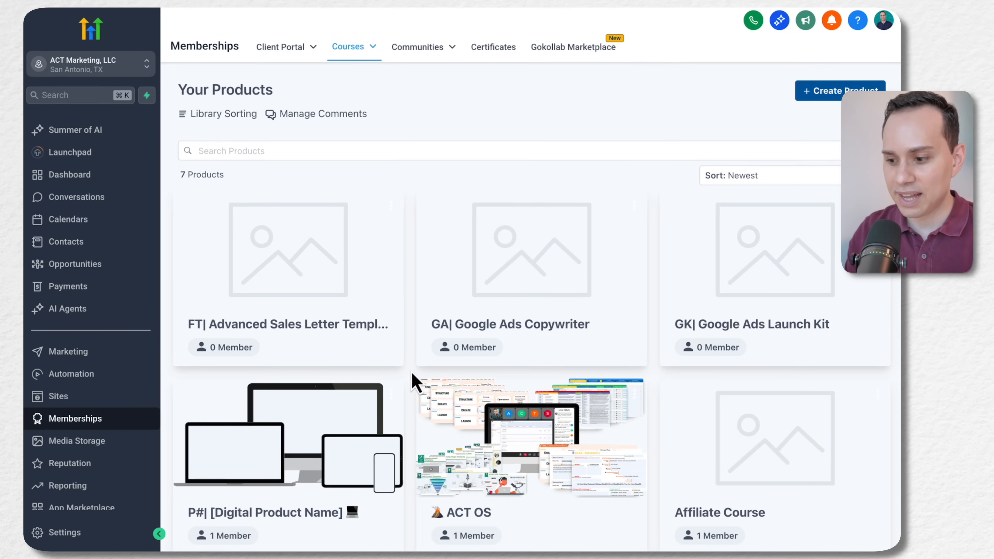
pyautogui.scroll(-5, 415, 380)
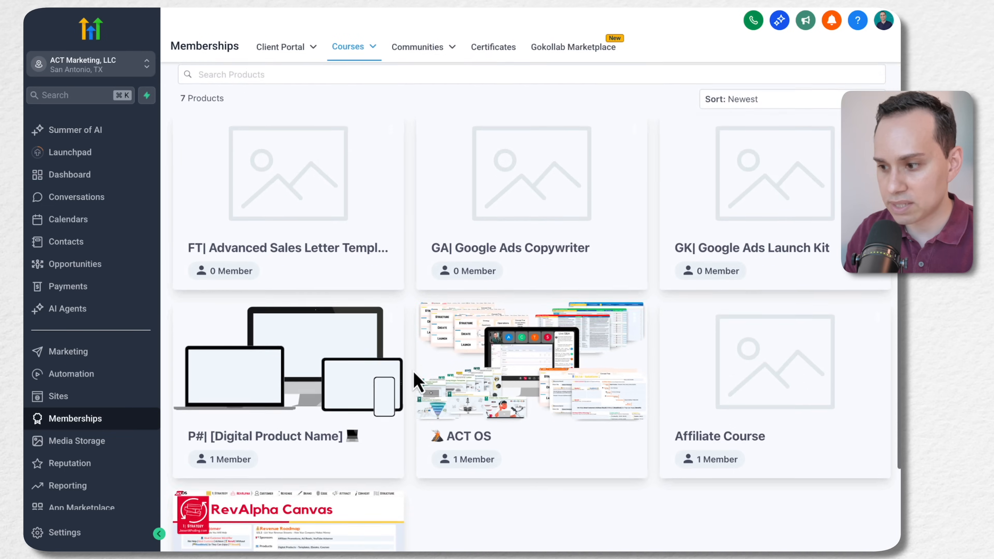
pyautogui.click(725, 177)
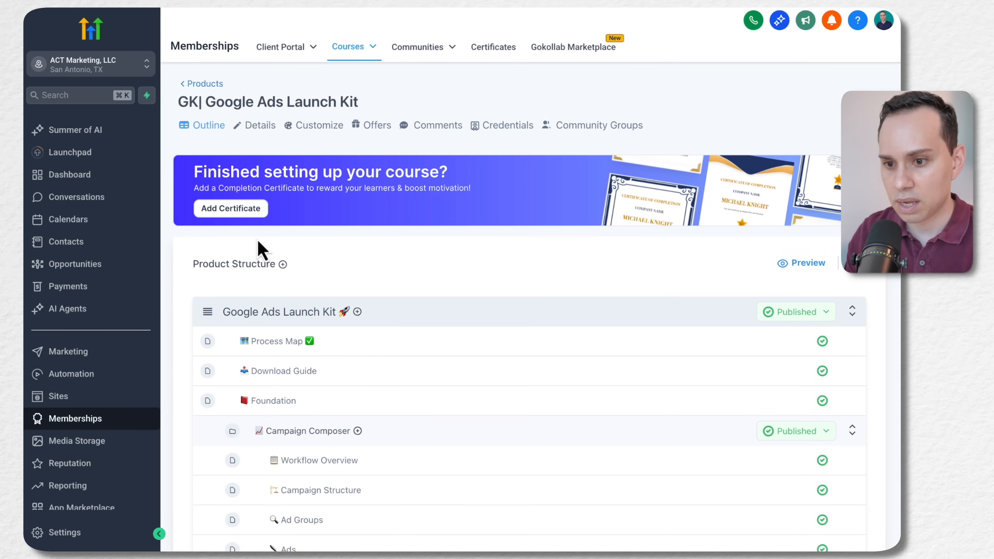
pyautogui.click(204, 85)
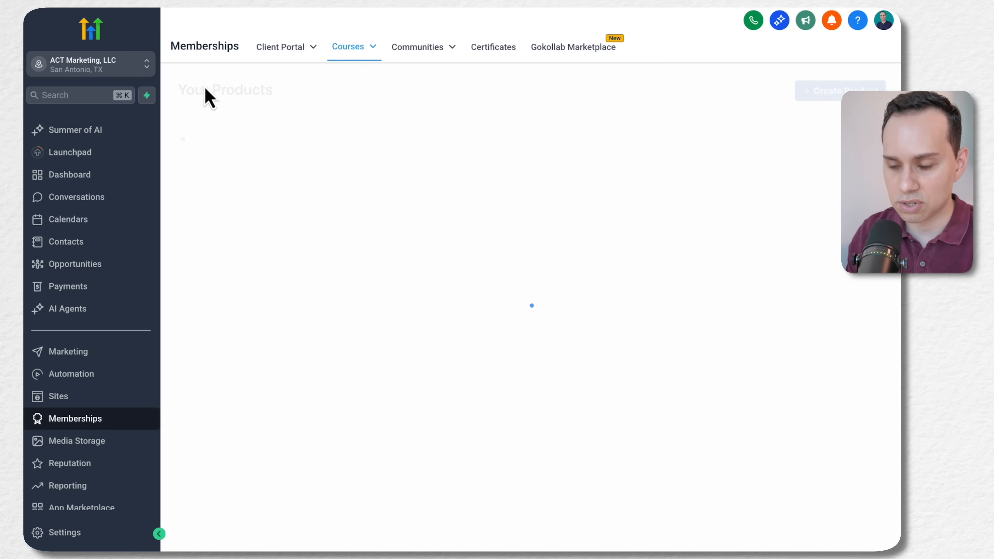
# Create a product from scratch with the Build your own template, naming it DEMO A
pyautogui.click(837, 93)
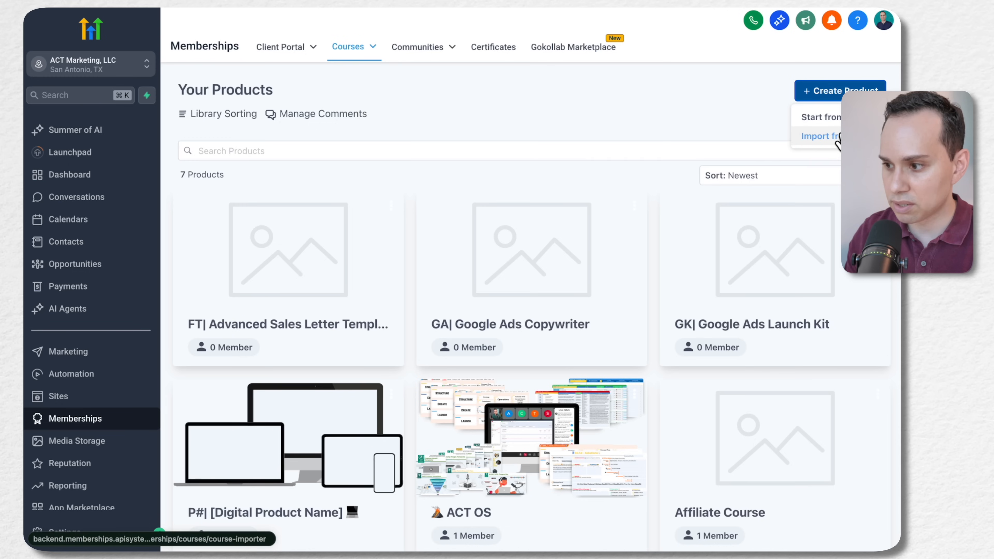
pyautogui.click(828, 120)
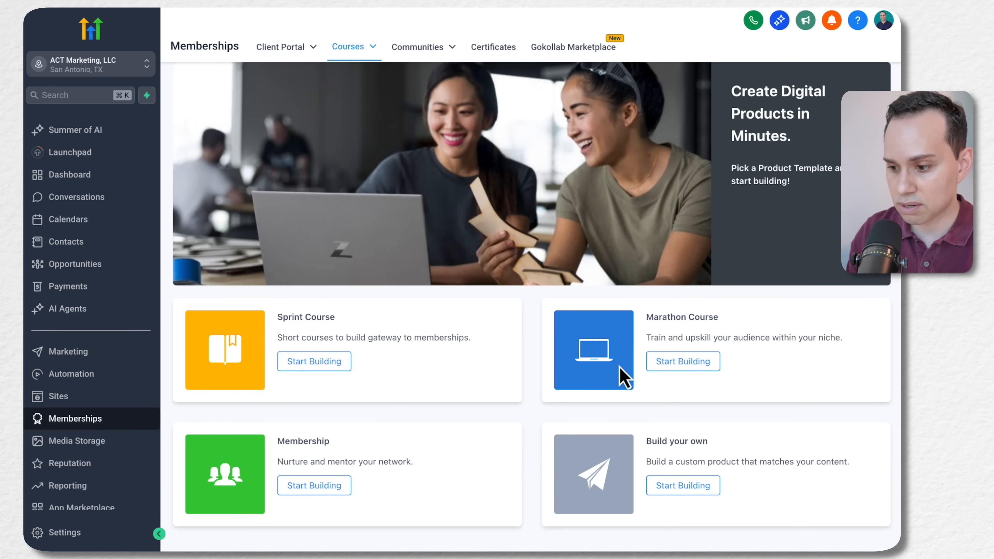
pyautogui.click(699, 490)
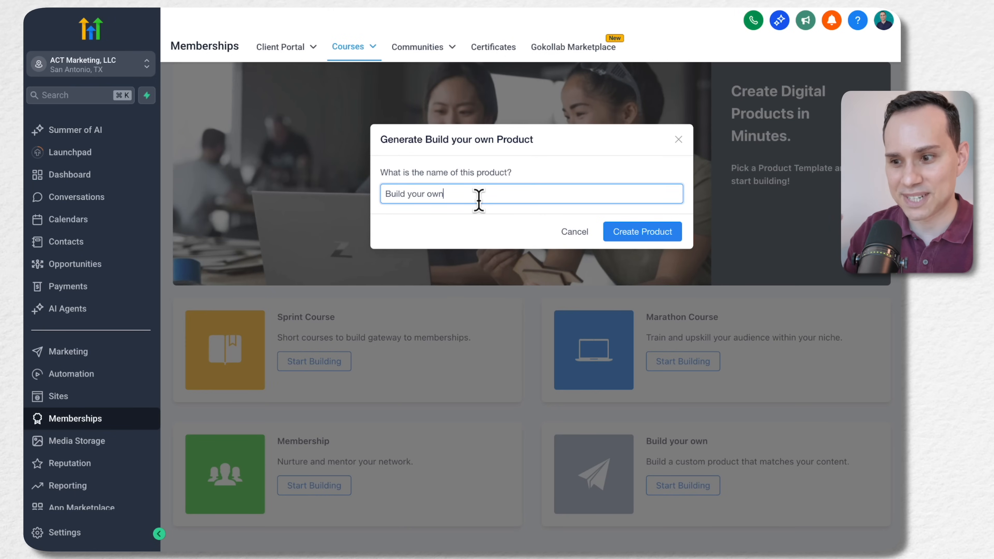
pyautogui.tripleClick(478, 200)
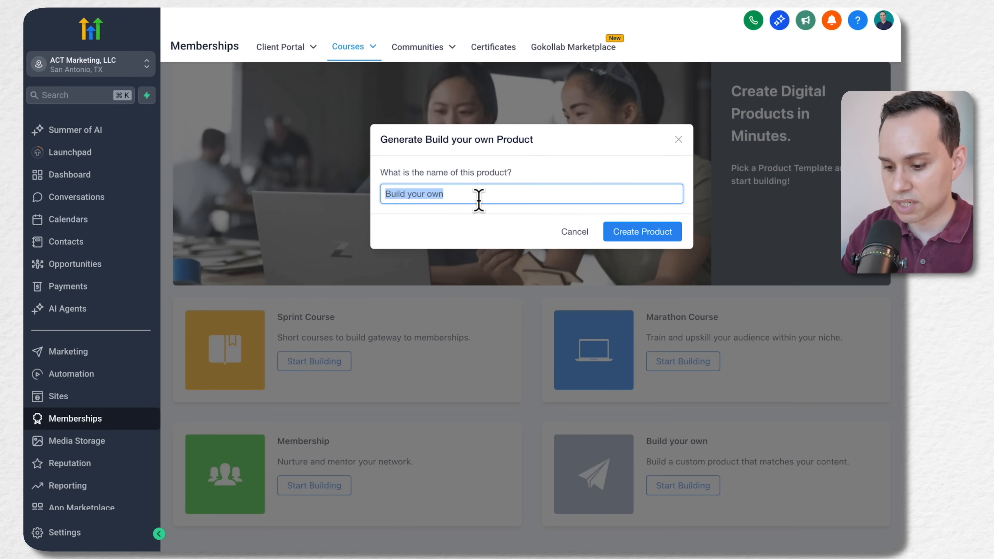
pyautogui.write('DEMO A')
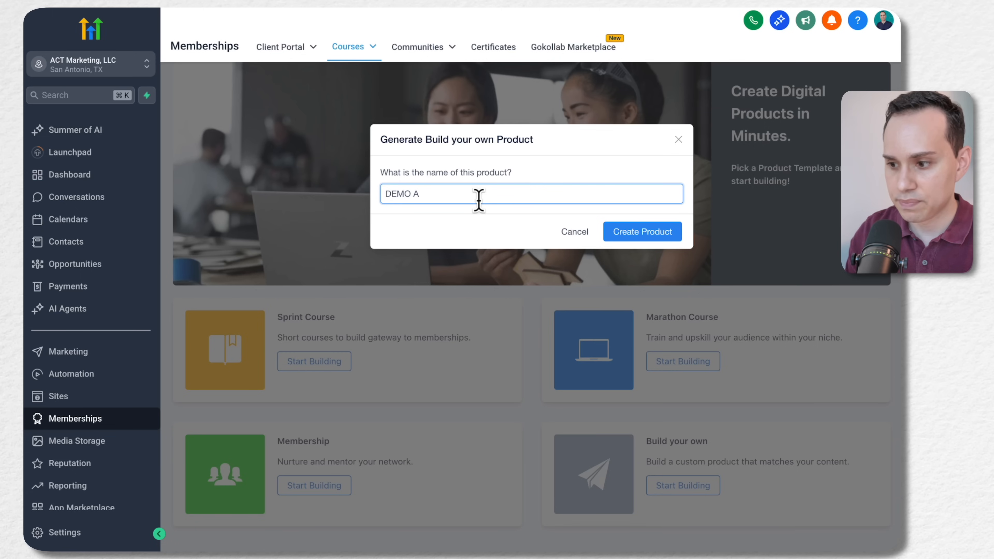
pyautogui.click(651, 235)
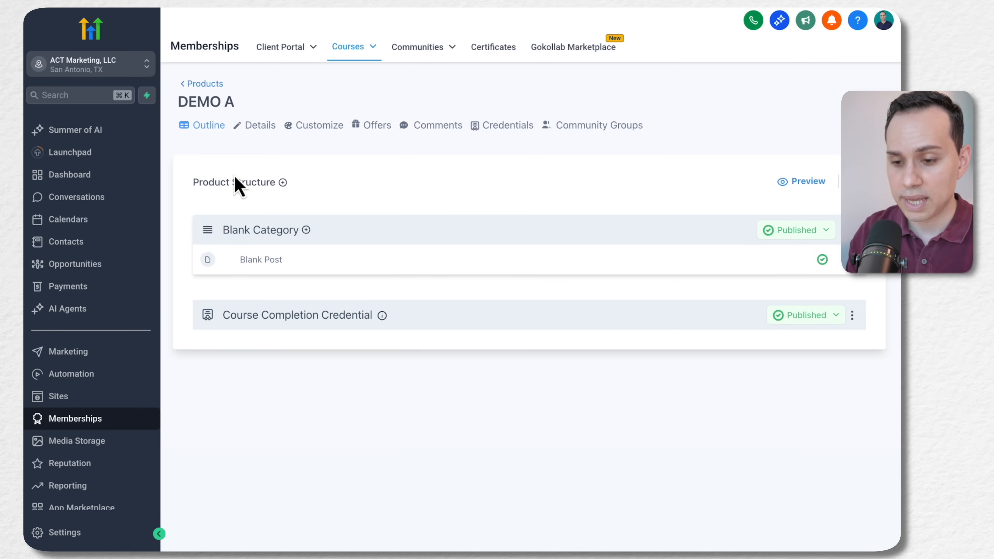
# Return to the products list and open the details of the GA| Google Ads Copywriter product
pyautogui.click(206, 83)
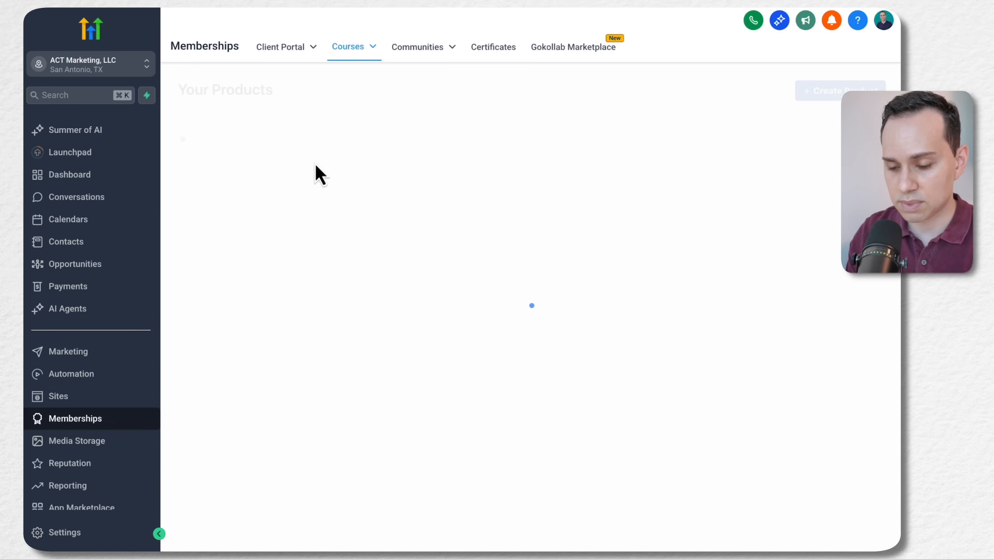
pyautogui.click(802, 315)
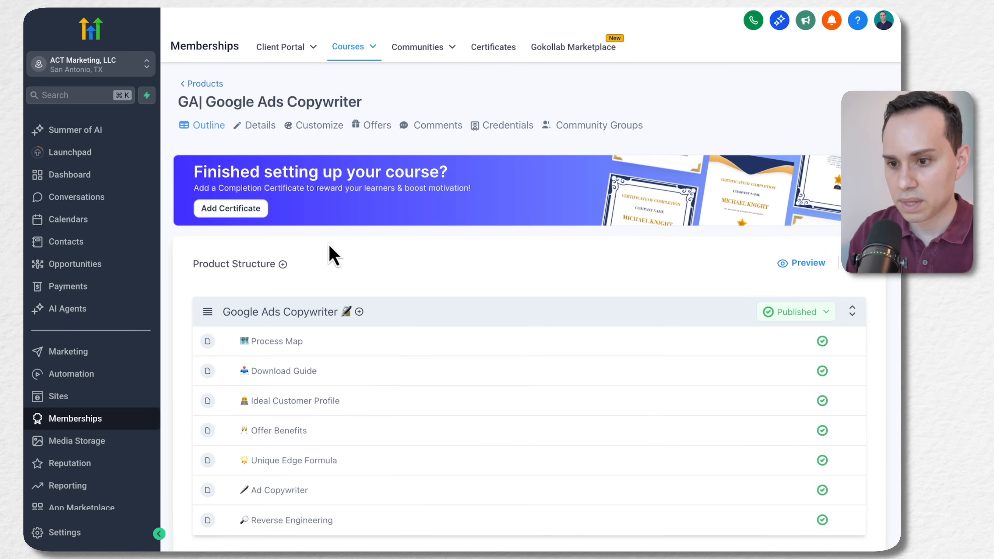
pyautogui.click(250, 125)
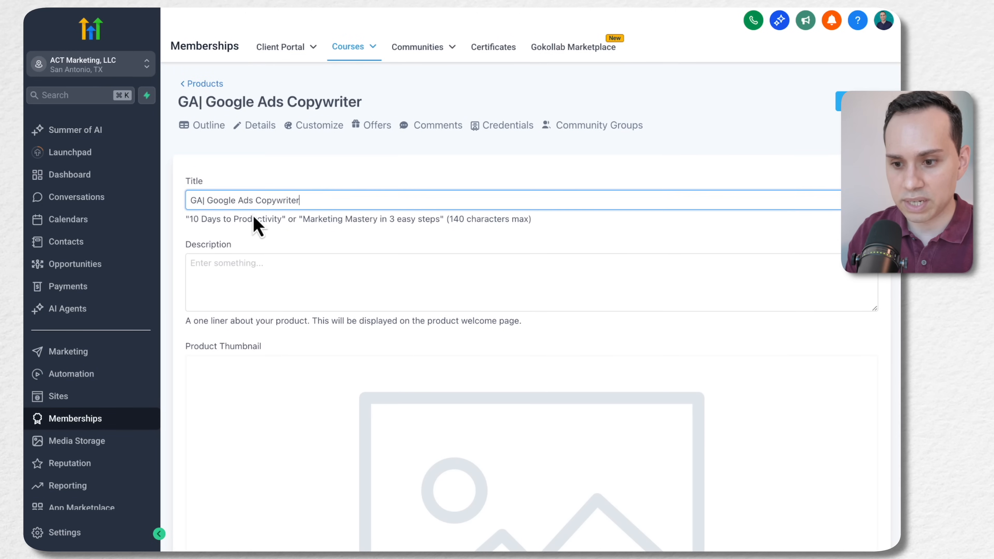
pyautogui.click(312, 281)
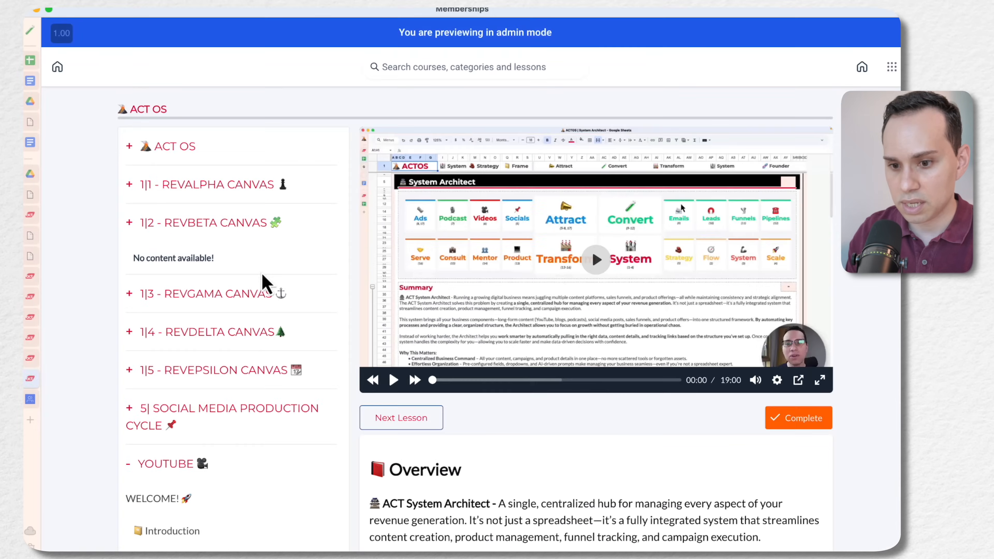
# Compare the membership portal's course library cards with the title, description and thumbnail fields in HighLevel's product details
pyautogui.click(31, 358)
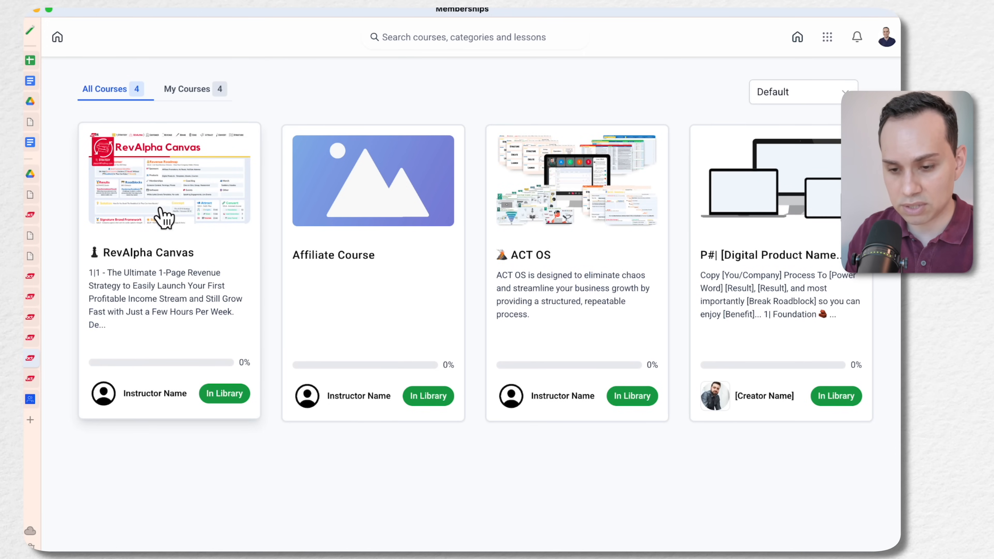
pyautogui.hotkey('ctrl', 'Left')
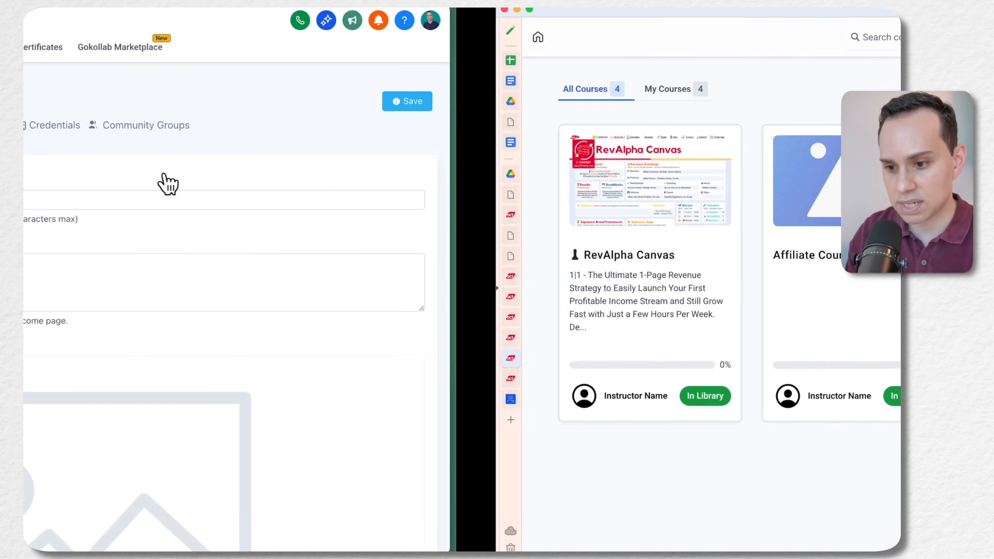
pyautogui.click(327, 261)
pyautogui.hotkey('ctrl', 'Right')
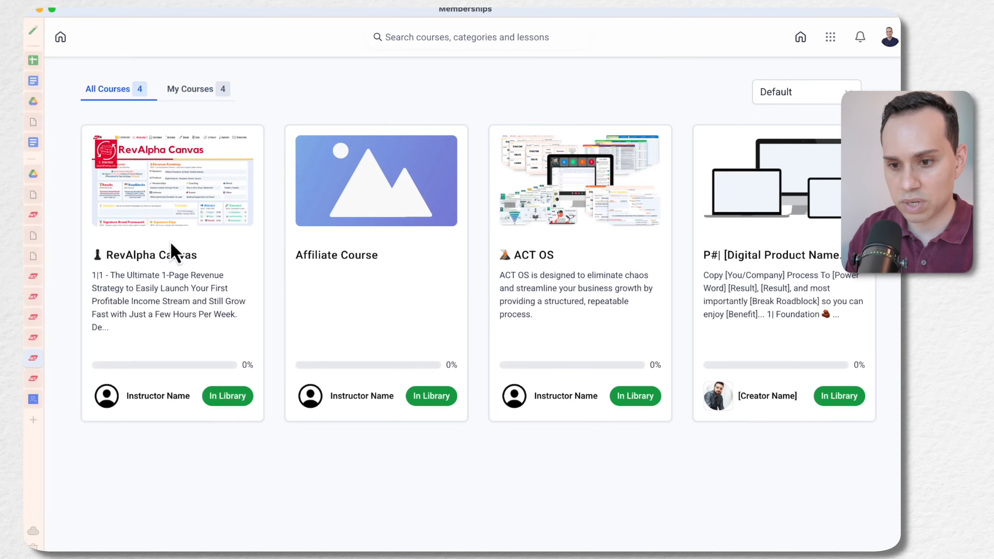
pyautogui.hotkey('ctrl', 'Left')
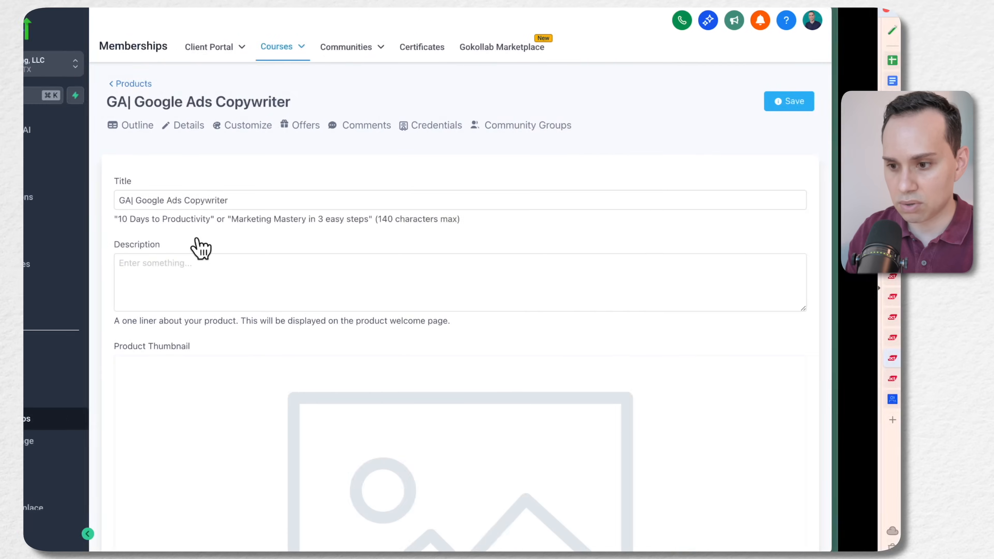
# Expand the product's Customization settings and review the instructor, logo image and favicon fields
pyautogui.scroll(-8, 291, 261)
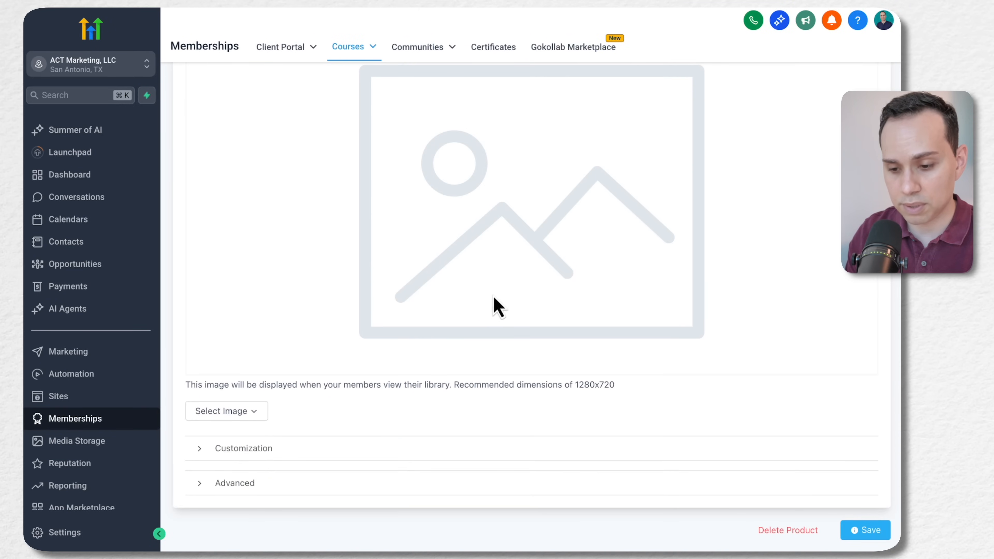
pyautogui.click(243, 454)
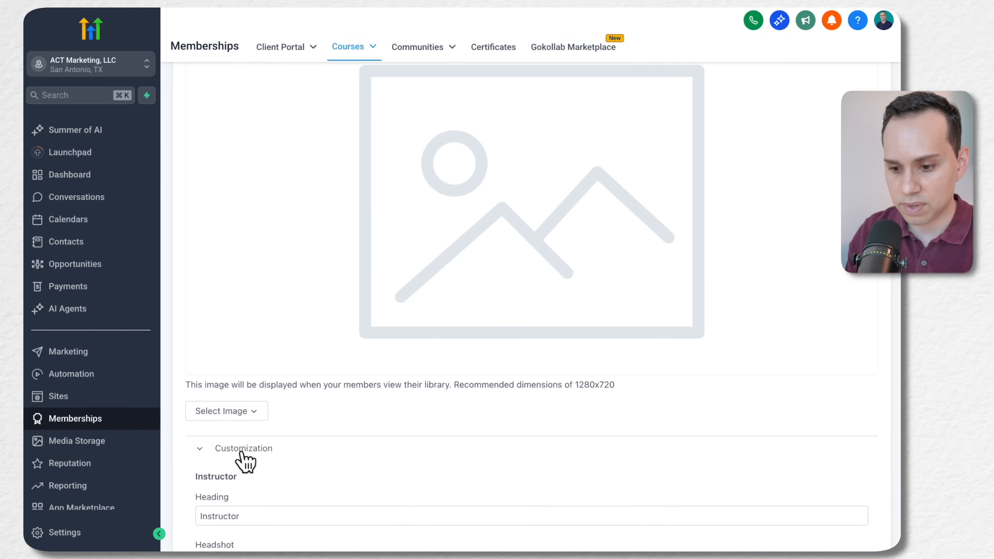
pyautogui.scroll(-5, 244, 458)
pyautogui.scroll(-2, 392, 336)
pyautogui.click(244, 182)
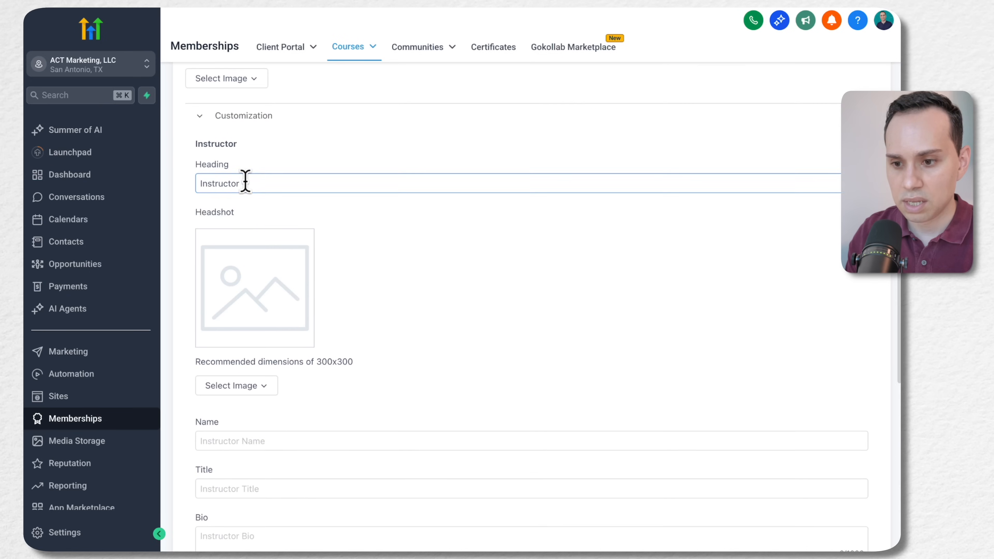
pyautogui.scroll(-6, 347, 438)
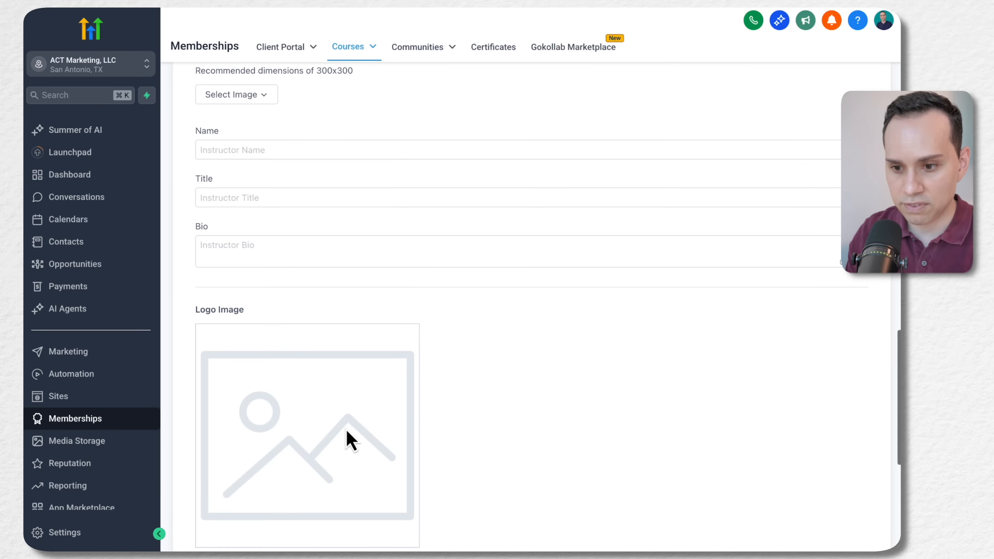
pyautogui.scroll(-6, 344, 436)
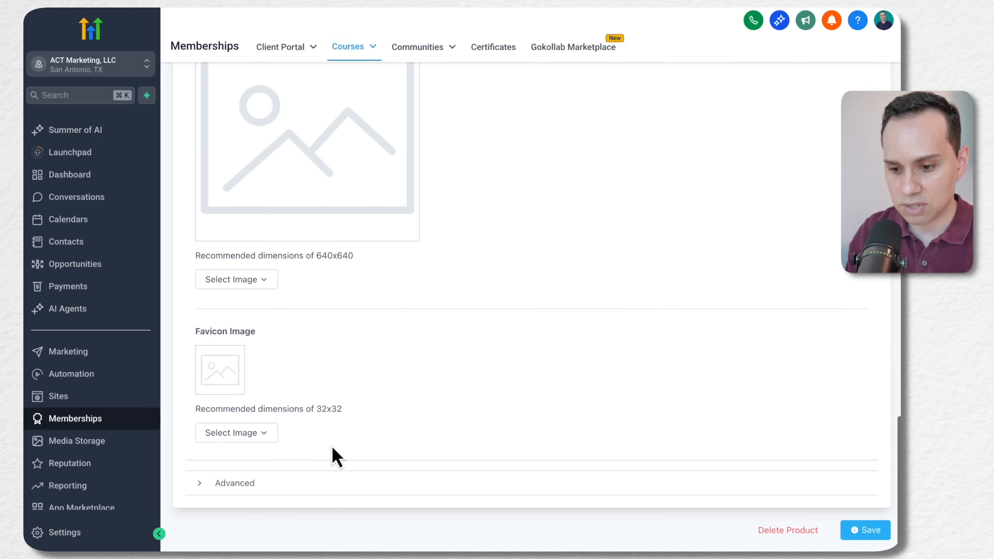
# Expand the product's Advanced settings, review the Custom JS and Custom CSS editors, and collapse the section again
pyautogui.click(236, 486)
pyautogui.scroll(-6, 380, 444)
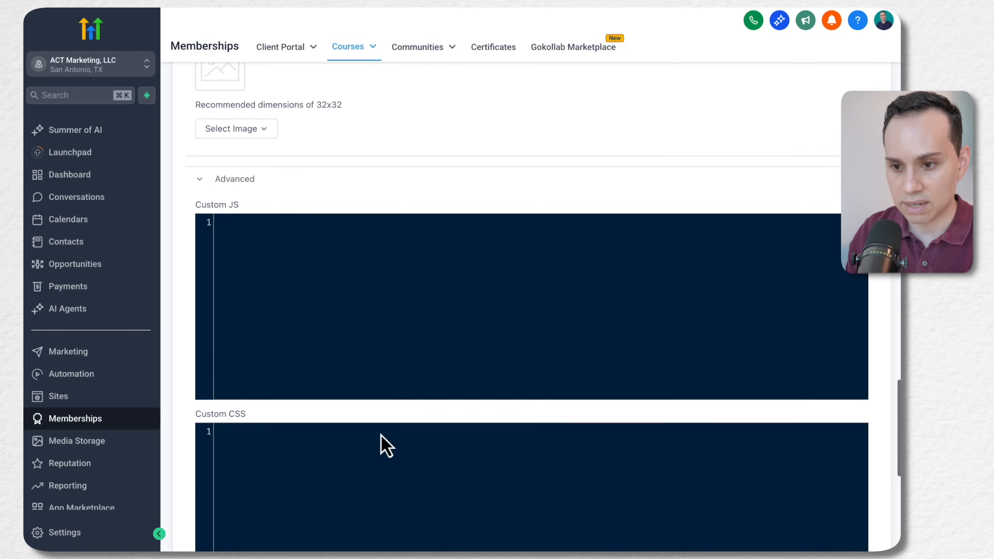
pyautogui.scroll(-1, 381, 436)
pyautogui.click(247, 127)
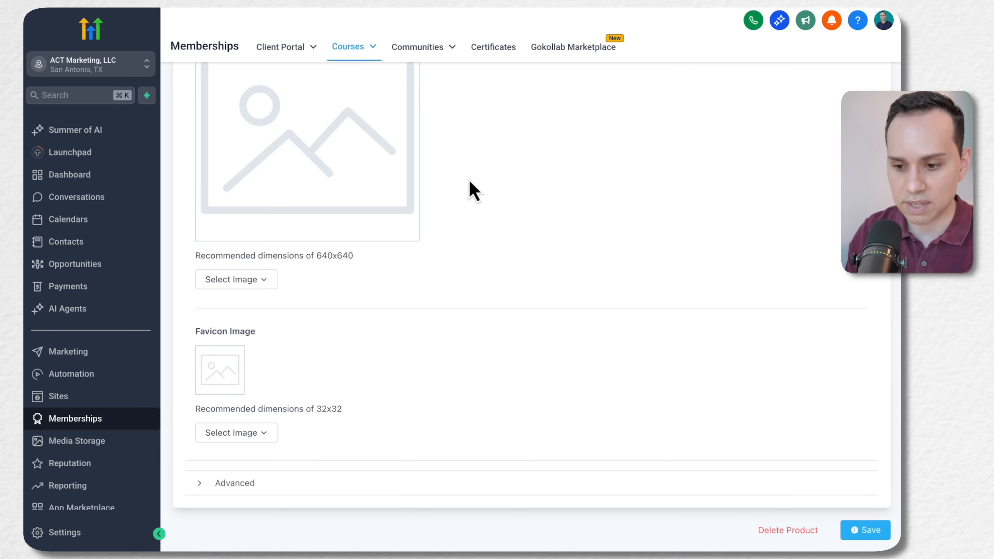
# Open the theme customization page of the GA| Google Ads Copywriter product
pyautogui.scroll(15, 462, 401)
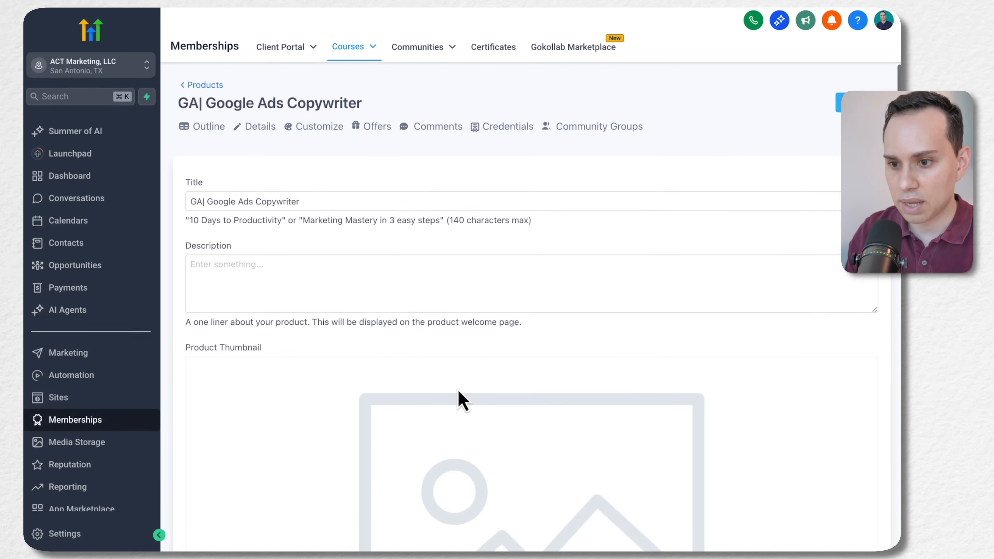
pyautogui.click(316, 127)
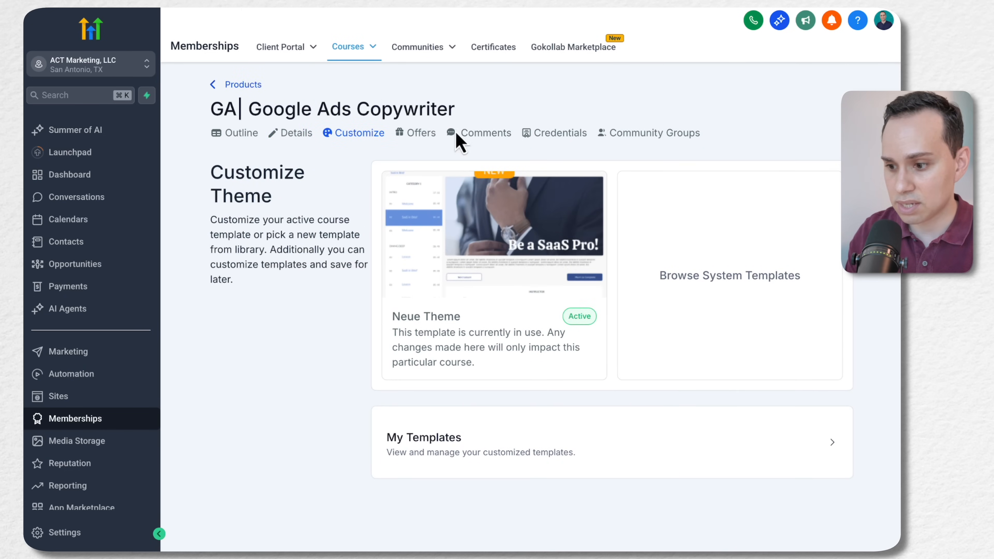
# Browse the system theme templates and compare them with the ACT OS course layout in the membership portal
pyautogui.click(728, 279)
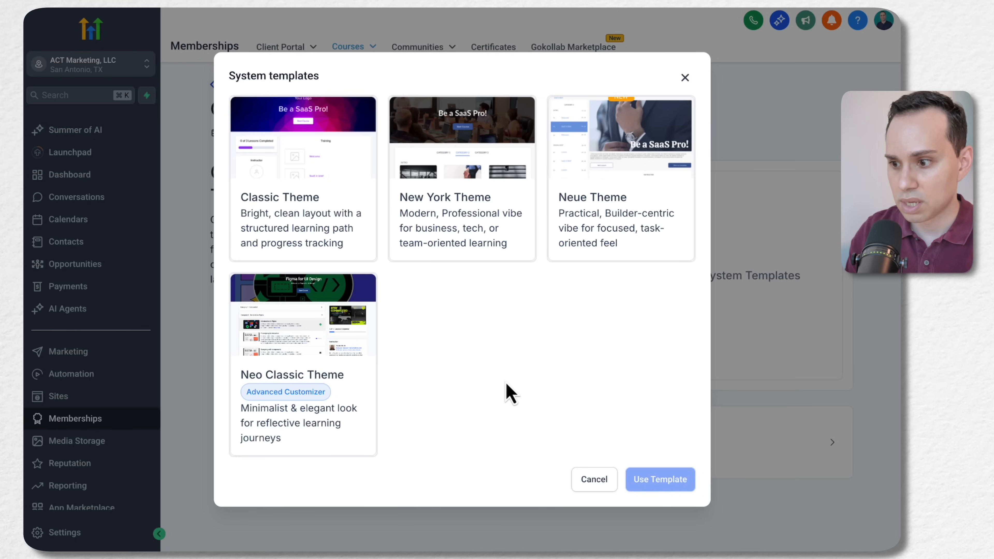
pyautogui.hotkey('ctrl', 'Right')
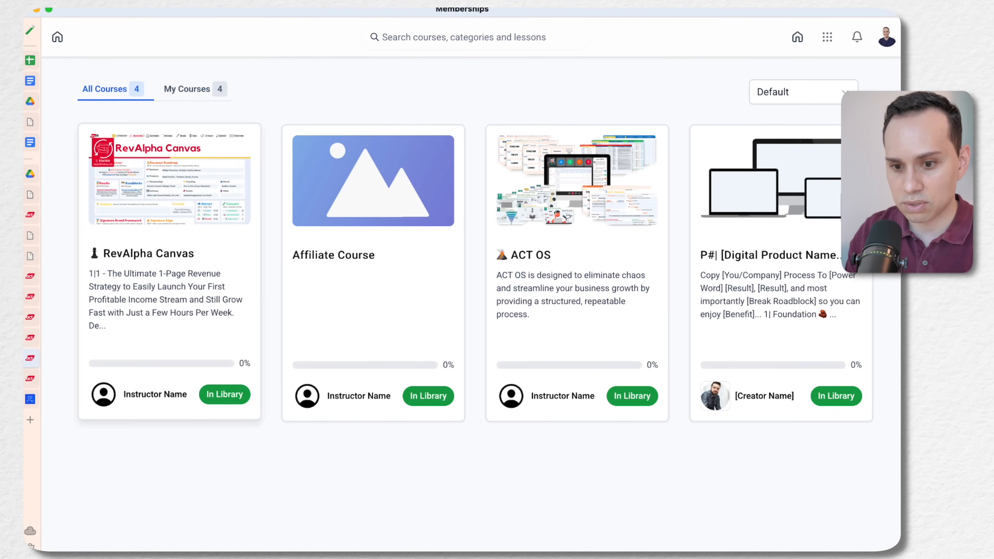
pyautogui.click(30, 338)
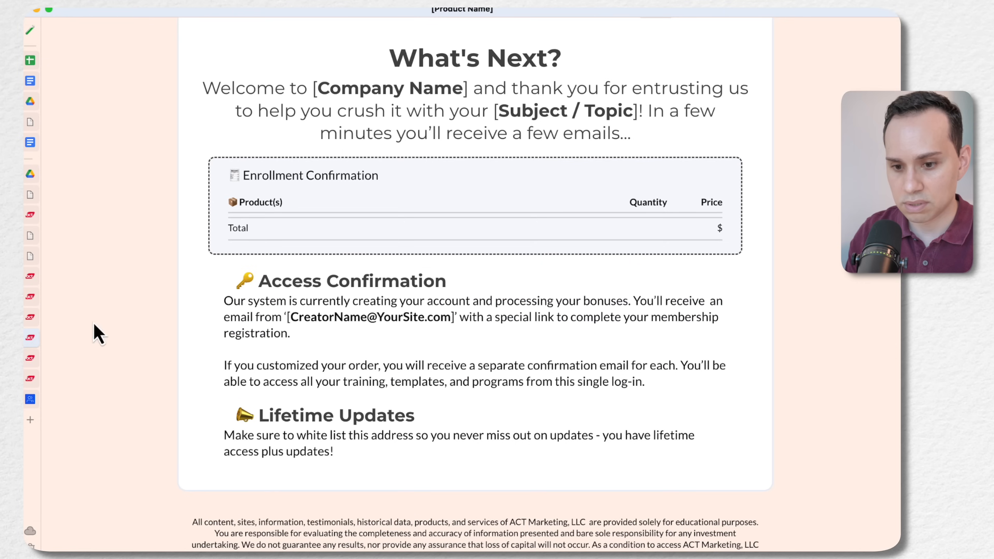
pyautogui.click(30, 373)
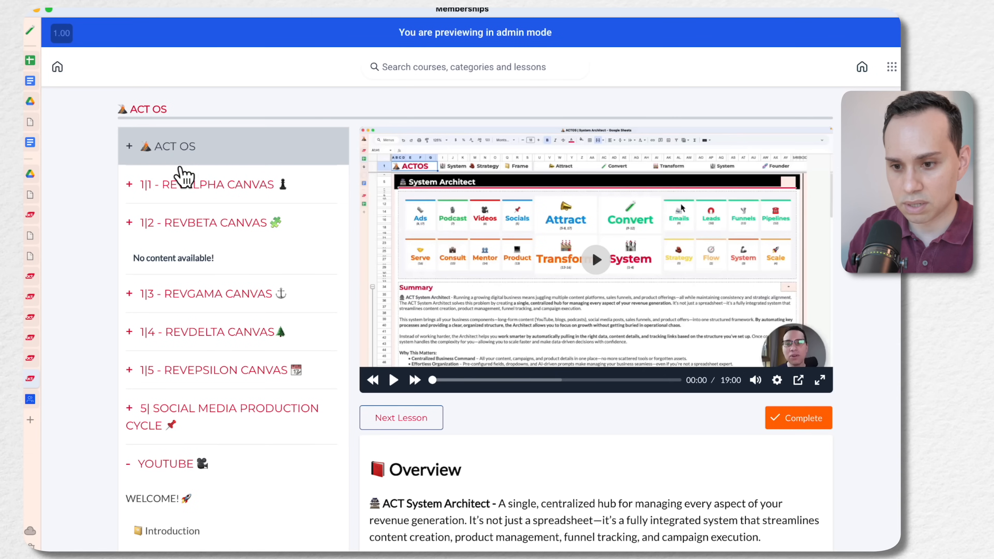
pyautogui.scroll(-10, 178, 160)
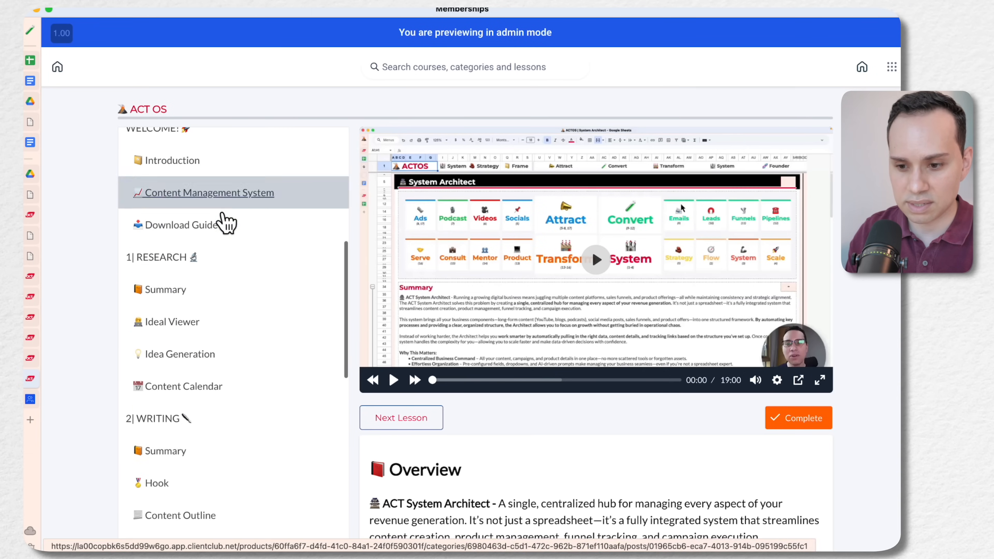
pyautogui.scroll(-6, 221, 422)
pyautogui.hotkey('ctrl', 'Left')
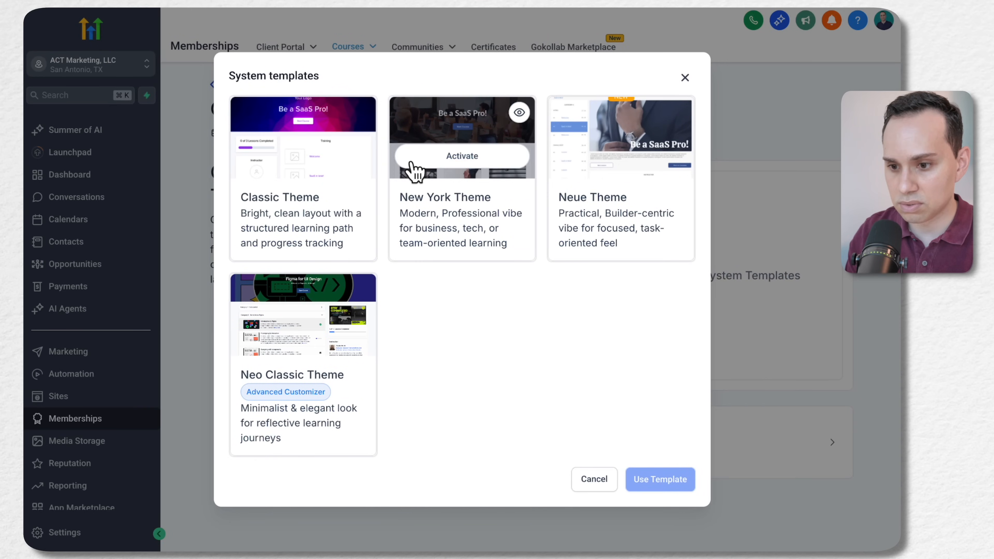
# Apply the Classic Theme system template to the GA| Google Ads Copywriter course
pyautogui.moveTo(297, 168)
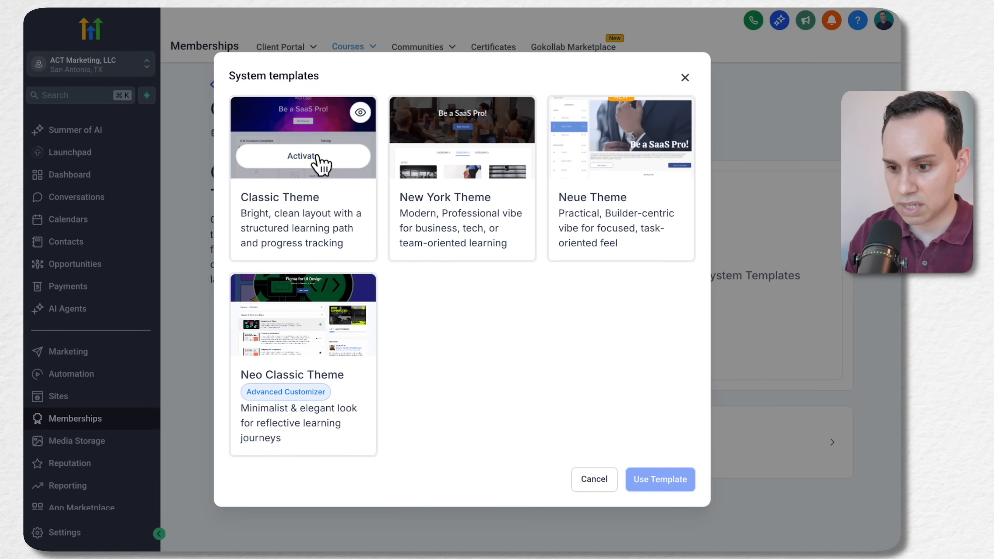
pyautogui.click(320, 157)
pyautogui.click(616, 313)
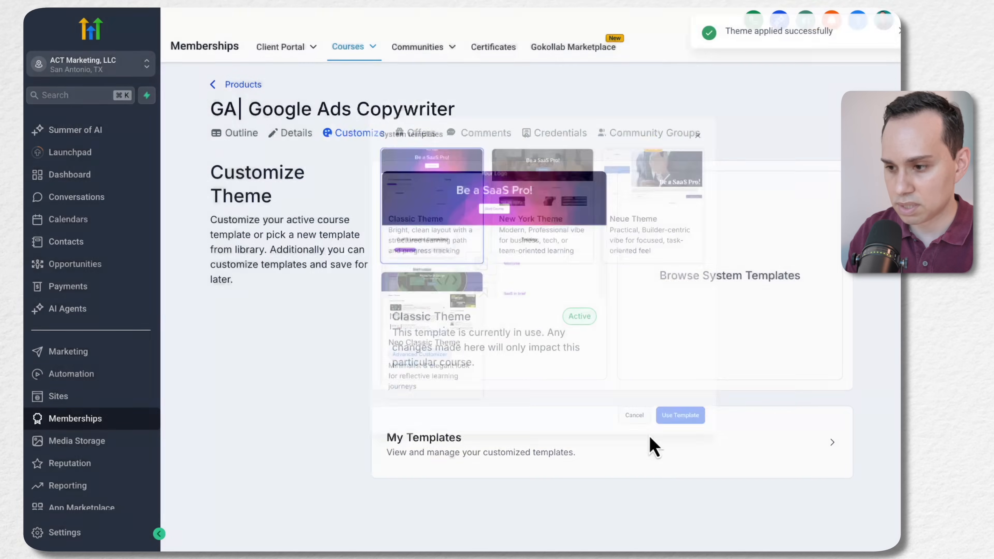
pyautogui.click(877, 33)
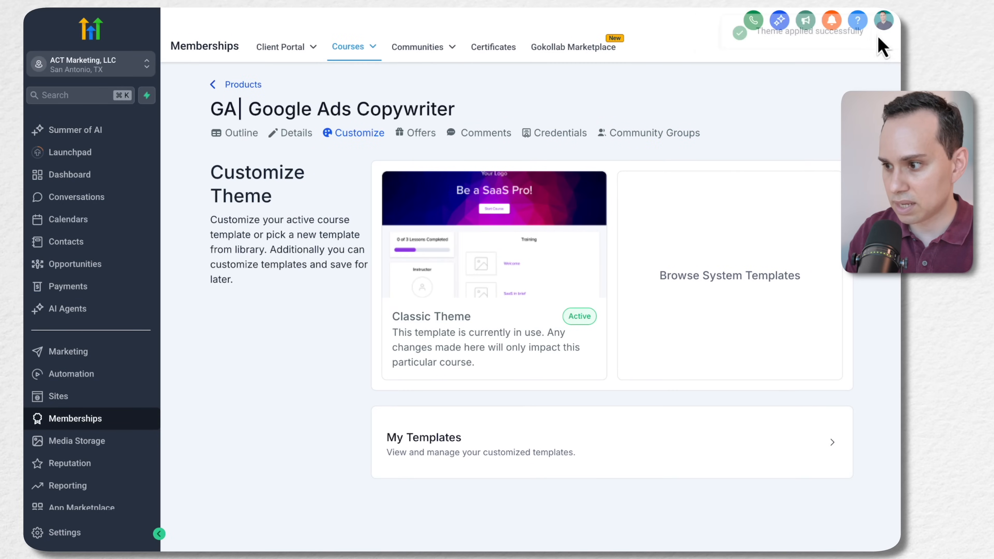
# Preview the course from its outline, examine the Classic Theme landing page, and briefly open the Process Map lesson
pyautogui.click(240, 135)
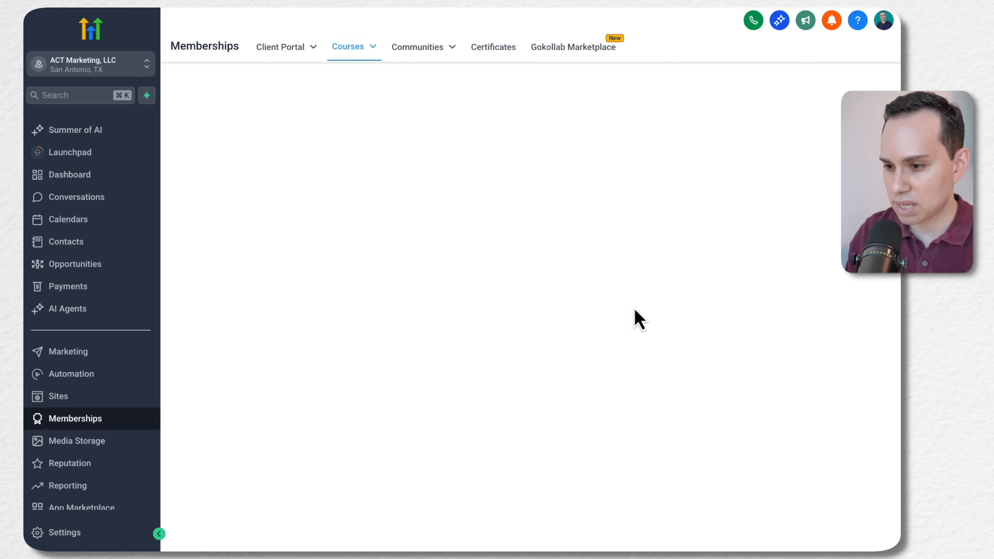
pyautogui.scroll(-5, 405, 244)
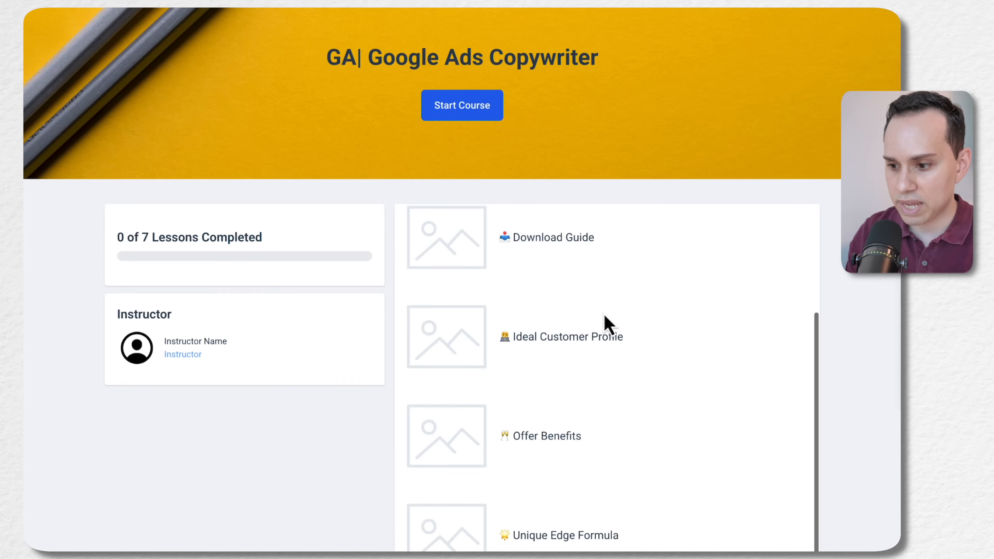
pyautogui.scroll(-5, 606, 323)
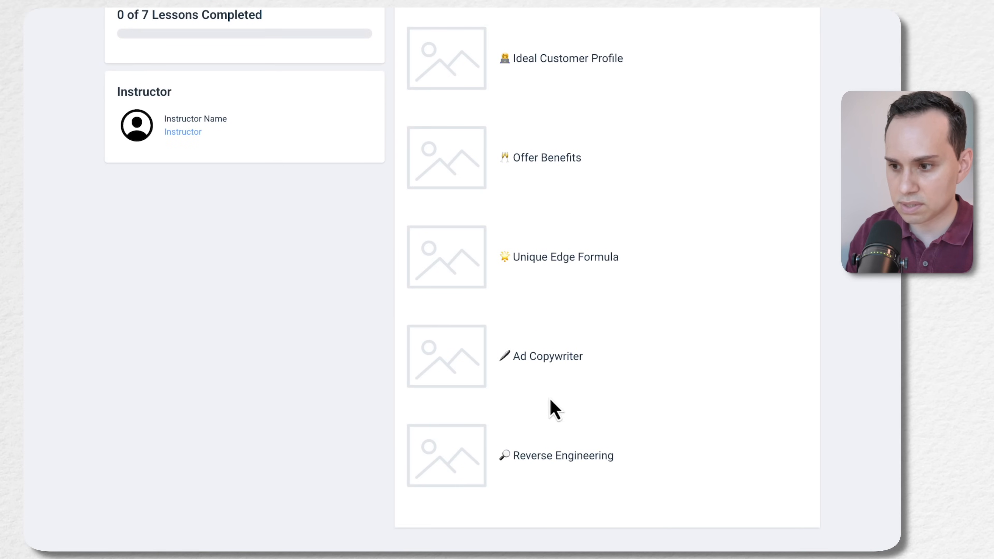
pyautogui.scroll(4, 551, 400)
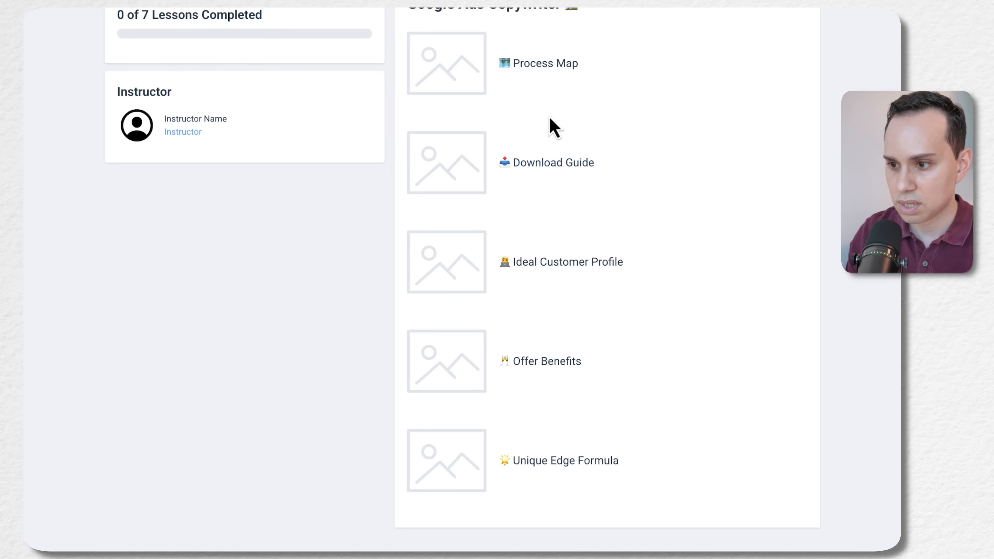
pyautogui.scroll(3, 517, 84)
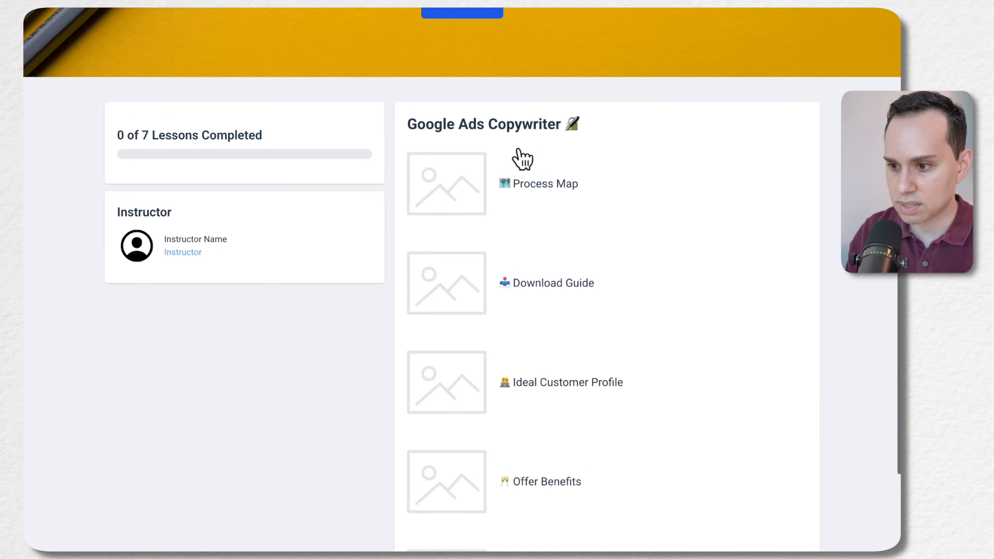
pyautogui.click(545, 190)
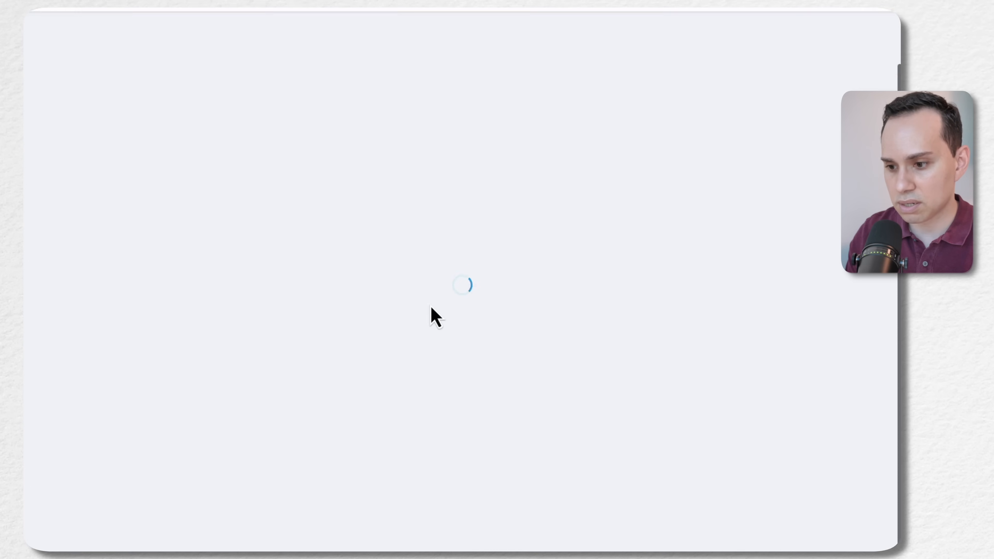
pyautogui.scroll(-1, 475, 245)
pyautogui.hotkey('alt', 'Left')
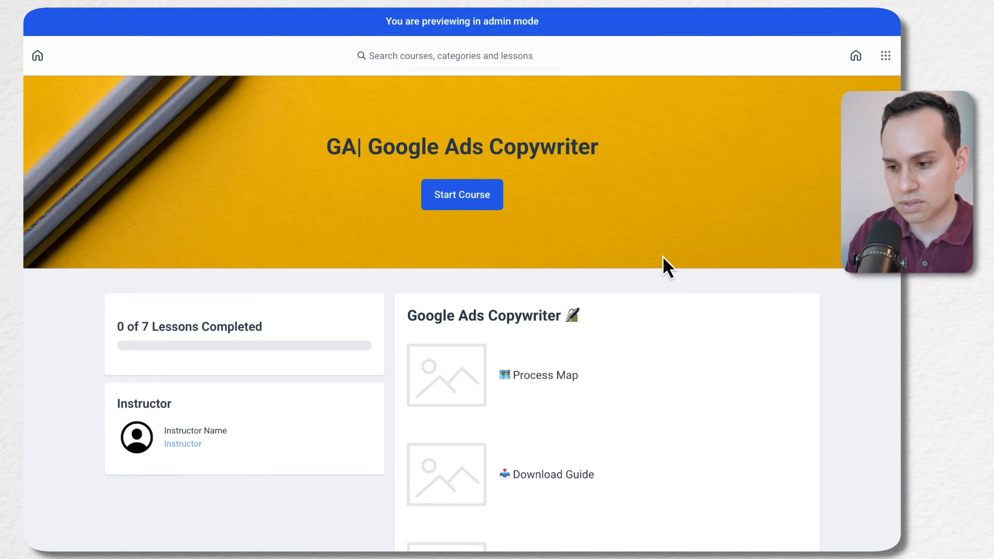
# Examine the landing page's header banner, progress and instructor cards, and the lesson list with its thumbnail placeholders
pyautogui.scroll(-7, 662, 257)
pyautogui.scroll(-5, 666, 267)
pyautogui.scroll(5, 665, 266)
pyautogui.scroll(2, 628, 149)
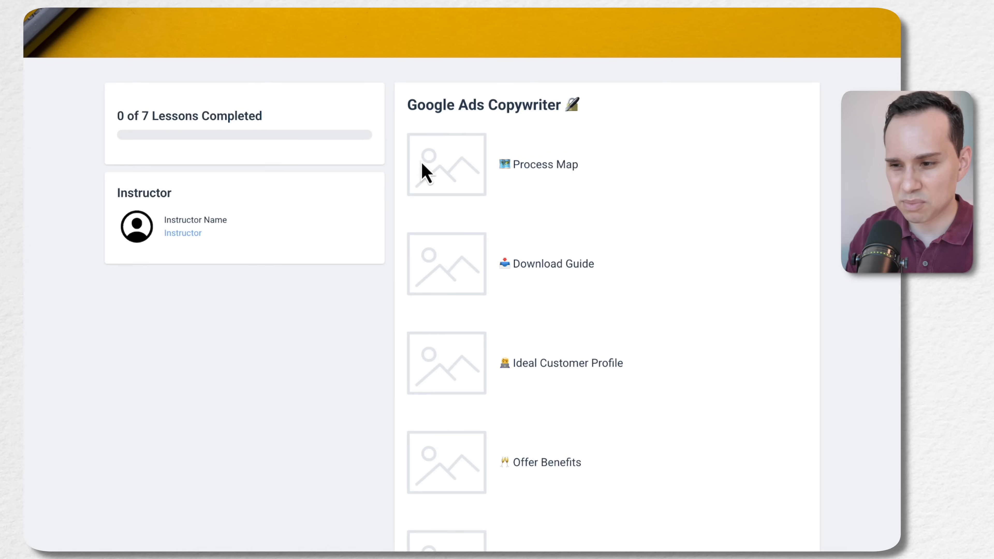
pyautogui.scroll(-5, 448, 338)
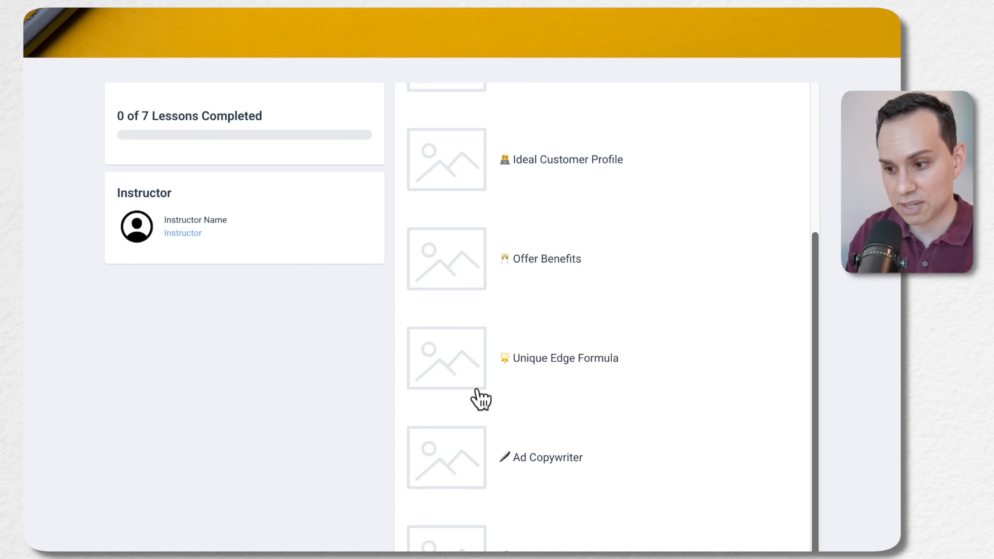
pyautogui.scroll(5, 494, 319)
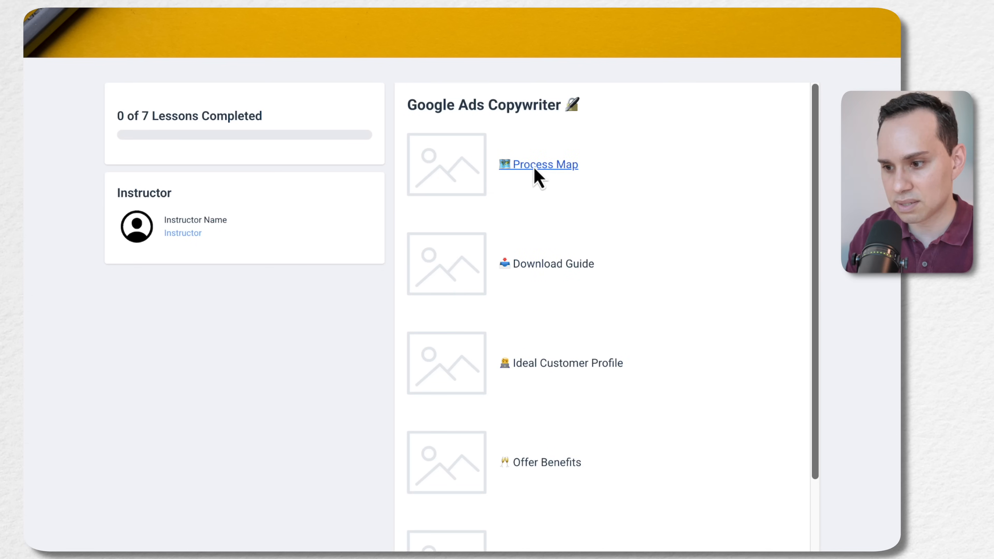
# Open the Process Map lesson and examine the Classic Theme's video player and lesson list
pyautogui.click(541, 173)
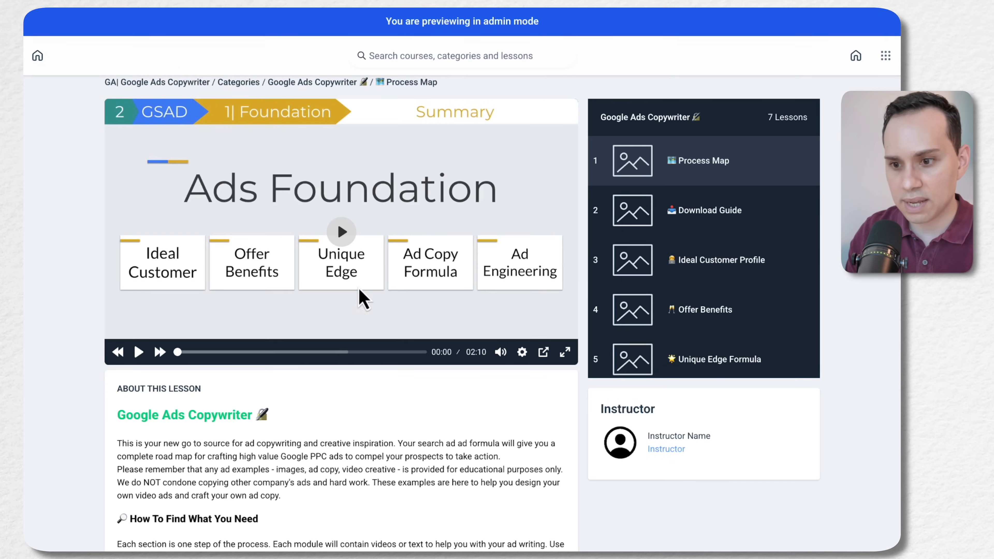
pyautogui.scroll(-2, 665, 231)
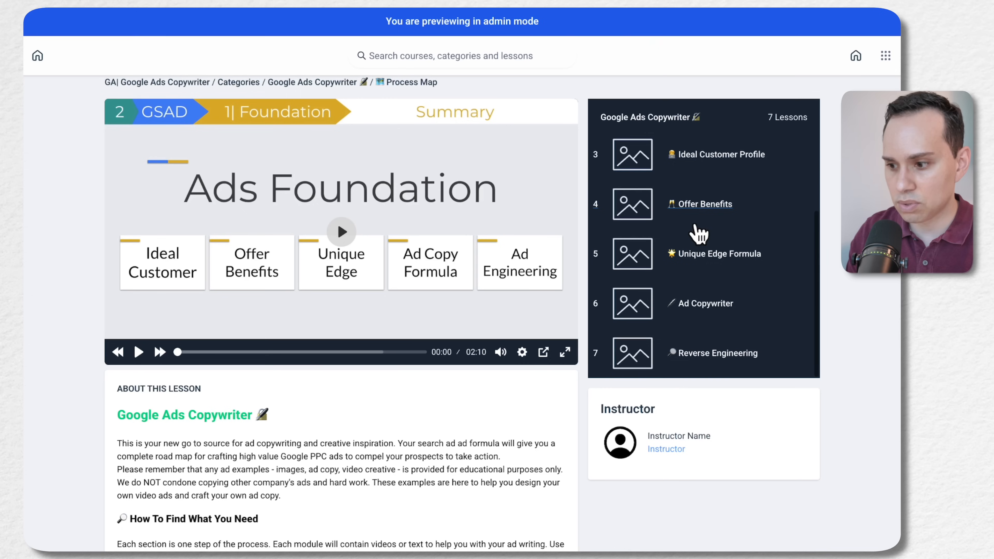
pyautogui.scroll(2, 692, 235)
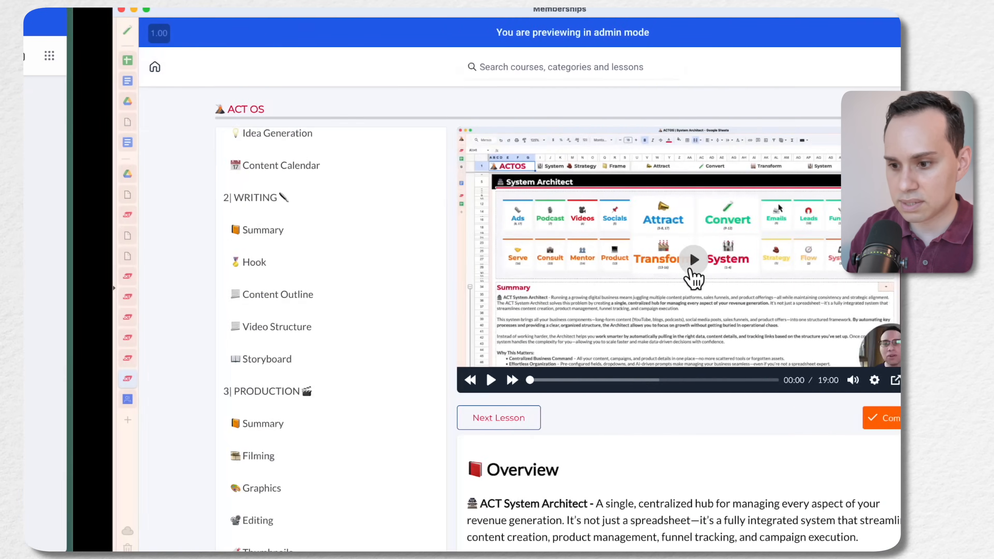
# Examine the ACT OS course's nested module and lesson navigation for comparison with the Classic Theme lesson page
pyautogui.scroll(12, 214, 222)
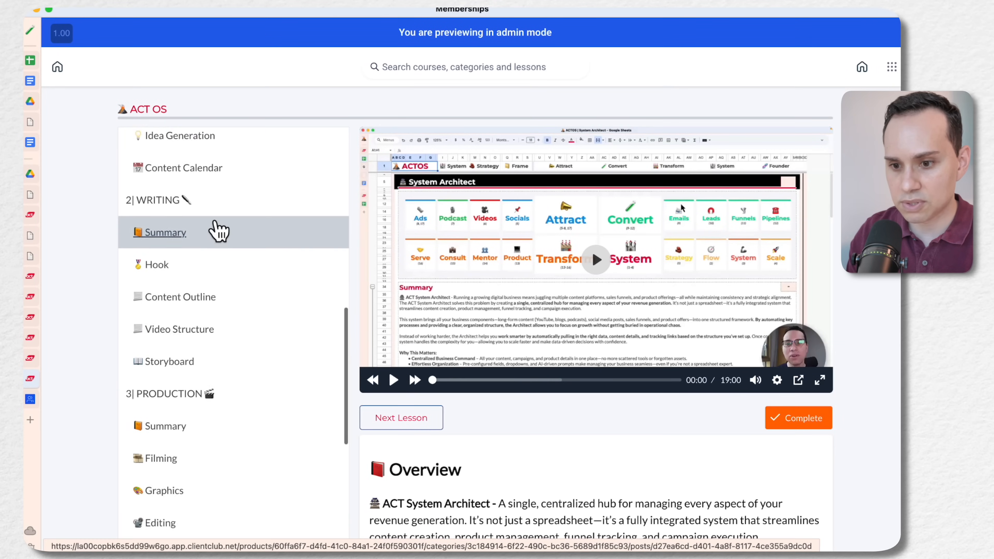
pyautogui.scroll(-14, 215, 222)
pyautogui.scroll(-10, 220, 231)
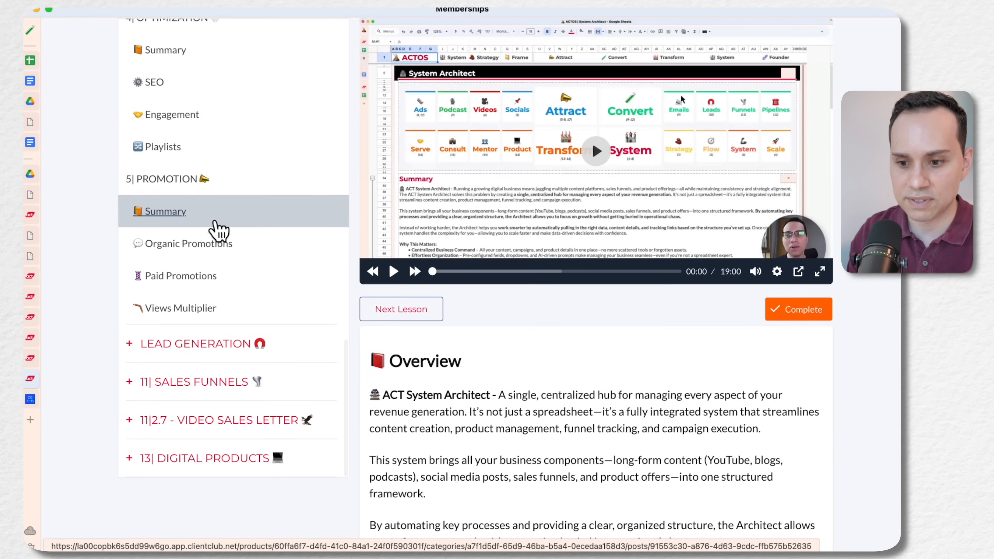
pyautogui.scroll(15, 219, 231)
pyautogui.scroll(10, 219, 231)
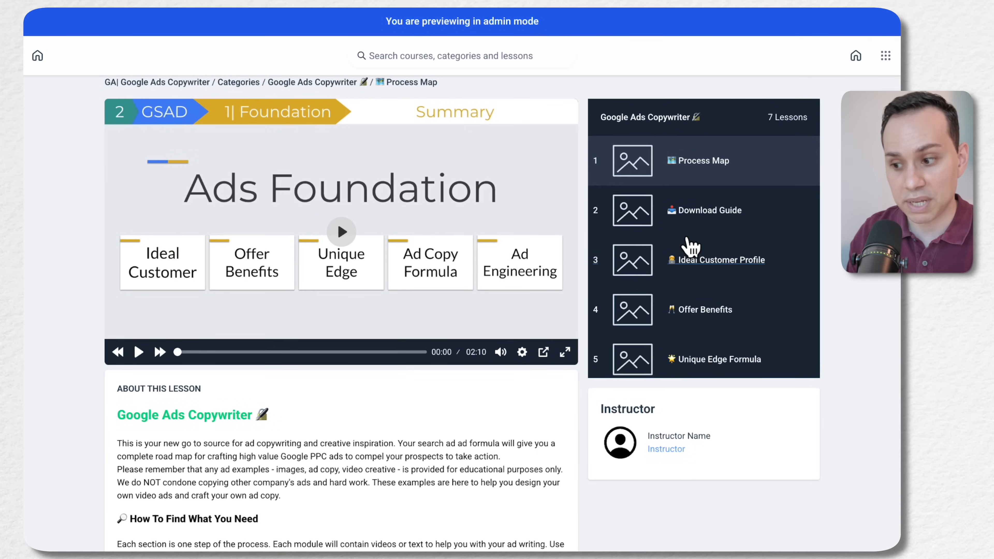
# Recheck the Process Map lesson page's lesson list and return to the GA| Google Ads Copywriter landing page
pyautogui.scroll(-3, 687, 249)
pyautogui.scroll(3, 691, 246)
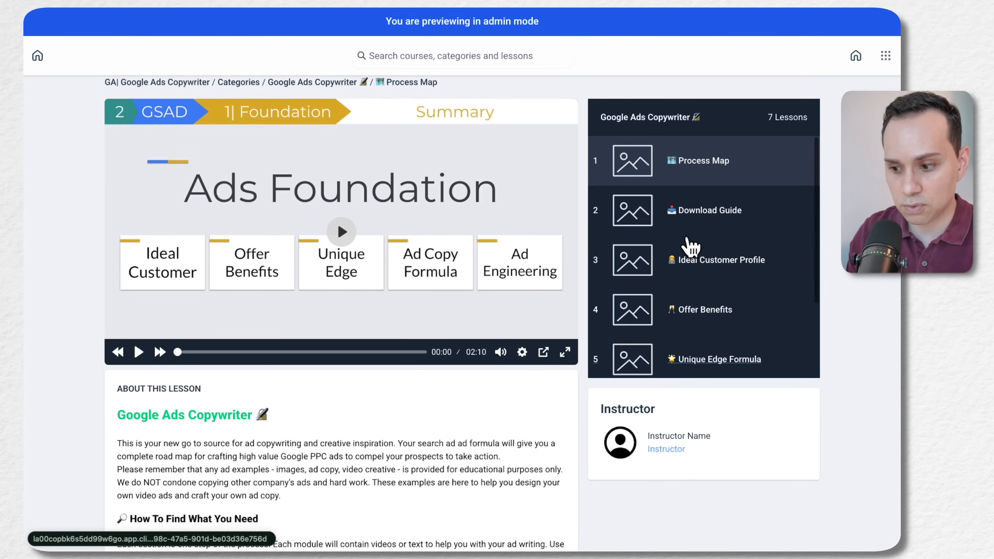
pyautogui.click(131, 83)
# Return to the product's theme customization in HighLevel and apply the Neue Theme system template to the course
pyautogui.moveTo(31, 520)
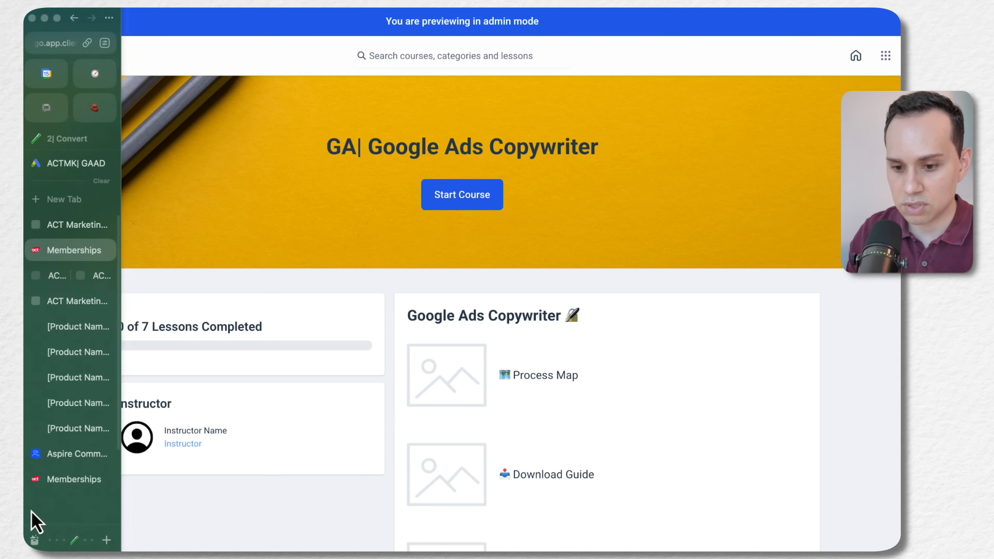
pyautogui.click(72, 247)
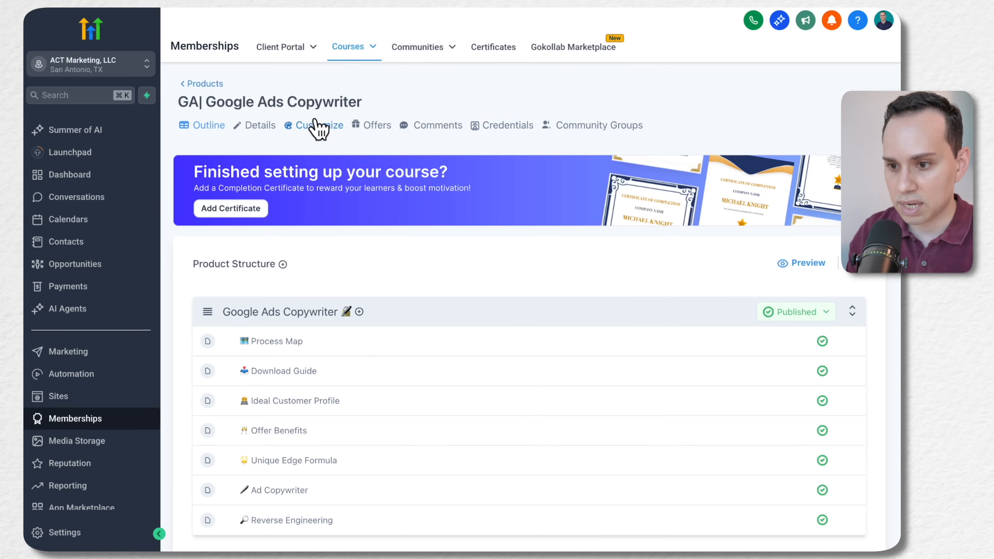
pyautogui.click(319, 128)
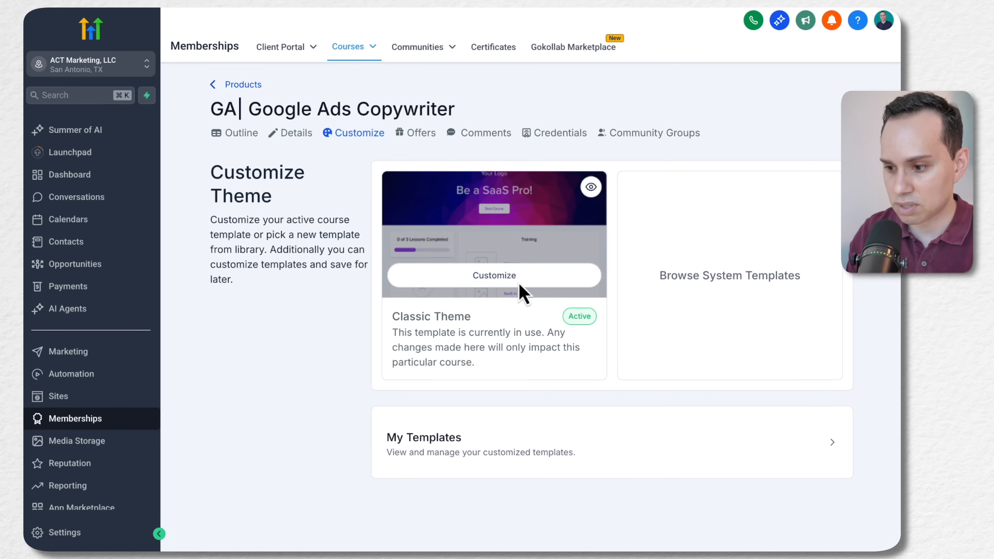
pyautogui.click(723, 279)
pyautogui.click(650, 175)
pyautogui.click(629, 156)
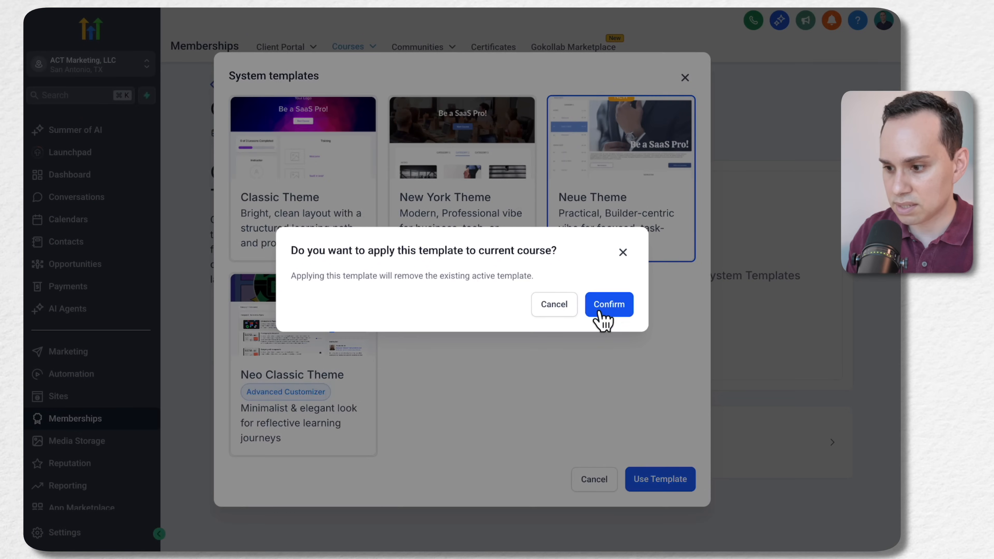
pyautogui.click(606, 307)
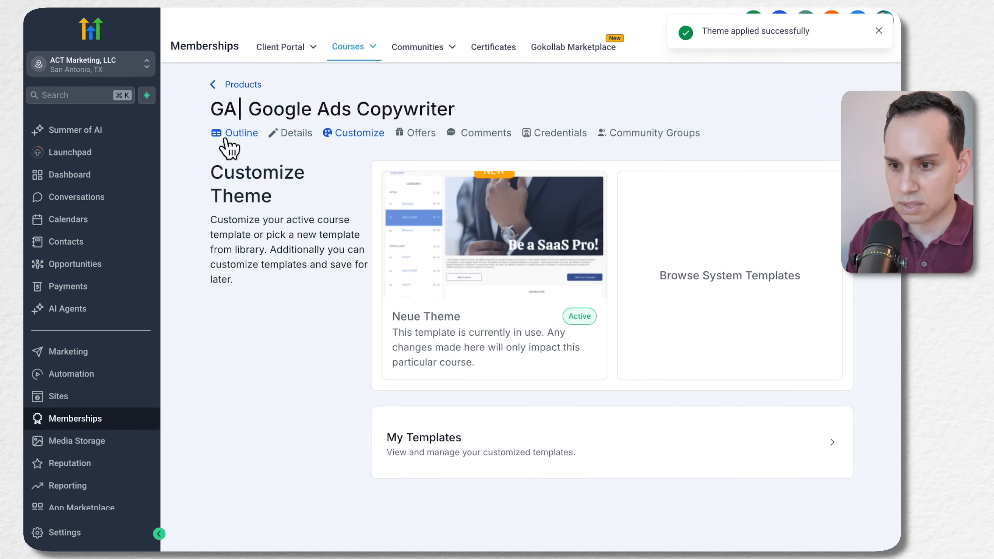
# Preview the course with the Neue Theme and compare its lesson layout with the Classic Theme landing page
pyautogui.click(239, 133)
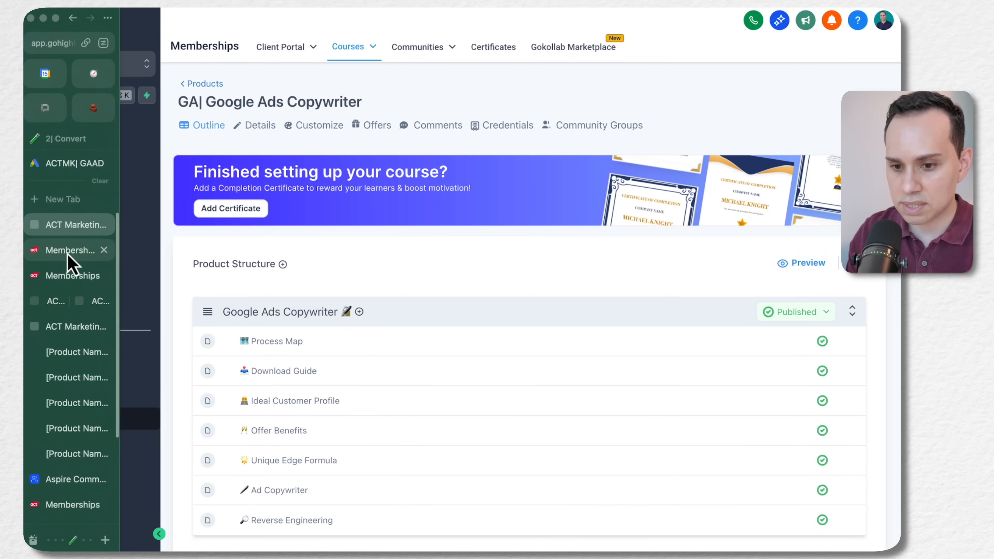
pyautogui.click(69, 252)
pyautogui.click(70, 277)
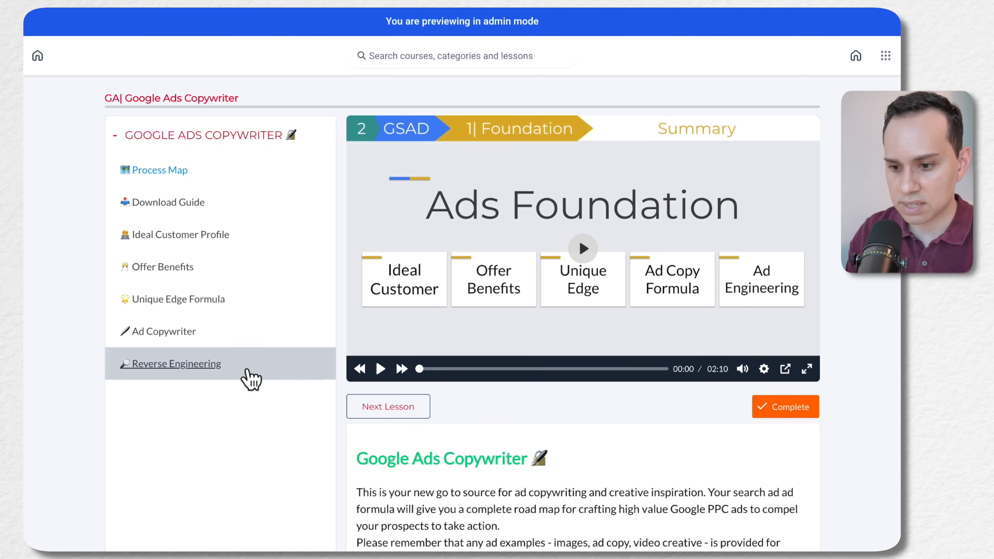
pyautogui.moveTo(23, 306)
pyautogui.click(75, 254)
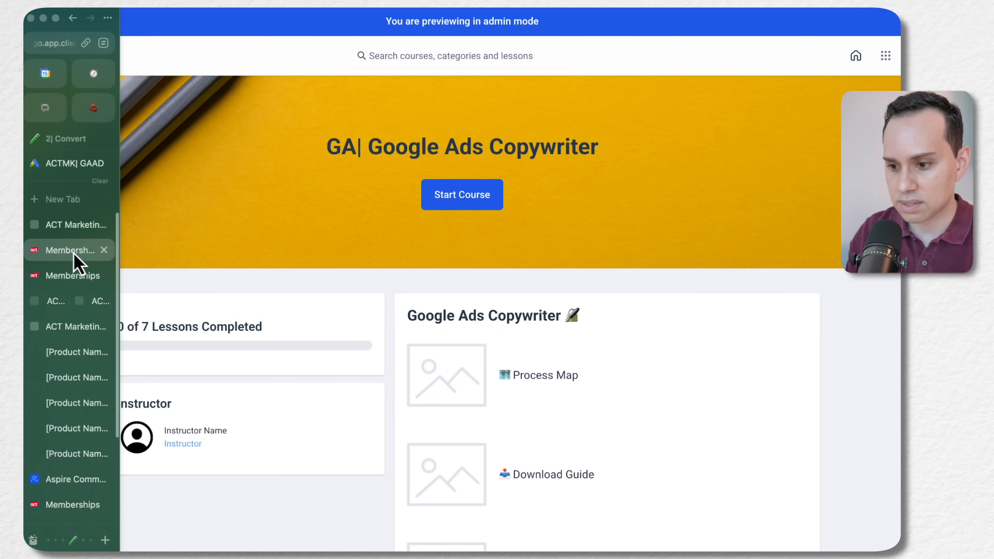
pyautogui.scroll(-10, 661, 379)
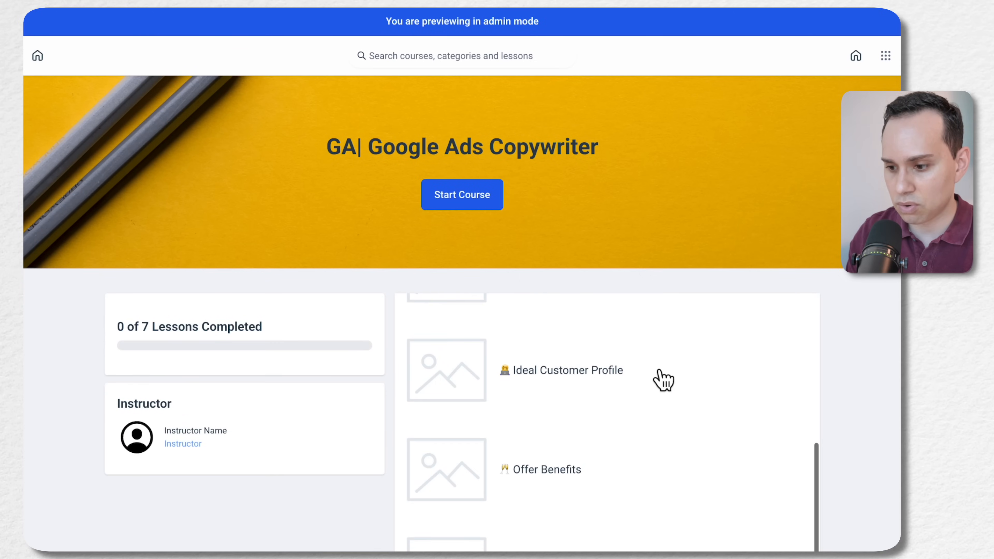
# Compare the previewed course landing page with the Process Map lesson page's lesson list, video and description
pyautogui.scroll(5, 661, 379)
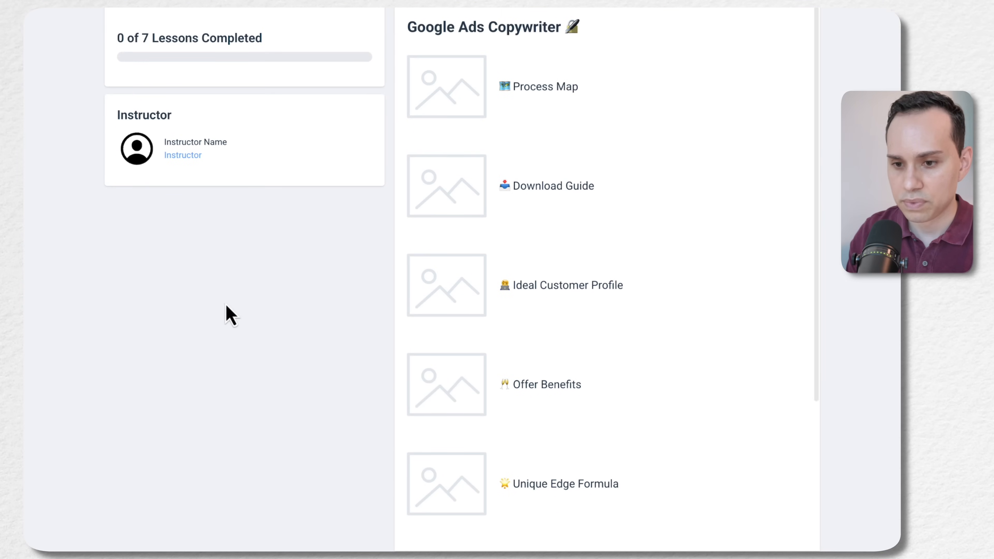
pyautogui.moveTo(48, 306)
pyautogui.click(68, 278)
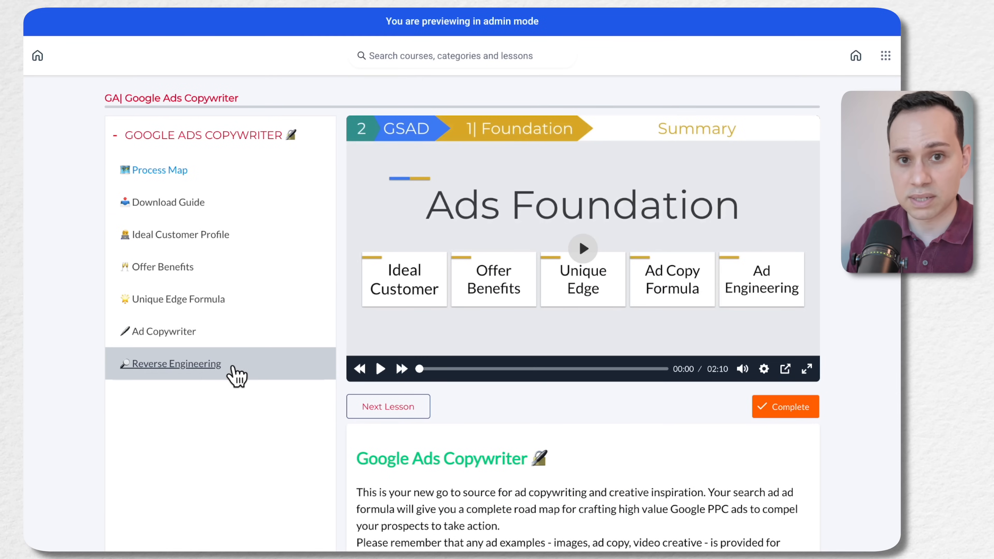
pyautogui.scroll(-5, 435, 399)
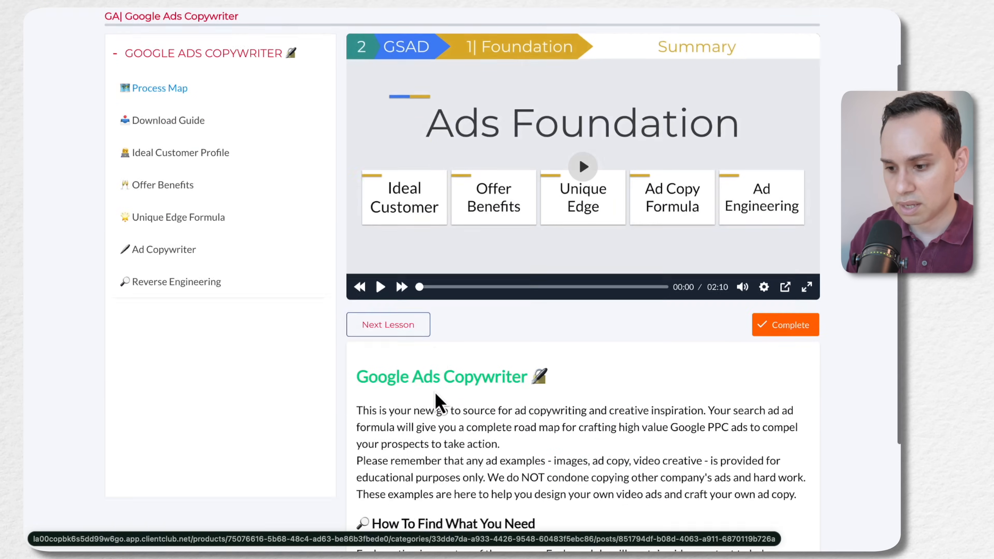
pyautogui.scroll(5, 500, 400)
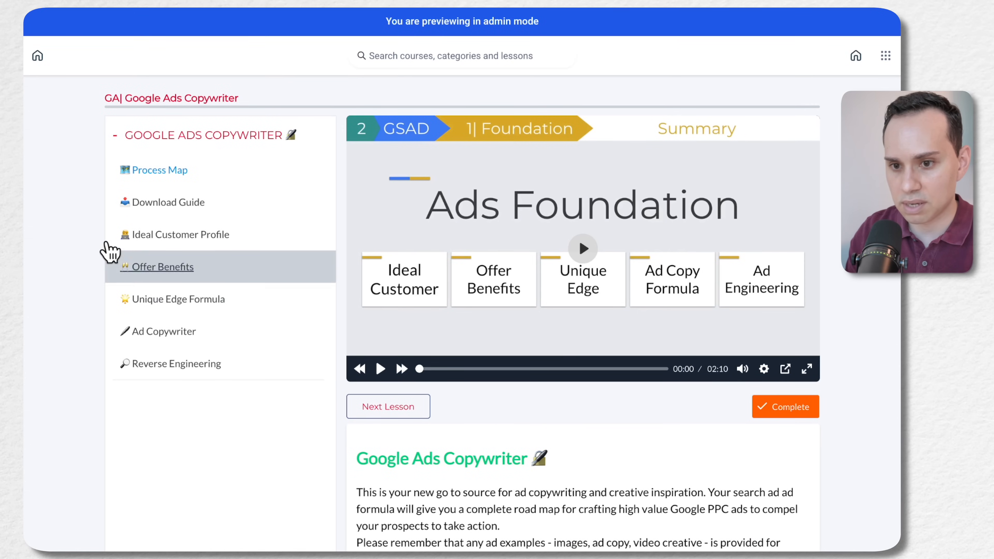
# Return to the GA| Google Ads Copywriter outline and examine the options for adding to the product structure and its category
pyautogui.moveTo(66, 315)
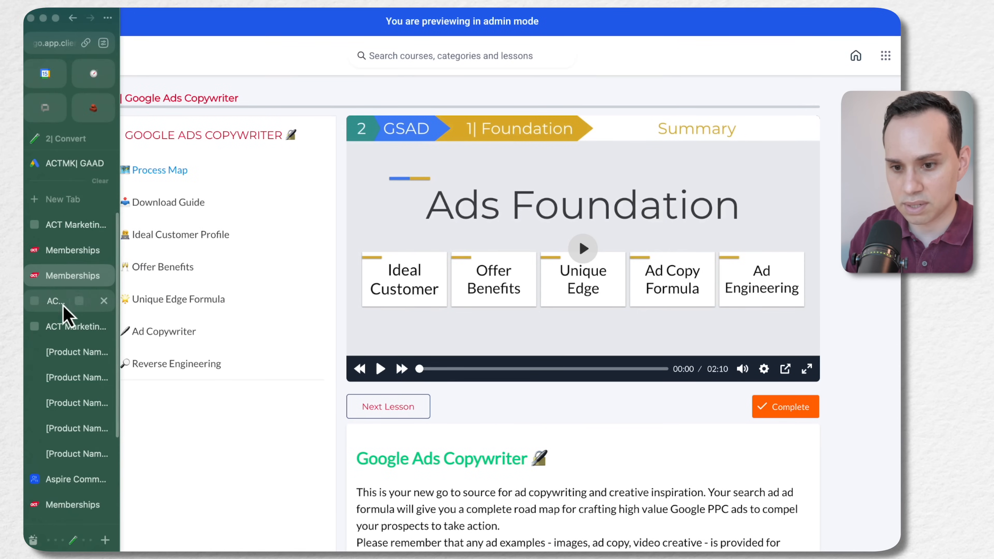
pyautogui.click(71, 226)
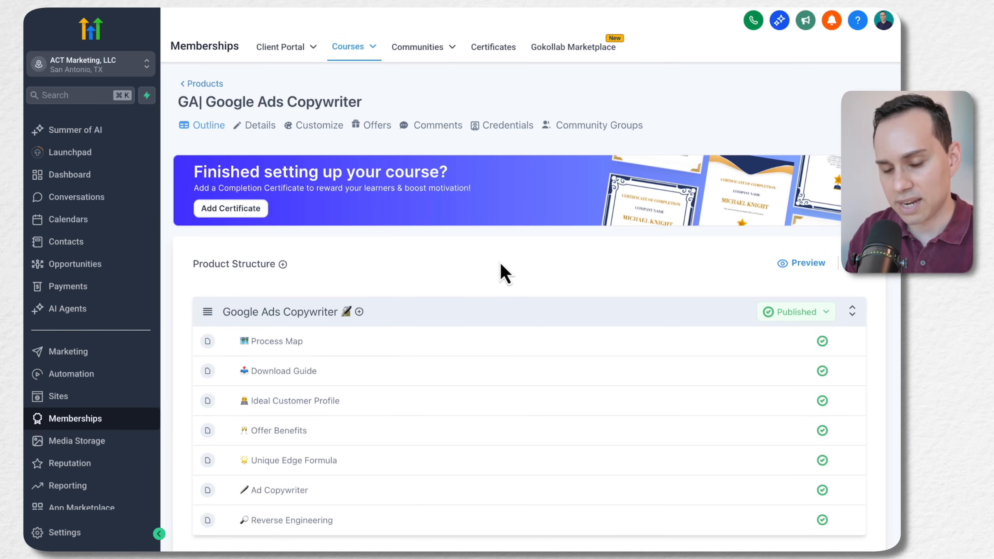
pyautogui.scroll(-1, 504, 274)
pyautogui.scroll(1, 505, 274)
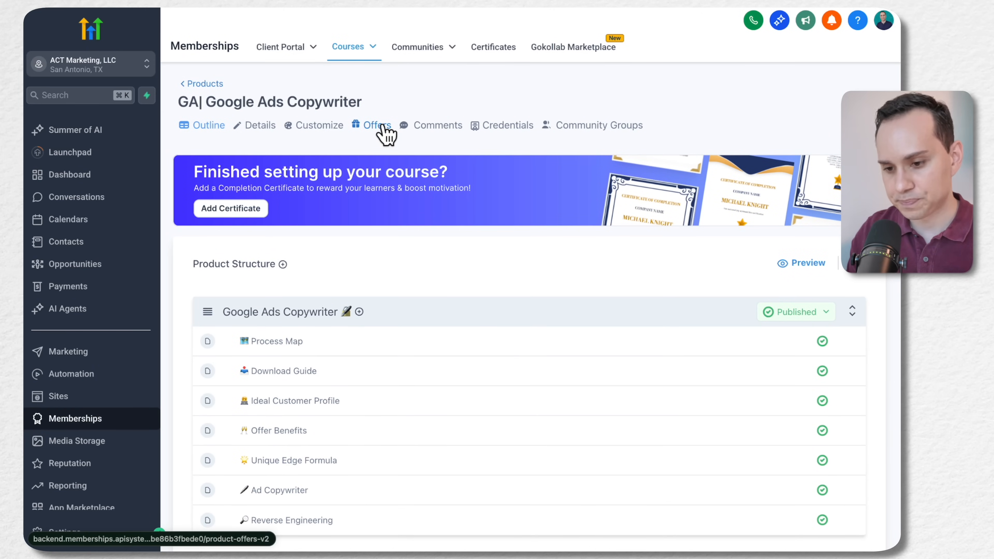
pyautogui.scroll(-2, 459, 297)
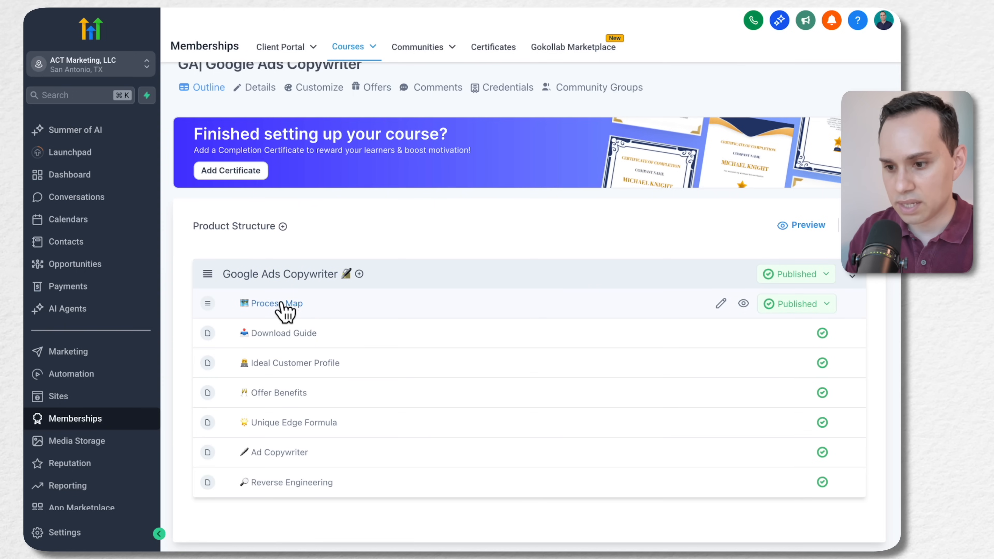
pyautogui.click(283, 227)
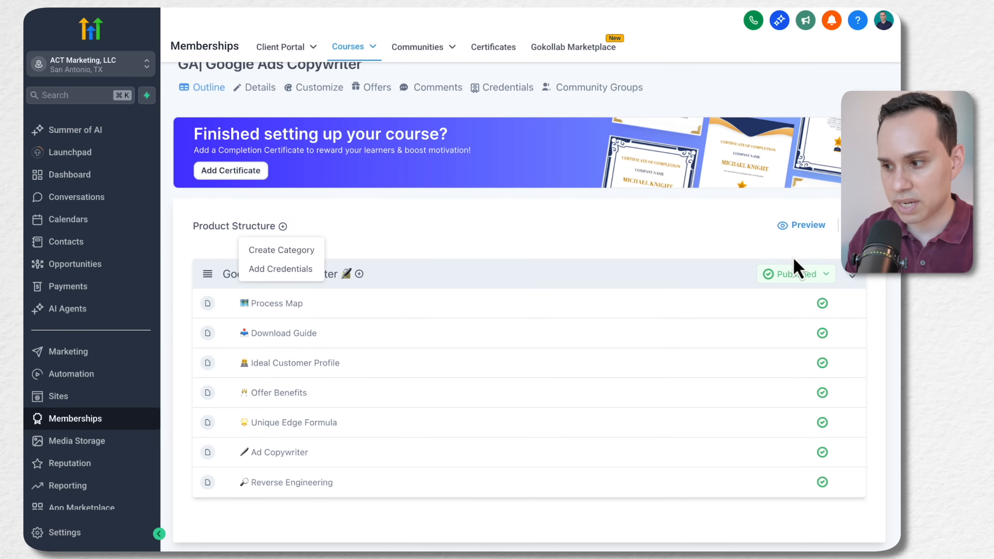
pyautogui.click(485, 253)
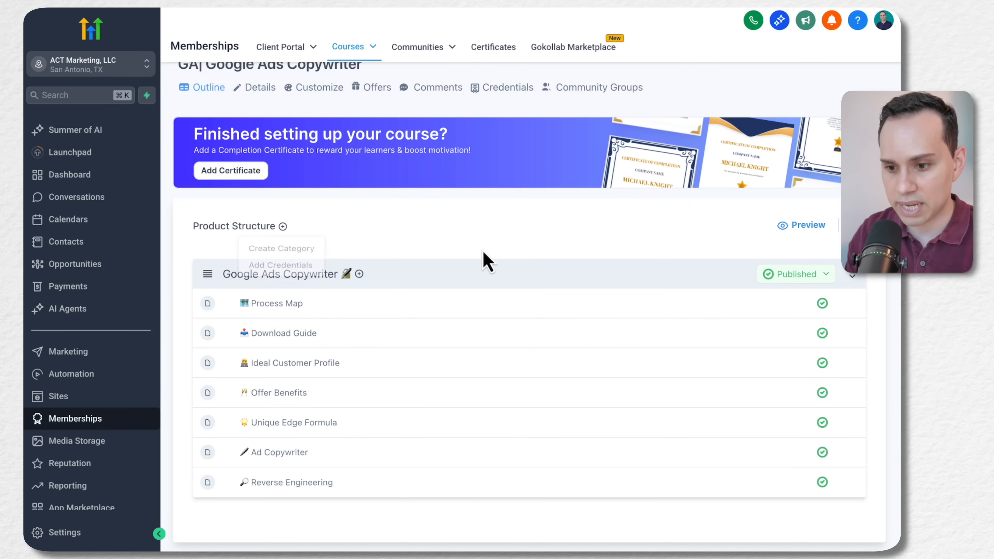
pyautogui.click(359, 274)
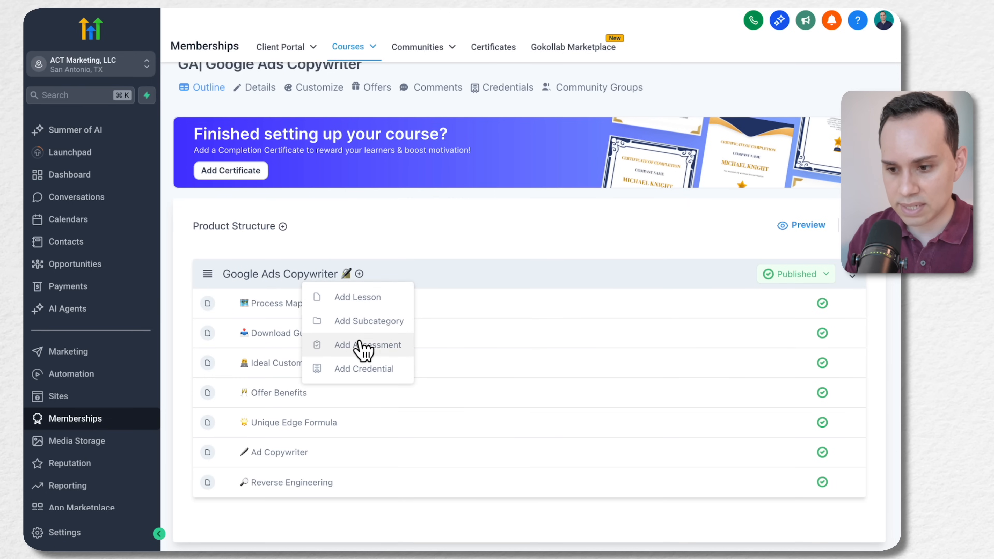
# Open the Process Map lesson for editing and examine its video, post details and full description text
pyautogui.click(262, 306)
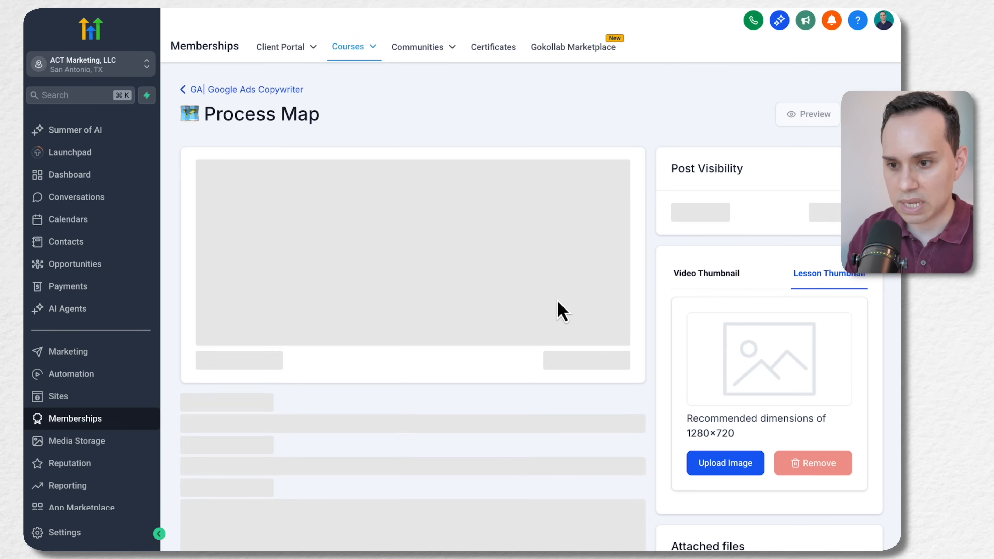
pyautogui.scroll(-2, 454, 312)
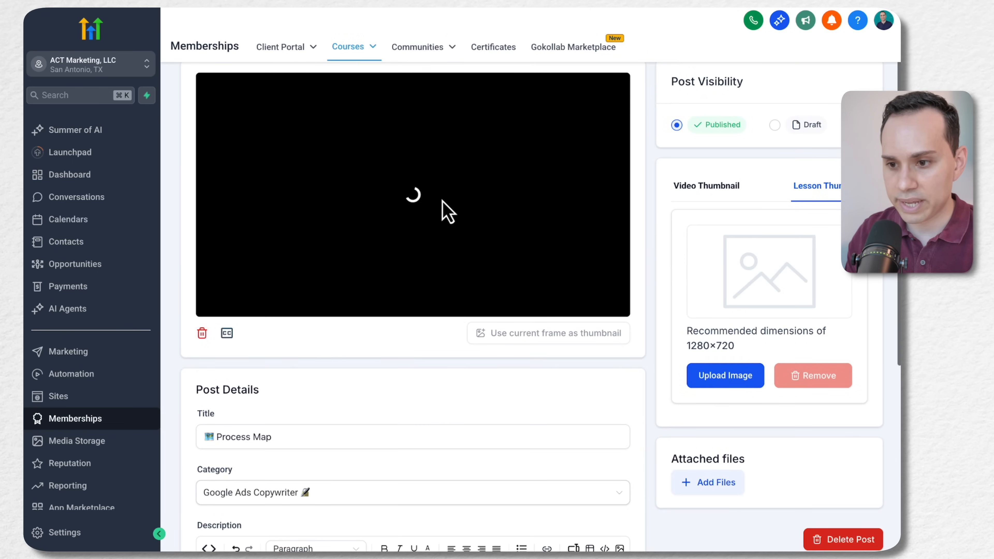
pyautogui.scroll(2, 443, 203)
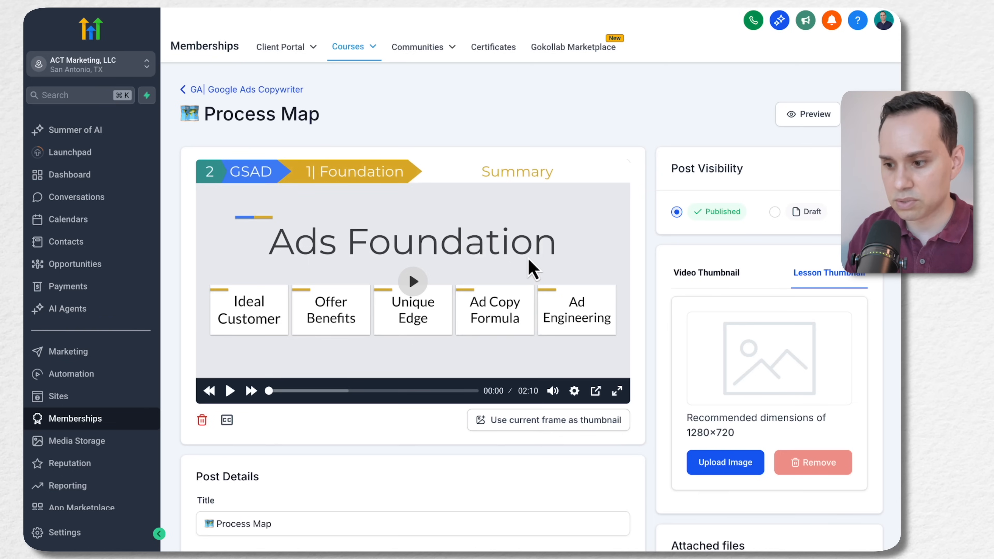
pyautogui.scroll(-10, 532, 269)
pyautogui.click(358, 329)
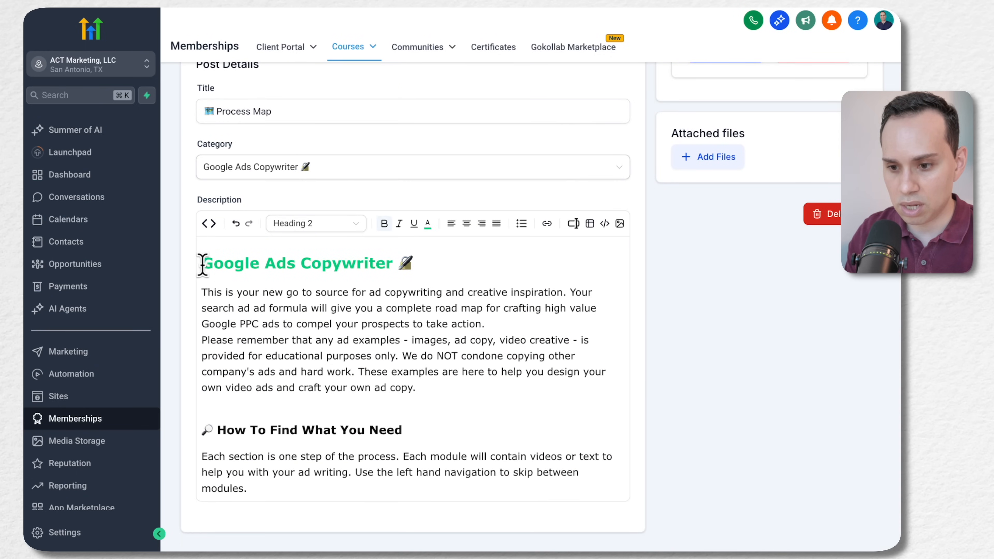
pyautogui.moveTo(202, 265); pyautogui.dragTo(415, 489)
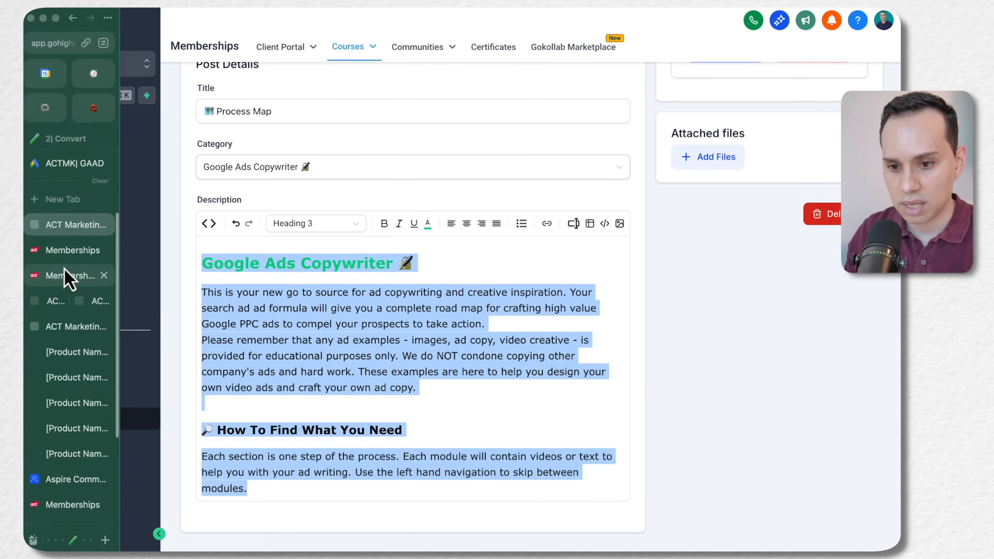
# Check how the Process Map description displays on the previewed lesson page, and revisit the course landing page
pyautogui.click(66, 275)
pyautogui.scroll(-6, 532, 149)
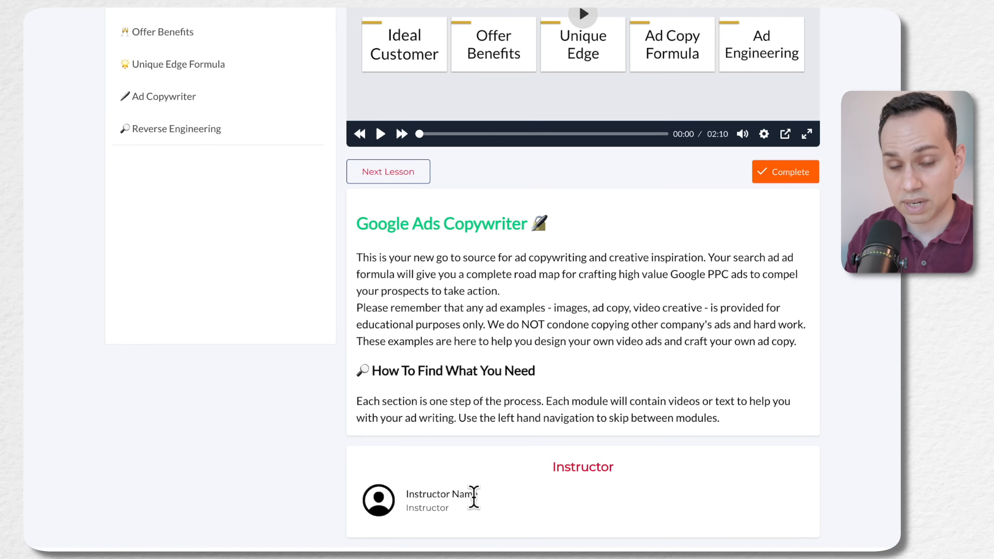
pyautogui.scroll(6, 493, 362)
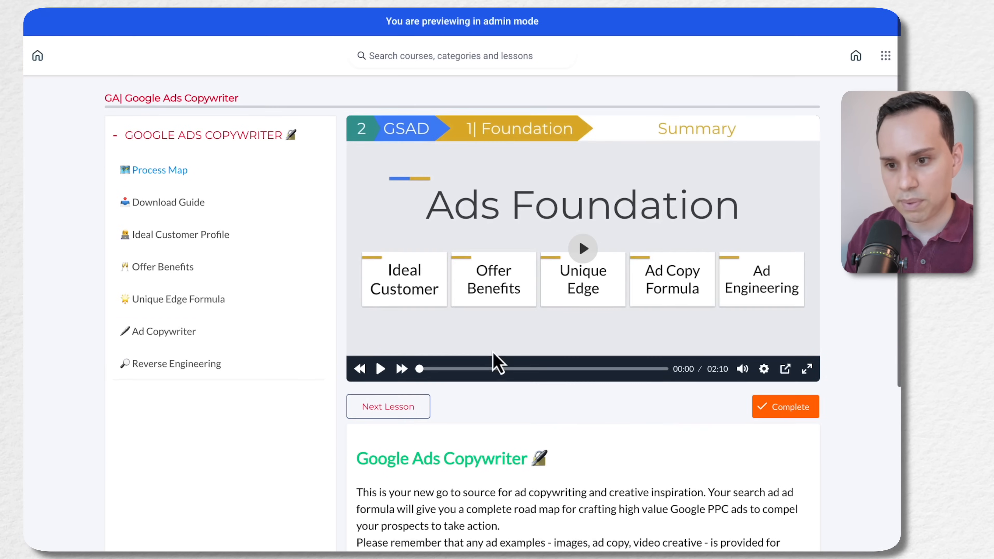
pyautogui.click(67, 252)
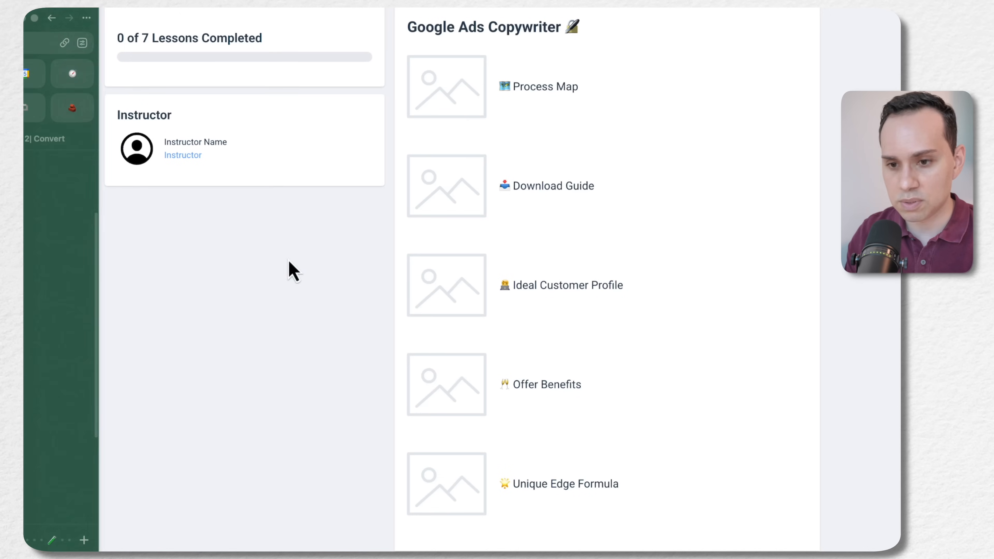
pyautogui.scroll(7, 327, 407)
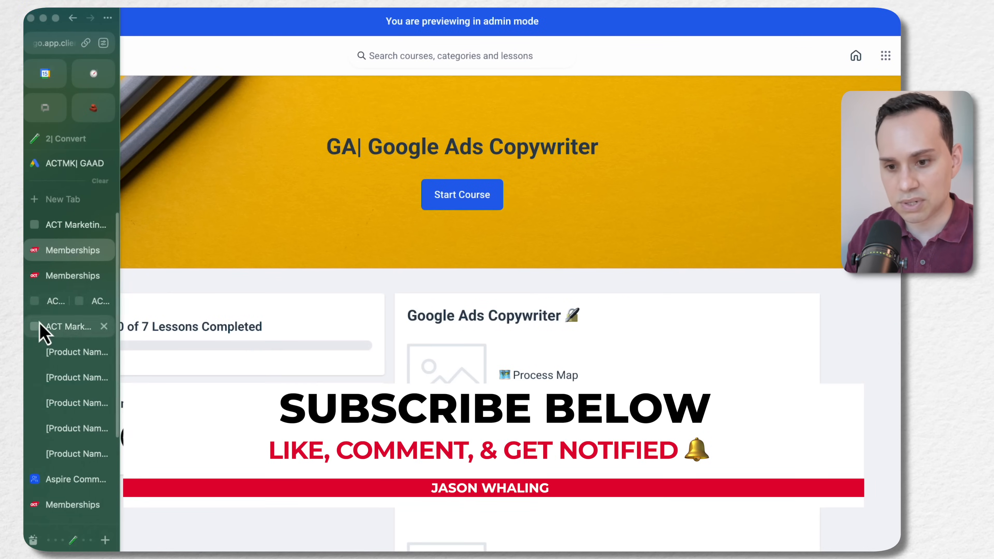
# Recheck the video and description in the Process Map lesson editor, and return to the course's product outline
pyautogui.click(70, 226)
pyautogui.click(357, 368)
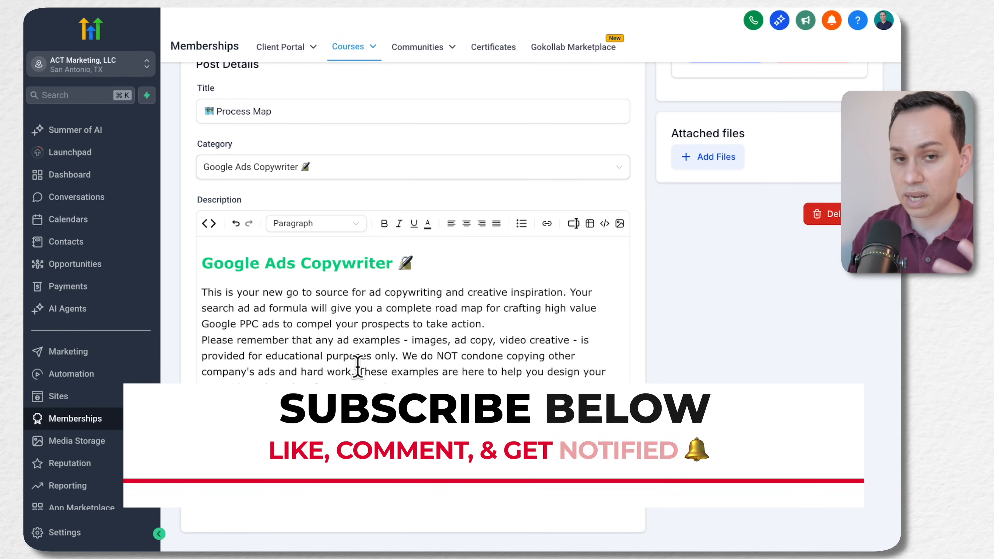
pyautogui.scroll(2, 358, 368)
pyautogui.scroll(8, 358, 368)
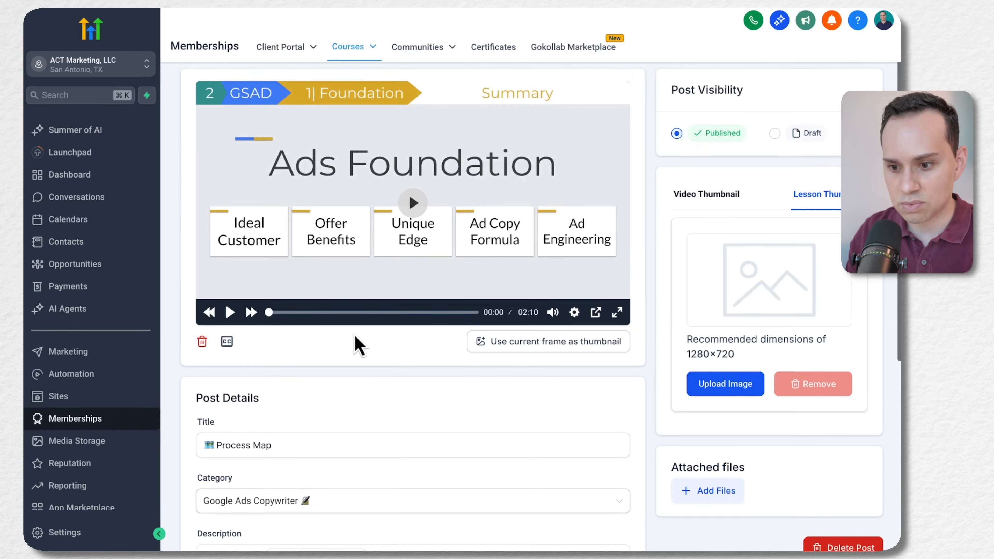
pyautogui.scroll(-10, 355, 344)
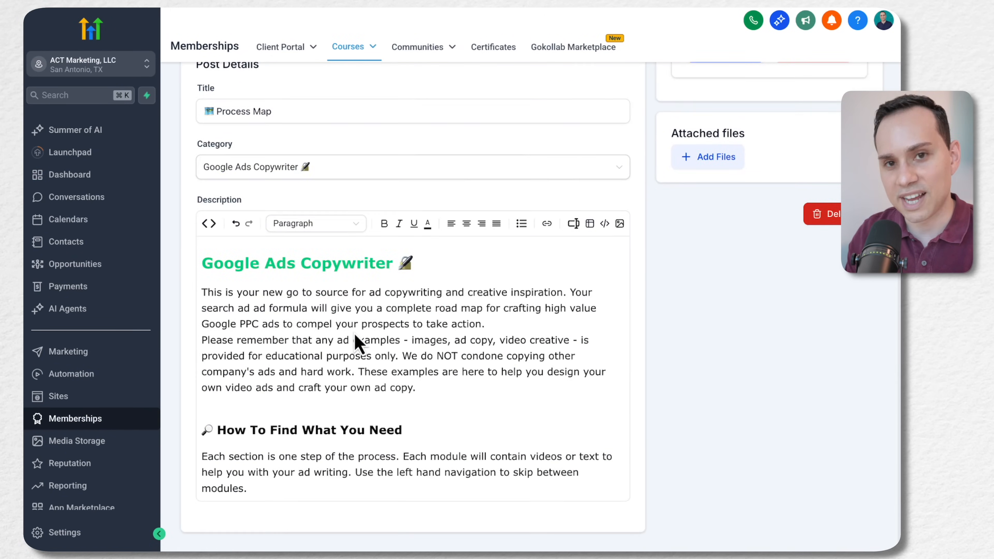
pyautogui.scroll(10, 355, 344)
pyautogui.click(221, 90)
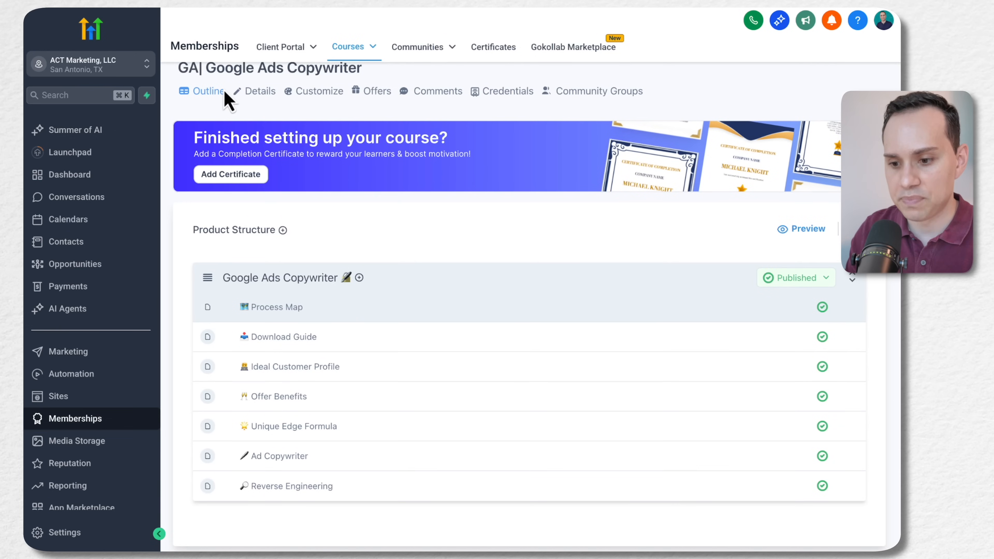
pyautogui.scroll(-1, 329, 360)
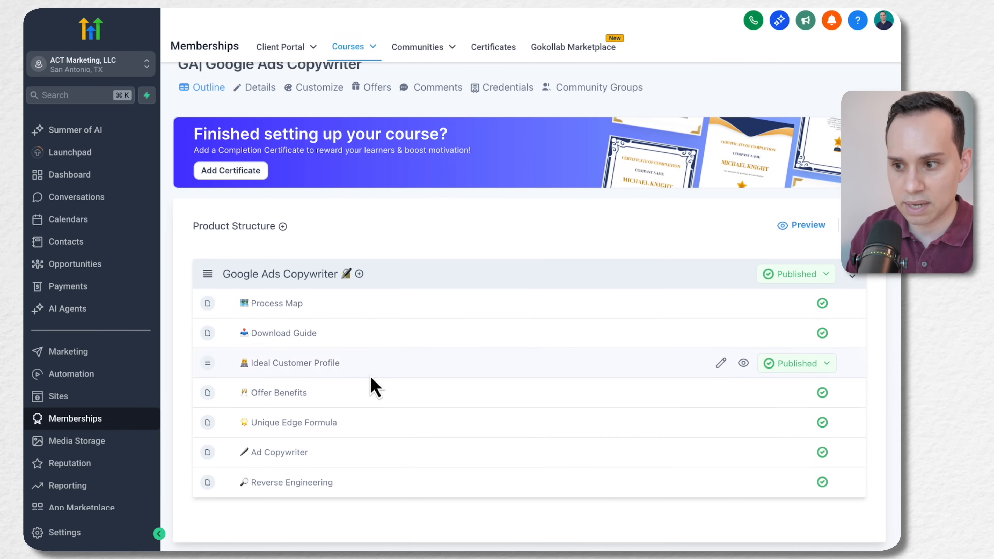
pyautogui.scroll(1, 371, 384)
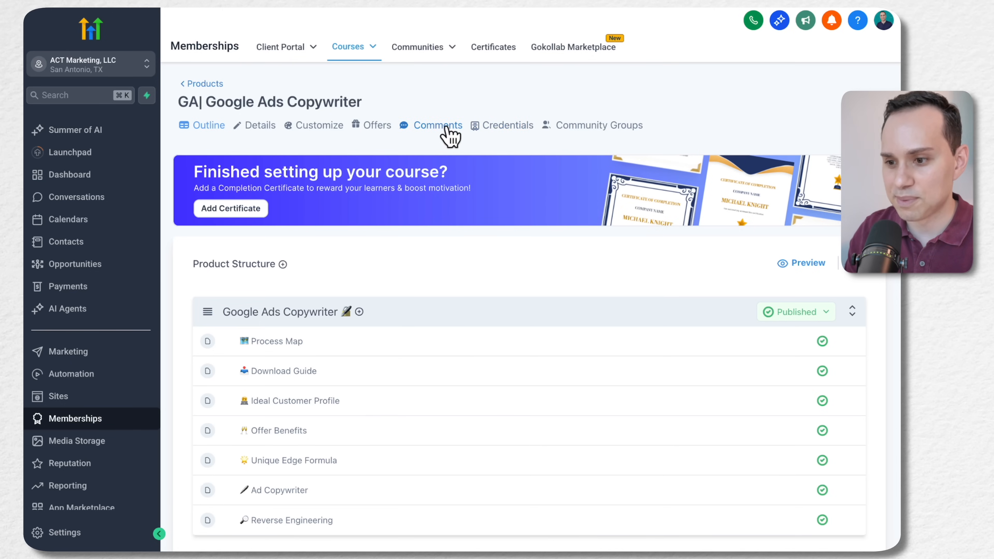
# Start a new course offer titled "GK| Google Ads Launch Kit"
pyautogui.moveTo(351, 53)
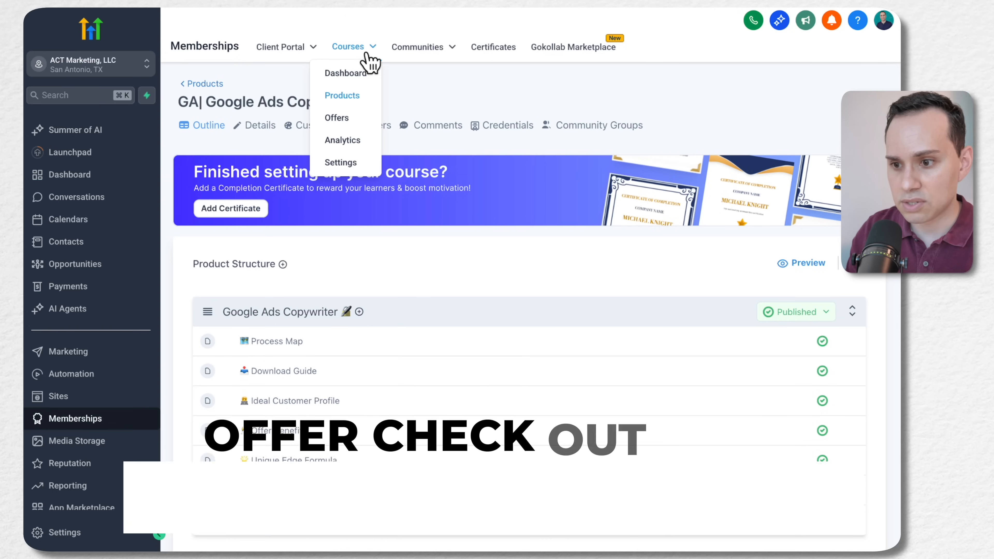
pyautogui.click(337, 120)
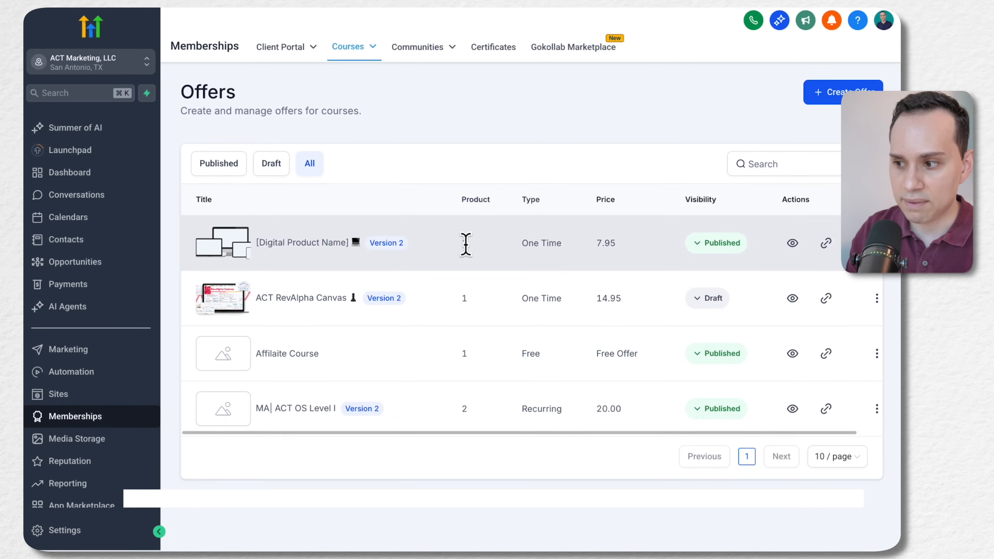
pyautogui.click(825, 94)
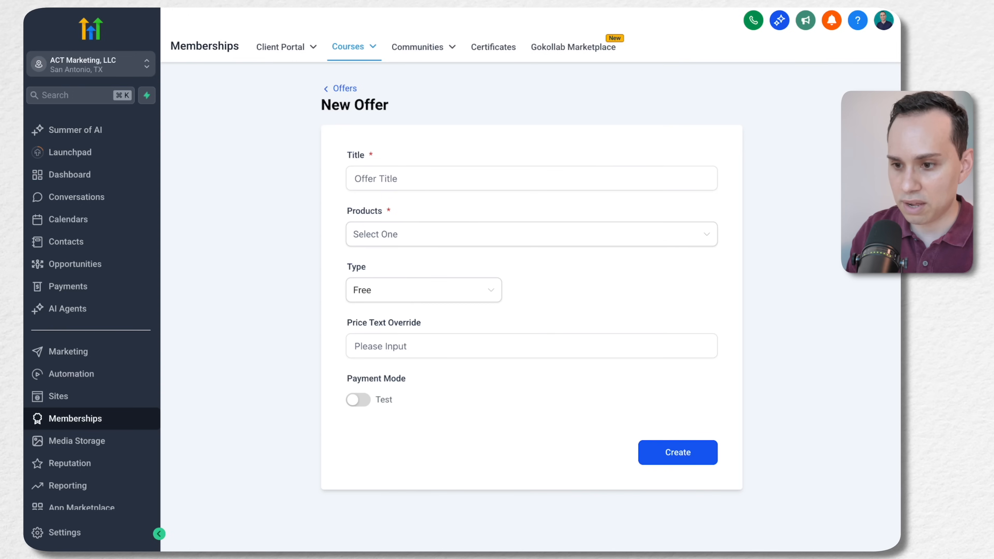
pyautogui.click(433, 177)
pyautogui.write('GK| Google Ads Launch Kit')
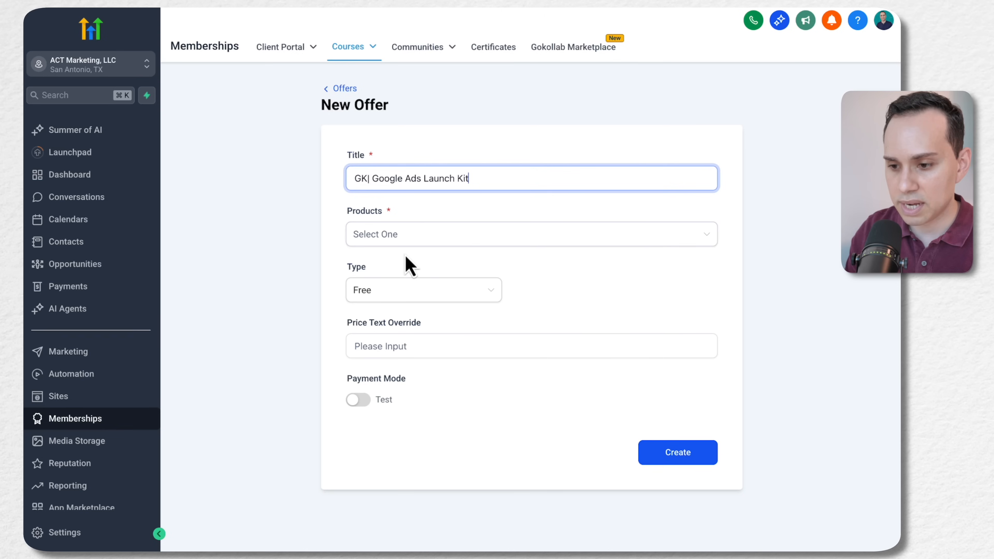
# Include GK| Google Ads Launch Kit, RevAlpha Canvas and ACT OS in the offer and retitle it "GK| Google Ads Launch Kit Bundle"
pyautogui.click(406, 239)
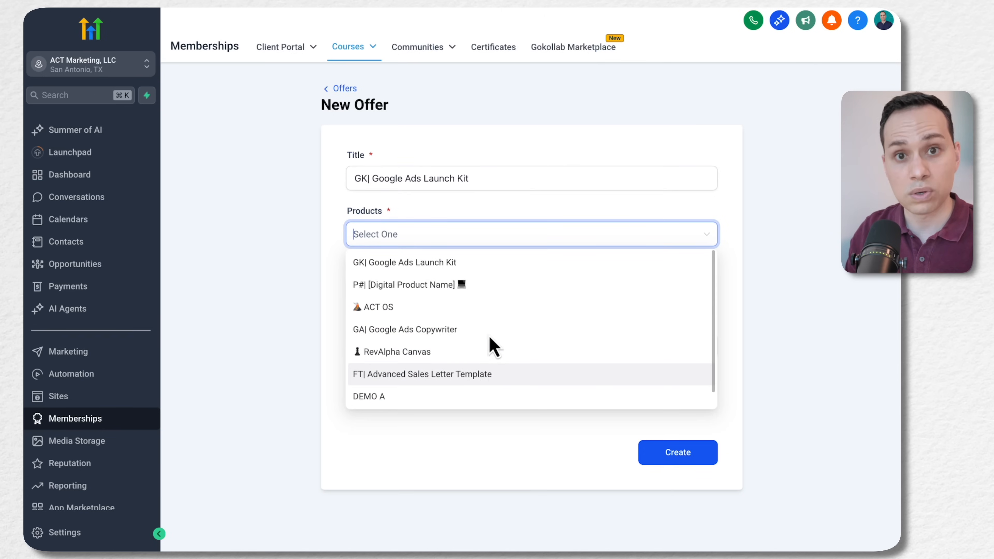
pyautogui.click(520, 267)
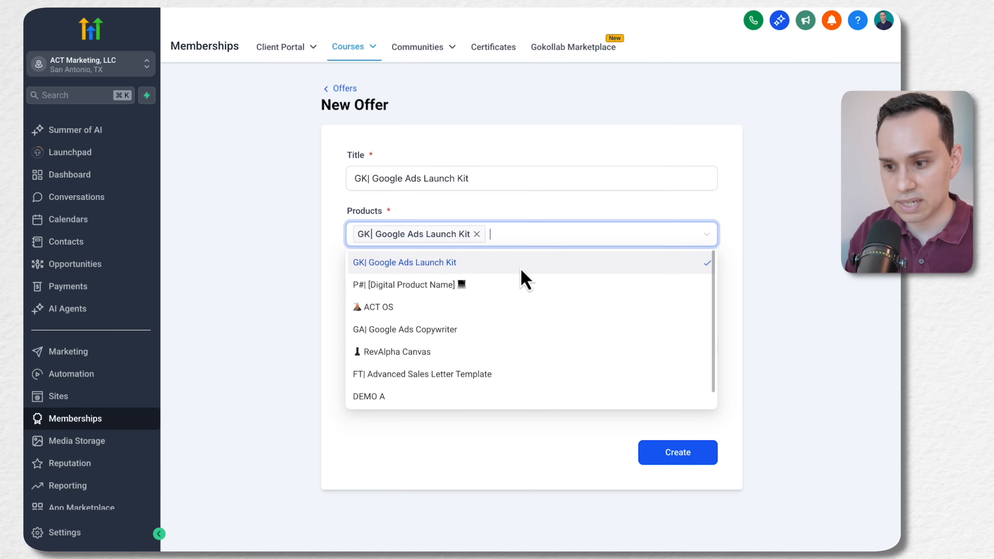
pyautogui.click(486, 349)
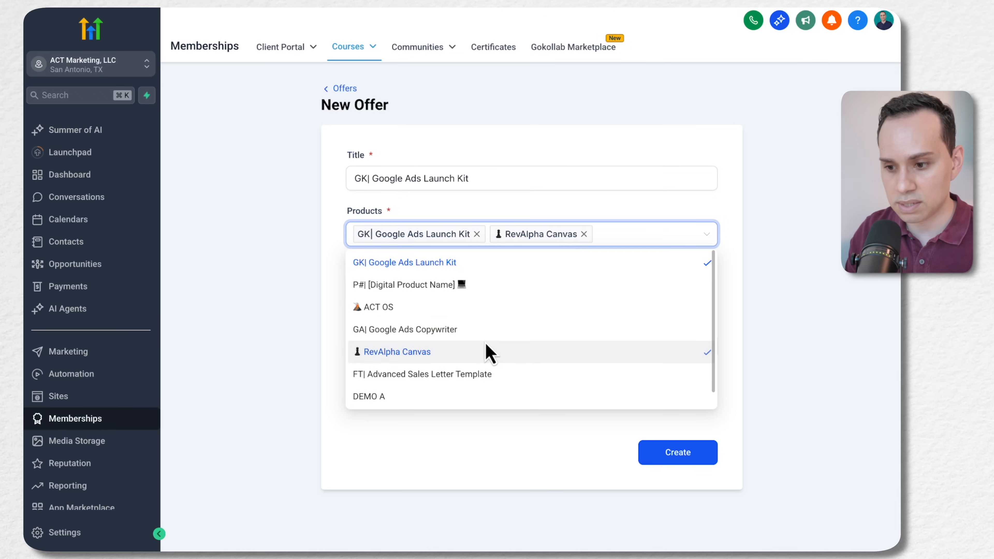
pyautogui.click(470, 311)
pyautogui.click(728, 266)
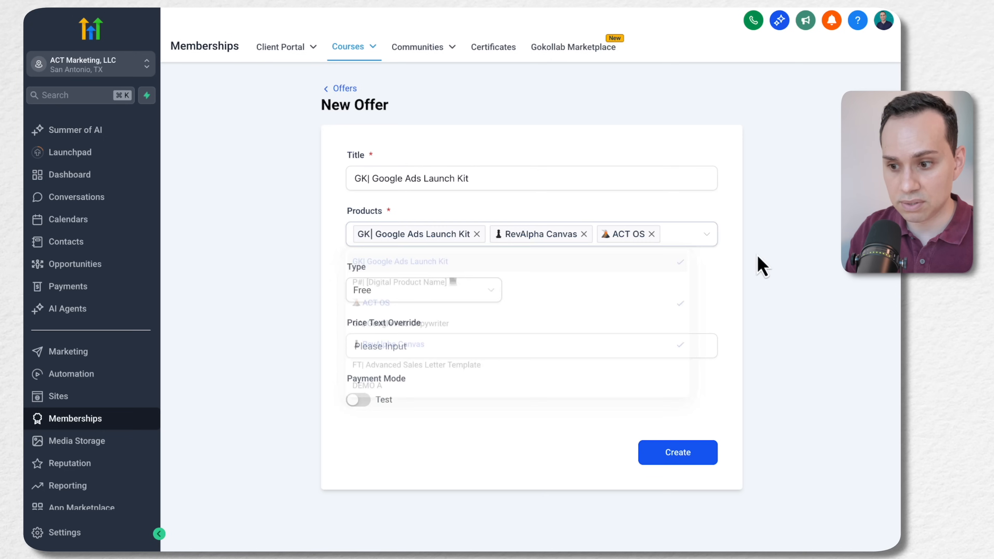
pyautogui.click(537, 183)
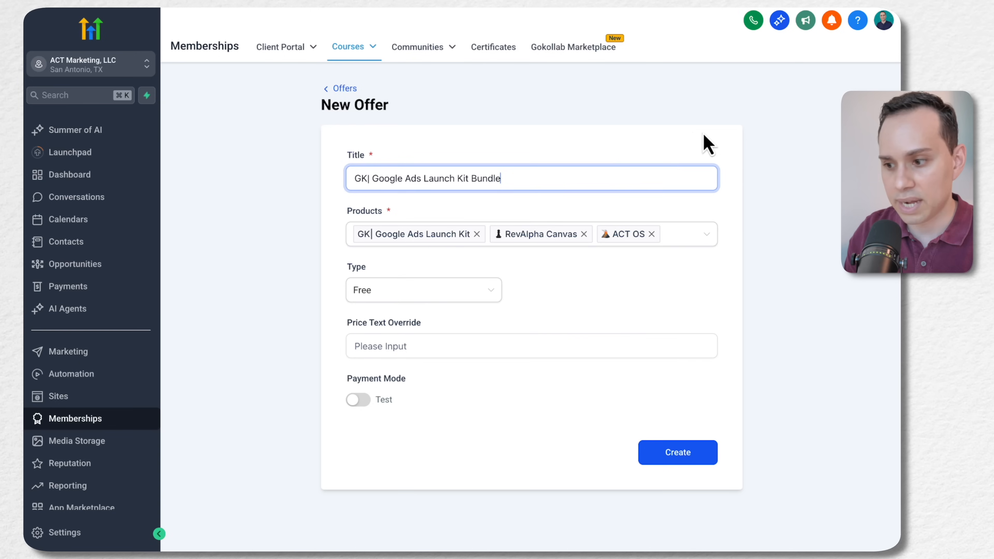
# Remove ACT OS and RevAlpha Canvas from the new offer's products, keeping only GK| Google Ads Launch Kit
pyautogui.click(651, 234)
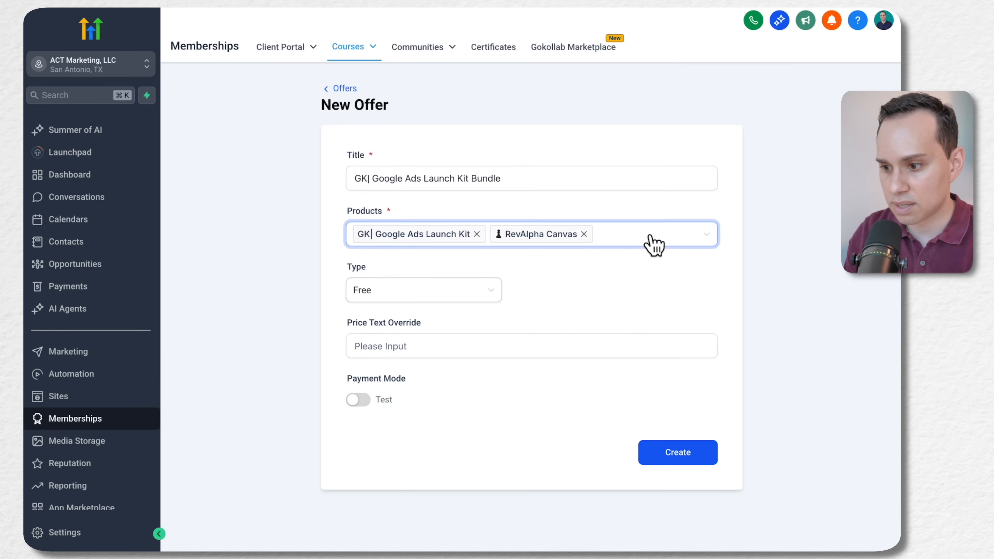
pyautogui.click(584, 234)
pyautogui.click(536, 307)
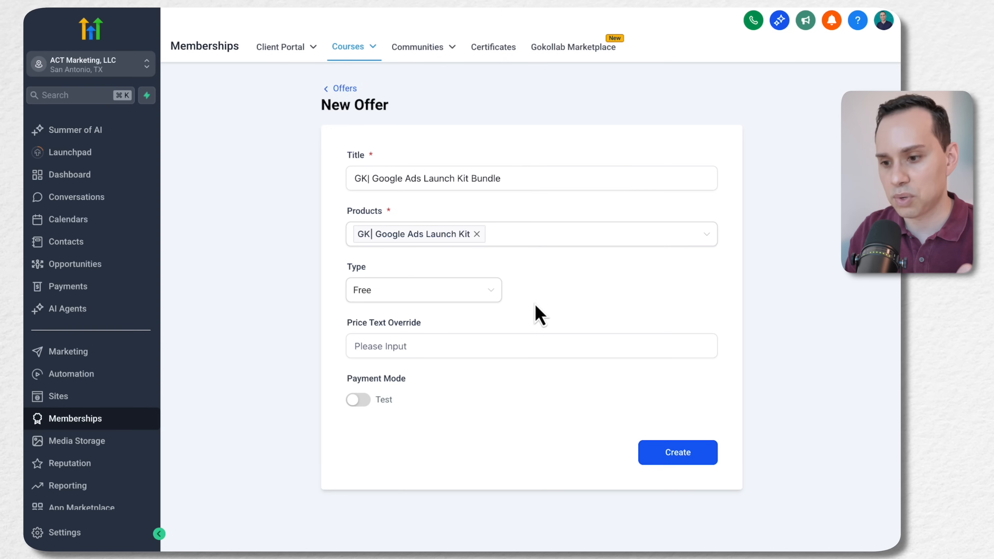
# Make the offer a One Time payment of 29 USD and create it
pyautogui.click(494, 293)
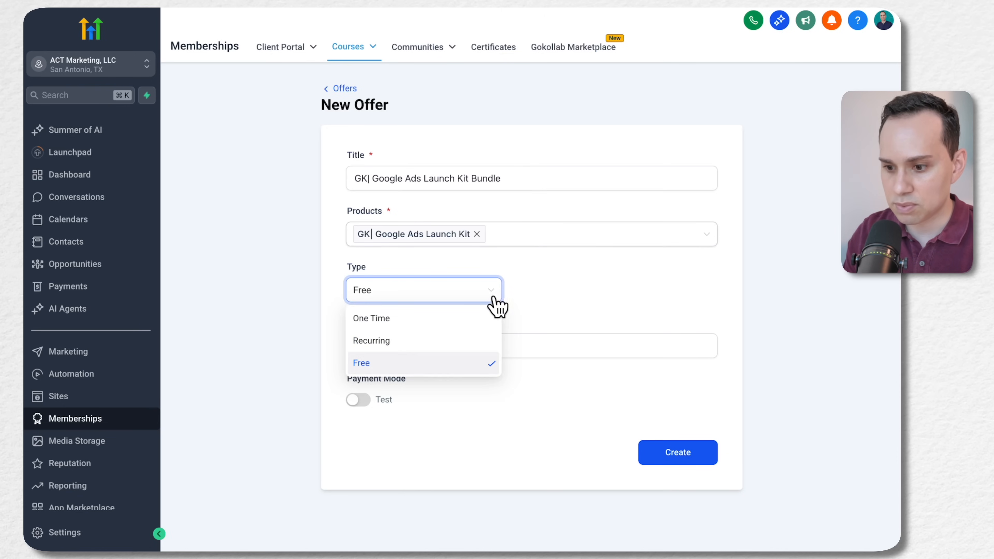
pyautogui.click(438, 327)
pyautogui.click(570, 291)
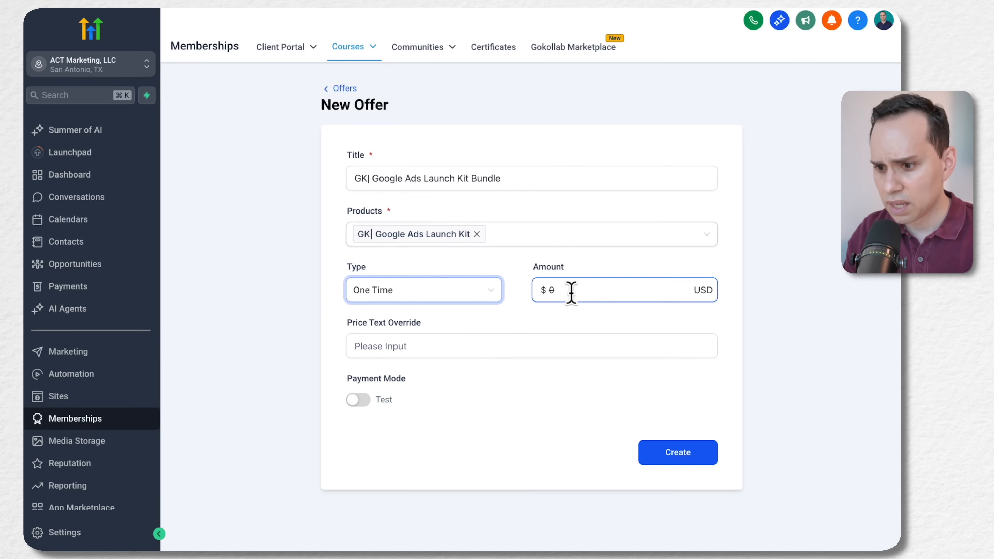
pyautogui.click(415, 183)
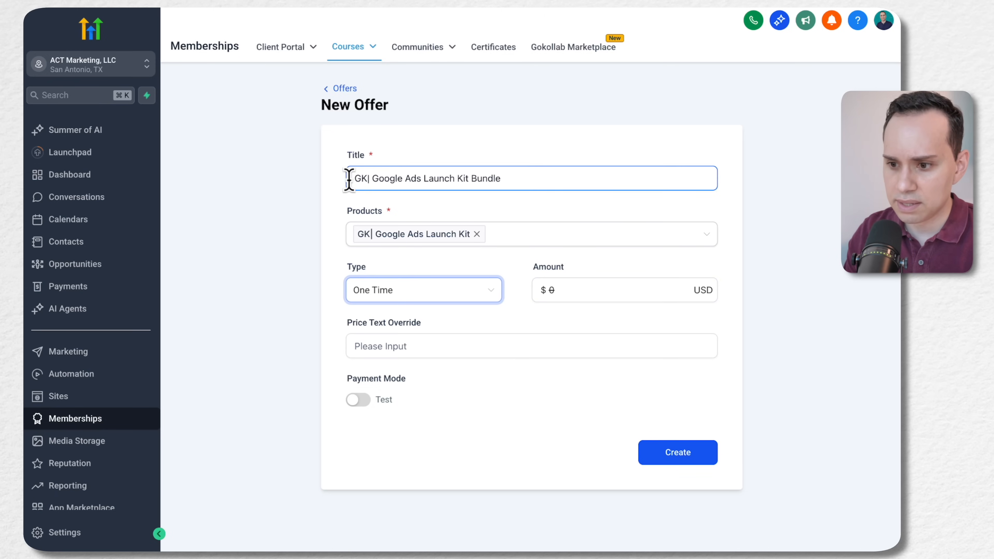
pyautogui.click(529, 187)
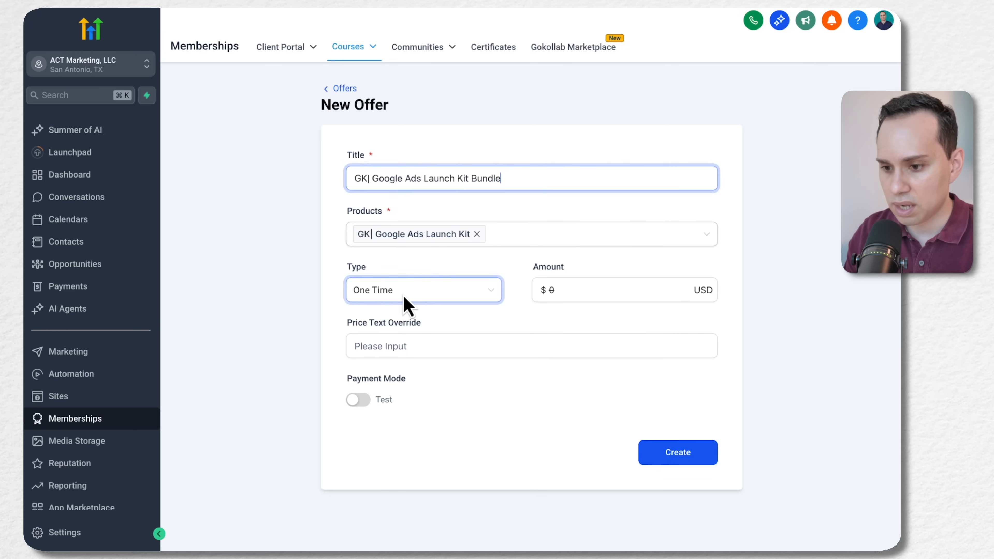
pyautogui.click(566, 289)
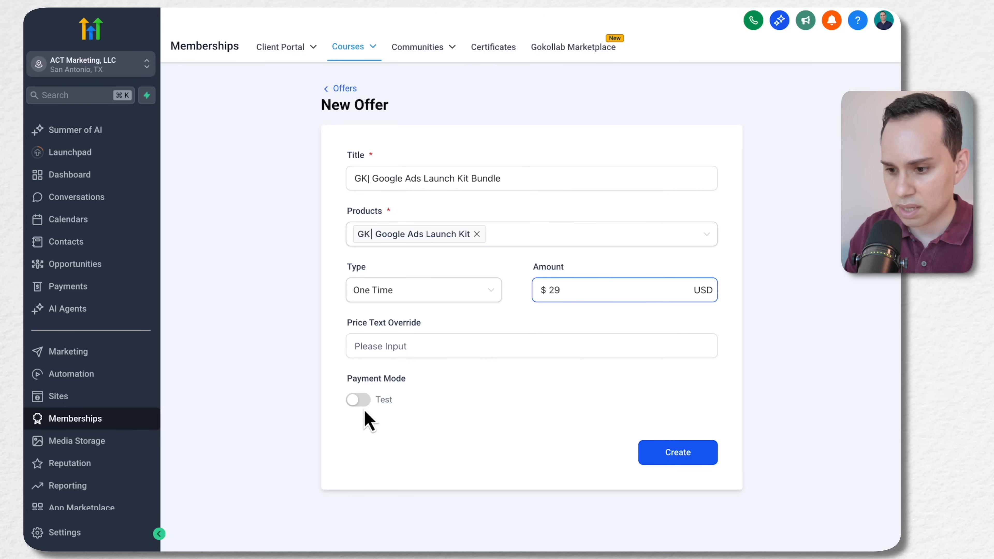
pyautogui.click(684, 461)
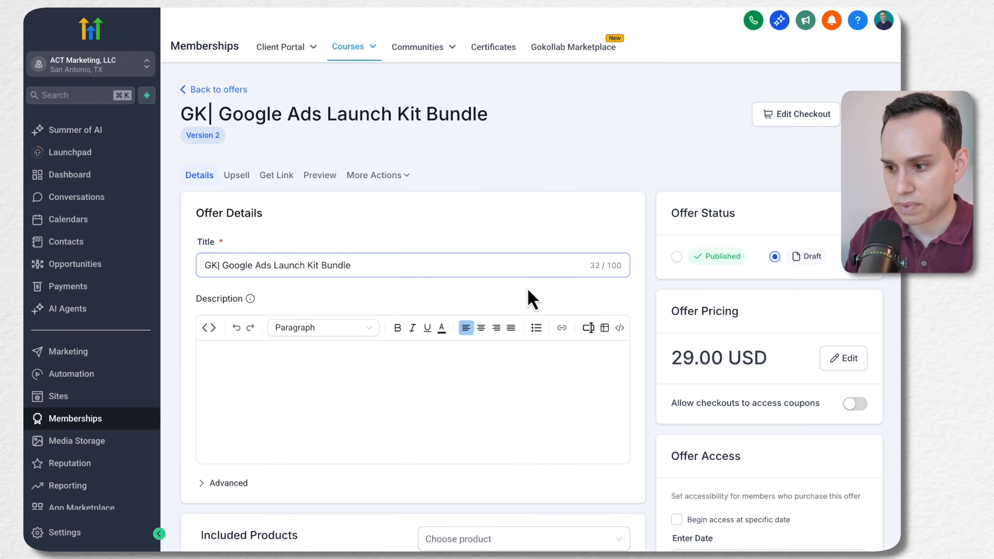
# Set the status of the GK| Google Ads Launch Kit Bundle offer to Published
pyautogui.scroll(-5, 698, 343)
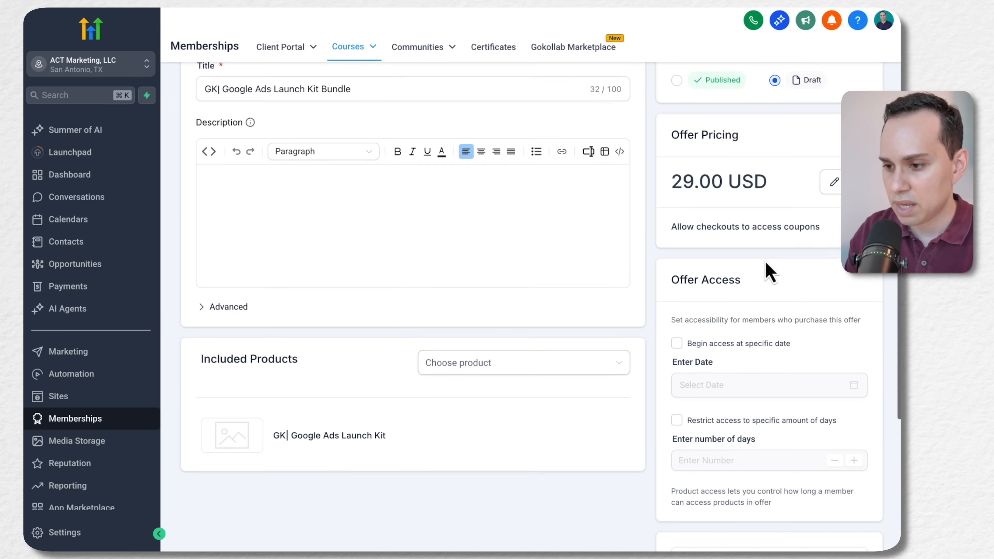
pyautogui.scroll(3, 766, 271)
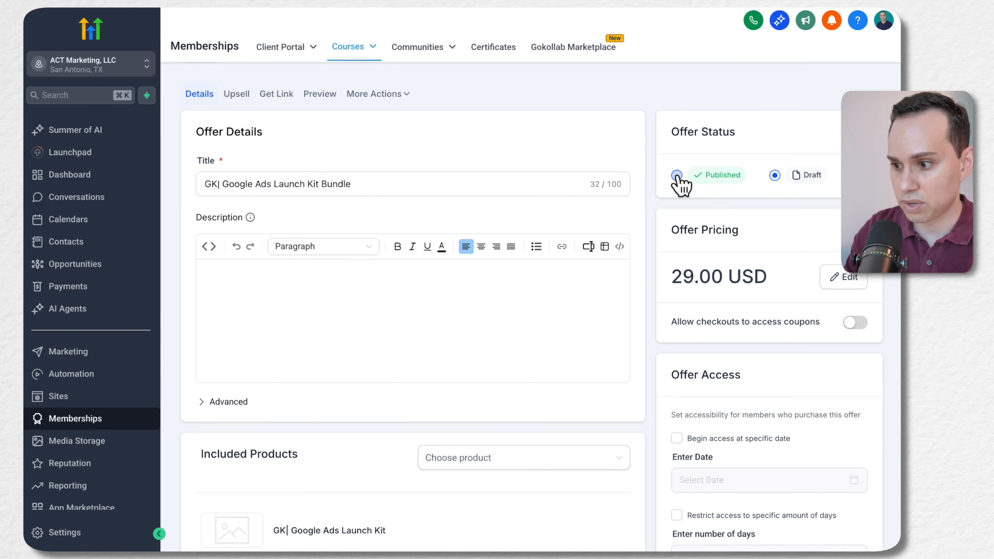
pyautogui.scroll(-8, 679, 184)
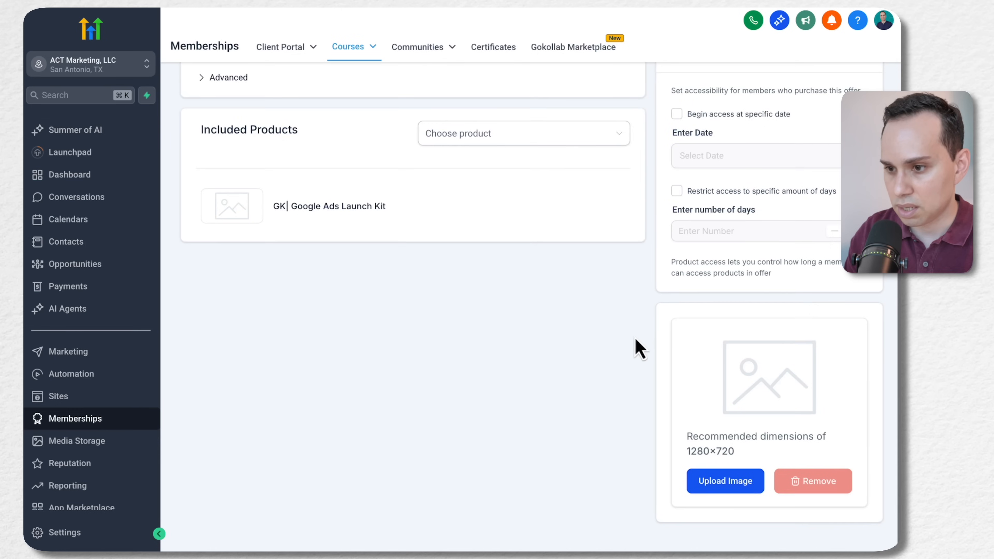
pyautogui.scroll(10, 639, 344)
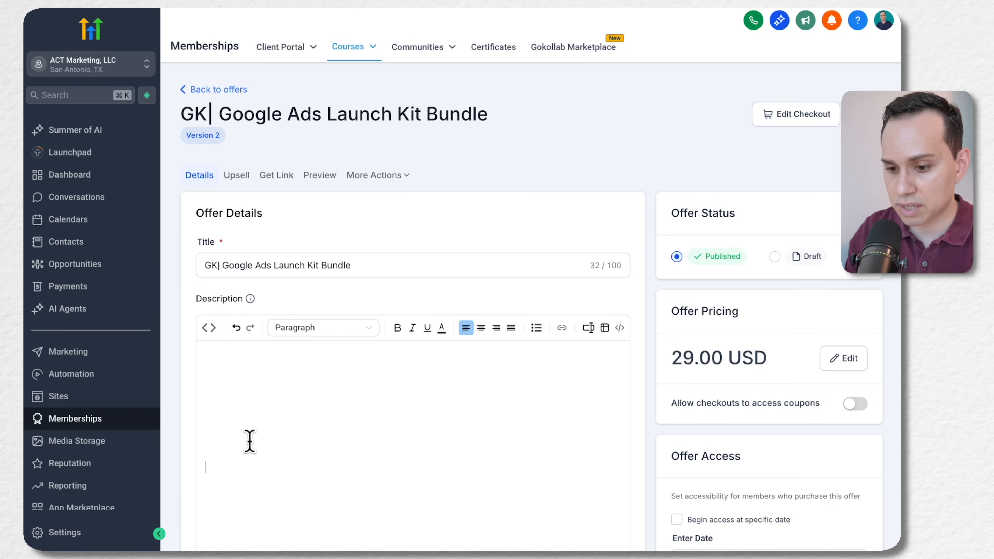
# Paste the formatted Google Ads sales copy into the offer's description and save the offer
pyautogui.press('super+v')
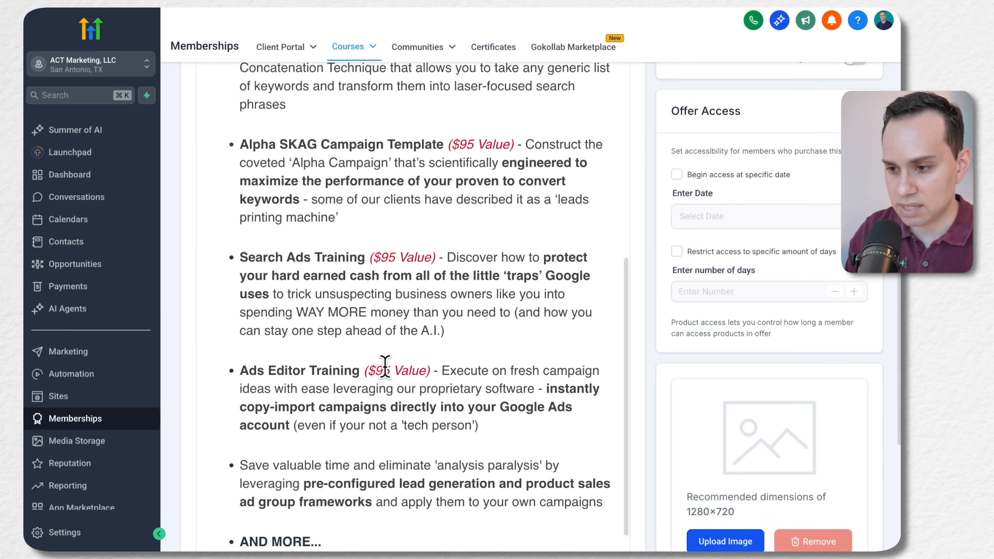
pyautogui.scroll(10, 384, 366)
pyautogui.click(399, 418)
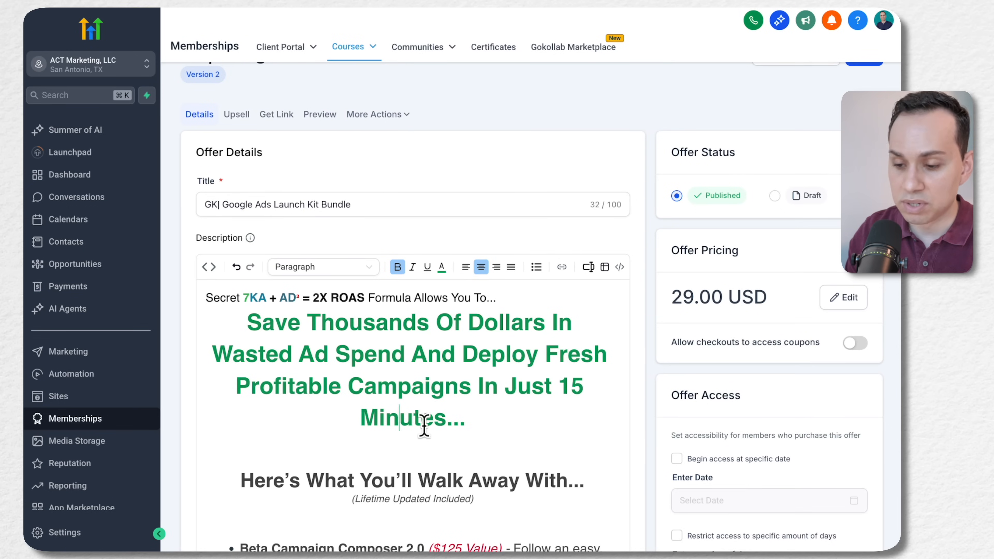
pyautogui.scroll(3, 552, 374)
pyautogui.click(820, 117)
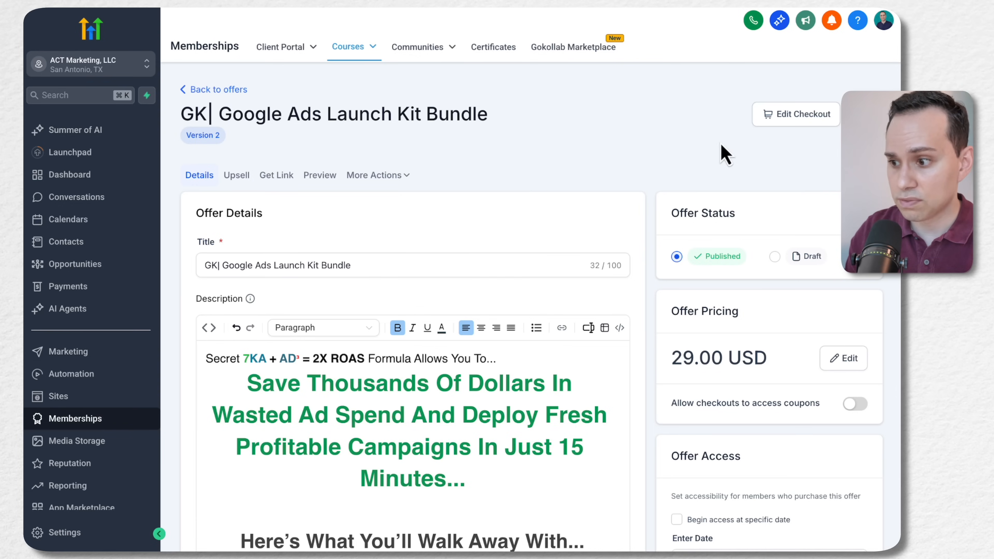
# Review how the title, sales copy and price appear on the offer's checkout page
pyautogui.click(779, 117)
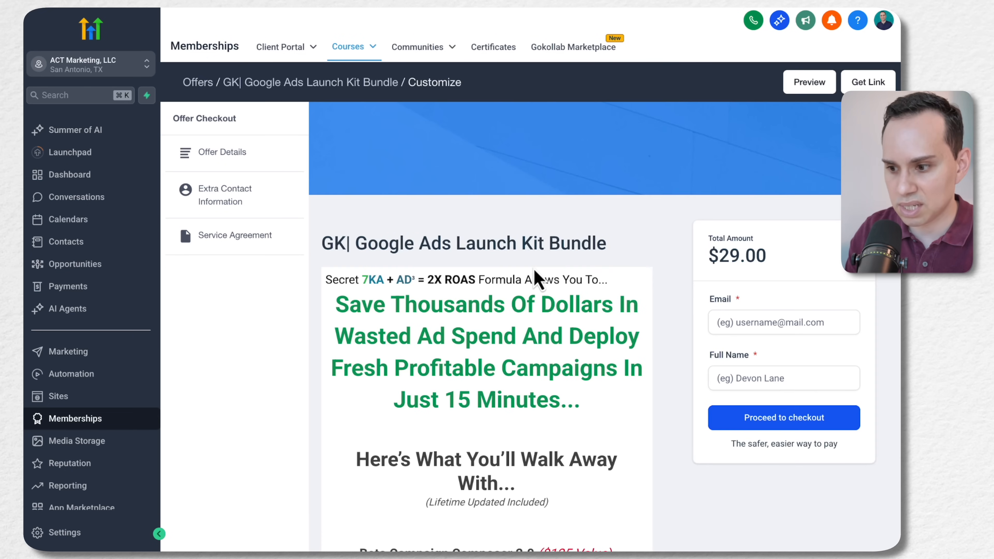
pyautogui.scroll(-10, 541, 274)
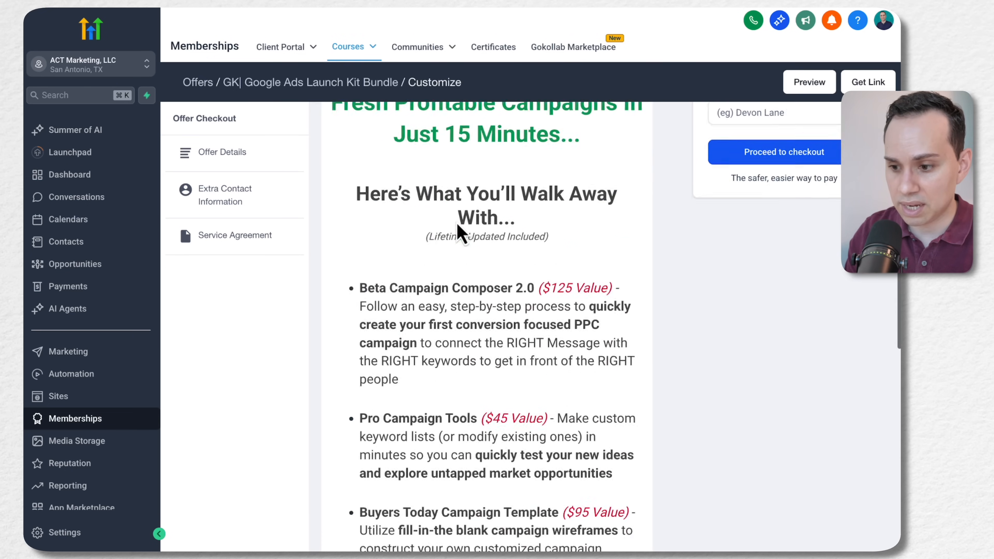
pyautogui.scroll(-5, 460, 235)
pyautogui.scroll(15, 468, 455)
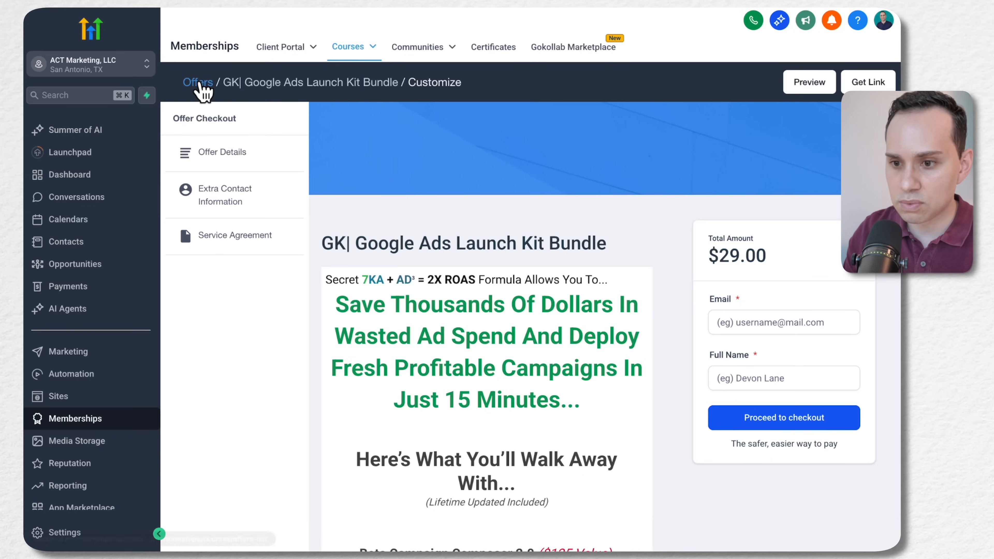
# Reopen the GK| Google Ads Launch Kit Bundle offer from the offers list and check its pricing
pyautogui.click(199, 84)
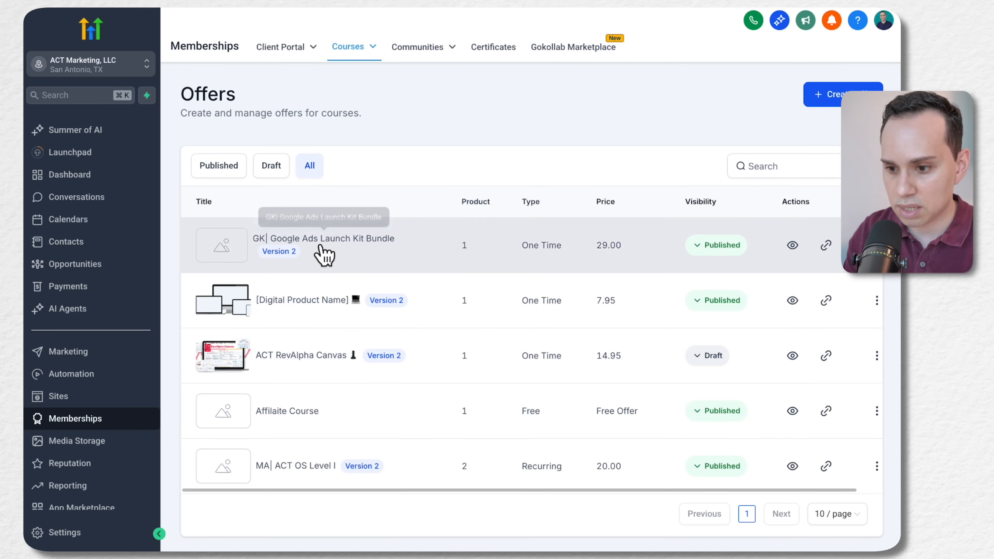
pyautogui.click(321, 246)
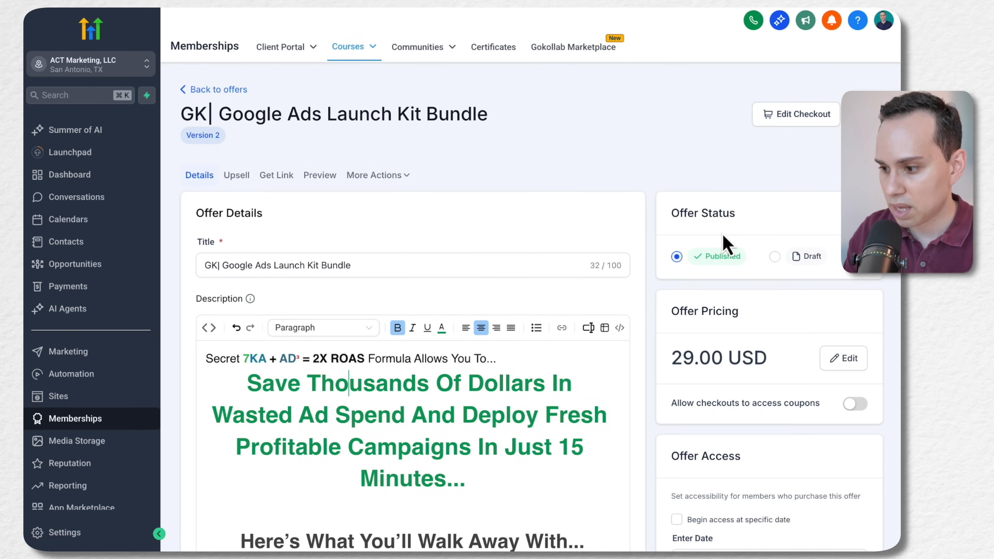
pyautogui.scroll(-2, 724, 235)
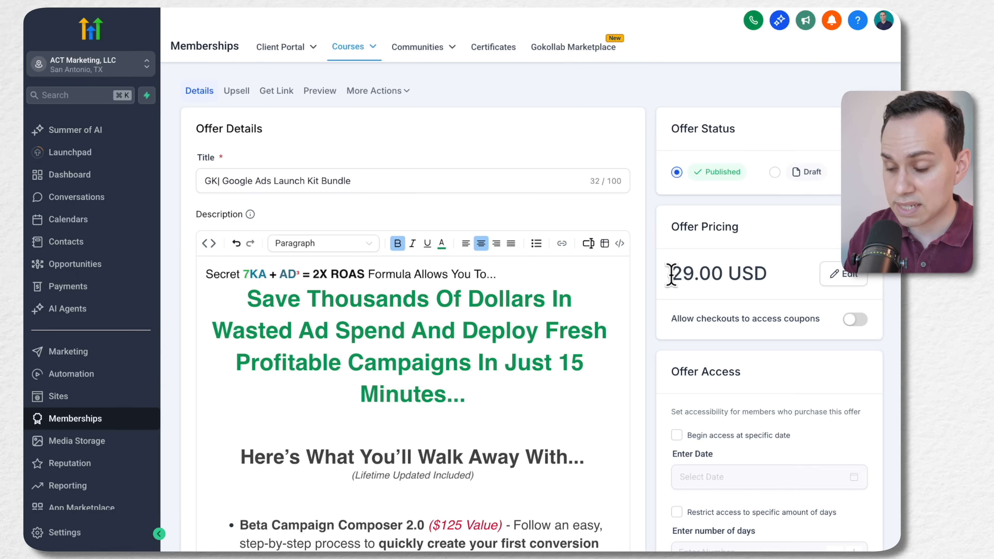
pyautogui.moveTo(670, 274); pyautogui.dragTo(766, 275)
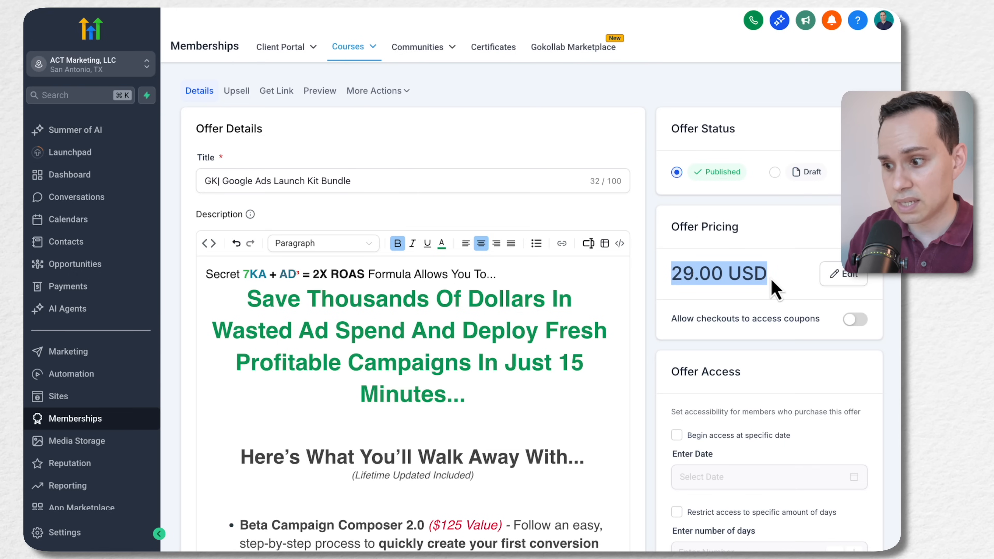
pyautogui.click(366, 48)
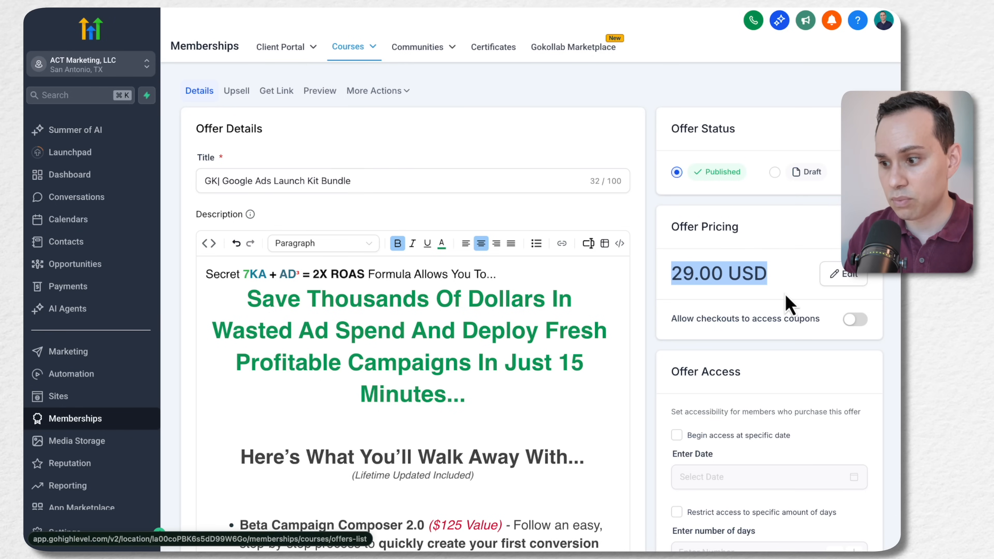
pyautogui.click(761, 279)
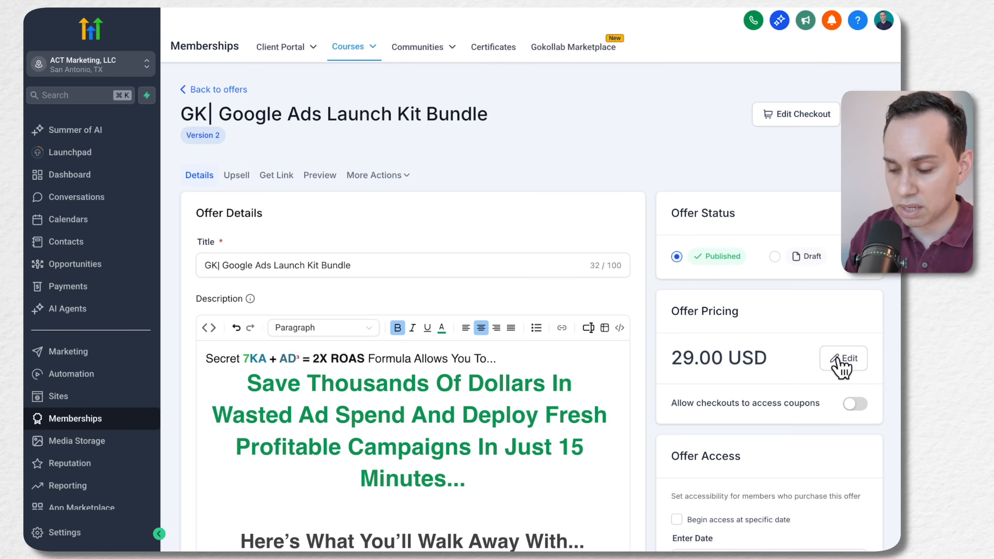
# Inspect the offer's one-time pricing plan, including price and price text override, and close it without saving
pyautogui.click(845, 358)
pyautogui.click(331, 293)
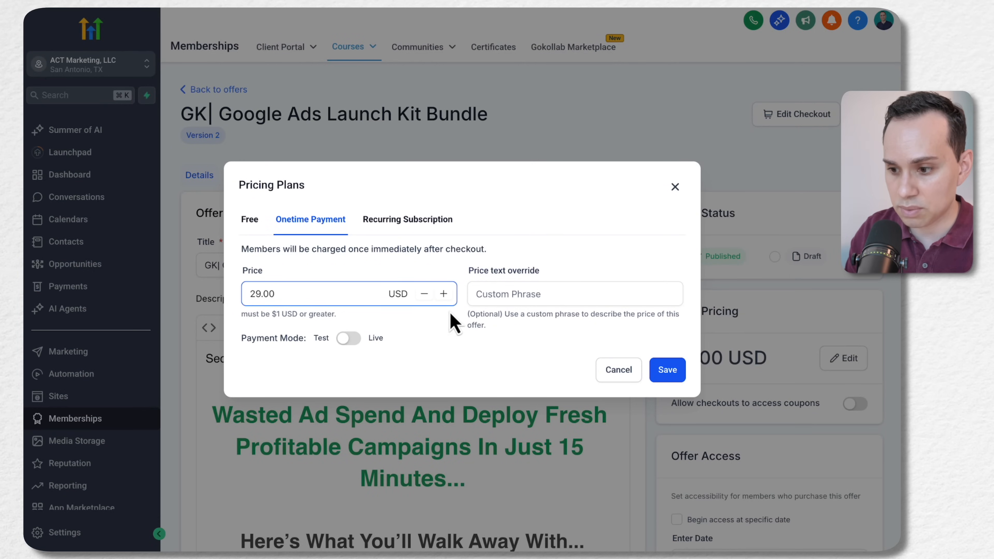
pyautogui.click(535, 293)
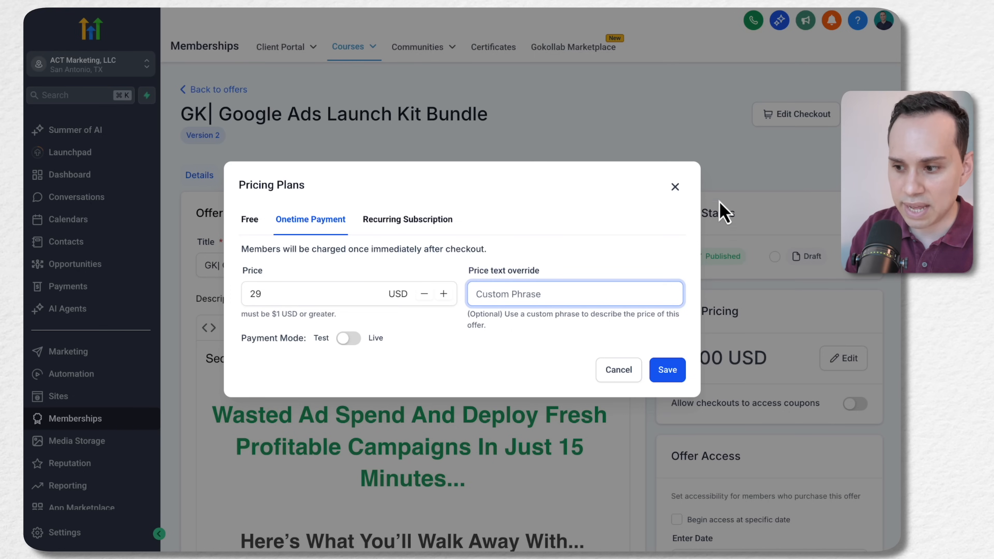
pyautogui.click(675, 189)
pyautogui.scroll(-10, 721, 279)
pyautogui.scroll(10, 709, 286)
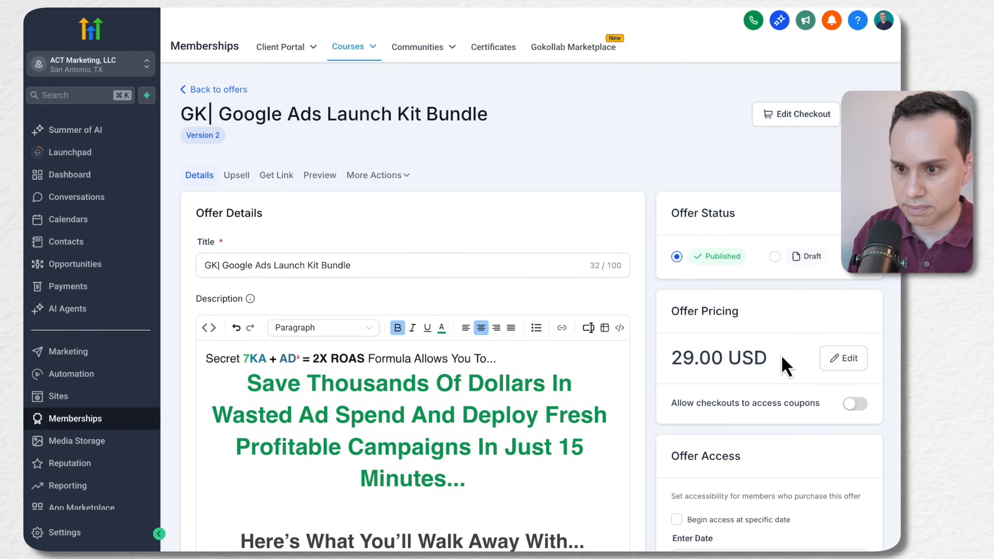
# Open the GK| Google Ads Launch Kit Bundle product in Payments and go to its pricing
pyautogui.moveTo(354, 49)
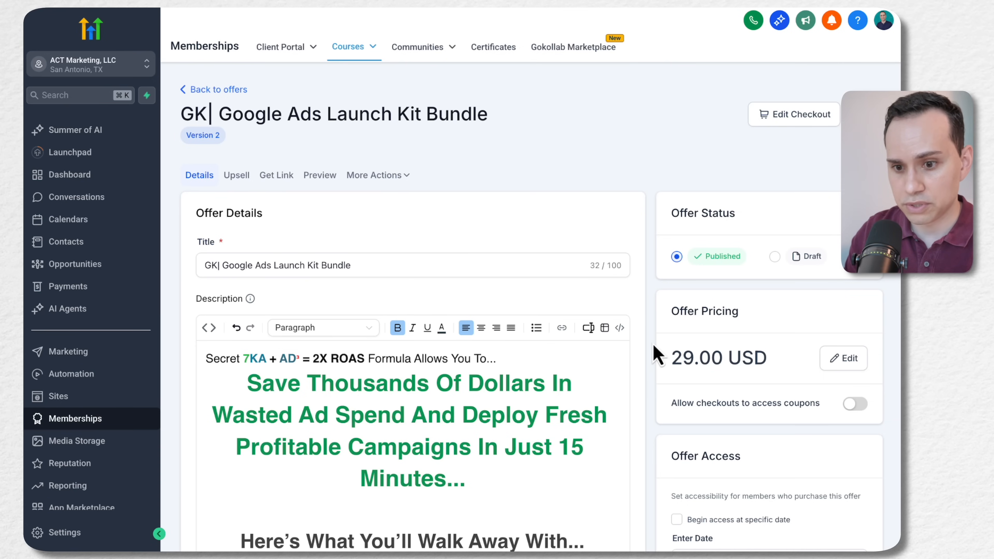
pyautogui.click(67, 290)
pyautogui.click(704, 57)
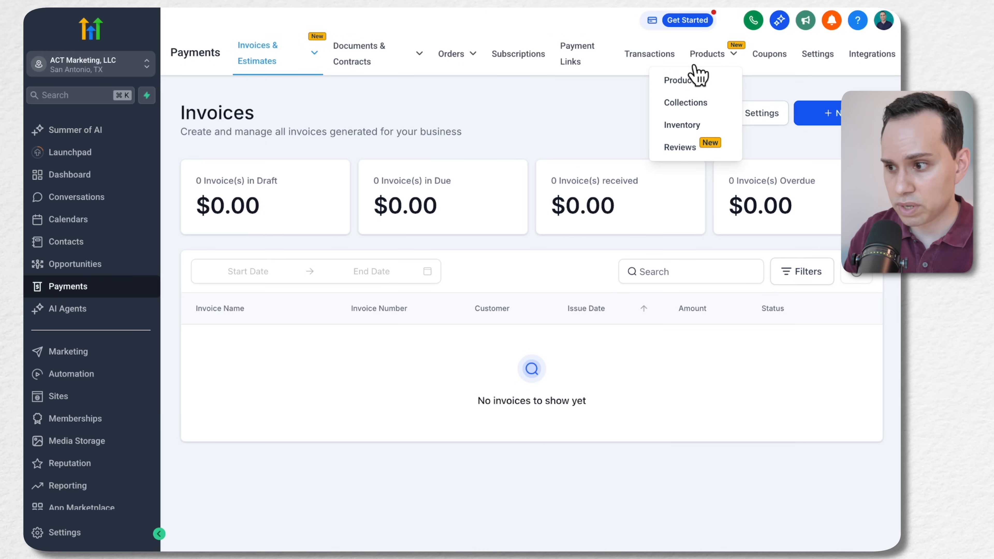
pyautogui.click(680, 80)
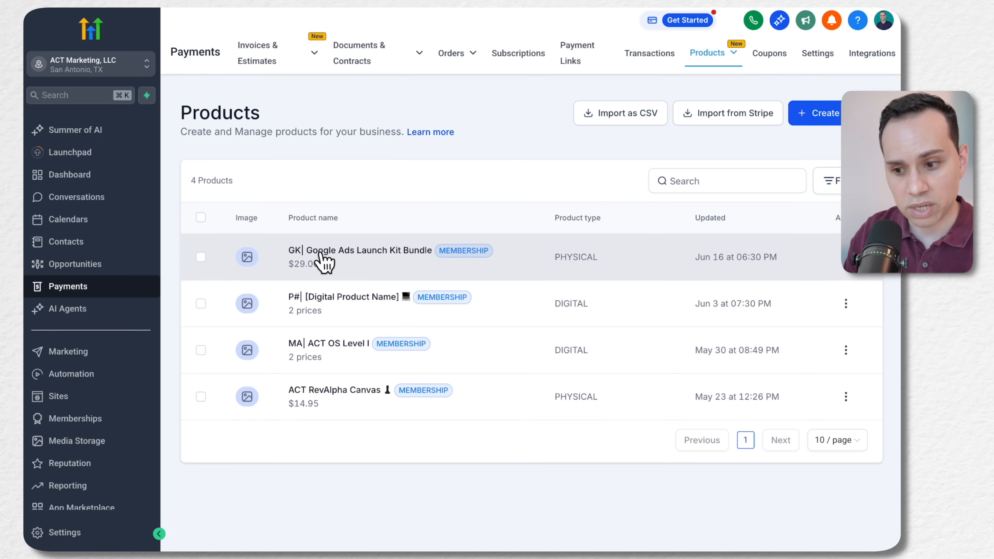
pyautogui.click(324, 263)
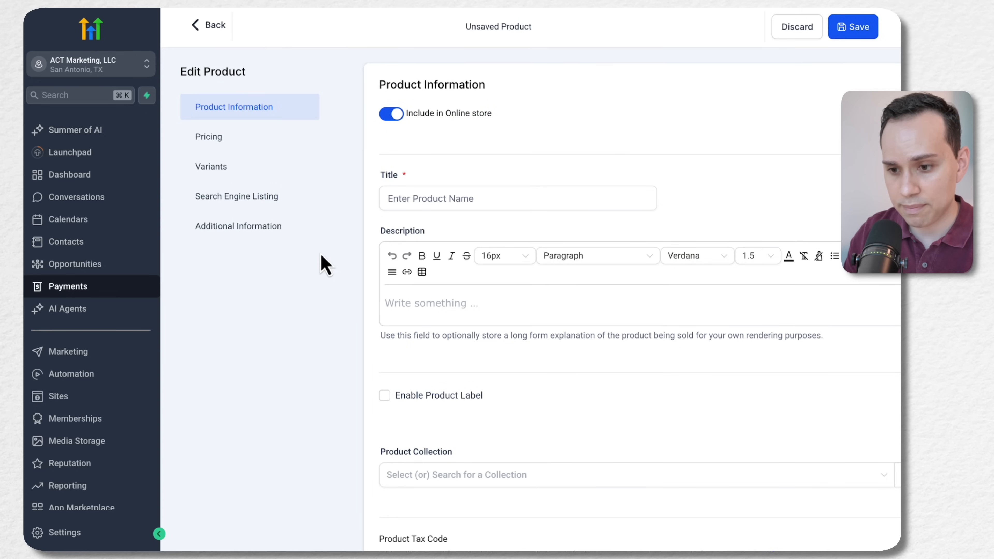
pyautogui.click(212, 143)
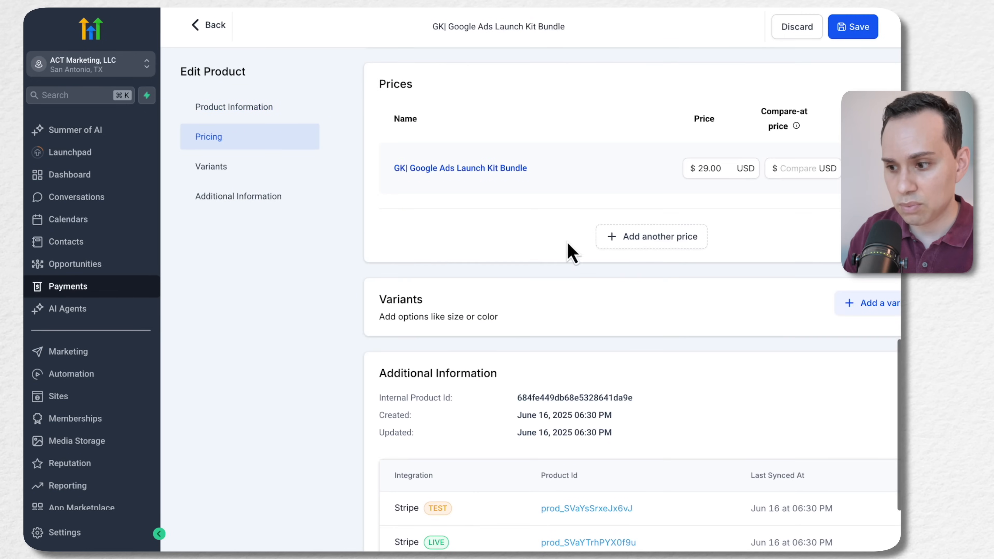
# Add another price to the product and name it "GK| Google Ads Launch Kit - Full"
pyautogui.click(645, 236)
pyautogui.click(527, 259)
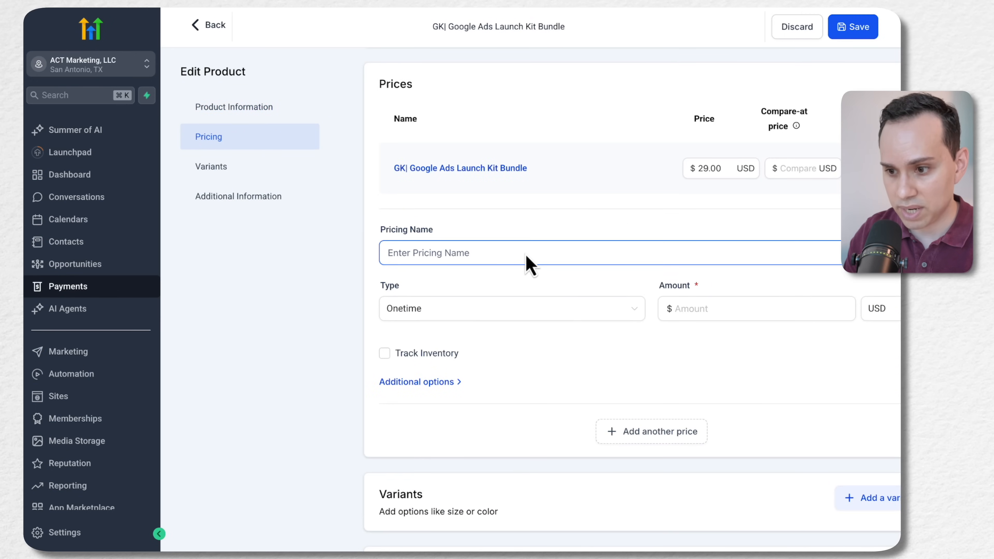
pyautogui.write('GK')
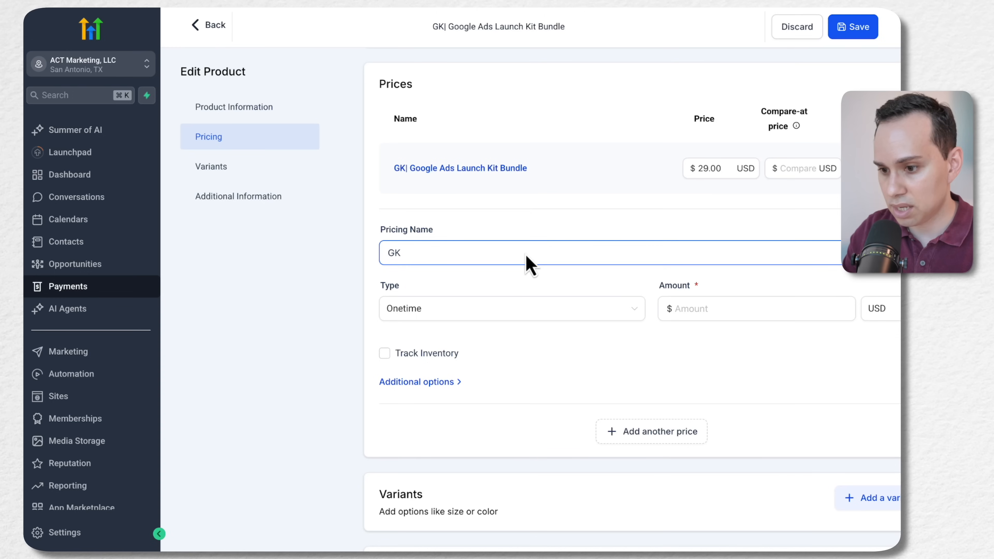
pyautogui.write('| Google Ads L')
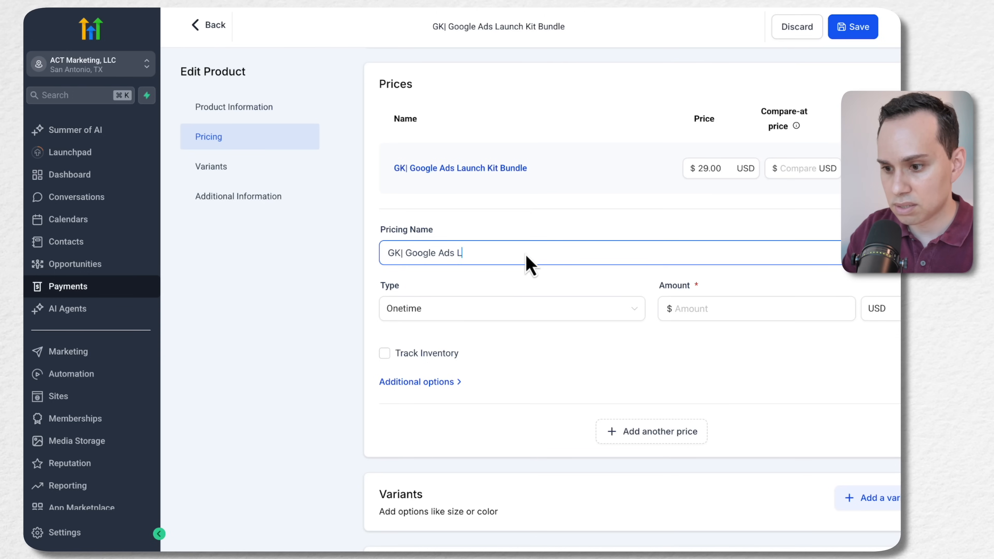
pyautogui.write('aunch ')
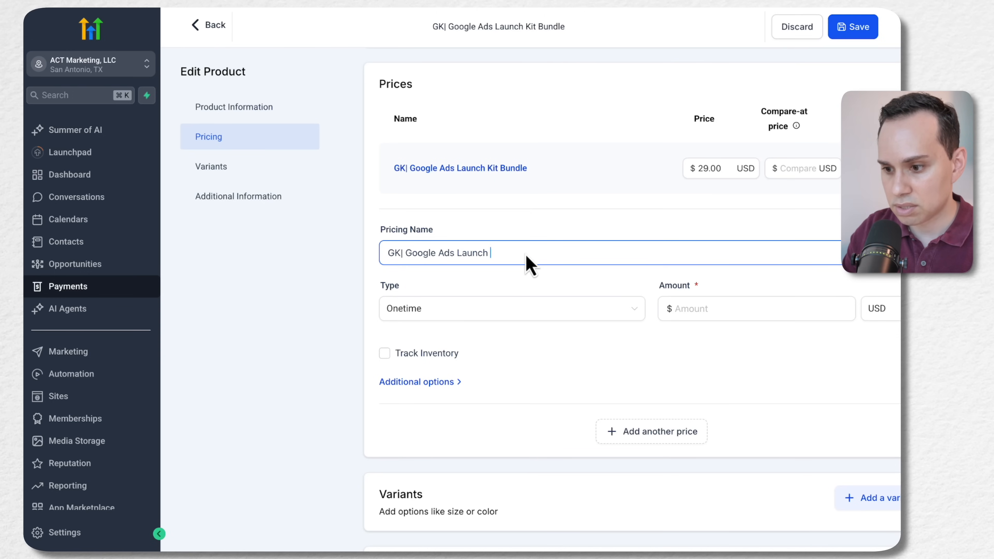
pyautogui.write('Kit')
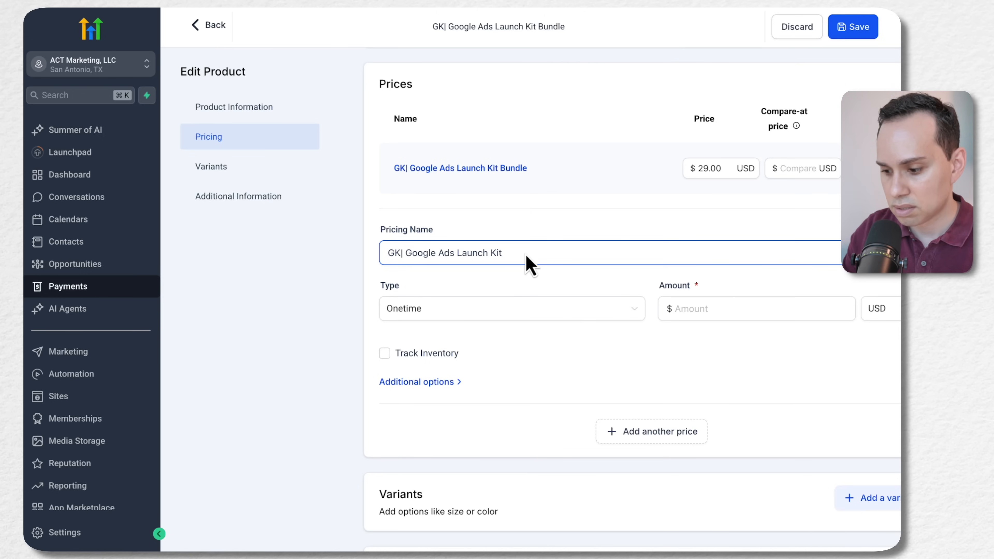
pyautogui.write(' - Full')
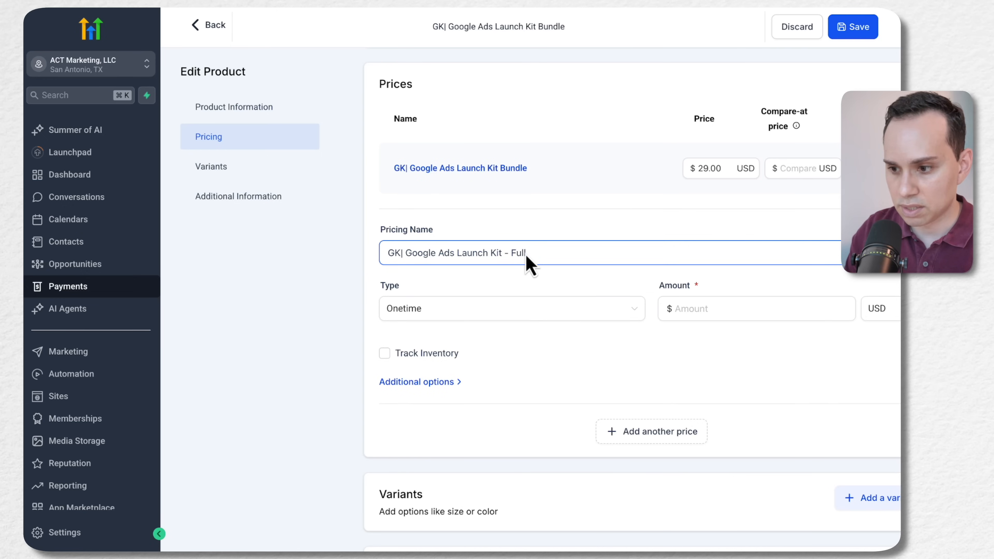
# Set the new one-time price's amount to $95 USD and save the product
pyautogui.click(694, 309)
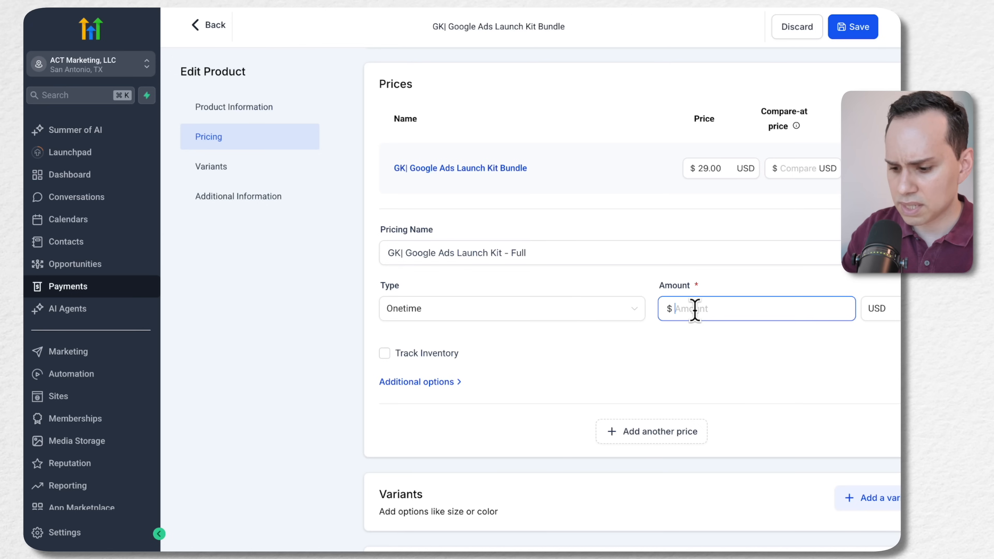
pyautogui.write('95')
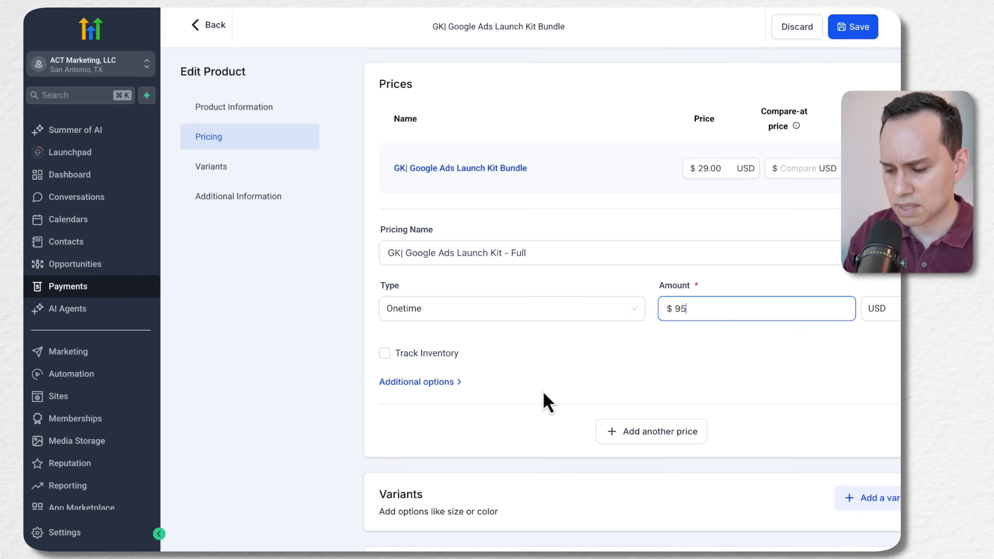
pyautogui.click(546, 401)
pyautogui.hscroll(2, 547, 403)
pyautogui.hscroll(-2, 459, 411)
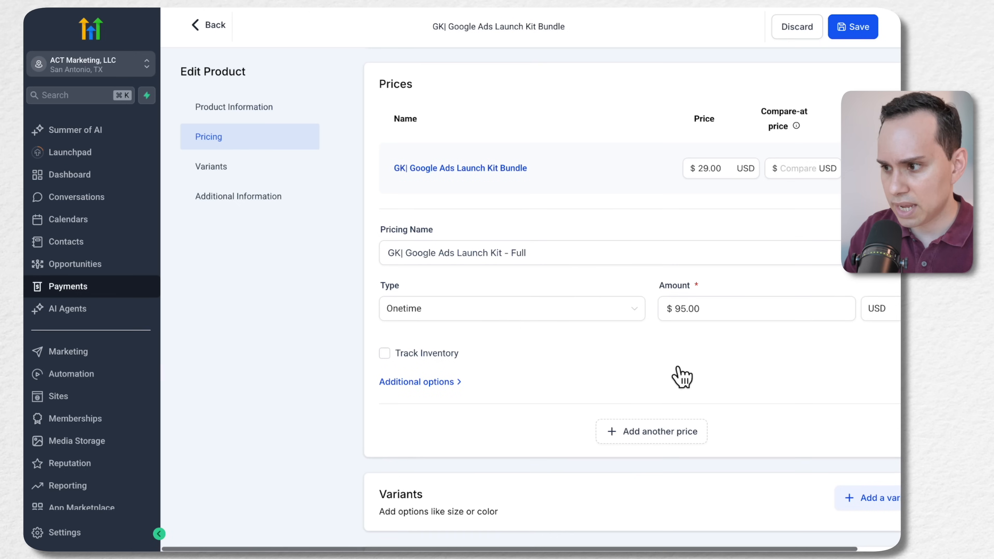
pyautogui.click(862, 35)
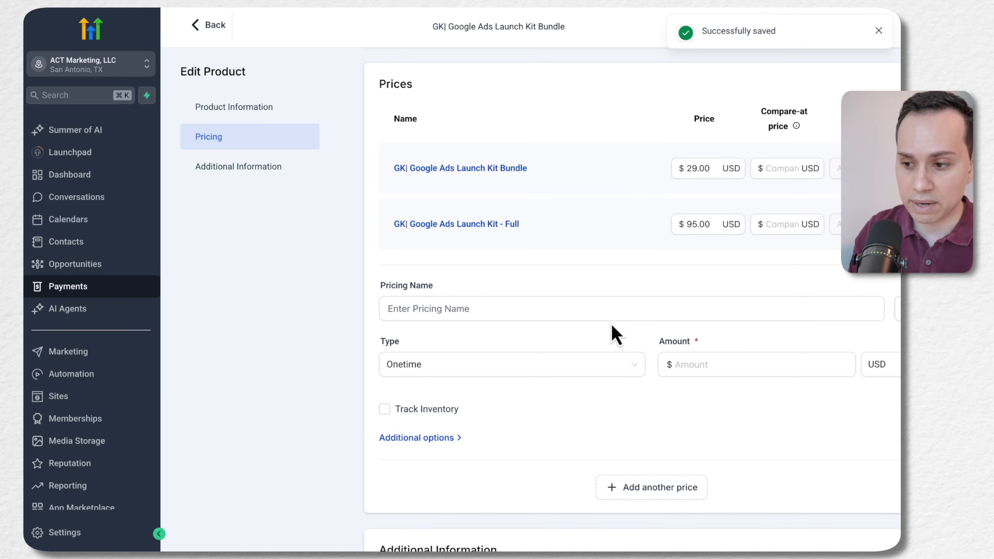
# Open the PGP| Google Ads Playbook funnel in Sites and show the products of its FC#11|2 - Sales Letter EXPRESS step
pyautogui.scroll(3, 616, 335)
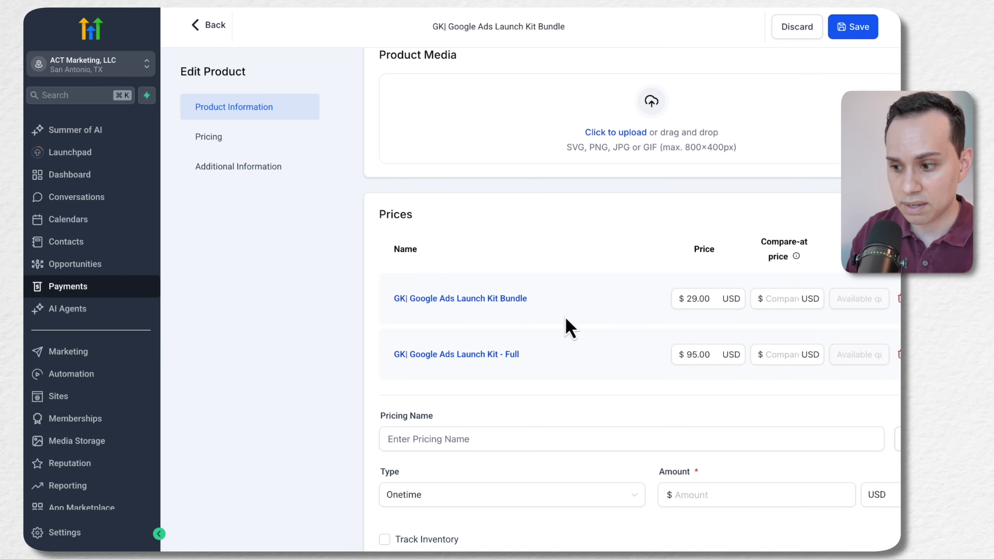
pyautogui.scroll(-1, 570, 327)
pyautogui.scroll(-1, 548, 303)
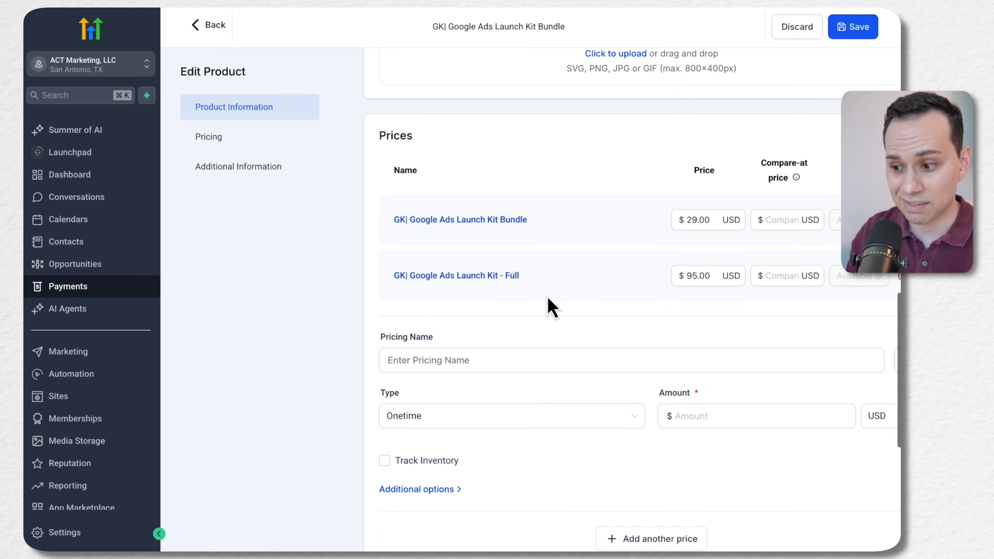
pyautogui.scroll(-1, 548, 306)
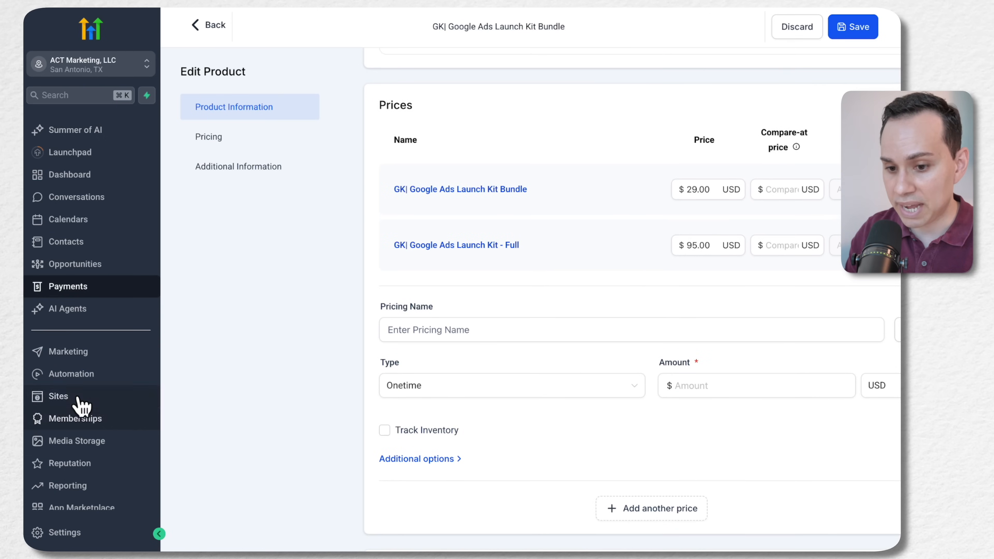
pyautogui.click(77, 405)
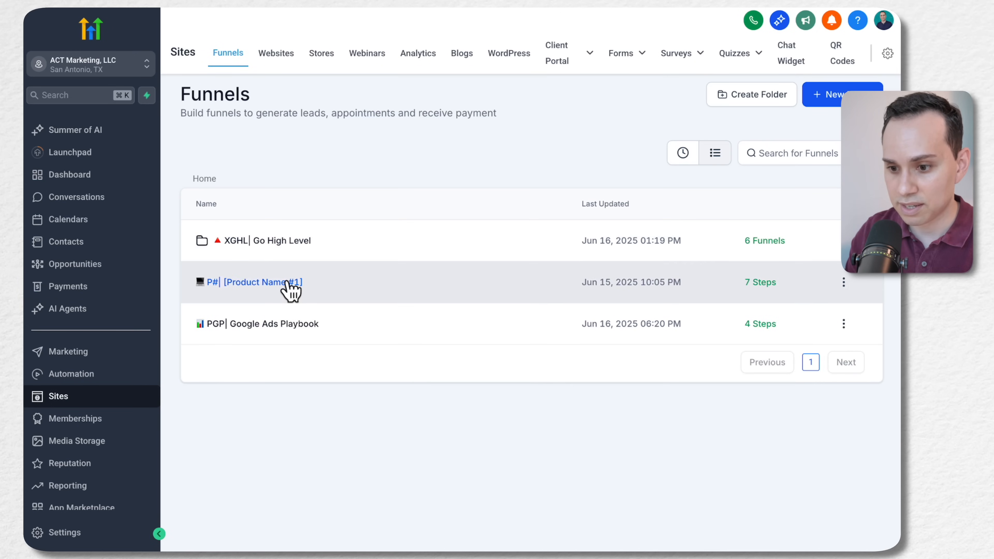
pyautogui.click(274, 327)
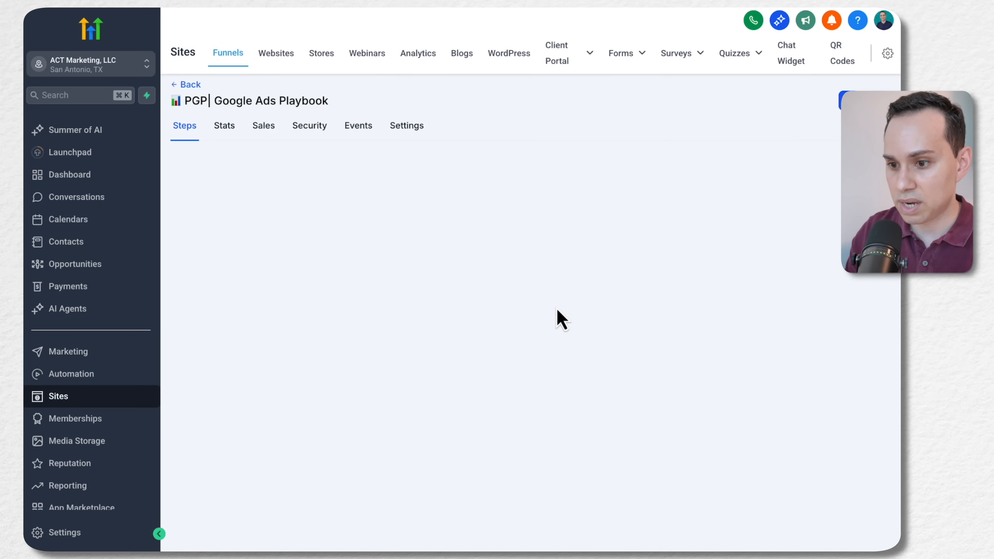
pyautogui.click(273, 259)
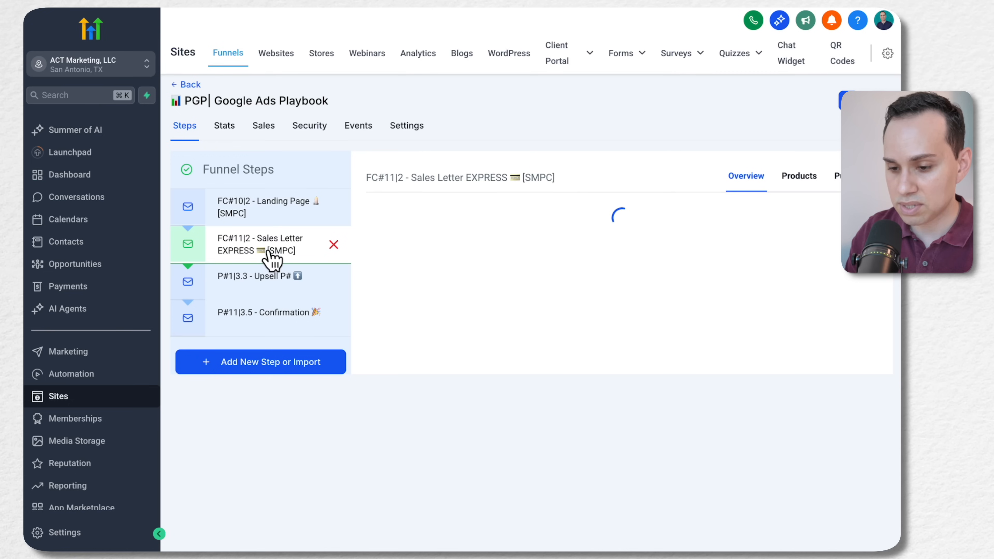
pyautogui.click(805, 179)
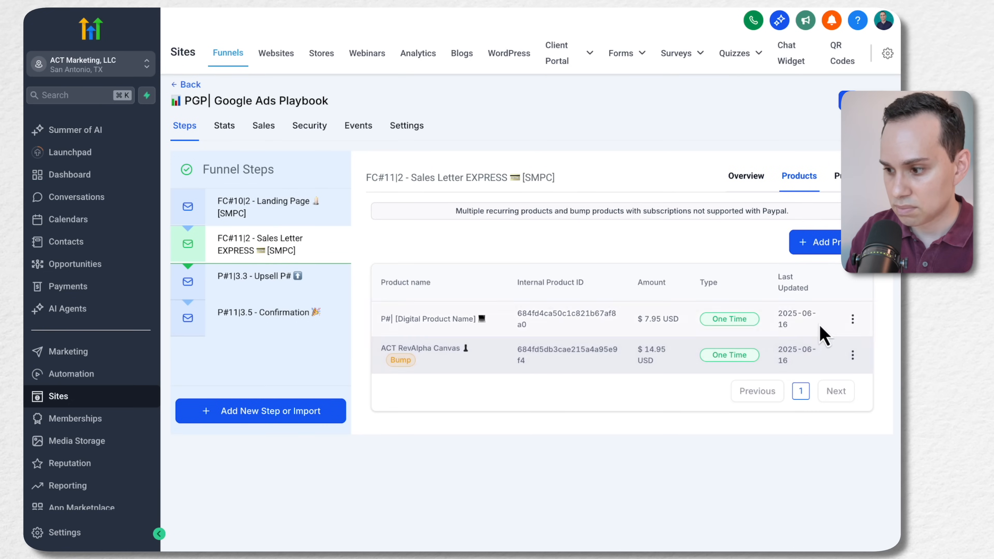
# Delete the P#| [Digital Product Name] product from the Sales Letter EXPRESS step, confirming with DELETE
pyautogui.click(852, 319)
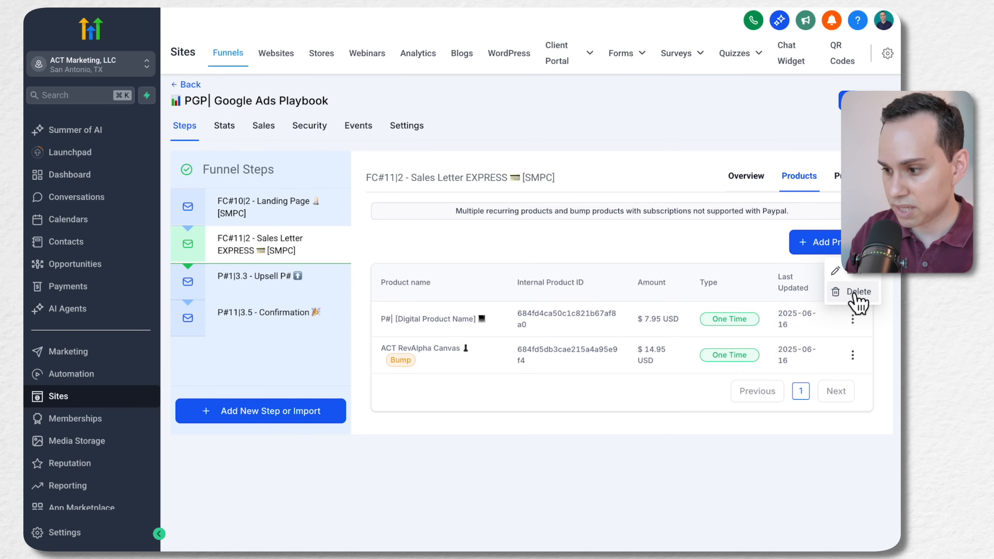
pyautogui.click(845, 292)
pyautogui.click(501, 326)
pyautogui.write('DEL')
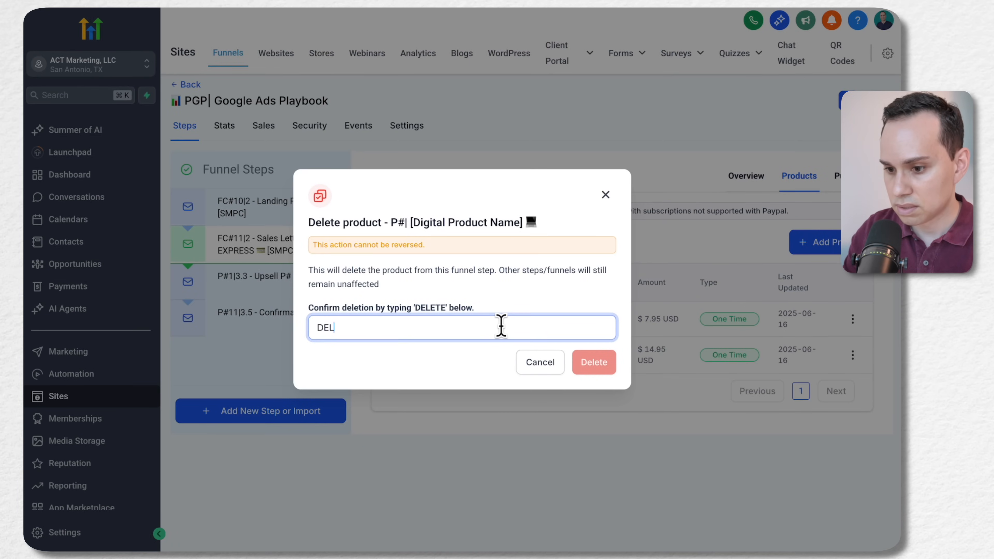
pyautogui.write('ET')
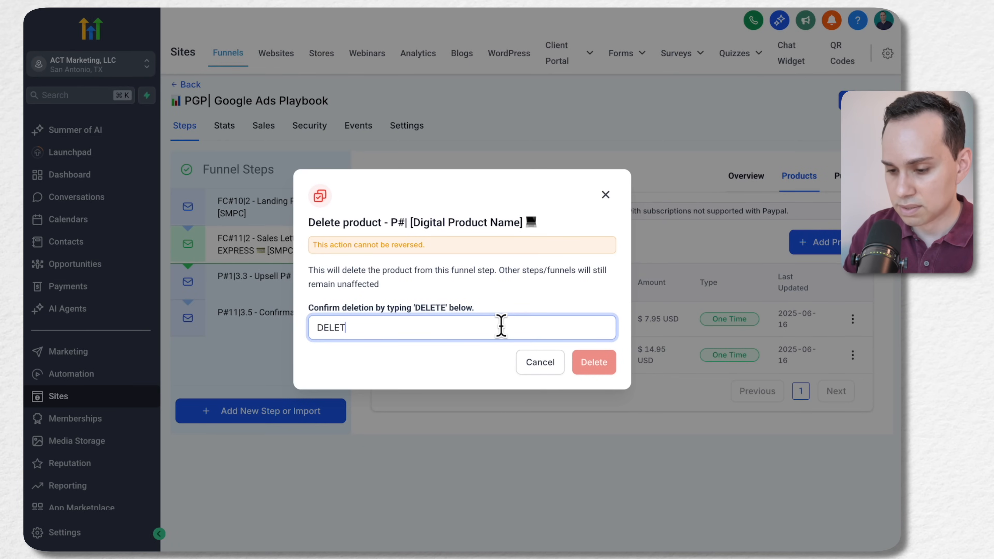
pyautogui.hotkey('ctrl', 'a')
pyautogui.write('DELETE')
pyautogui.click(592, 362)
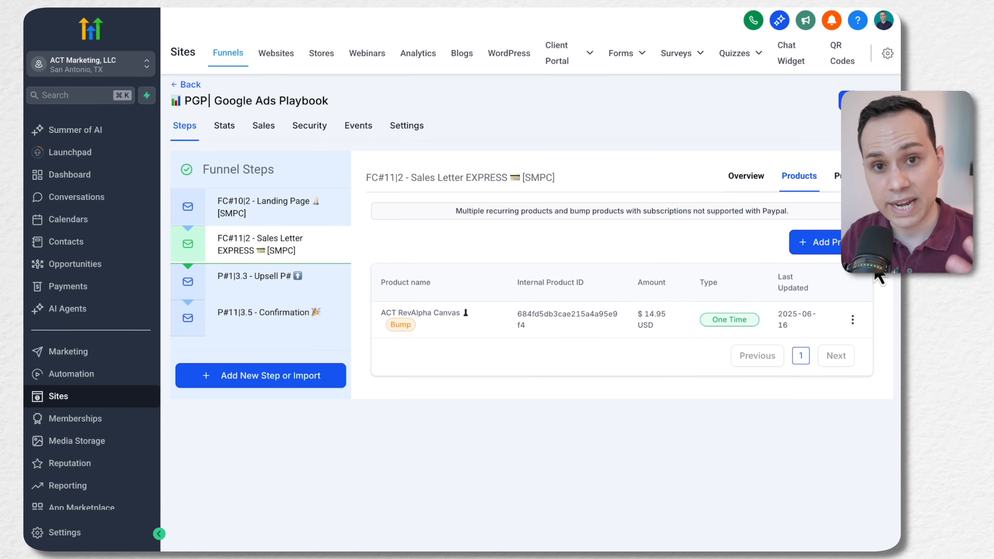
# Start adding the GK| Google Ads Launch Kit Bundle product to the funnel step with its GK| Google Ads Launch Kit Bundle price
pyautogui.click(817, 242)
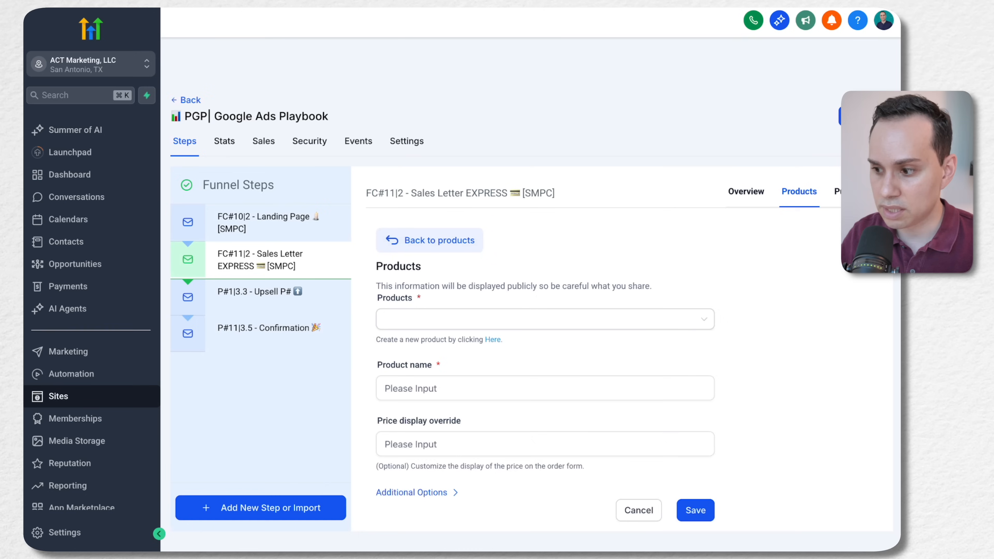
pyautogui.click(691, 290)
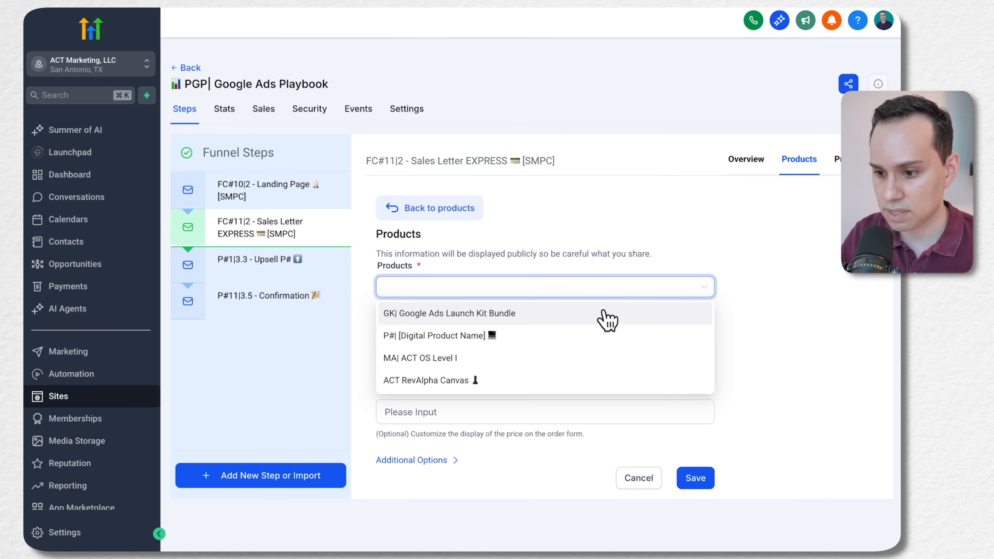
pyautogui.click(596, 315)
pyautogui.scroll(-1, 600, 325)
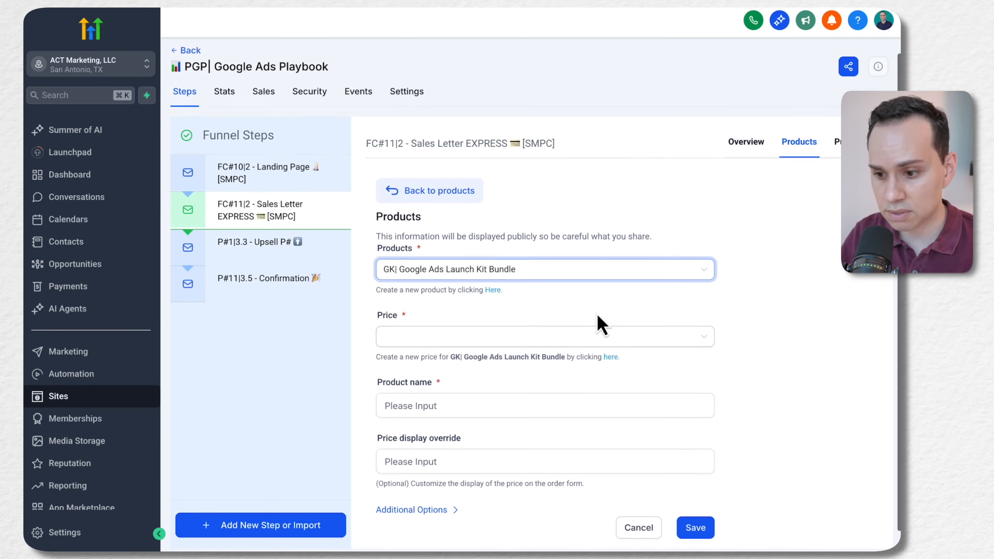
pyautogui.click(599, 321)
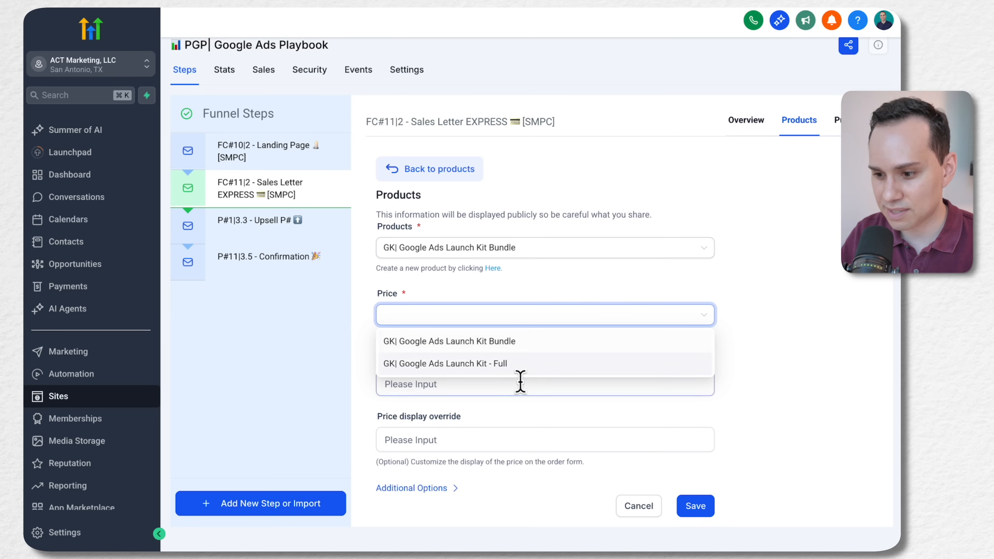
pyautogui.click(527, 344)
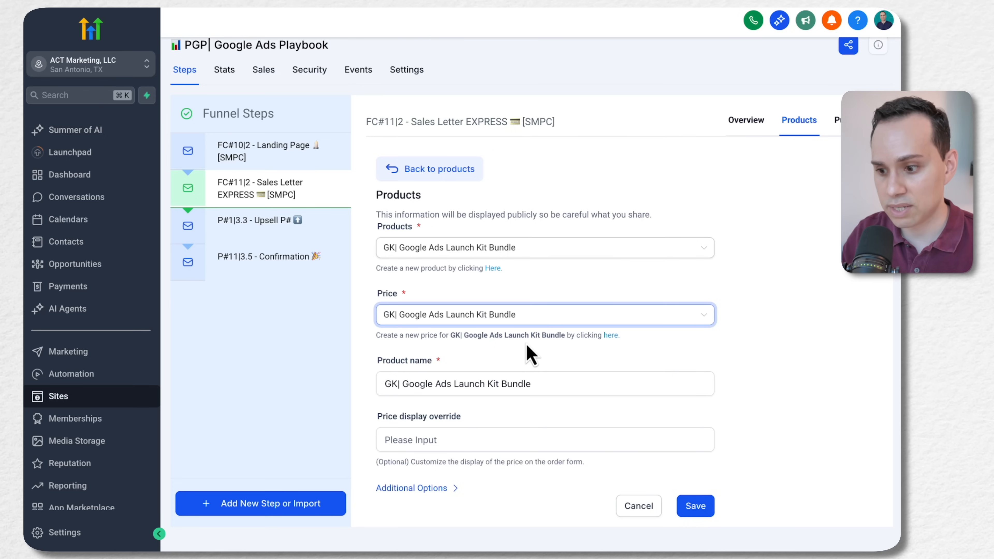
# Check the price options offered for the product, keeping the GK| Google Ads Launch Kit Bundle price selected
pyautogui.click(553, 316)
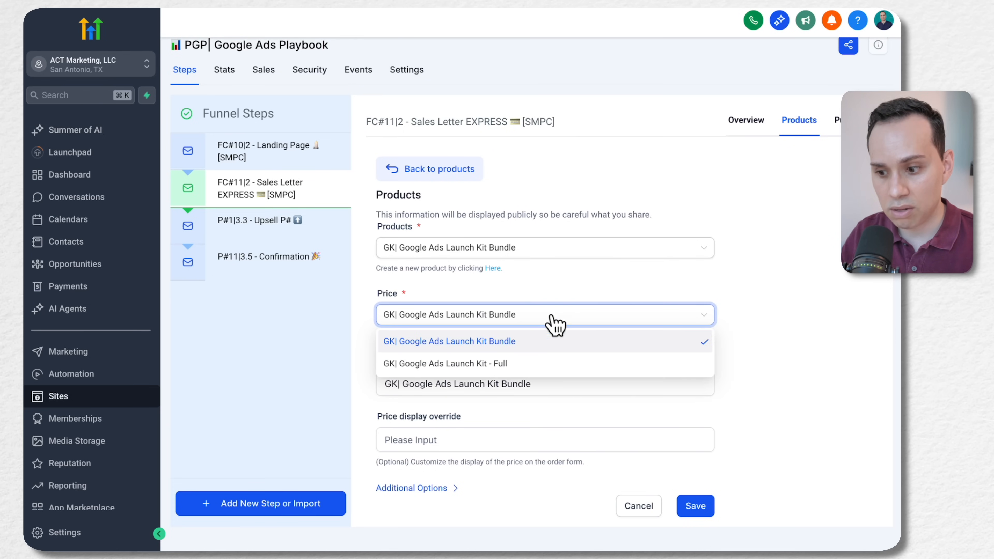
pyautogui.click(521, 343)
pyautogui.click(574, 377)
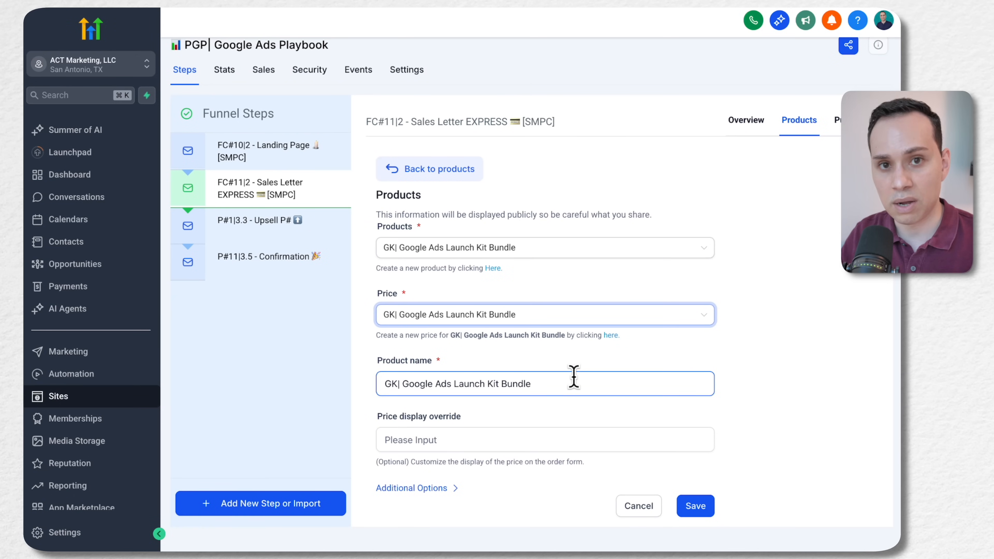
pyautogui.click(571, 325)
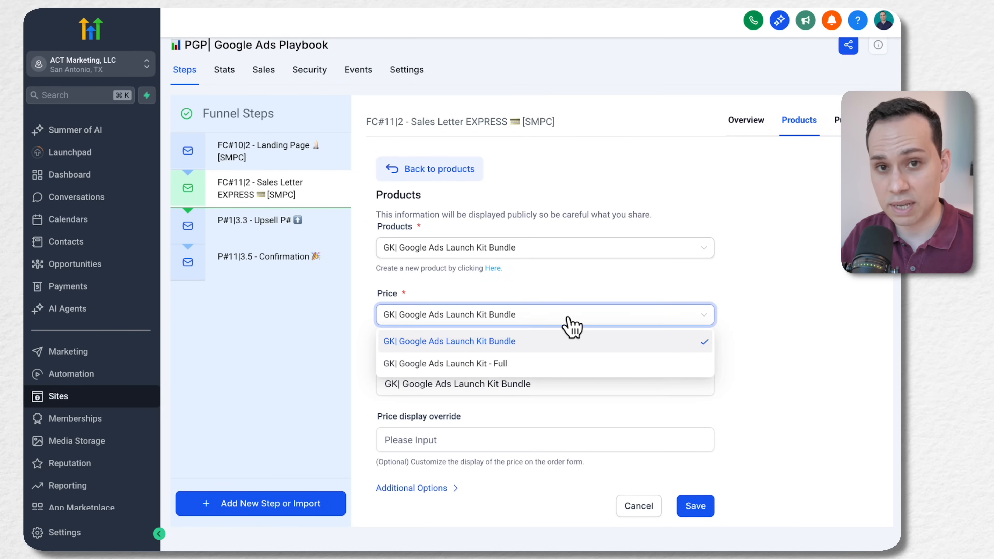
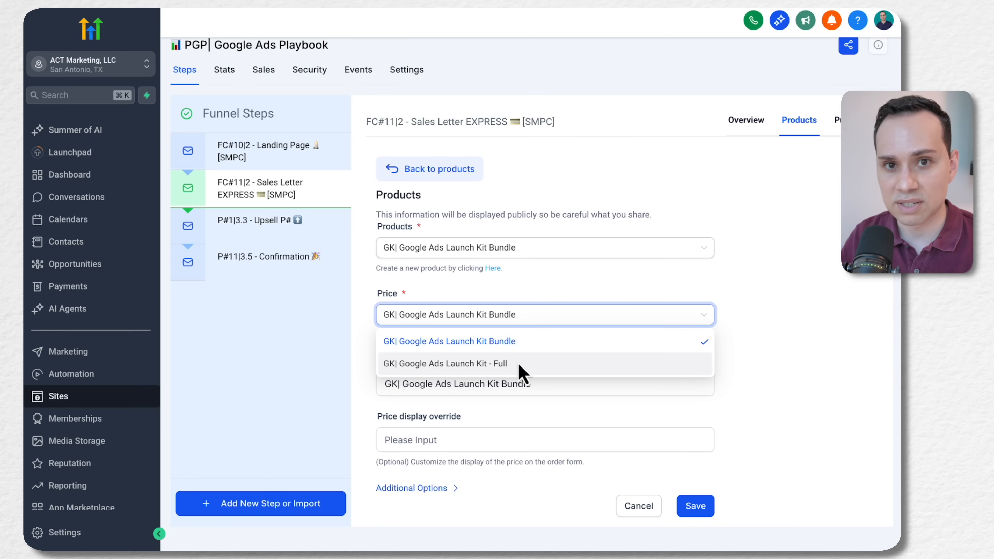
# Keep the GK| Google Ads Launch Kit Bundle price, name the product "GK| Google Ads Launch Kit - $29 94% DISCOUNT" and save it to the funnel step
pyautogui.click(523, 346)
pyautogui.click(562, 383)
pyautogui.write('z')
pyautogui.press('BackSpace')
pyautogui.press('BackSpace')
pyautogui.press('BackSpace')
pyautogui.press('BackSpace')
pyautogui.press('BackSpace')
pyautogui.press('BackSpace')
pyautogui.press('BackSpace')
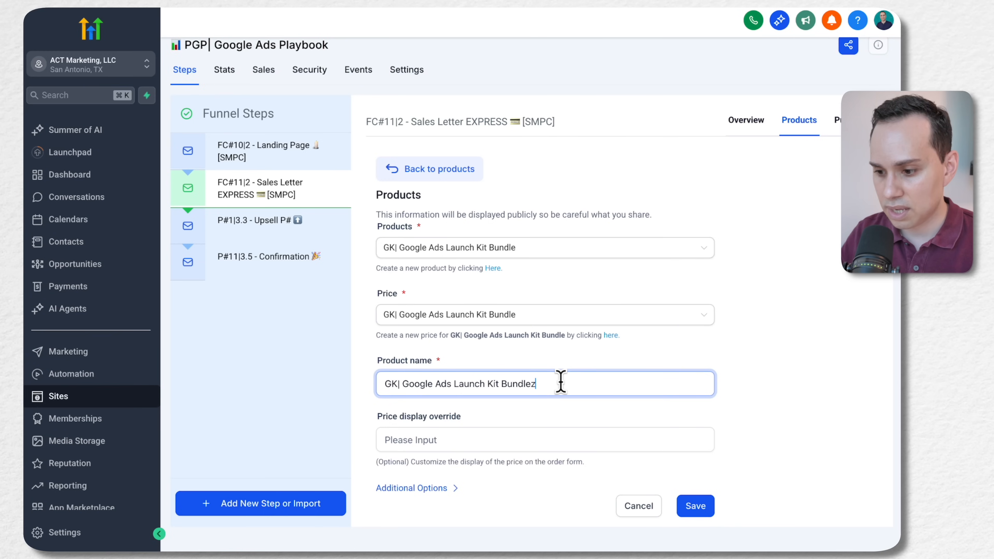
pyautogui.write('-')
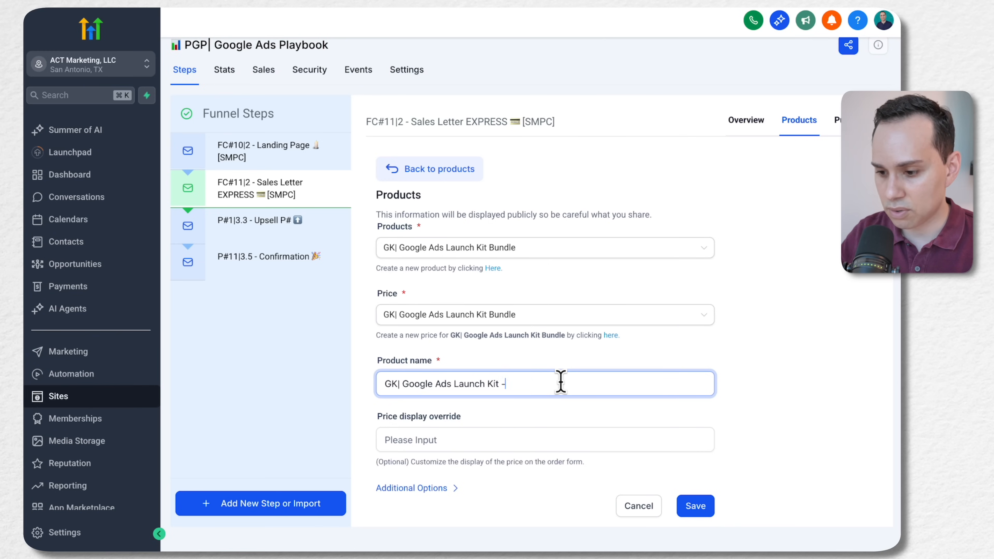
pyautogui.write(' $29')
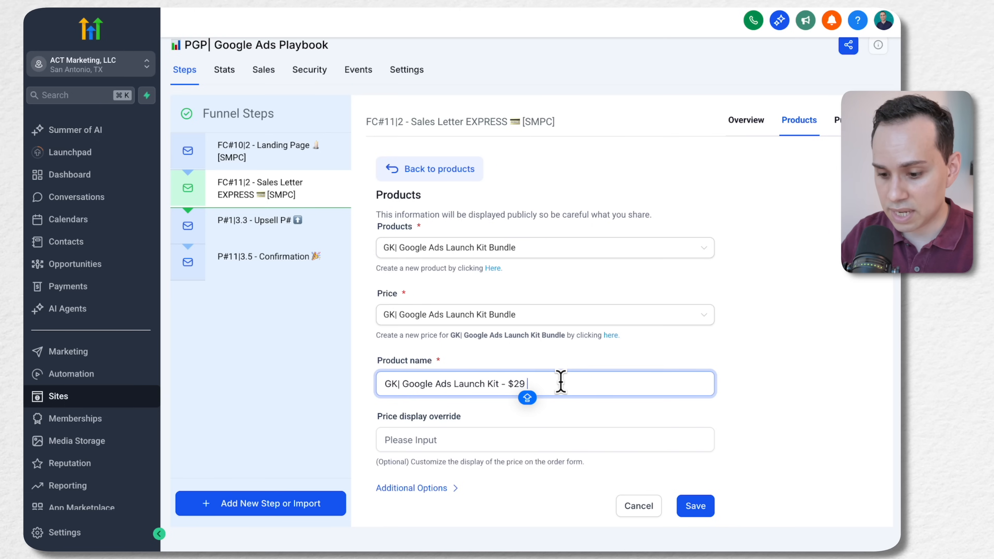
pyautogui.write(' 94')
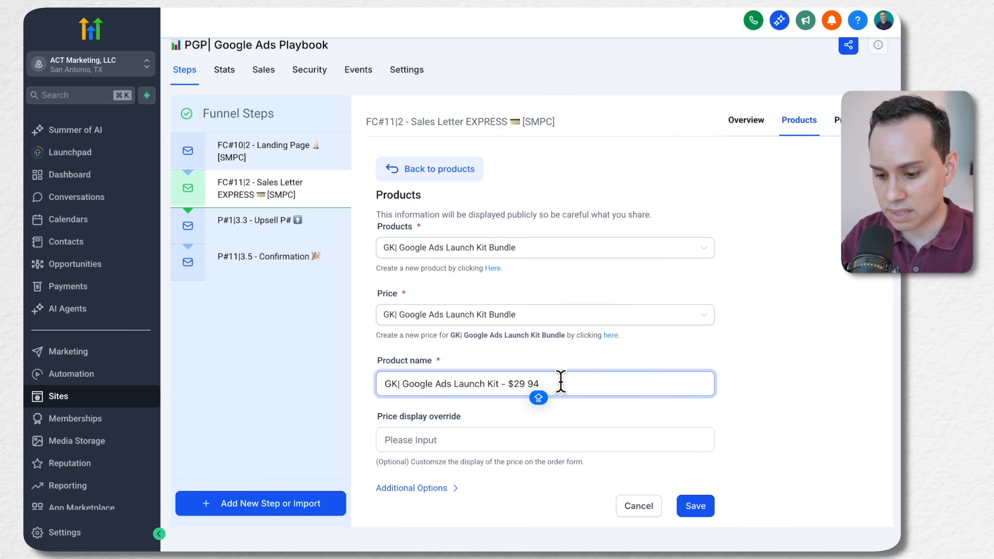
pyautogui.write('% DISCOUNT')
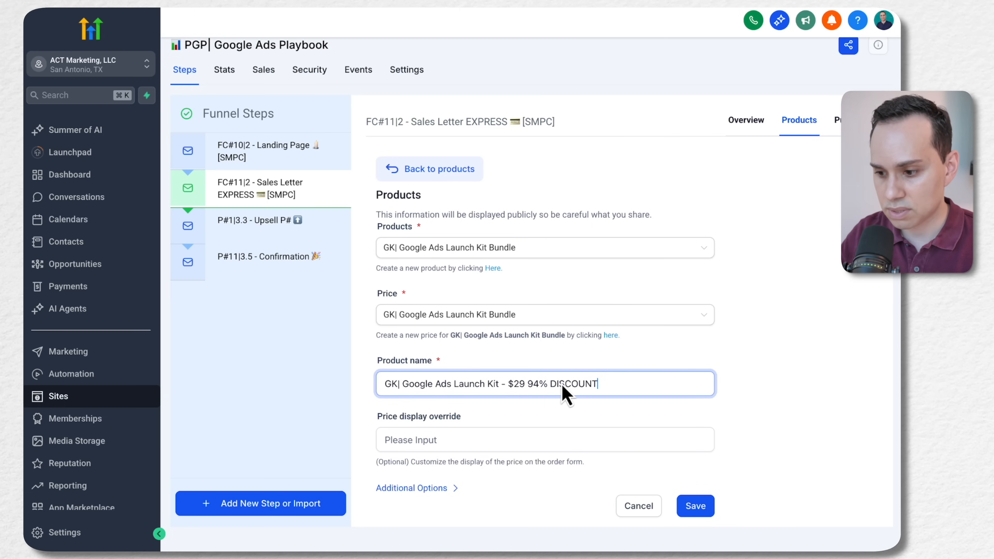
pyautogui.doubleClick(561, 383)
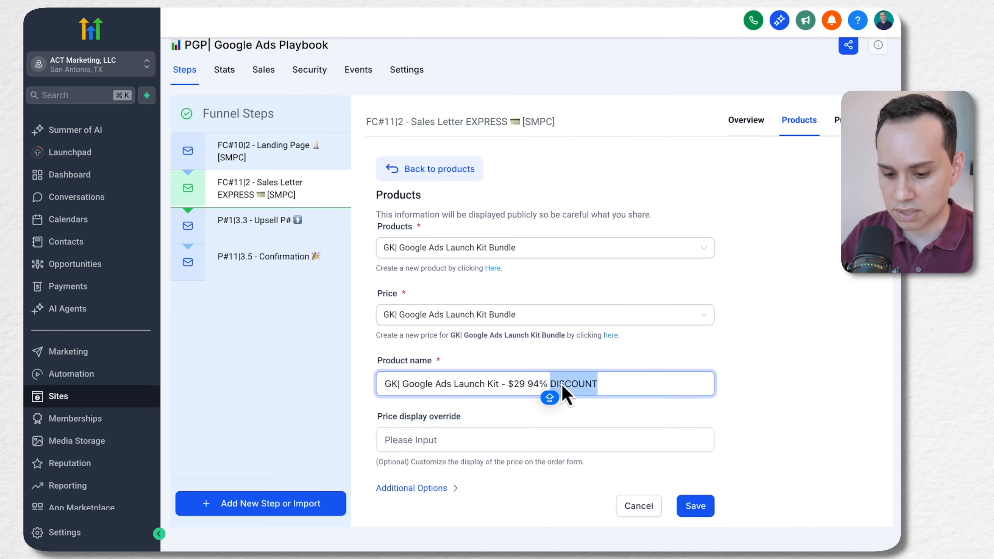
pyautogui.press('Left')
pyautogui.press('Left')
pyautogui.press('Left')
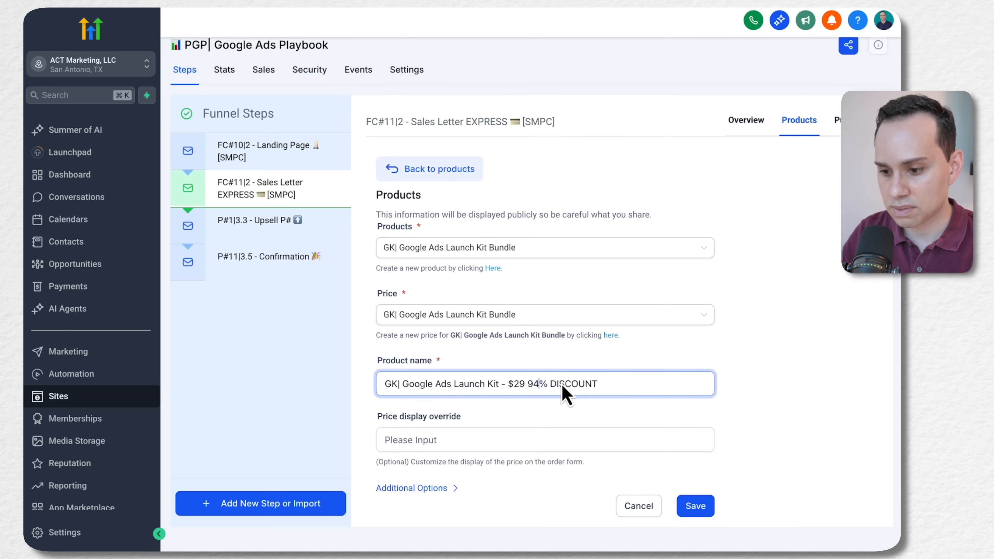
pyautogui.click(704, 509)
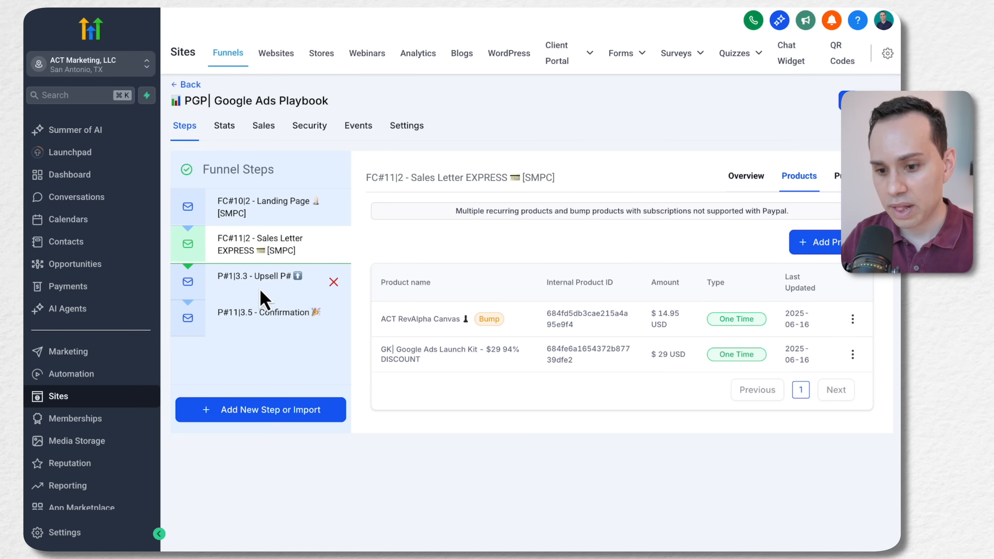
# Switch to the Convert Formula document in Google Docs and review the OTO Funnel map from landing page to rapport sequence
pyautogui.hotkey('ctrl', 'Right')
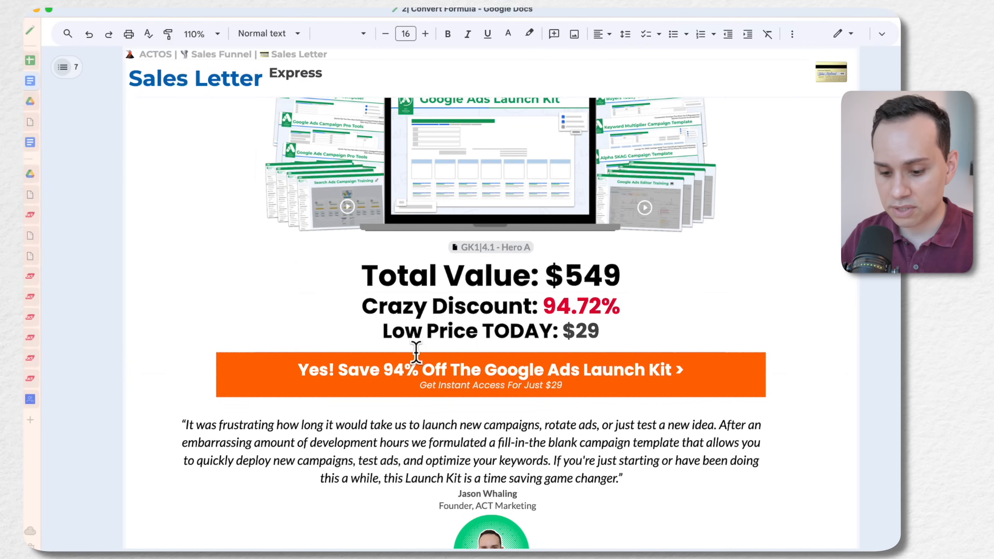
pyautogui.press('super+Up')
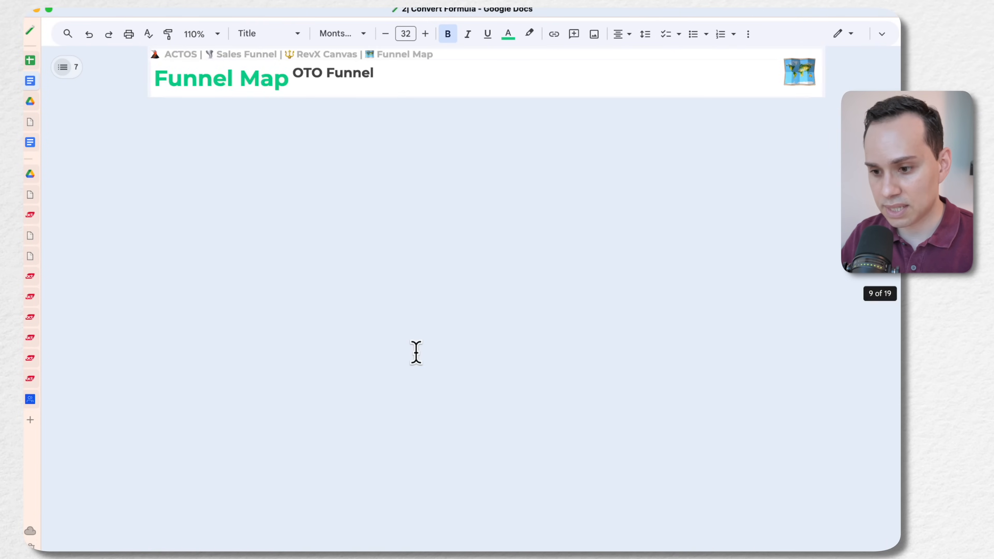
pyautogui.scroll(-10, 308, 427)
pyautogui.scroll(4, 332, 267)
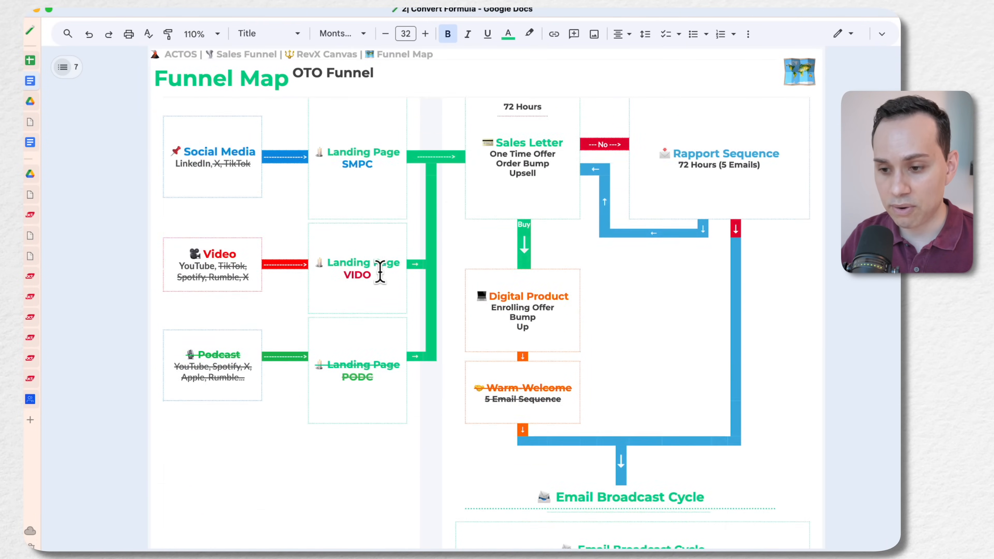
pyautogui.click(359, 250)
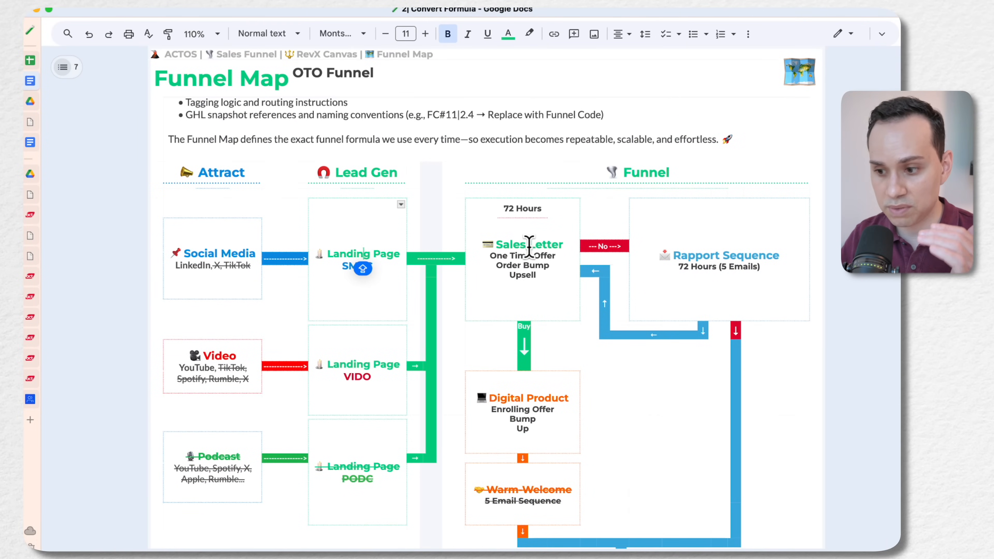
pyautogui.scroll(-3, 529, 255)
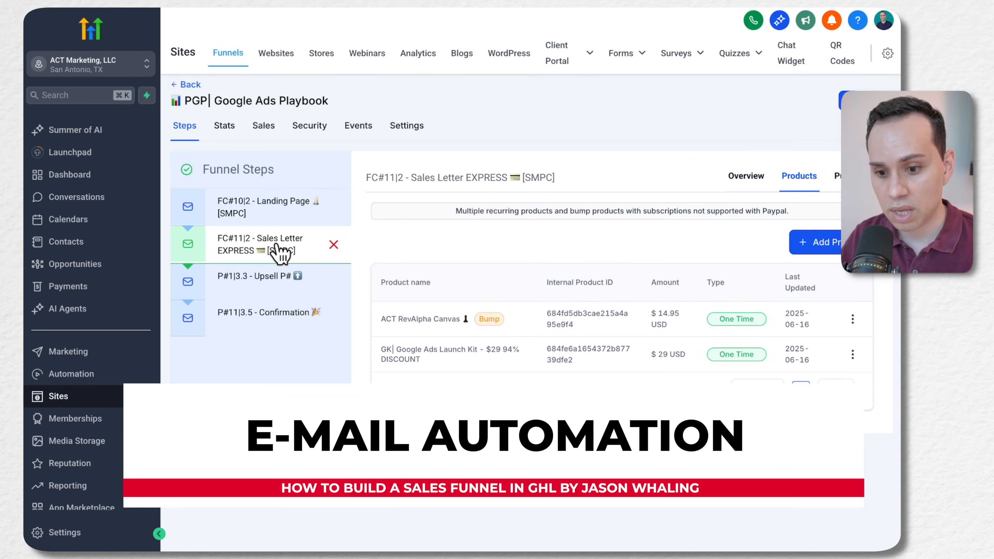
# Go to HighLevel's automation workflows, check the funnel map's Rapport Sequence, and open the ACTOS| Automation Templates folder
pyautogui.click(76, 375)
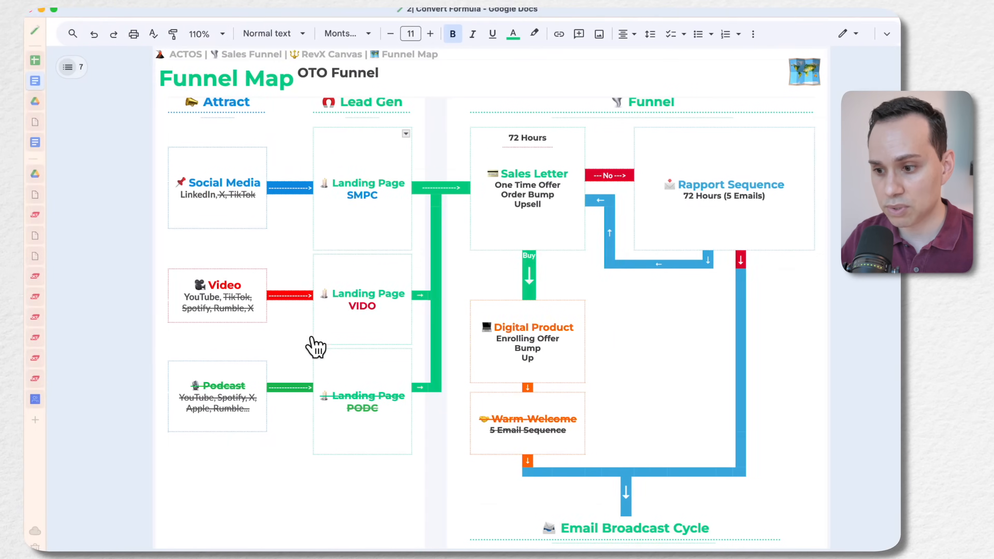
pyautogui.click(363, 186)
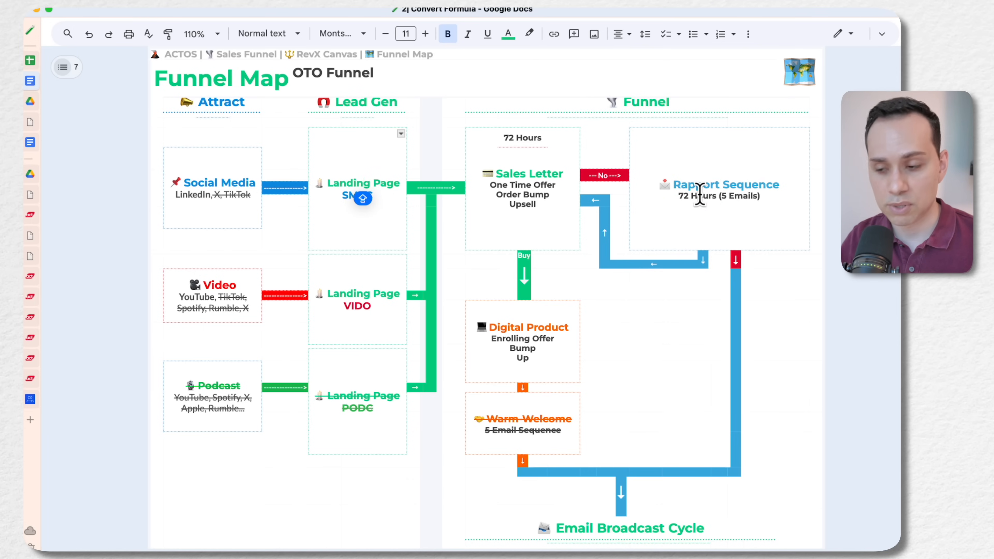
pyautogui.hotkey('ctrl', 'Left')
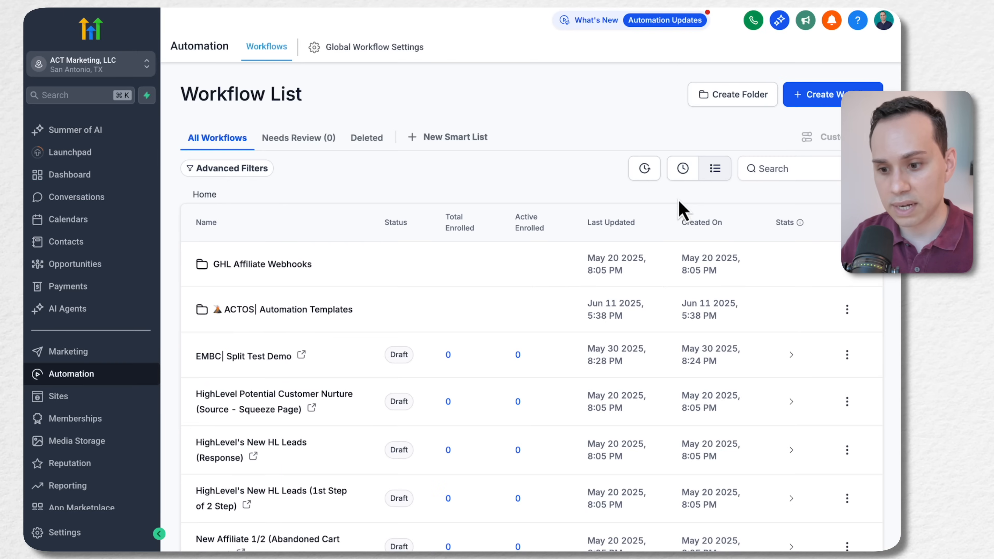
pyautogui.scroll(-4, 518, 268)
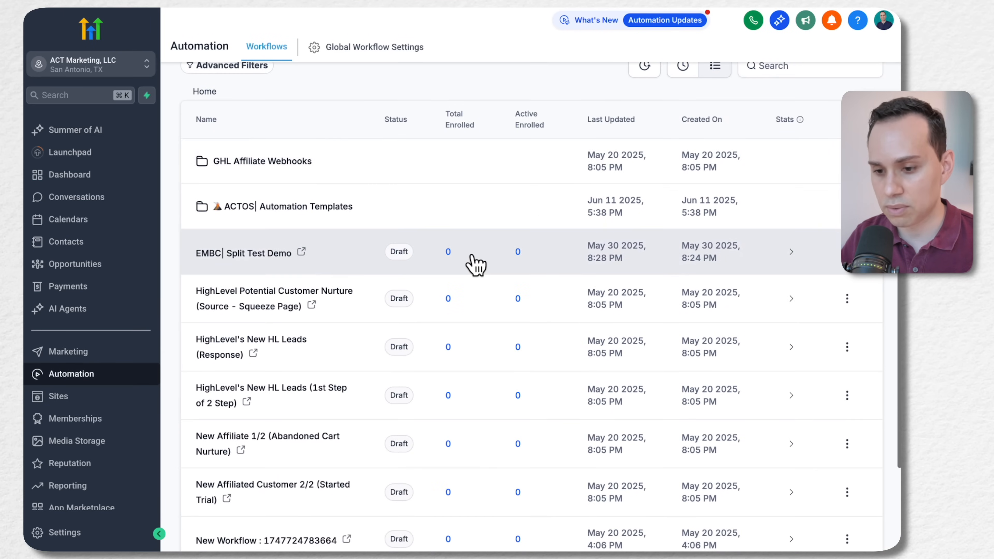
pyautogui.scroll(5, 473, 264)
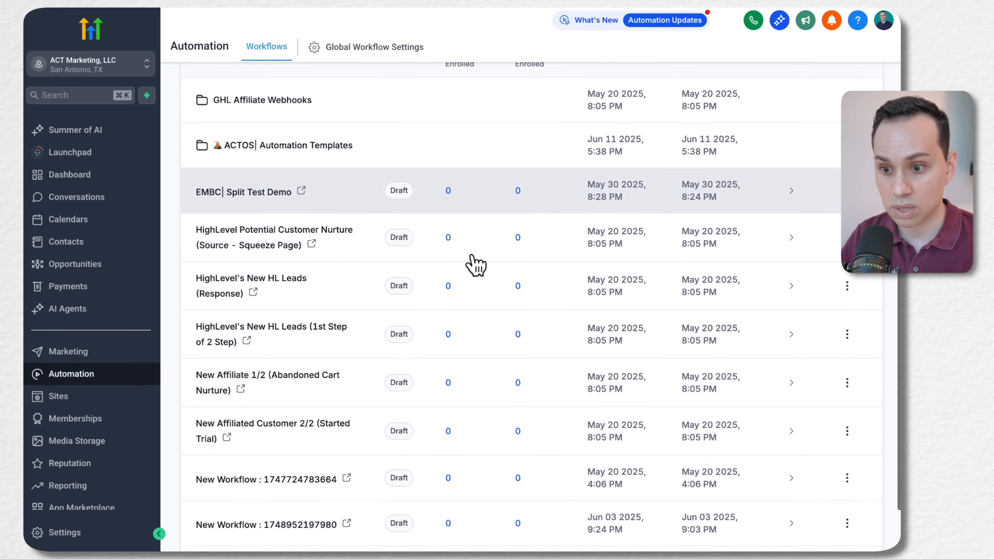
pyautogui.click(315, 266)
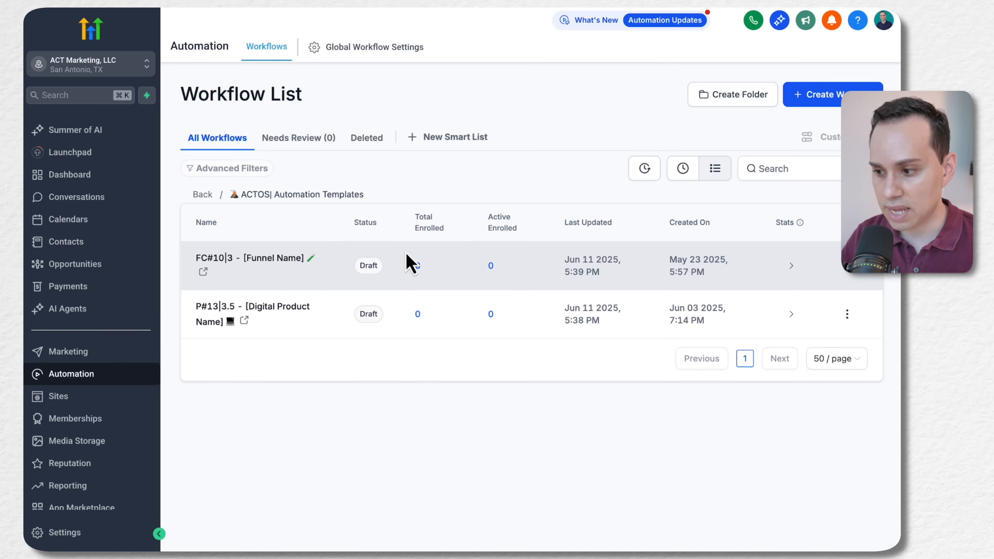
# Duplicate the FC#10|3 - [Funnel Name] workflow under the name "PGP10|3 - Google Ads Playbook"
pyautogui.click(848, 272)
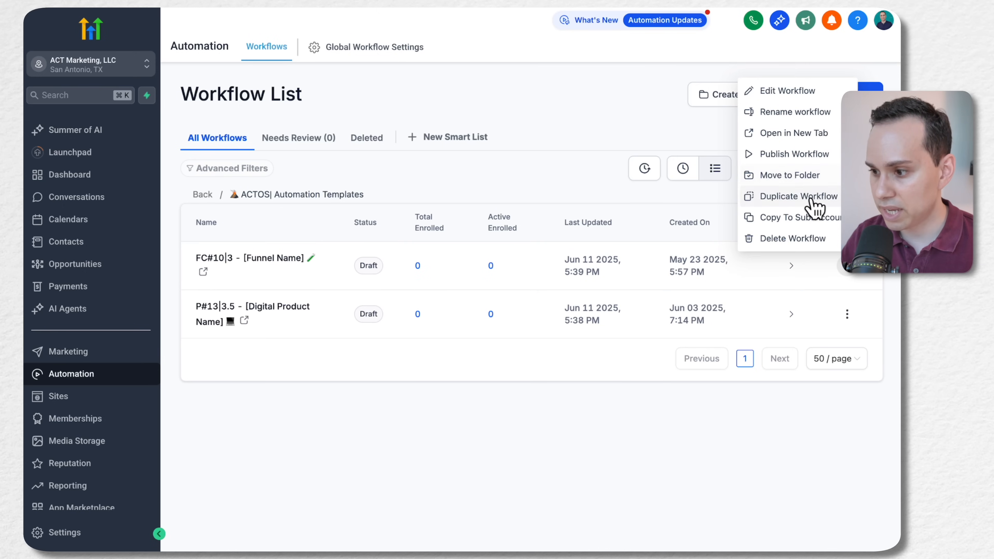
pyautogui.click(798, 196)
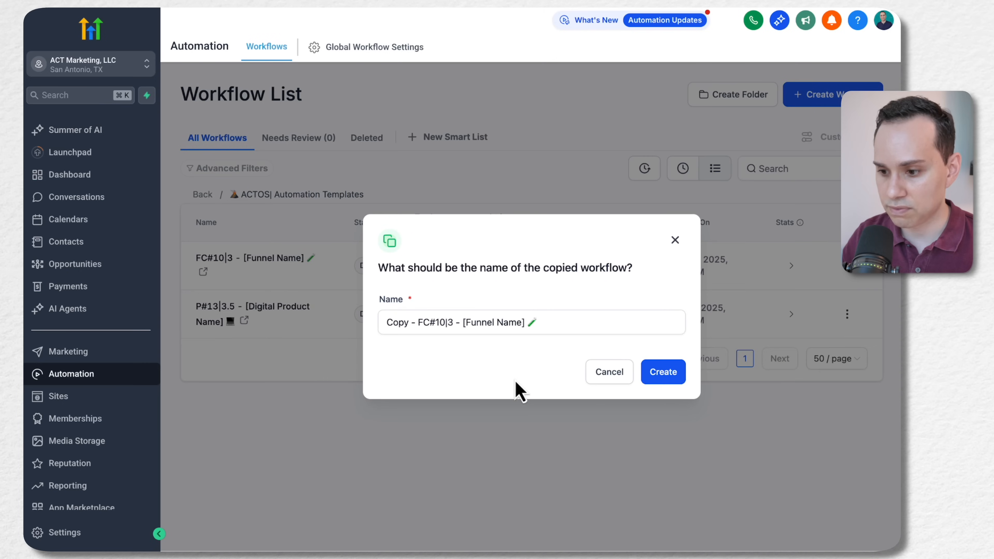
pyautogui.click(539, 322)
pyautogui.press('super+Left')
pyautogui.hotkey('shift', 'alt', 'Right')
pyautogui.hotkey('shift', 'alt', 'Right')
pyautogui.write('PGP')
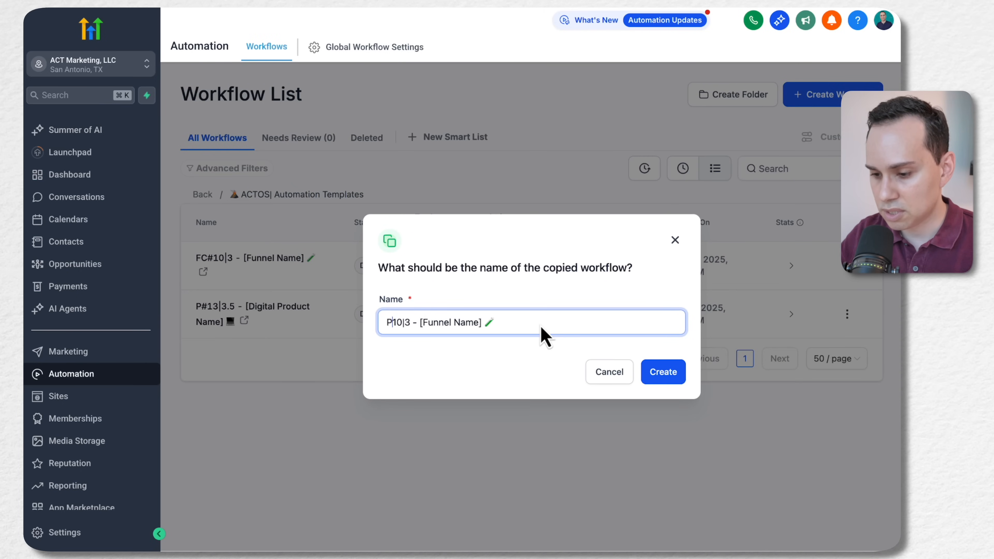
pyautogui.press('super+Right')
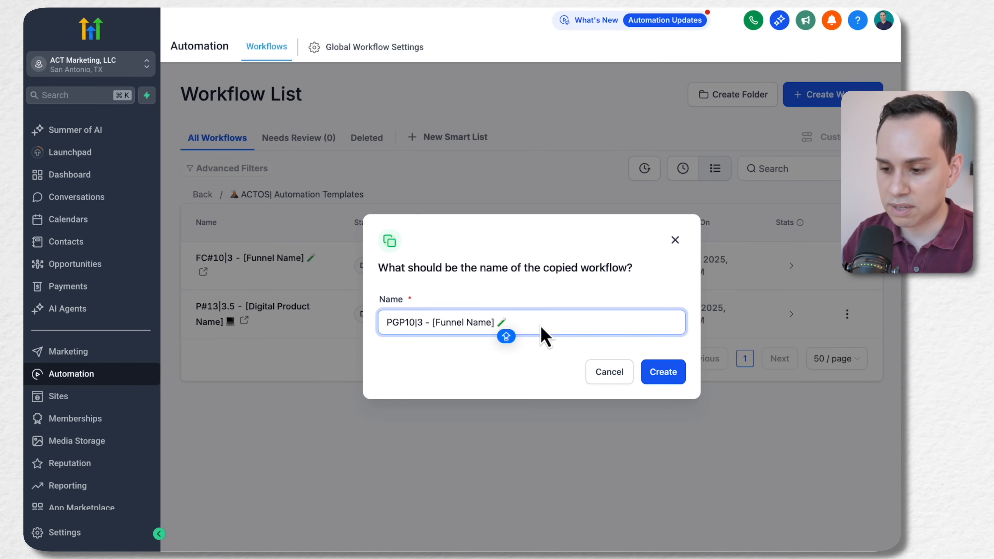
pyautogui.hotkey('shift', 'alt', 'Left')
pyautogui.hotkey('shift', 'alt', 'Left')
pyautogui.hotkey('shift', 'alt', 'Left')
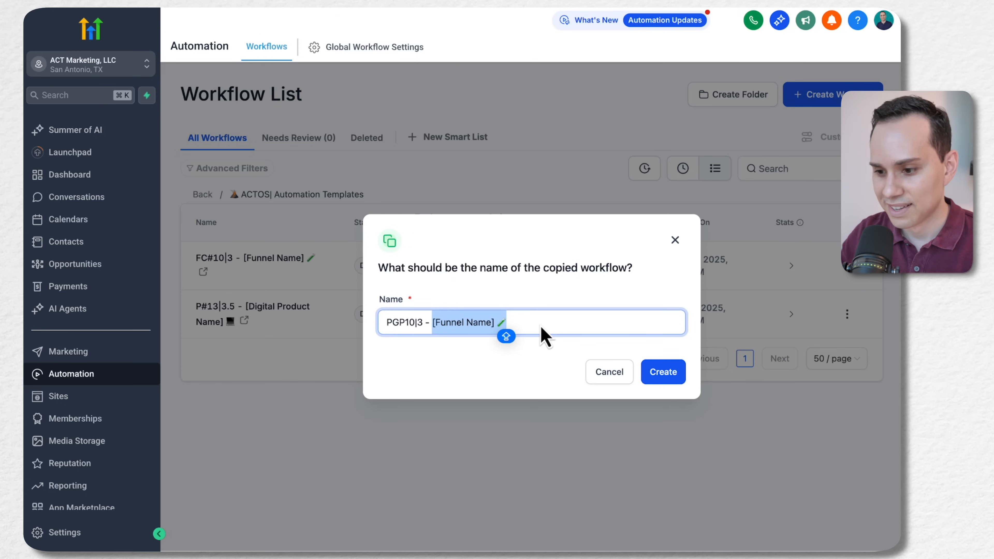
pyautogui.press('BackSpace')
pyautogui.write('Google Ads Plabyook')
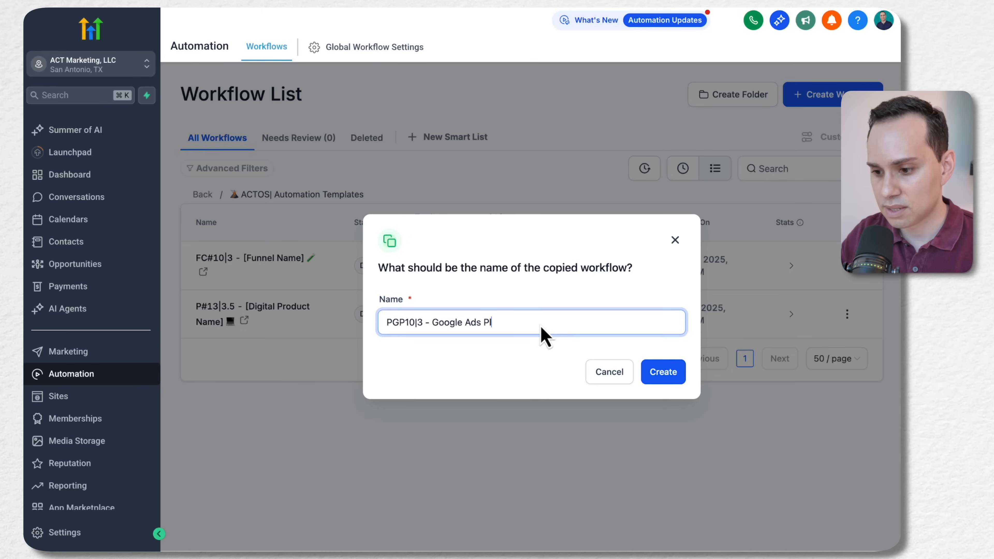
pyautogui.hotkey('shift', 'alt', 'Left')
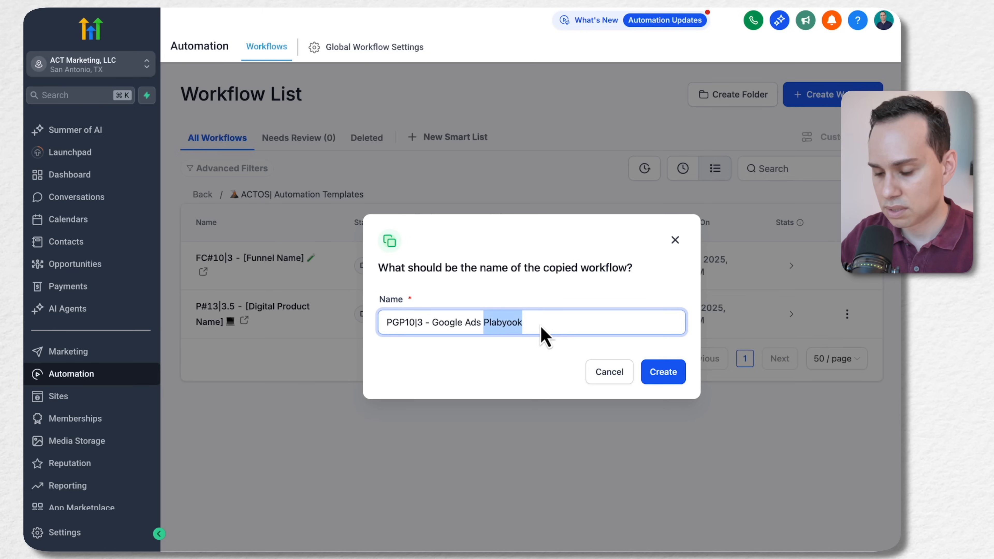
pyautogui.write('Pla')
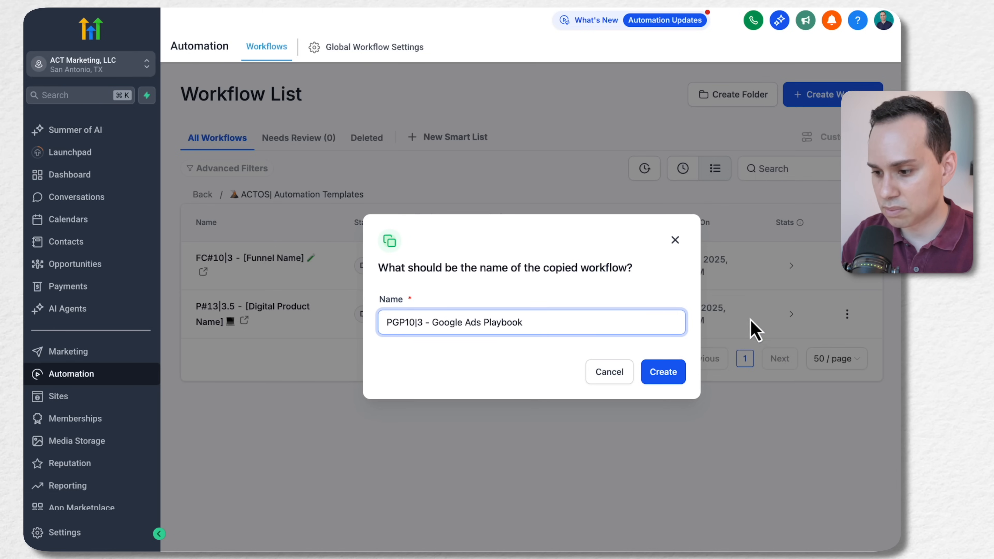
pyautogui.click(678, 374)
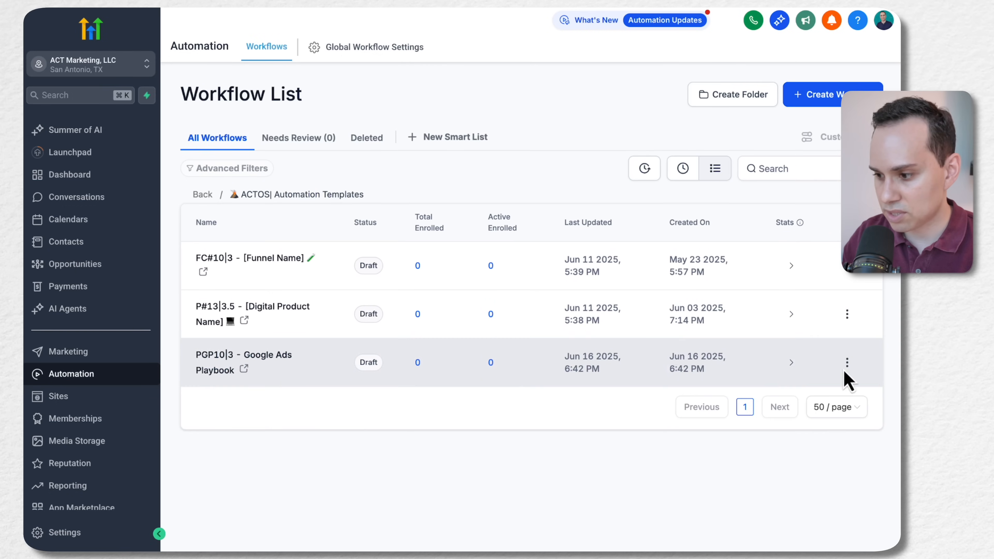
# Move the PGP10|3 - Google Ads Playbook workflow out of the templates folder to the top level of the workflow list
pyautogui.click(847, 363)
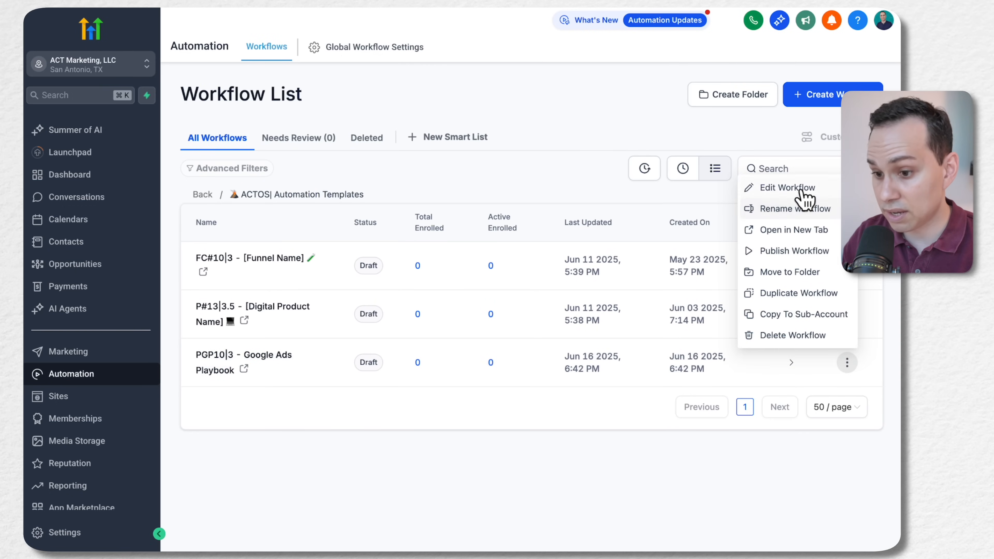
pyautogui.click(800, 278)
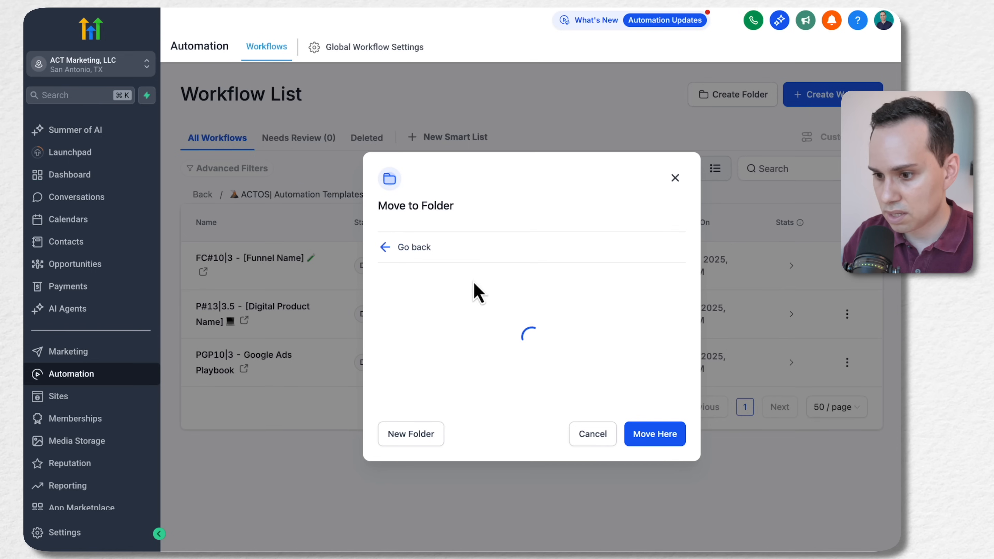
pyautogui.click(385, 249)
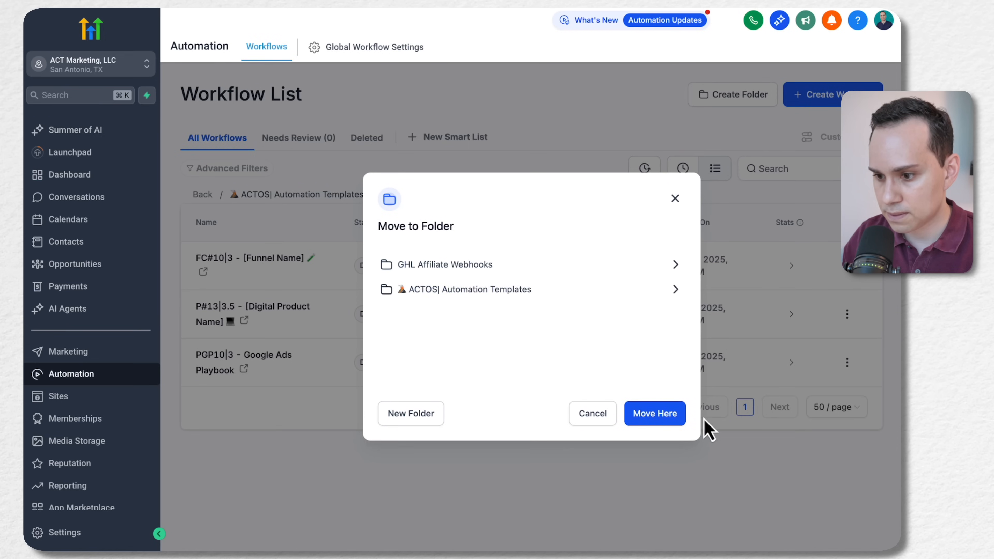
pyautogui.click(665, 415)
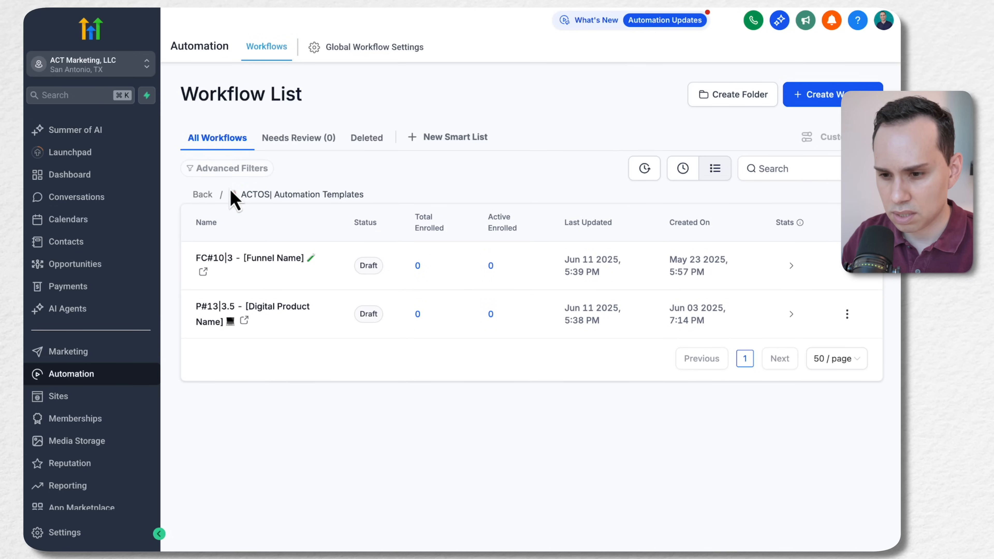
# Return to the Home workflow list and open the PGP10|3 - Google Ads Playbook workflow in the builder
pyautogui.click(205, 211)
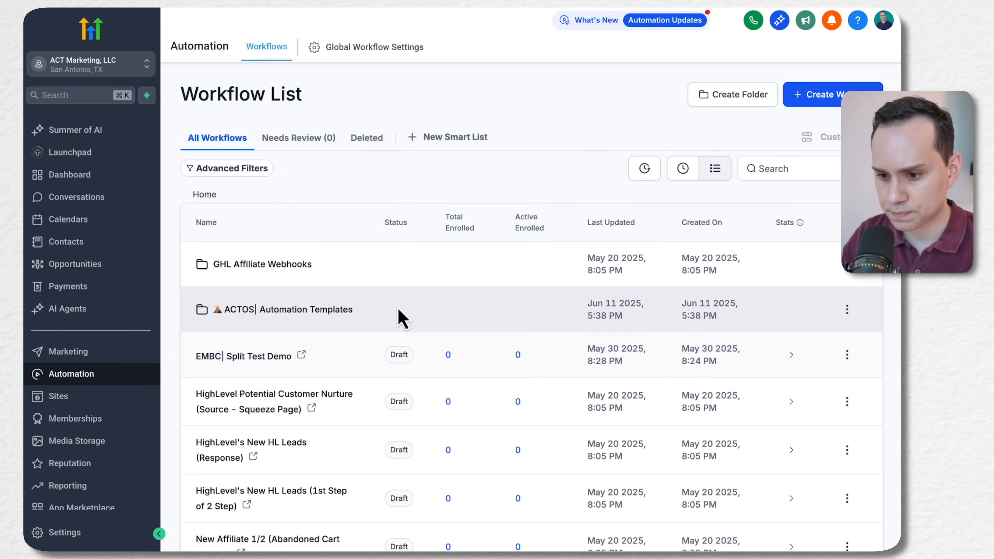
pyautogui.scroll(-4, 399, 316)
pyautogui.scroll(-3, 399, 316)
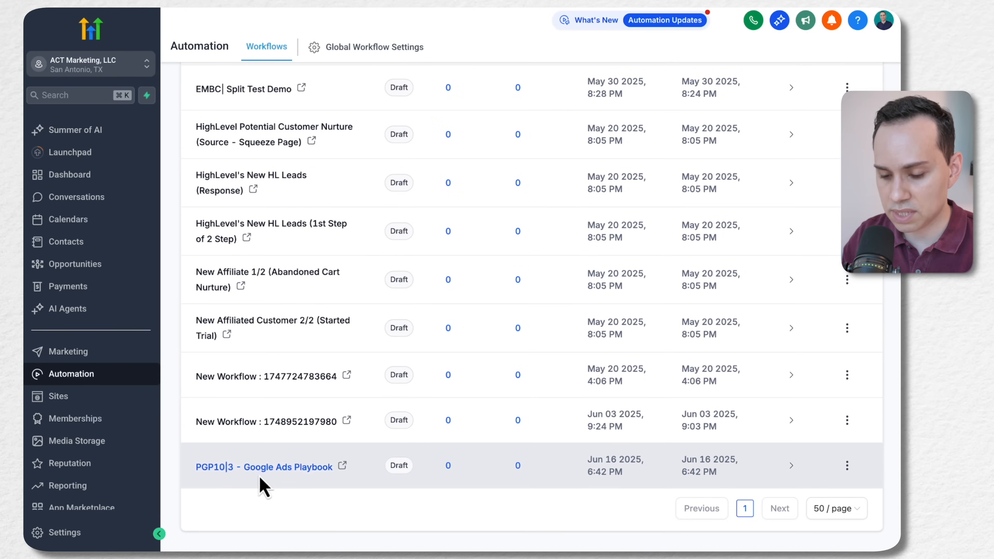
pyautogui.click(290, 466)
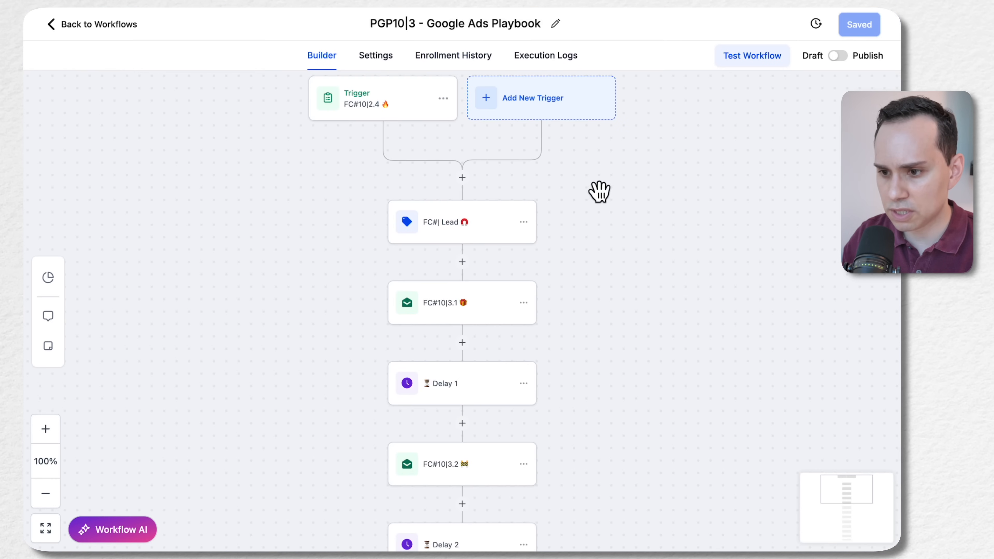
# Examine the settings of the workflow's existing form trigger and the list of triggers that can be added
pyautogui.moveTo(504, 190); pyautogui.dragTo(531, 201)
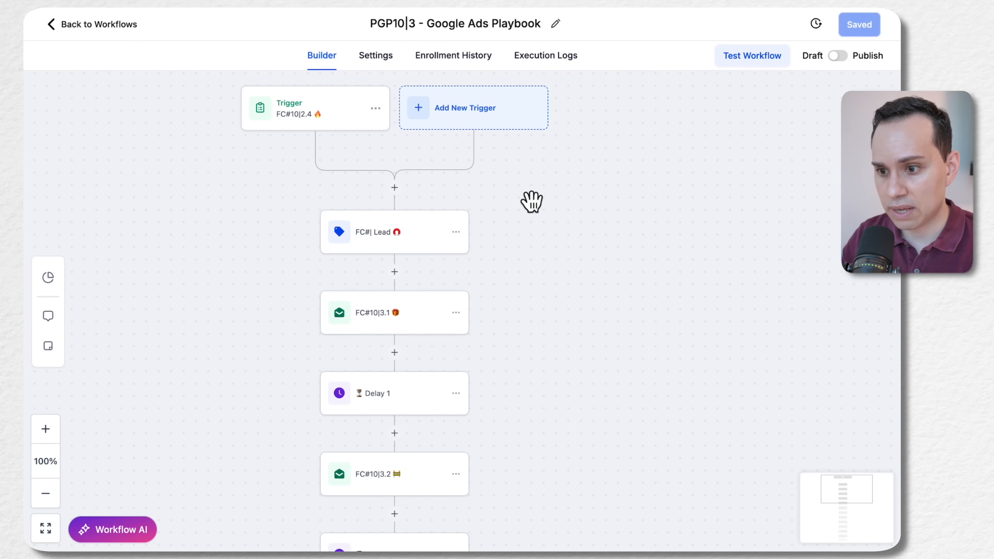
pyautogui.click(348, 128)
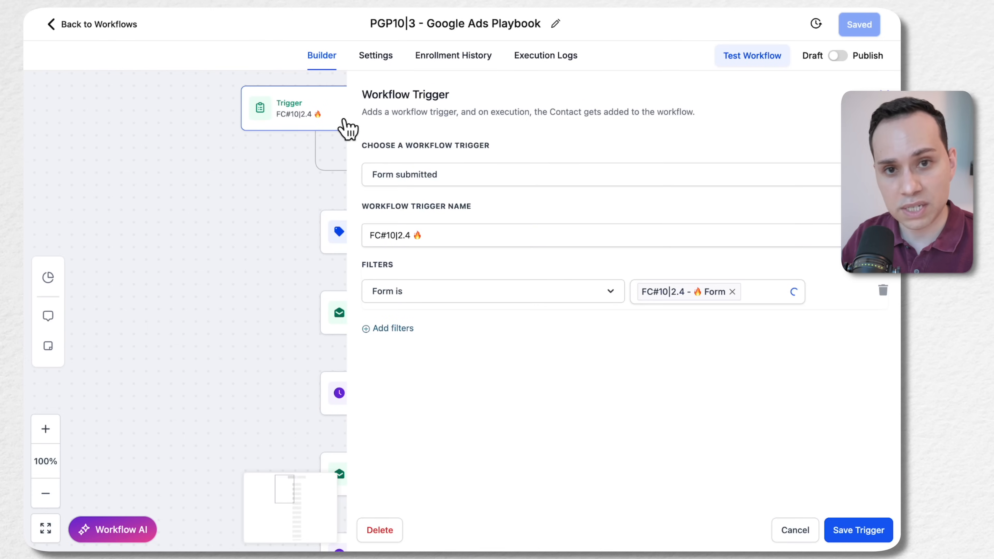
pyautogui.moveTo(243, 172); pyautogui.dragTo(59, 167)
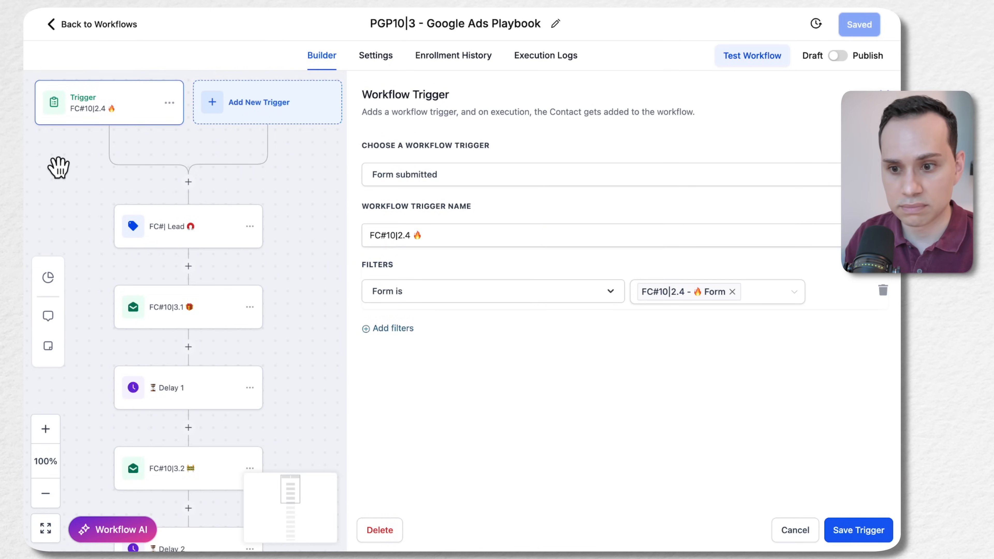
pyautogui.press('XF86MonBrightnessUp')
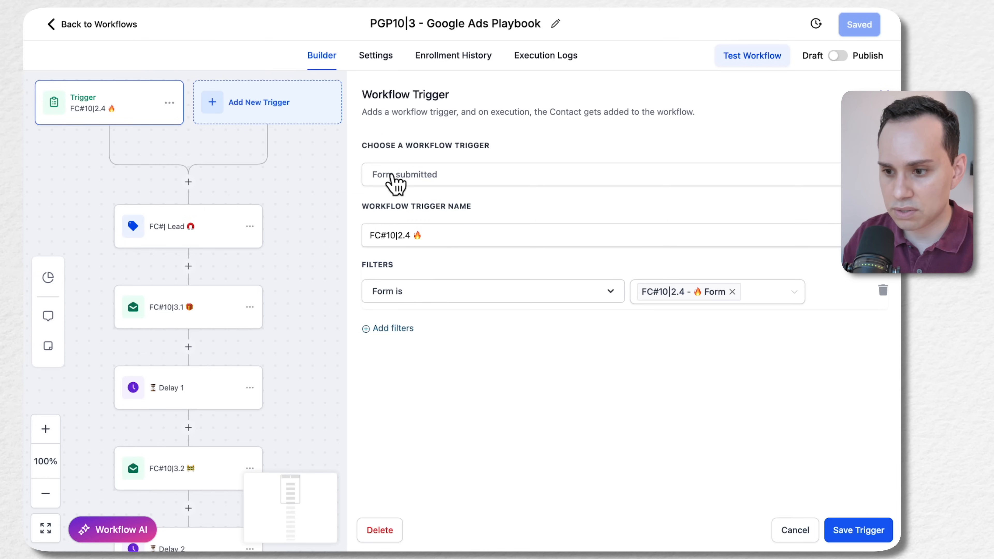
pyautogui.click(257, 110)
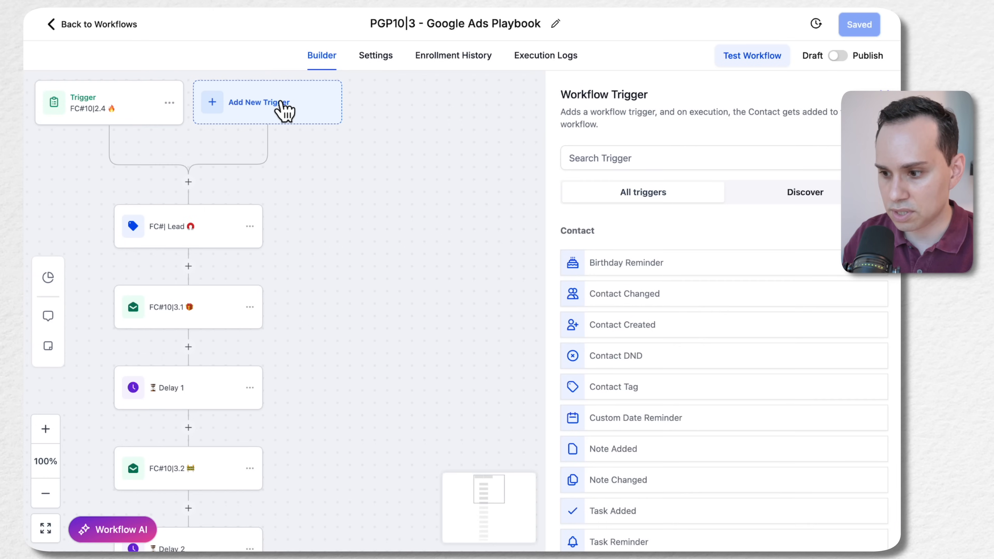
pyautogui.scroll(-15, 755, 299)
pyautogui.scroll(-10, 754, 300)
pyautogui.scroll(20, 754, 299)
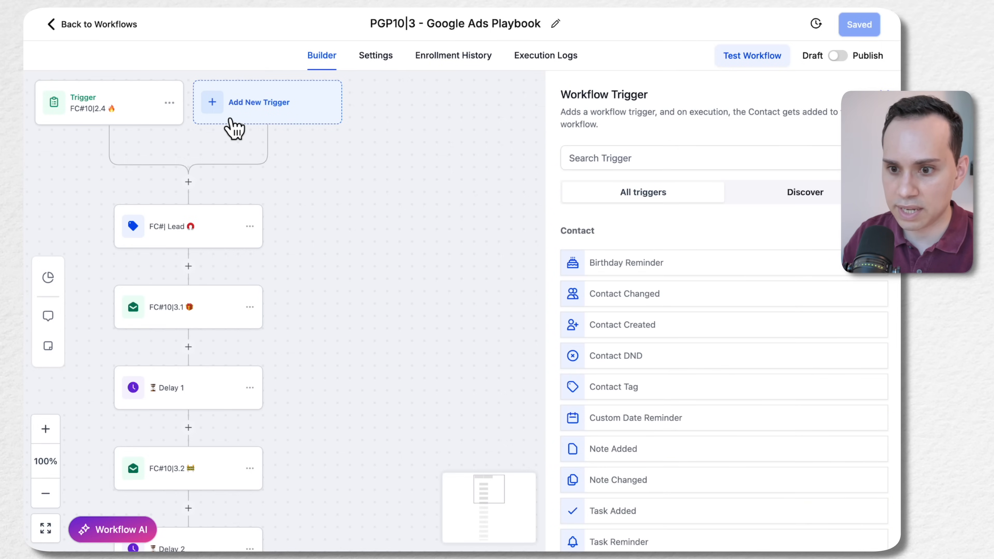
# Rename the form trigger as "PGP10|2.4 🔥" and clear the template form from its filter
pyautogui.click(124, 118)
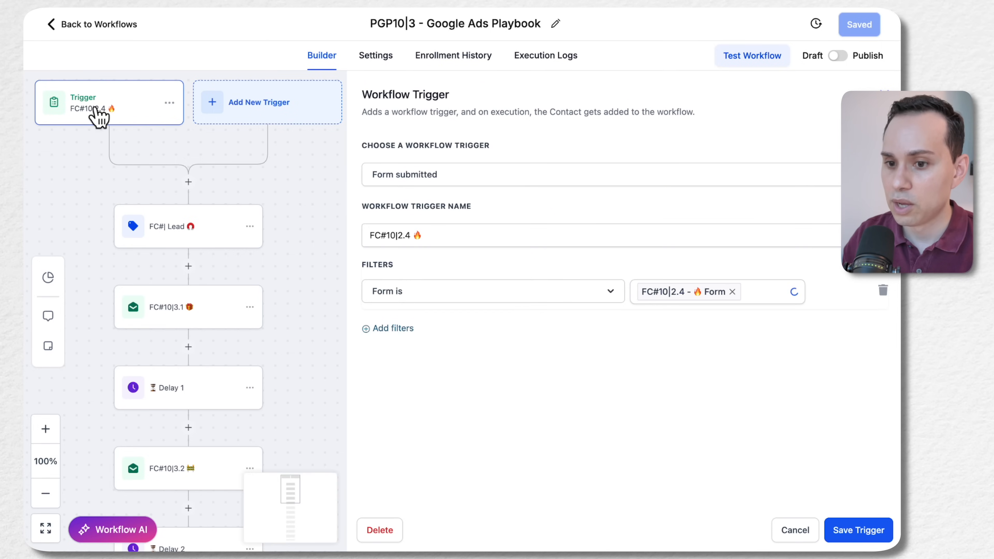
pyautogui.click(442, 231)
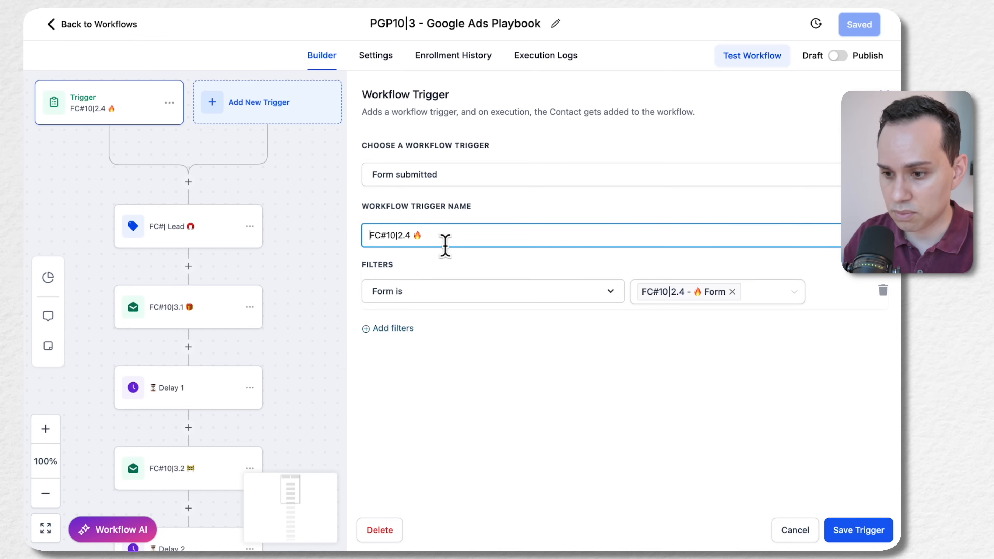
pyautogui.write('PGP')
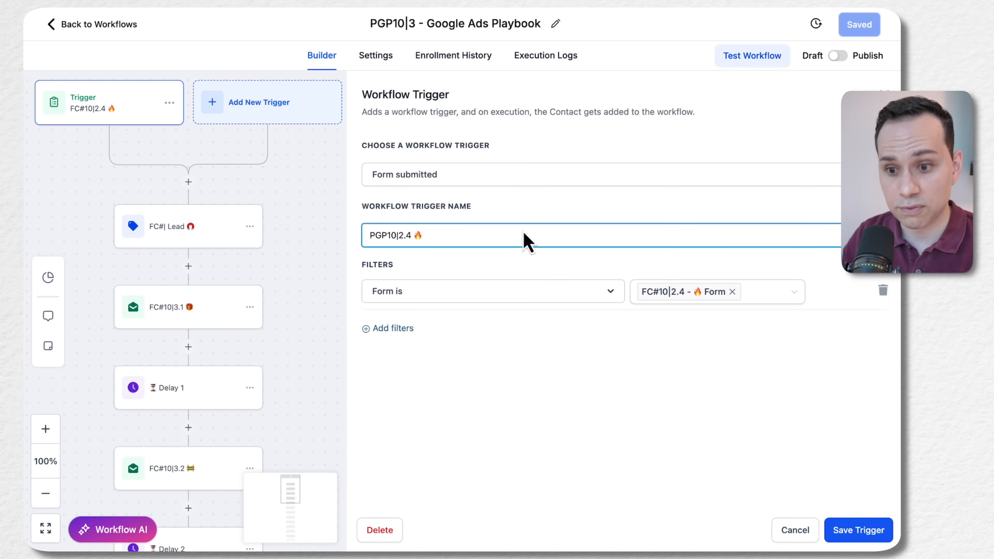
pyautogui.click(732, 292)
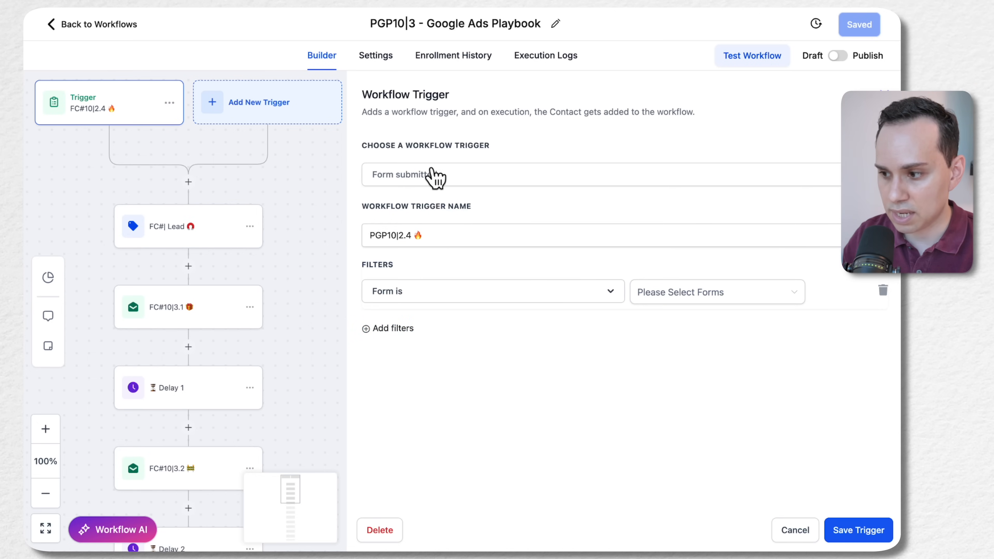
# Examine the trigger types and filter fields available for the form-submitted trigger
pyautogui.click(496, 180)
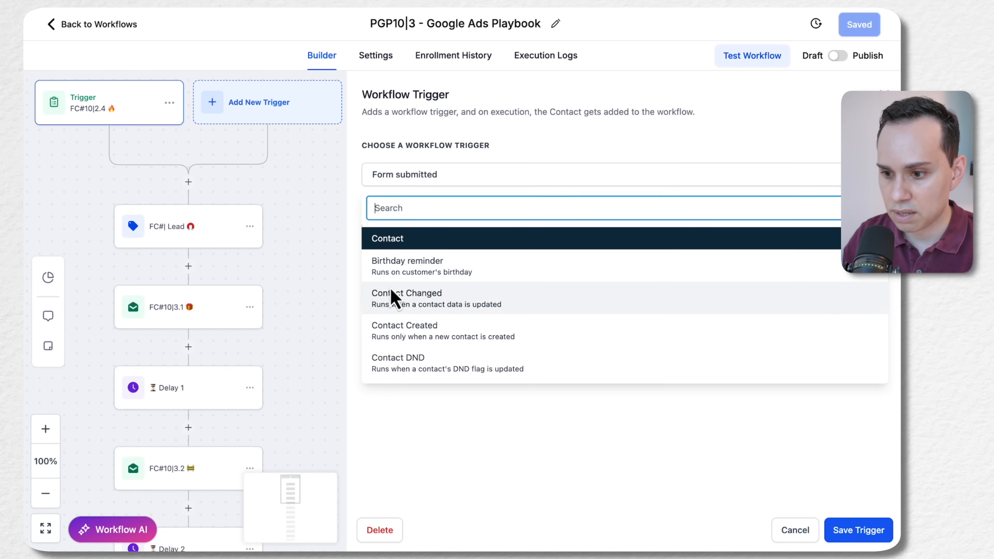
pyautogui.click(494, 156)
pyautogui.click(433, 236)
pyautogui.press('super+a')
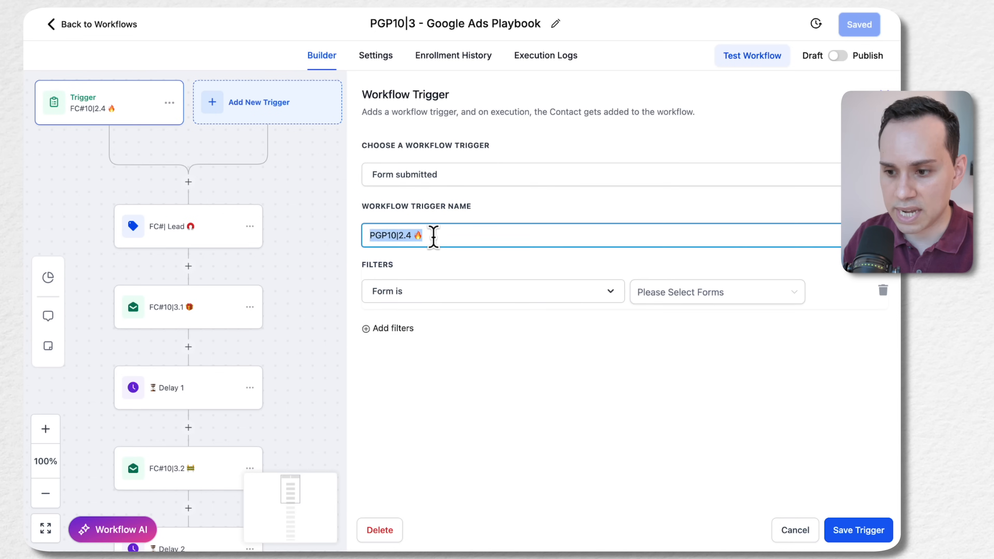
pyautogui.click(436, 294)
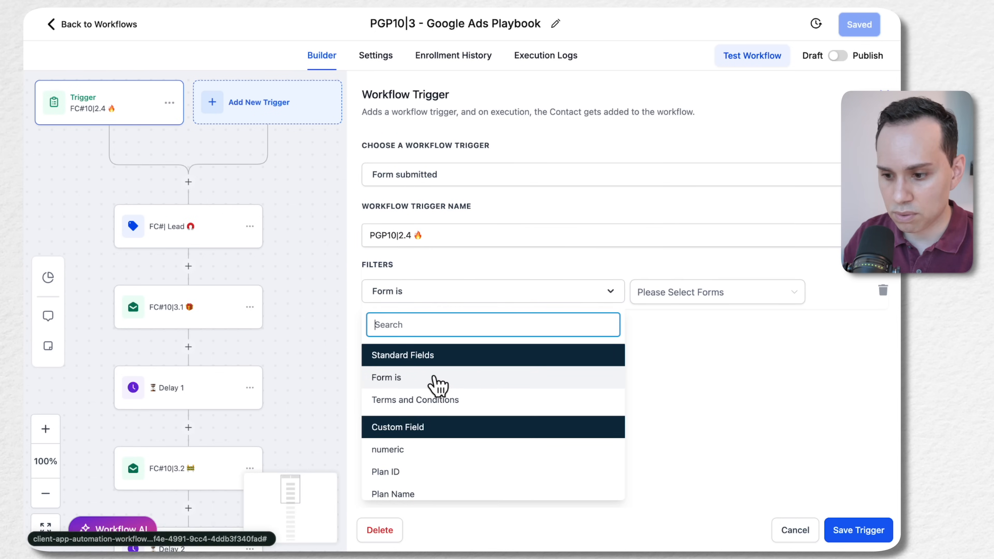
pyautogui.scroll(-3, 487, 385)
pyautogui.scroll(3, 487, 386)
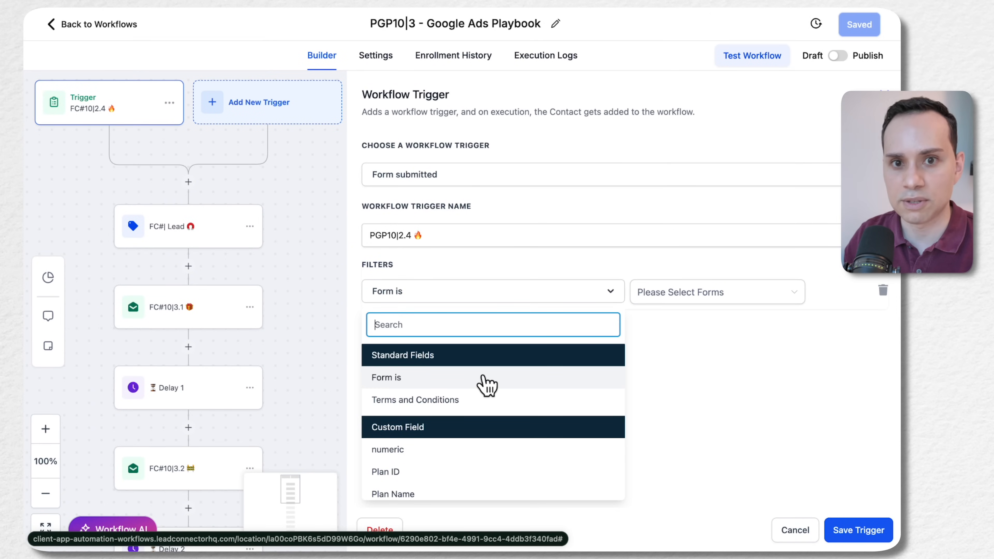
pyautogui.click(670, 340)
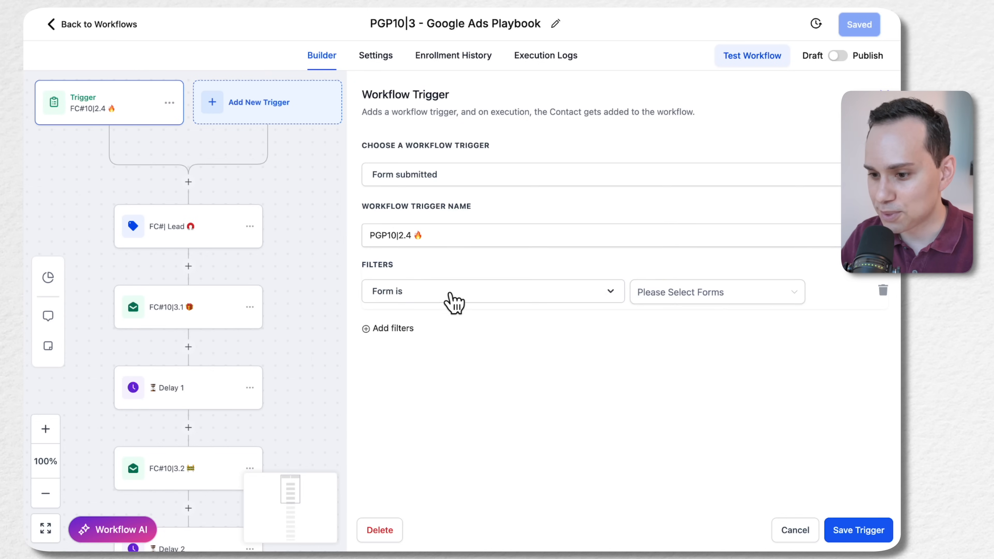
# Set the trigger's form filter to "PGP10|2.4 - 🔥 Form" and save the trigger
pyautogui.click(769, 300)
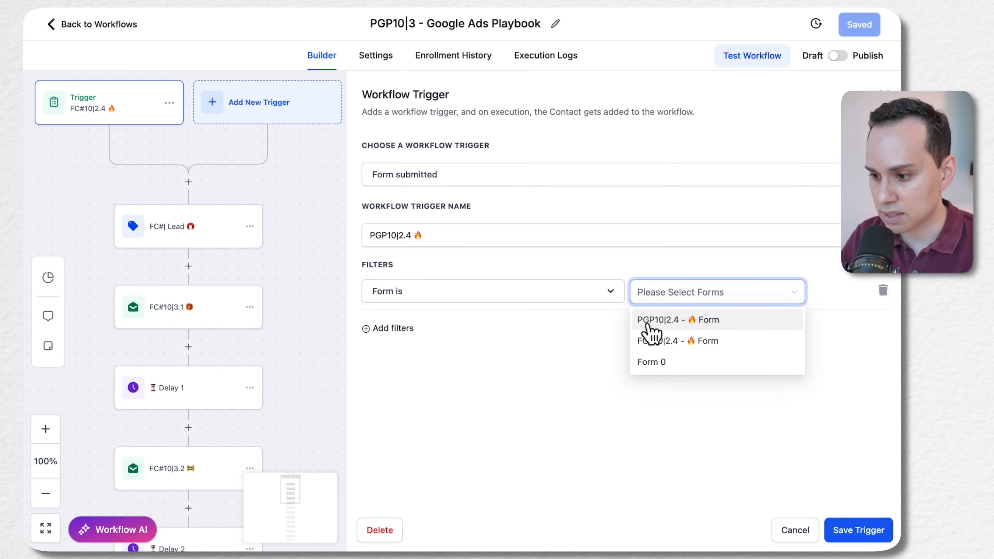
pyautogui.click(721, 321)
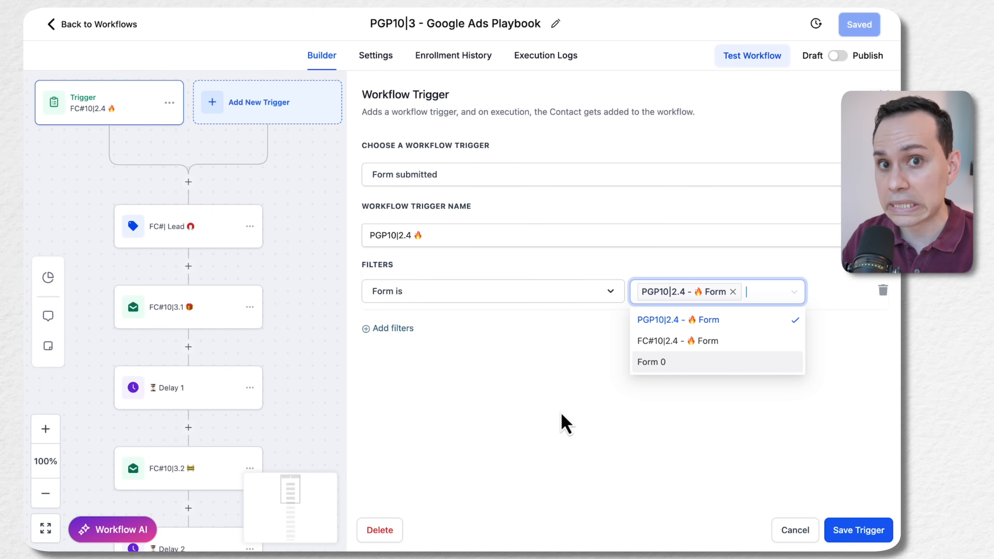
pyautogui.click(523, 414)
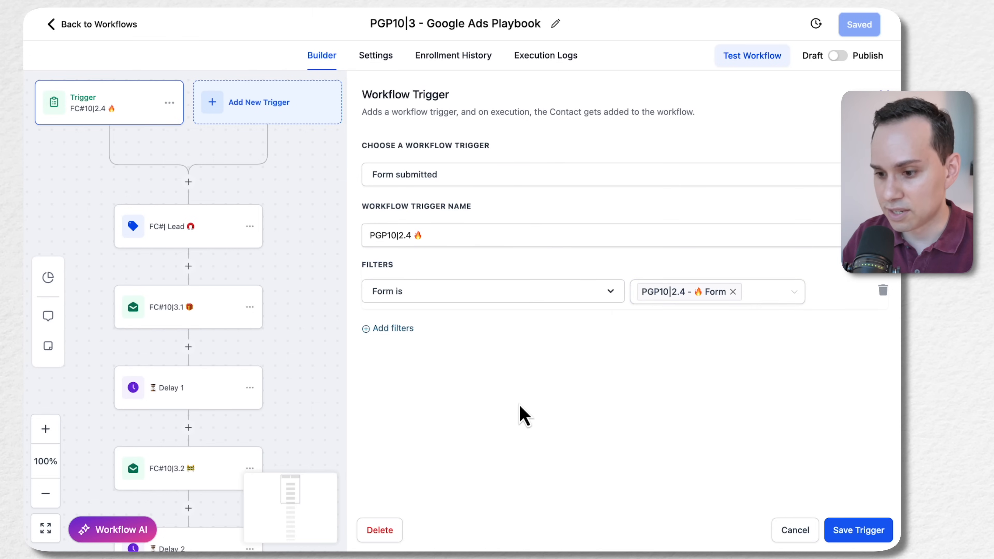
pyautogui.click(857, 531)
# Rename the FC#| Lead contact tag action as "PGP| Lead 🧲"
pyautogui.moveTo(258, 213); pyautogui.dragTo(474, 231)
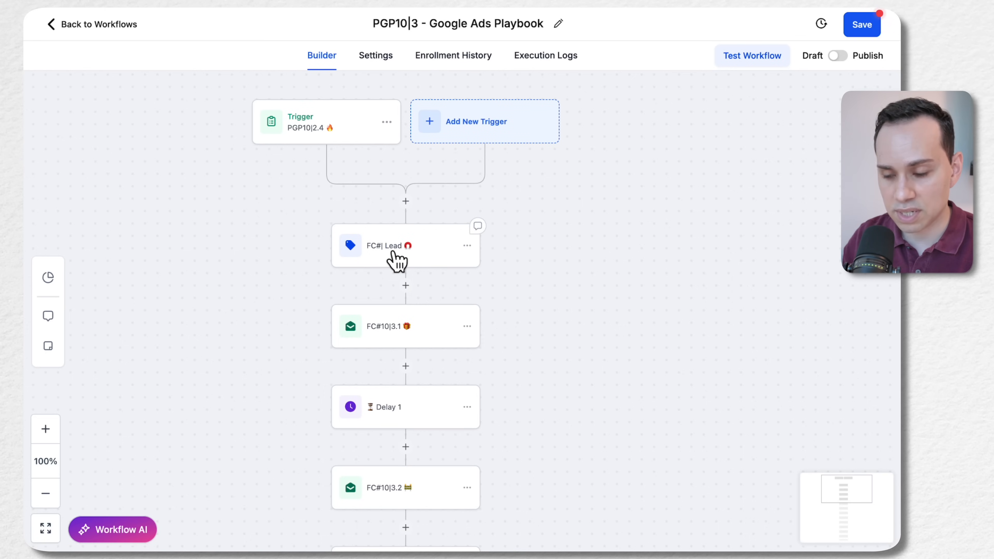
pyautogui.click(404, 249)
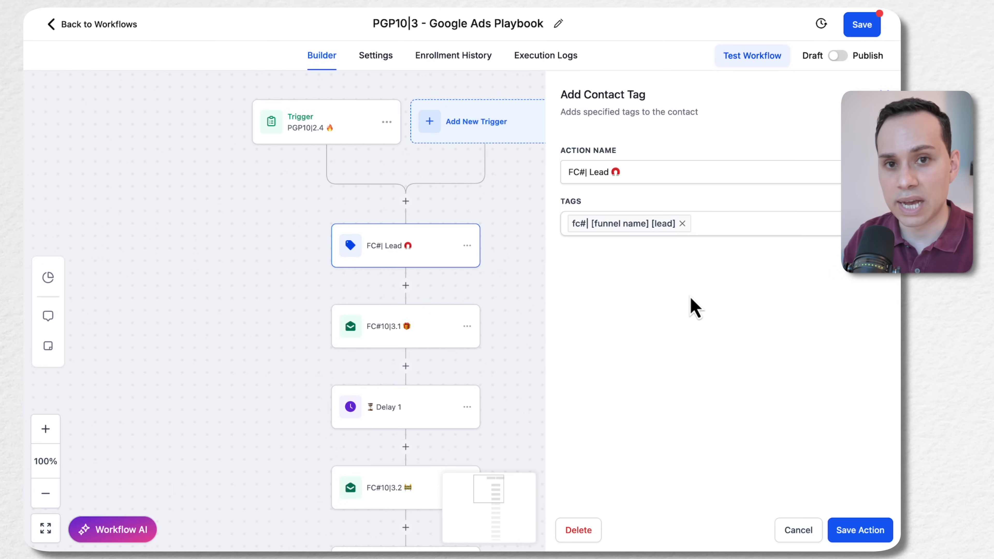
pyautogui.click(635, 171)
pyautogui.hotkey('shift', 'Right')
pyautogui.hotkey('shift', 'Right')
pyautogui.hotkey('shift', 'Right')
pyautogui.write('PGP')
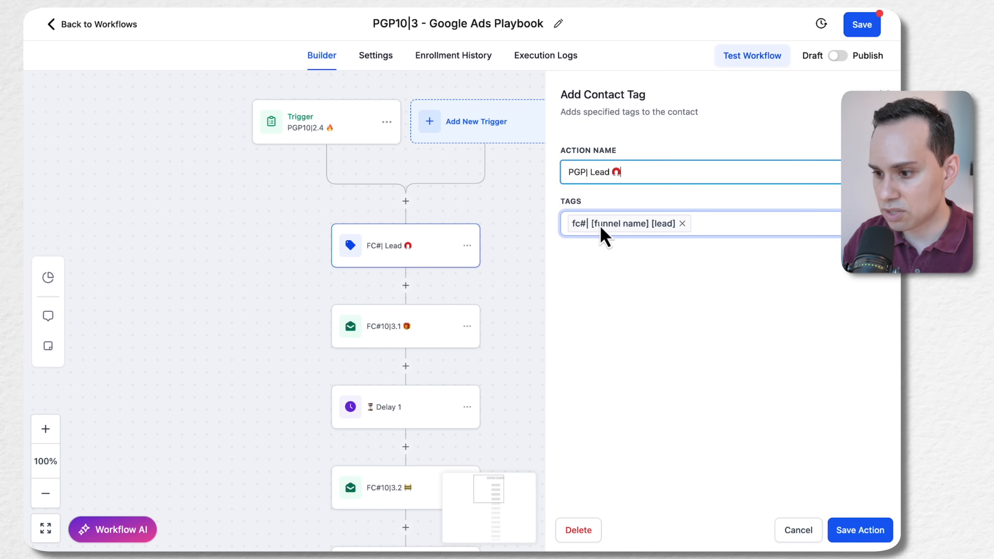
# Remove the fc#| [funnel name] [lead] tag from the action and look through the existing tags
pyautogui.click(682, 223)
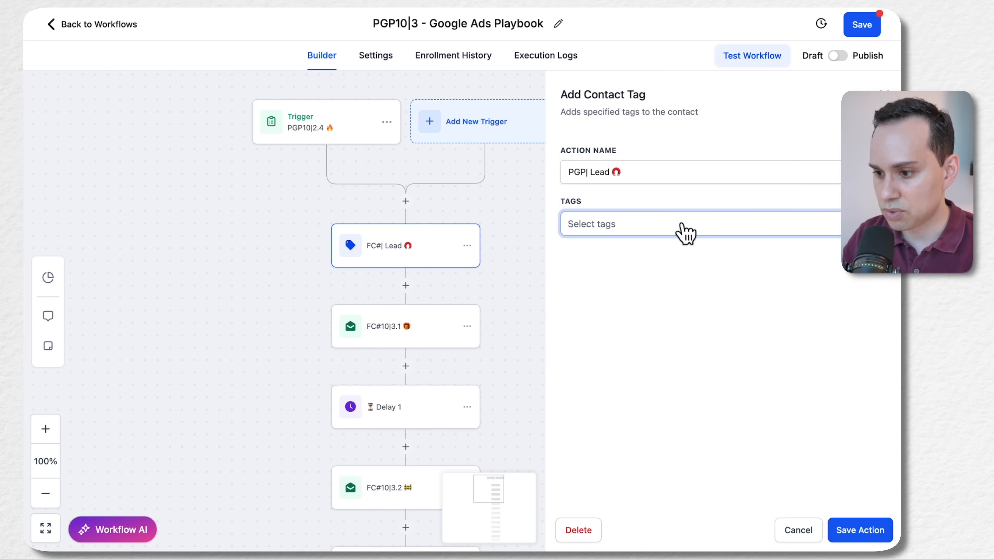
pyautogui.click(662, 231)
pyautogui.scroll(-5, 659, 318)
pyautogui.scroll(5, 659, 318)
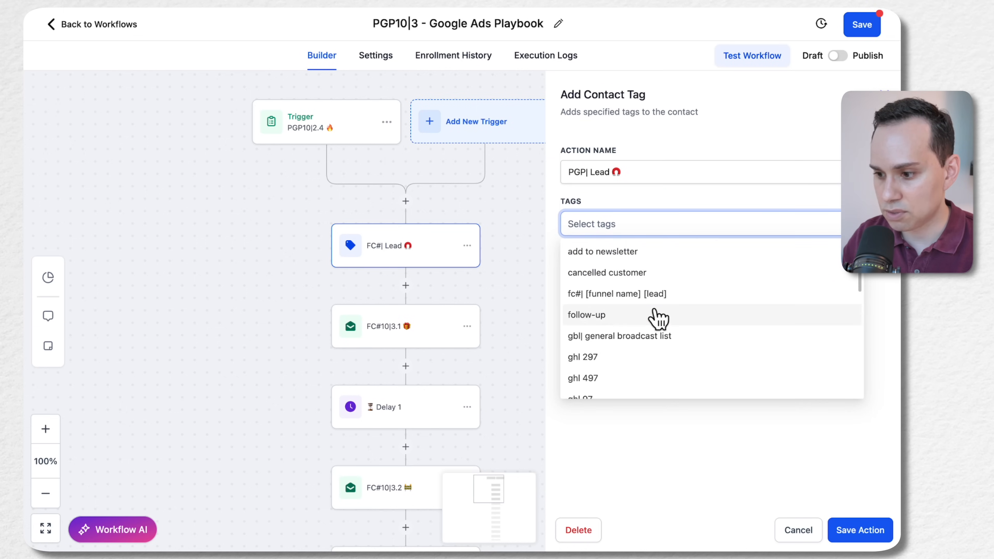
# Write the tag name "PGP| Google Ads Playbook [Leads]" after the action name and cut it to the clipboard
pyautogui.click(665, 171)
pyautogui.write('PGP')
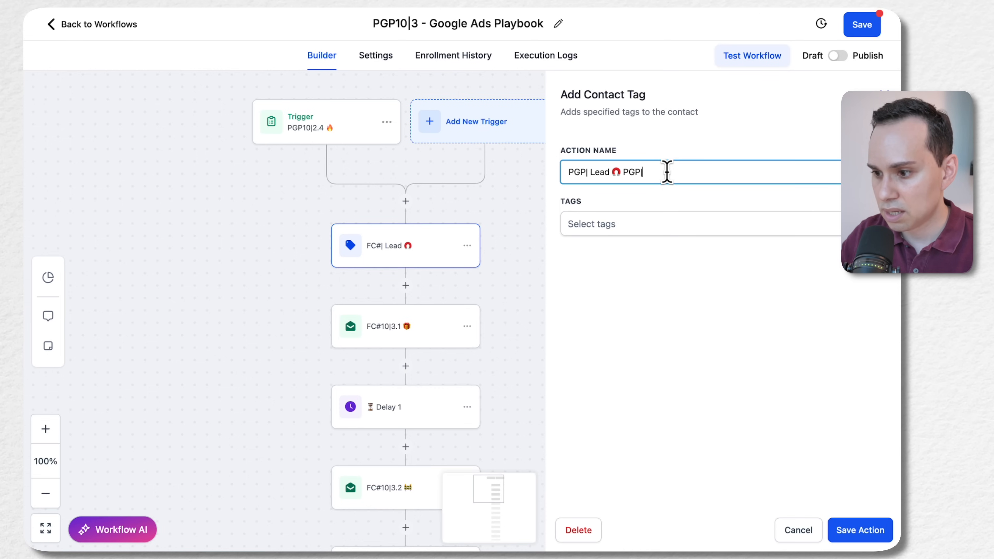
pyautogui.write('| Google A')
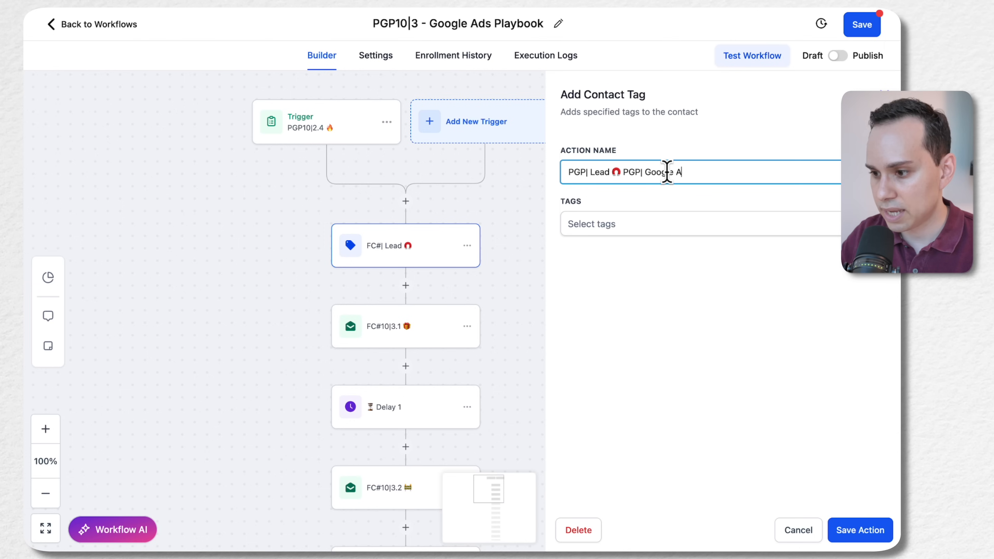
pyautogui.write('ds Playbook [')
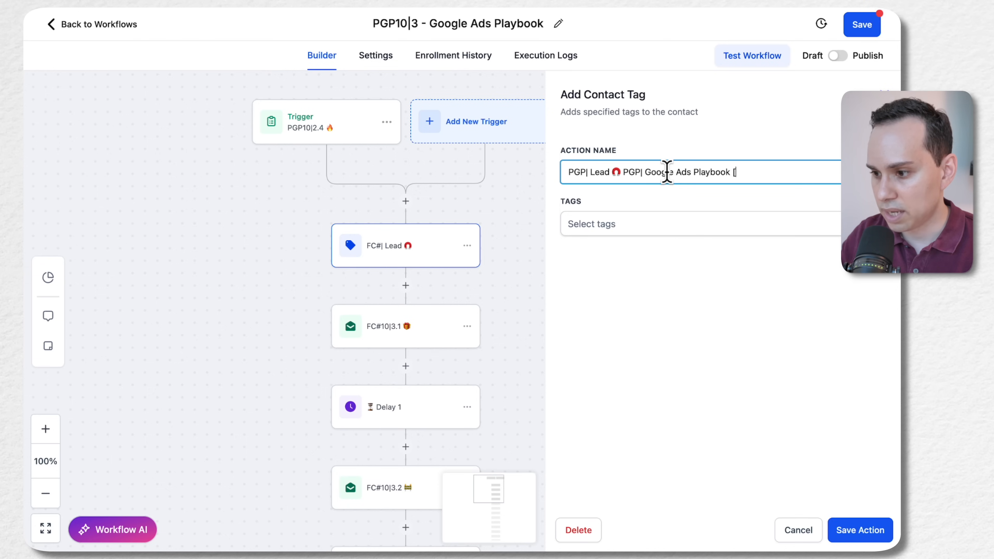
pyautogui.write('Leads]')
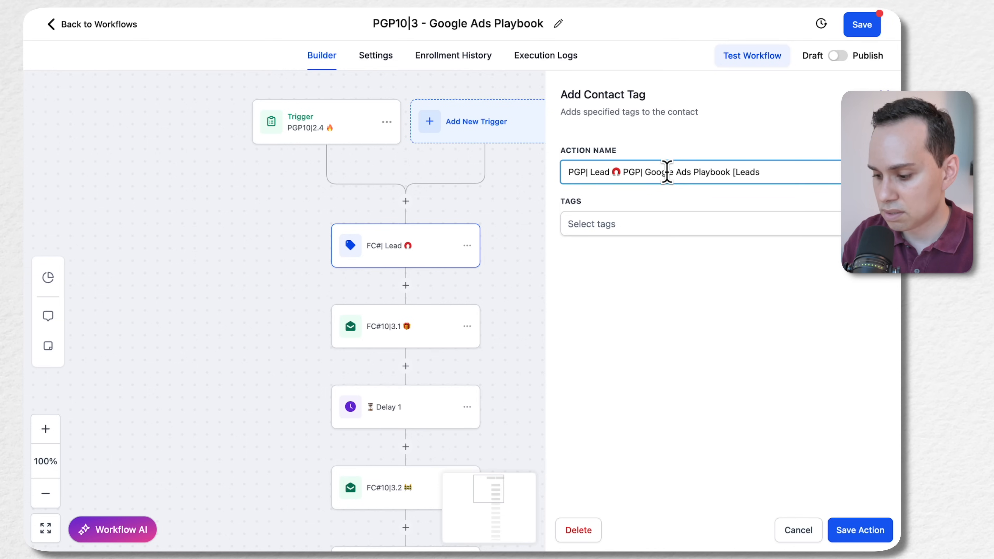
pyautogui.hotkey('alt', 'shift', 'Left')
pyautogui.hotkey('alt', 'shift', 'Left')
pyautogui.hotkey('alt', 'shift', 'Left')
pyautogui.hotkey('alt', 'shift', 'Left')
pyautogui.hotkey('alt', 'shift', 'Left')
pyautogui.hotkey('ctrl', 'c')
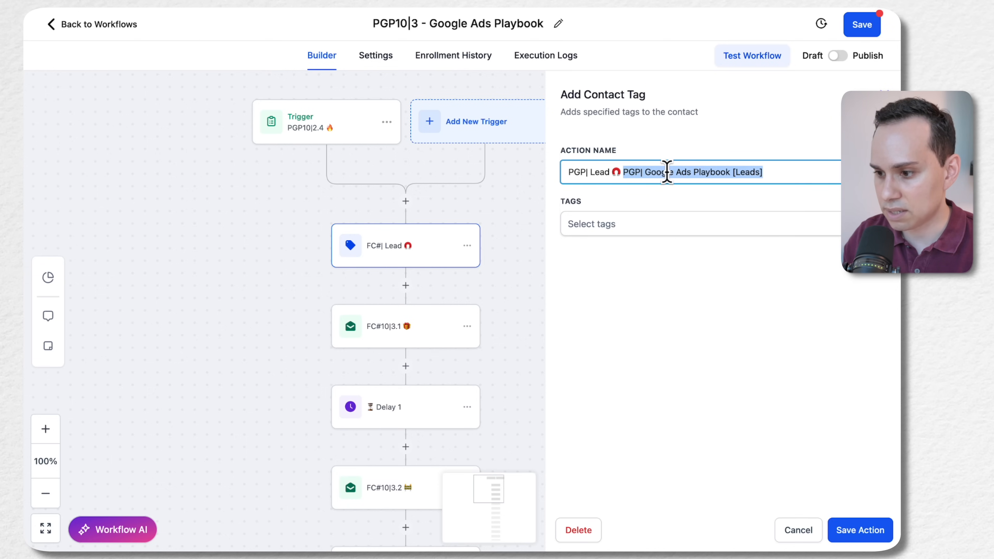
pyautogui.press('BackSpace')
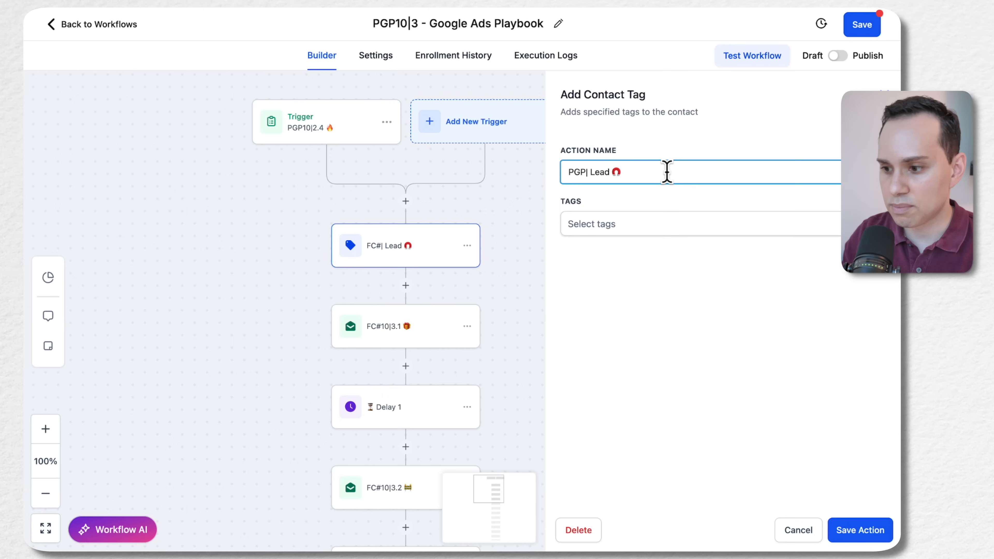
# Create the new tag "PGP| Google Ads Playbook [Leads]" from the clipboard and assign it to the Lead tag action
pyautogui.click(614, 227)
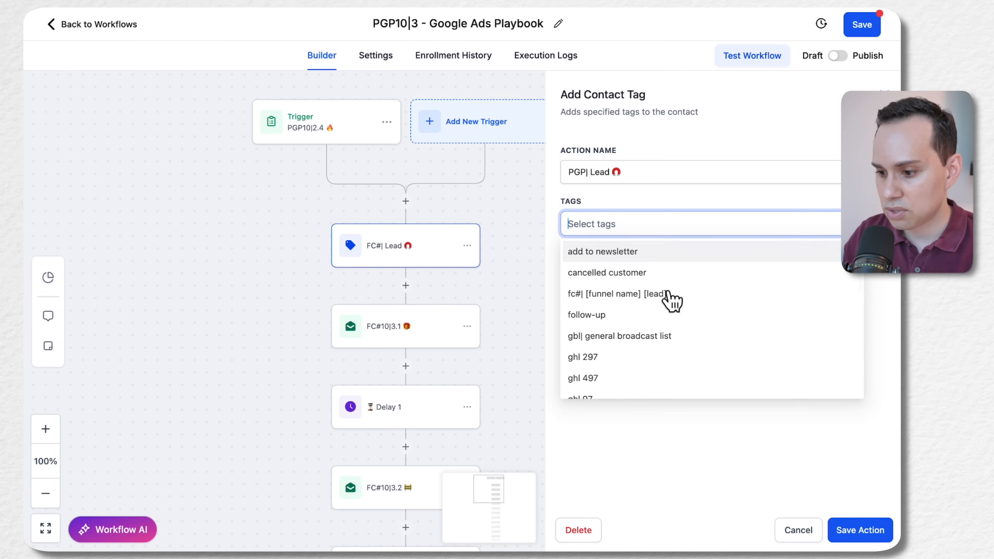
pyautogui.scroll(-10, 669, 313)
pyautogui.scroll(10, 673, 333)
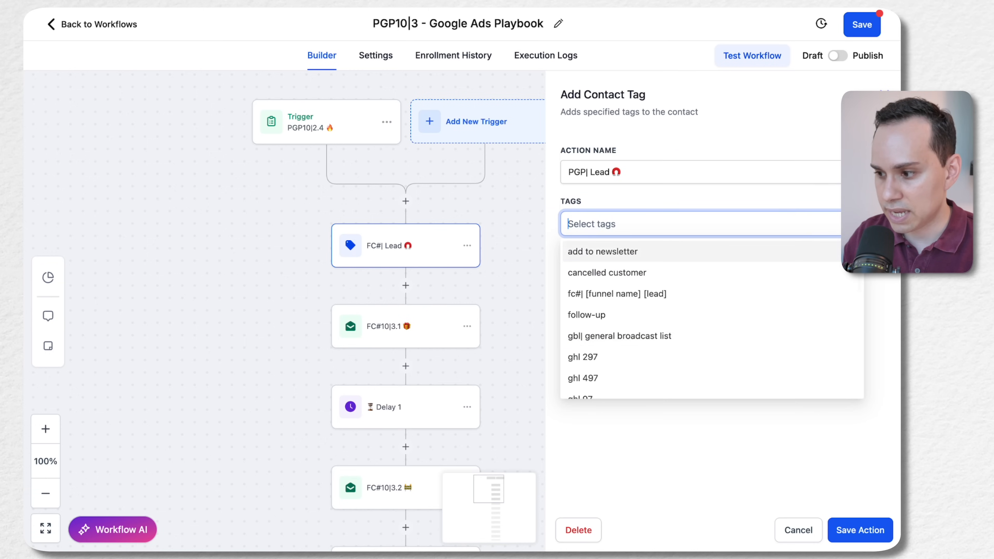
pyautogui.click(871, 224)
pyautogui.click(762, 226)
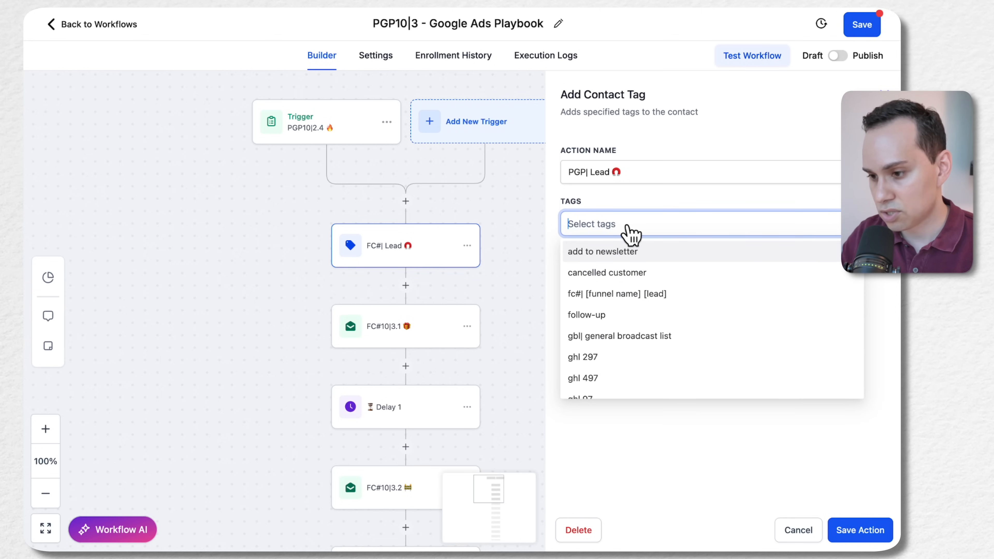
pyautogui.write('asdfa')
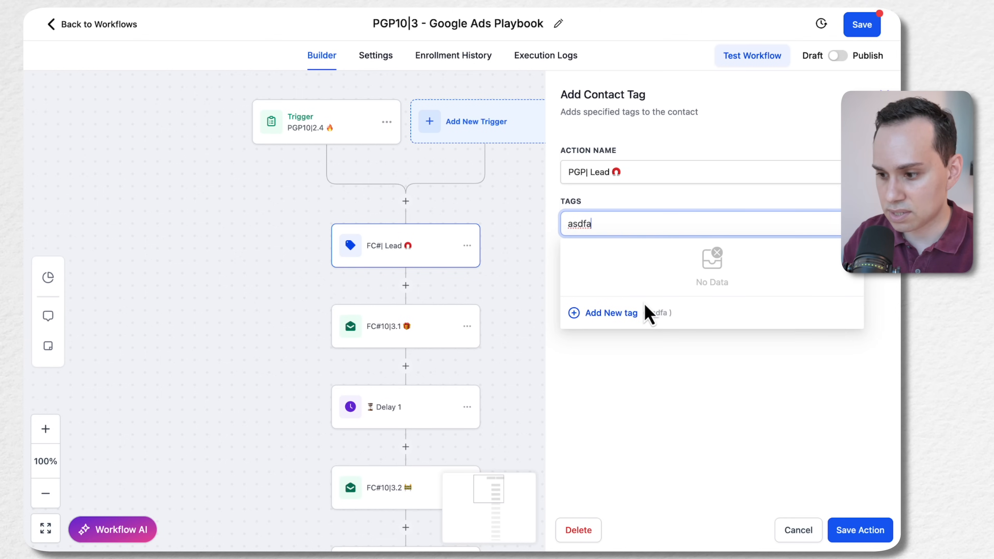
pyautogui.hotkey('ctrl', 'a')
pyautogui.hotkey('ctrl', 'v')
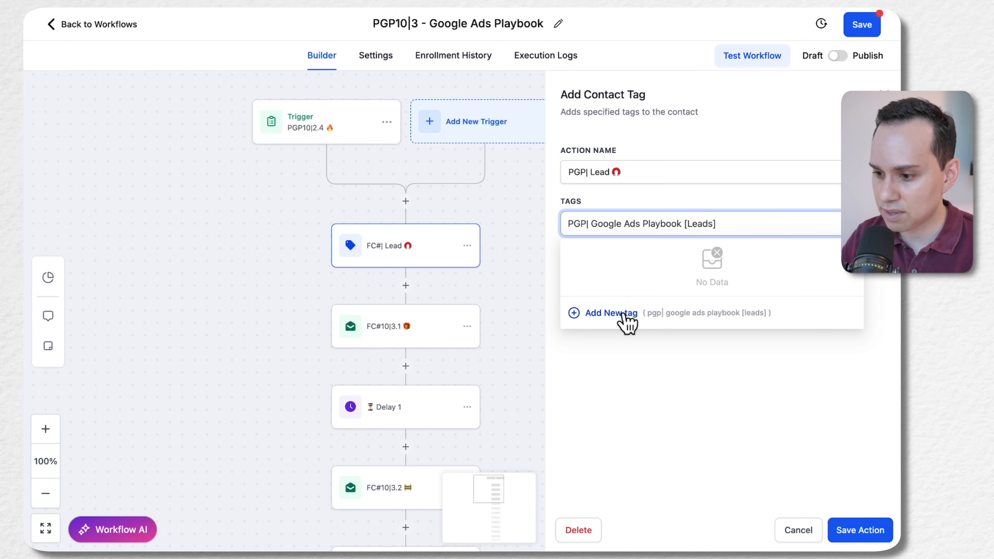
pyautogui.click(611, 313)
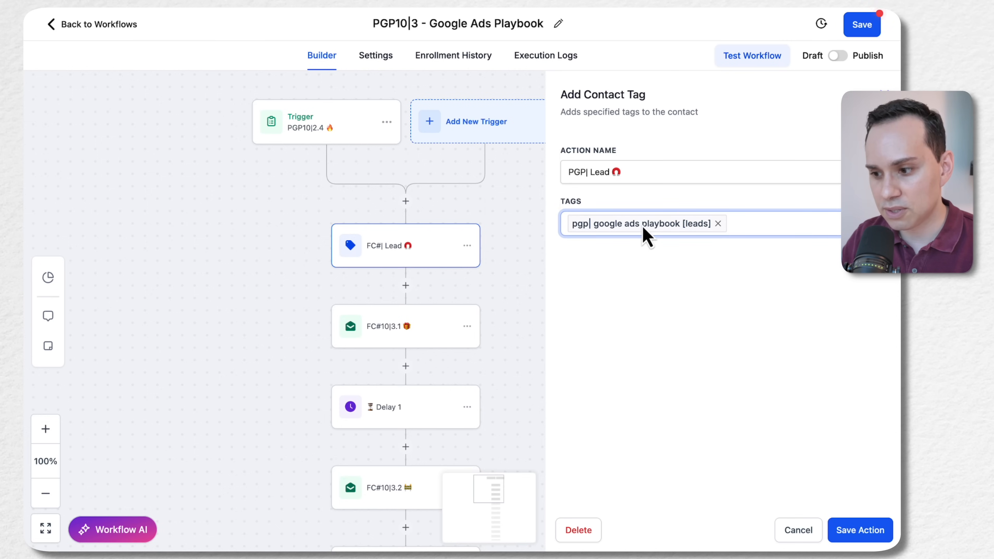
# Save the Lead tag action and open the FC#10|3.1 email action
pyautogui.click(860, 531)
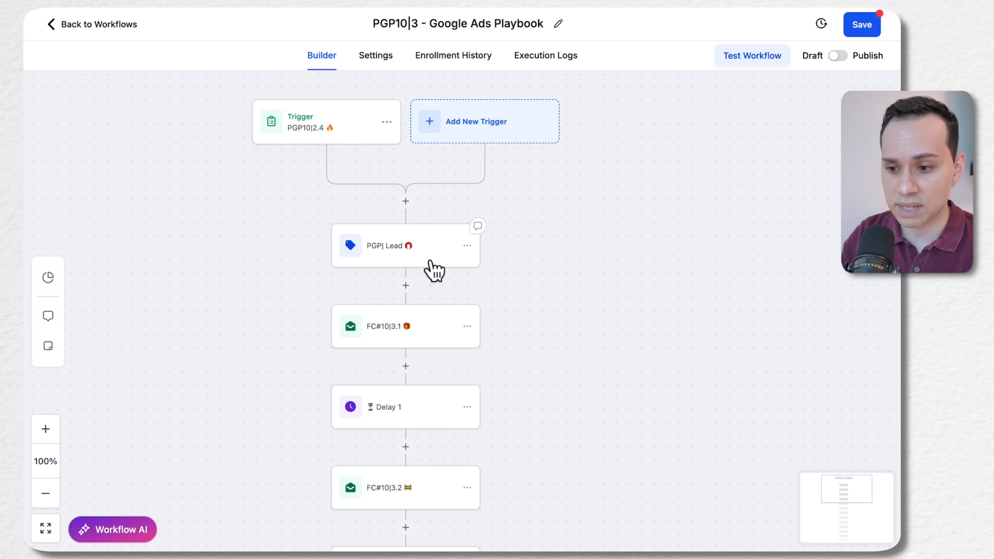
pyautogui.hscroll(5, 434, 270)
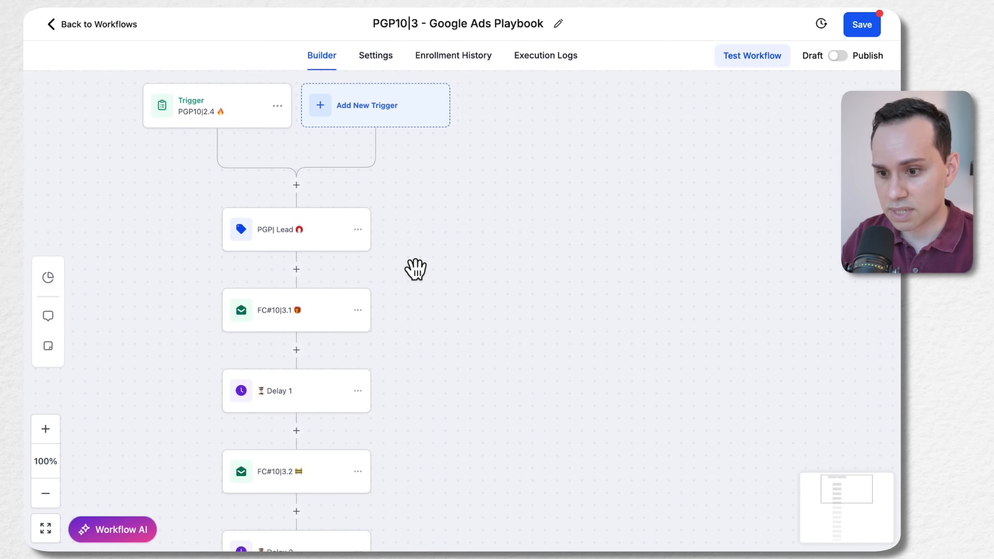
pyautogui.moveTo(420, 330); pyautogui.dragTo(396, 119)
pyautogui.click(278, 122)
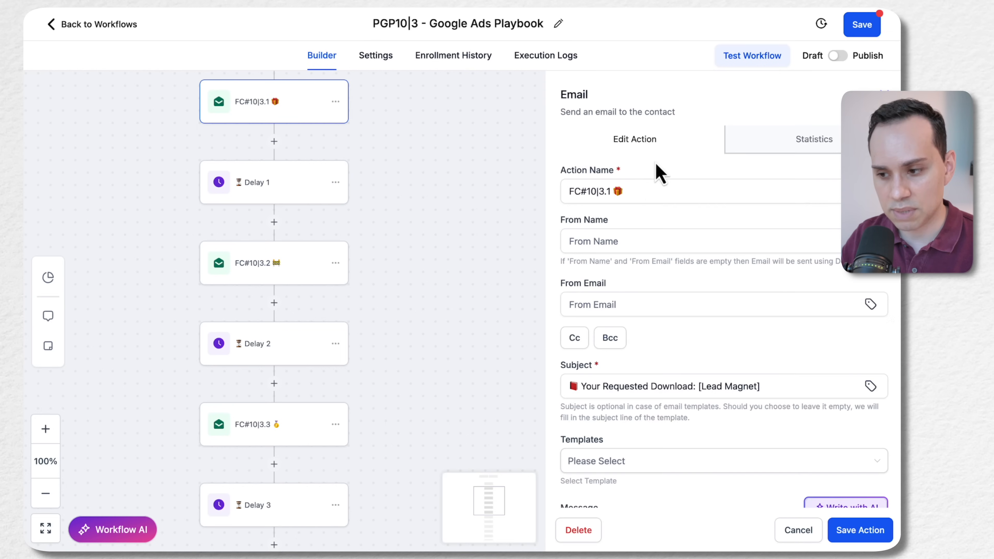
# Try to replace the FC# prefix in the first email's action name with PGP
pyautogui.click(586, 193)
pyautogui.press('shift+super+Left')
pyautogui.write('PGP')
# Enlarge the first email's message box and read through the lead magnet delivery text and its placeholders
pyautogui.scroll(-9, 657, 313)
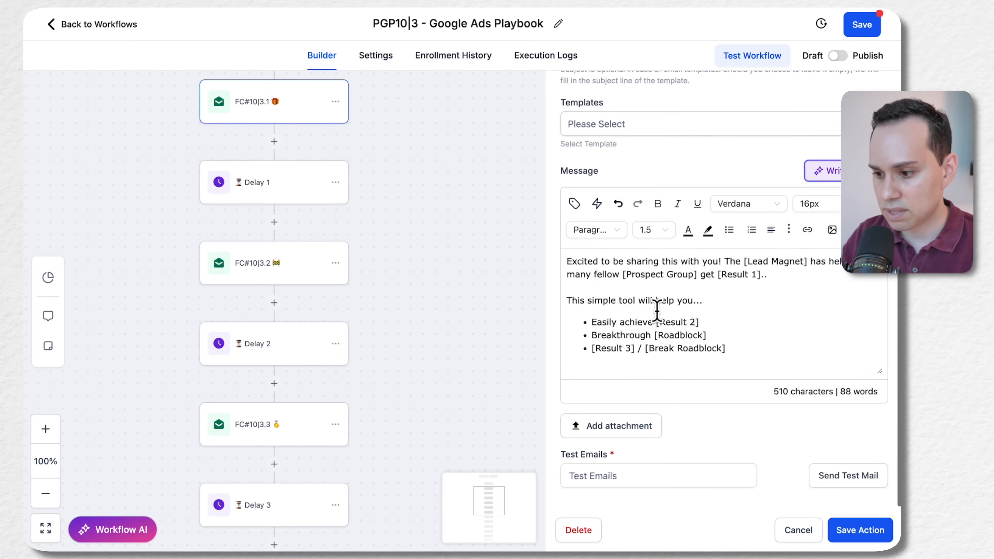
pyautogui.moveTo(879, 370); pyautogui.dragTo(879, 545)
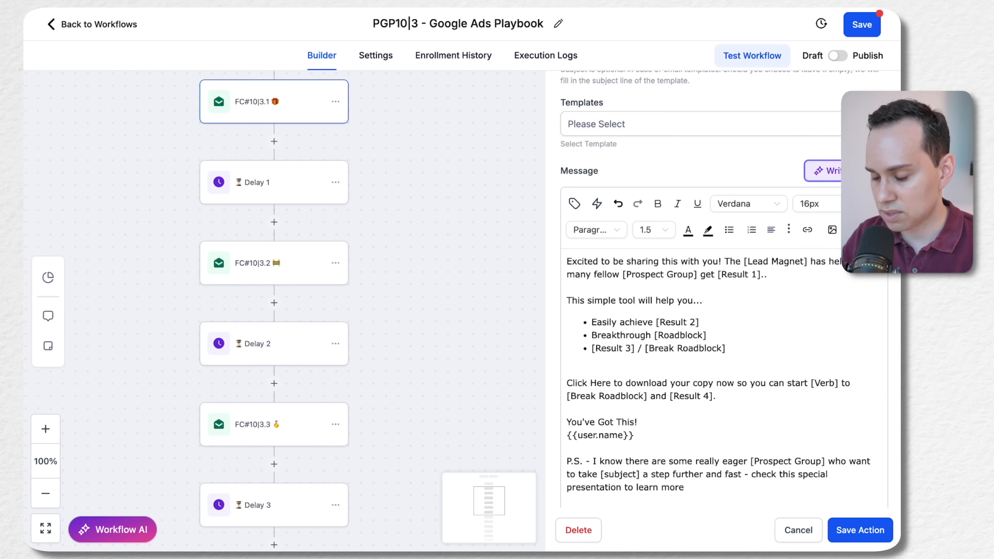
pyautogui.scroll(-2, 769, 429)
pyautogui.scroll(-2, 794, 411)
pyautogui.scroll(3, 714, 295)
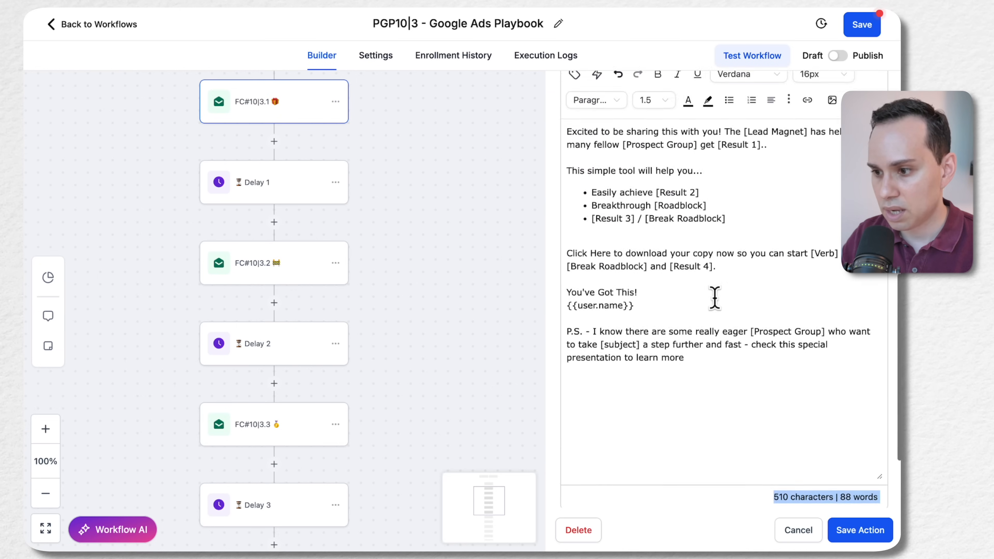
pyautogui.scroll(-1, 714, 298)
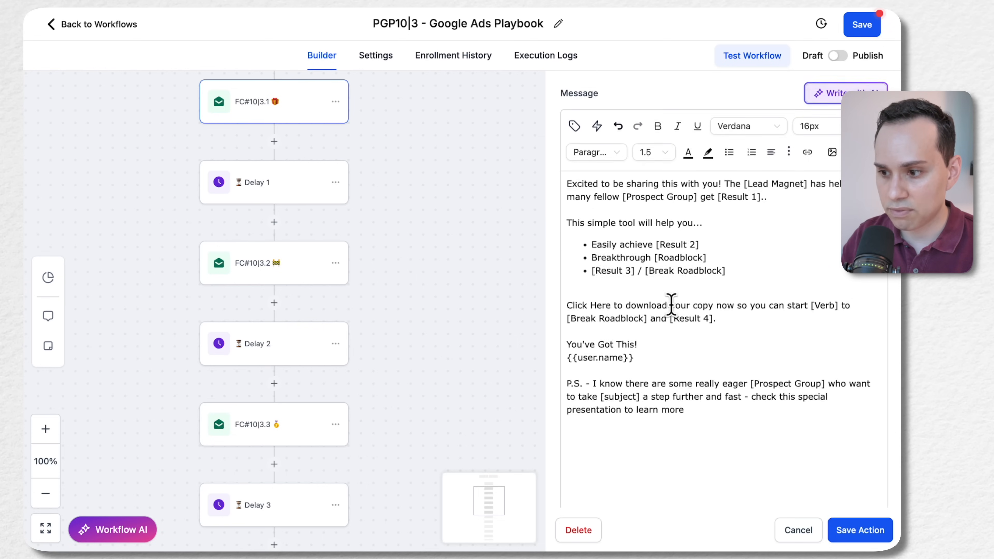
pyautogui.scroll(-1, 671, 306)
pyautogui.scroll(2, 696, 372)
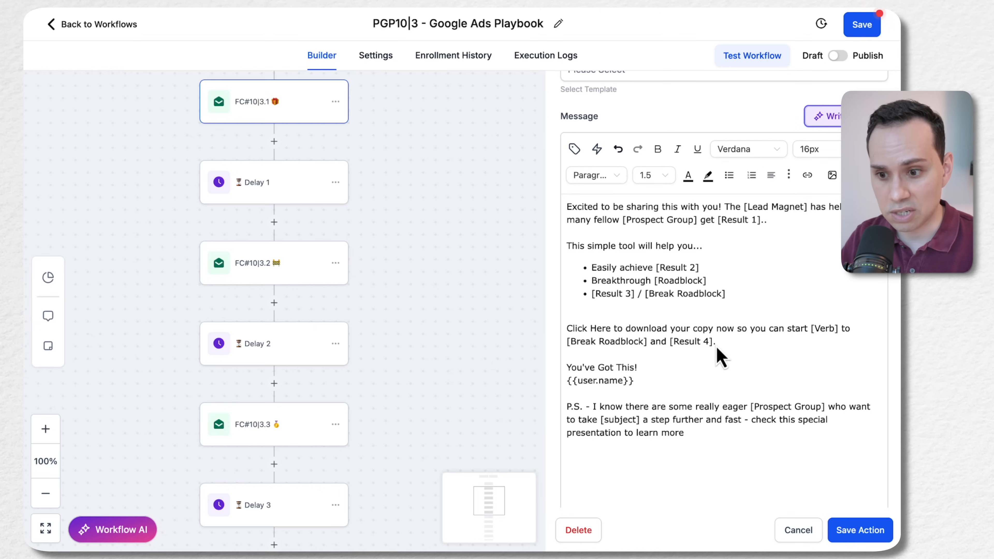
# Check the Delay 1 wait settings and read through the full message of the FC#10|3.2 email
pyautogui.click(294, 176)
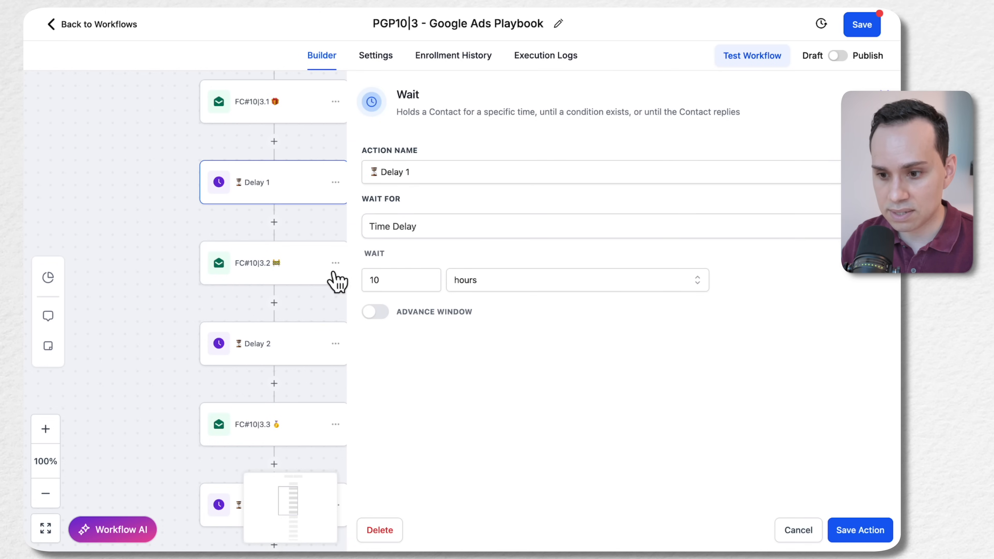
pyautogui.click(280, 274)
pyautogui.scroll(-10, 666, 305)
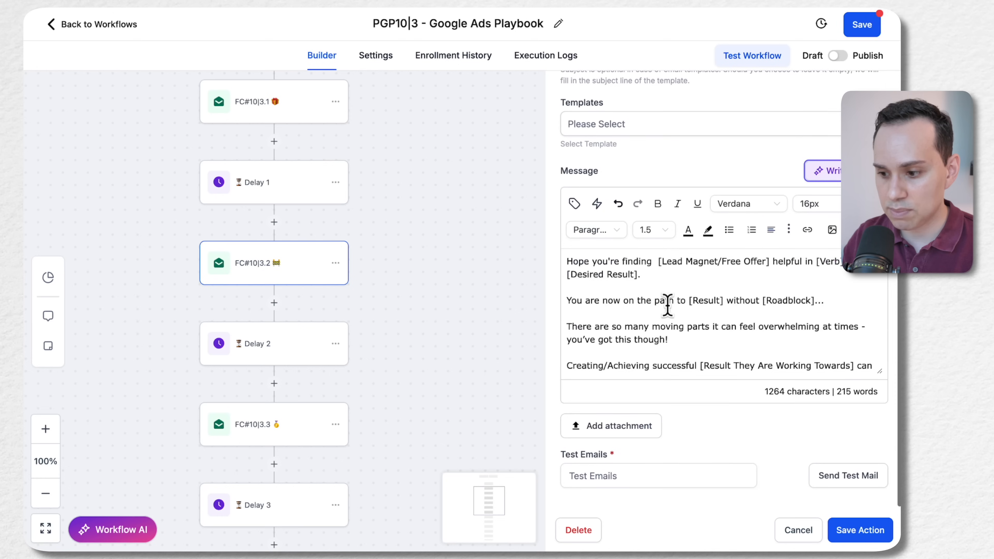
pyautogui.scroll(-3, 680, 306)
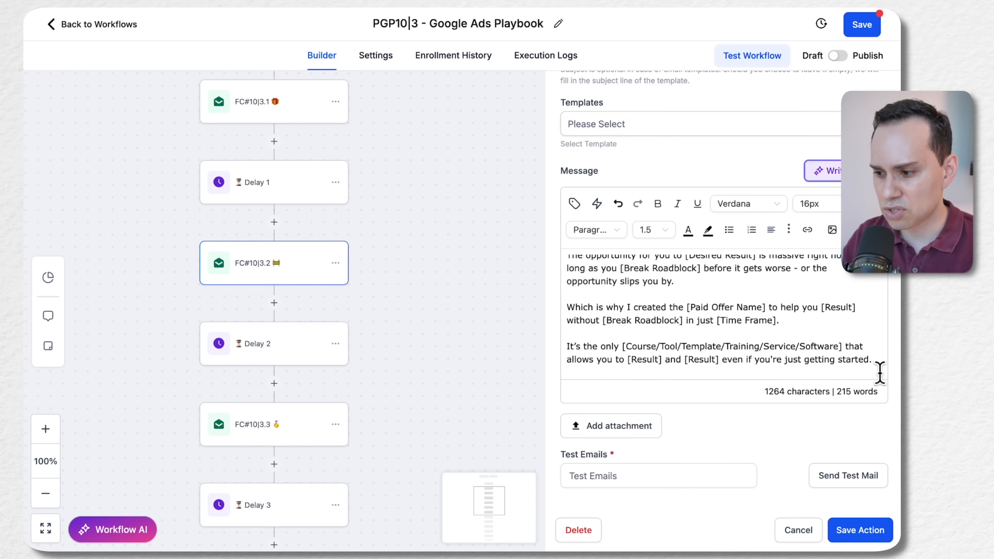
pyautogui.moveTo(880, 372); pyautogui.dragTo(878, 530)
pyautogui.scroll(6, 716, 351)
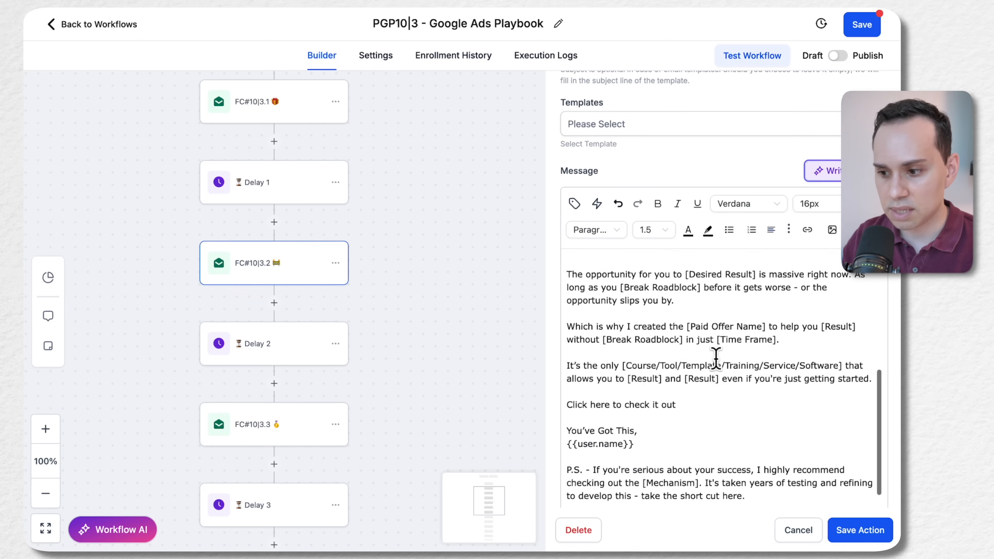
pyautogui.scroll(8, 715, 358)
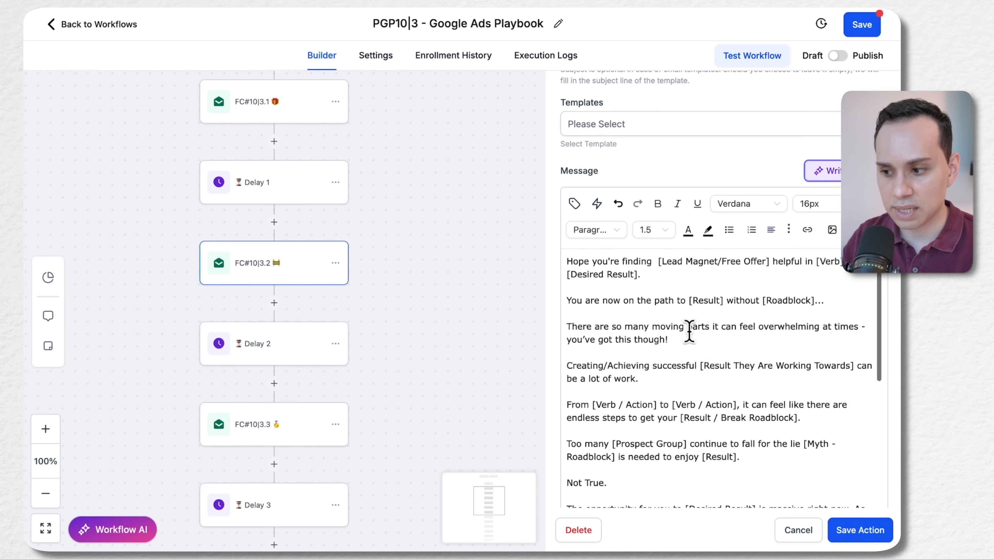
pyautogui.scroll(-6, 688, 331)
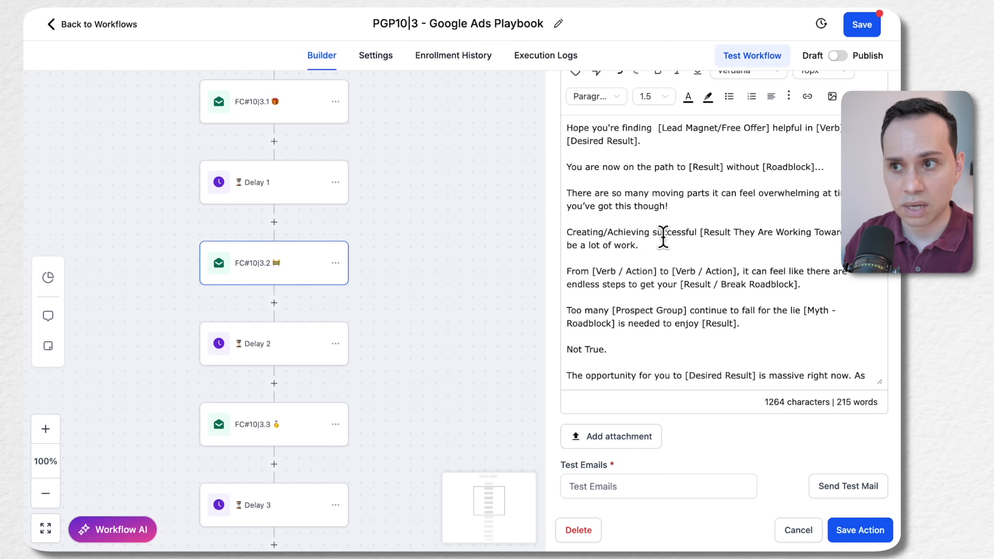
pyautogui.scroll(-10, 663, 237)
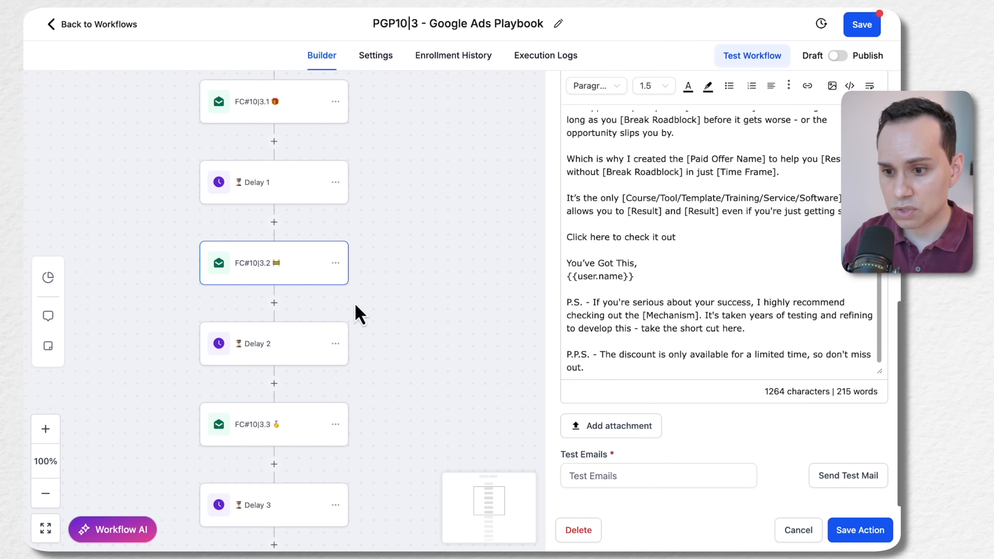
# Look through the following emails and delays in the sequence and open the FC#10|3.4 email to examine its message
pyautogui.scroll(-4, 230, 210)
pyautogui.scroll(-2, 236, 210)
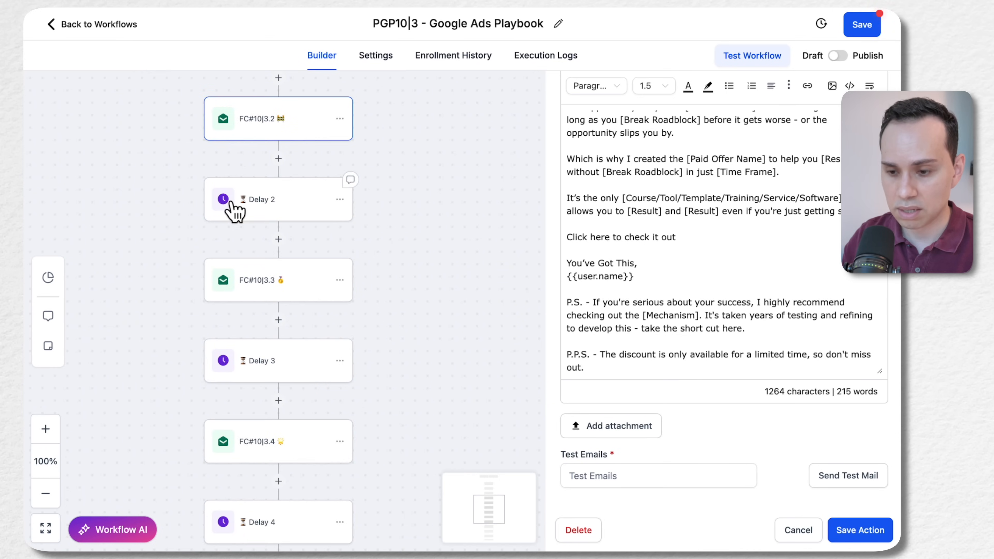
pyautogui.scroll(-3, 296, 144)
pyautogui.scroll(-3, 298, 142)
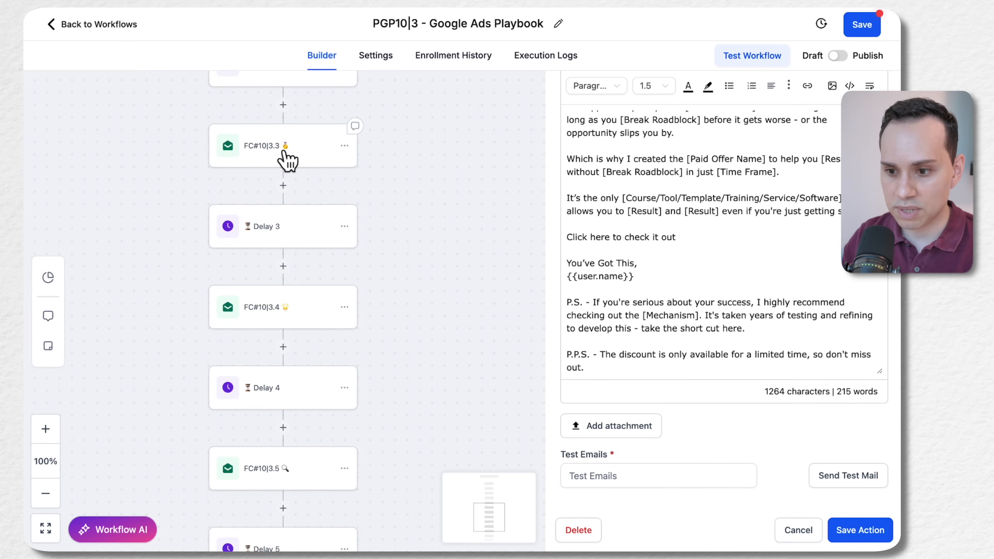
pyautogui.scroll(-1, 293, 154)
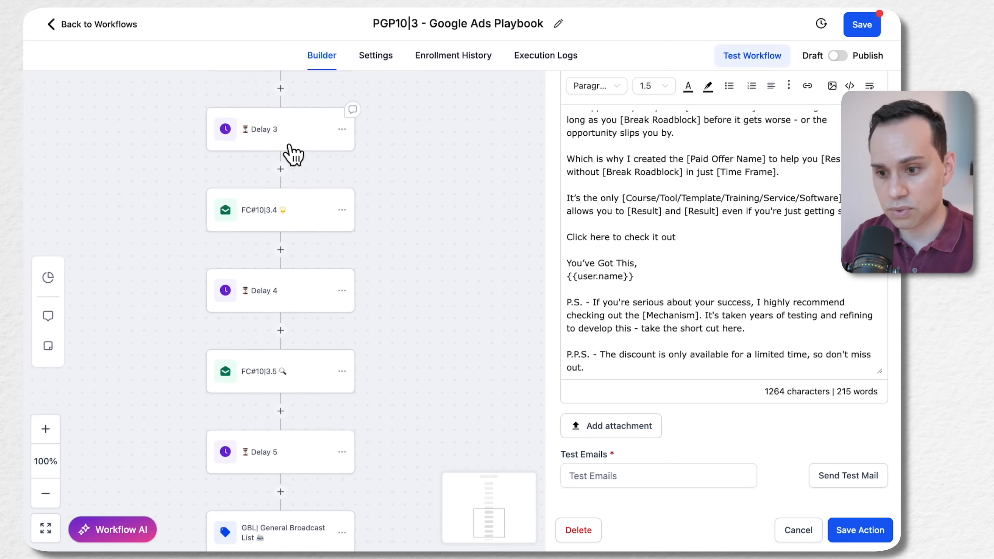
pyautogui.click(269, 198)
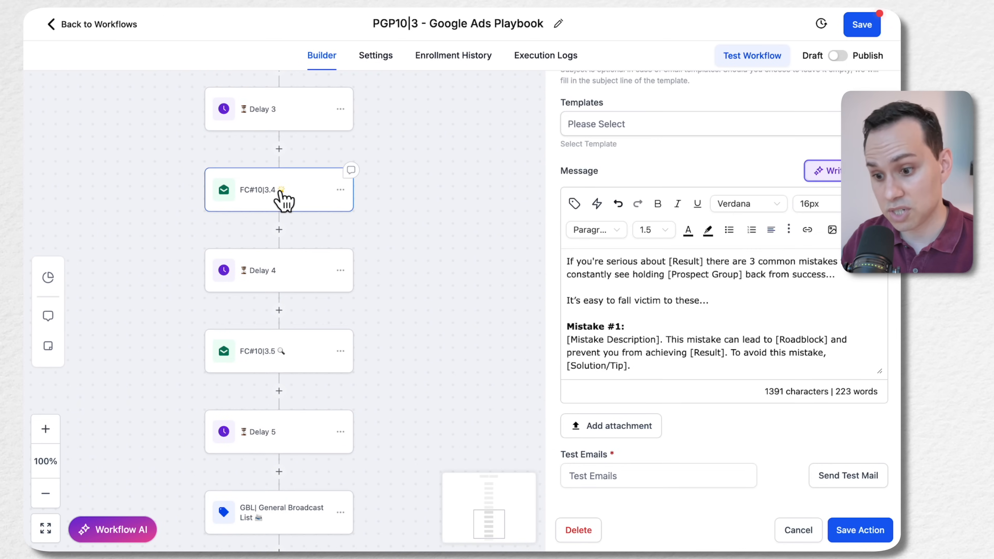
# Examine the wait settings of Delay 4 and Delay 5 and the General Broadcast List tag action
pyautogui.scroll(-3, 276, 197)
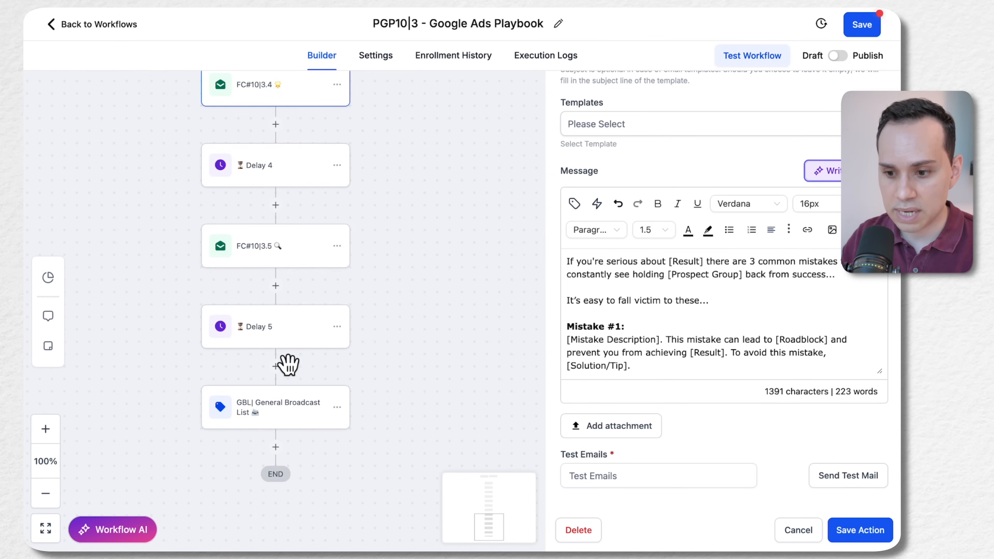
pyautogui.click(292, 178)
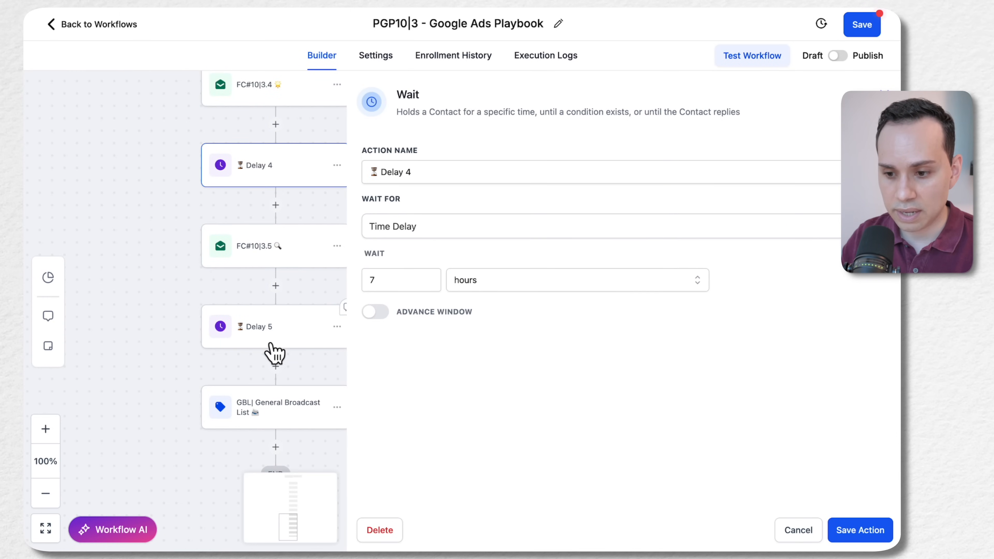
pyautogui.click(278, 337)
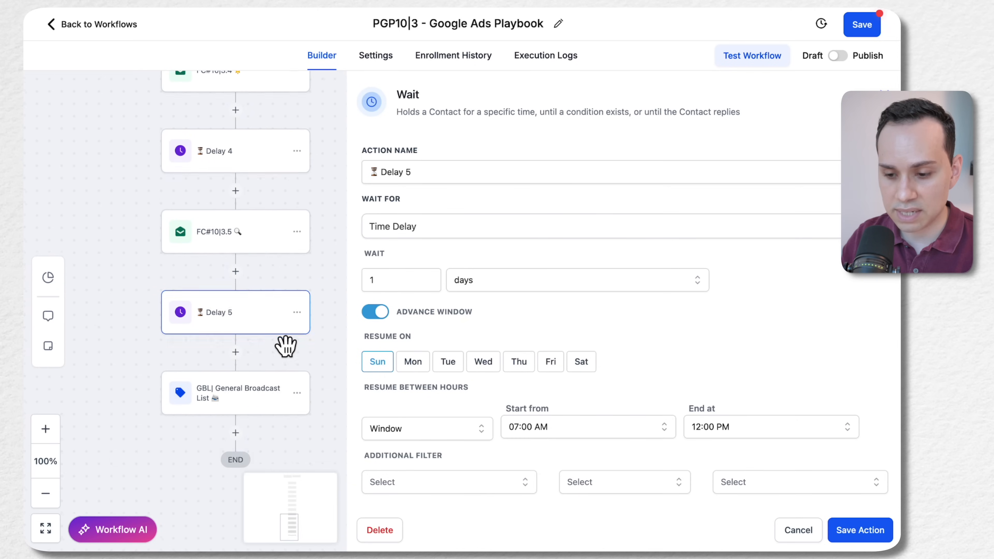
pyautogui.click(260, 409)
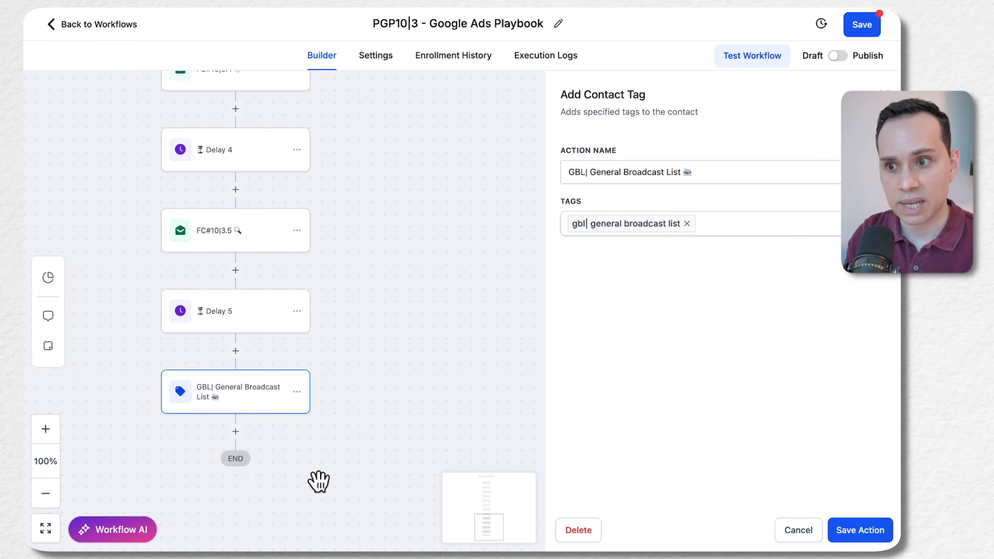
# Review the complete sequence of emails and delays between the trigger and the General Broadcast List tag
pyautogui.scroll(6, 380, 313)
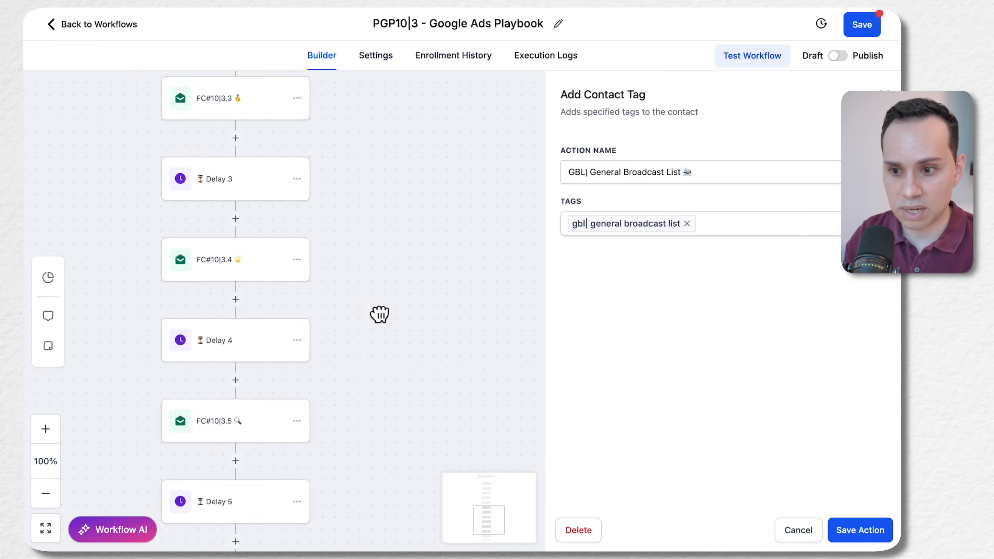
pyautogui.moveTo(405, 132); pyautogui.dragTo(406, 368)
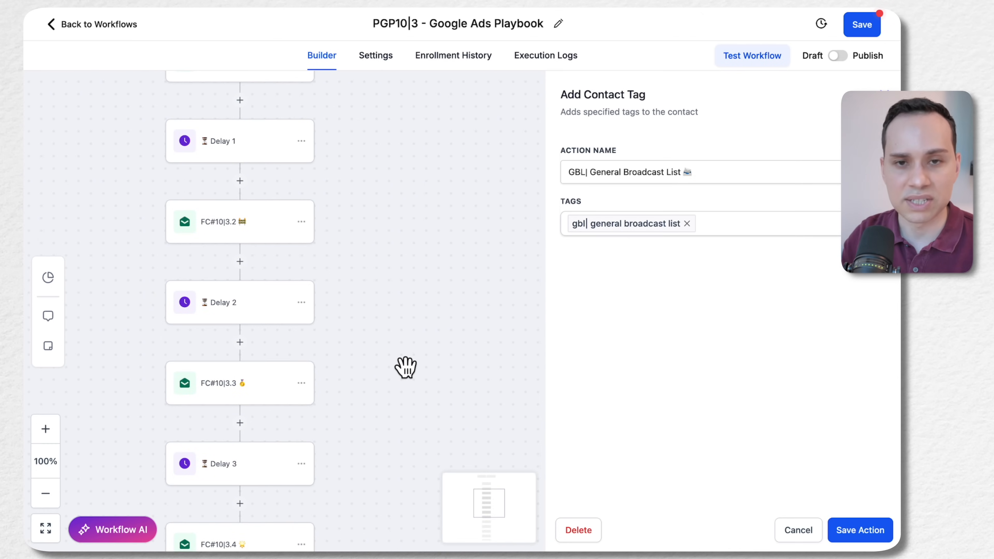
pyautogui.moveTo(373, 439); pyautogui.dragTo(380, 222)
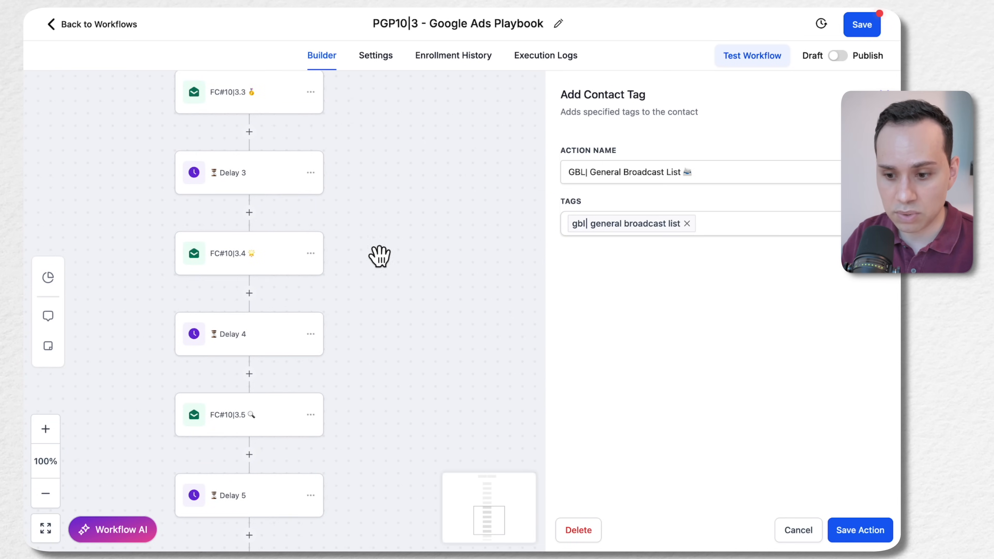
pyautogui.scroll(-5, 377, 256)
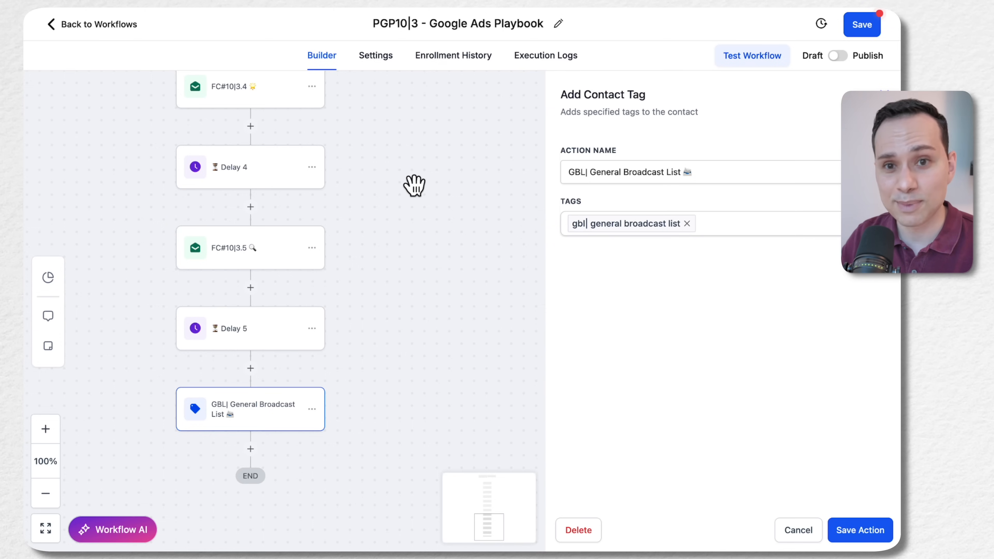
pyautogui.scroll(10, 399, 235)
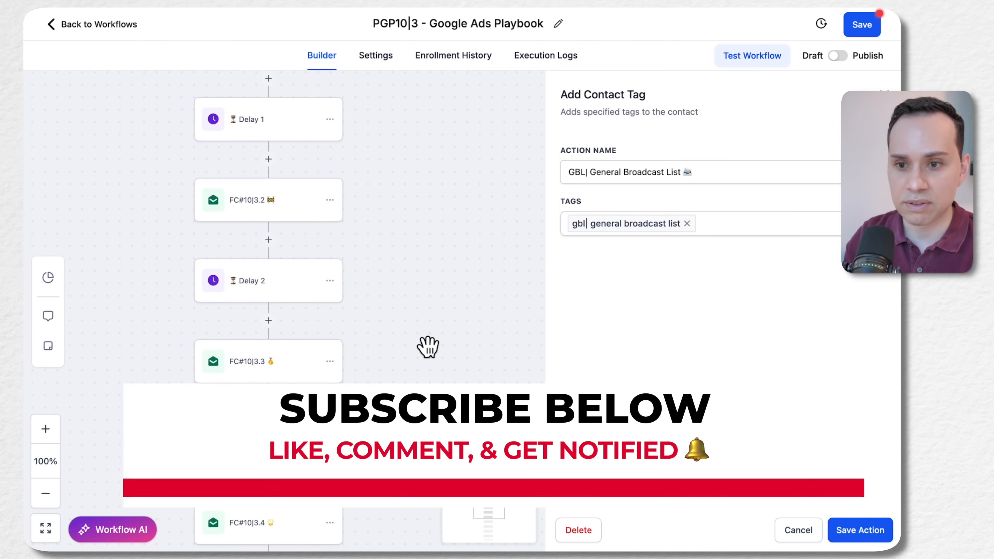
pyautogui.scroll(5, 410, 377)
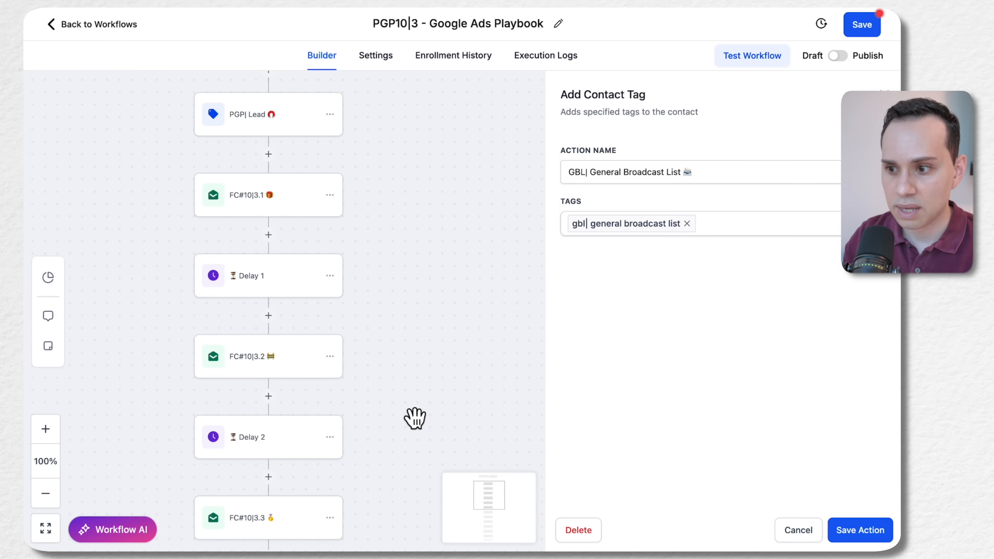
pyautogui.moveTo(429, 192); pyautogui.dragTo(446, 266)
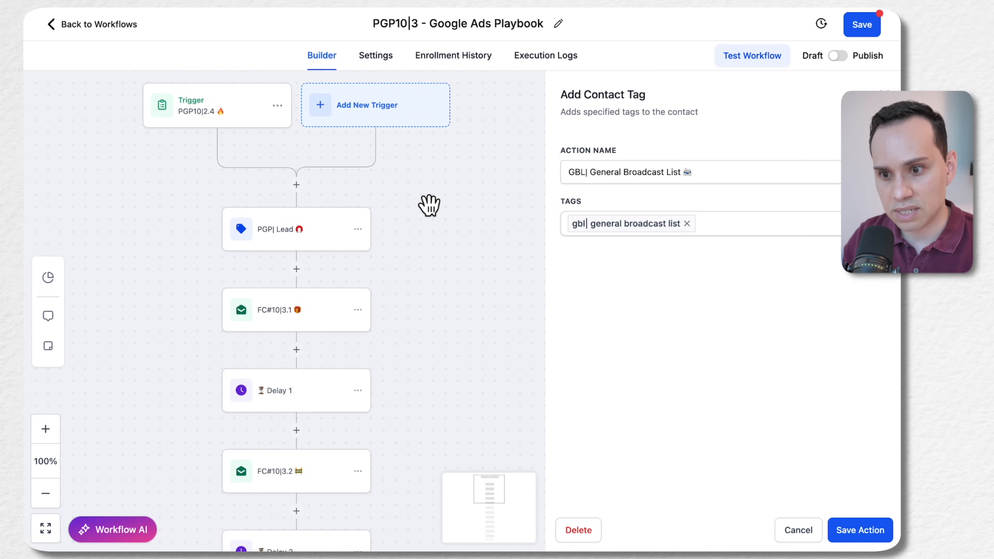
# Save the workflow and return to the workflow list
pyautogui.click(94, 27)
pyautogui.click(527, 317)
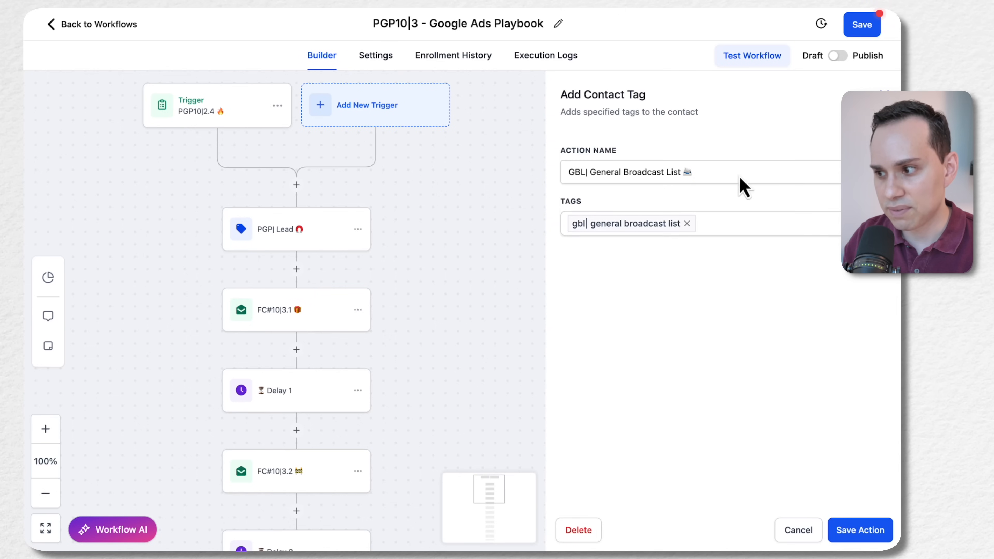
pyautogui.click(866, 33)
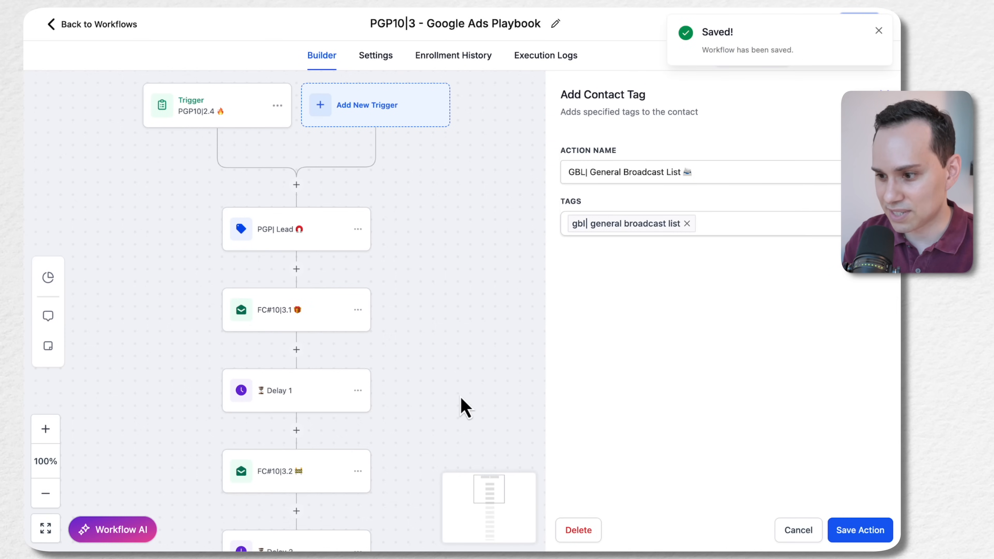
pyautogui.click(794, 531)
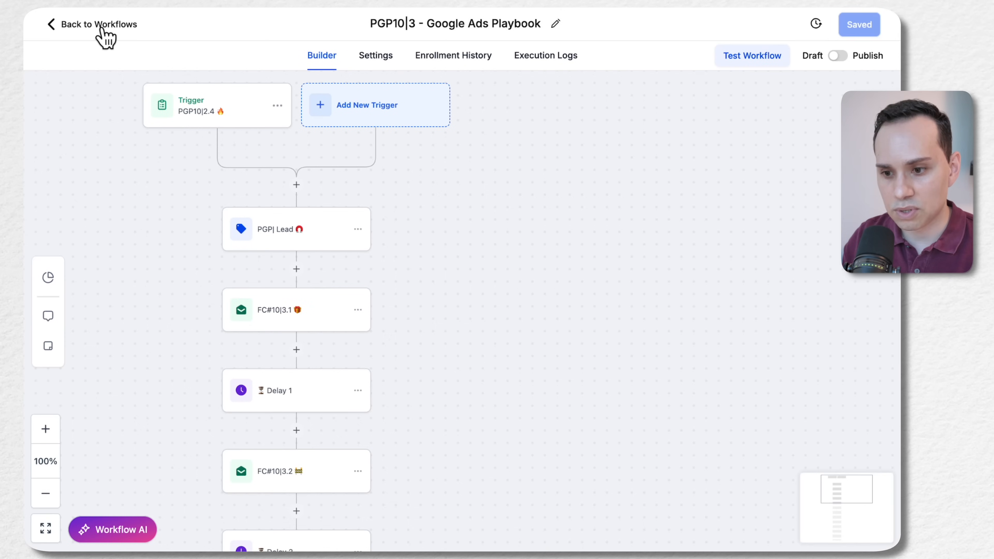
pyautogui.click(102, 31)
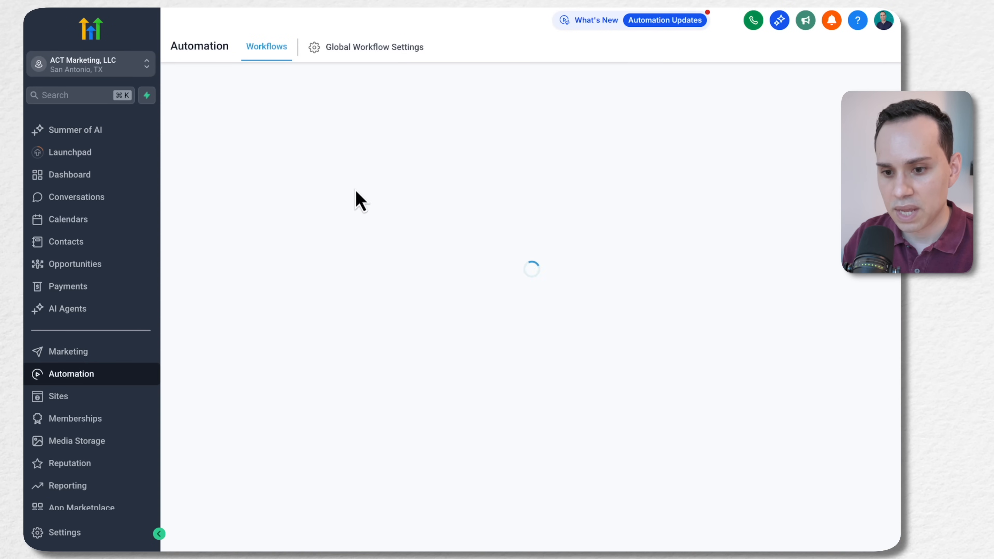
pyautogui.scroll(-1, 331, 274)
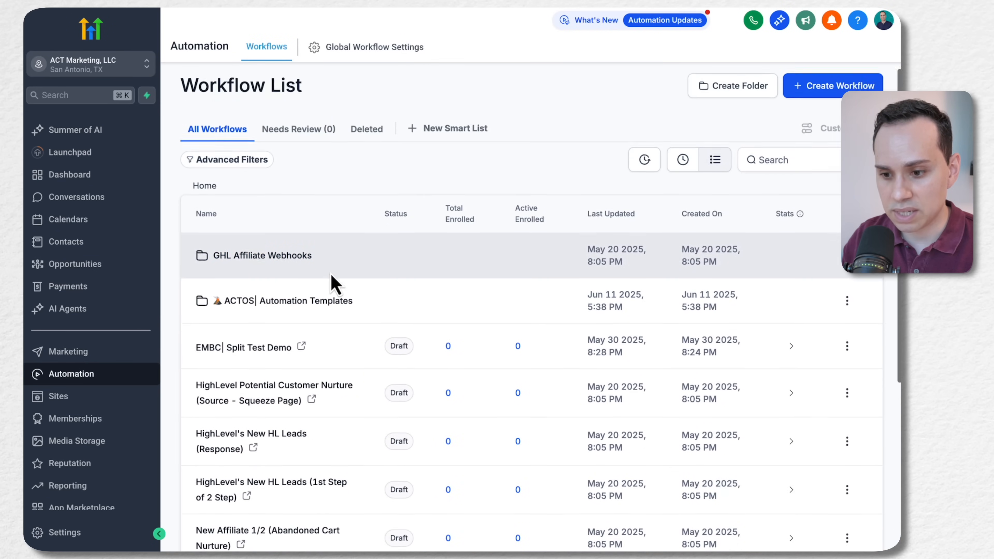
# Open the ACTOS| Automation Templates folder and start copying the P#13|3.5 - [Digital Product Name] workflow
pyautogui.scroll(-2, 331, 282)
pyautogui.click(289, 254)
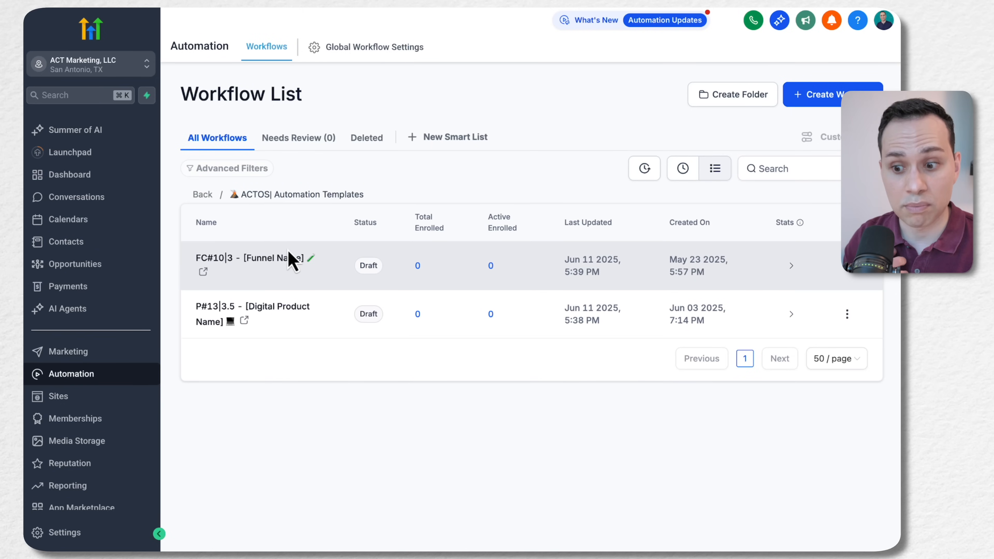
pyautogui.click(847, 313)
pyautogui.click(777, 245)
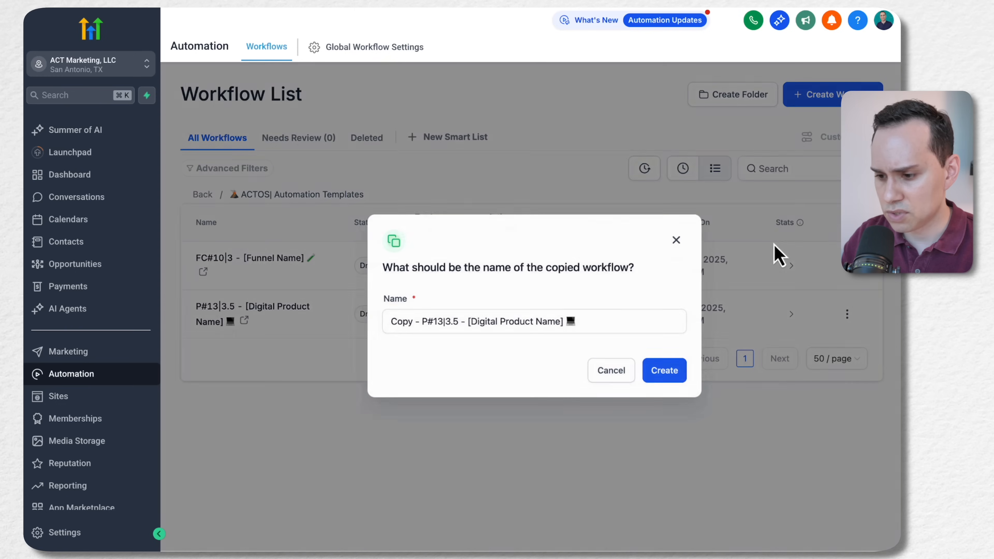
# Name the copied workflow GK13|3.5 - Google Ads Launch Kit and create it
pyautogui.click(577, 327)
pyautogui.hotkey('shift', 'alt', 'Right')
pyautogui.hotkey('shift', 'Right')
pyautogui.hotkey('shift', 'Right')
pyautogui.hotkey('shift', 'Right')
pyautogui.write('GK')
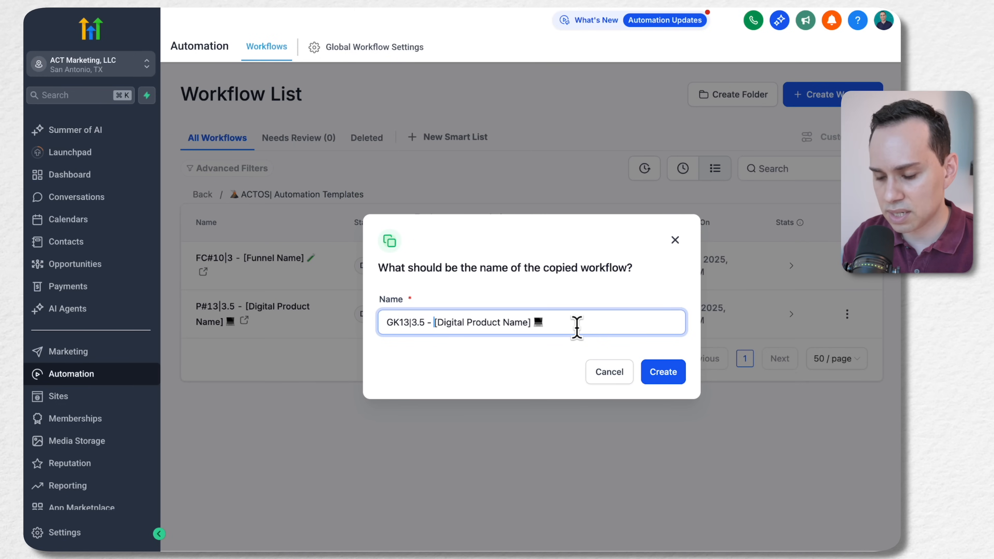
pyautogui.press('shift+super+Right')
pyautogui.write('Google Ads')
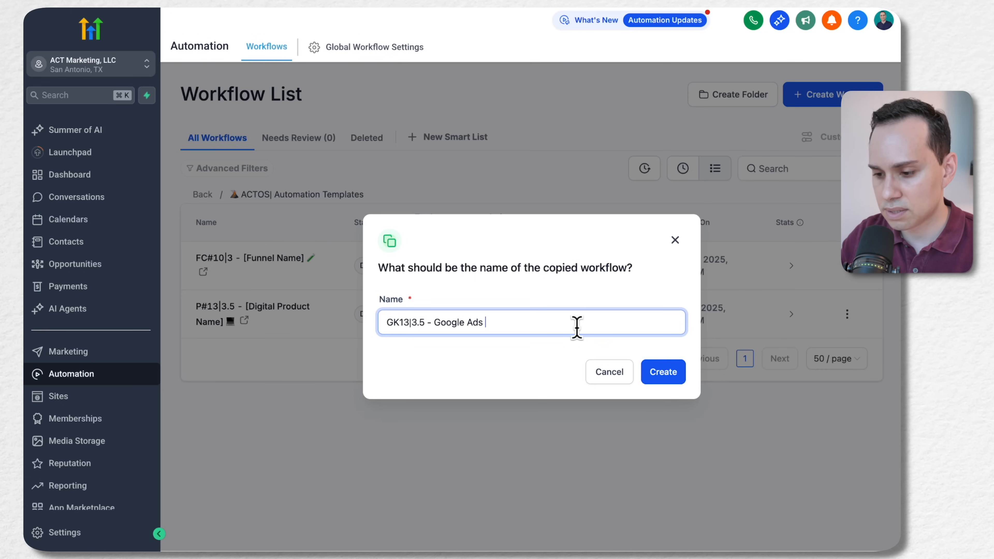
pyautogui.write(' Launch Kit')
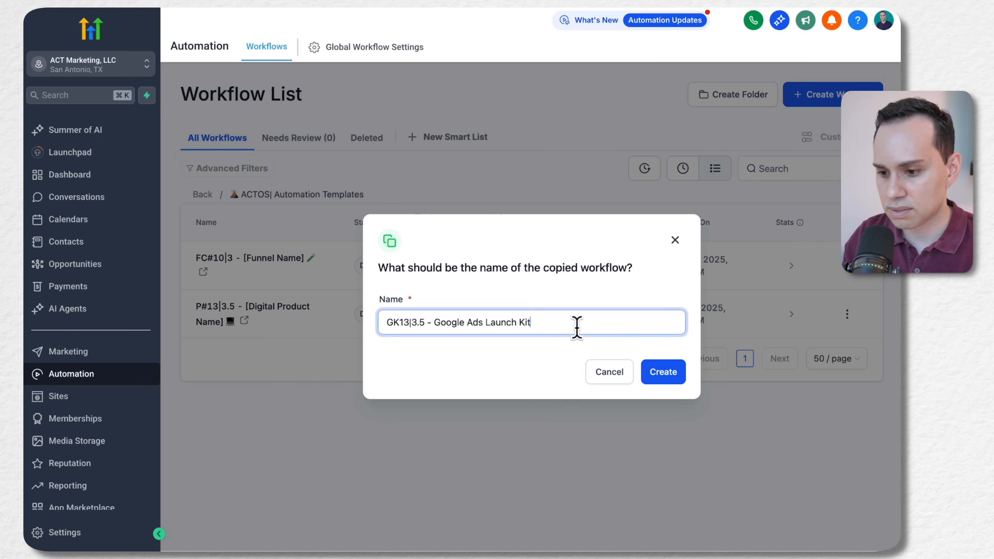
pyautogui.press('super+a')
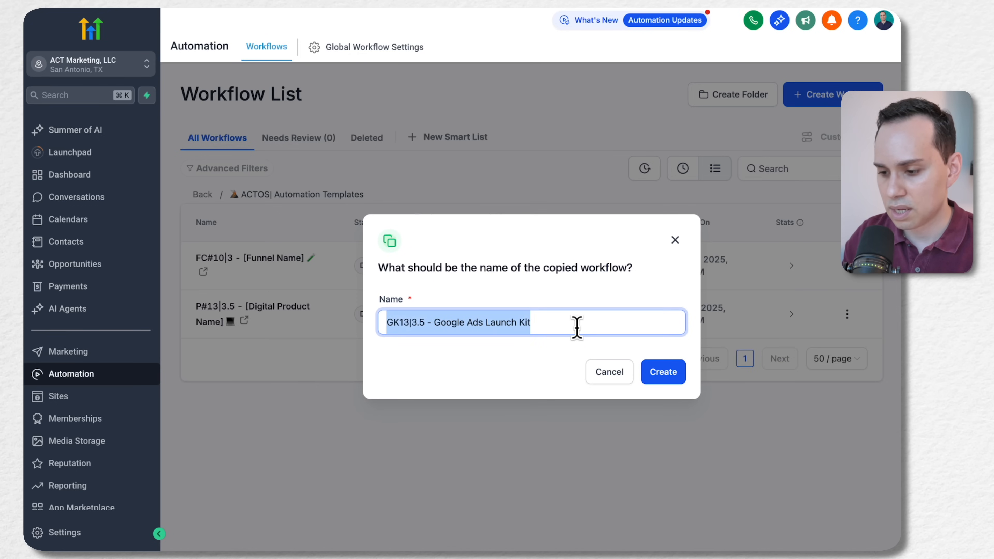
pyautogui.click(668, 376)
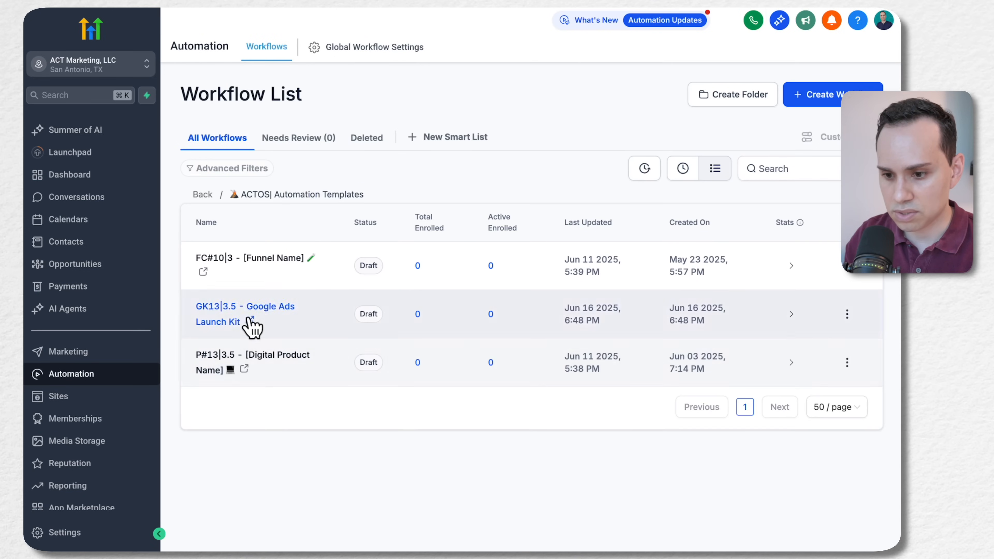
# In the GK13|3.5 workflow, set the Payment Received trigger's global product filter to GK| Google Ads Launch Kit Bundle and save the trigger
pyautogui.click(221, 310)
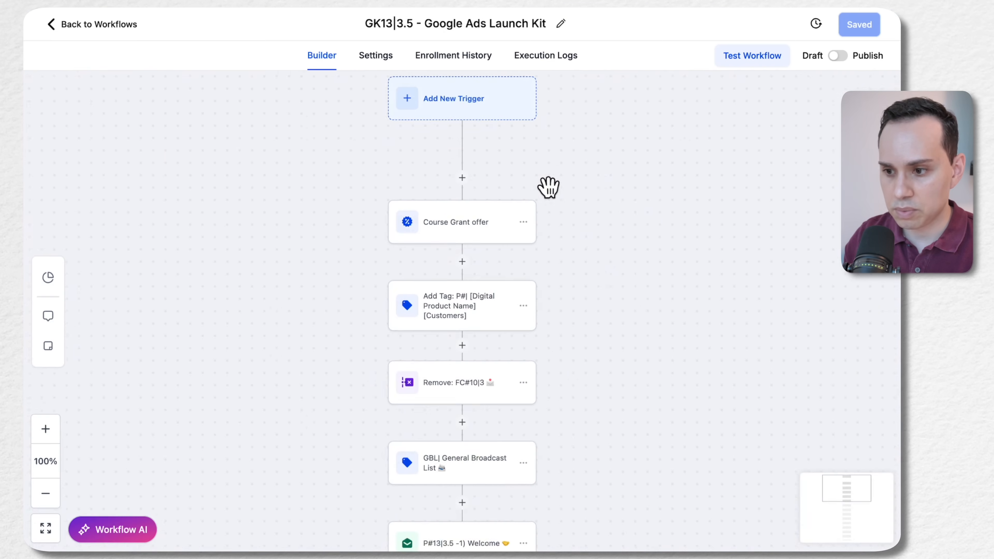
pyautogui.moveTo(575, 166); pyautogui.dragTo(417, 177)
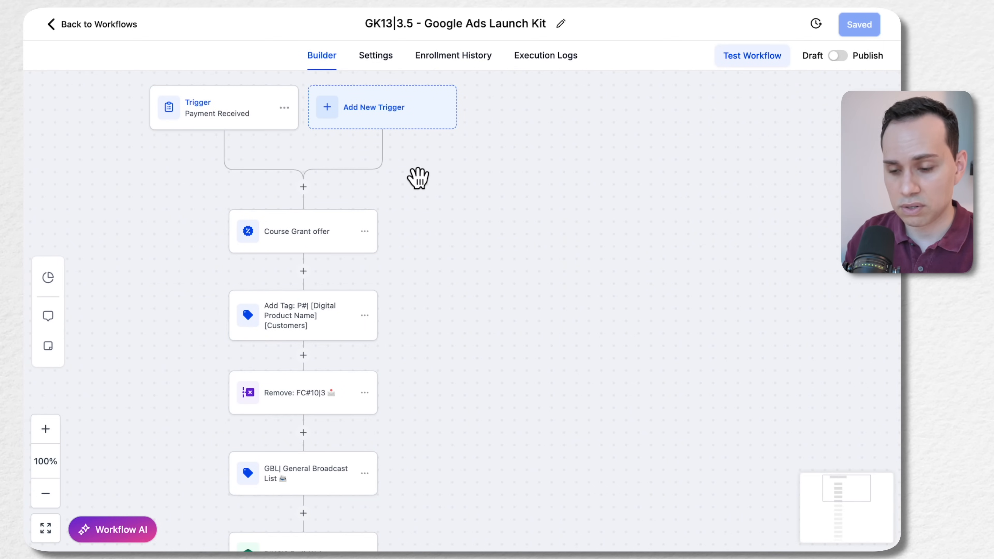
pyautogui.click(230, 124)
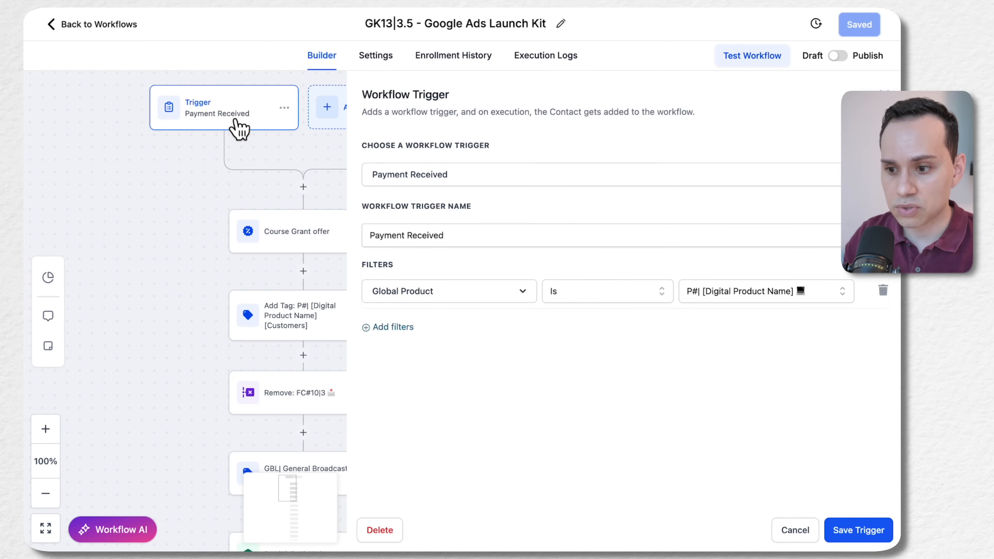
pyautogui.moveTo(296, 164); pyautogui.dragTo(193, 166)
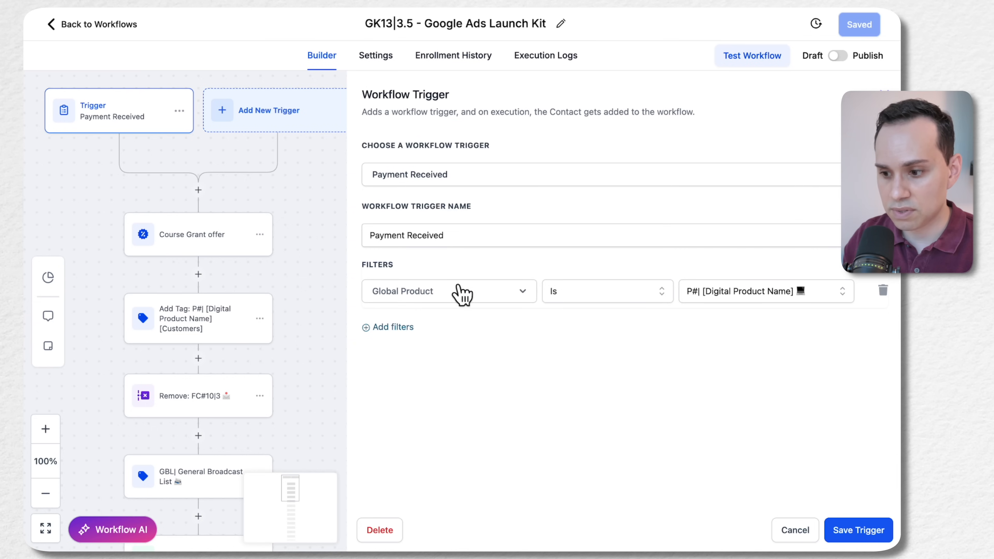
pyautogui.click(844, 302)
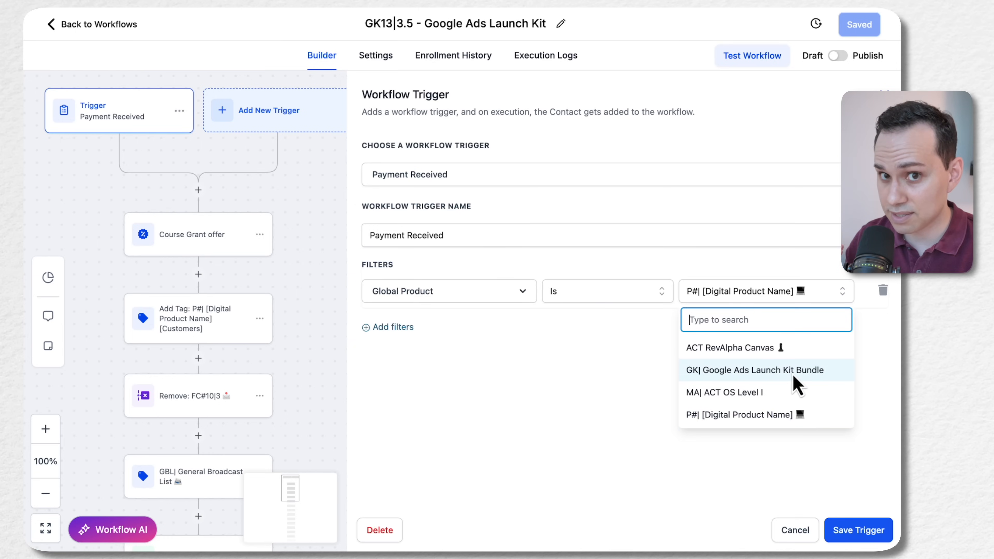
pyautogui.click(757, 379)
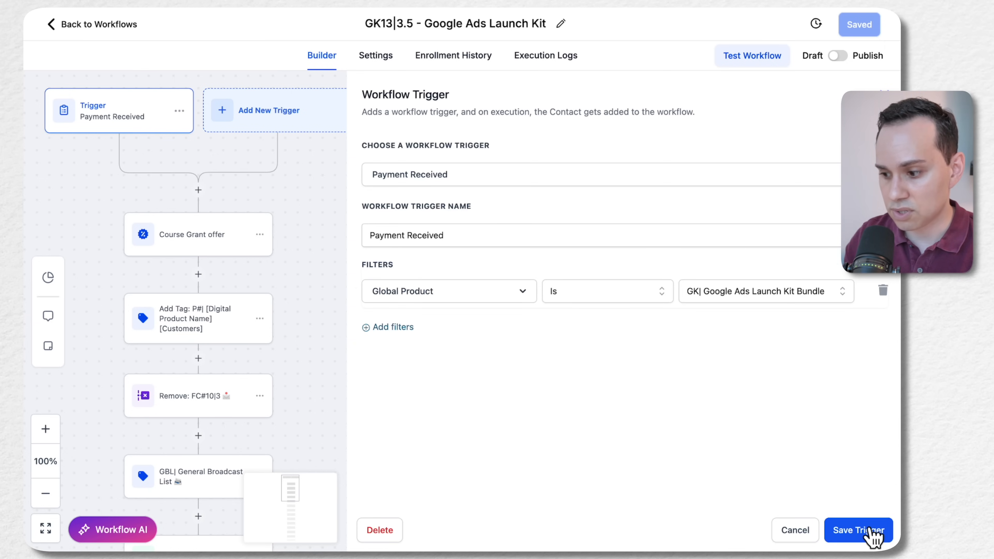
pyautogui.click(871, 536)
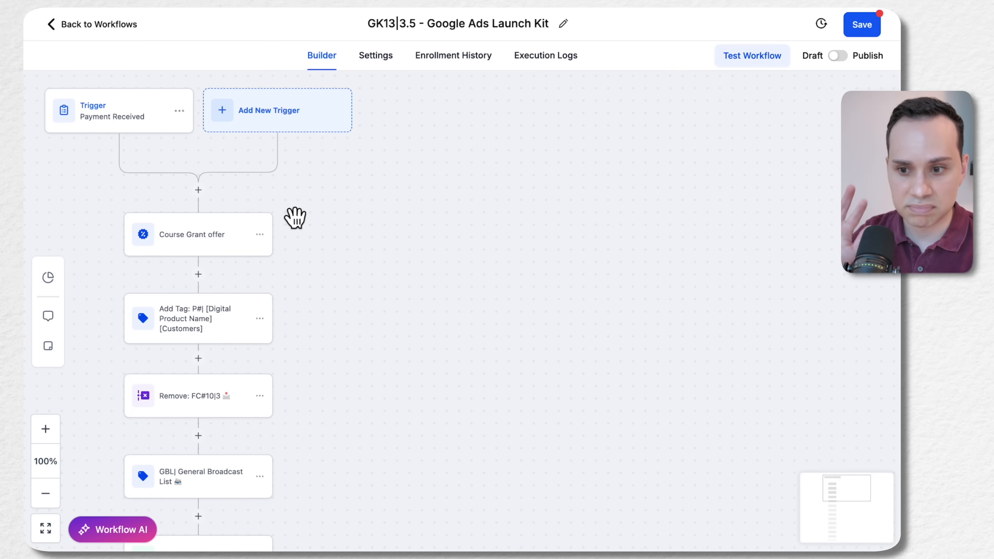
# Add a Course Grant Offer action directly below the trigger, granting the GK| Google Ads Launch Kit Bundle offer, and save it
pyautogui.click(217, 250)
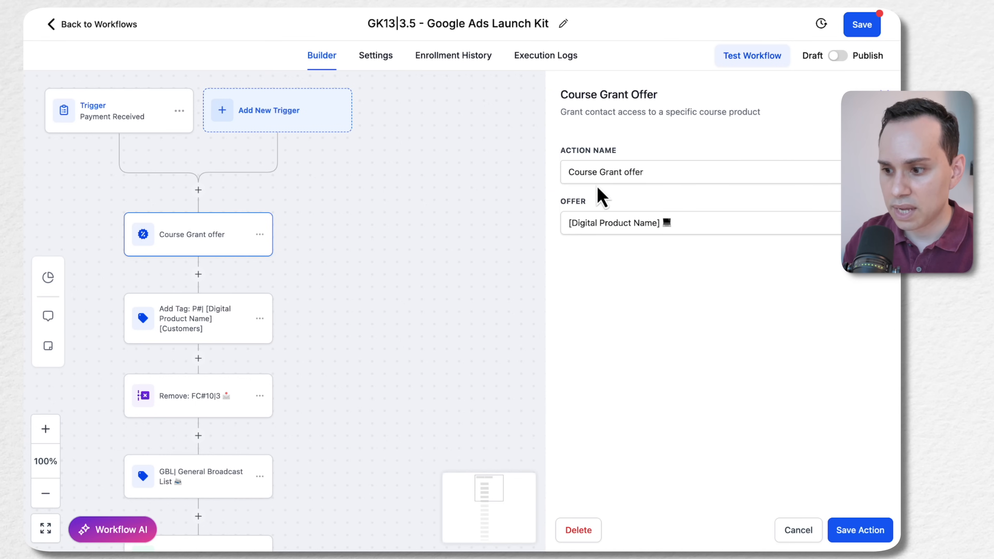
pyautogui.click(661, 223)
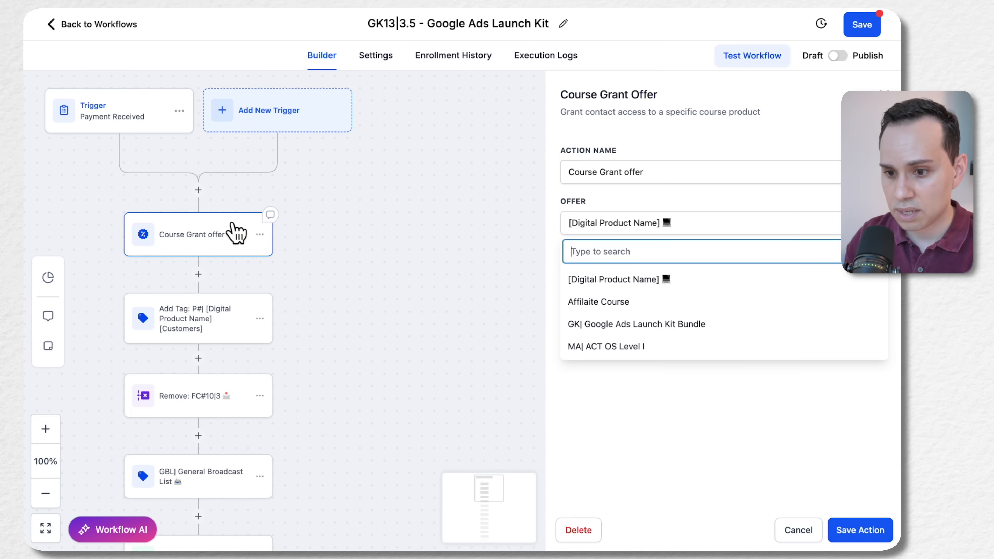
pyautogui.click(199, 190)
pyautogui.click(585, 149)
pyautogui.write('grant')
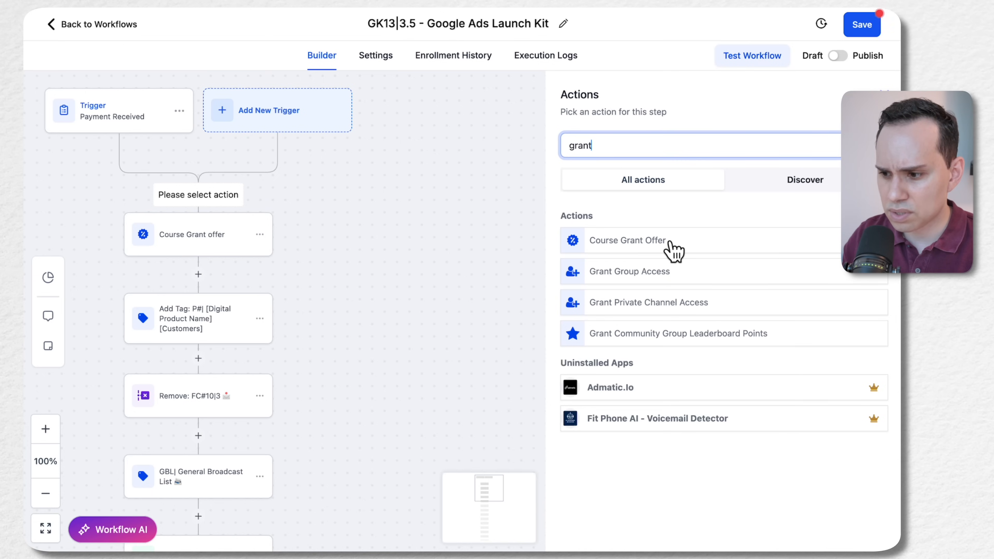
pyautogui.click(681, 250)
pyautogui.click(633, 228)
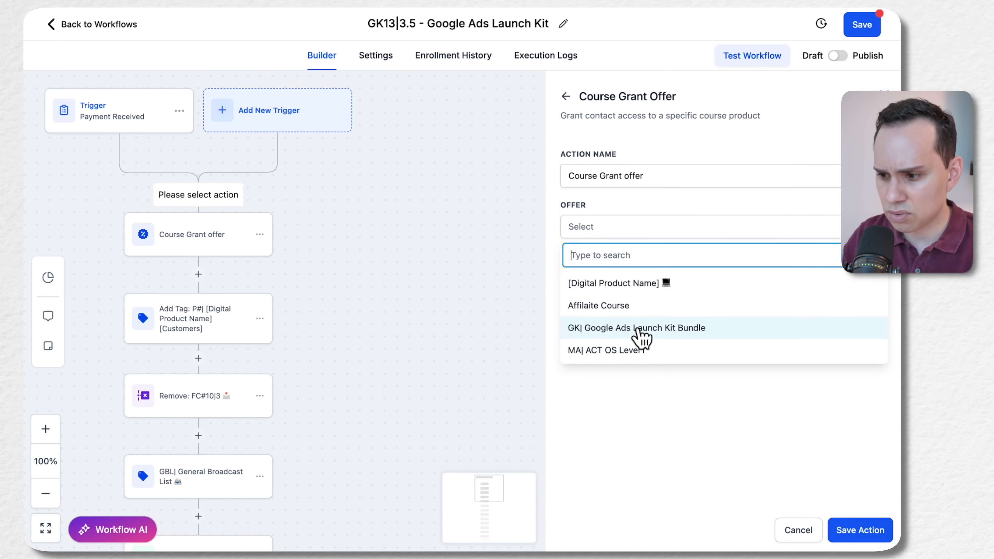
pyautogui.click(677, 336)
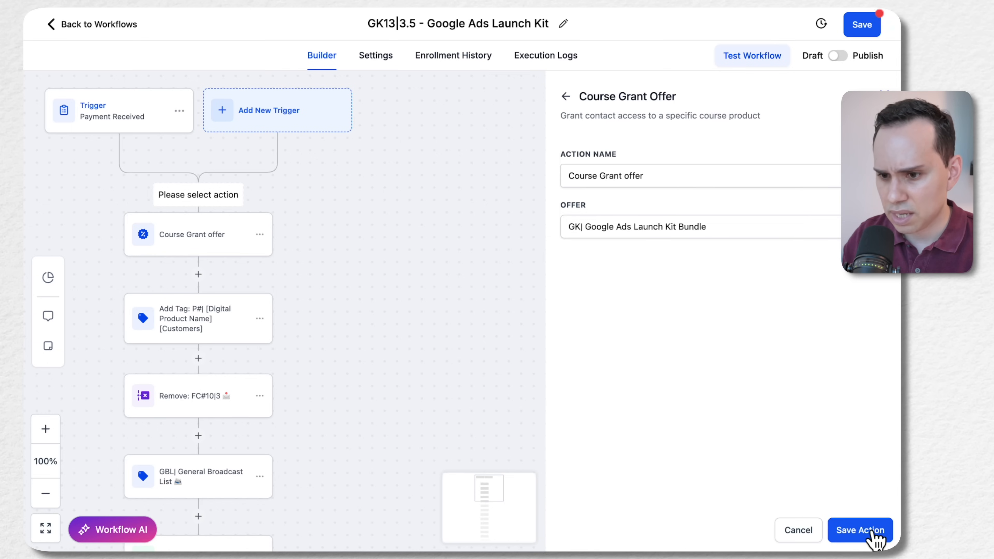
pyautogui.click(875, 539)
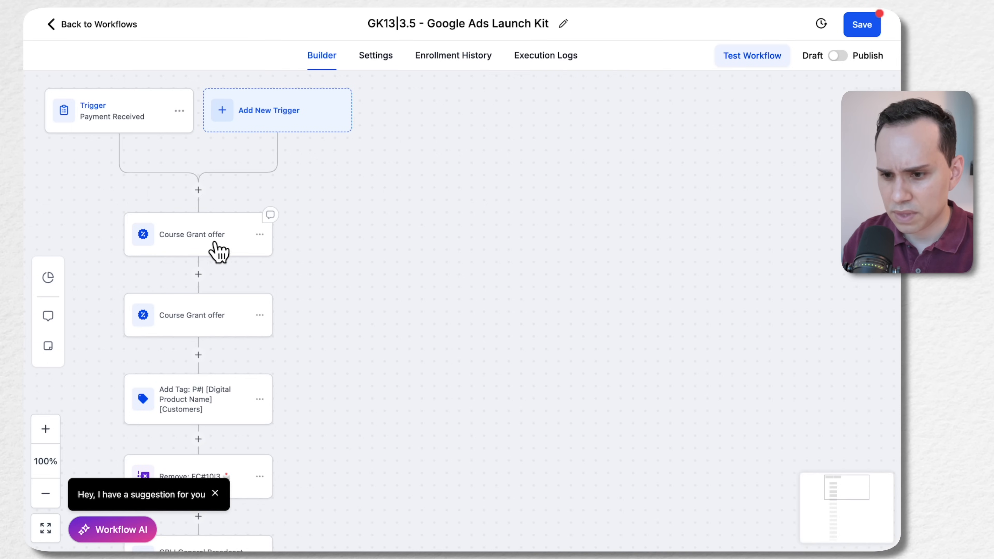
# Check the trigger and both Course Grant offer actions, and delete the one granting the [Digital Product Name] offer
pyautogui.moveTo(354, 266); pyautogui.dragTo(457, 255)
pyautogui.click(331, 236)
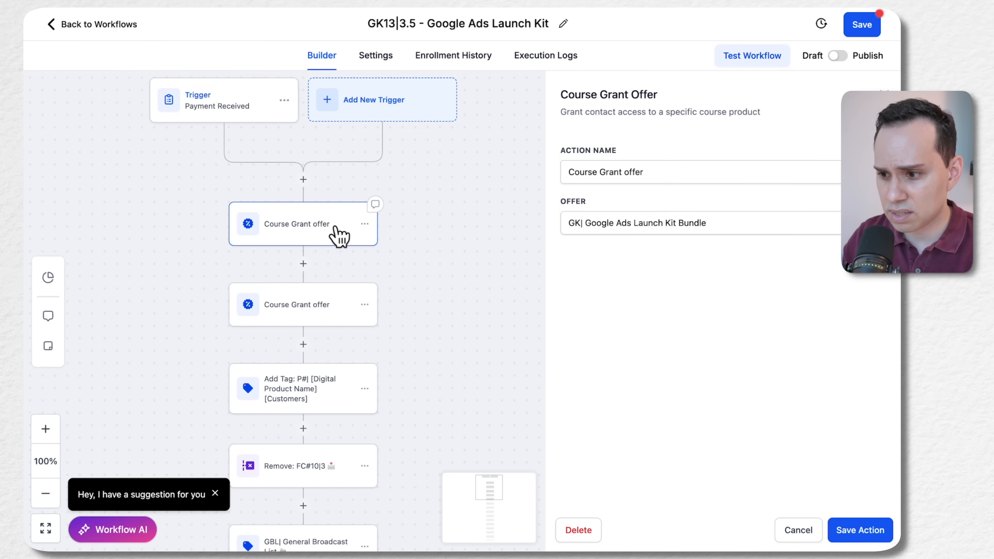
pyautogui.click(207, 105)
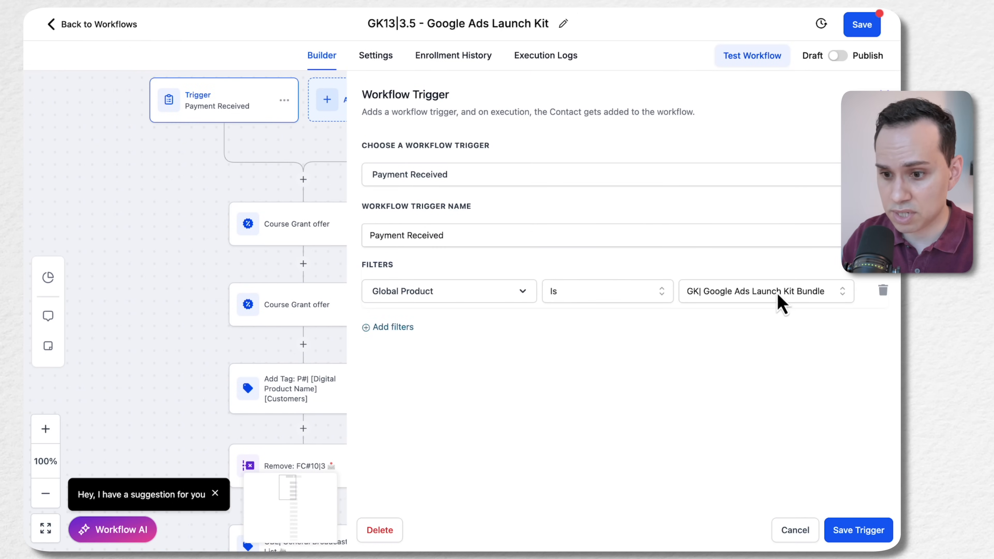
pyautogui.click(291, 238)
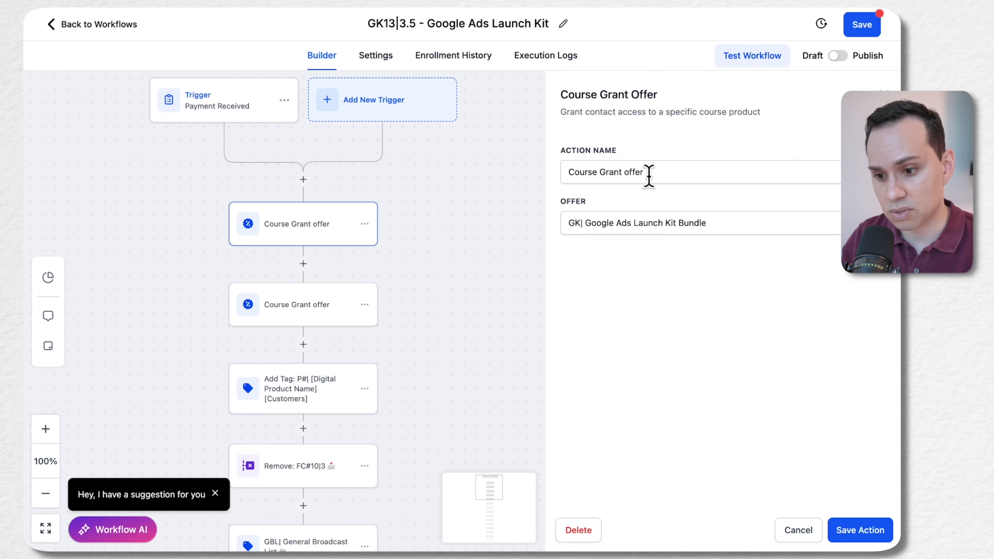
pyautogui.click(340, 313)
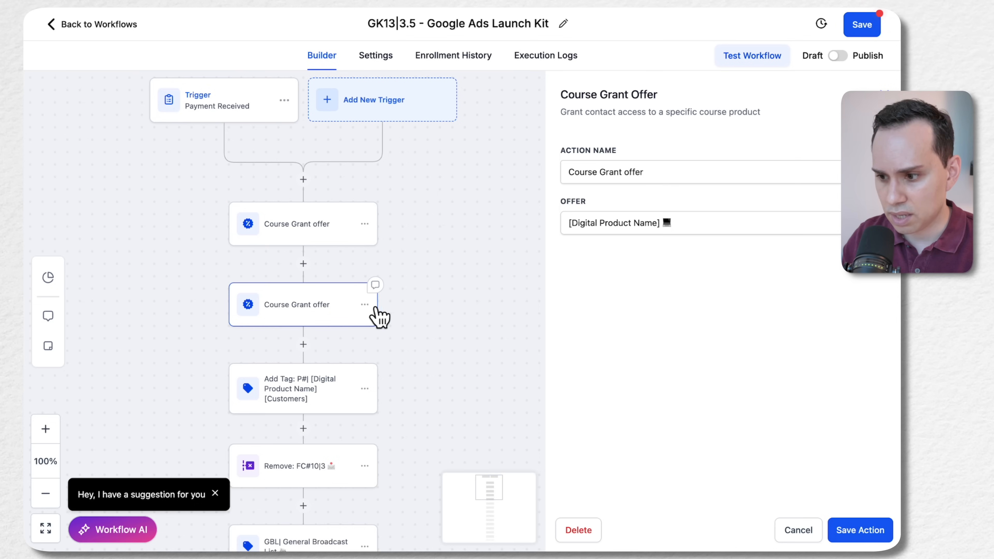
pyautogui.click(578, 530)
pyautogui.click(595, 318)
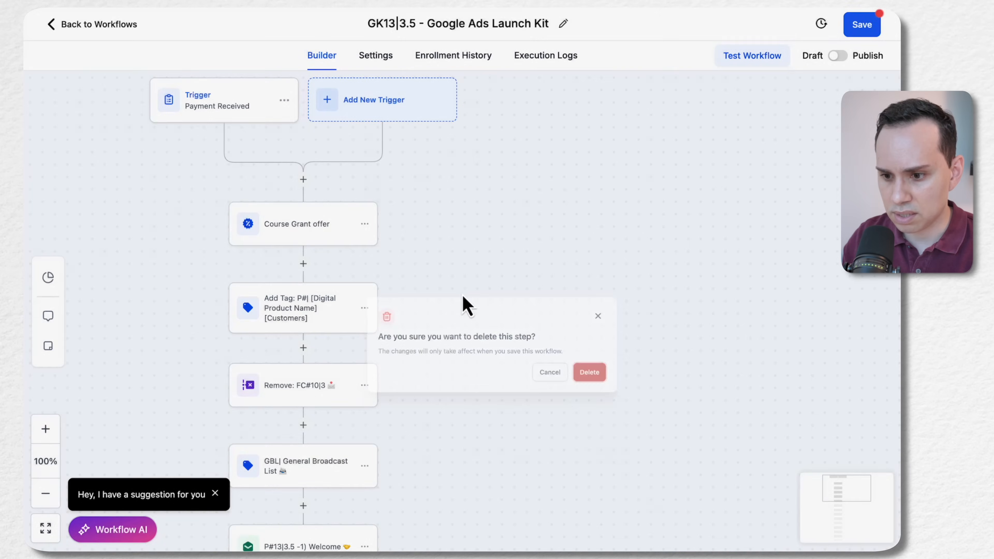
# Rename the customer tag action as Add Tag: GK| Google Ads Launch Kit [Customers]
pyautogui.click(310, 319)
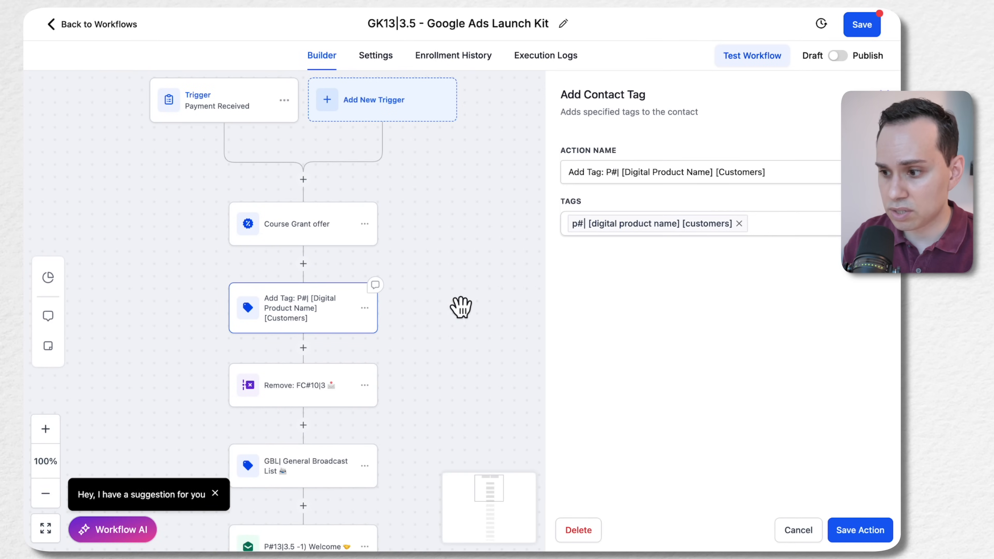
pyautogui.click(770, 174)
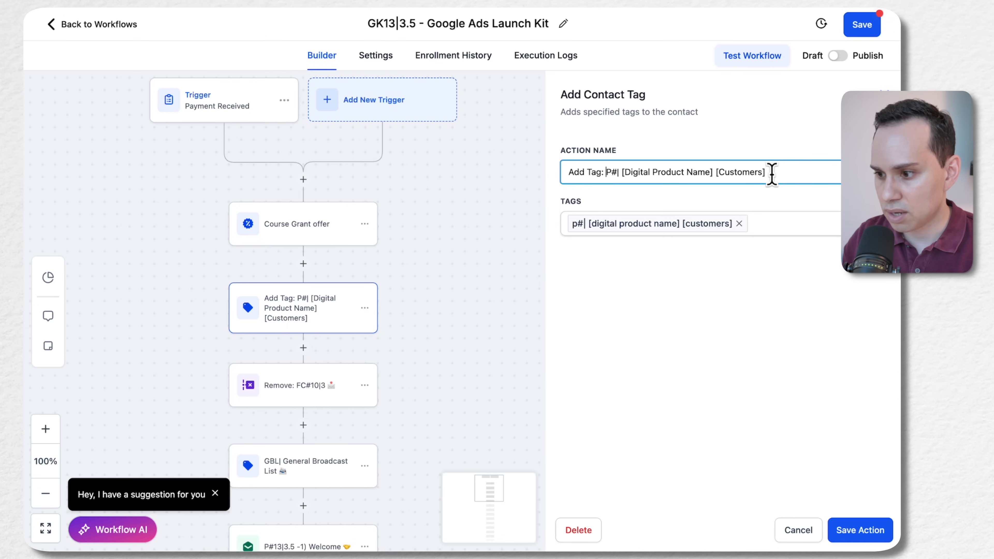
pyautogui.hotkey('shift', 'Right')
pyautogui.hotkey('shift', 'Right')
pyautogui.hotkey('shift', 'Right')
pyautogui.hotkey('shift', 'Right')
pyautogui.hotkey('shift', 'Right')
pyautogui.hotkey('shift', 'Right')
pyautogui.hotkey('shift', 'Right')
pyautogui.hotkey('shift', 'Right')
pyautogui.hotkey('shift', 'Right')
pyautogui.hotkey('shift', 'Right')
pyautogui.hotkey('shift', 'Right')
pyautogui.hotkey('shift', 'Right')
pyautogui.hotkey('shift', 'Right')
pyautogui.hotkey('shift', 'Right')
pyautogui.hotkey('shift', 'Right')
pyautogui.hotkey('shift', 'Right')
pyautogui.hotkey('shift', 'Right')
pyautogui.hotkey('shift', 'Right')
pyautogui.hotkey('shift', 'Right')
pyautogui.hotkey('shift', 'Right')
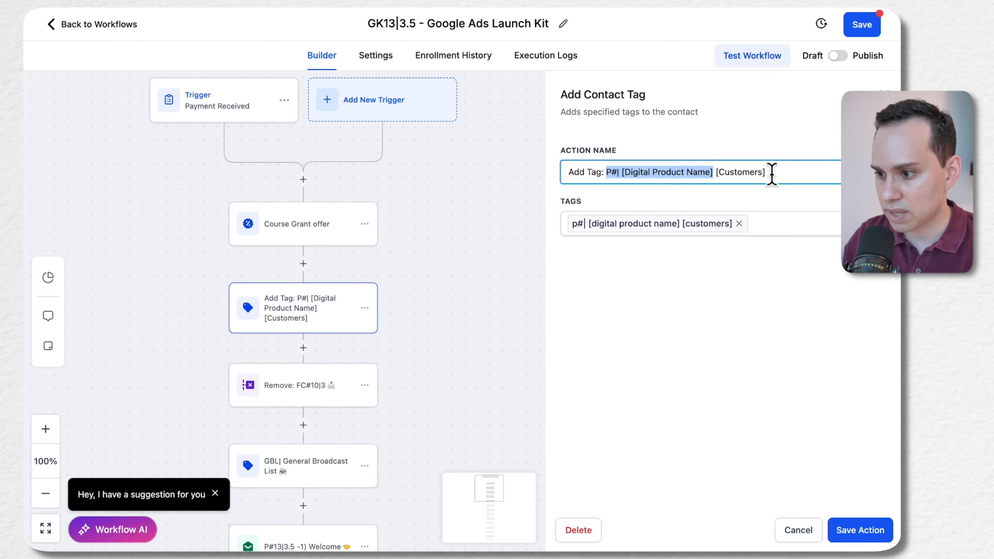
pyautogui.write('GK13|3.5 - Google Ads Launch Kit')
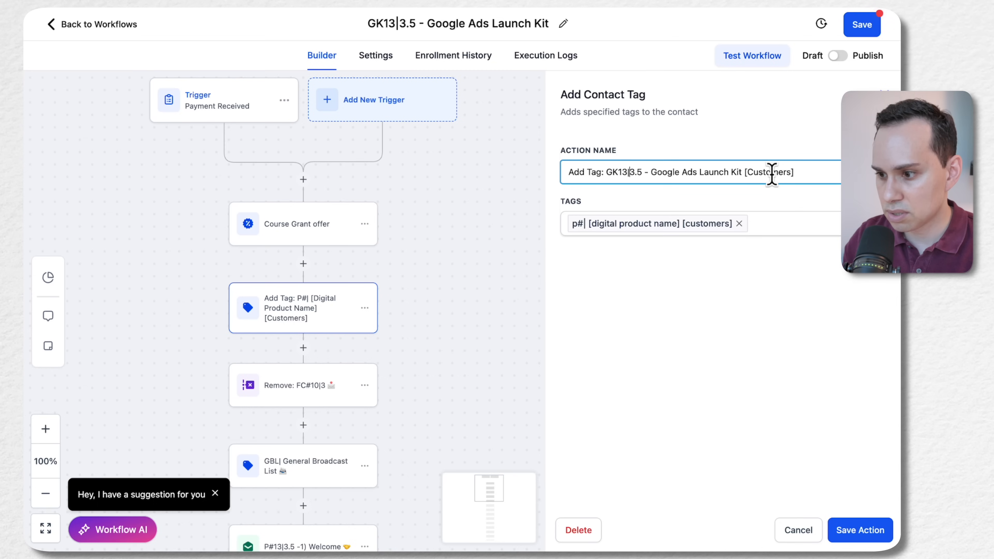
pyautogui.press('BackSpace')
pyautogui.press('BackSpace')
pyautogui.press('BackSpace')
pyautogui.press('BackSpace')
pyautogui.press('BackSpace')
pyautogui.press('BackSpace')
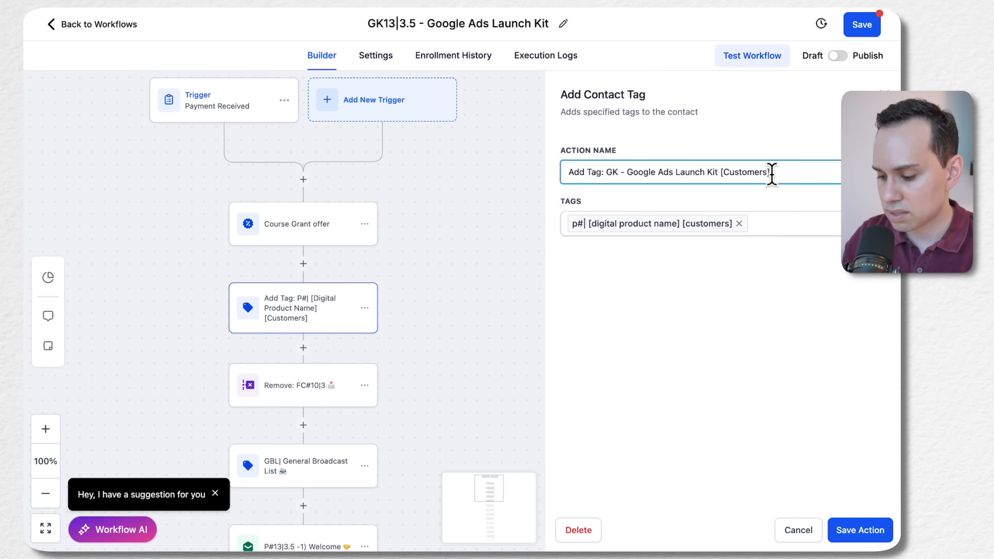
pyautogui.write('|')
pyautogui.press('BackSpace')
pyautogui.press('BackSpace')
pyautogui.press('BackSpace')
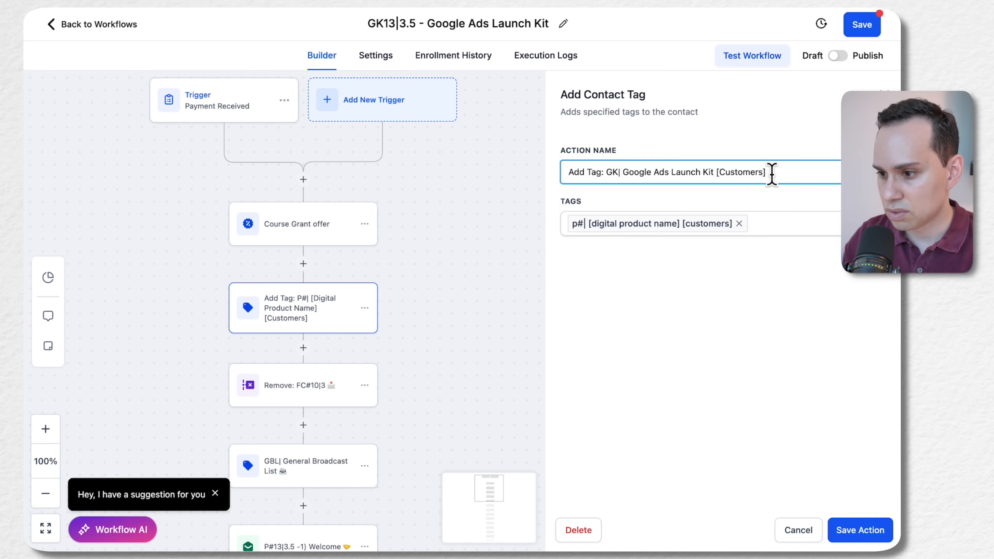
pyautogui.write('|')
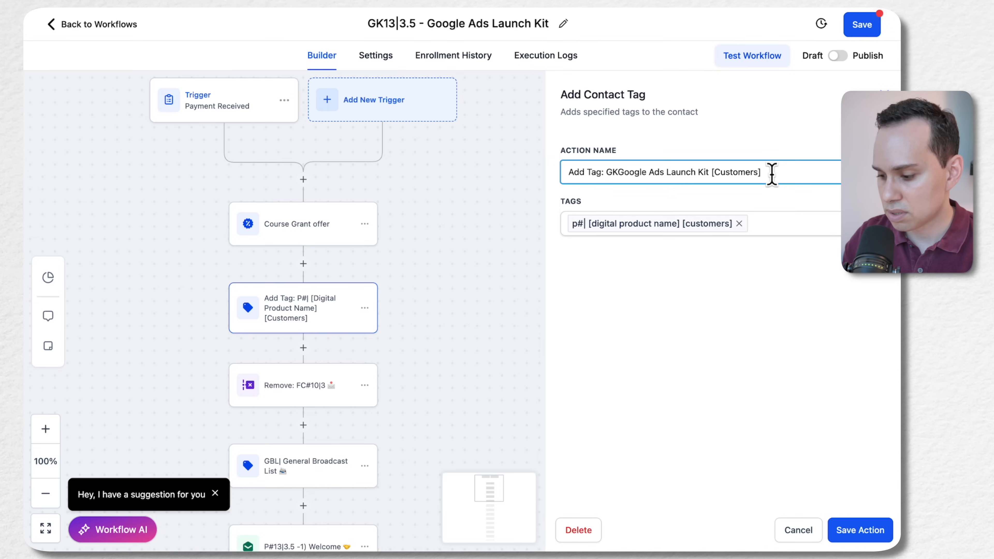
# Replace the action's placeholder tag with a new tag, gk| google ads launch kit [customers]
pyautogui.keyDown('shift'); pyautogui.click(771, 173); pyautogui.keyUp('shift')
pyautogui.press('super+c')
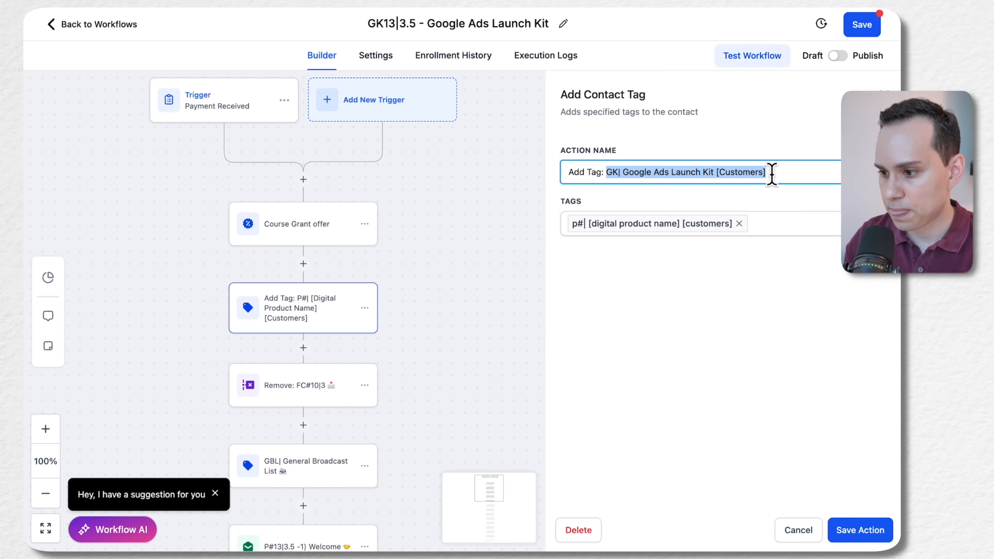
pyautogui.click(739, 223)
pyautogui.press('super+v')
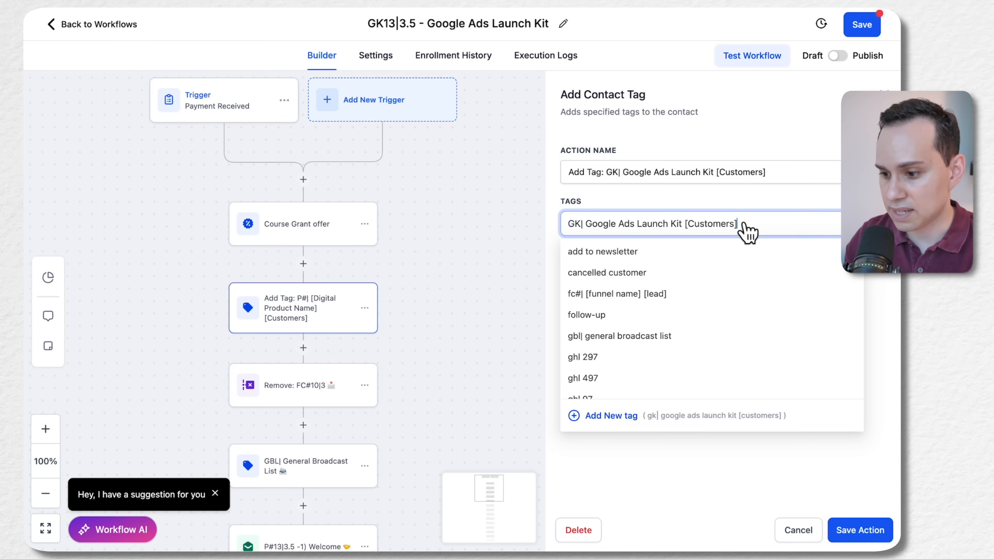
pyautogui.click(619, 313)
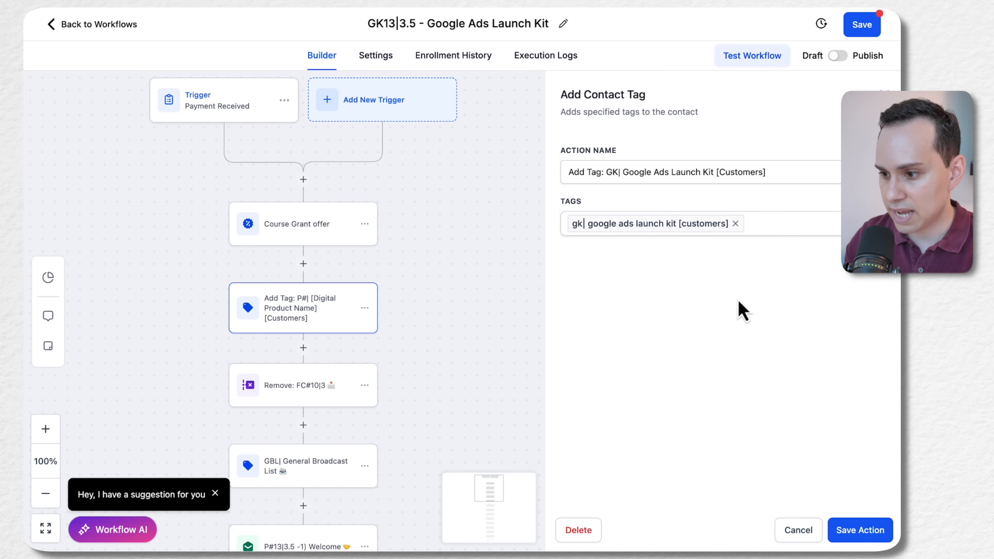
# Save the customer tag action
pyautogui.click(861, 530)
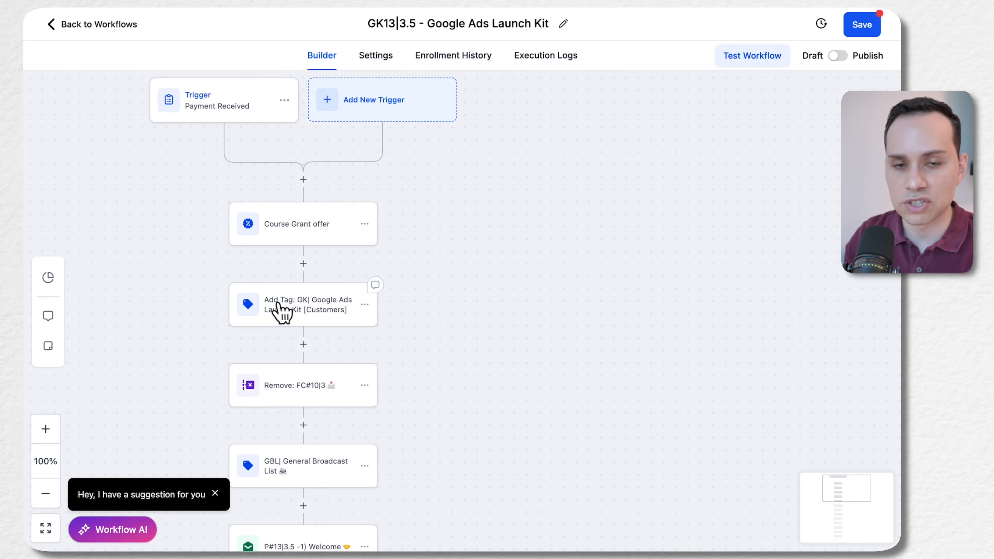
pyautogui.moveTo(430, 313); pyautogui.dragTo(353, 342)
pyautogui.click(339, 346)
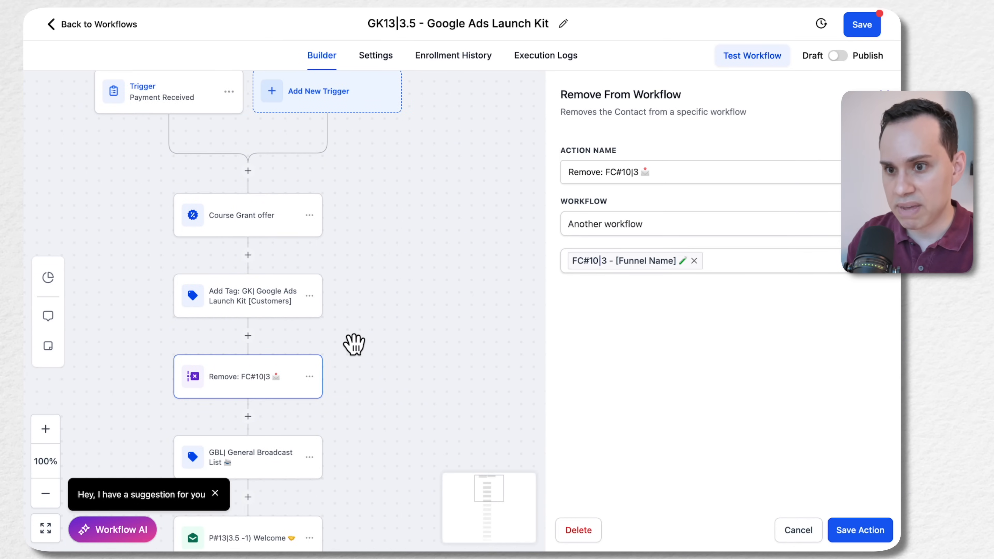
pyautogui.click(702, 267)
pyautogui.click(693, 260)
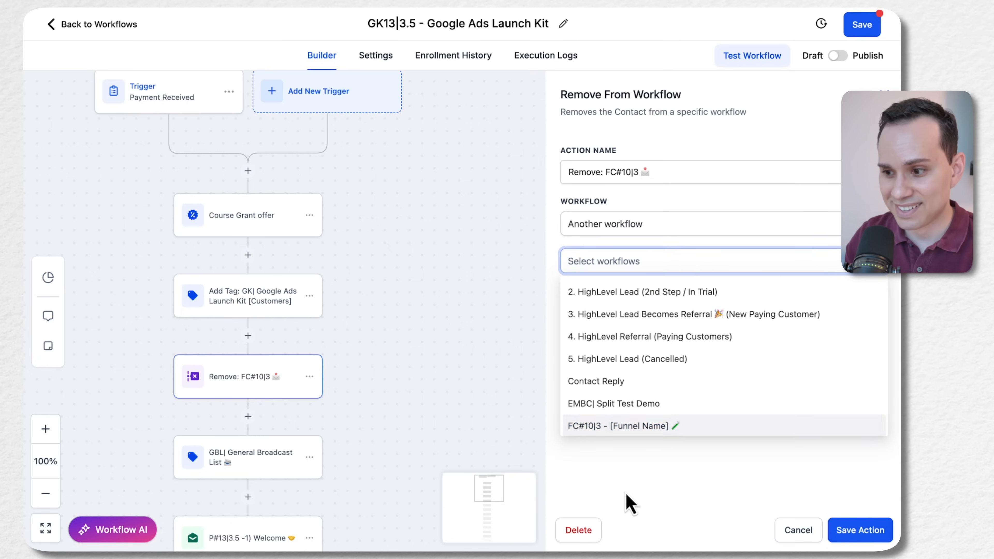
pyautogui.click(632, 499)
pyautogui.click(653, 174)
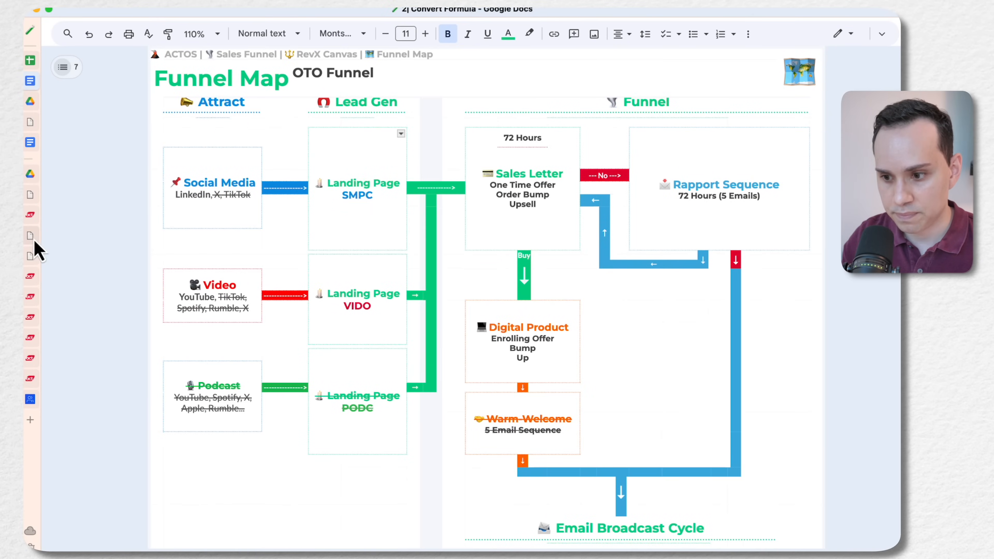
pyautogui.click(31, 237)
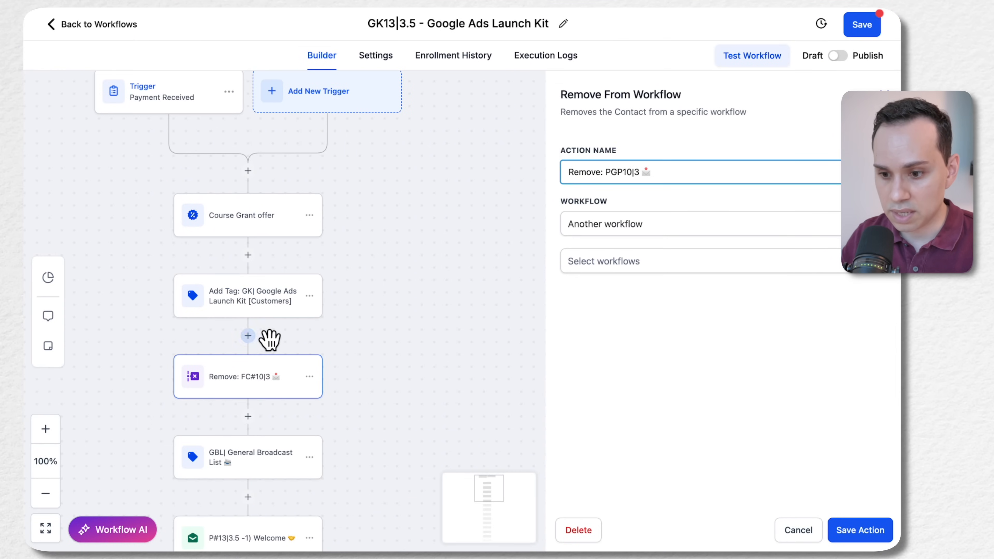
pyautogui.click(248, 337)
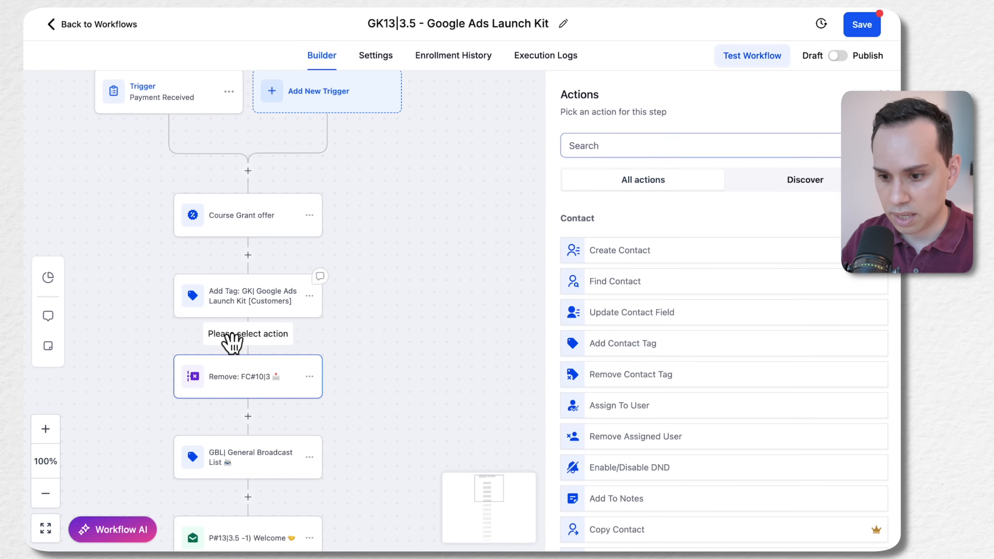
pyautogui.click(249, 397)
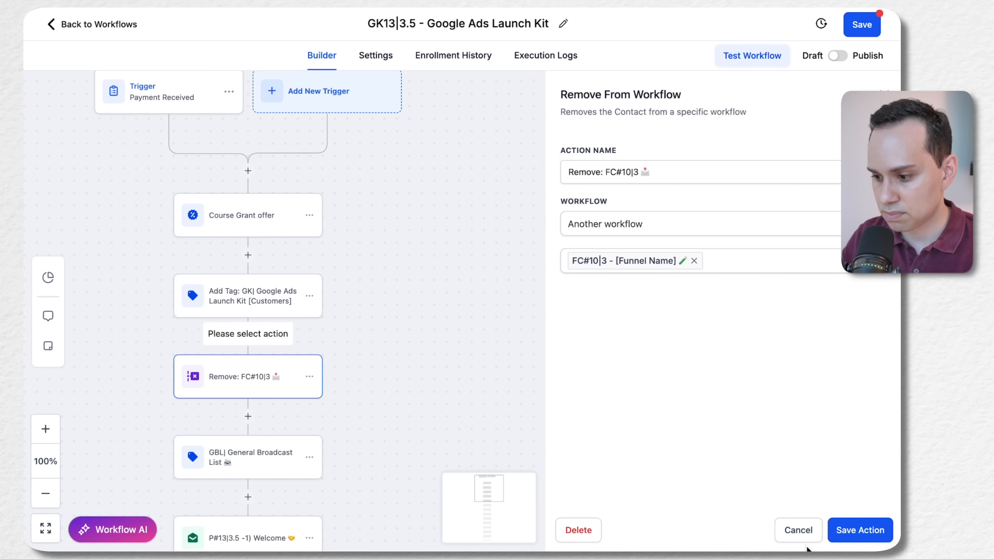
pyautogui.click(801, 538)
# Insert a Remove From Workflow action directly below the Google Ads Launch Kit customer tag action
pyautogui.click(252, 334)
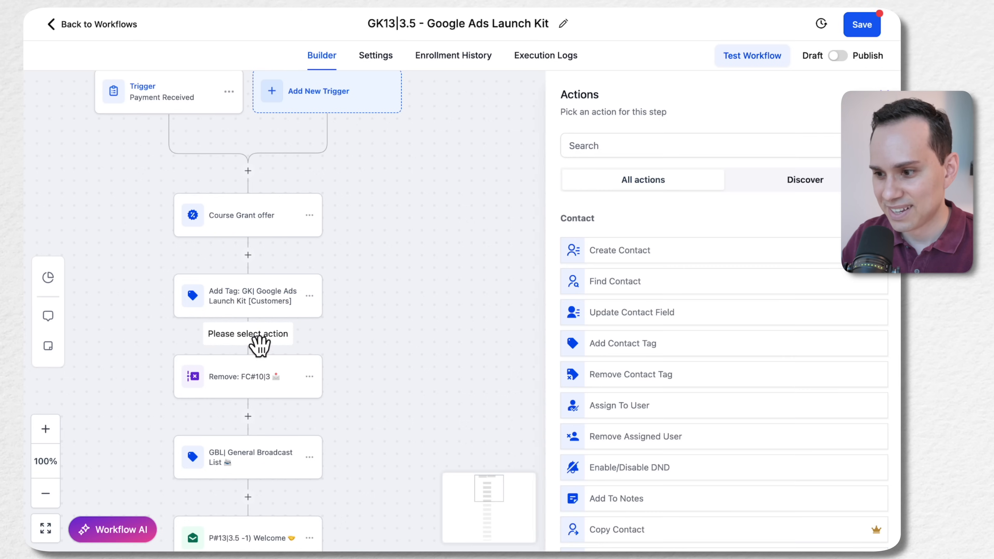
pyautogui.click(680, 139)
pyautogui.write('remov')
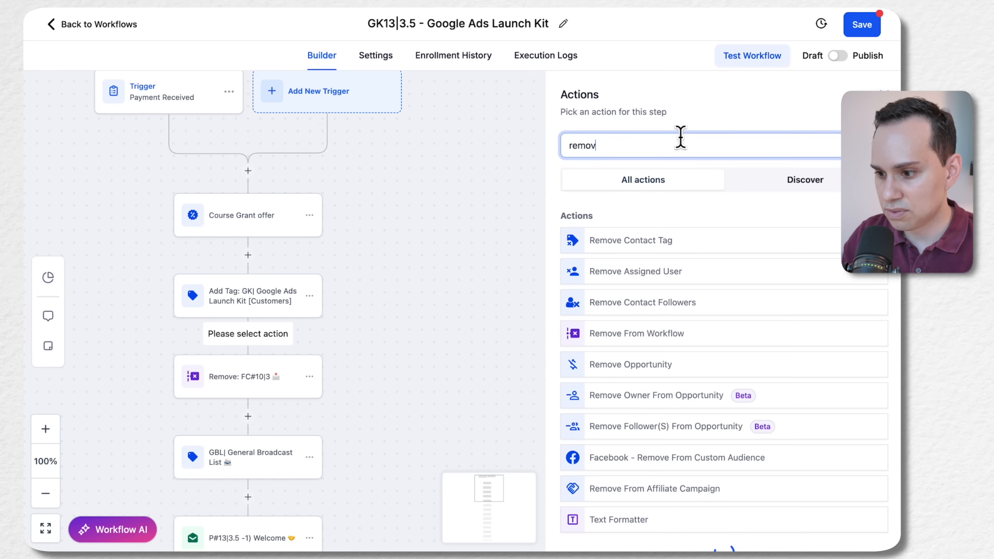
pyautogui.click(628, 335)
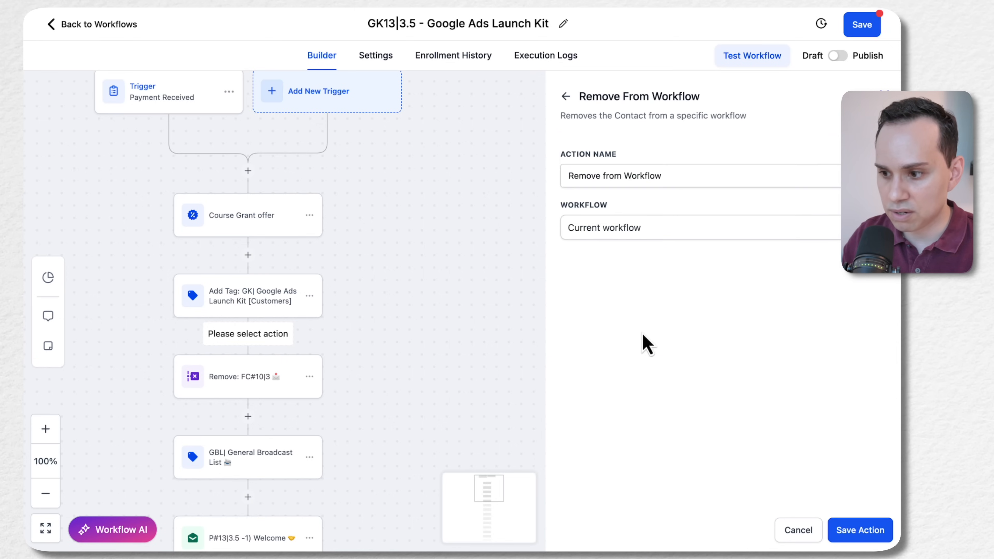
# Configure the removal action for another workflow, PGP10|3 - Google Ads Playbook, and save it
pyautogui.click(678, 225)
pyautogui.click(641, 275)
pyautogui.click(719, 265)
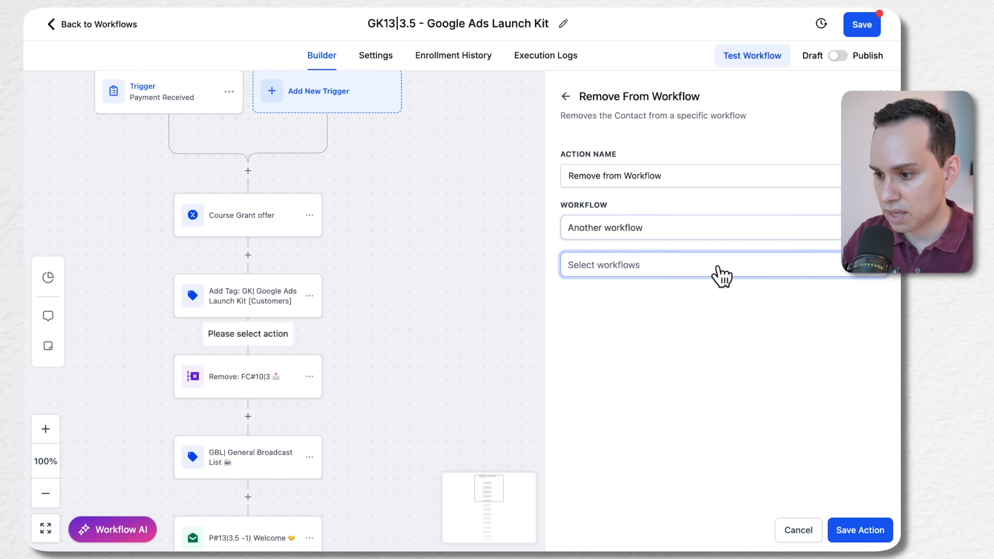
pyautogui.click(721, 274)
pyautogui.scroll(-10, 700, 317)
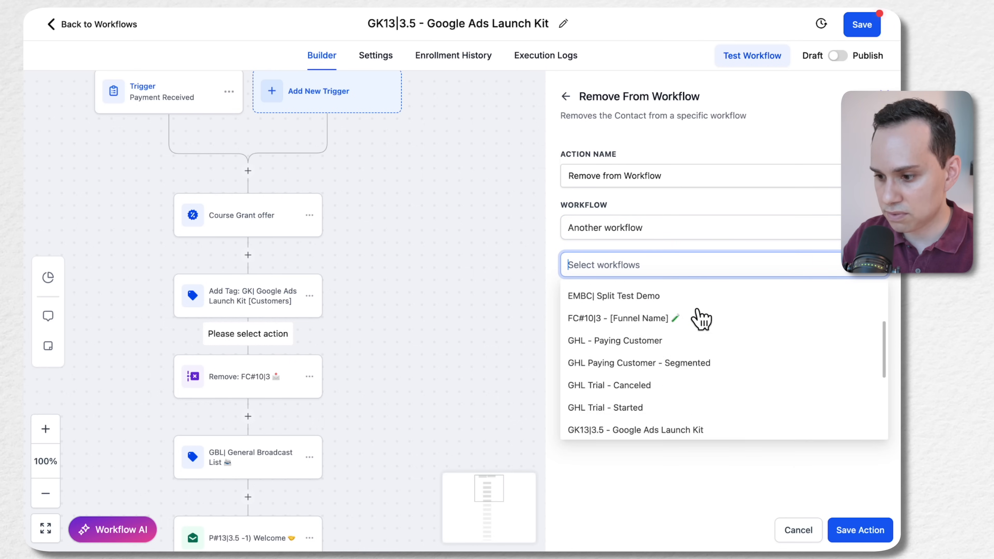
pyautogui.scroll(-2, 700, 318)
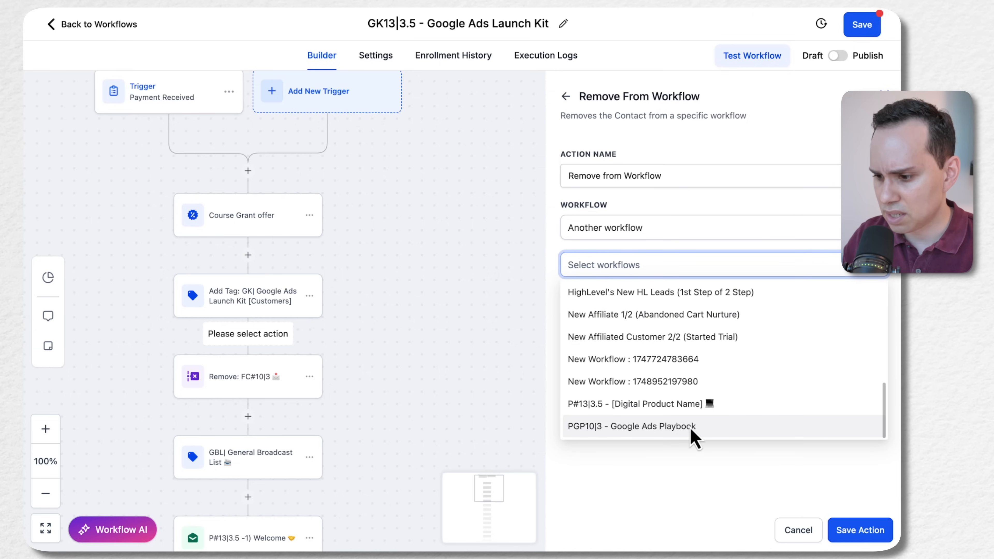
pyautogui.click(702, 427)
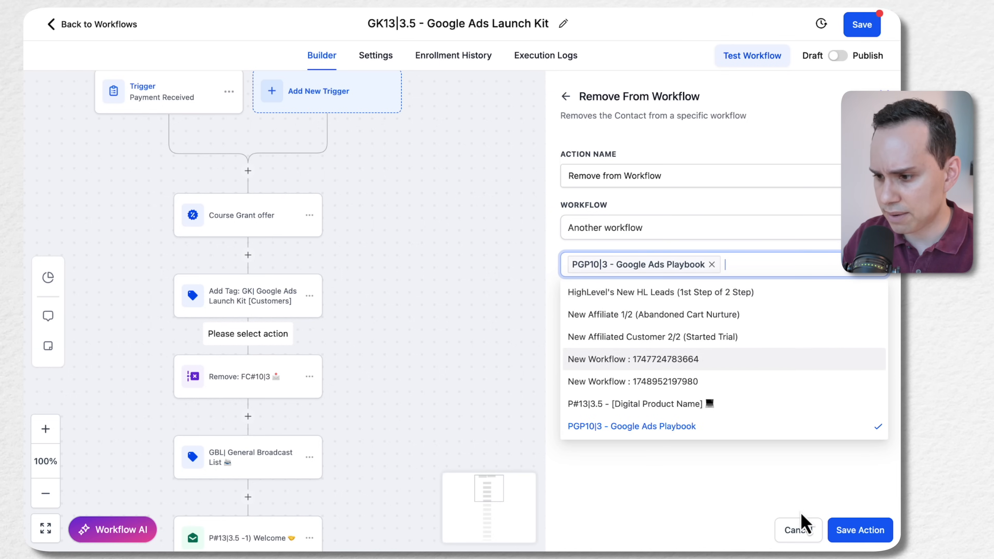
pyautogui.click(868, 523)
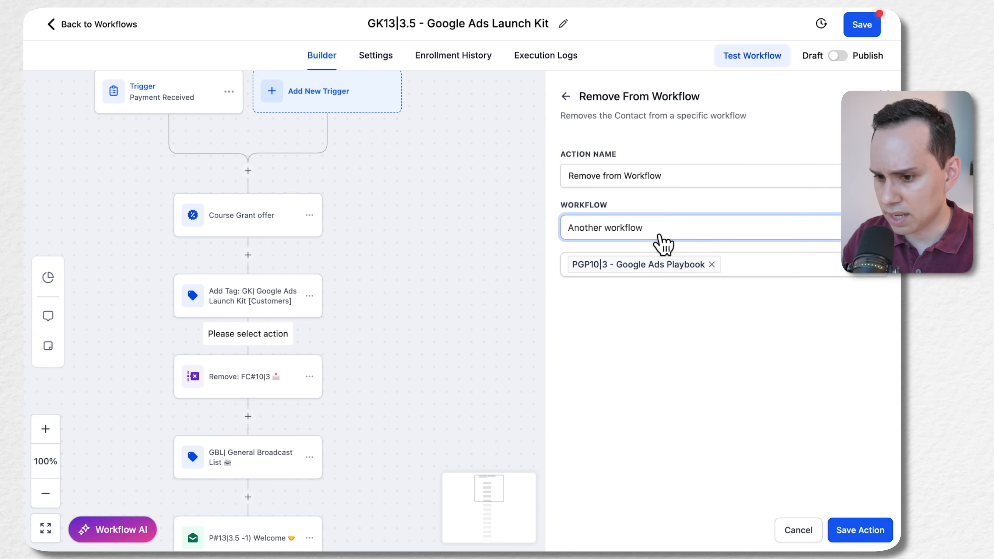
pyautogui.click(667, 241)
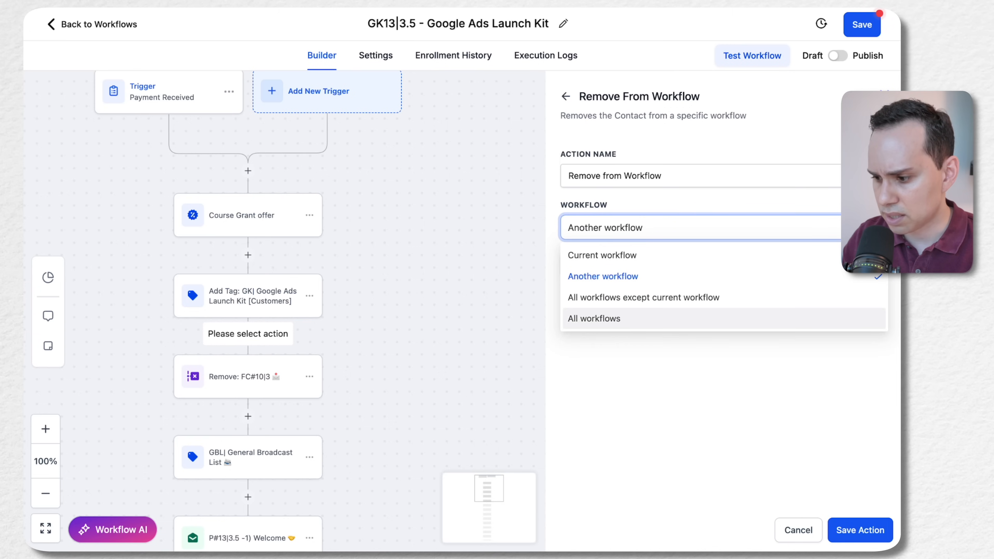
pyautogui.click(865, 534)
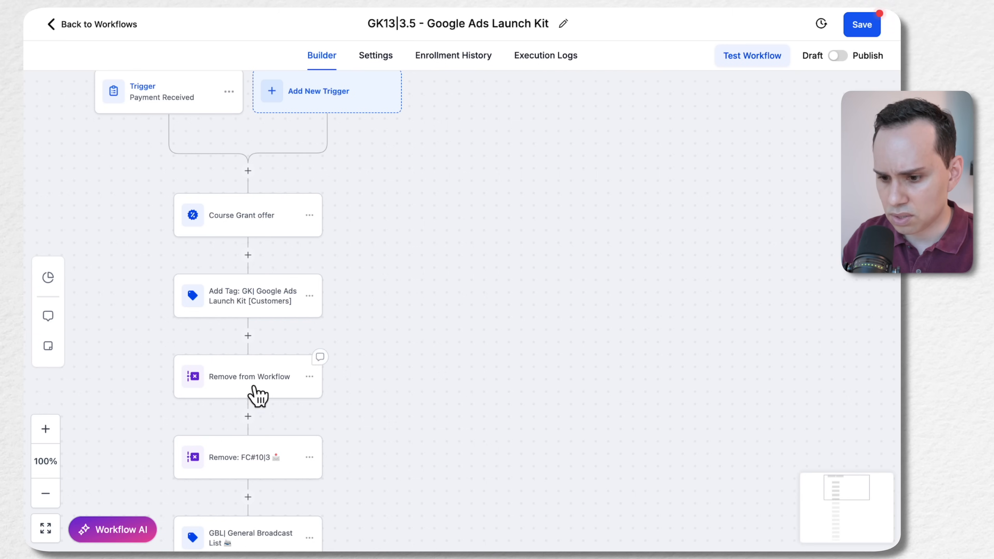
# Delete the template's Remove: FC#10|3 action from the workflow
pyautogui.scroll(-2, 250, 390)
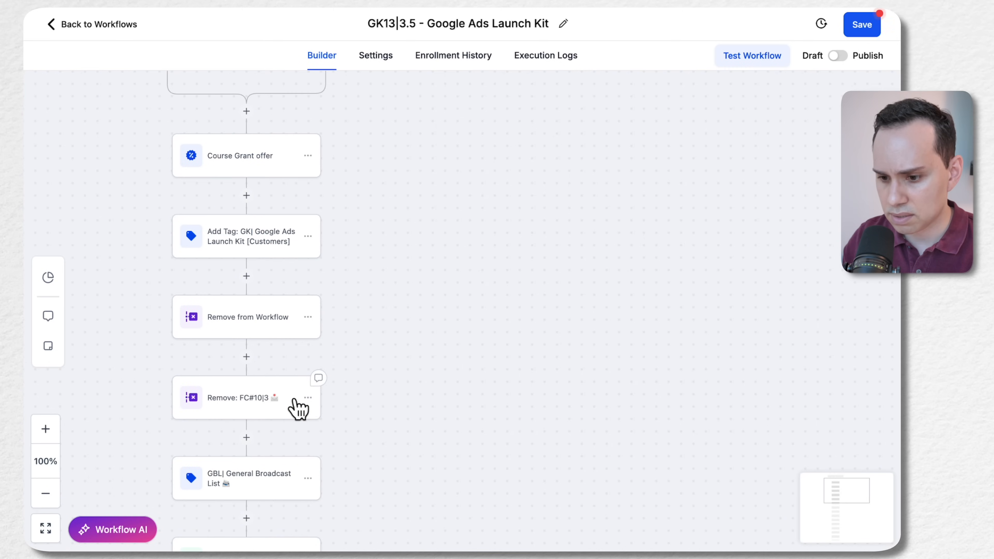
pyautogui.click(308, 398)
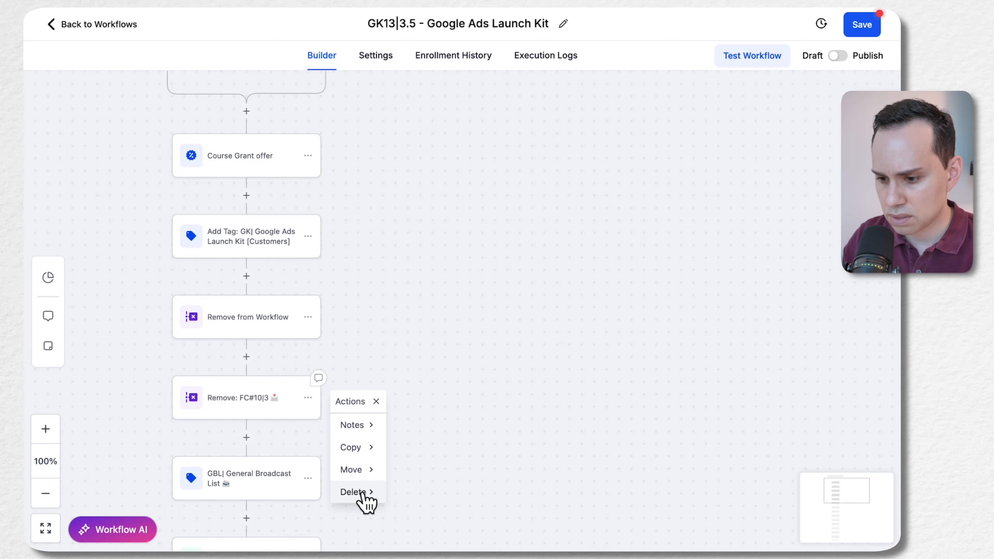
pyautogui.click(378, 496)
pyautogui.click(438, 425)
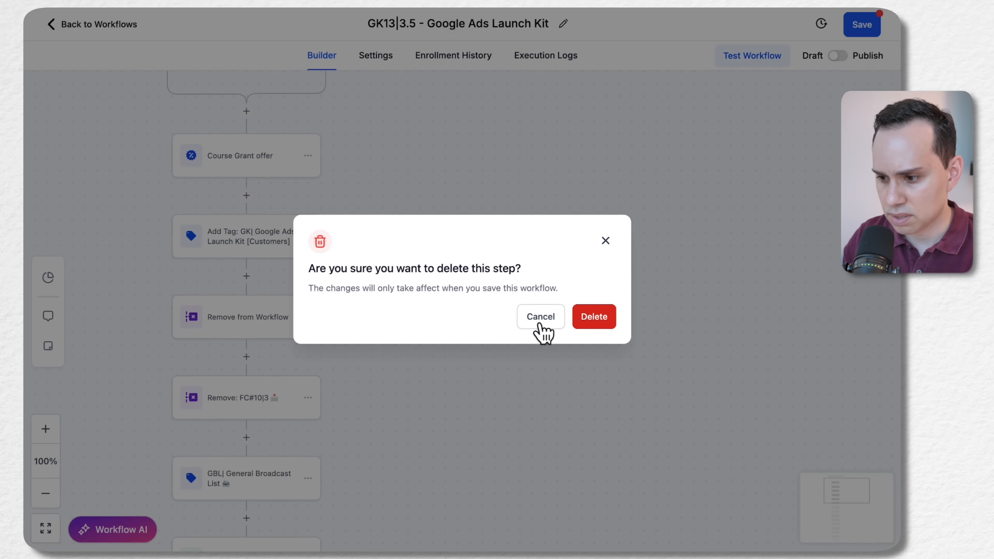
pyautogui.click(594, 319)
# Check the new removal action, the general broadcast list tag and the welcome email sequence with its waits, and consult the reference pages
pyautogui.click(249, 321)
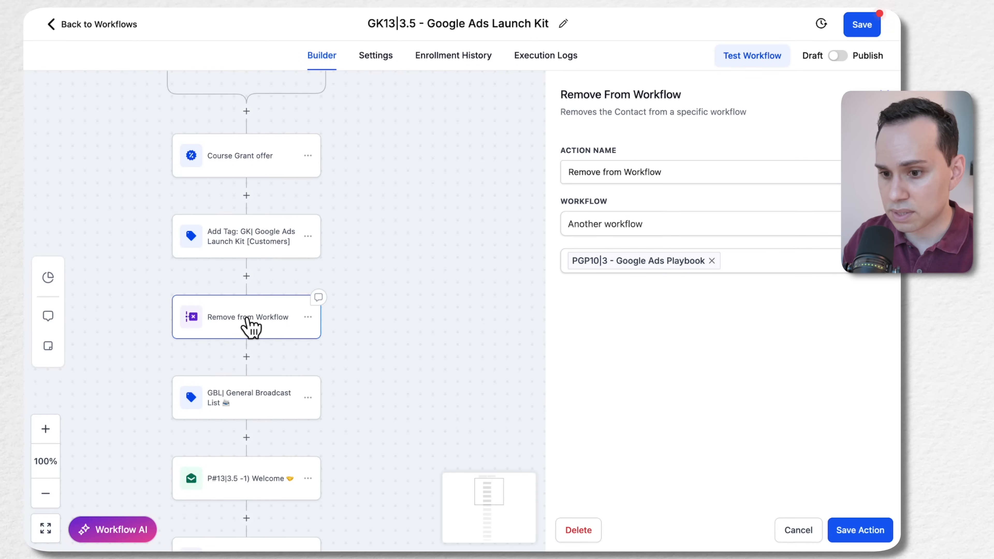
pyautogui.scroll(4, 251, 327)
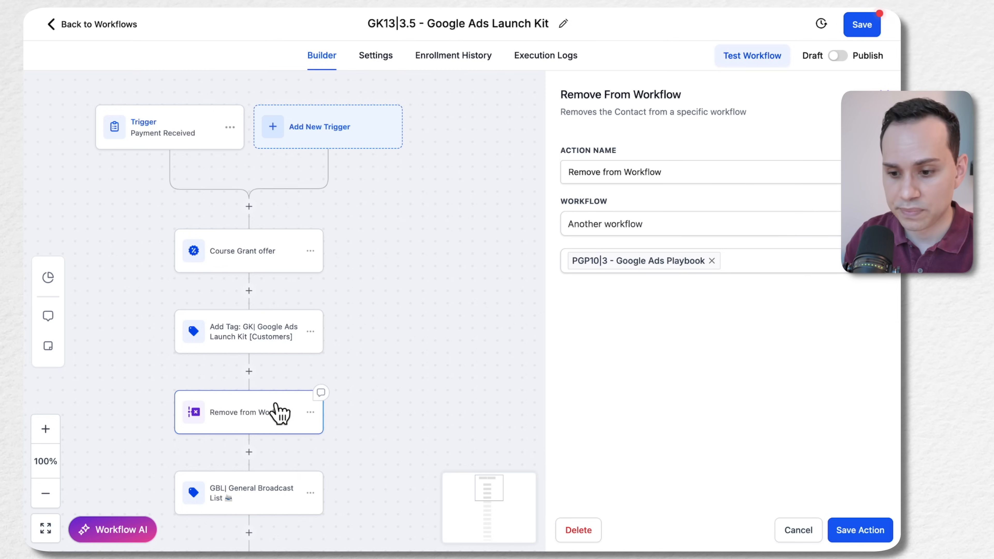
pyautogui.scroll(-2, 281, 411)
pyautogui.click(253, 425)
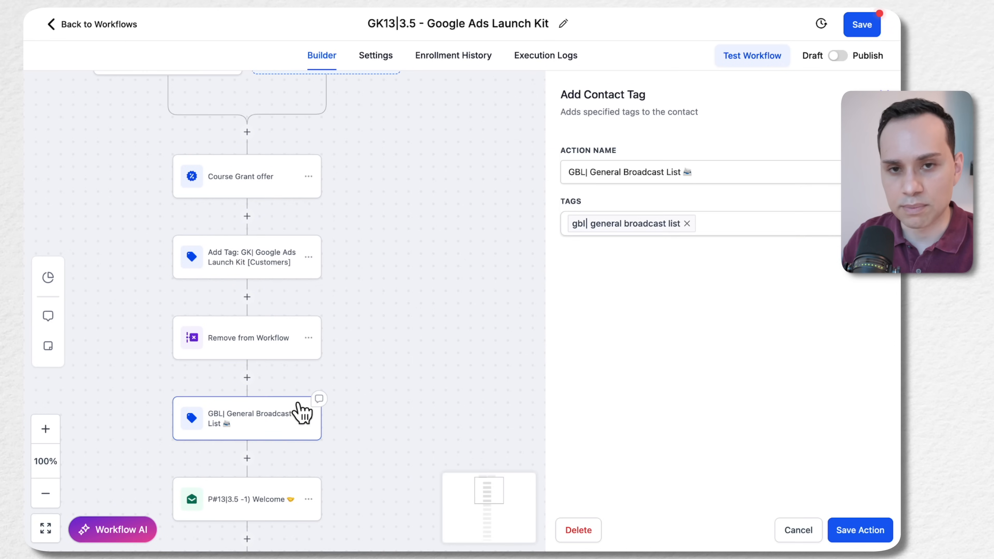
pyautogui.moveTo(362, 444); pyautogui.dragTo(370, 258)
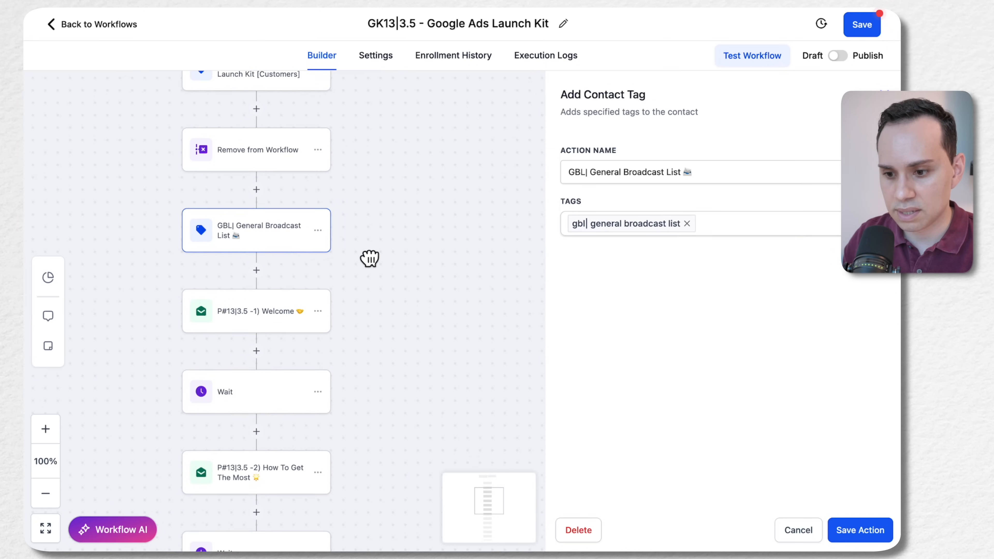
pyautogui.scroll(-5, 372, 274)
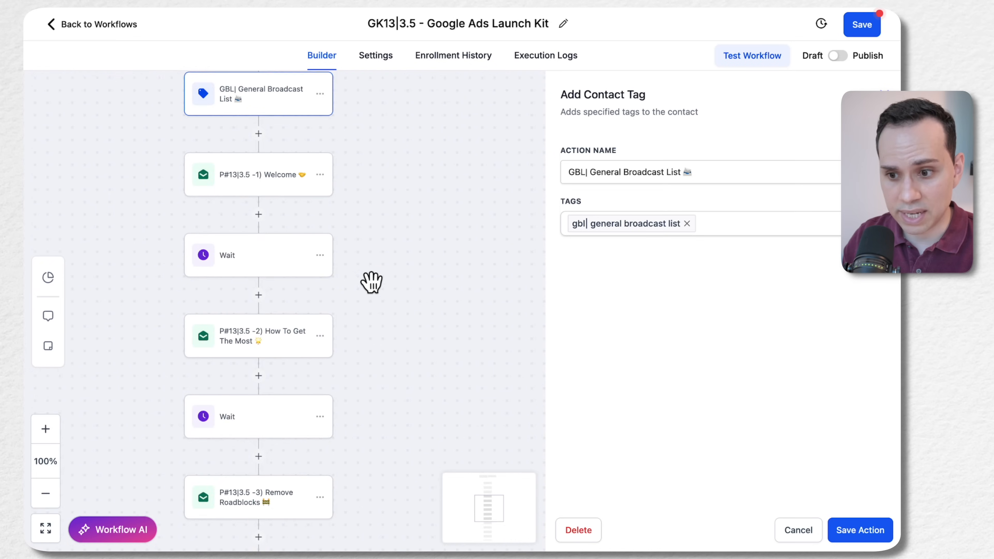
pyautogui.scroll(-1, 370, 282)
pyautogui.scroll(-2, 372, 281)
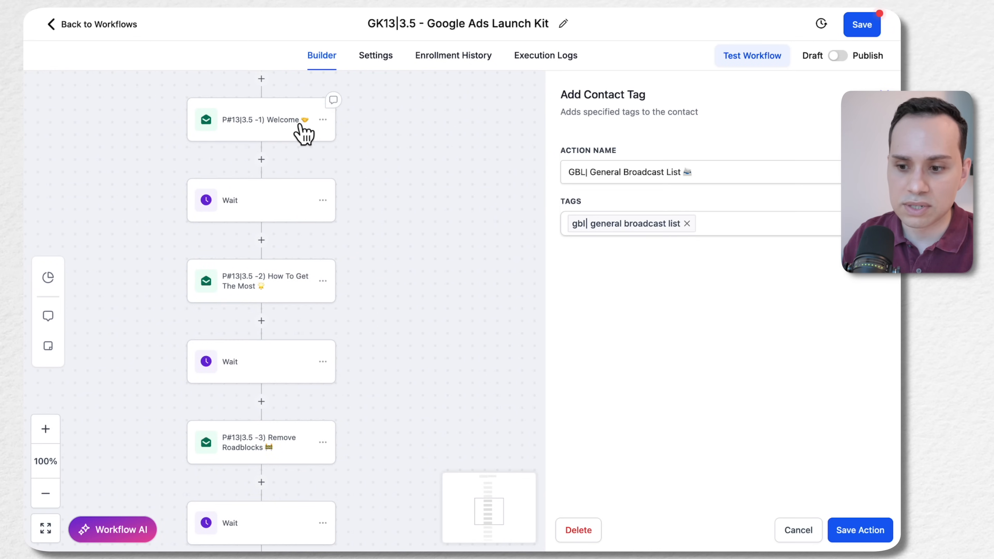
pyautogui.scroll(-6, 300, 135)
pyautogui.scroll(-5, 300, 135)
pyautogui.scroll(5, 332, 352)
pyautogui.scroll(5, 333, 352)
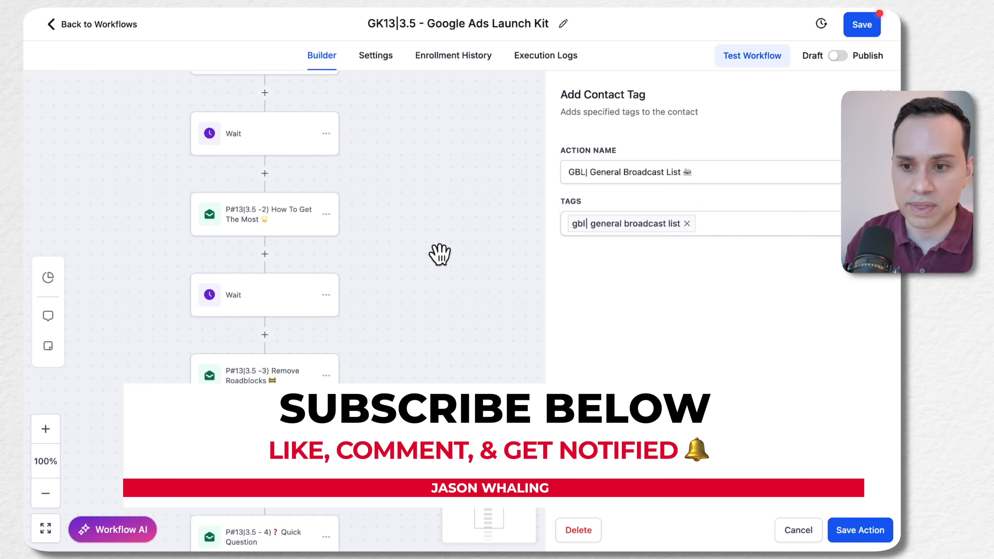
pyautogui.scroll(8, 410, 299)
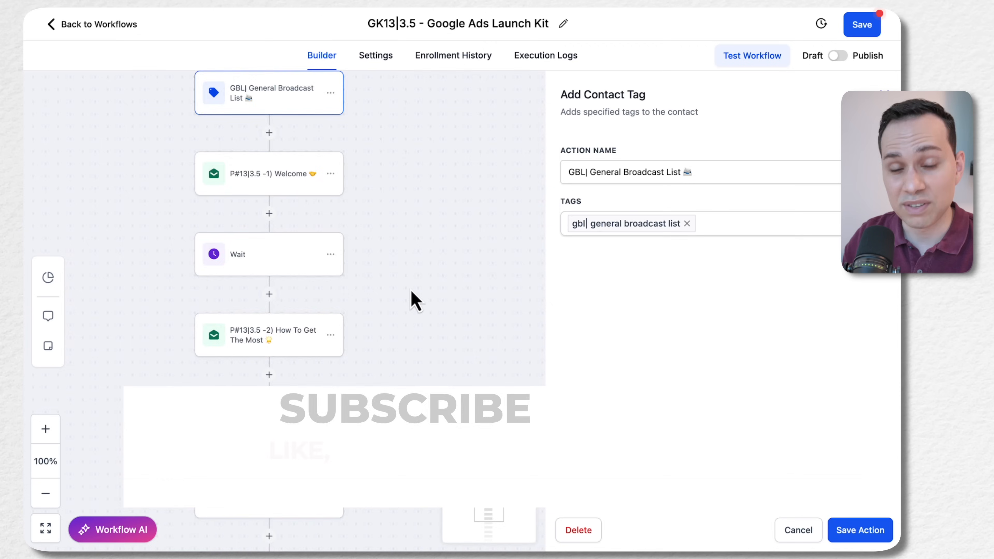
pyautogui.scroll(9, 413, 300)
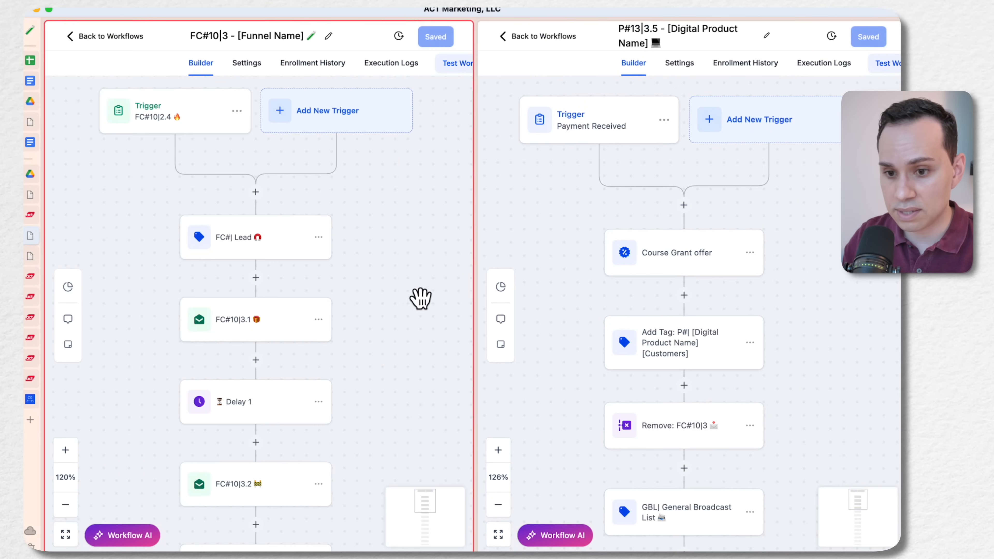
pyautogui.click(30, 81)
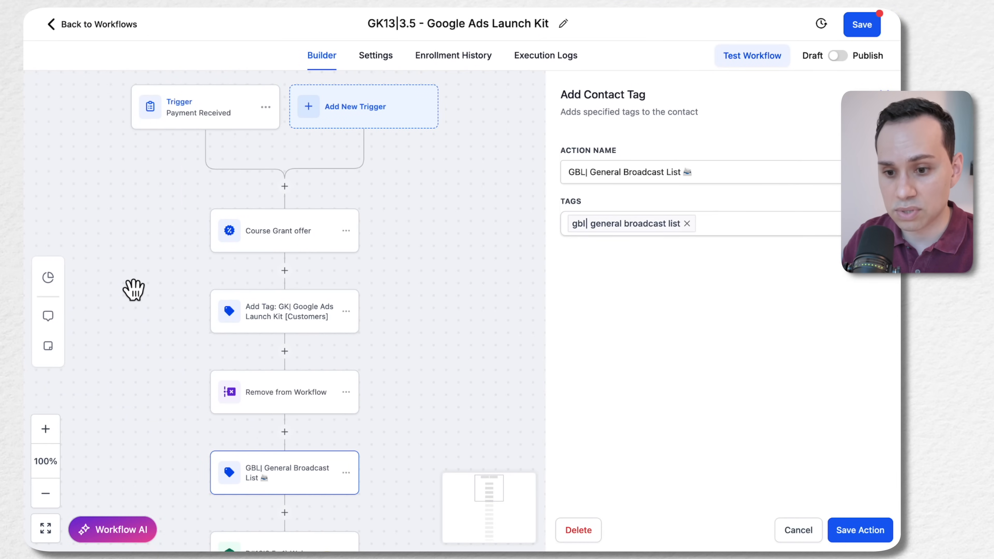
# Leave the workflow builder and open the PGP| Google Ads Playbook funnel under Sites
pyautogui.moveTo(25, 290)
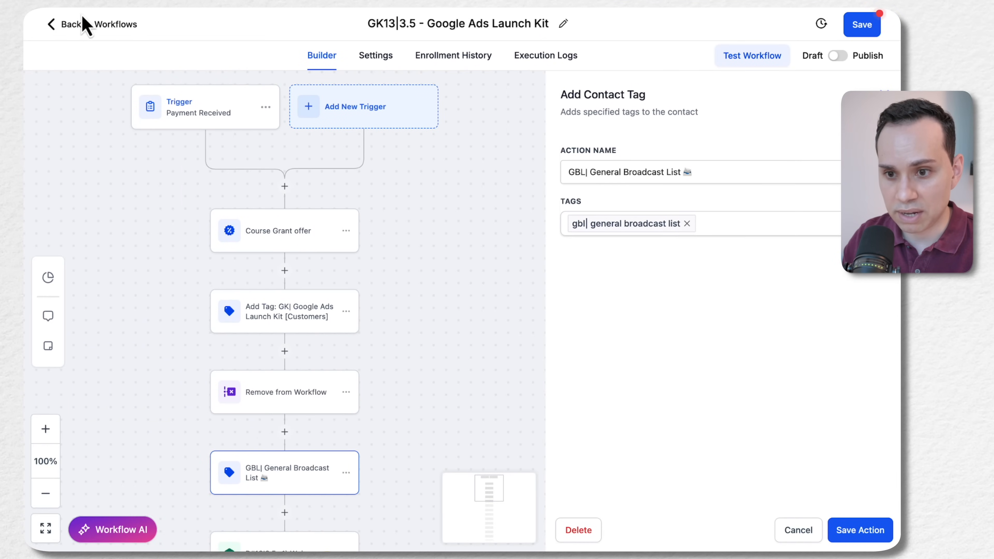
pyautogui.click(82, 25)
pyautogui.click(594, 324)
pyautogui.click(62, 397)
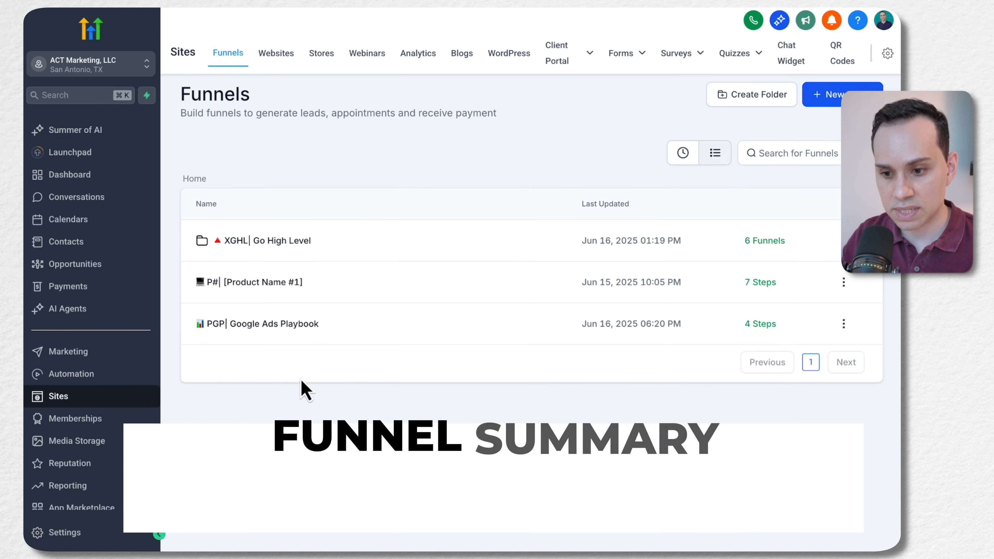
pyautogui.click(284, 324)
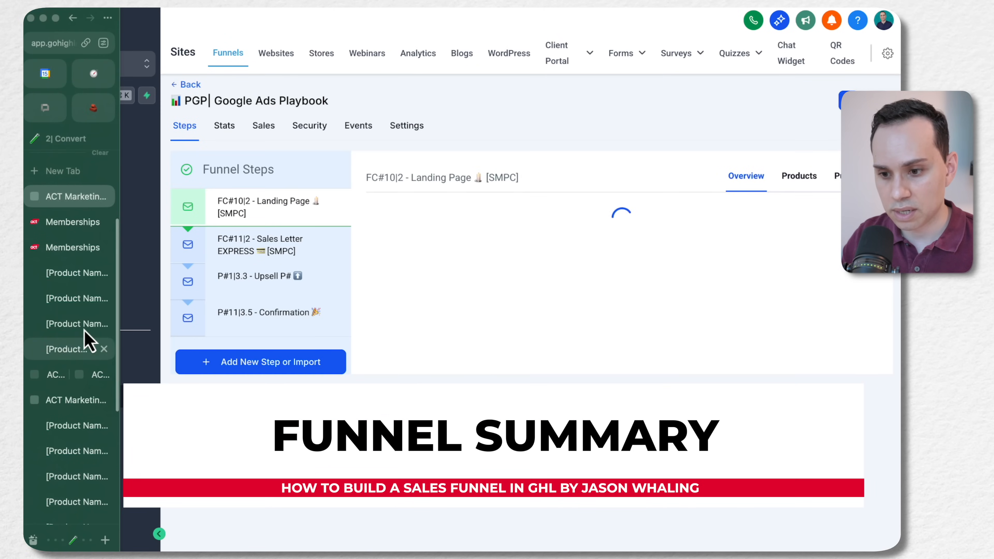
# Review the Google Ads Playbook landing page from the headline down to the download offer and testimonial
pyautogui.click(59, 298)
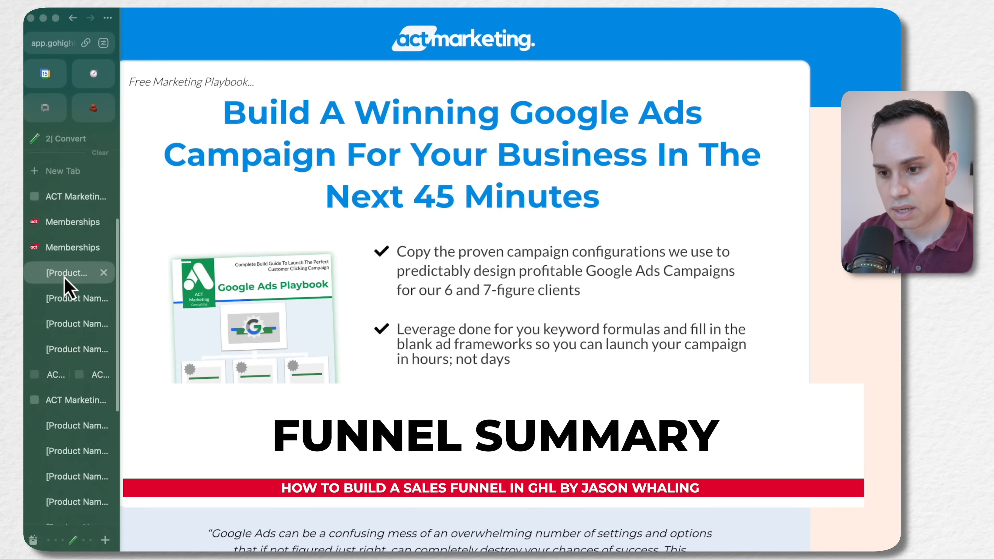
pyautogui.scroll(-5, 354, 254)
pyautogui.scroll(-3, 351, 255)
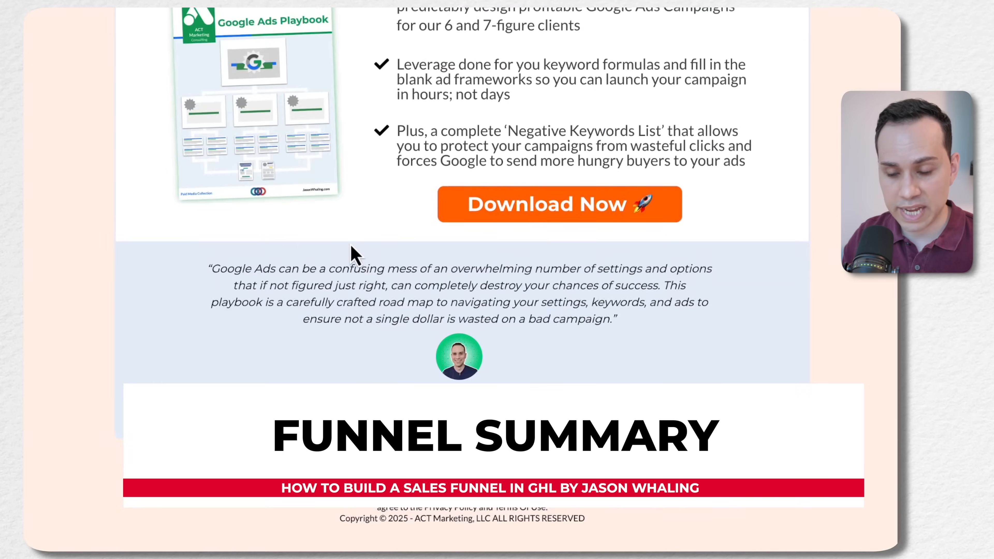
# Check the landing page's download opt-in form, and review the Google Ads Launch Kit sales page from its headline to the guarantee and pricing
pyautogui.scroll(7, 355, 251)
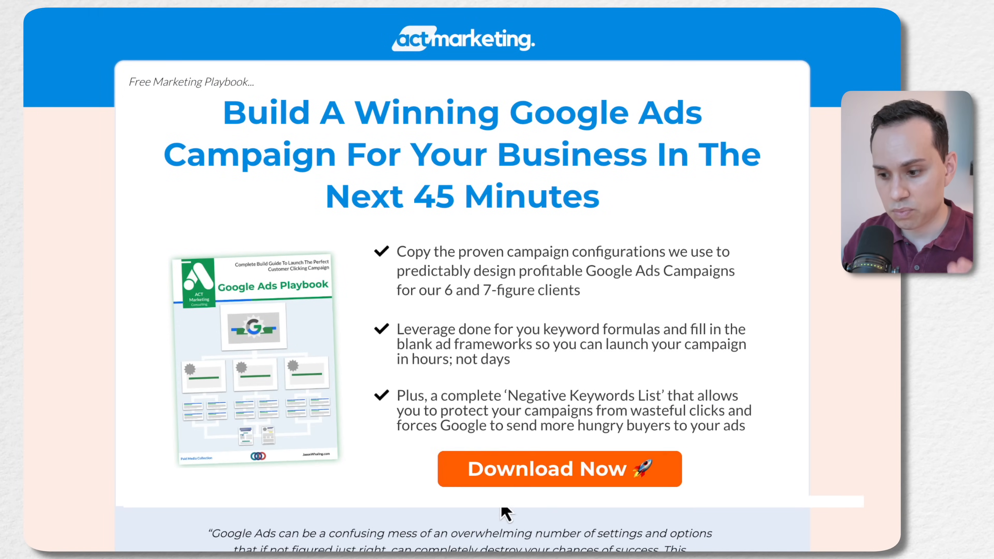
pyautogui.click(513, 483)
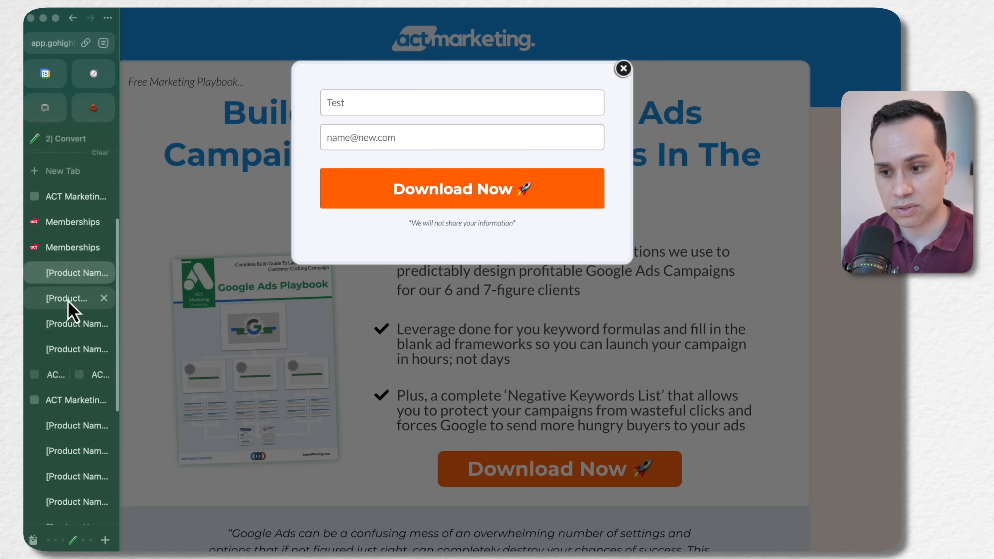
pyautogui.click(68, 301)
pyautogui.scroll(-10, 376, 285)
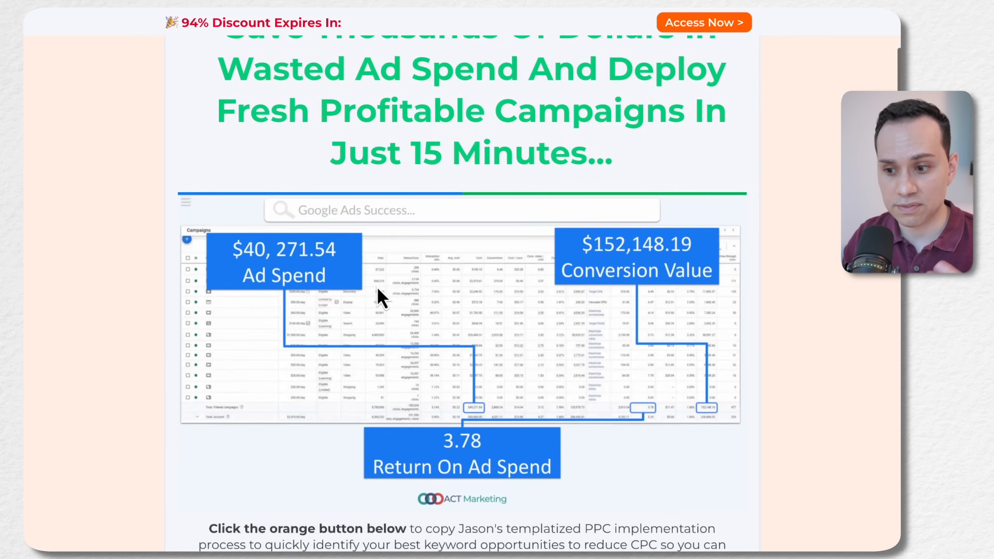
pyautogui.scroll(-15, 376, 290)
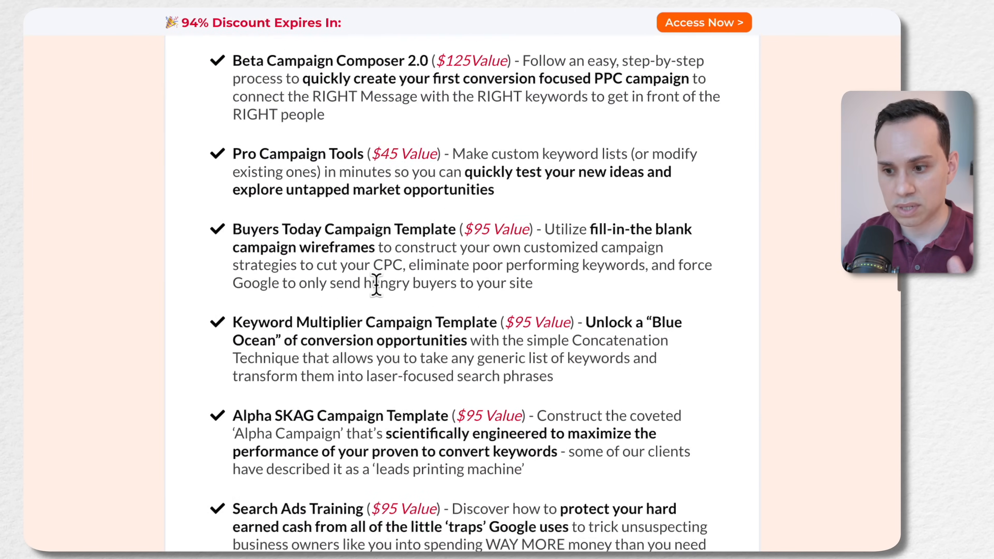
pyautogui.scroll(-15, 376, 285)
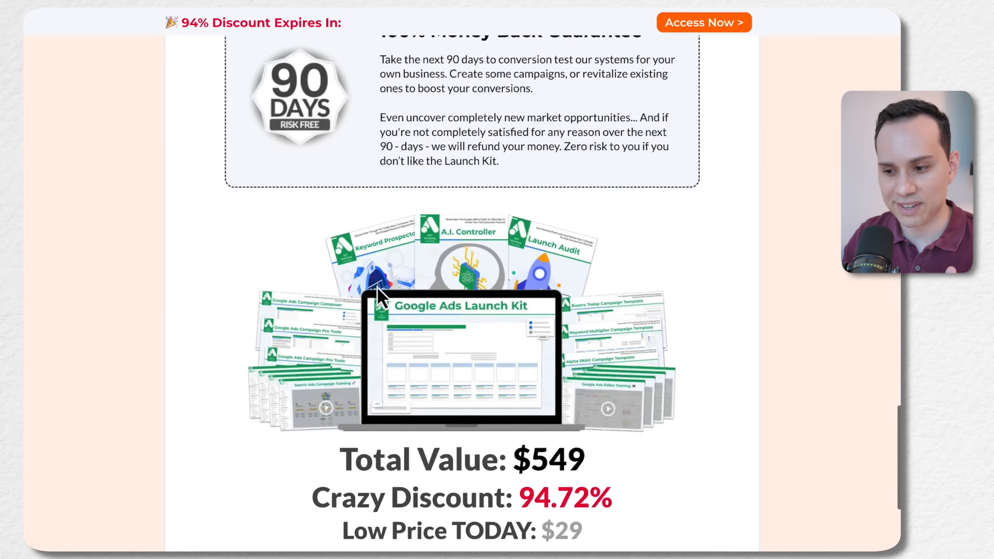
pyautogui.scroll(20, 376, 285)
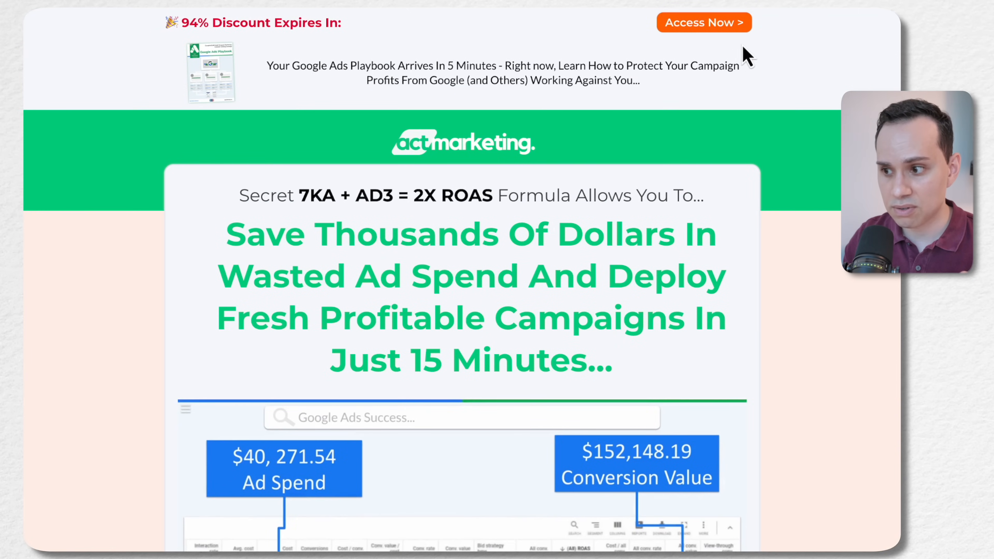
# Open the sales page's order form, continue to the billing information and examine the Google Ads Launch Kit product line
pyautogui.click(716, 27)
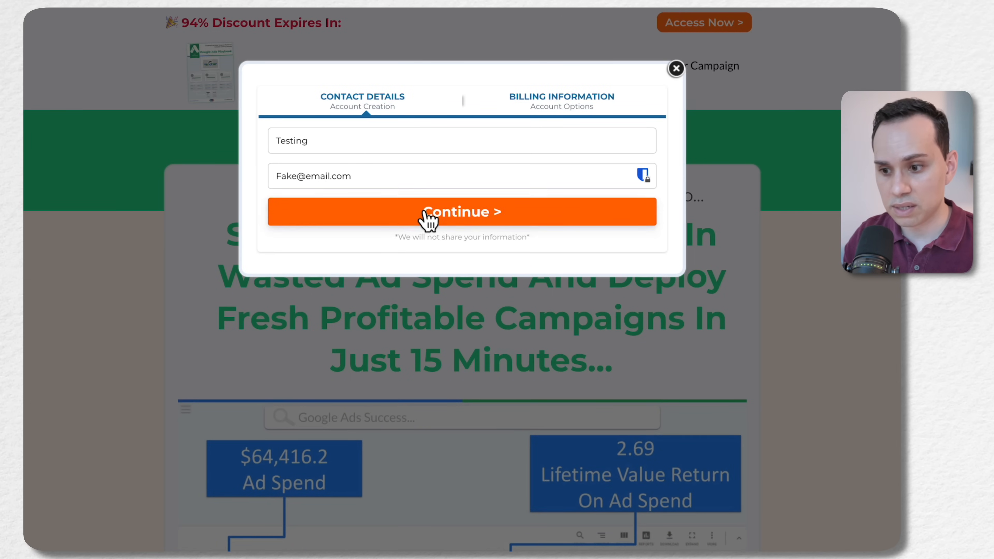
pyautogui.click(427, 216)
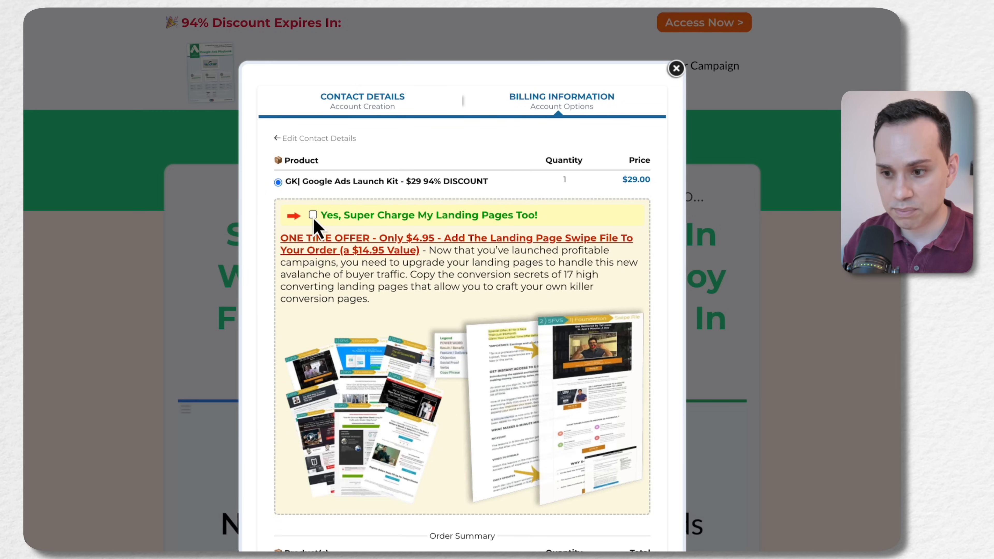
pyautogui.scroll(-10, 352, 229)
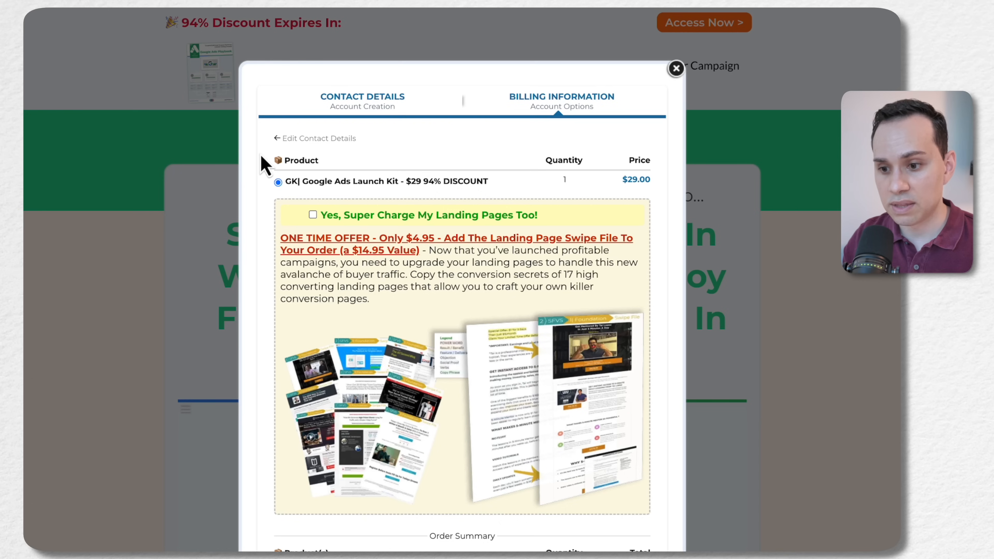
pyautogui.scroll(-1, 261, 155)
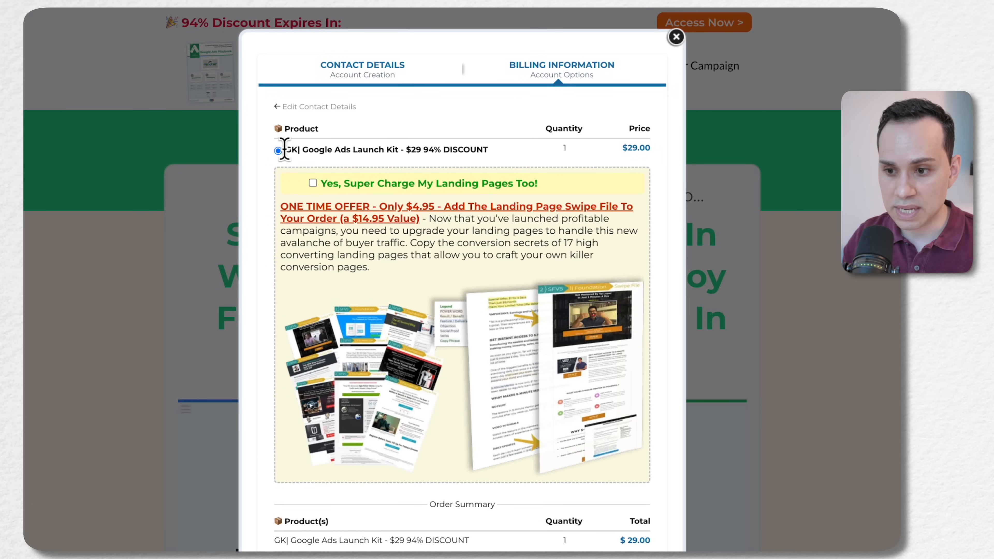
pyautogui.moveTo(286, 149); pyautogui.dragTo(483, 145)
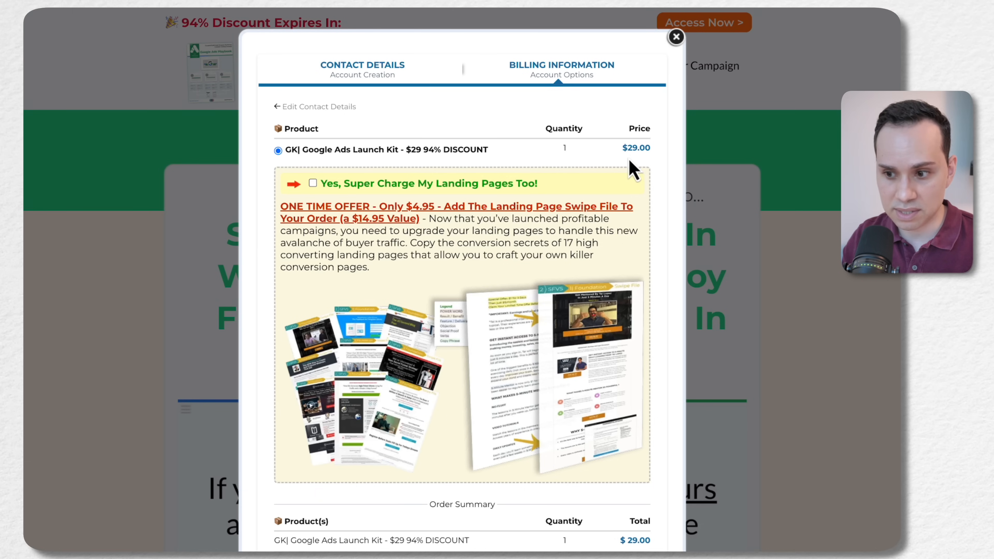
# Add the Super Charge My Landing Pages order bump to the order, and check the order summary and payment options
pyautogui.click(312, 183)
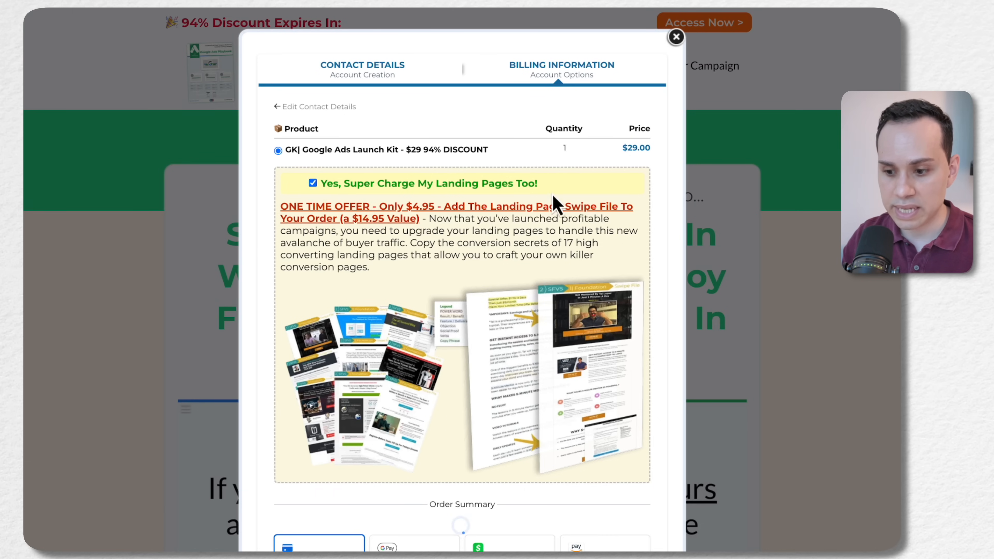
pyautogui.scroll(-8, 567, 206)
pyautogui.scroll(-1, 663, 317)
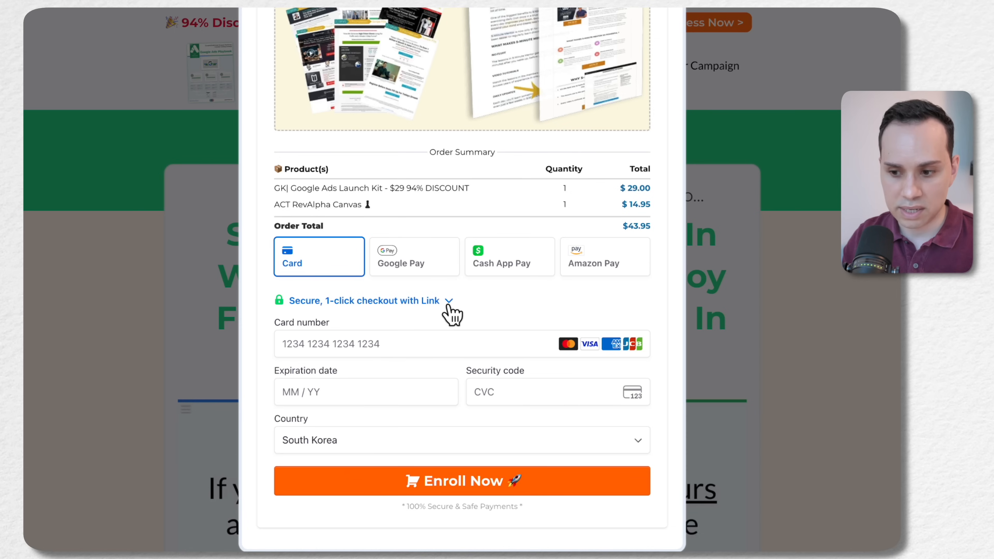
pyautogui.scroll(-3, 455, 311)
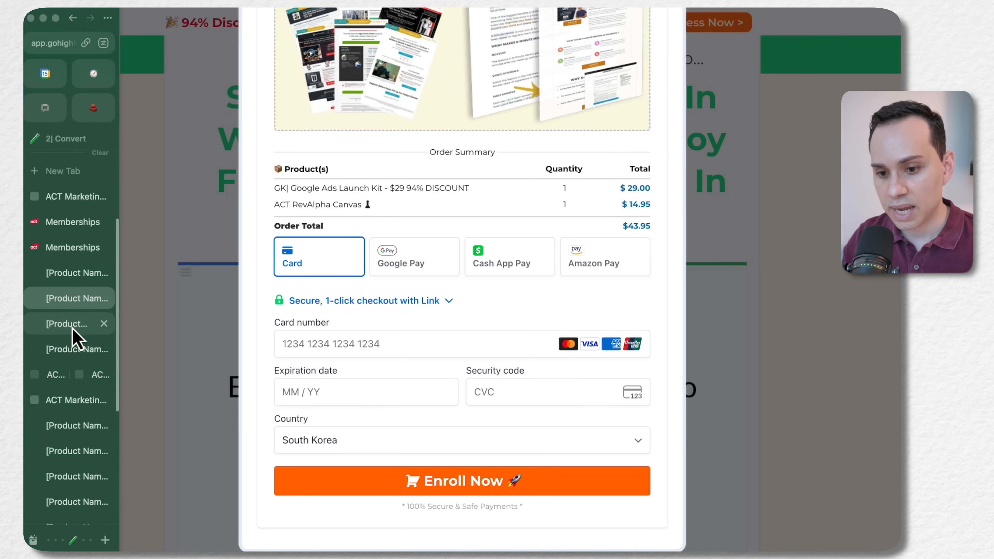
# Review the Google Ads Copywriter upsell page, playing its video and examining the offer down to the accept and decline options
pyautogui.click(73, 327)
pyautogui.scroll(-15, 339, 227)
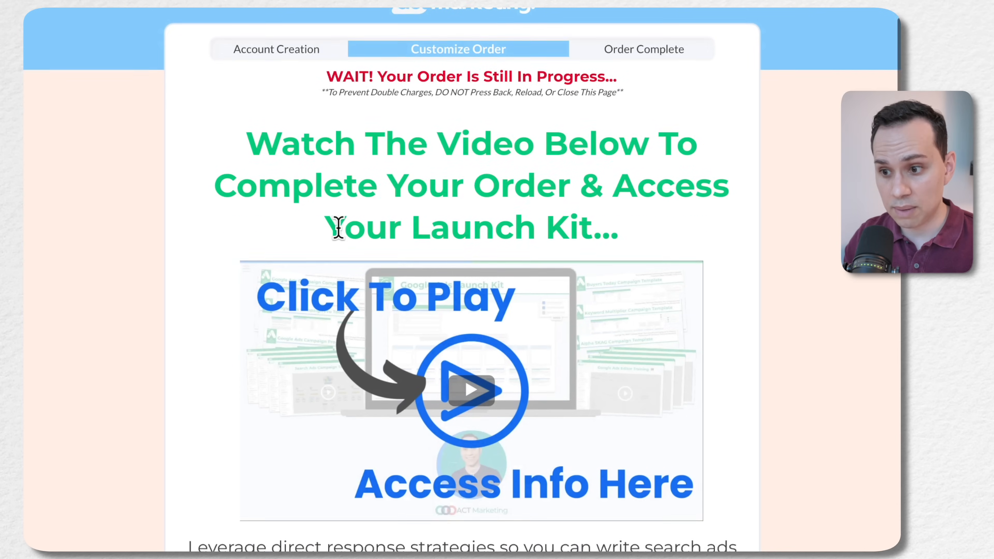
pyautogui.scroll(-3, 344, 240)
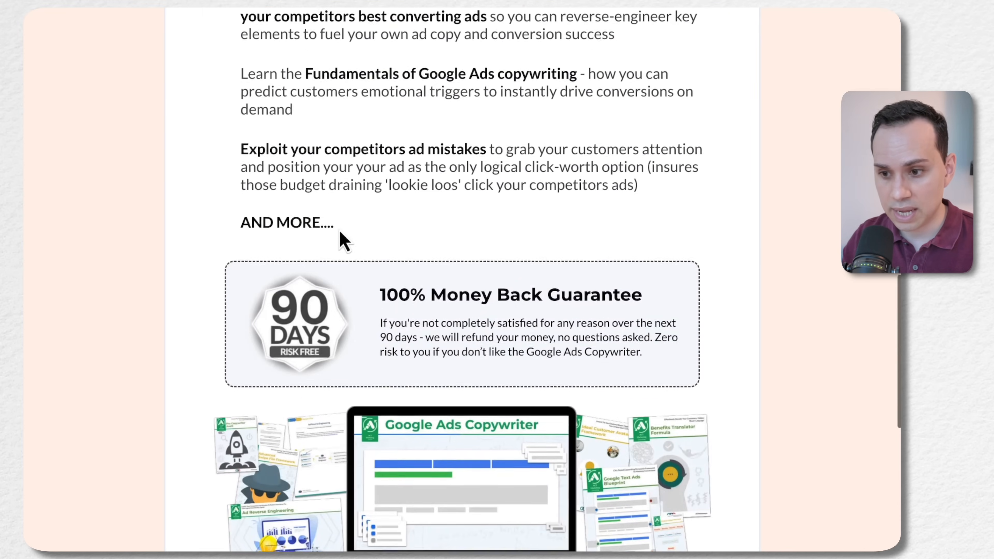
pyautogui.scroll(15, 479, 190)
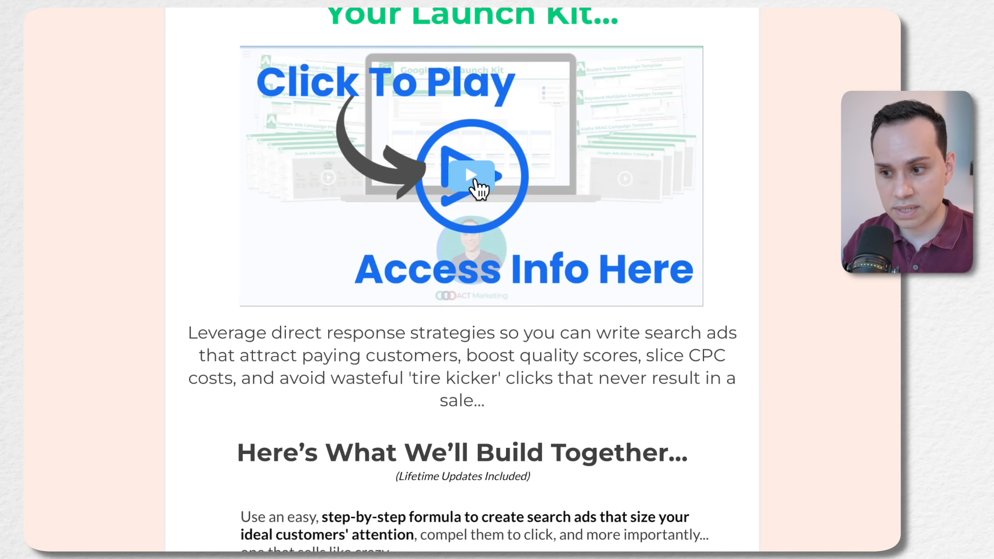
pyautogui.click(479, 190)
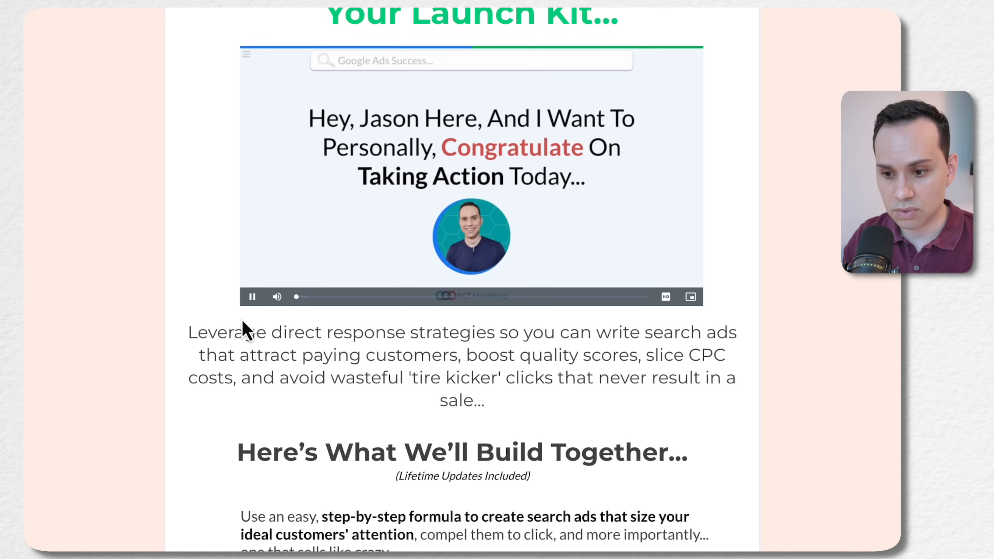
pyautogui.scroll(-20, 321, 311)
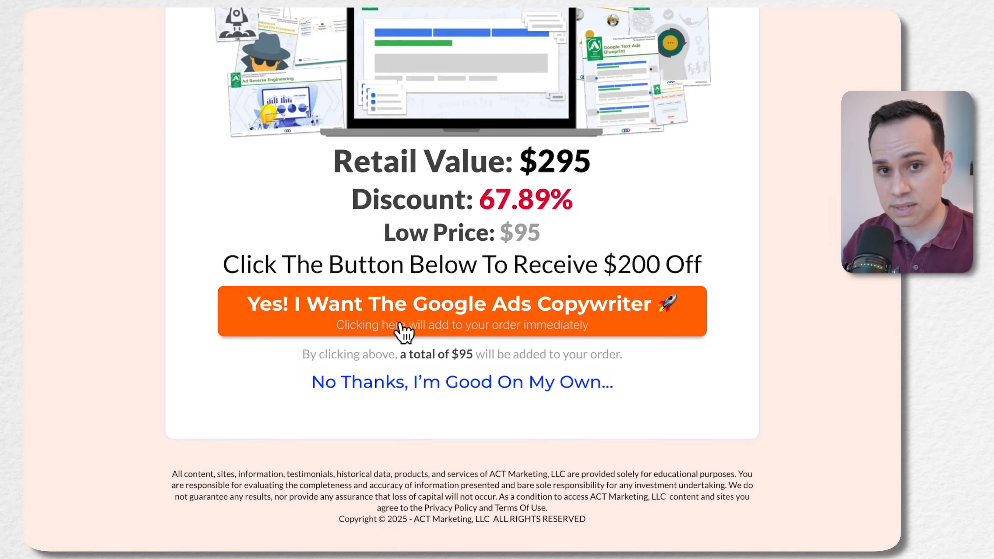
# Decline the Google Ads Copywriter upsell and review the order complete page with its enrollment and access confirmation sections
pyautogui.click(440, 396)
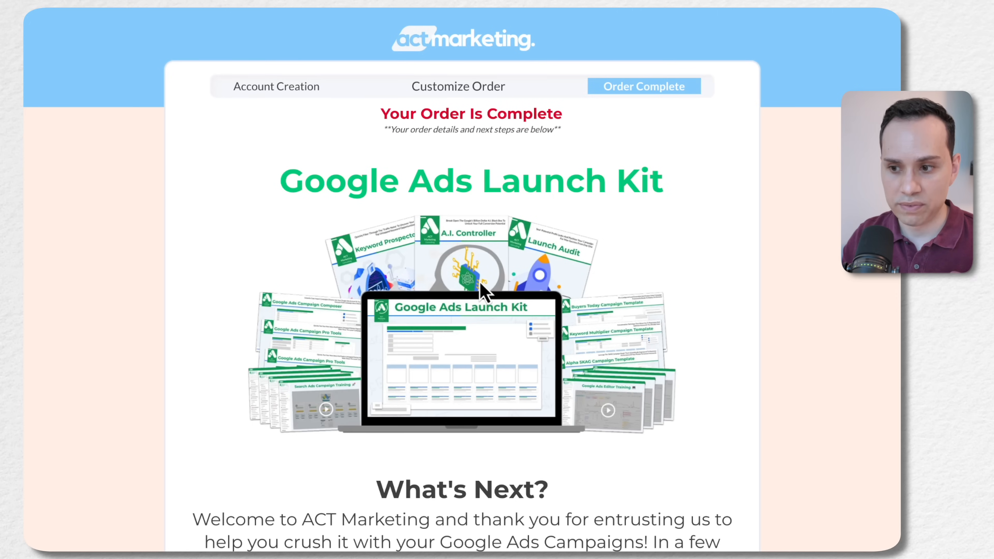
pyautogui.scroll(-5, 483, 292)
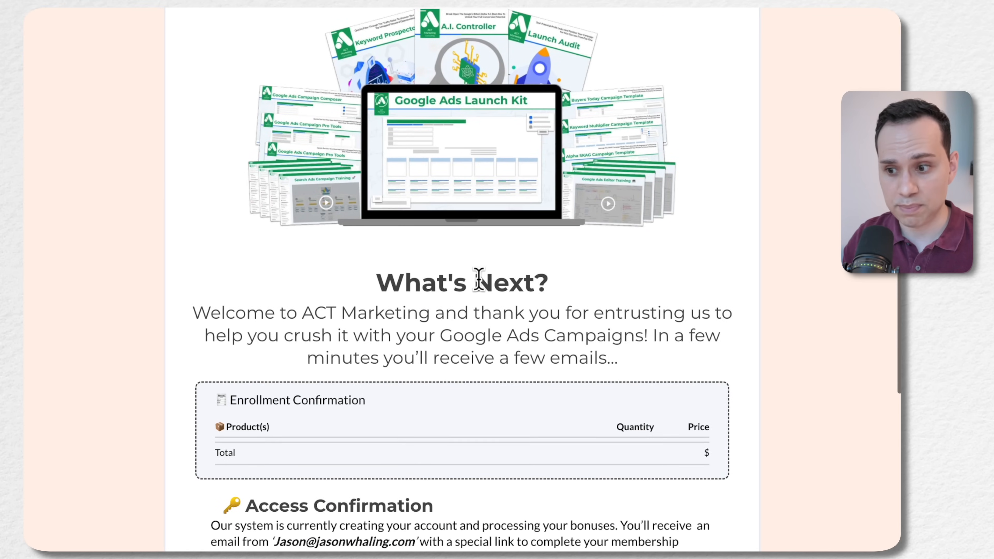
pyautogui.scroll(5, 478, 280)
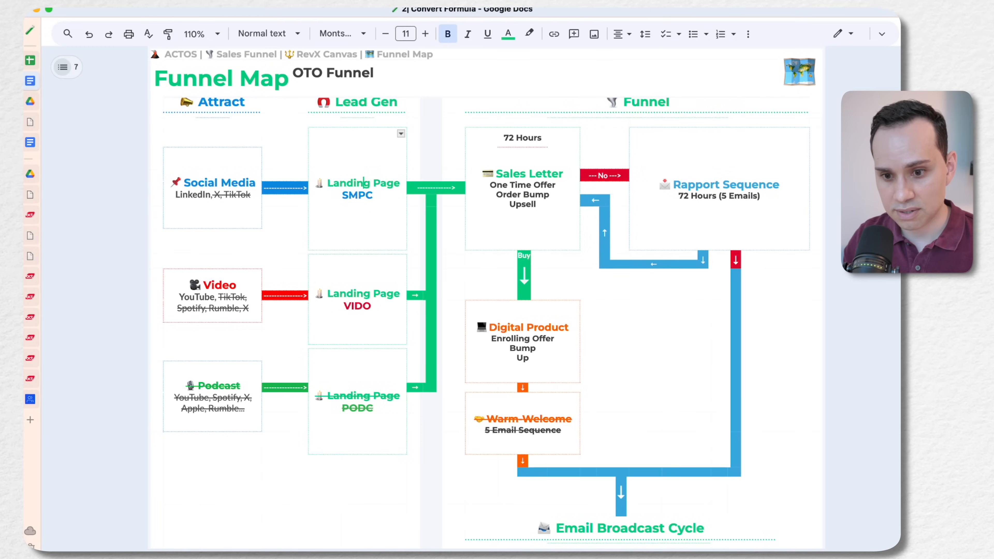
# Bring up the FC#10|3 funnel workflow and the P#13|3.5 digital product workflow side by side to review their automation sequences
pyautogui.click(30, 257)
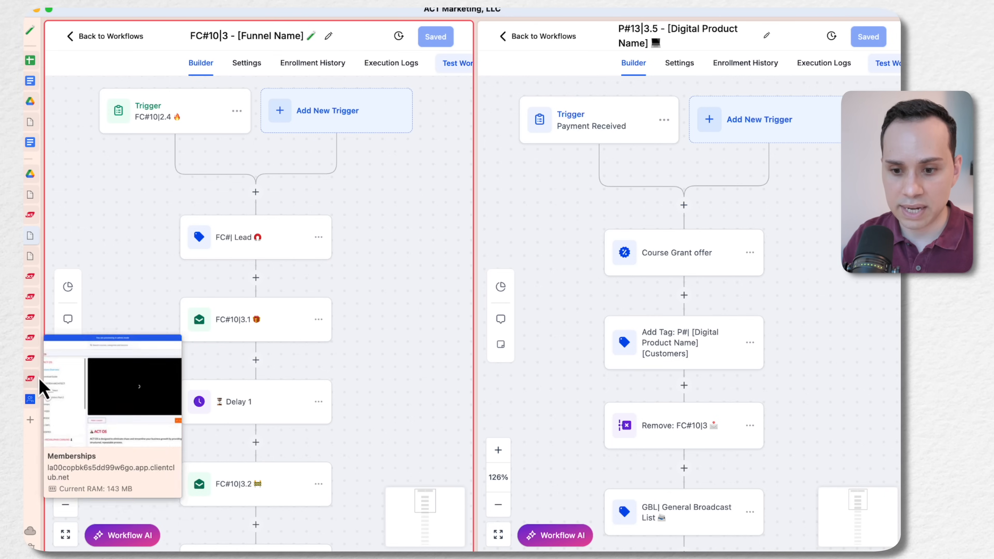
pyautogui.click(30, 358)
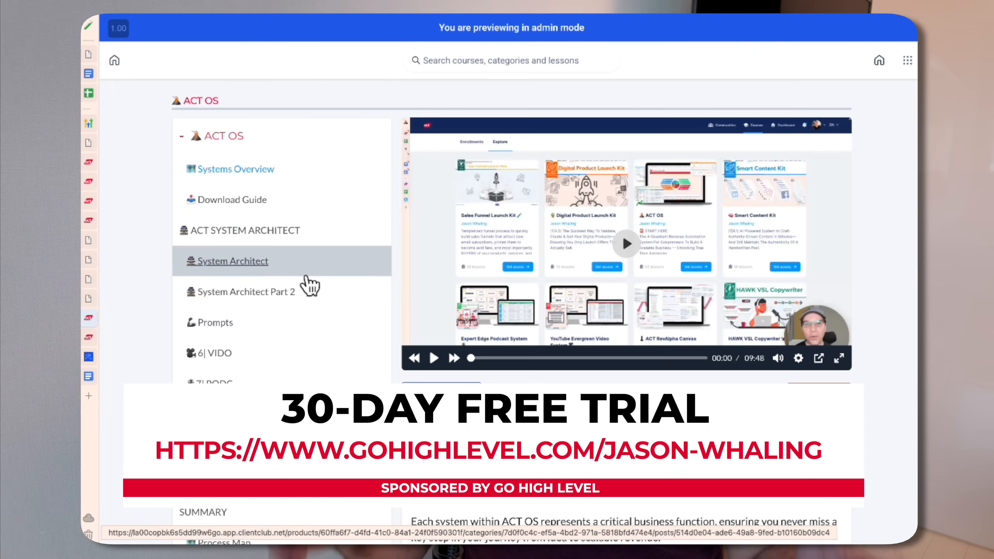
pyautogui.scroll(-10, 309, 288)
pyautogui.scroll(-15, 309, 288)
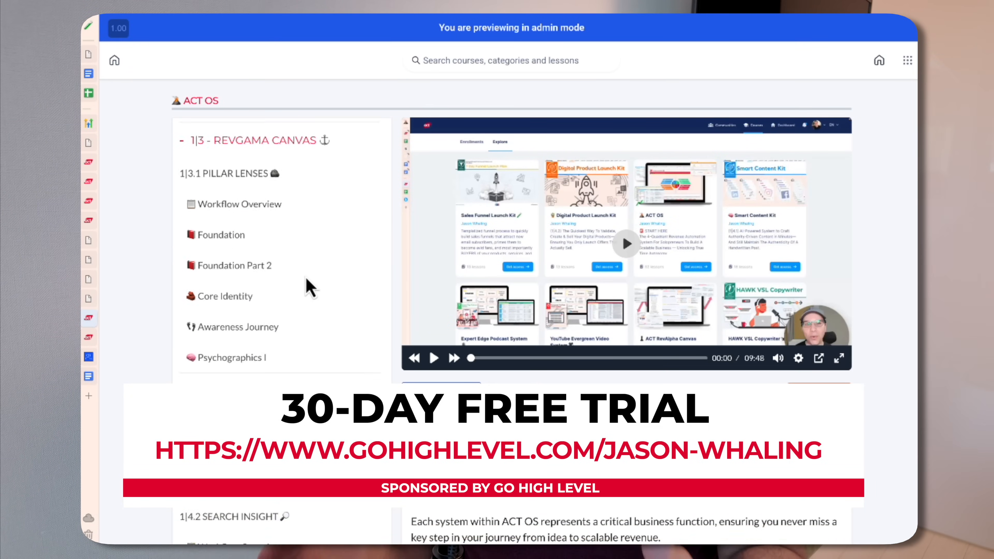
pyautogui.scroll(-1, 310, 284)
pyautogui.scroll(-5, 310, 284)
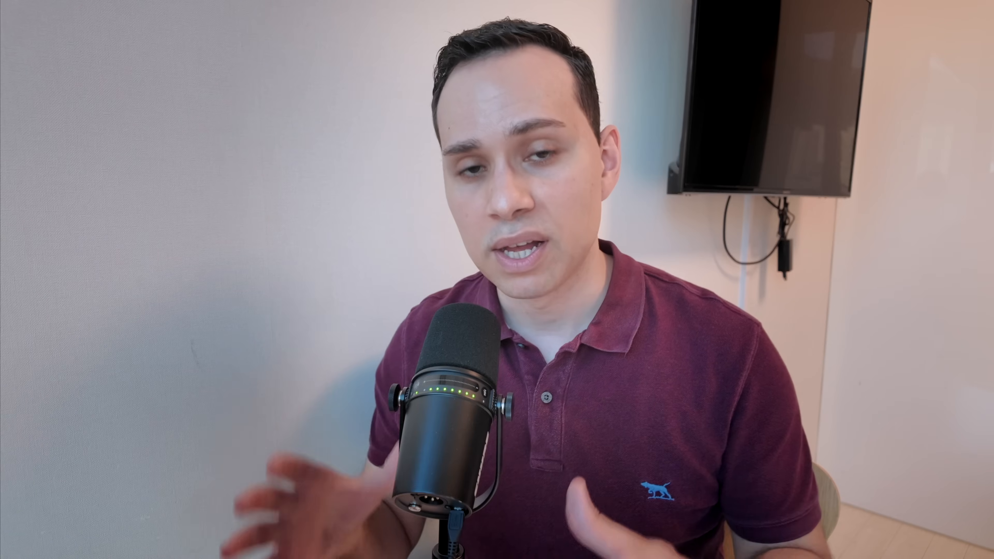